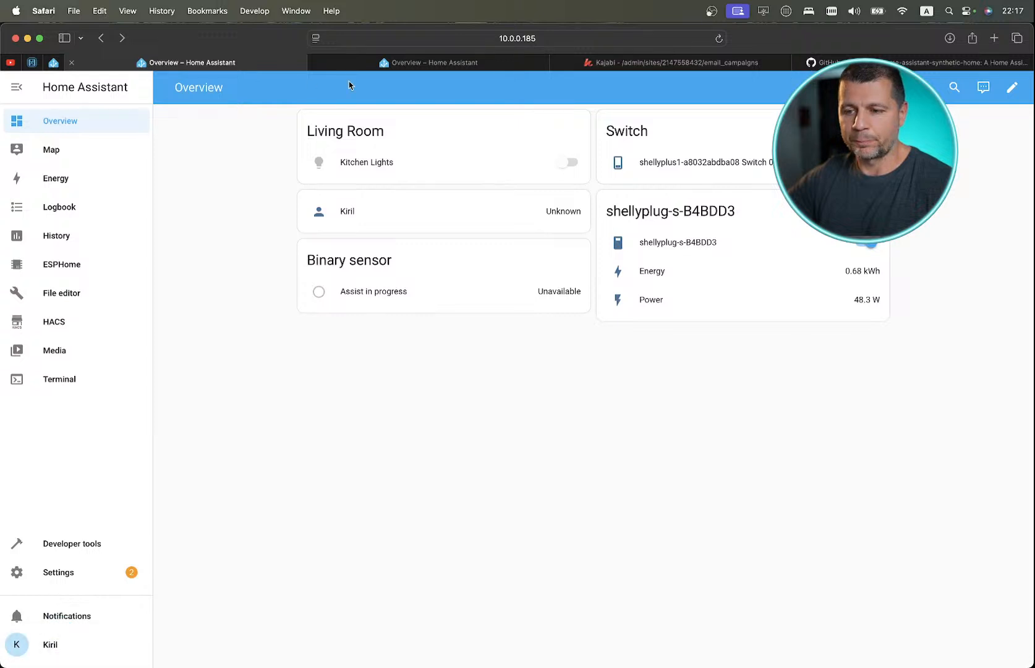
Examine the Overview dashboard cards of the Home Assistant instances at 10.0.0.185 and 10.0.0.32.
click(346, 63)
click(199, 61)
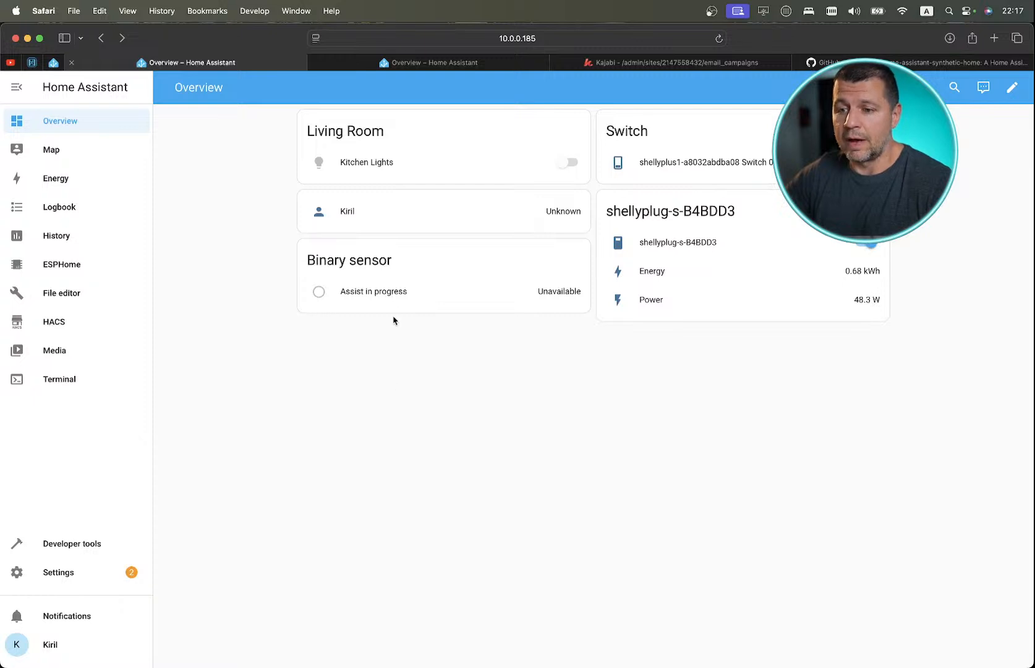
click(407, 64)
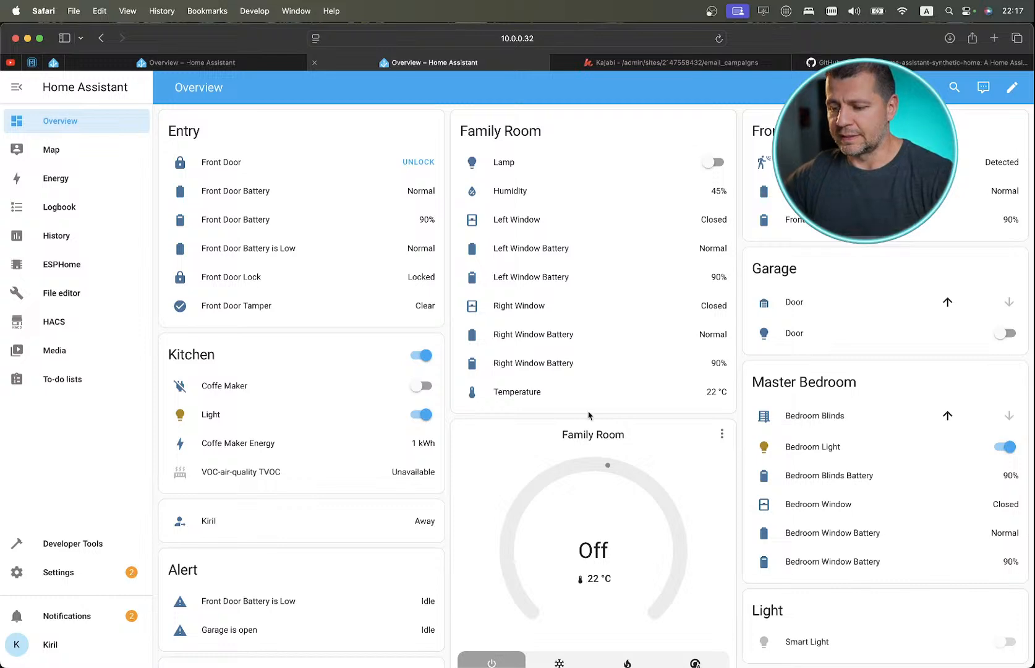
scroll(581, 462, down, 1)
scroll(580, 462, down, 3)
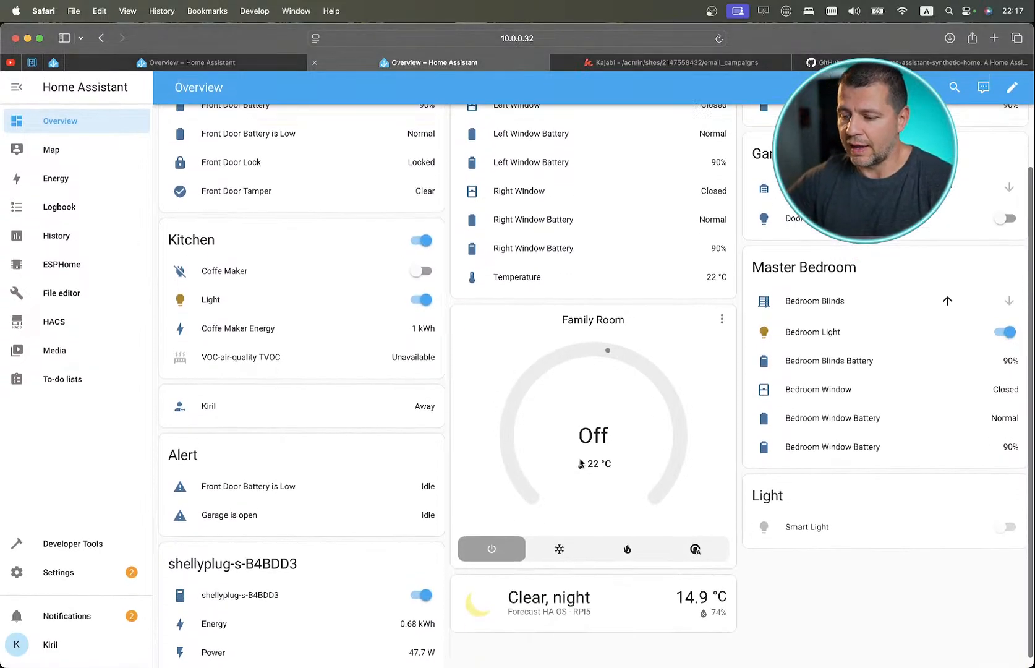
scroll(580, 463, up, 3)
scroll(580, 463, down, 2)
scroll(580, 462, up, 2)
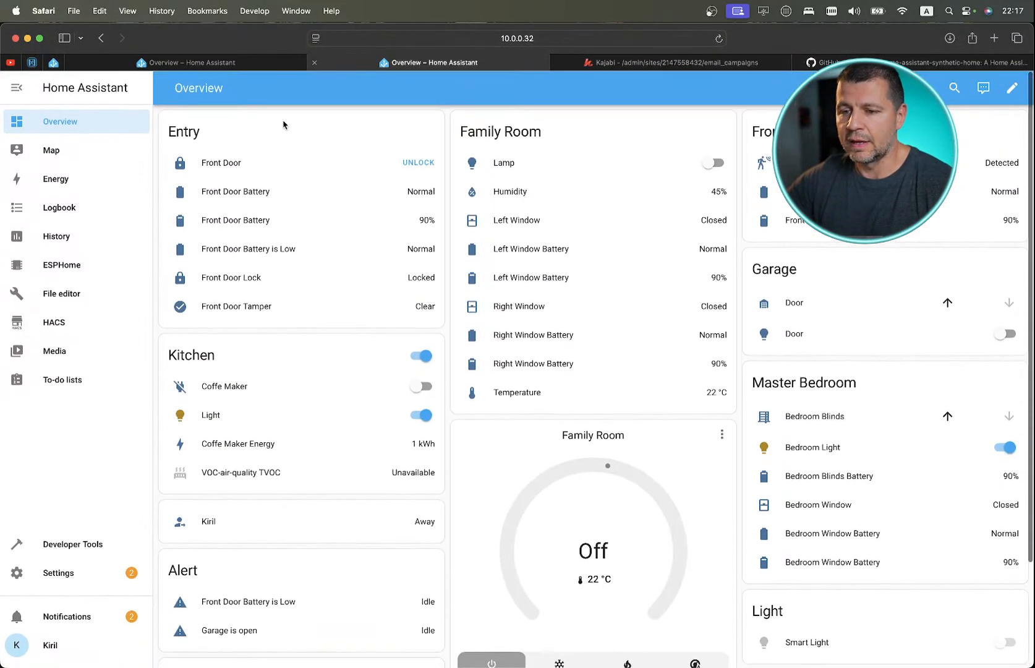
Compare the 10.0.0.185 Overview dashboard with the 10.0.0.32 one, ending on the 10.0.0.32 instance.
click(211, 65)
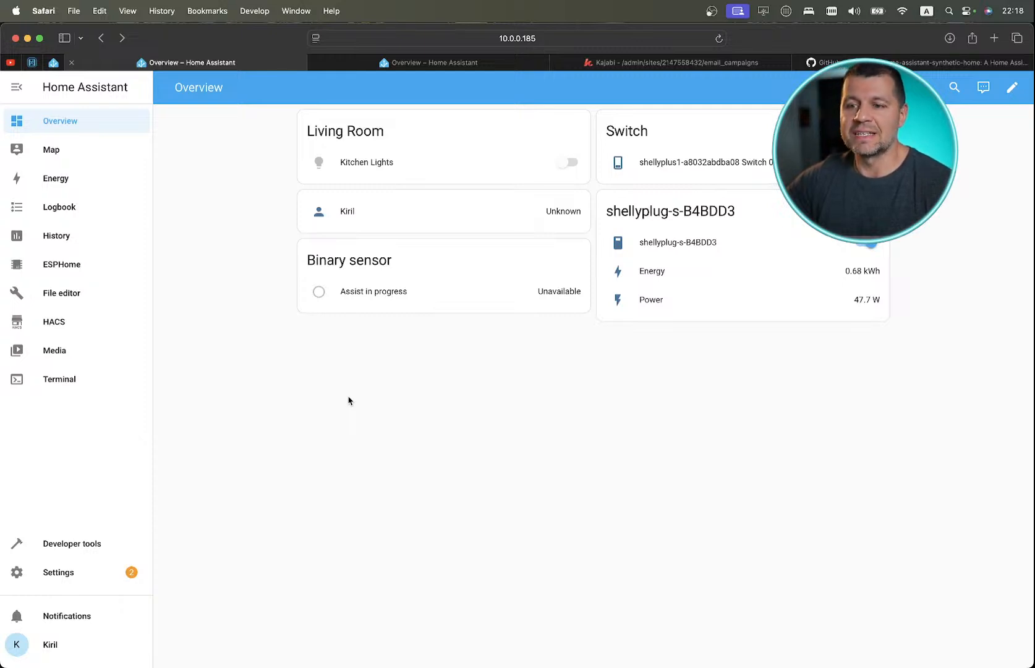
click(397, 65)
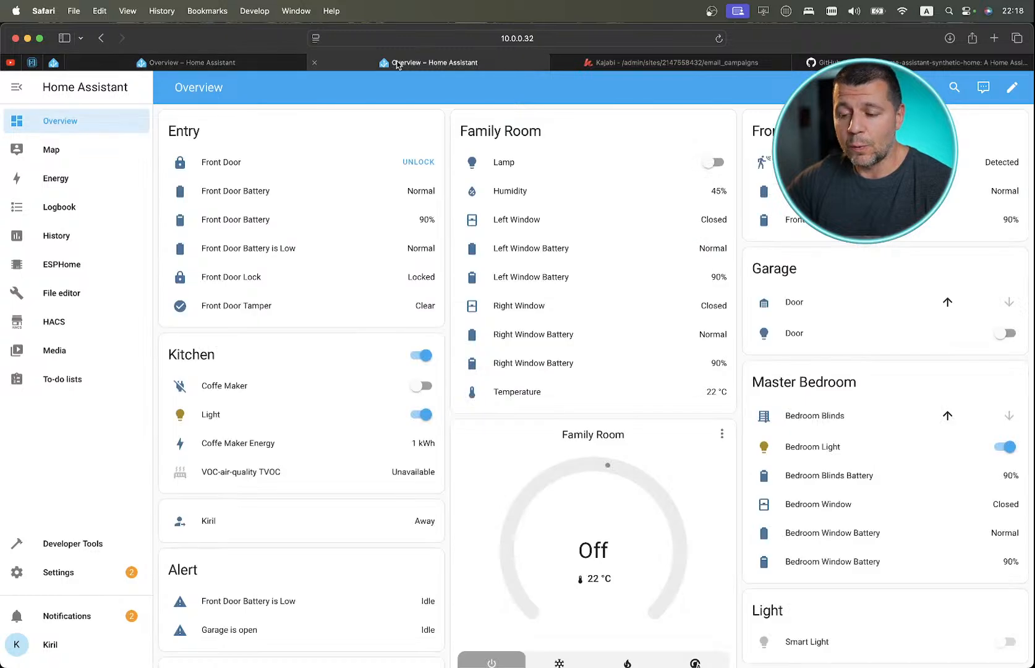
click(250, 65)
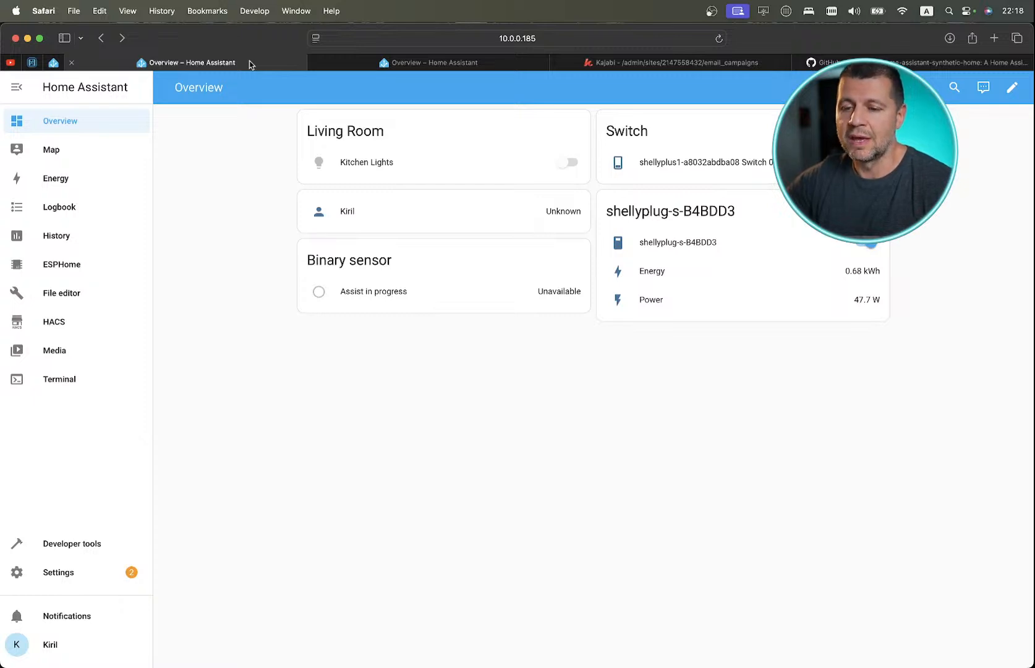
click(414, 64)
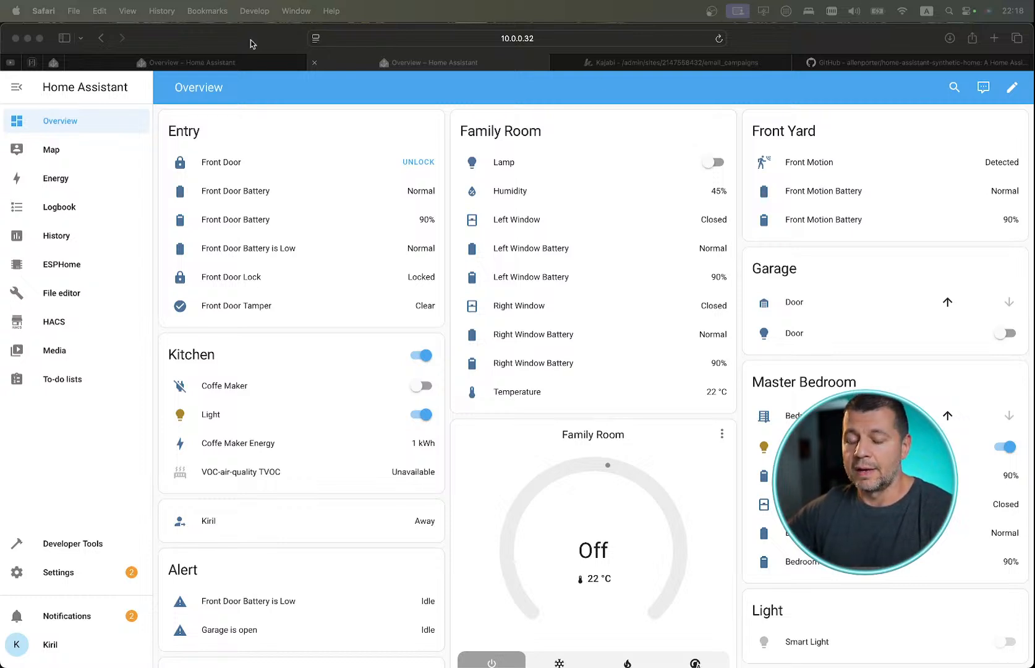
click(189, 65)
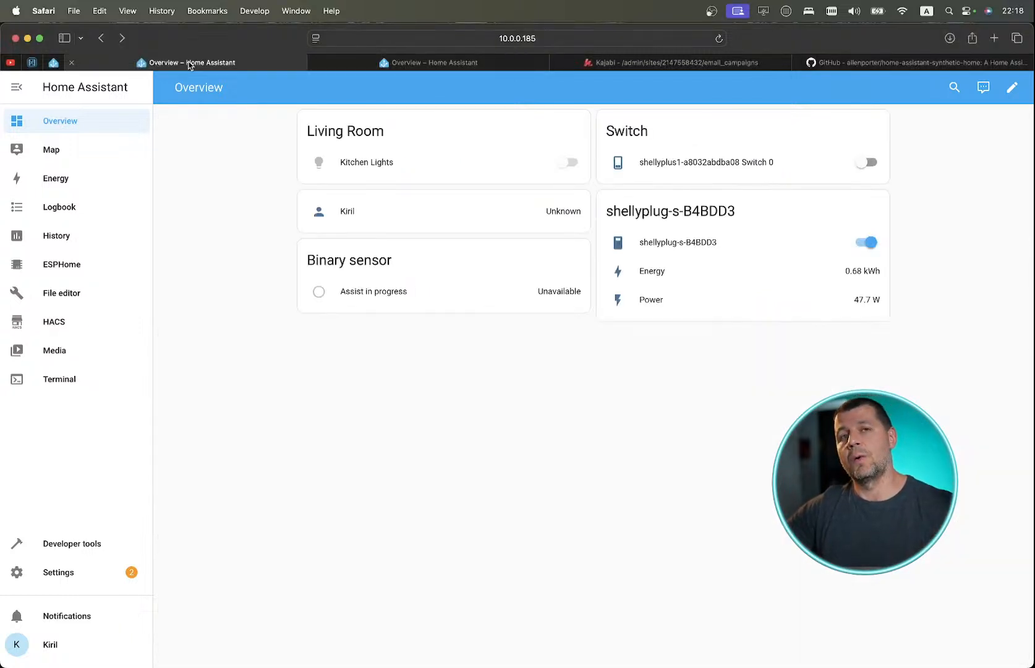
click(374, 63)
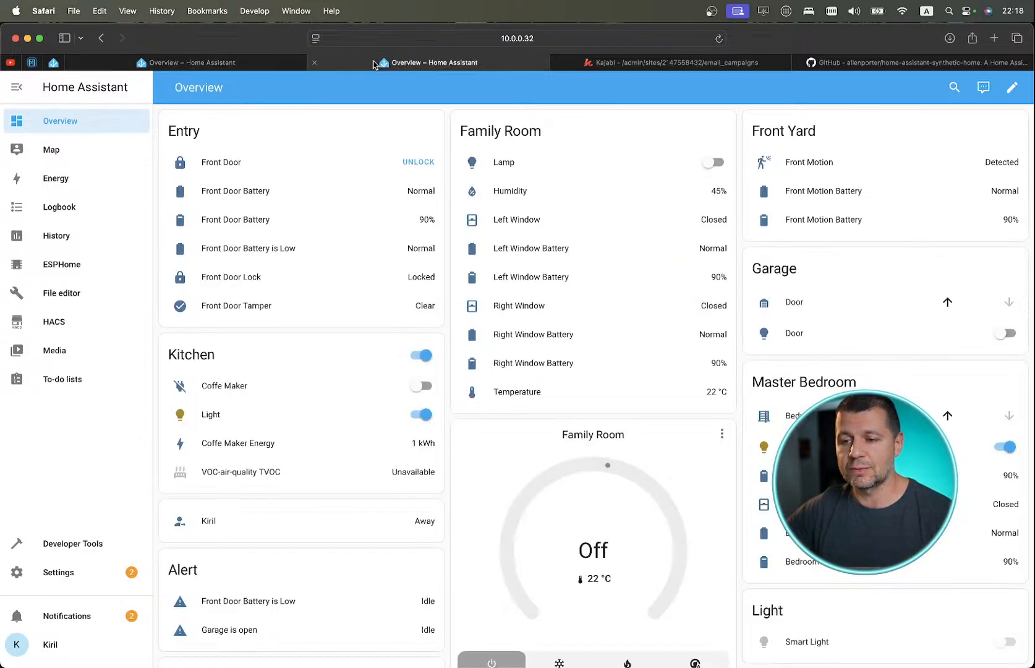
click(250, 69)
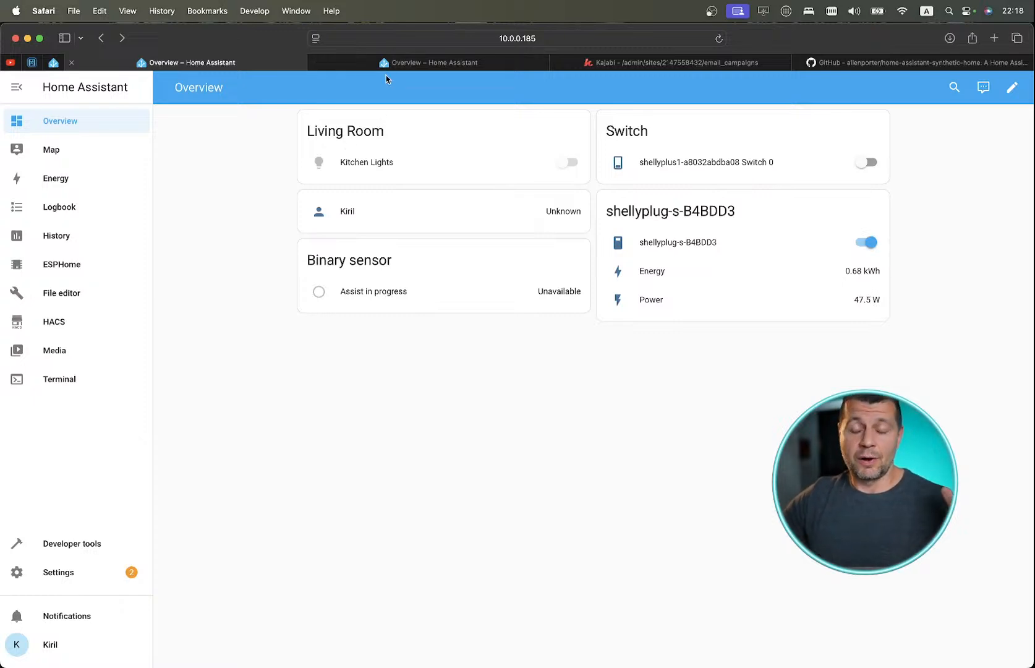
click(398, 63)
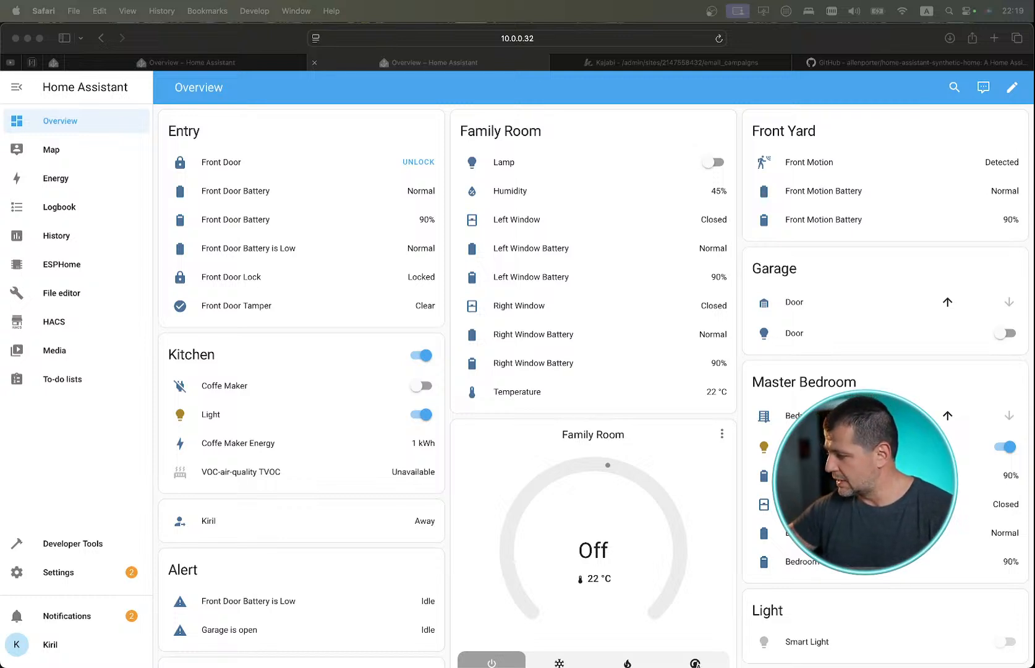
Switch to the YouTube live chat pop-out in Chrome and create a poll with the question "What To start with ?".
drag(674, 1, 601, 71)
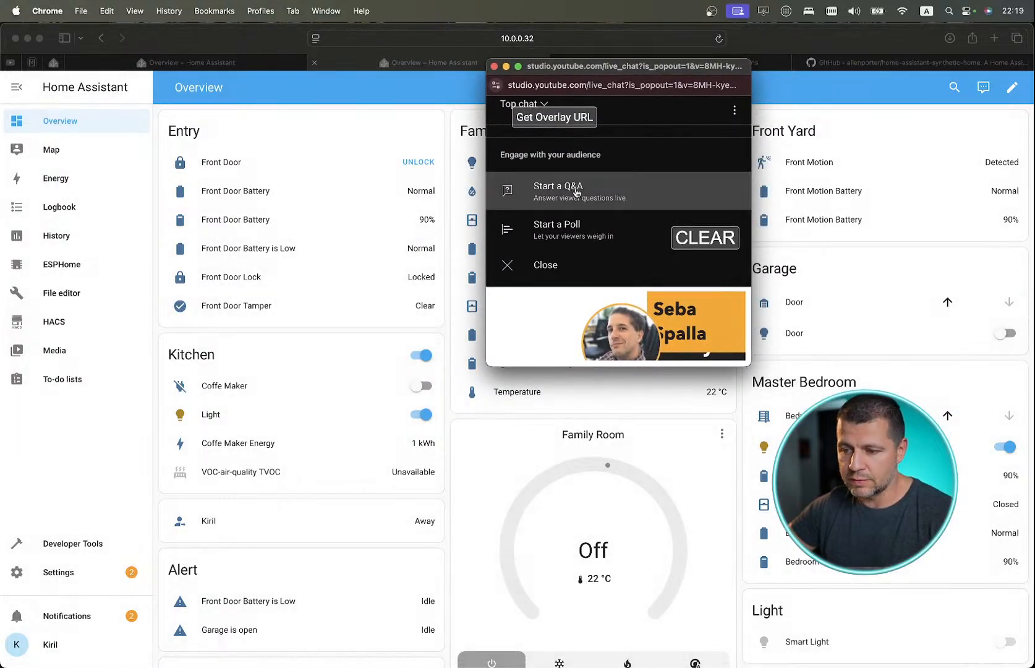
click(574, 228)
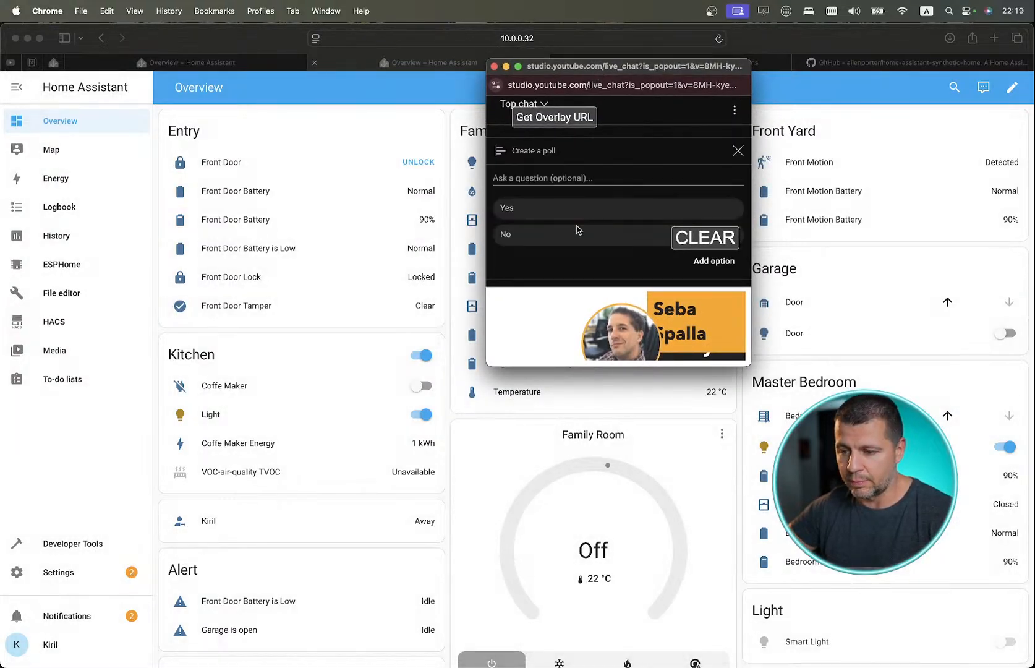
click(539, 178)
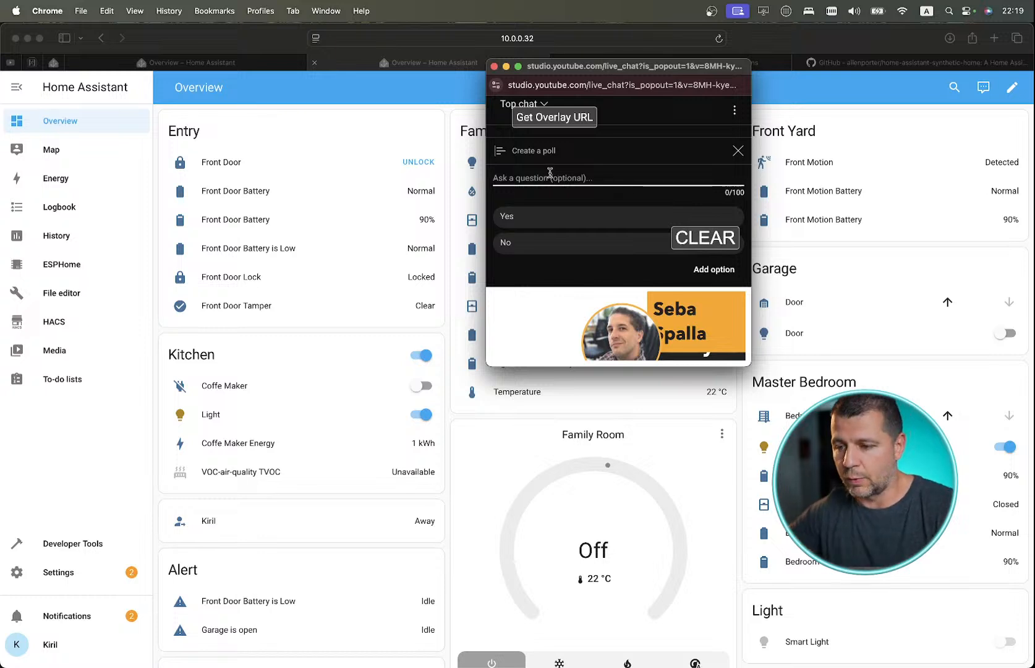
text(T)
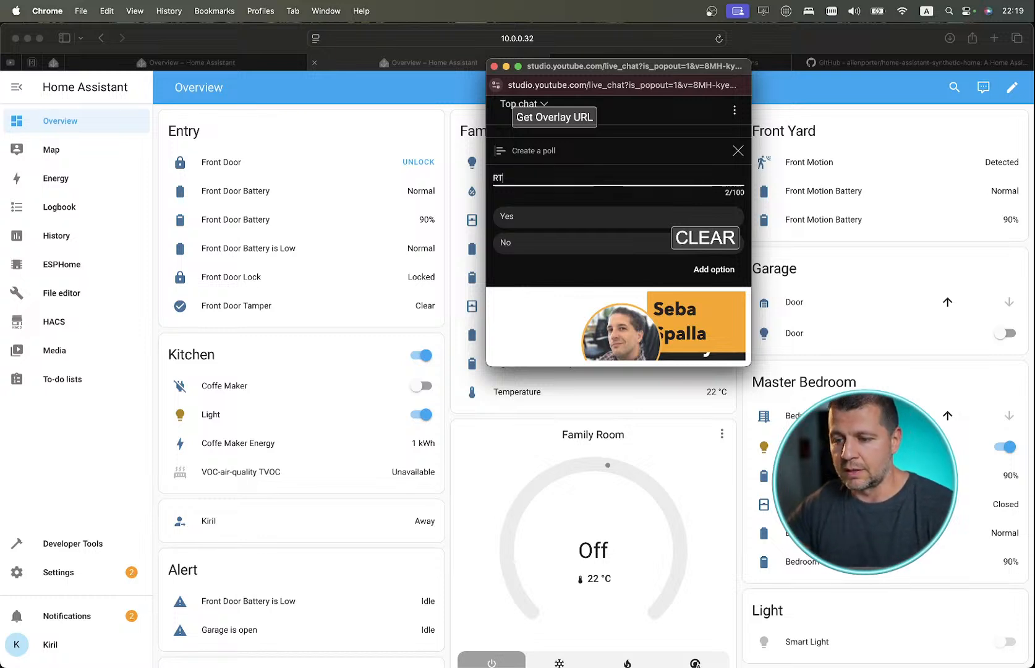
text(o start with)
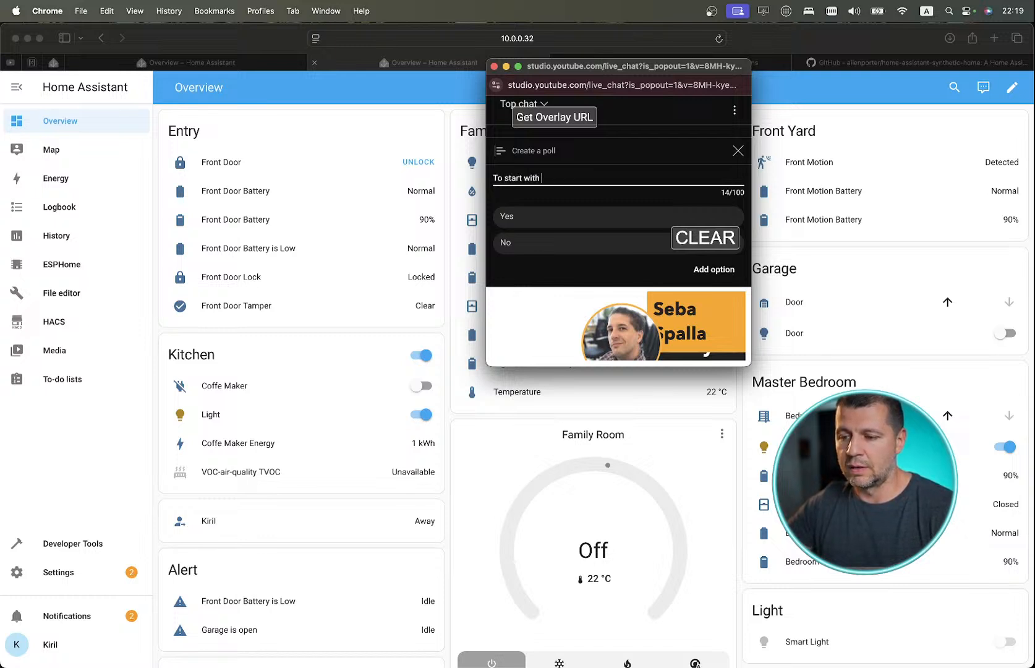
click(494, 178)
text(What)
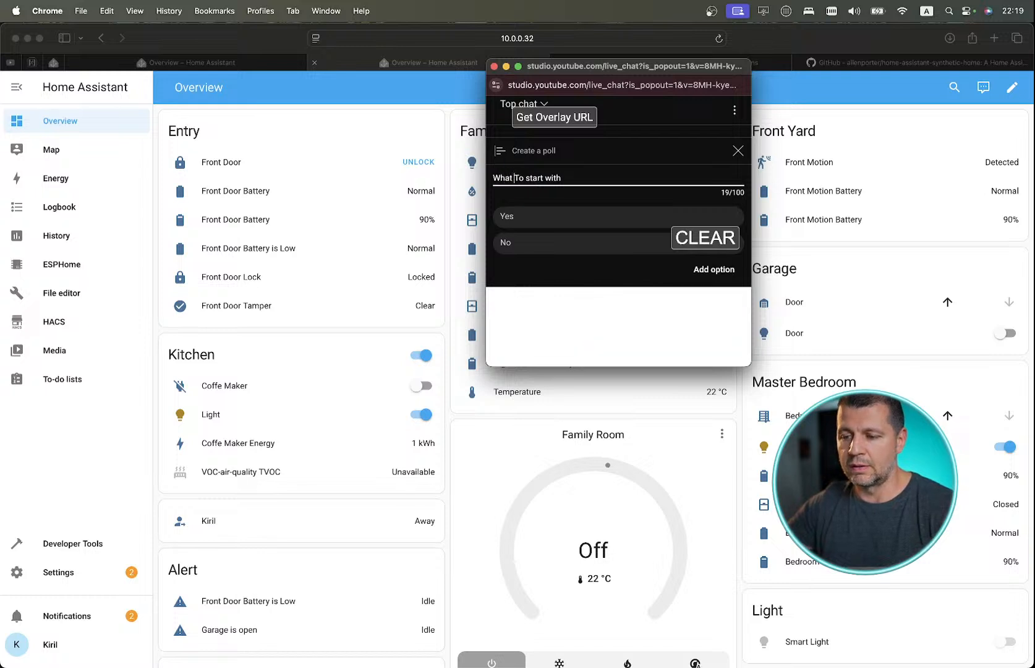
click(567, 178)
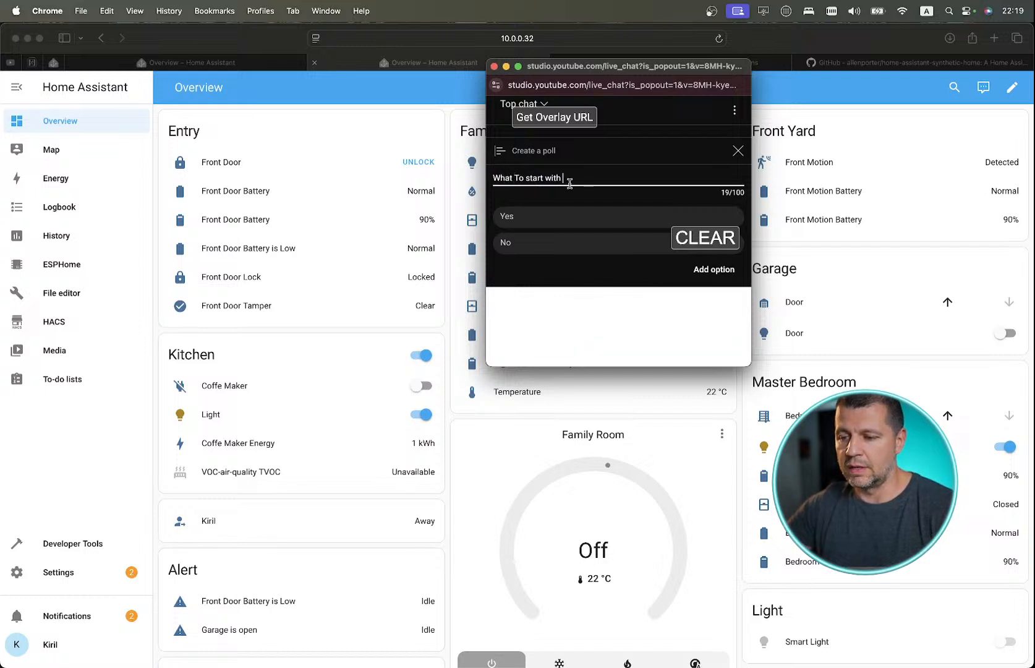
text(?)
Replace the poll's first answer, Yes, with "Brand New HA installation".
click(525, 215)
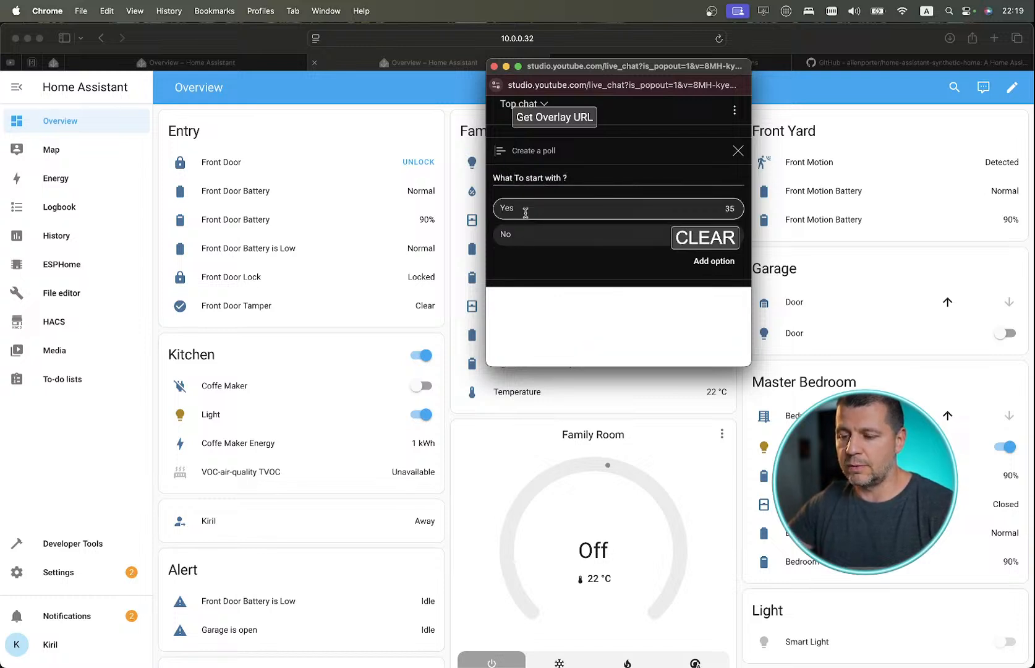
key(BackSpace)
key(BackSpace)
key(BackSpace)
text(Bran)
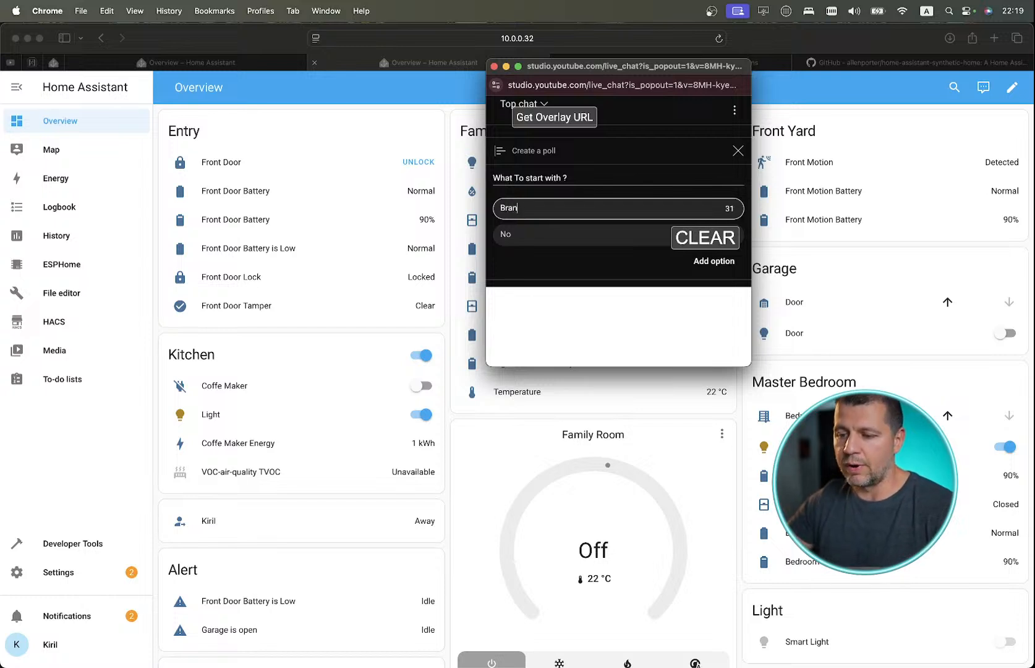
text(d New HA )
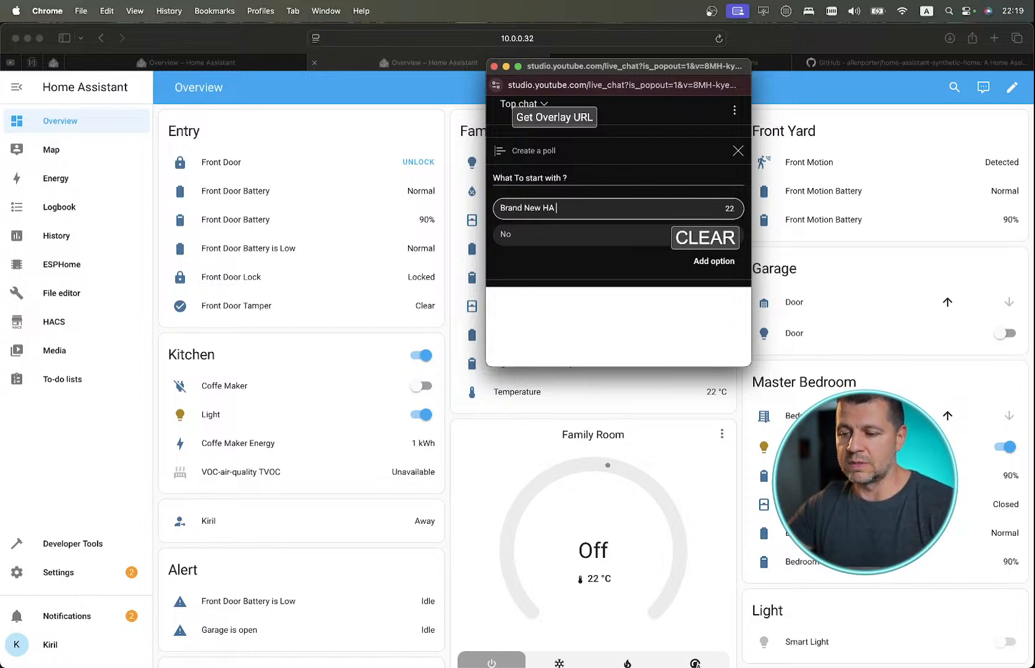
text(installation)
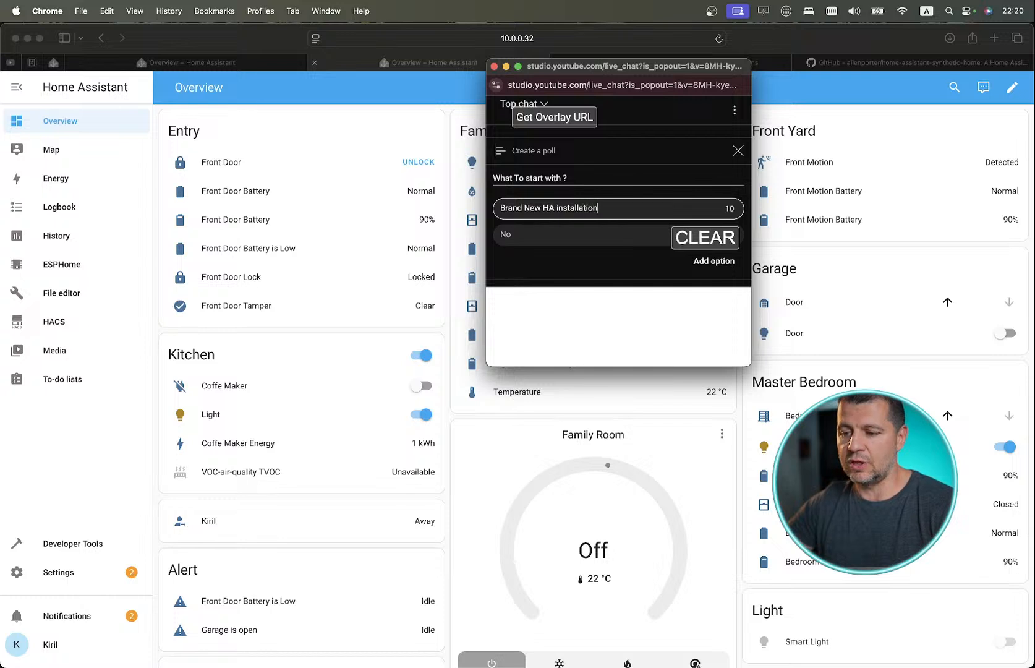
text( / addin)
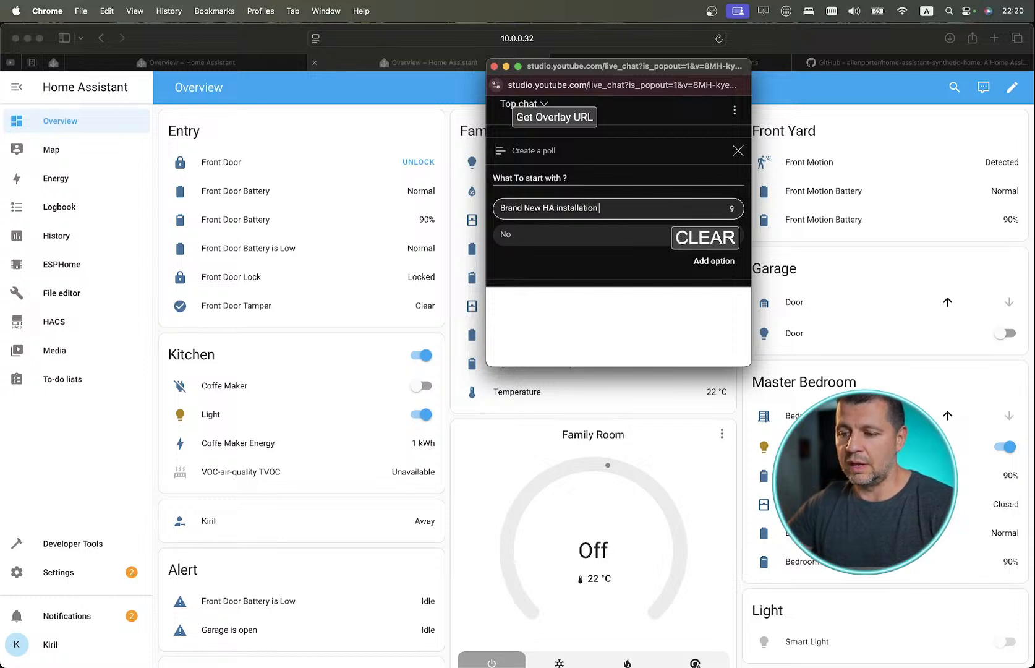
text(g o)
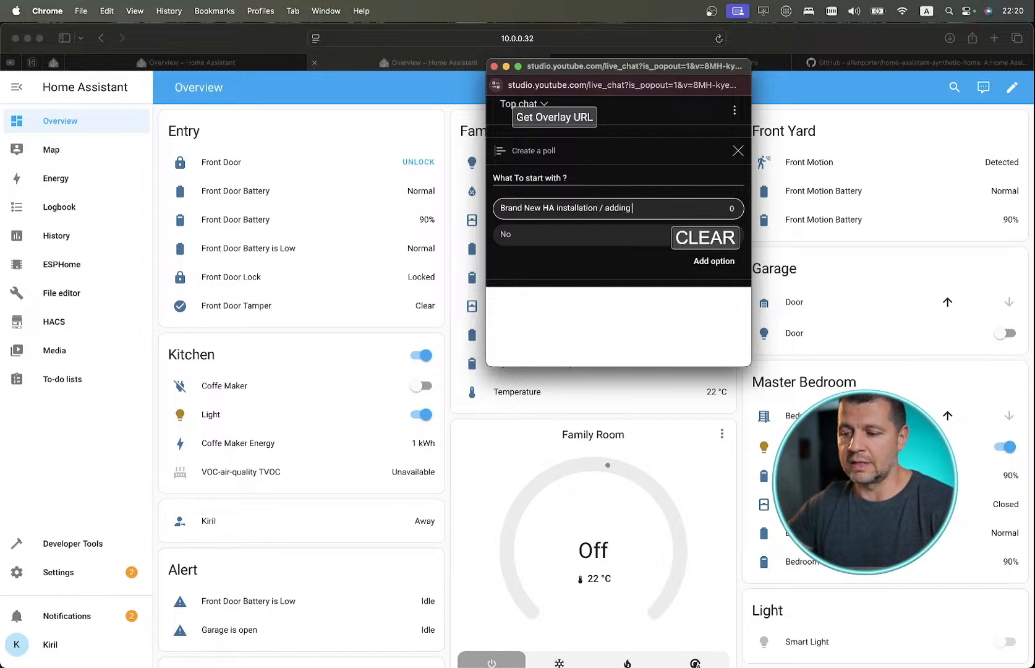
key(BackSpace)
key(BackSpace)
key(BackSpace)
key(BackSpace)
key(BackSpace)
key(BackSpace)
key(BackSpace)
key(BackSpace)
key(BackSpace)
key(BackSpace)
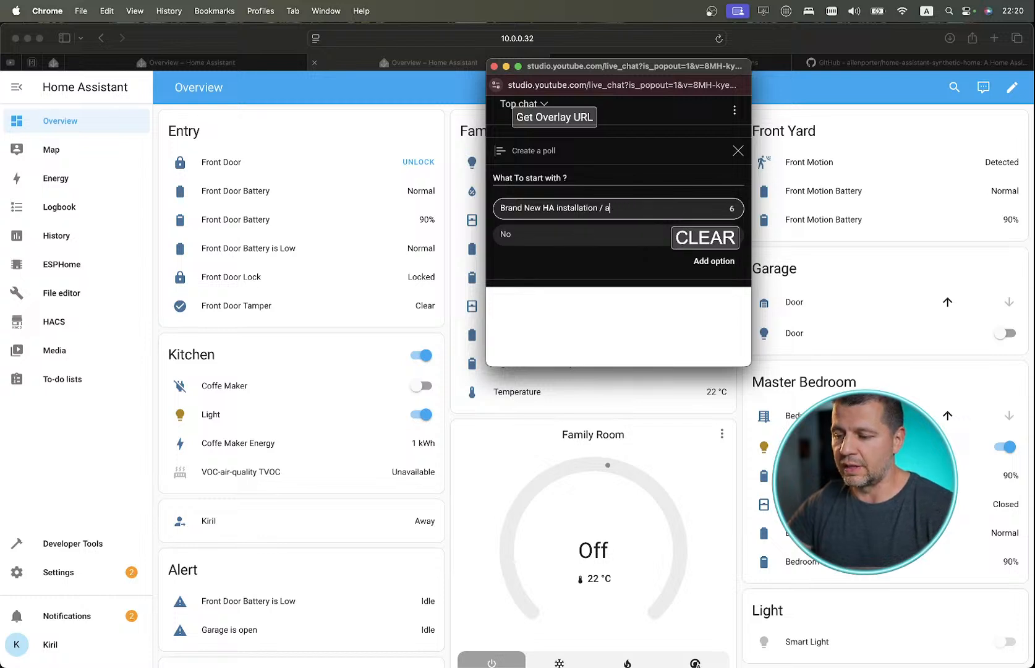
Replace the poll's second answer, No, with "Straight to Blueprints import".
click(522, 236)
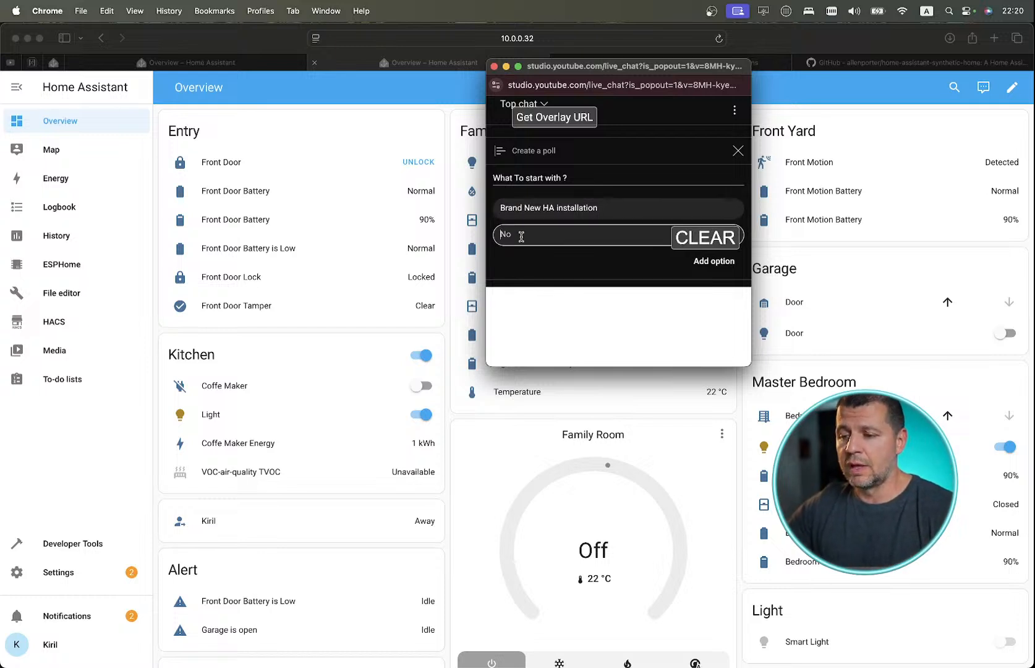
key(BackSpace)
key(BackSpace)
text(Strai)
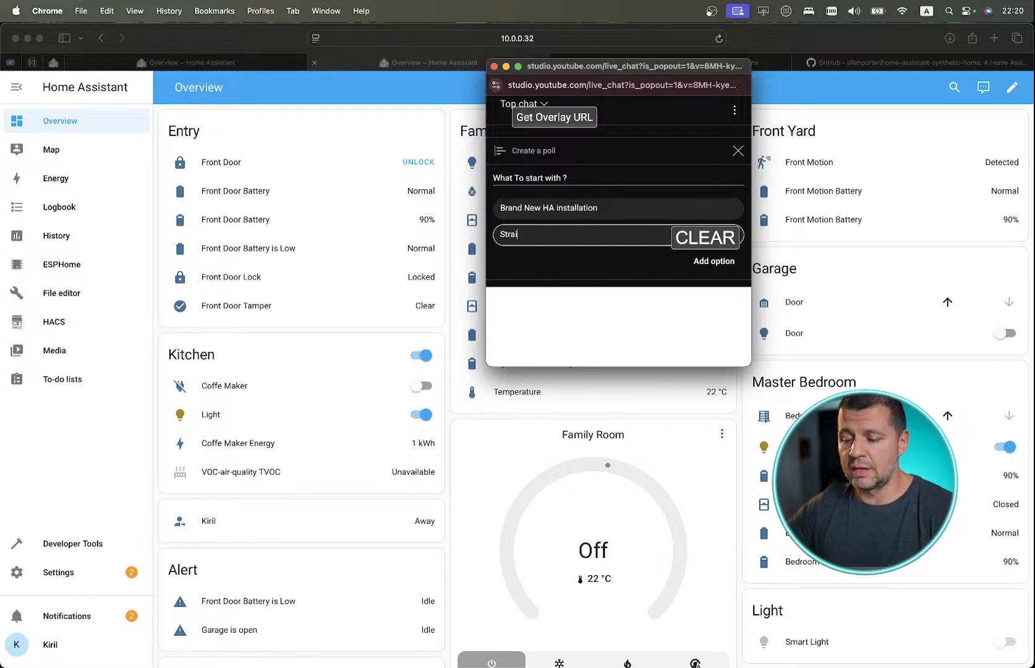
text(ig)
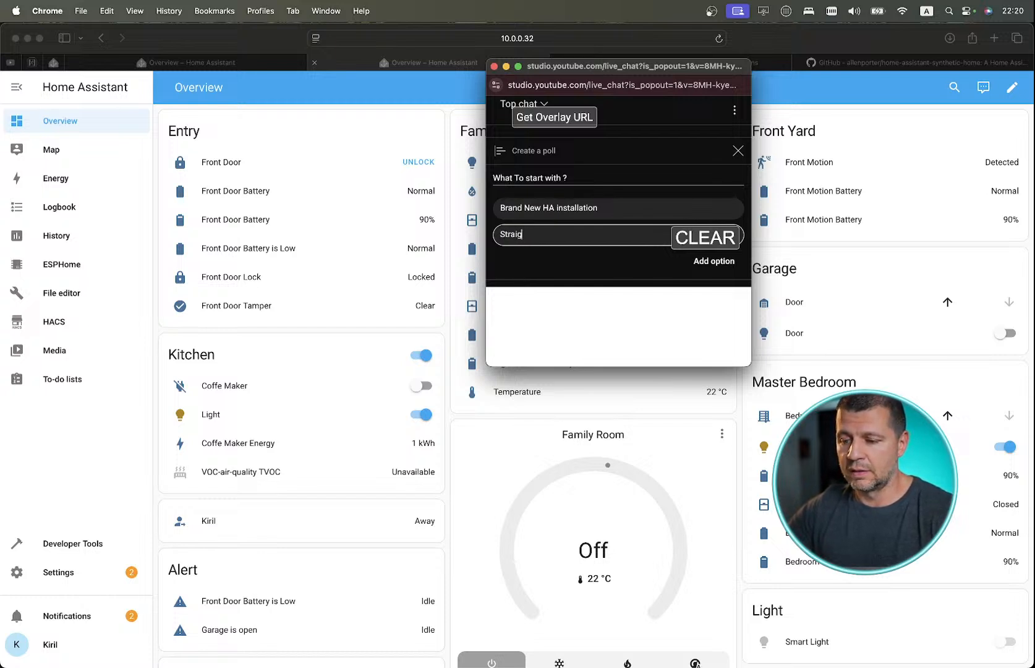
text(ht to B)
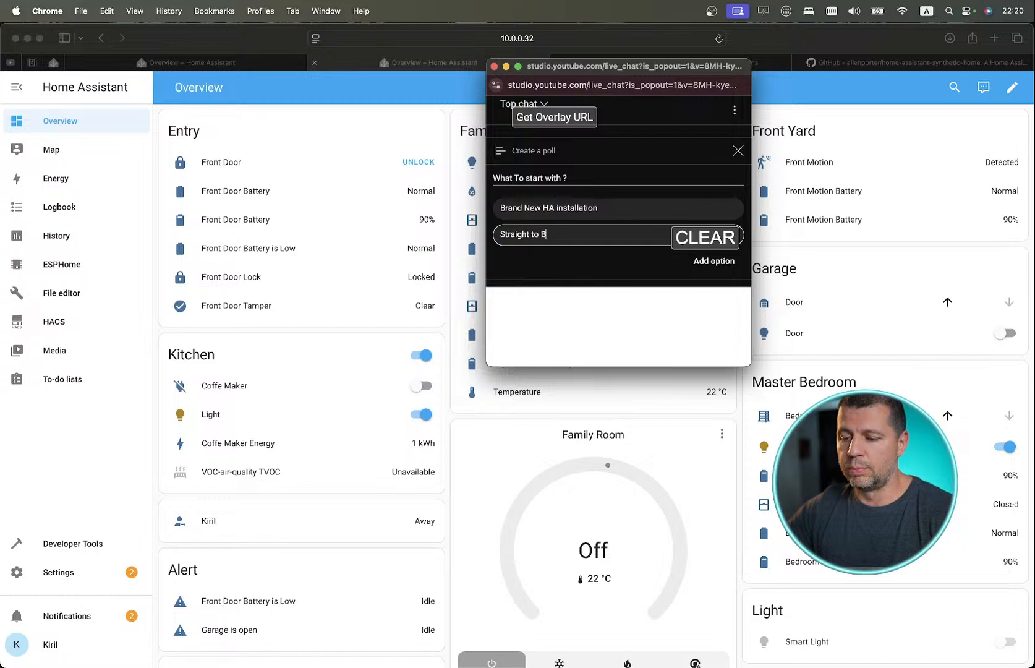
text(lupp)
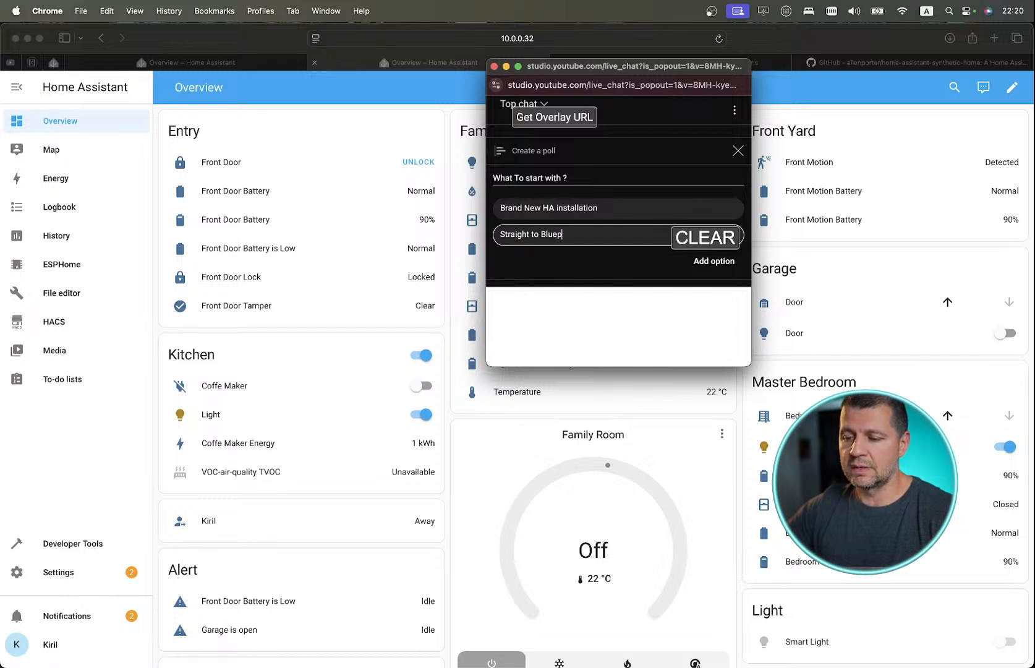
text(rints import)
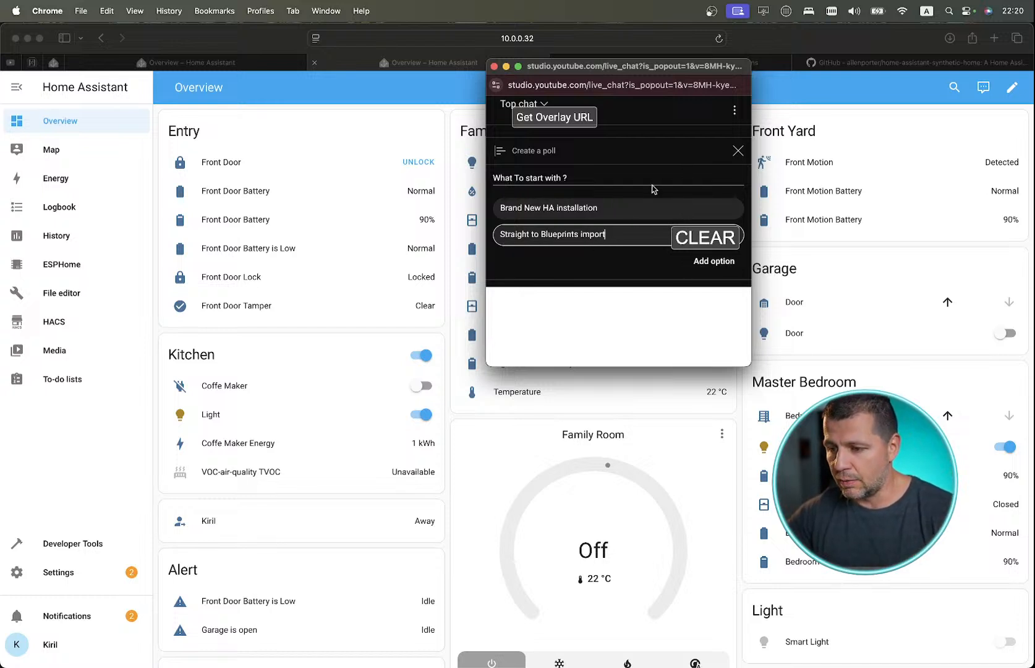
Enlarge the live chat pop-out window and try to start the poll.
click(706, 241)
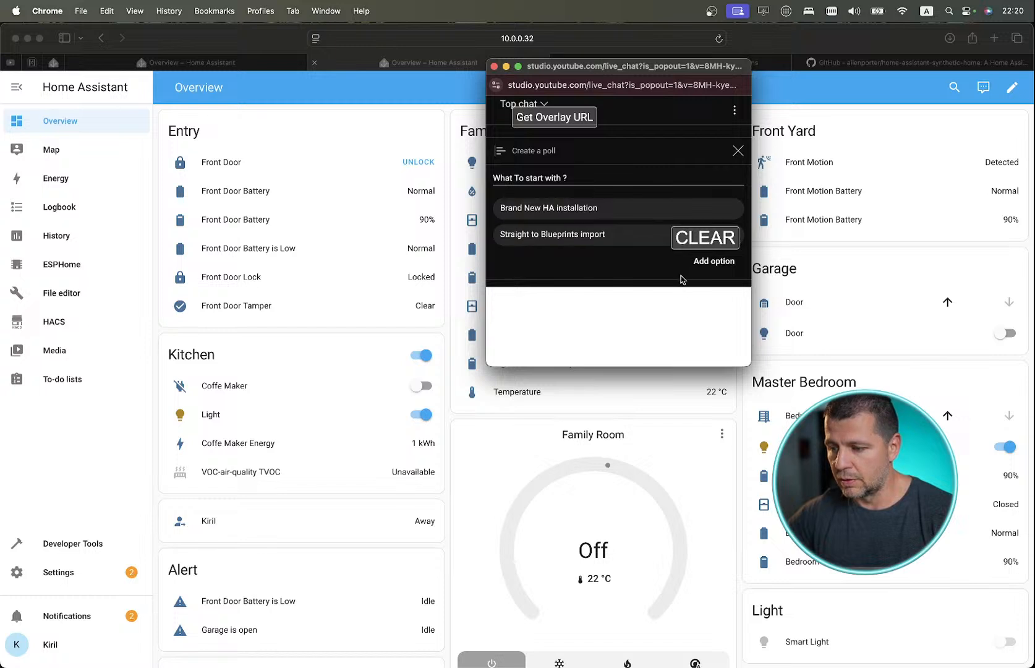
click(626, 274)
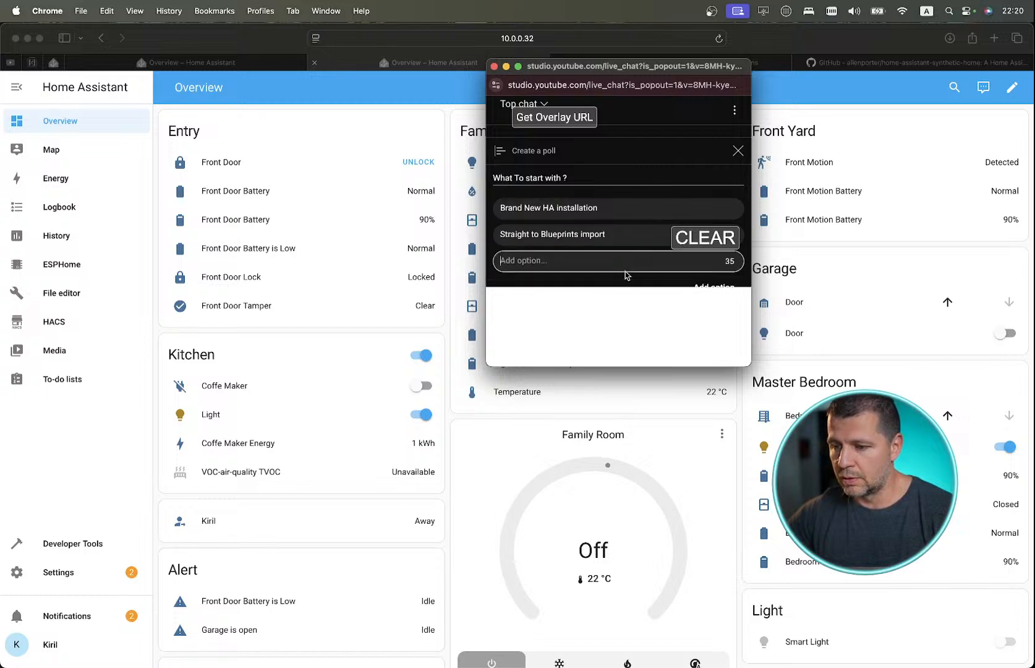
right_click(702, 279)
click(548, 366)
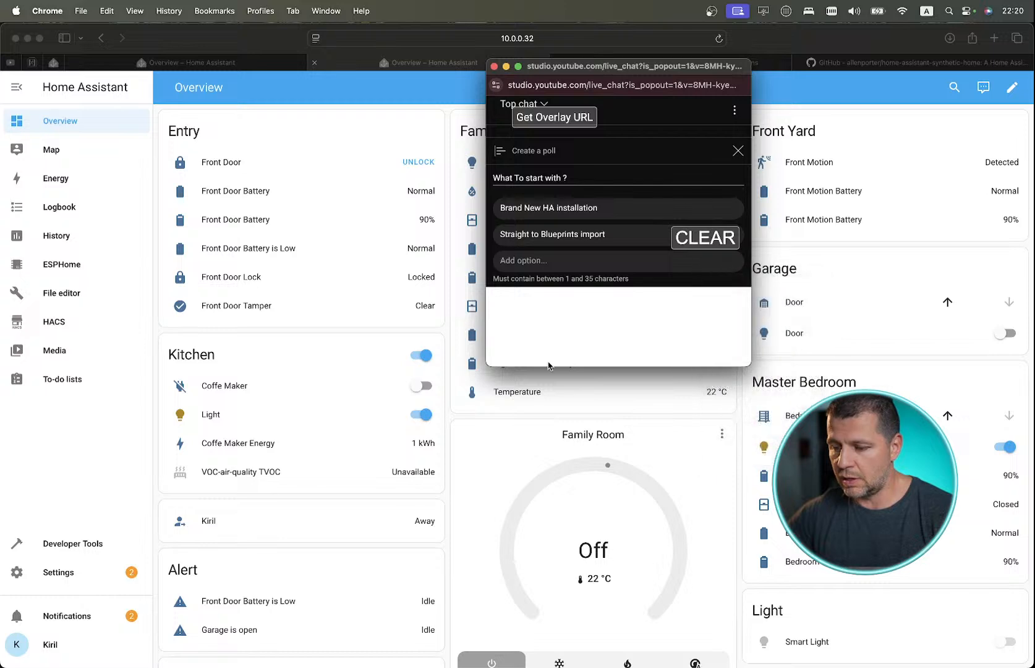
drag(489, 370, 412, 477)
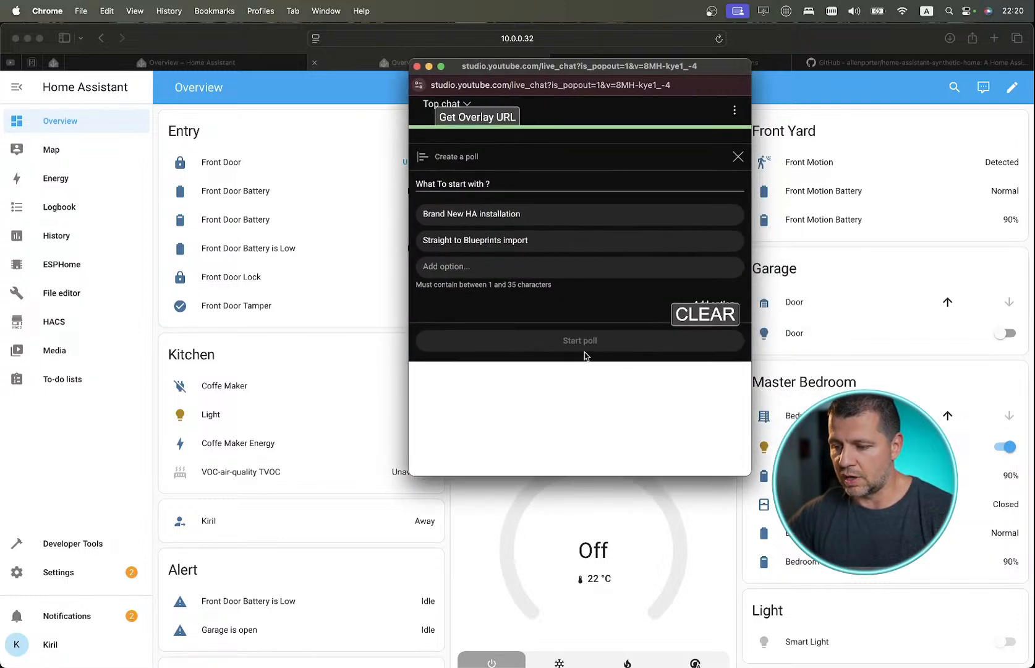
click(537, 267)
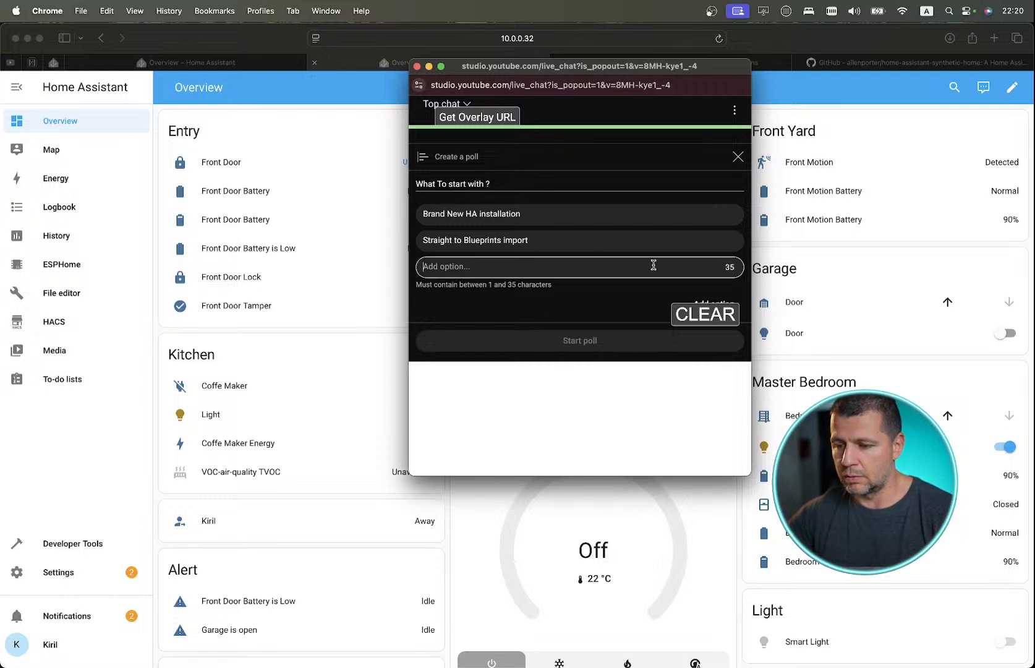
click(572, 341)
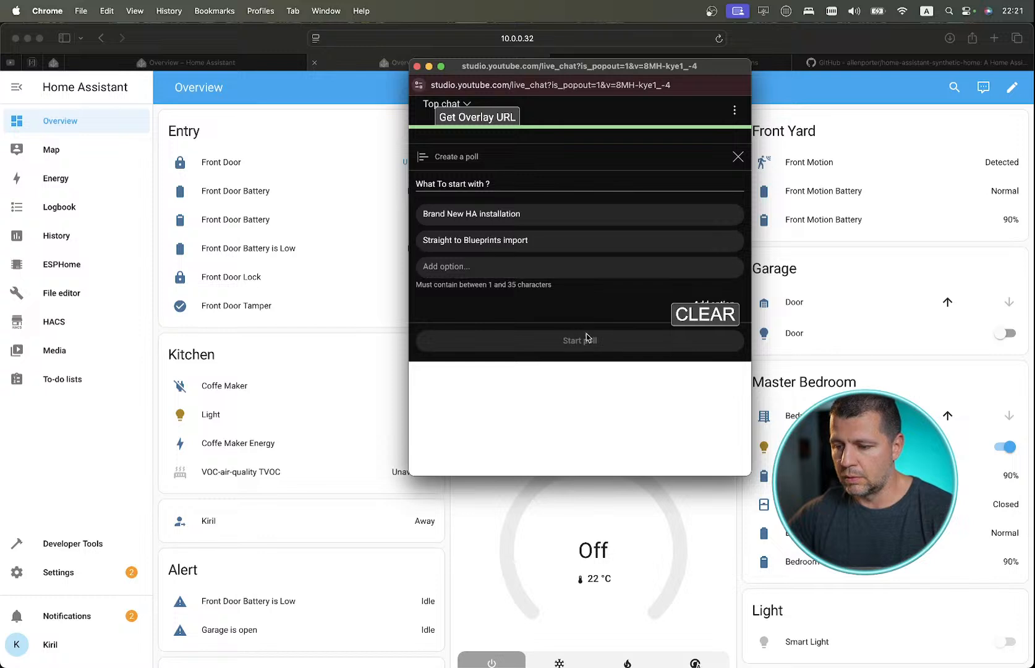
Try to remove the empty extra options from the poll draft.
click(703, 305)
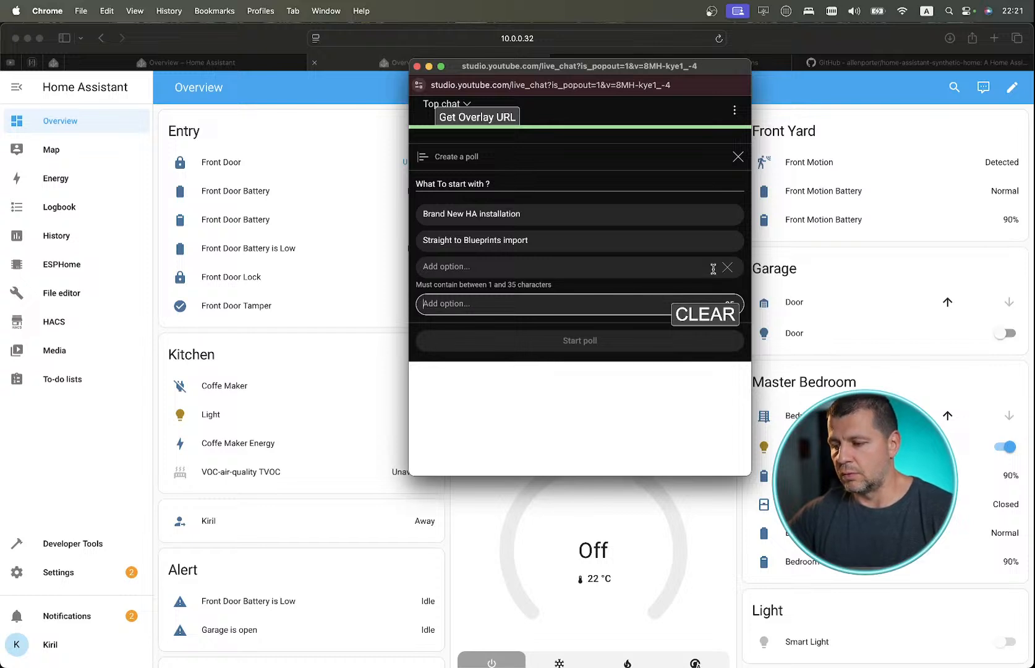
click(732, 271)
click(727, 262)
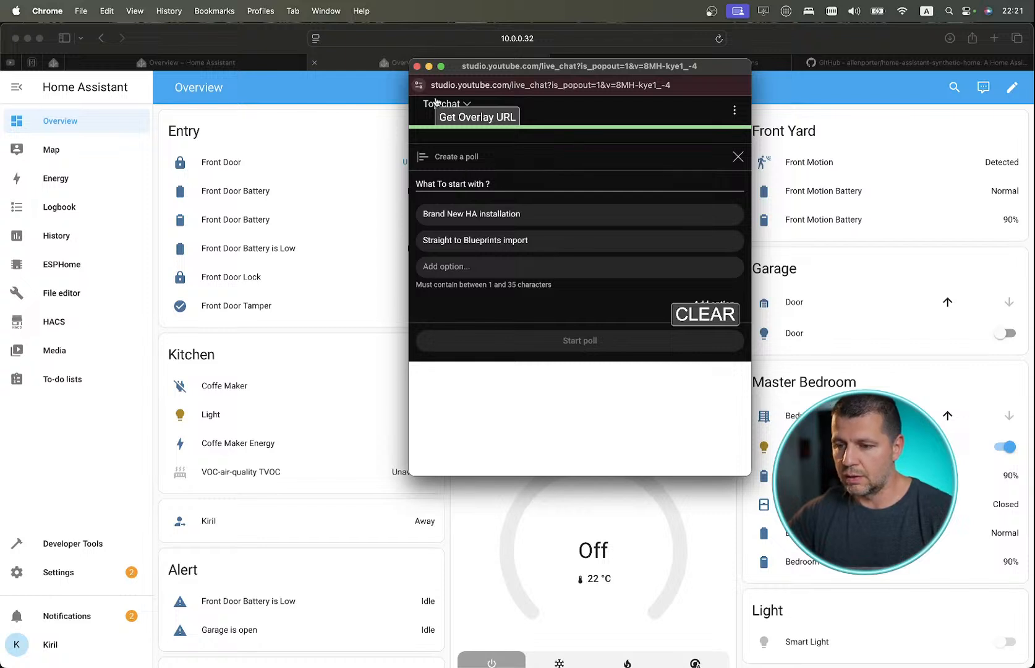
double_click(482, 240)
click(488, 307)
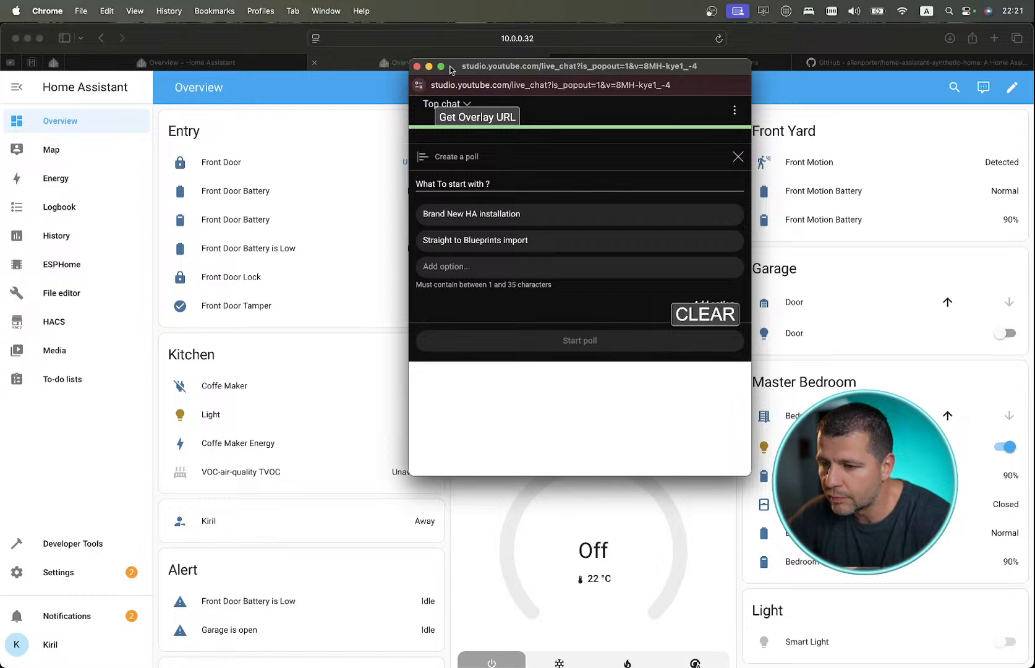
Close the live chat pop-out and create a poll in the YouTube Studio live chat with the question "With what to start with".
click(417, 65)
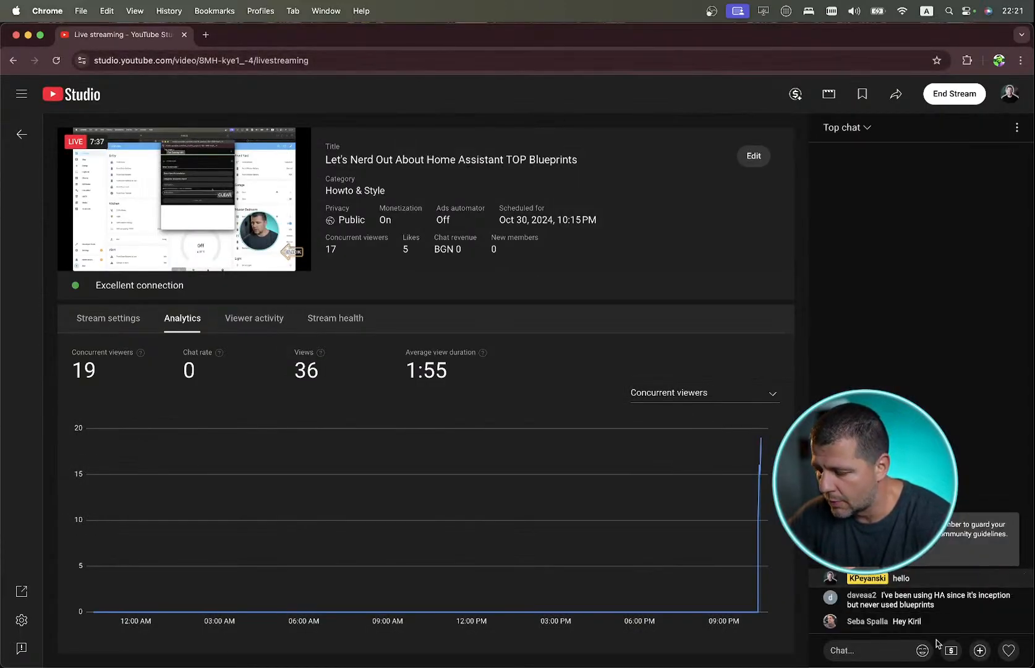
click(979, 650)
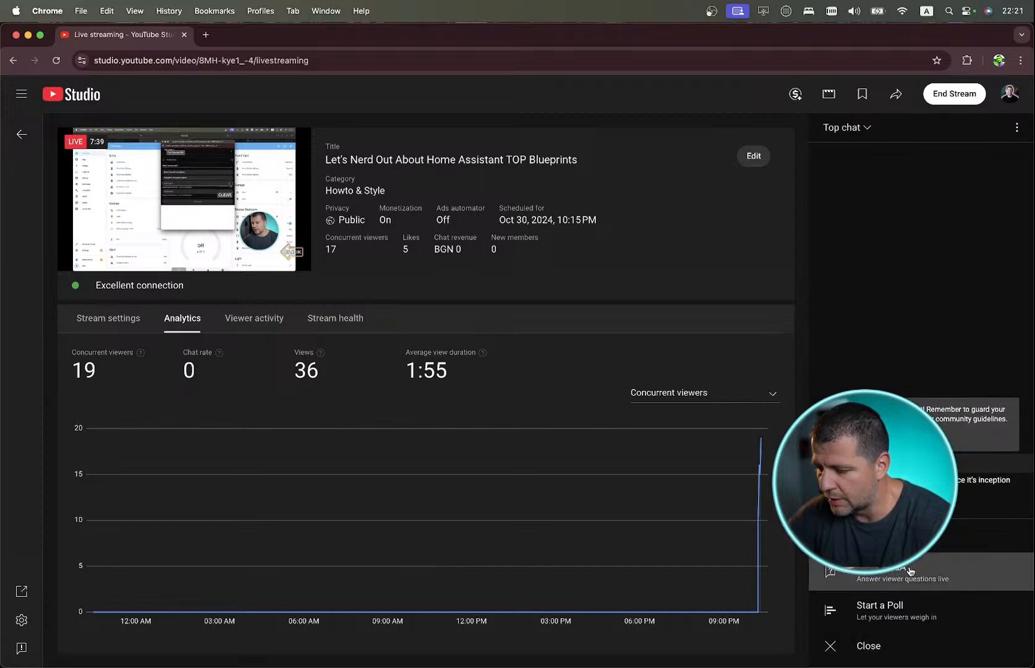
click(897, 609)
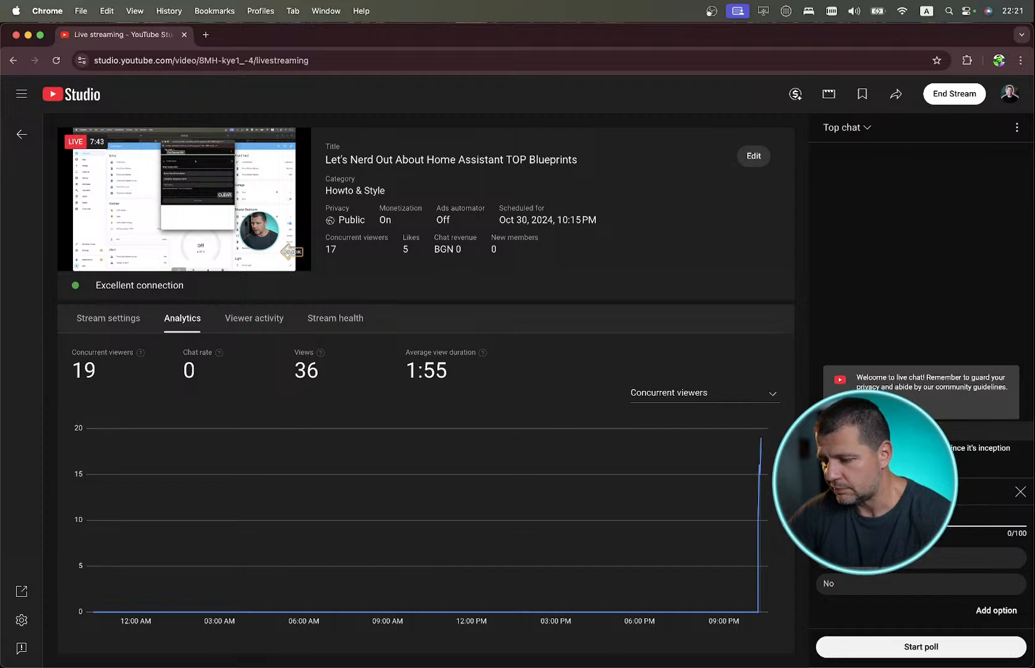
text(Do )
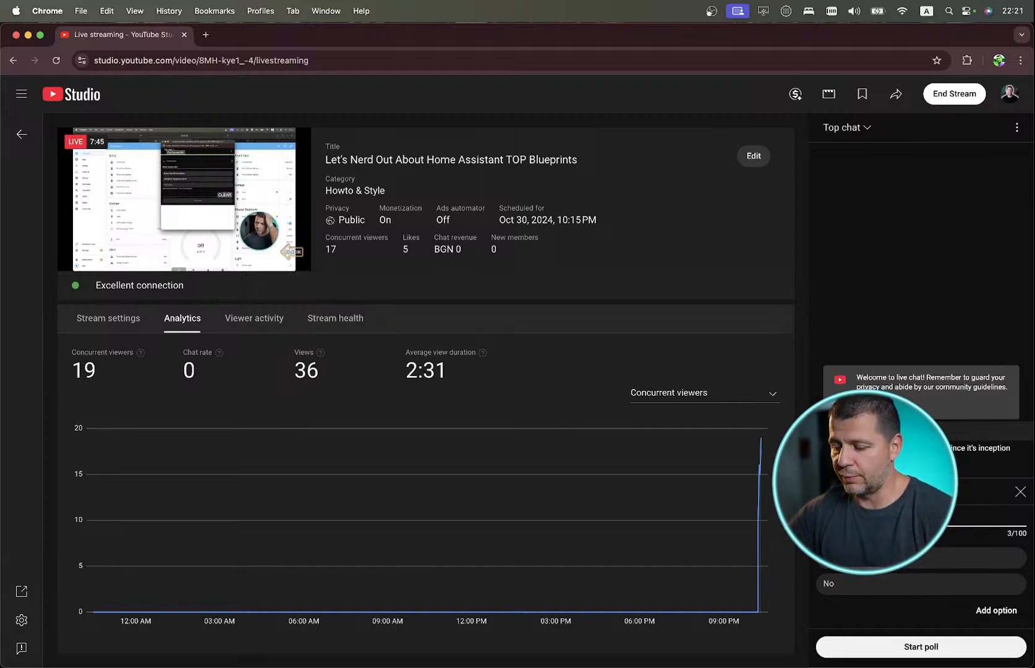
text(you use)
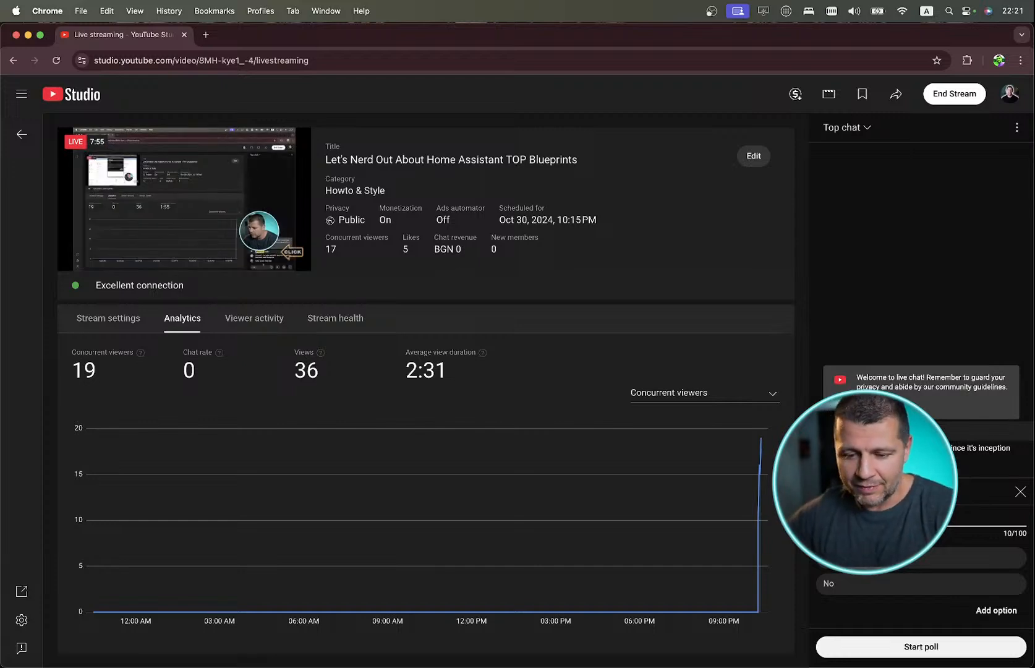
text(bl)
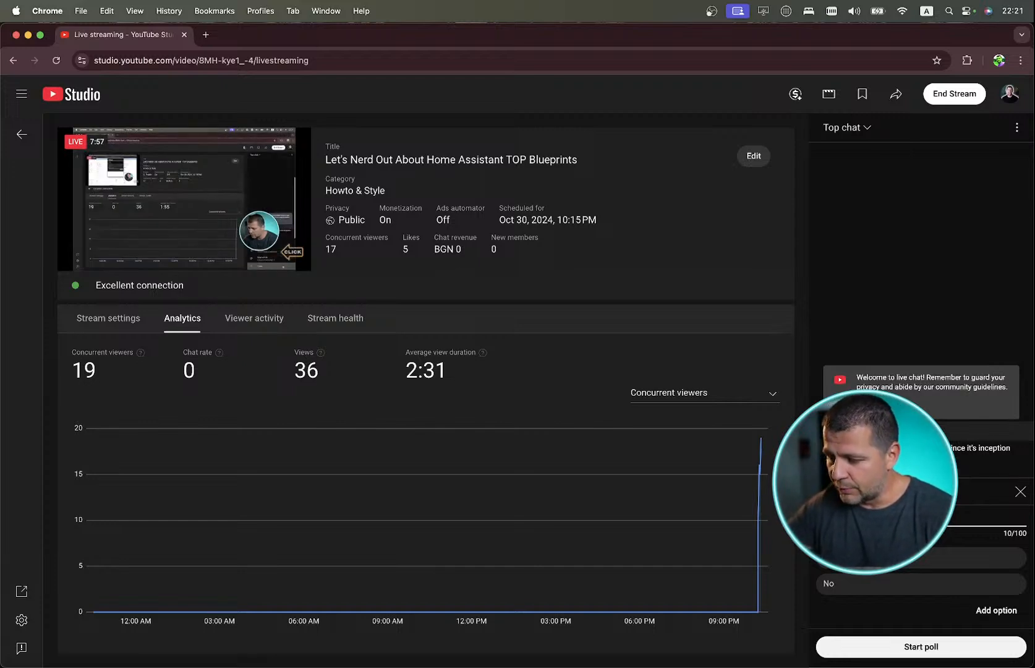
text(uepri)
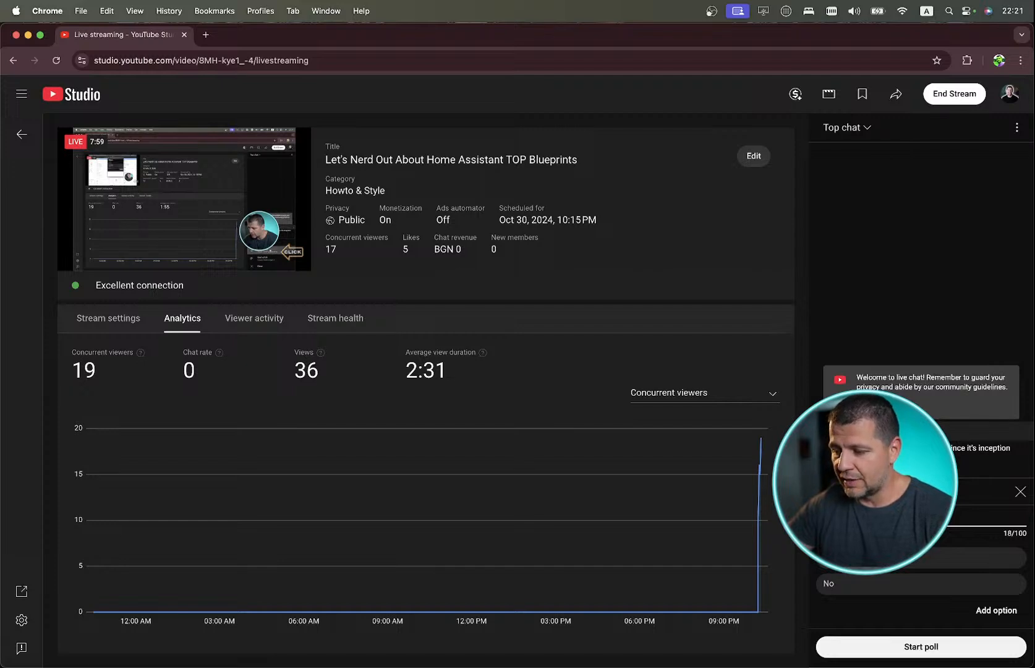
text(nts i)
Set the poll answers to "brand new HA" and "straight to Blueprints import".
key(Tab)
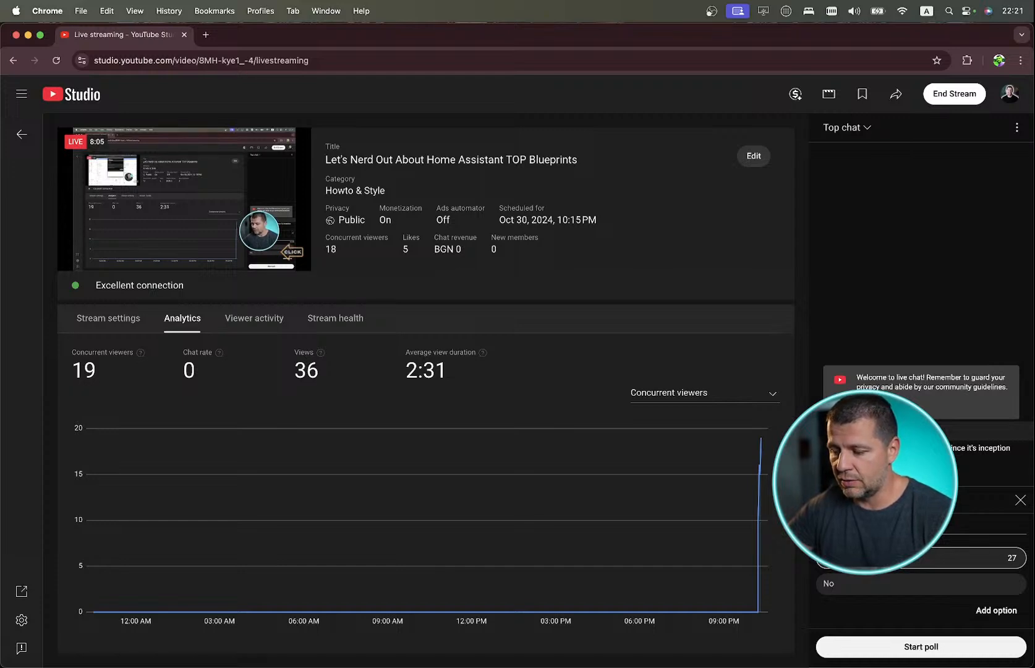
click(842, 579)
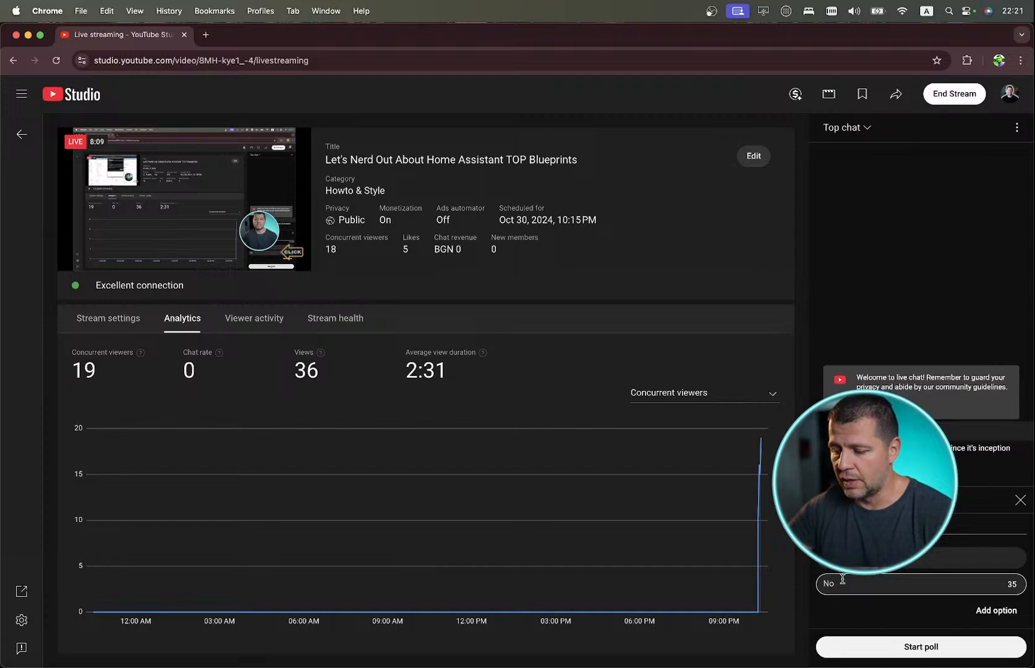
text(straight to)
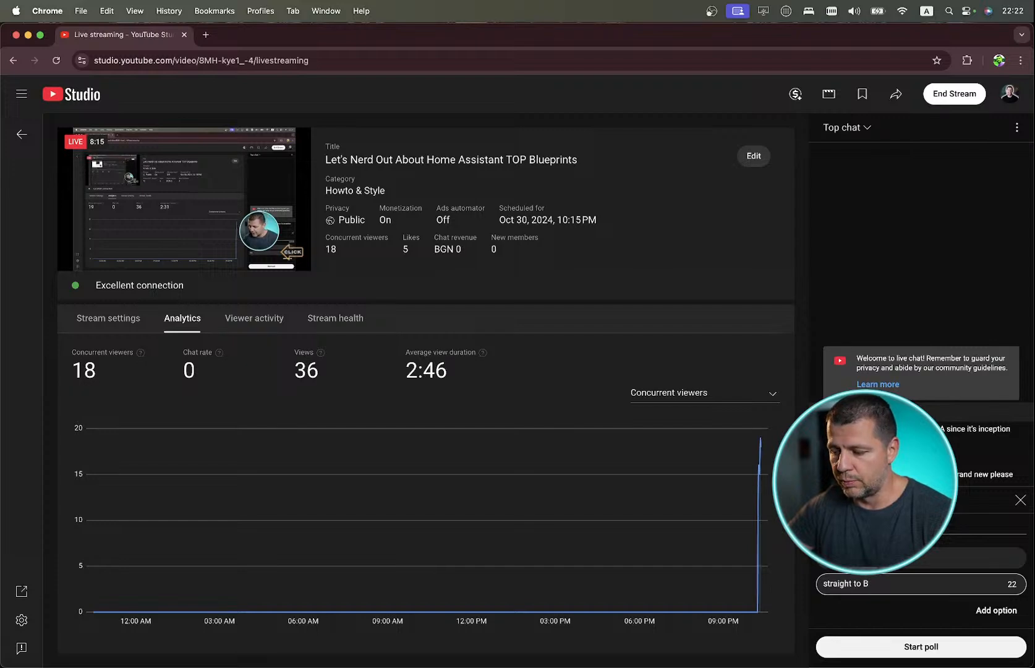
text(Blueprin)
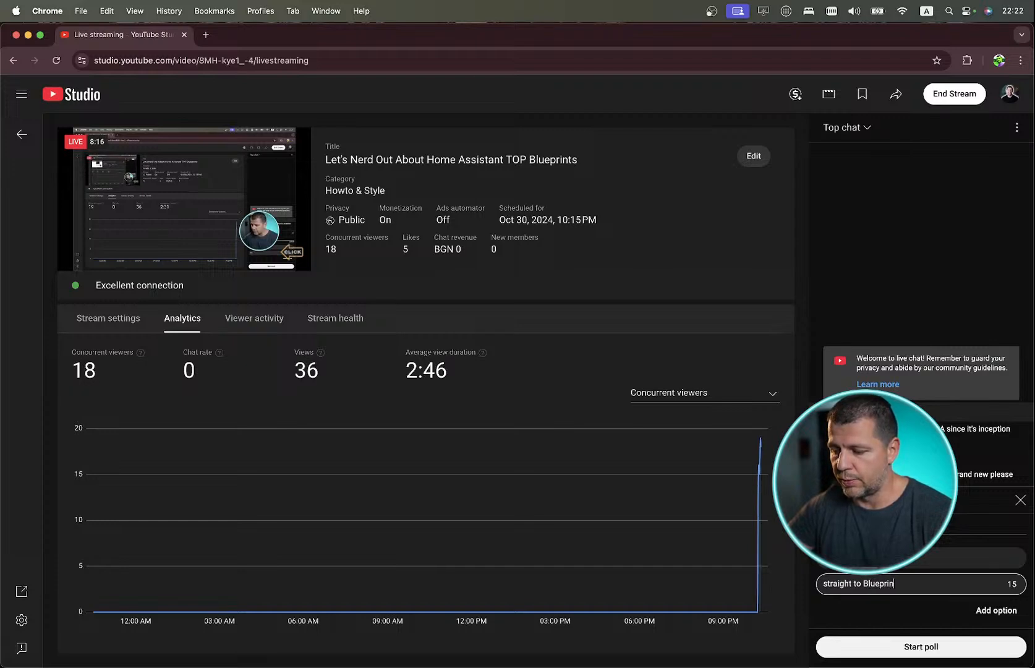
text(ts import)
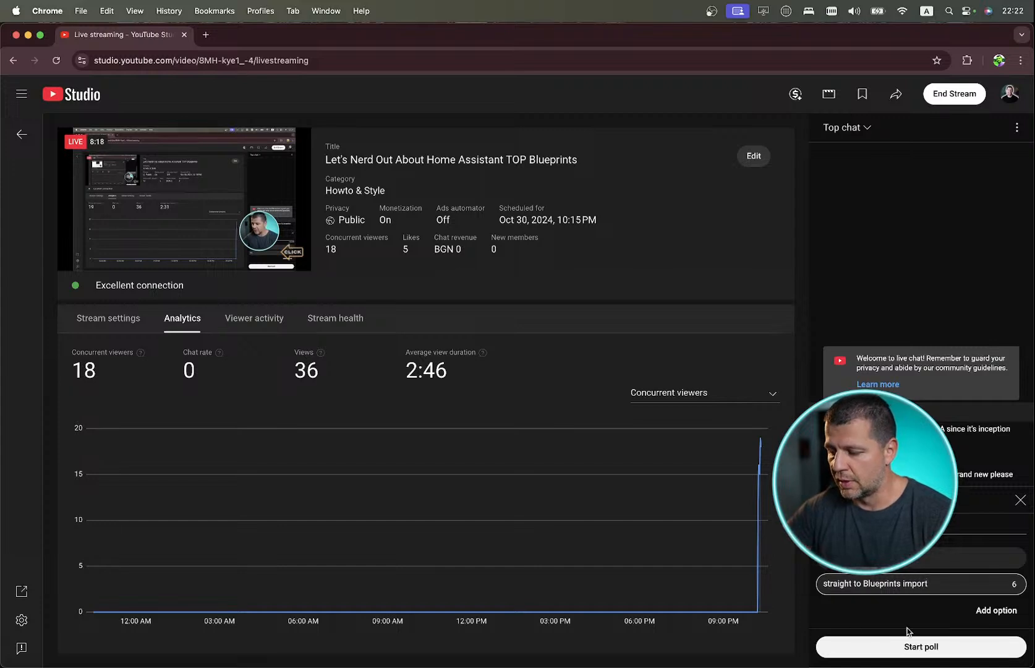
Start the poll and switch to the "What we will do today?" agenda slide in Keynote.
click(908, 645)
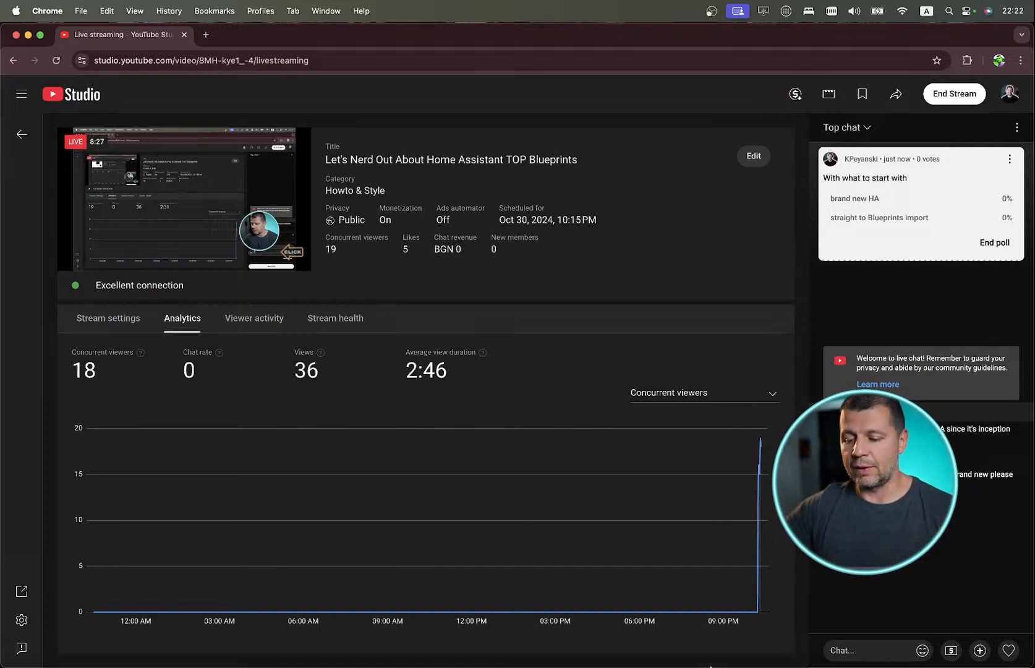
click(553, 619)
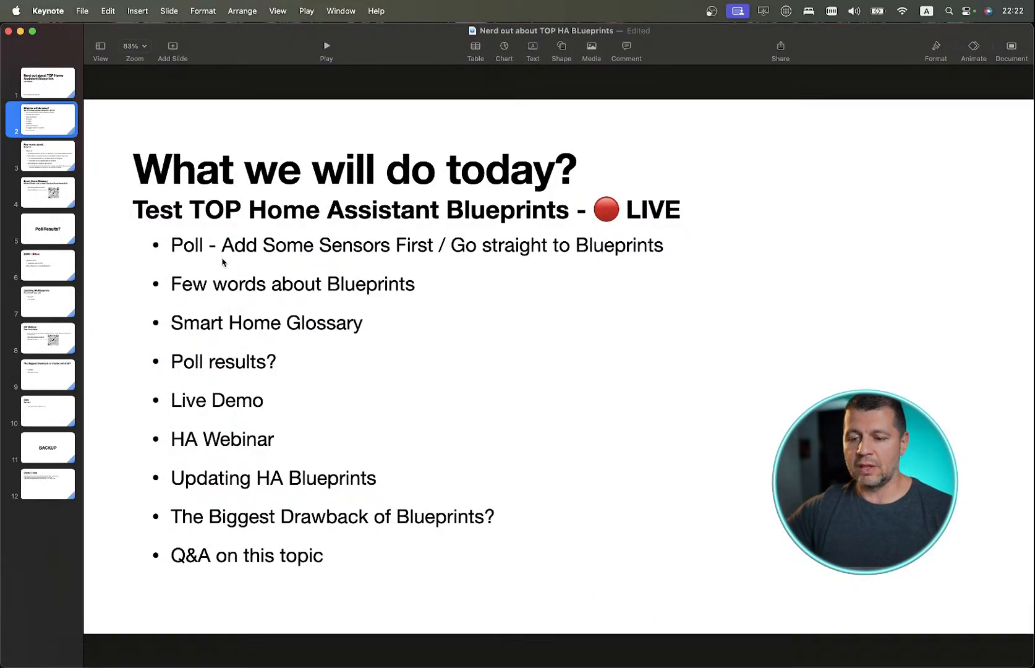
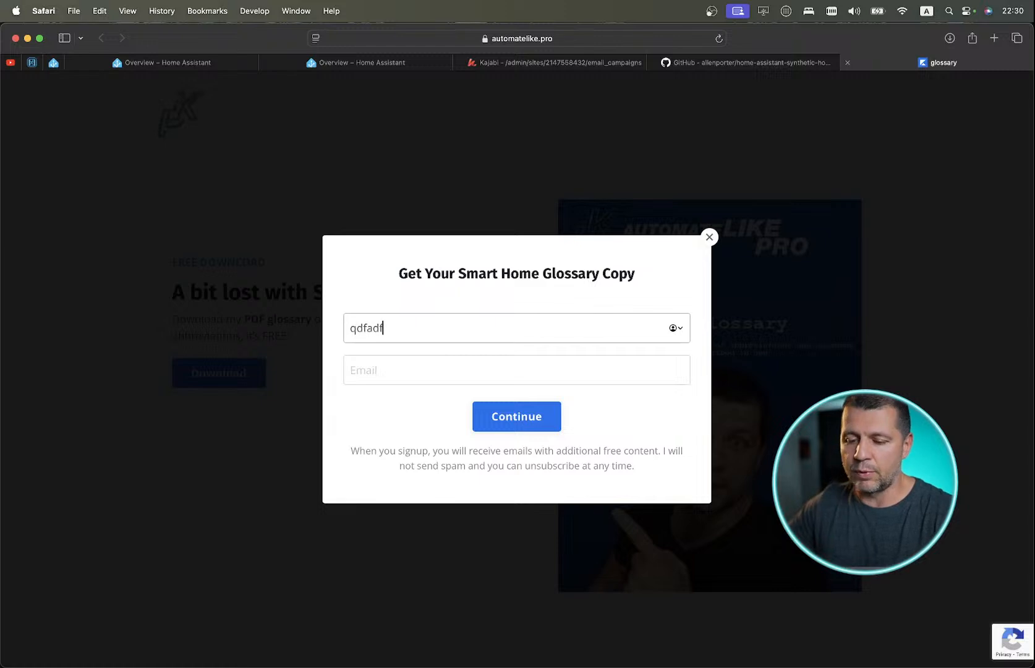
Enter dummy text in the email field of the Smart Home Glossary sign-up form, and close the form without submitting.
key(Tab)
text(qwefqw)
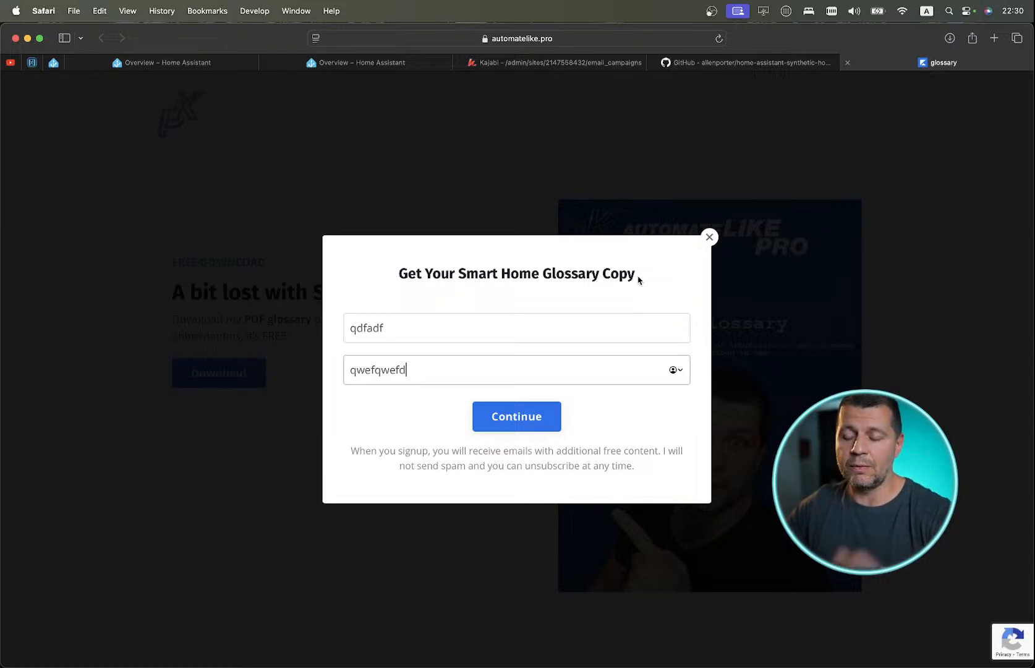
mouse_move(692, 64)
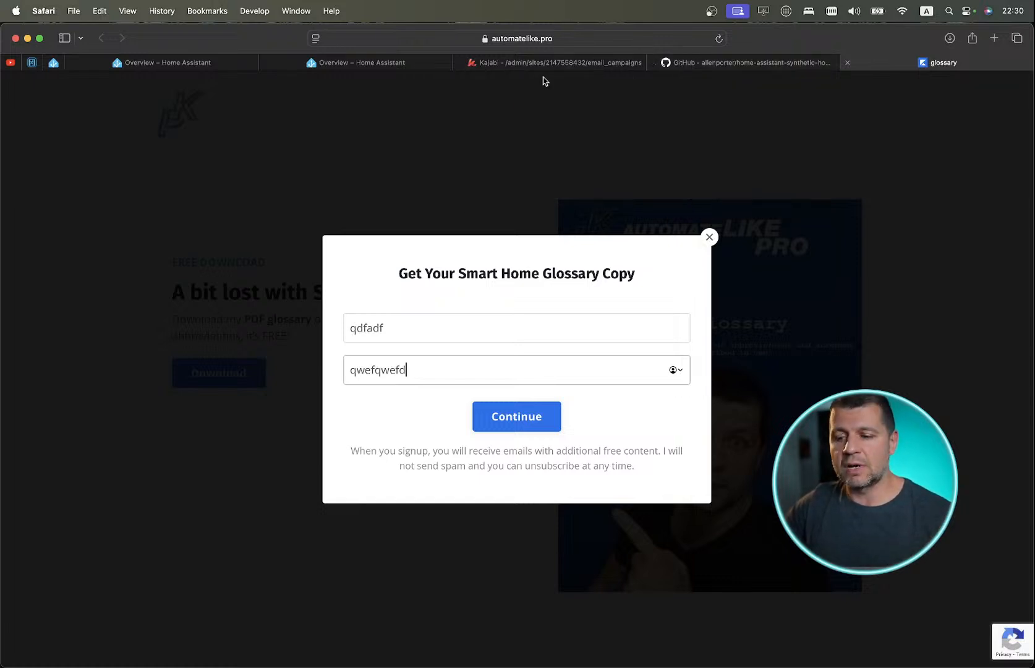
click(710, 237)
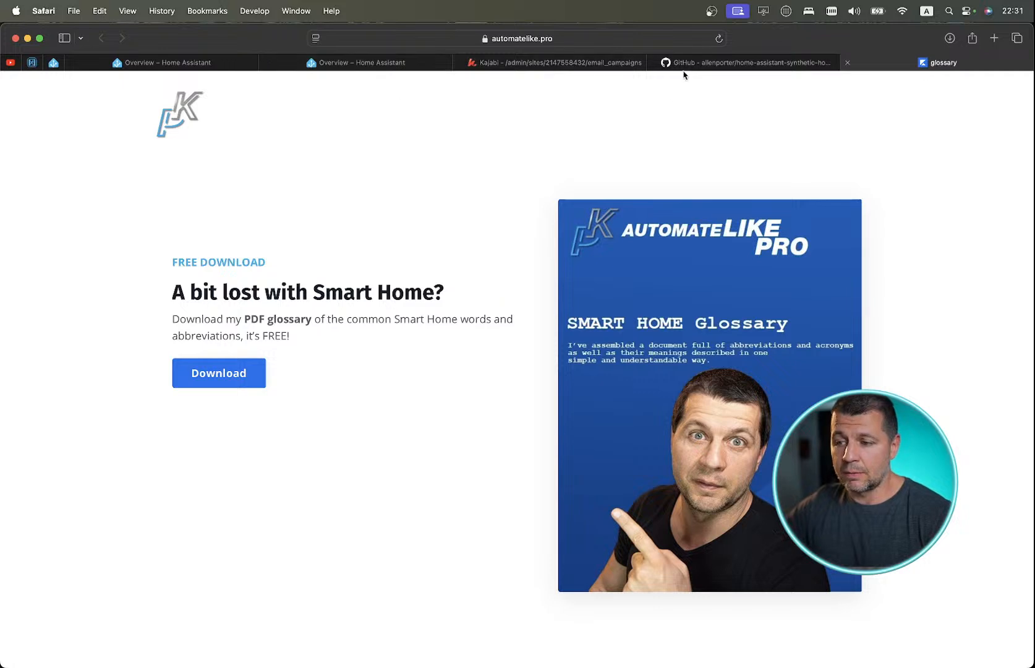
View the 10.0.0.32 and 10.0.0.185 Home Assistant dashboards, and open the home-assistant-synthetic-home GitHub repository page.
click(367, 65)
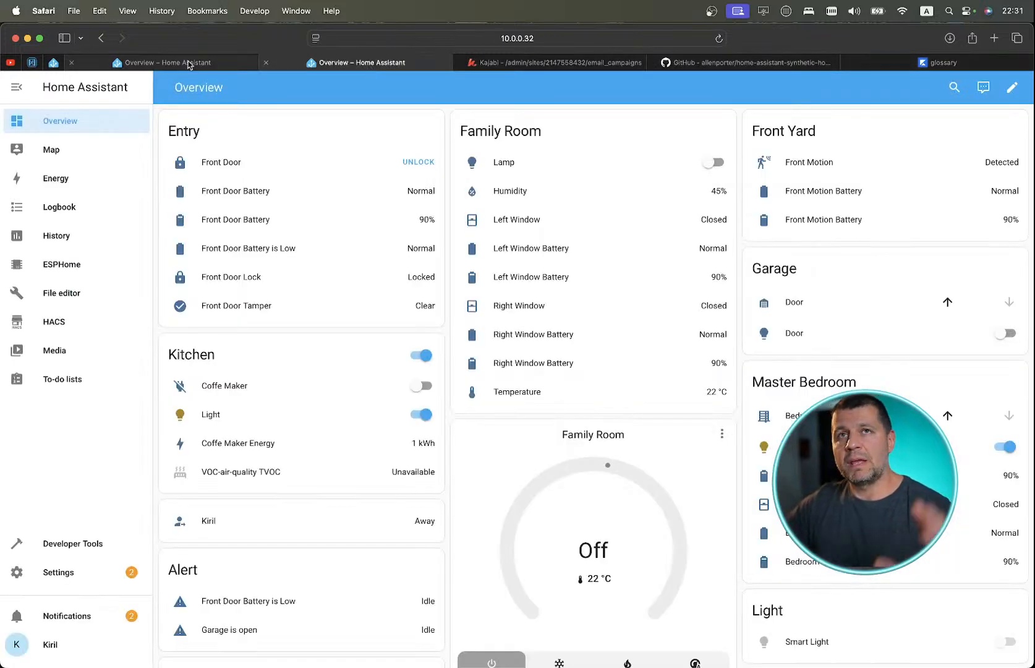
mouse_move(188, 65)
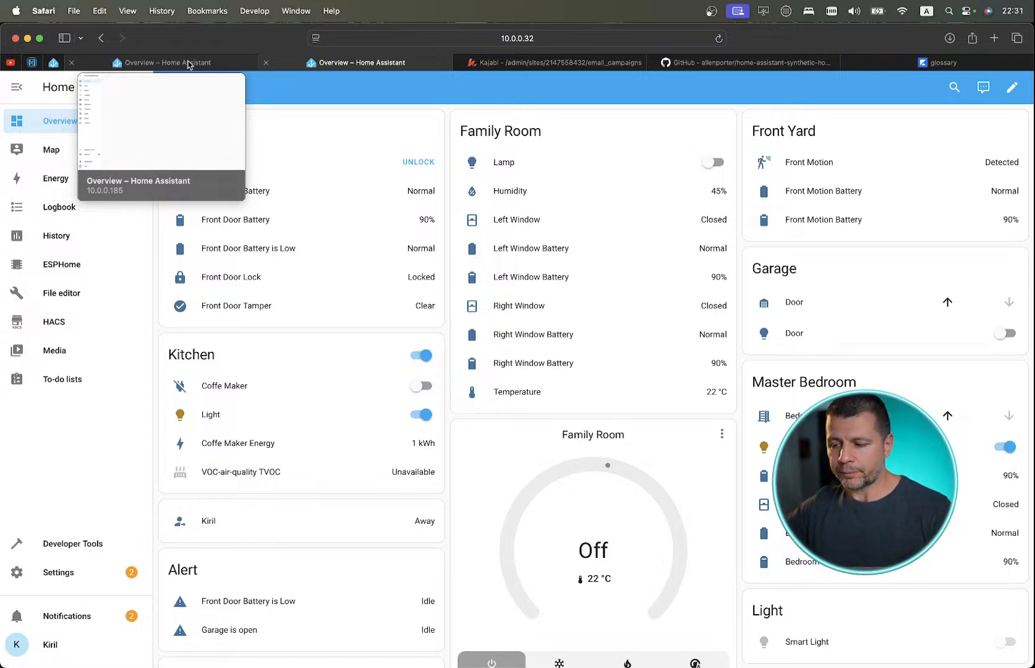
click(189, 63)
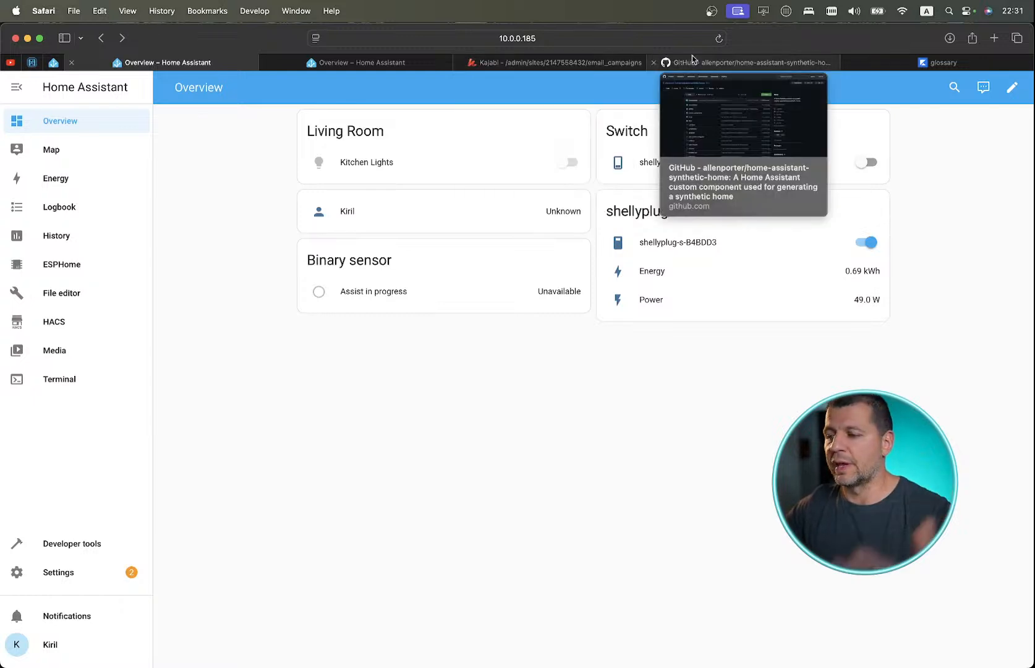
click(739, 63)
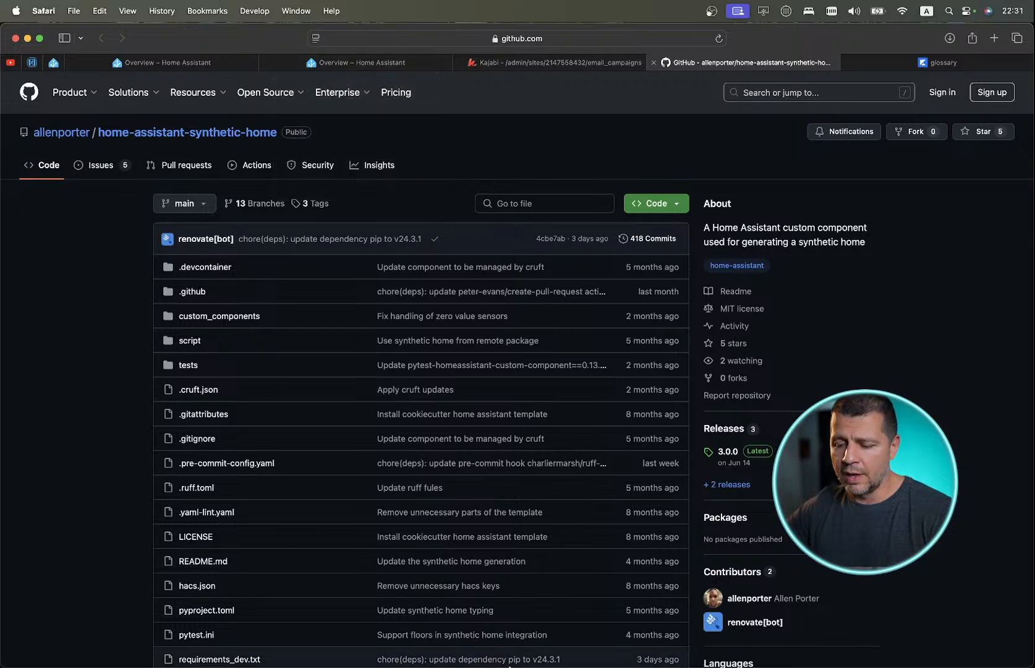
Switch to Keynote, clear the glossary link selection and show the "Poll Results?" slide.
click(548, 628)
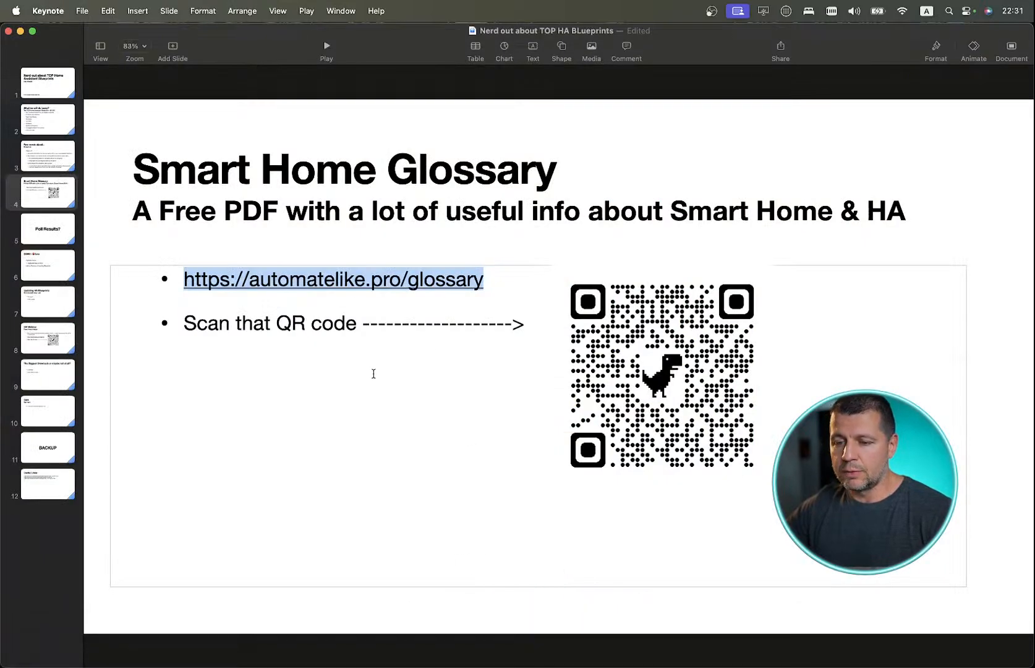
click(416, 365)
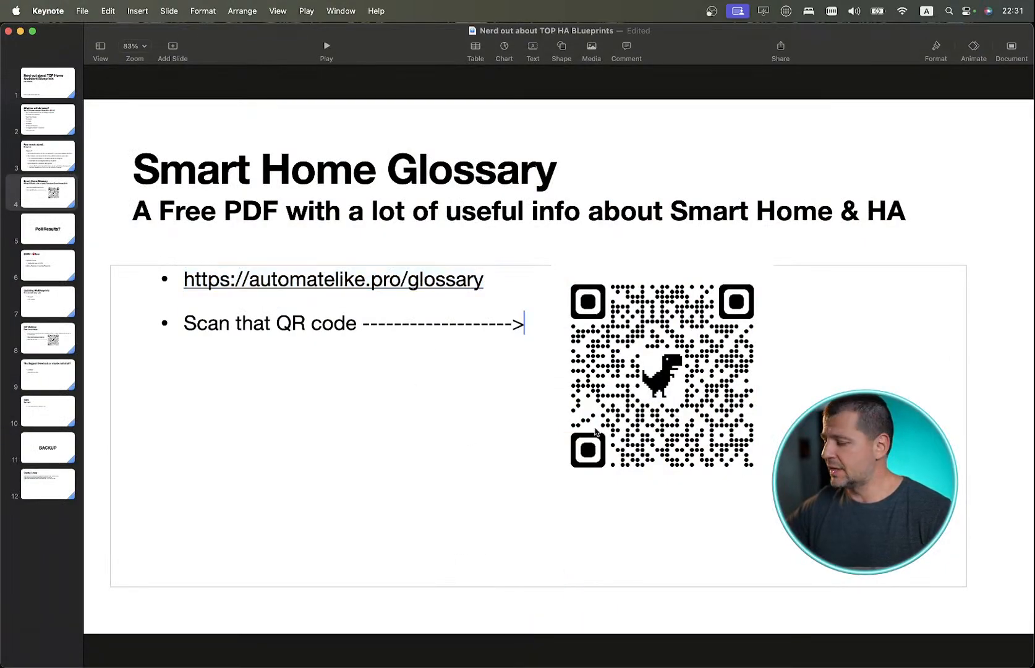
click(51, 233)
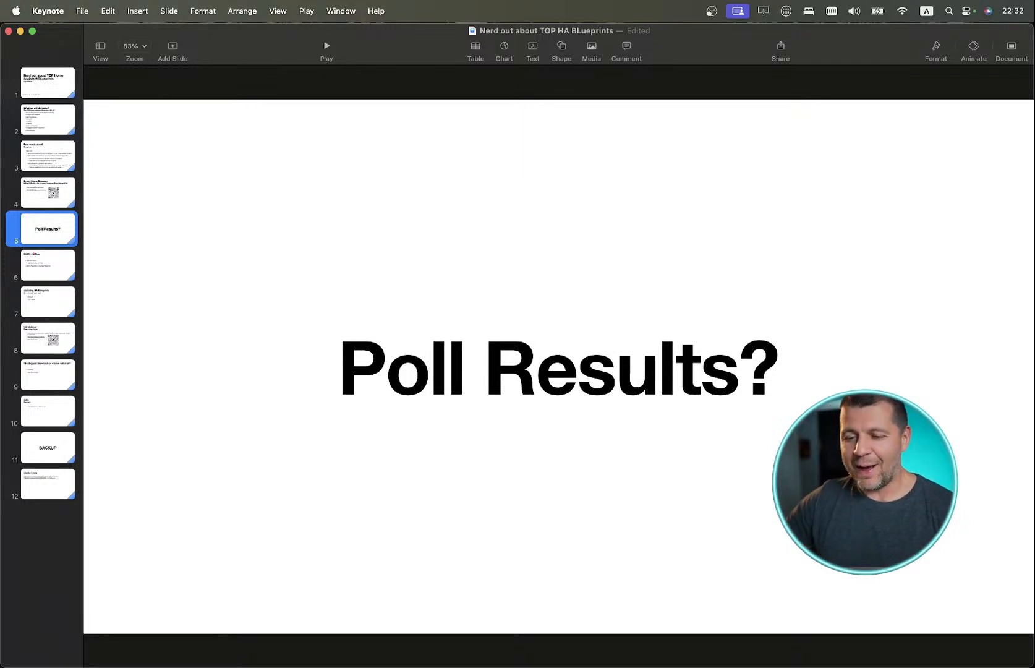
mouse_move(910, 653)
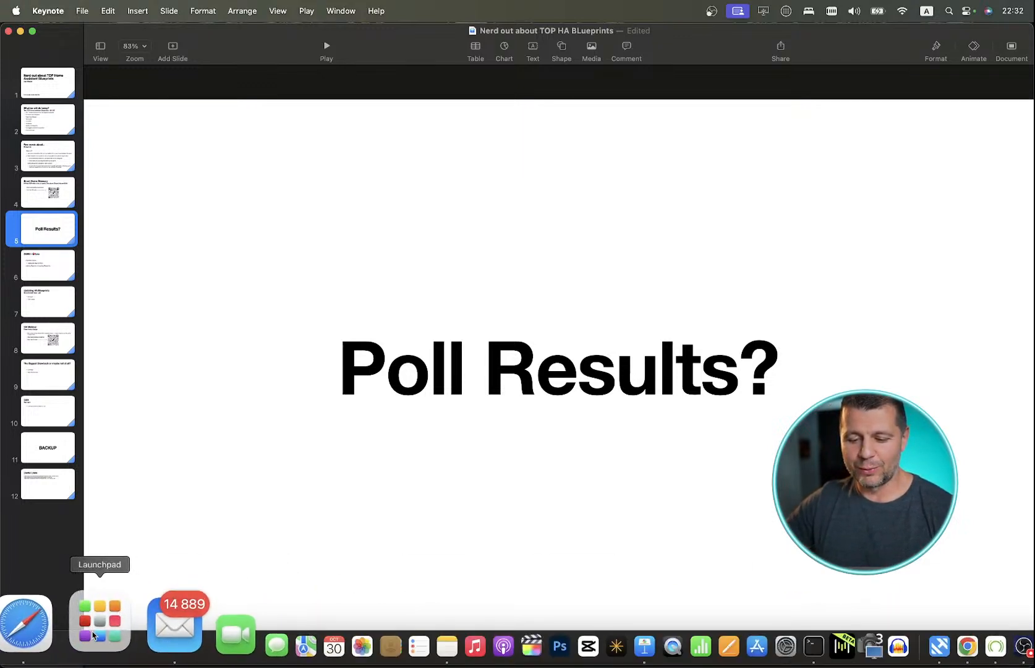
Switch to Safari, compare the two Home Assistant dashboards, and close the one at 10.0.0.185.
click(68, 620)
click(166, 63)
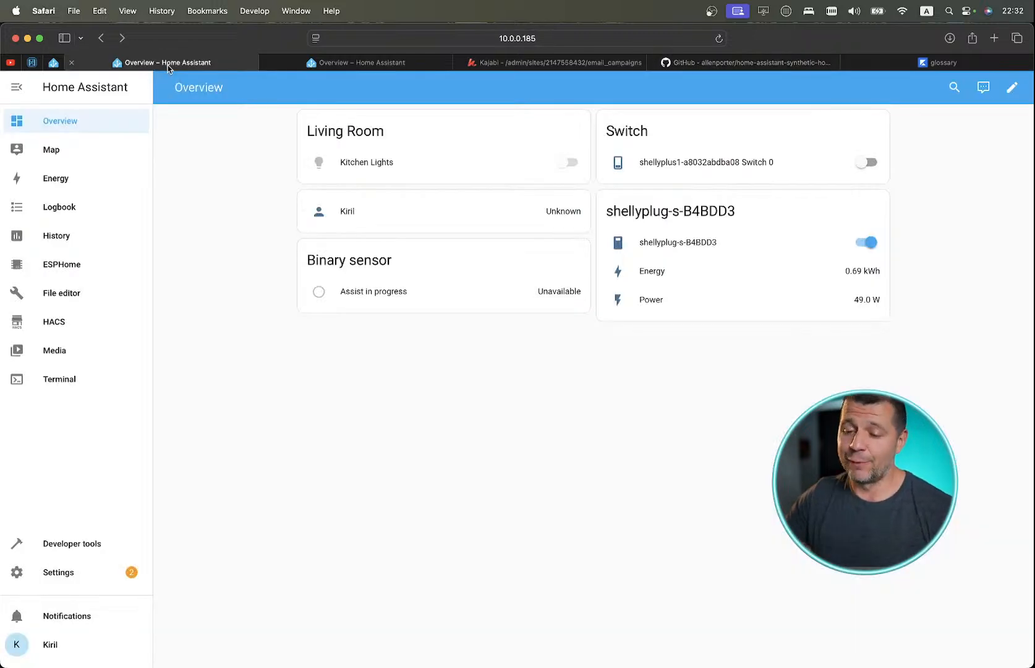
click(357, 64)
click(128, 65)
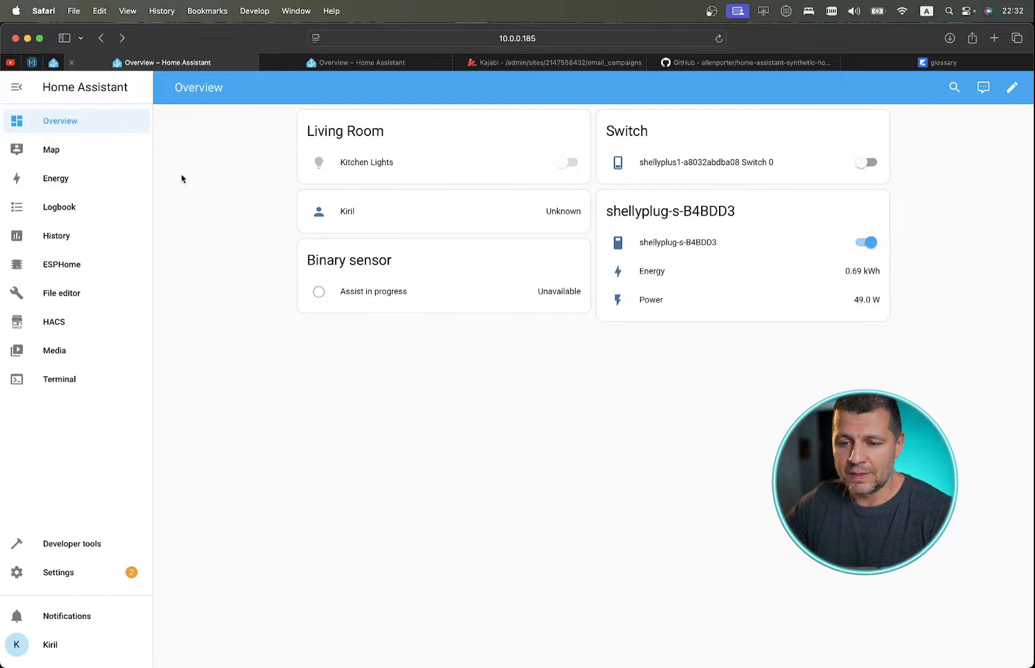
click(71, 62)
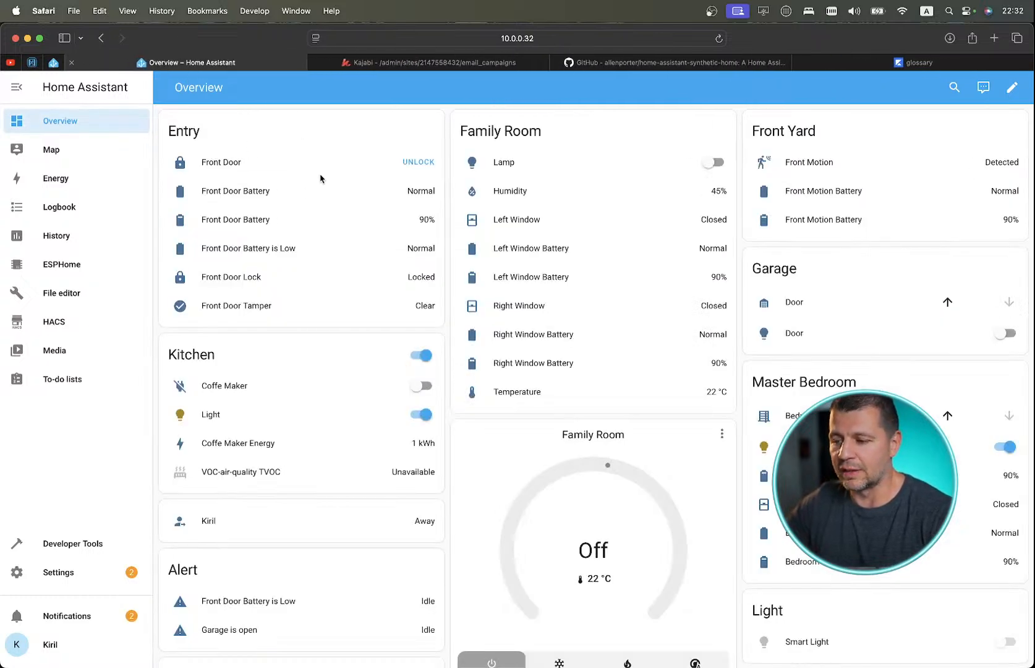
Look through the entity cards on the 10.0.0.32 dashboard, including Kitchen, Alert and Family Room.
scroll(321, 179, down, 3)
scroll(320, 179, up, 3)
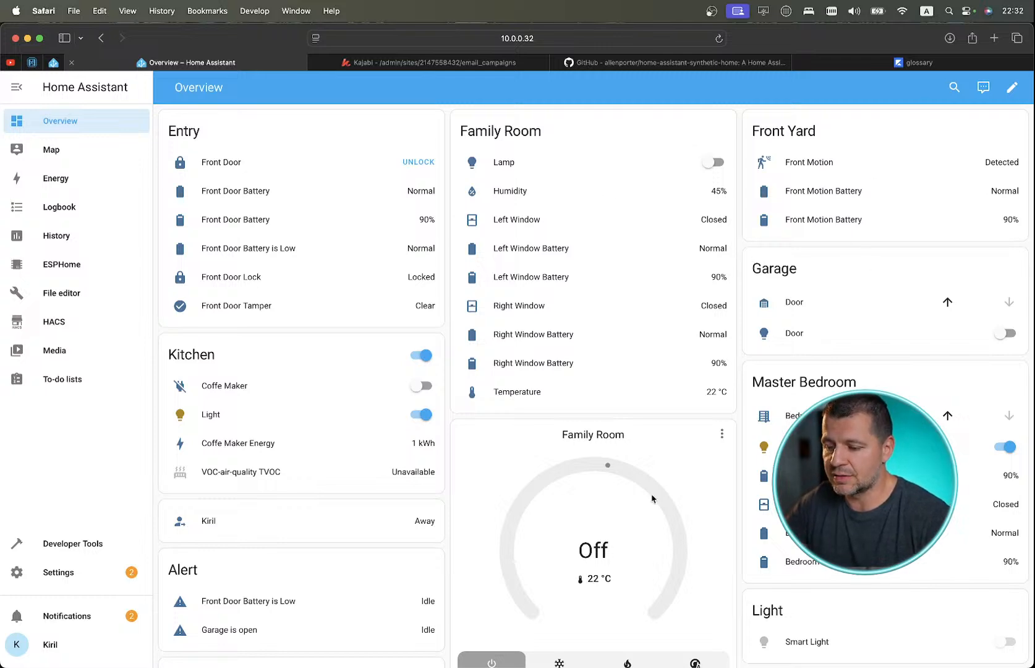
scroll(651, 495, down, 4)
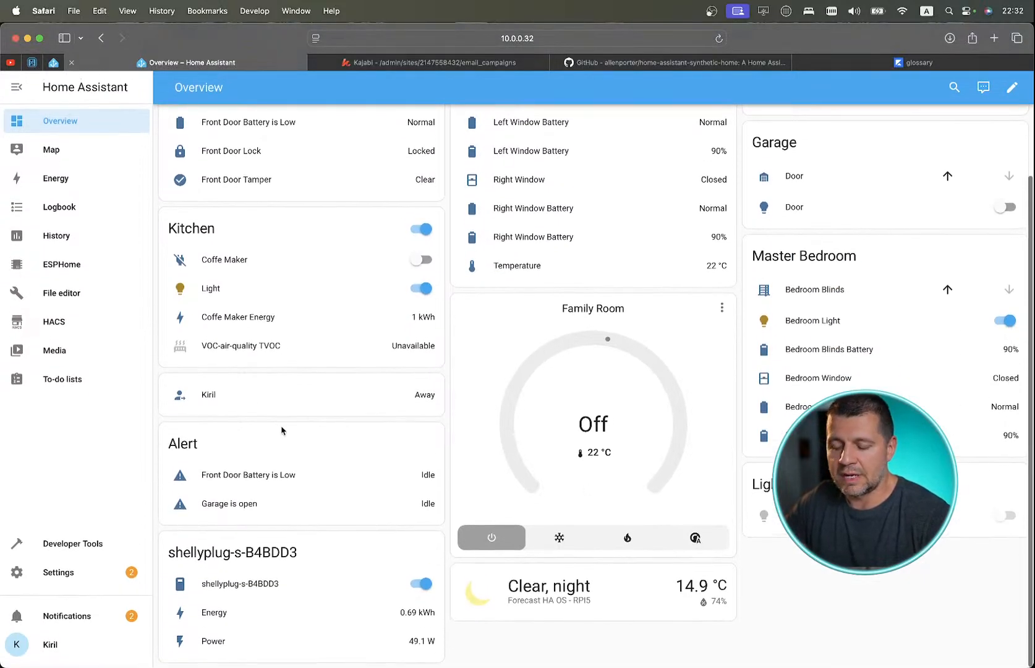
scroll(227, 418, up, 2)
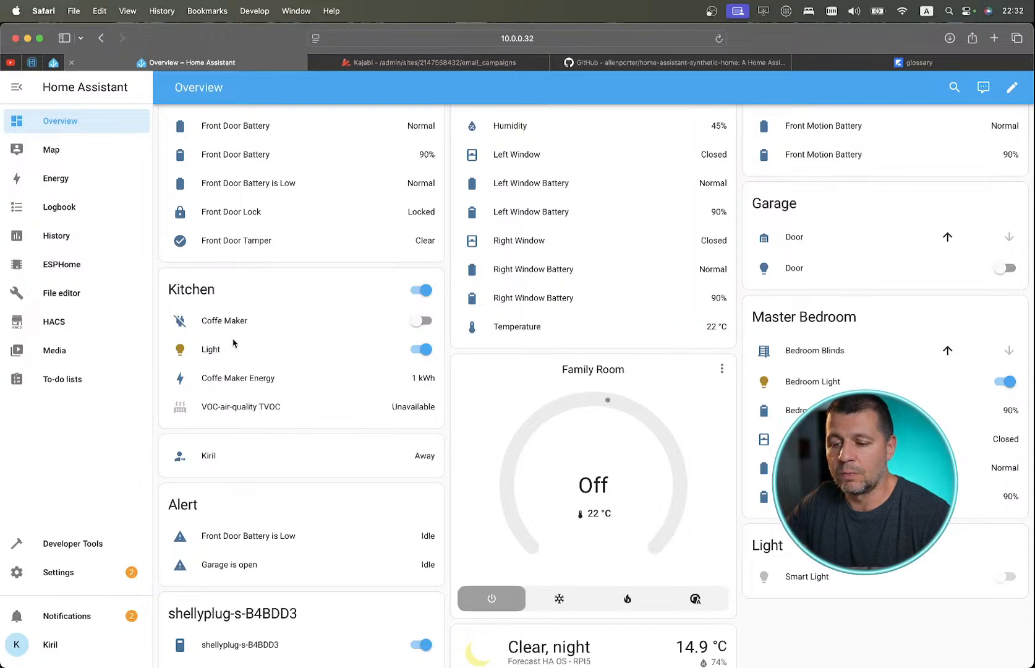
scroll(232, 342, up, 2)
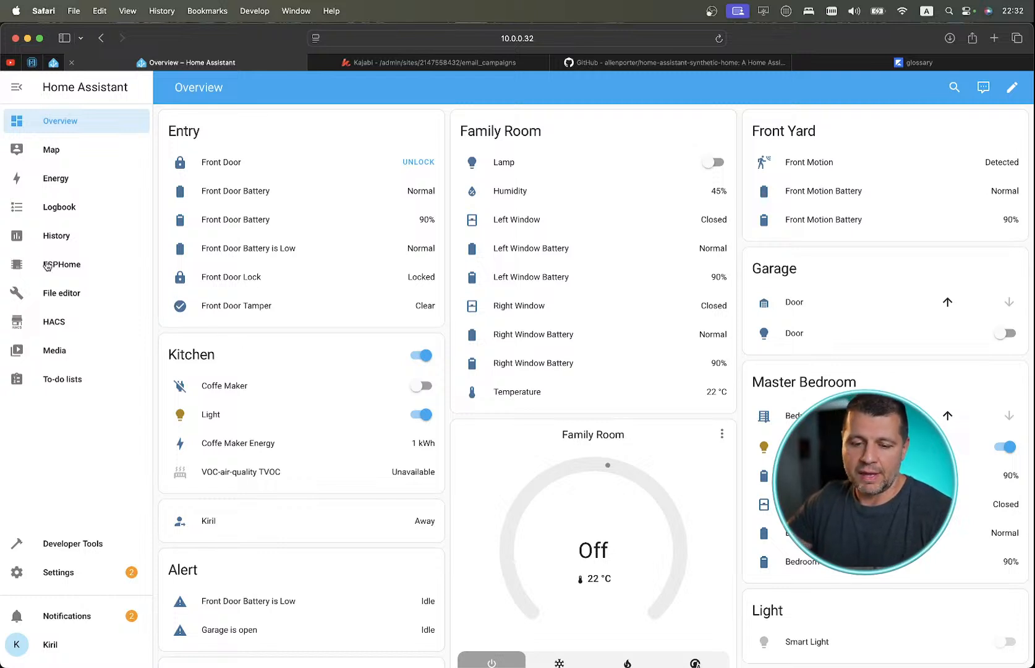
Open the Blueprints list in the Automations & Scenes settings and magnify the Discover More Blueprints link.
click(59, 571)
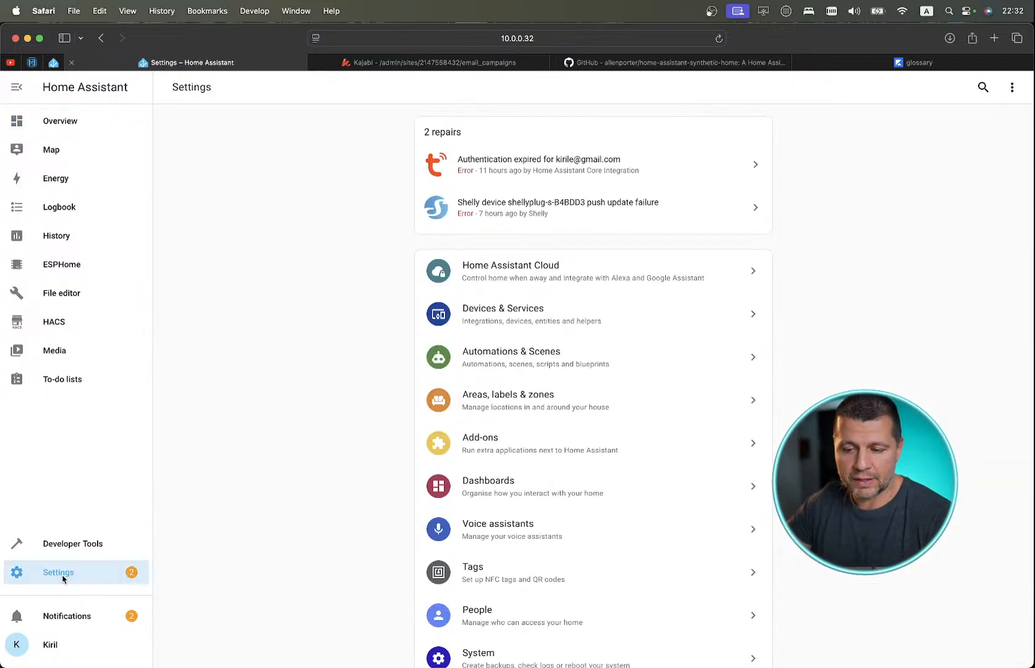
click(518, 362)
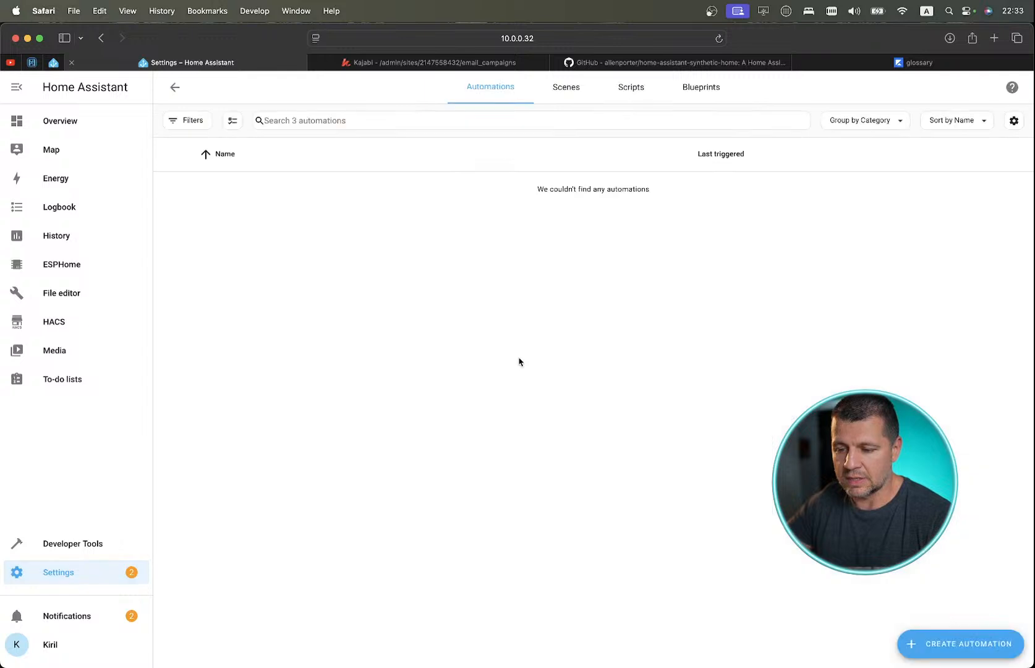
click(696, 97)
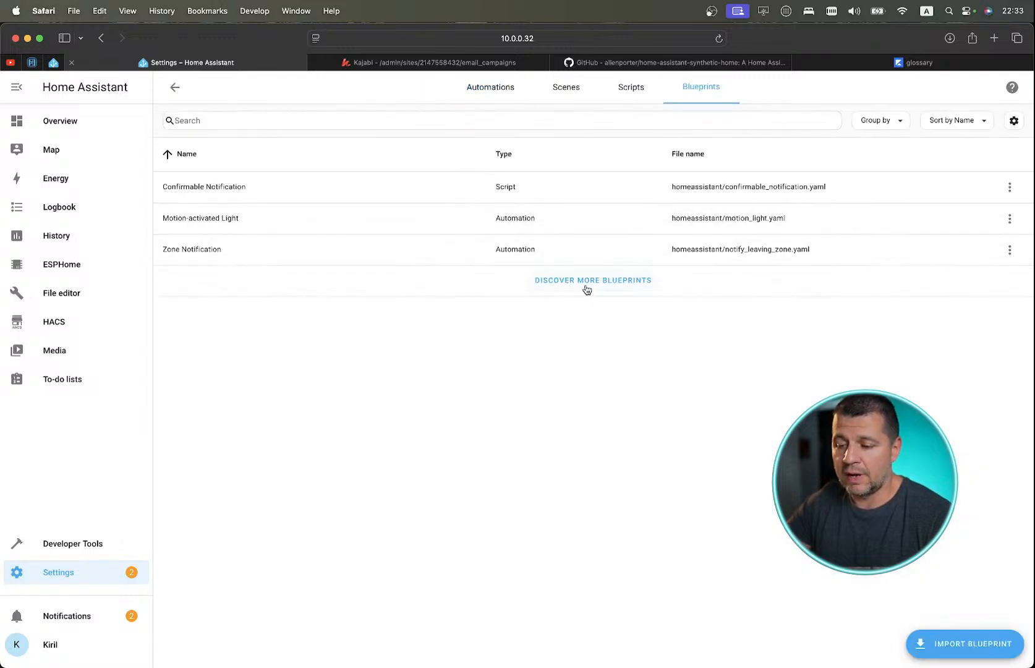
scroll(598, 321, up, 5)
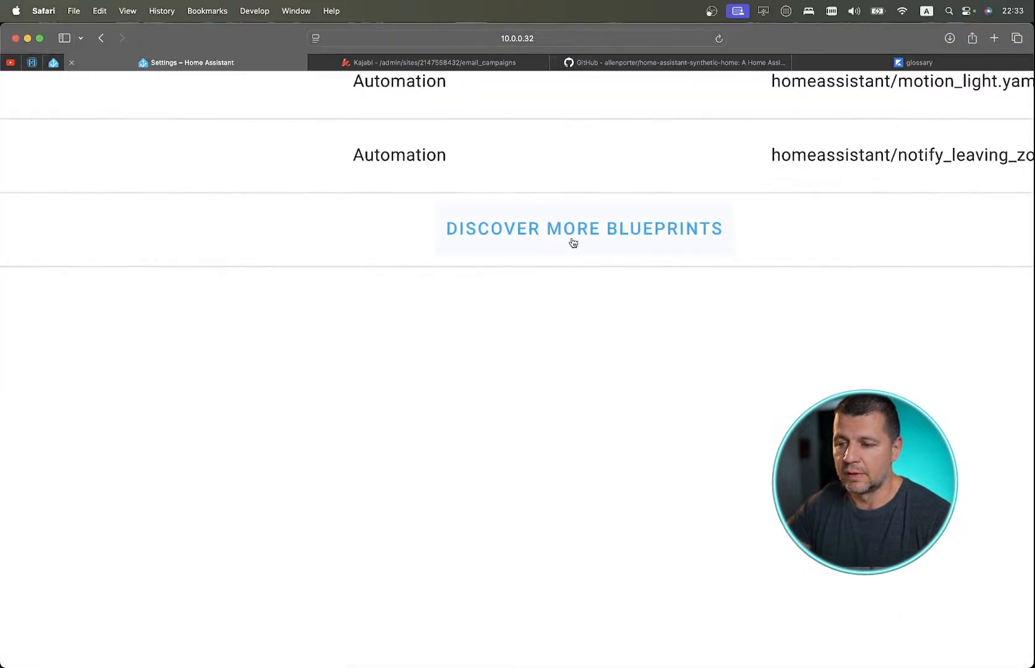
scroll(547, 240, down, 10)
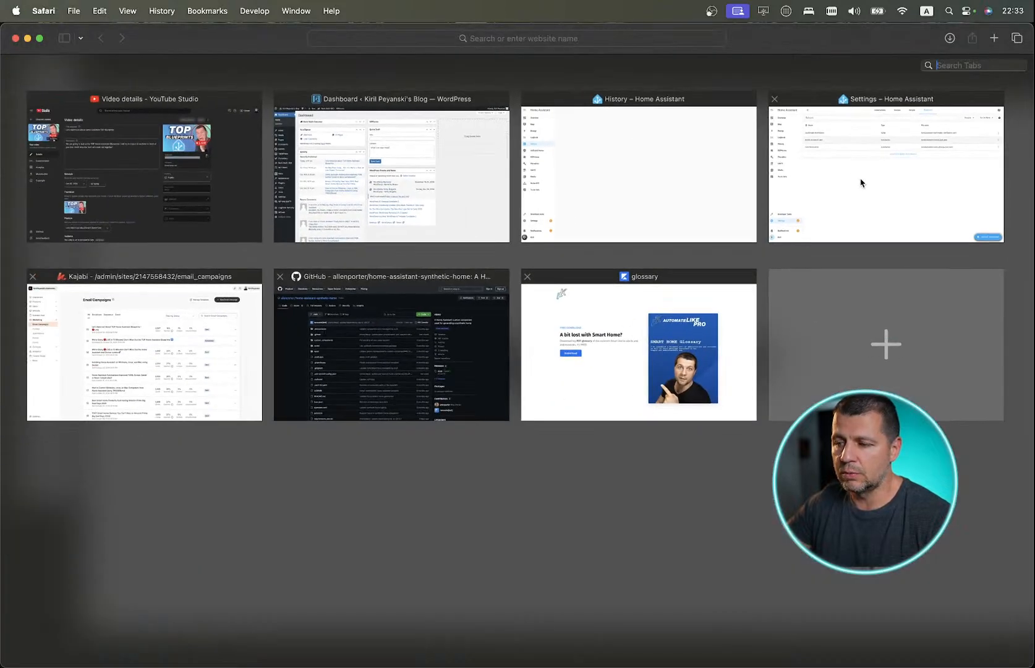
click(859, 180)
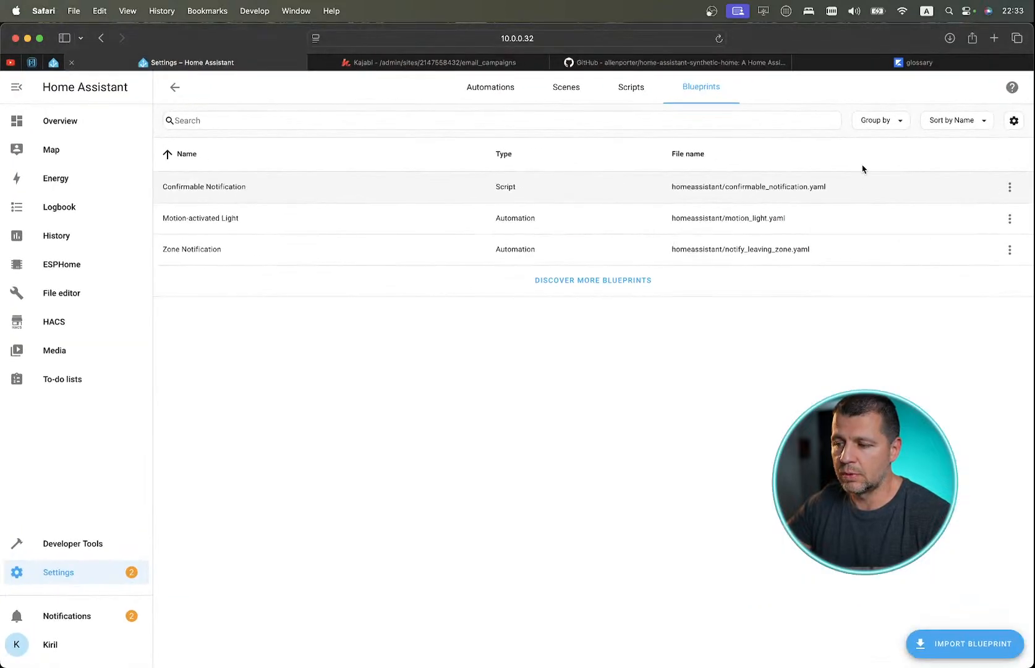
Load home-assistant.io in a new browser tab and go through its Need help? page to the community forum.
click(993, 39)
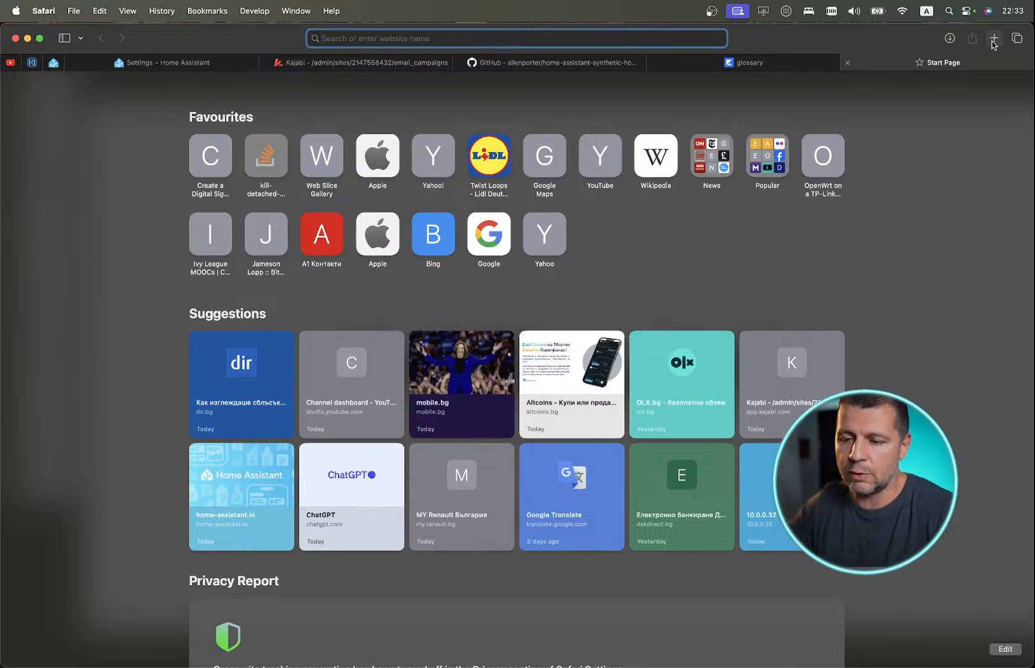
text(home)
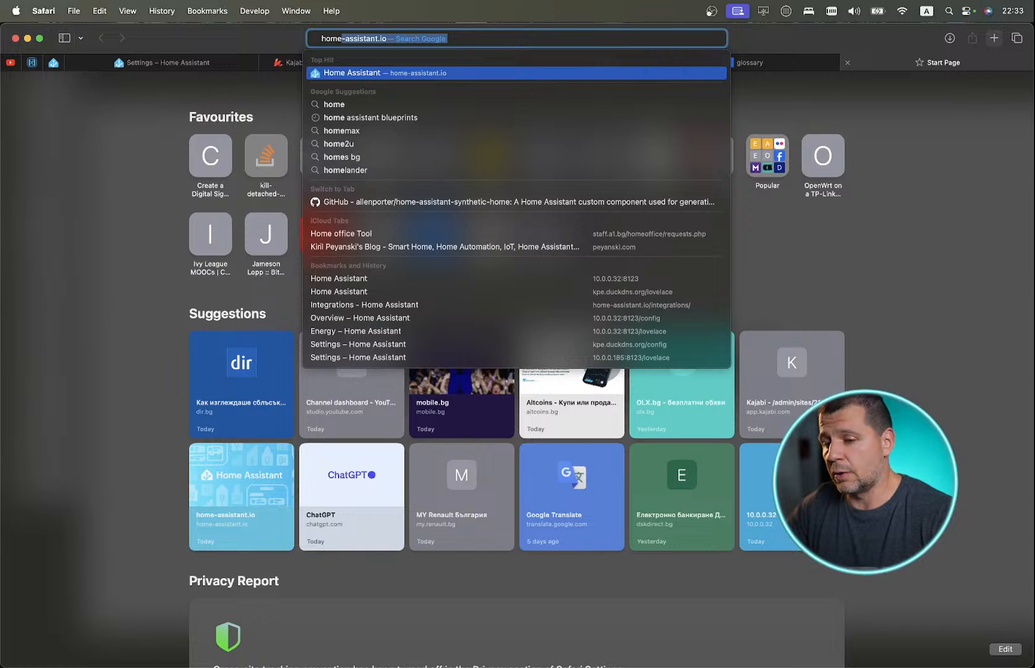
key(Return)
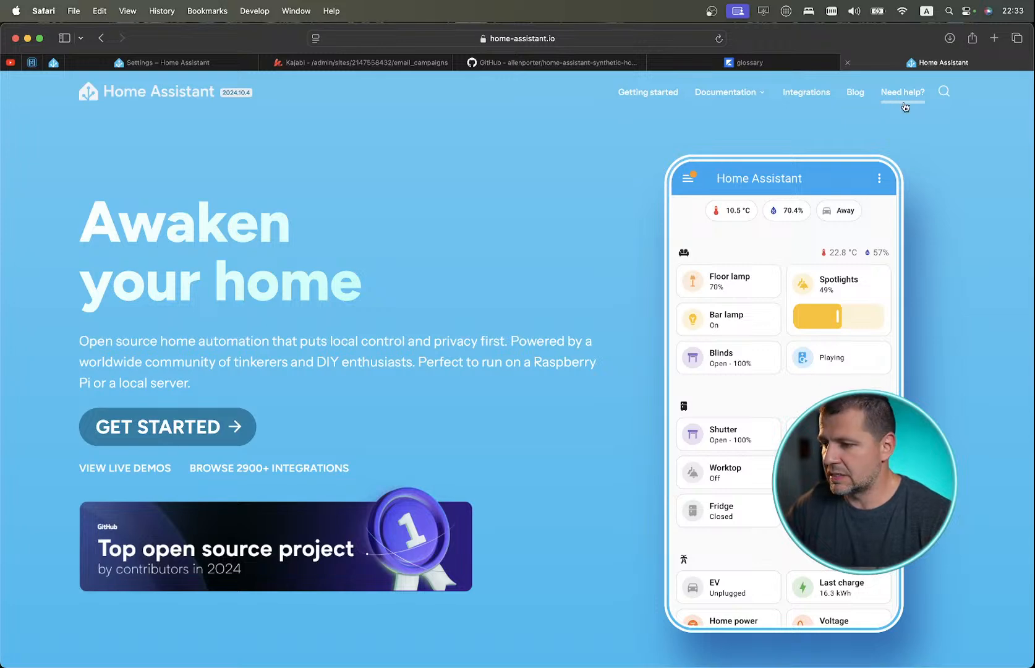
scroll(903, 106, up, 5)
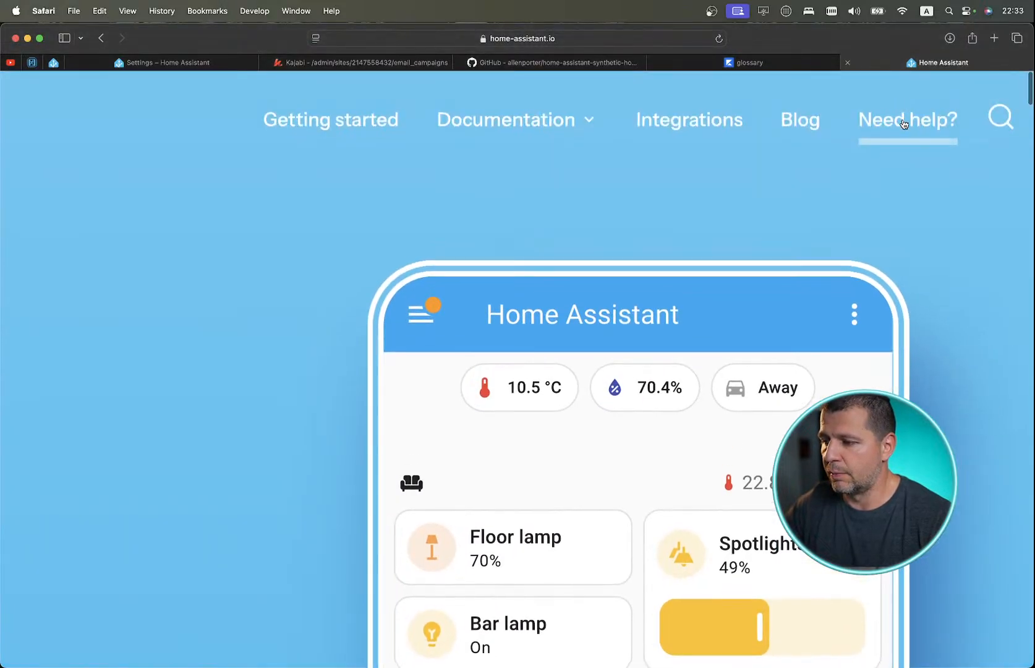
click(890, 124)
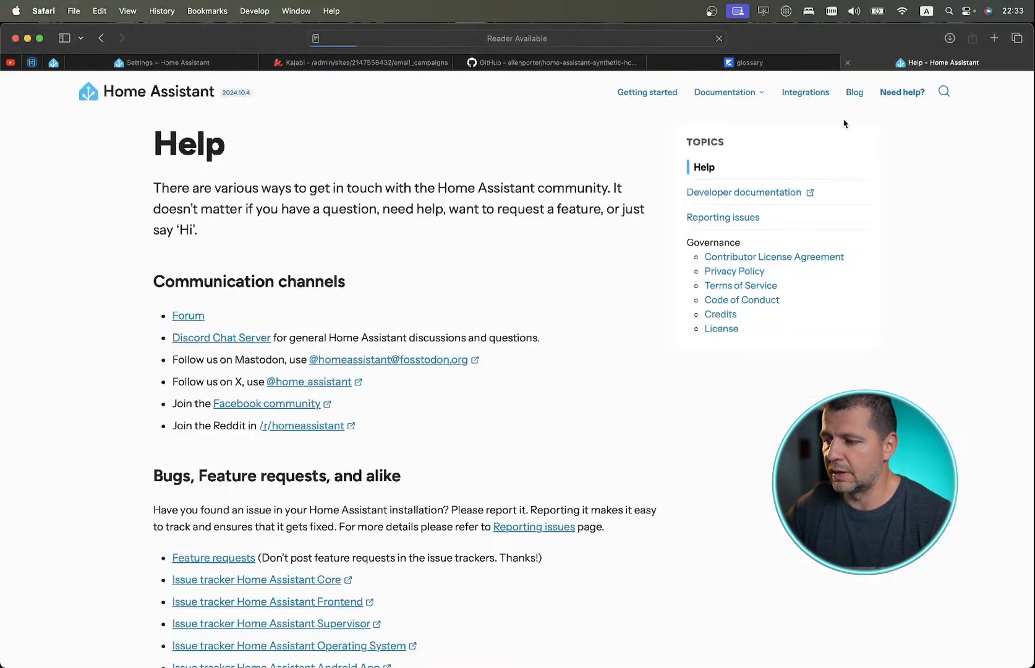
click(188, 316)
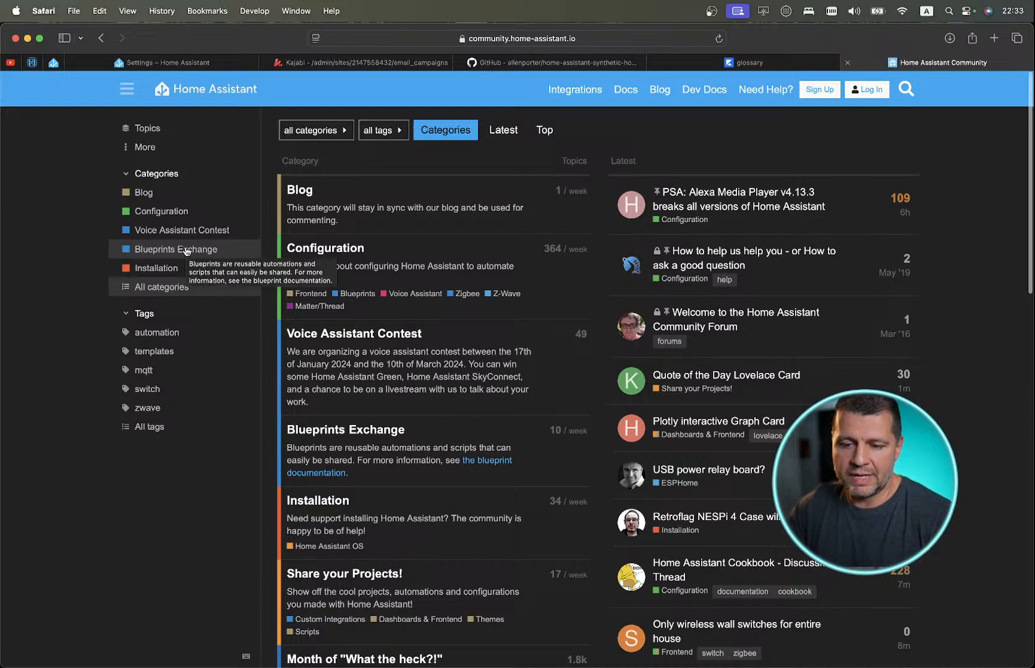
Open the Blueprints Exchange category of the community forum and skim its latest topics.
key(super+equal)
key(super+equal)
key(super+equal)
key(super+equal)
key(super+equal)
key(super+equal)
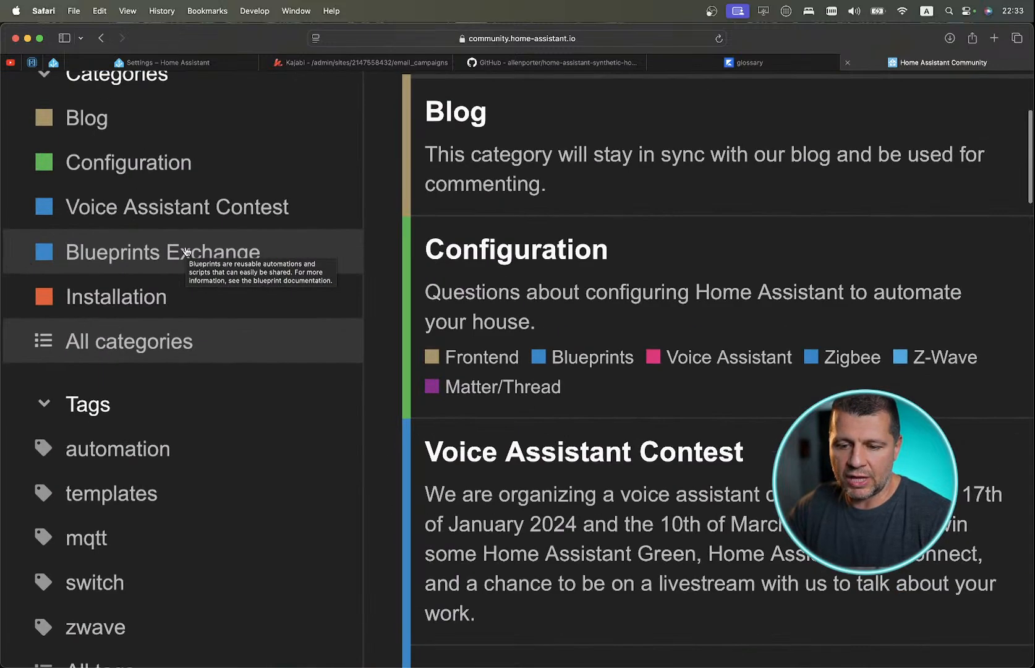
click(132, 258)
scroll(371, 307, right, 1)
scroll(371, 308, down, 1)
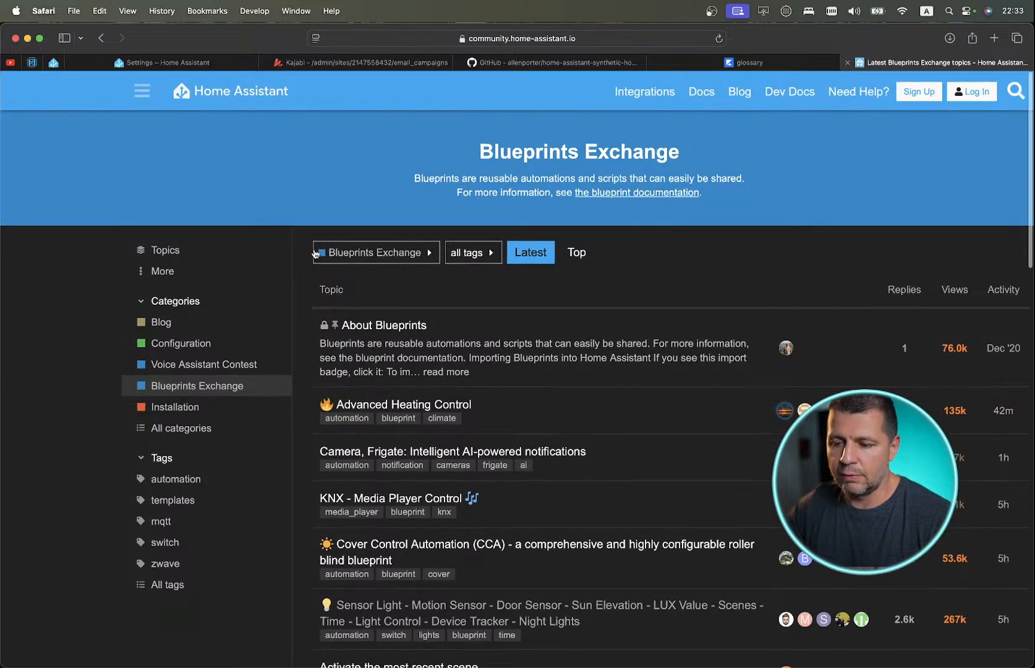
scroll(473, 385, down, 5)
scroll(474, 385, up, 4)
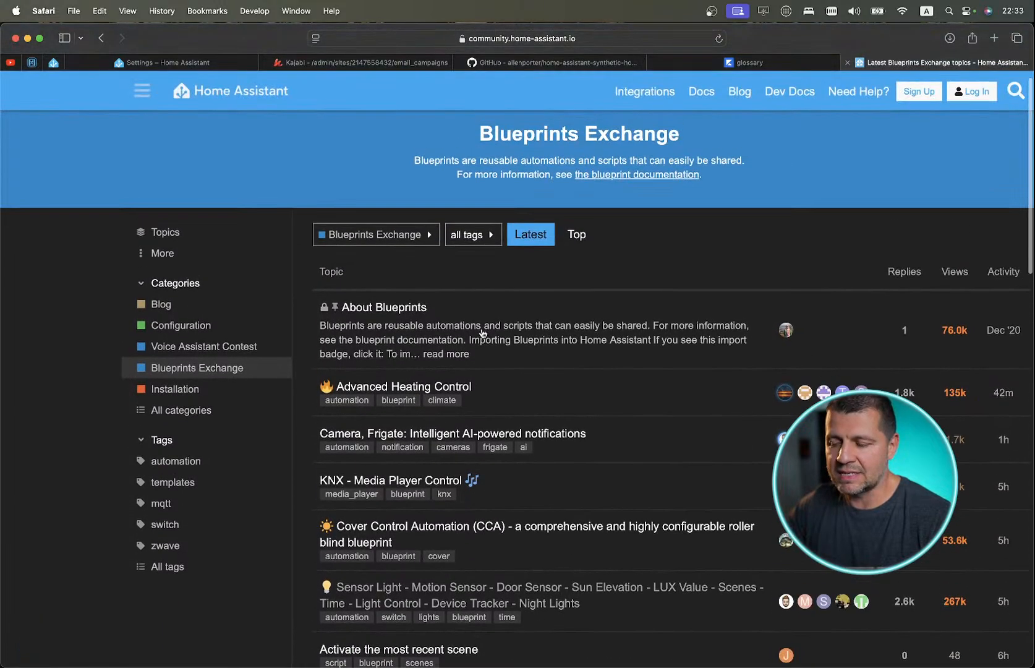
Open Discover More Blueprints from the Home Assistant settings and compare it with the forum page opened manually.
click(160, 63)
click(572, 284)
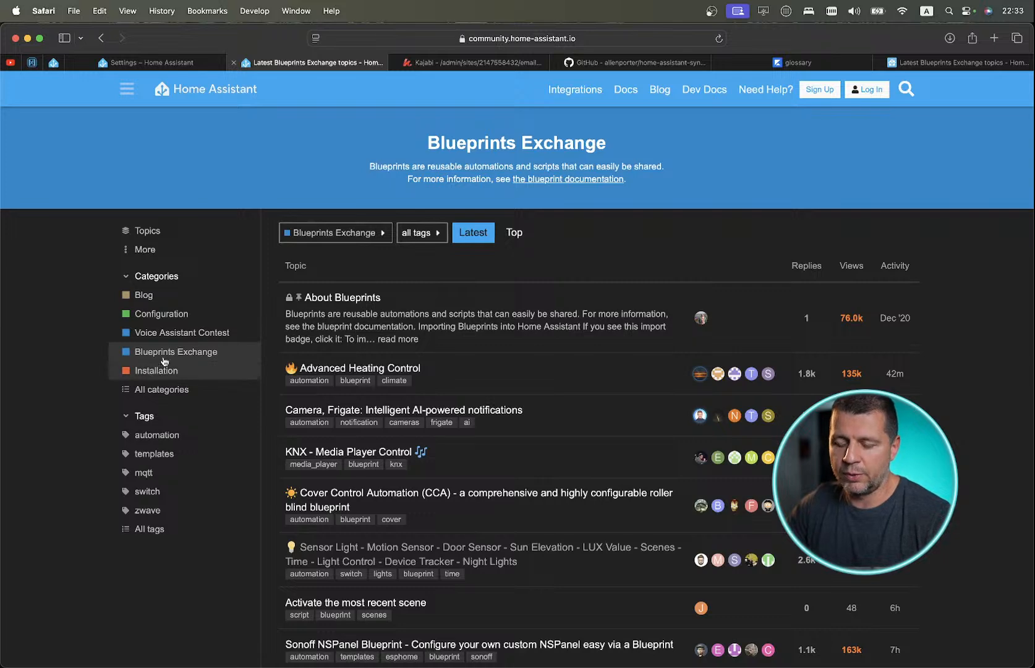
click(925, 65)
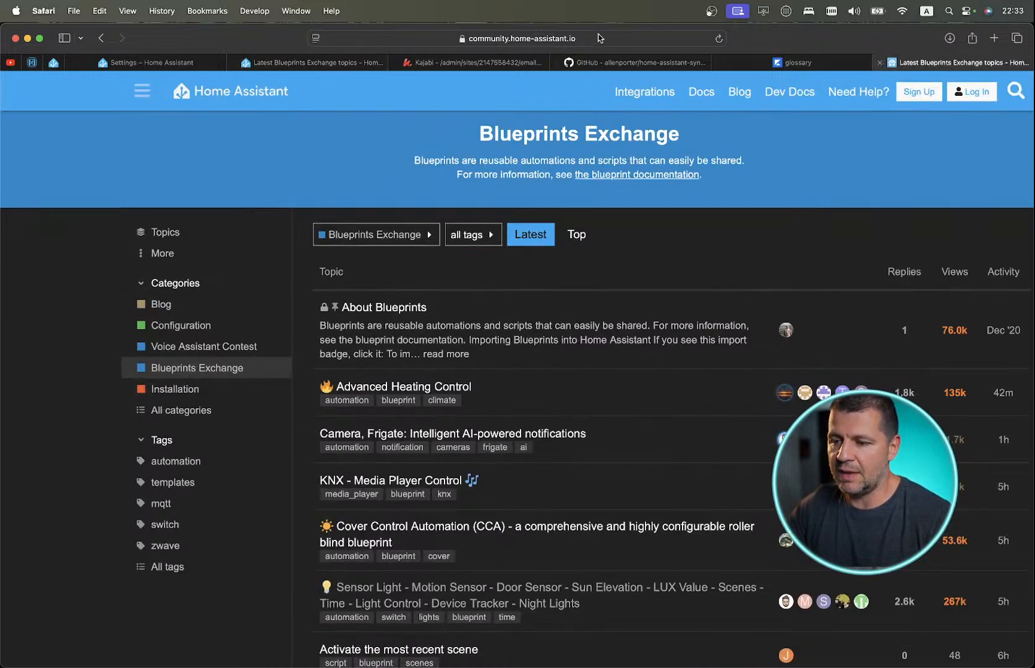
List the all-time top Blueprints Exchange topics from the Discover More Blueprints page and preview the highest-ranked ones.
click(334, 64)
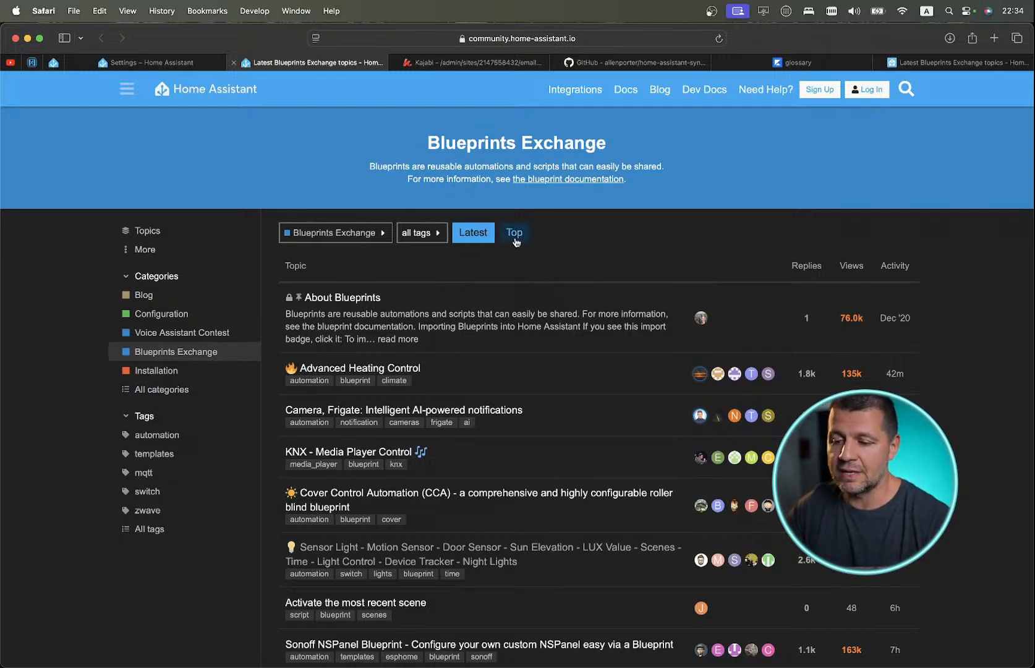
scroll(517, 241, up, 5)
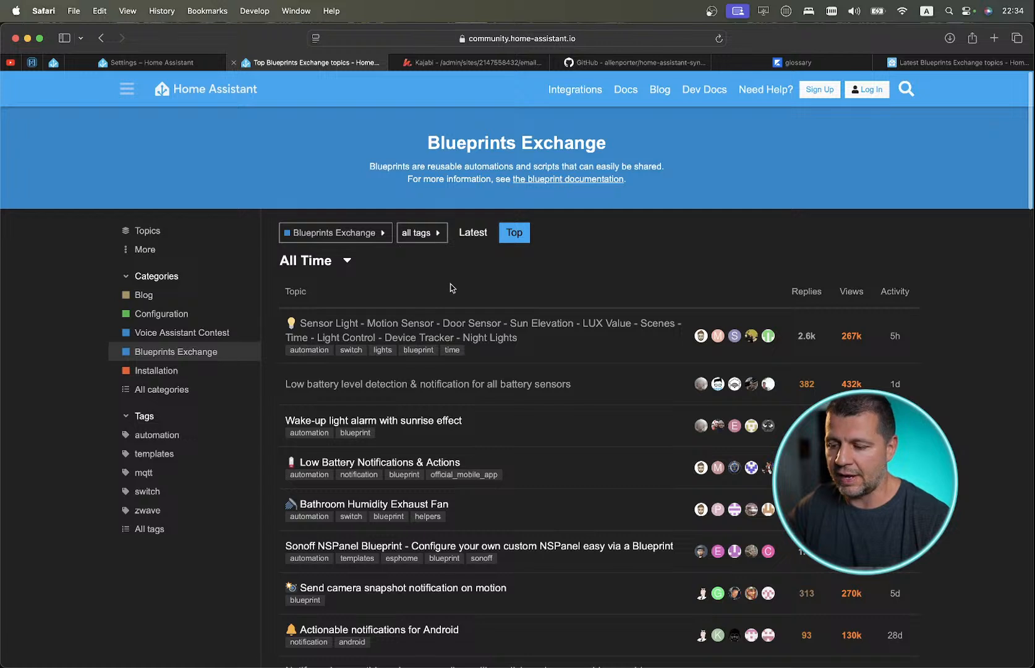
mouse_move(371, 327)
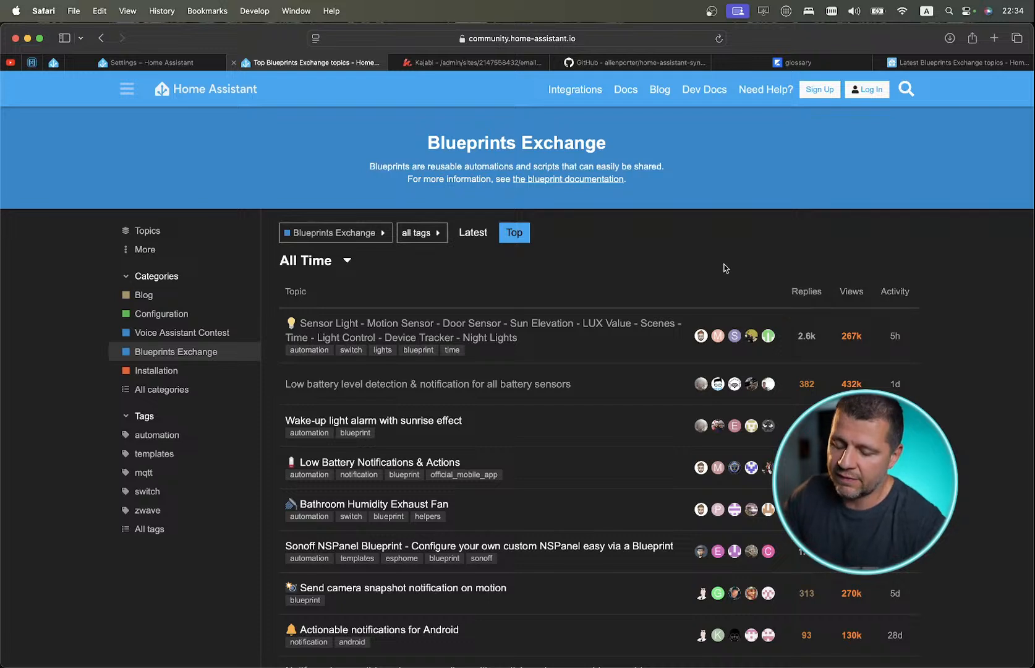
mouse_move(425, 322)
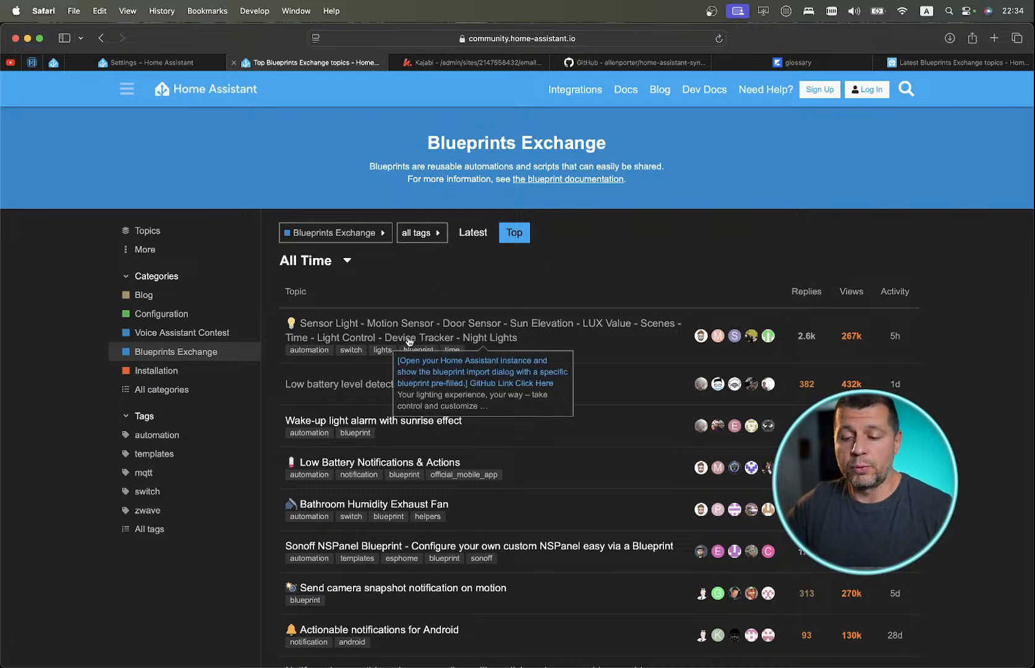
mouse_move(385, 465)
scroll(384, 465, down, 1)
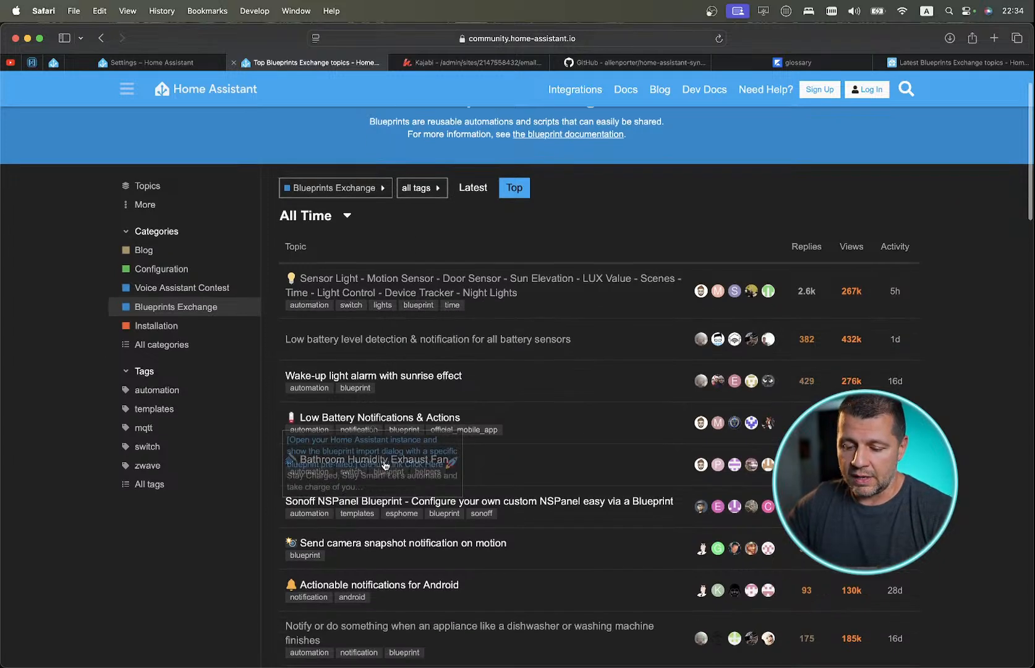
scroll(385, 465, down, 1)
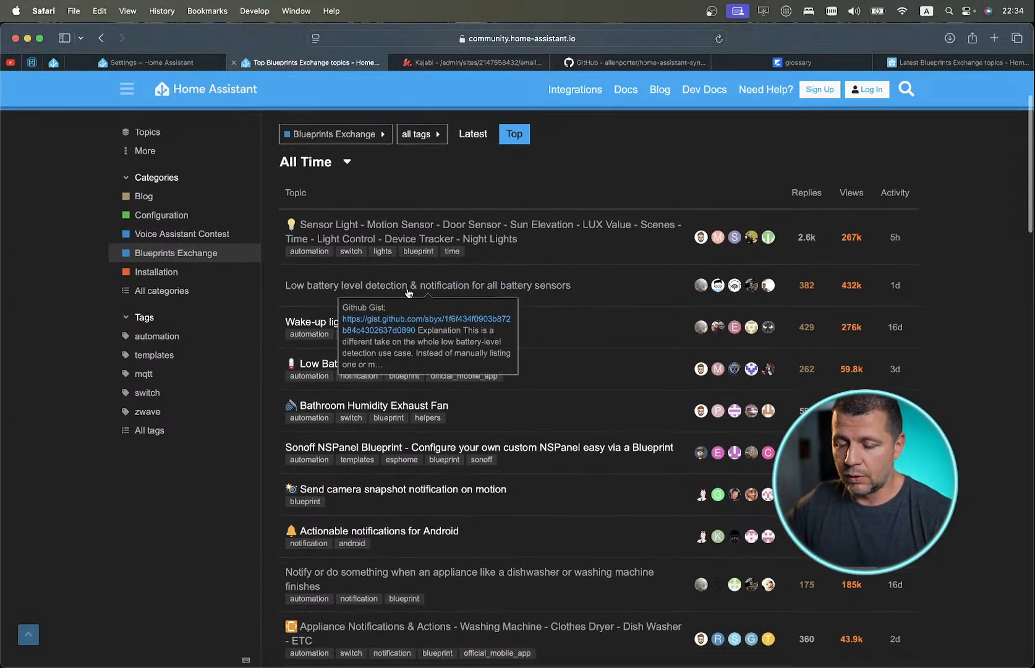
scroll(408, 292, up, 2)
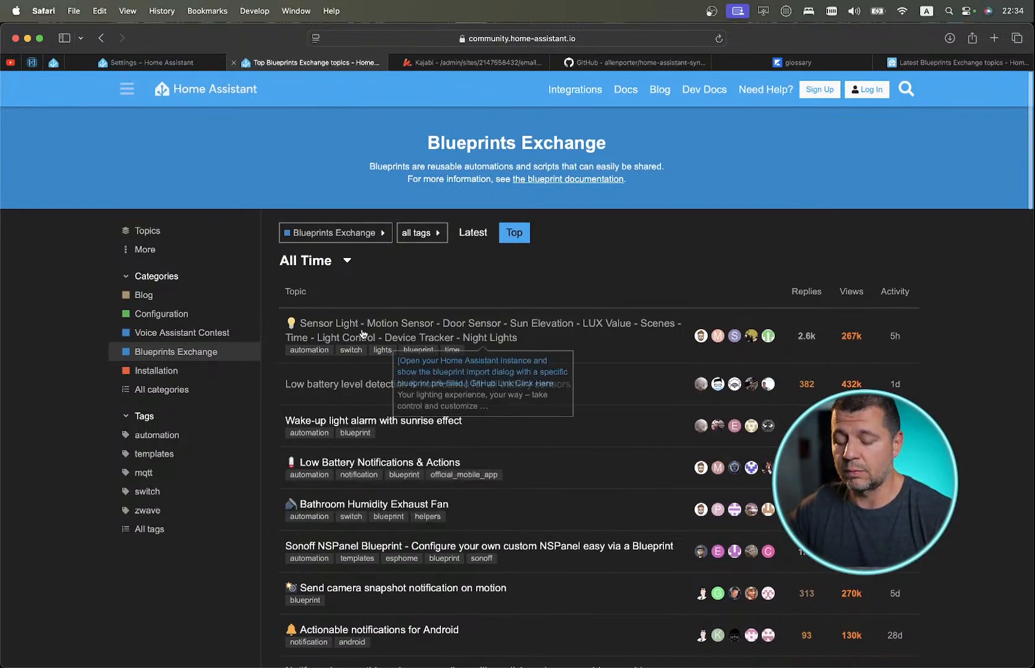
Open the Sensor Light blueprint topic and read through its automation options and changelog.
click(428, 324)
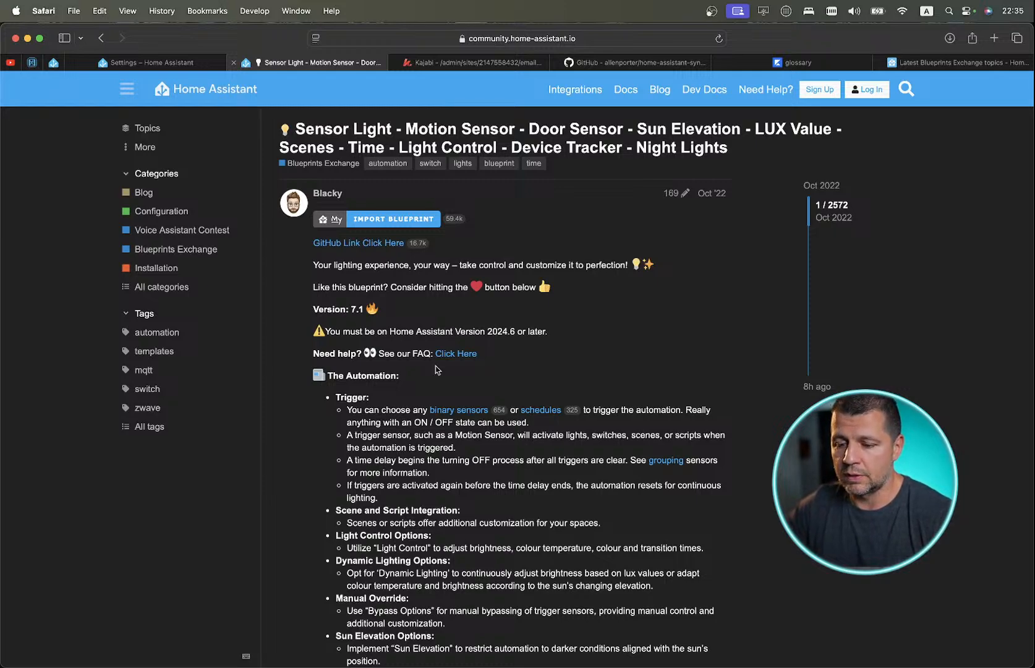
scroll(436, 370, down, 15)
scroll(437, 370, up, 4)
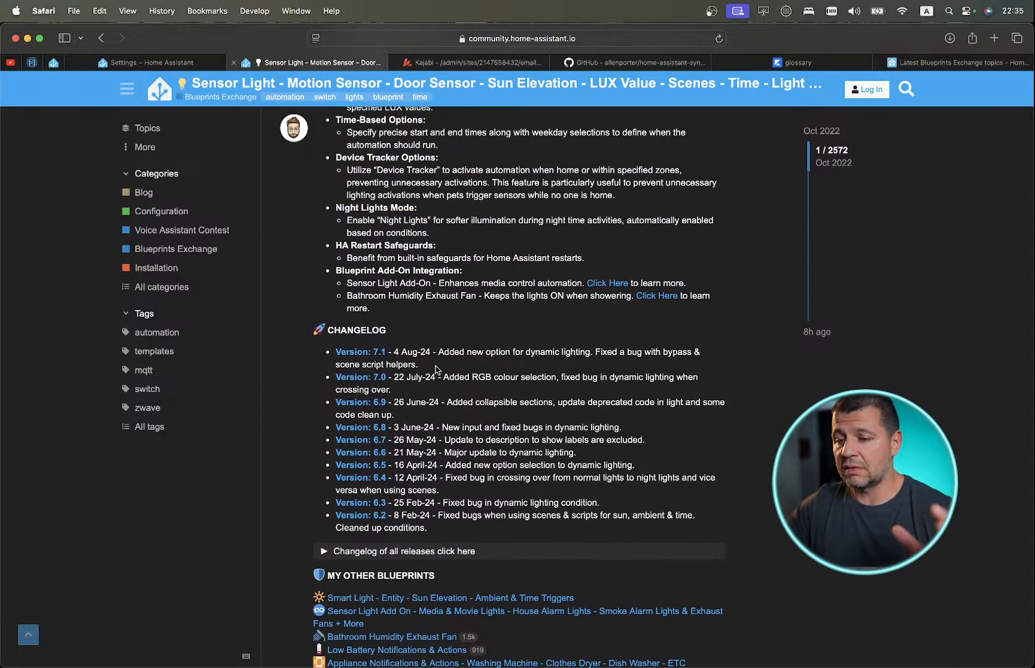
scroll(437, 370, up, 6)
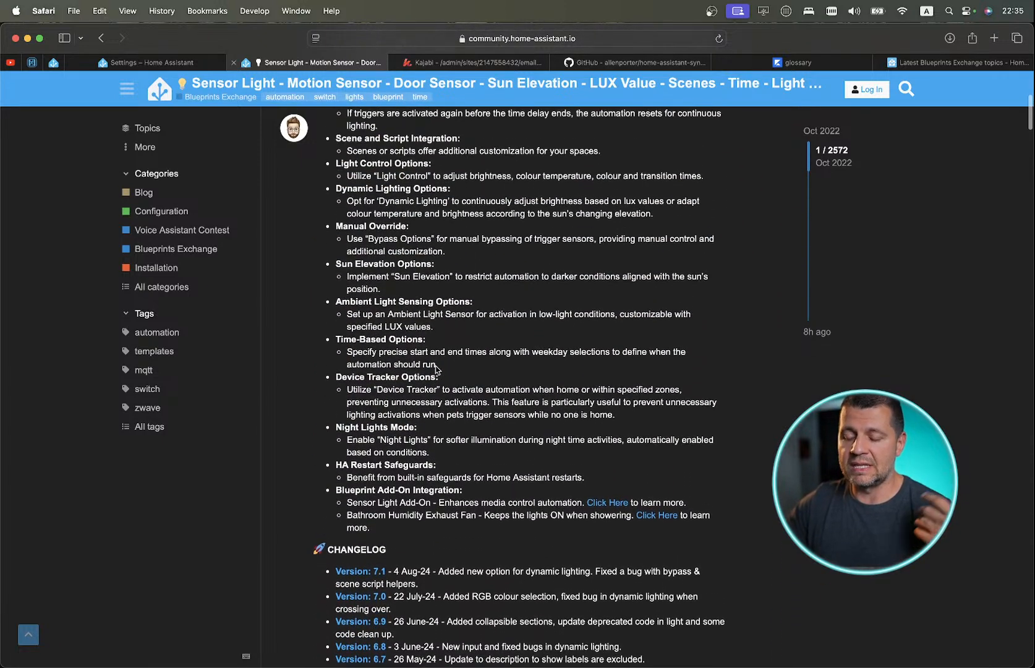
scroll(436, 365, up, 9)
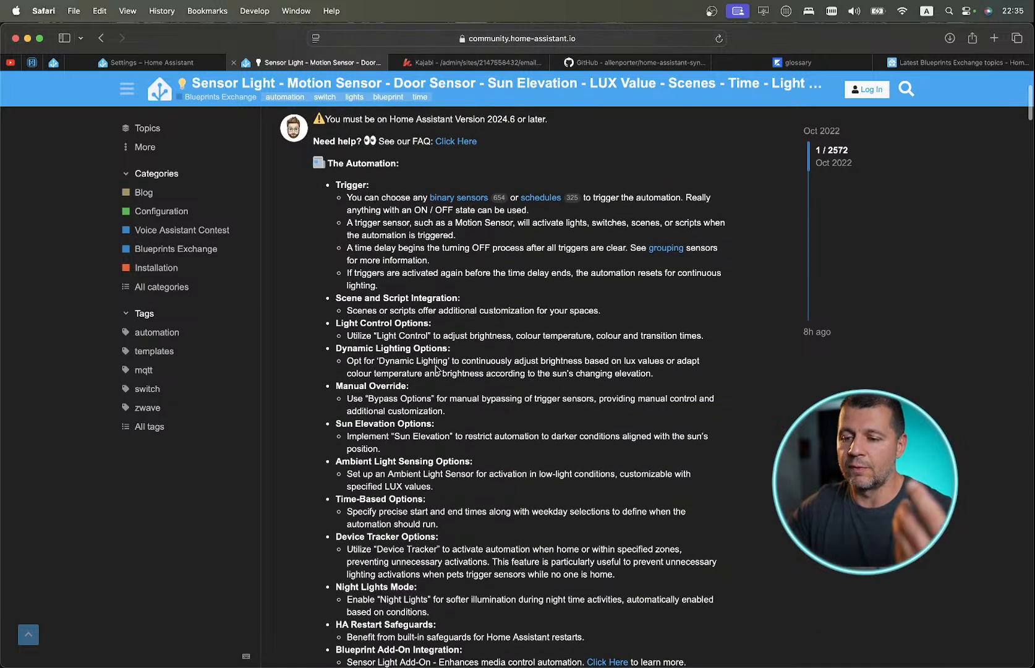
Open the GitHub link of the Sensor Light topic in a new tab and skim the sensor-light.yaml code.
scroll(435, 369, up, 1)
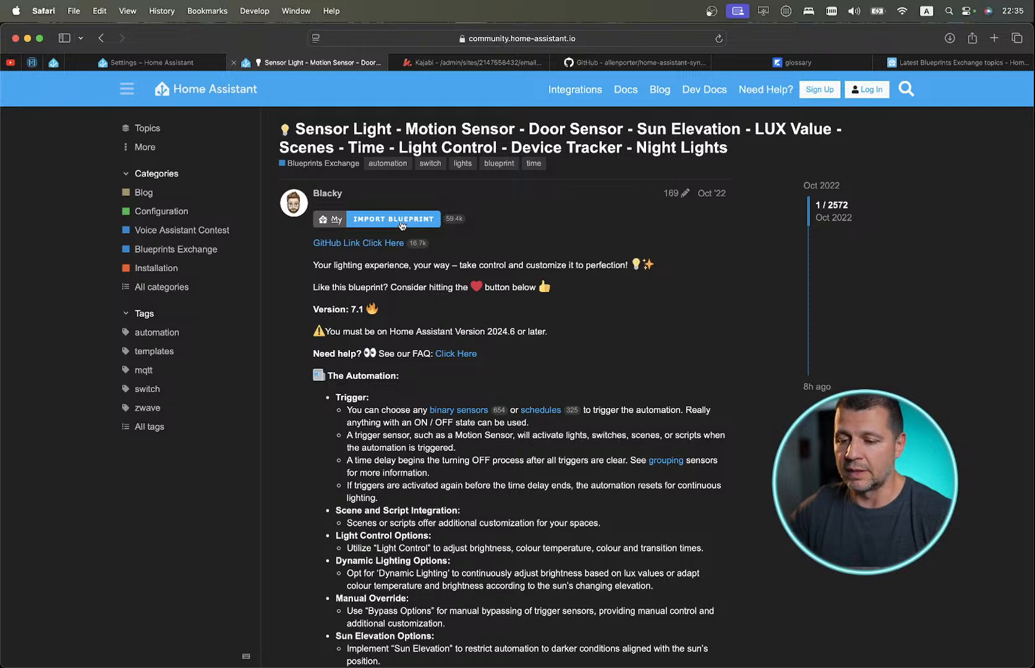
right_click(356, 247)
click(367, 254)
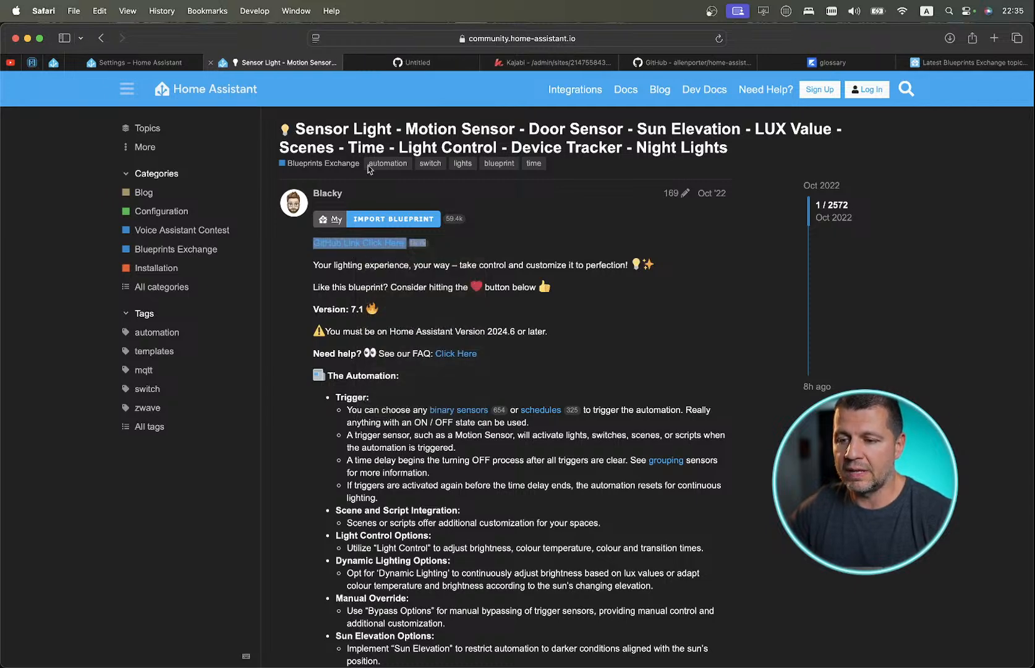
click(409, 65)
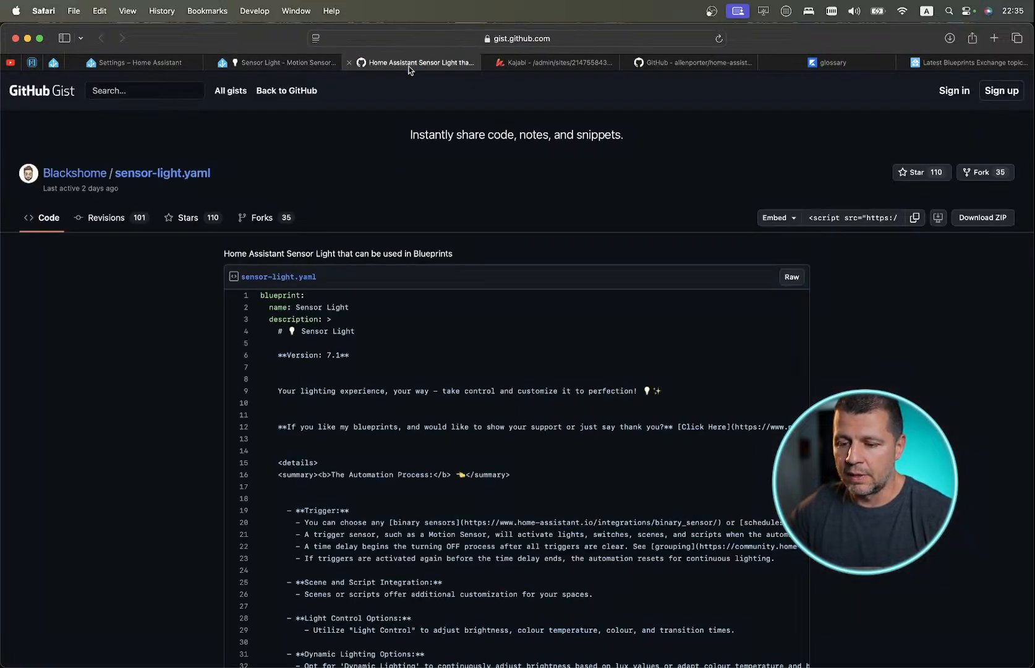
scroll(417, 468, down, 3)
scroll(417, 468, down, 15)
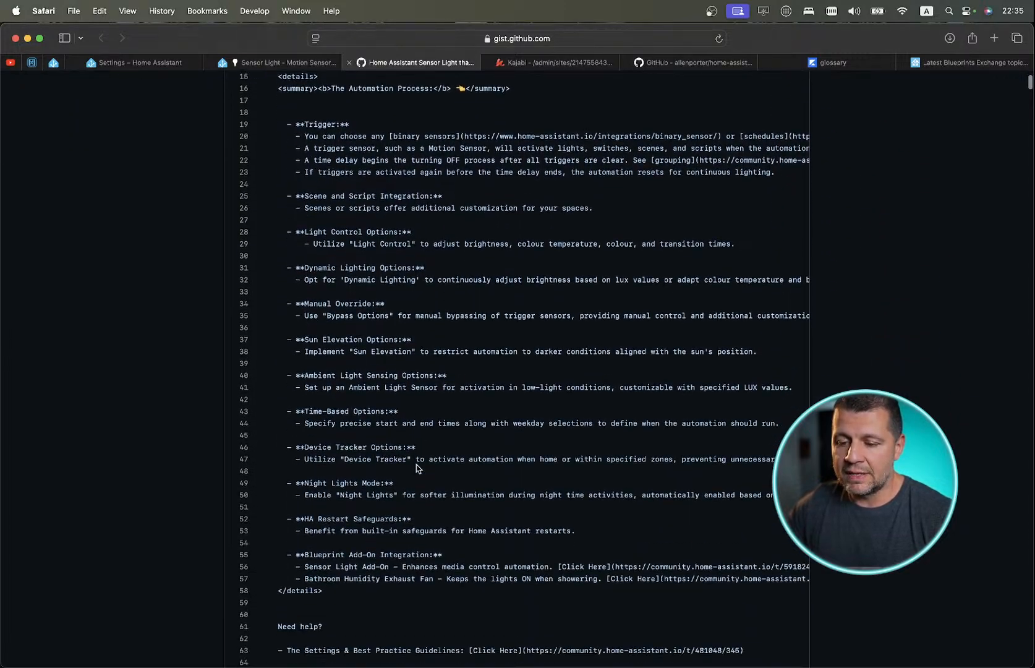
scroll(417, 468, up, 15)
scroll(417, 468, up, 2)
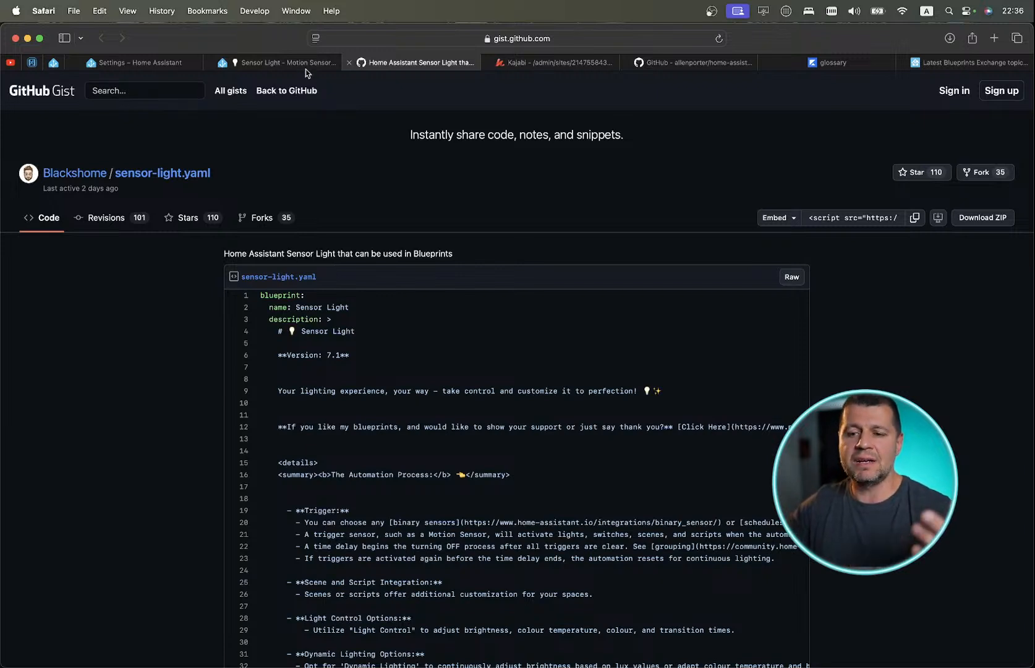
Compare the forum topic with its gist, open the raw version of sensor-light.yaml and select its entire content.
mouse_move(297, 65)
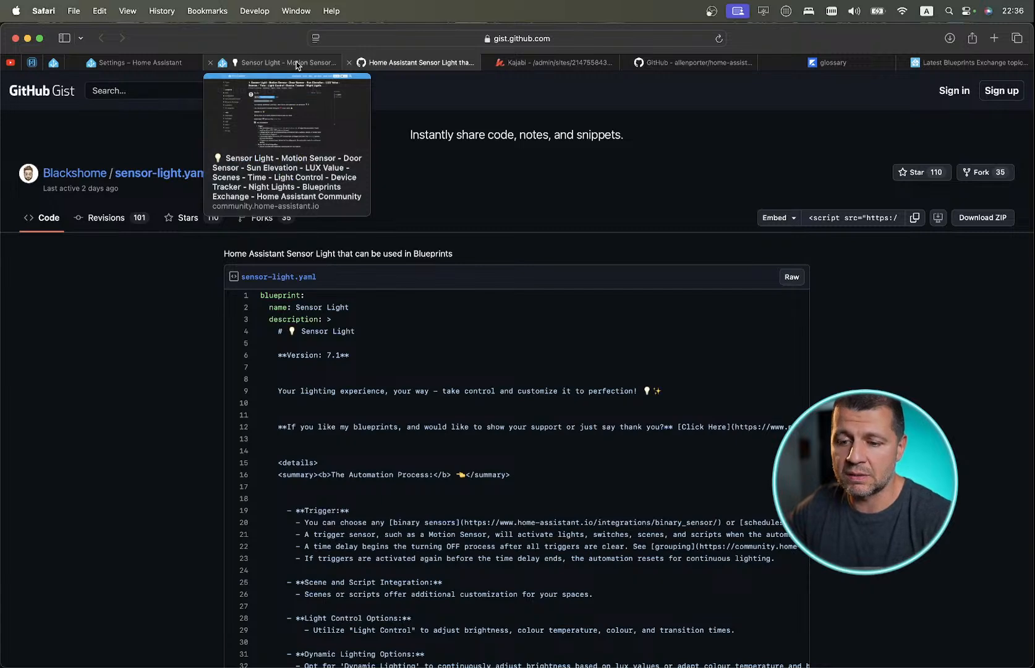
click(298, 64)
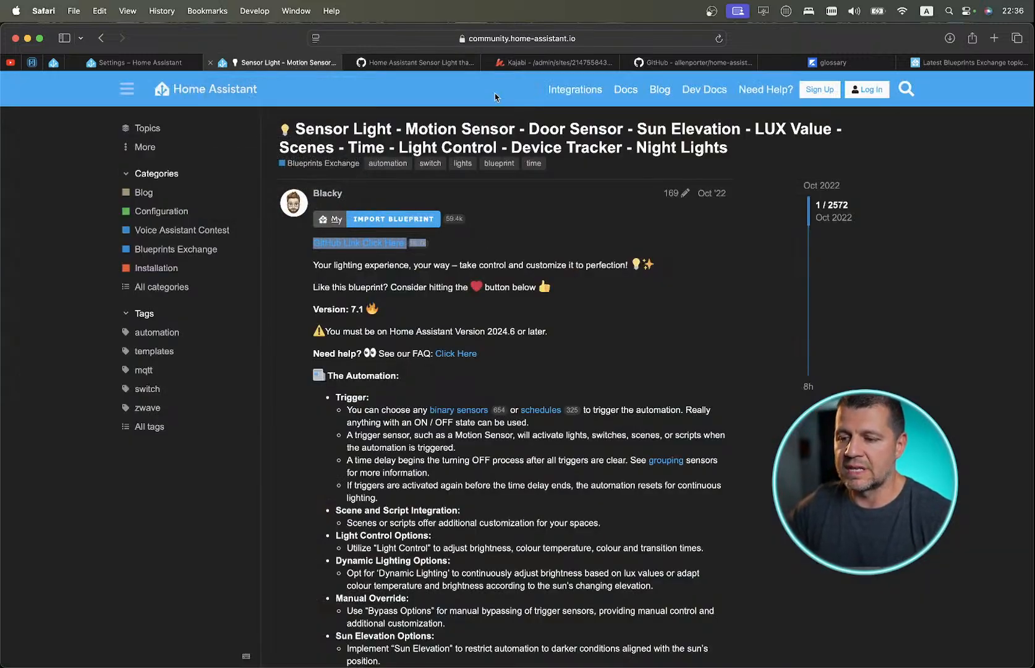
mouse_move(408, 66)
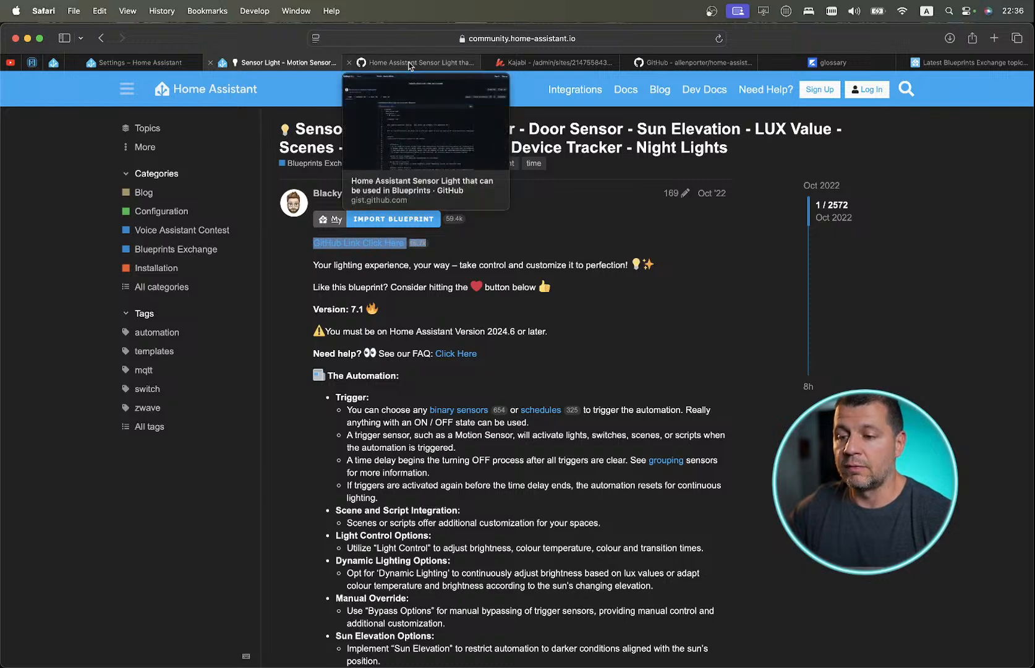
click(409, 65)
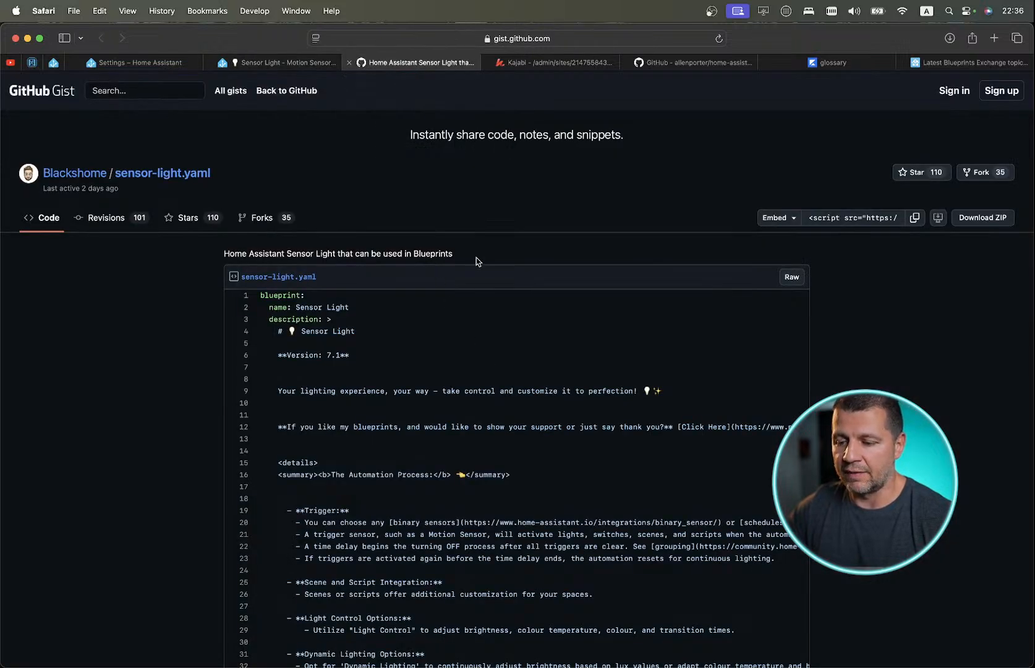
click(791, 277)
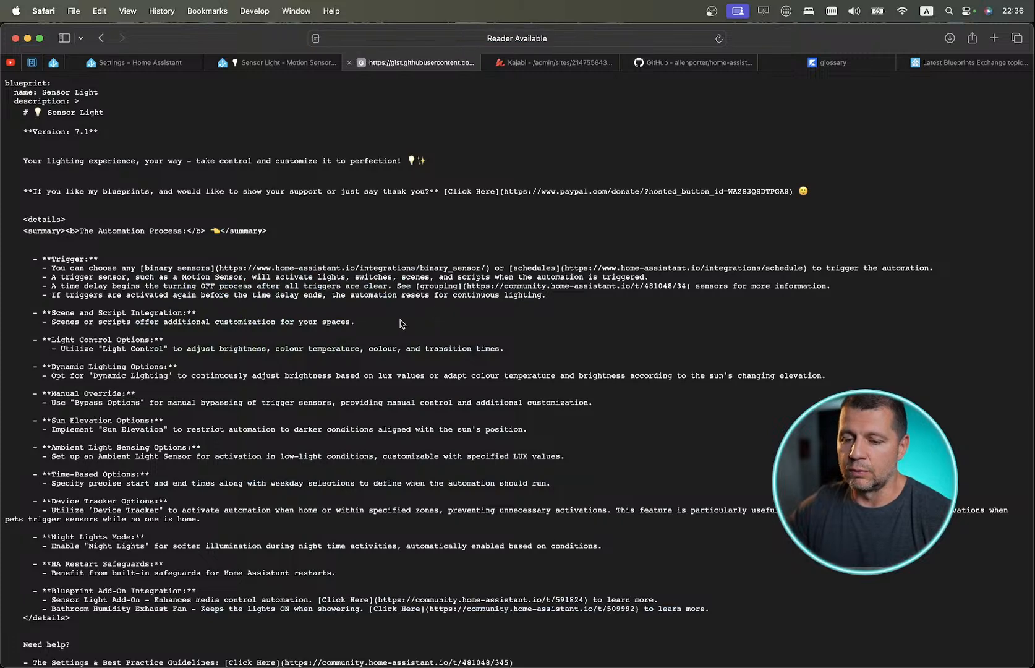
key(super+a)
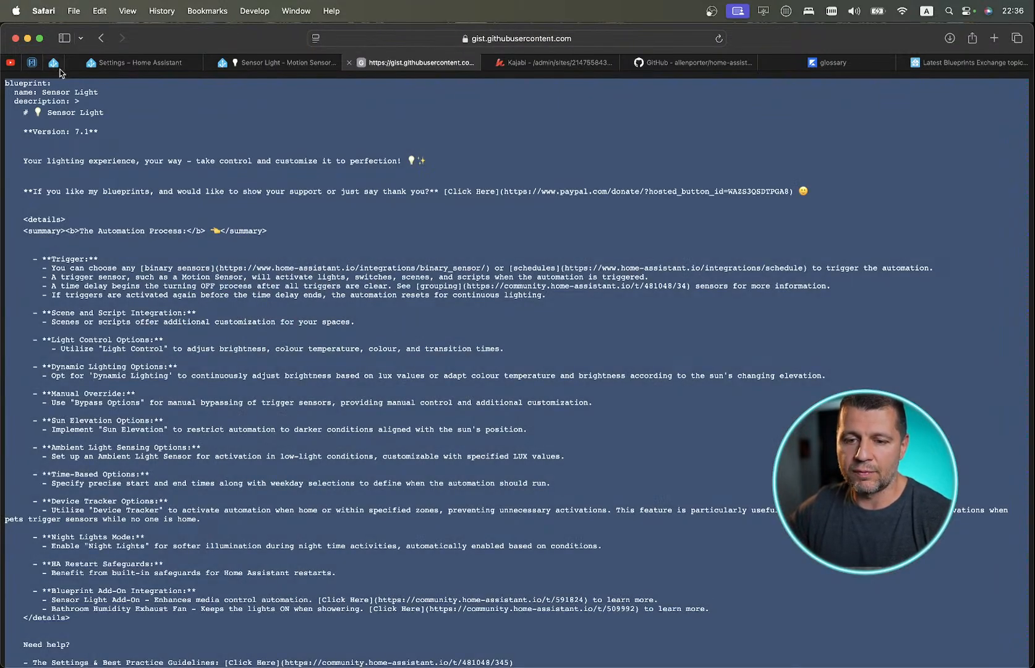
Browse to the homeassistant/blueprints/automation folder in the Home Assistant File editor, then return to the blueprints folder.
click(94, 68)
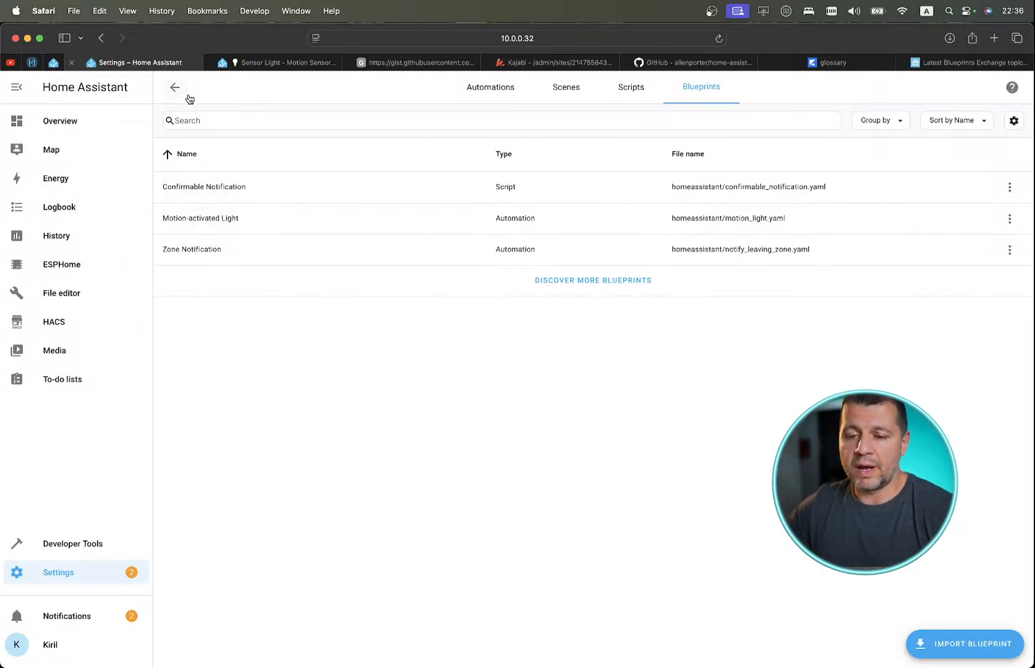
click(81, 270)
click(77, 295)
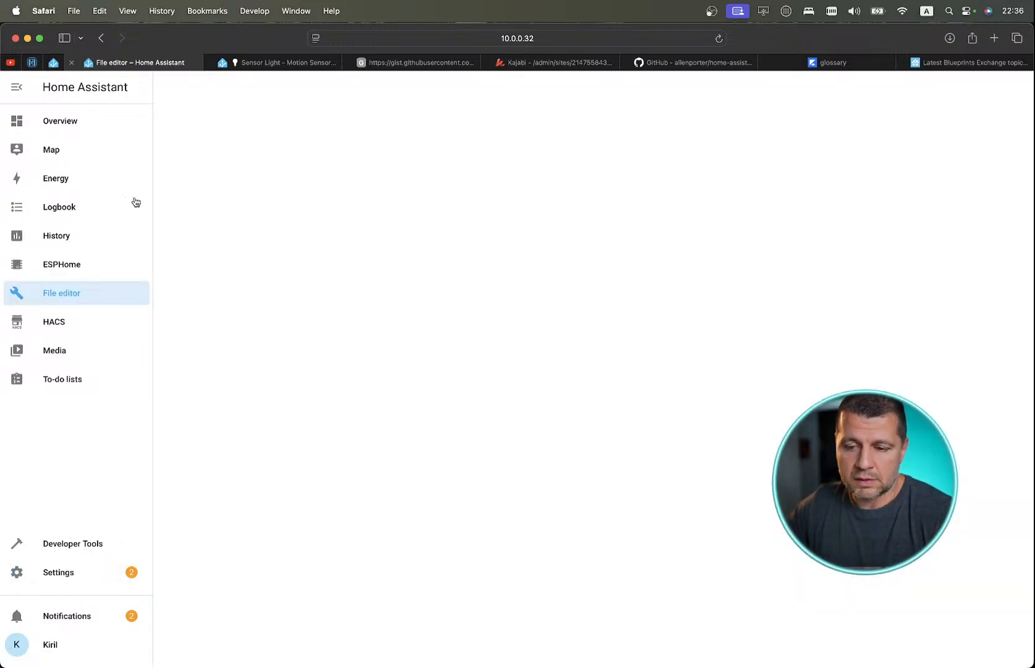
click(176, 90)
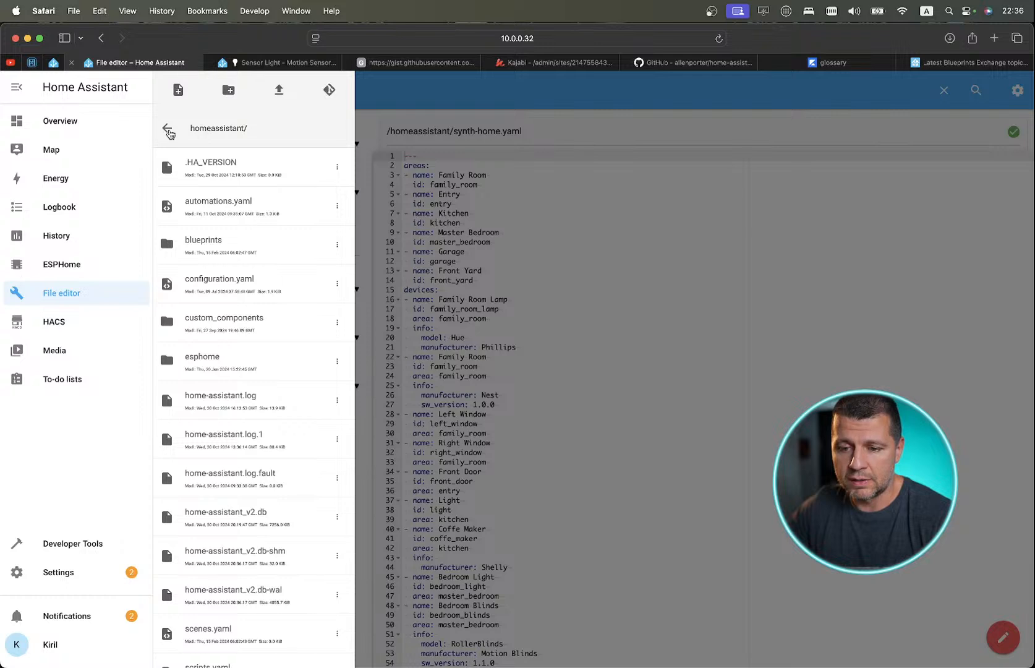
click(214, 254)
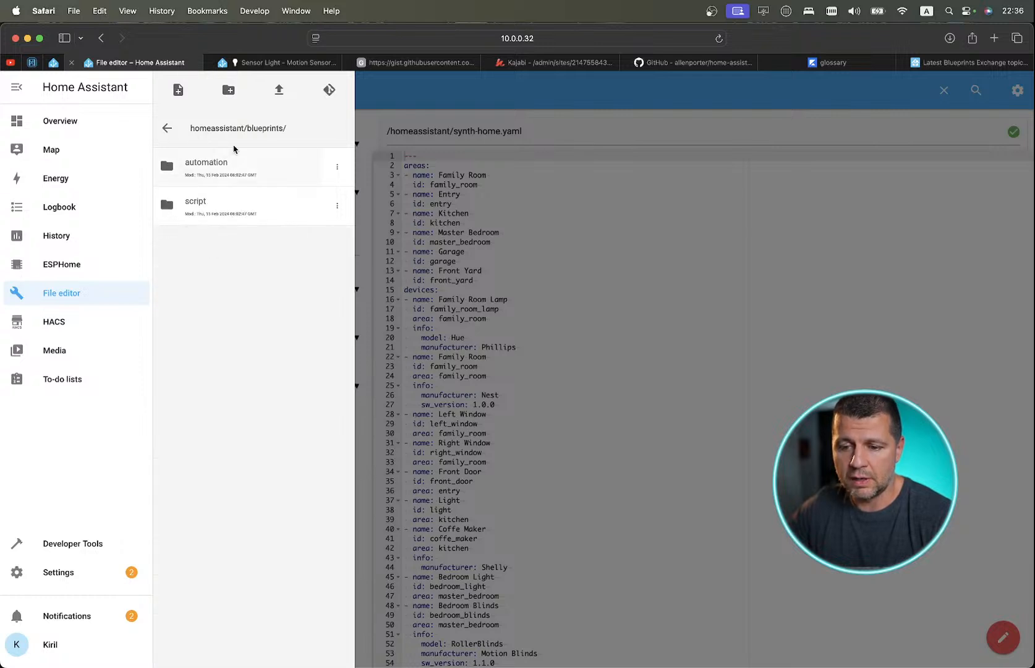
click(235, 172)
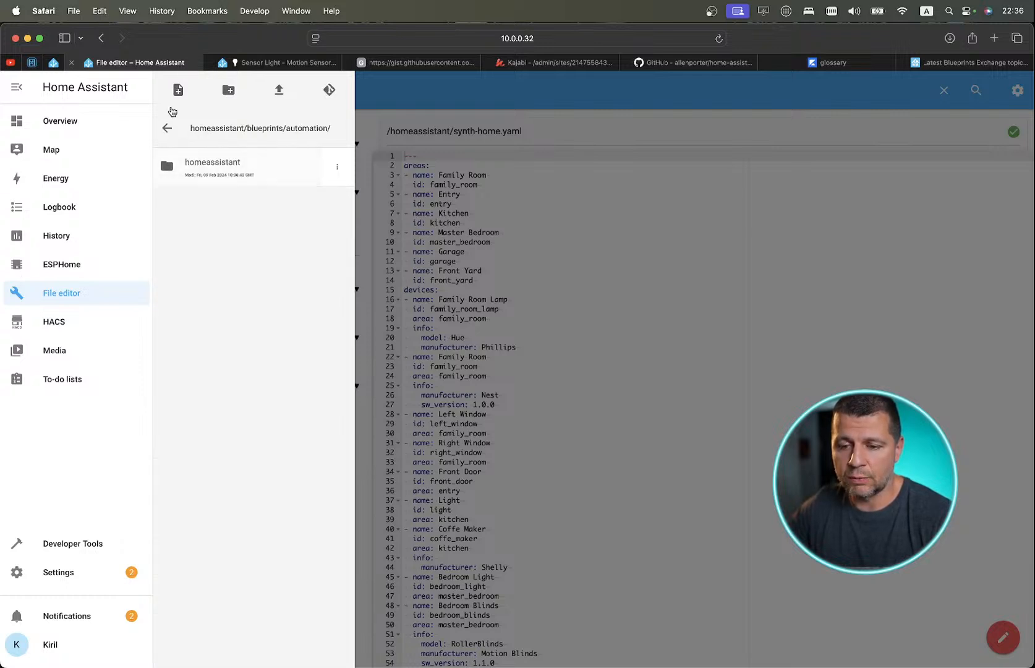
click(167, 128)
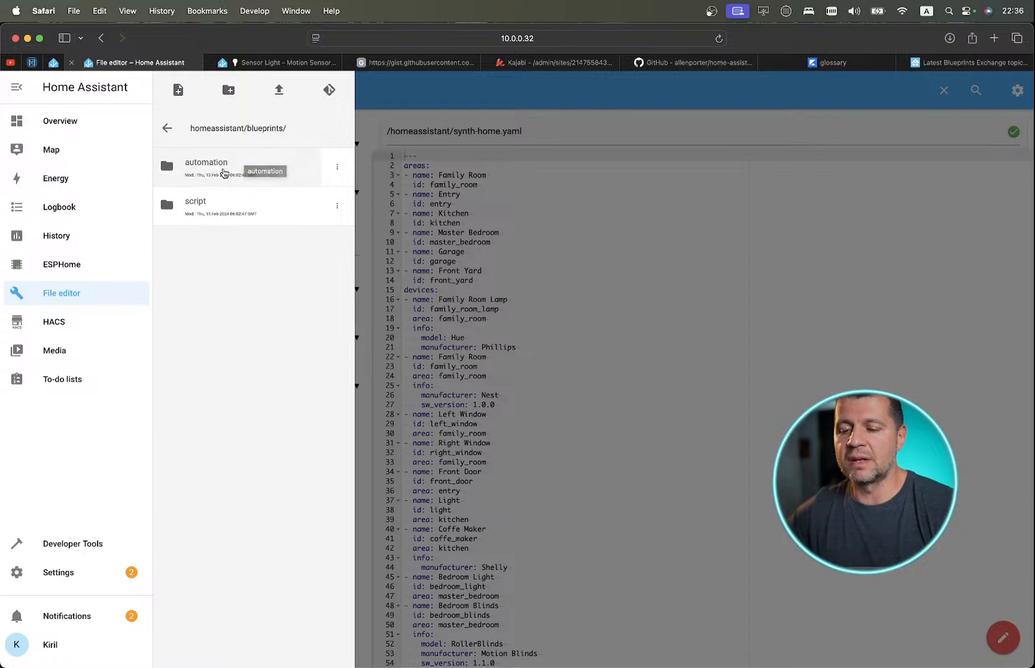
Start the blueprint import from the Sensor Light forum topic and check the instance URL on the My Home Assistant page.
click(255, 63)
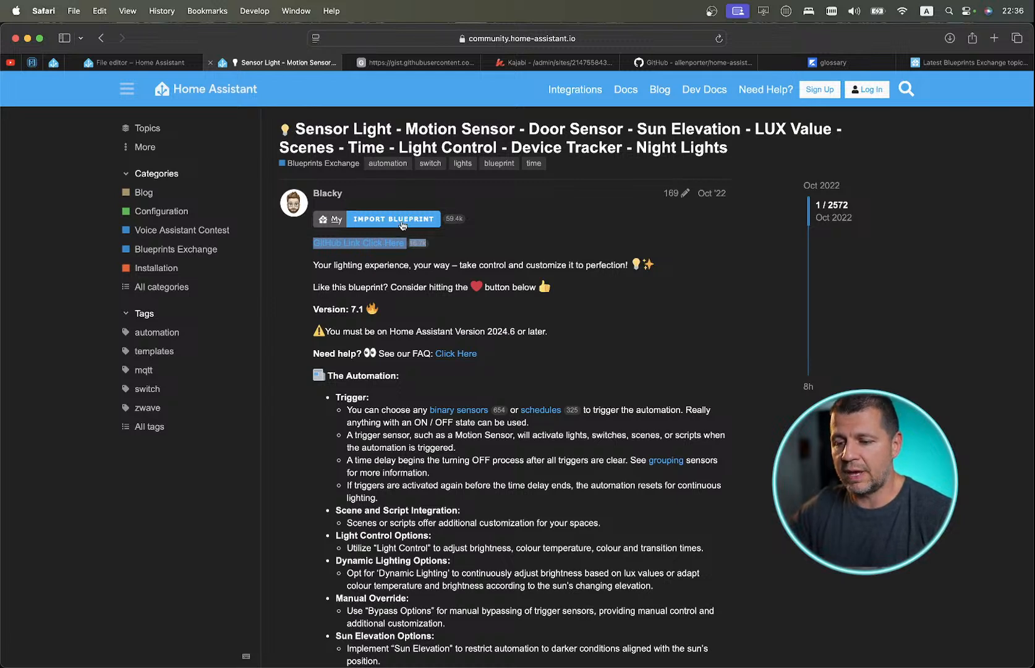
double_click(371, 225)
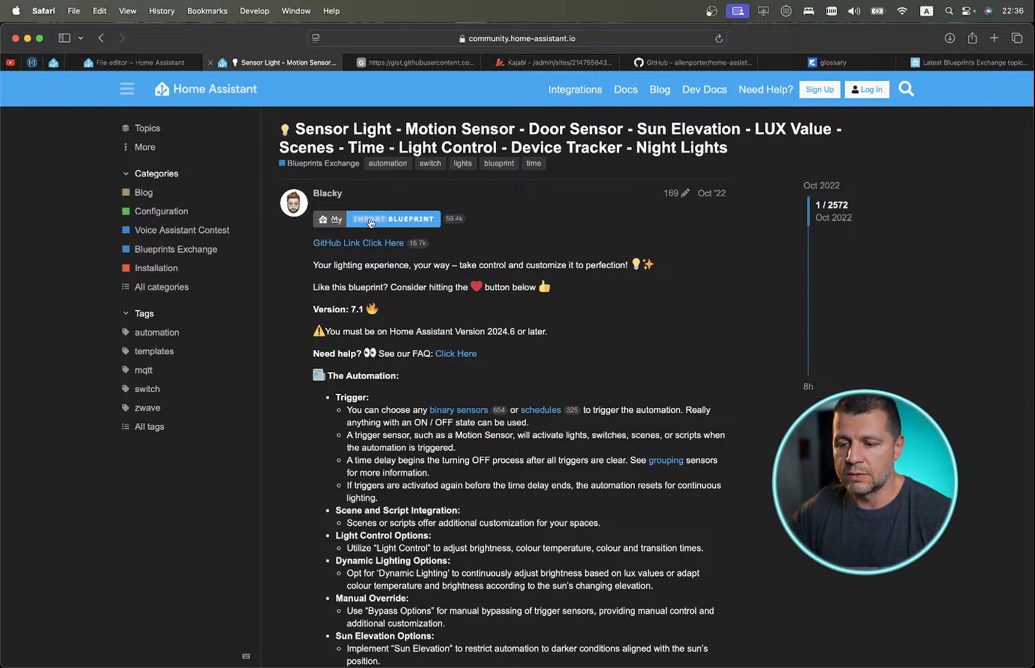
click(371, 224)
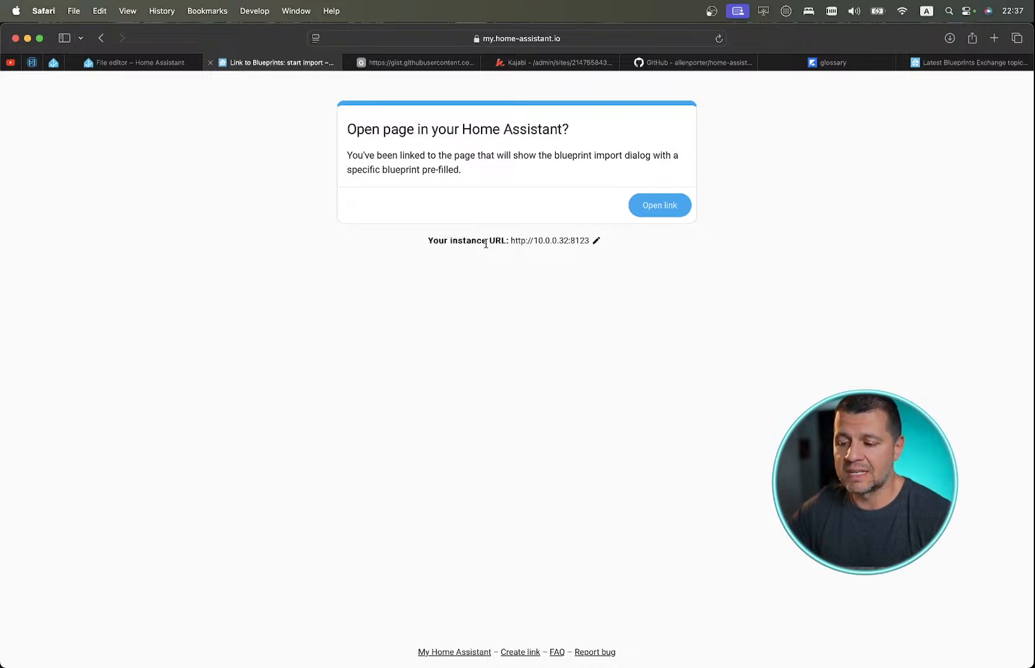
scroll(574, 250, up, 5)
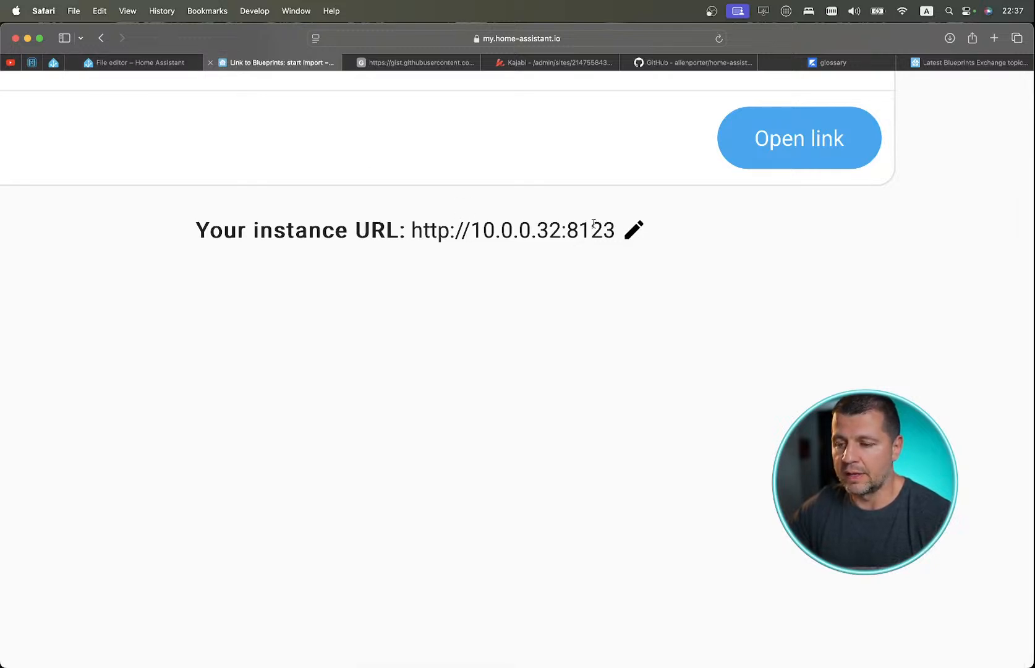
click(633, 231)
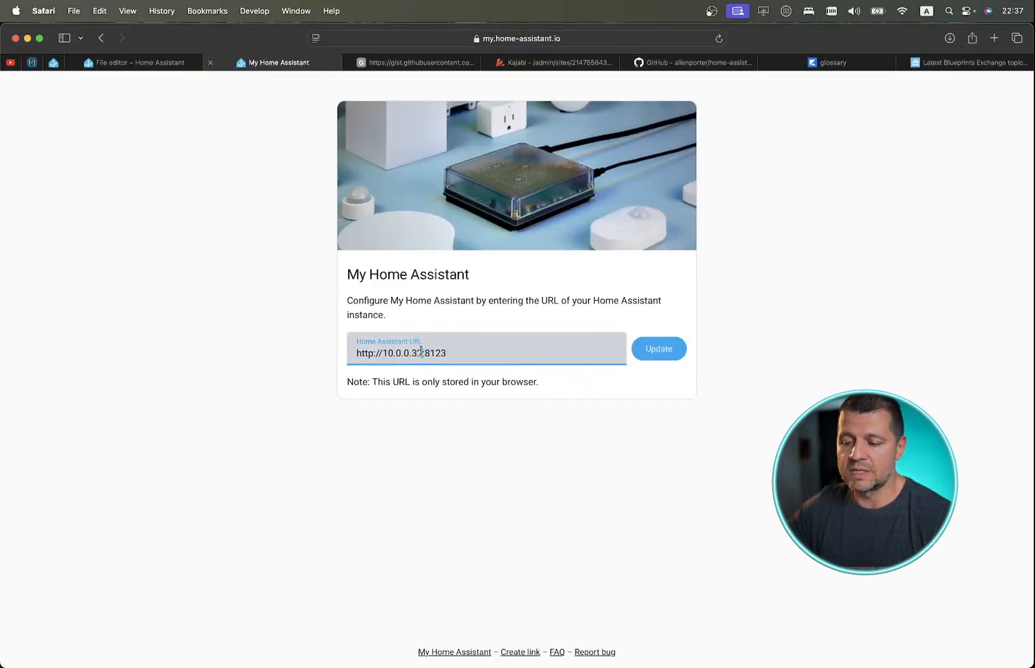
mouse_move(118, 66)
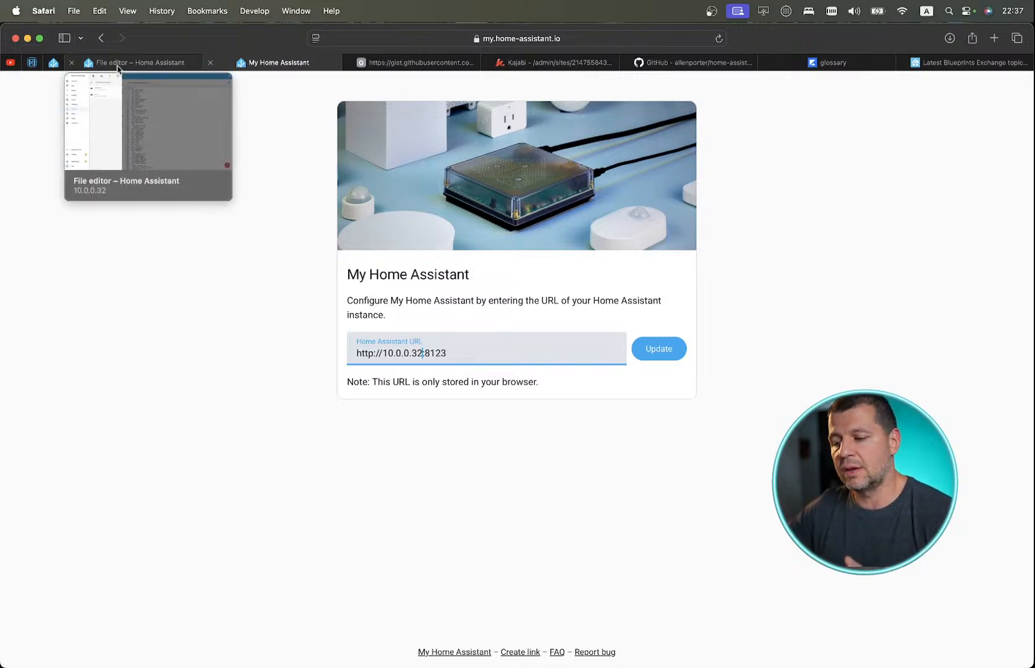
click(118, 67)
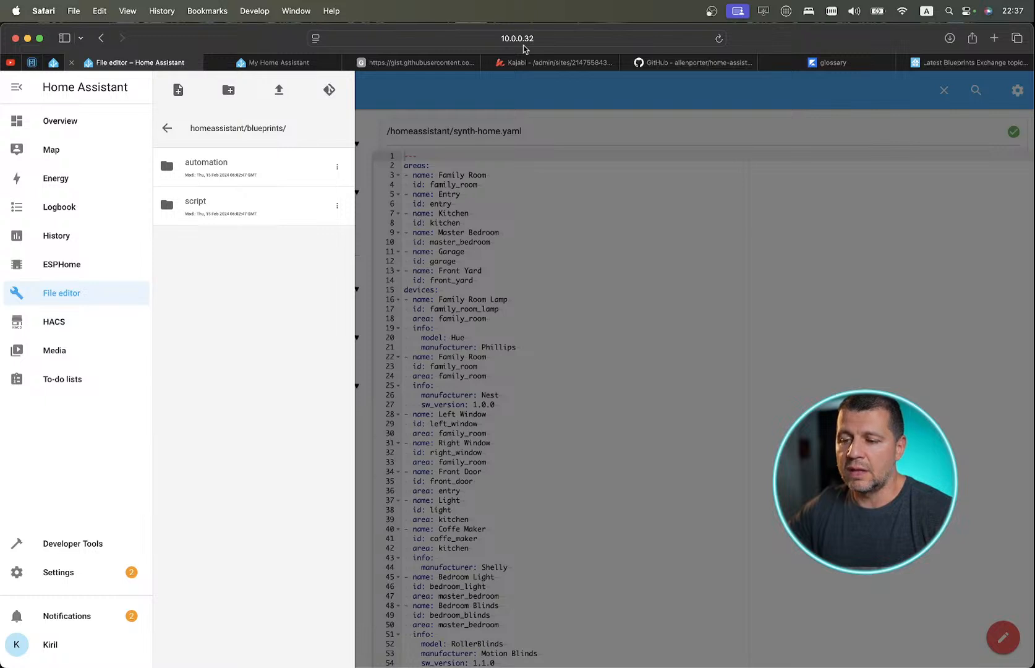
click(263, 62)
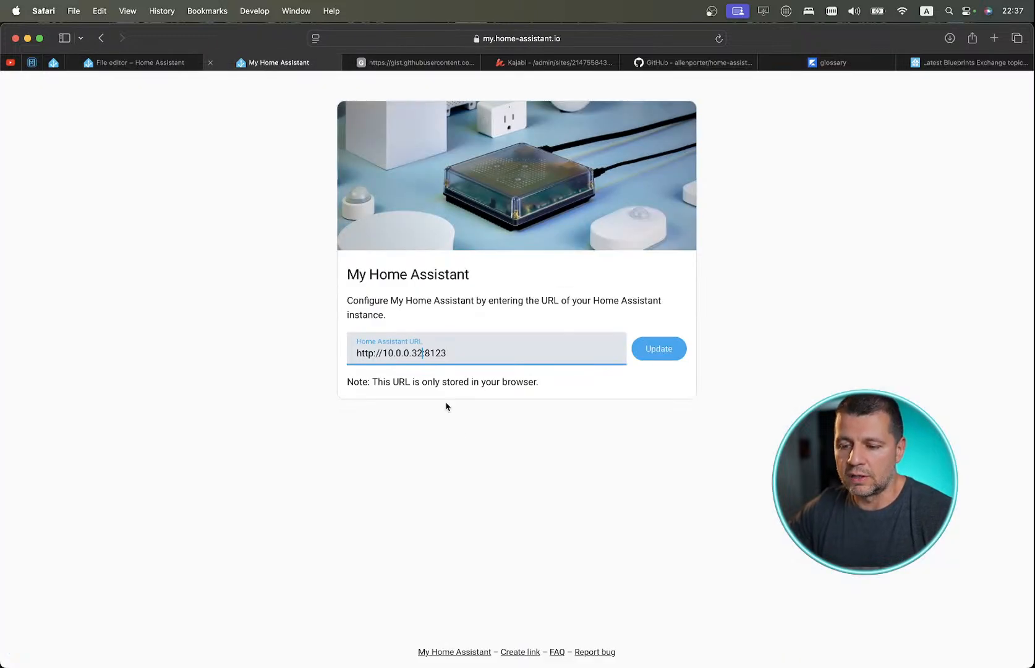
double_click(416, 354)
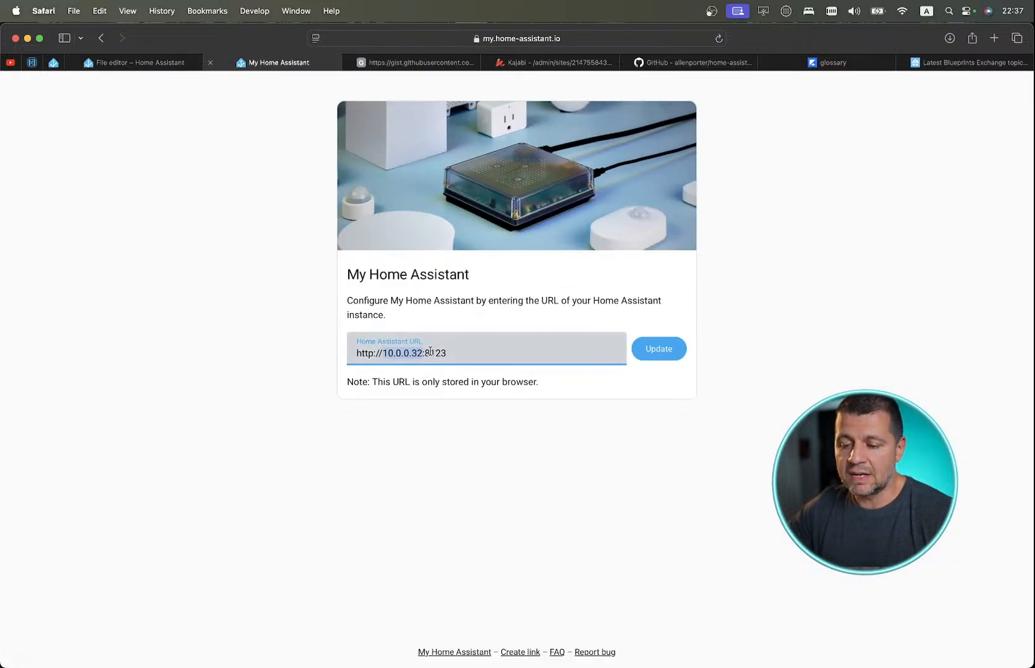
click(419, 351)
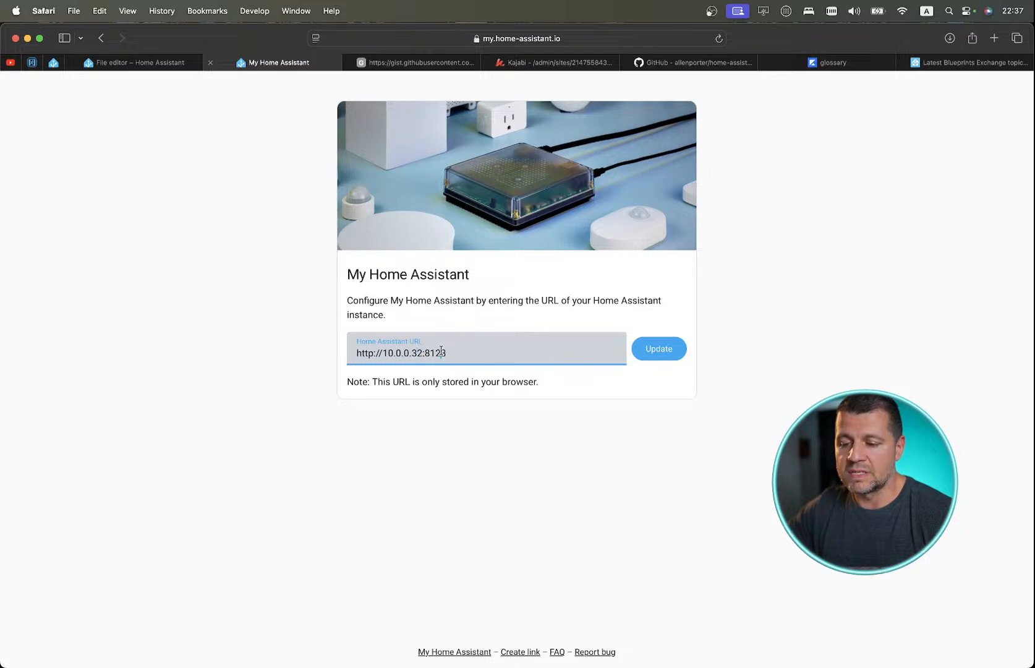
double_click(441, 351)
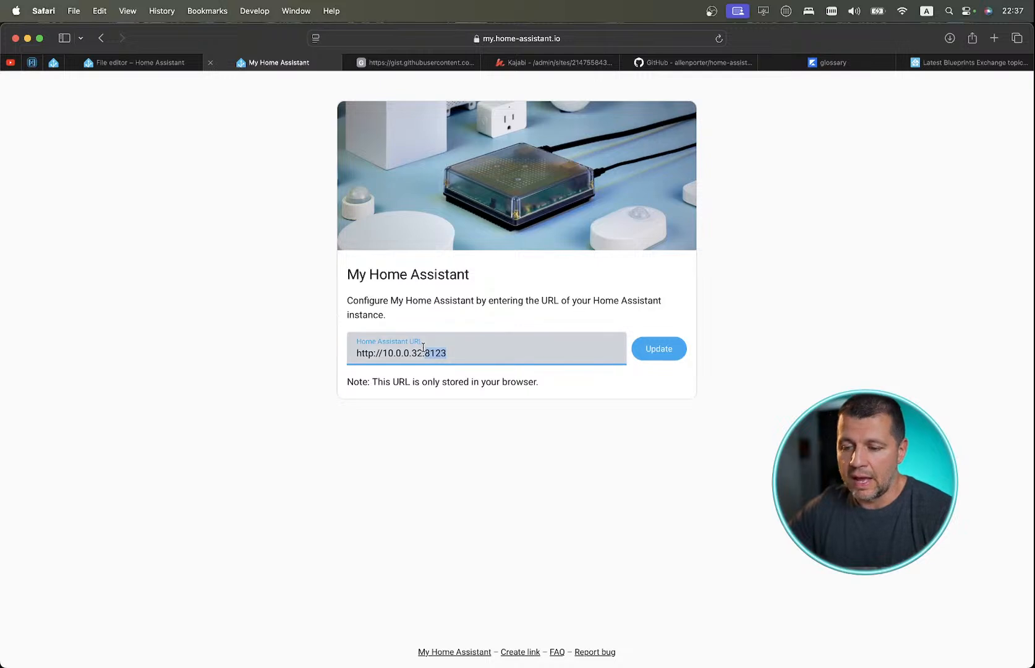
click(423, 350)
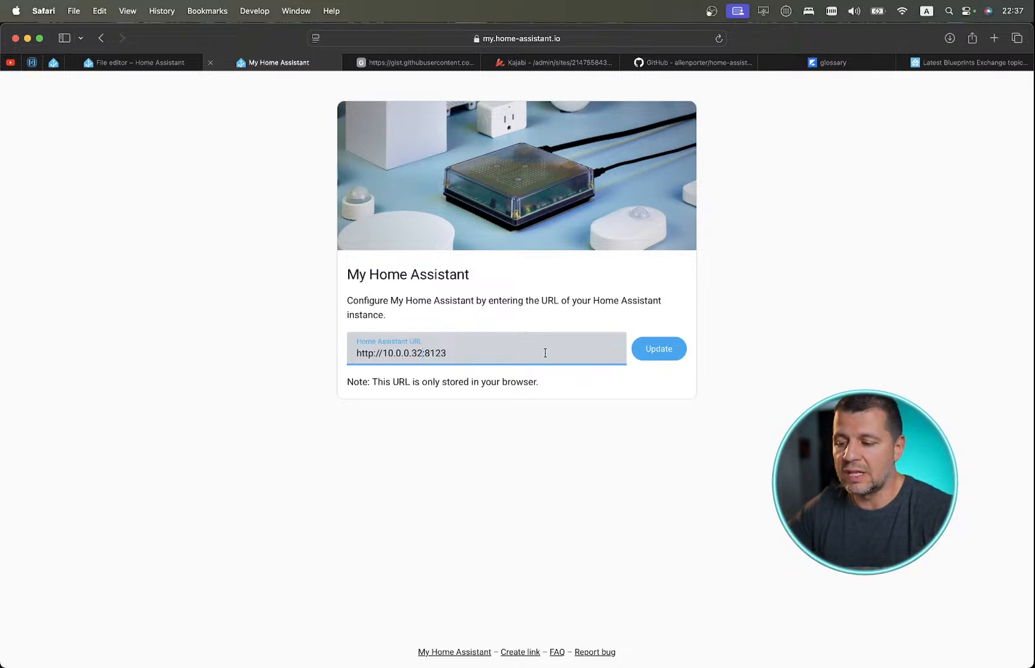
click(650, 349)
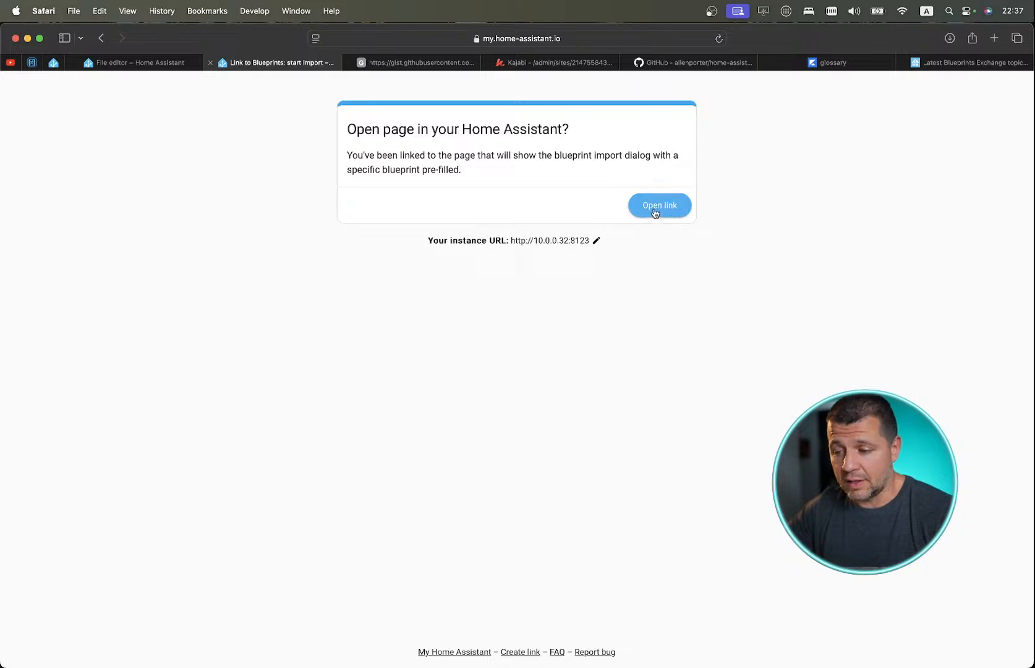
Open the pre-filled import link in Home Assistant, preview the Sensor Light blueprint and import it as Blackshome/sensor-light.
click(656, 213)
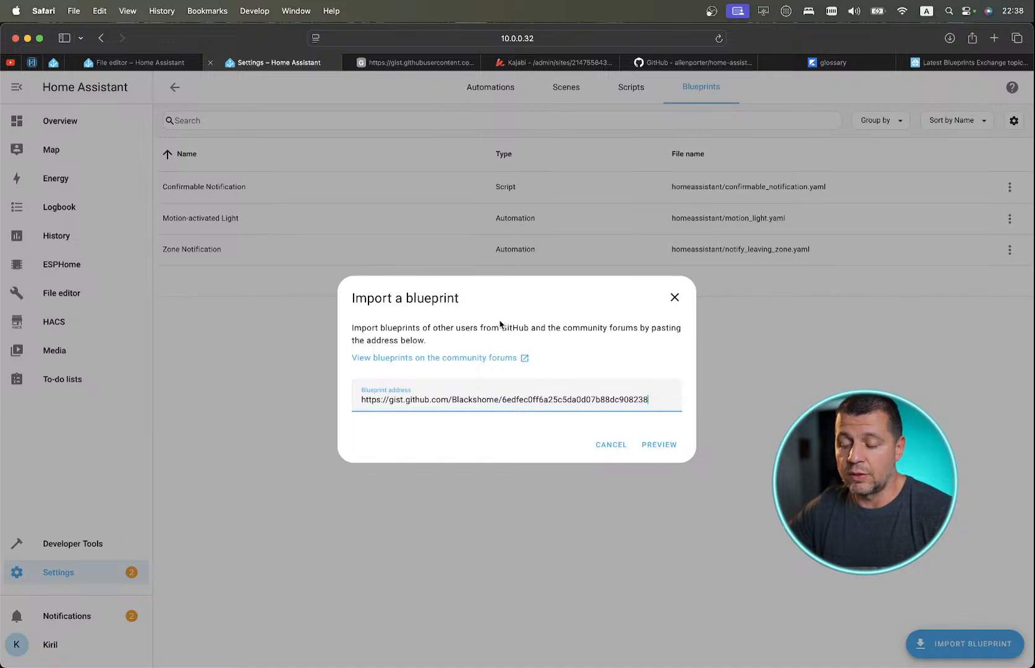
click(654, 444)
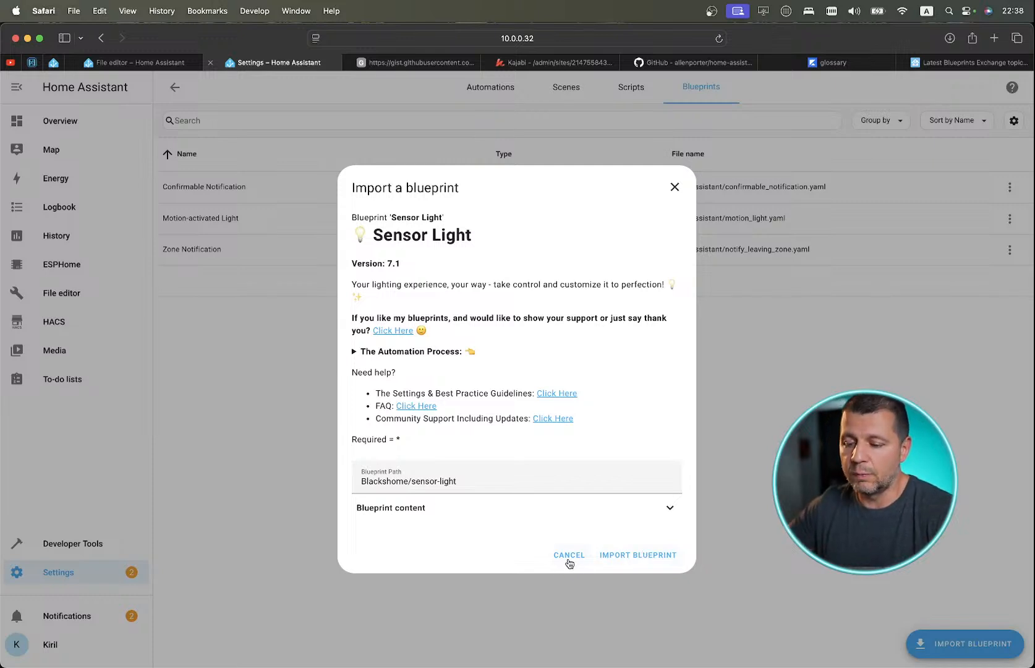
click(639, 561)
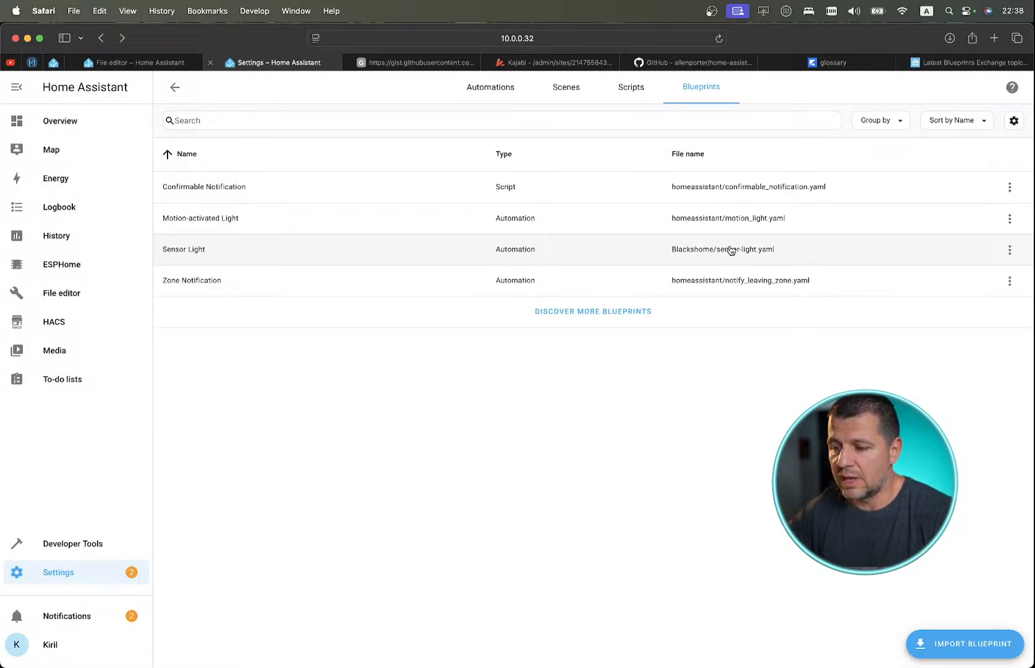
Delete the Zone Notification, Motion-activated Light and Confirmable Notification blueprints from the blueprint list.
click(1009, 281)
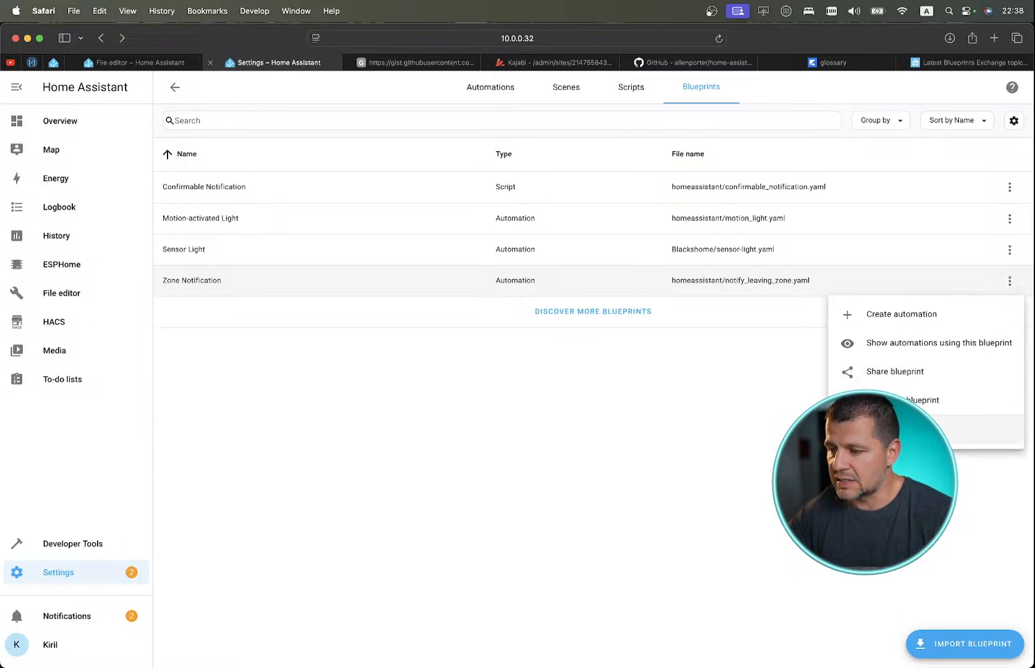
click(927, 430)
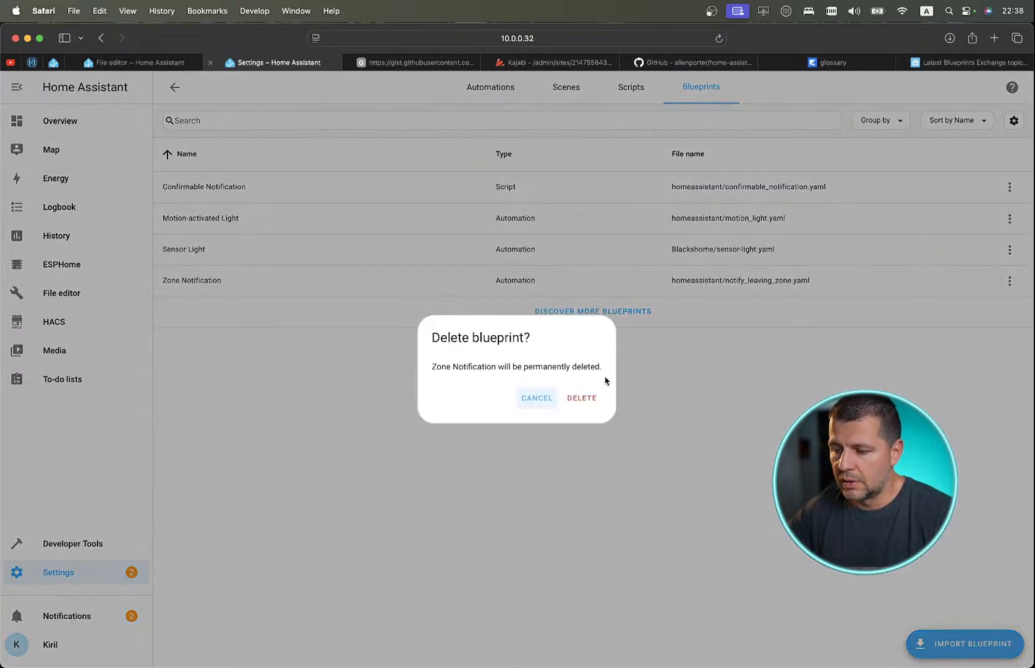
click(583, 395)
click(1009, 219)
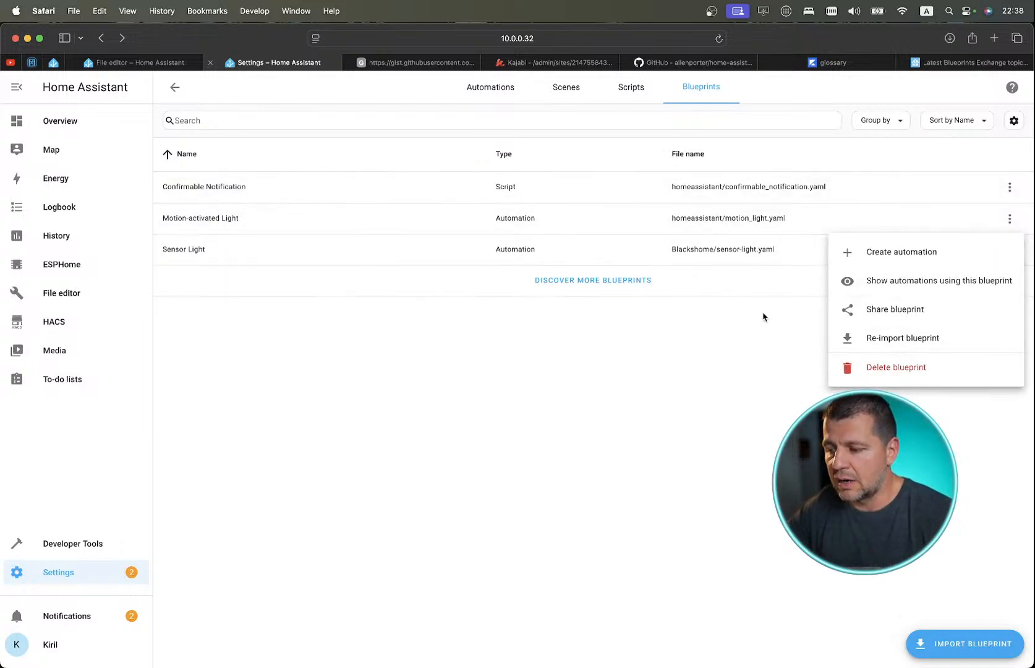
click(907, 368)
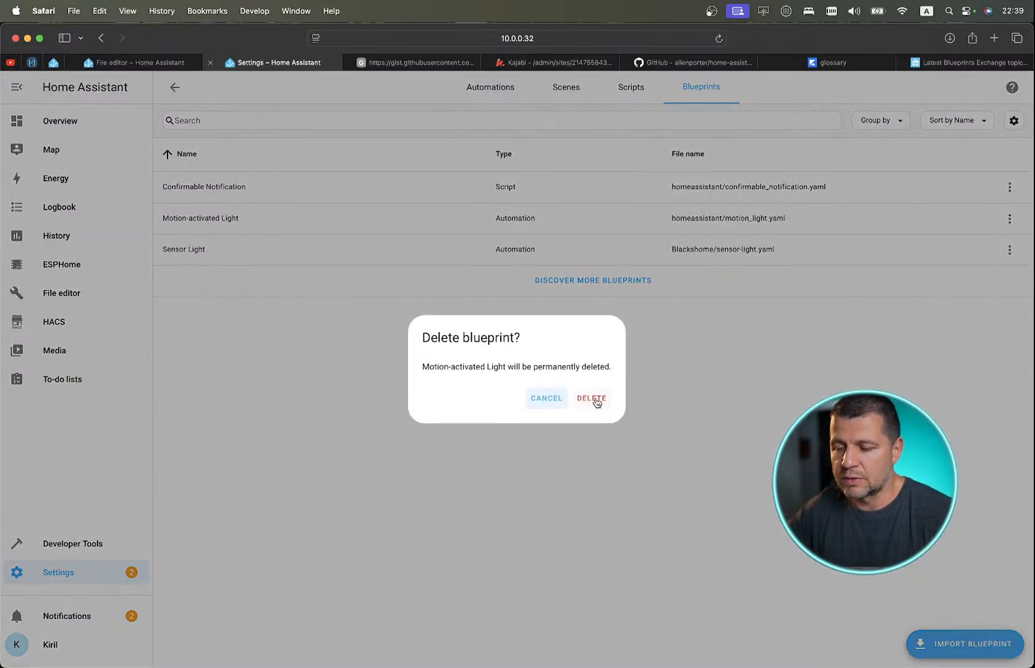
click(593, 401)
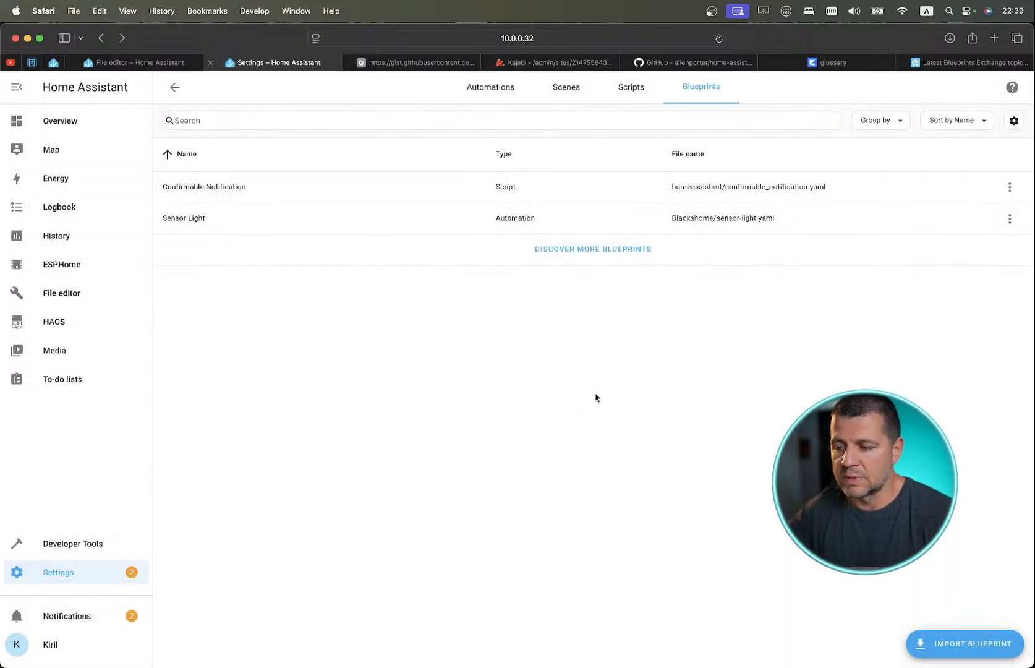
click(1007, 188)
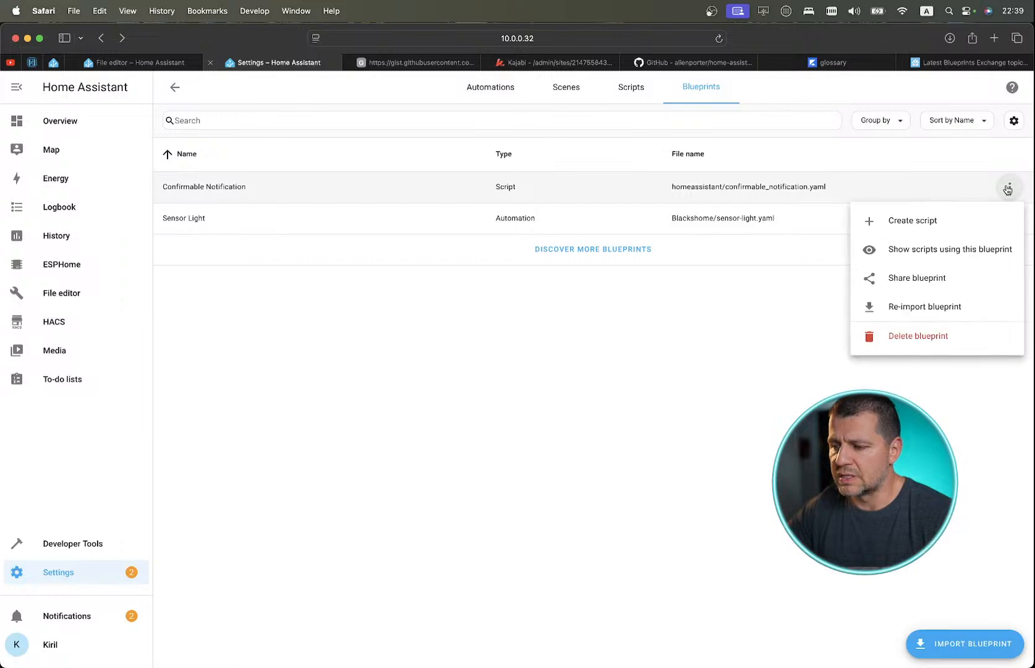
click(918, 337)
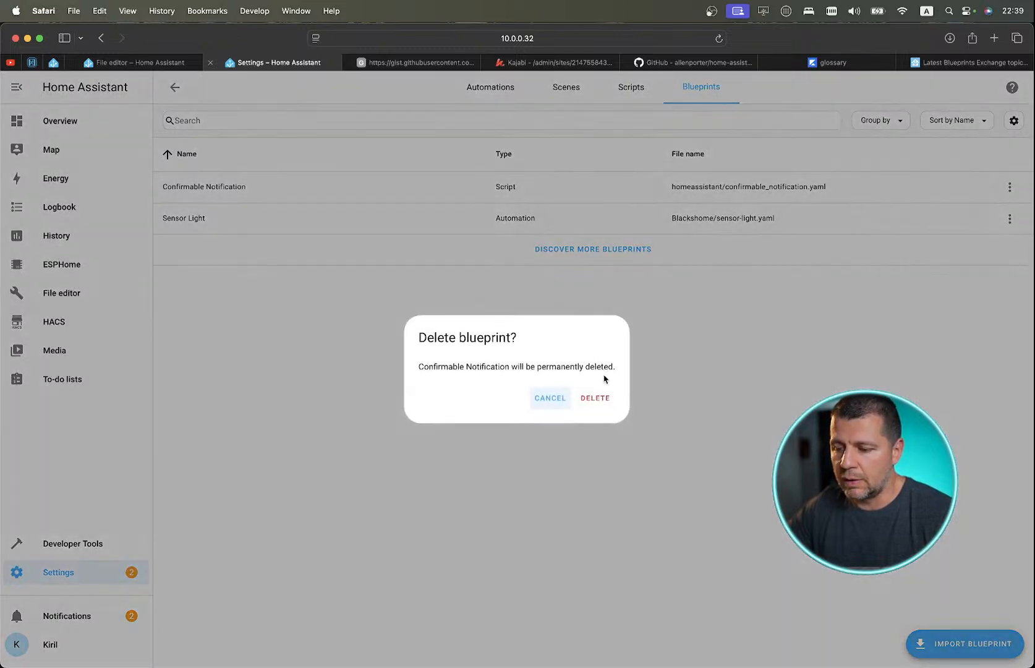
click(596, 400)
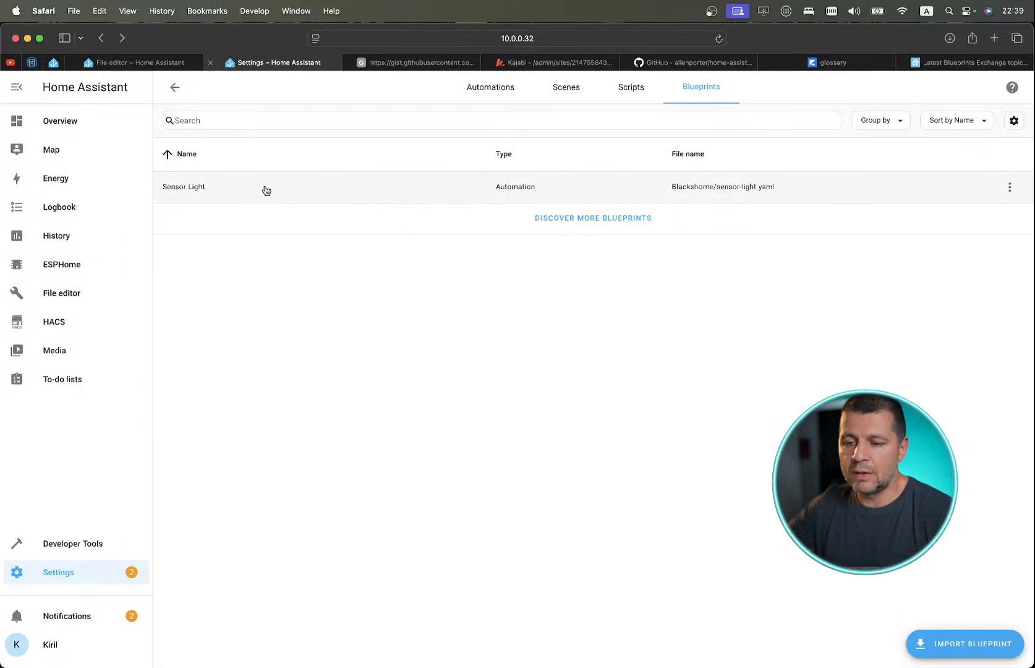
Show the top topics of the Blueprints Exchange forum category, then return to the Home Assistant blueprint list.
click(186, 63)
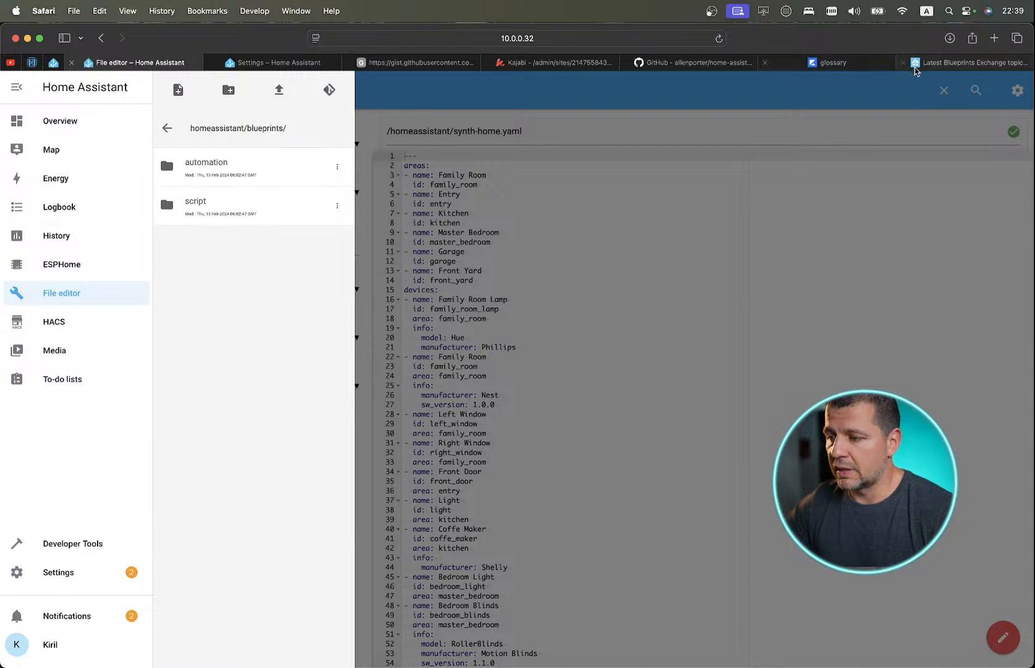
click(940, 63)
click(578, 235)
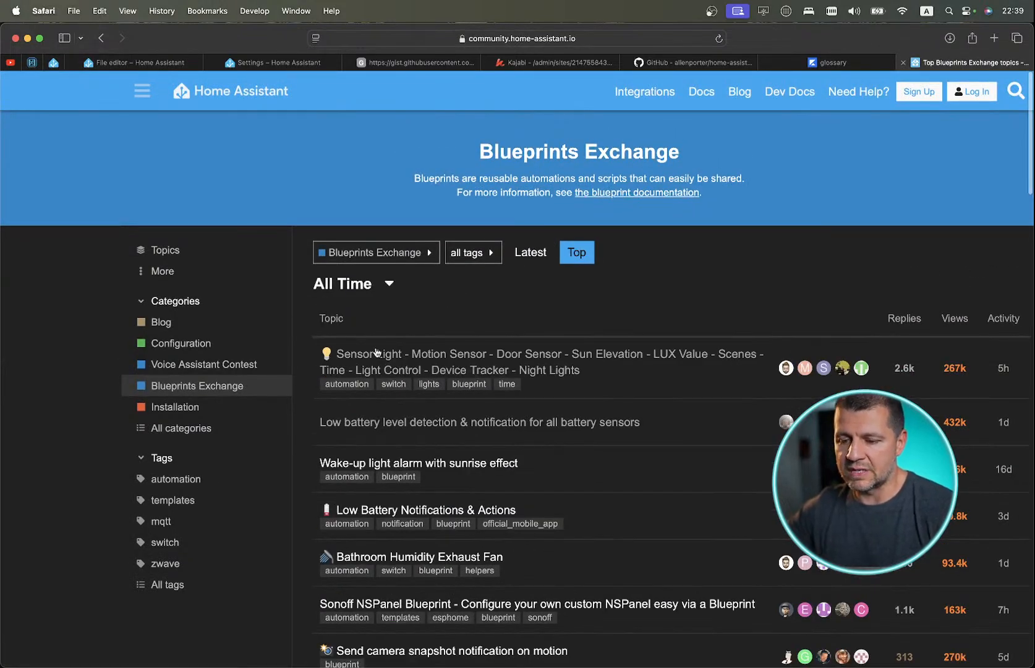
mouse_move(350, 370)
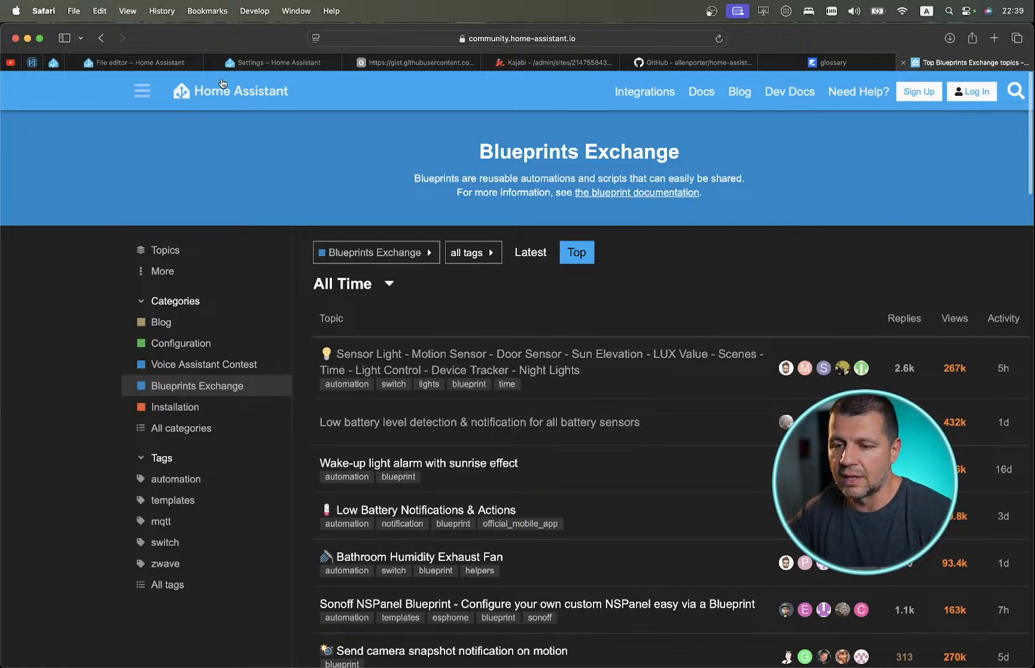
click(155, 66)
click(267, 63)
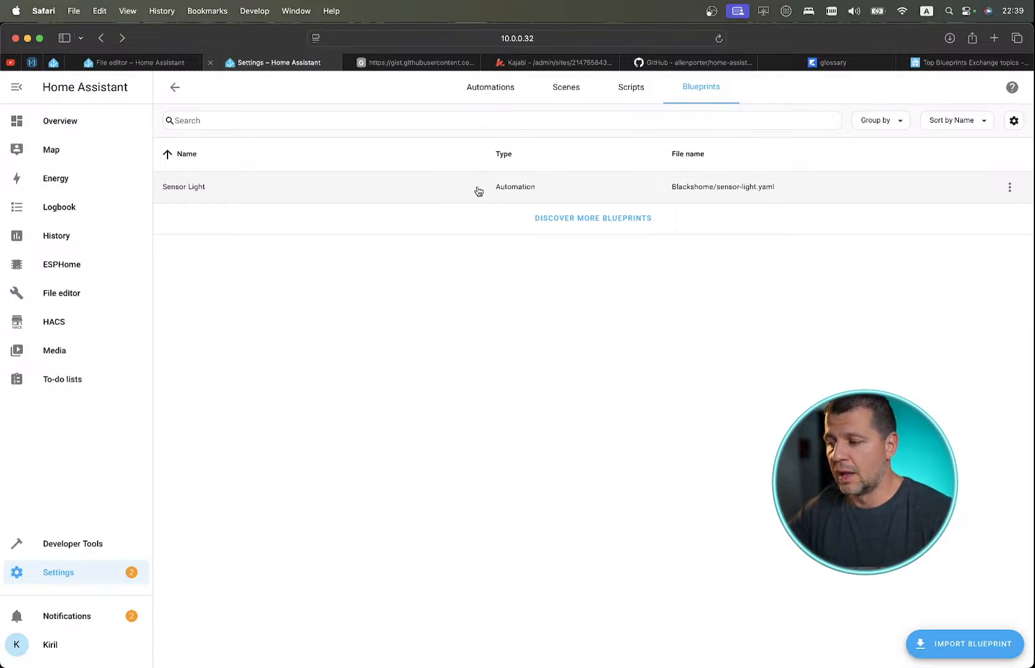
Create a new automation from the Sensor Light blueprint.
click(1010, 188)
click(710, 310)
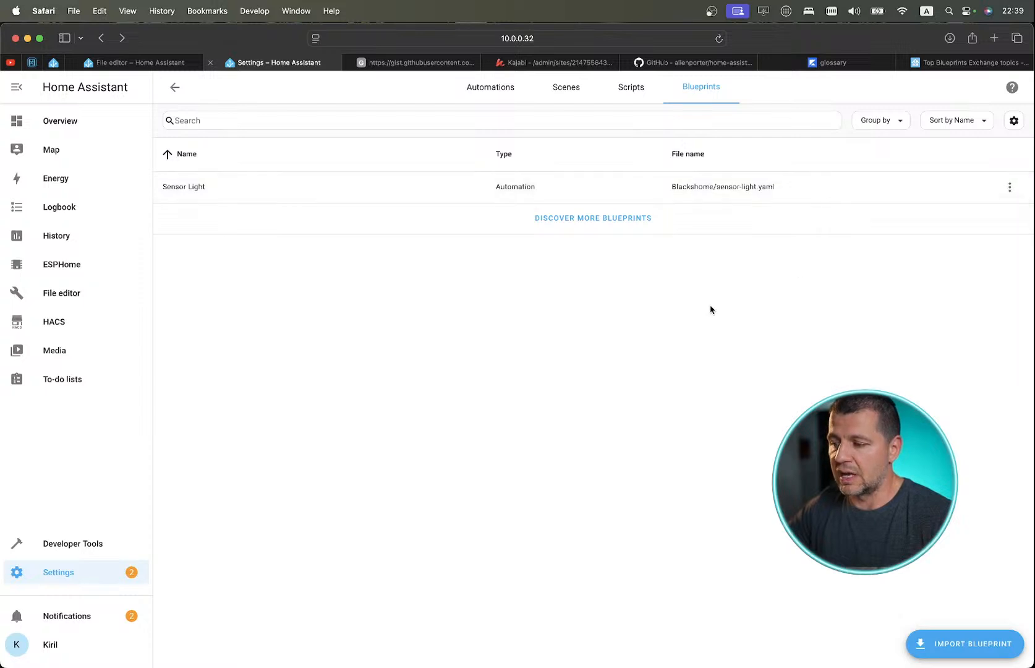
click(1010, 189)
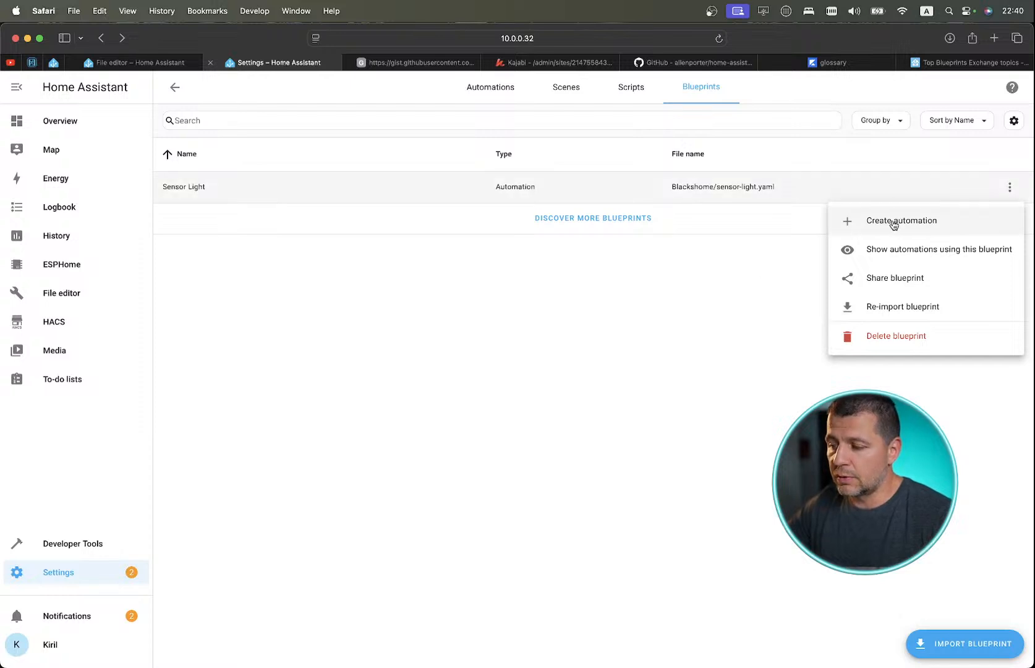
scroll(893, 225, up, 5)
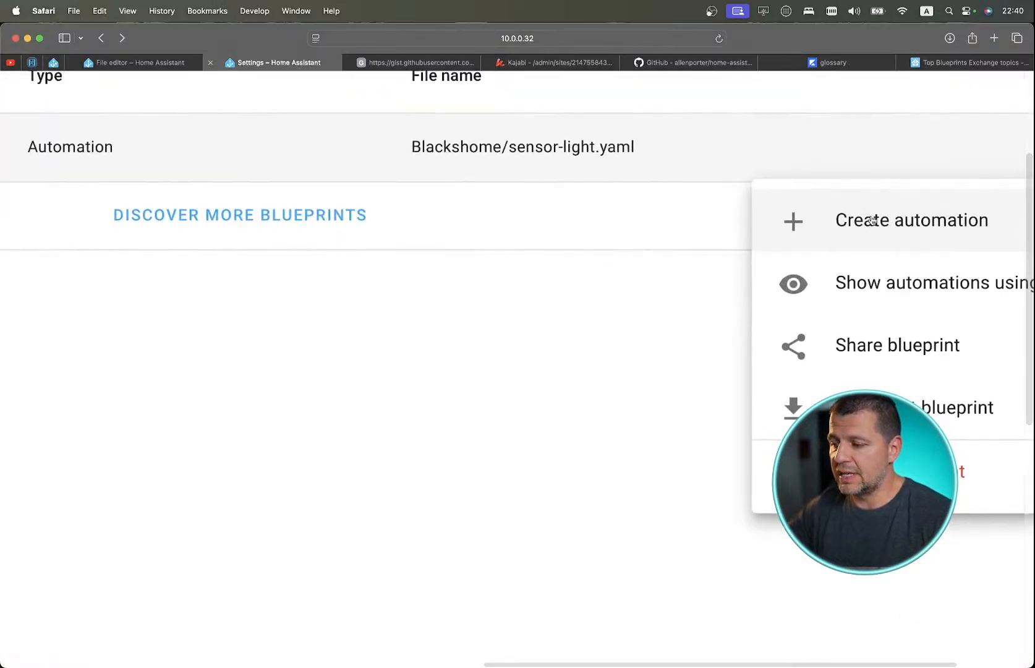
click(866, 223)
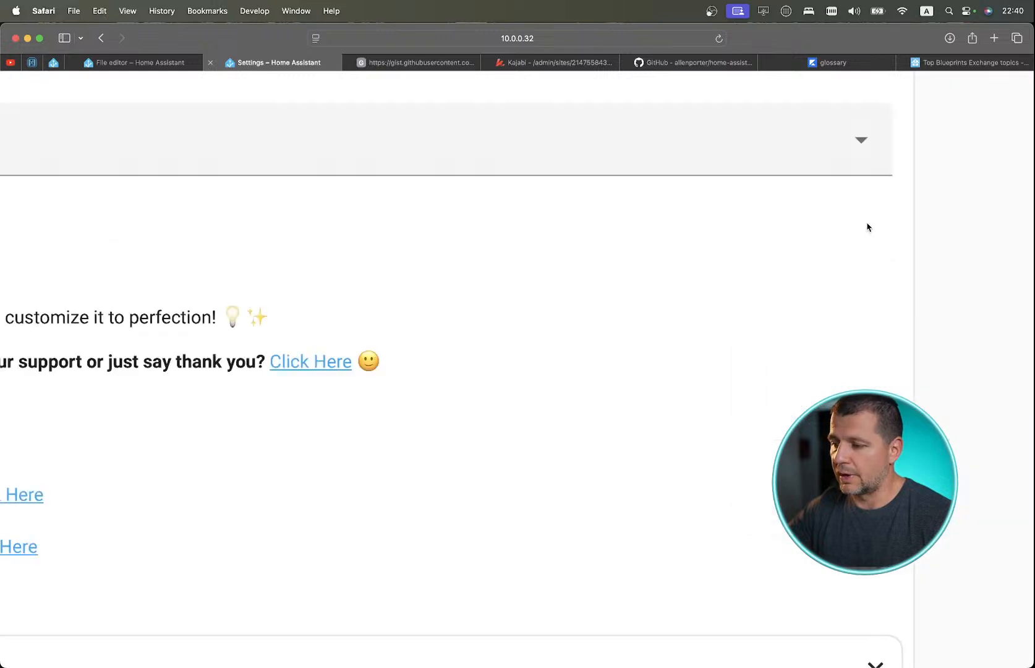
scroll(663, 389, down, 3)
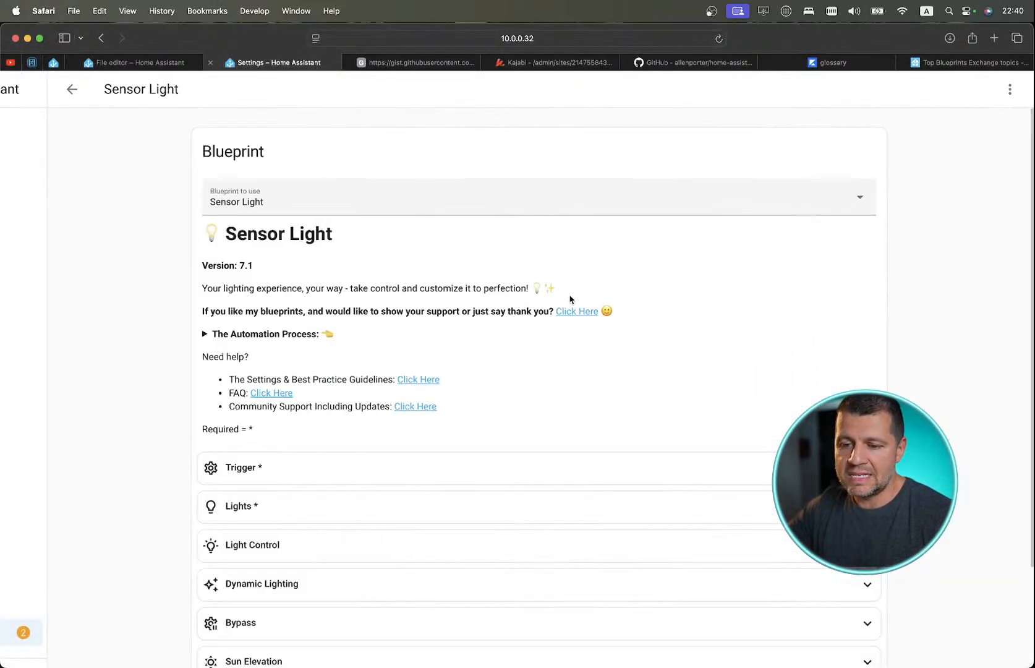
Look through the Sensor Light blueprint's description, help links and configuration sections.
scroll(570, 299, down, 2)
scroll(570, 298, up, 2)
scroll(570, 299, up, 1)
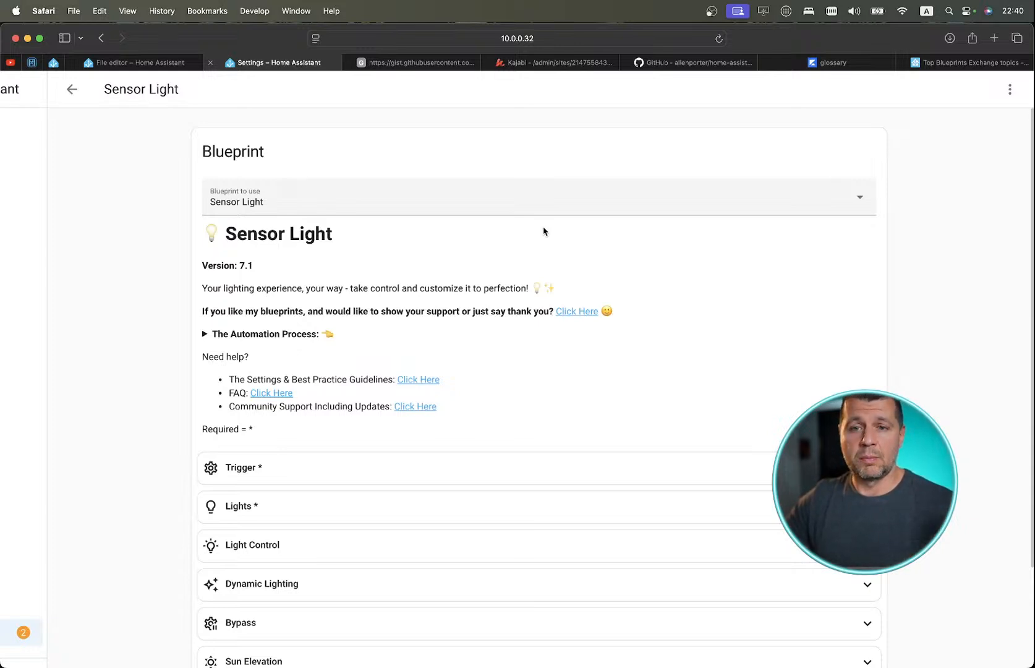
scroll(543, 231, down, 4)
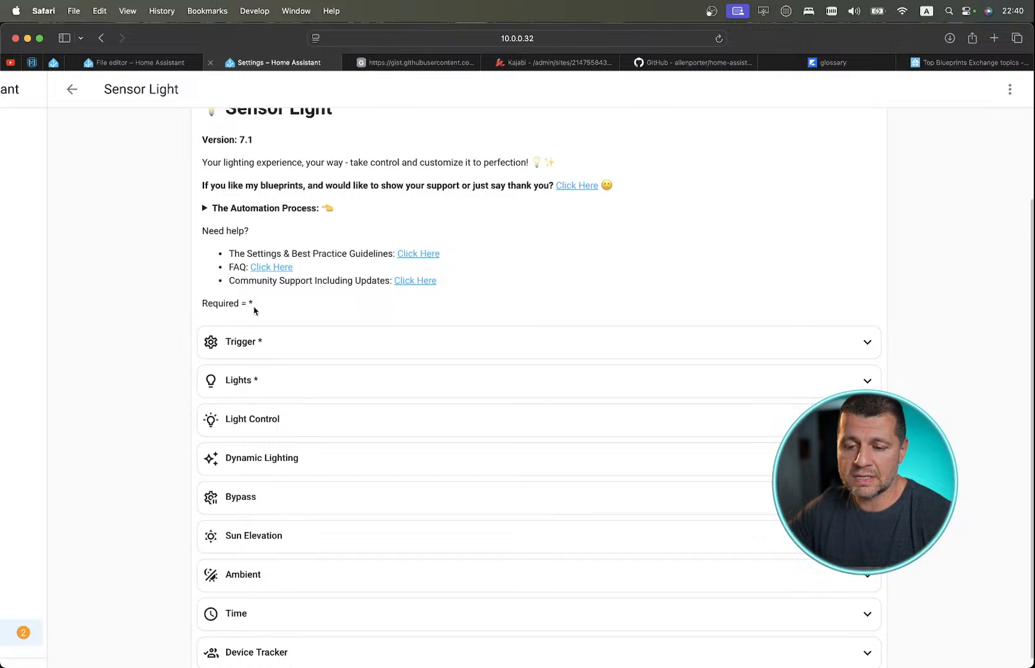
scroll(260, 363, down, 3)
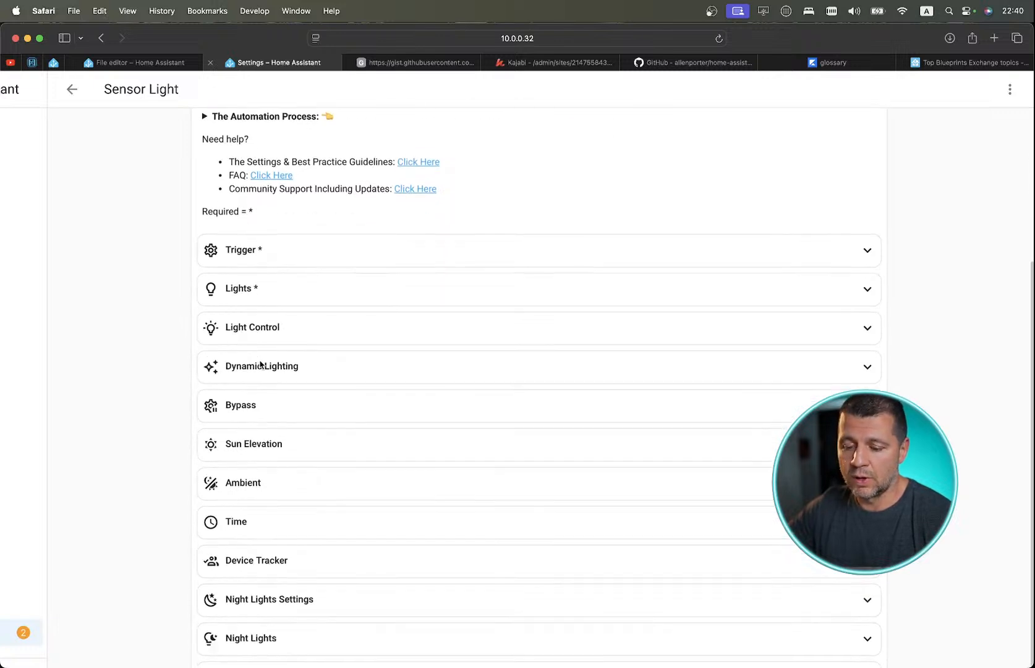
scroll(260, 365, down, 2)
scroll(259, 363, up, 5)
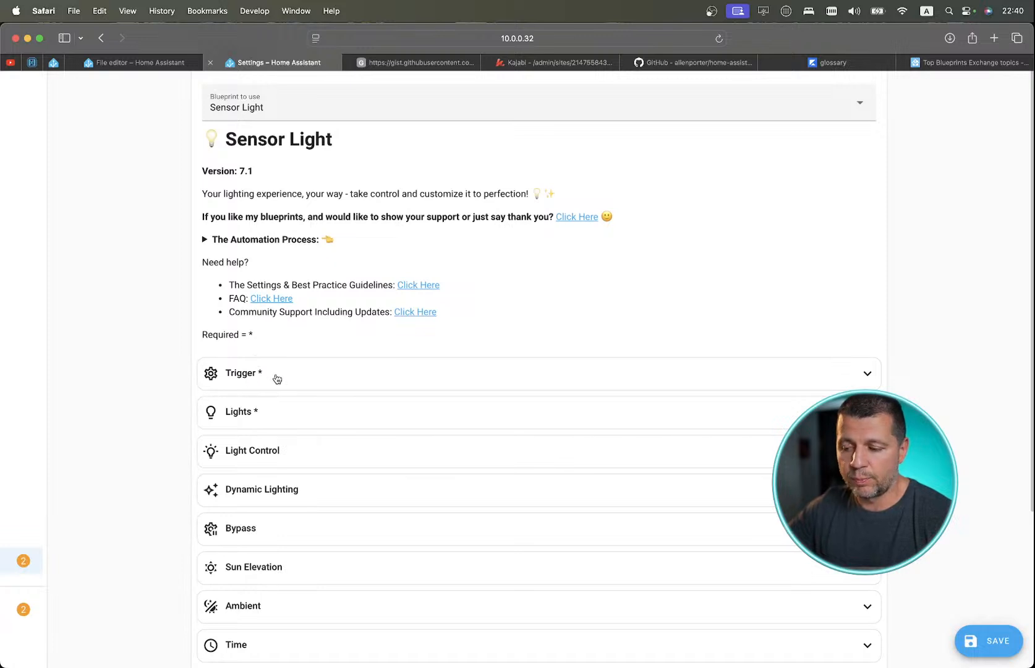
Briefly expand and collapse the required Trigger and Lights sections to check their contents.
click(277, 379)
click(275, 378)
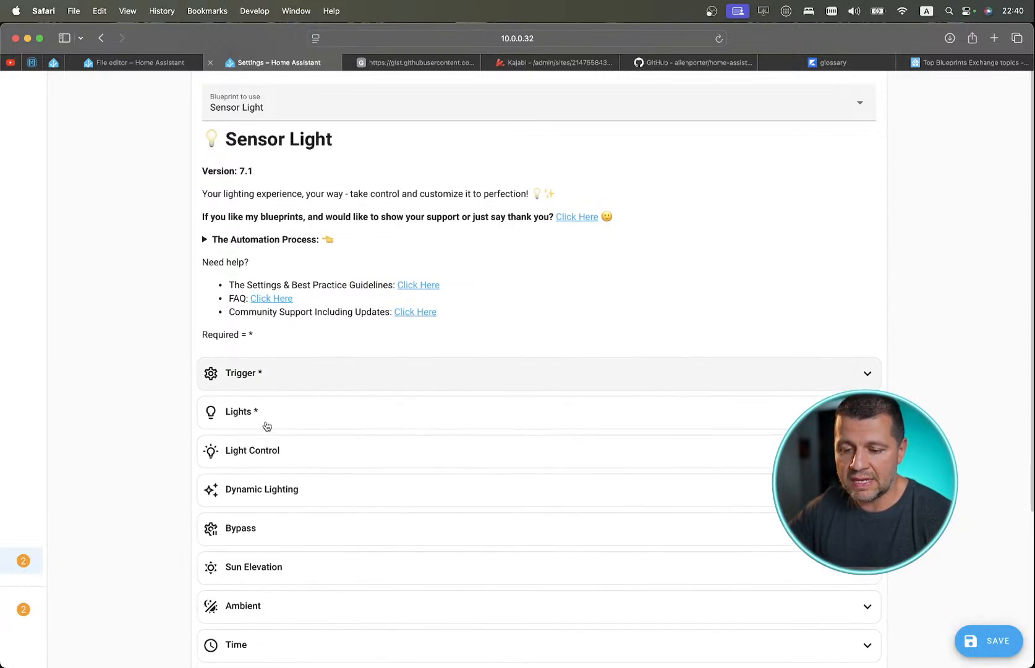
click(266, 426)
click(277, 383)
click(273, 382)
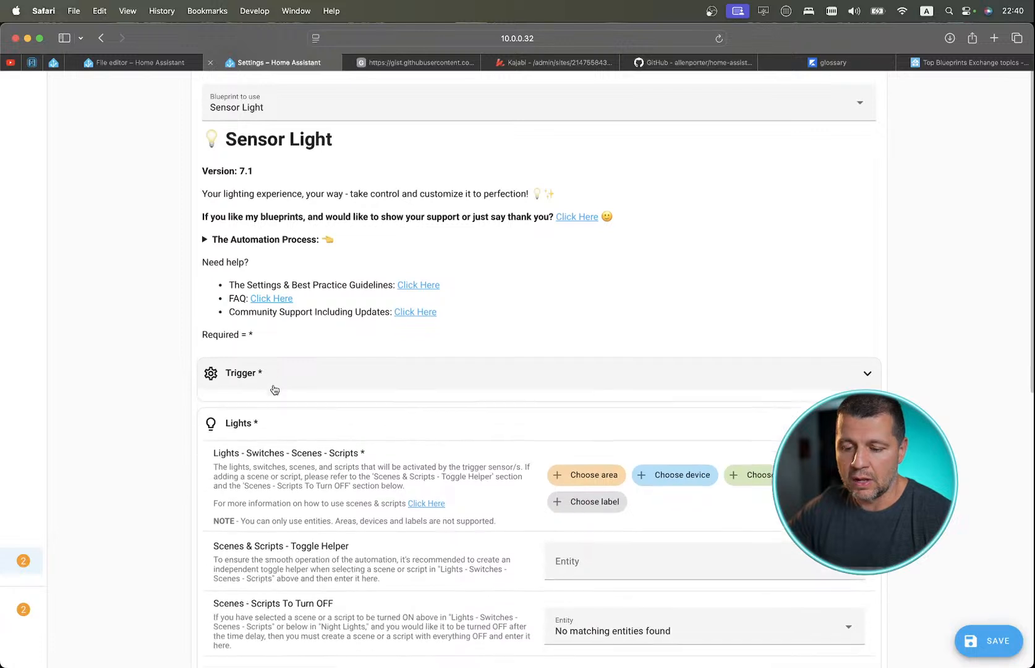
click(277, 419)
scroll(297, 396, down, 3)
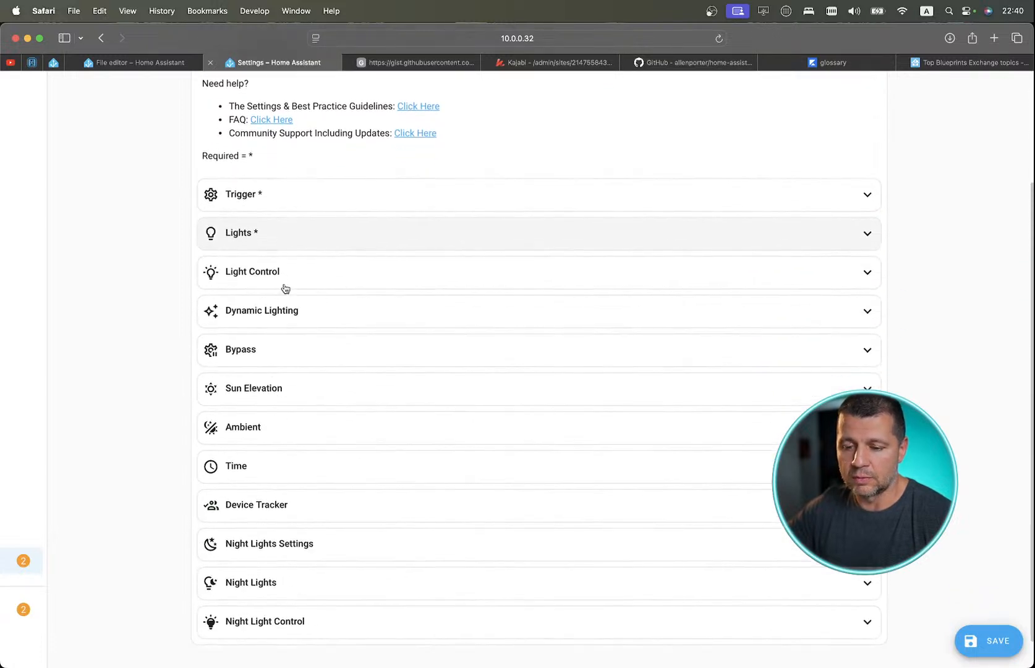
Highlight the asterisk marking required sections and compare the required and optional sections of the Sensor Light form.
drag(248, 152, 254, 153)
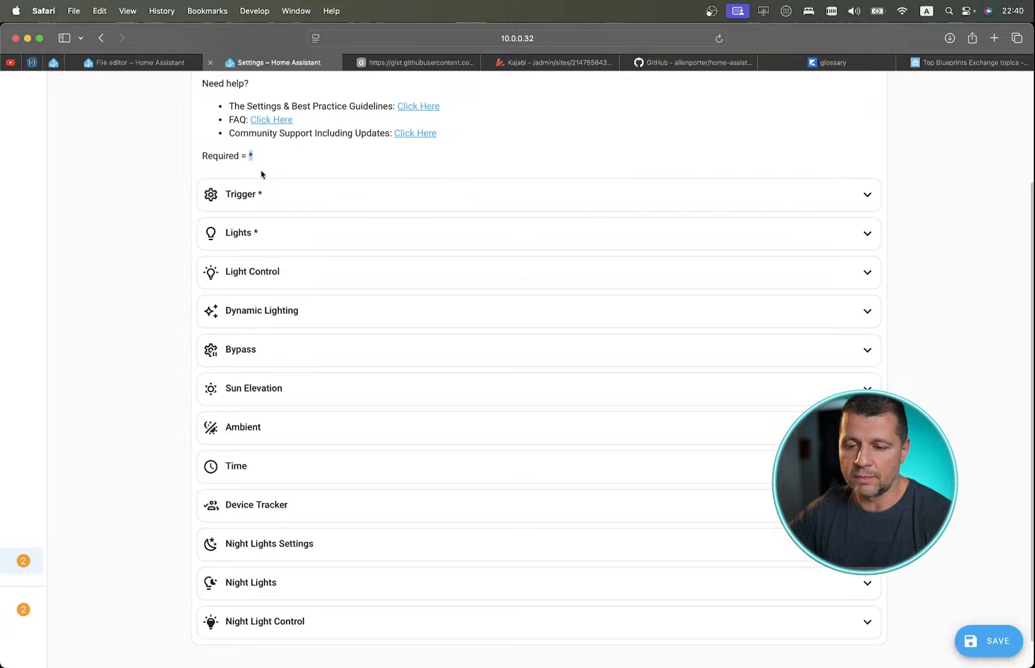
key(super+equal)
key(super+equal)
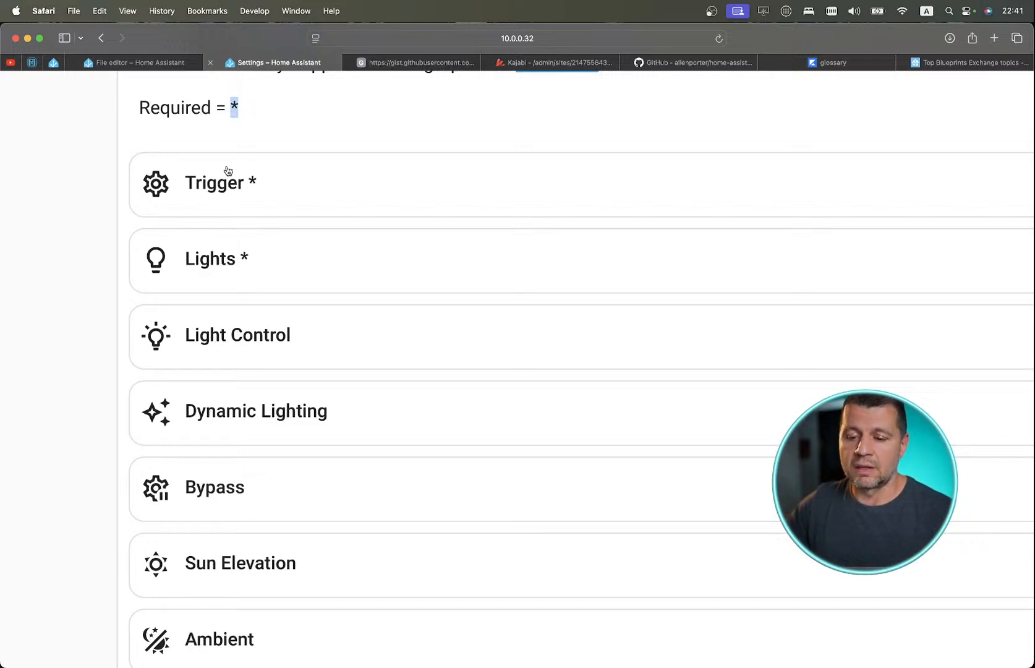
scroll(286, 274, down, 5)
scroll(284, 391, down, 1)
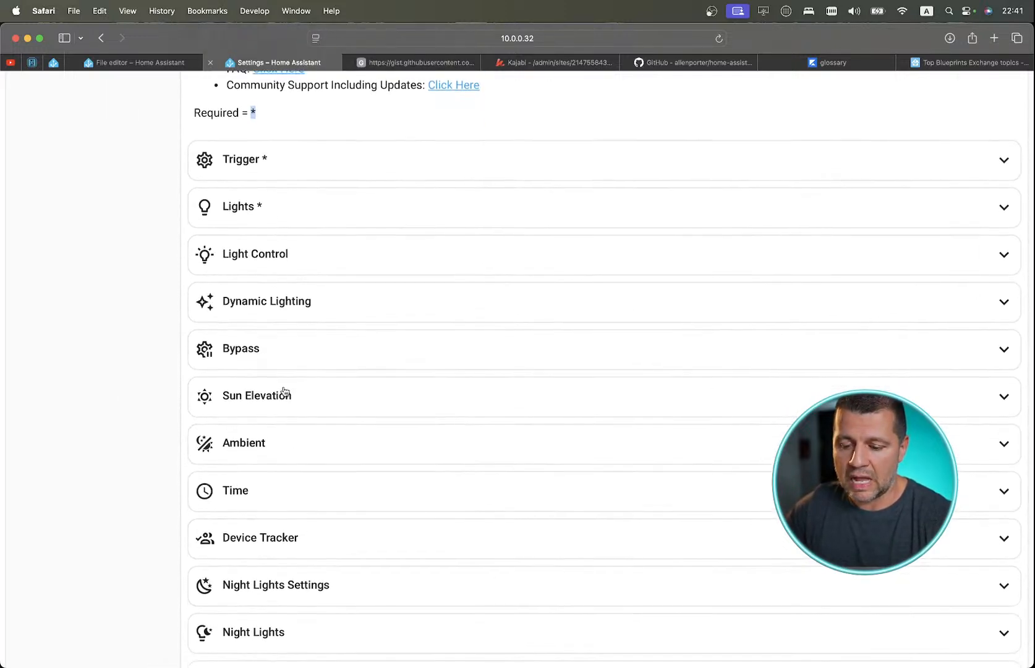
scroll(285, 391, down, 3)
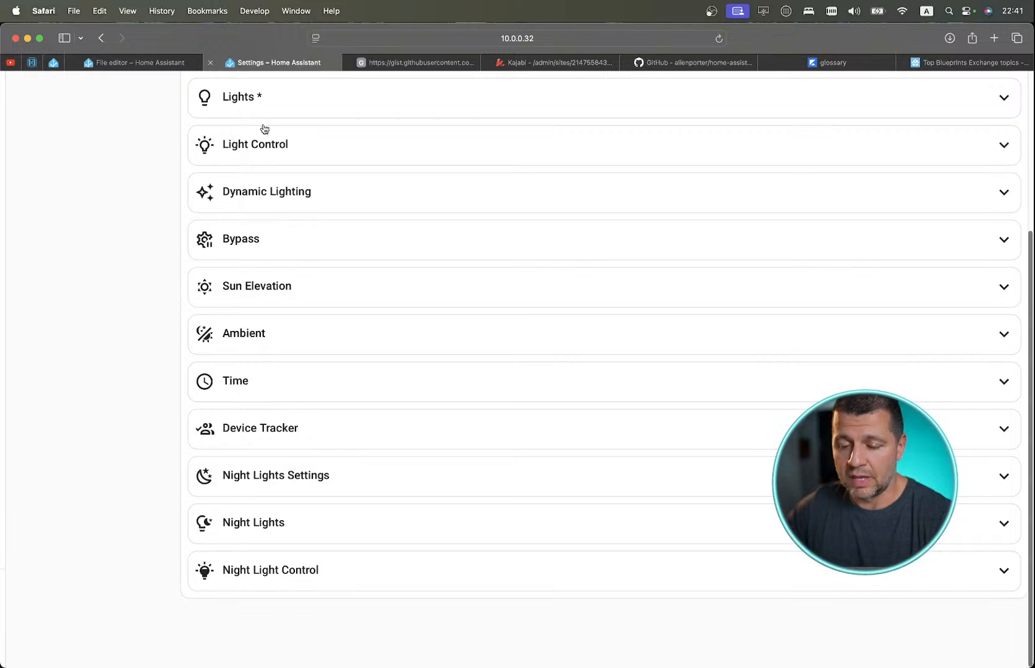
scroll(255, 187, up, 3)
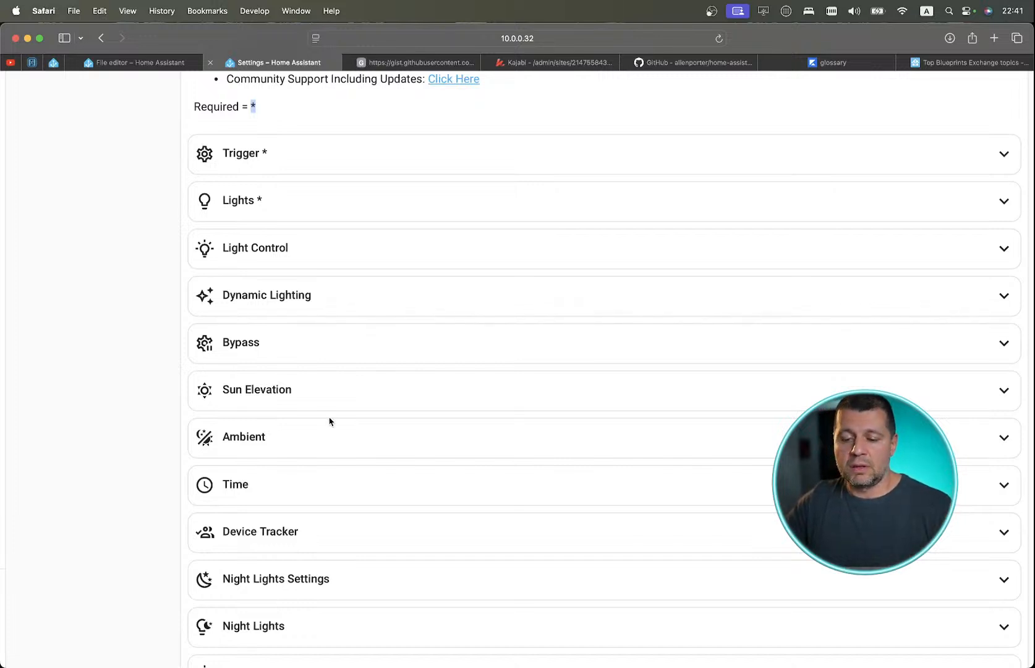
scroll(311, 248, up, 5)
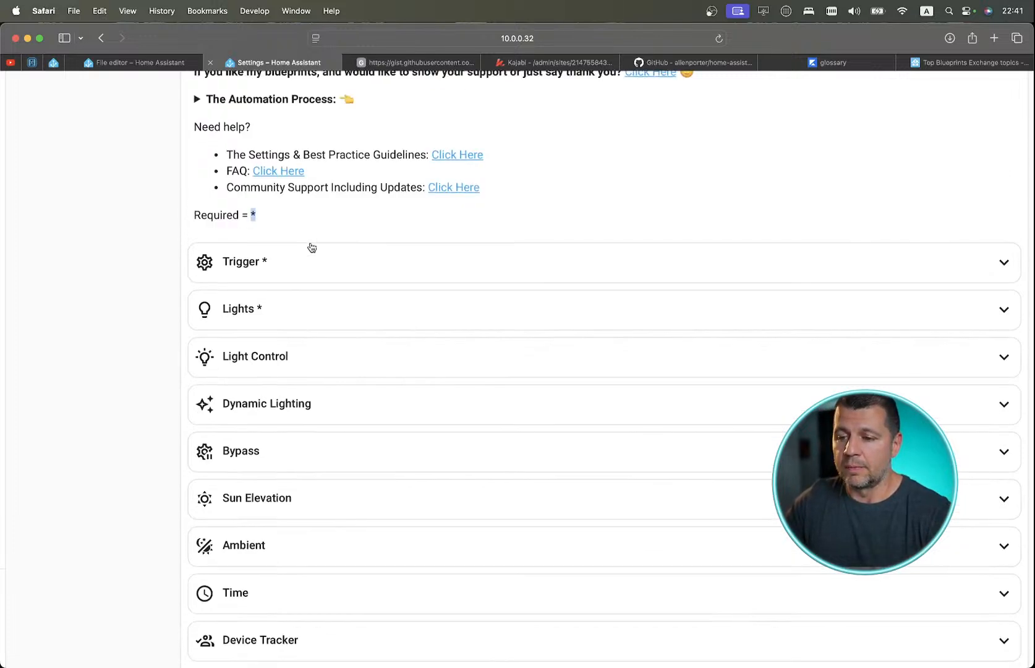
scroll(312, 247, down, 3)
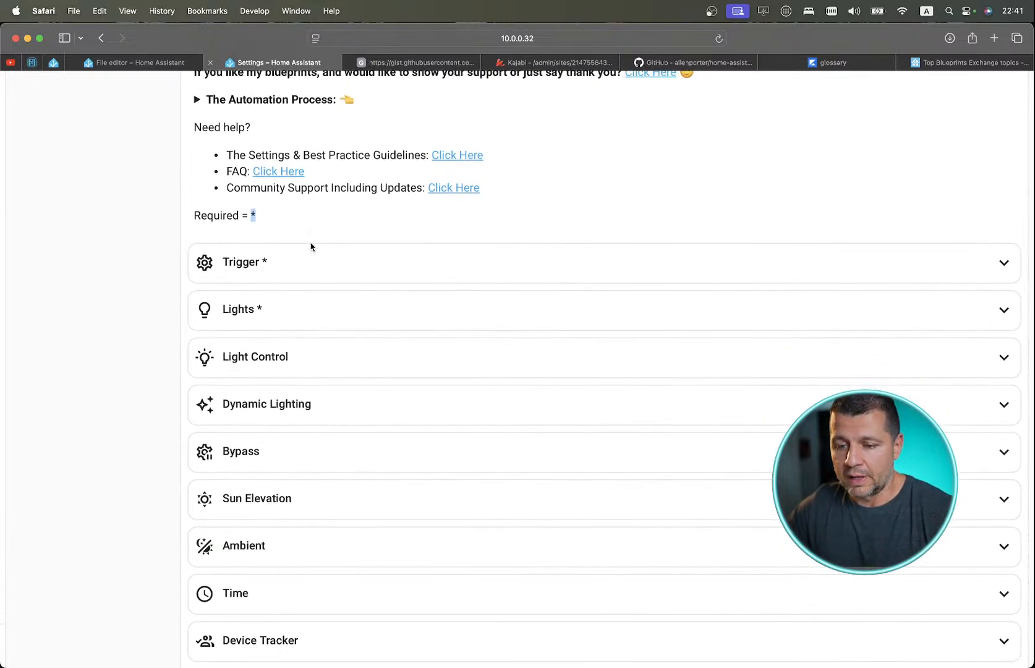
Expand the required Trigger section and choose the Front Motion binary sensor as the trigger sensor.
click(336, 256)
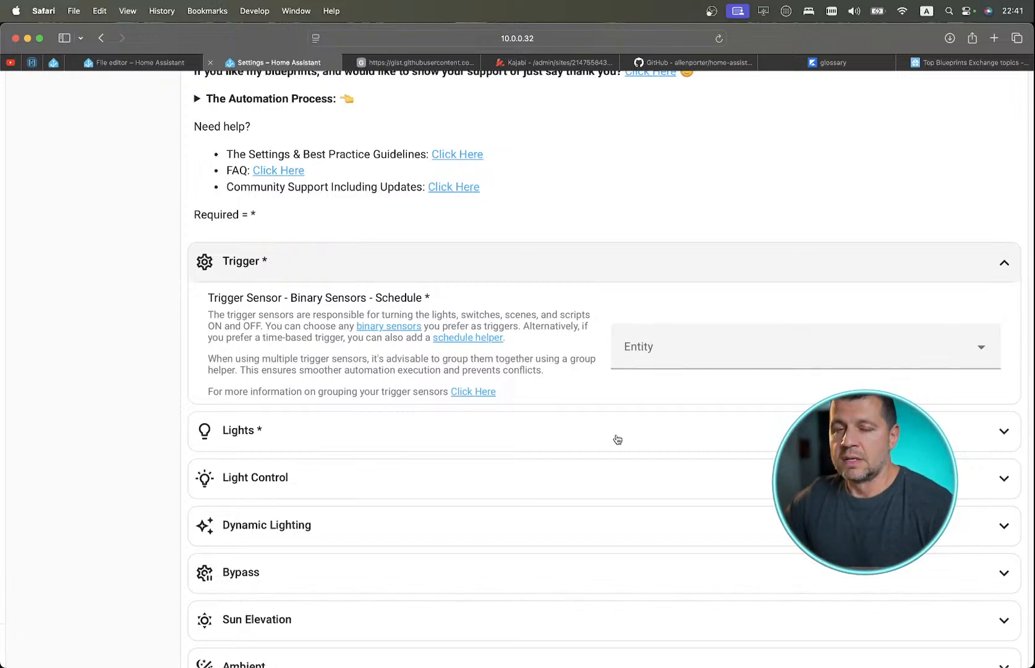
click(684, 352)
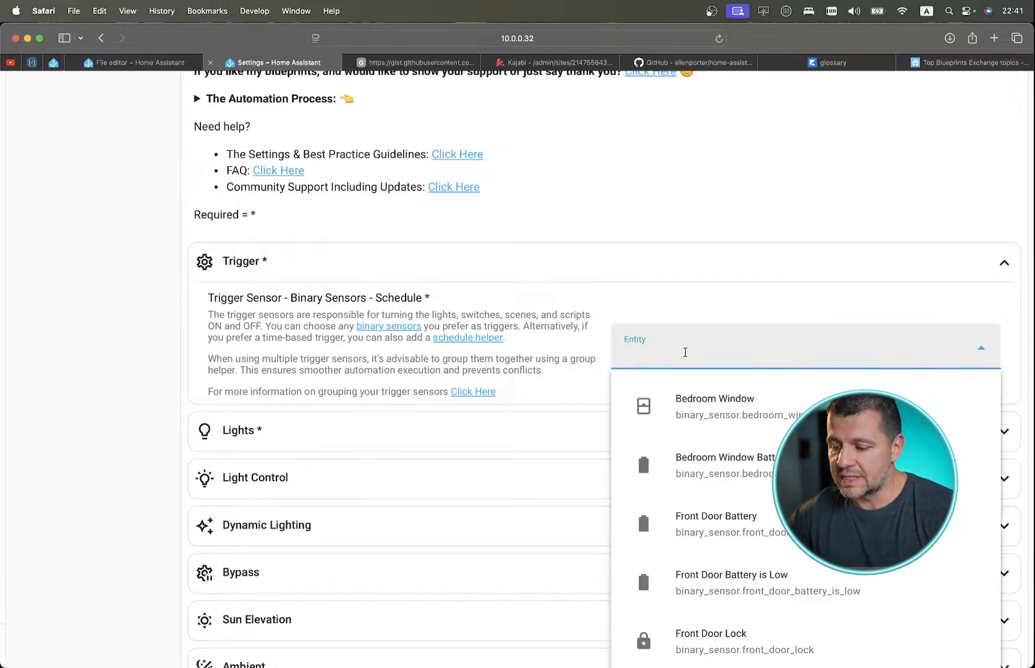
scroll(711, 471, down, 2)
scroll(708, 535, up, 2)
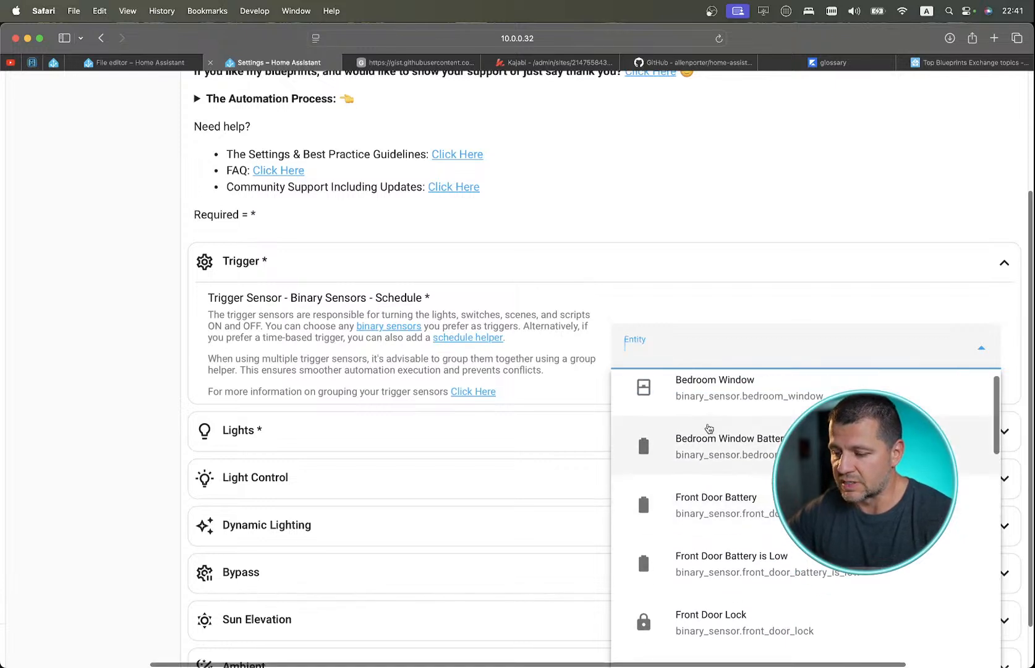
text(moti)
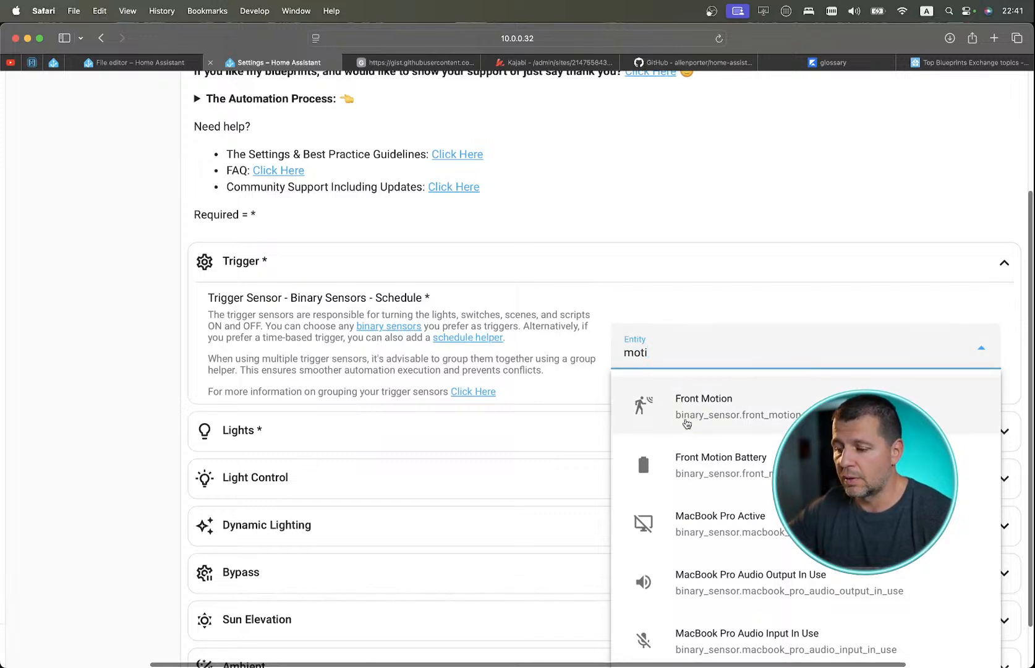
click(708, 408)
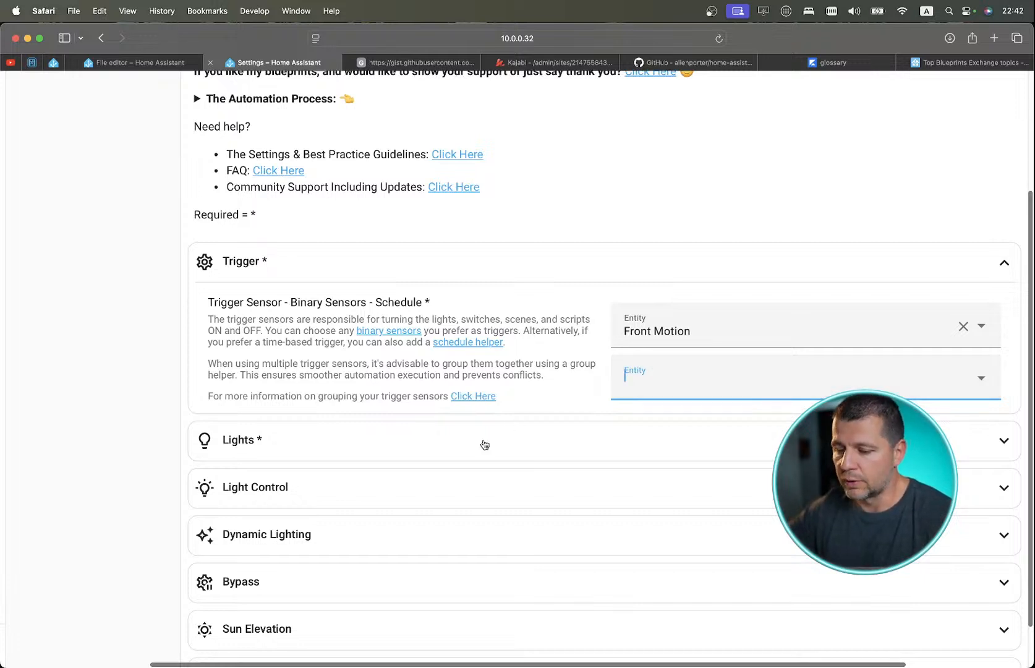
Expand the required Lights section and add the Bedroom Light entity to the lights activated by the trigger.
scroll(402, 426, down, 3)
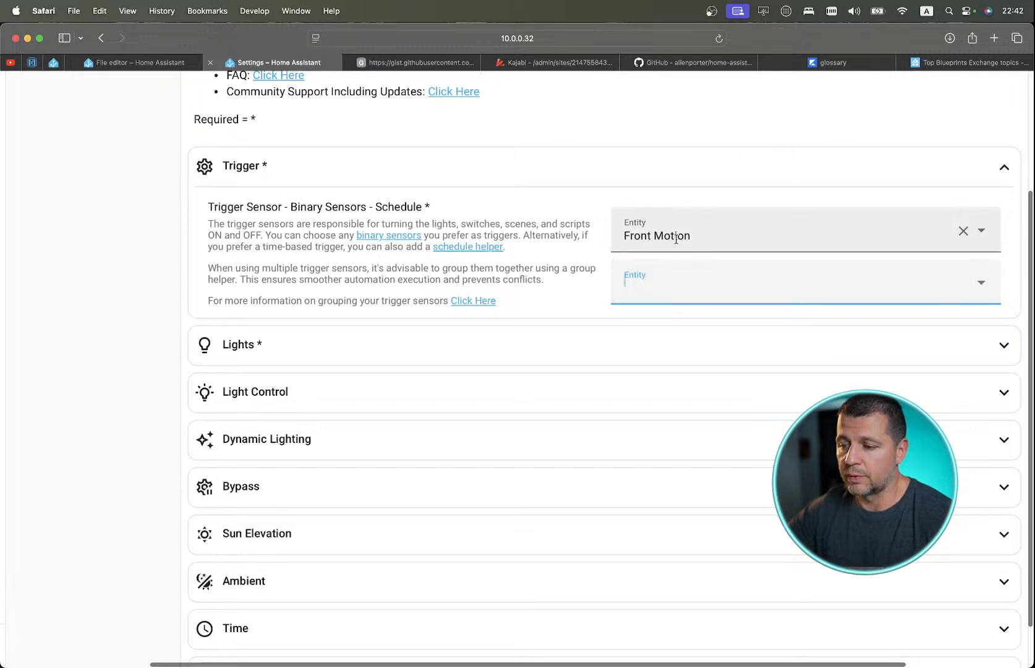
click(432, 351)
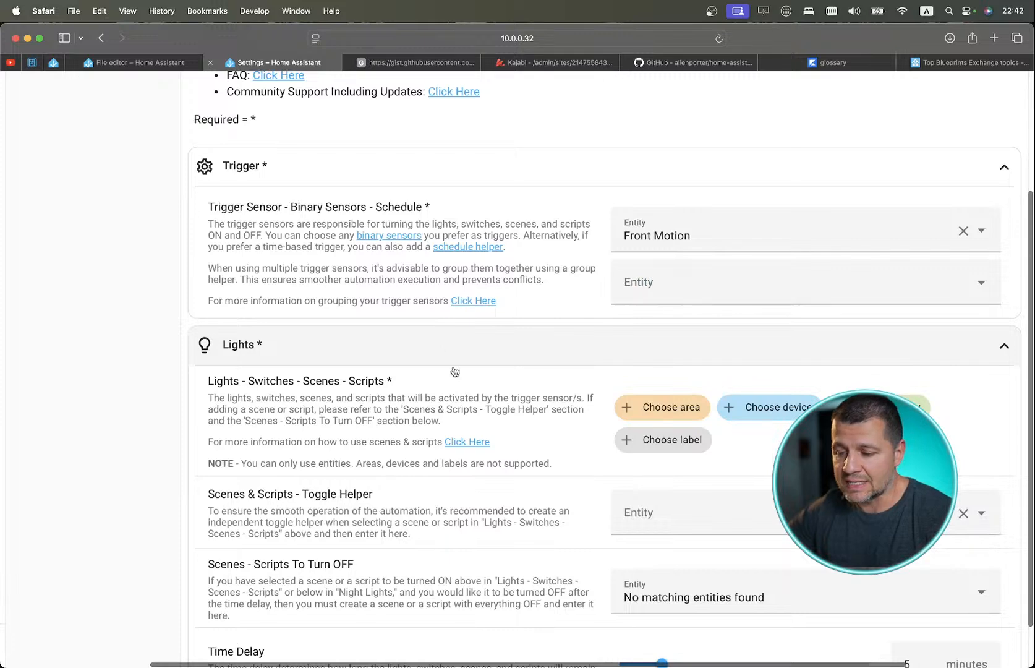
scroll(465, 424, down, 1)
scroll(464, 423, down, 2)
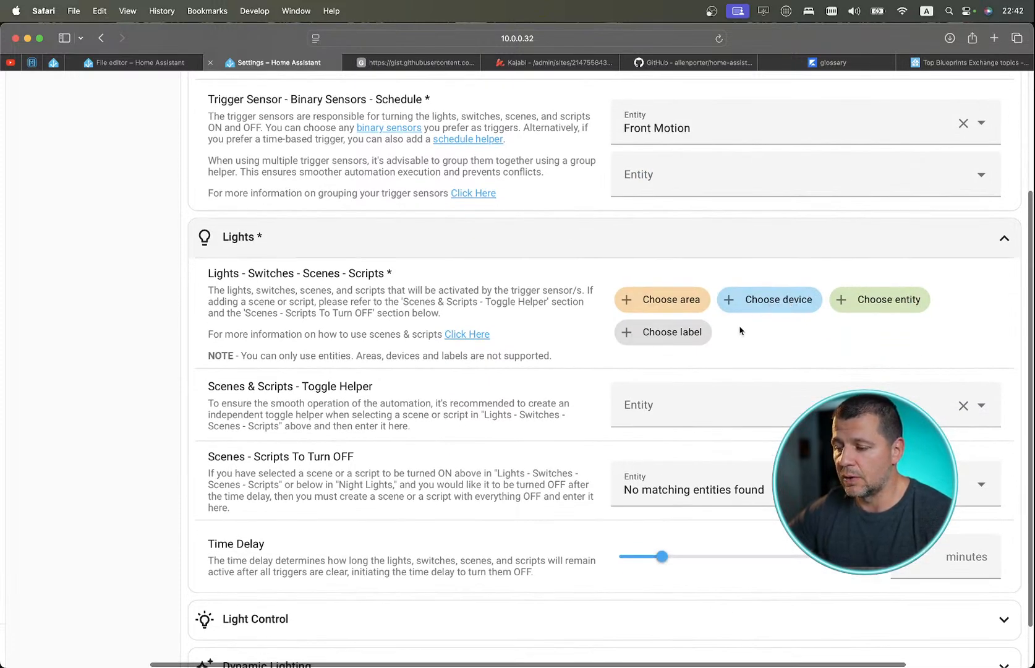
scroll(816, 371, down, 1)
scroll(816, 371, down, 1)
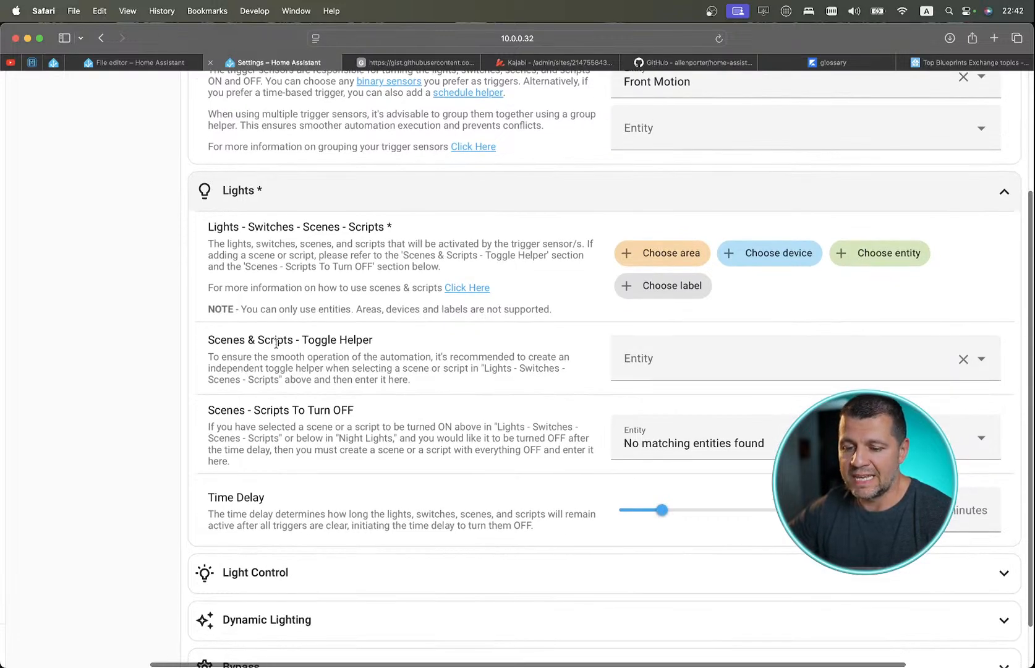
scroll(277, 424, down, 3)
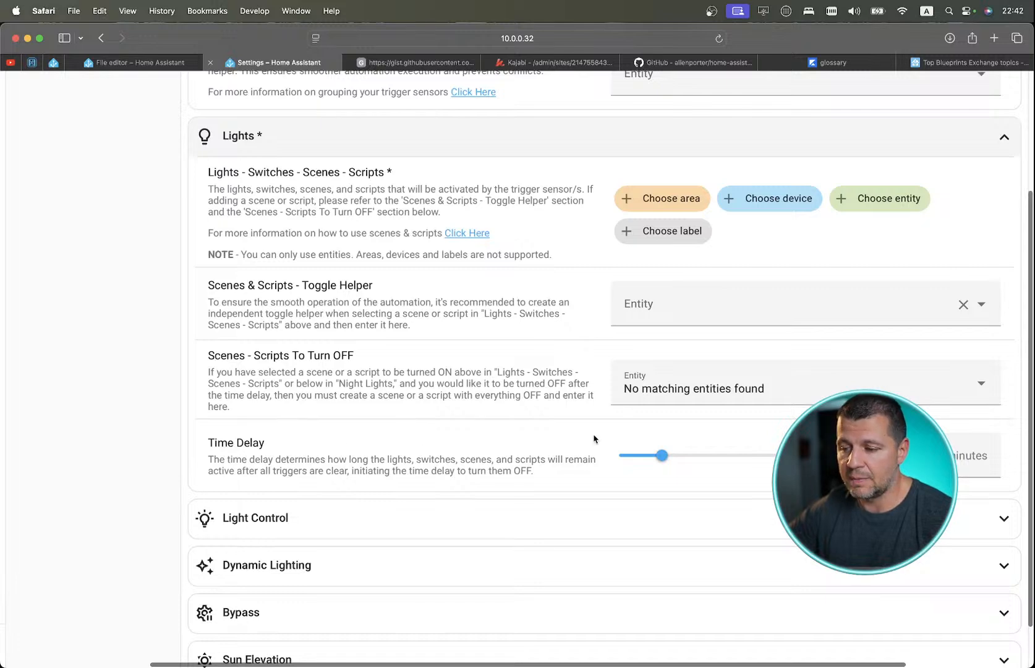
scroll(594, 439, up, 1)
scroll(593, 439, down, 1)
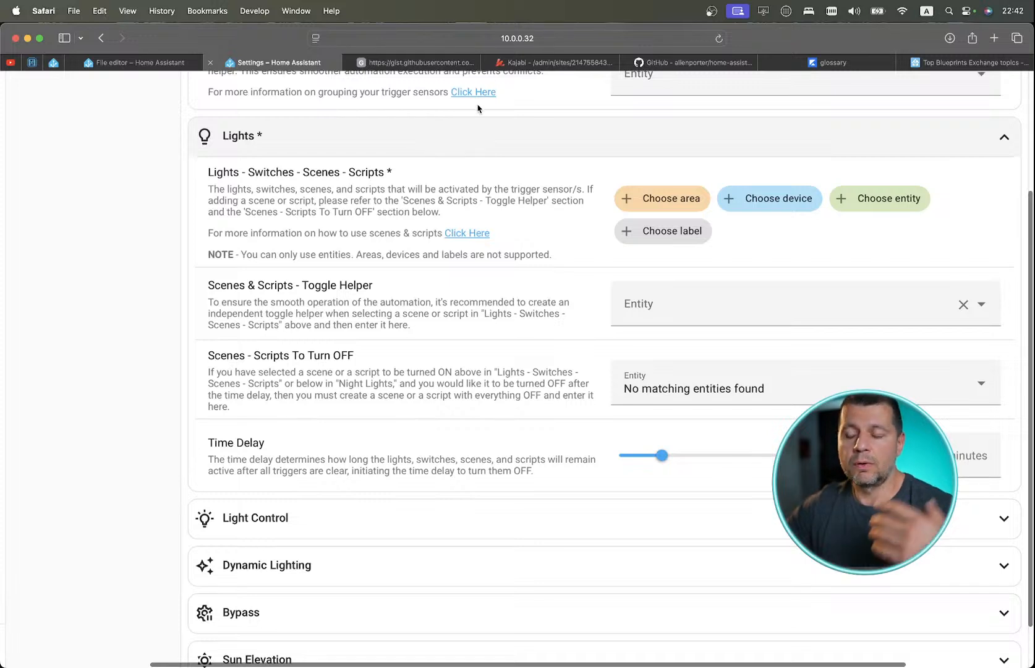
click(882, 199)
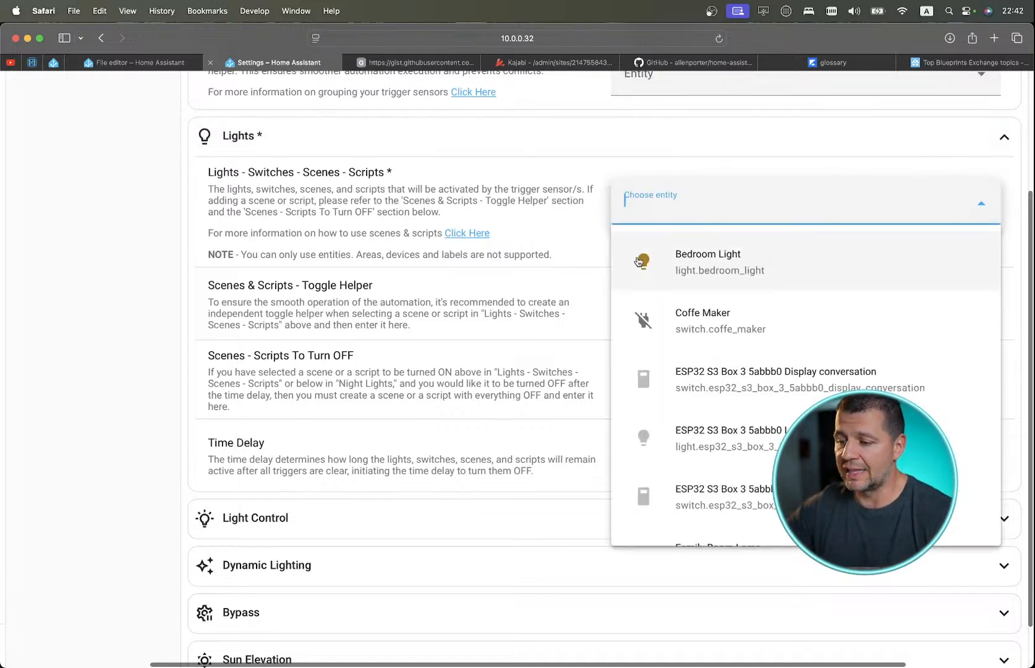
click(744, 260)
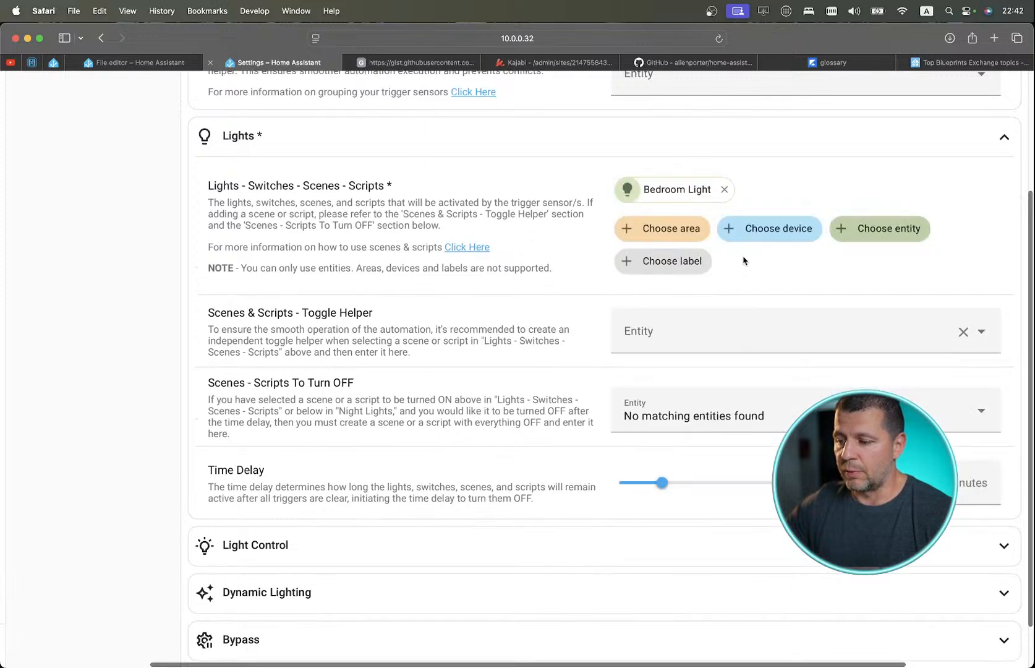
Add the Family Room Lamp and Light entities alongside Bedroom Light in the Lights section.
click(881, 229)
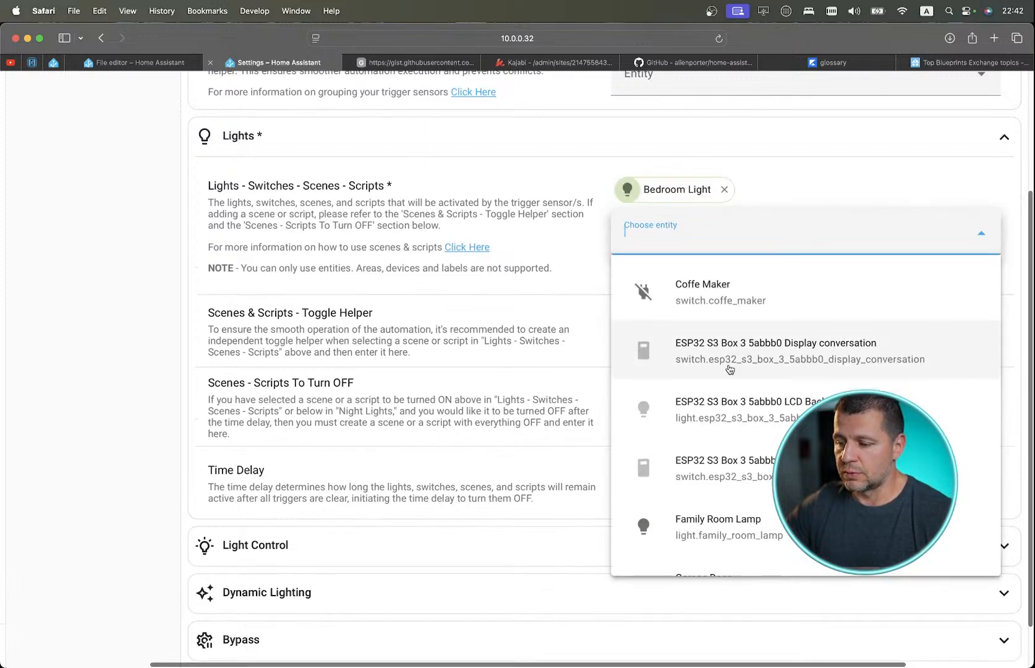
scroll(742, 371, down, 3)
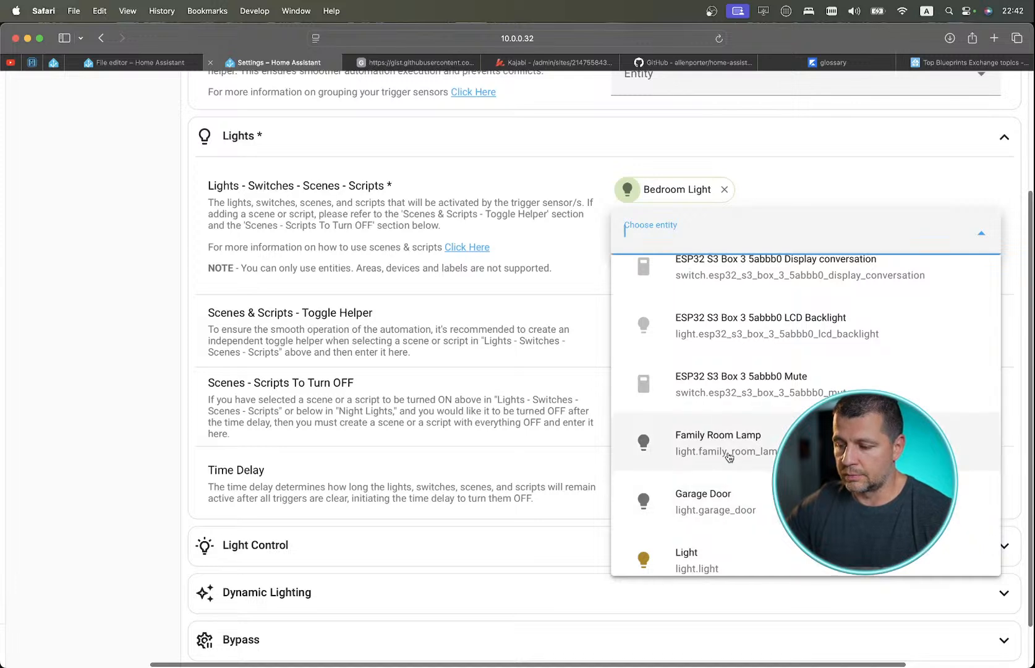
scroll(731, 445, down, 1)
click(737, 429)
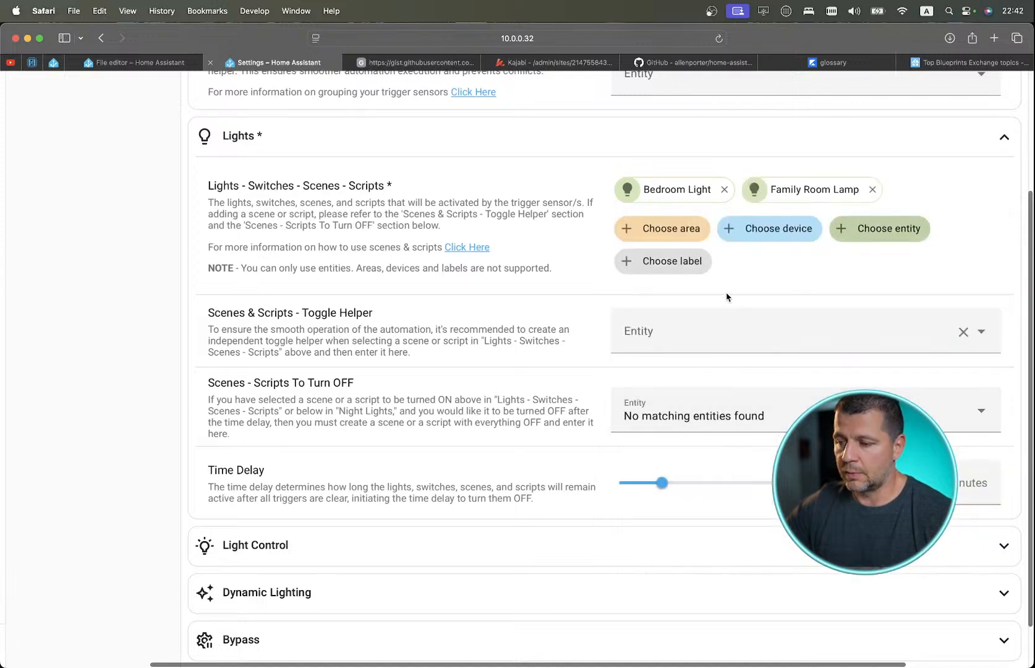
click(867, 232)
scroll(779, 414, down, 1)
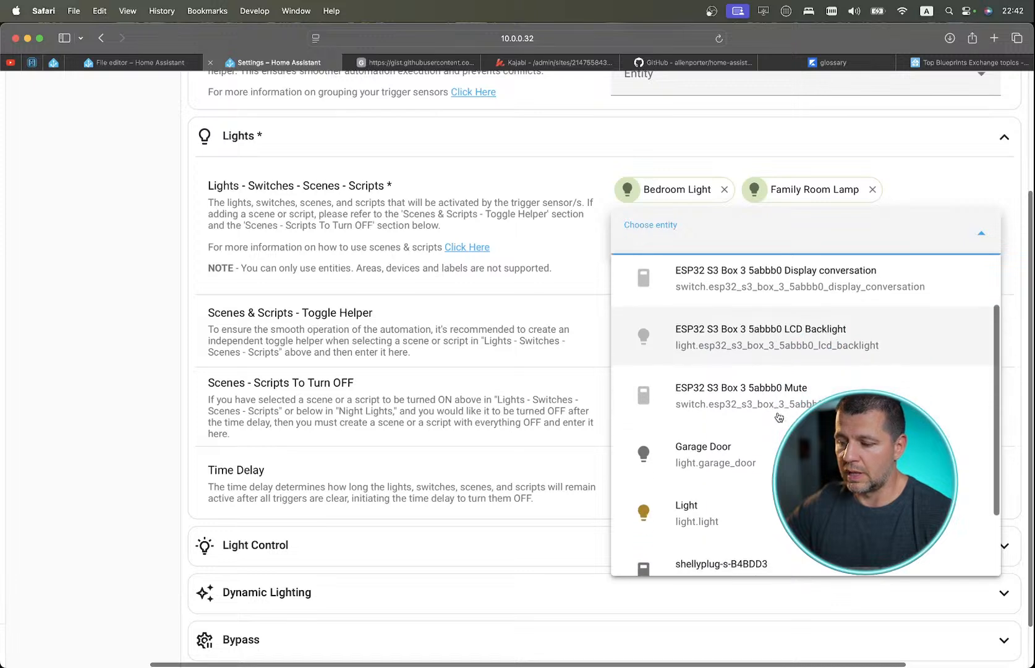
scroll(779, 417, down, 2)
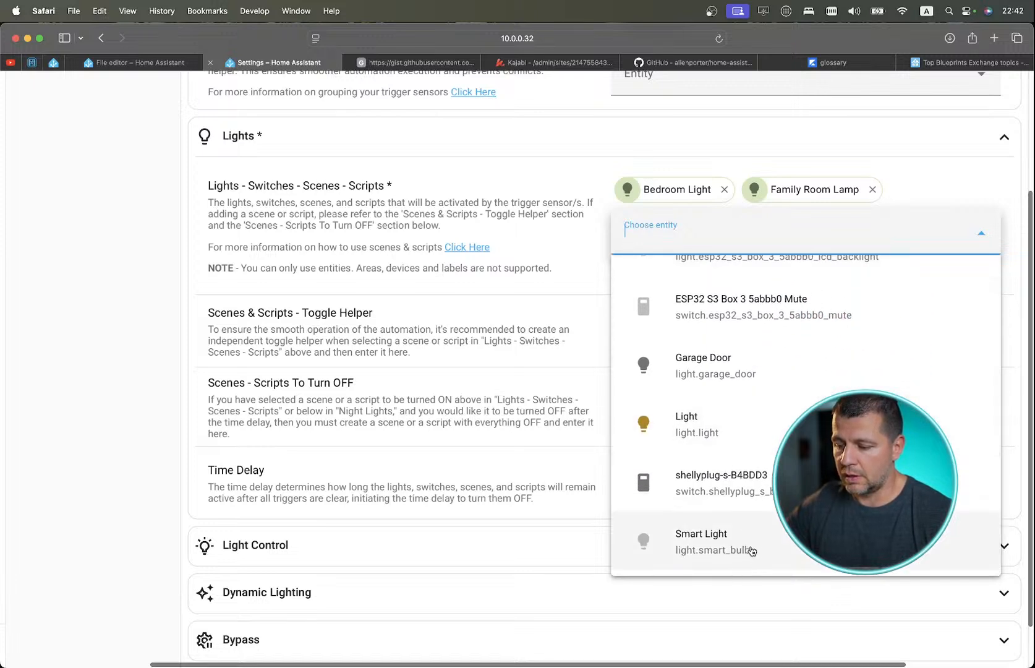
click(745, 430)
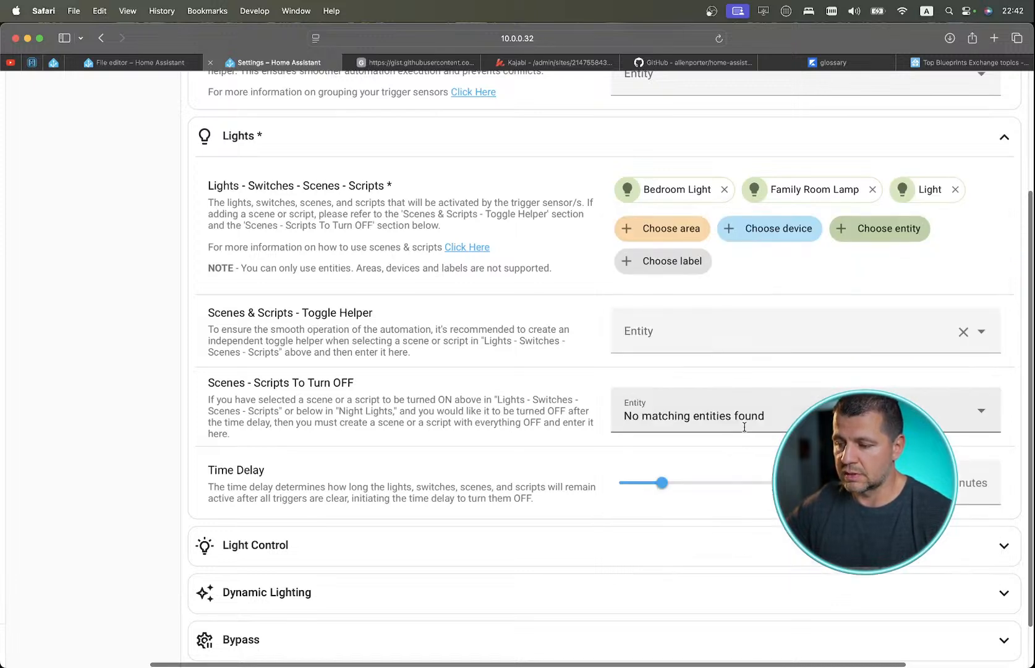
Review the completed Trigger and Lights settings and the list of optional sections in the blueprint form.
scroll(451, 454, up, 5)
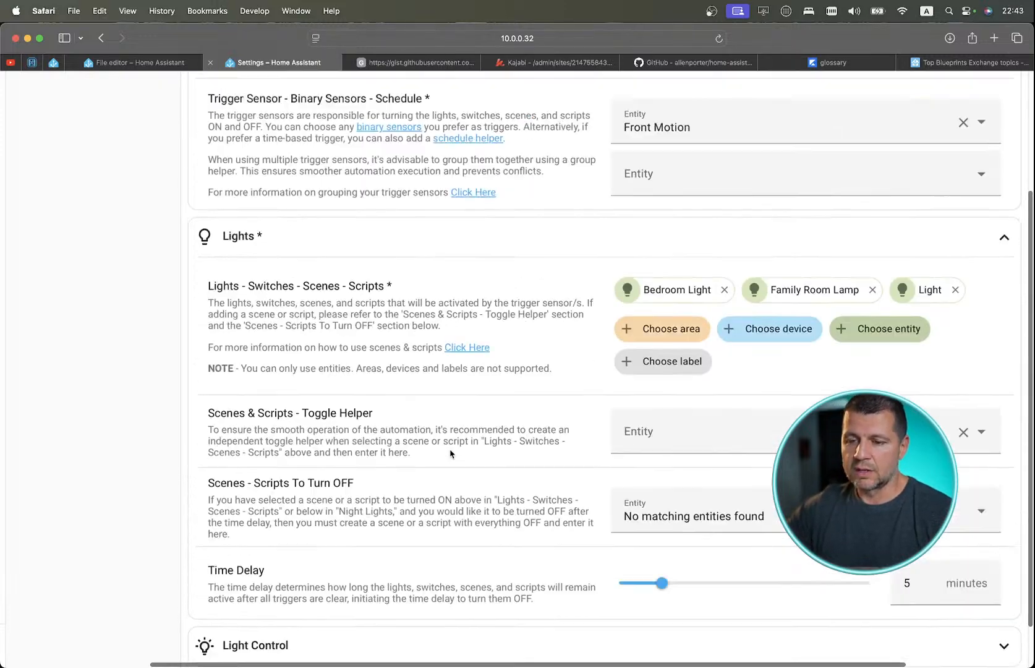
scroll(450, 454, down, 4)
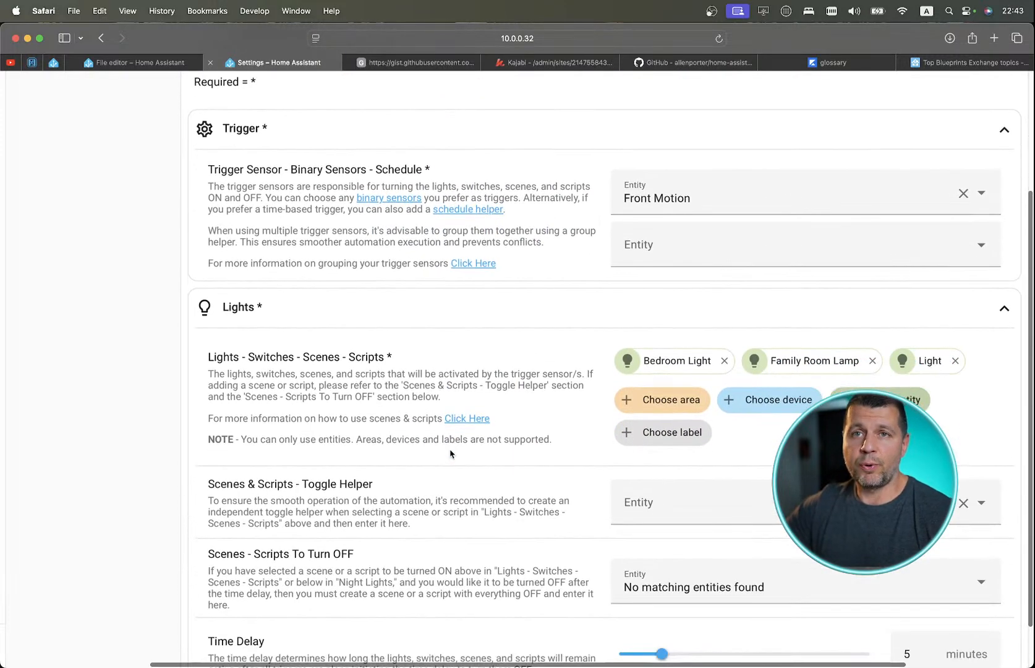
scroll(450, 454, down, 9)
scroll(702, 601, up, 3)
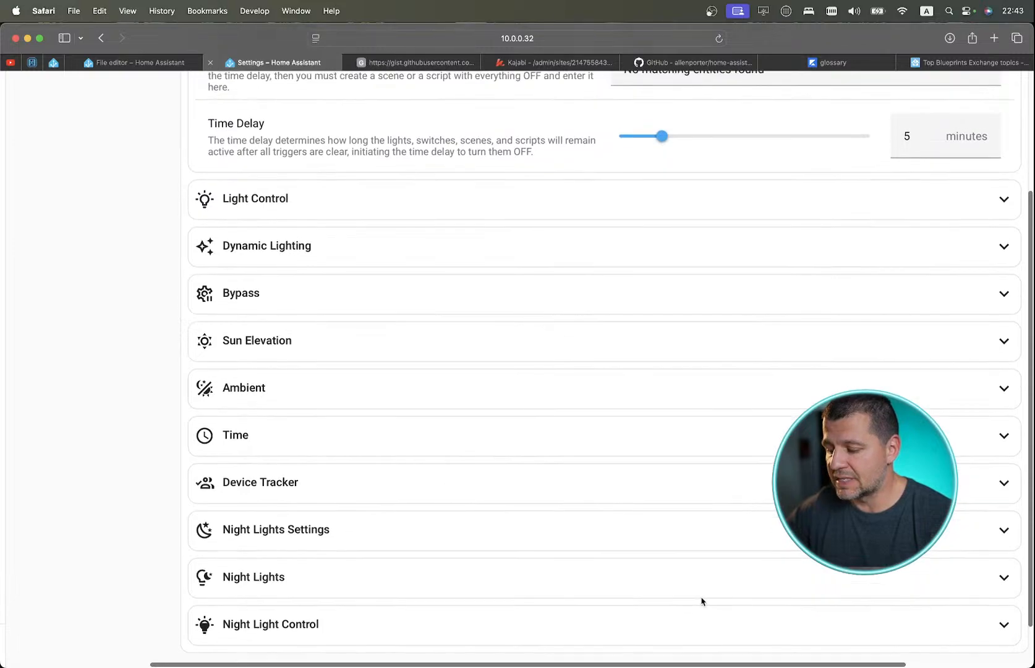
scroll(702, 601, down, 1)
scroll(681, 496, up, 1)
scroll(681, 496, down, 4)
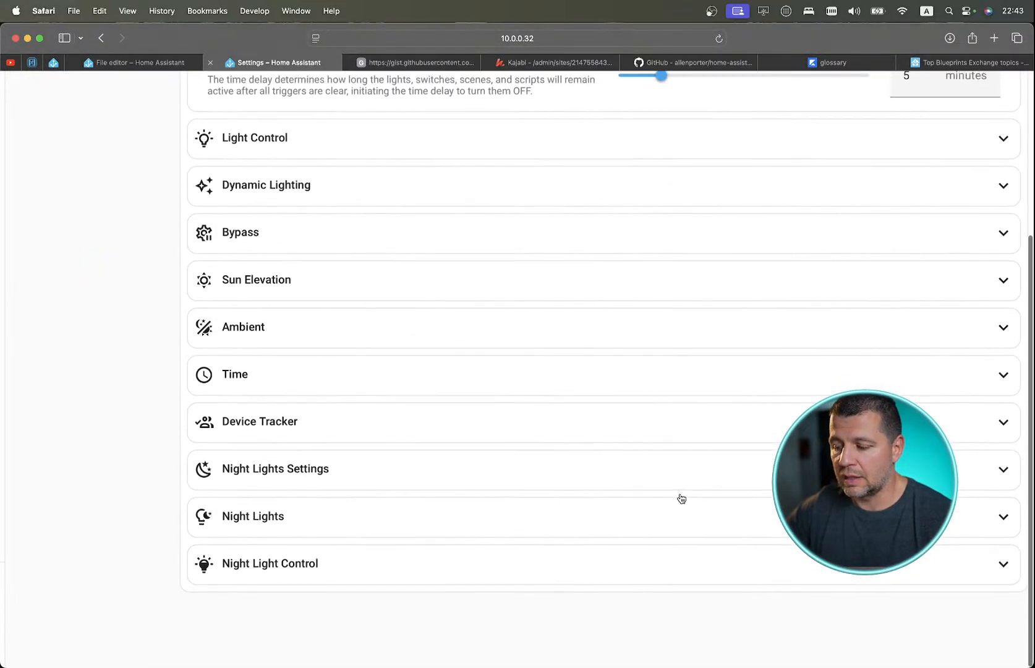
scroll(681, 499, up, 15)
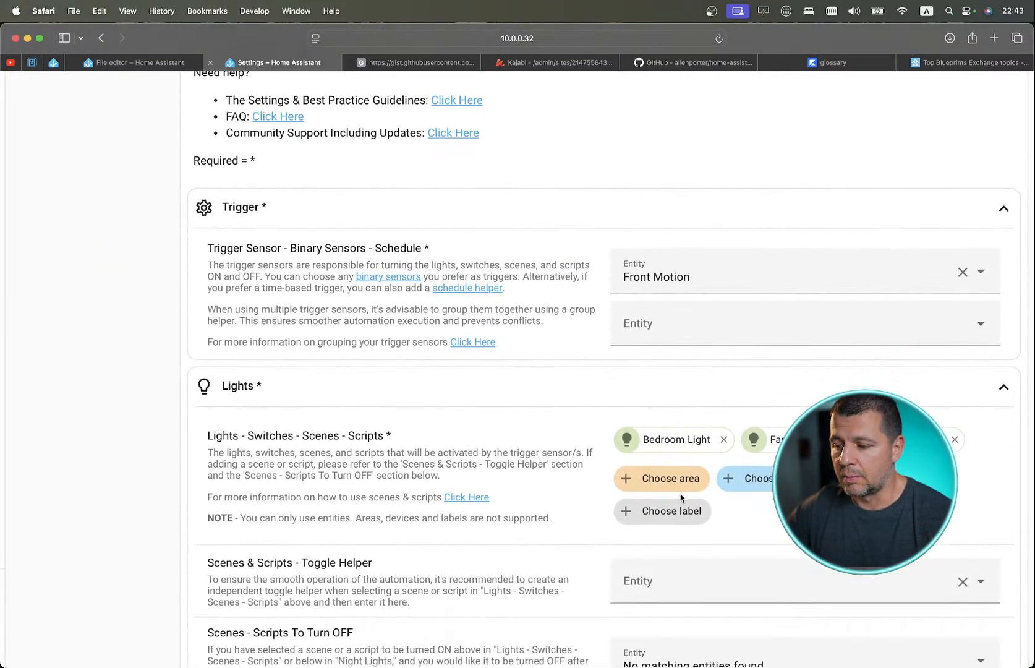
Collapse the completed Lights and Trigger sections of the blueprint form.
scroll(575, 222, down, 1)
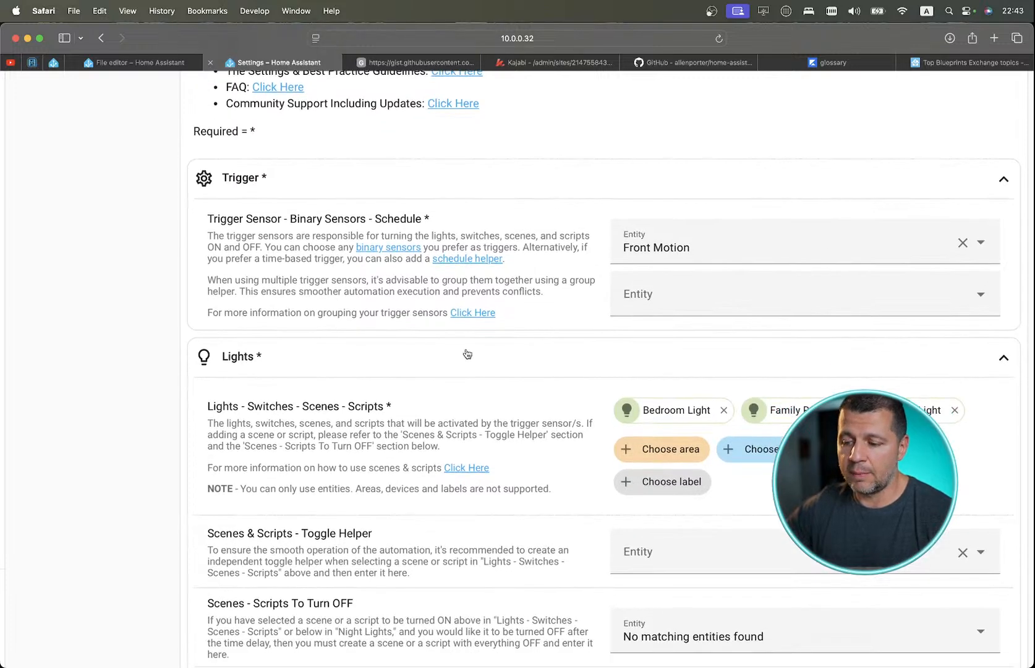
click(1003, 359)
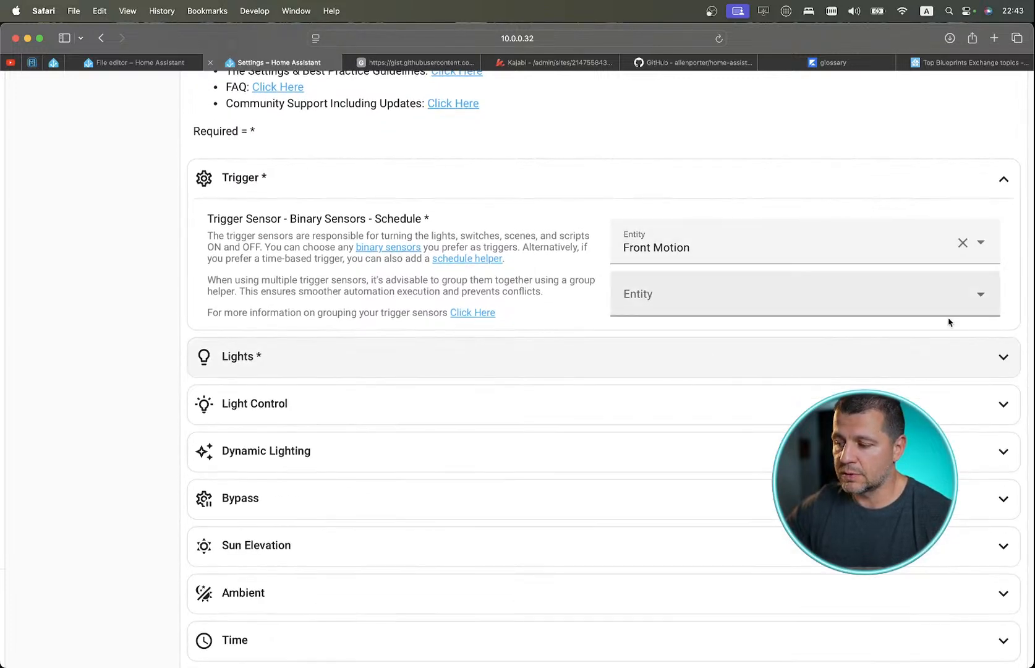
click(1009, 191)
scroll(1009, 191, up, 5)
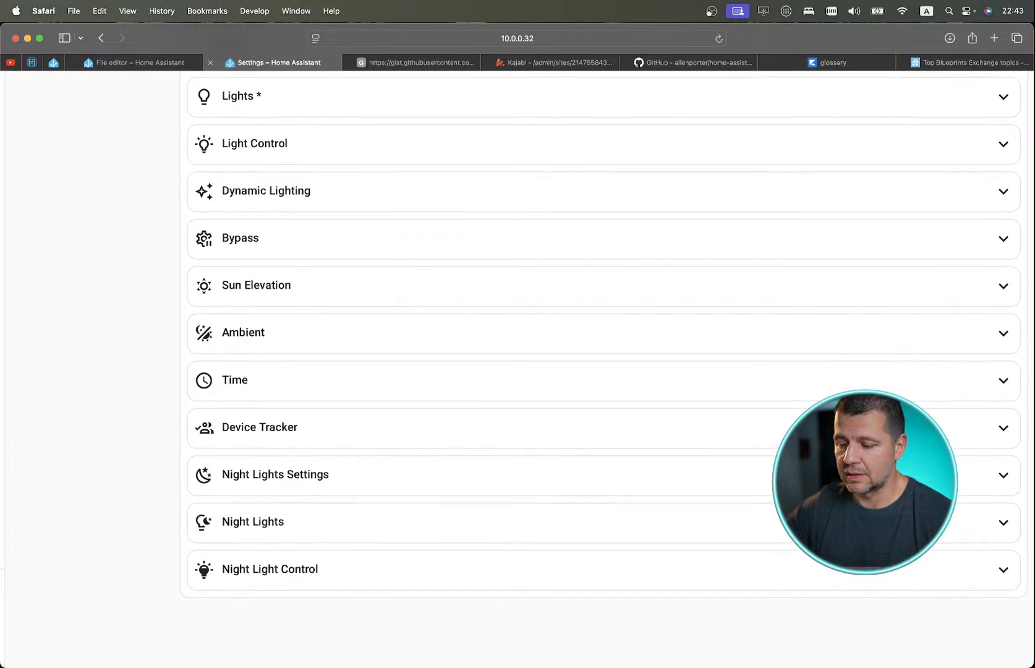
scroll(604, 371, up, 1)
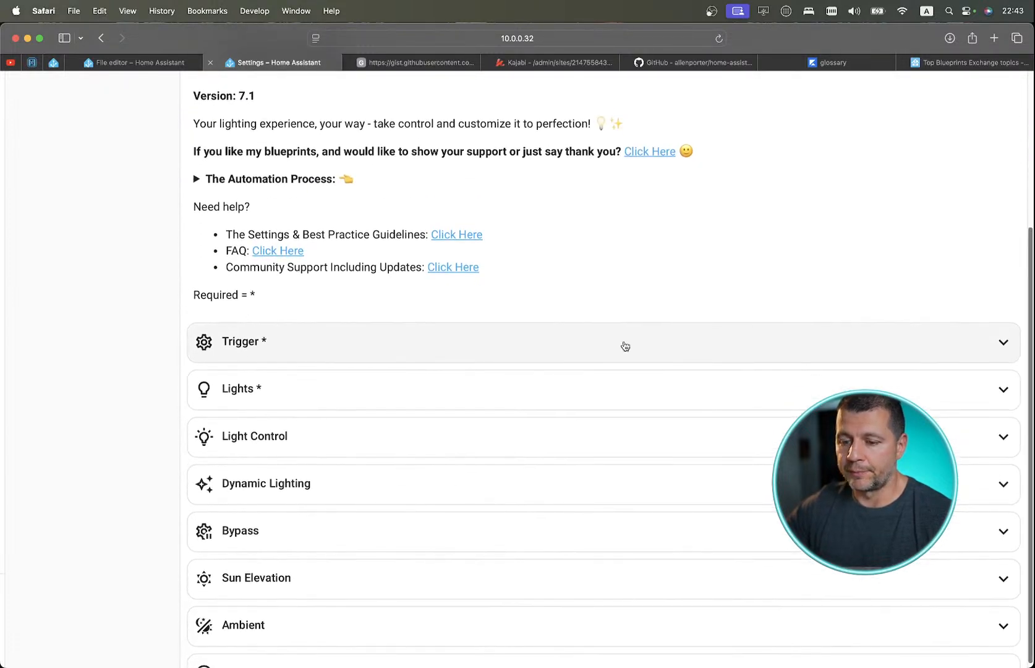
Expand the optional Light Control section and look through its brightness, transition and colour options.
scroll(313, 442, down, 3)
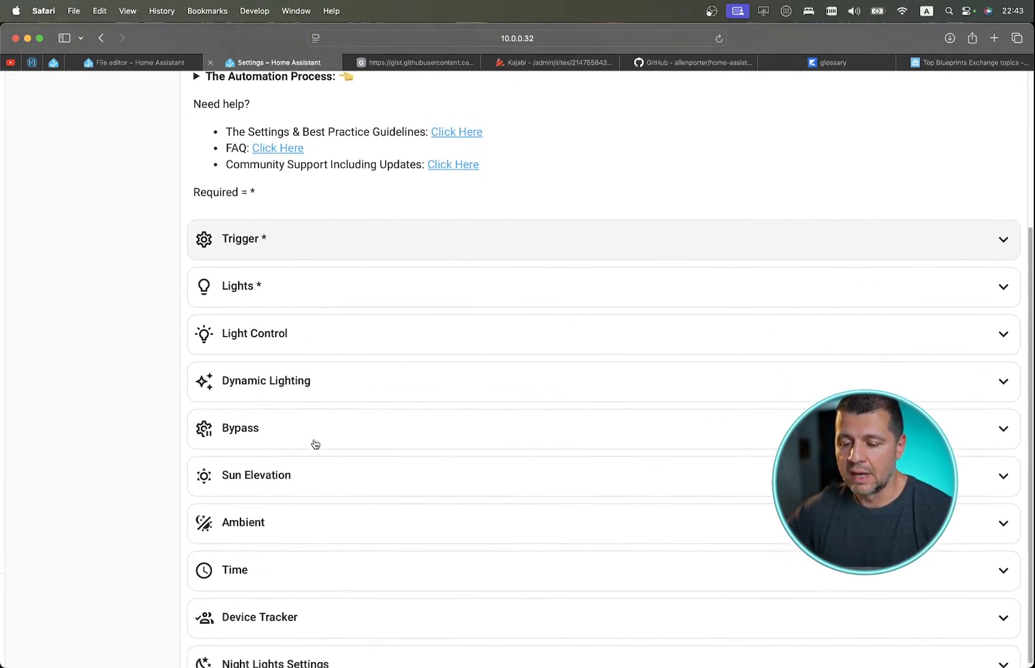
scroll(314, 432, down, 1)
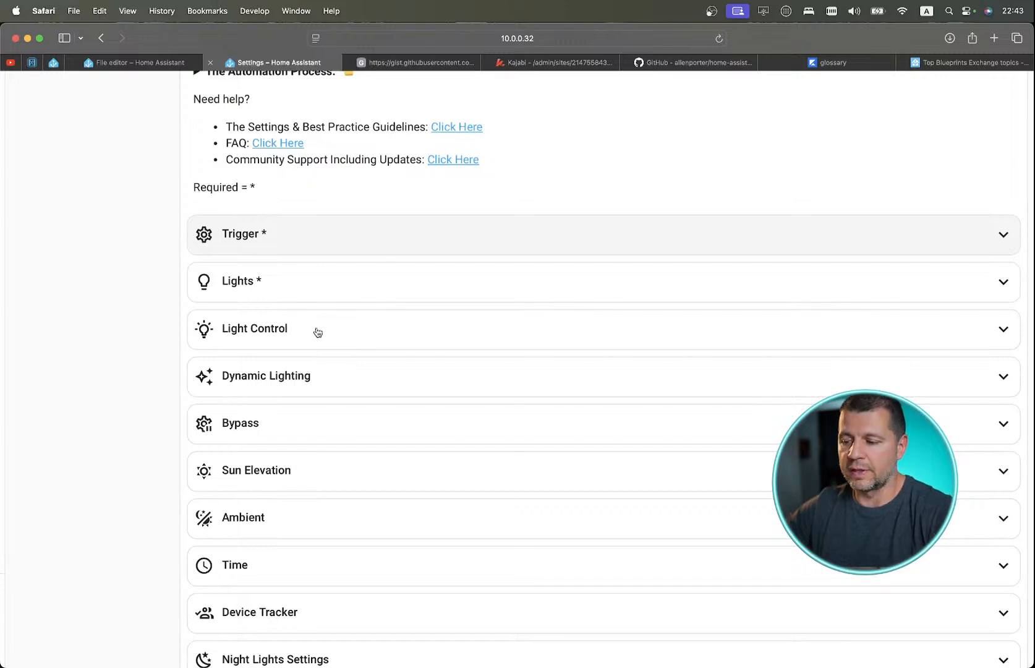
click(318, 332)
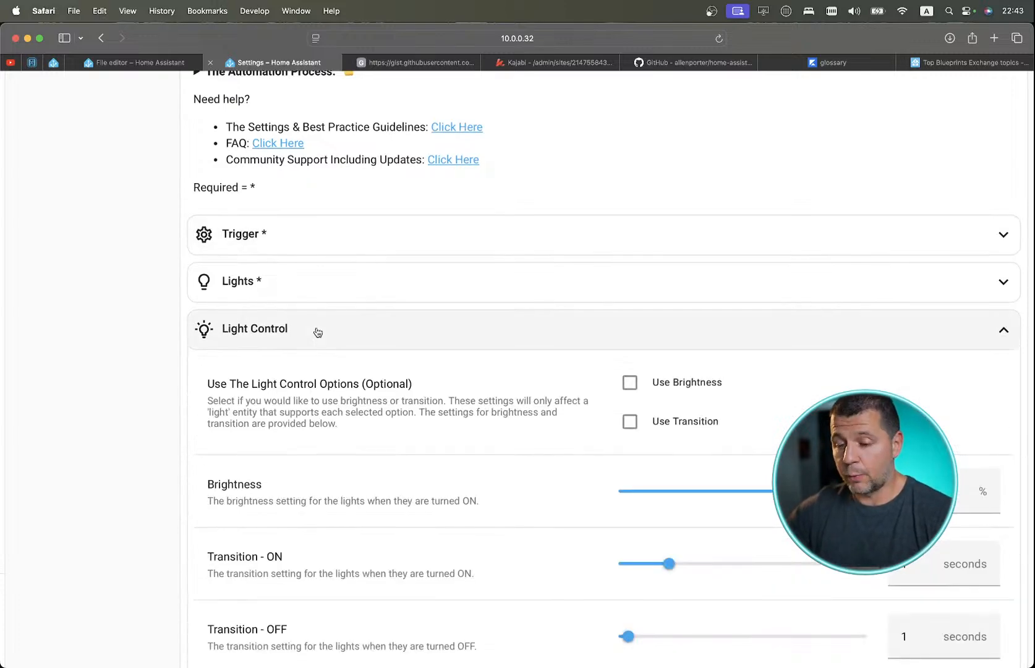
scroll(316, 334, down, 5)
scroll(316, 309, up, 4)
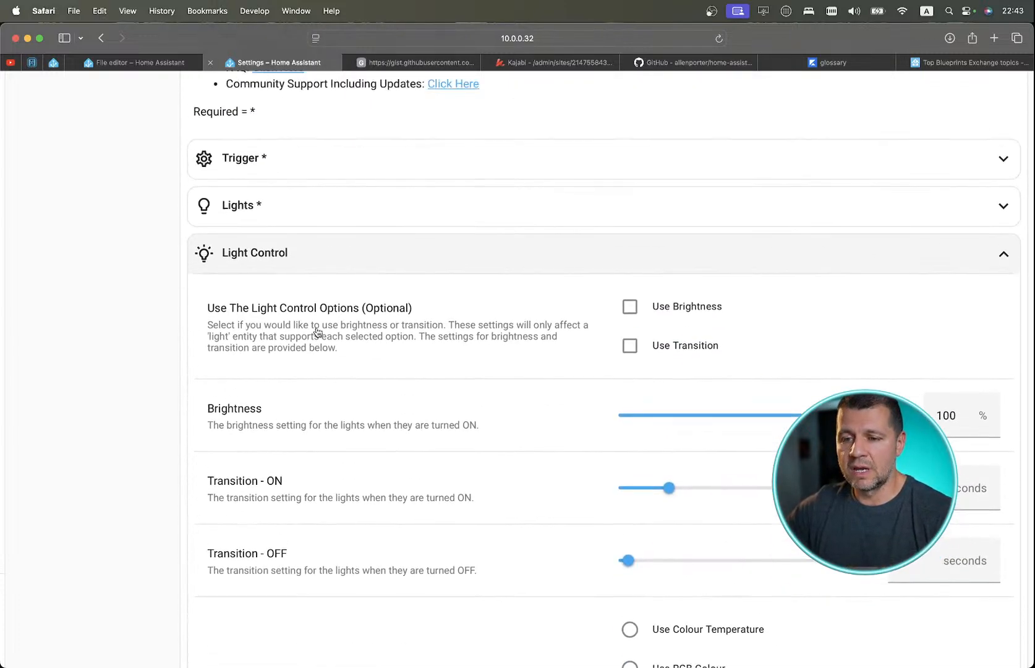
scroll(287, 297, down, 2)
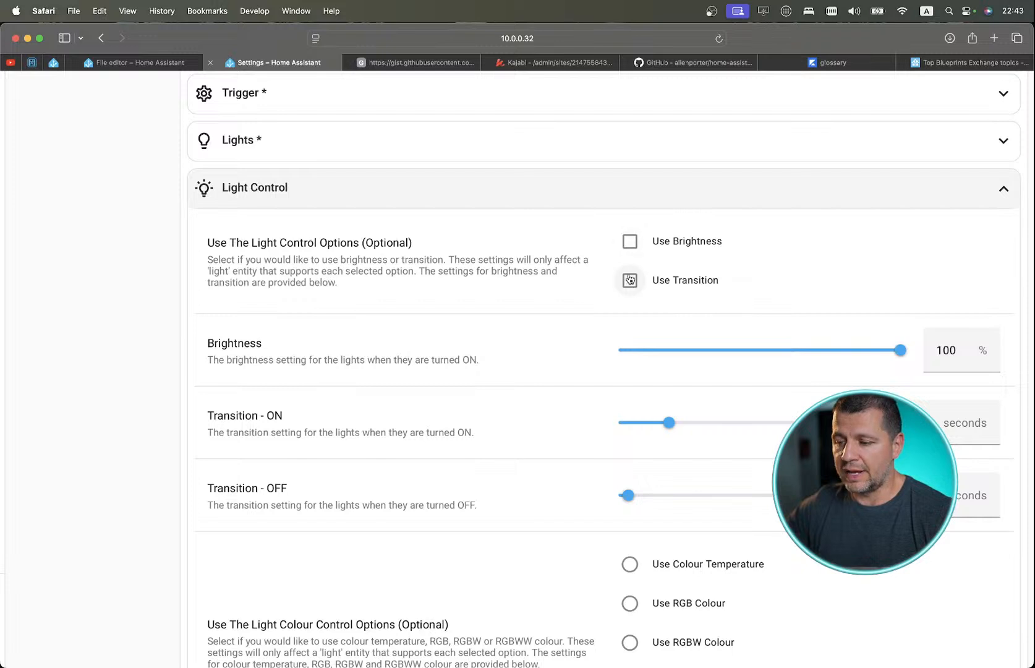
Try a lower Brightness value of about 53 % in Light Control and set it back to 100 %.
click(747, 350)
drag(753, 350, 767, 350)
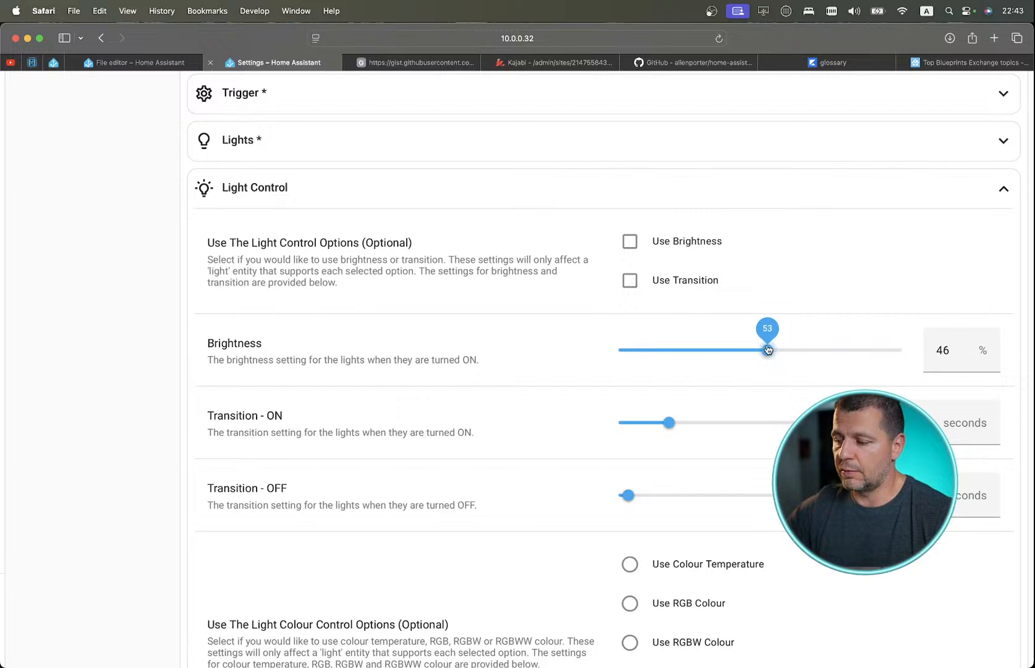
click(934, 351)
double_click(934, 350)
text(100)
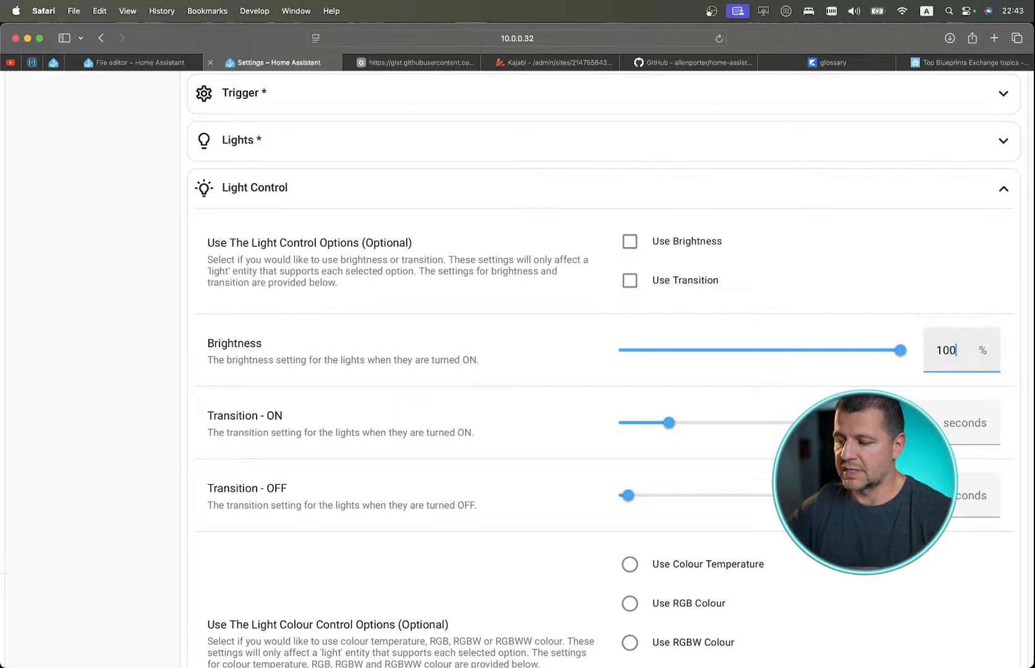
Look through the transition, colour control, colour temperature, RGB, RGBW and RGBWW settings in the Light Control section.
scroll(811, 402, down, 5)
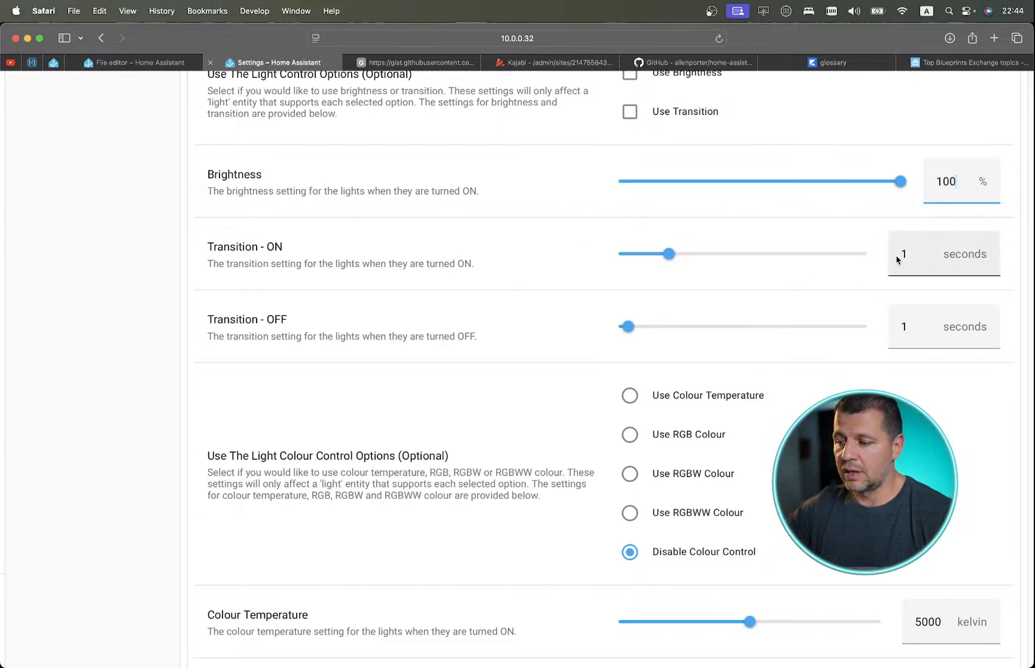
scroll(771, 343, down, 6)
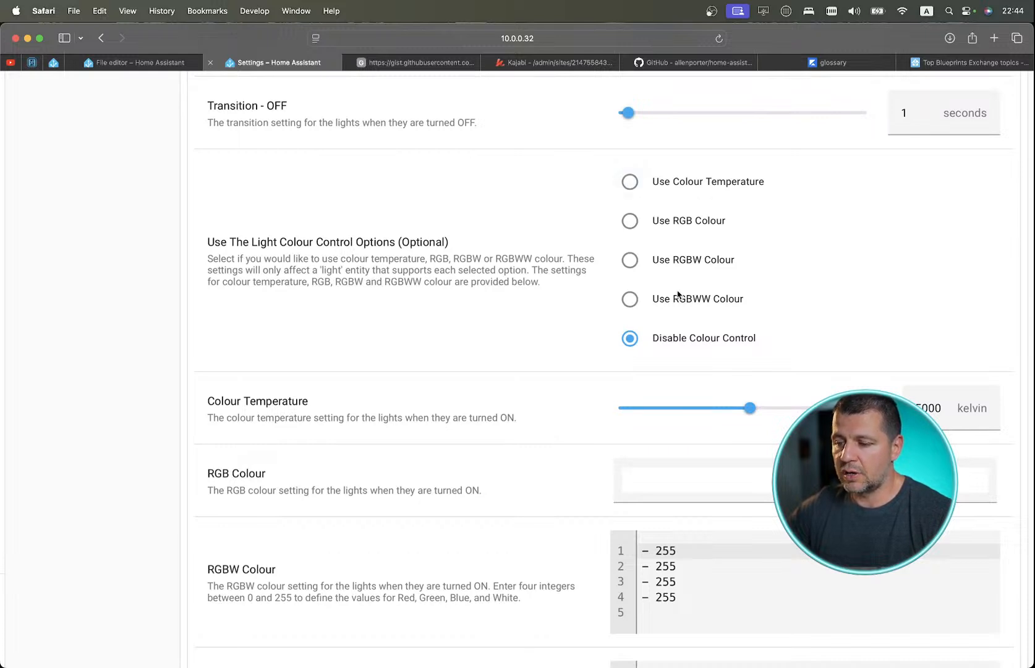
scroll(678, 295, down, 1)
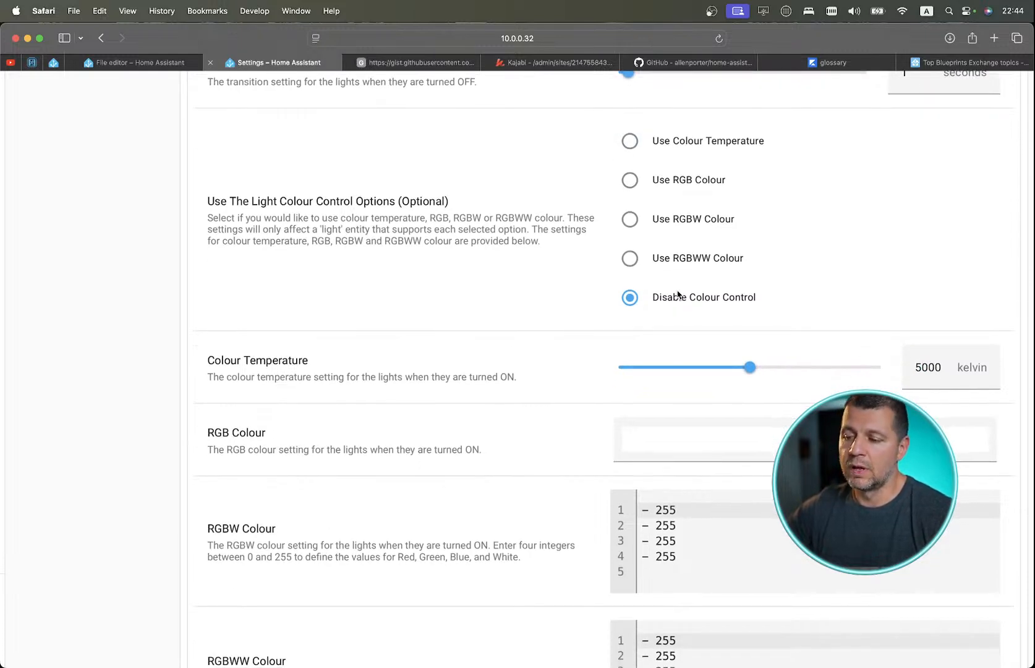
scroll(680, 301, down, 3)
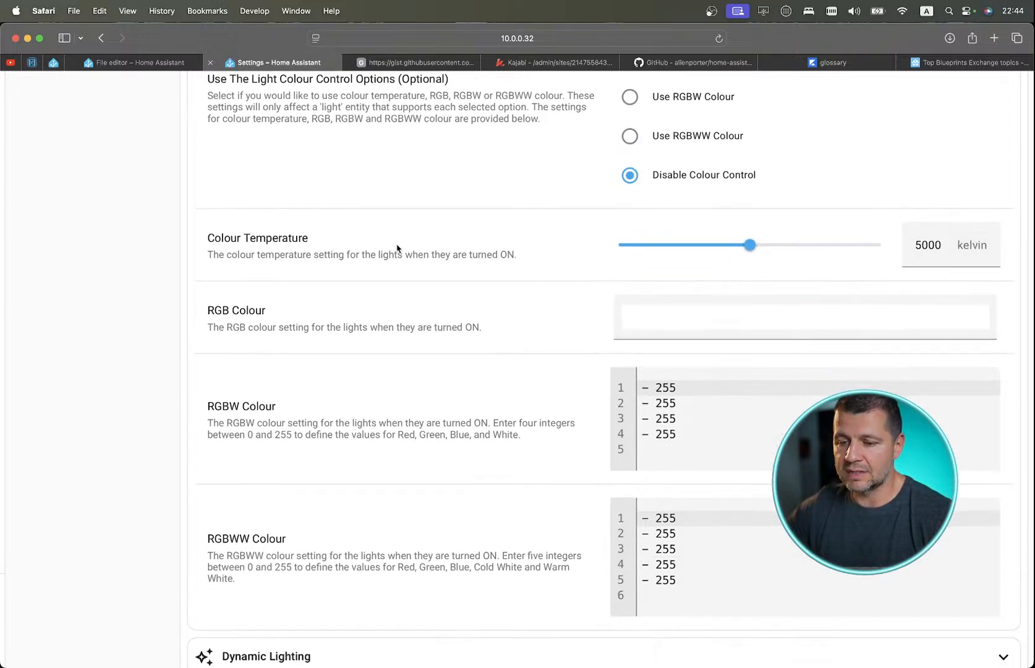
scroll(398, 294, down, 3)
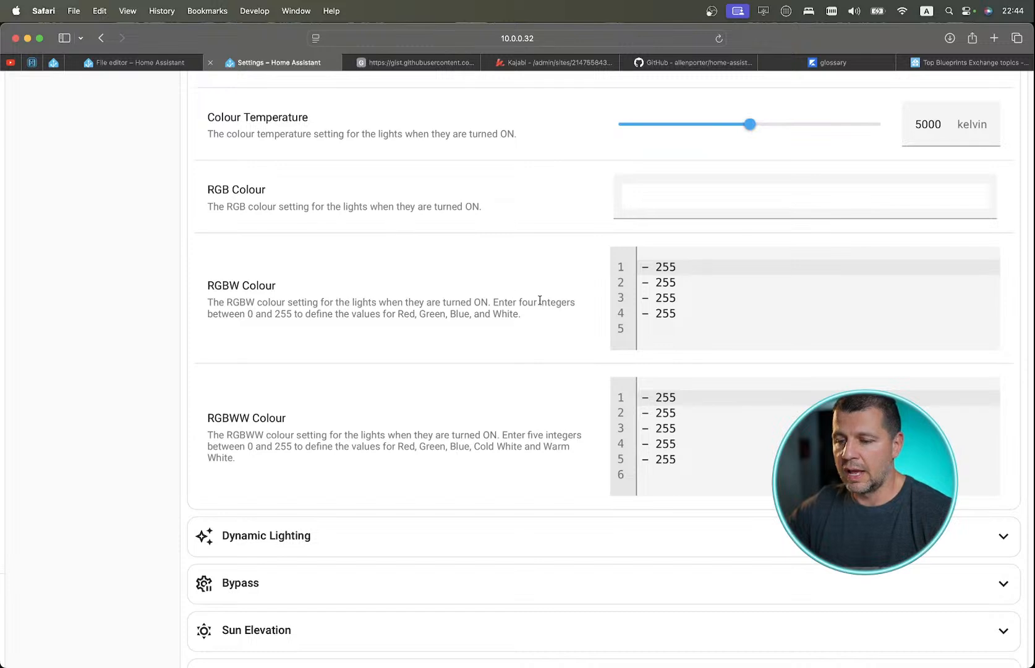
scroll(386, 302, down, 2)
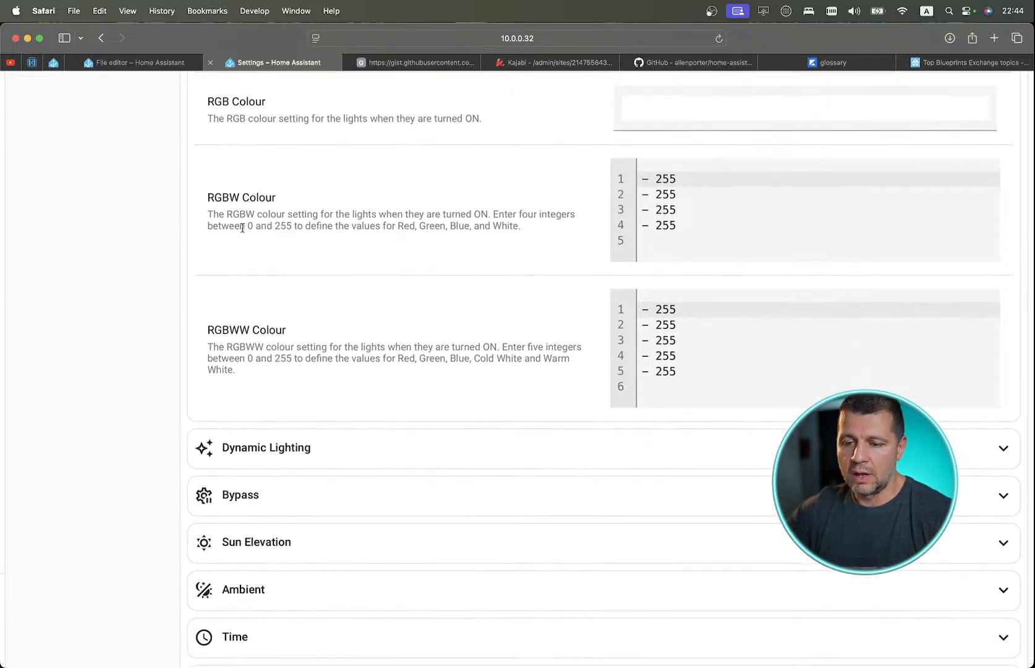
scroll(313, 396, down, 2)
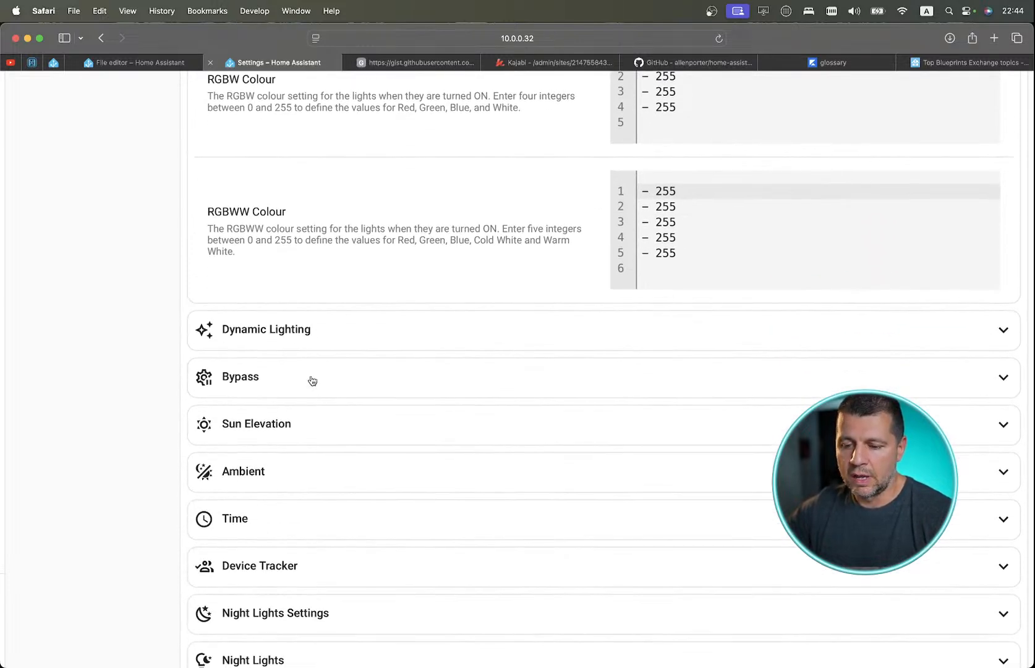
Collapse the Light Control section and look over the remaining optional sections of the Sensor Light blueprint.
scroll(382, 259, up, 10)
scroll(382, 257, up, 6)
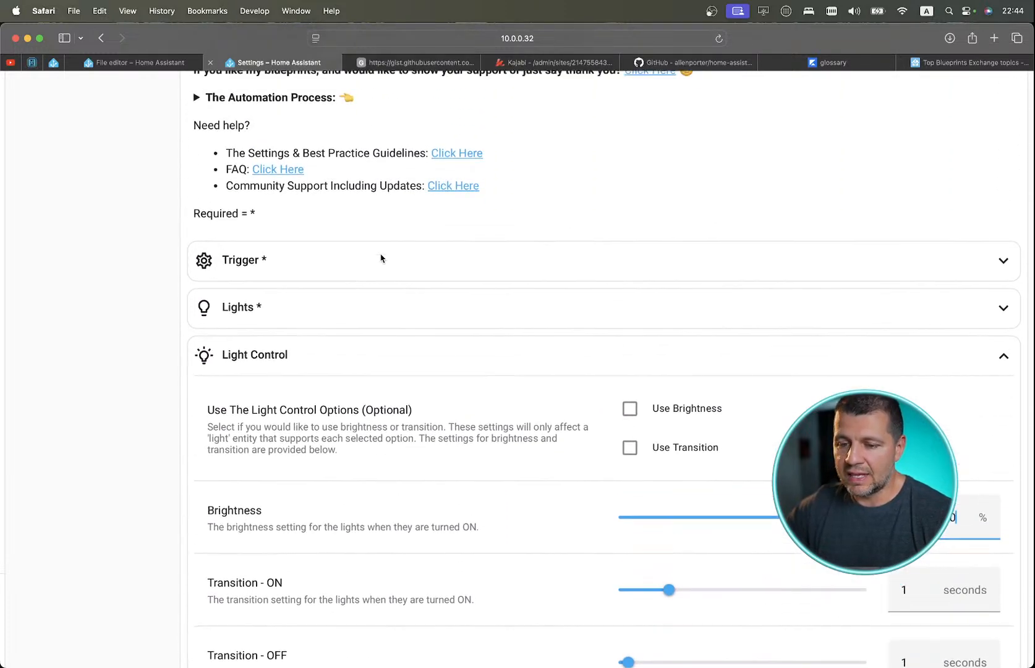
click(1009, 339)
scroll(689, 336, up, 3)
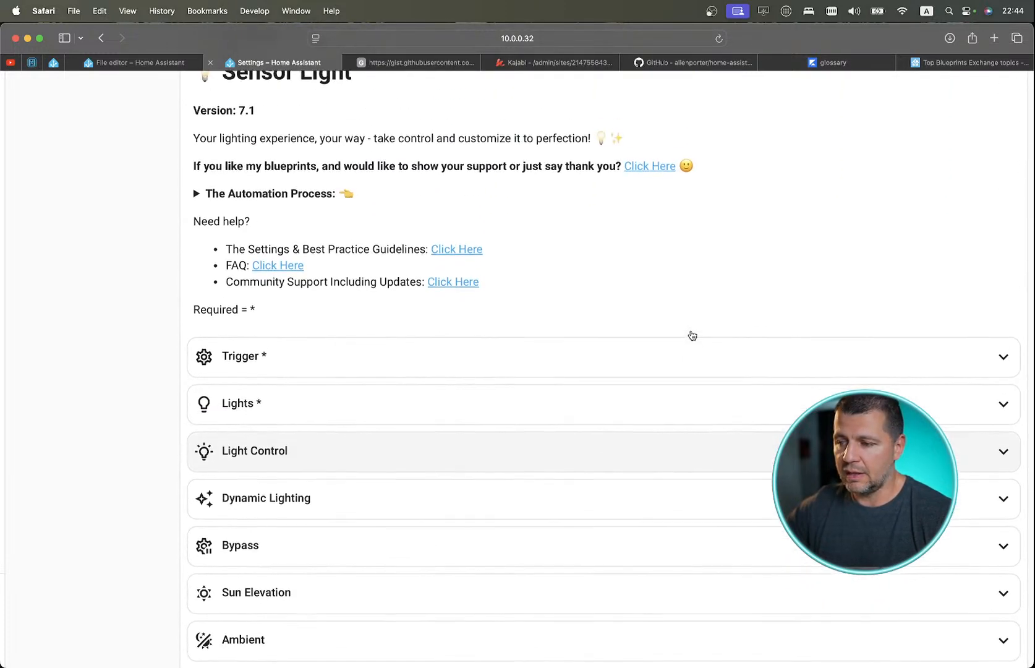
scroll(689, 335, down, 1)
scroll(691, 335, up, 1)
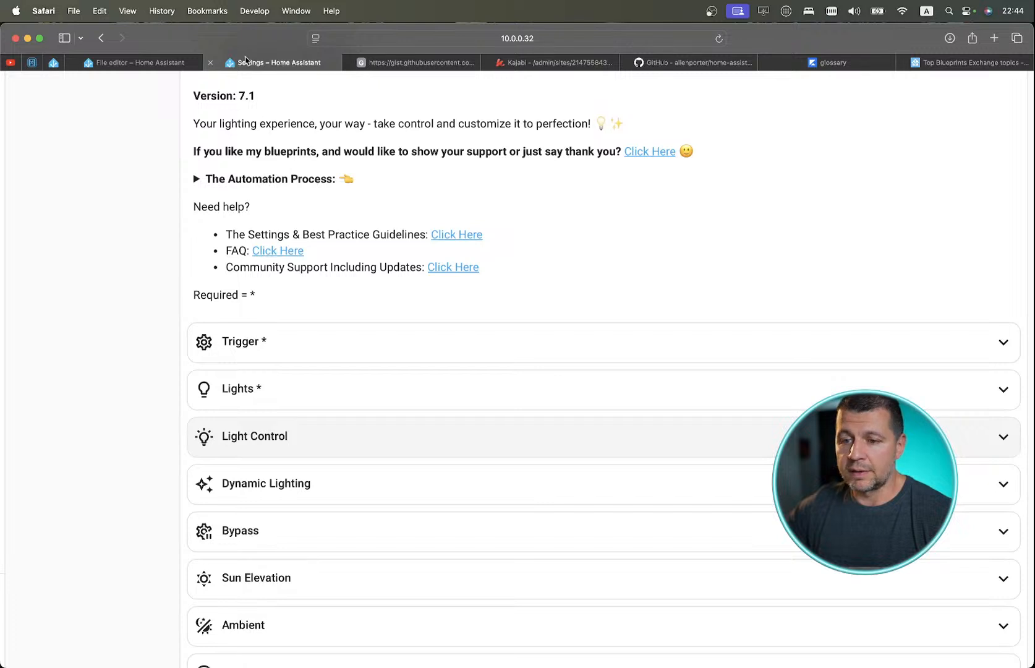
scroll(331, 232, down, 3)
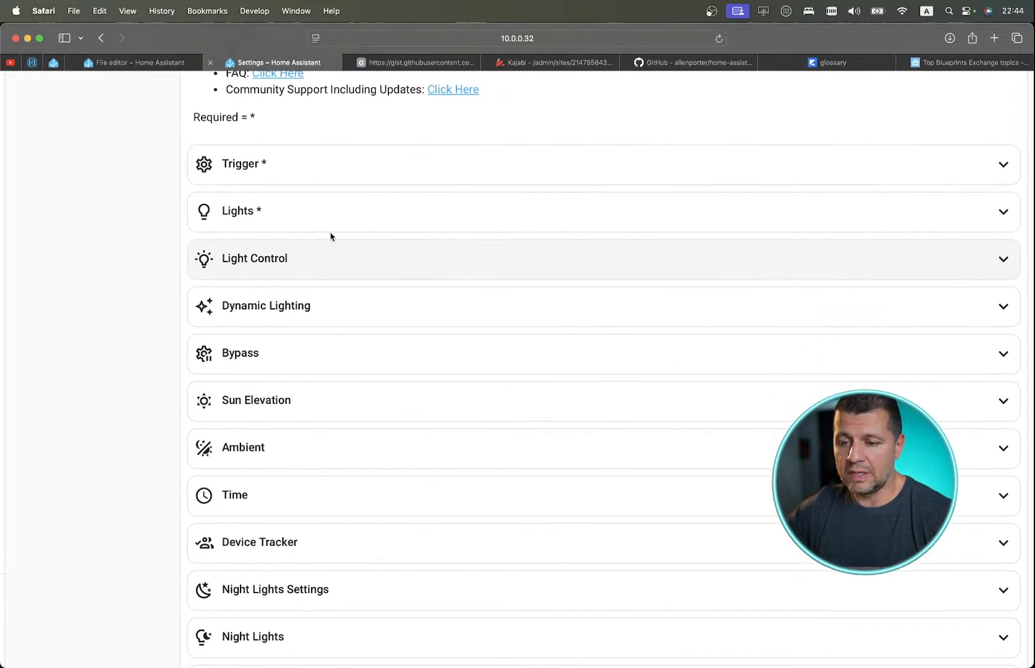
scroll(331, 231, up, 2)
scroll(331, 234, down, 2)
scroll(330, 236, down, 2)
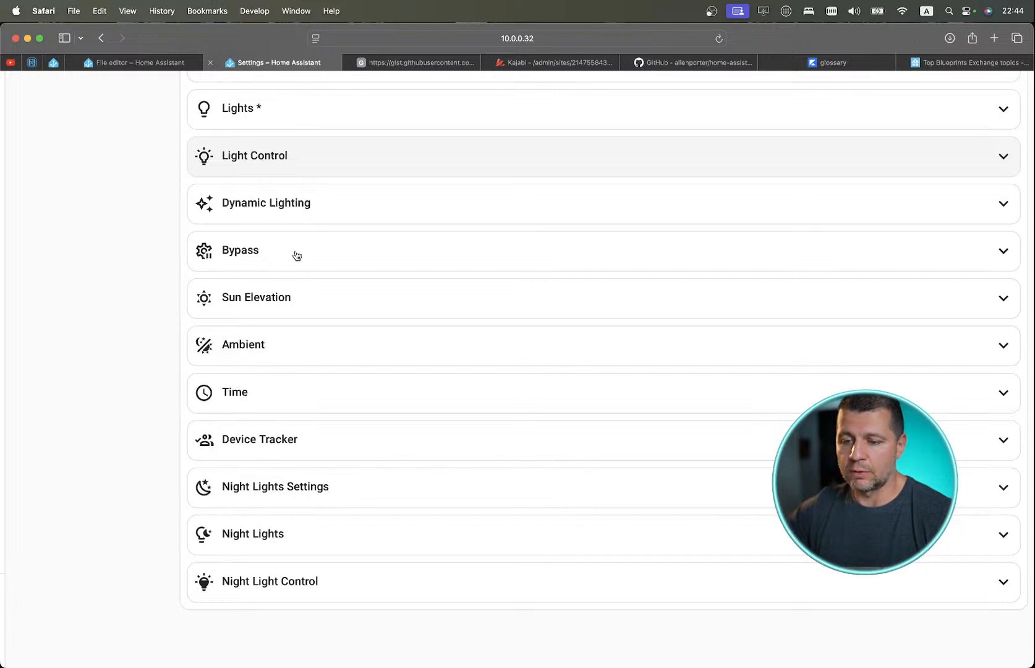
Expand the Bypass section to review its switch, time delay and auto OFF options, and collapse it again.
click(256, 257)
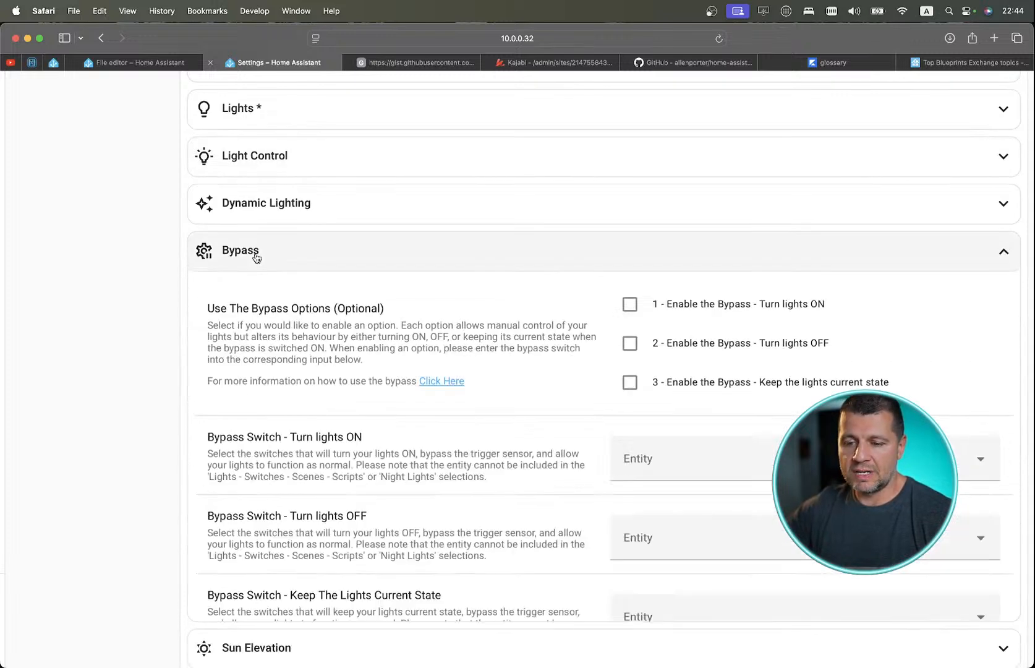
scroll(363, 364, down, 2)
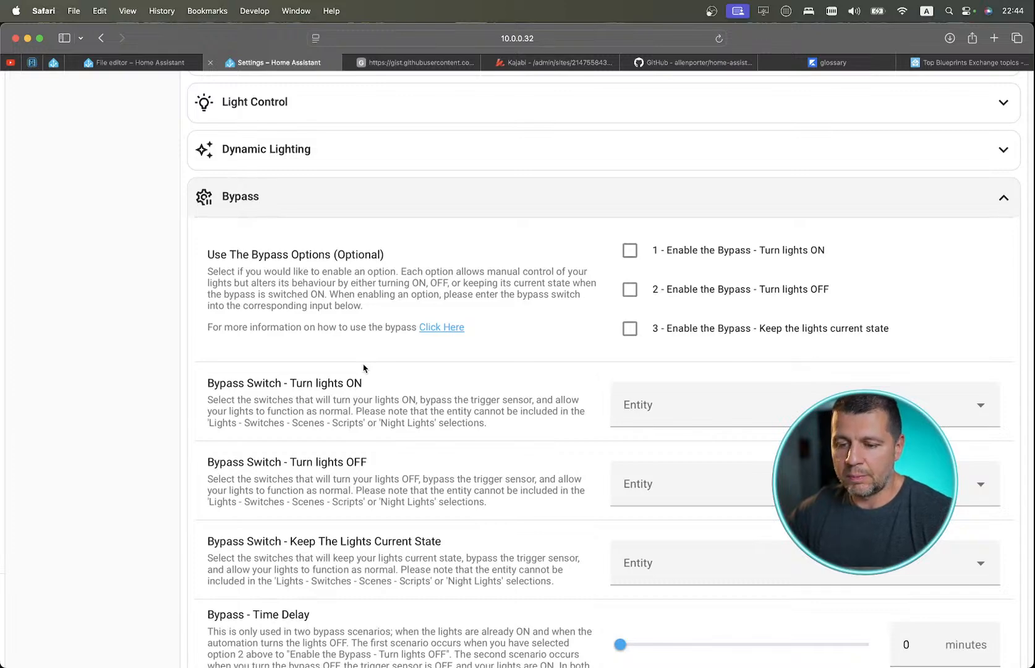
scroll(363, 368, down, 10)
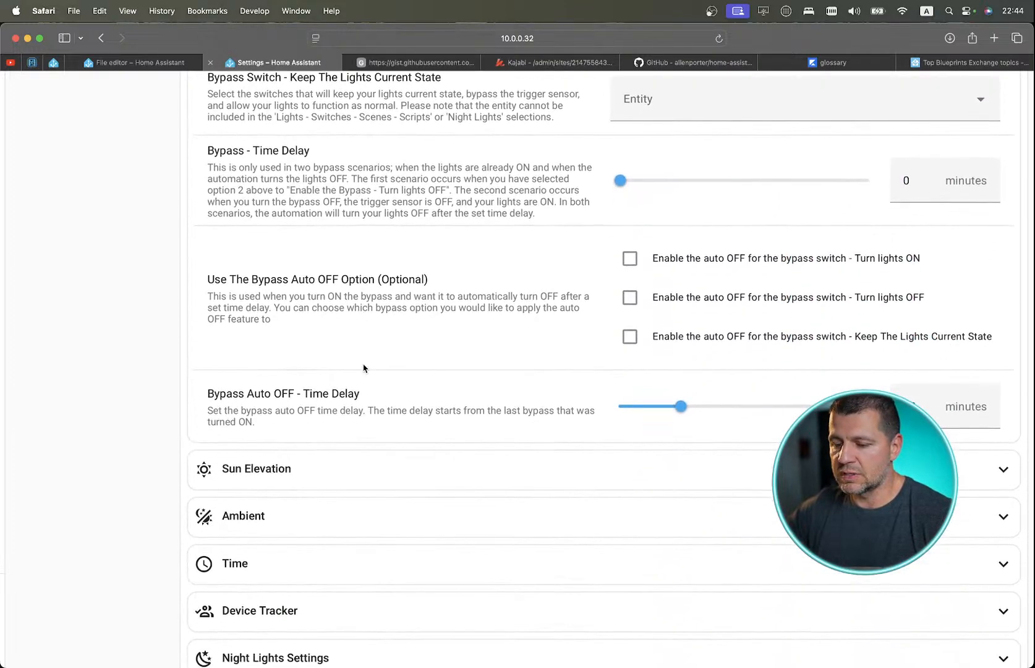
scroll(363, 369, up, 10)
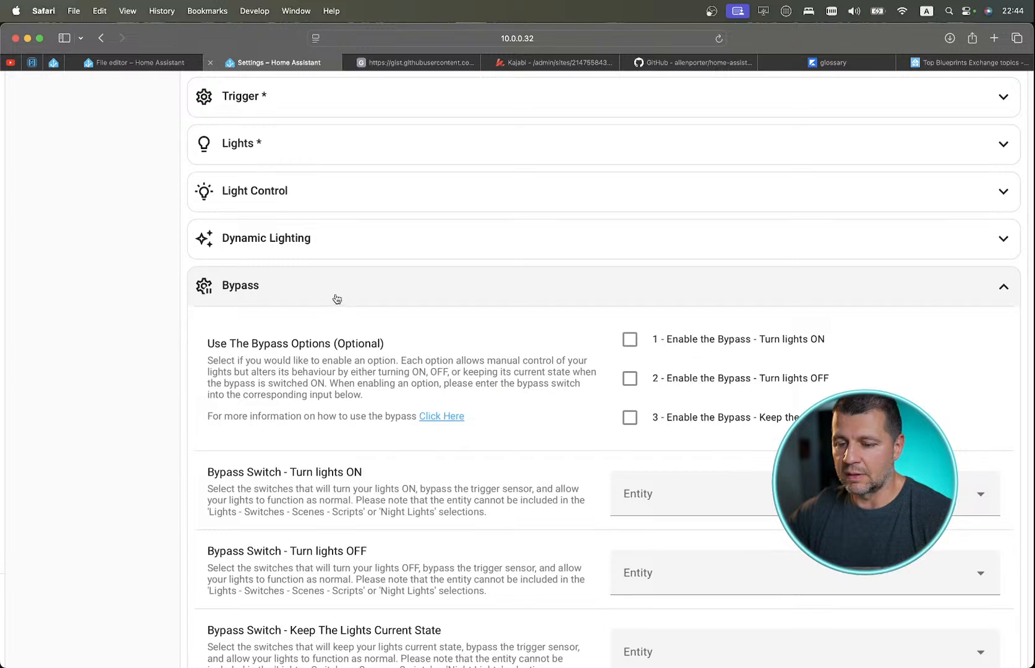
click(279, 297)
Expand the Sun Elevation section to examine its sun option and falling and rising angle settings, and collapse it again.
click(282, 335)
scroll(358, 455, down, 3)
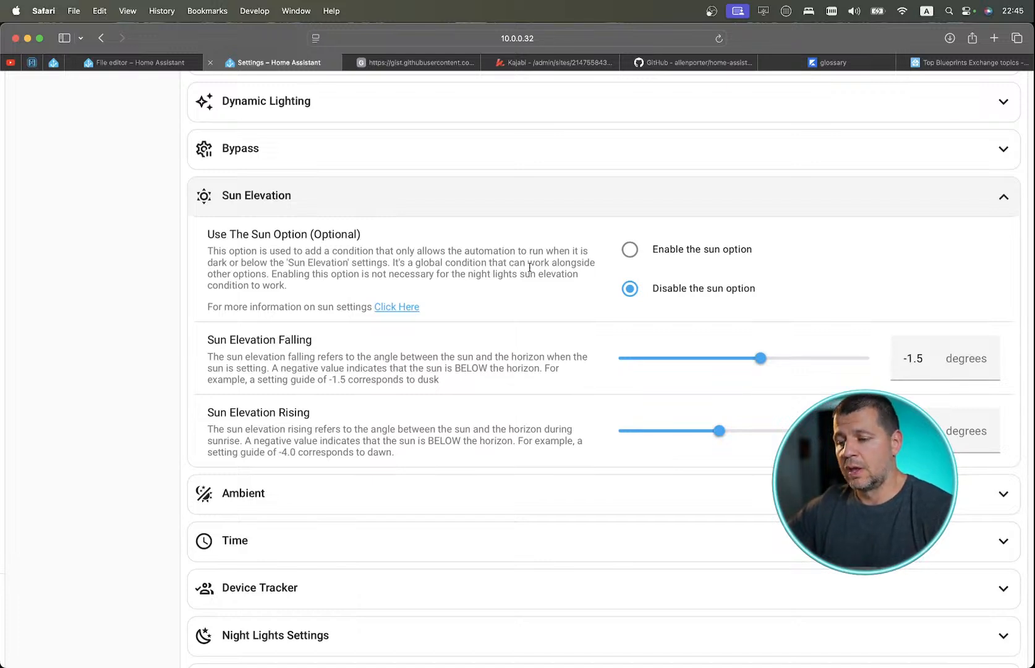
scroll(529, 267, up, 1)
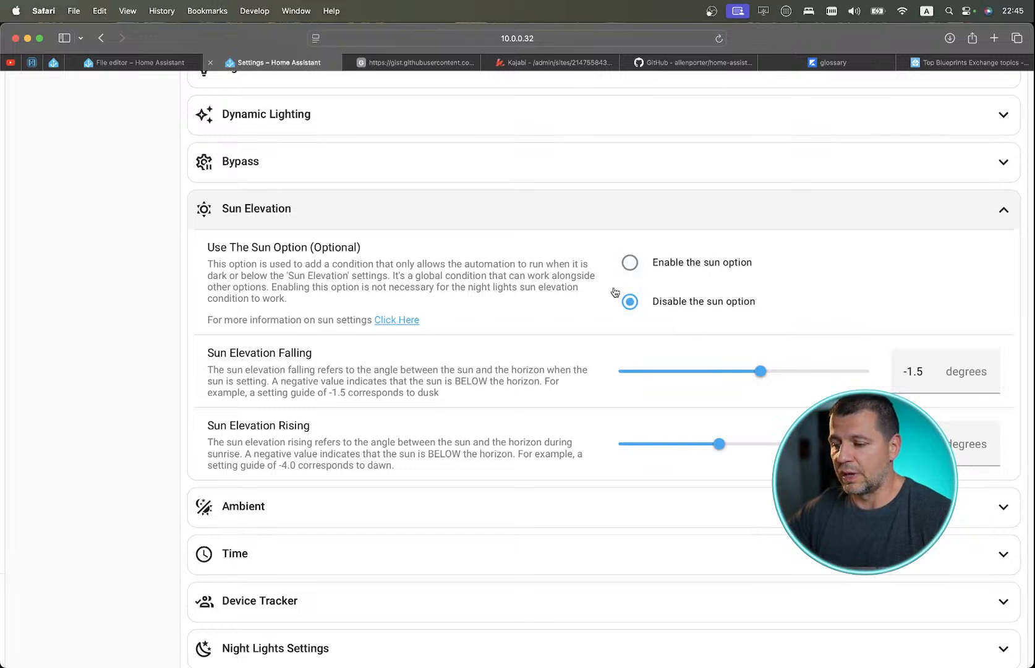
scroll(612, 326, down, 3)
scroll(557, 182, up, 2)
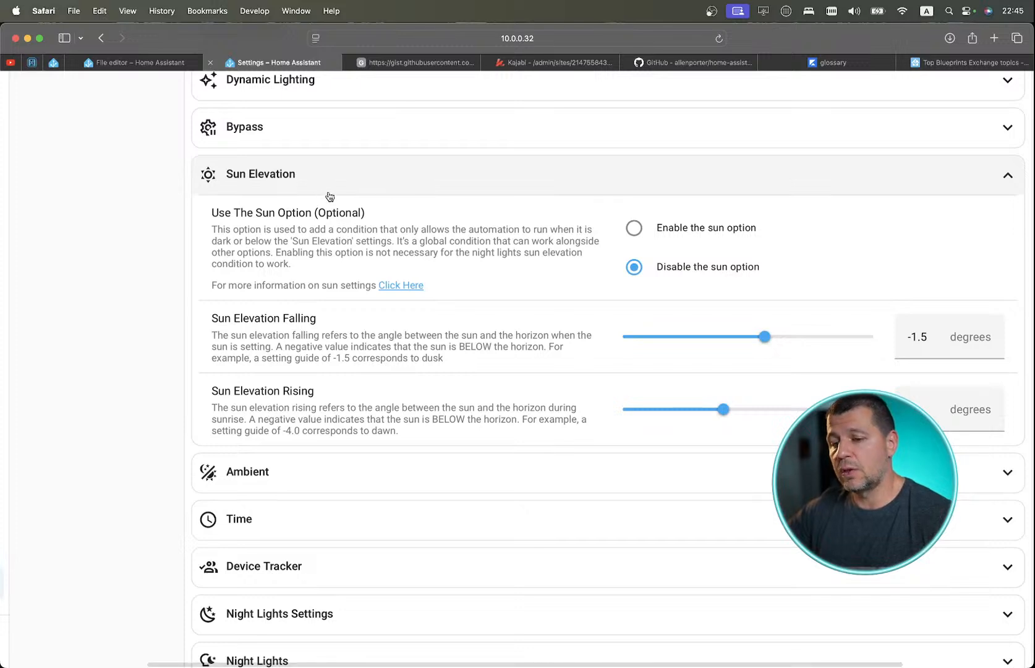
scroll(330, 197, up, 15)
scroll(330, 196, up, 1)
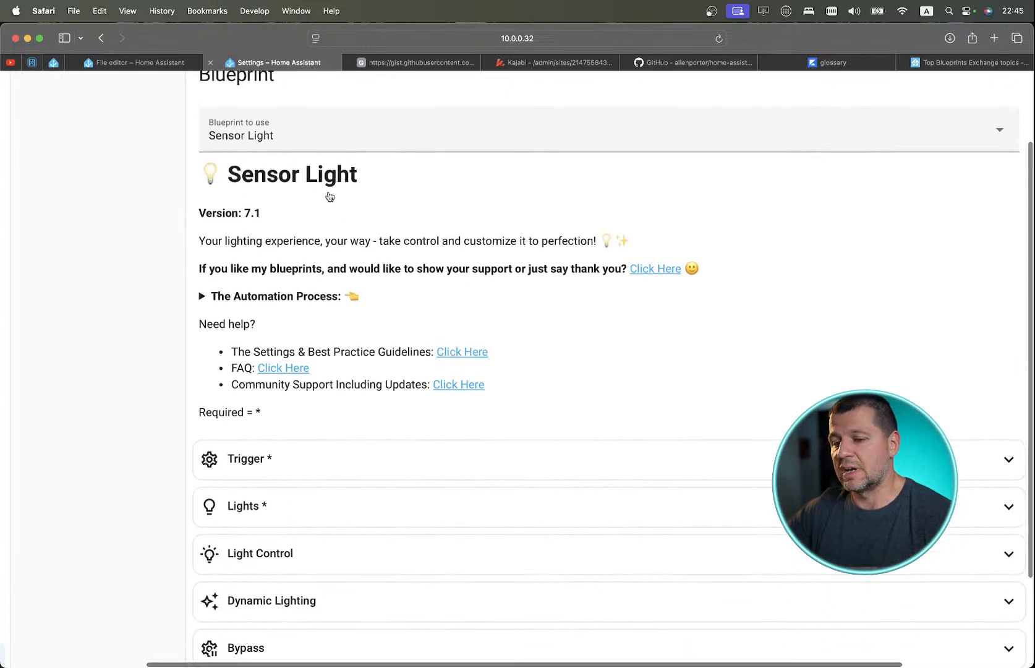
scroll(330, 199, down, 15)
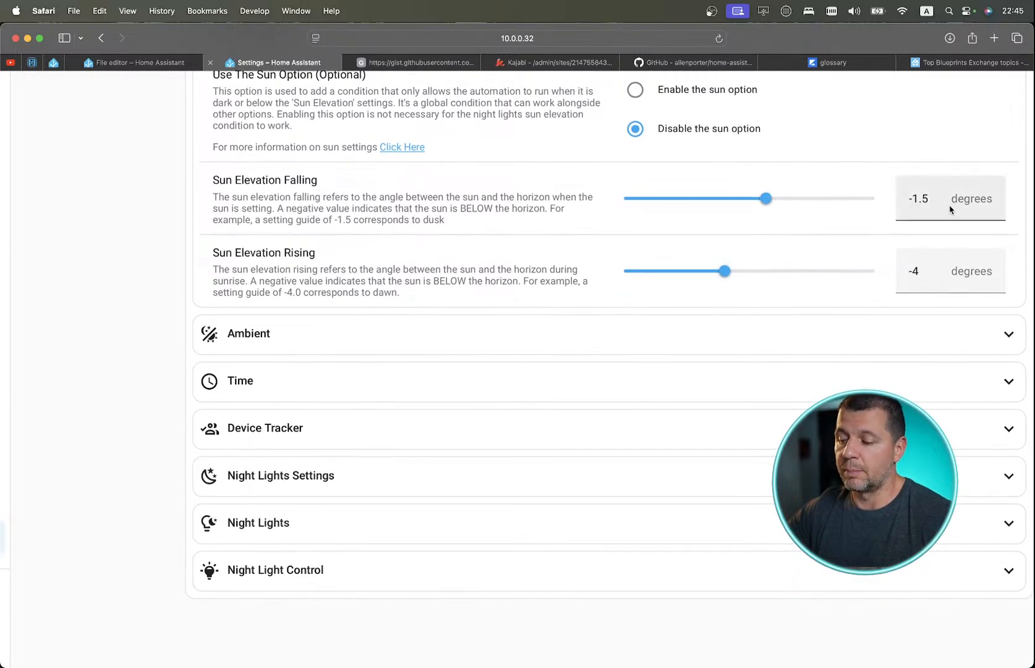
scroll(817, 232, up, 10)
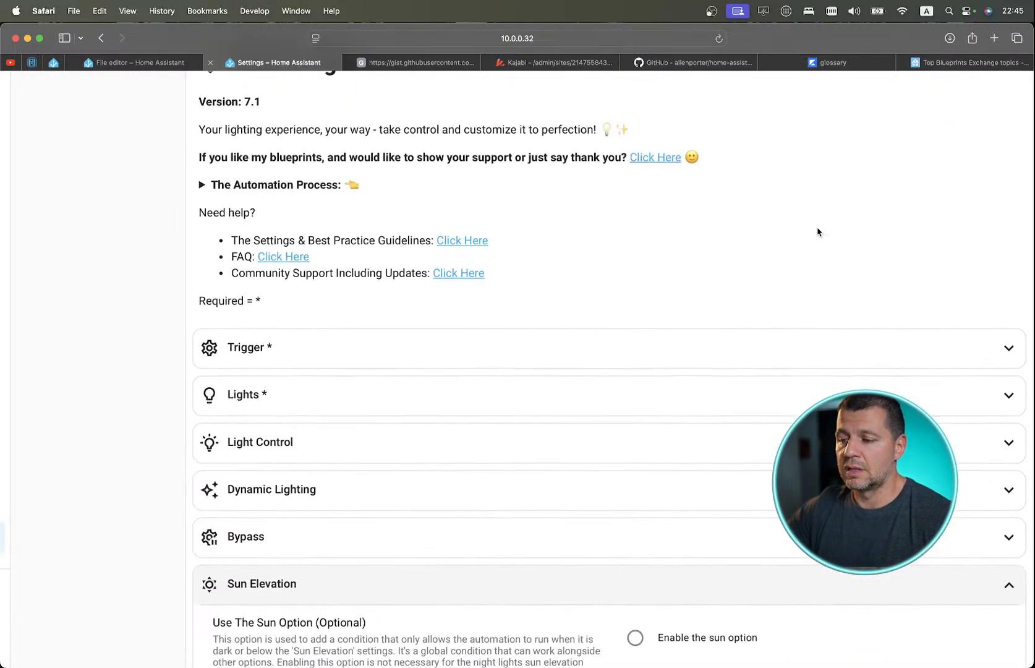
scroll(818, 232, down, 8)
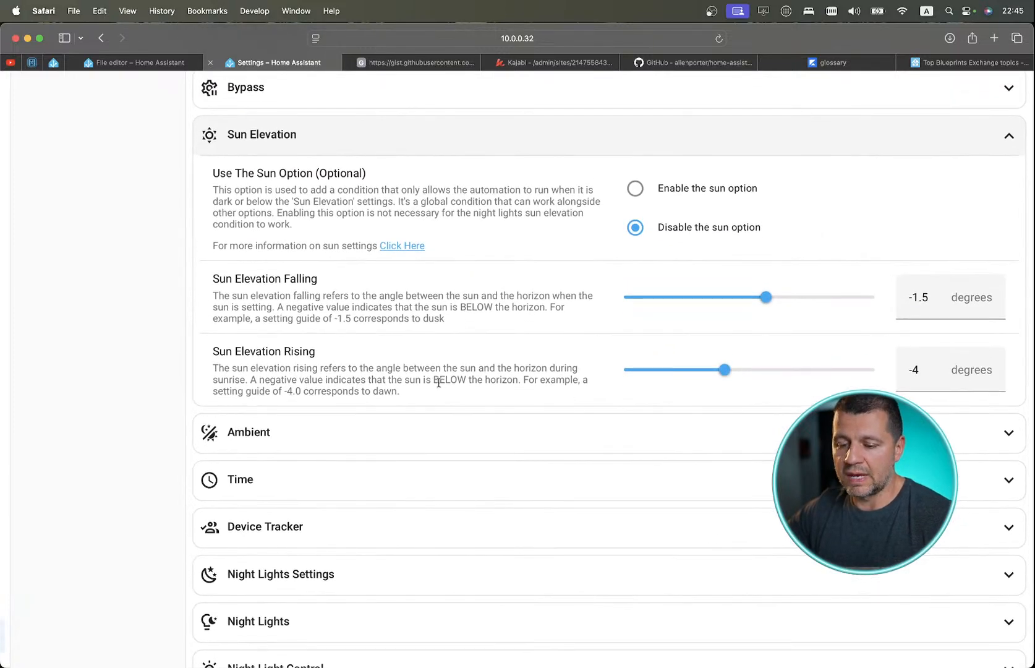
scroll(300, 151, up, 1)
click(293, 168)
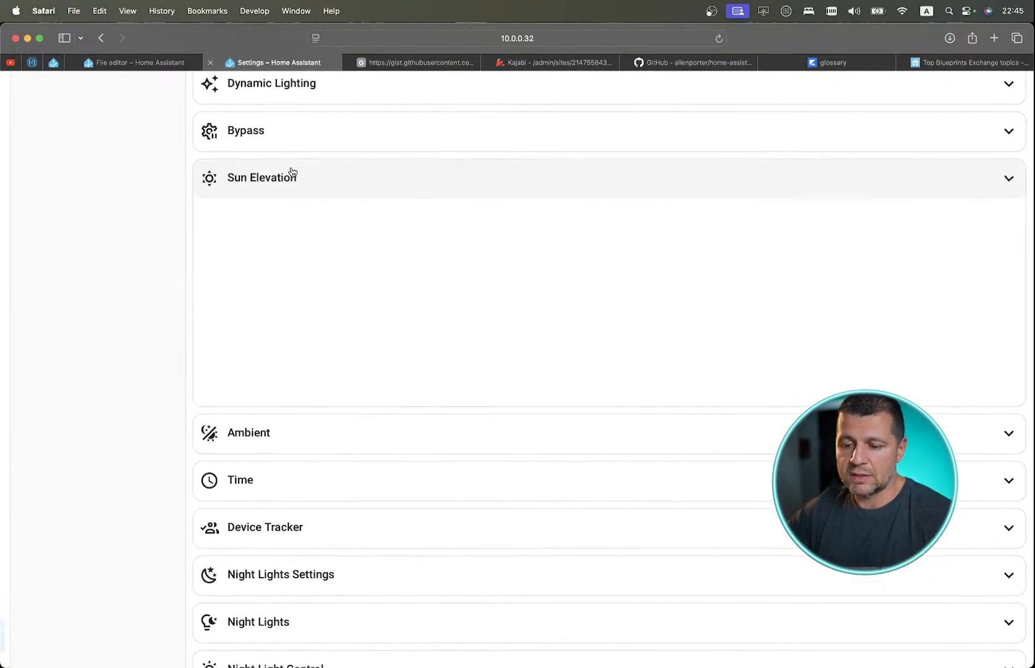
Expand the Ambient section and examine its enable option, light sensor, site conditions and low and high lux settings.
click(268, 430)
scroll(268, 429, down, 7)
scroll(268, 428, up, 6)
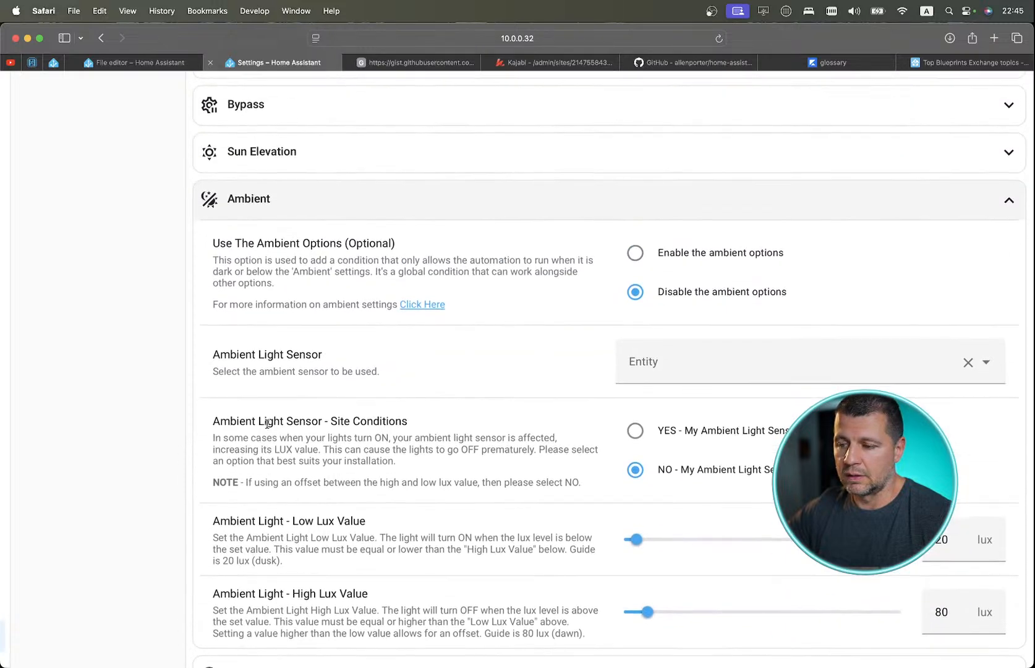
scroll(267, 425, down, 1)
scroll(267, 424, up, 1)
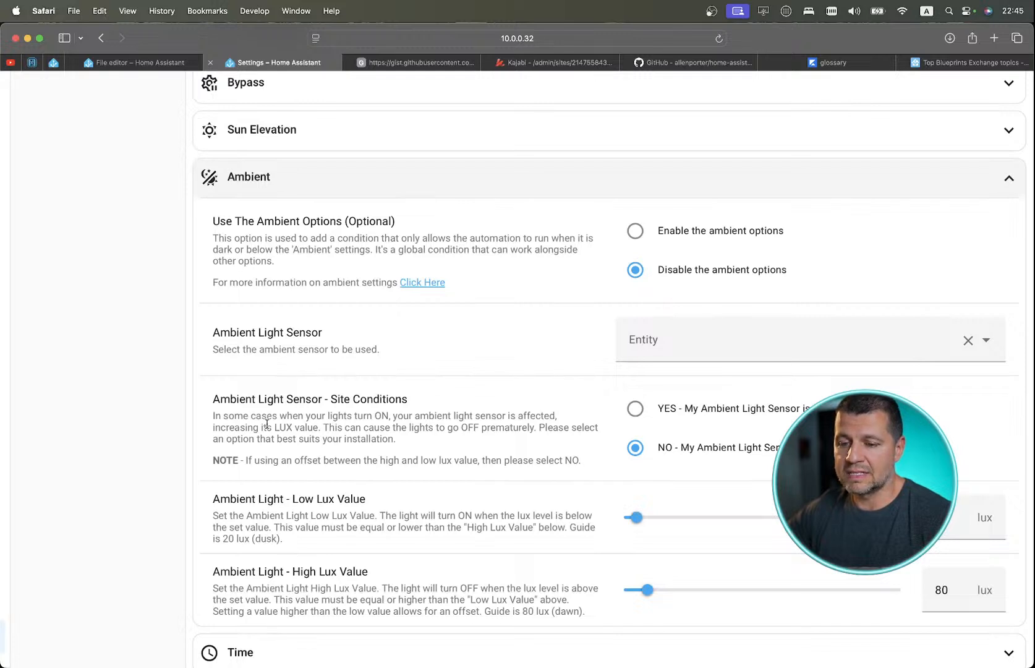
scroll(267, 424, down, 5)
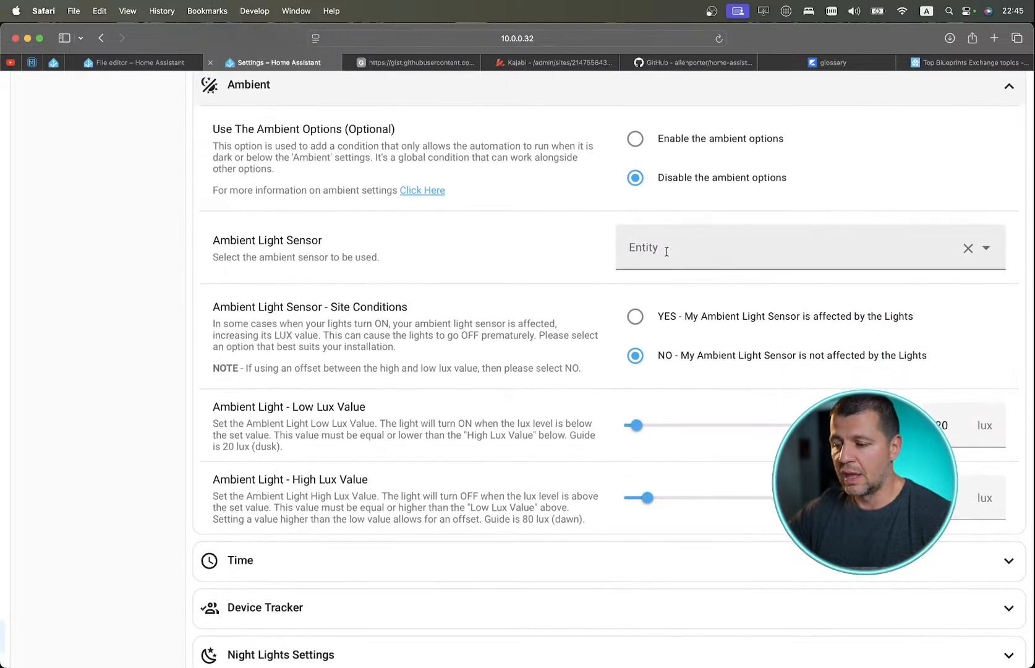
Check which entities are available for the Ambient Light Sensor without choosing one, and collapse the Ambient section.
click(687, 254)
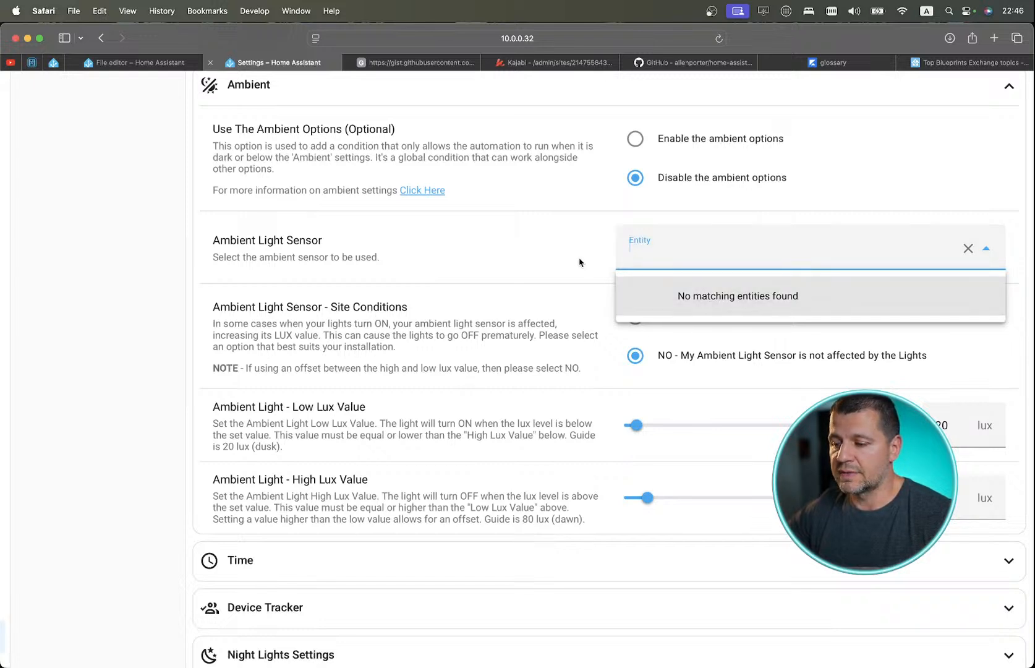
click(530, 259)
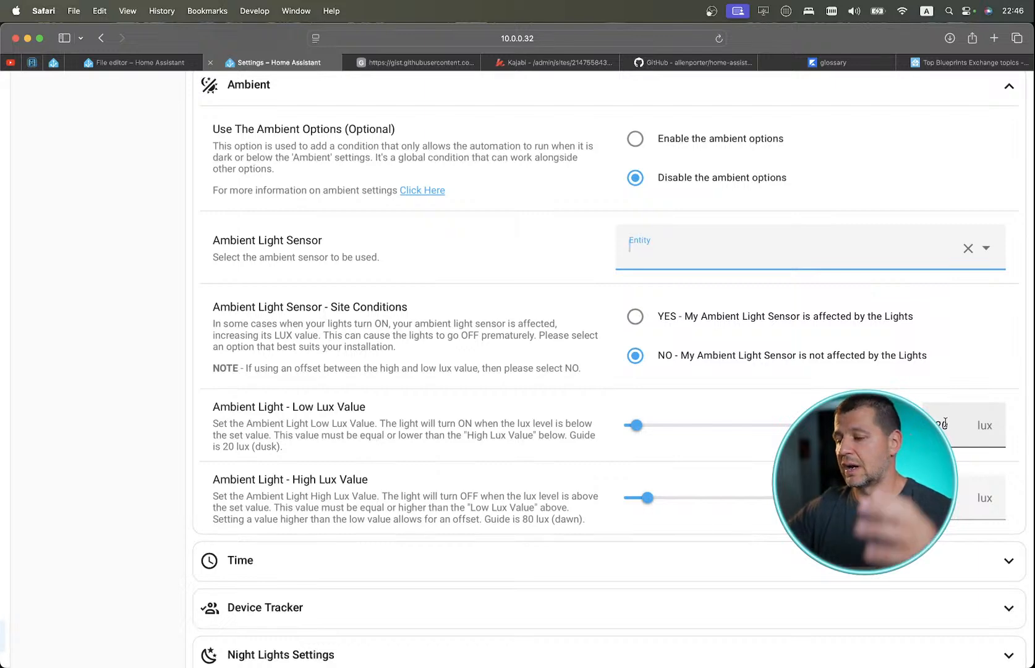
scroll(945, 422, down, 2)
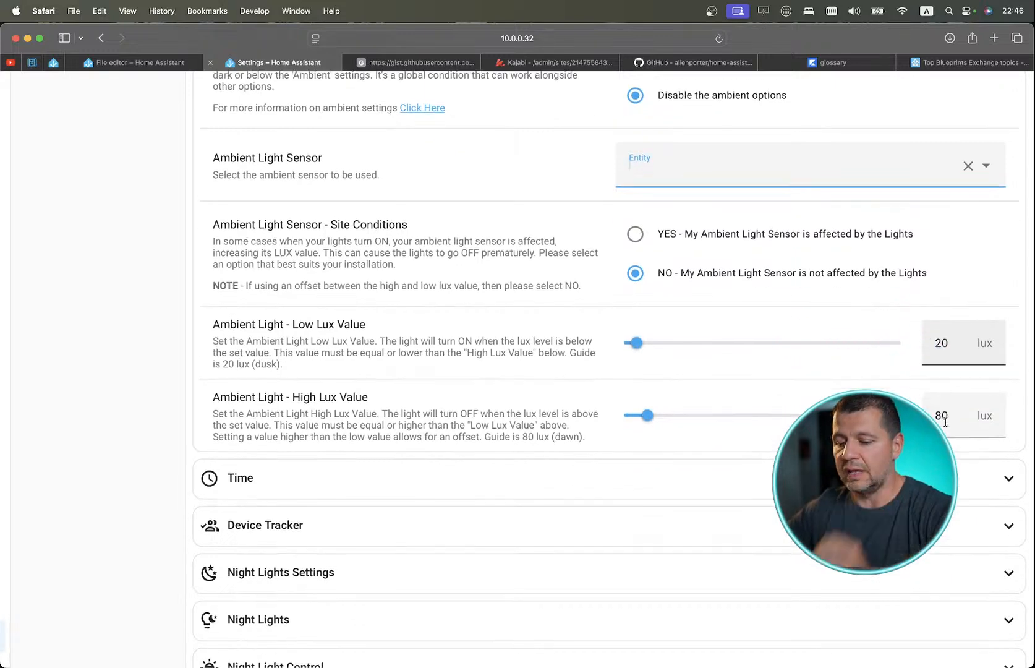
scroll(896, 402, up, 8)
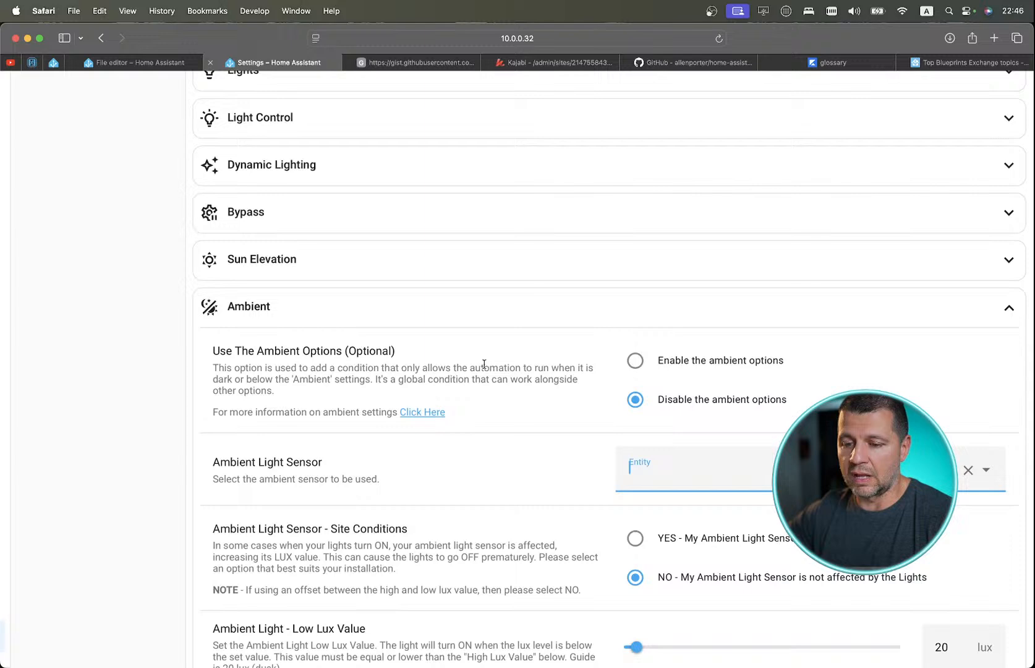
click(345, 323)
Expand the Time section and examine its enable option, start and end times and weekday selection.
scroll(334, 402, down, 3)
click(304, 374)
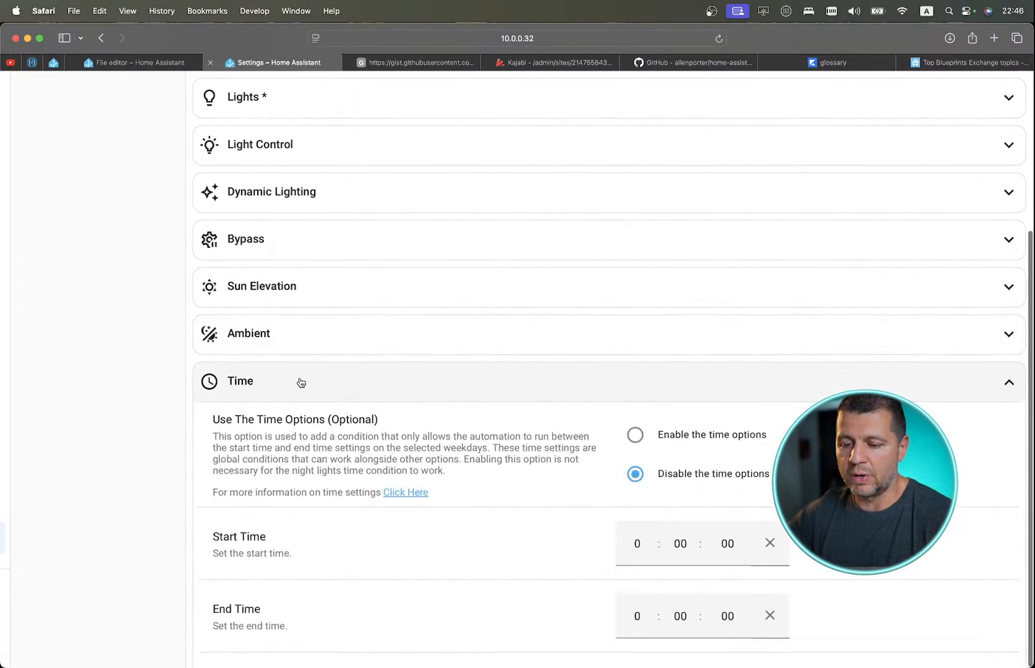
scroll(299, 381, down, 3)
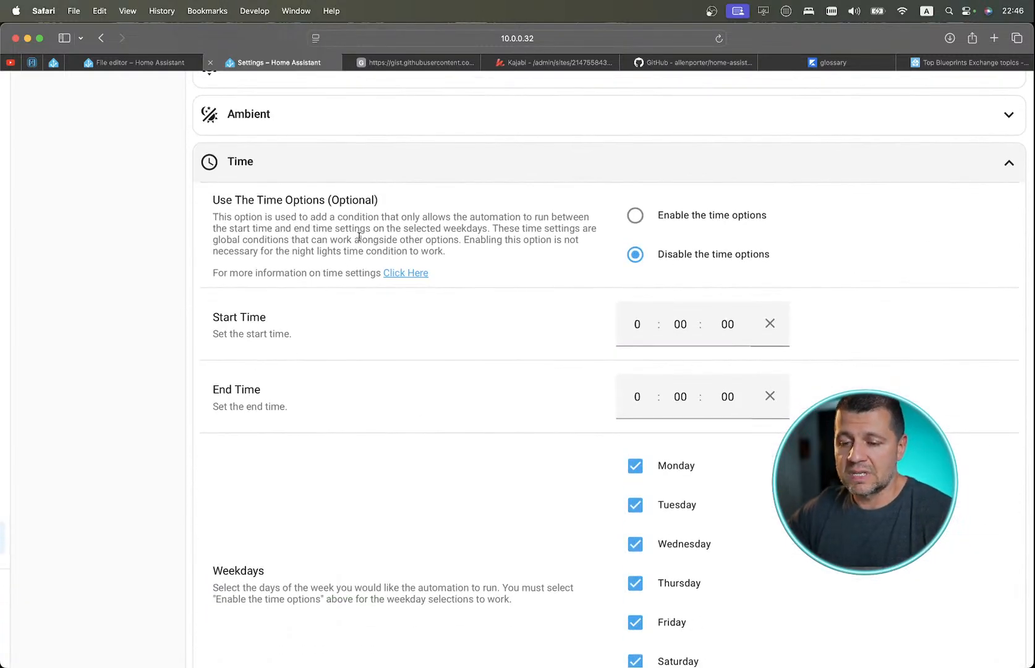
scroll(527, 288, down, 5)
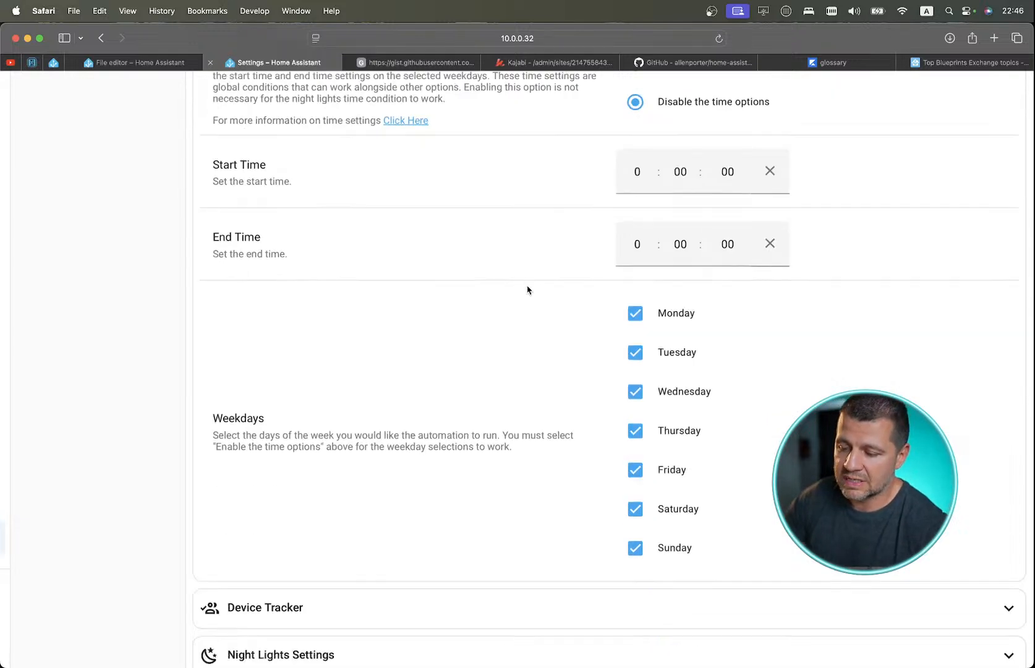
scroll(609, 270, up, 3)
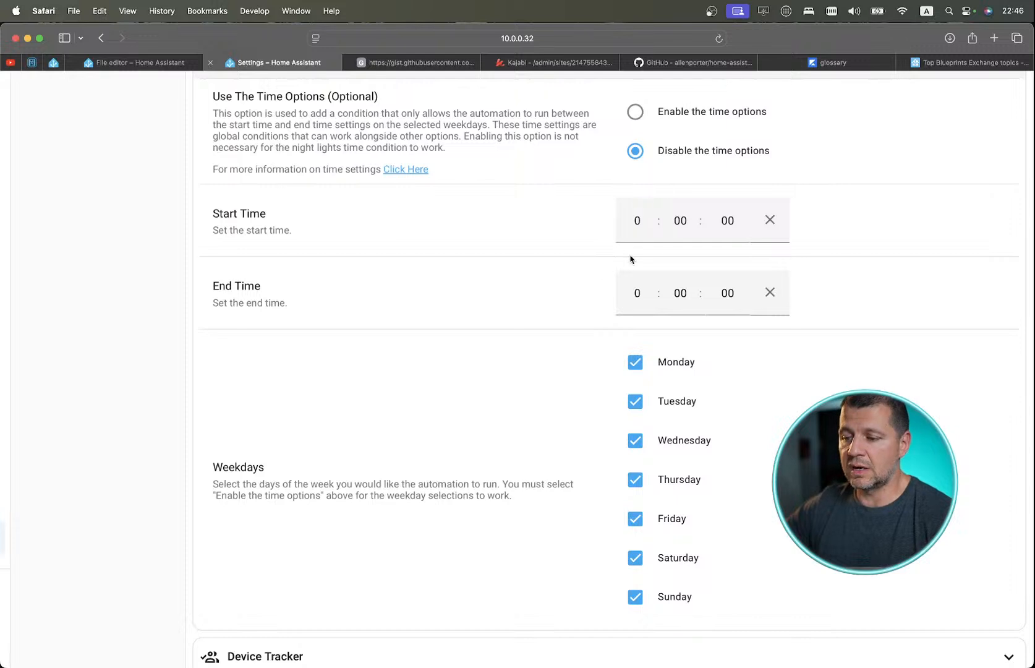
Review the Time section's enable option, start and end times and weekday selection, and collapse the section.
scroll(643, 244, up, 1)
scroll(643, 245, up, 2)
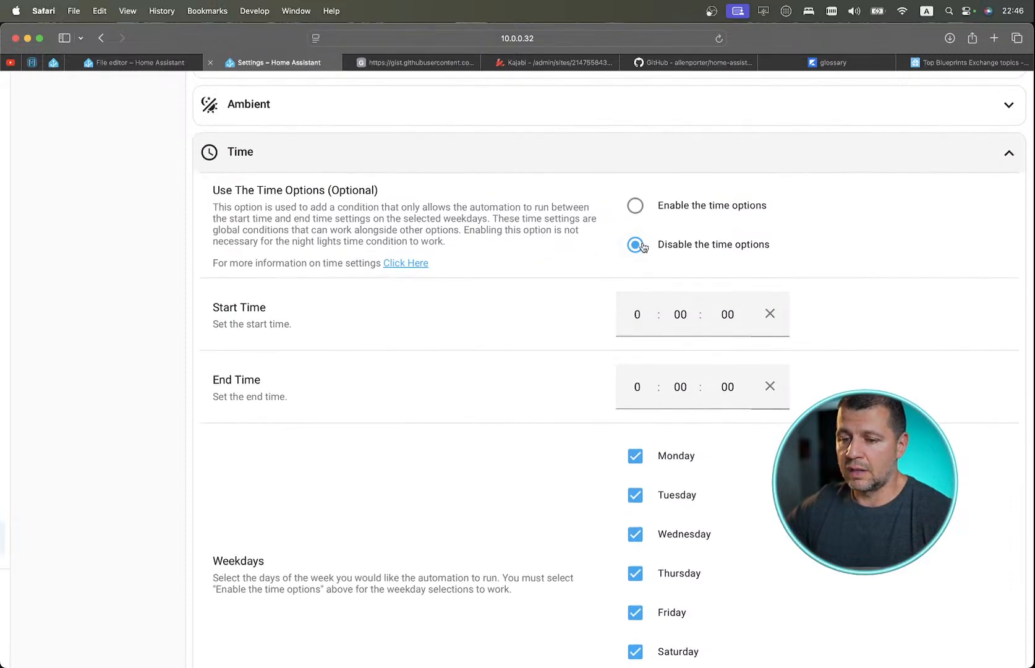
scroll(643, 247, down, 1)
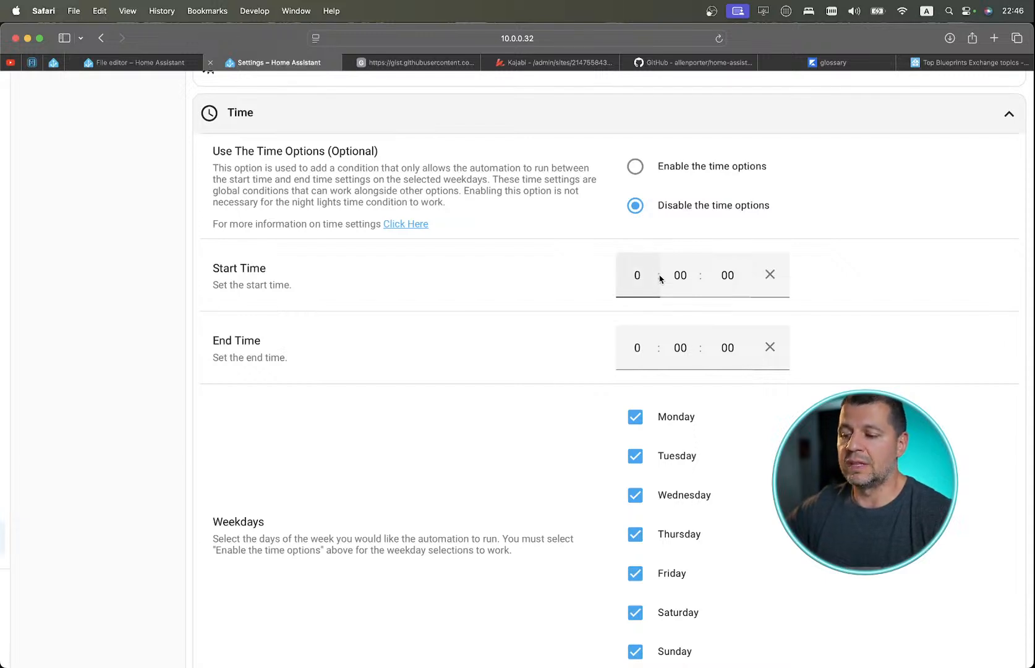
scroll(646, 352, down, 5)
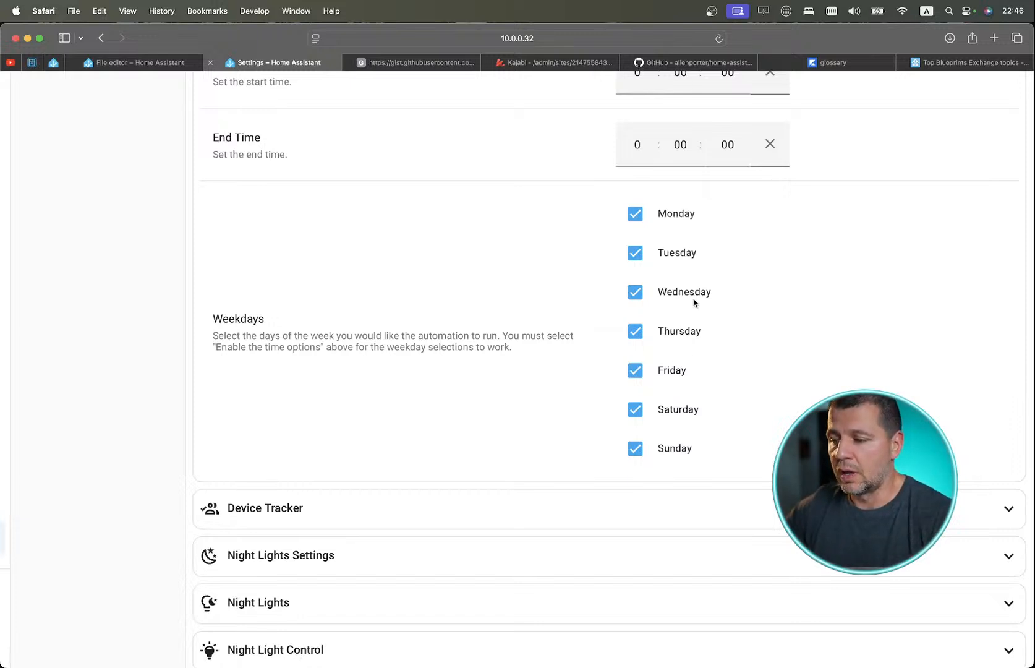
scroll(692, 302, down, 2)
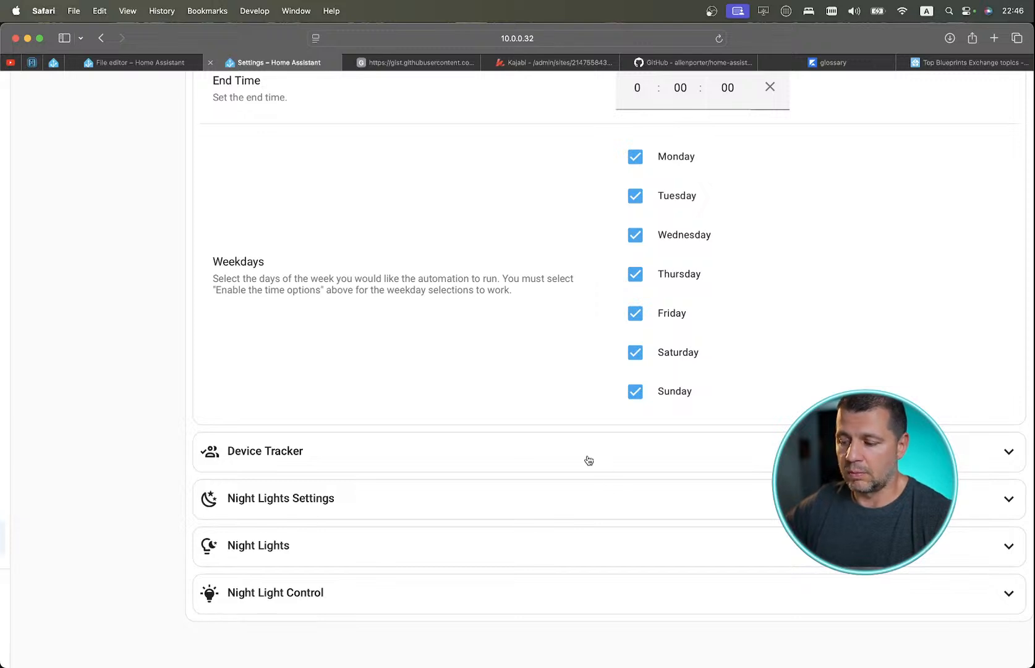
scroll(589, 460, up, 6)
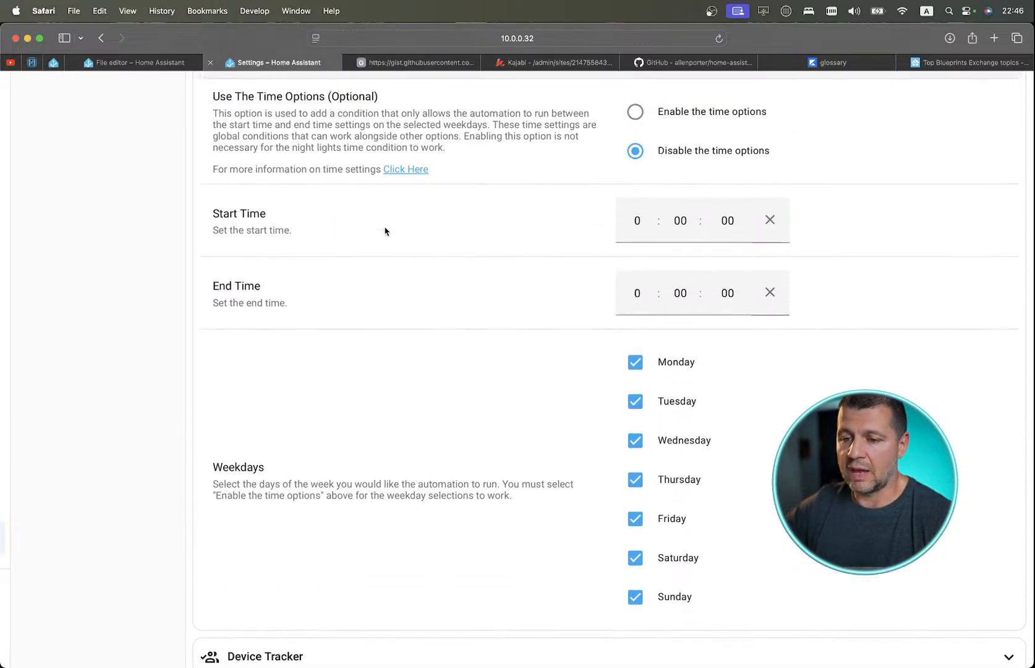
click(316, 219)
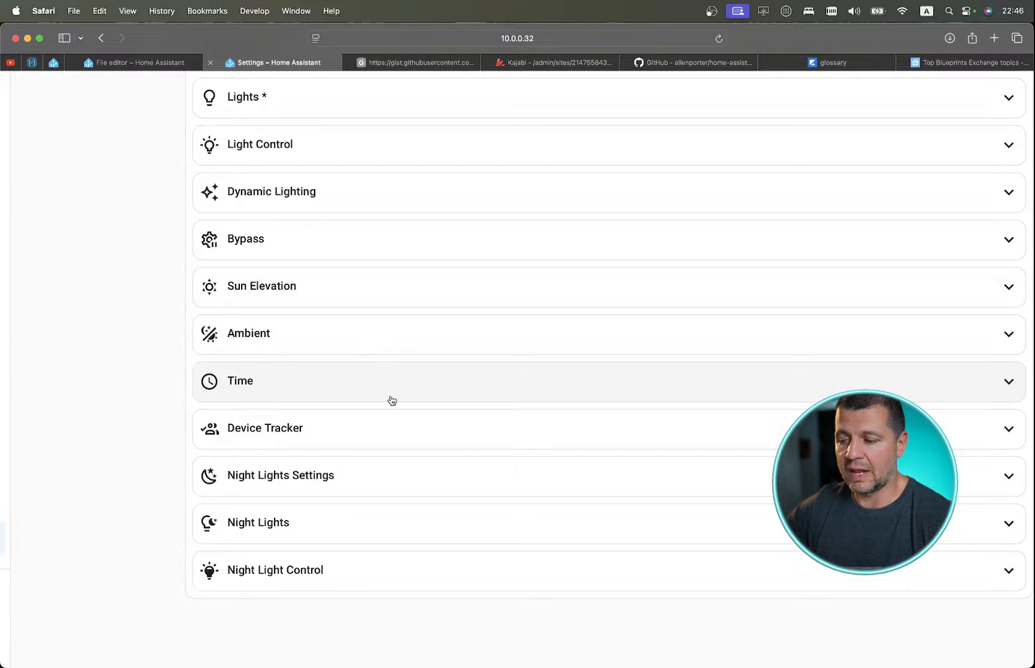
Expand the Device Tracker section to examine its zone and people options, and collapse it again.
click(350, 433)
scroll(350, 434, down, 3)
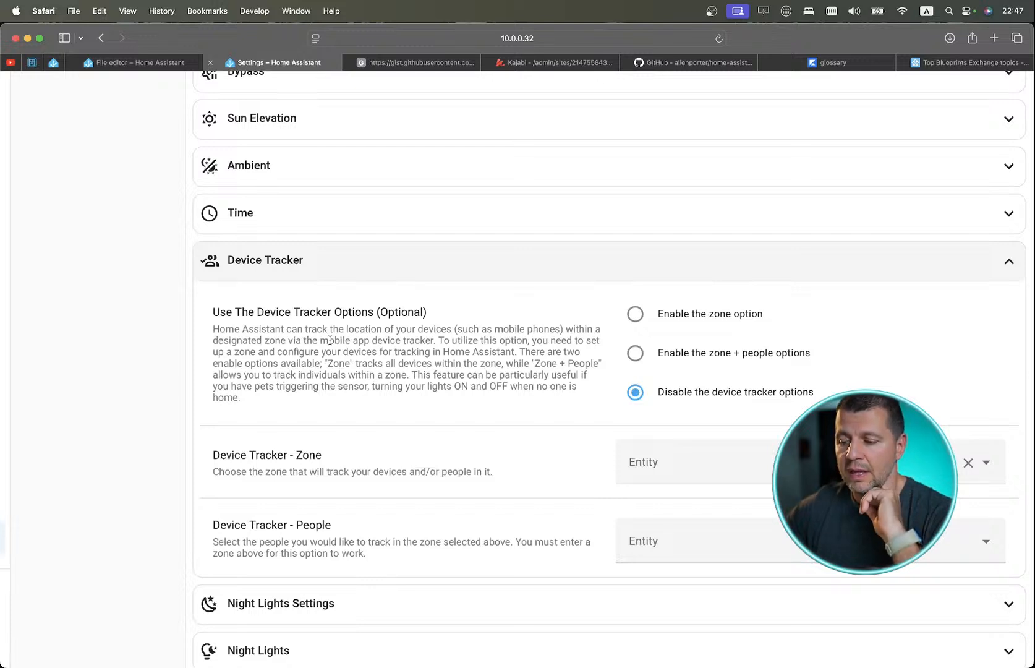
scroll(329, 340, down, 2)
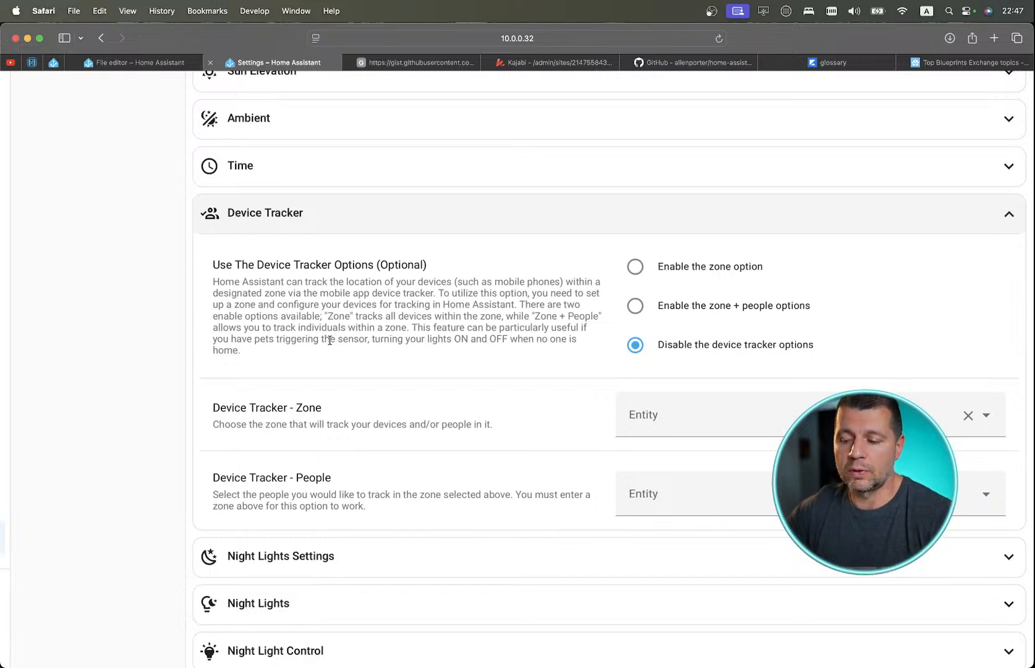
scroll(358, 318, up, 1)
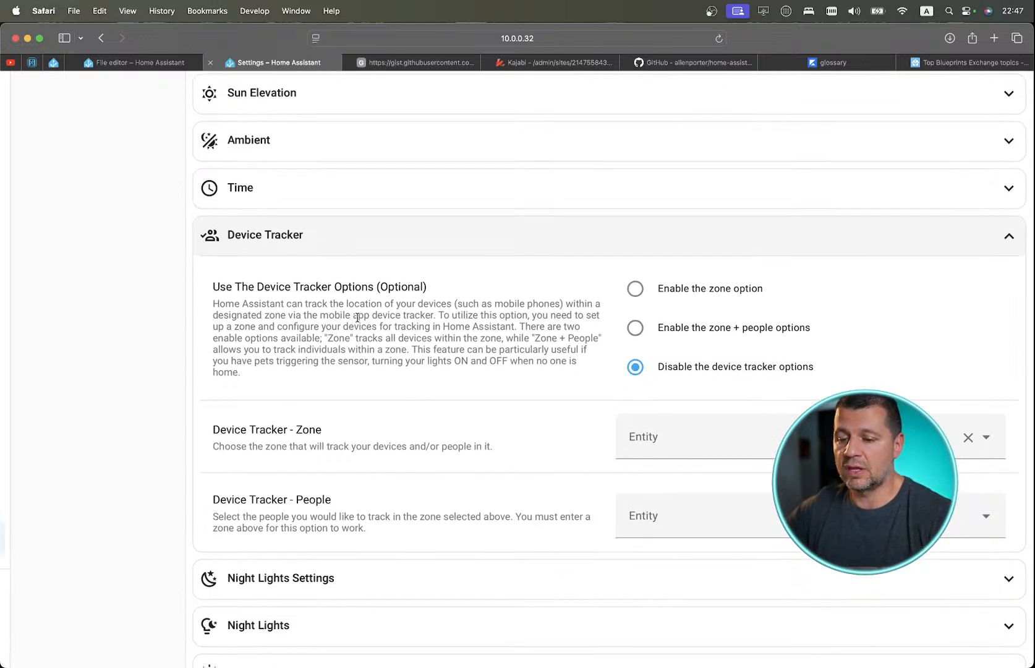
scroll(357, 317, down, 3)
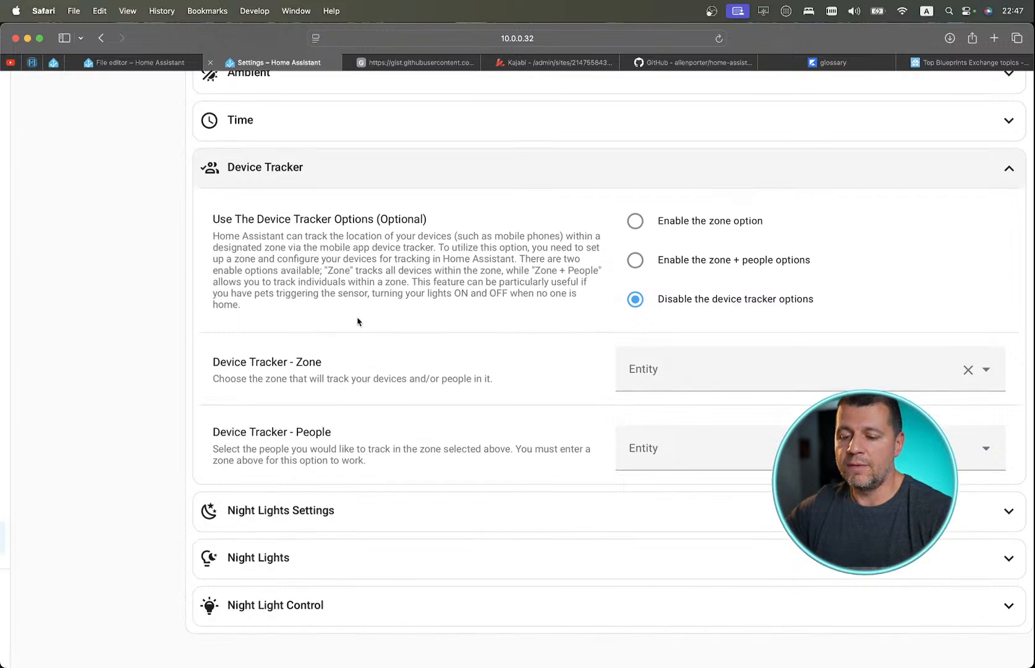
scroll(358, 322, down, 2)
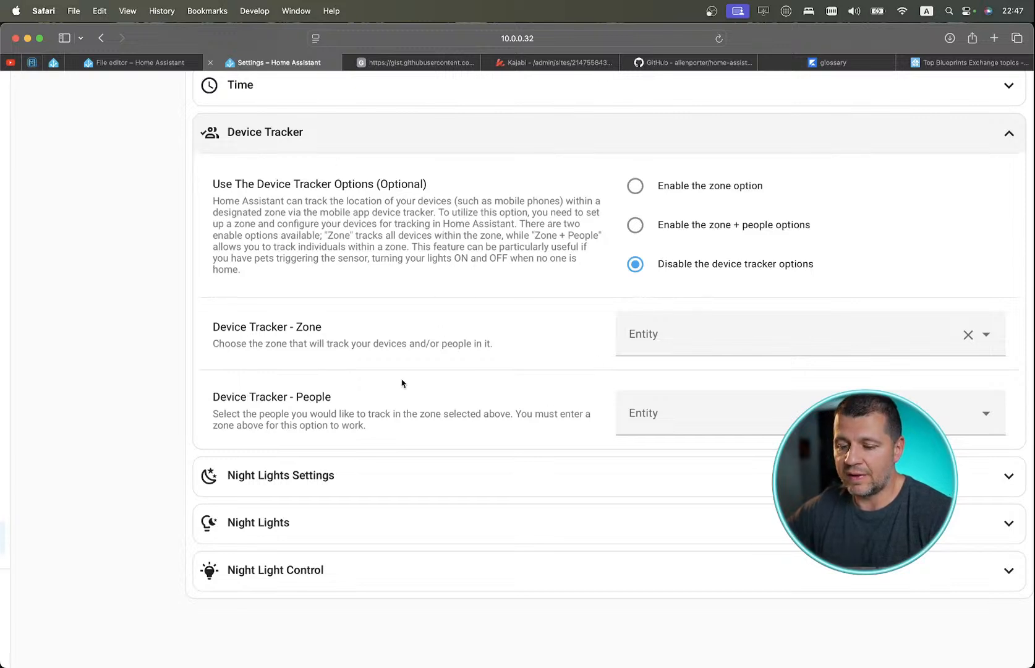
click(1008, 133)
Expand the Night Lights Settings section and examine its enable option and the entity state, time and sun elevation conditions.
click(296, 490)
scroll(296, 491, down, 5)
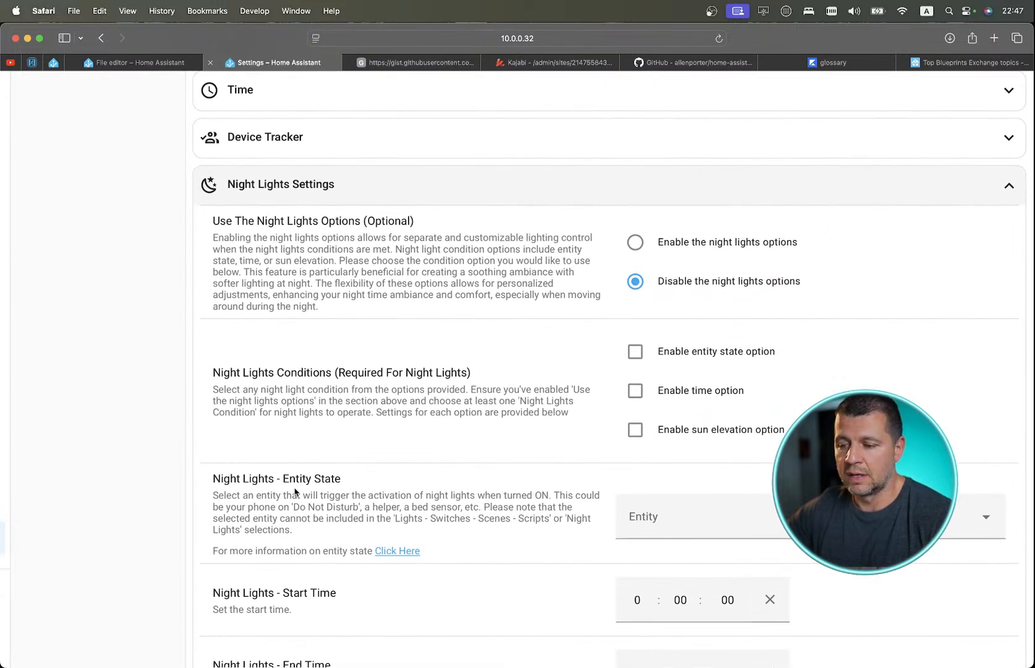
scroll(296, 492, down, 2)
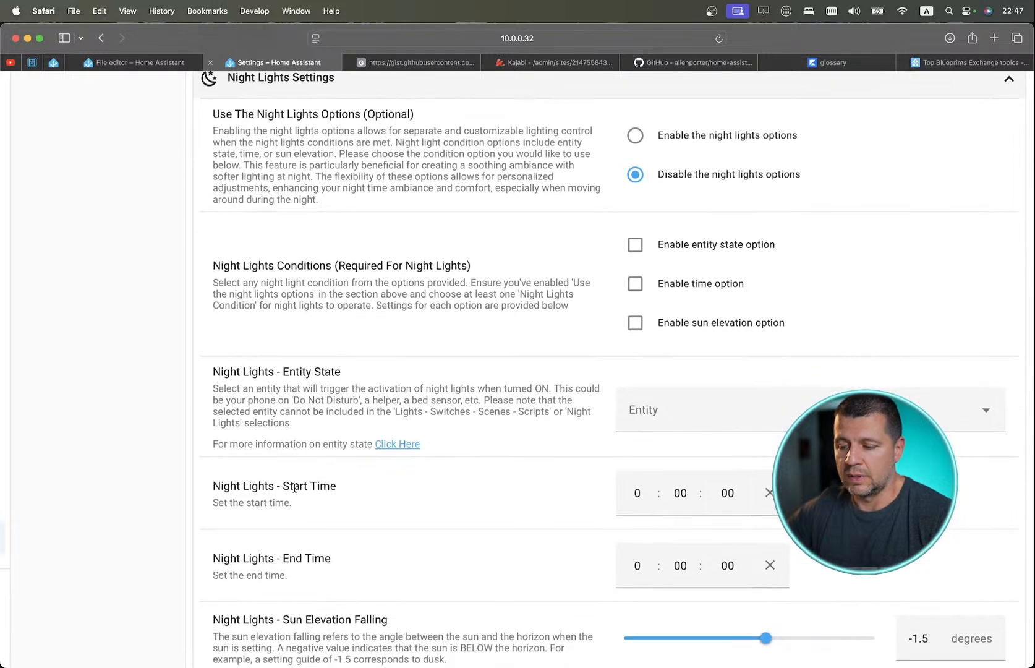
scroll(296, 489, up, 2)
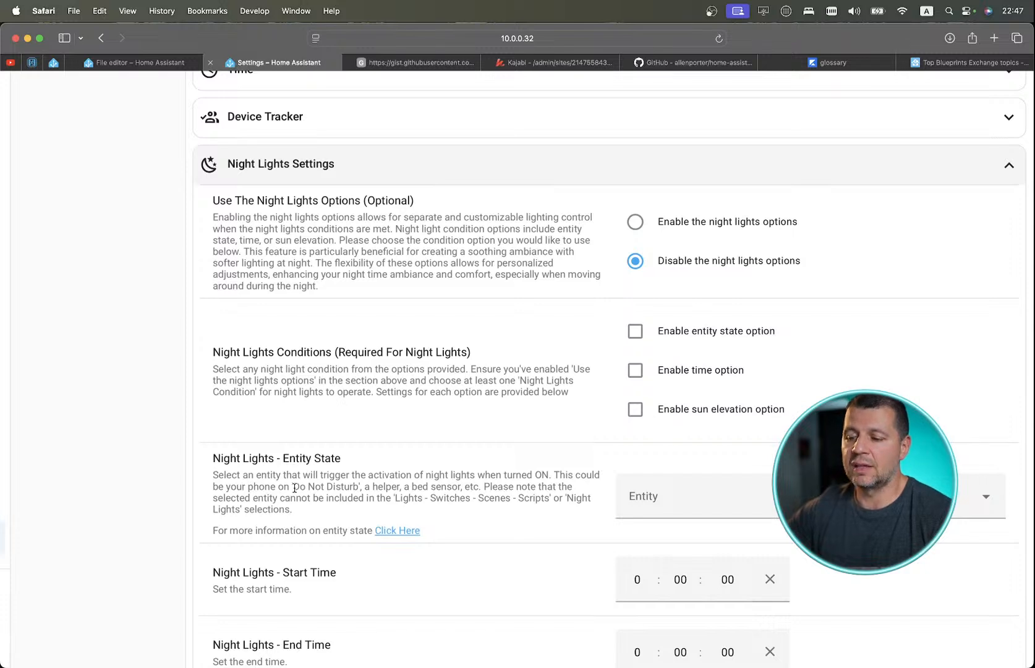
scroll(294, 488, down, 2)
Choose Bedroom Light as the Night Lights - Entity State entity.
click(700, 410)
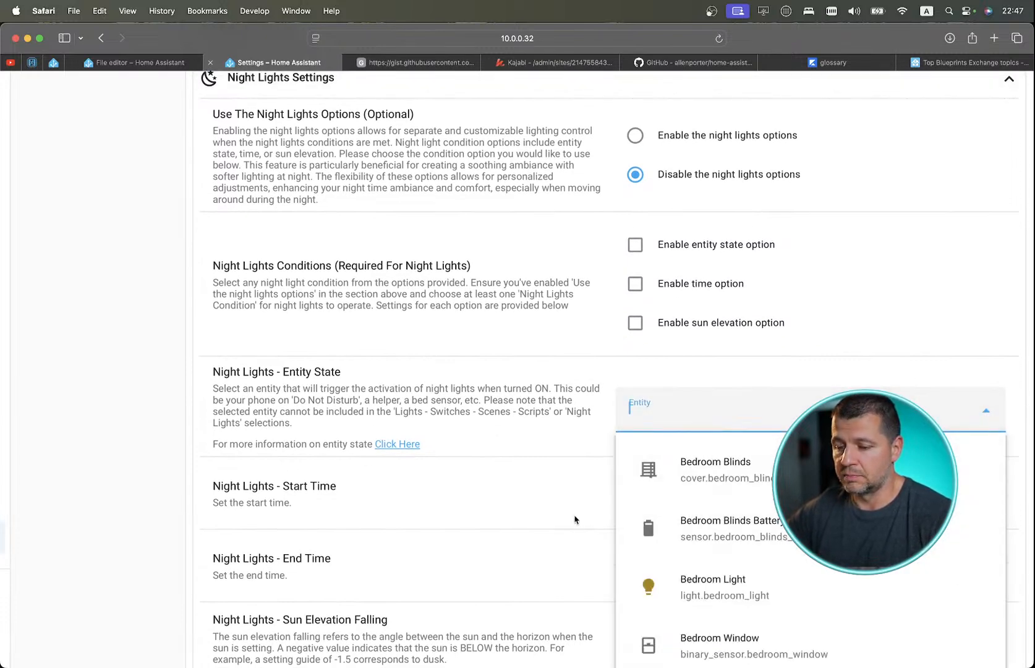
scroll(537, 445, down, 1)
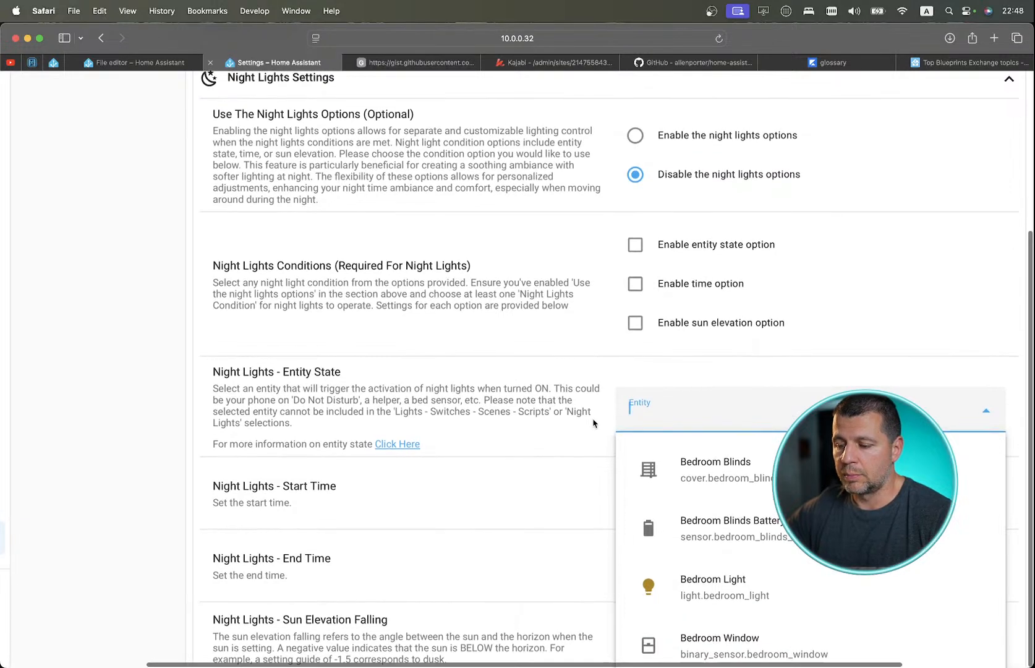
scroll(594, 423, down, 1)
click(689, 570)
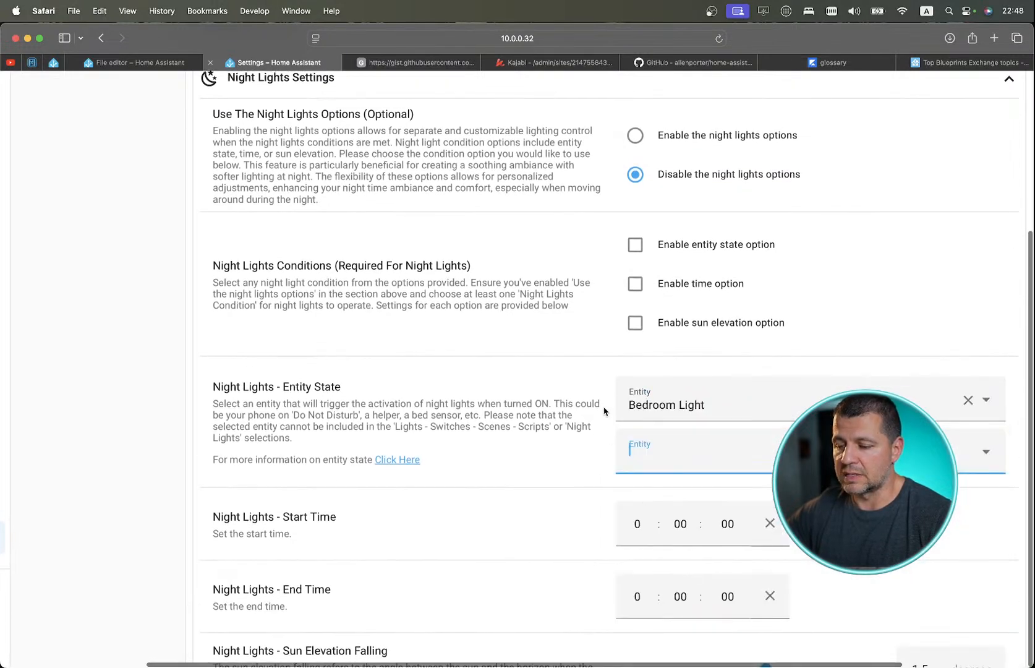
Examine the night lights start and end times and sun elevation settings, and expand the Night Lights section.
scroll(587, 420, up, 5)
scroll(588, 419, down, 9)
scroll(589, 418, up, 3)
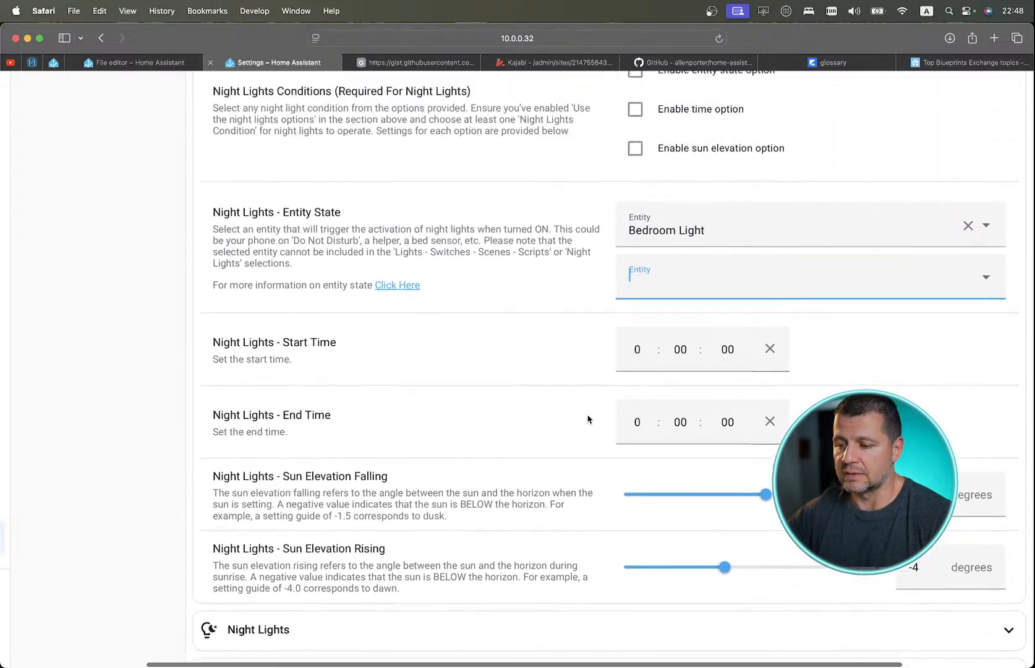
scroll(578, 289, up, 3)
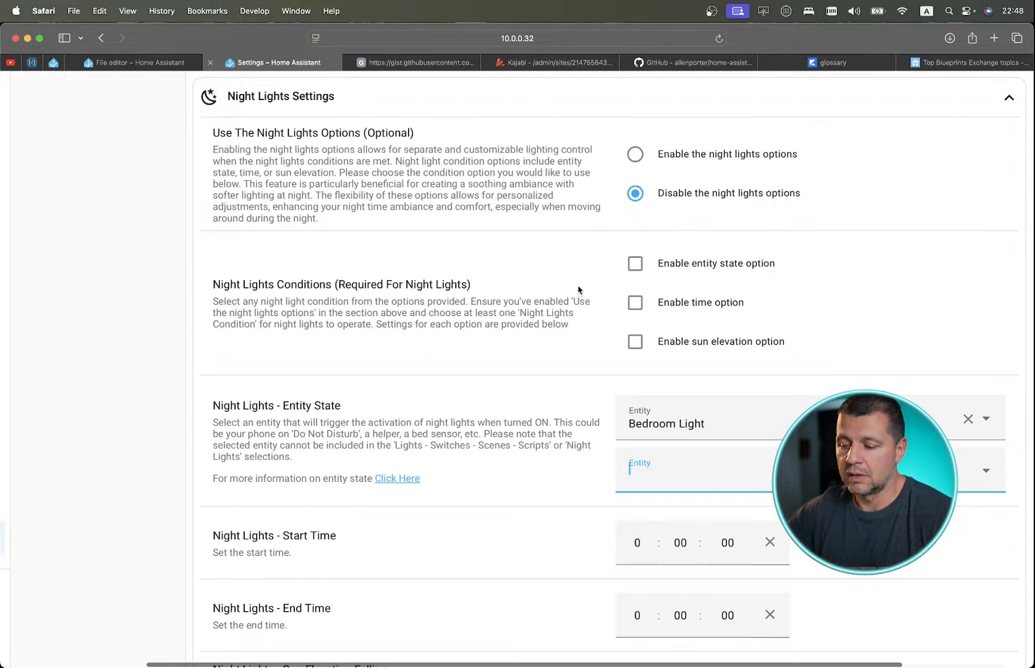
scroll(579, 291, down, 5)
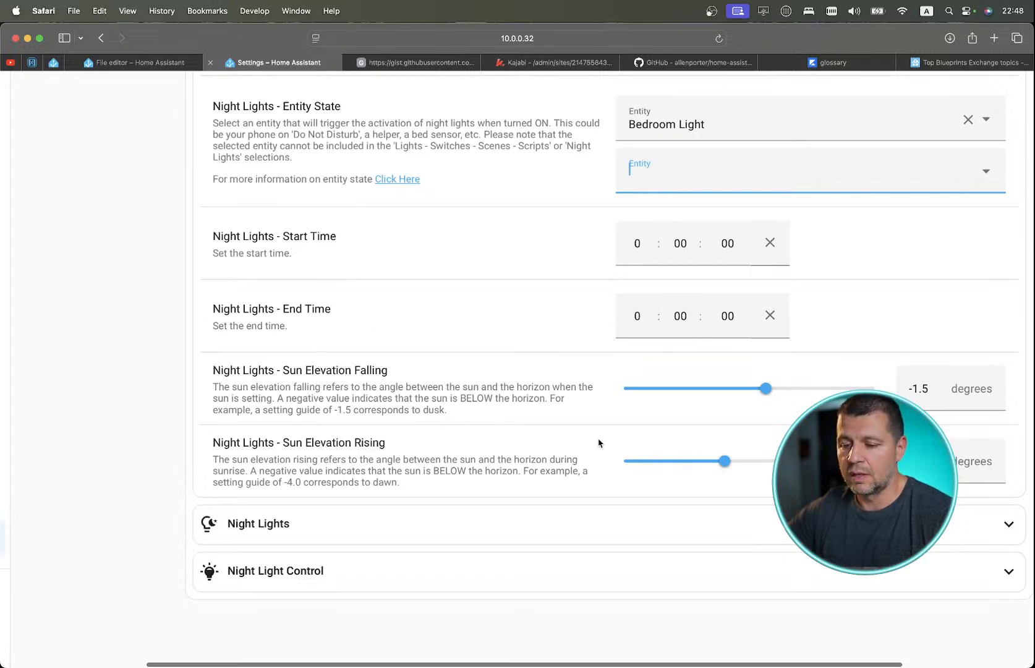
scroll(599, 443, down, 1)
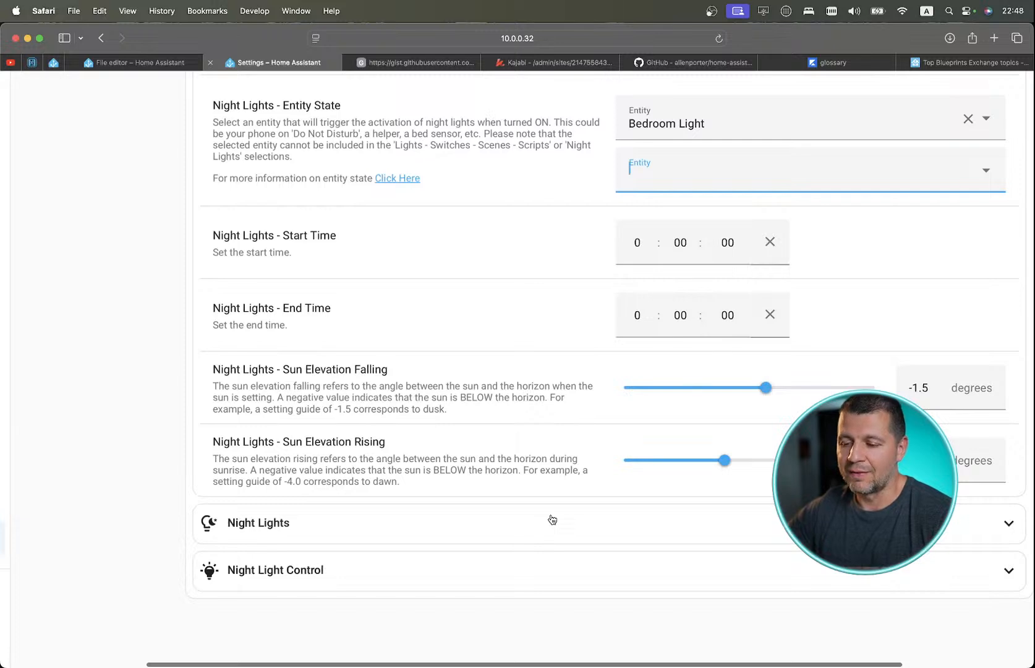
click(514, 518)
scroll(504, 517, down, 5)
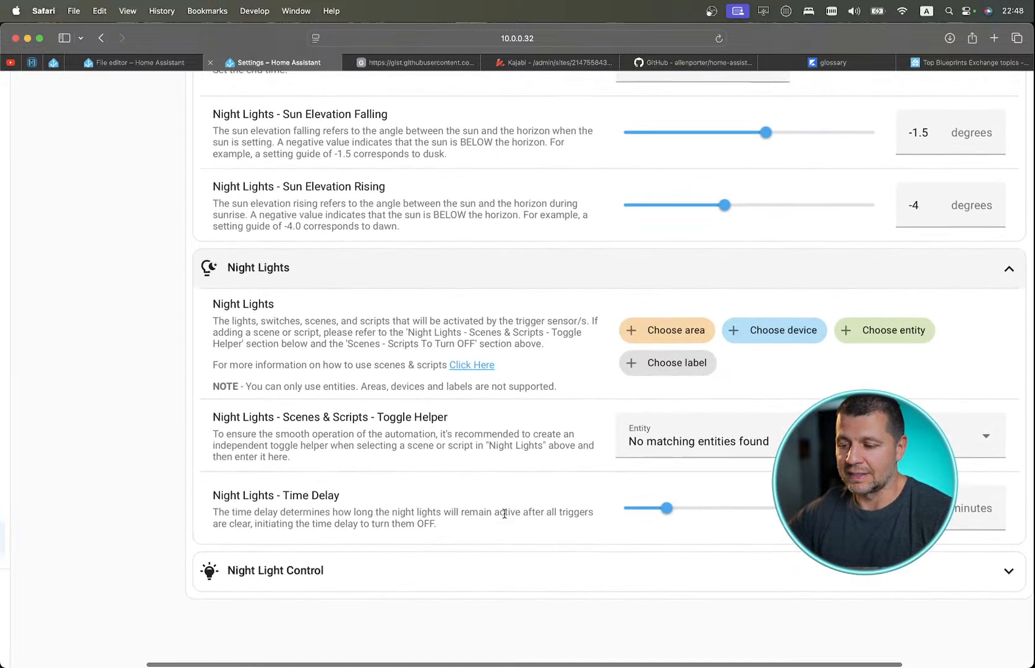
Remove Bedroom Light from Night Lights - Entity State and return to the Night Lights section's settings.
scroll(501, 488, up, 5)
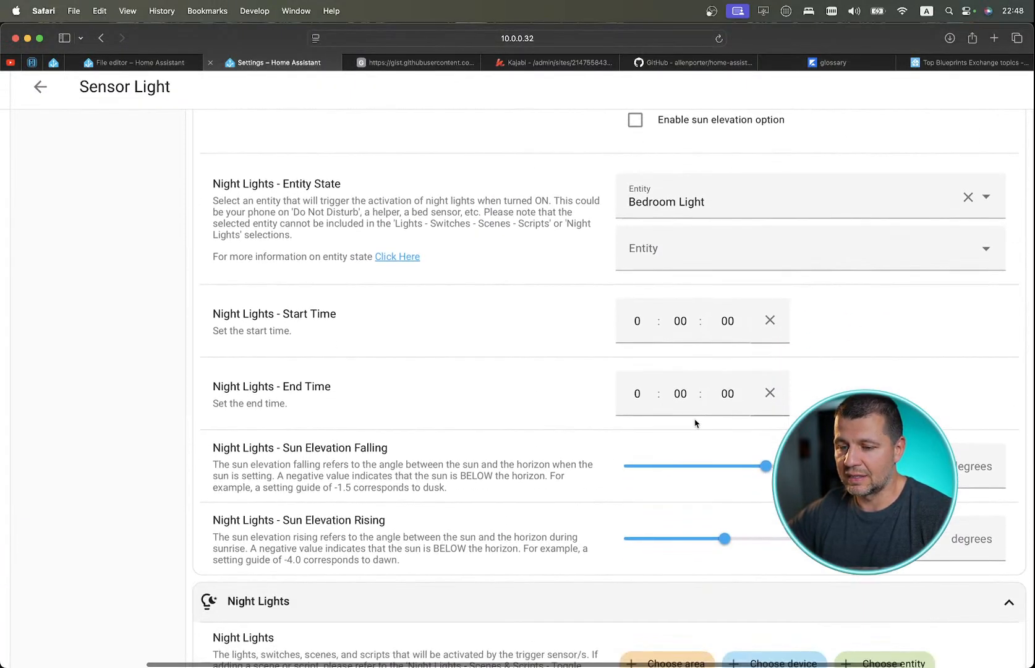
click(968, 196)
scroll(967, 204, down, 3)
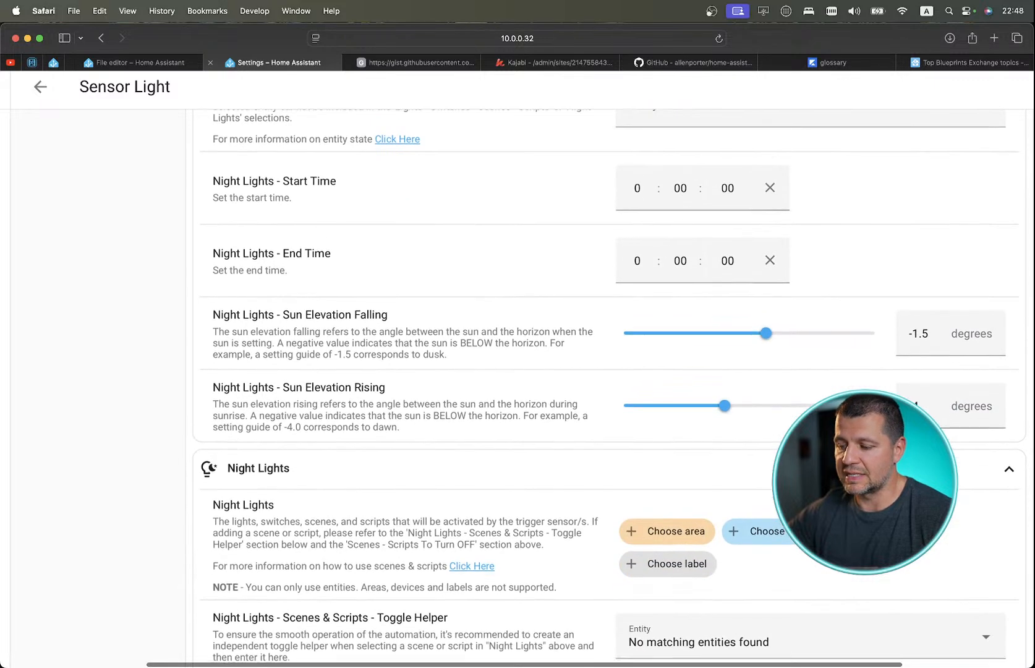
scroll(609, 386, up, 1)
scroll(335, 581, down, 3)
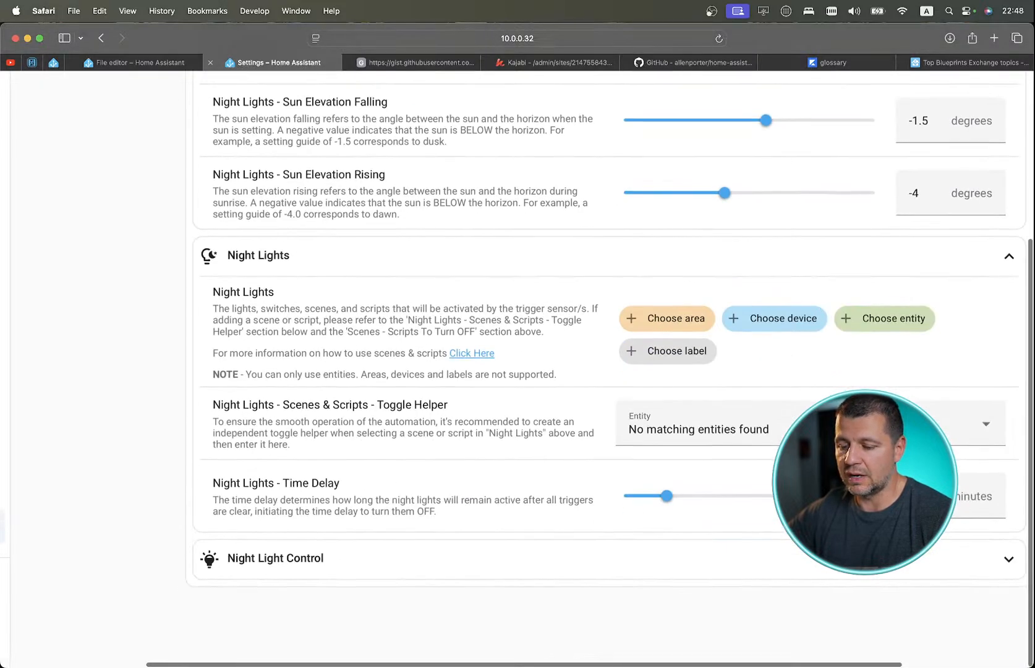
Expand the Night Light Control section and examine its brightness, transition, colour temperature and RGB colour settings.
click(335, 581)
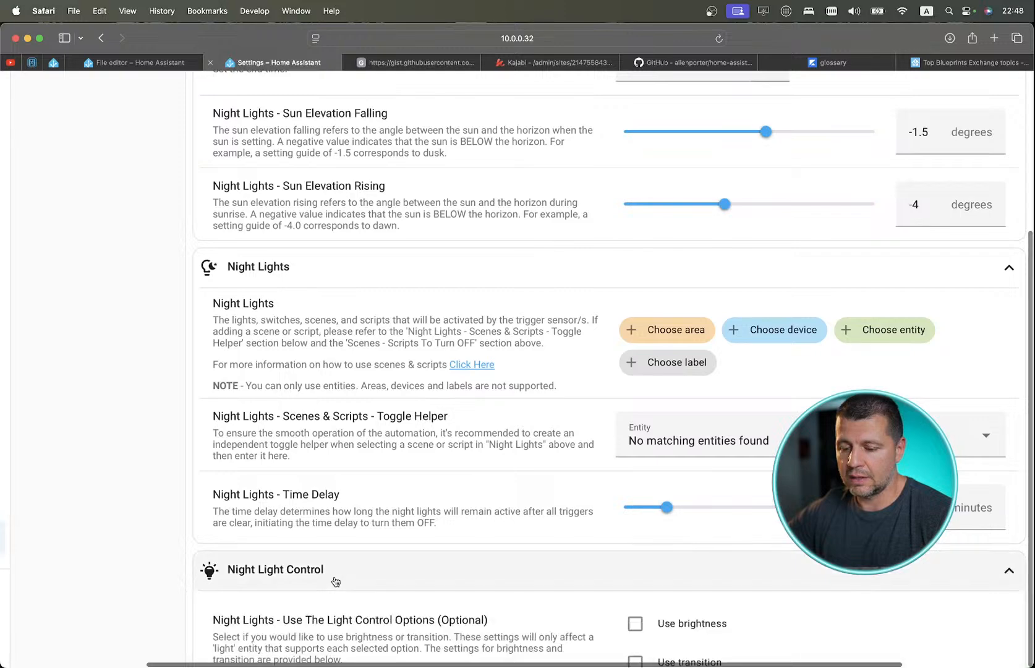
scroll(336, 581, down, 10)
scroll(336, 581, up, 4)
scroll(335, 581, down, 5)
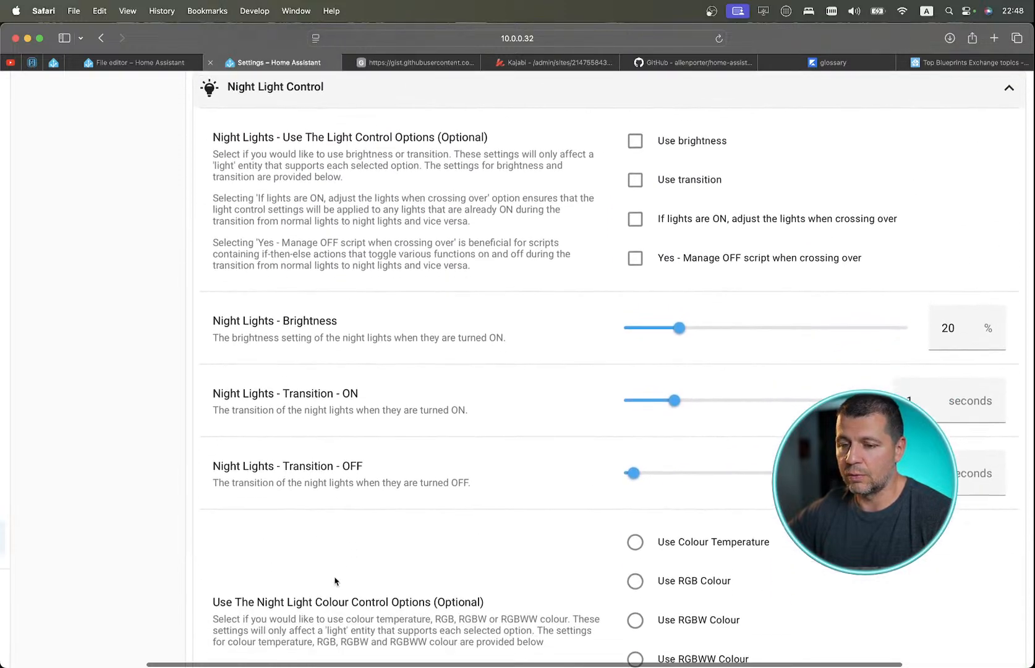
scroll(334, 576, up, 2)
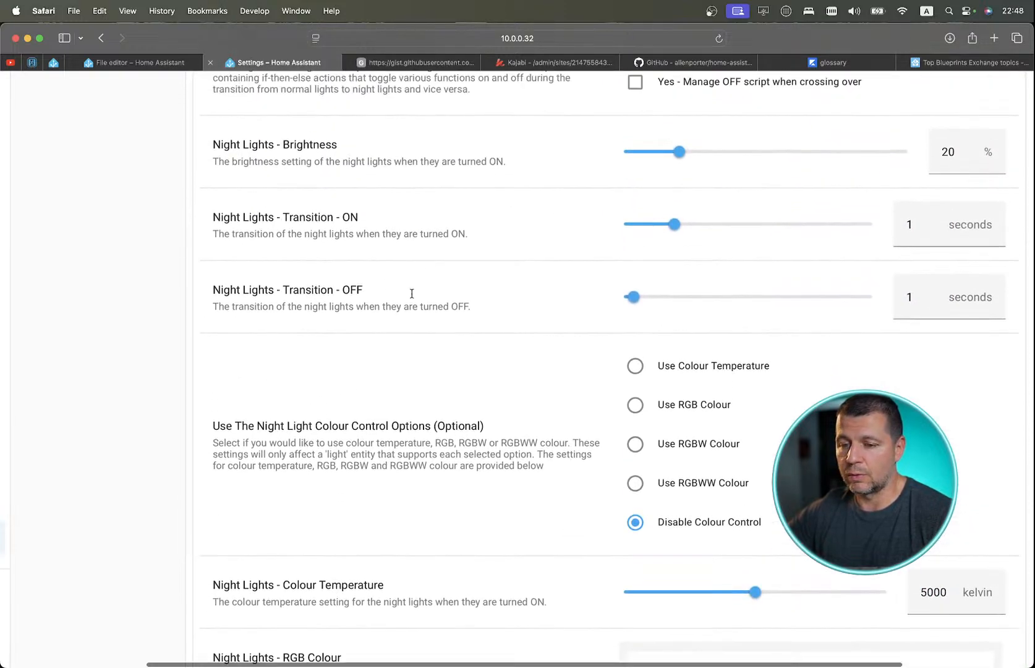
scroll(426, 357, down, 2)
scroll(427, 357, down, 4)
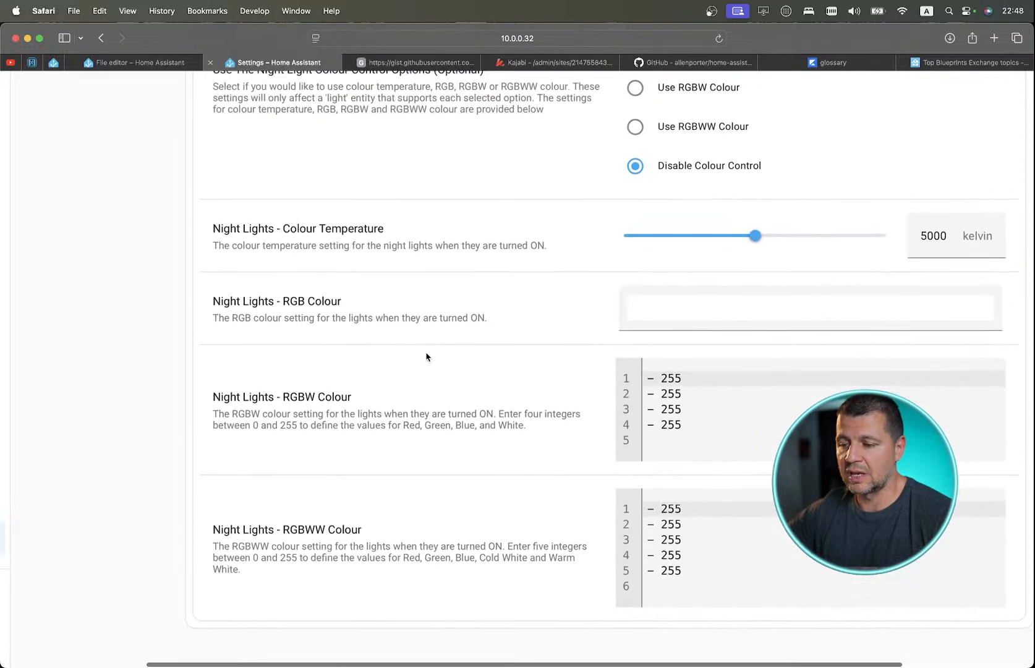
scroll(426, 351, up, 6)
scroll(713, 206, up, 1)
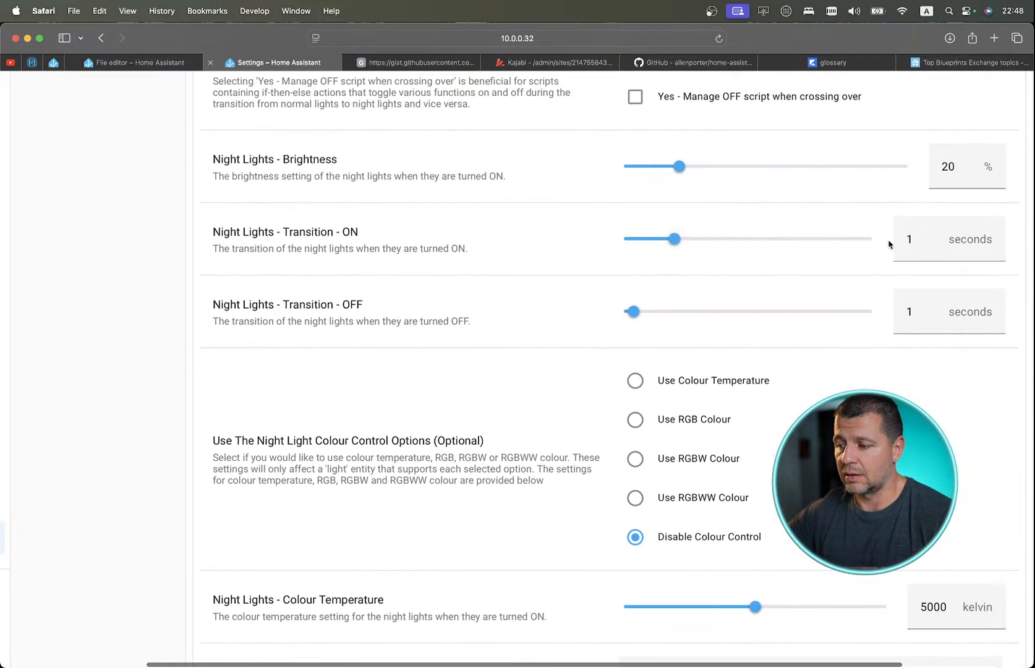
scroll(690, 409, down, 6)
scroll(691, 409, up, 20)
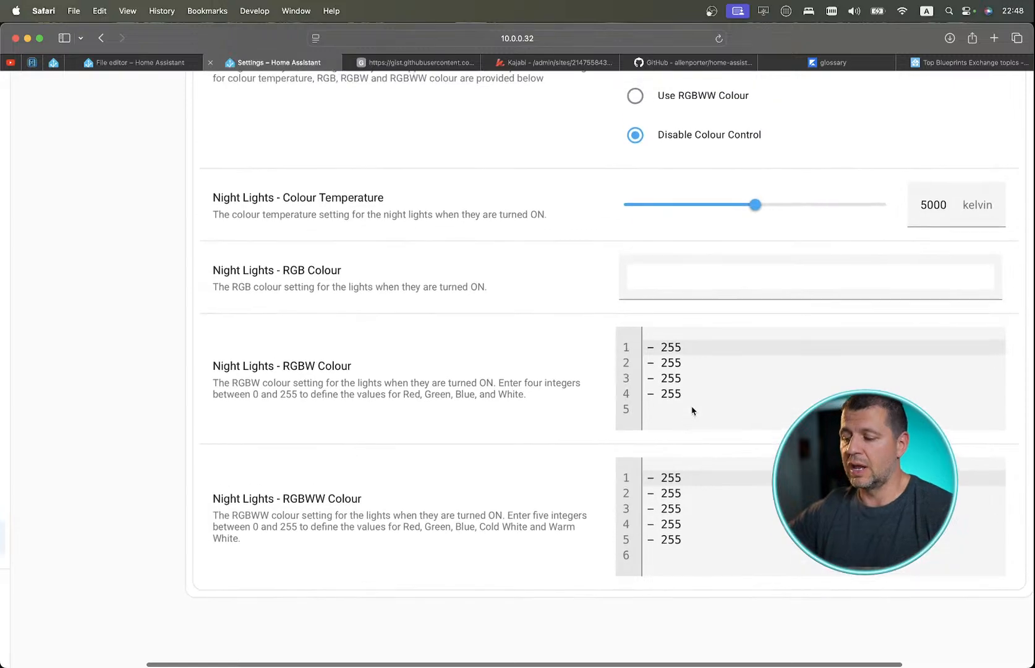
scroll(691, 411, up, 4)
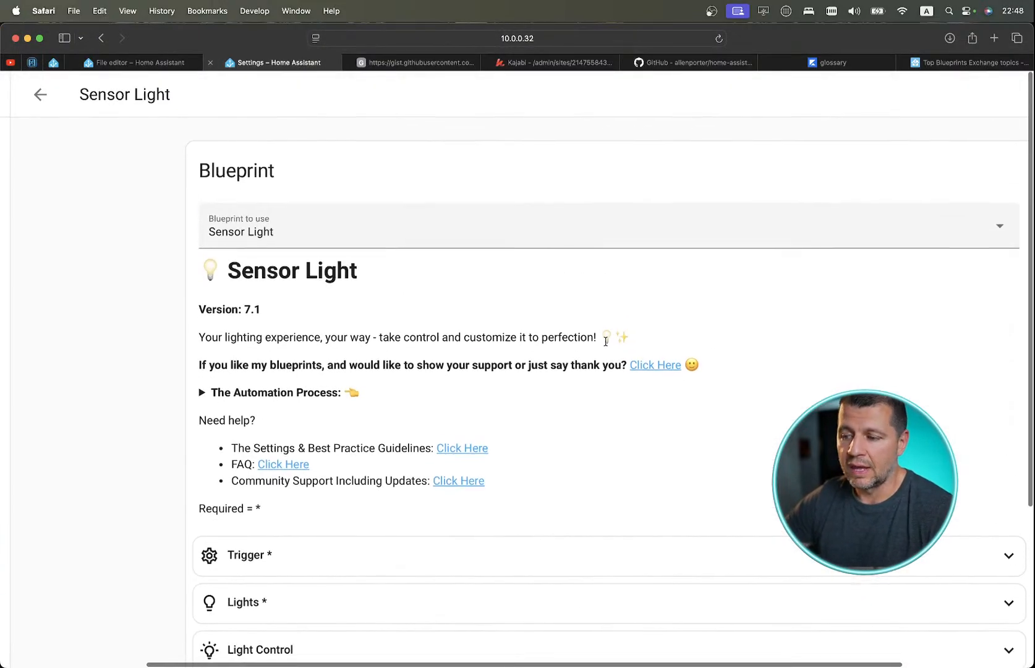
click(37, 97)
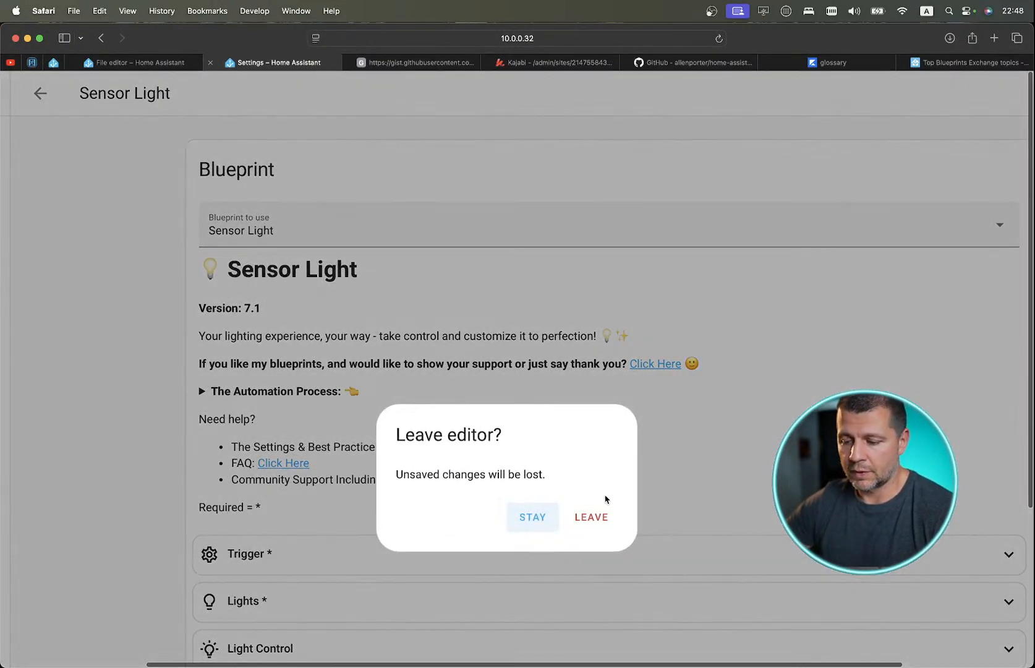
scroll(566, 504, down, 2)
scroll(569, 494, down, 3)
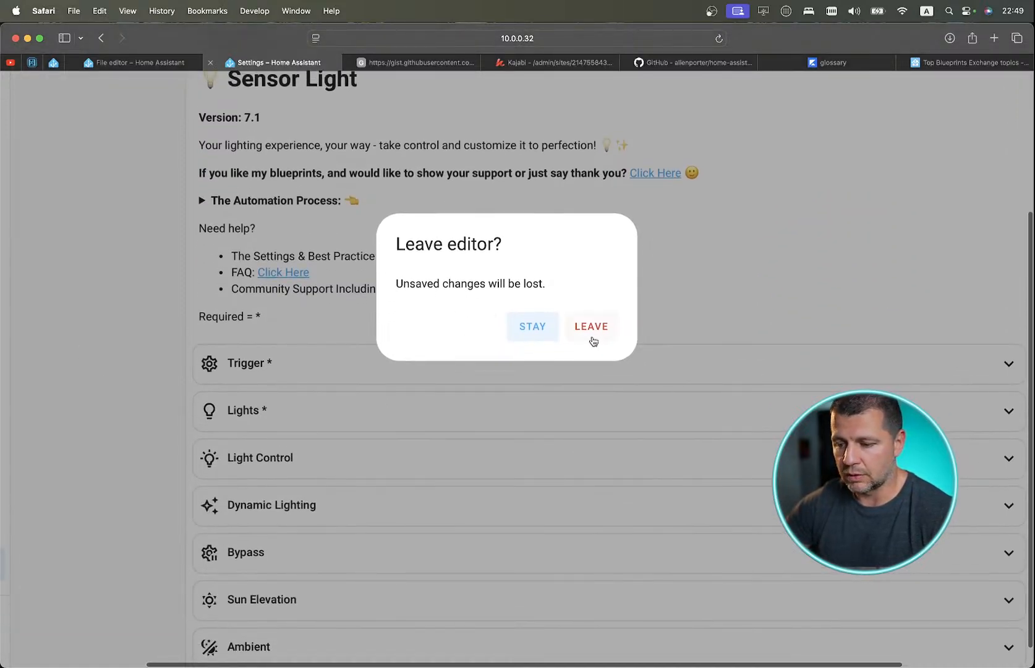
click(538, 335)
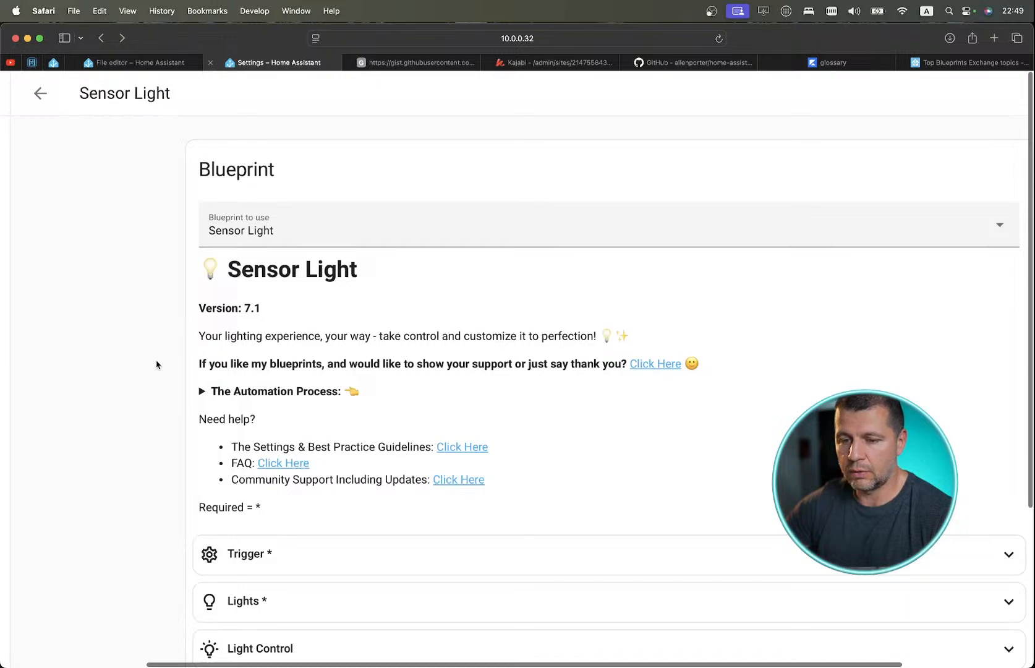
Look over the Sensor Light automation form, from the blueprint description through its collapsed sections to the Night Lights settings.
key(super+shift+backslash)
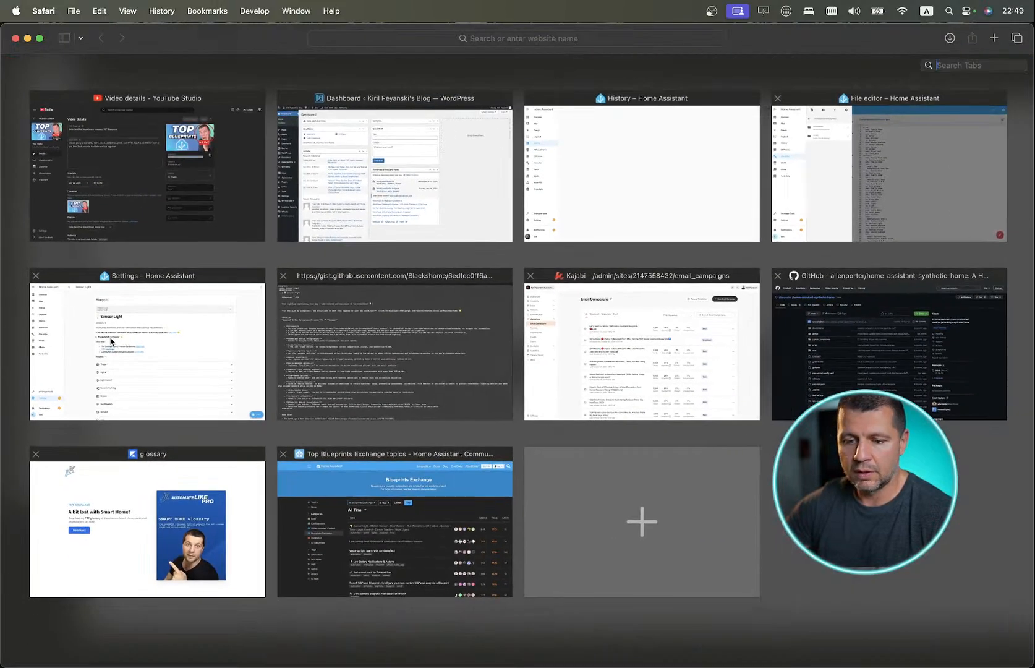
click(112, 340)
scroll(571, 374, down, 5)
scroll(635, 340, up, 5)
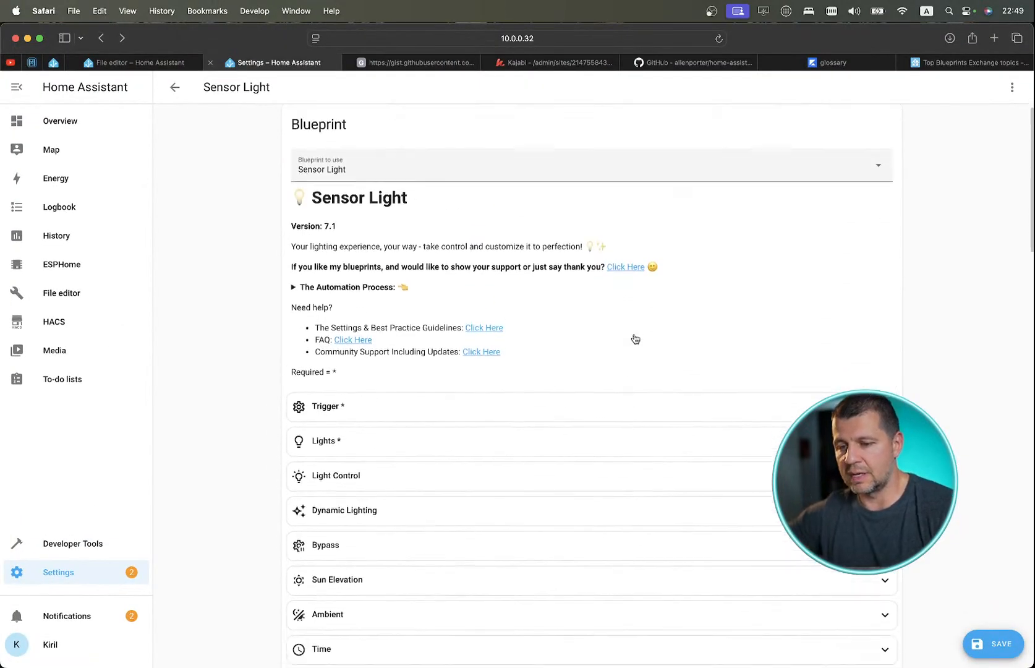
scroll(635, 339, down, 5)
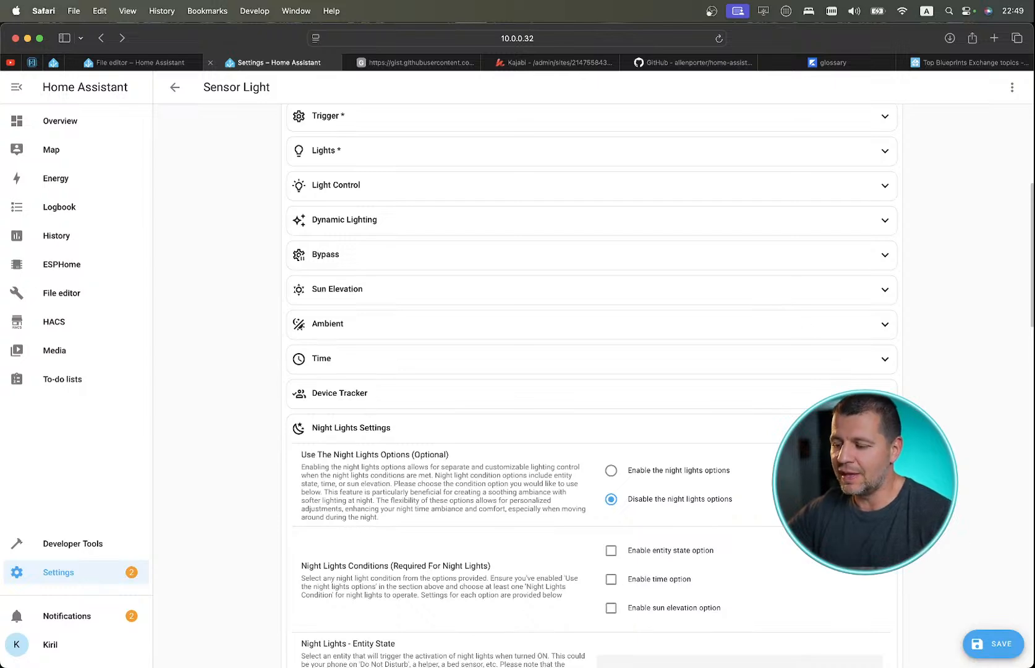
scroll(959, 586, down, 4)
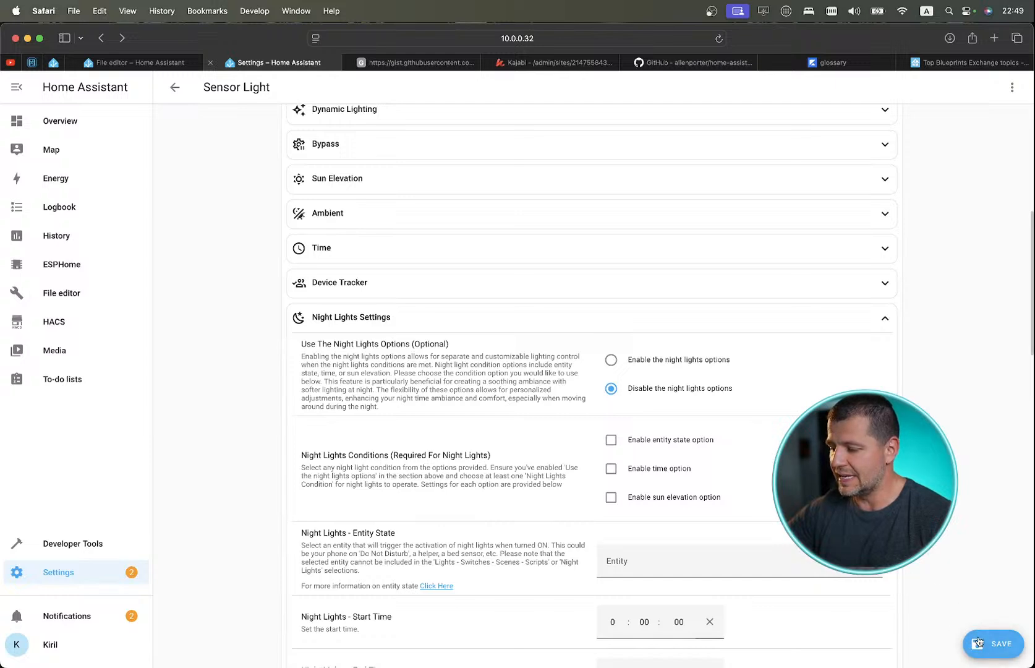
scroll(978, 642, up, 15)
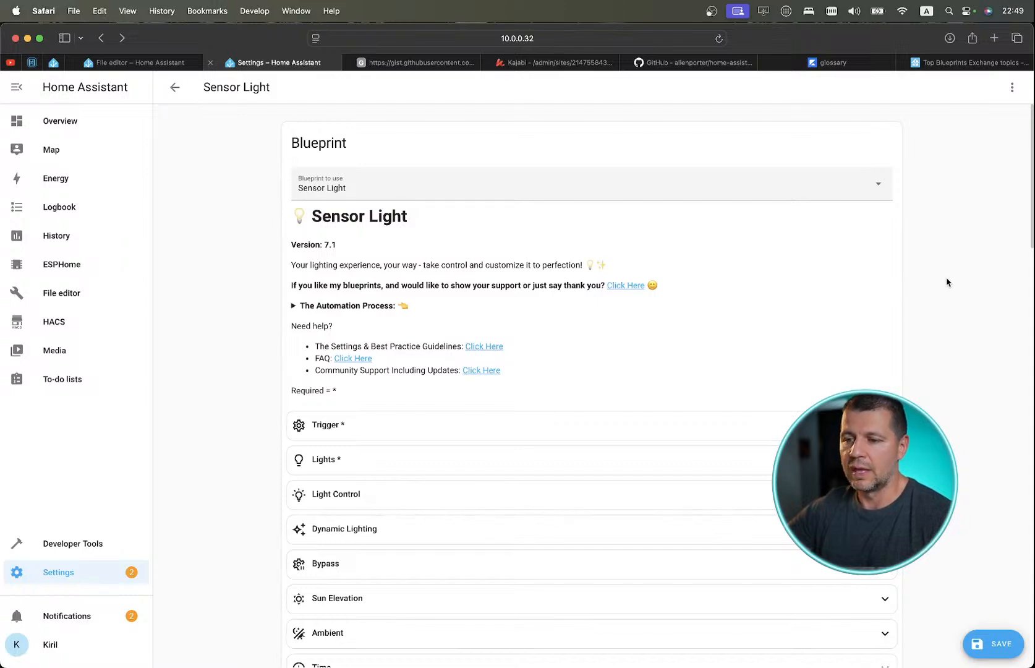
scroll(969, 438, down, 15)
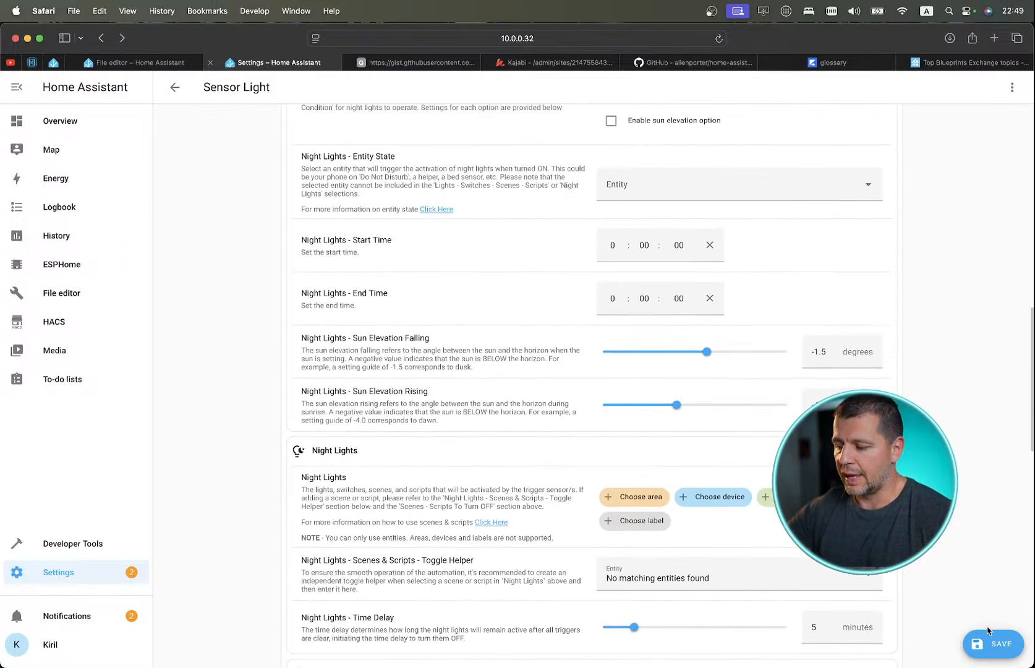
scroll(935, 344, up, 10)
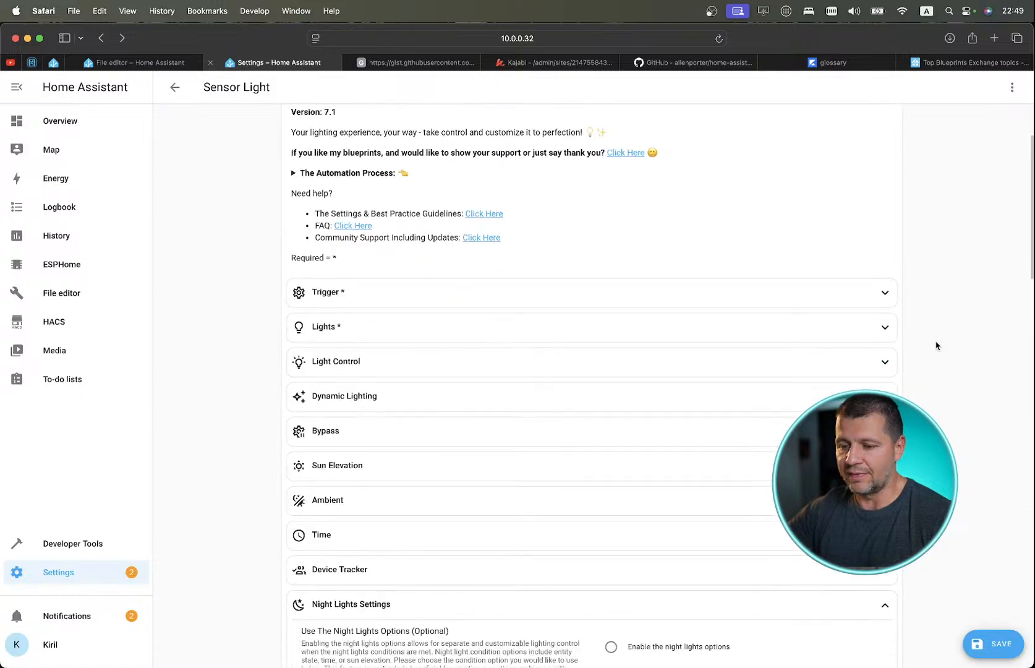
scroll(936, 344, down, 10)
Save the automation under the name "Sensor Light - Demo".
click(1001, 646)
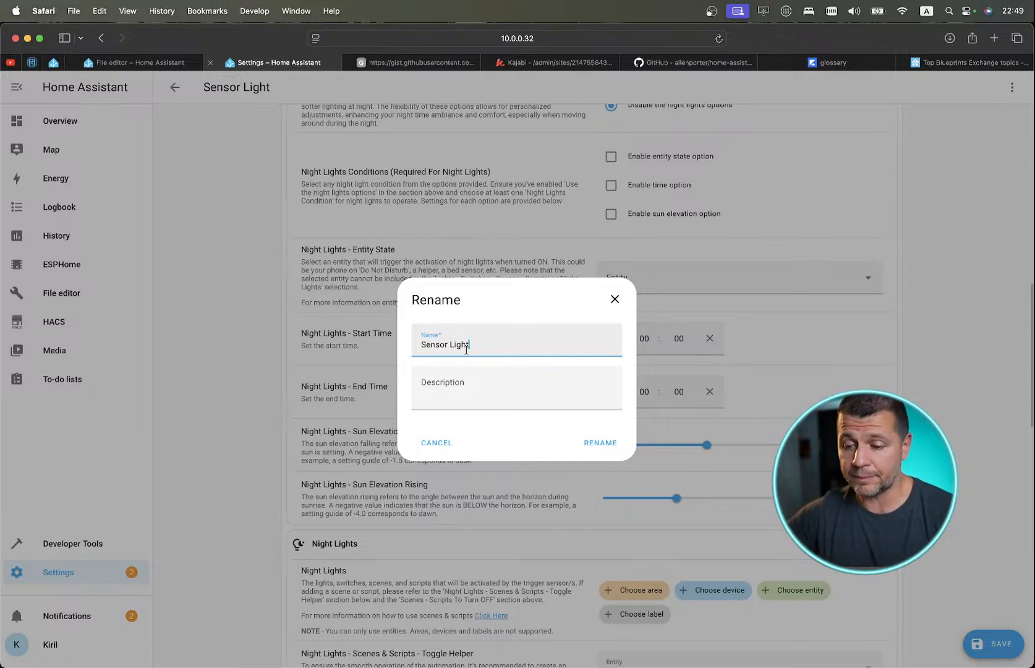
triple_click(470, 351)
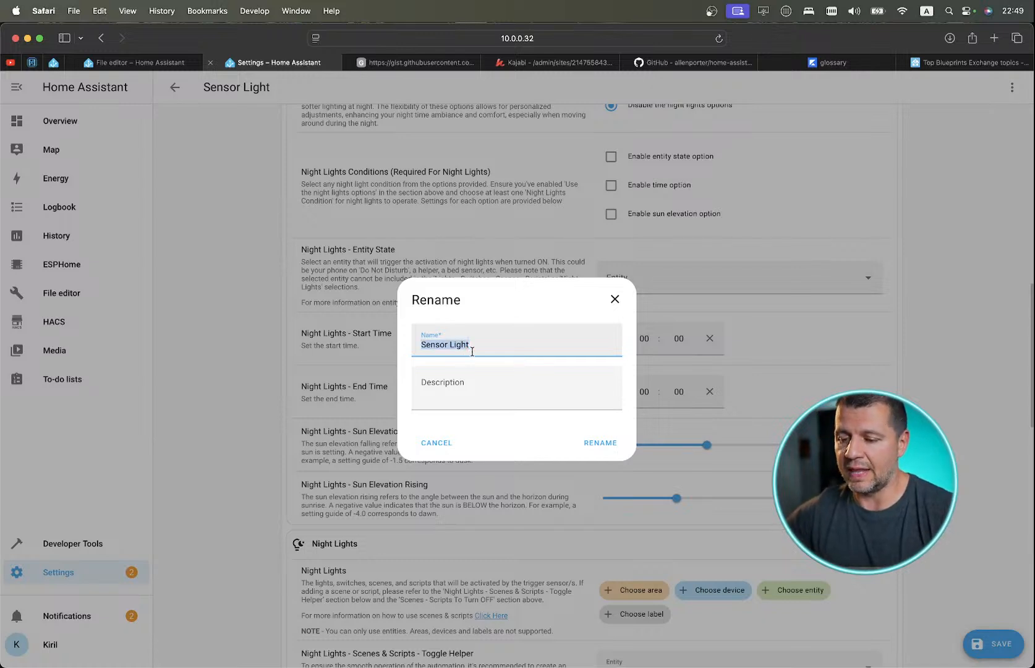
click(471, 350)
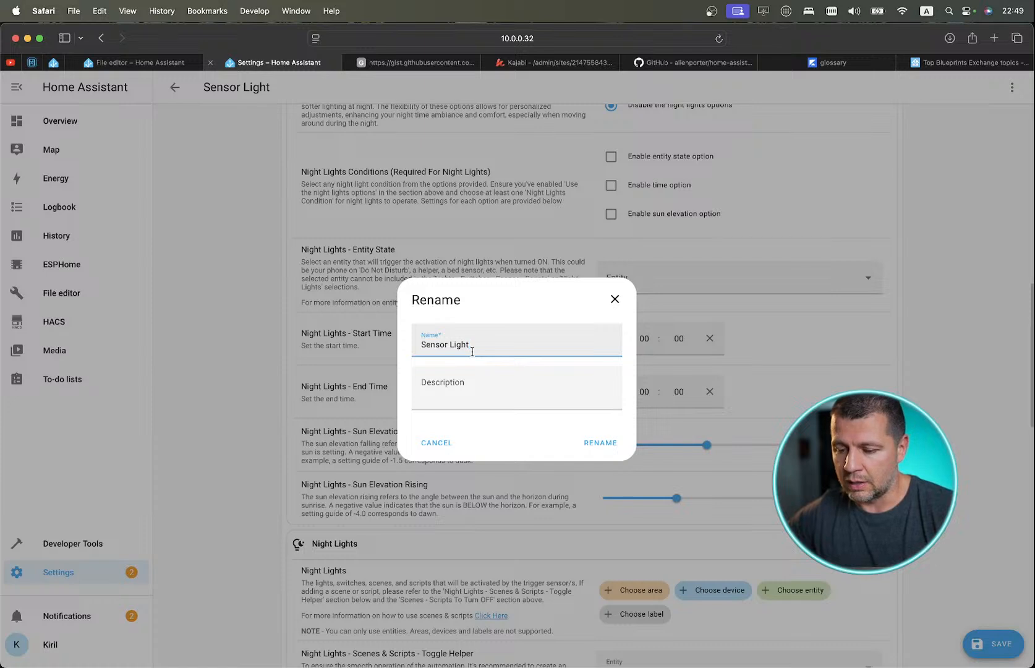
click(600, 443)
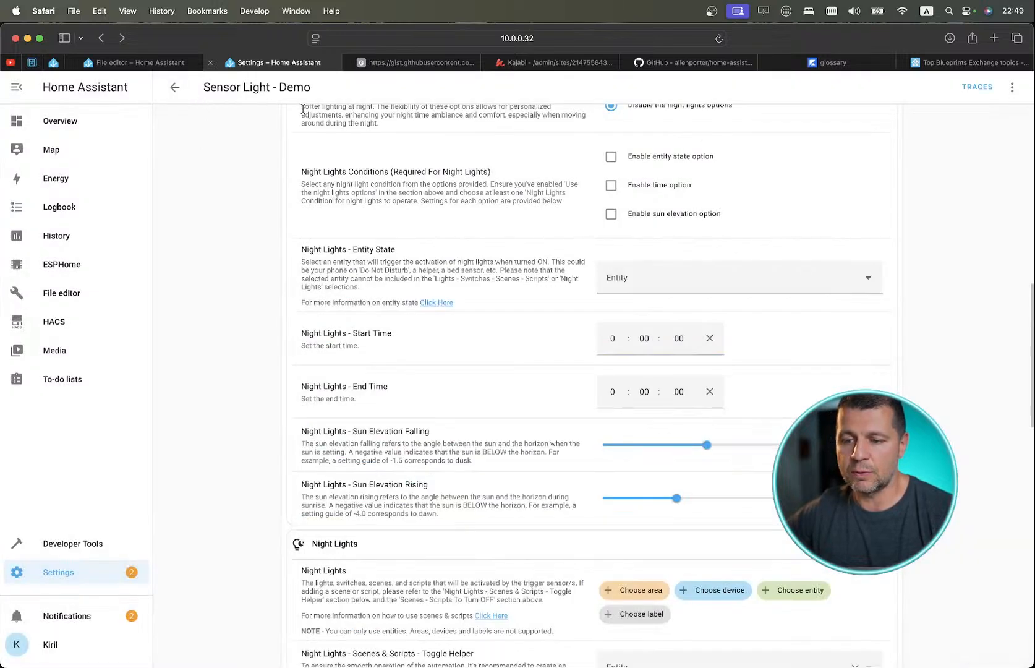
Leave the automation editor, restore the normal page zoom and disable the "Turn on Bedroom light at Sunset" automation.
click(175, 87)
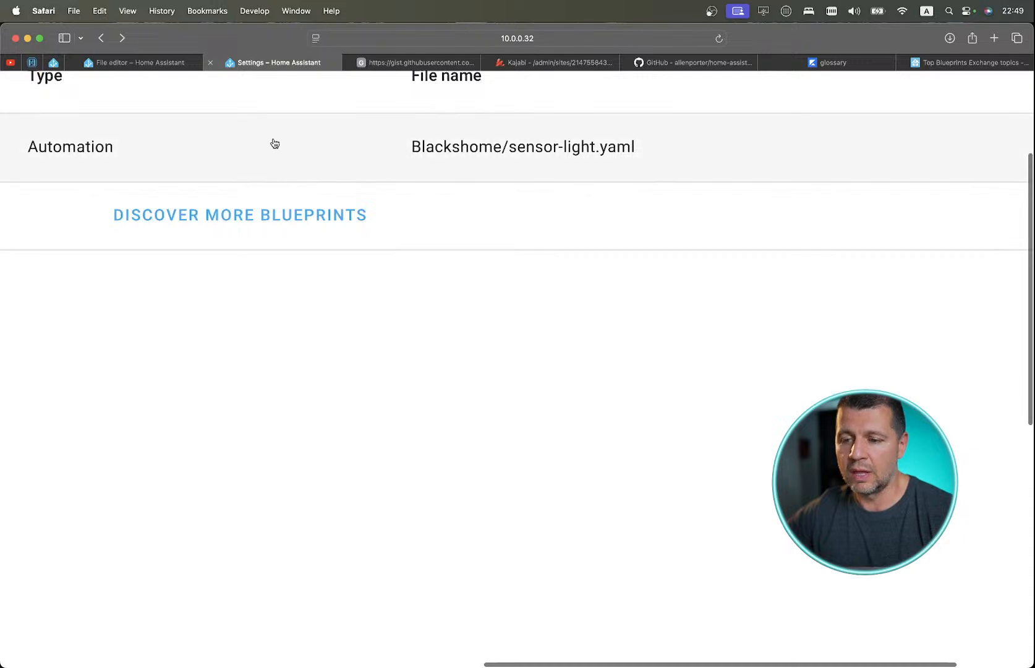
right_click(281, 166)
click(314, 392)
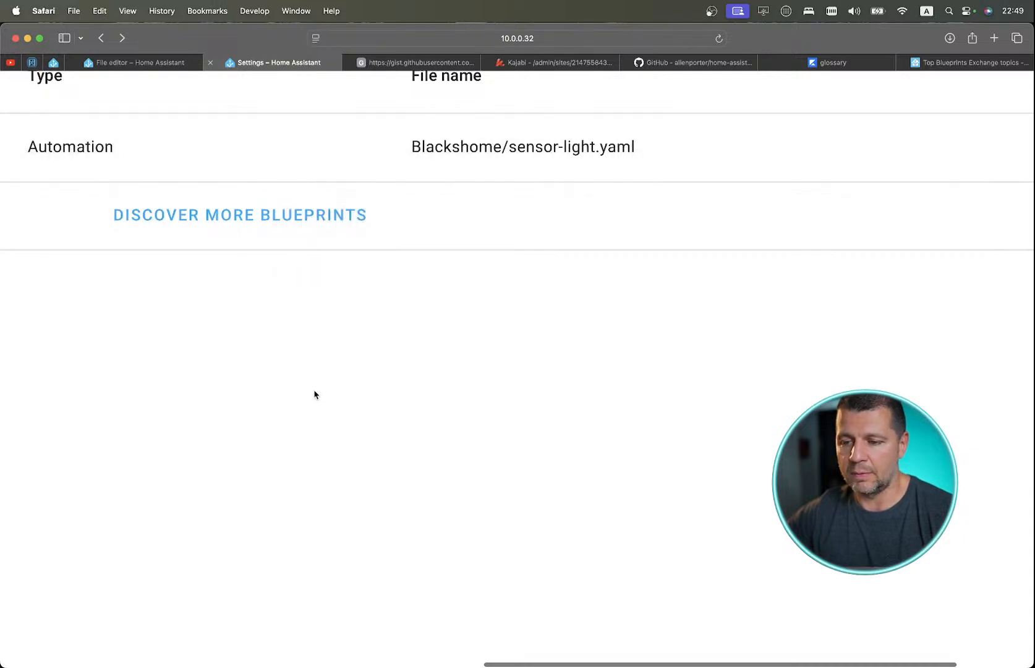
key(super+0)
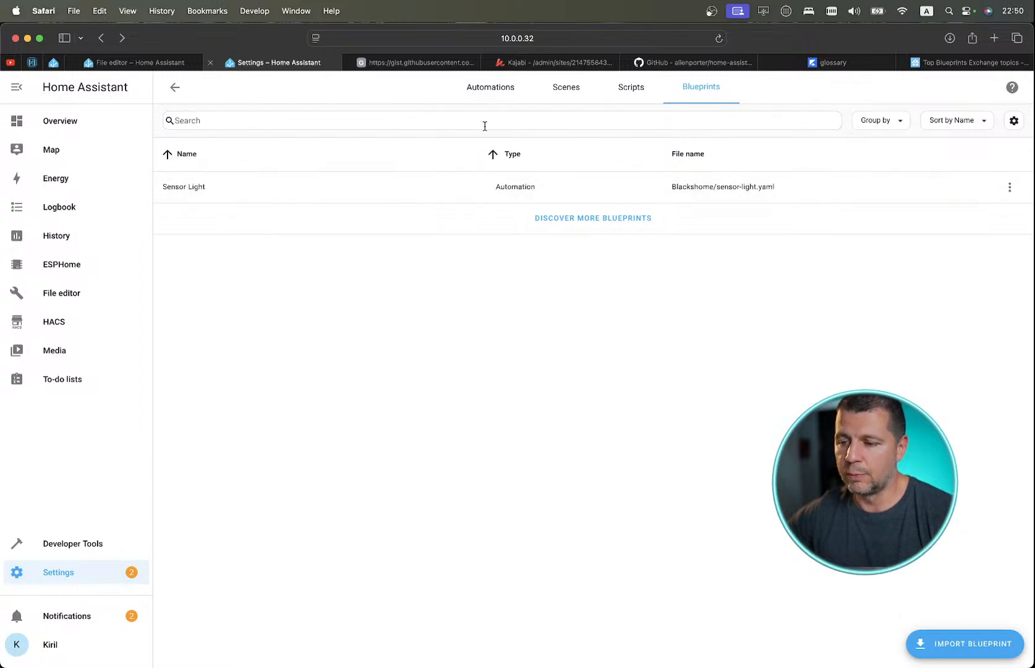
click(495, 101)
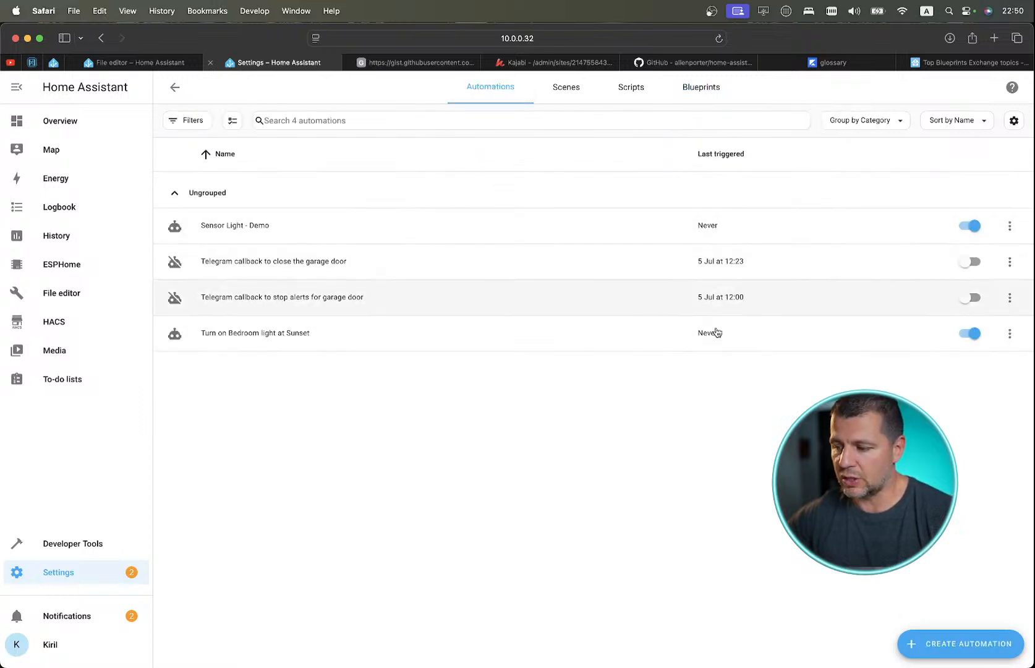
click(970, 334)
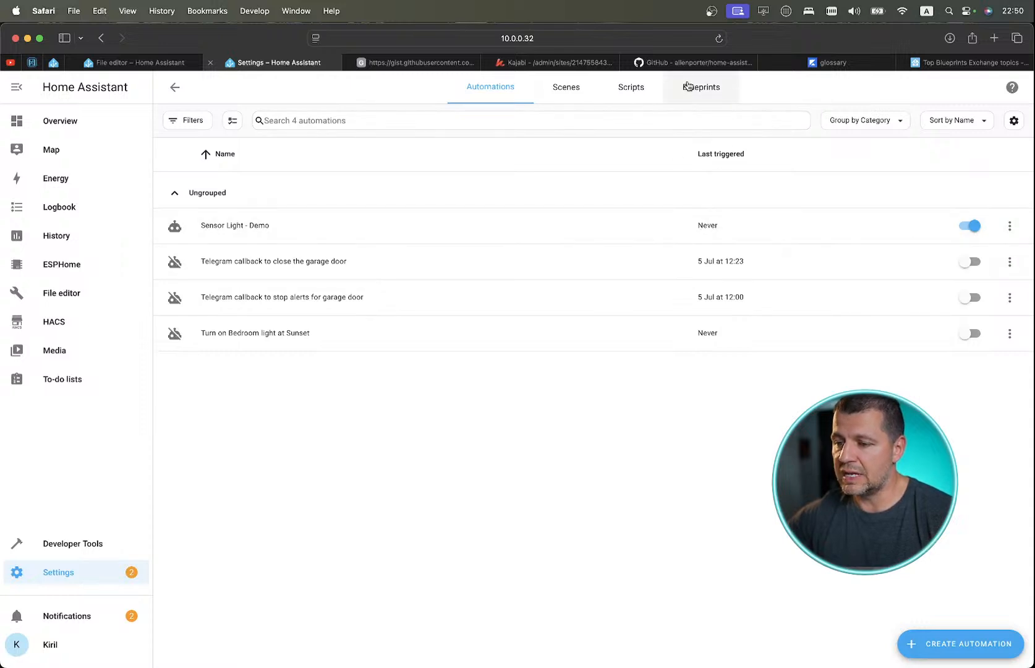
Show the automations that use the Sensor Light blueprint.
click(703, 106)
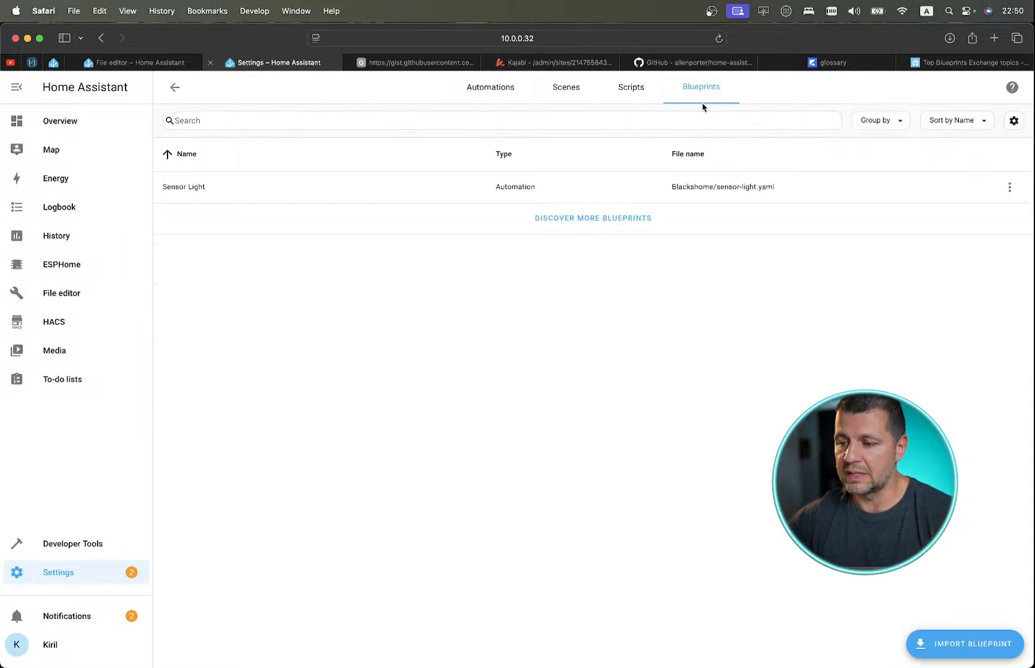
click(1009, 186)
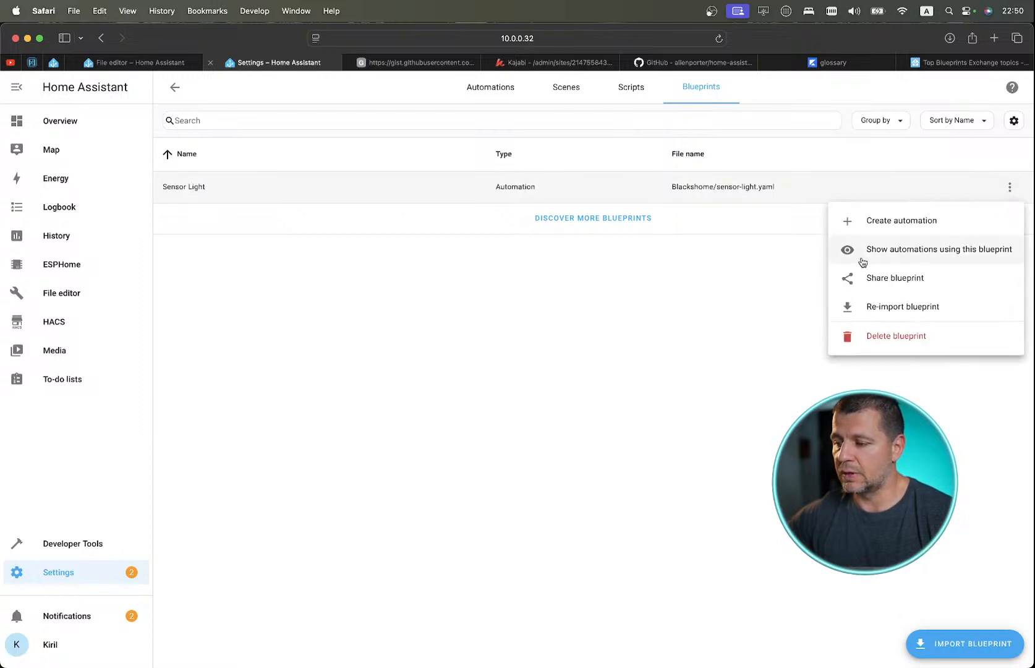
click(894, 250)
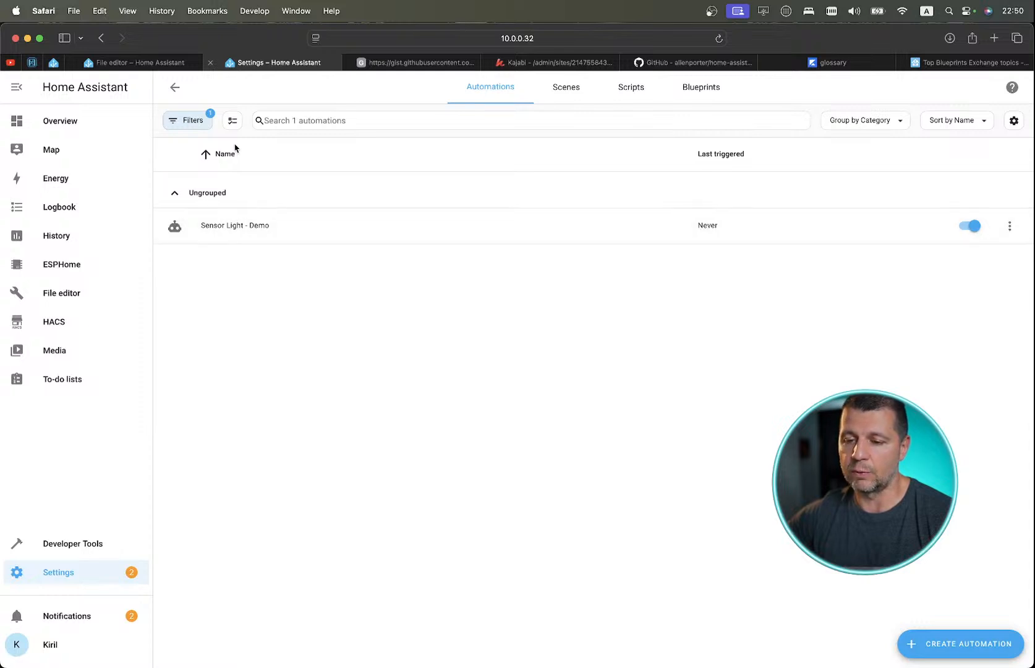
Return to the blueprints list and start another automation from the Sensor Light blueprint.
click(174, 90)
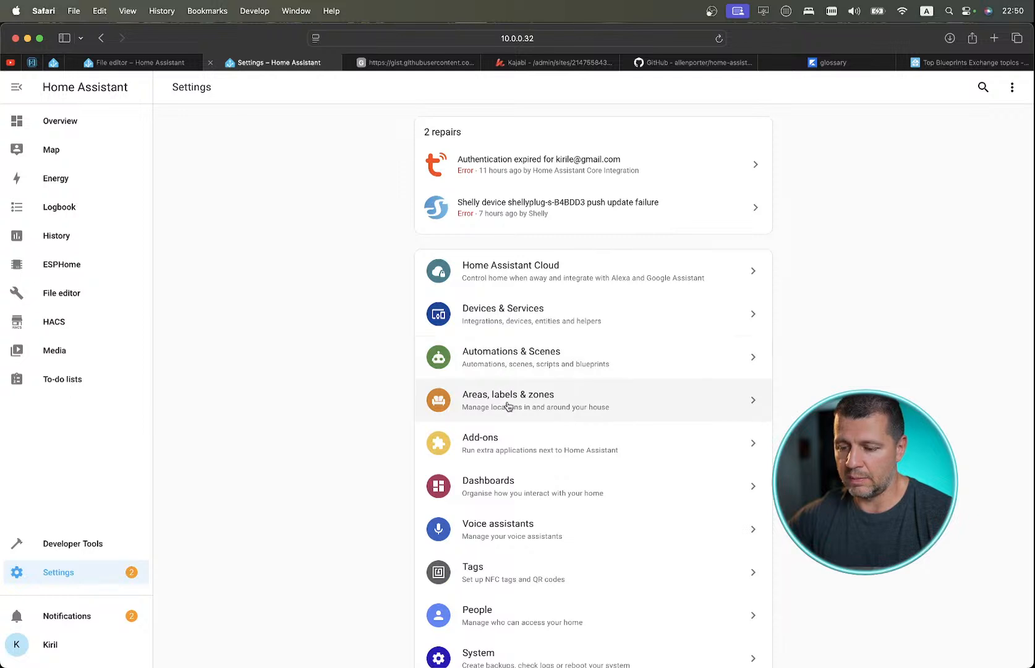
scroll(496, 353, down, 1)
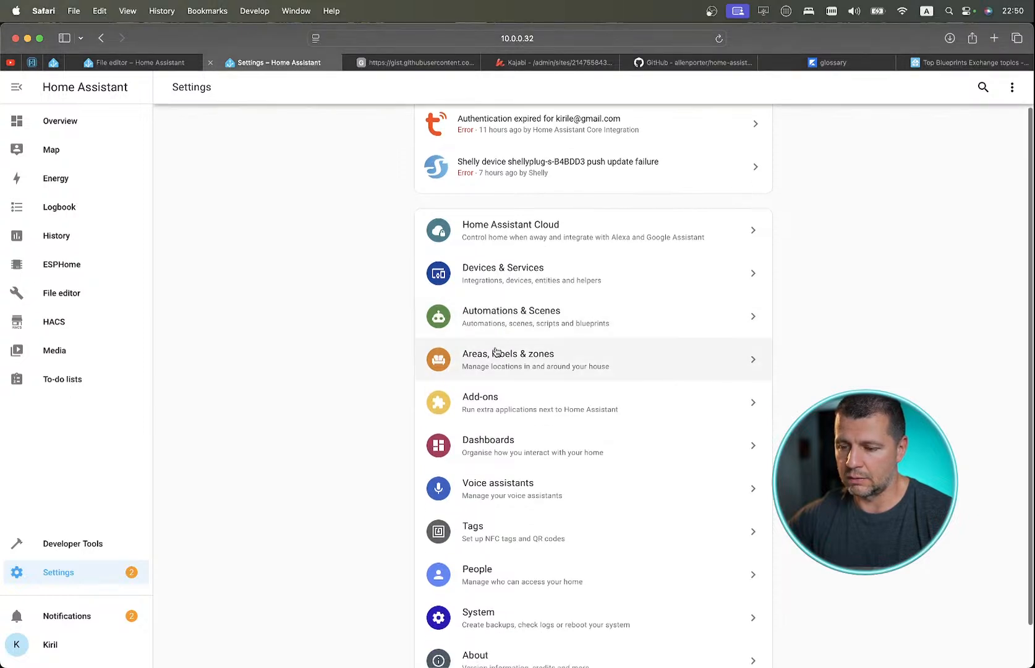
scroll(521, 331, down, 1)
click(508, 288)
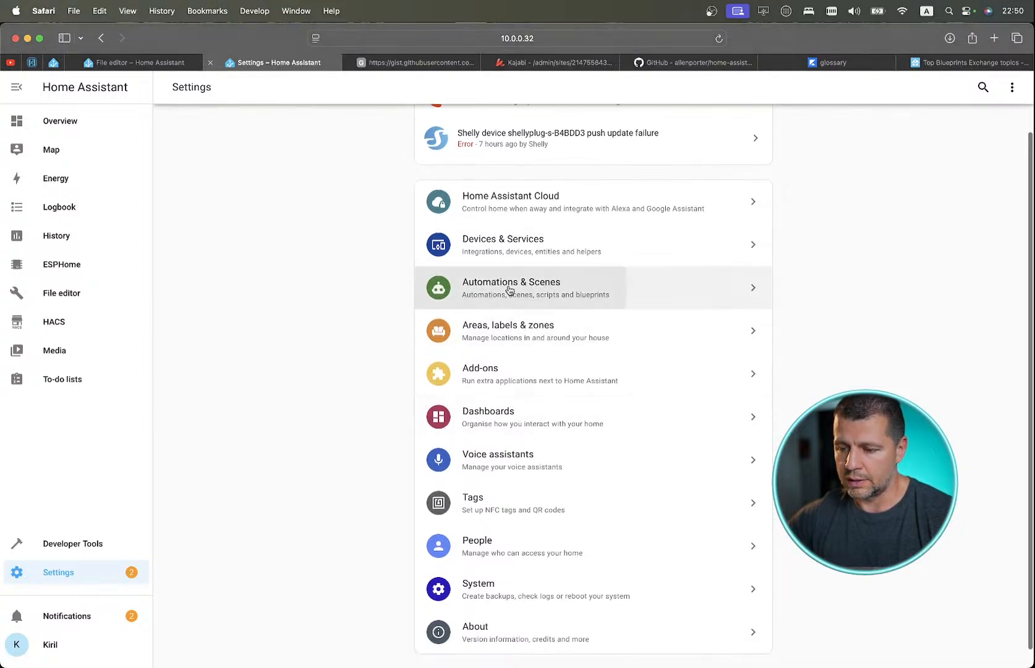
click(686, 90)
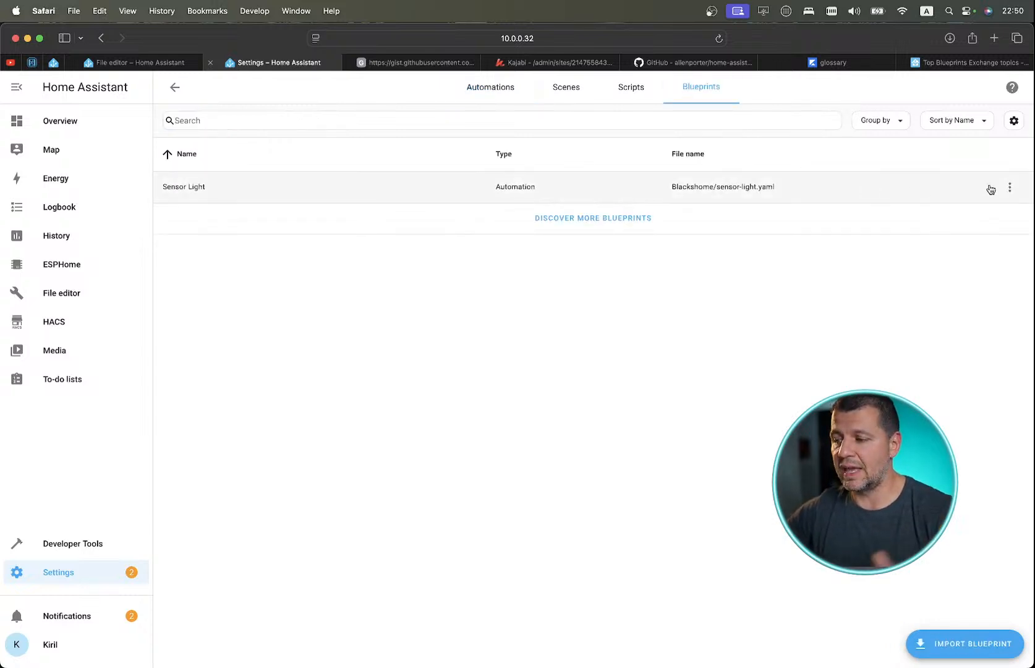
click(1009, 187)
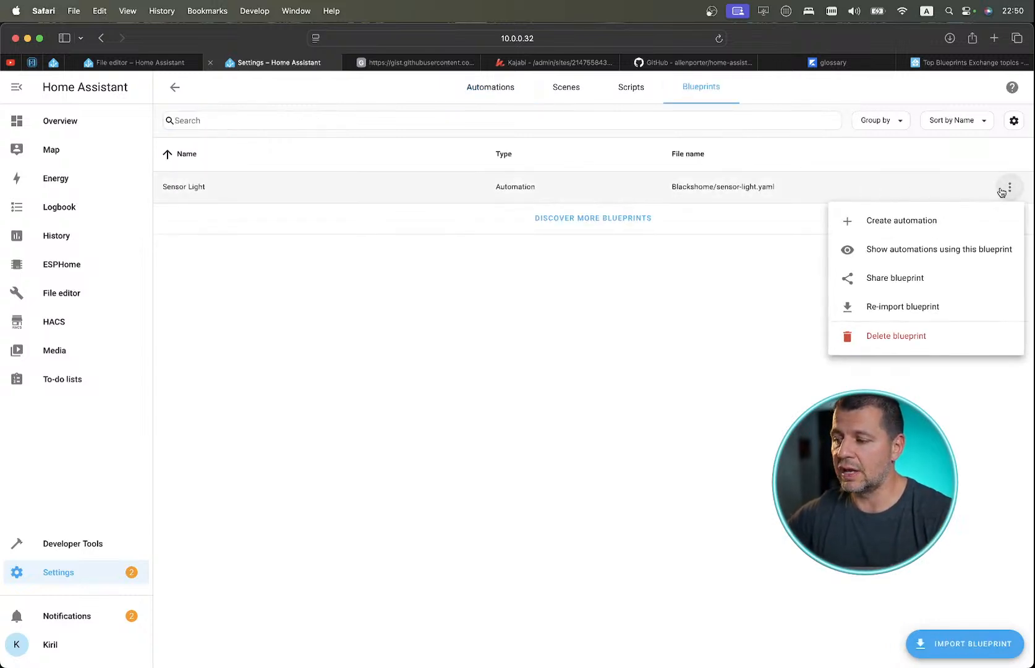
click(892, 229)
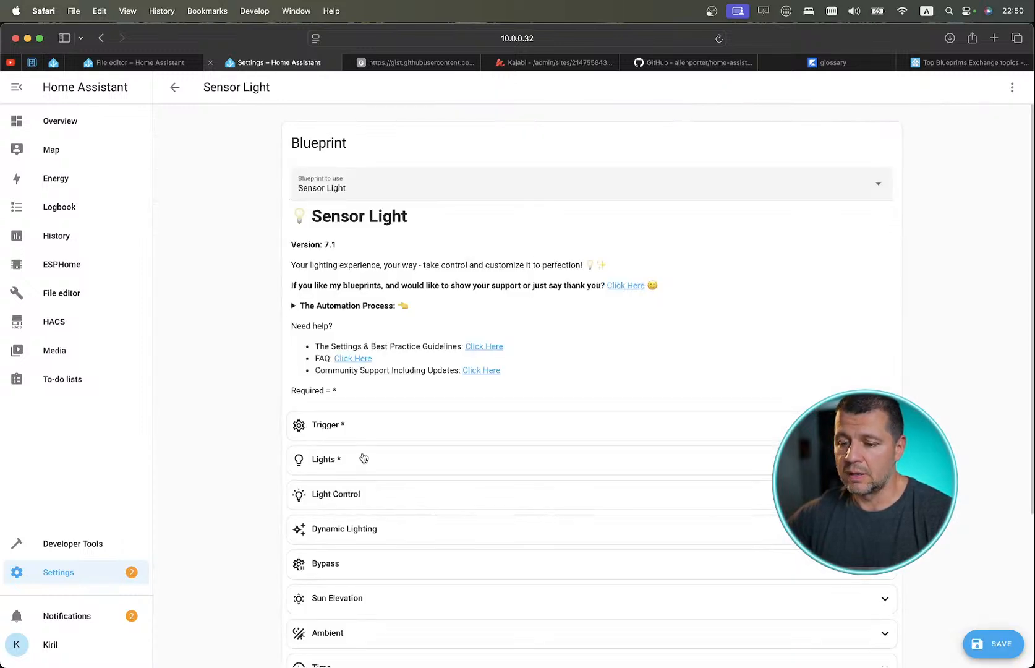
Expand the required Trigger and Lights sections of the new automation and look over their settings and the optional sections.
scroll(364, 457, down, 2)
click(347, 370)
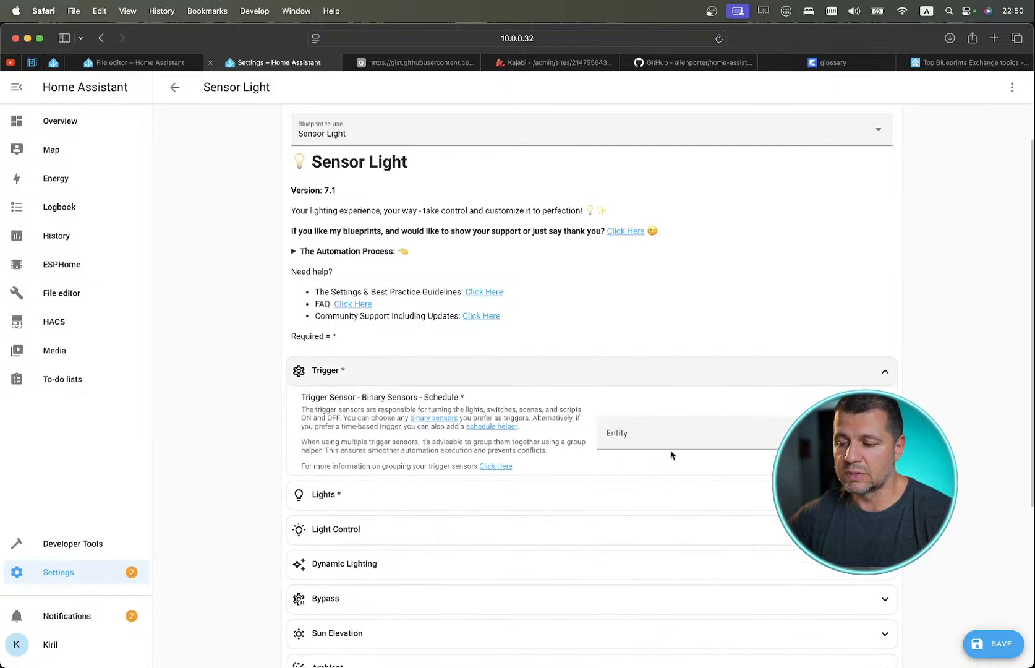
click(354, 495)
scroll(354, 498, down, 5)
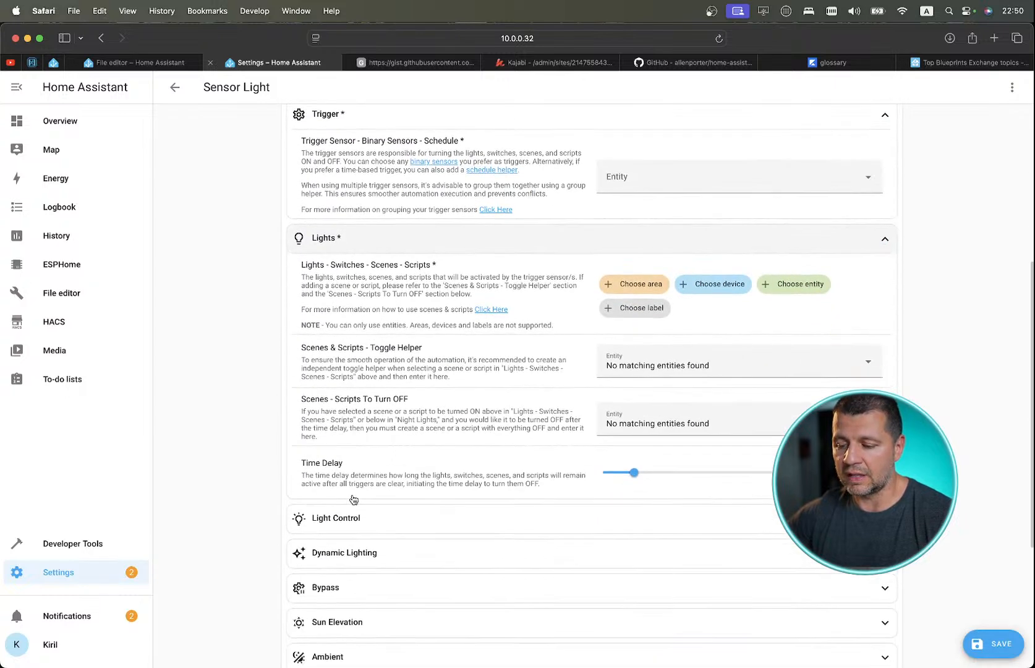
scroll(395, 561, down, 4)
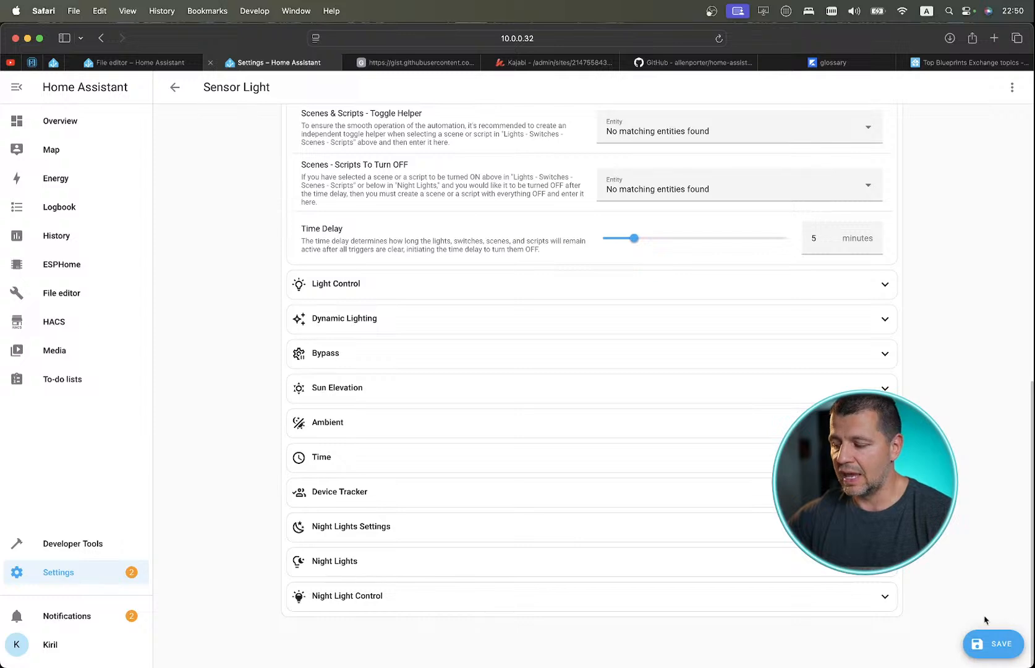
Start saving the second Sensor Light automation, cancel its naming and leave the editor, discarding the automation.
scroll(986, 618, up, 2)
click(992, 644)
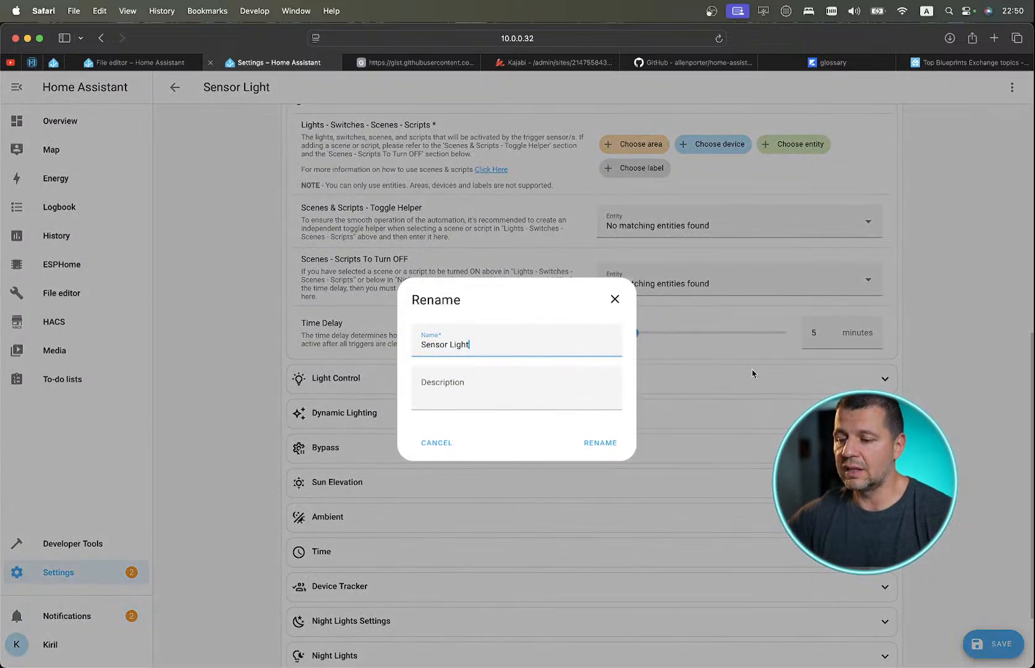
click(613, 301)
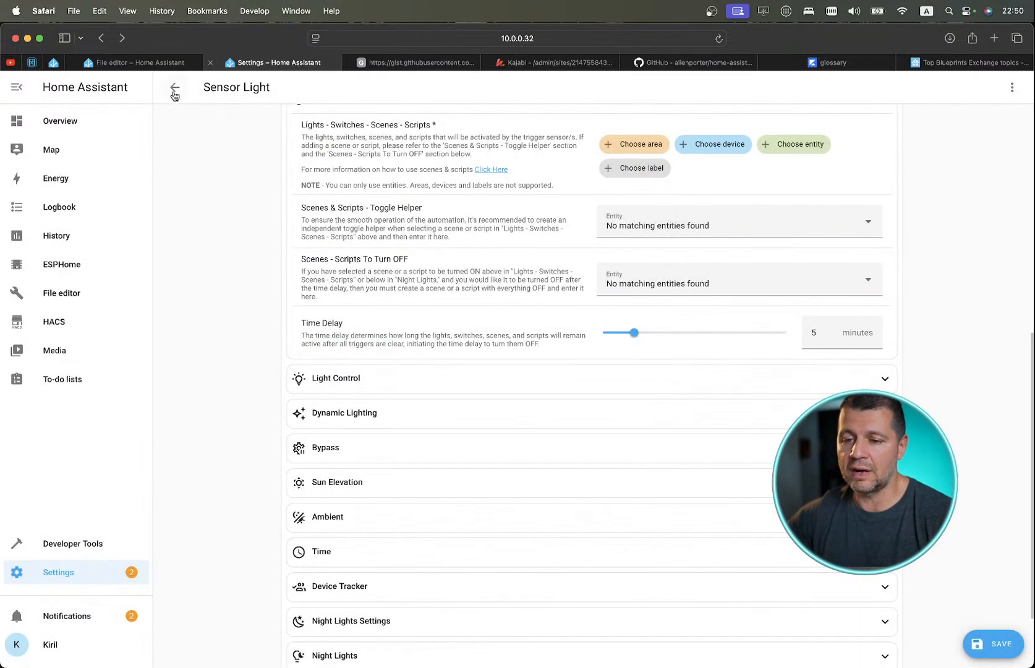
click(174, 92)
click(587, 398)
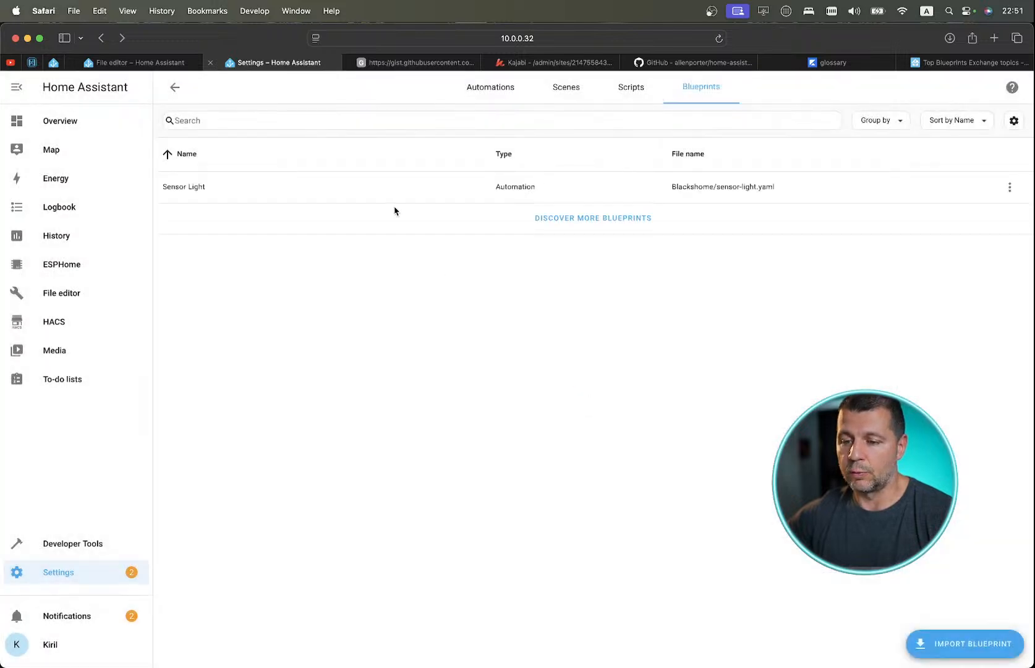
Check the automations list, then turn off the Bedroom Light and the Kitchen Light from the Overview dashboard.
click(493, 85)
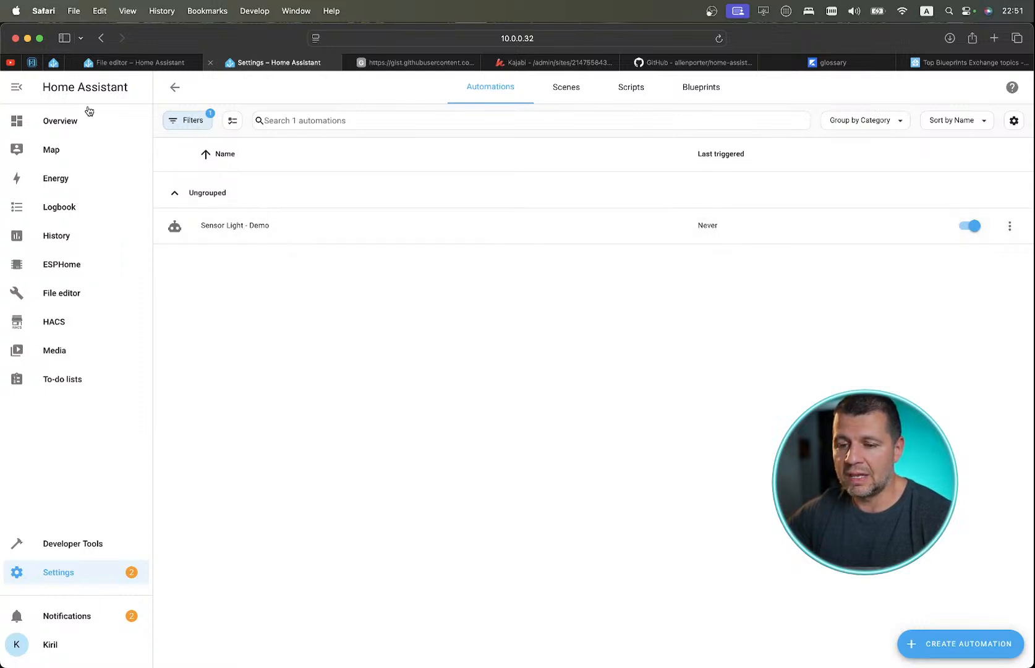
click(81, 120)
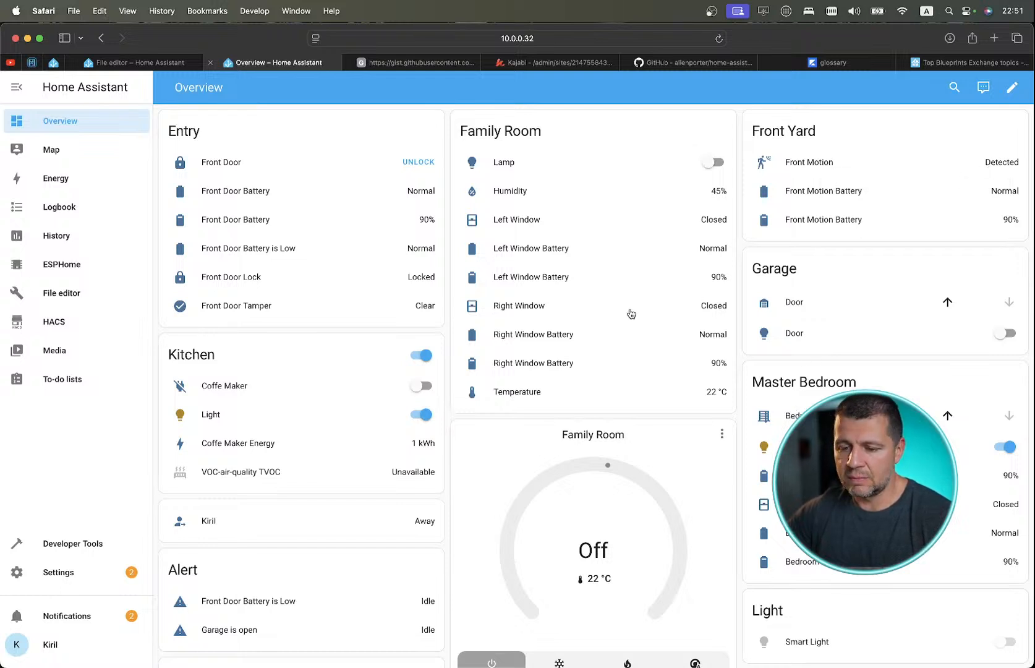
click(1005, 447)
click(416, 417)
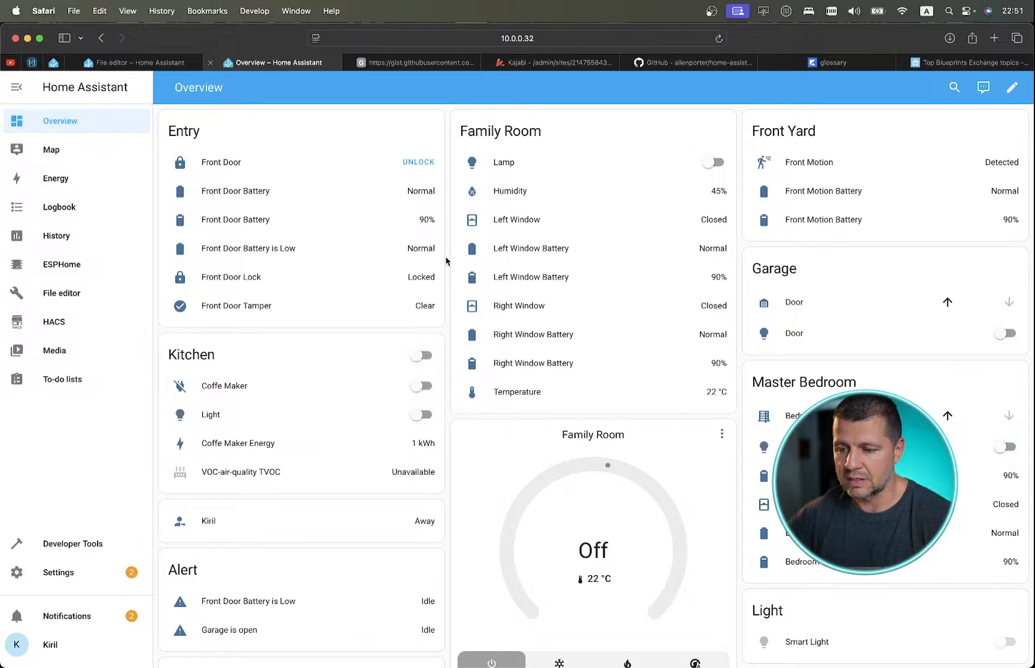
scroll(720, 313, down, 4)
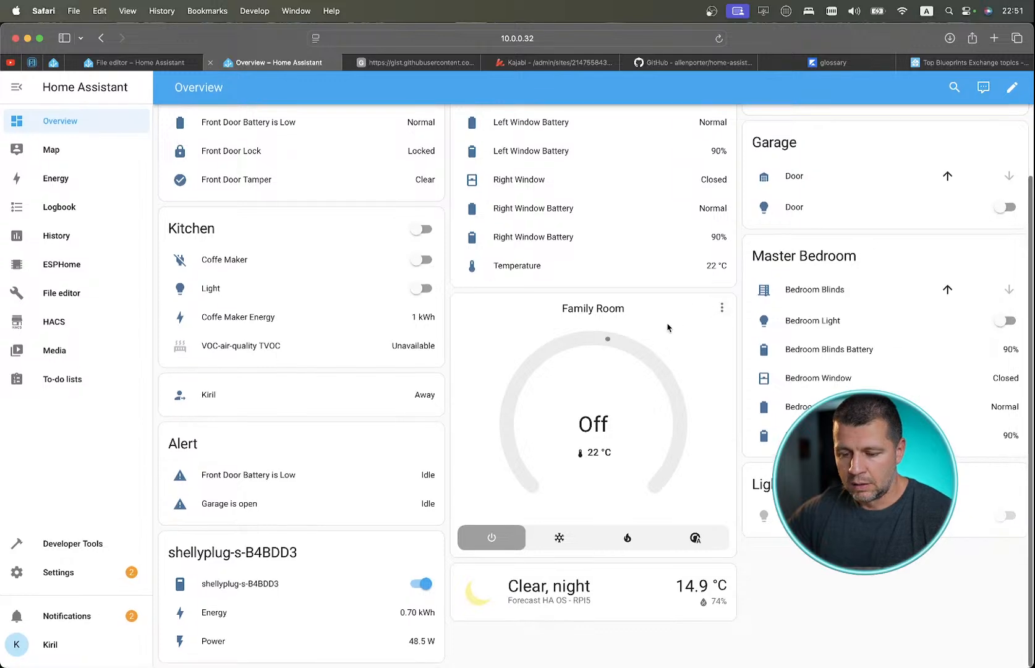
Open Developer Tools in a new tab, detach it into its own window and make that window full screen.
scroll(669, 326, up, 4)
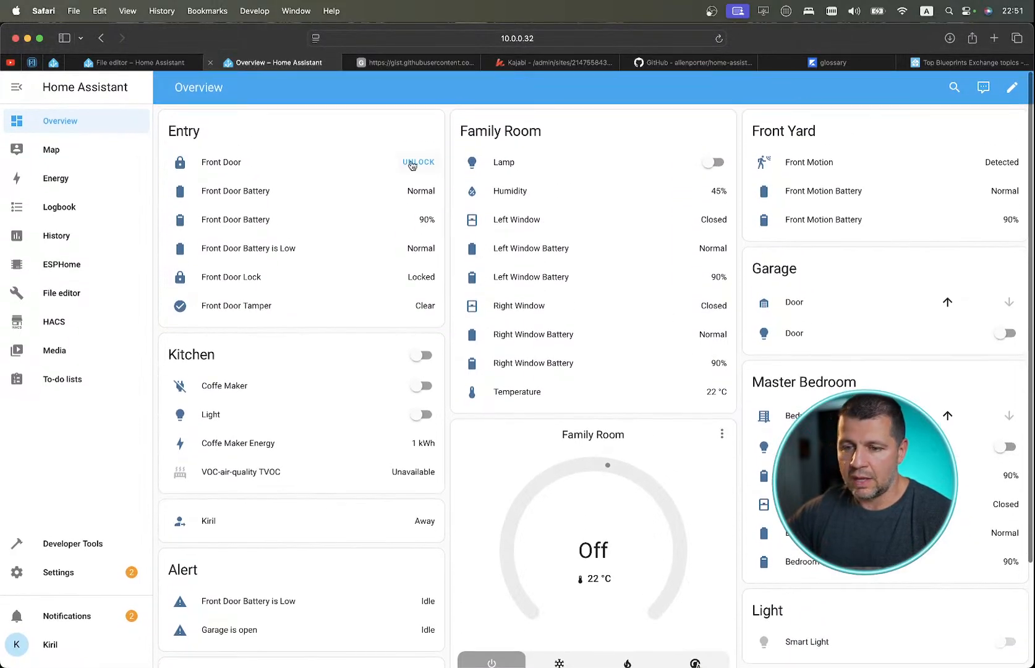
right_click(56, 542)
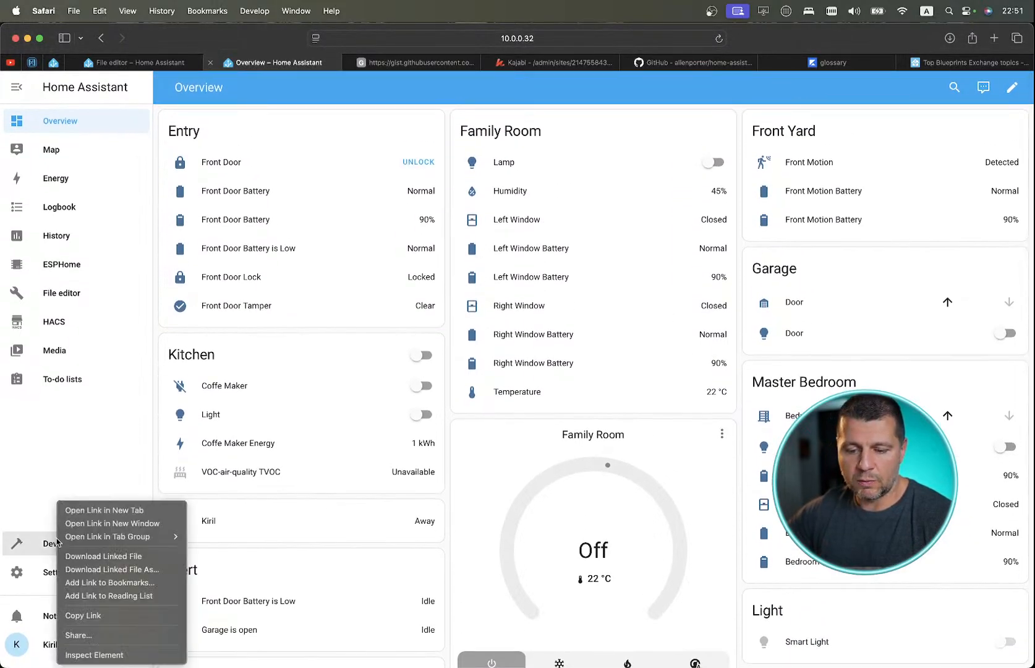
click(91, 508)
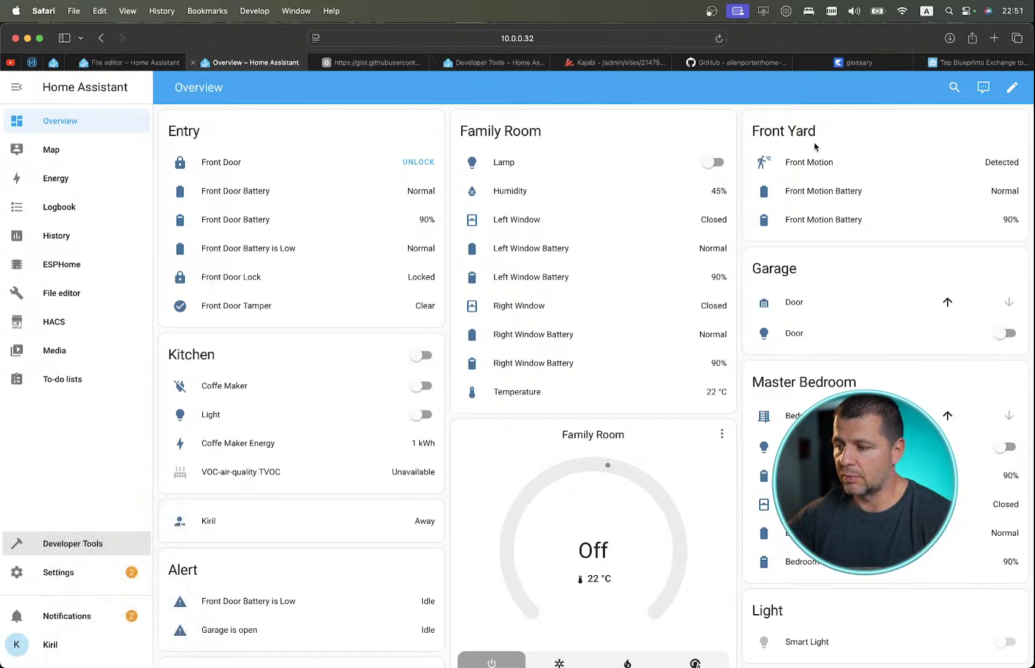
drag(470, 63, 515, 230)
drag(155, 40, 443, 77)
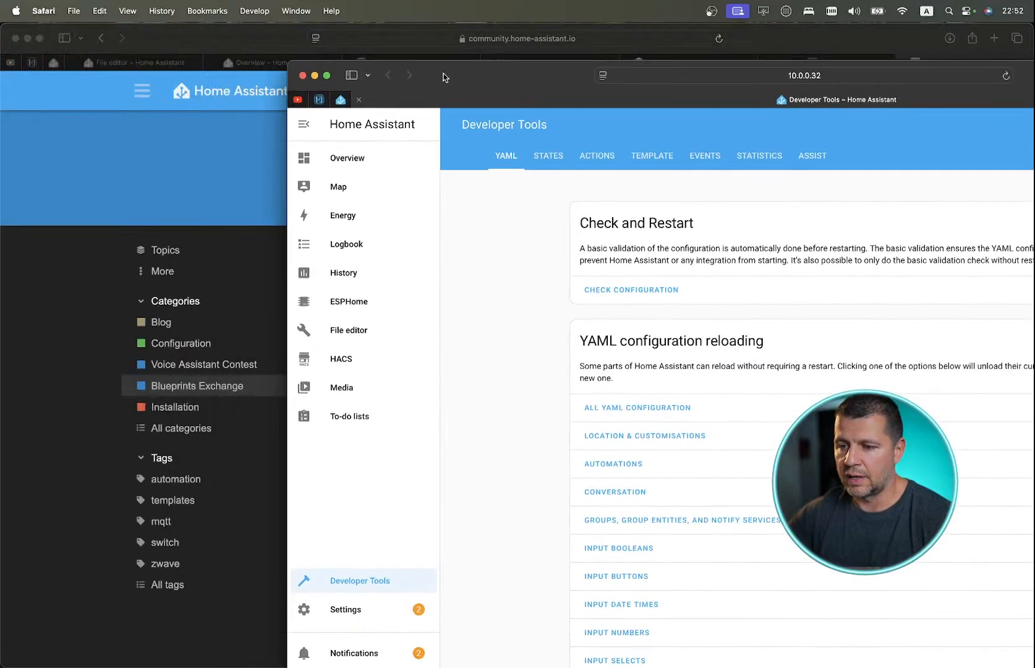
click(327, 76)
key(ctrl+Left)
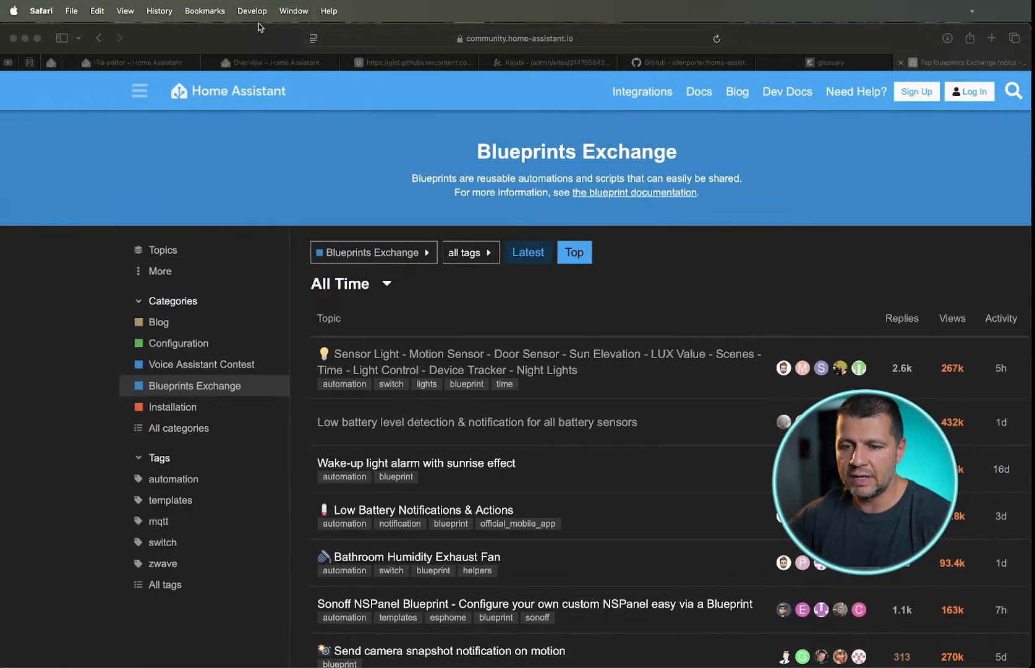
Detach the Overview dashboard into its own window, pair it with Developer Tools in a split-screen view and look over its cards.
click(267, 62)
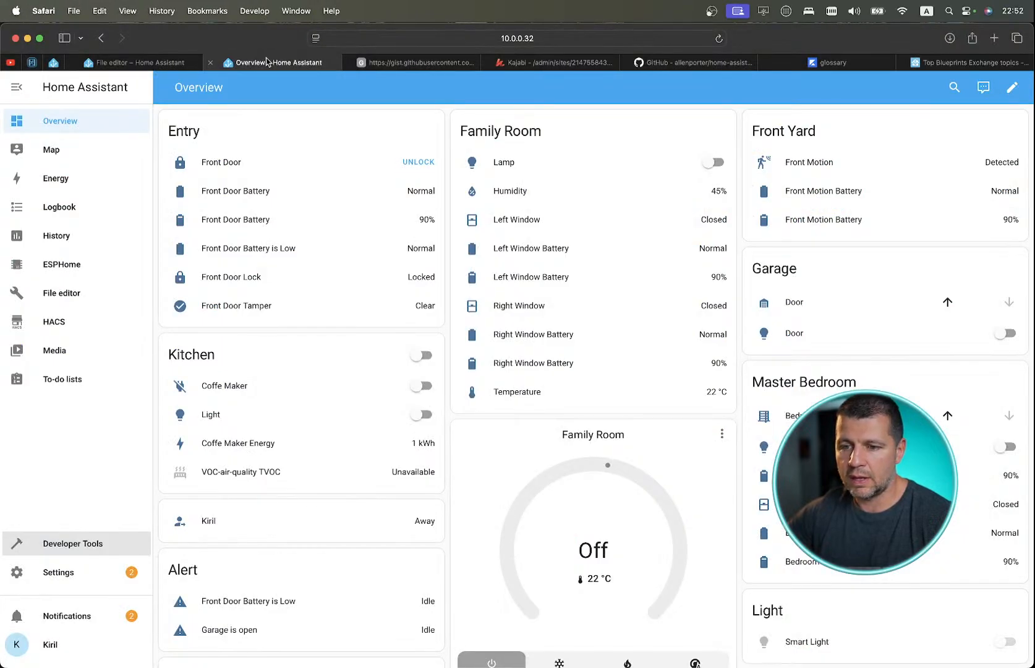
drag(267, 62, 130, 18)
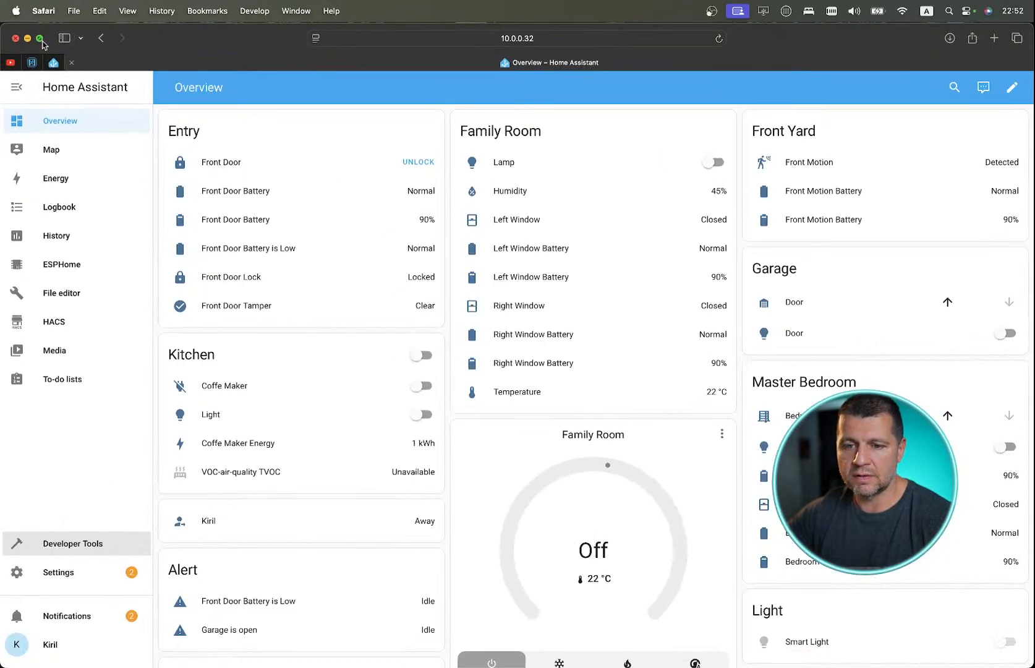
key(ctrl+Up)
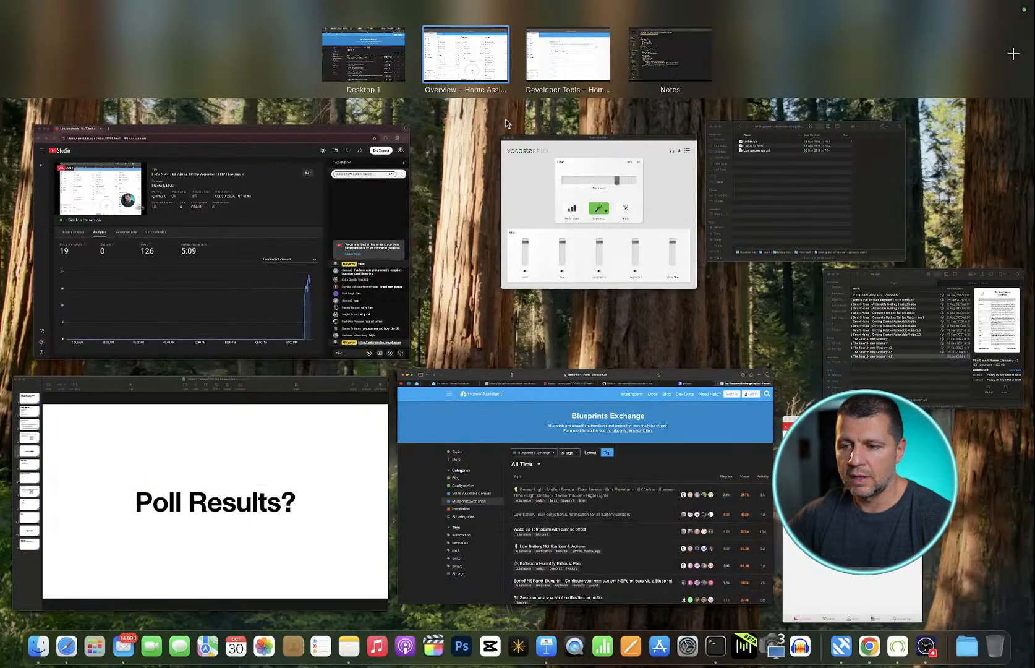
drag(575, 59, 530, 63)
click(530, 66)
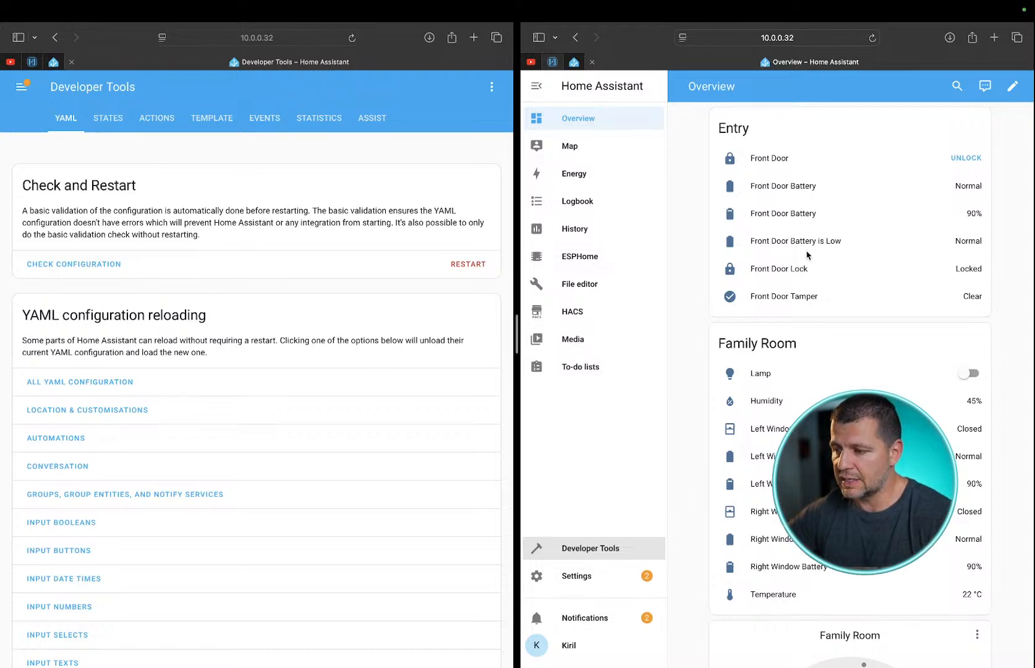
scroll(807, 254, down, 1)
scroll(806, 253, down, 10)
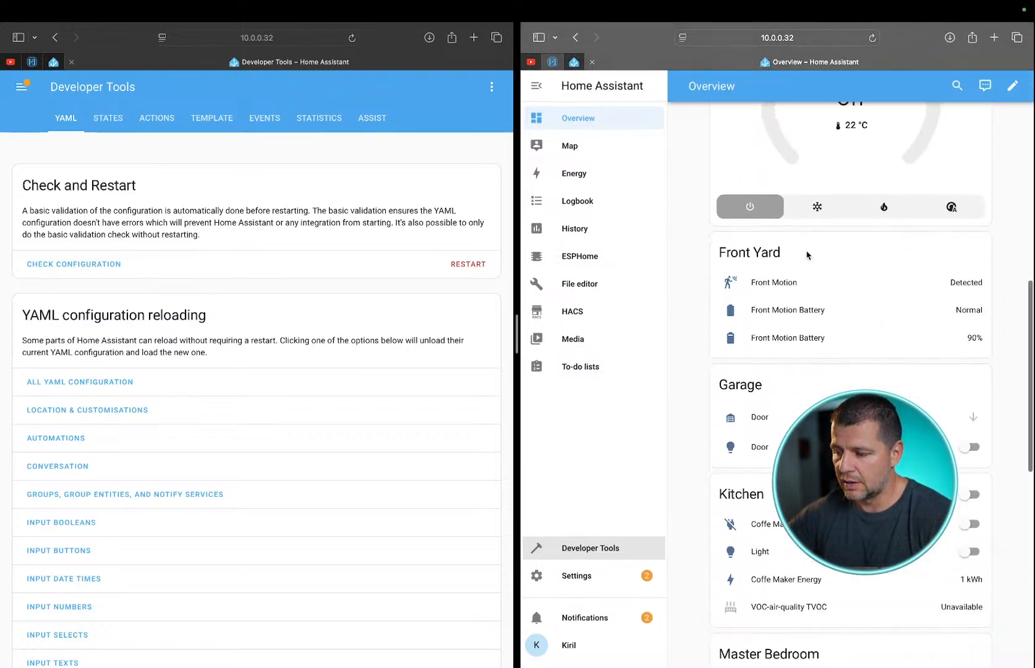
scroll(807, 254, up, 1)
scroll(806, 253, up, 10)
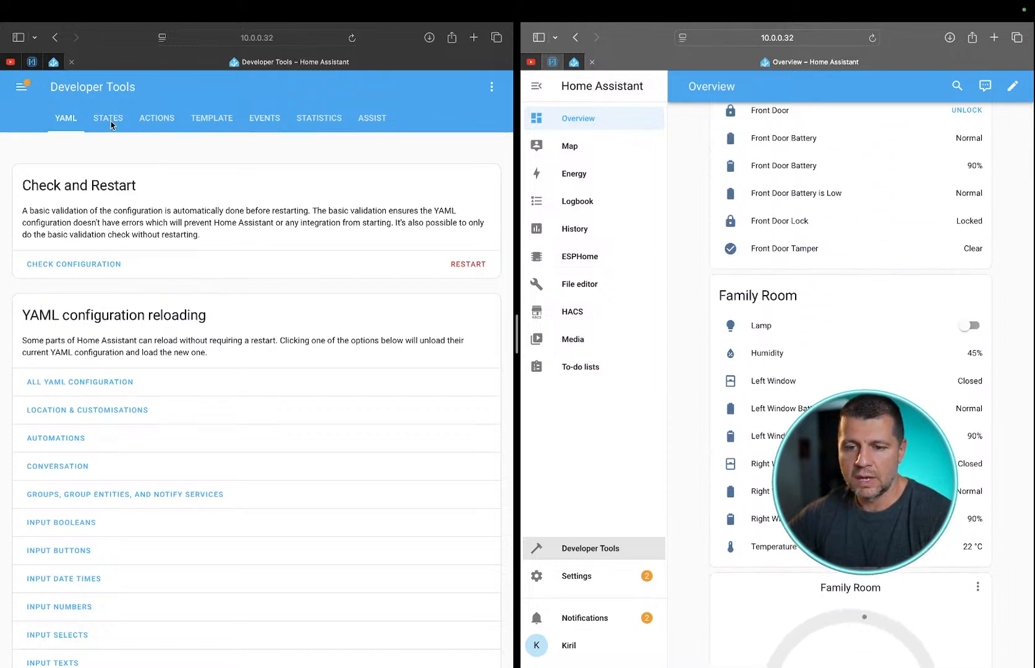
Open the Set State form of the entity states tool and choose the binary_sensor.front_motion entity.
click(109, 119)
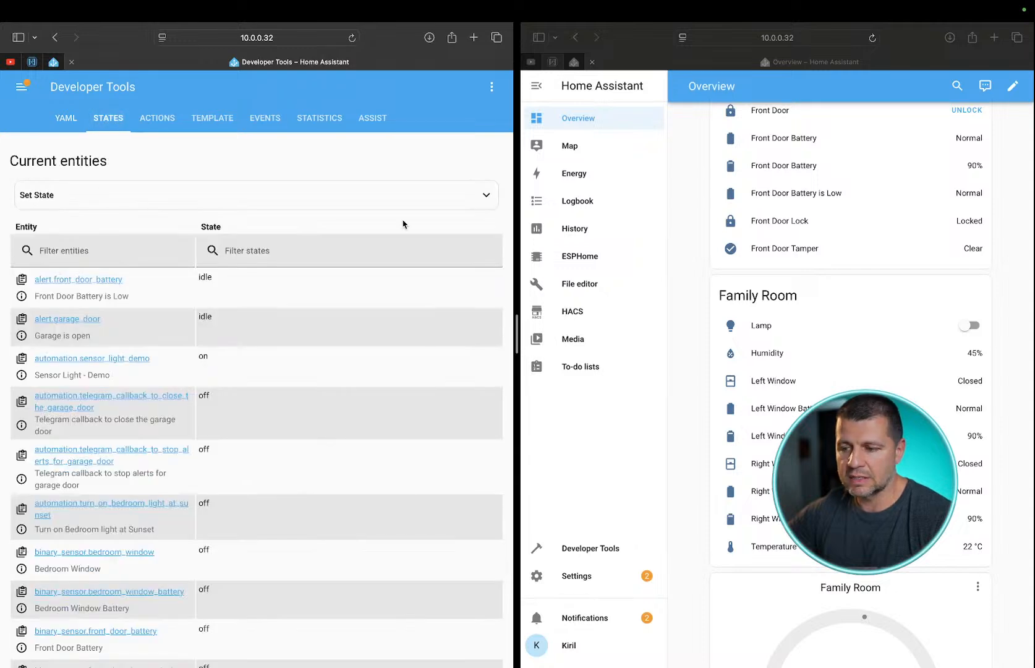
click(162, 194)
click(91, 265)
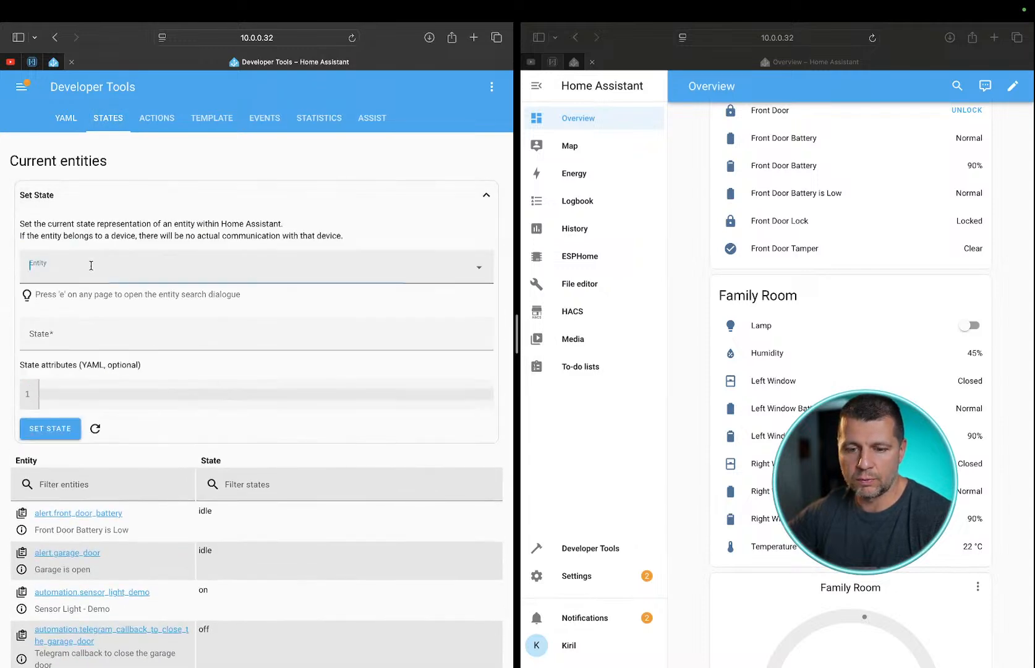
text(for)
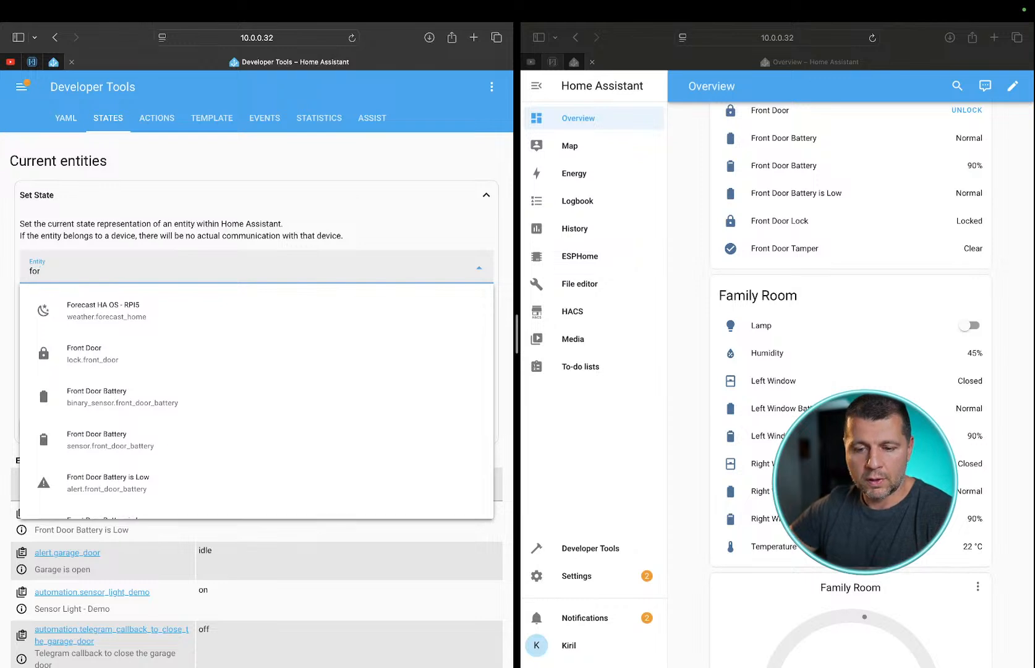
key(BackSpace)
key(BackSpace)
key(BackSpace)
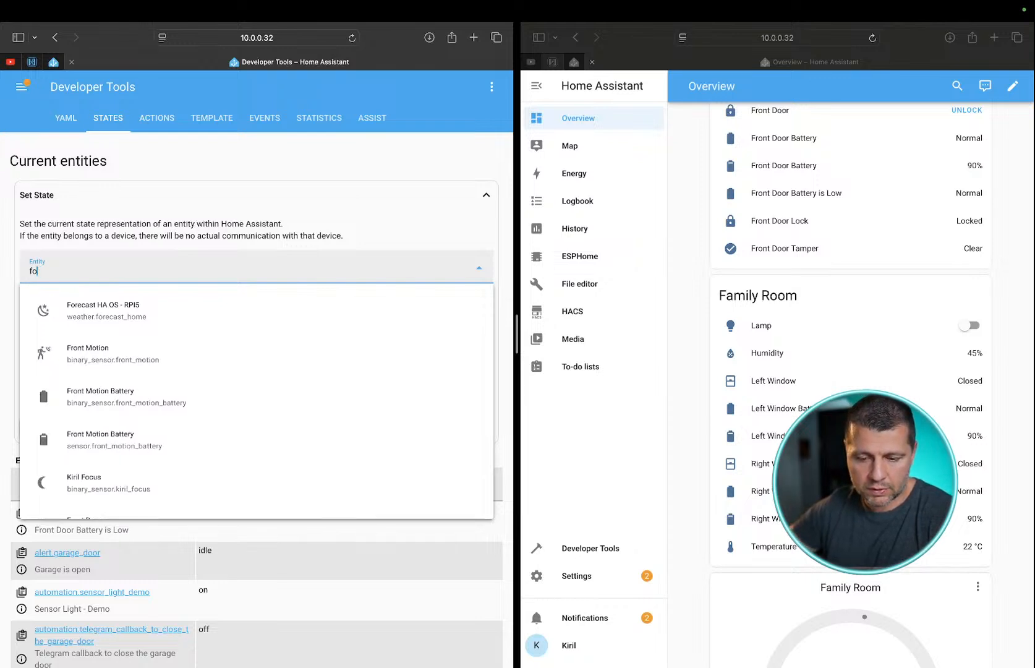
text(front mo)
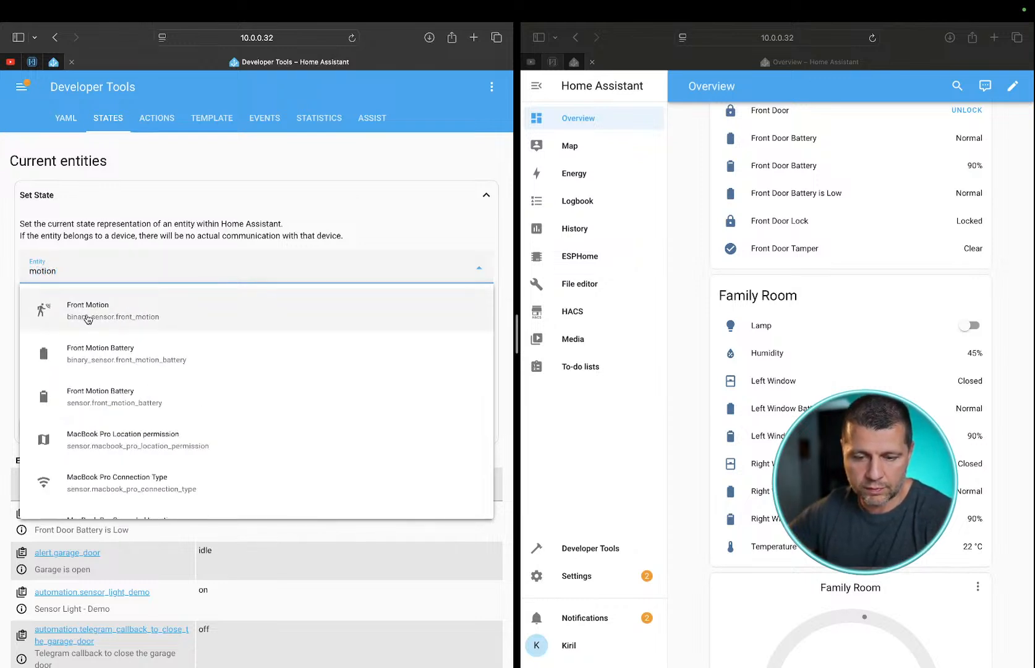
click(86, 309)
Bring the dashboard's Front Yard card into view and apply the state off to the Front Motion sensor.
double_click(58, 340)
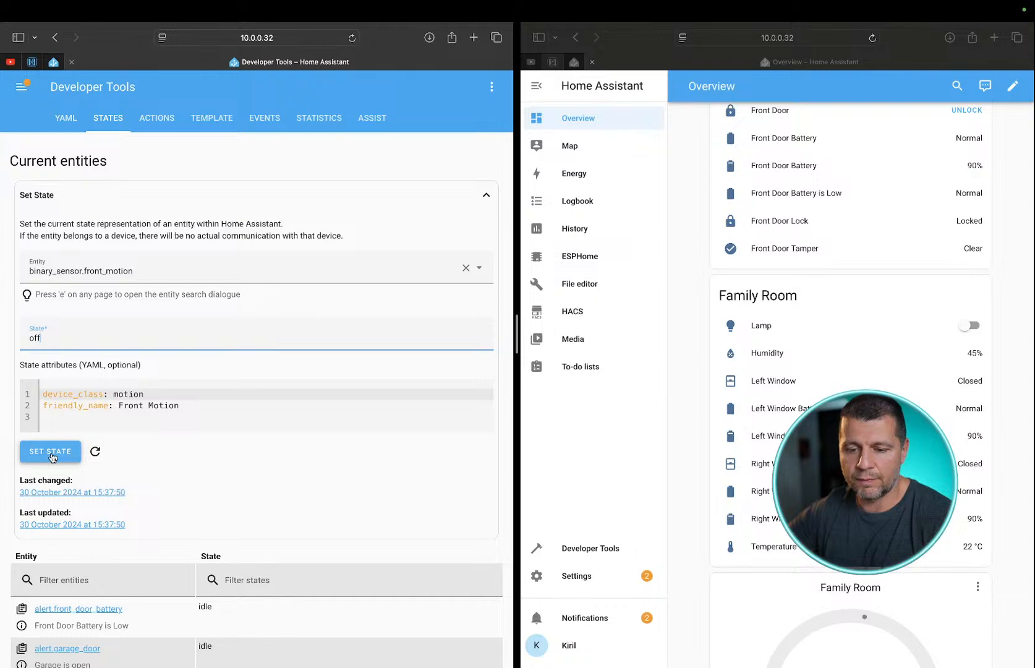
scroll(717, 229, up, 2)
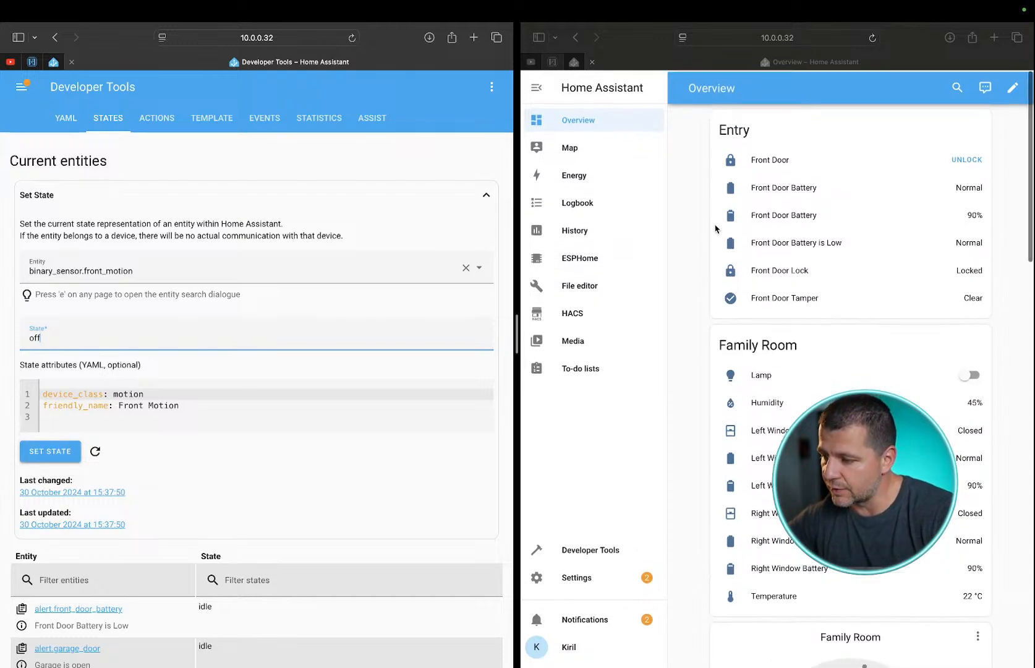
scroll(784, 193, down, 10)
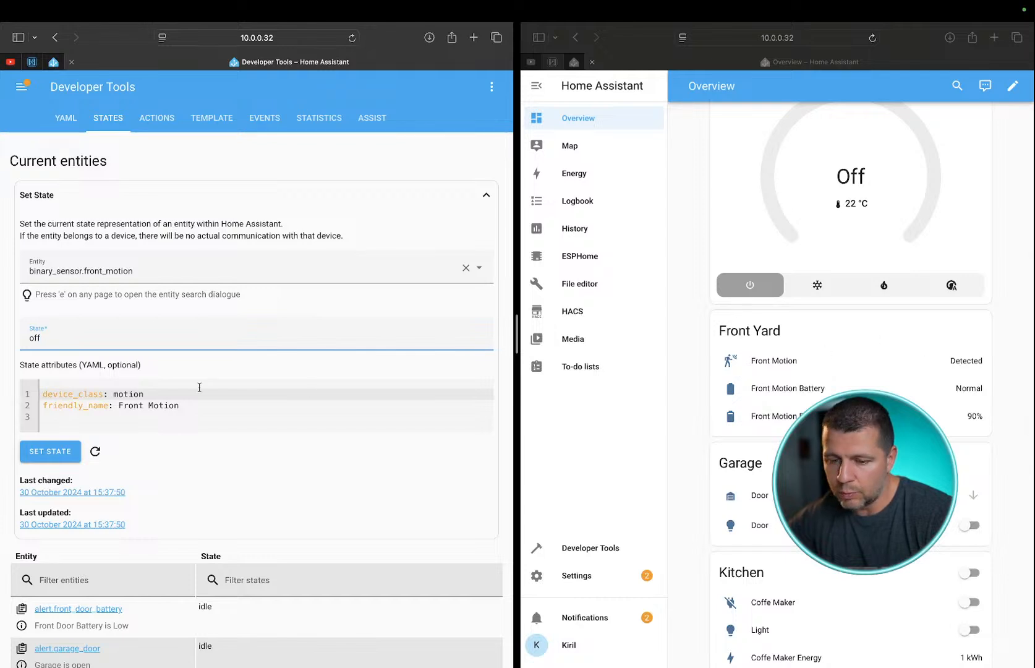
click(60, 452)
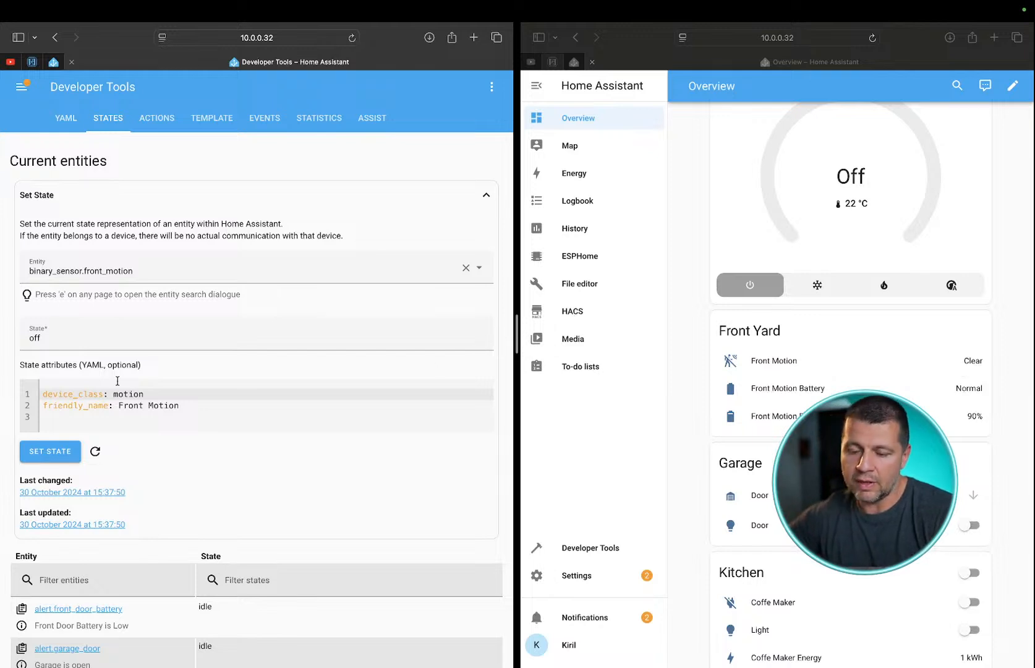
Apply the state on to the Front Motion sensor and check the Kitchen, Master Bedroom and Family Room lights on the dashboard.
click(55, 341)
text(on)
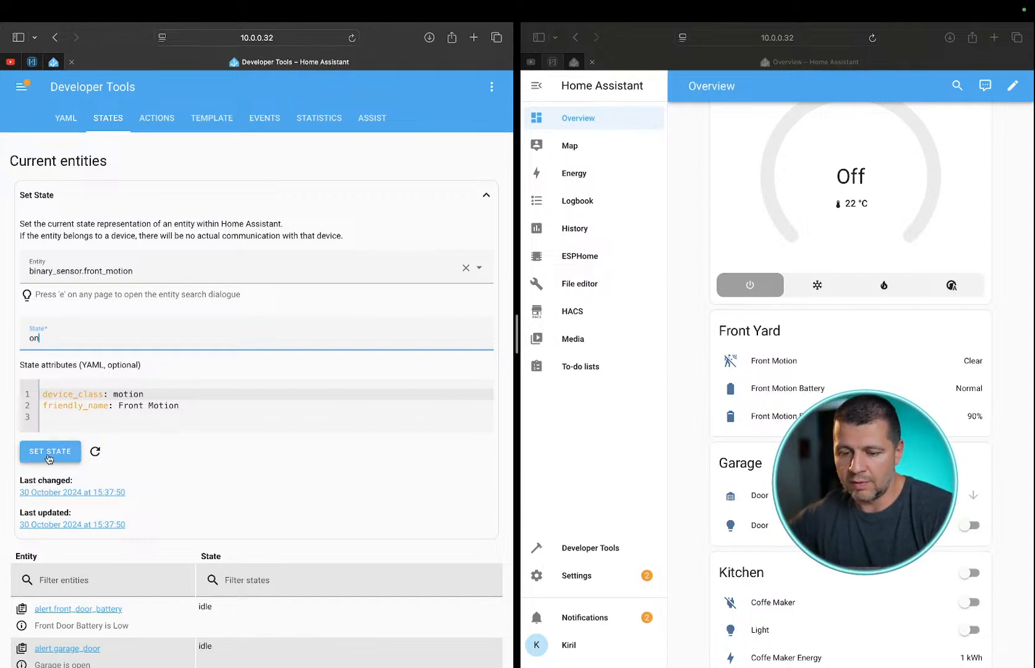
click(51, 455)
click(52, 457)
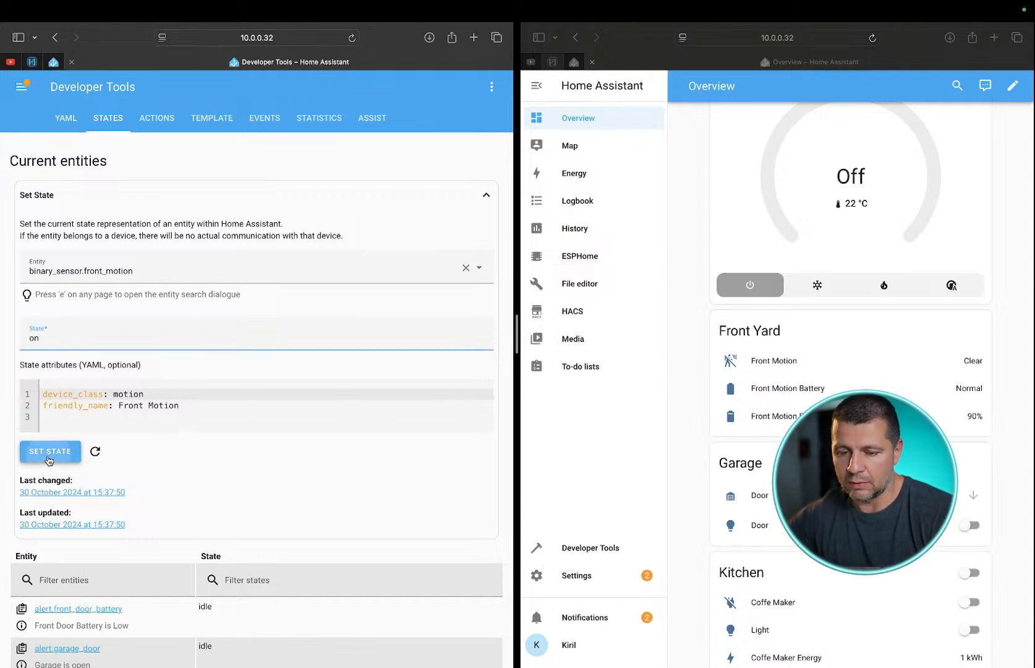
scroll(848, 577, down, 3)
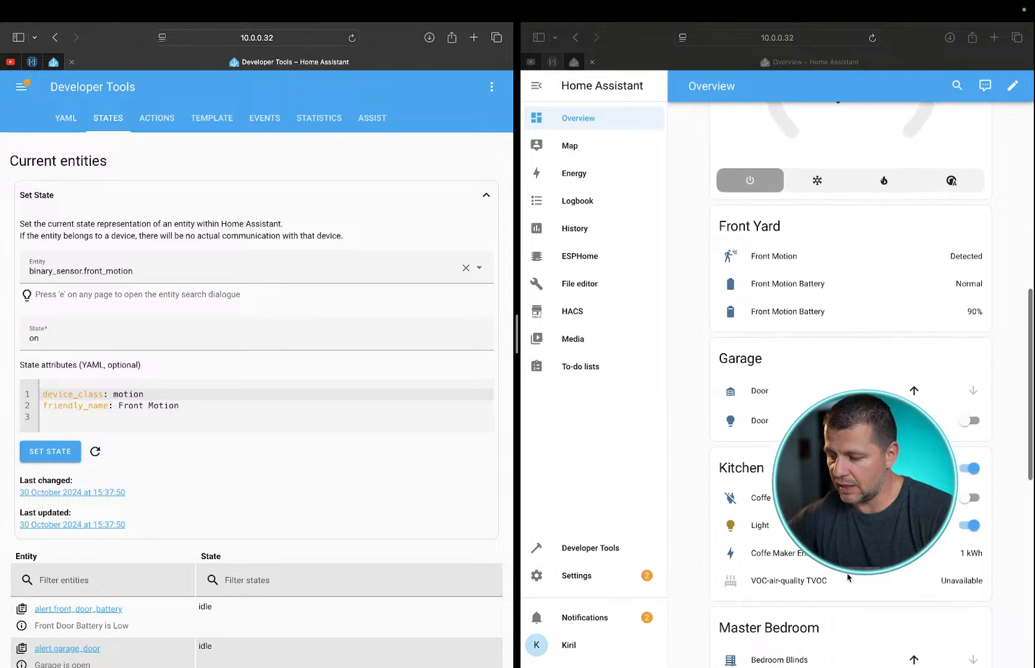
scroll(773, 362, down, 10)
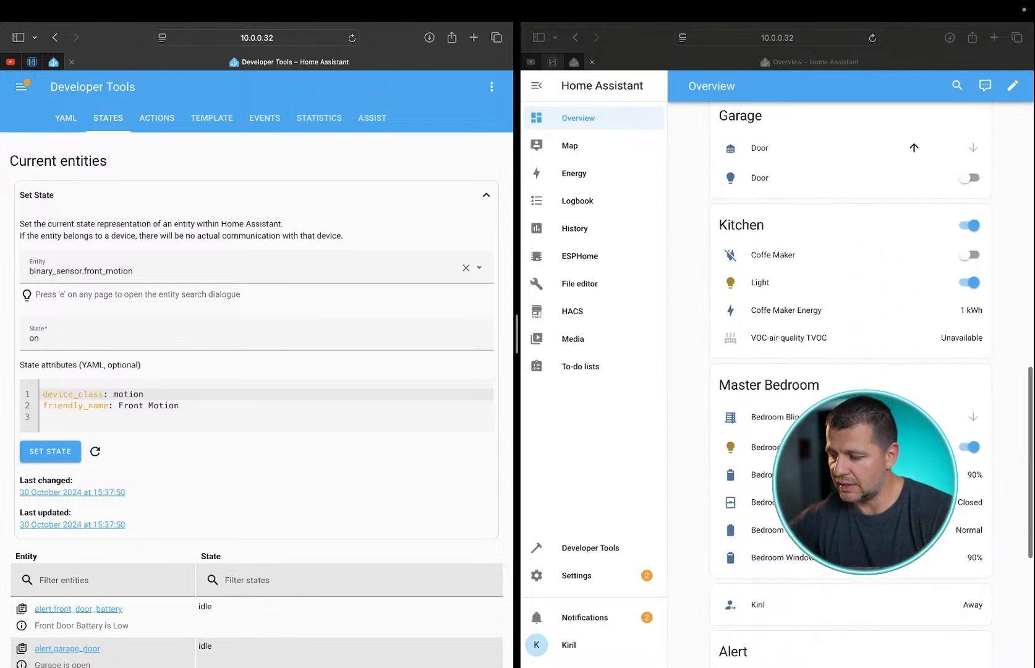
scroll(824, 354, down, 4)
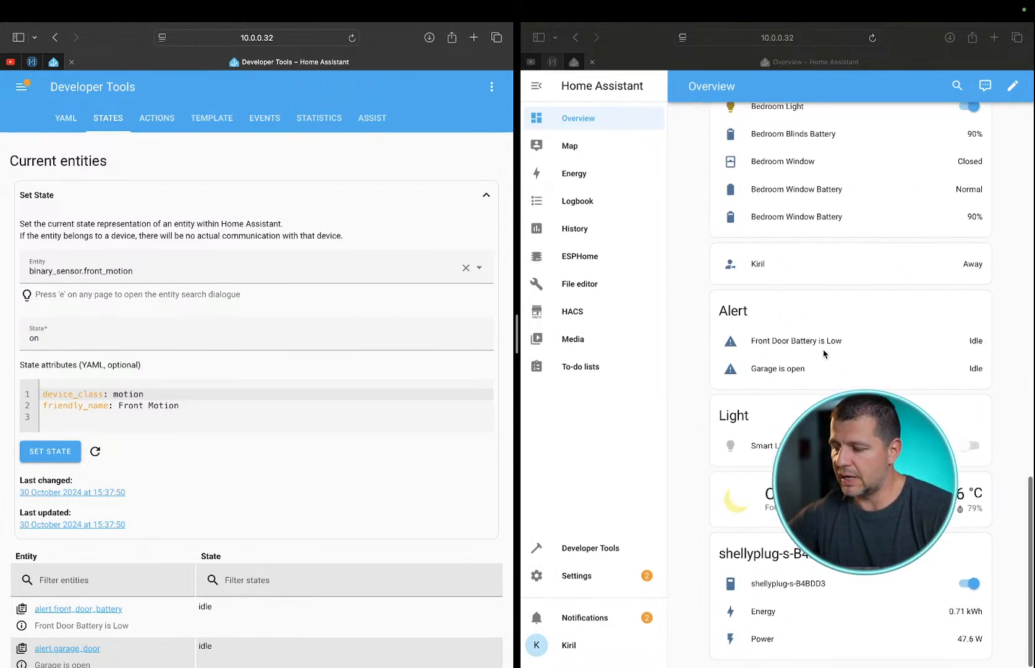
scroll(824, 353, up, 12)
scroll(824, 353, up, 8)
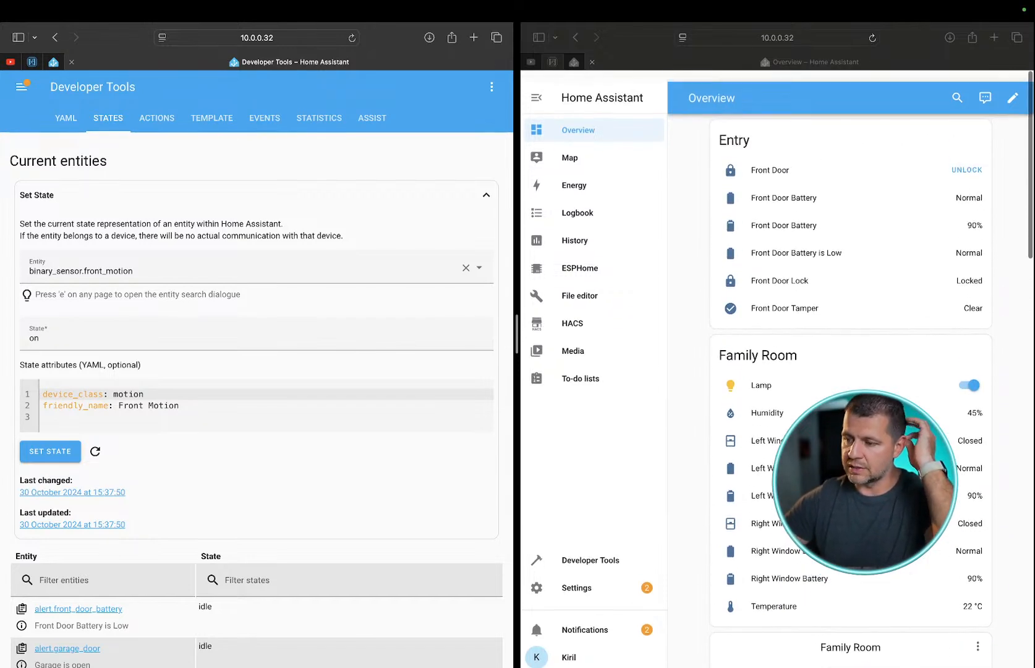
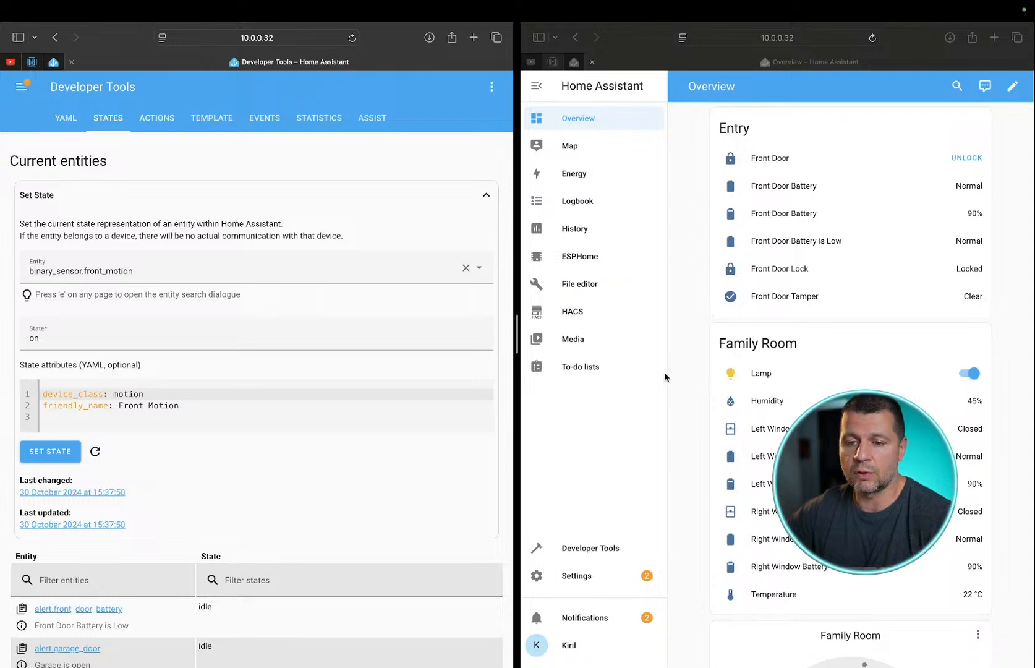
Leave the split-screen view for the main browser window and open the Home Assistant Settings in place of the File editor.
click(32, 65)
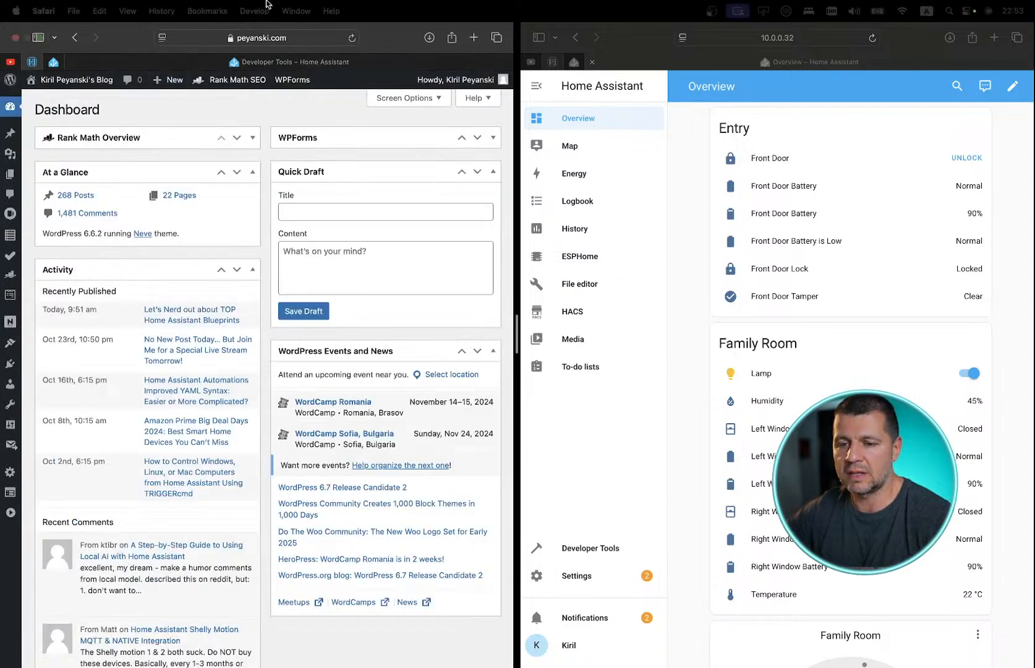
key(ctrl+Left)
click(144, 62)
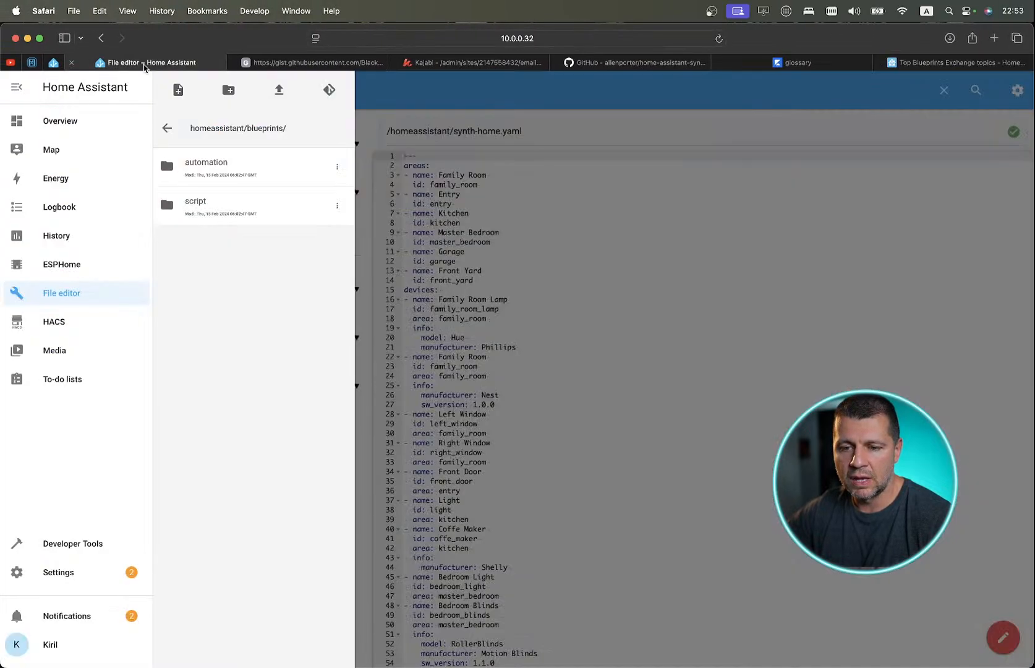
click(49, 118)
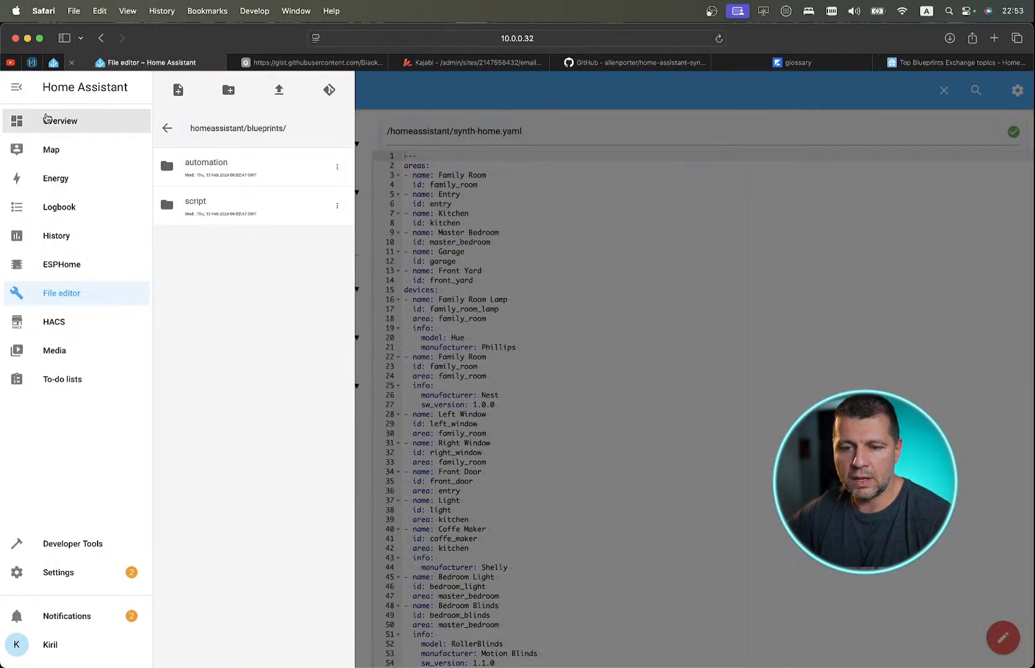
click(79, 583)
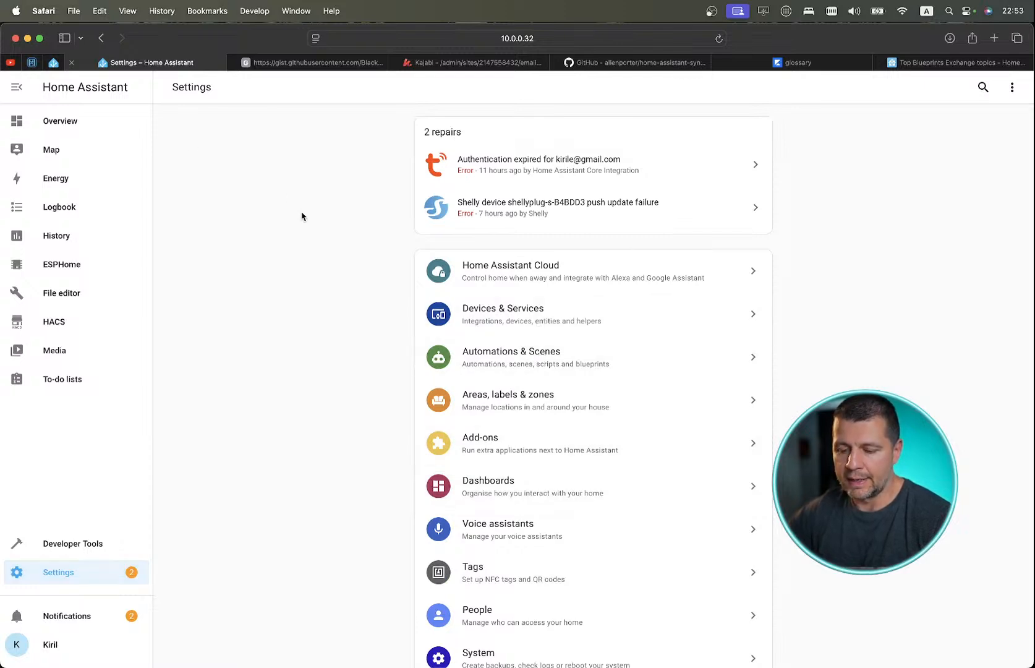
Search the quick command bar for "bl" and go to the Blueprints list.
key(c)
key(Escape)
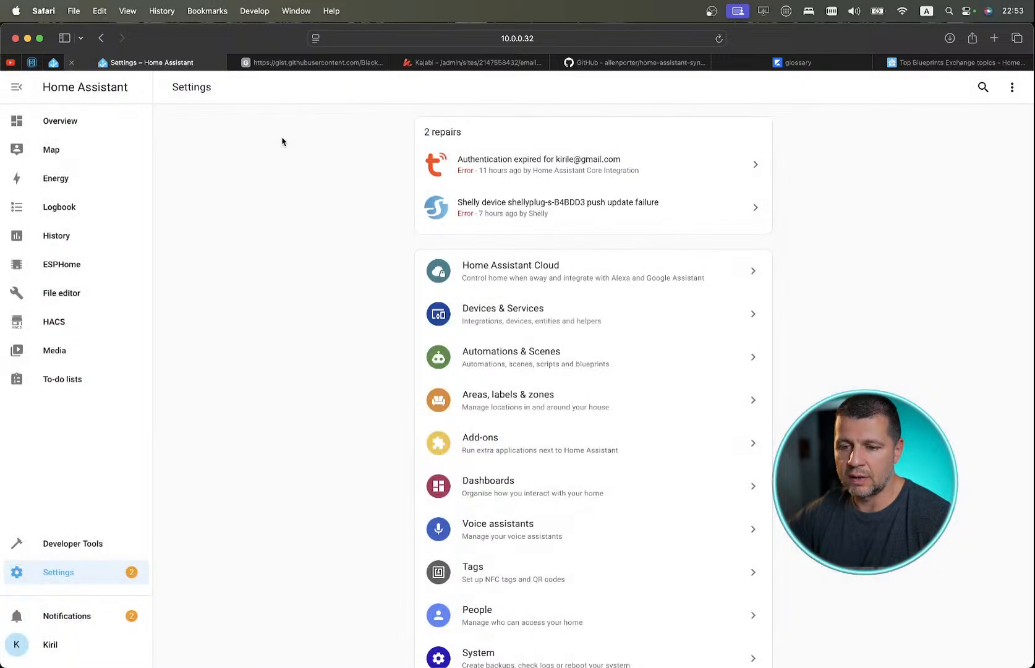
text(c)
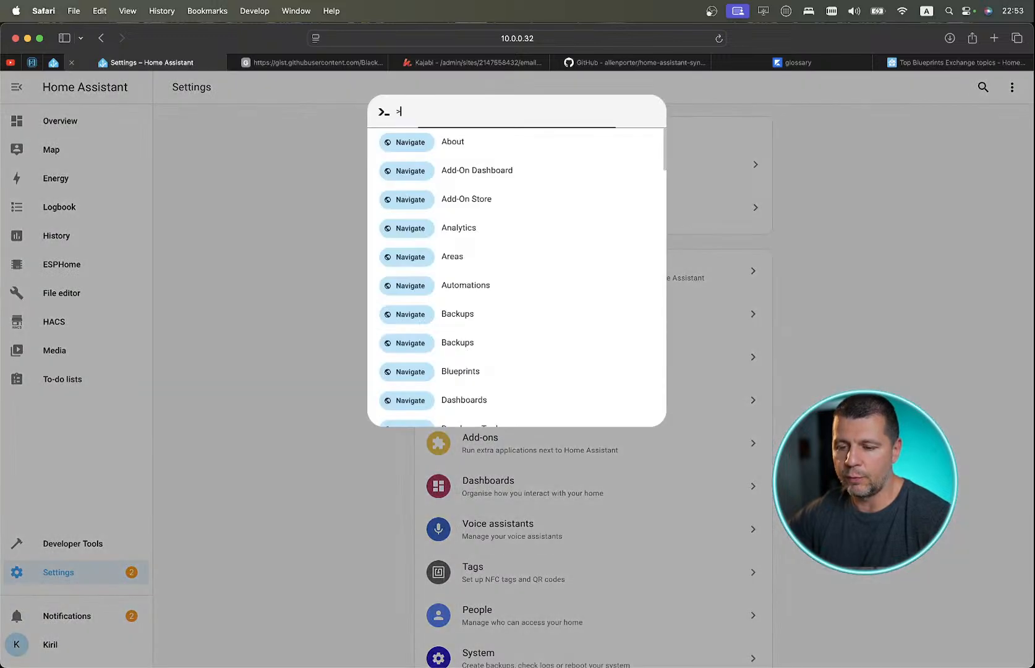
text(bl)
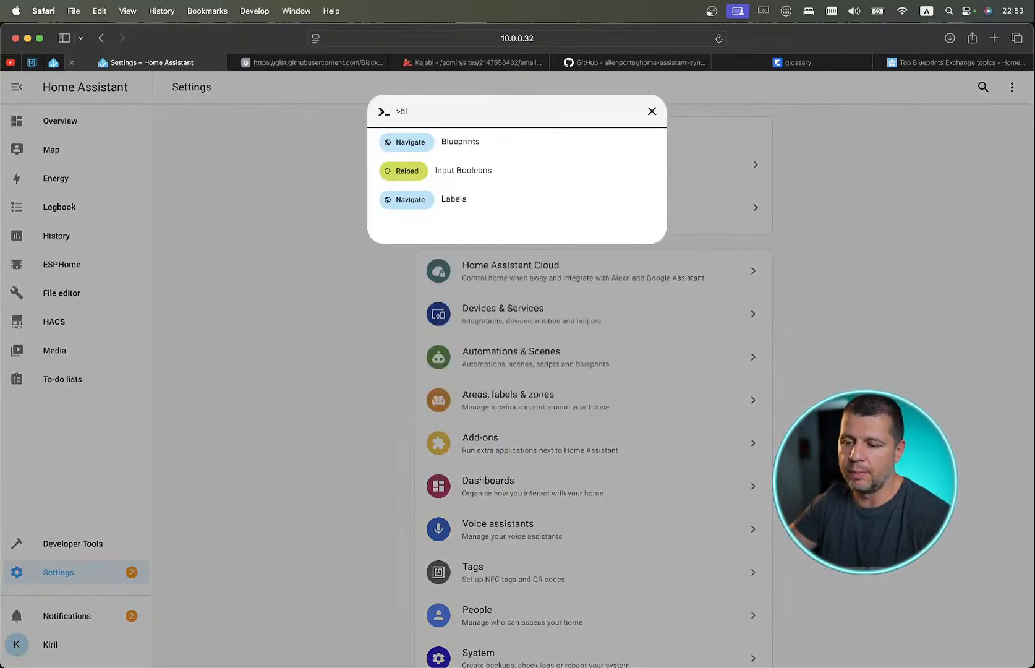
click(441, 151)
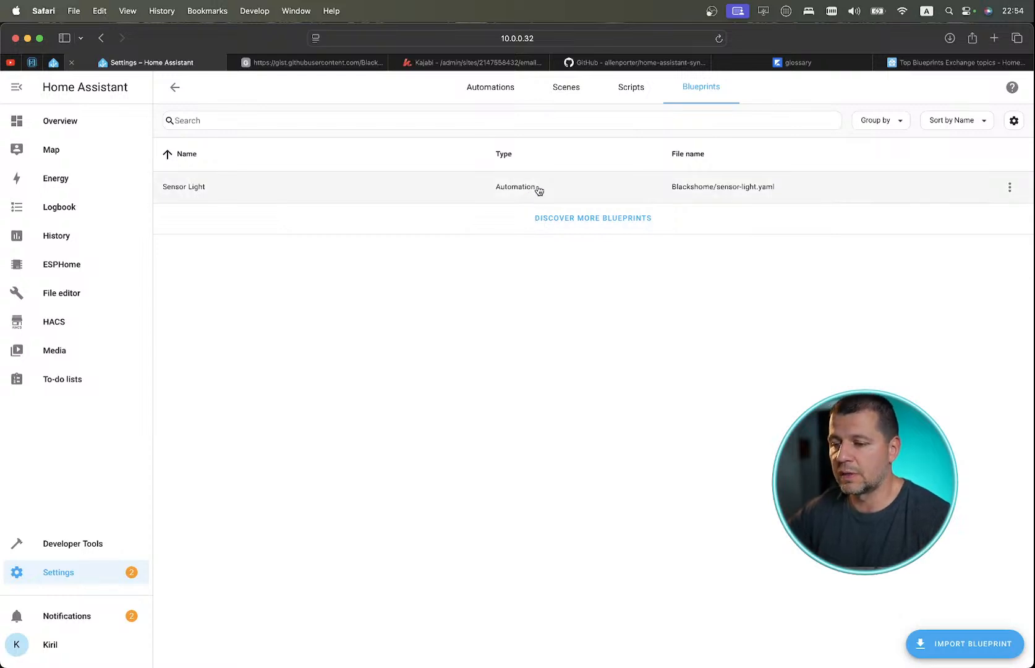
Check the Sensor Light blueprint's available actions, switch to the Automations list and open the traces of Sensor Light - Demo.
click(1010, 187)
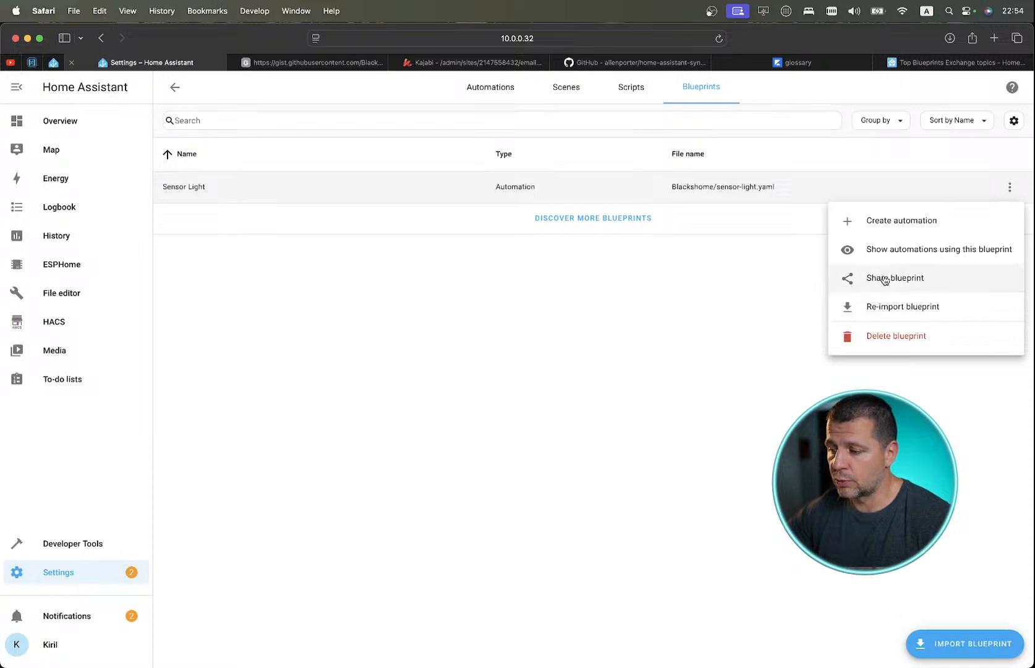
click(488, 90)
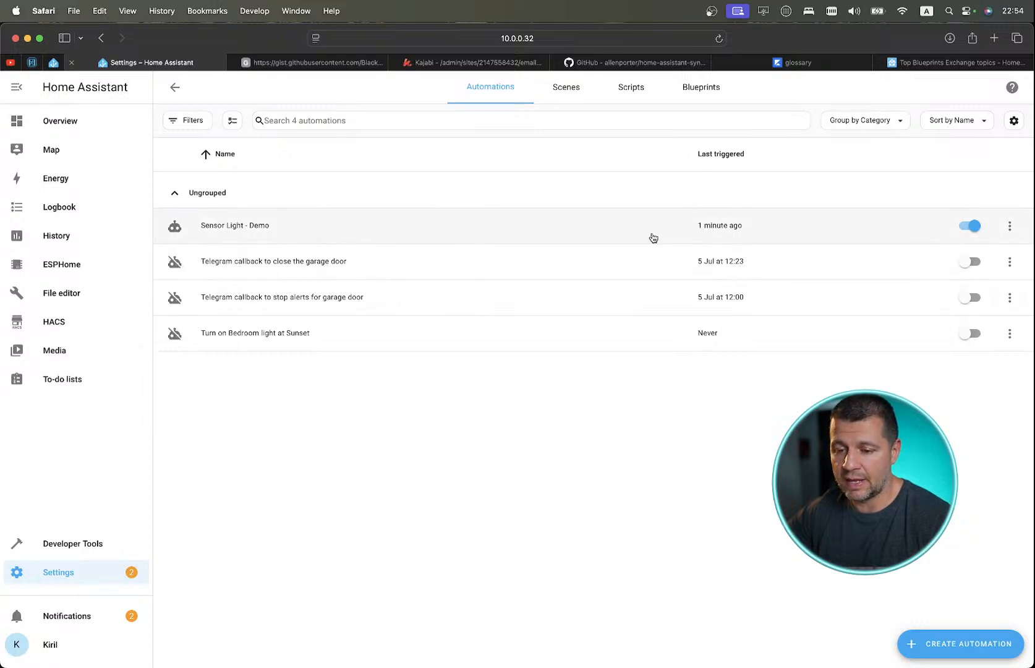
click(1010, 228)
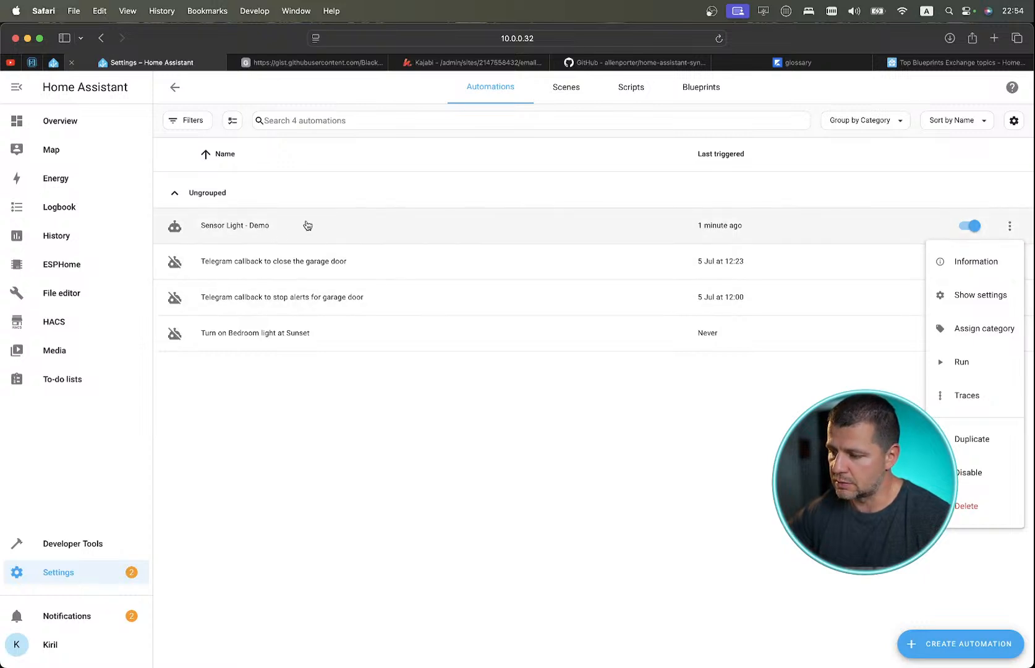
click(968, 396)
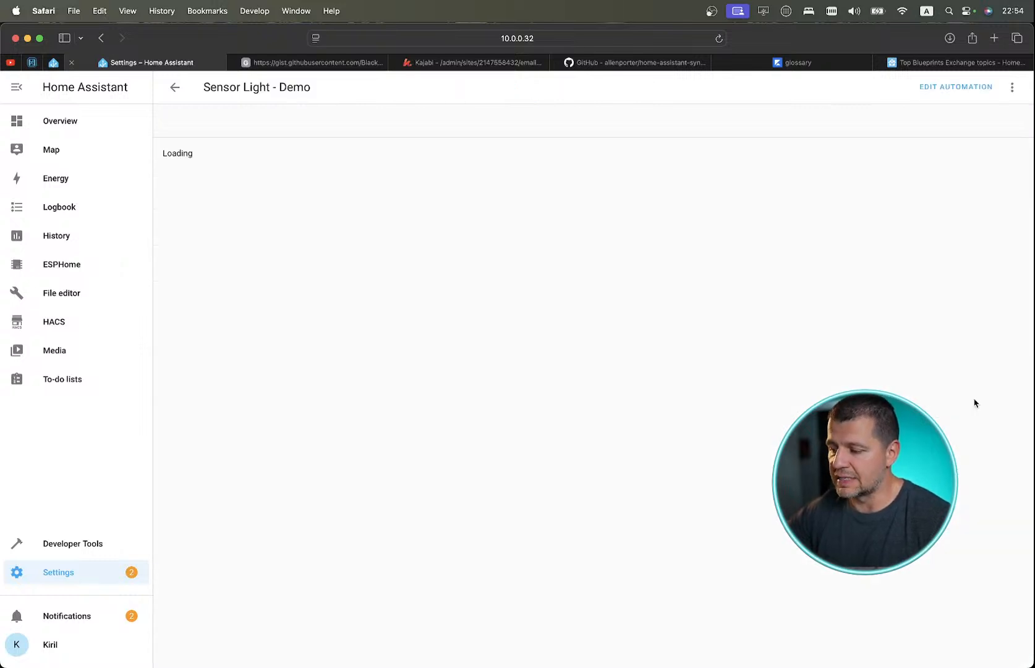
Examine the upper part of the Sensor Light - Demo trace graph, following the executed path from the trigger through its first branches.
scroll(498, 362, right, 6)
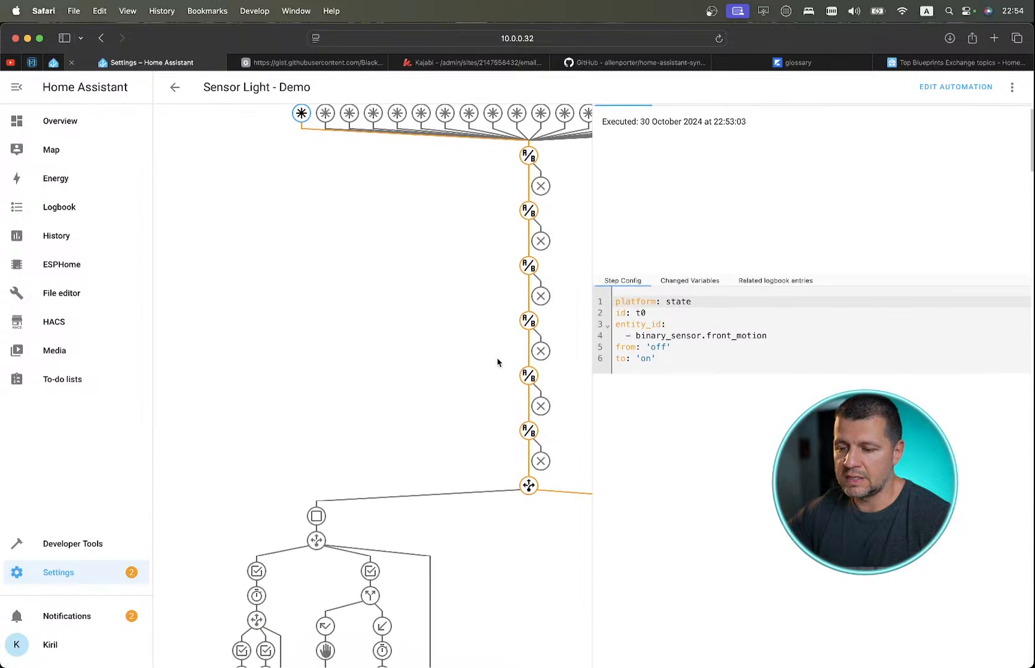
scroll(498, 362, down, 15)
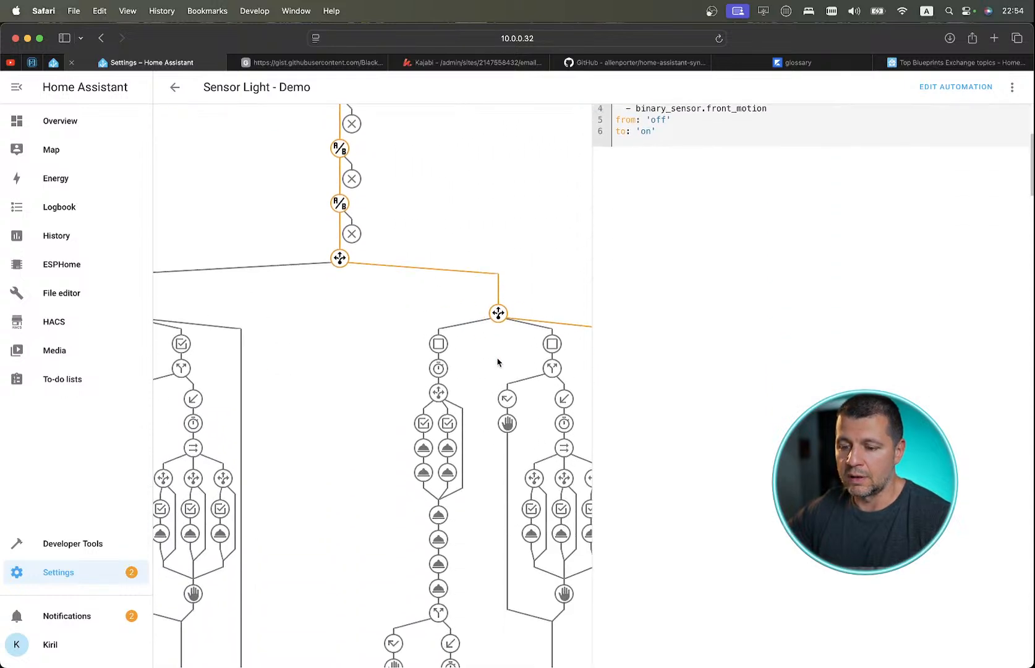
scroll(497, 362, left, 3)
scroll(498, 362, up, 15)
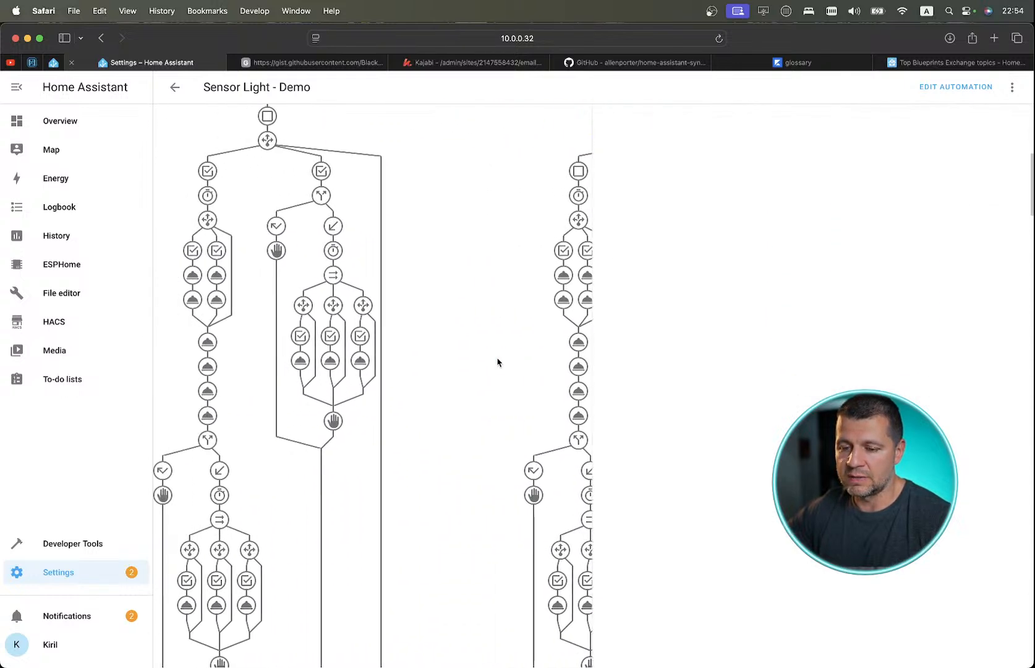
scroll(458, 161, down, 2)
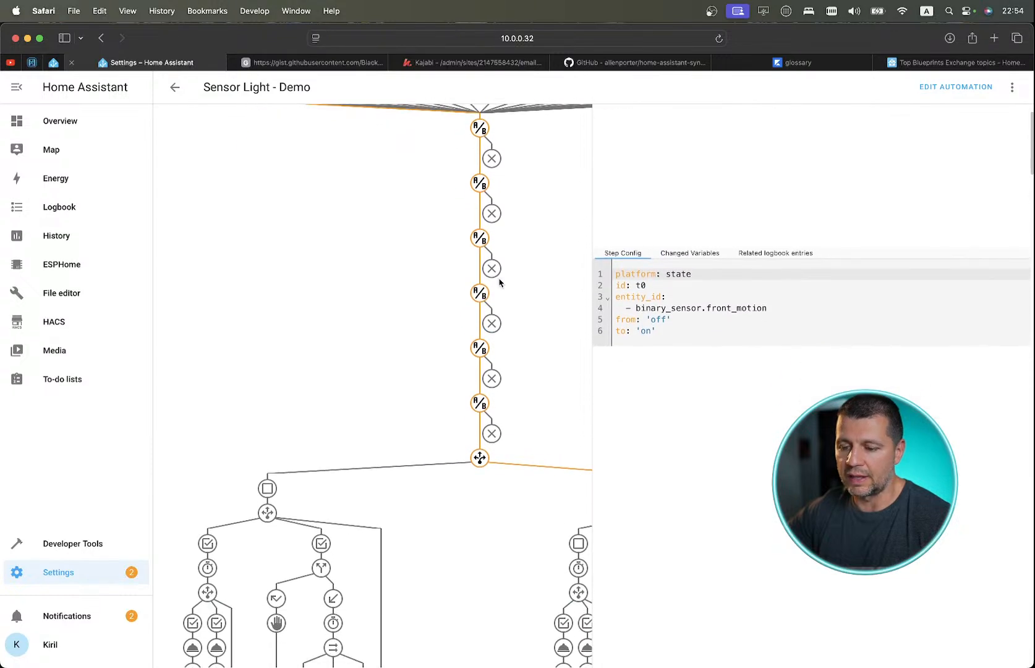
scroll(500, 282, down, 6)
scroll(499, 283, right, 8)
scroll(499, 282, down, 12)
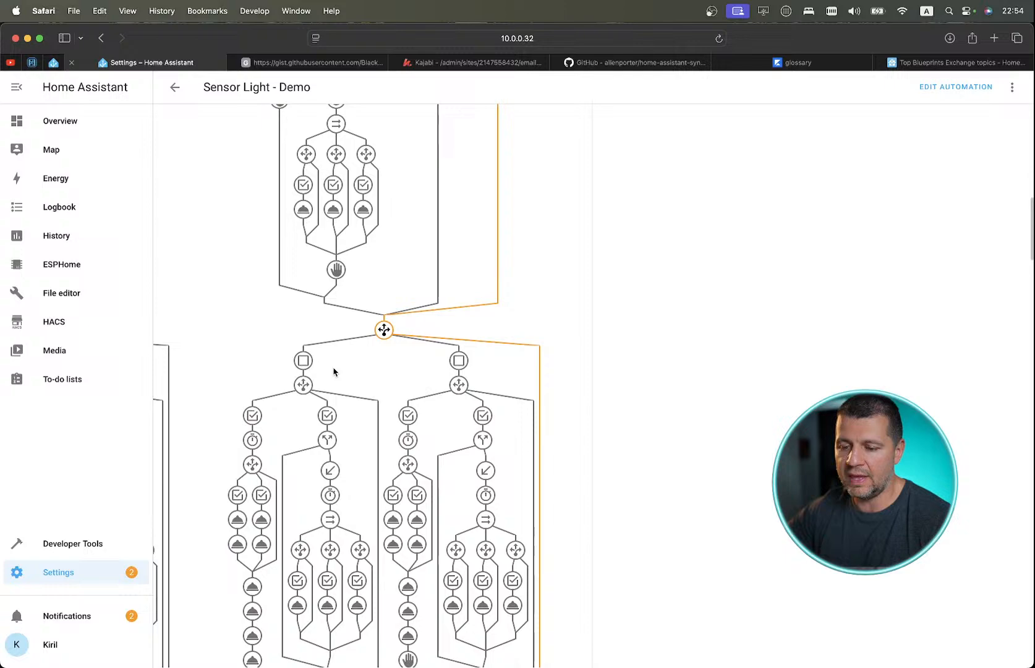
Select the executed choose node between the upper branches and follow the highlighted path down through the parallel actions.
click(384, 329)
scroll(468, 367, down, 4)
scroll(468, 367, right, 2)
scroll(467, 367, down, 10)
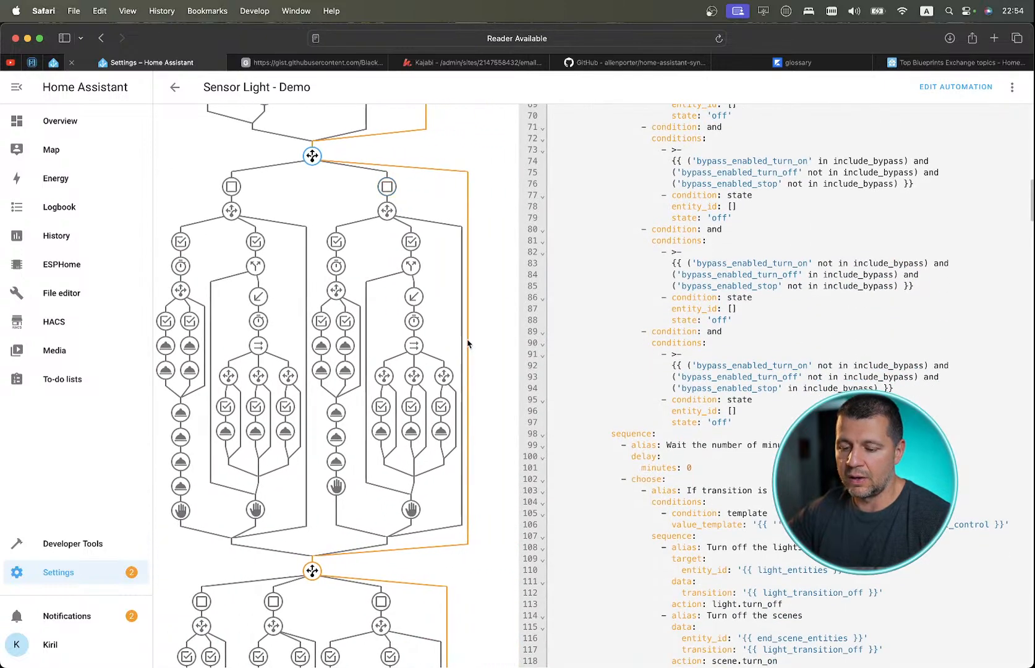
scroll(468, 344, down, 8)
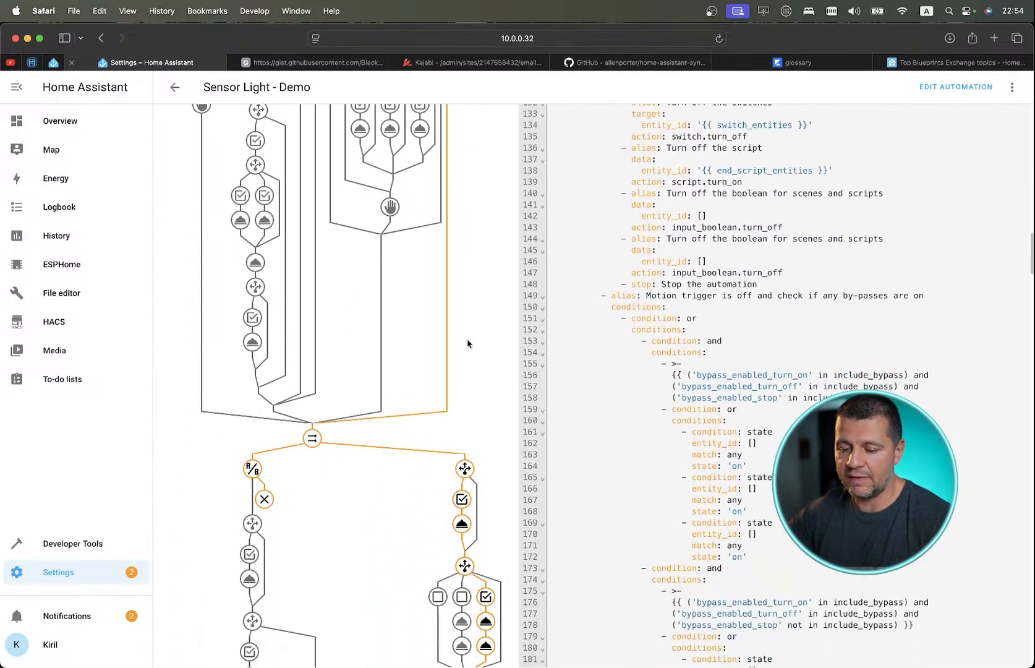
scroll(389, 286, down, 9)
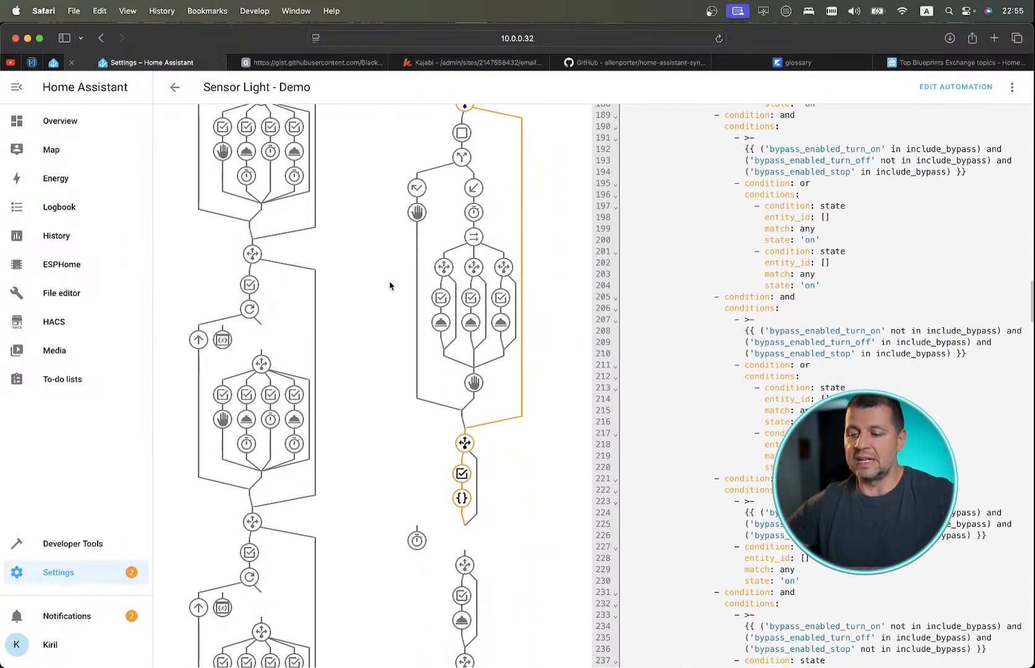
scroll(389, 286, down, 1)
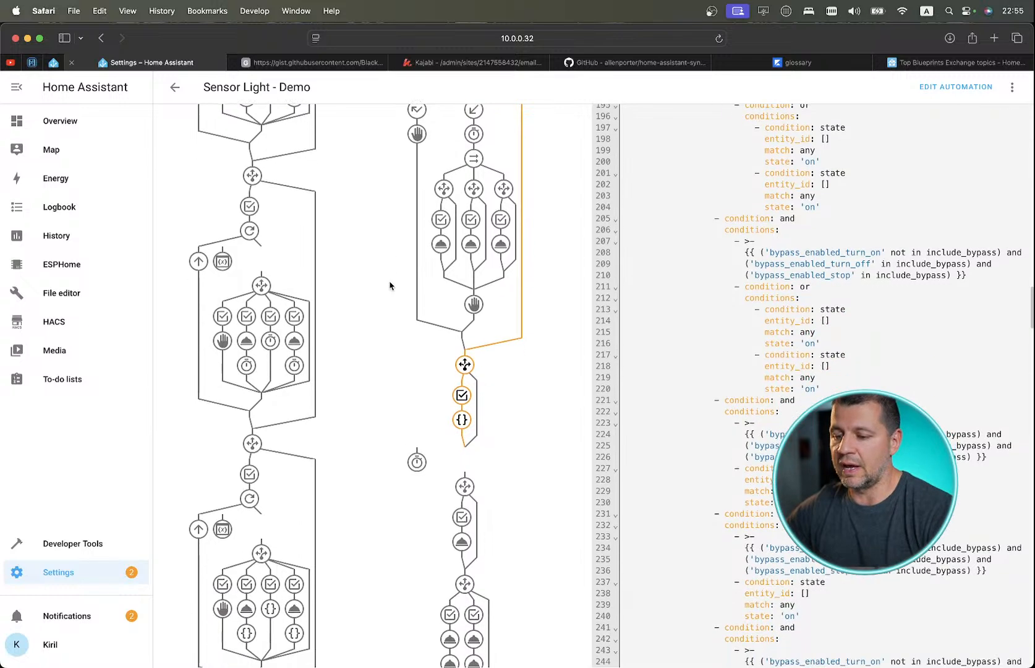
scroll(390, 286, down, 2)
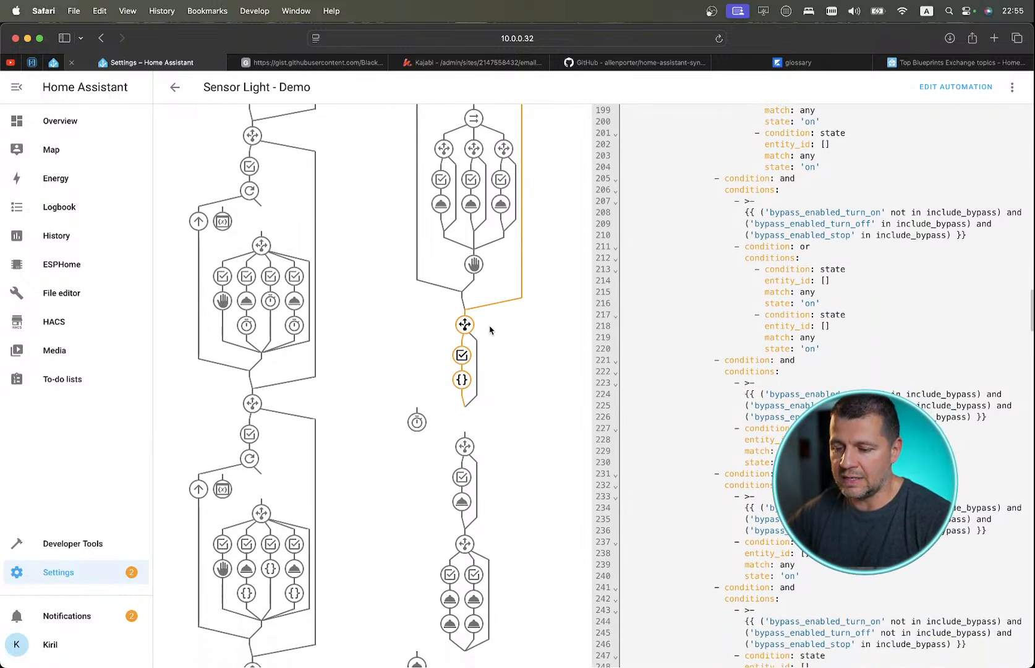
Review the rest of the trace graph and its step configuration down to the lower branches, and return to the selected choose node.
scroll(467, 333, down, 8)
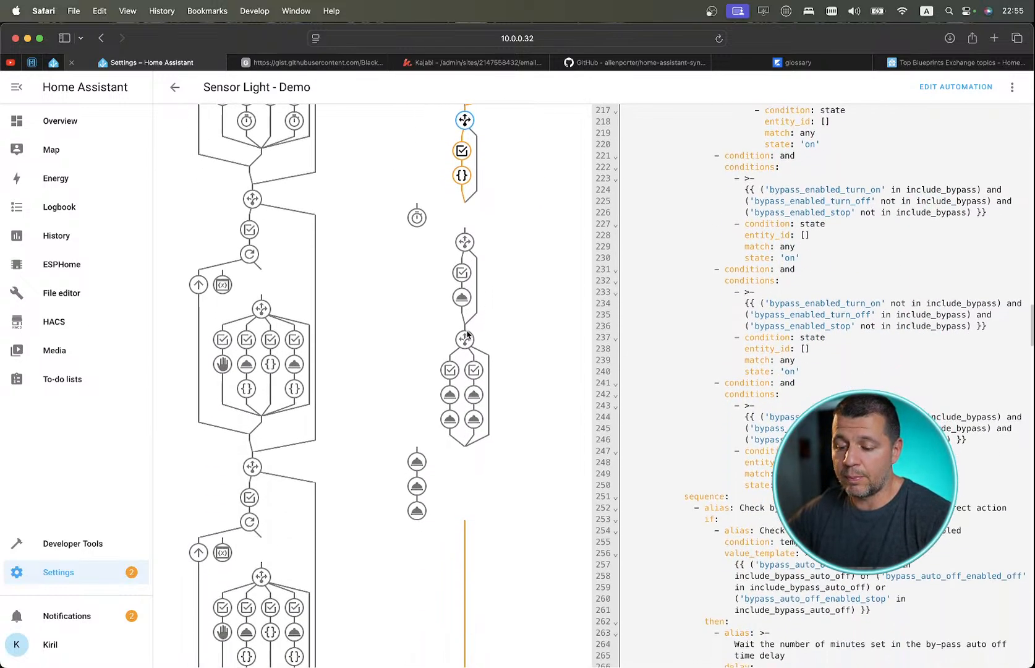
scroll(467, 334, down, 20)
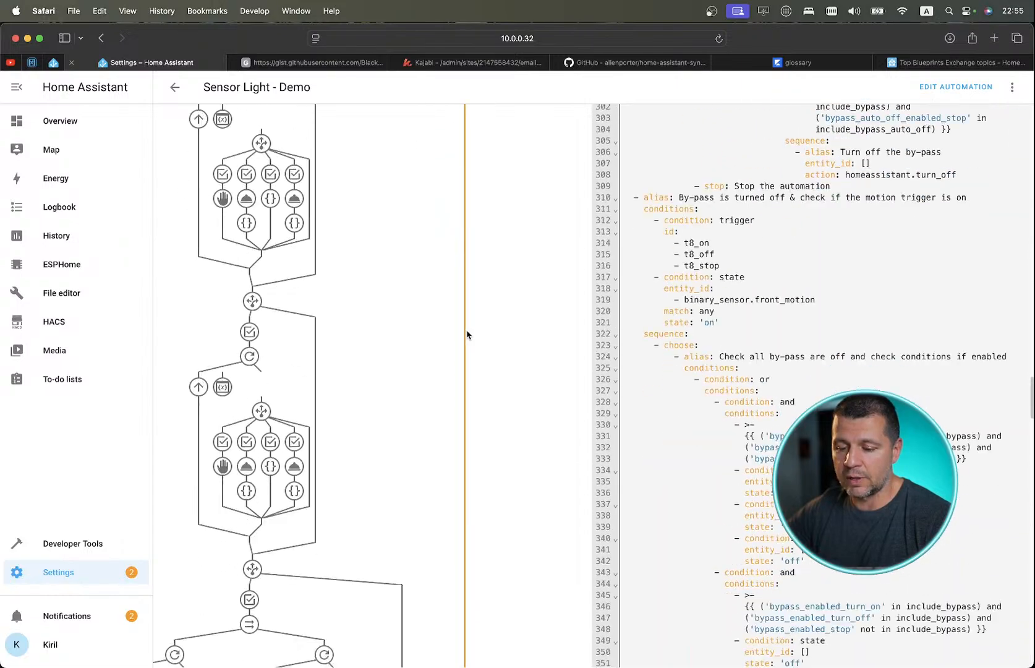
scroll(467, 334, down, 9)
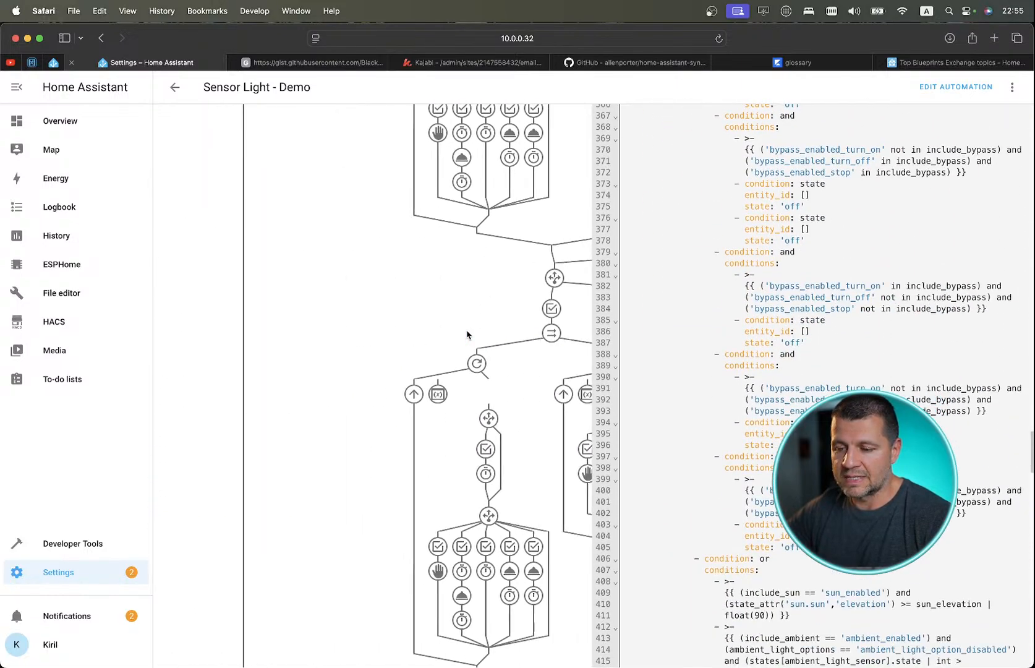
scroll(467, 334, down, 20)
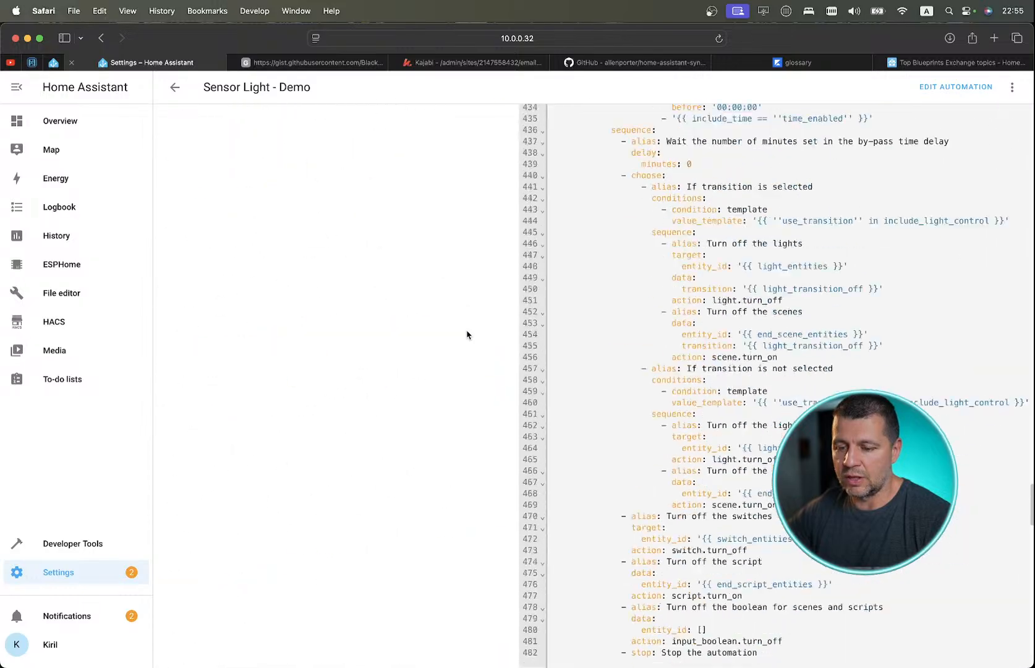
scroll(466, 335, up, 10)
scroll(824, 338, up, 15)
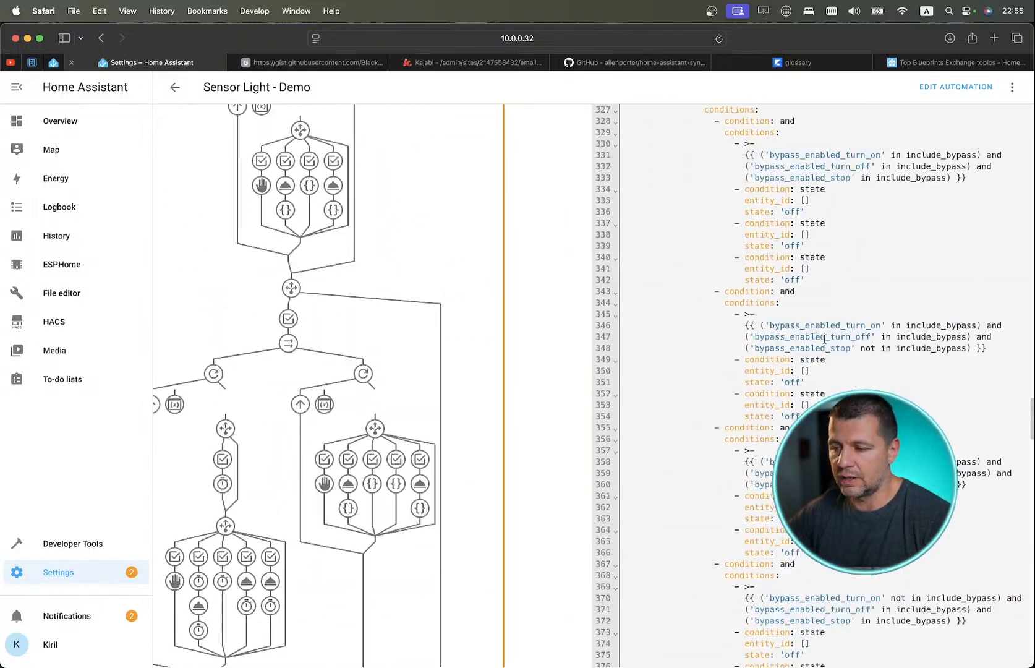
scroll(824, 339, up, 19)
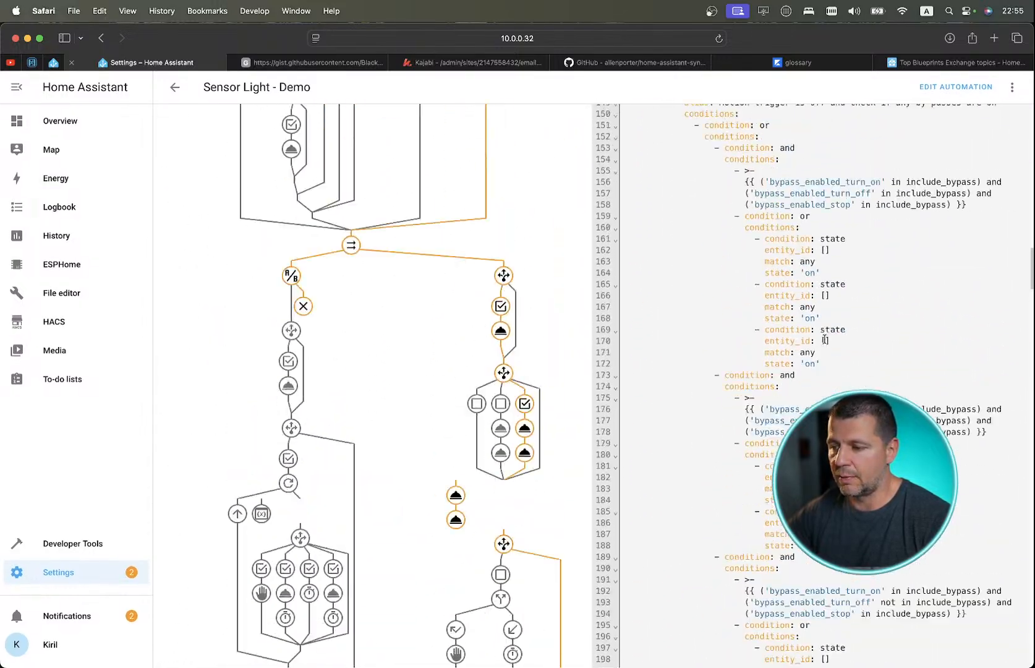
scroll(825, 339, up, 11)
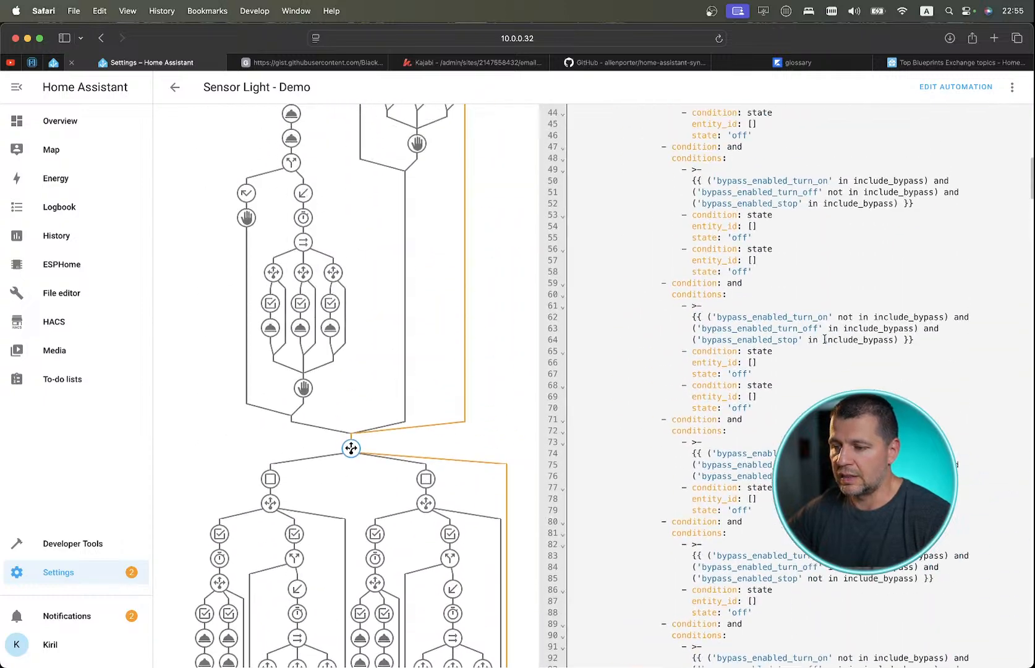
Open the Sensor Light - Demo automation for editing from its trace view.
scroll(824, 339, up, 10)
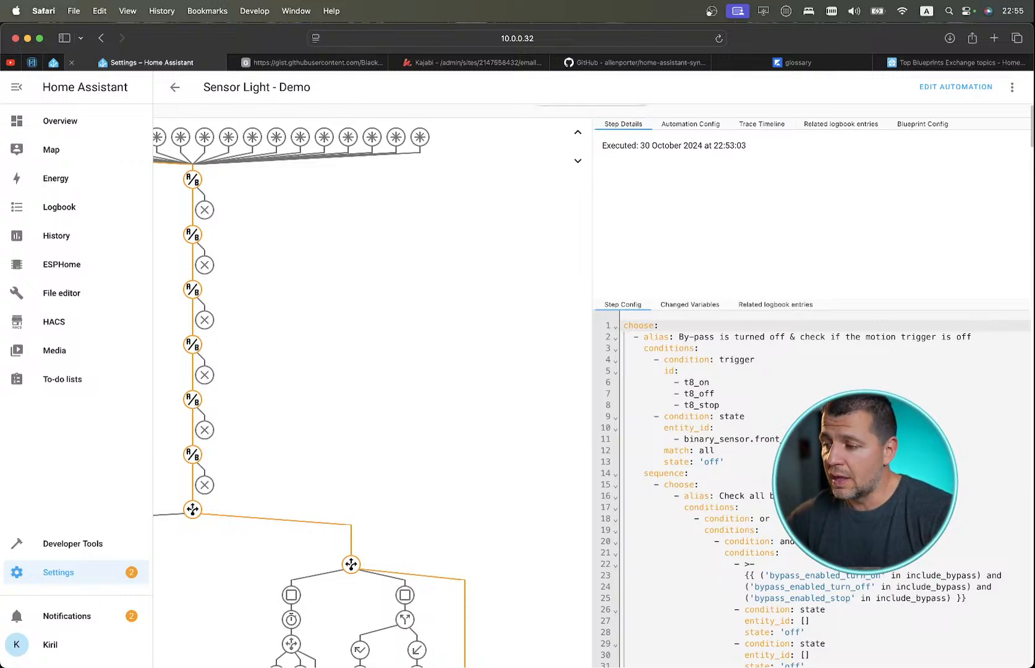
click(1012, 87)
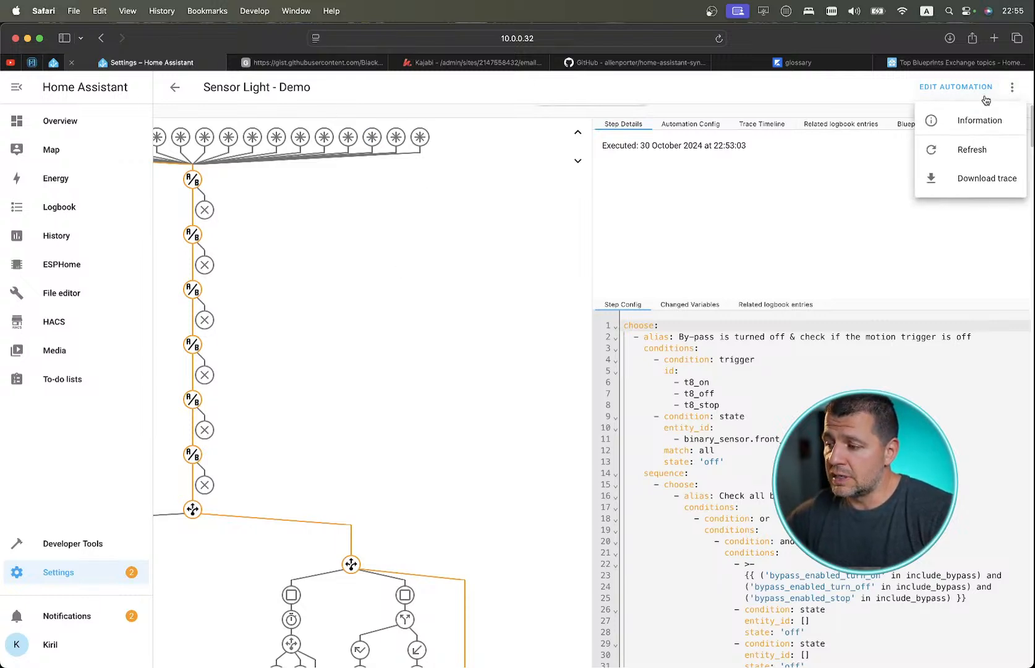
click(887, 92)
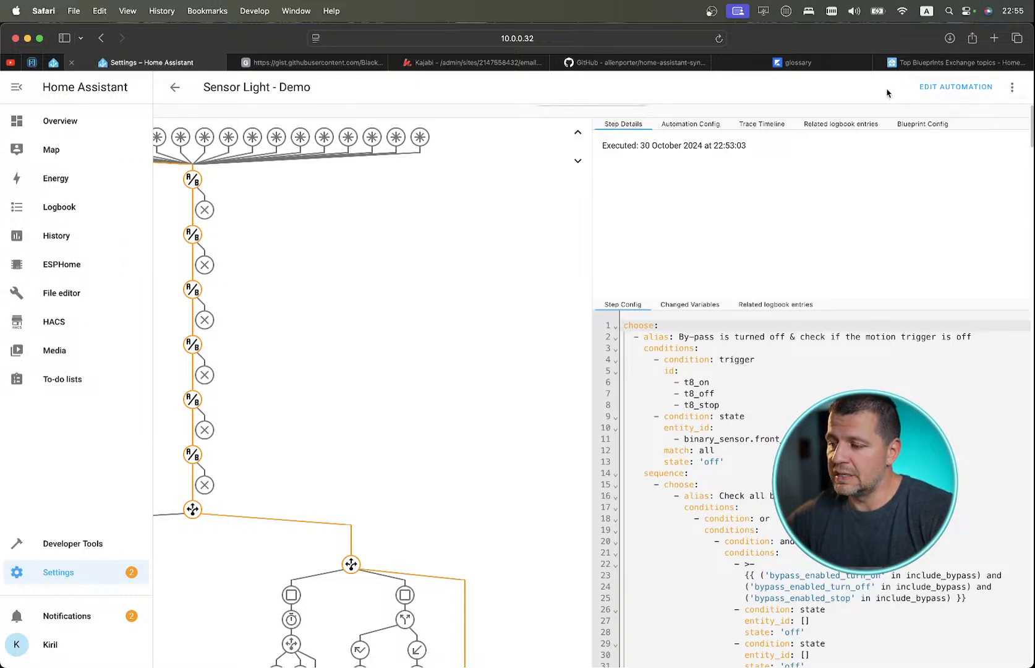
click(940, 93)
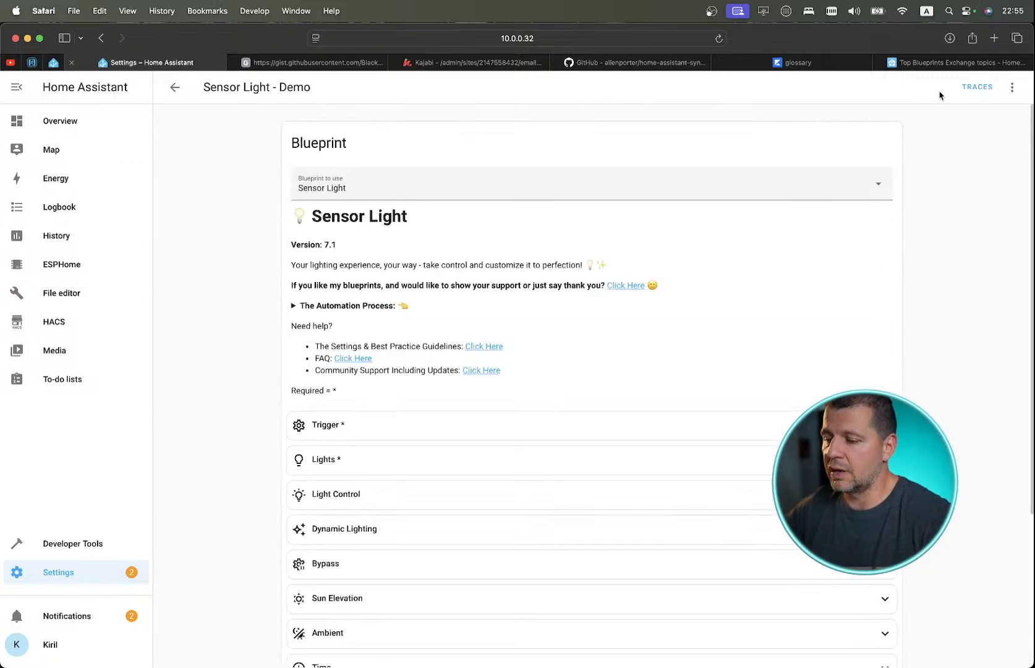
Look through the Sensor Light blueprint's description, help links and collapsed settings sections.
scroll(722, 406, down, 5)
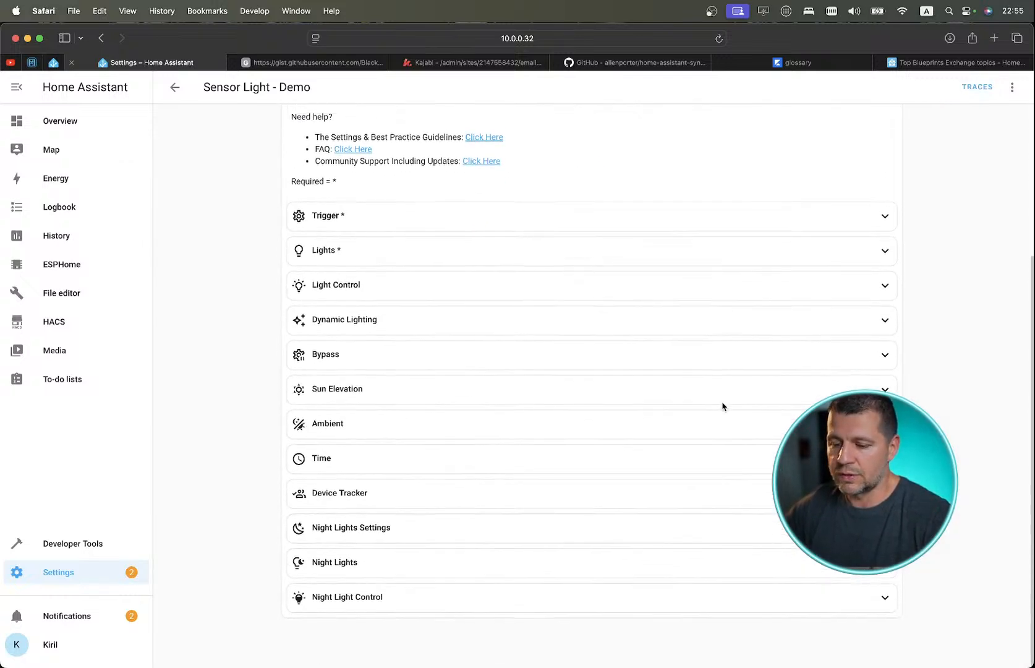
scroll(418, 390, up, 3)
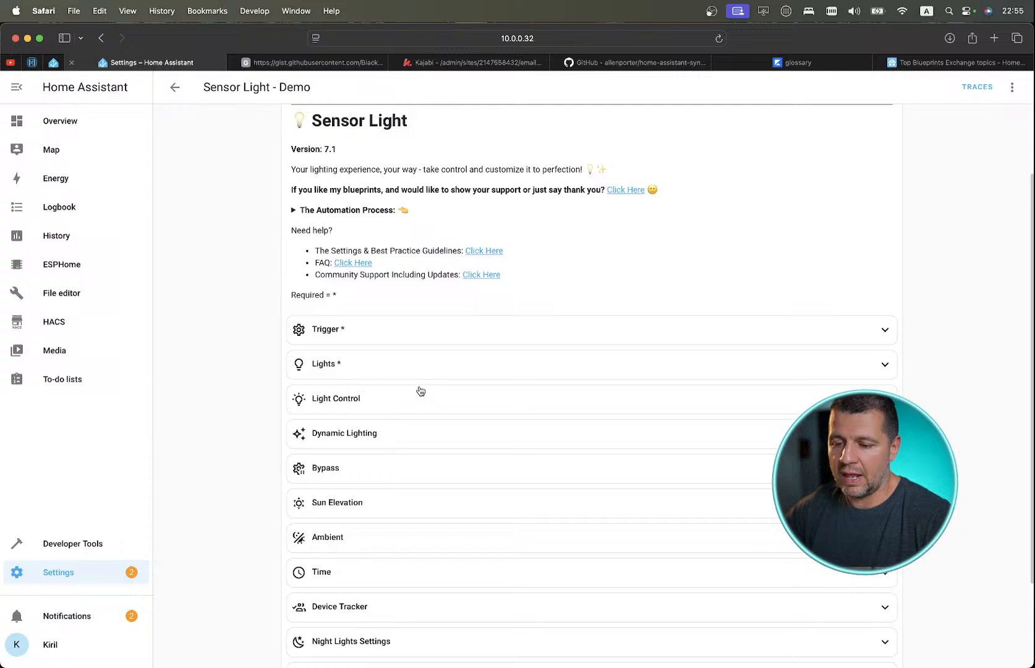
click(371, 403)
click(373, 405)
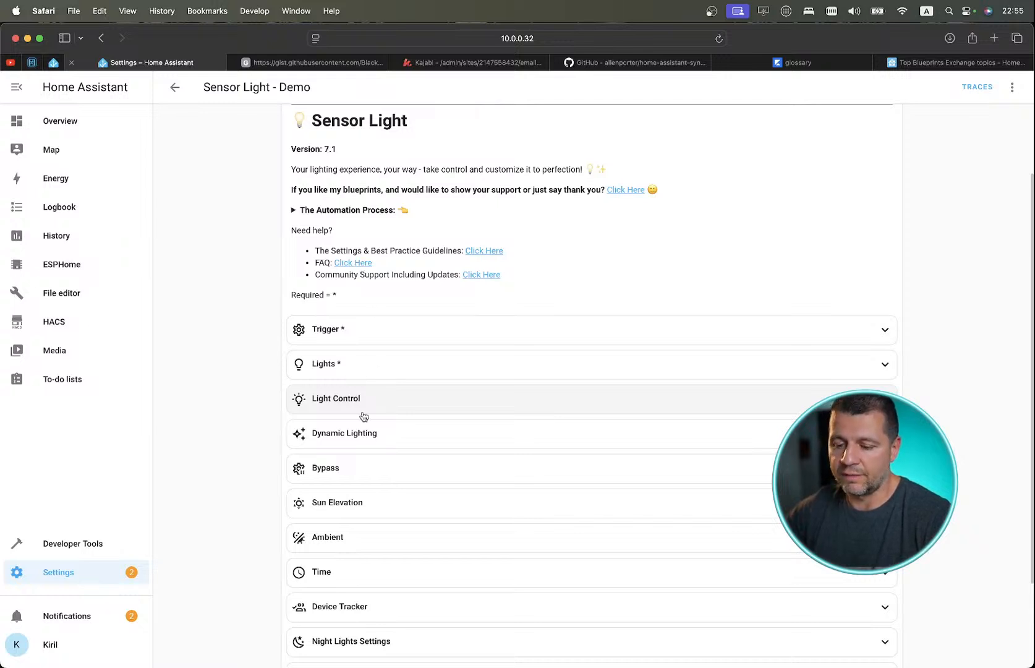
scroll(379, 506, down, 2)
scroll(382, 508, up, 3)
scroll(382, 505, down, 3)
scroll(381, 506, up, 5)
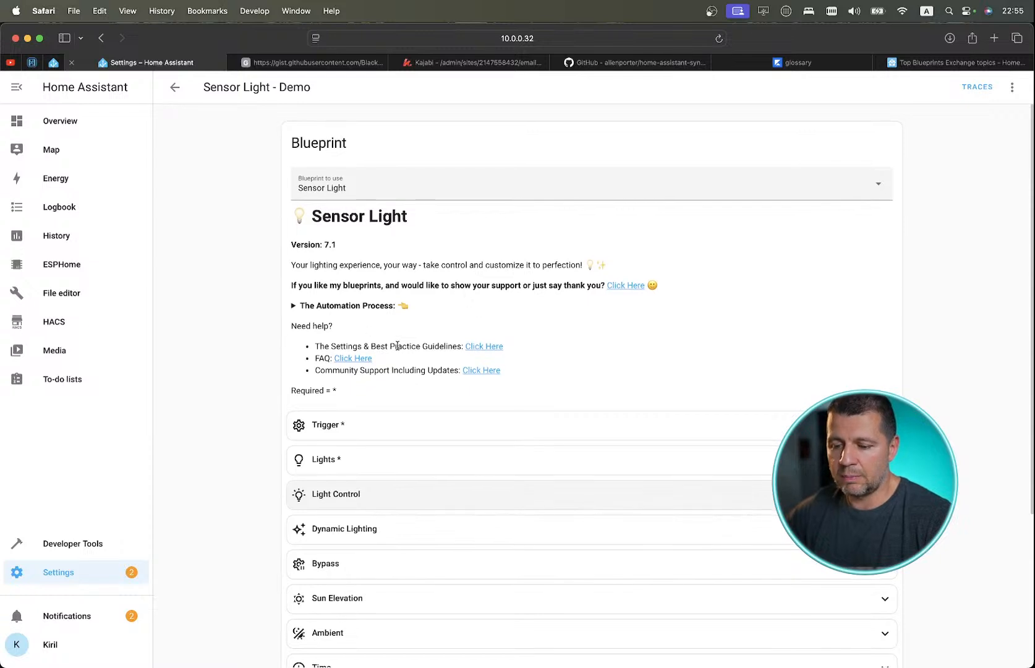
drag(385, 342, 422, 354)
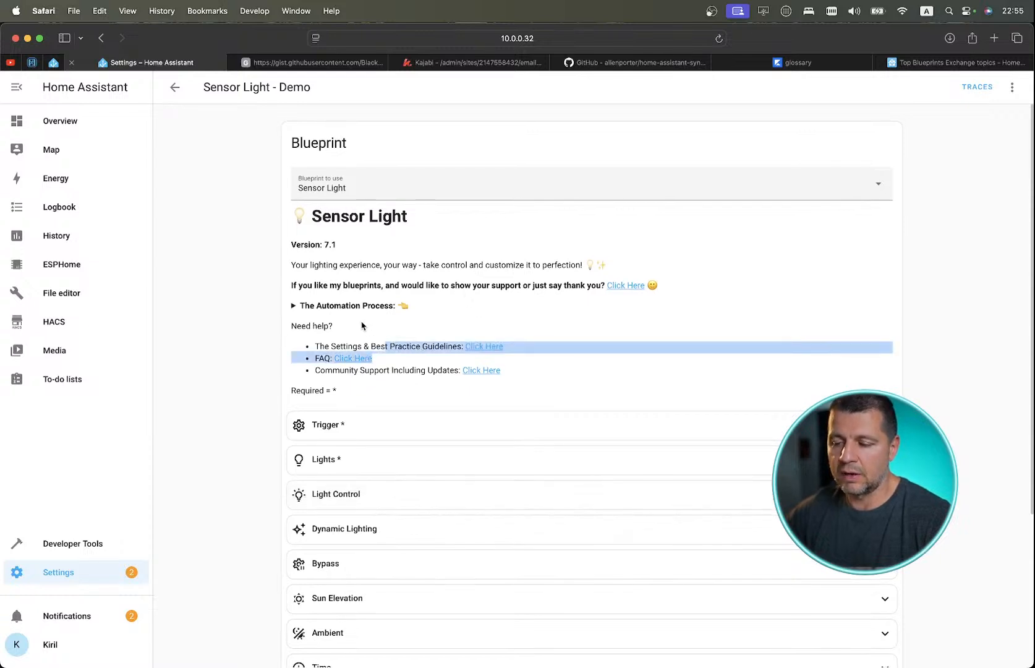
Leave the automation, go to the list of installed blueprints and show the available options for Sensor Light.
click(176, 99)
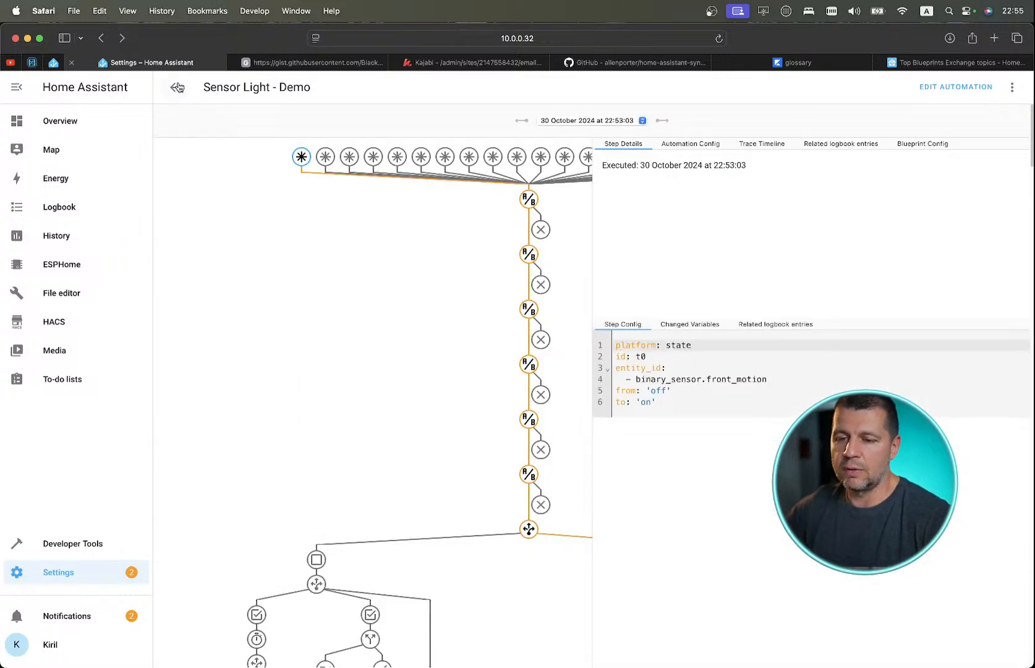
click(177, 87)
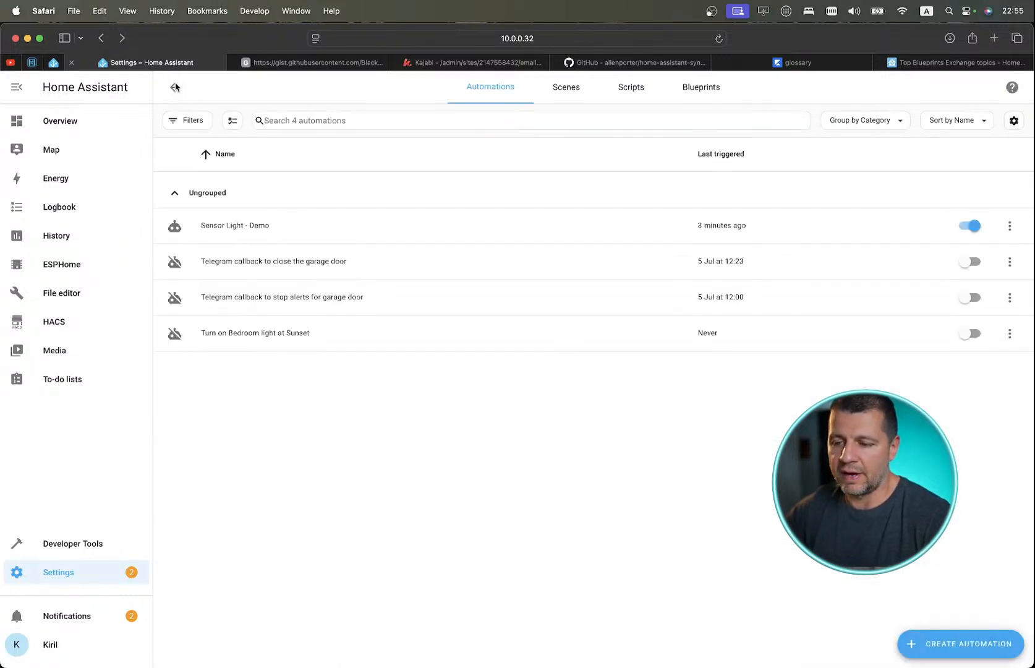
click(682, 88)
click(1009, 187)
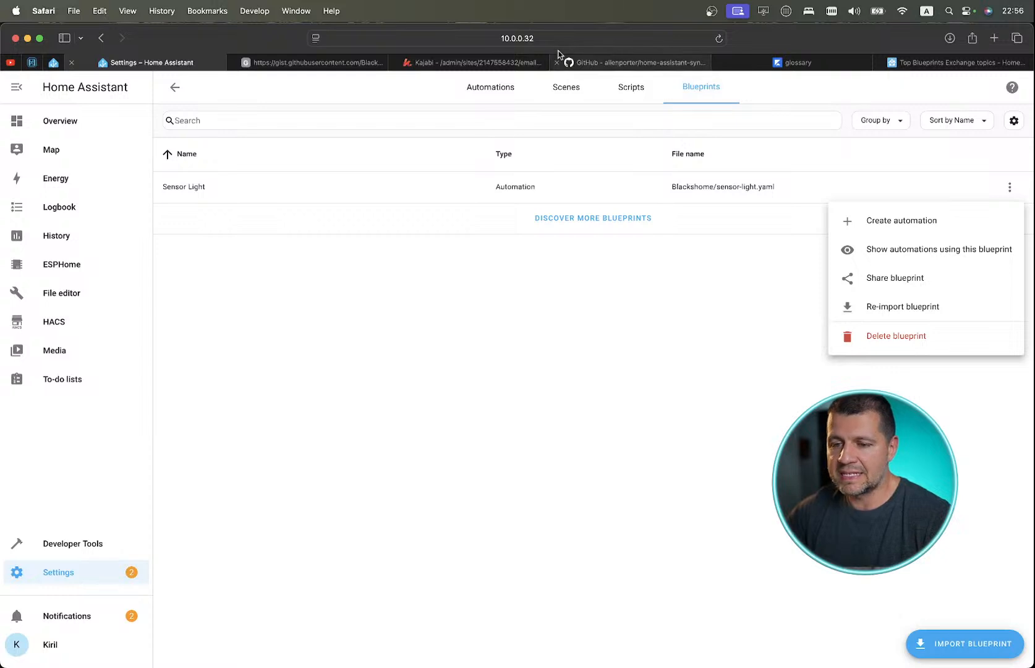
Browse the top topics in the community Blueprints Exchange and open "Low battery level detection & notification for all battery sensors".
click(577, 223)
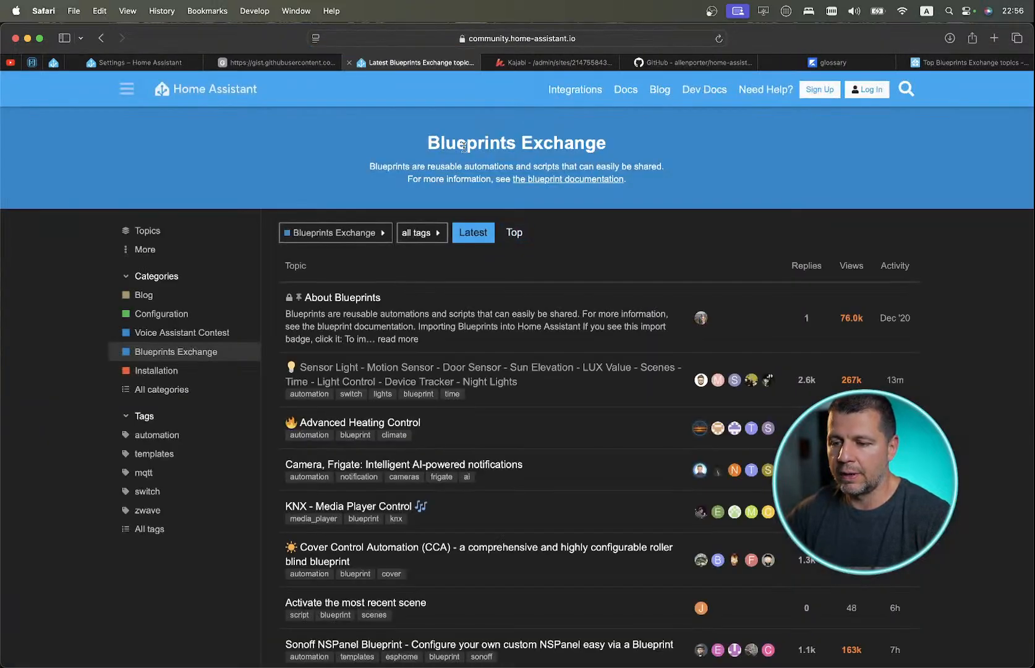
click(514, 240)
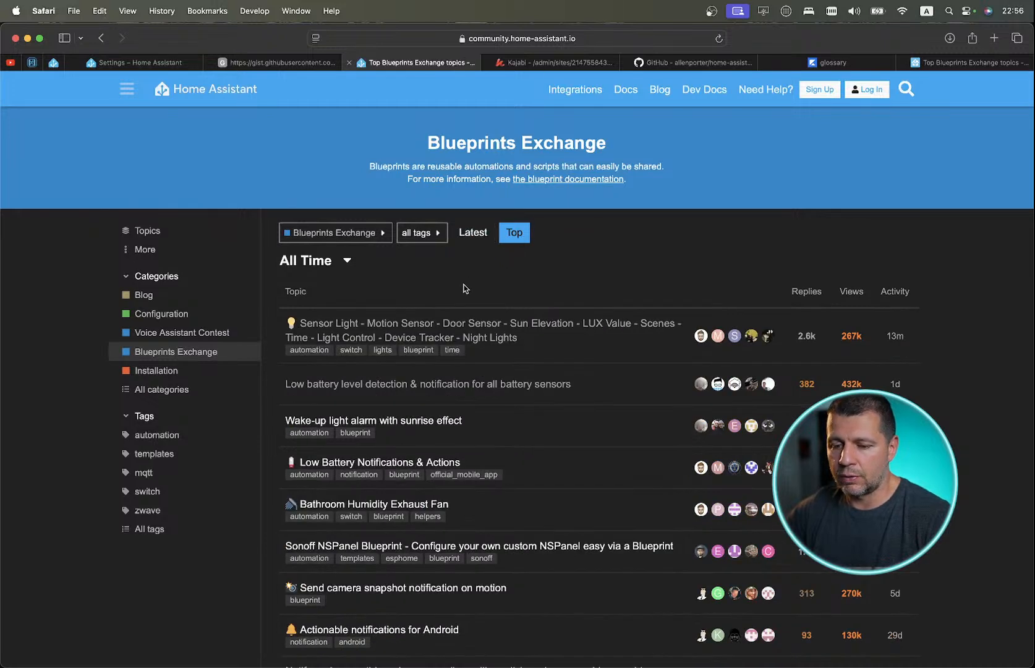
mouse_move(352, 389)
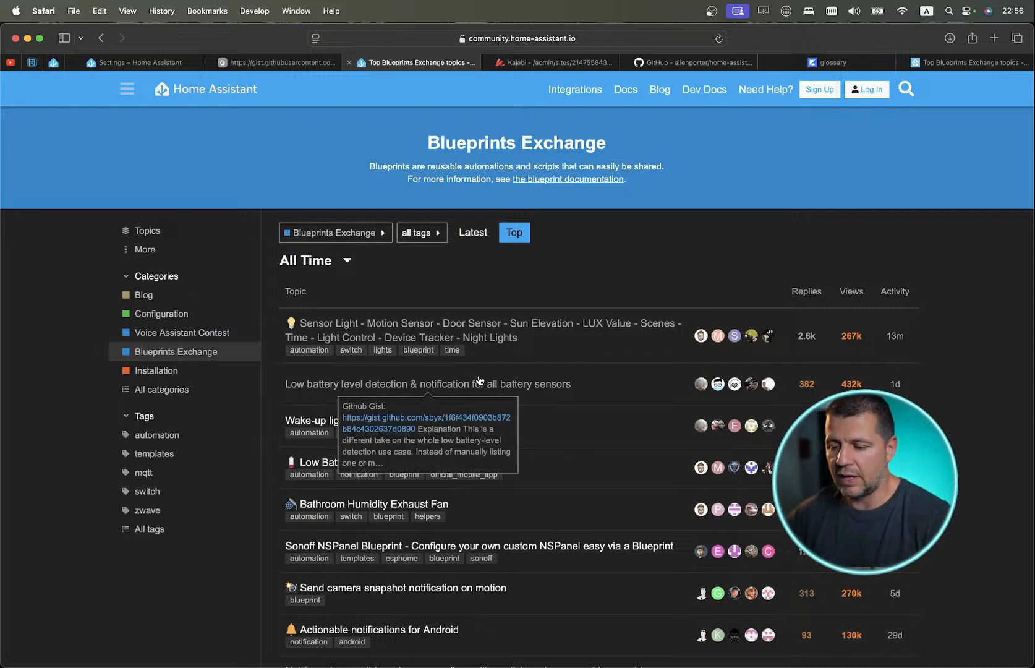
click(496, 385)
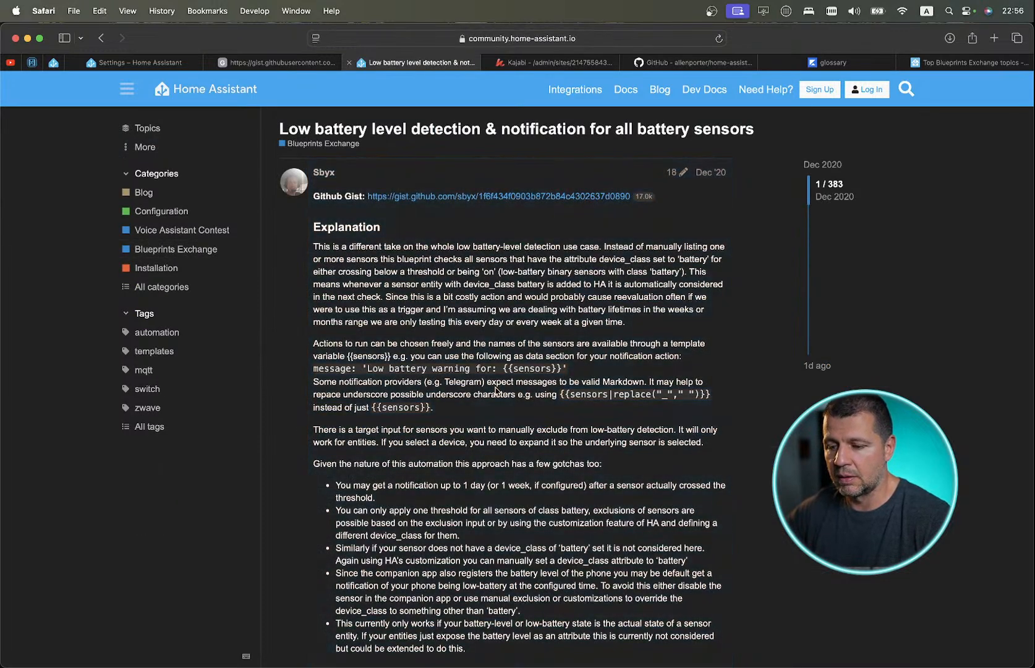
Read the low battery blueprint topic, examining its explanation, gotchas and blueprint code.
scroll(496, 389, down, 4)
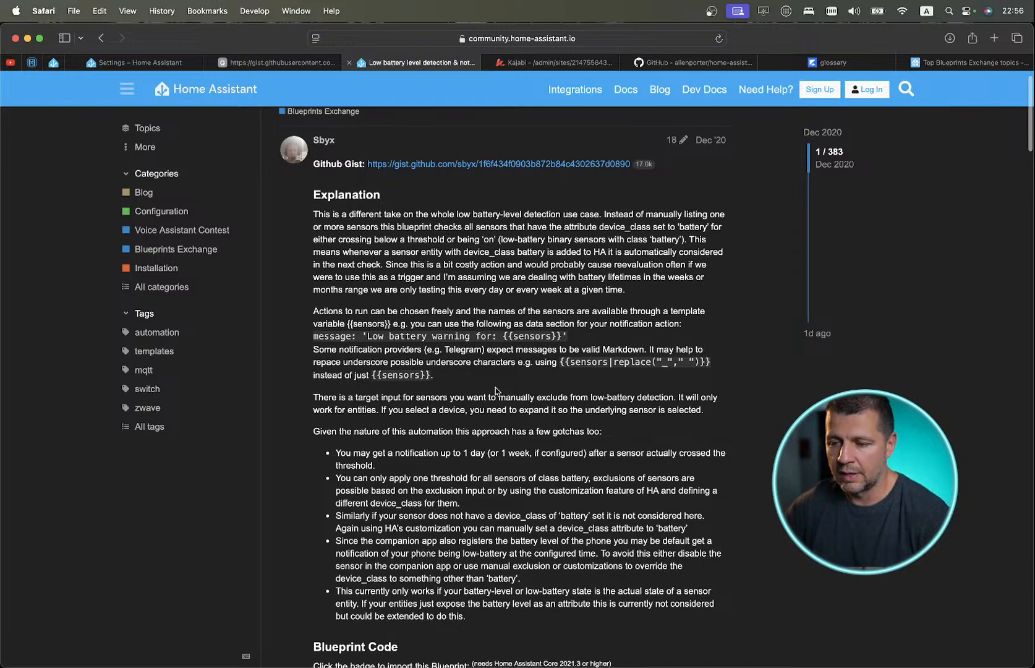
scroll(495, 390, down, 8)
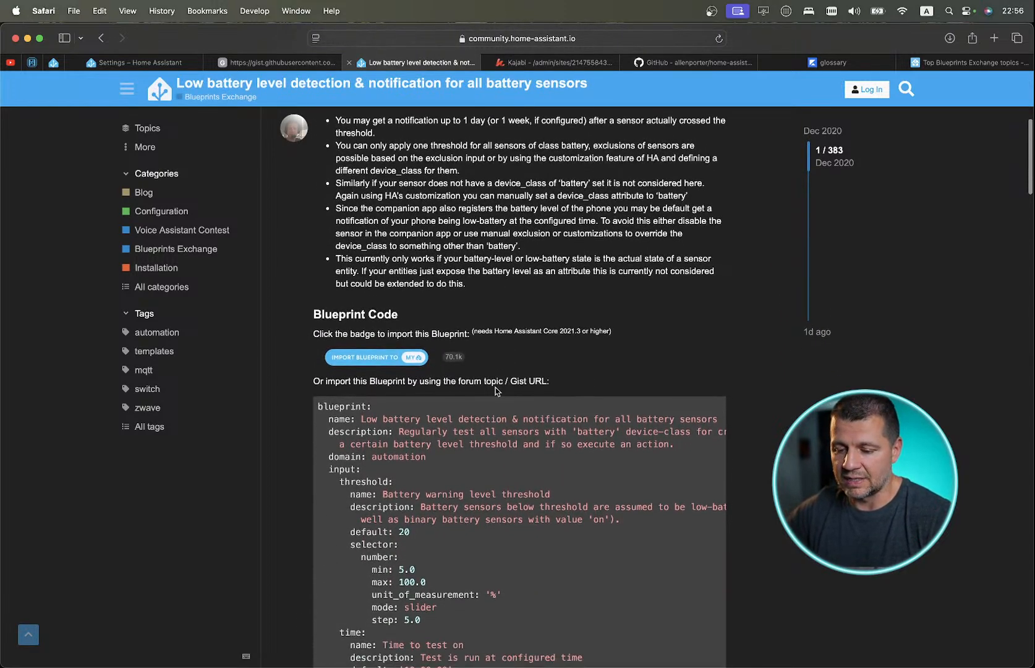
scroll(497, 389, down, 7)
scroll(495, 390, up, 6)
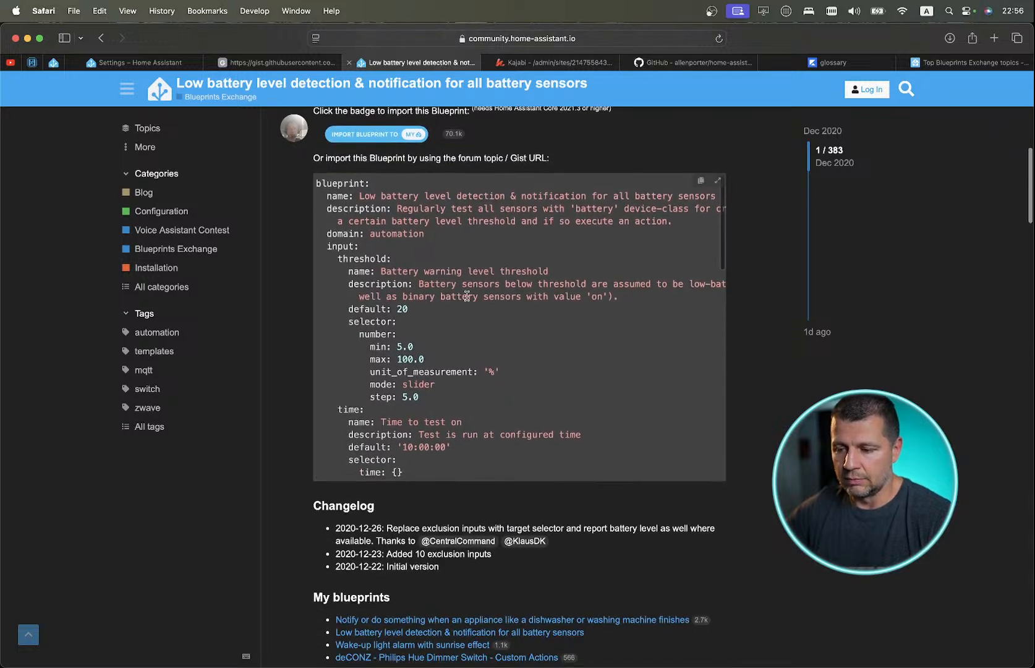
scroll(530, 400, down, 10)
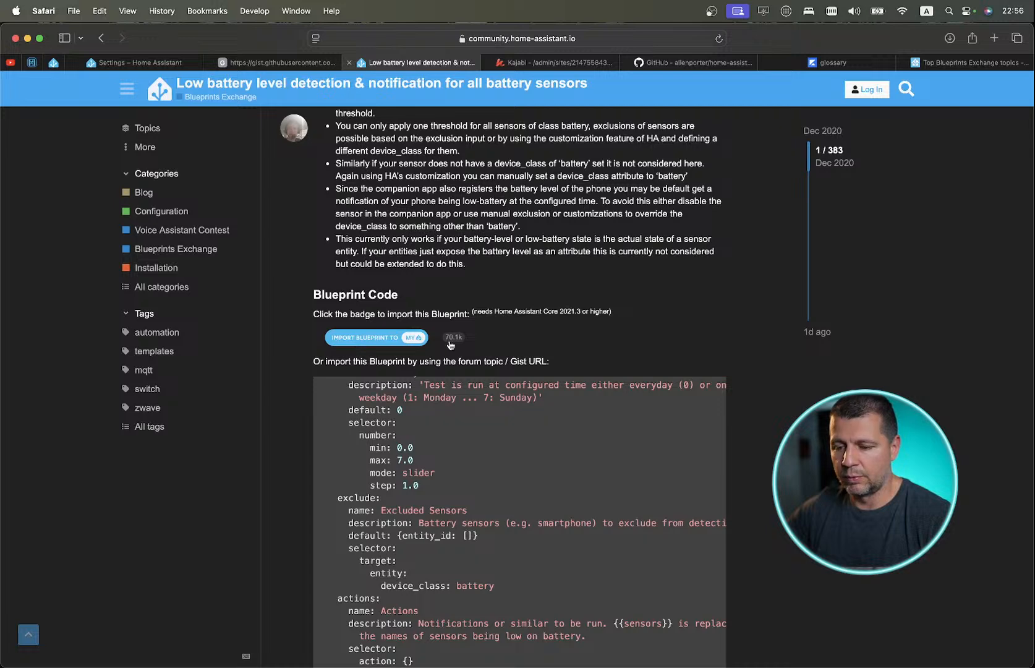
scroll(701, 384, down, 10)
scroll(754, 477, up, 5)
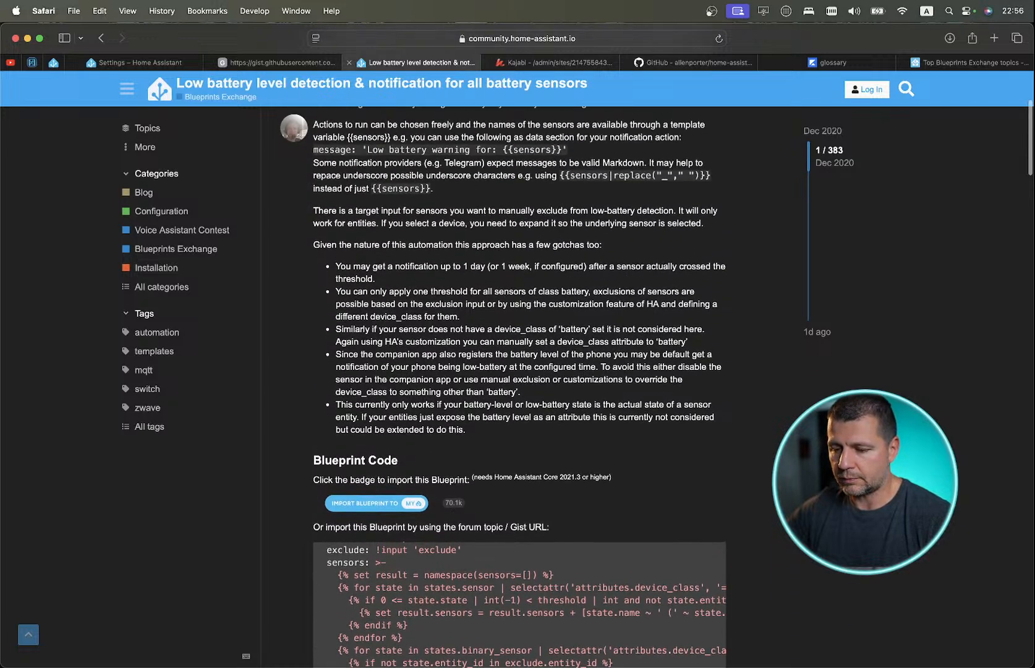
Import the low battery level detection blueprint from its forum topic into the local Home Assistant instance, previewing it before confirming.
click(380, 504)
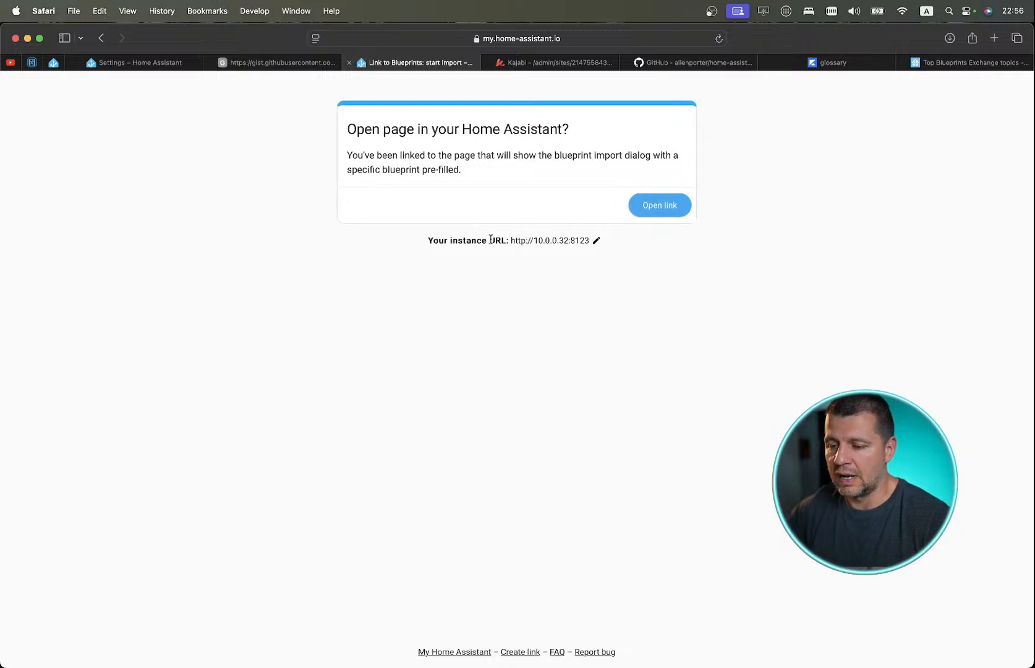
click(658, 210)
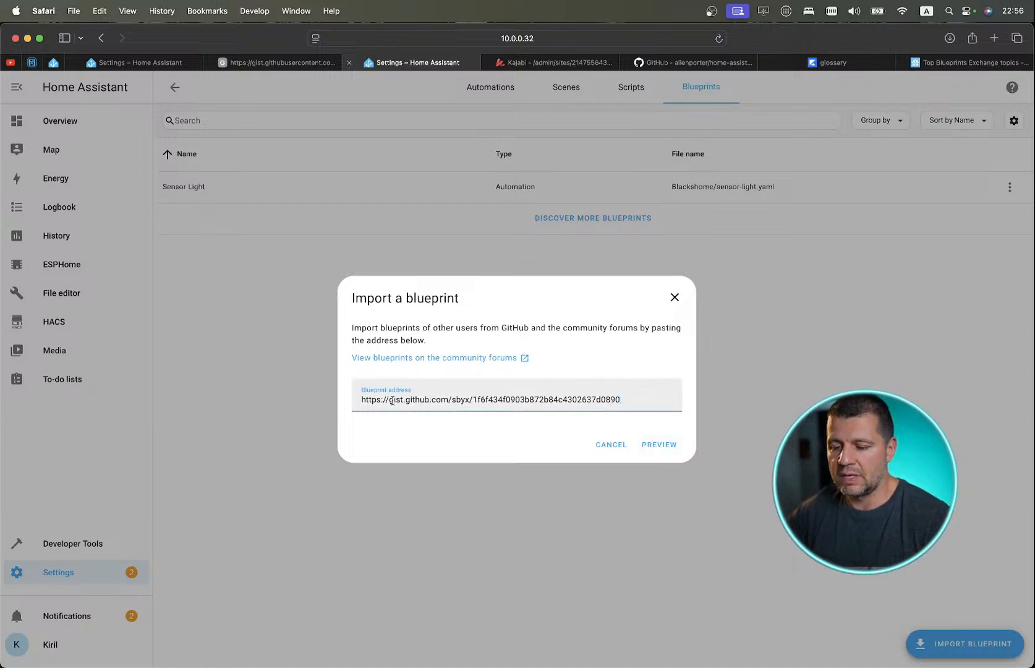
click(660, 445)
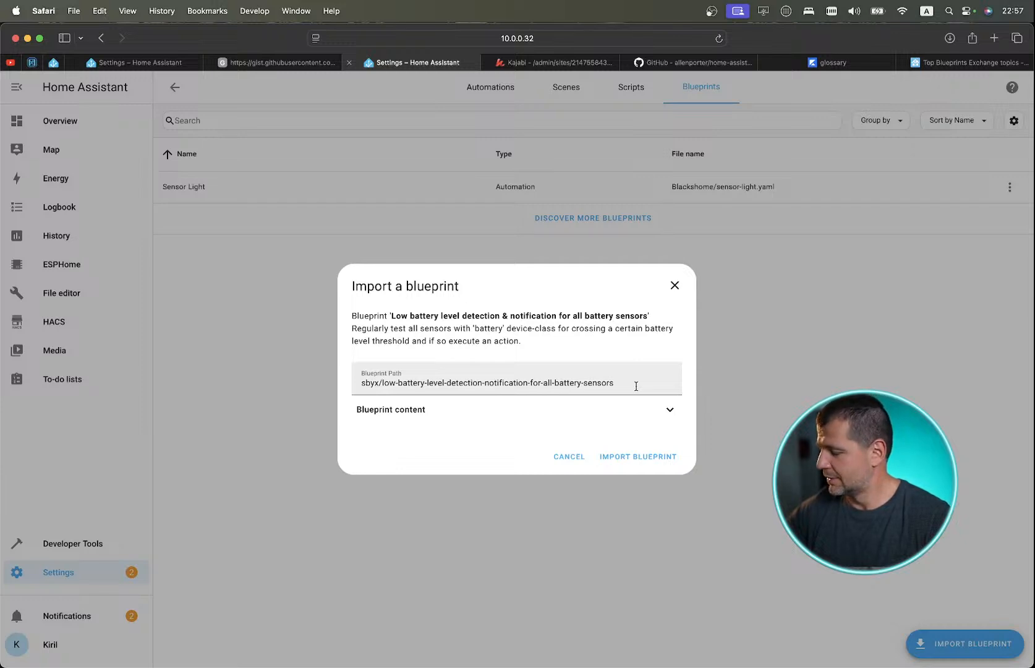
click(627, 458)
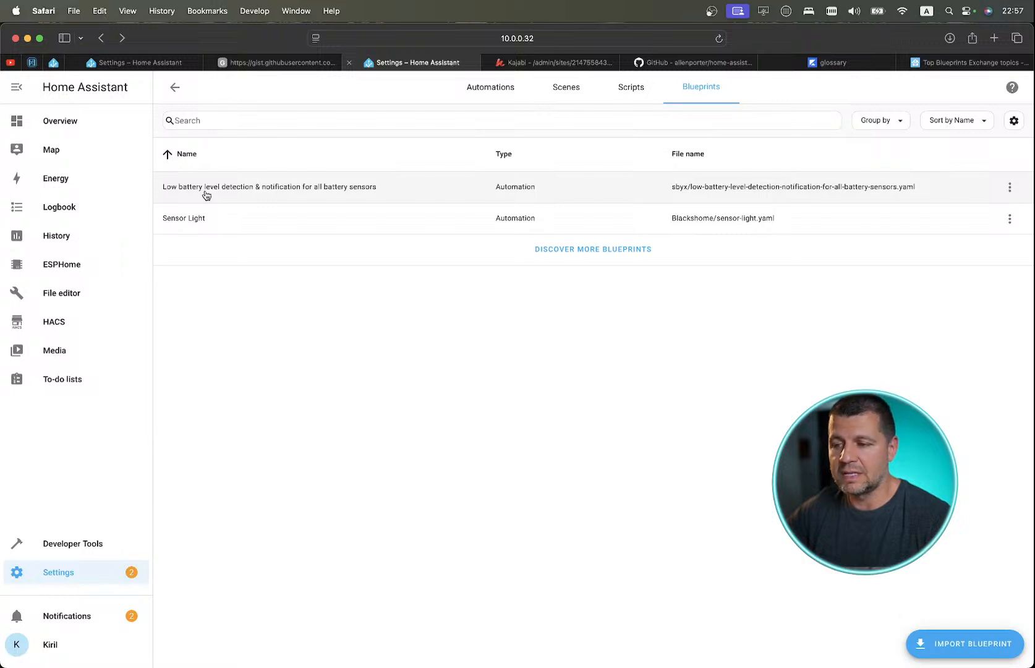
Create a new automation from the "Low battery level detection & notification for all battery sensors" blueprint.
scroll(330, 203, up, 3)
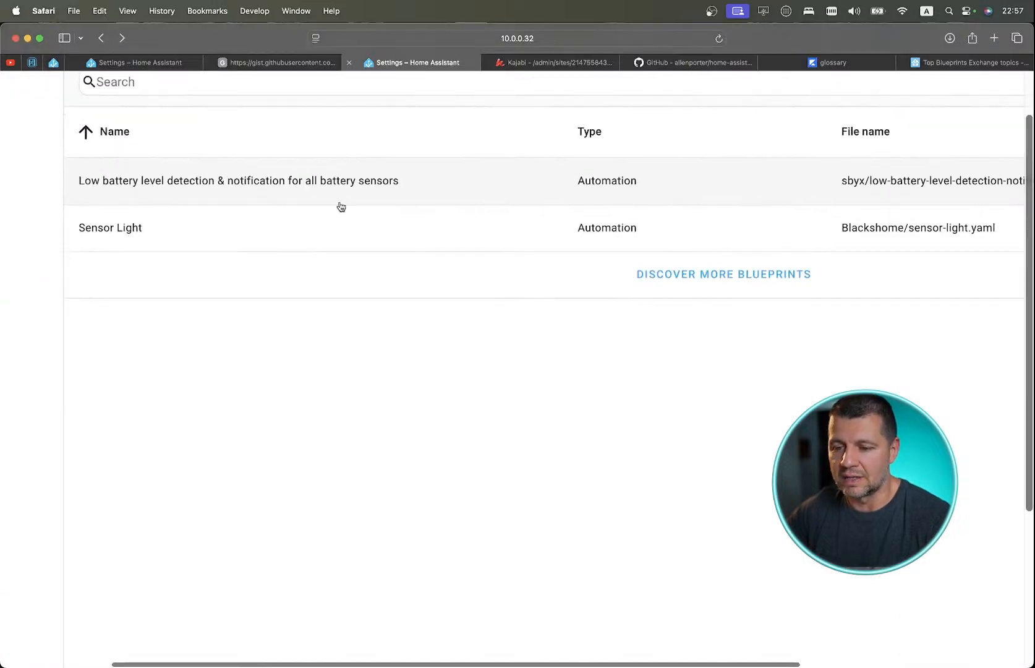
scroll(332, 208, down, 3)
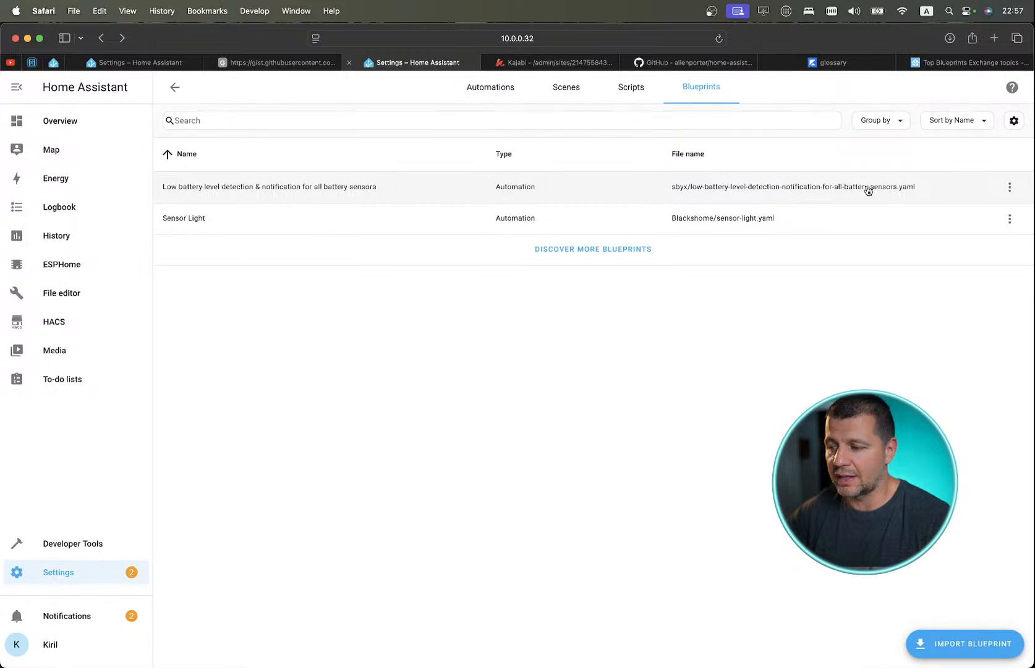
click(1010, 186)
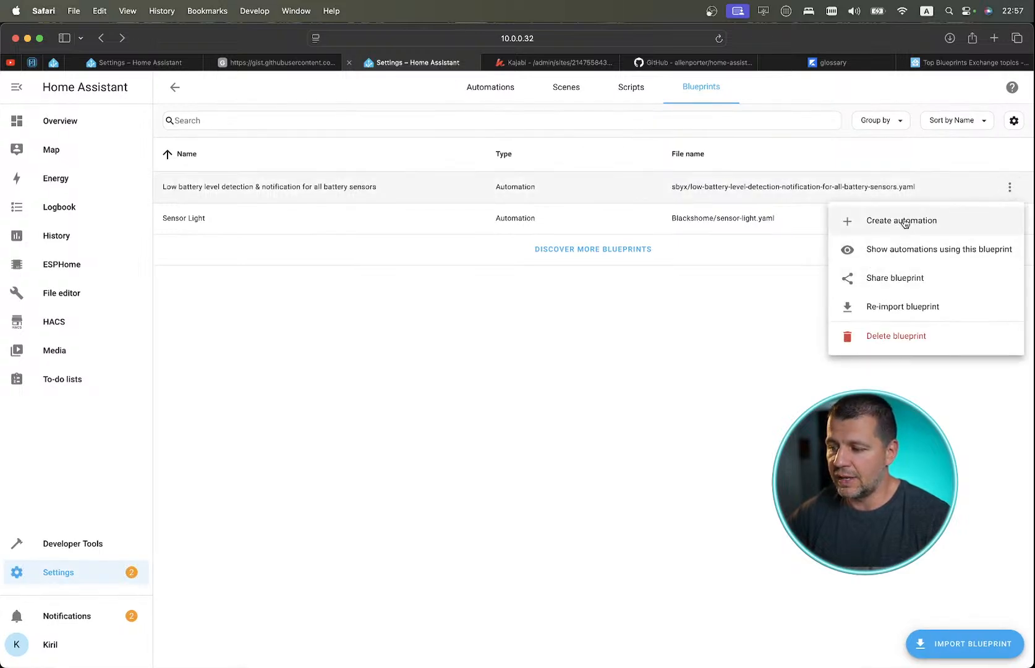
click(904, 222)
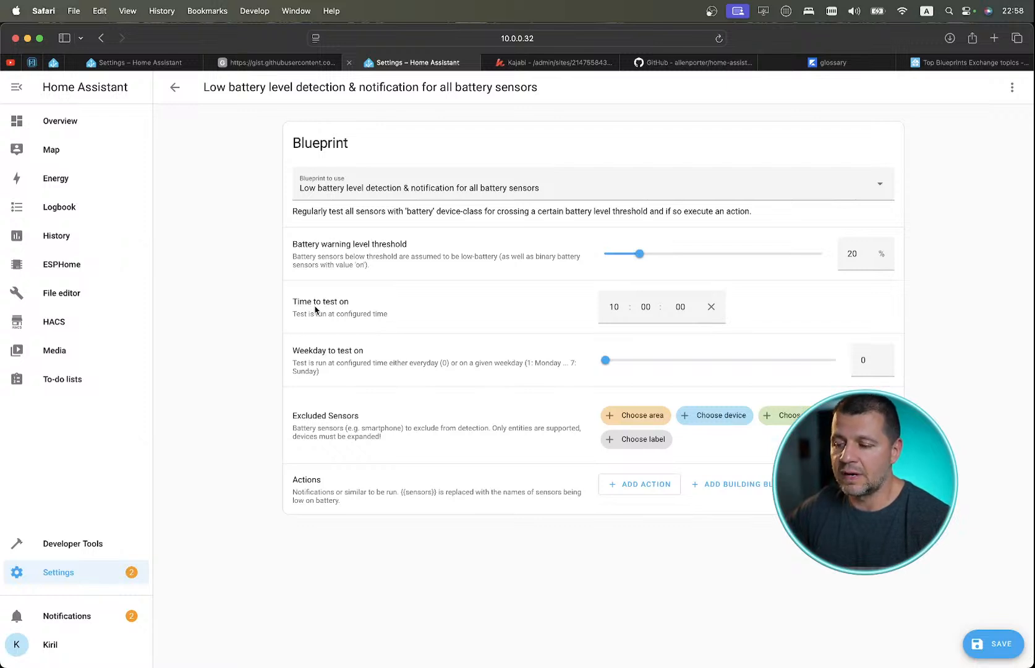
Examine the new automation's battery warning threshold, time to test on and weekday to test on settings.
mouse_move(640, 256)
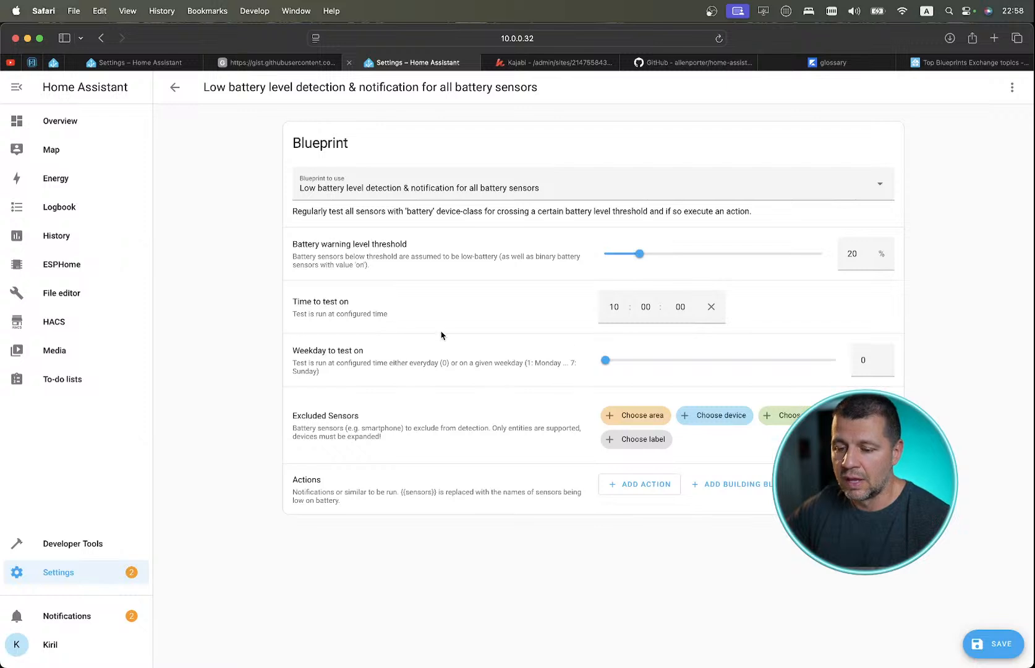
click(610, 307)
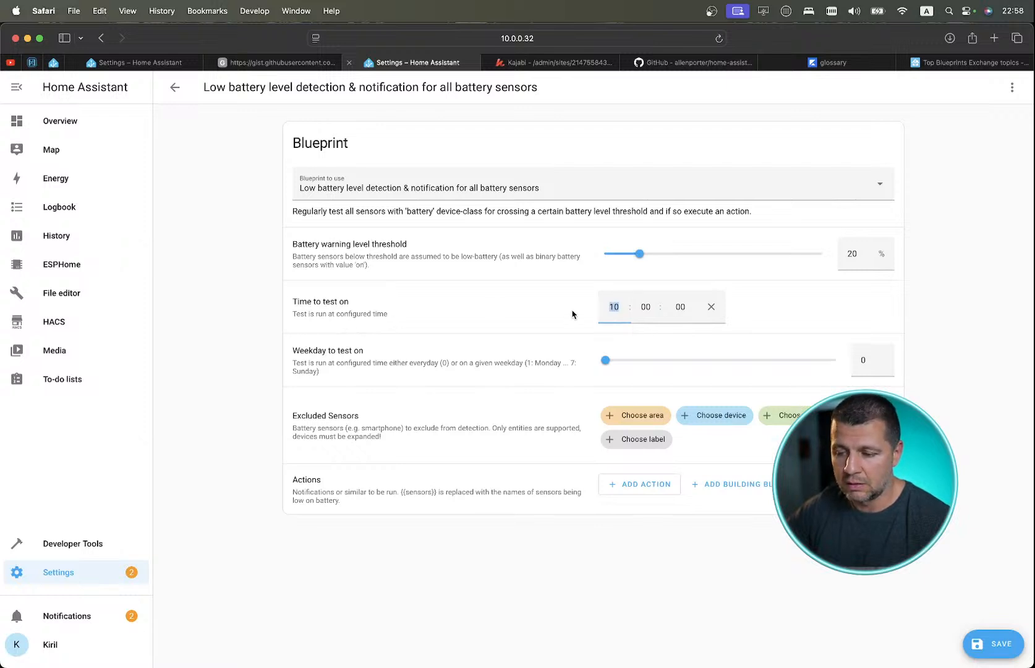
click(640, 309)
click(608, 308)
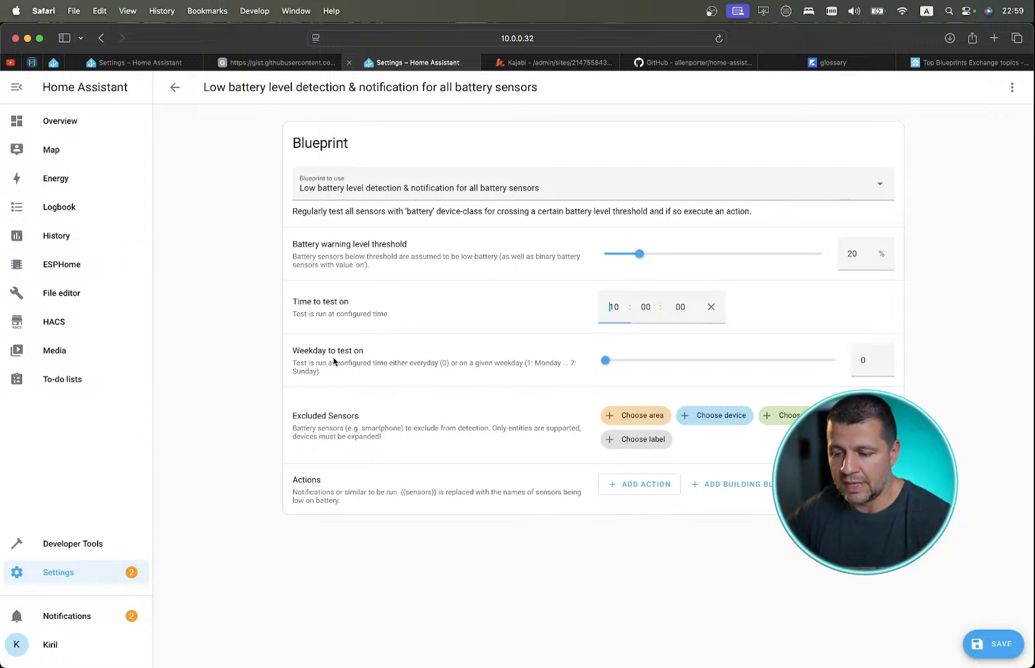
scroll(317, 355, up, 5)
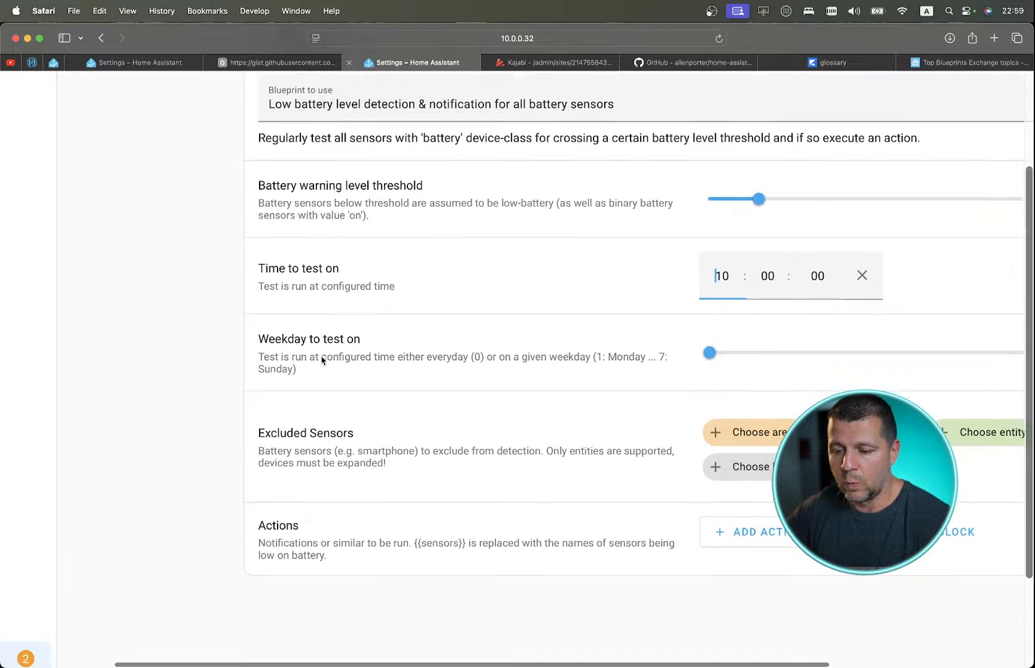
scroll(321, 361, down, 5)
scroll(321, 361, up, 5)
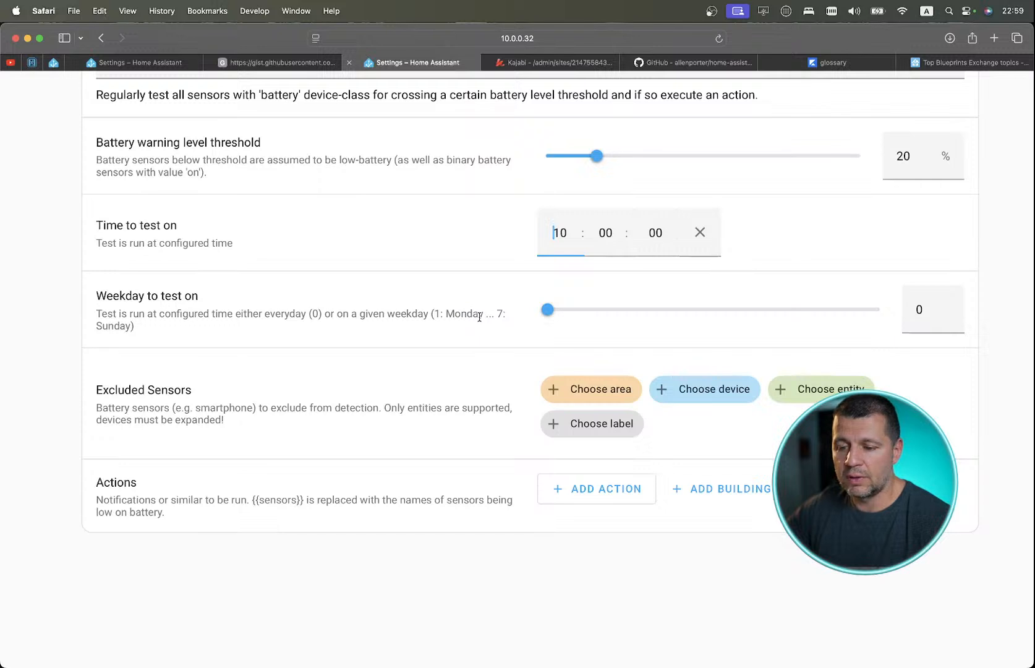
mouse_move(548, 314)
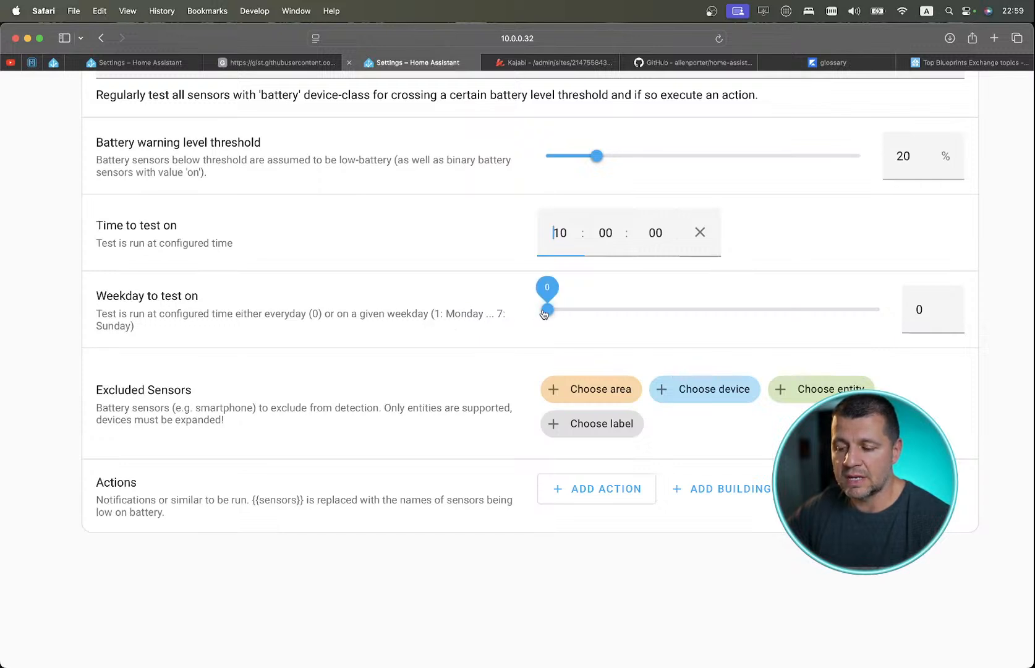
Try 1 (Monday) as the weekday to test on, and return the setting to 0 for everyday testing.
click(564, 314)
drag(564, 314, 598, 311)
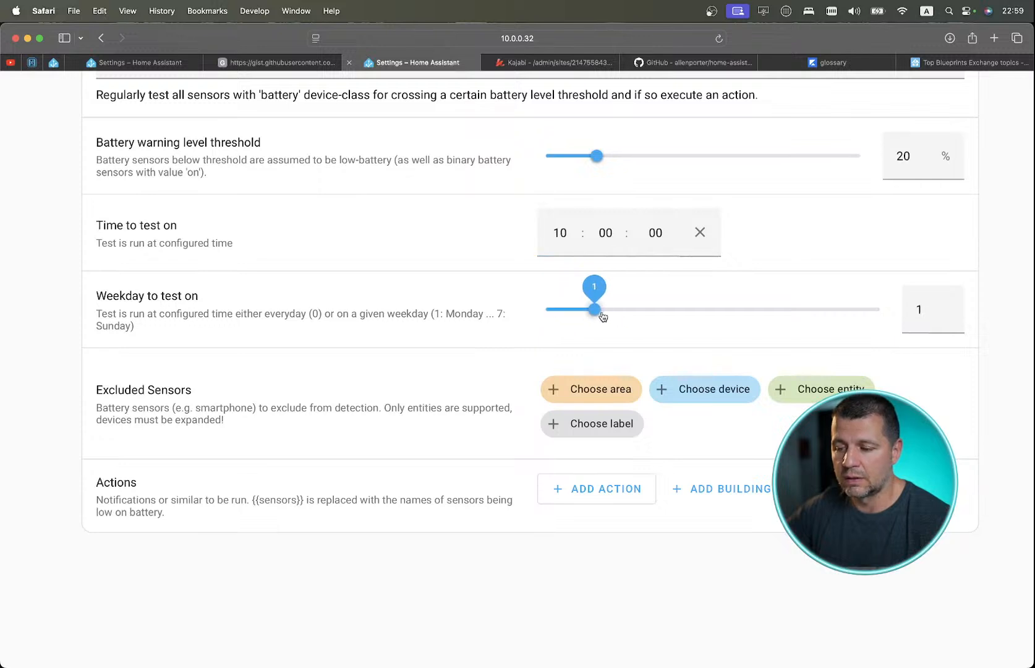
drag(433, 314, 471, 326)
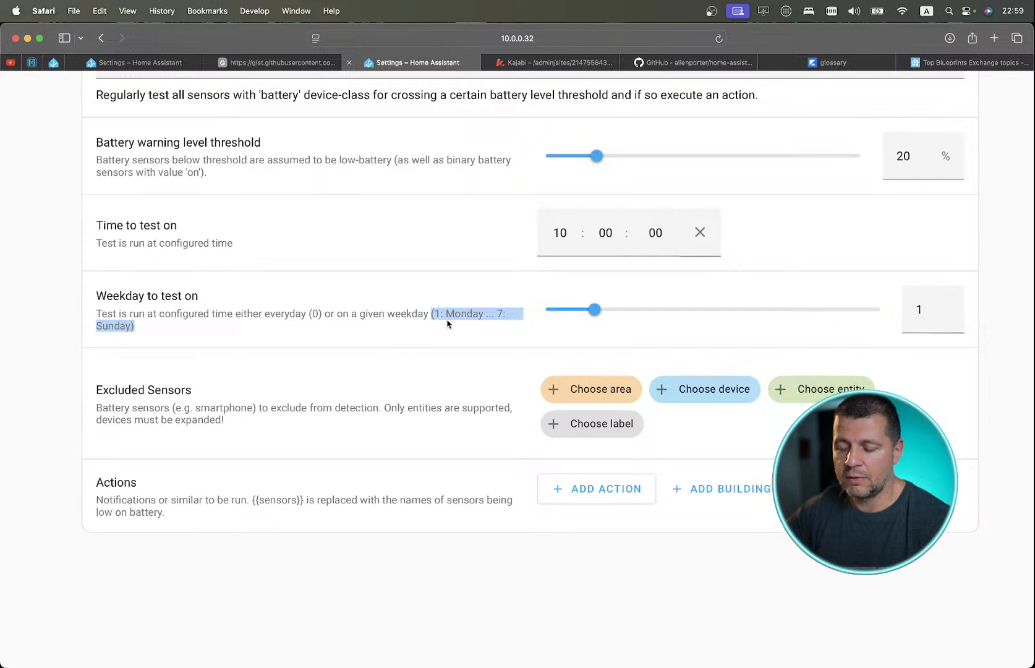
mouse_move(595, 314)
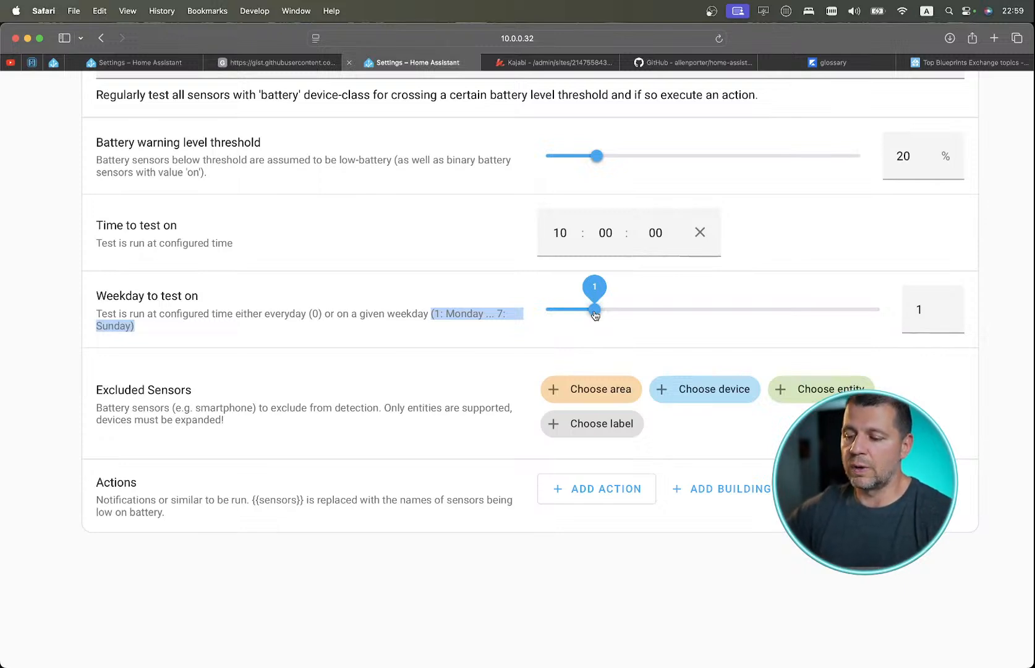
drag(595, 314, 548, 318)
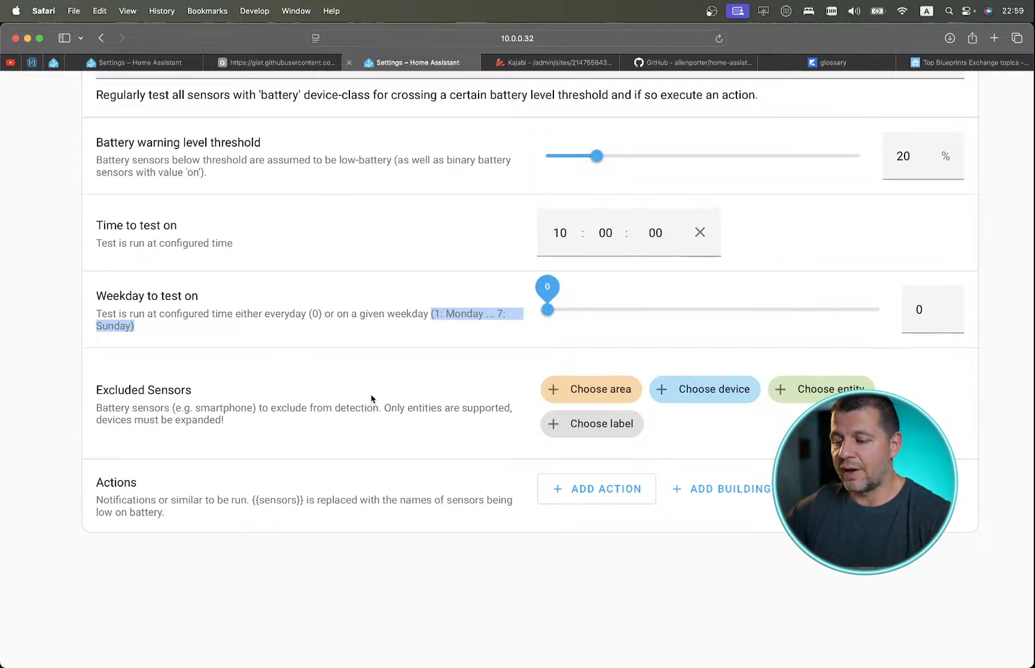
Add the watch battery entity to the automation's excluded sensors.
click(783, 396)
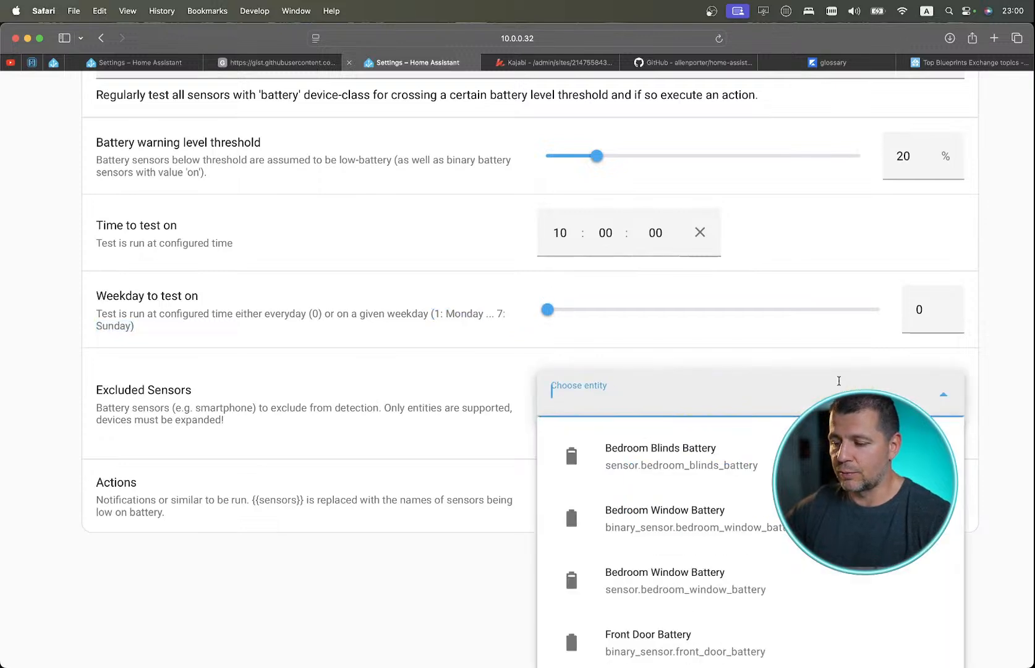
scroll(680, 461, down, 2)
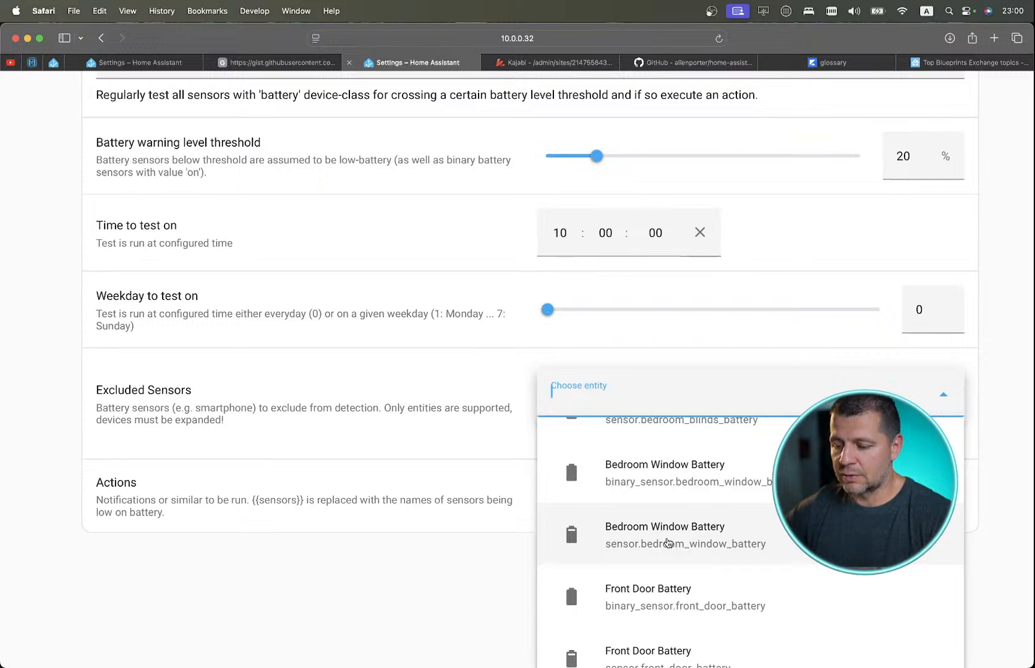
scroll(668, 542, down, 10)
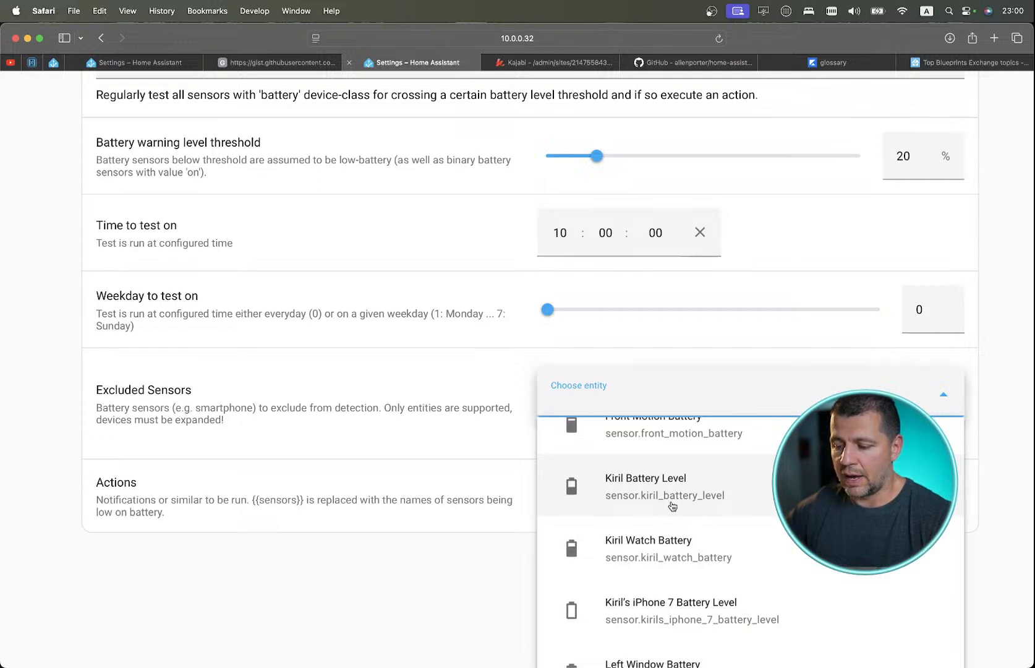
click(666, 550)
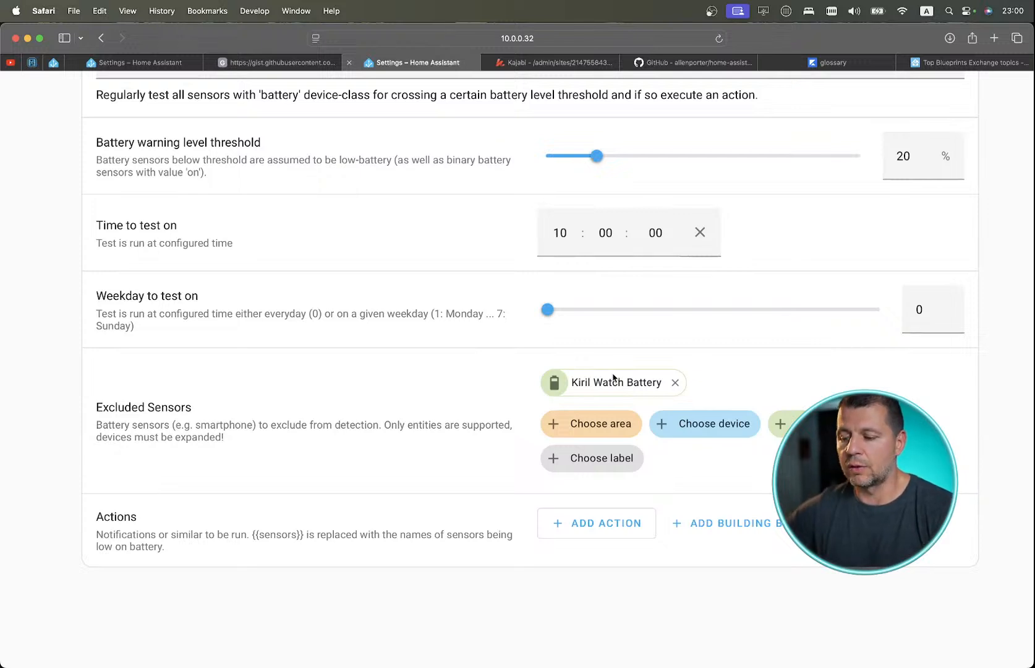
click(782, 424)
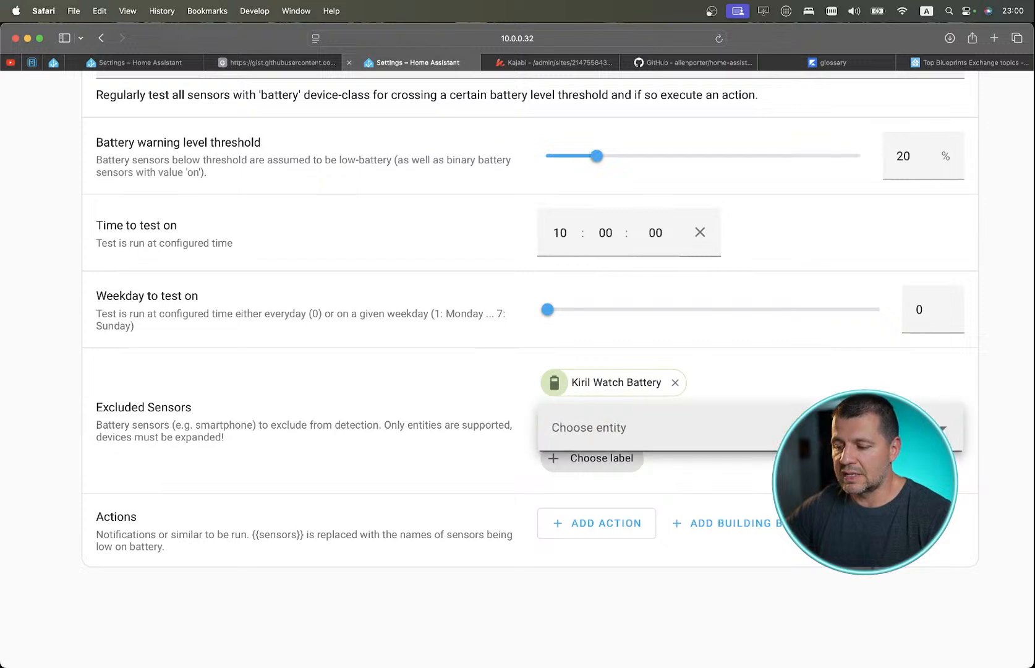
click(476, 455)
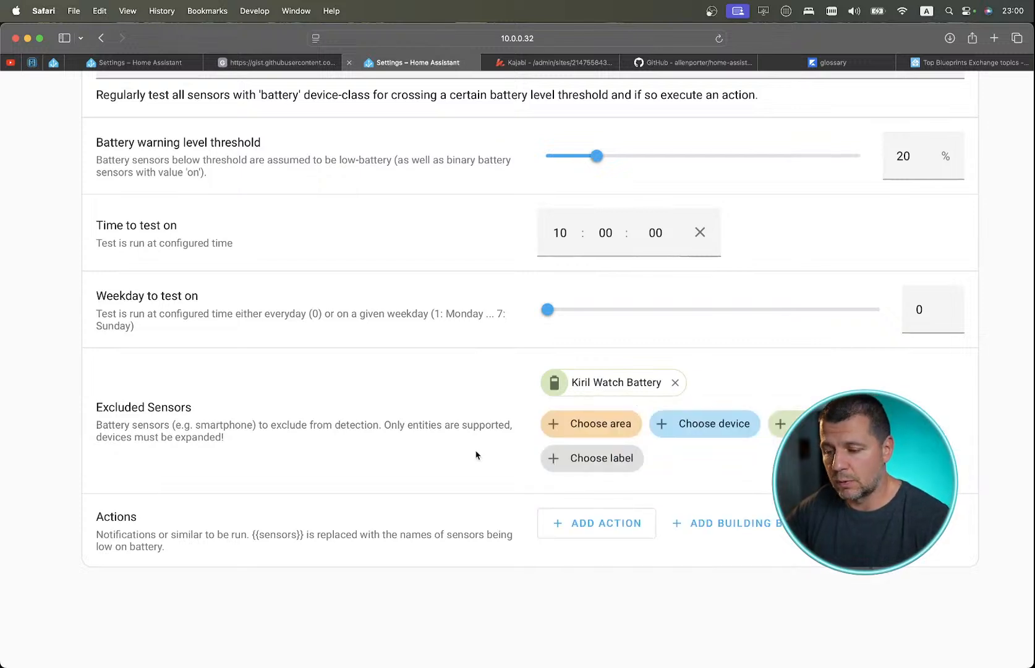
Add a "Persistent Notification: Create" action to the automation, finding it by searching for "persi".
scroll(565, 282, up, 2)
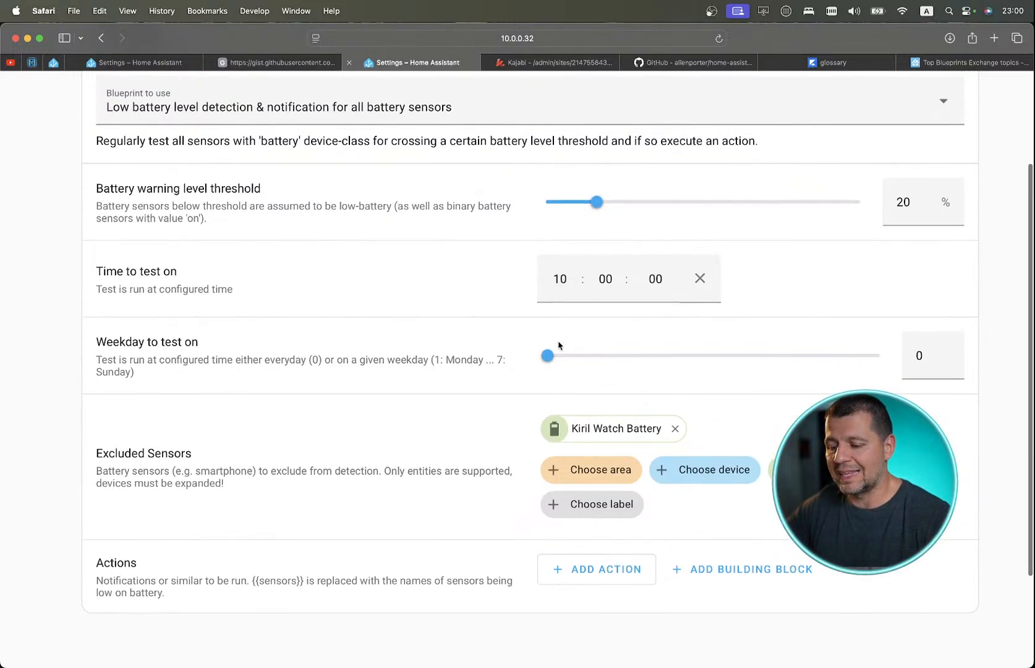
scroll(558, 345, down, 4)
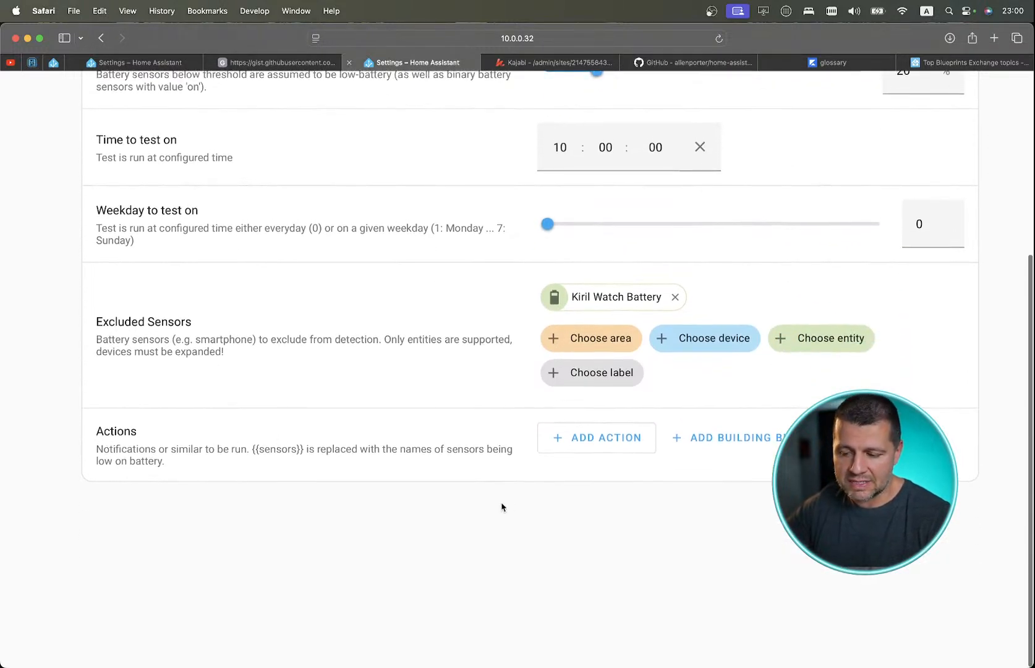
click(588, 445)
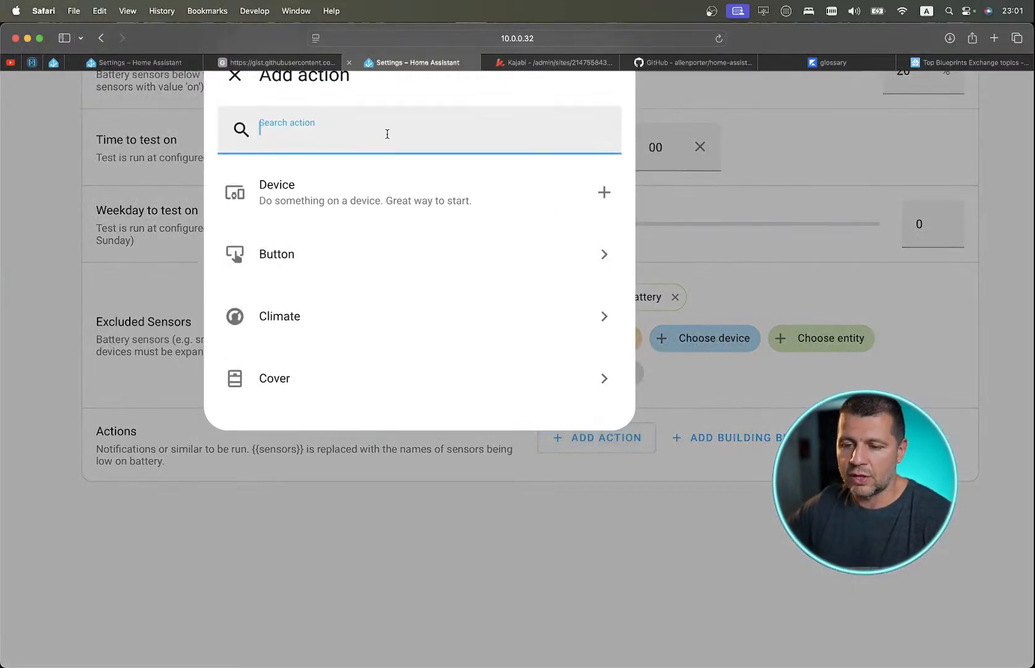
text(pers)
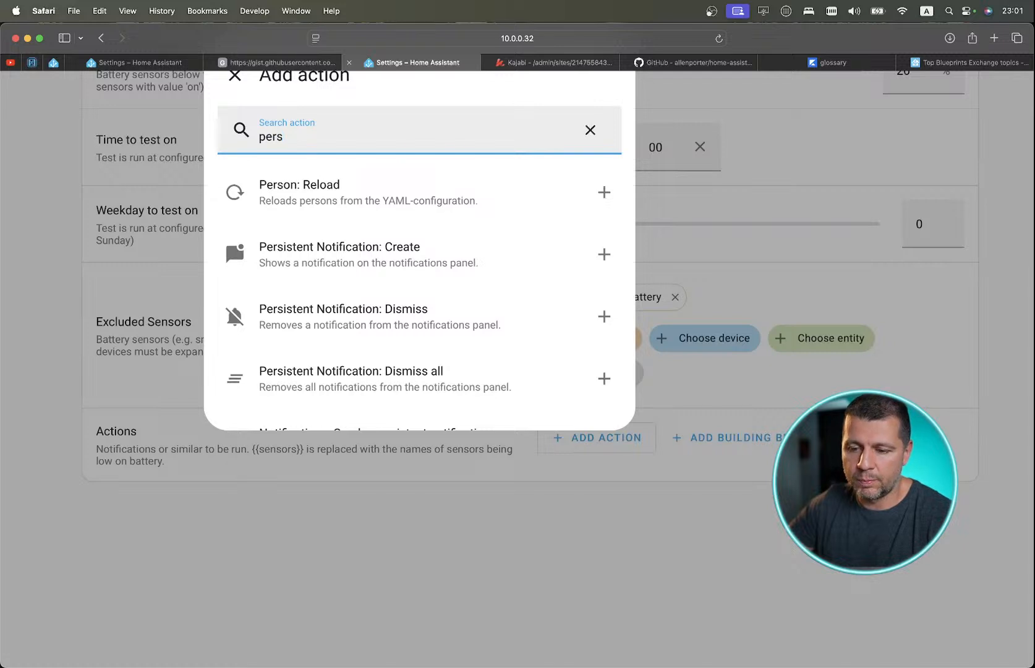
text(i)
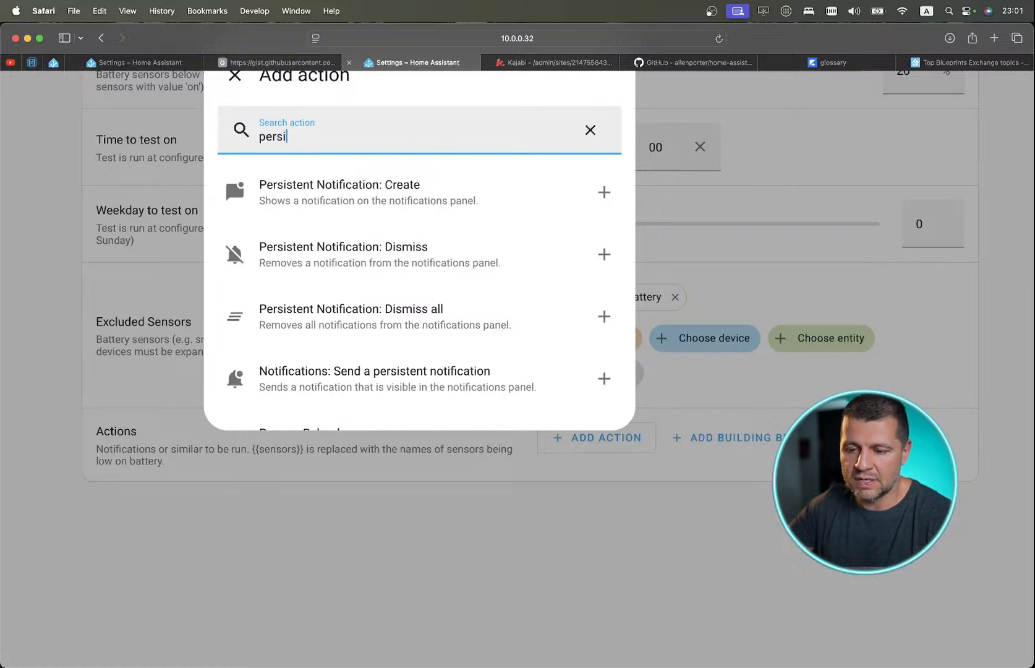
click(360, 188)
scroll(546, 415, down, 2)
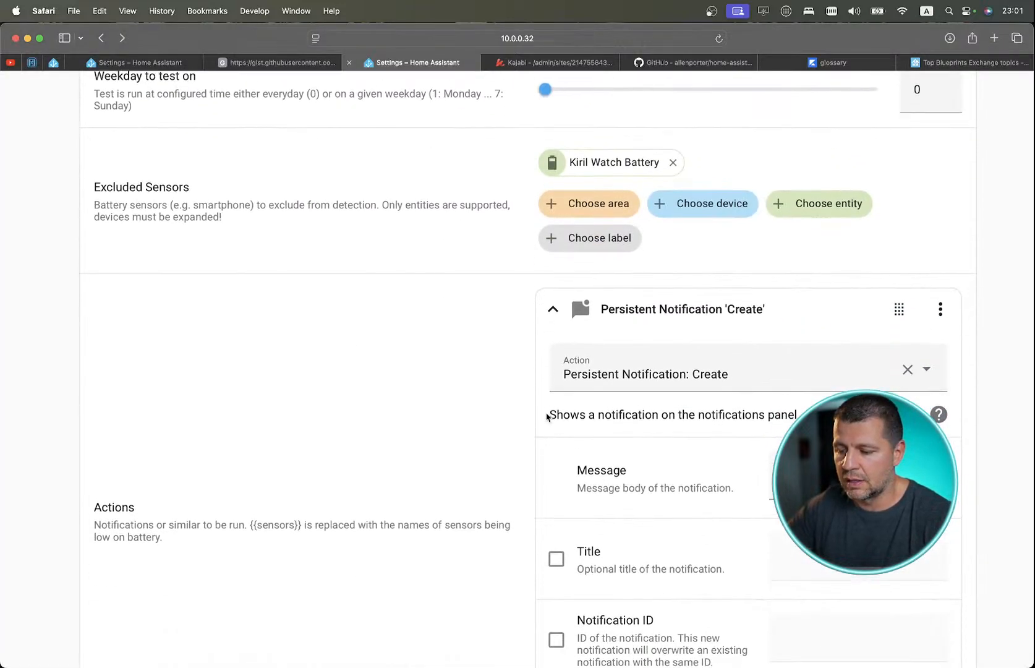
scroll(546, 415, down, 1)
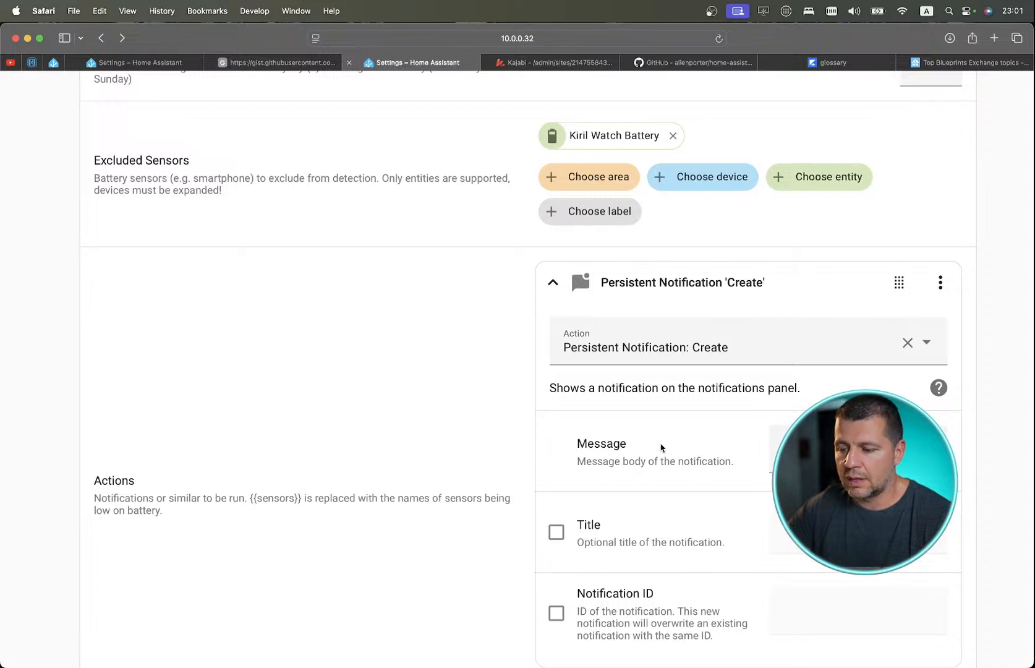
scroll(528, 369, down, 2)
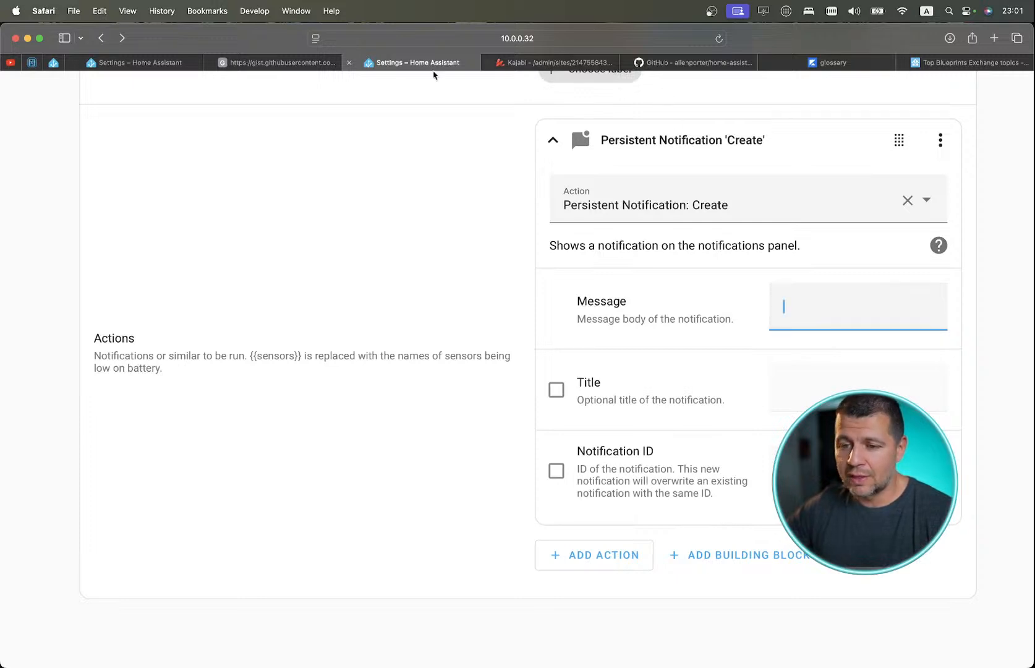
Open the community Blueprints Exchange in a new tab from Home Assistant's blueprints list.
click(269, 65)
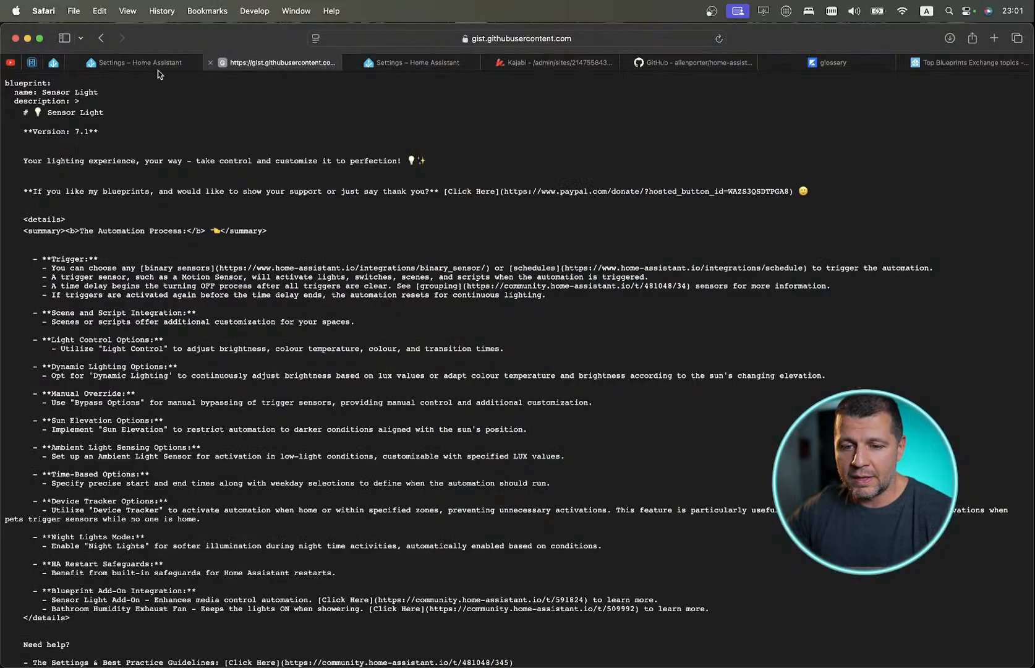
click(104, 39)
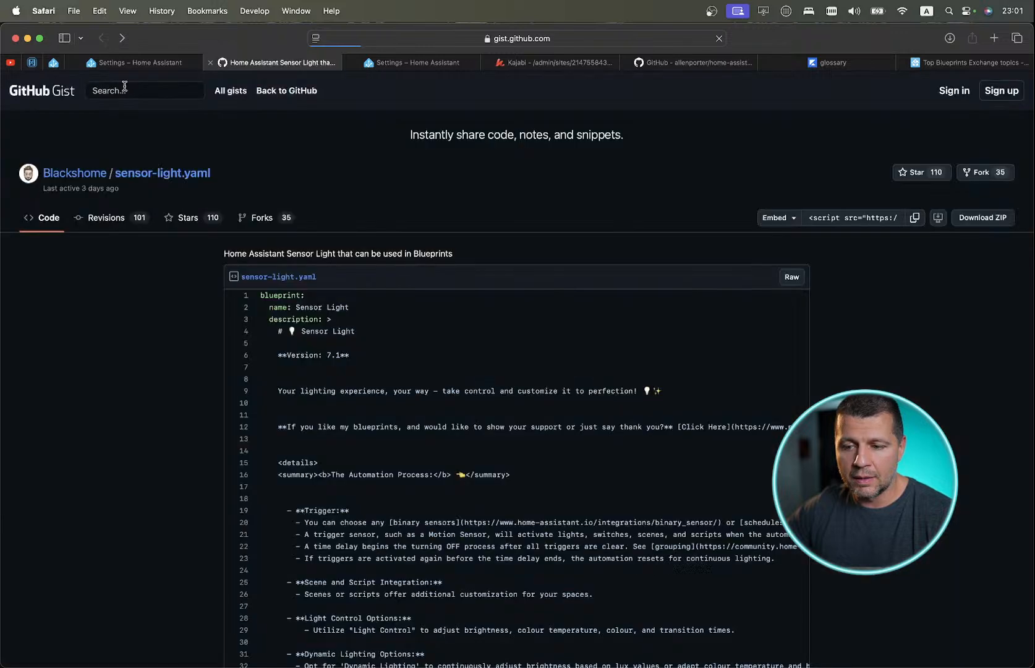
click(158, 64)
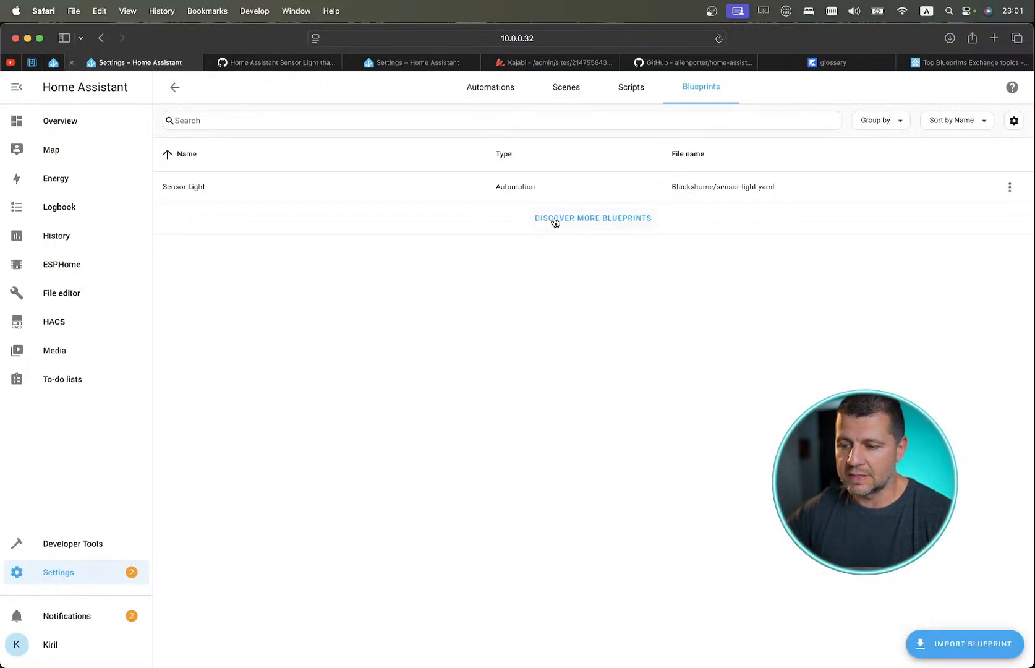
right_click(554, 220)
click(561, 226)
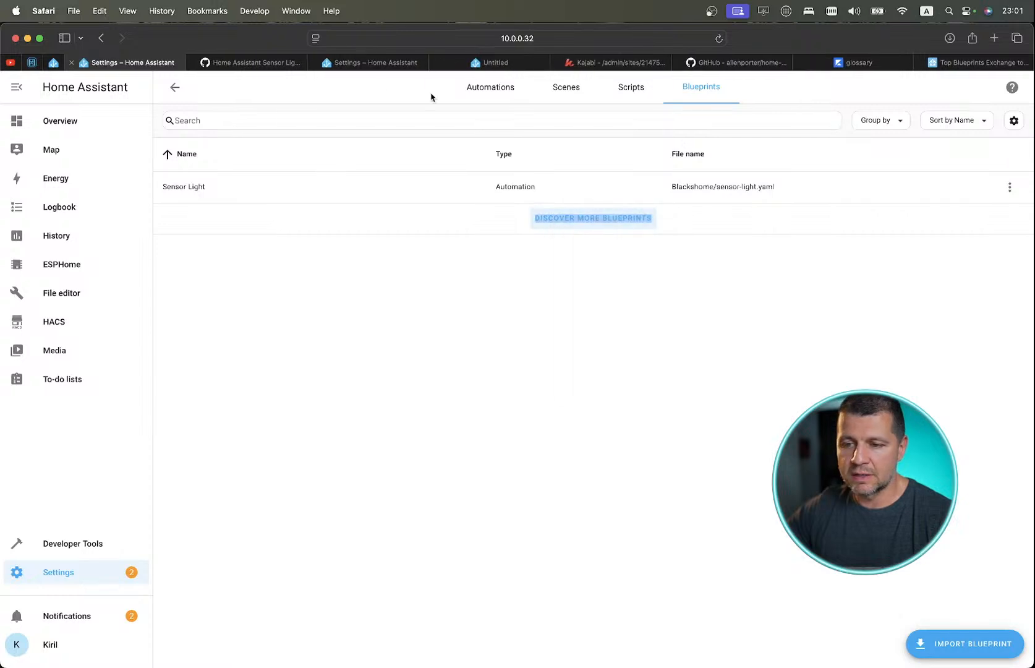
click(487, 70)
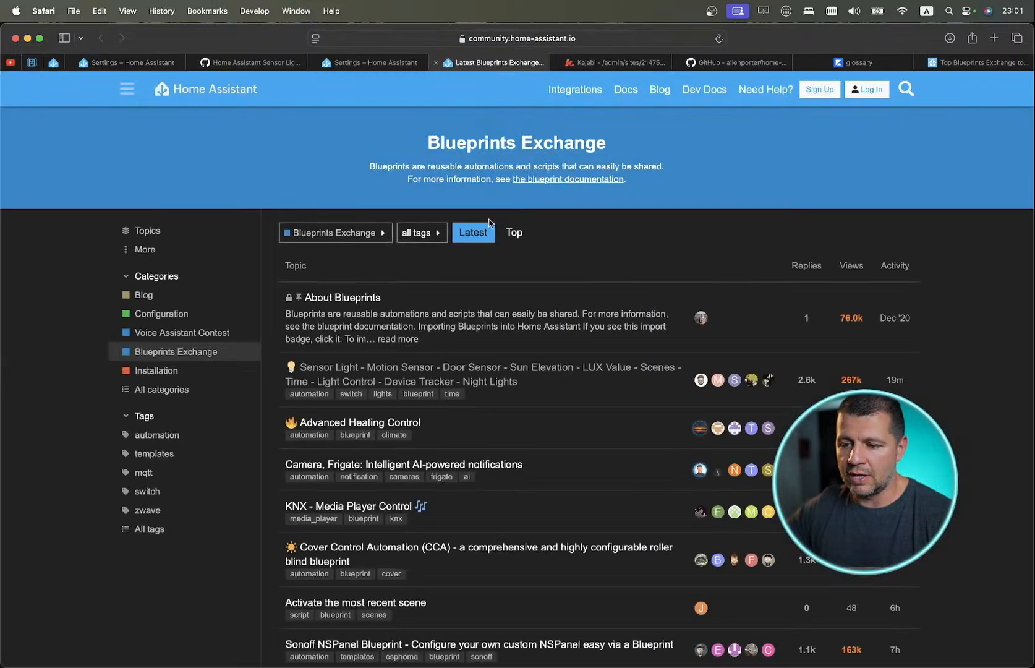
Open the "Low battery level detection & notification for all battery sensors" topic from the forum's top topics and go to its explanation.
click(515, 232)
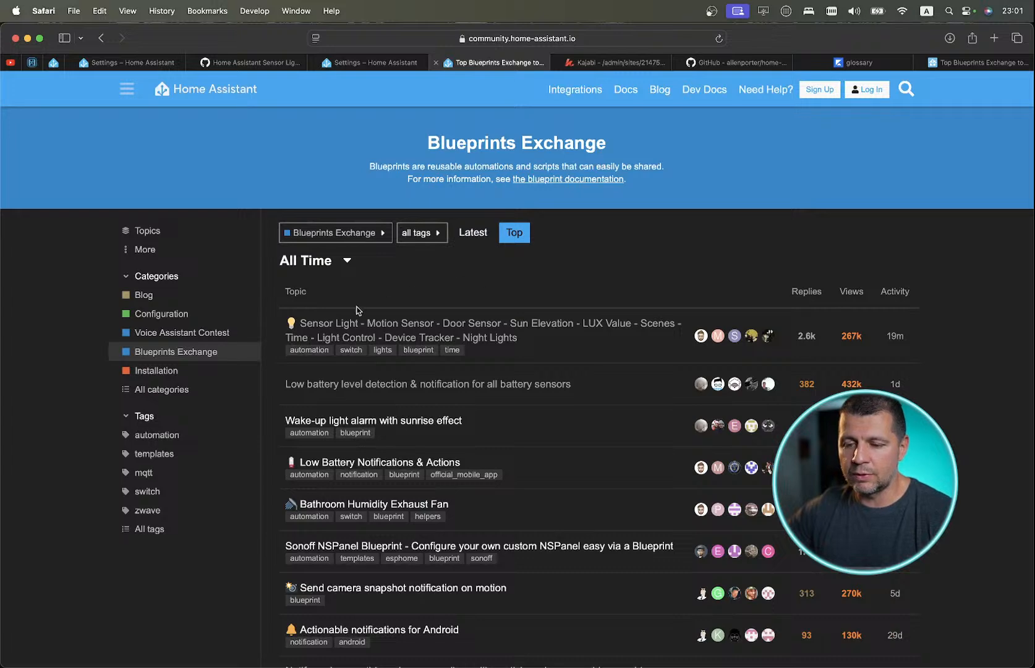
scroll(357, 310, down, 1)
scroll(357, 310, down, 1)
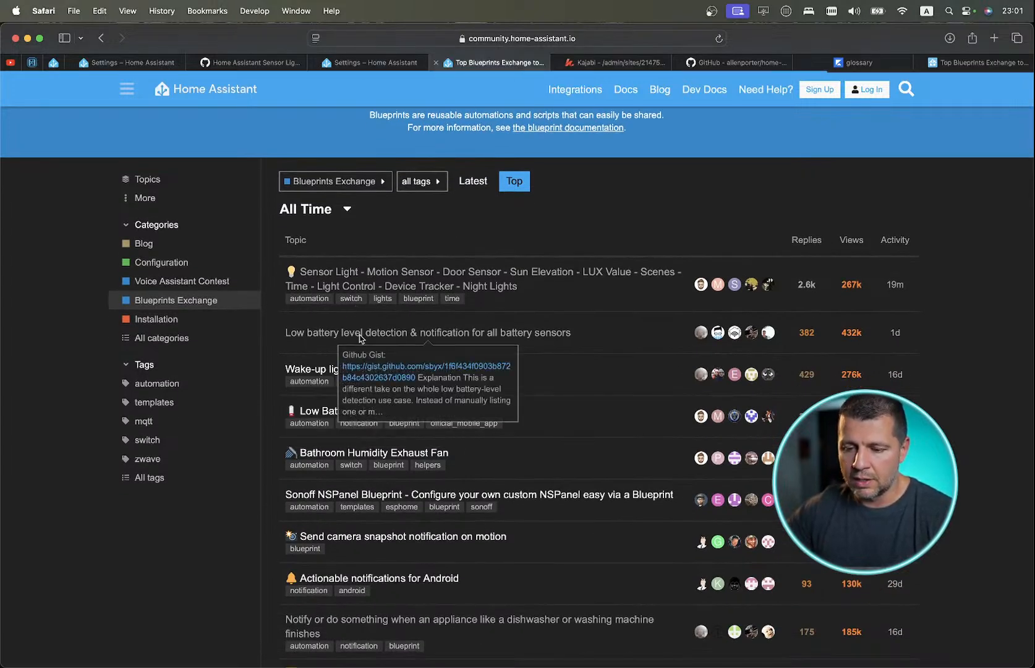
click(360, 335)
scroll(359, 335, down, 2)
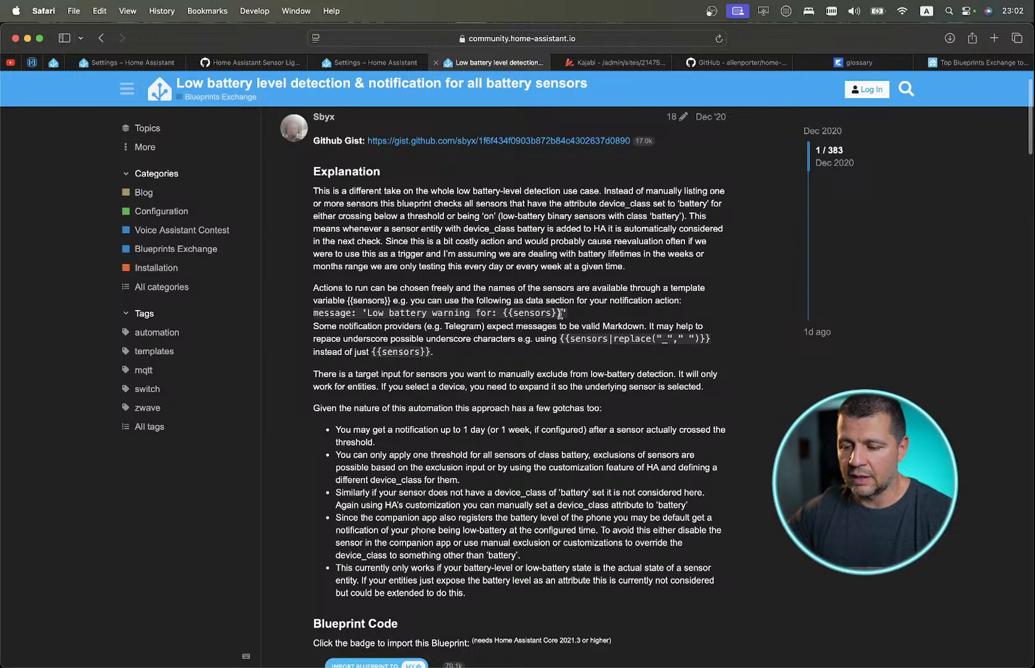
Examine the {{sensors}} template variable in the topic's example notification message.
drag(562, 314, 502, 317)
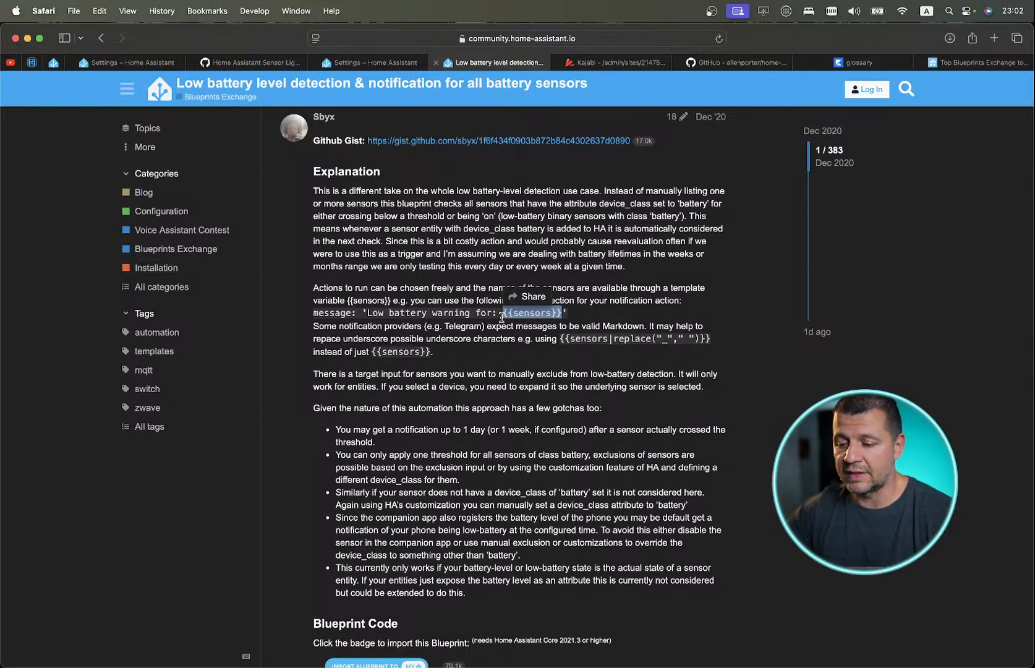
click(558, 313)
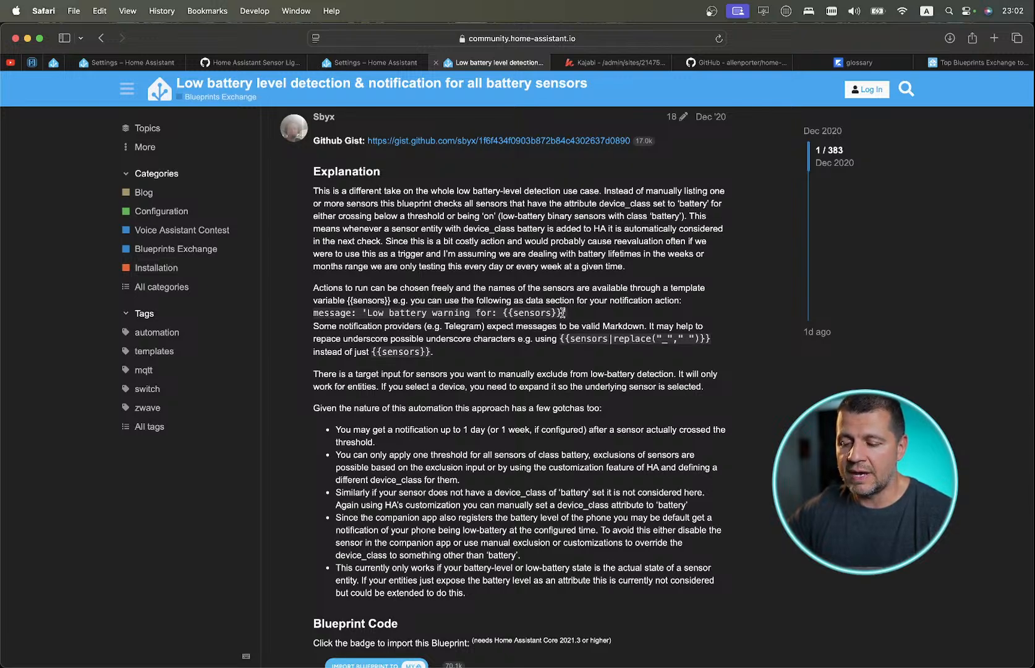
drag(562, 313, 501, 311)
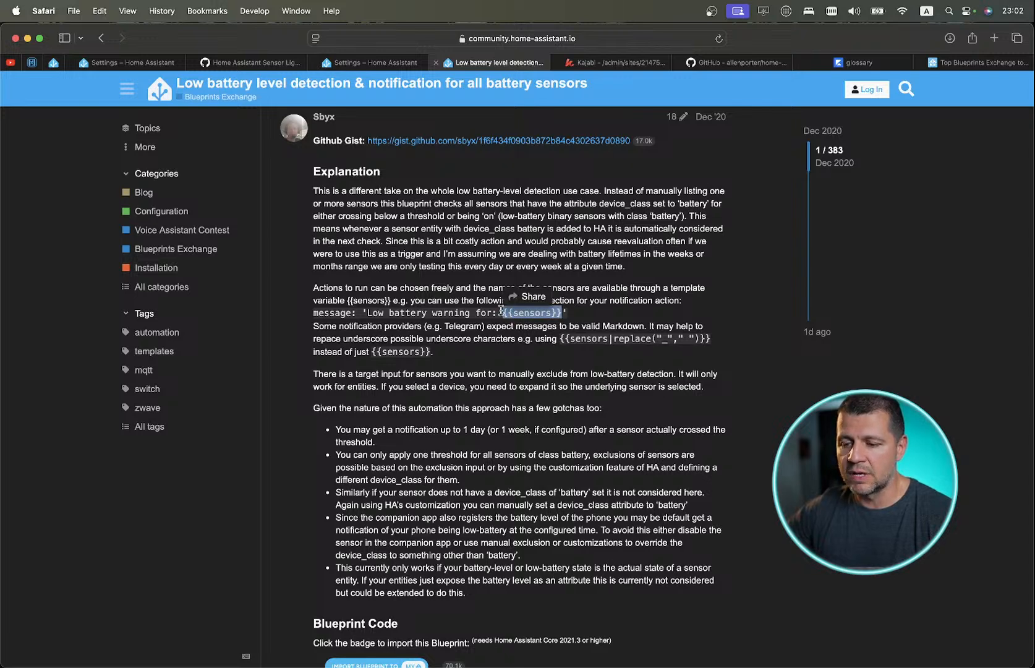
mouse_move(373, 63)
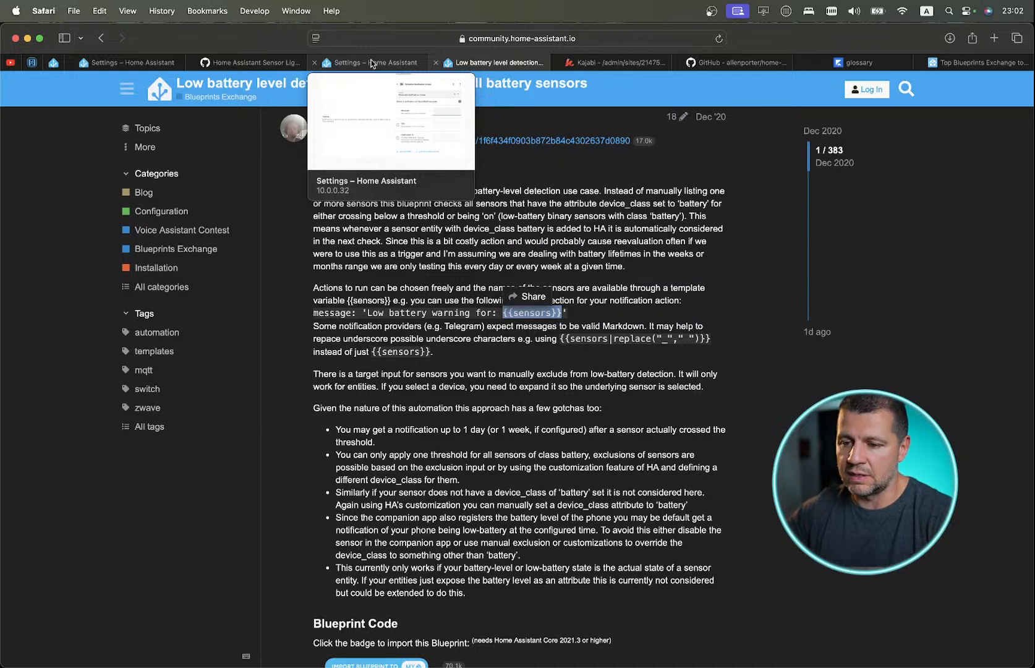
click(558, 316)
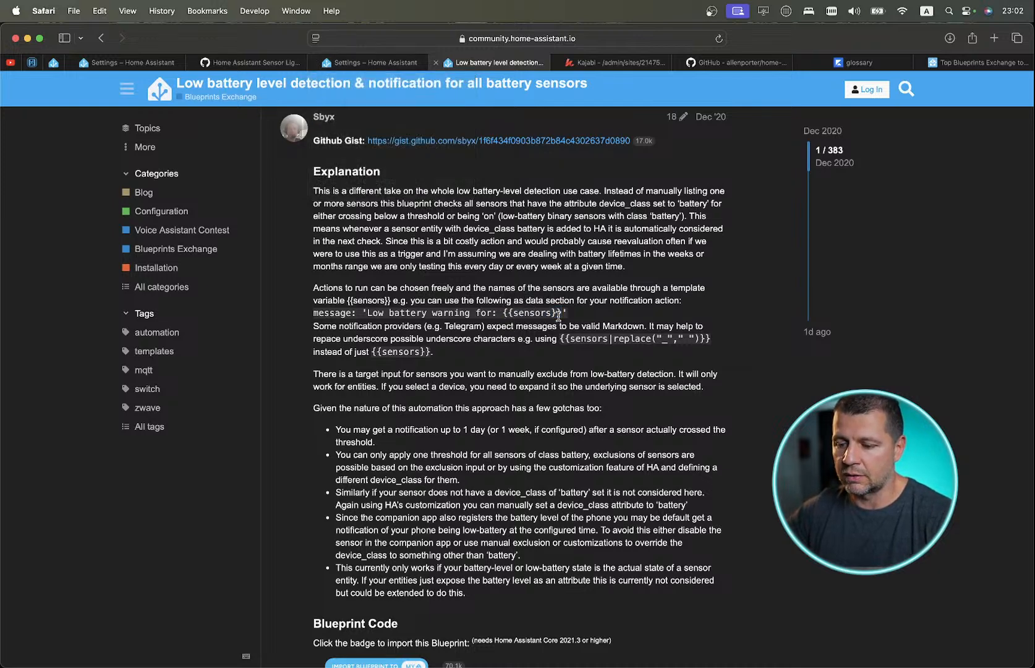
drag(560, 314, 498, 311)
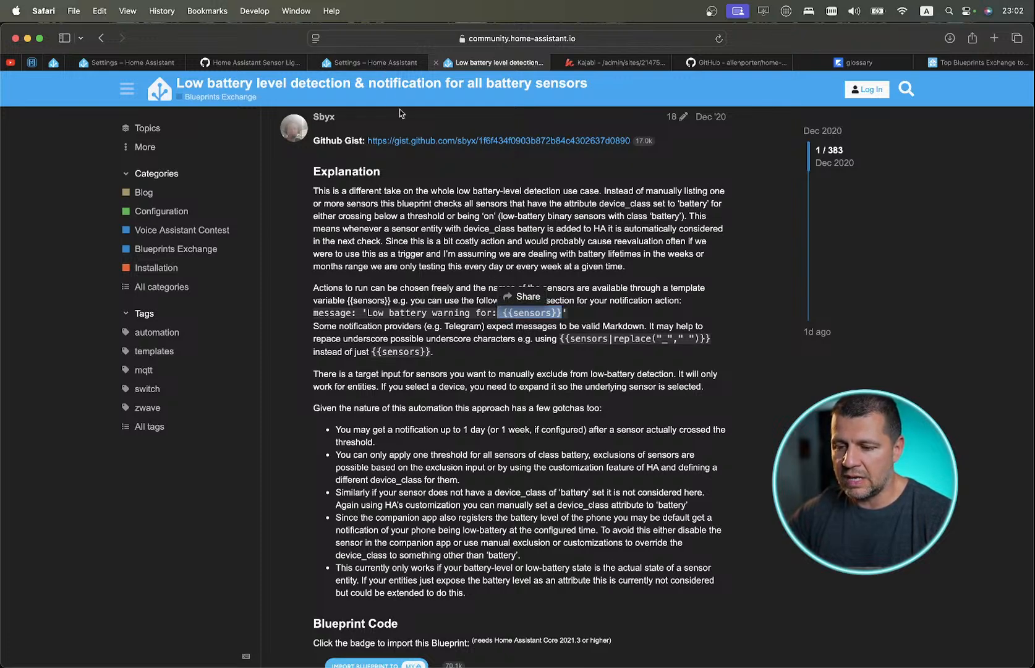
Copy the example message "Low battery warning for: {{sensors}}" from the forum topic into the persistent notification's message.
click(376, 63)
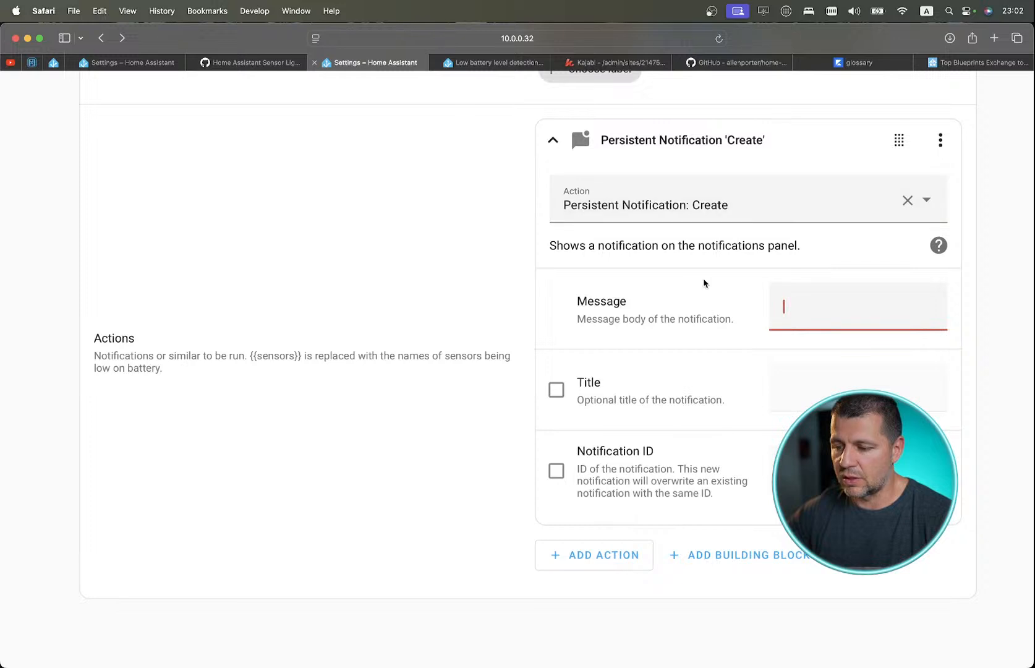
click(508, 64)
drag(503, 312, 367, 312)
key(super+c)
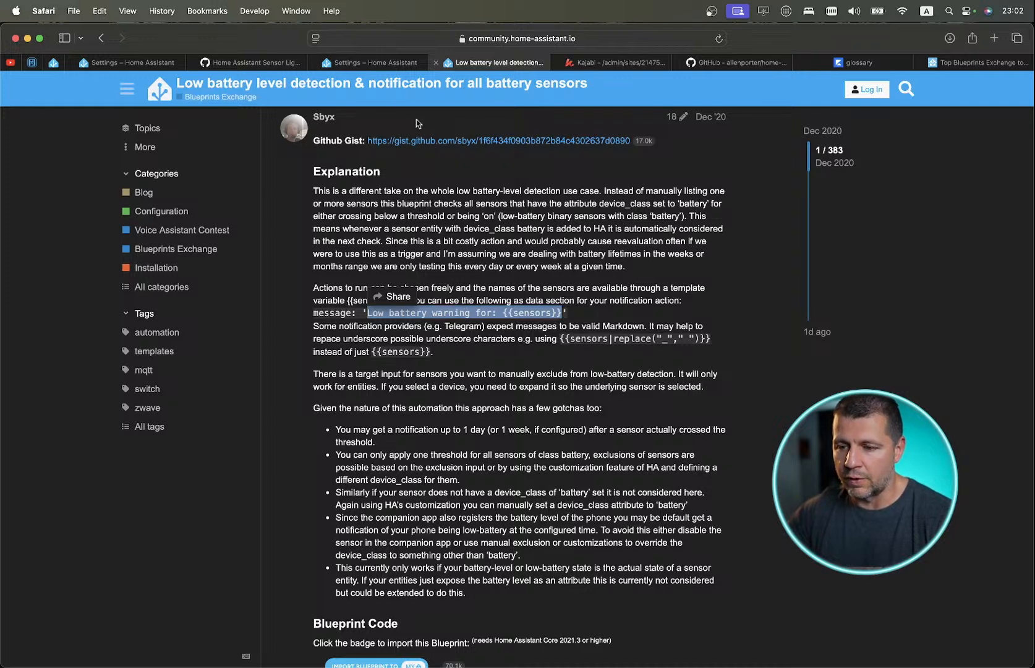
click(376, 62)
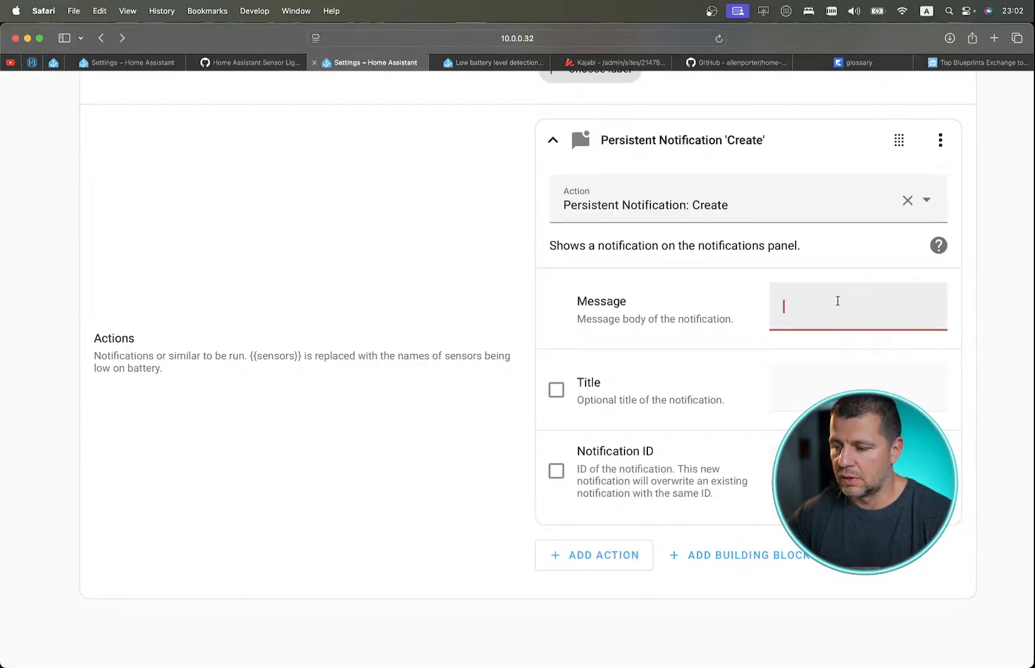
key(super+v)
scroll(717, 480, down, 4)
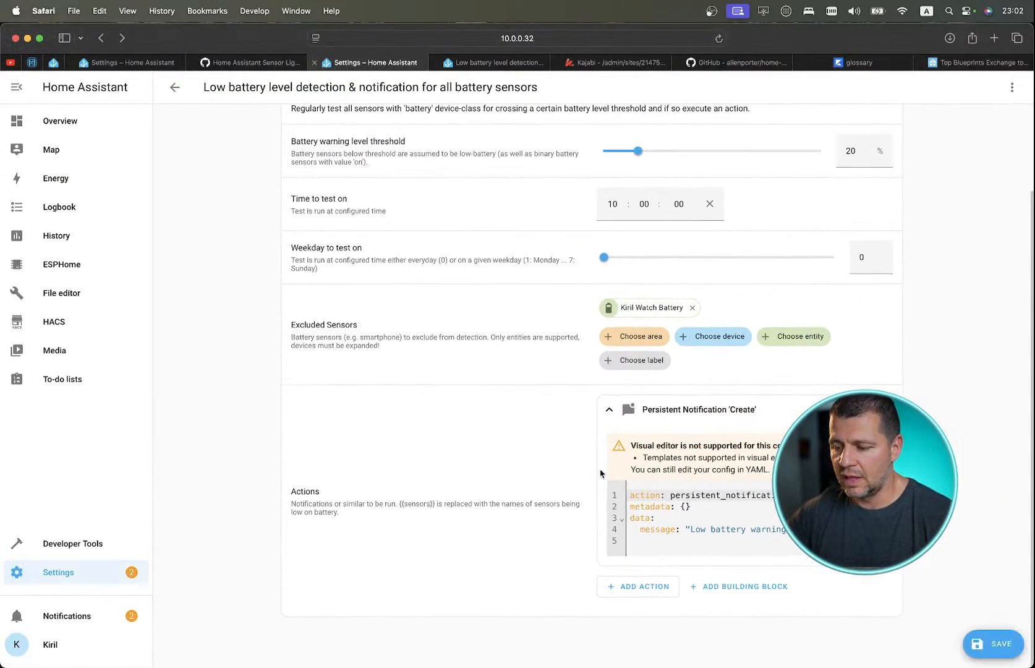
scroll(691, 456, up, 3)
scroll(692, 456, down, 3)
scroll(692, 457, up, 3)
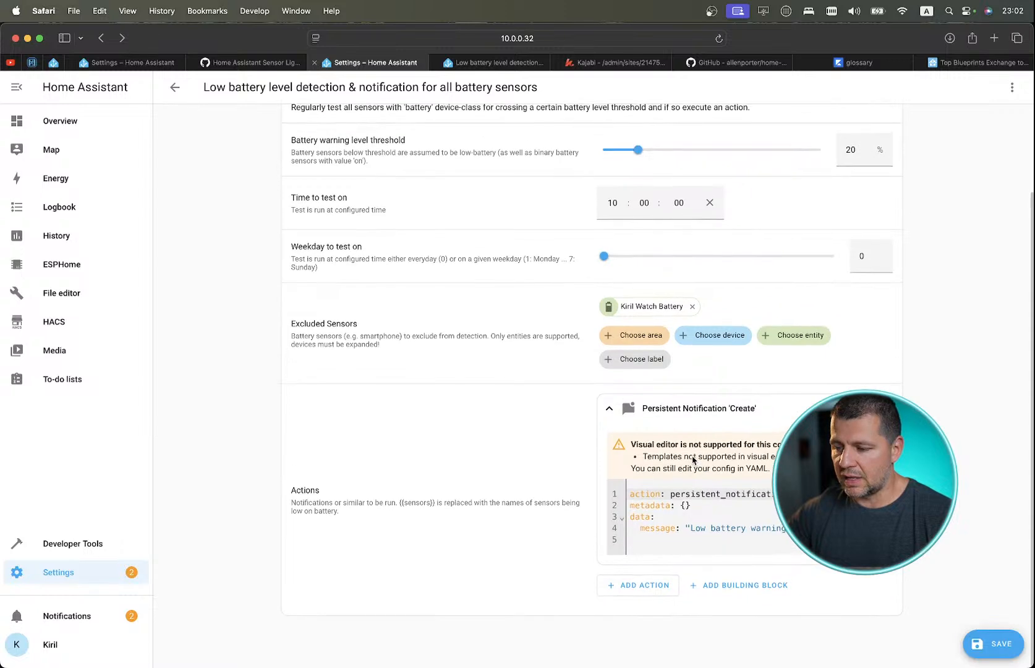
scroll(692, 457, down, 3)
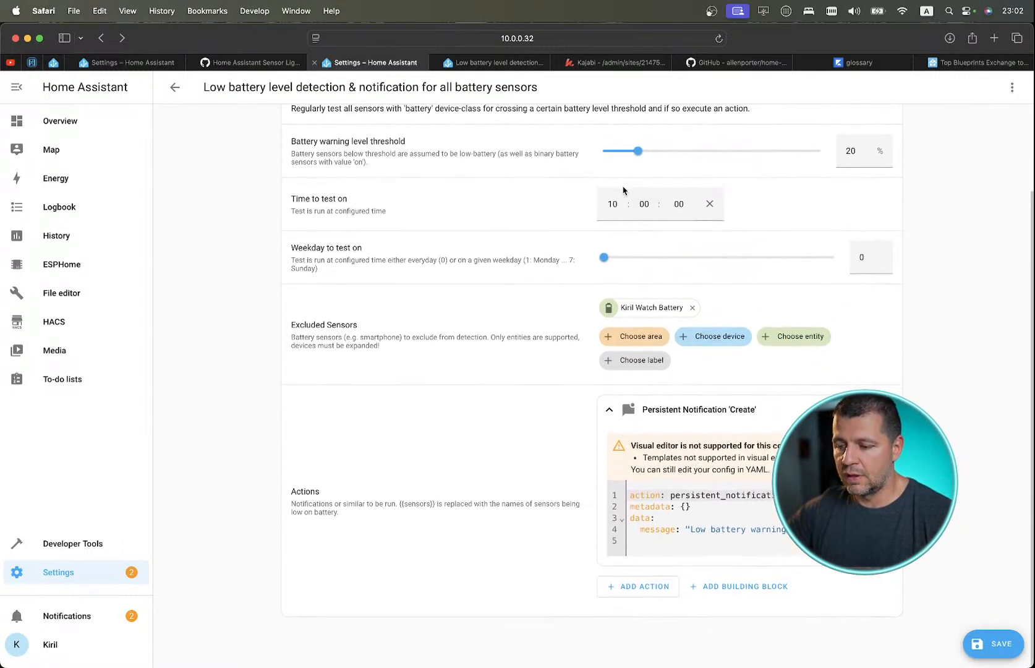
mouse_move(637, 154)
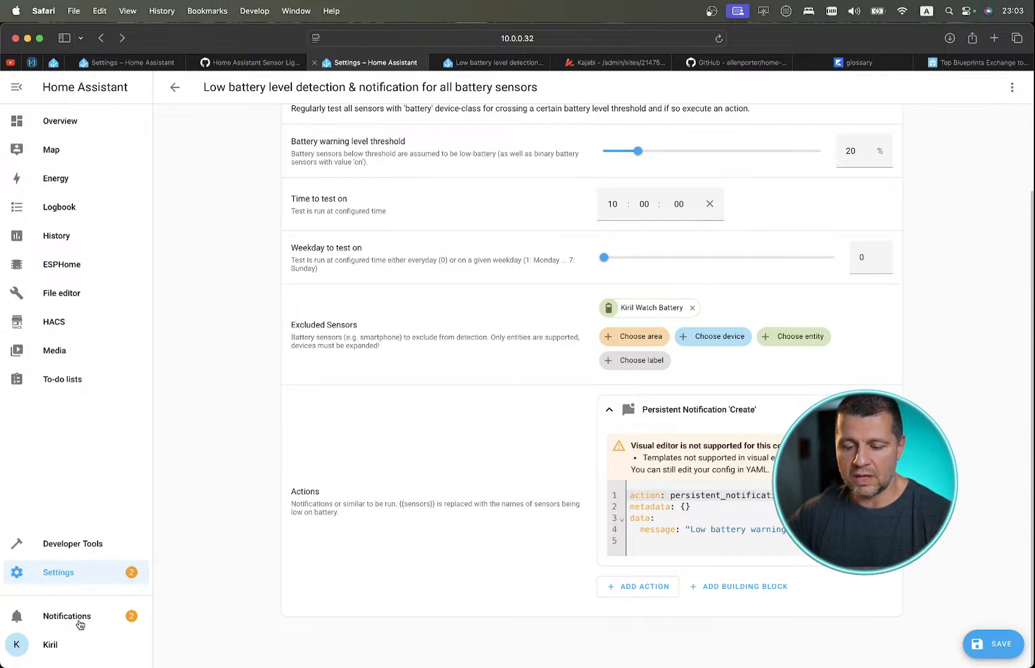
Add a "Telegram bot: Send message" action, found by searching for "tele", with the message "Low battery warning for: {{sensors}}".
click(633, 590)
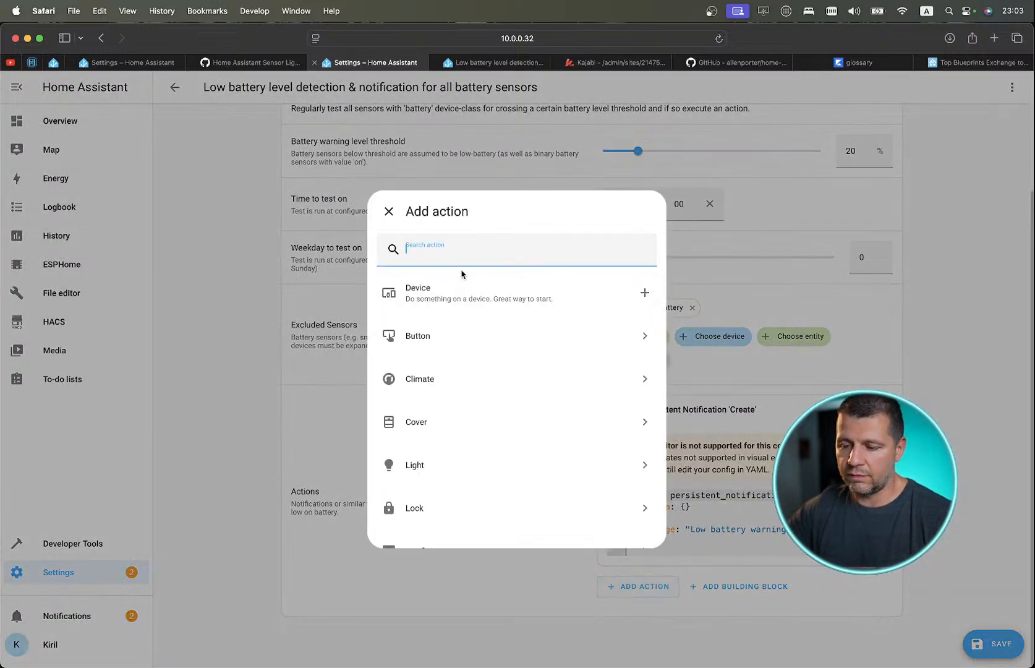
text(notify)
key(BackSpace)
key(BackSpace)
key(BackSpace)
key(BackSpace)
key(BackSpace)
key(BackSpace)
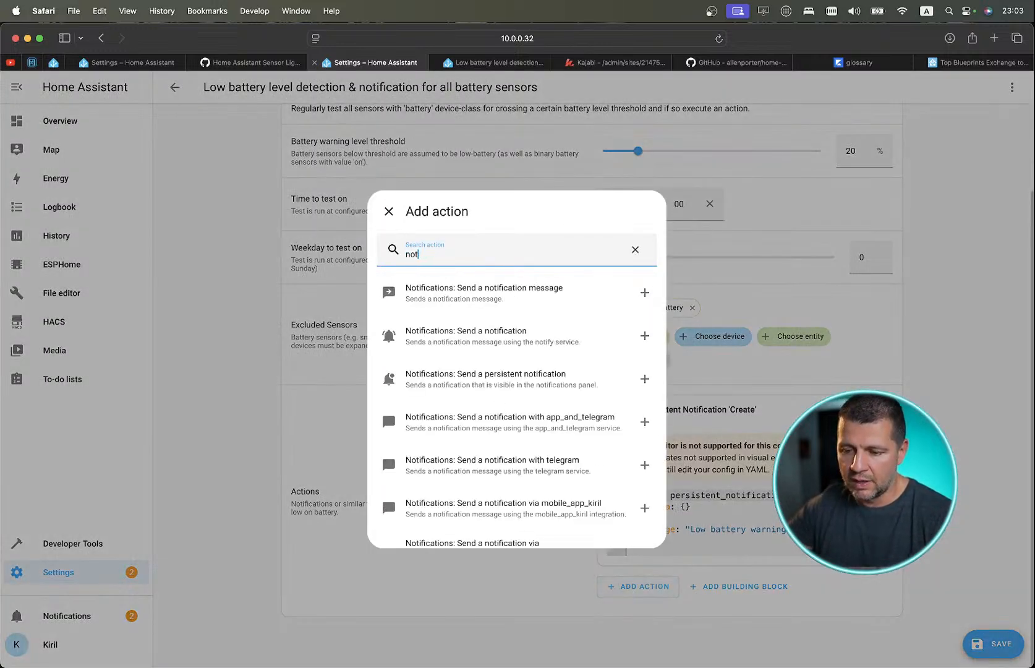
text(tele)
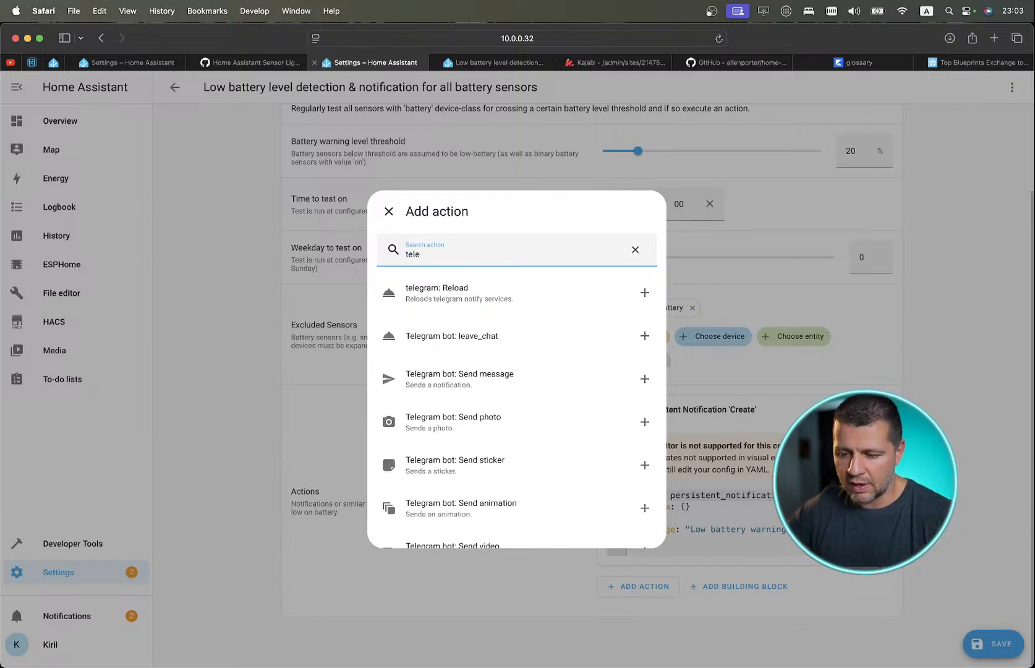
click(455, 379)
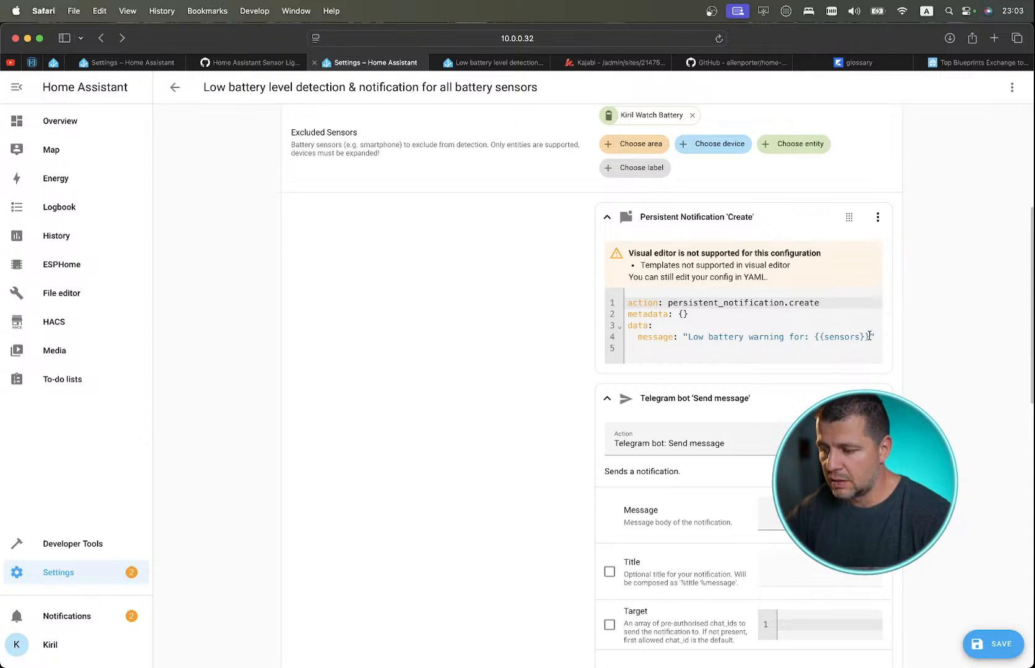
click(762, 508)
text(Low battery warning for: {{sensors}})
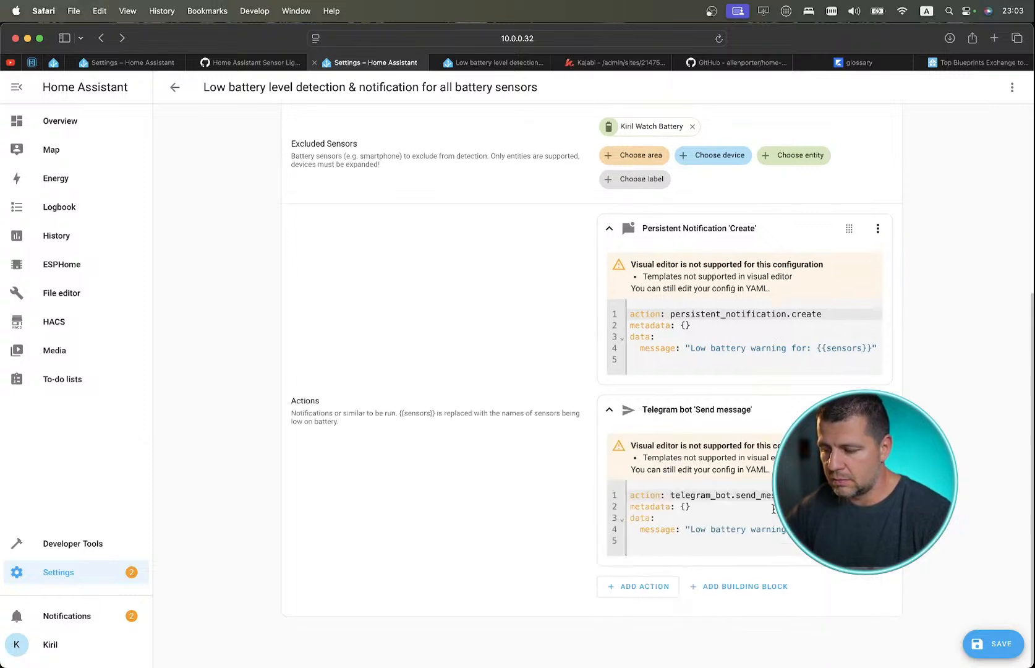
Review the automation's blueprint settings and both notification actions, and check Home Assistant's current notifications.
scroll(670, 401, up, 1)
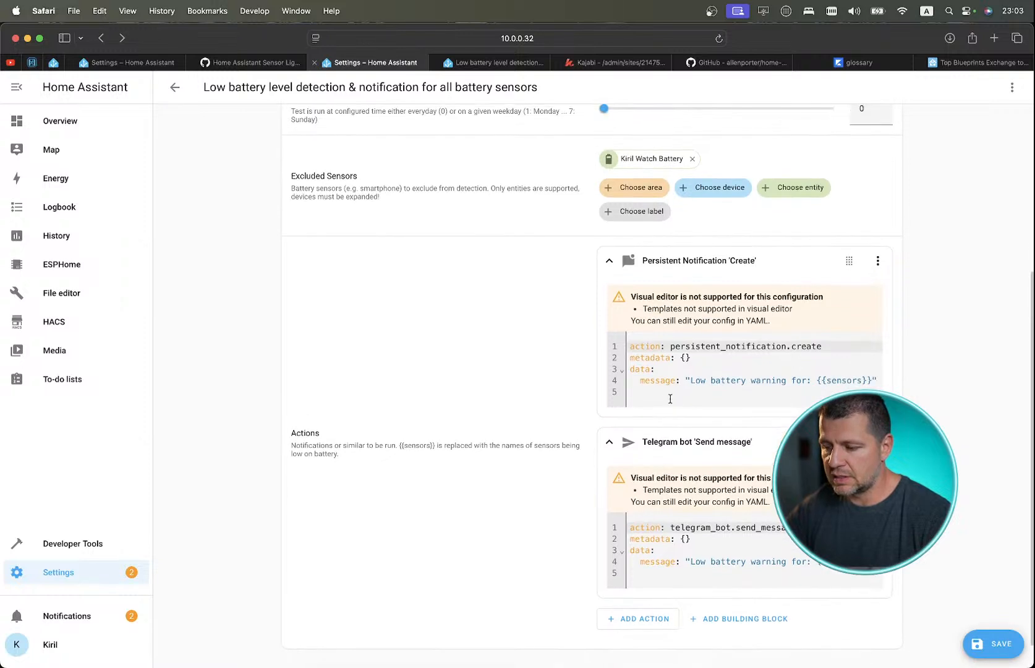
scroll(669, 399, down, 1)
scroll(688, 347, up, 6)
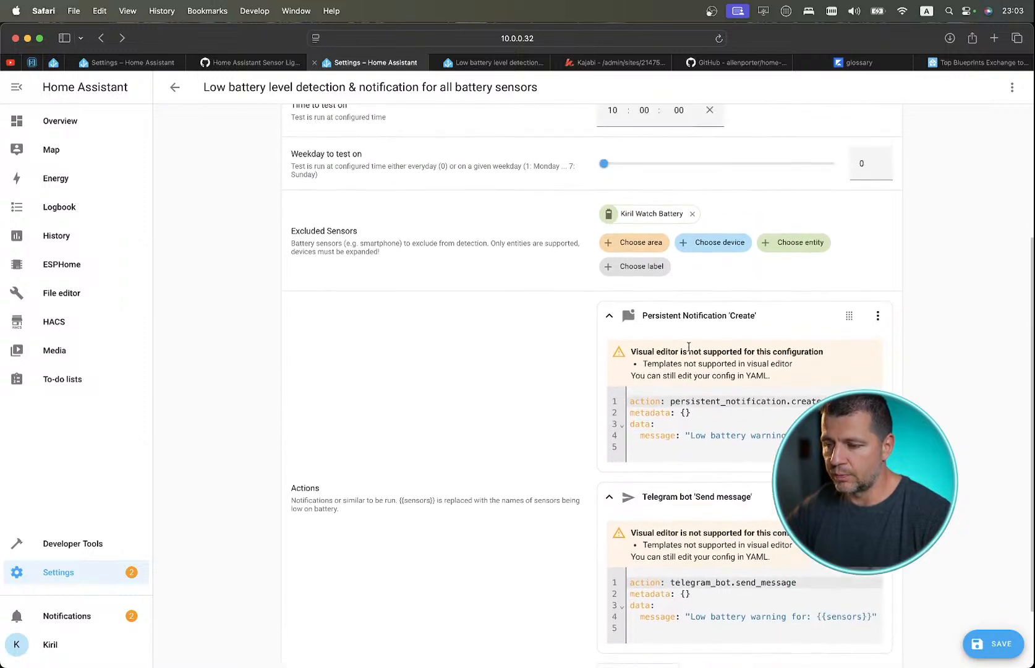
scroll(688, 347, down, 6)
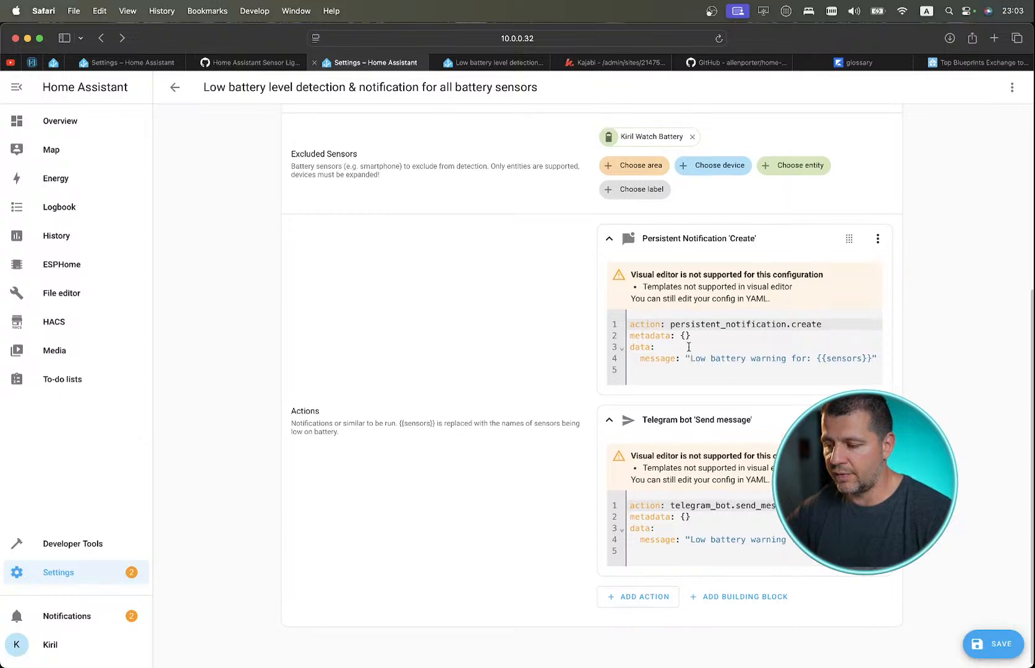
scroll(688, 346, up, 3)
scroll(689, 347, down, 3)
scroll(689, 346, up, 5)
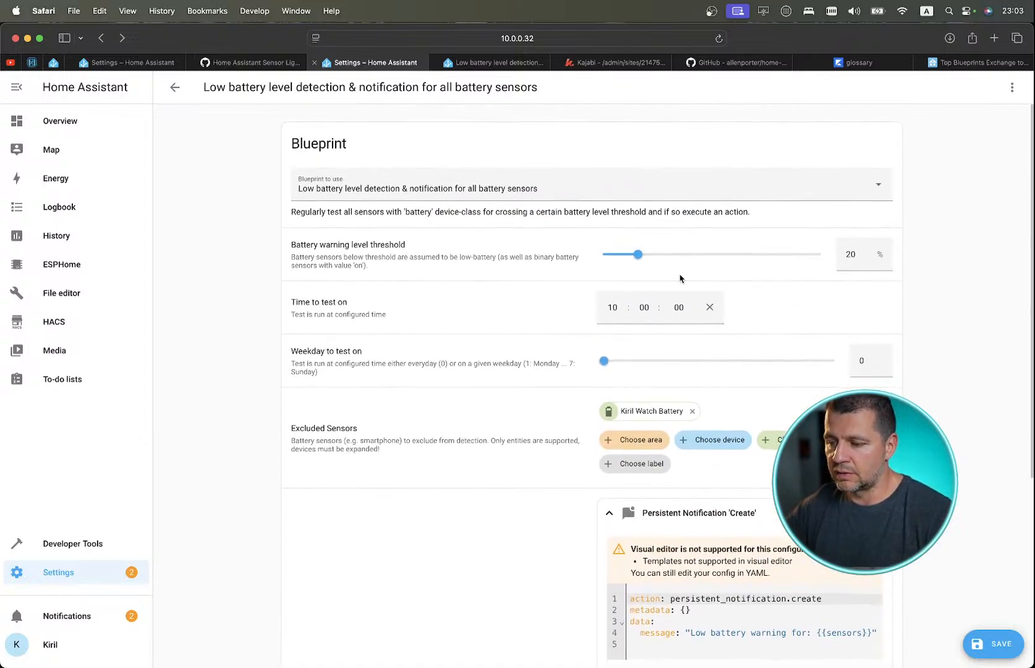
scroll(649, 400, down, 5)
scroll(649, 401, down, 1)
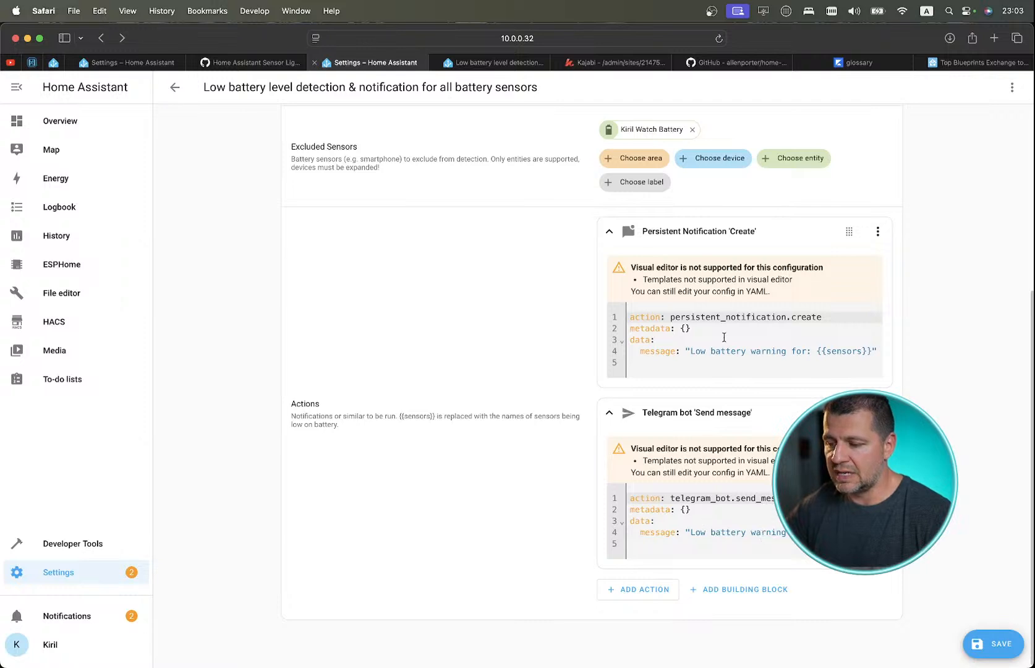
click(93, 618)
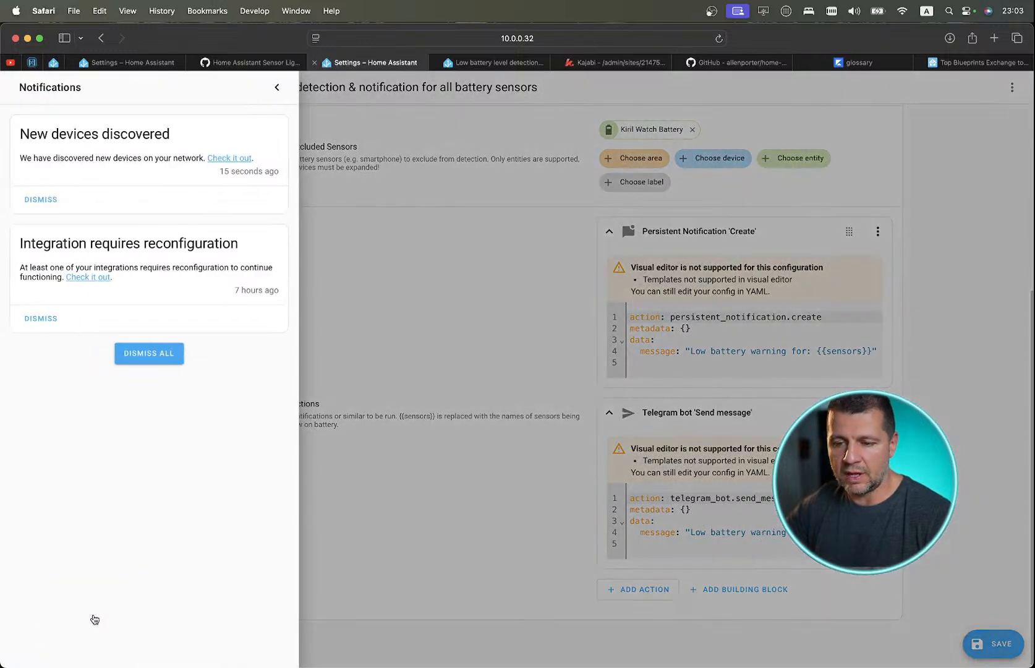
click(277, 88)
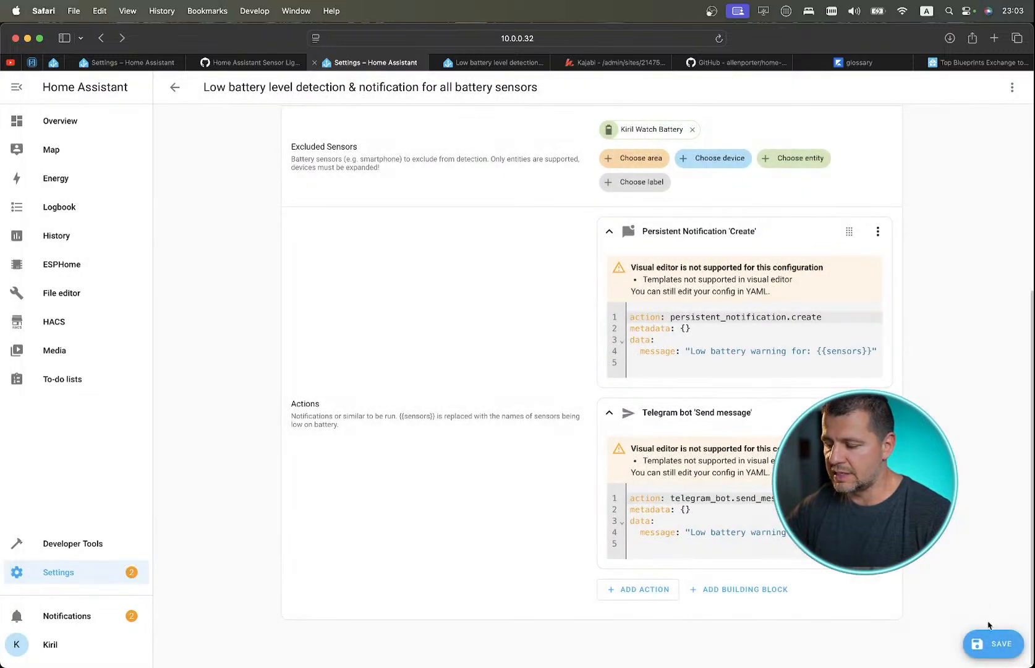
Save the automation as "Low battery level detection & notification for all battery sensors - Demo" and go to the automations list.
click(991, 643)
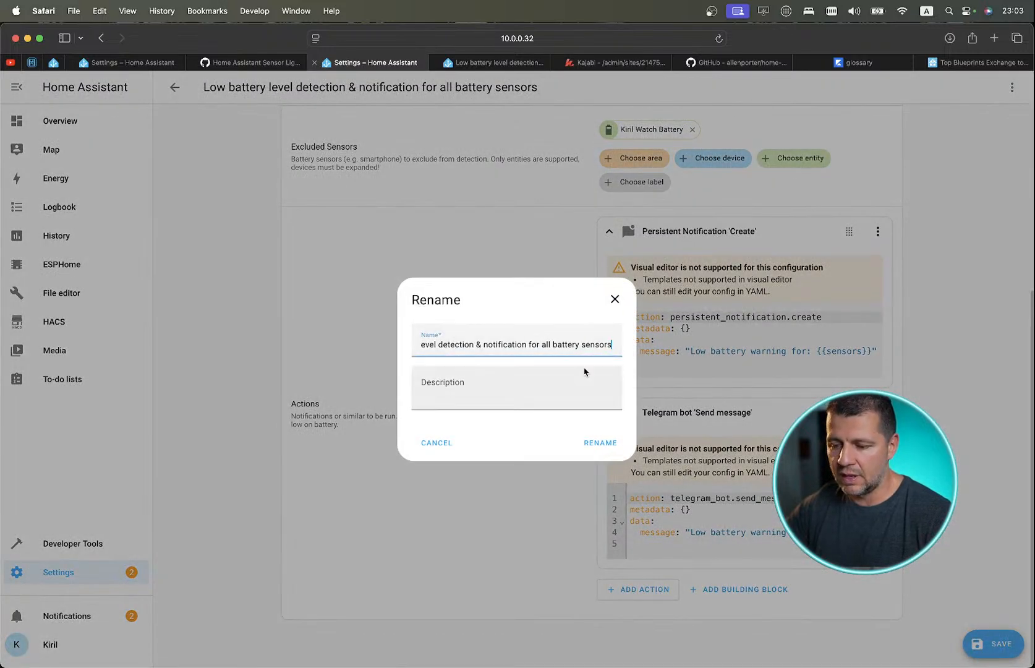
triple_click(521, 340)
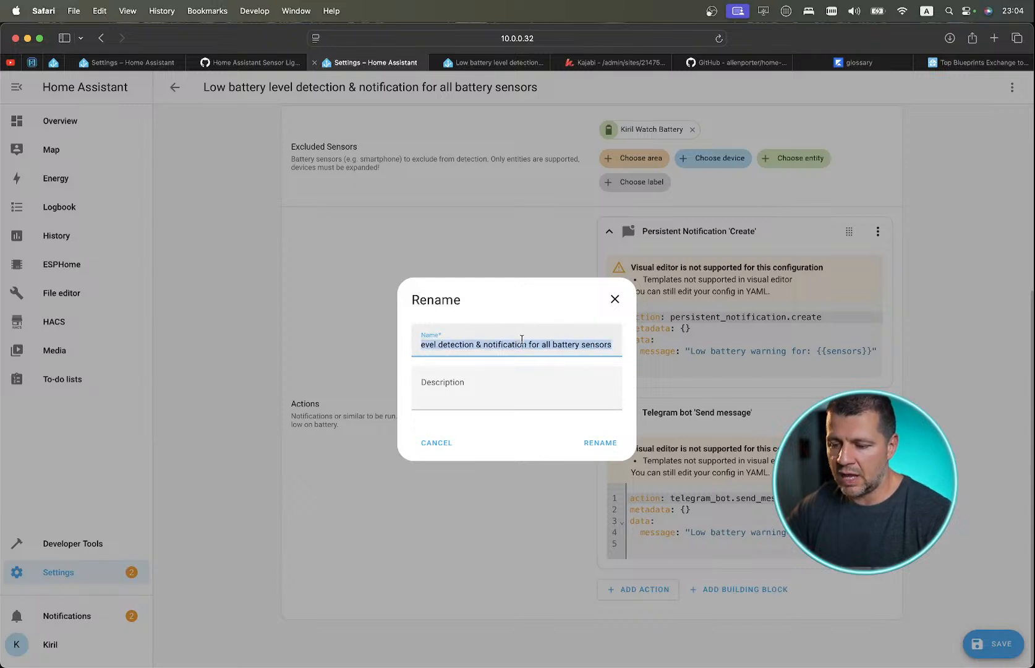
key(Right)
text(-)
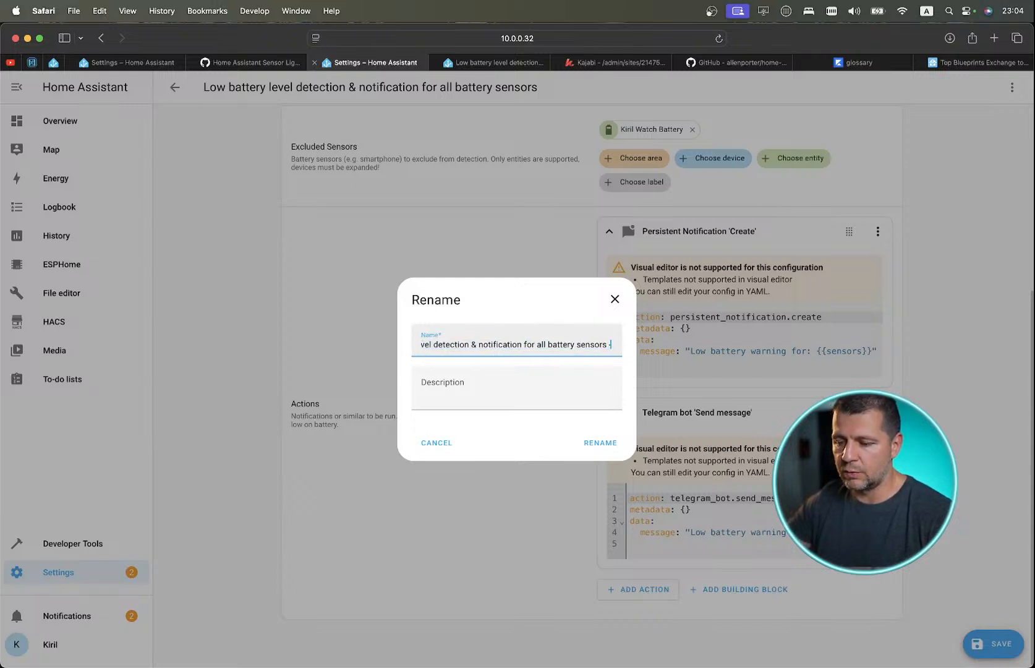
text( Demo)
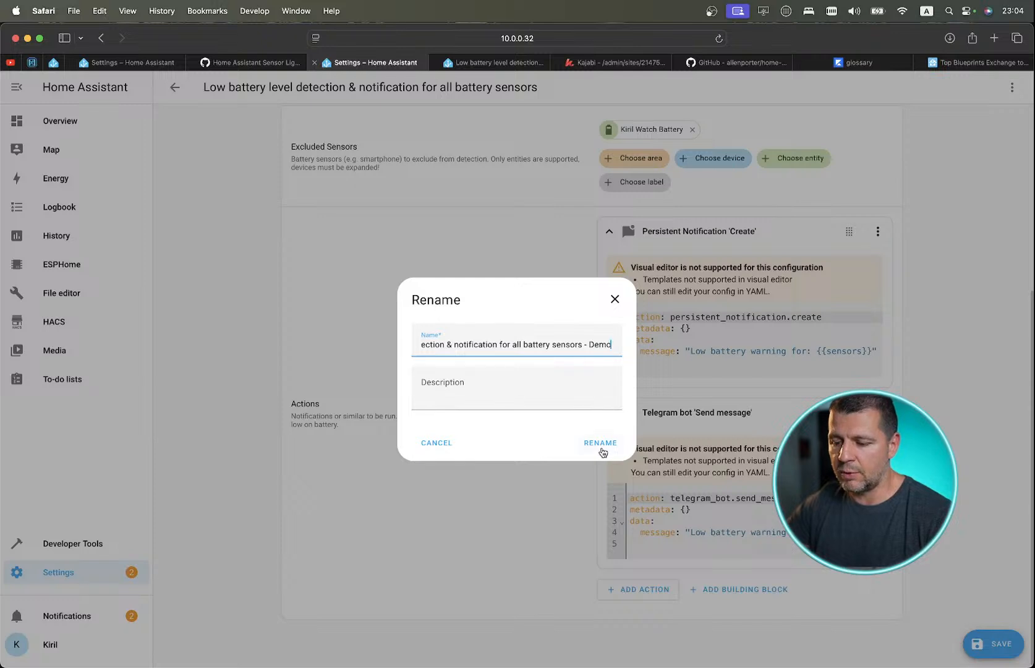
click(602, 452)
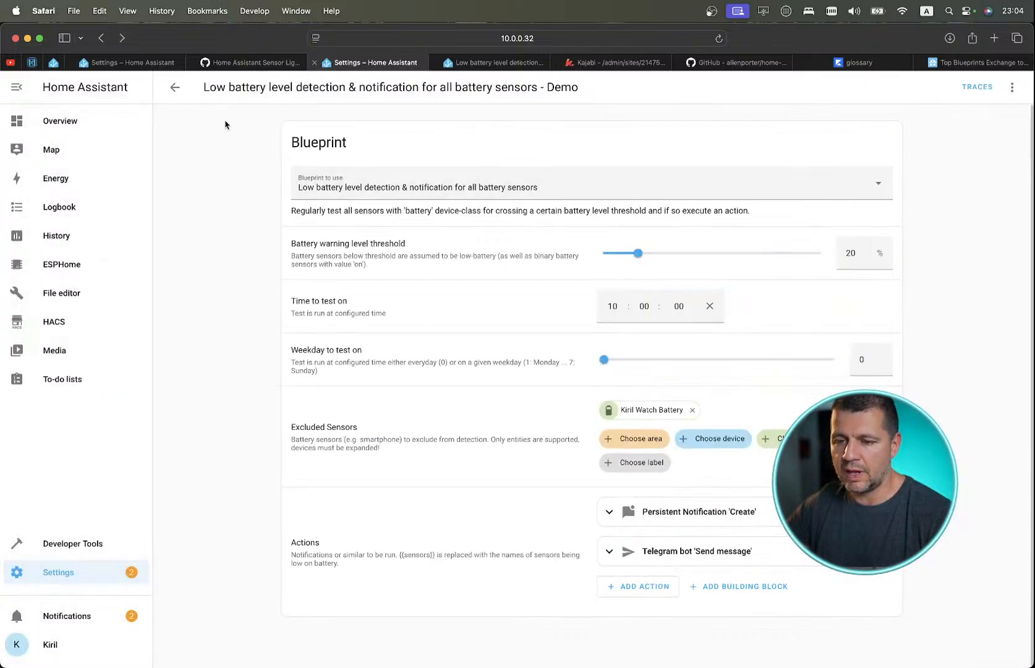
click(175, 87)
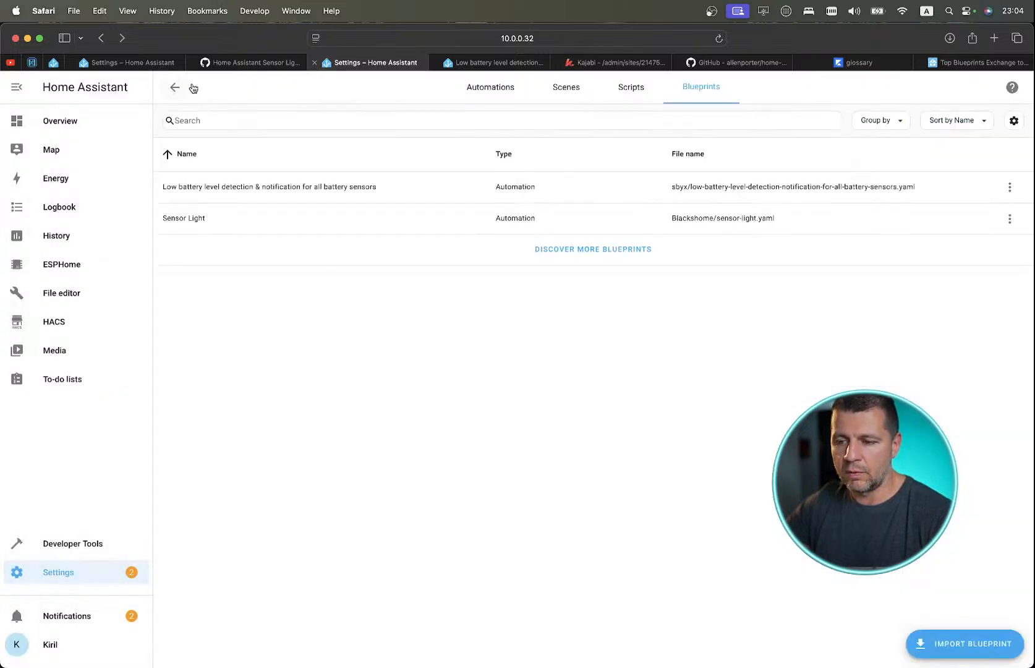
click(488, 93)
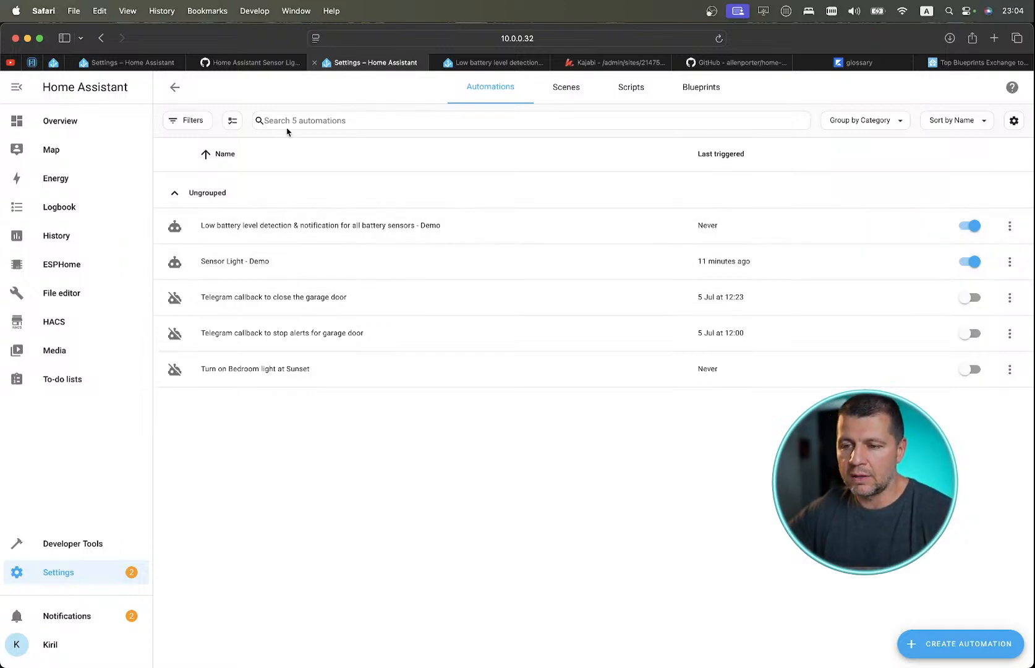
Switch to the split-screen Safari space, showing Developer Tools' States page beside the Overview dashboard's Family Room battery sensors.
key(ctrl+Up)
mouse_move(476, 3)
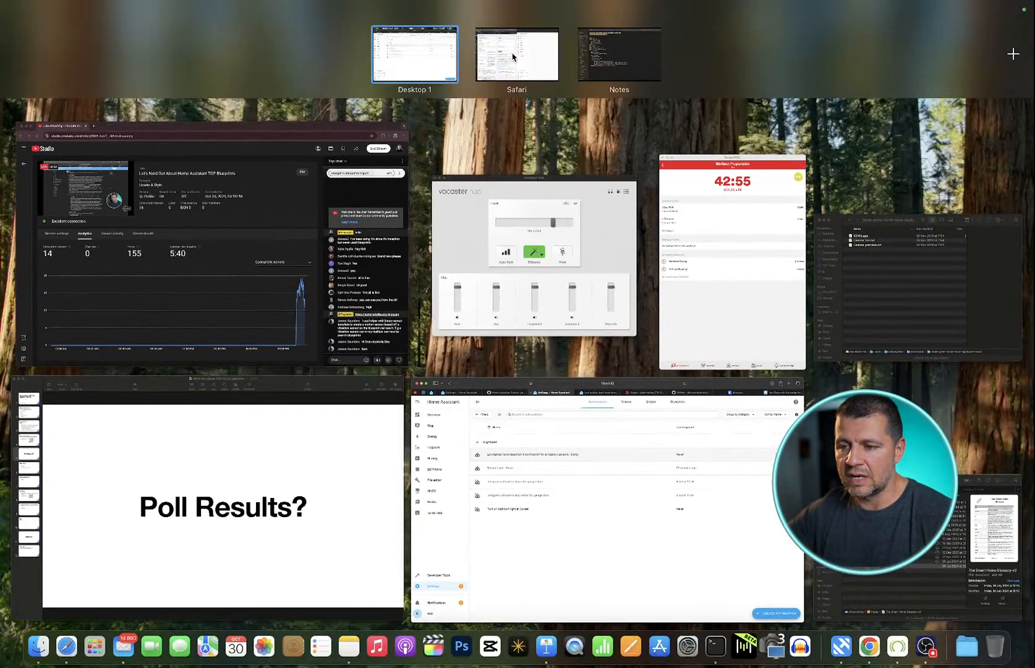
click(502, 64)
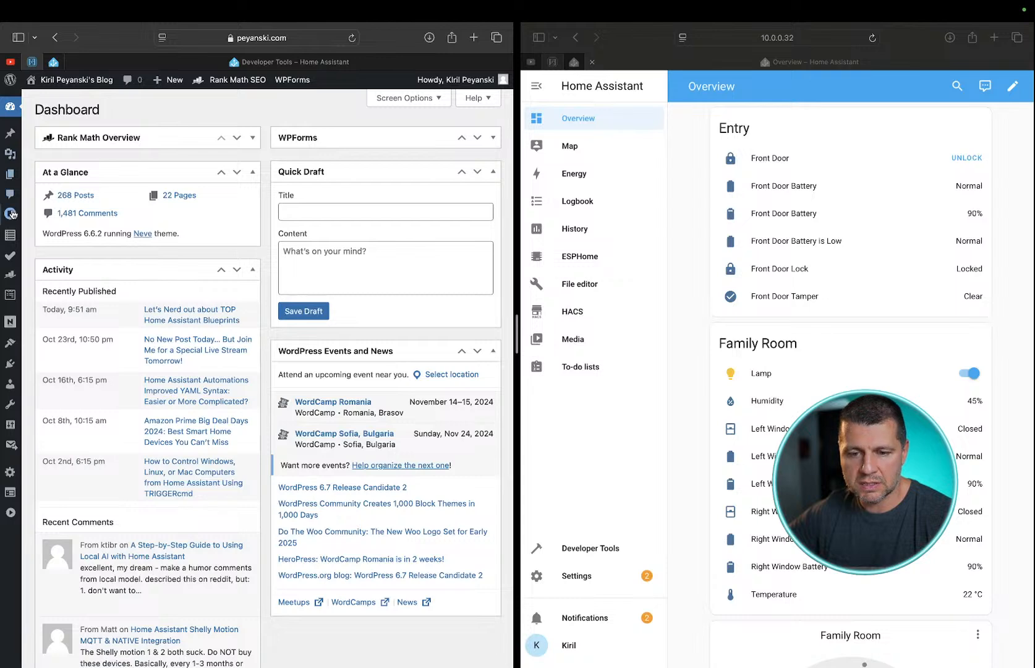
click(344, 62)
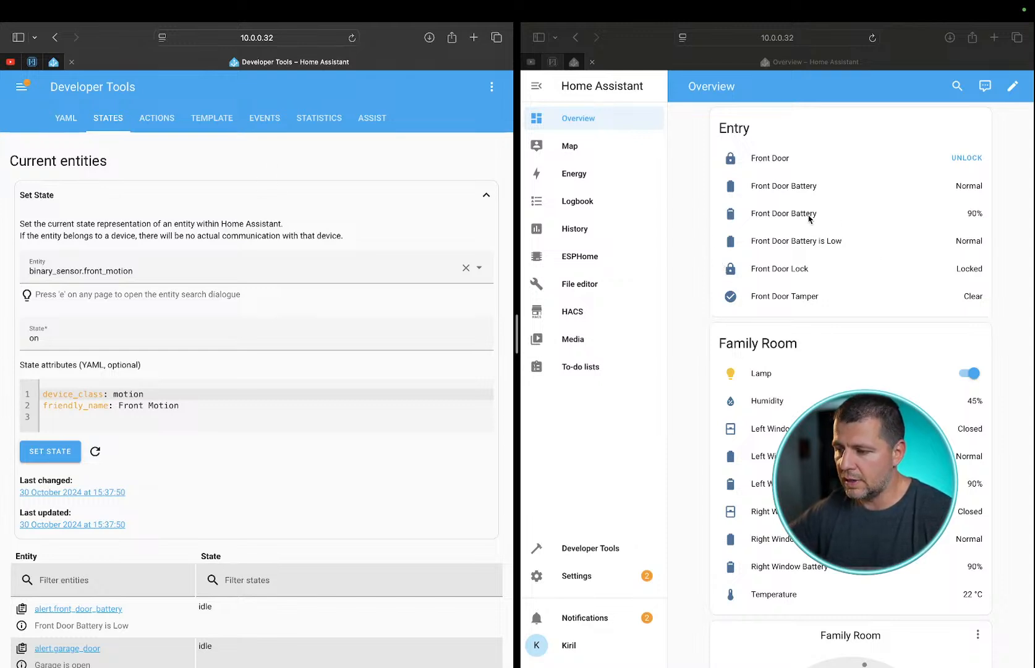
scroll(820, 288, down, 1)
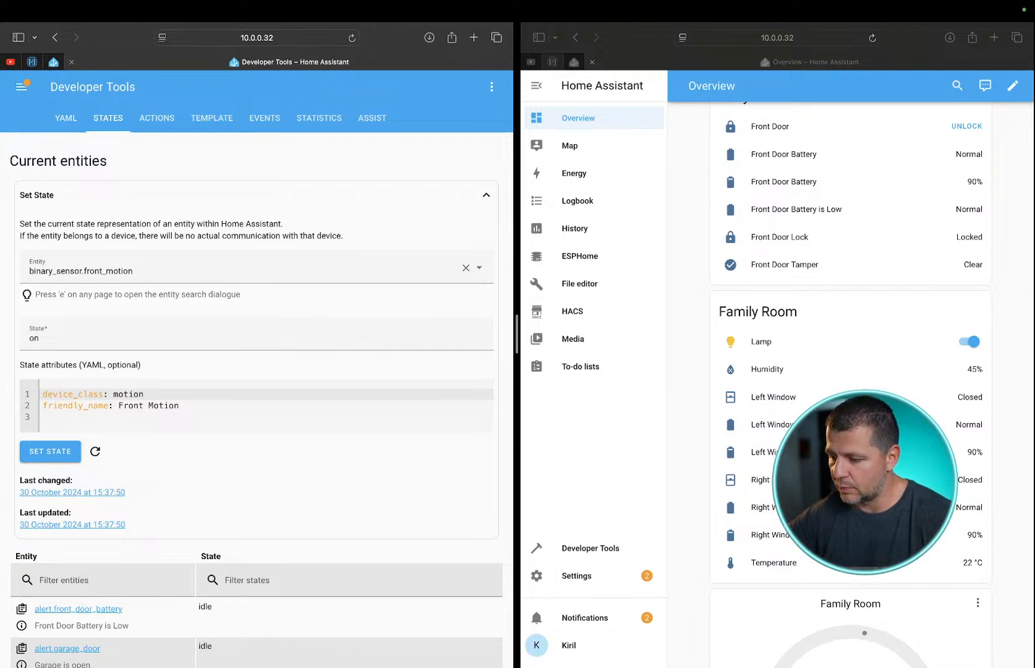
scroll(850, 371, down, 3)
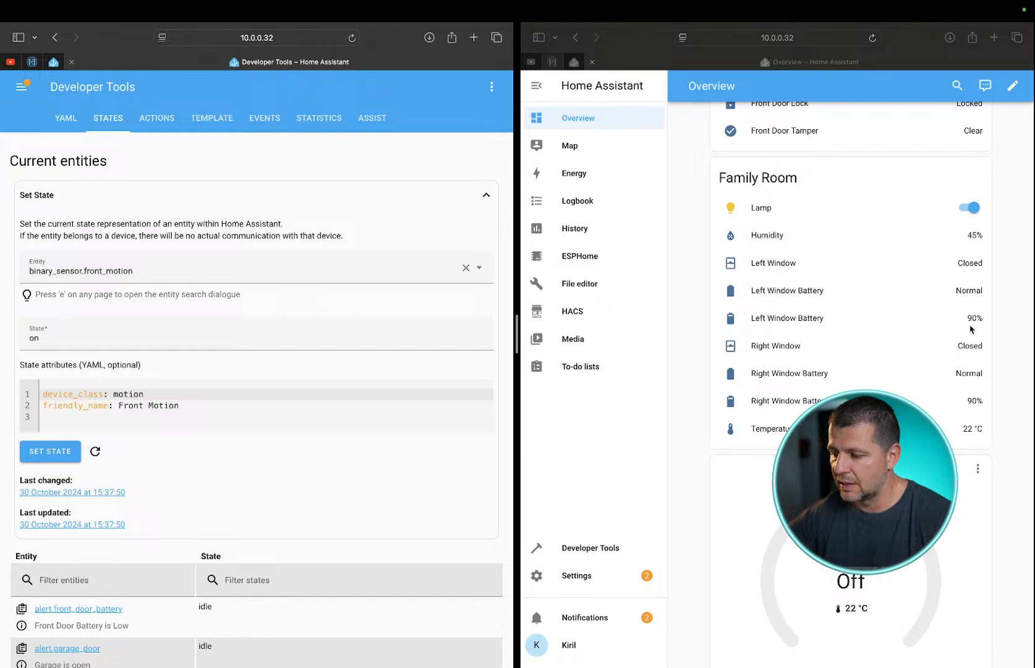
Load the binary_sensor.left_window_battery entity into the Set State form, finding it by searching for "left".
click(85, 270)
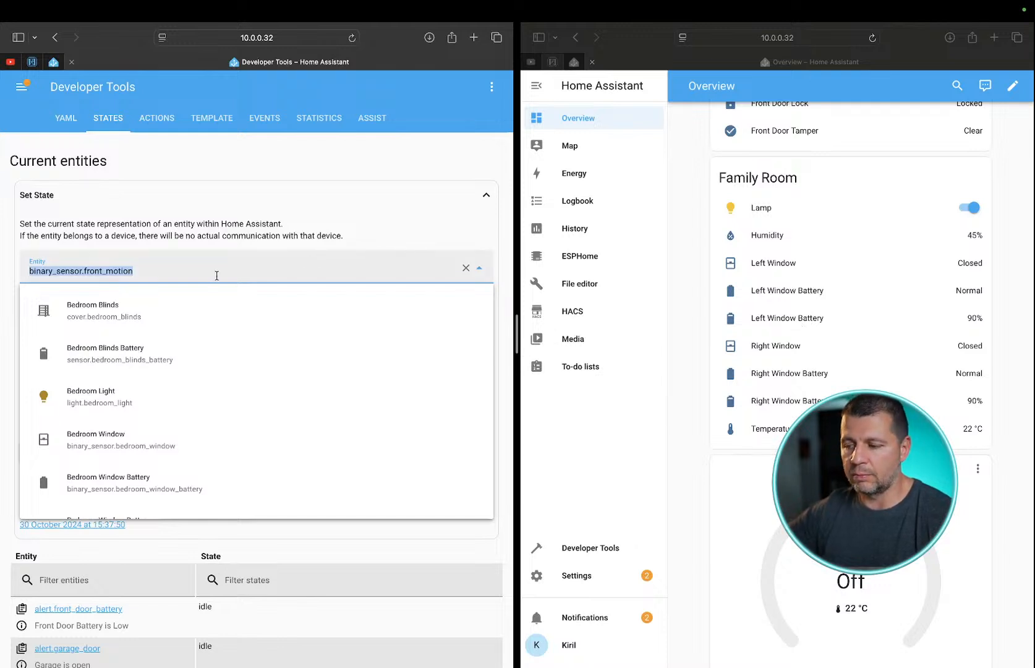
text(left)
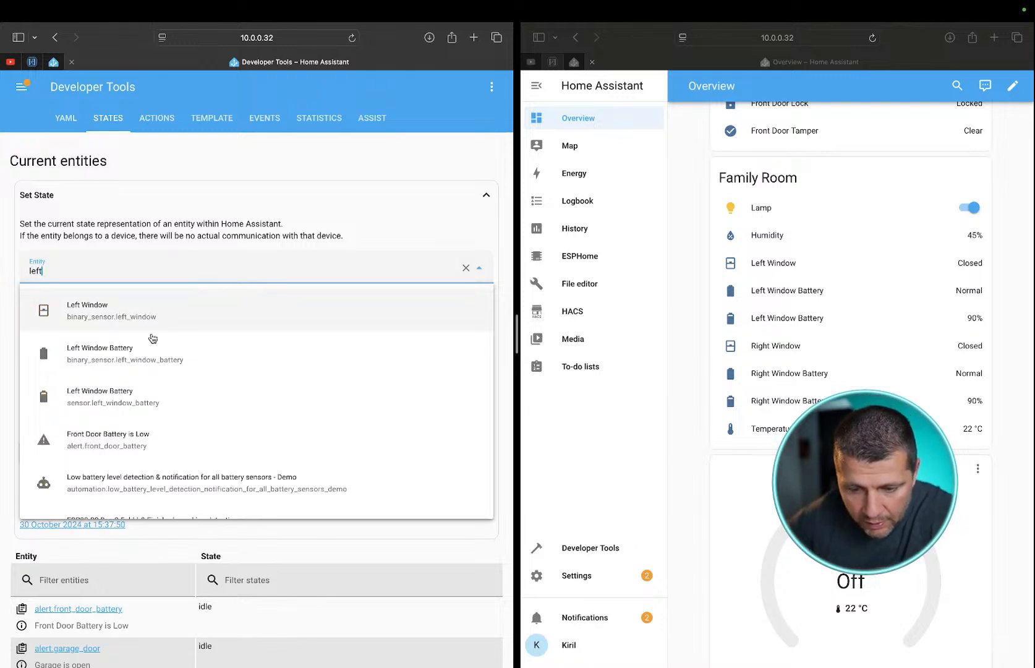
click(207, 360)
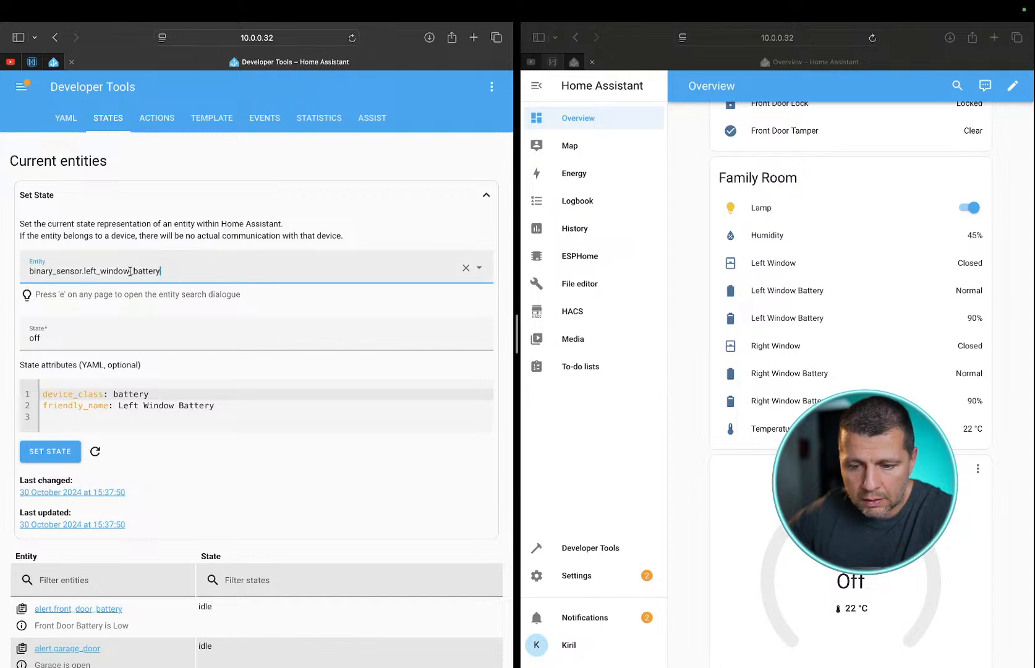
Load the sensor.left_window_battery entity into the Set State form, finding it by searching for "left".
click(372, 258)
text(ld)
key(BackSpace)
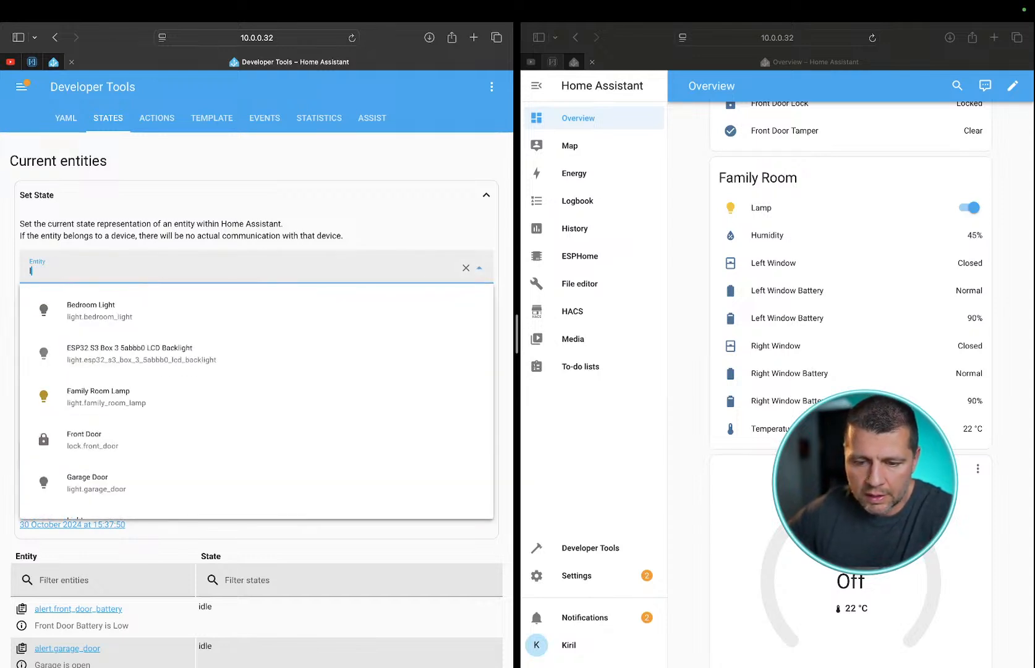
text(d)
key(BackSpace)
text(eft)
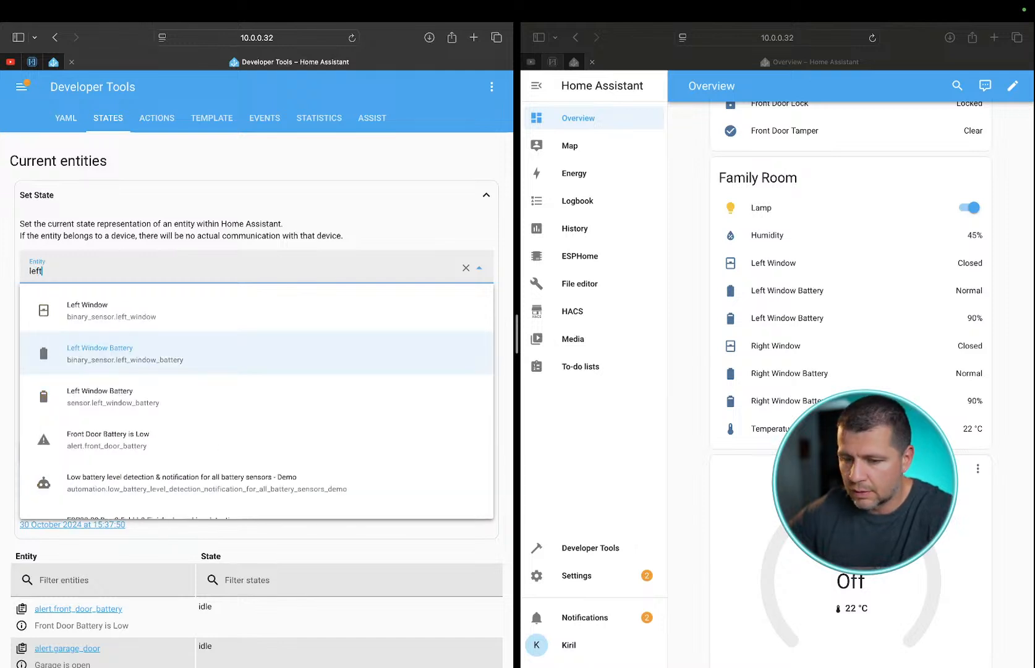
scroll(303, 393, down, 1)
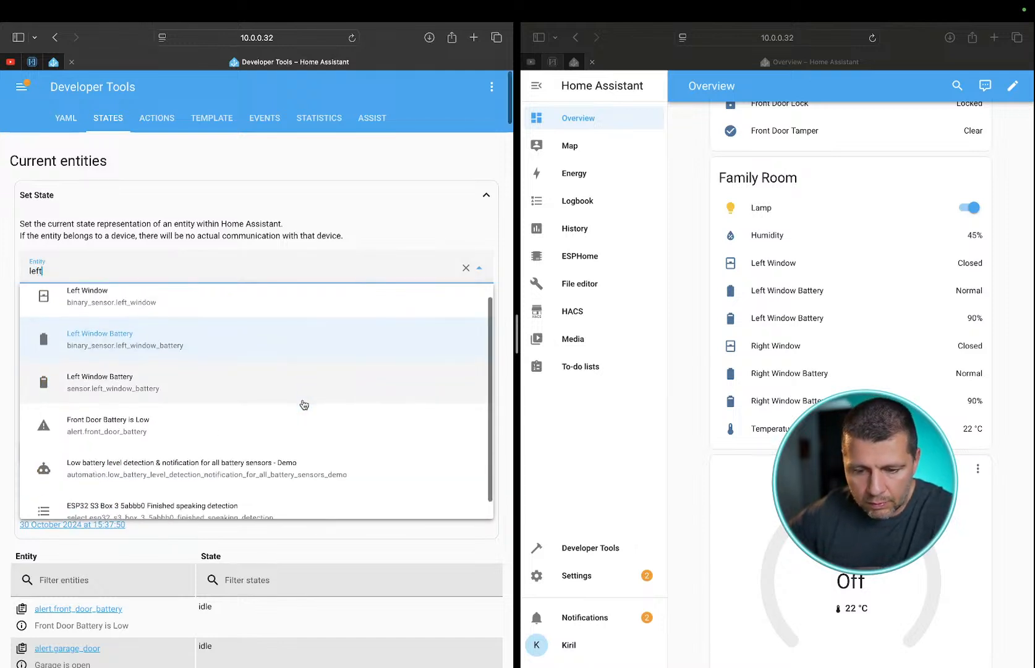
click(301, 388)
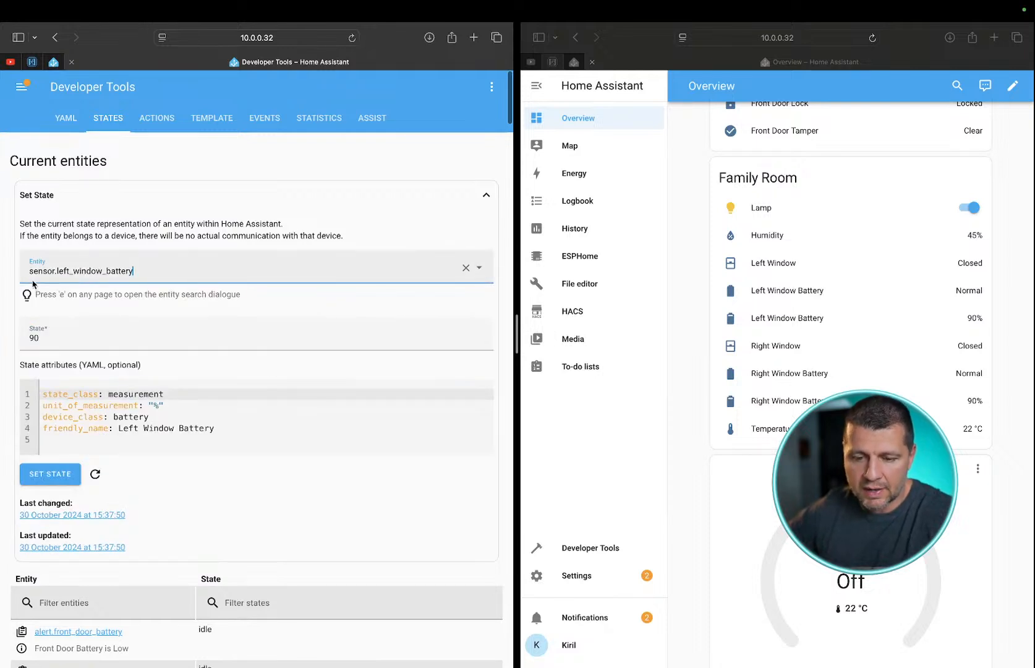
Set the state of sensor.left_window_battery to 19.
click(72, 333)
double_click(72, 332)
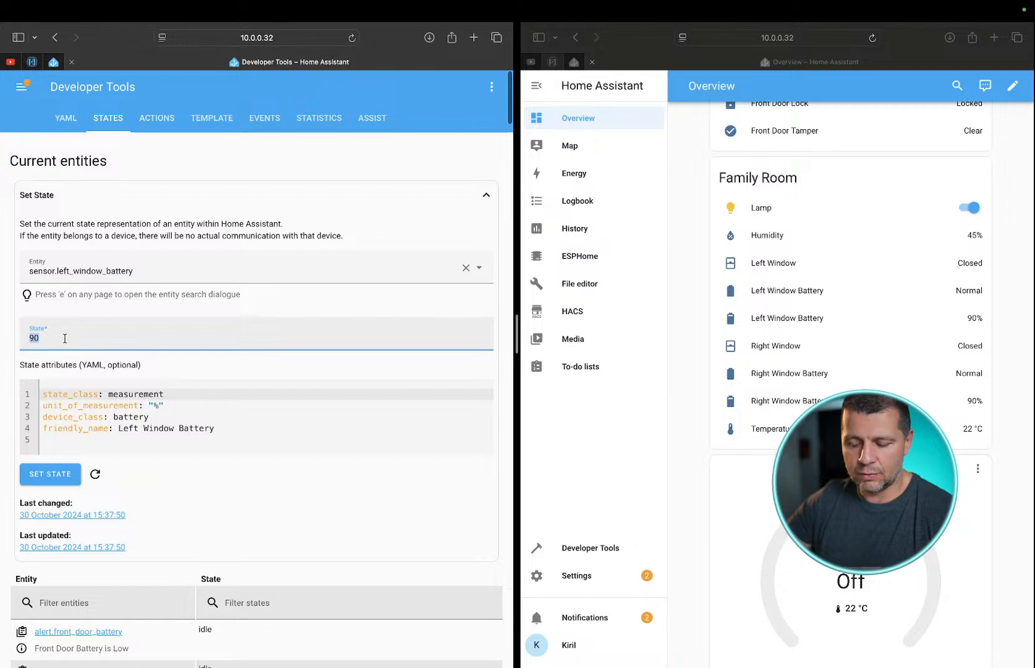
text(19)
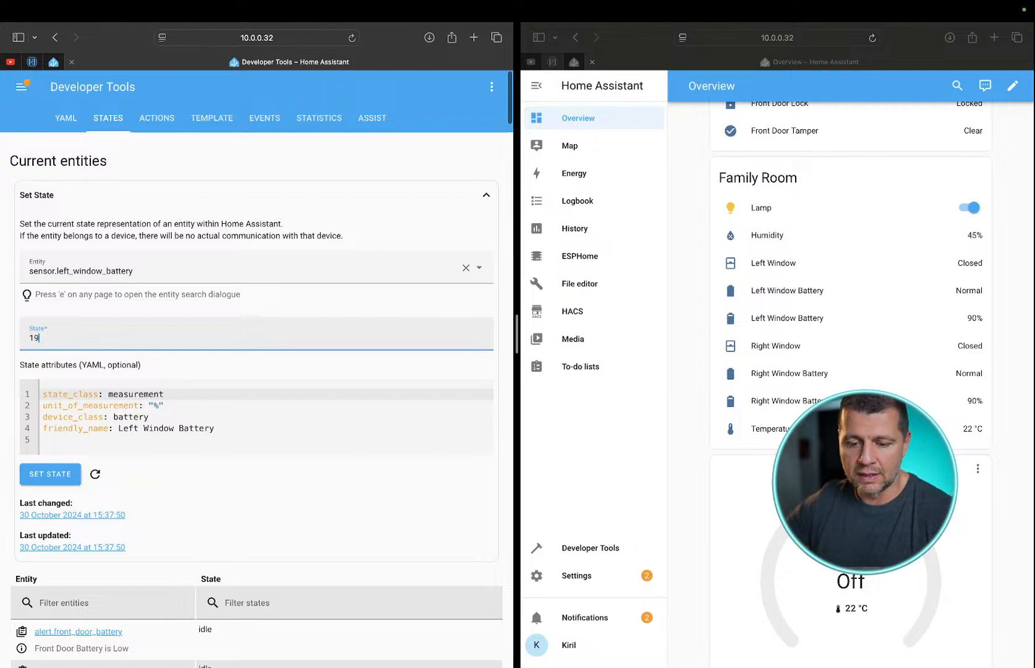
click(52, 482)
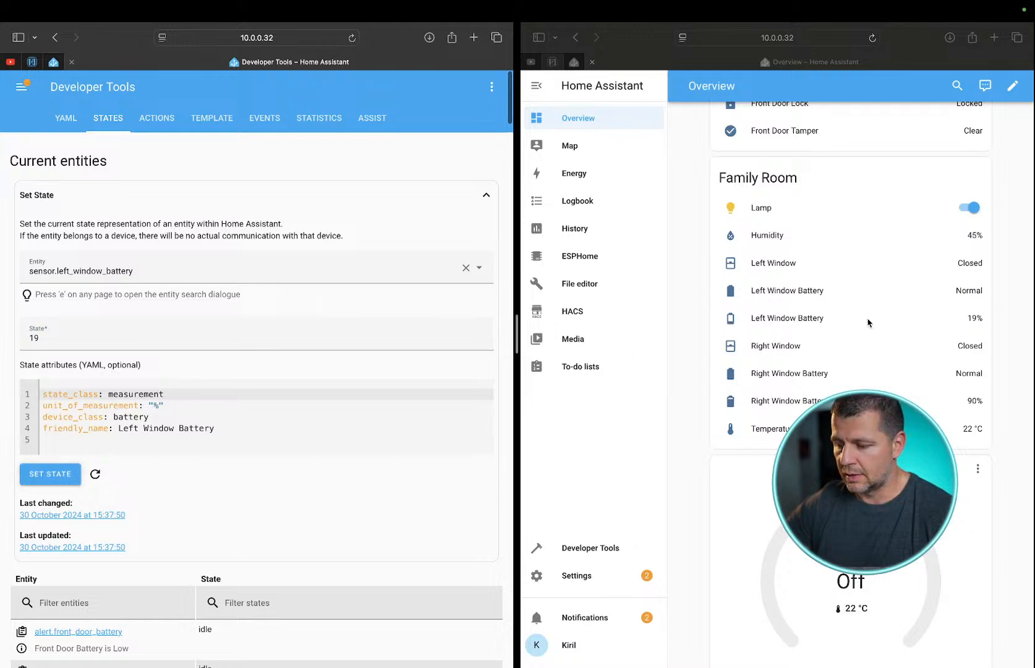
Check Home Assistant's notifications beside the States page for a low battery warning and close them.
click(598, 622)
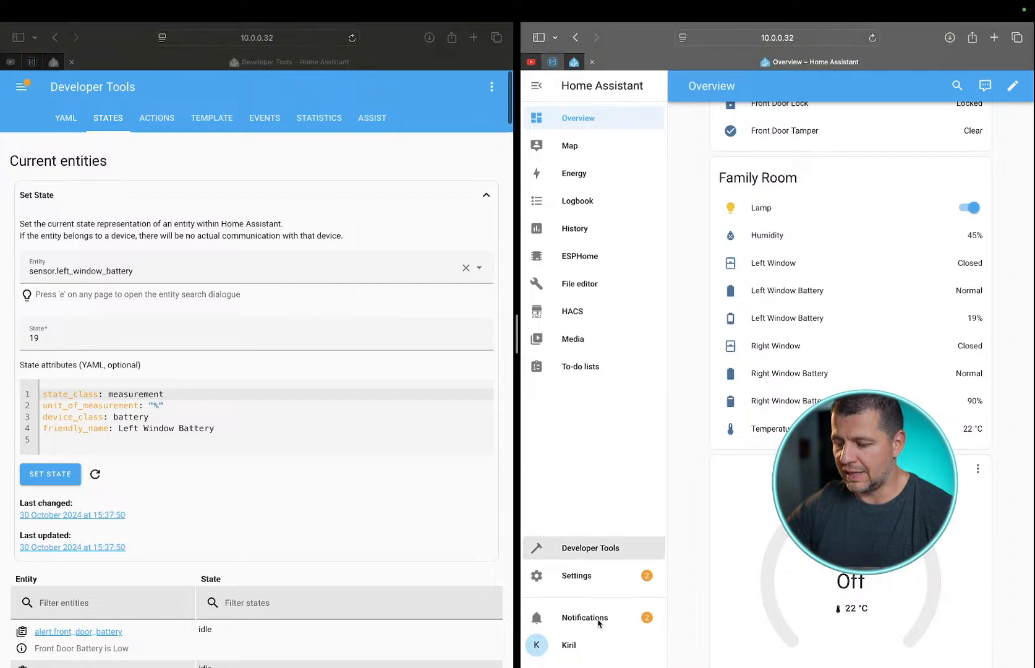
click(597, 620)
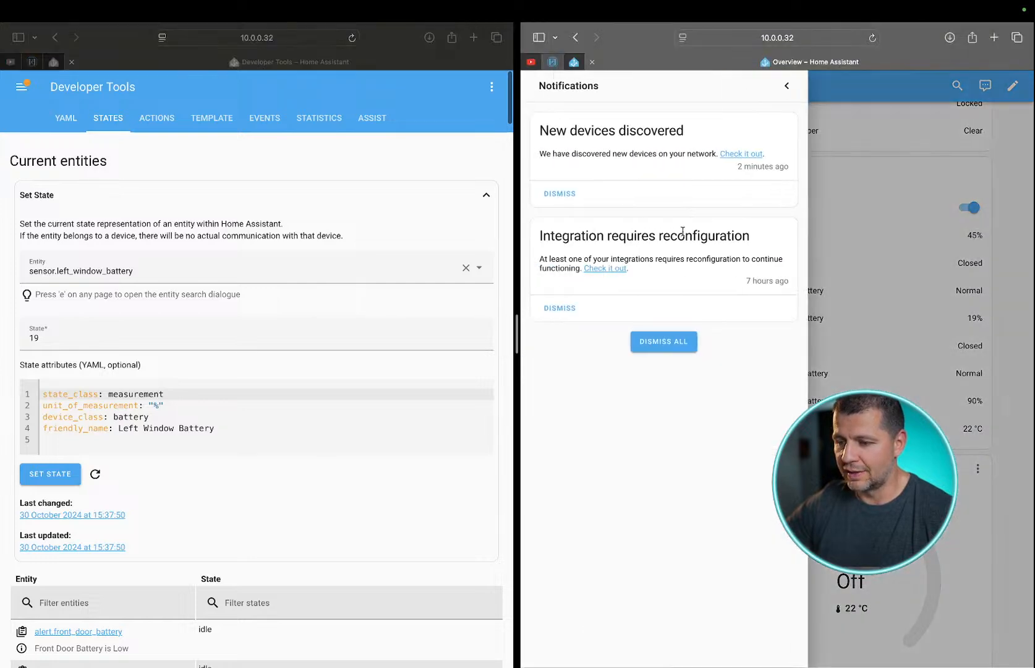
click(787, 91)
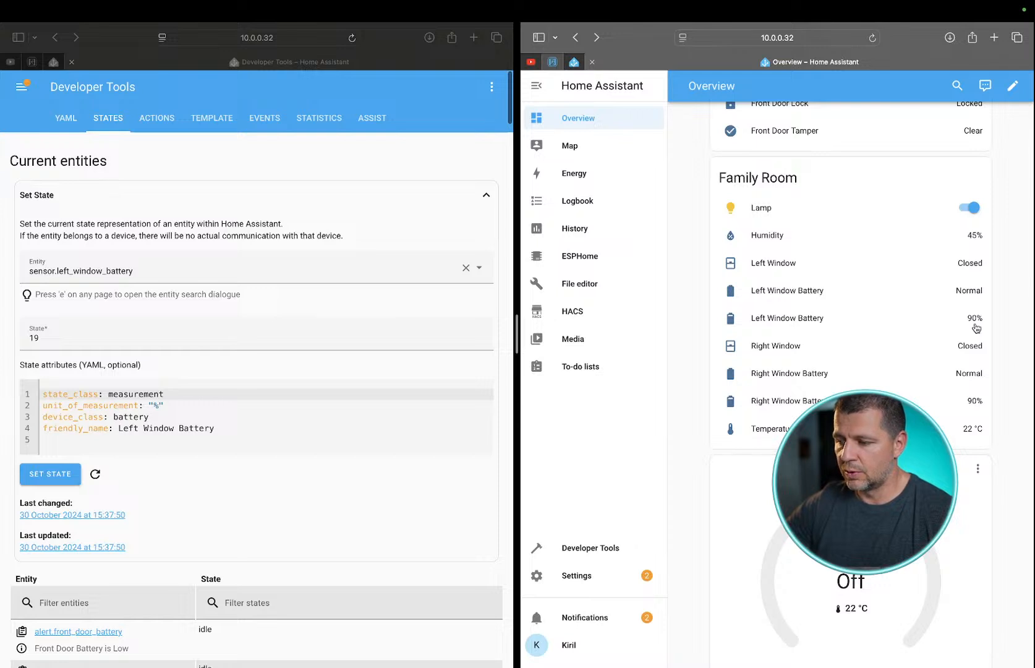
Change the state of sensor.left_window_battery to 10 and apply it.
click(65, 349)
key(BackSpace)
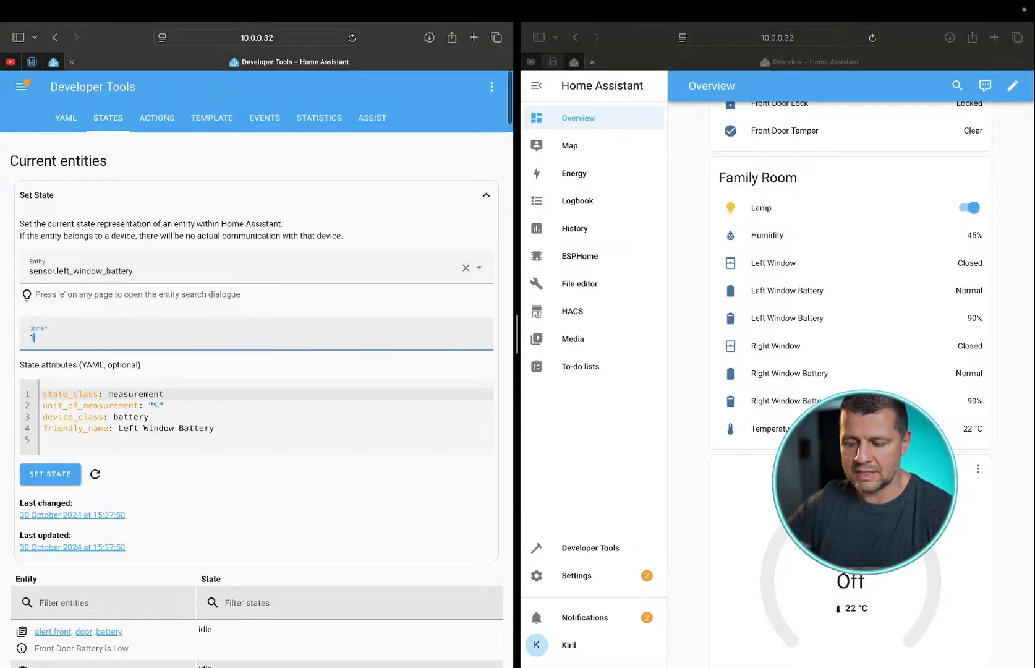
click(50, 476)
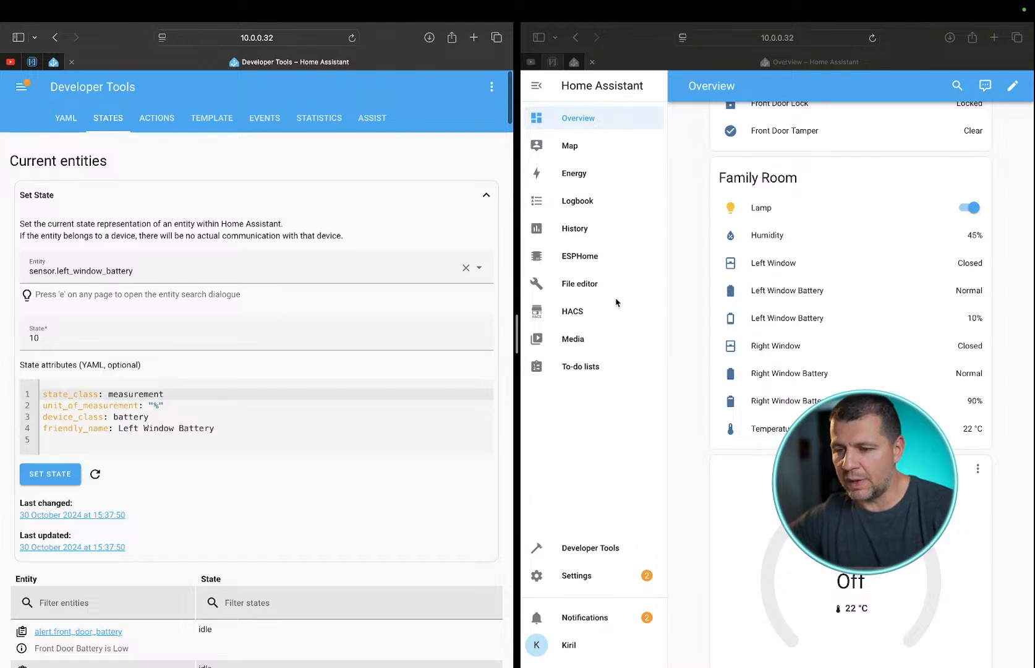
Review the default settings of the "Low battery level detection & notification for all battery sensors" blueprint, leaving the editor without saving.
key(ctrl+Left)
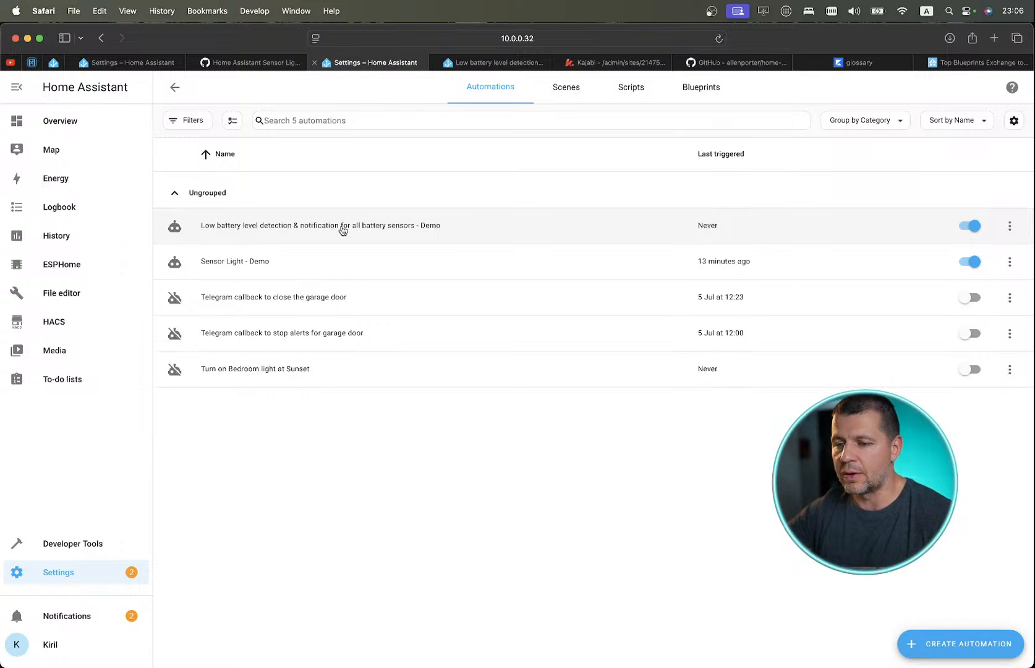
click(704, 97)
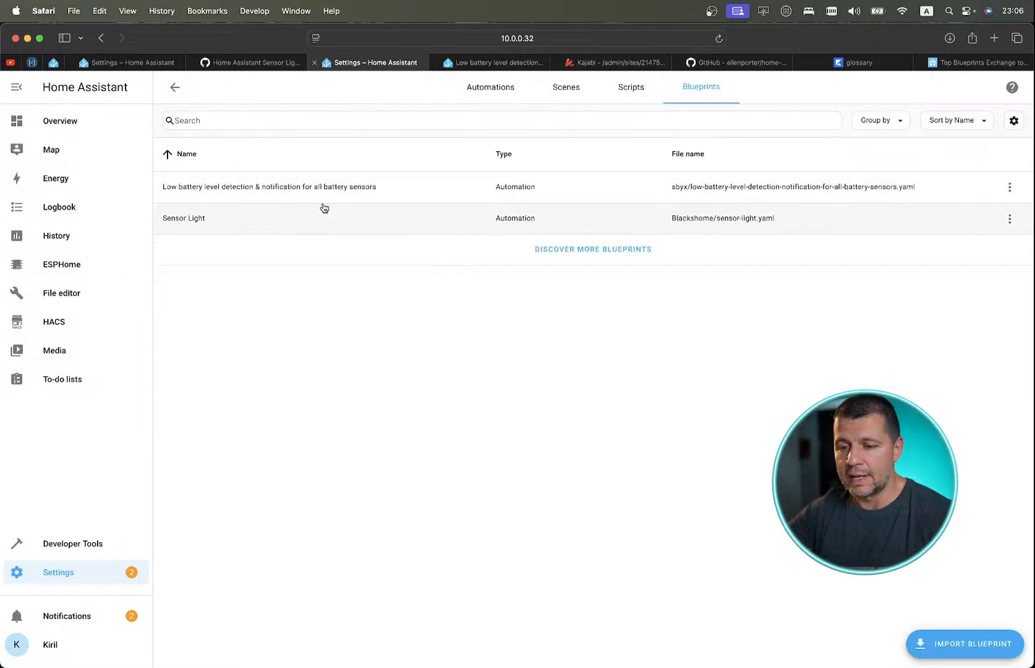
click(266, 193)
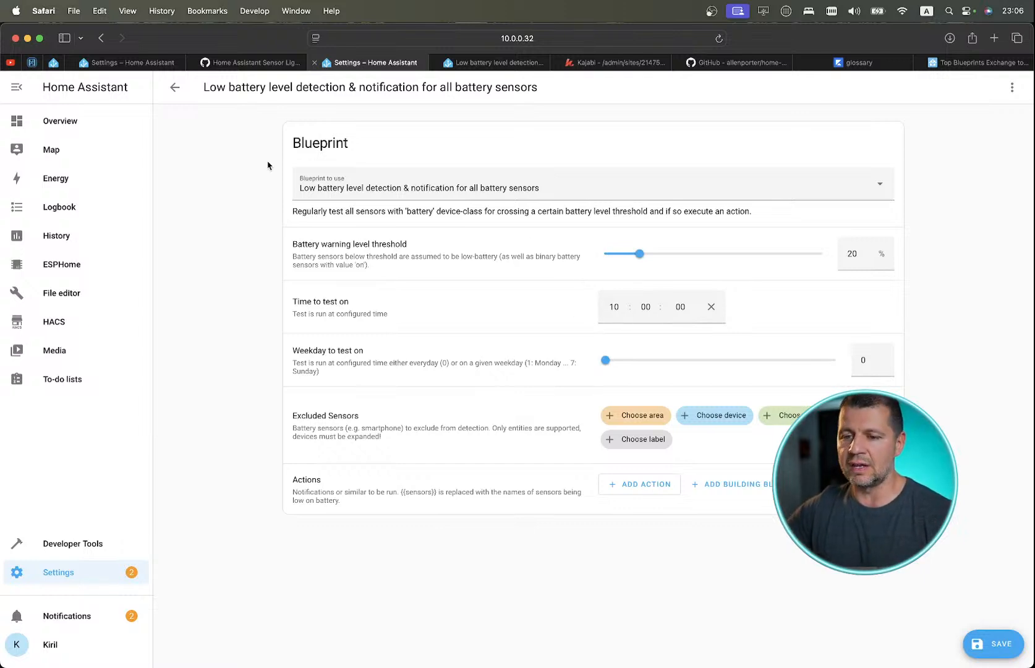
click(174, 90)
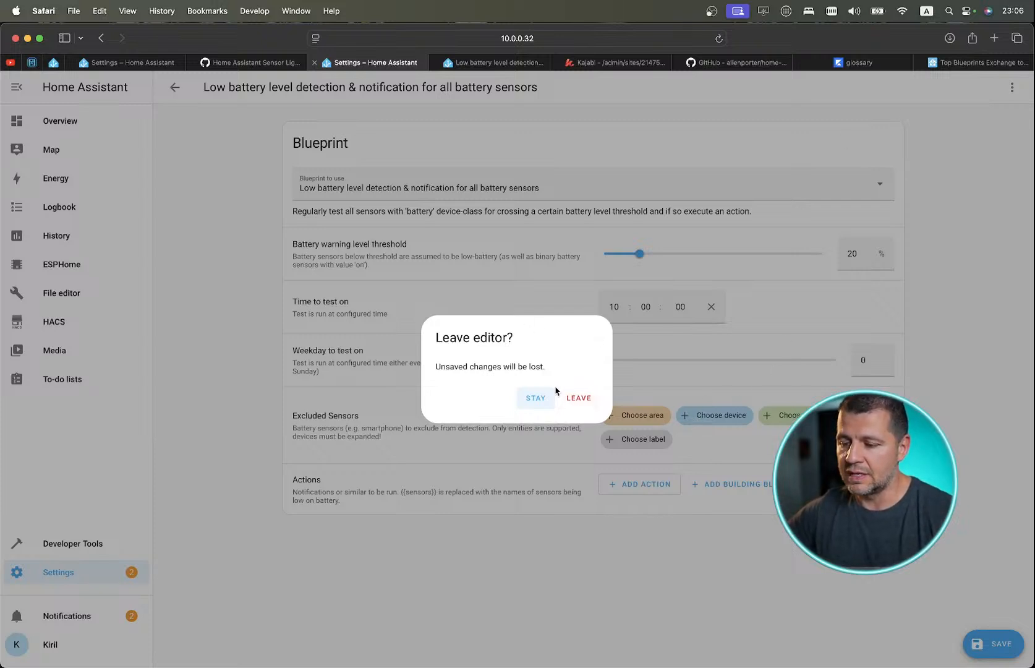
click(579, 401)
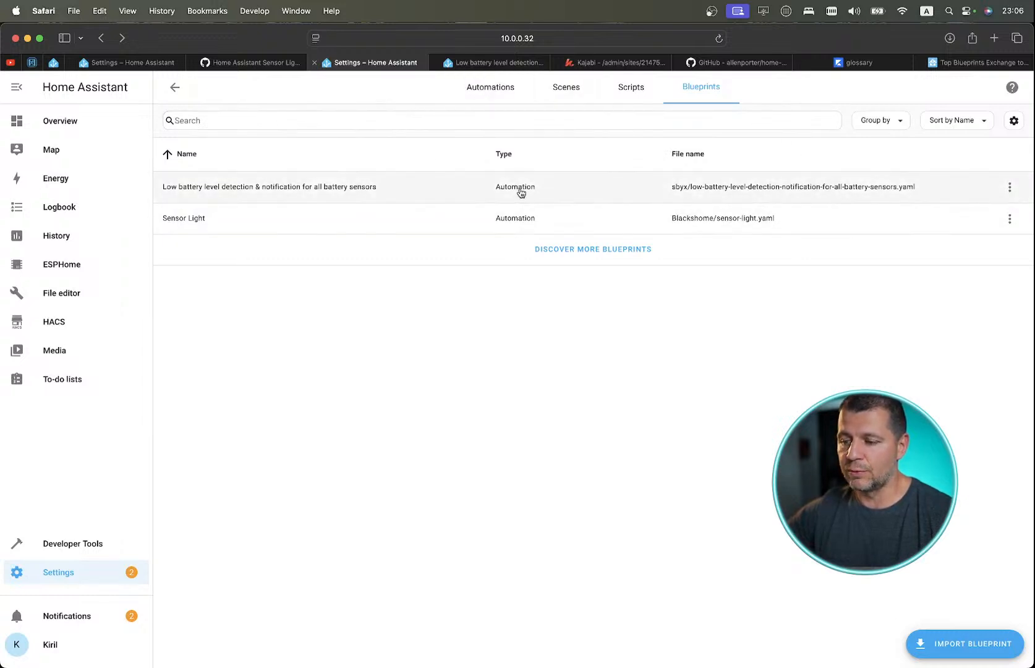
Return to the split-screen space and apply the state 10 to sensor.left_window_battery again.
key(ctrl+Right)
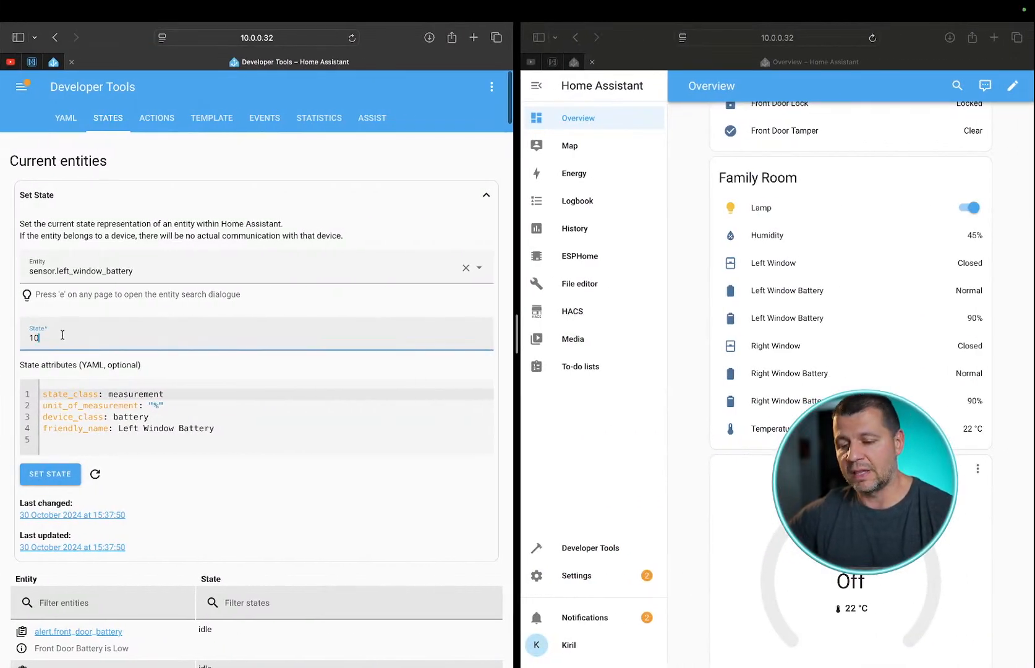
click(51, 473)
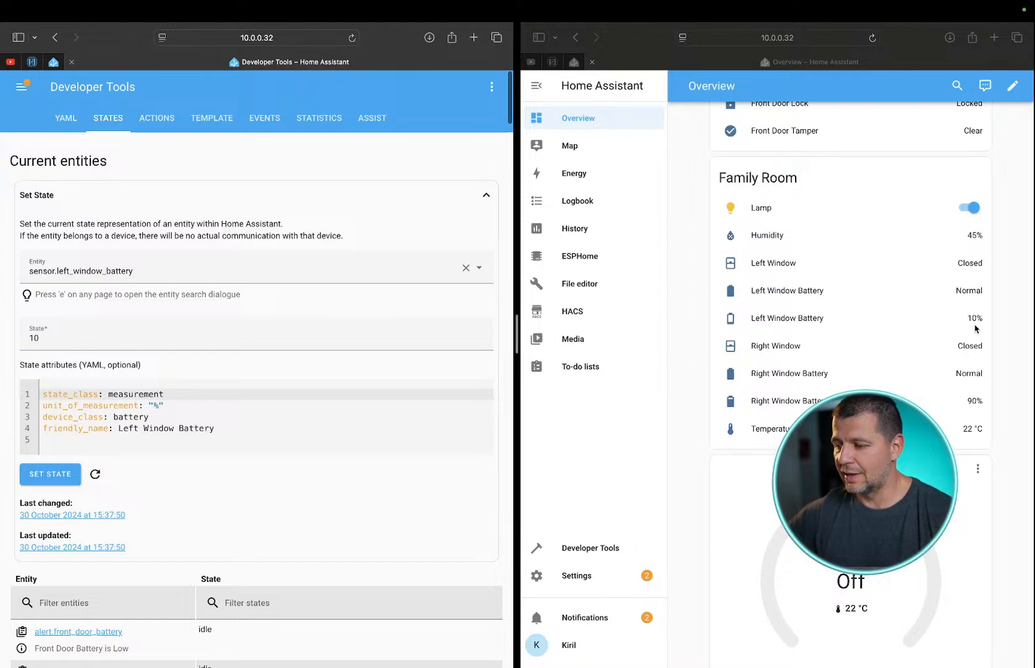
key(ctrl+Left)
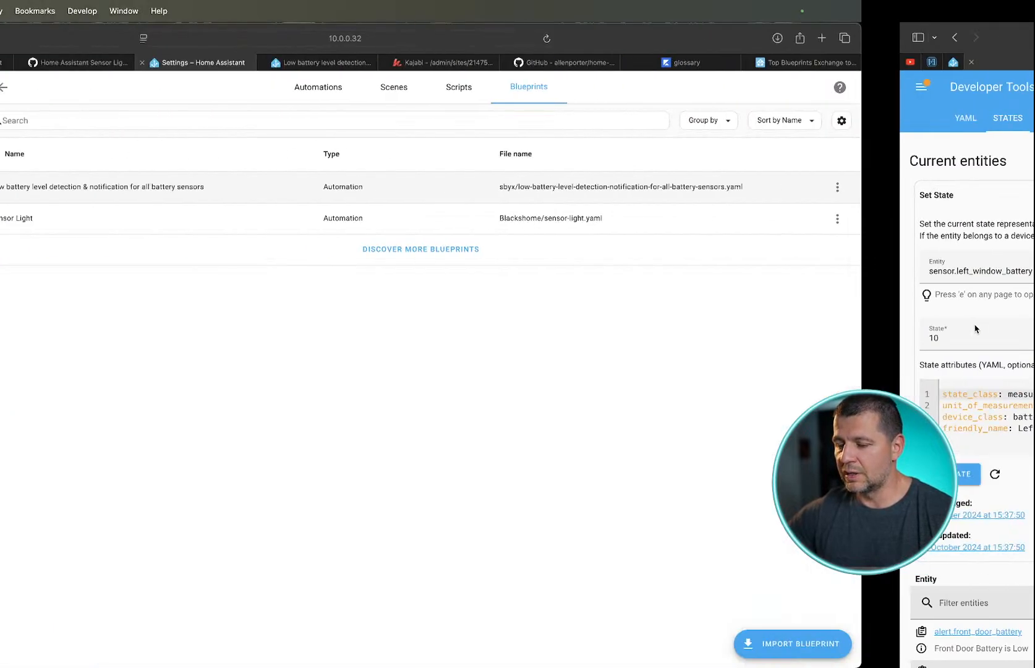
key(ctrl+Right)
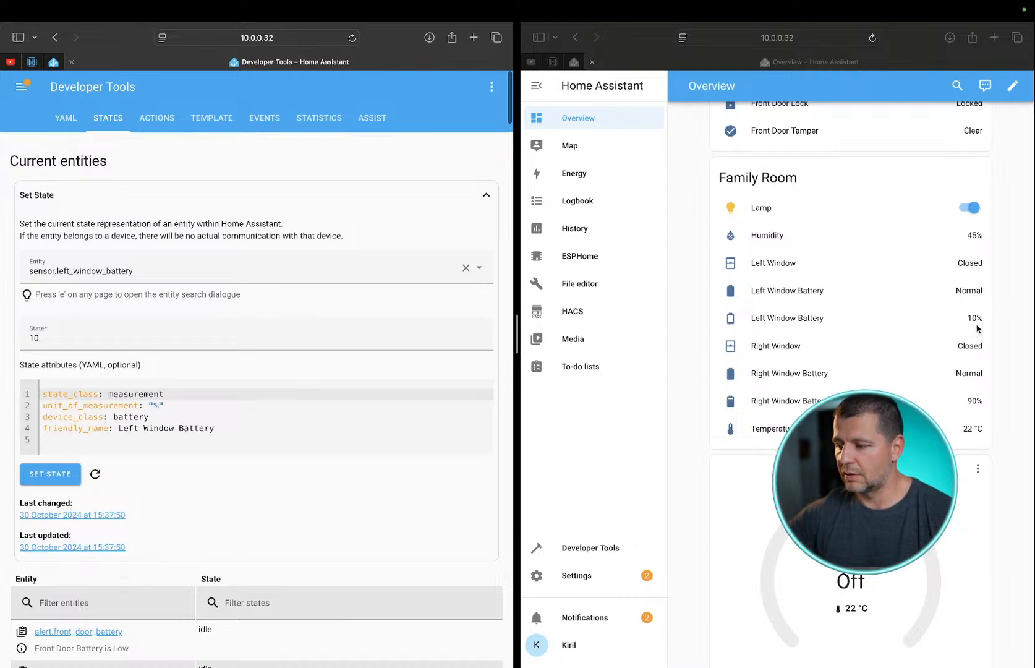
Run the "Low battery level detection & notification for all battery sensors - Demo" automation manually from the automations list.
key(ctrl+Left)
click(1006, 194)
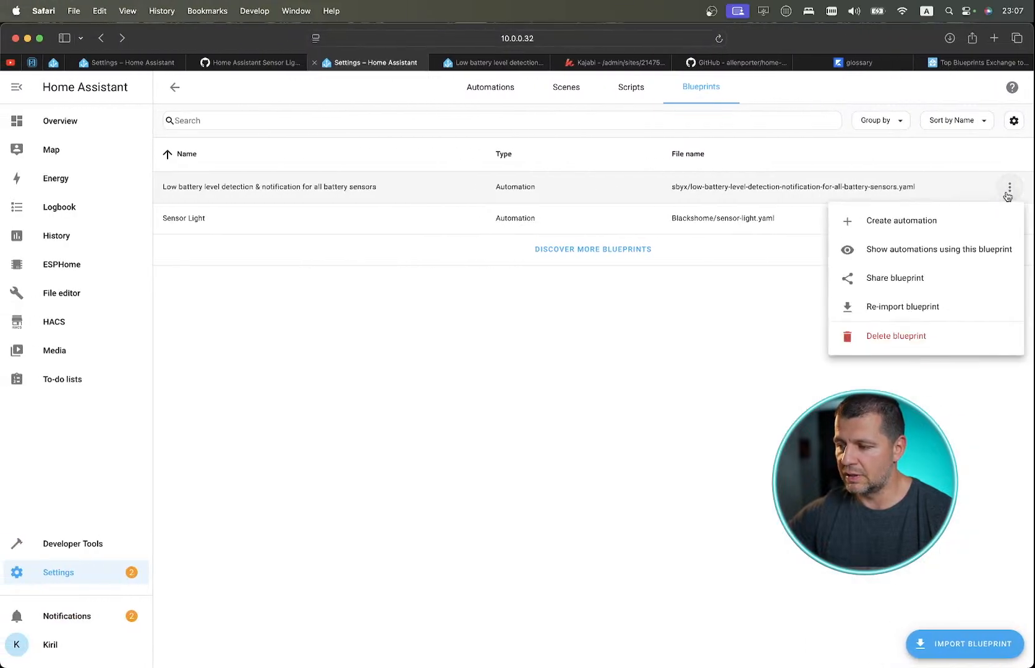
click(747, 303)
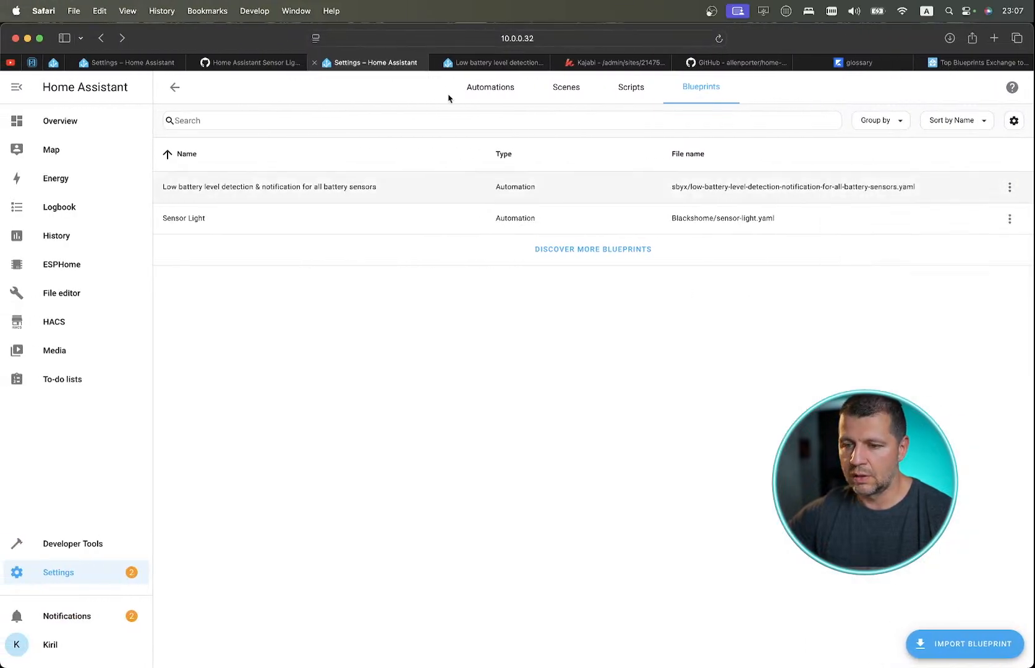
click(490, 87)
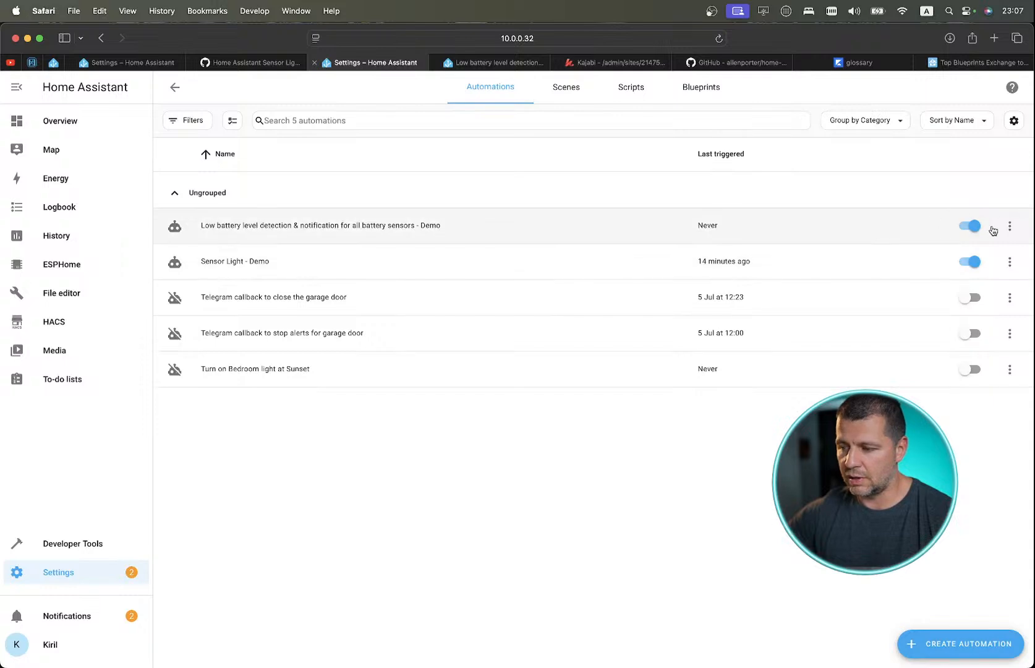
click(1010, 225)
click(962, 363)
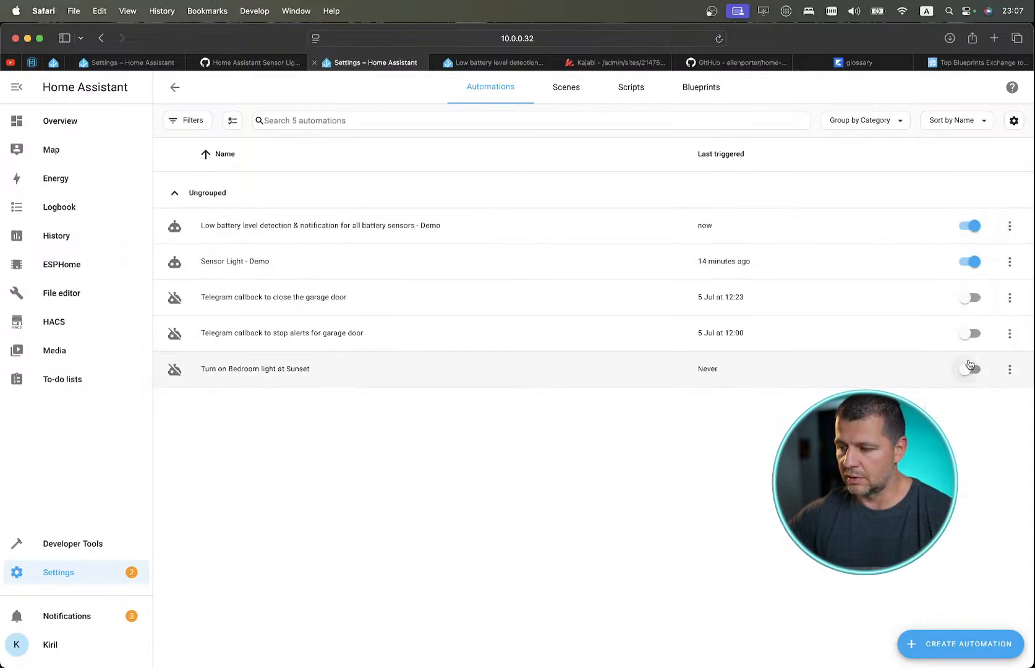
Open the notifications in the split-screen space, read the low battery warning text, and return to the Overview dashboard.
key(ctrl+Right)
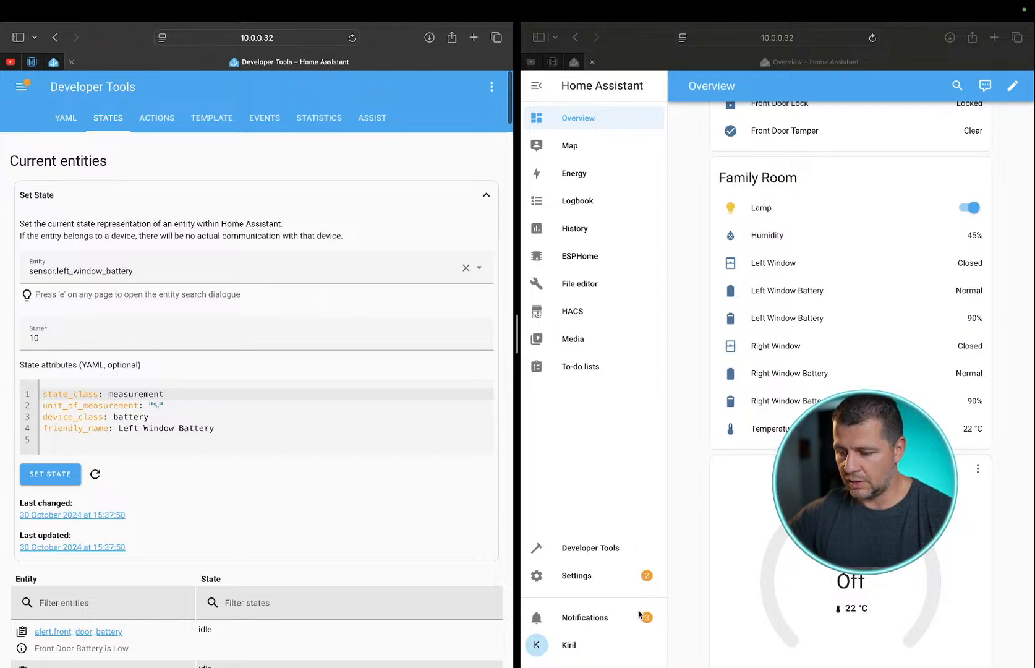
click(582, 620)
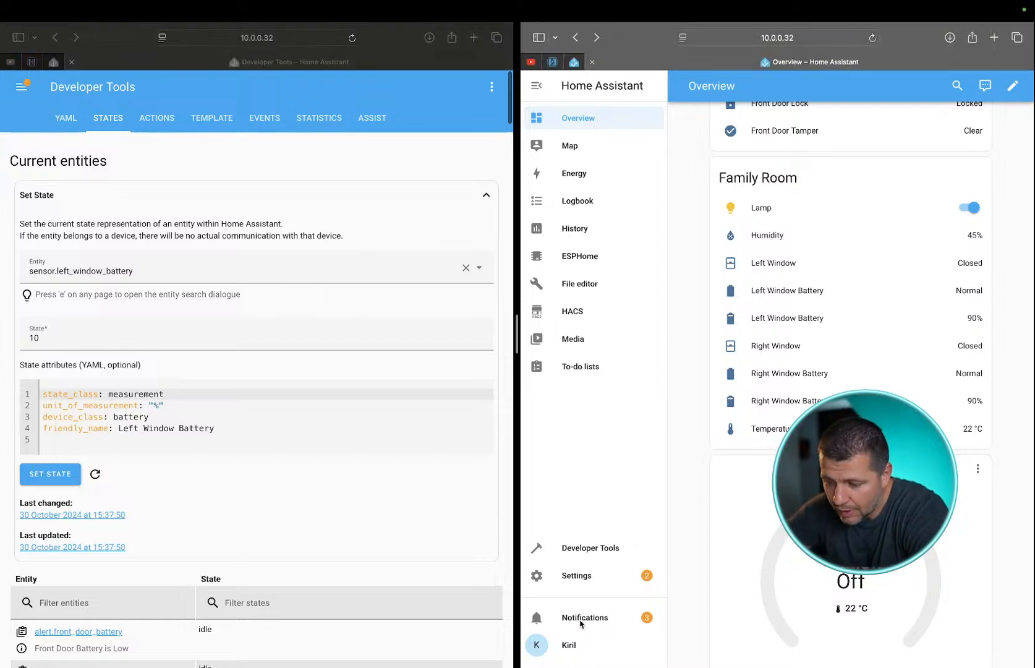
click(582, 619)
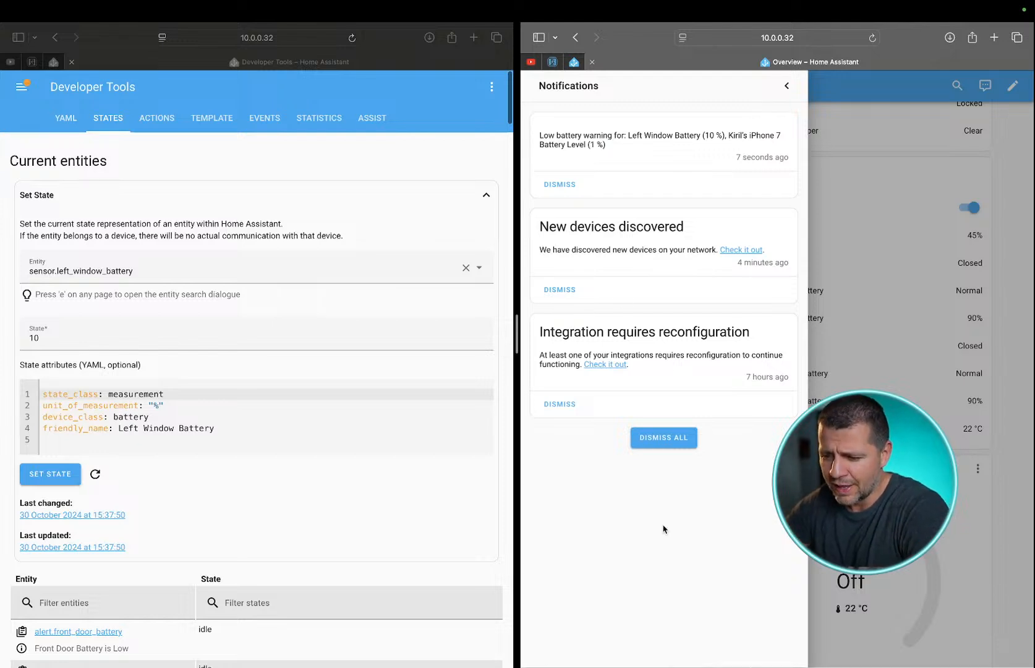
mouse_move(728, 643)
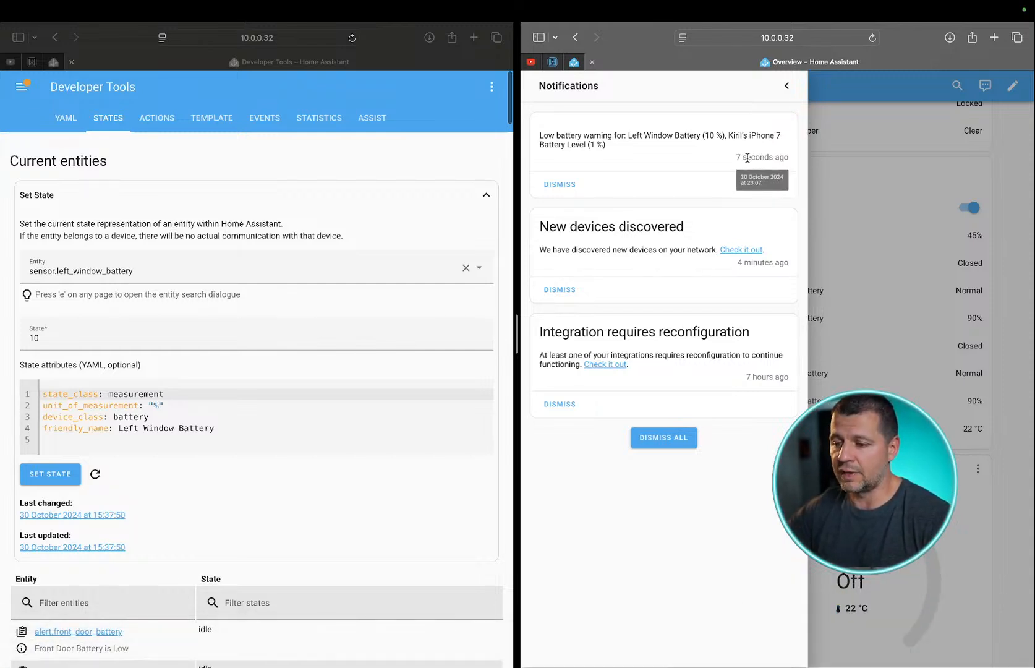
mouse_move(805, 2)
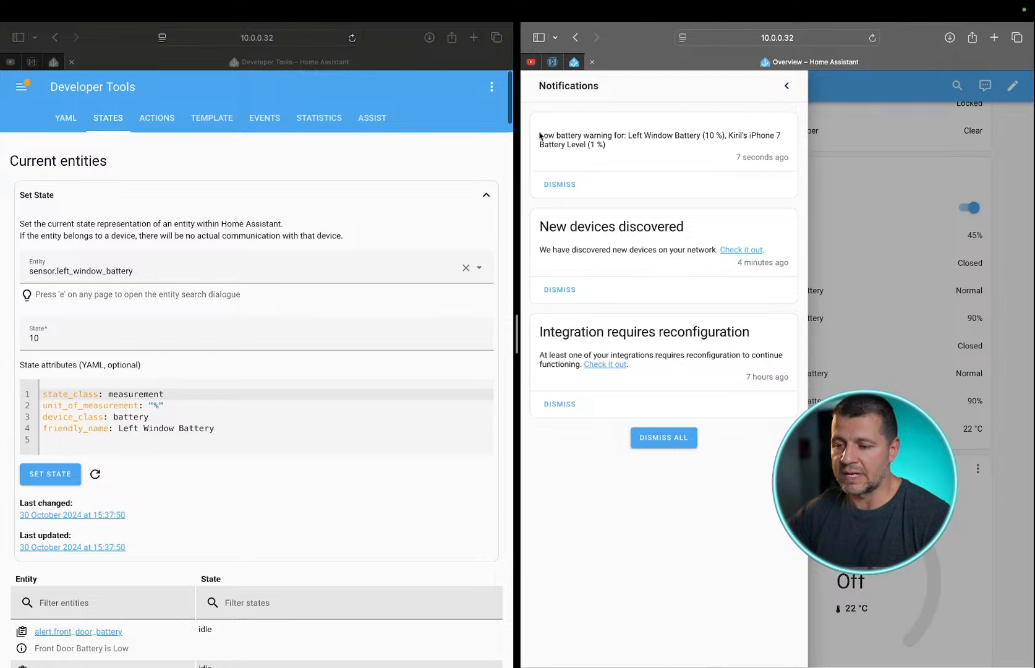
drag(543, 131, 604, 150)
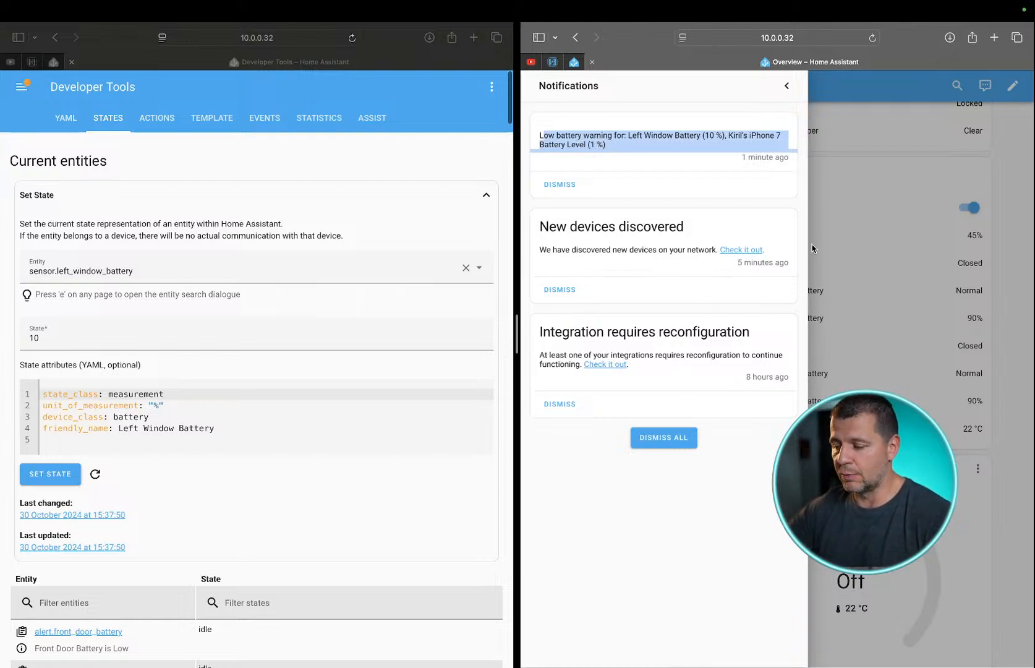
click(858, 202)
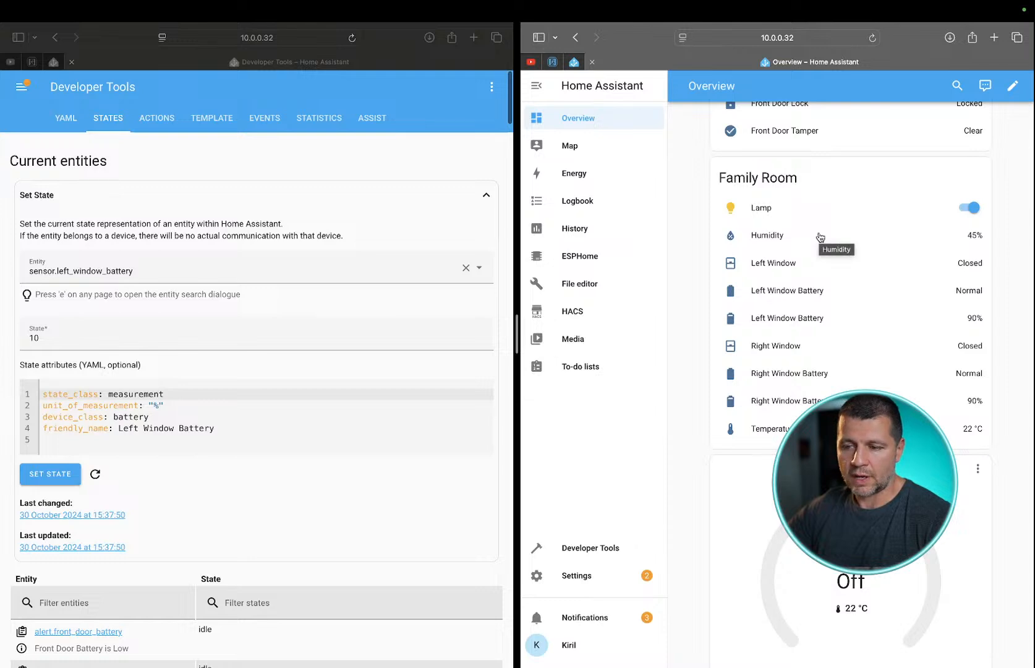
Return to the automations list and view the available actions for the low battery Demo automation.
key(ctrl+Left)
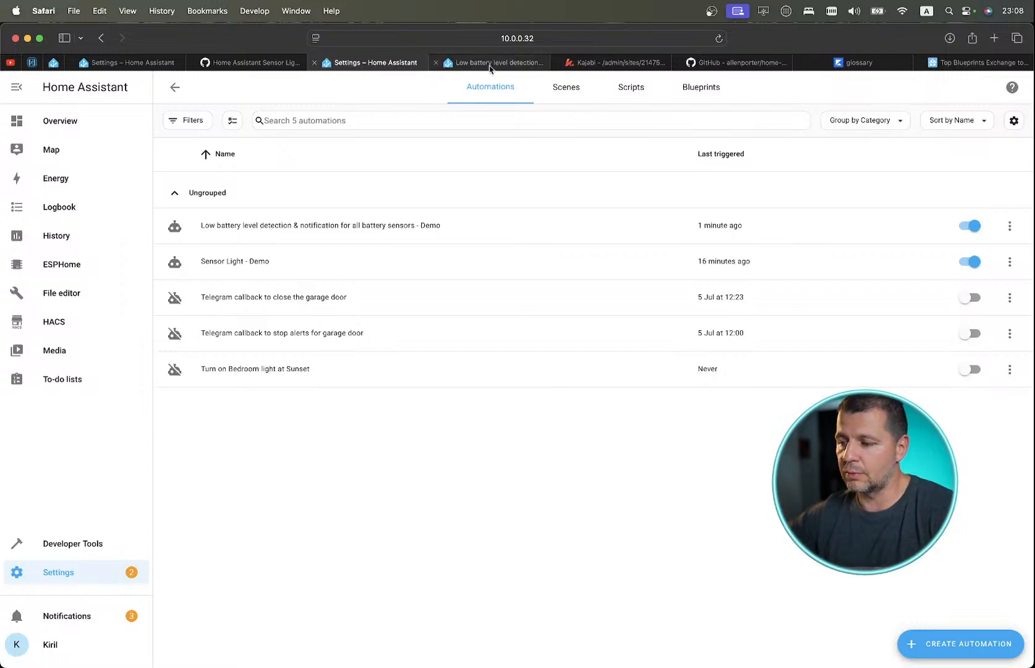
click(1009, 226)
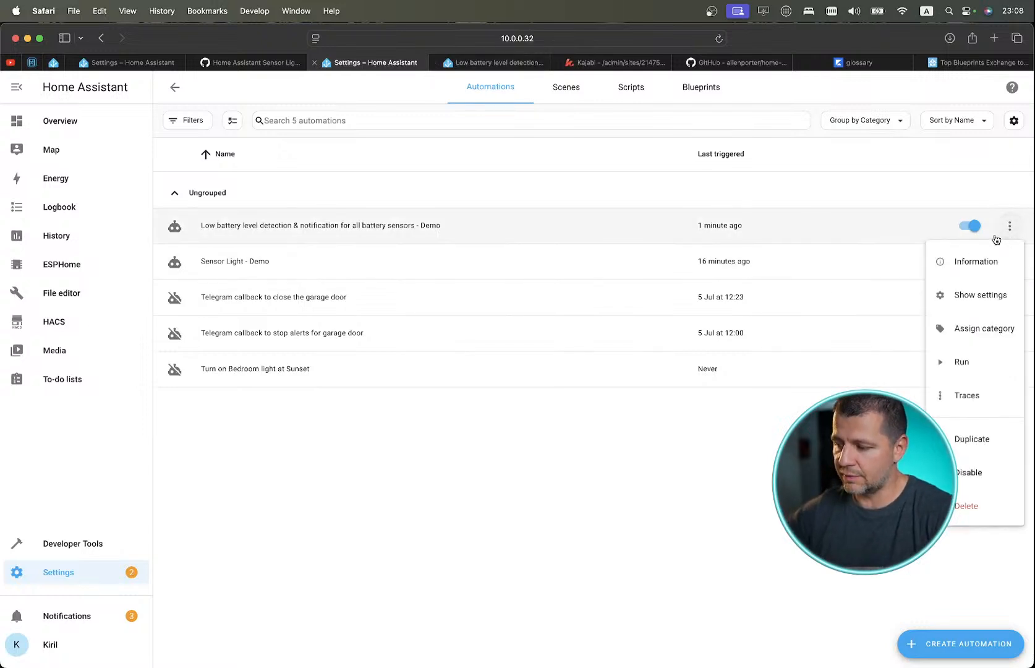
click(679, 379)
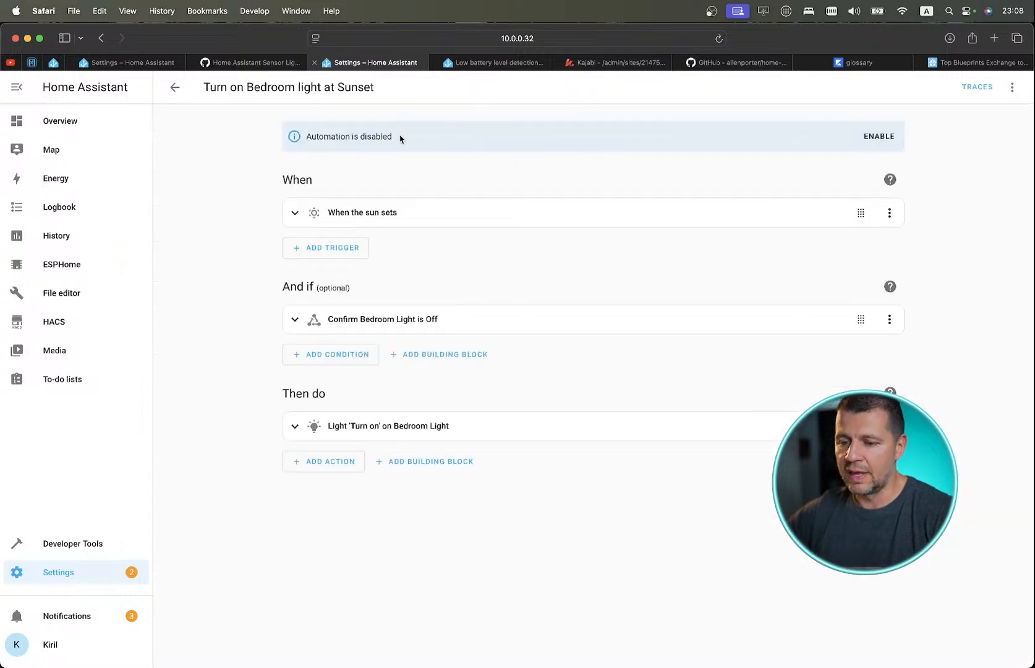
Open the traces of the low battery Demo automation, inspect the default branch and choose nodes, and return to the automations list.
click(173, 87)
click(1009, 226)
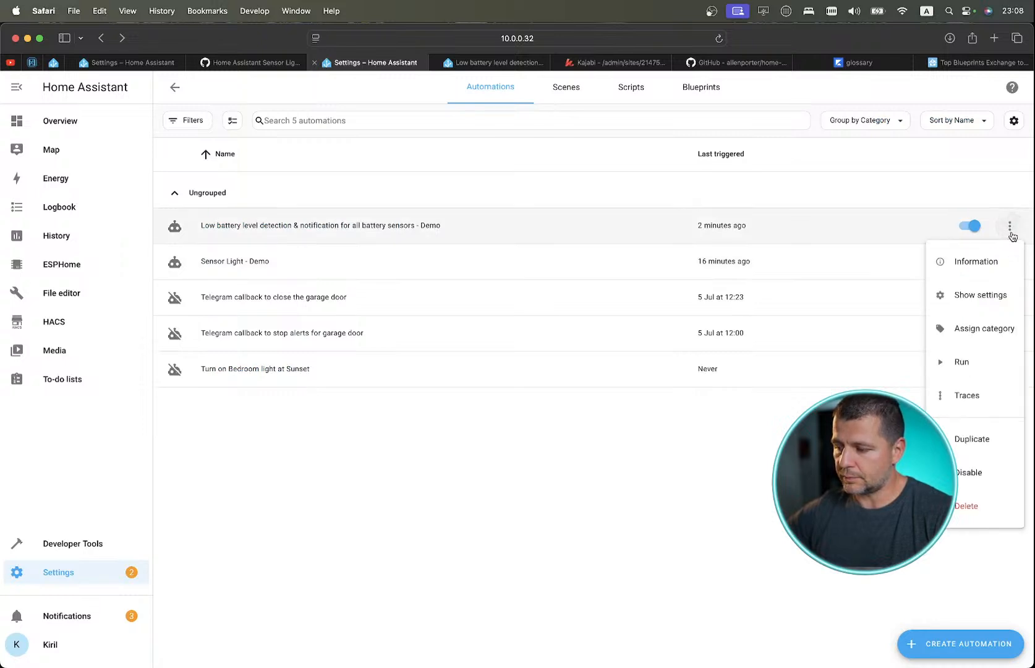
click(979, 395)
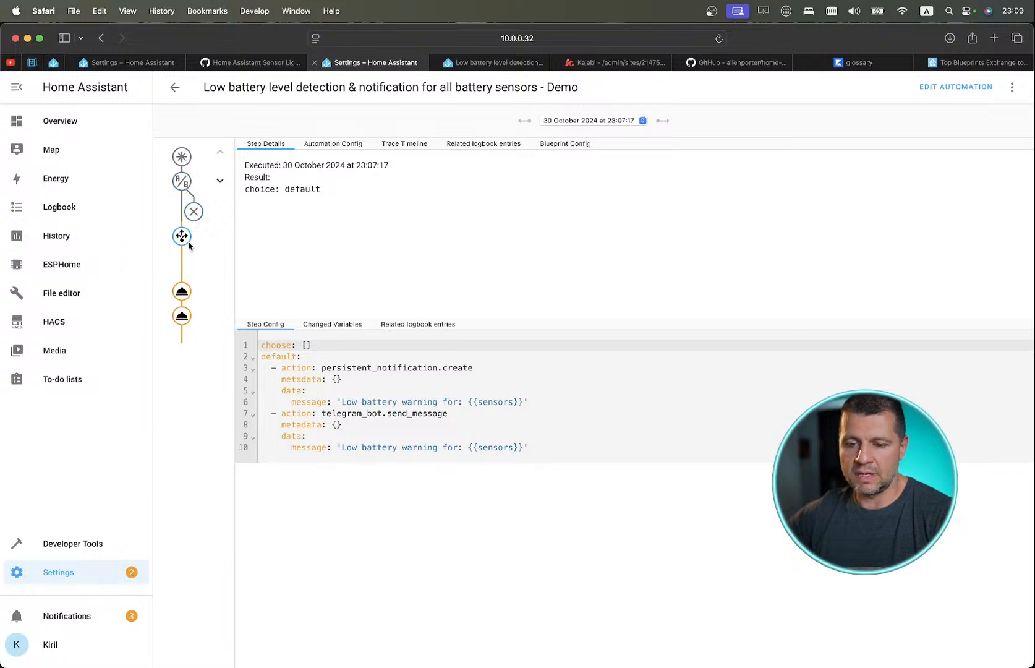
click(193, 210)
click(181, 236)
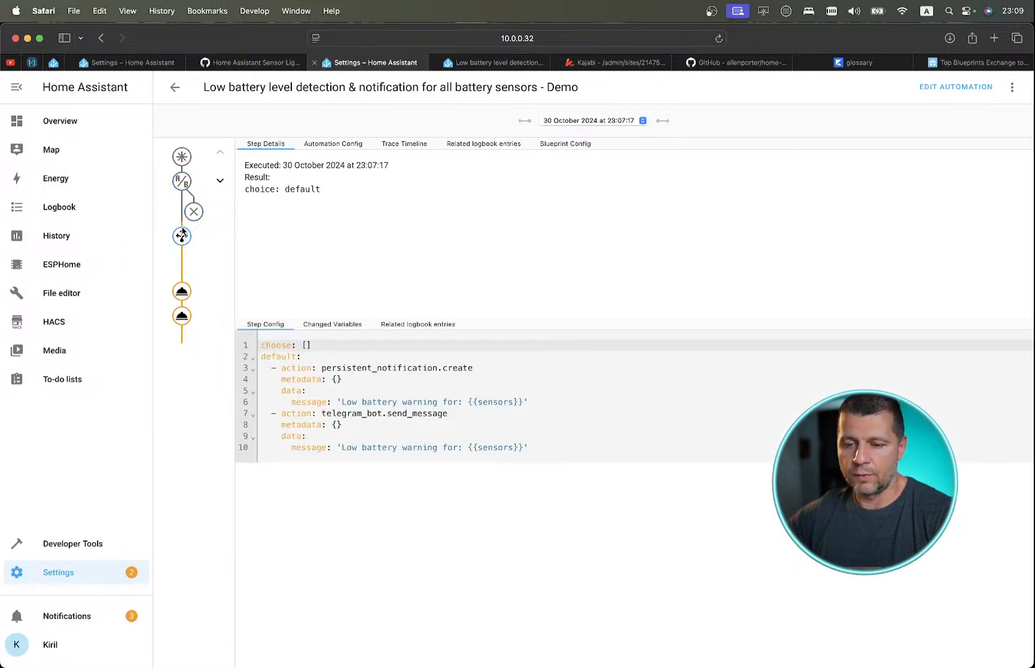
click(174, 90)
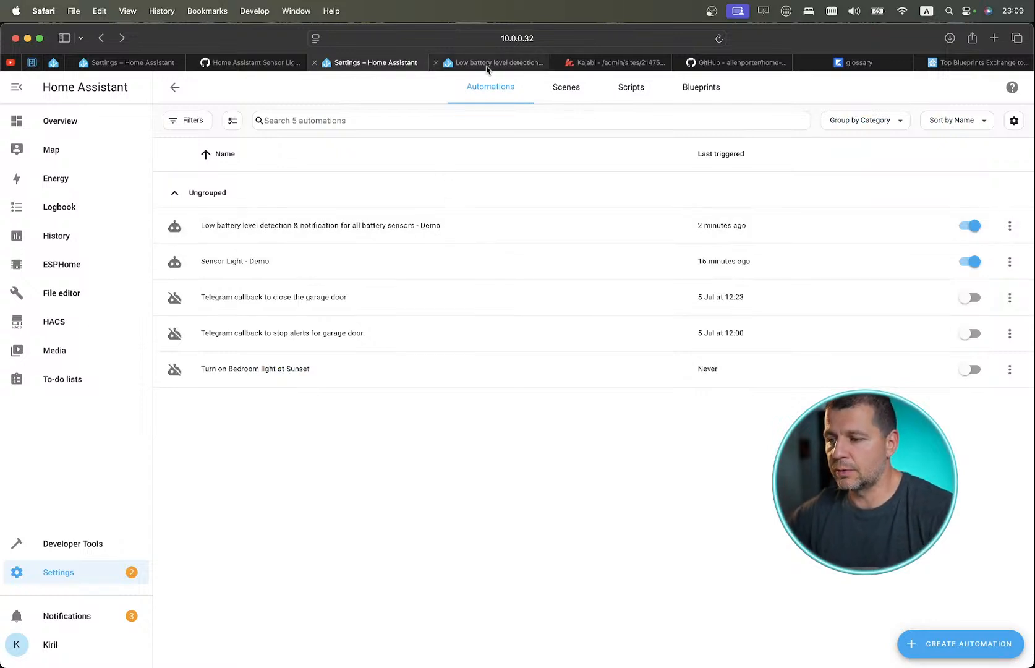
Open the "Wake-up light alarm with sunrise effect" topic from the top topics of the community Blueprints Exchange.
mouse_move(838, 66)
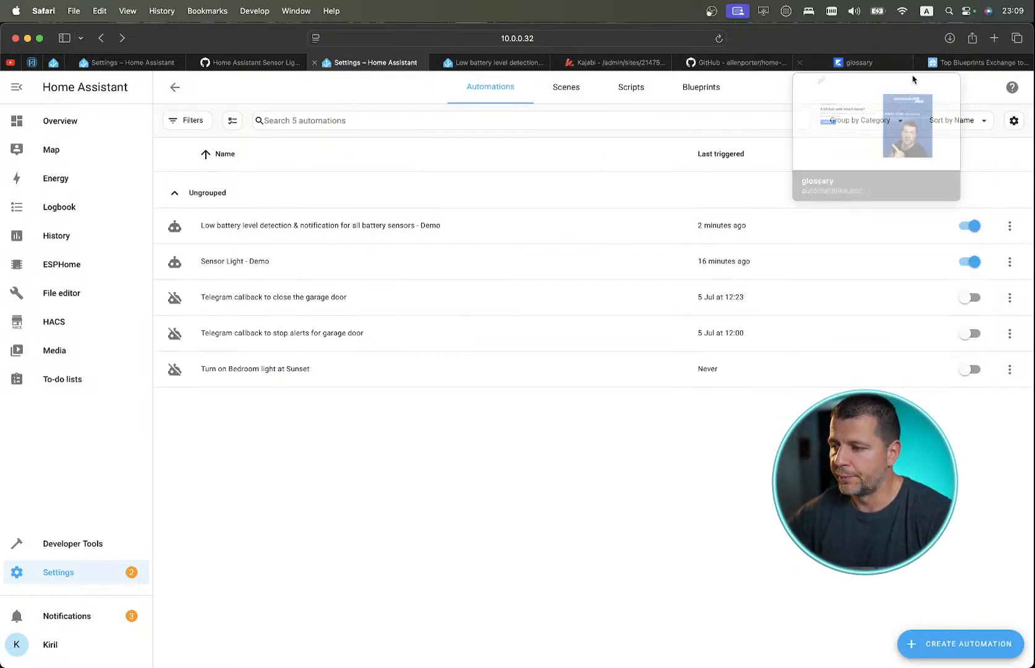
click(989, 64)
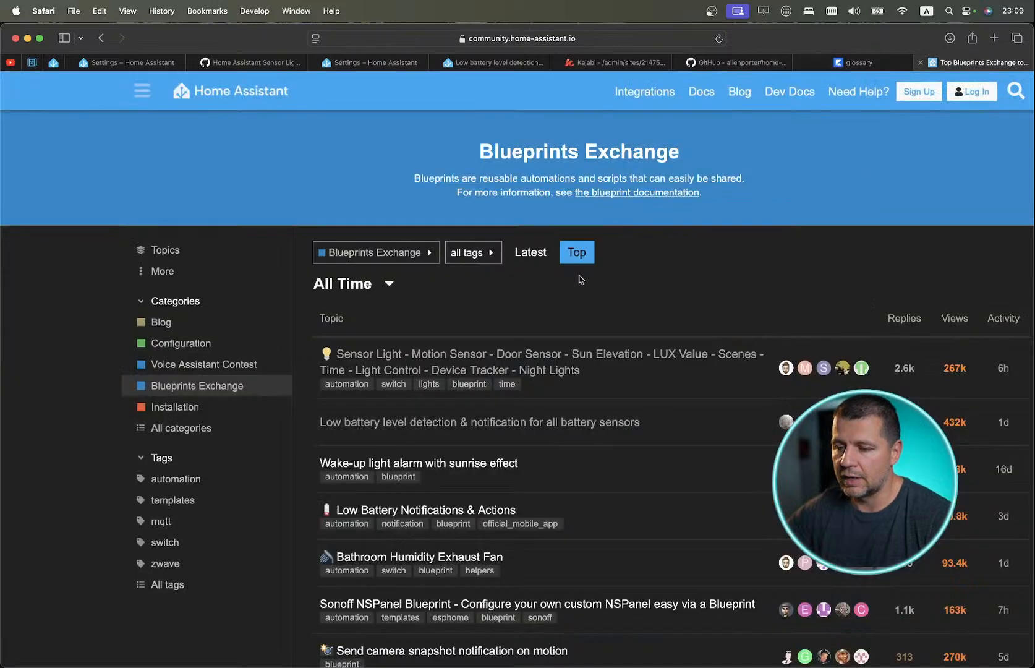
scroll(529, 354, down, 5)
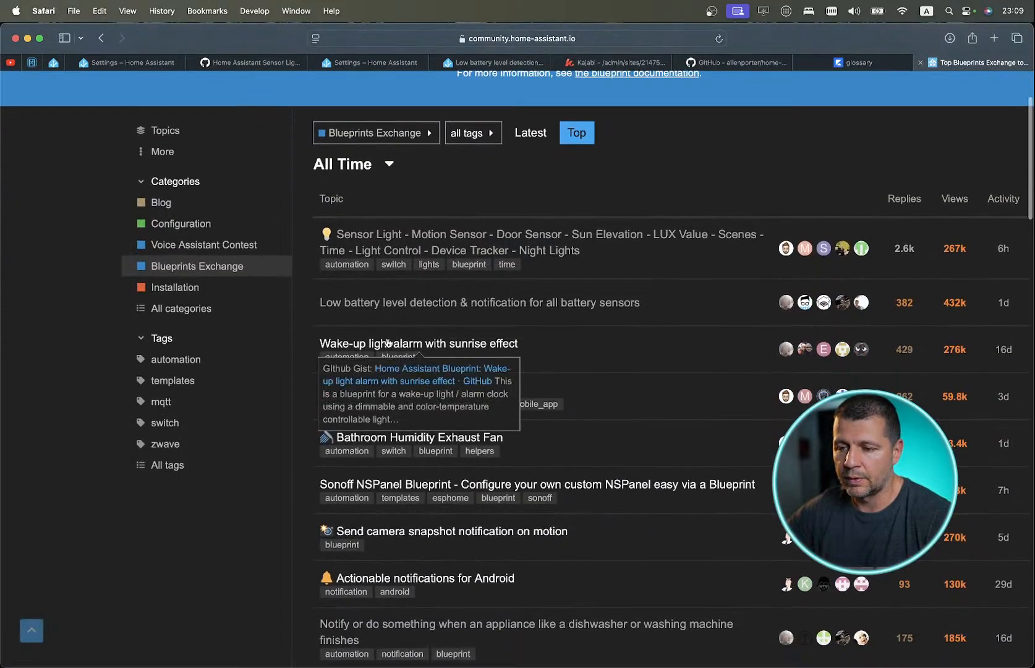
mouse_move(387, 340)
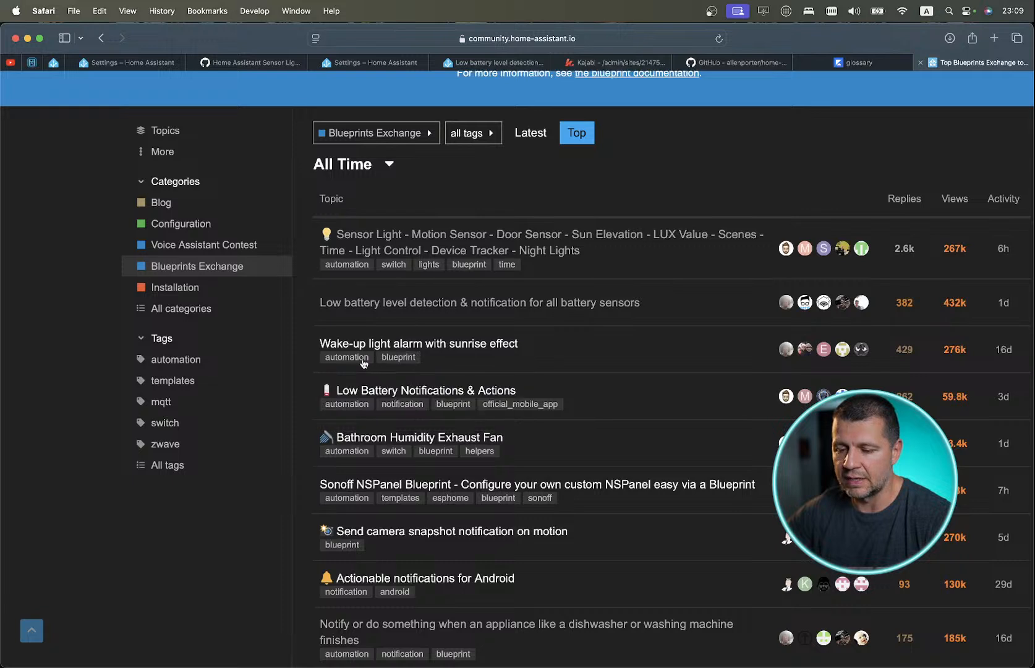
mouse_move(415, 354)
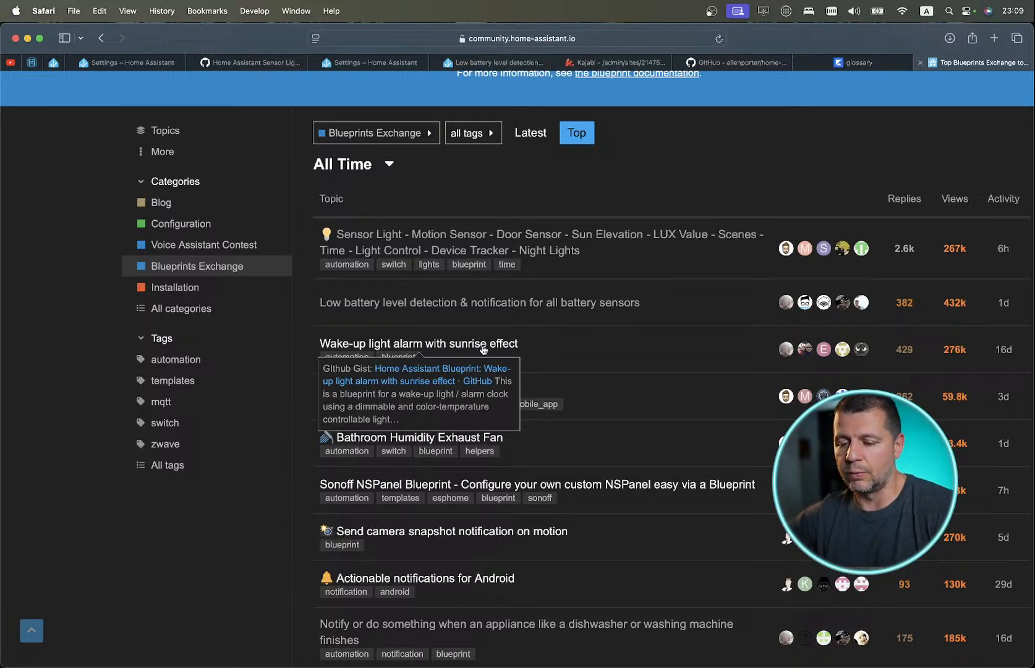
click(430, 344)
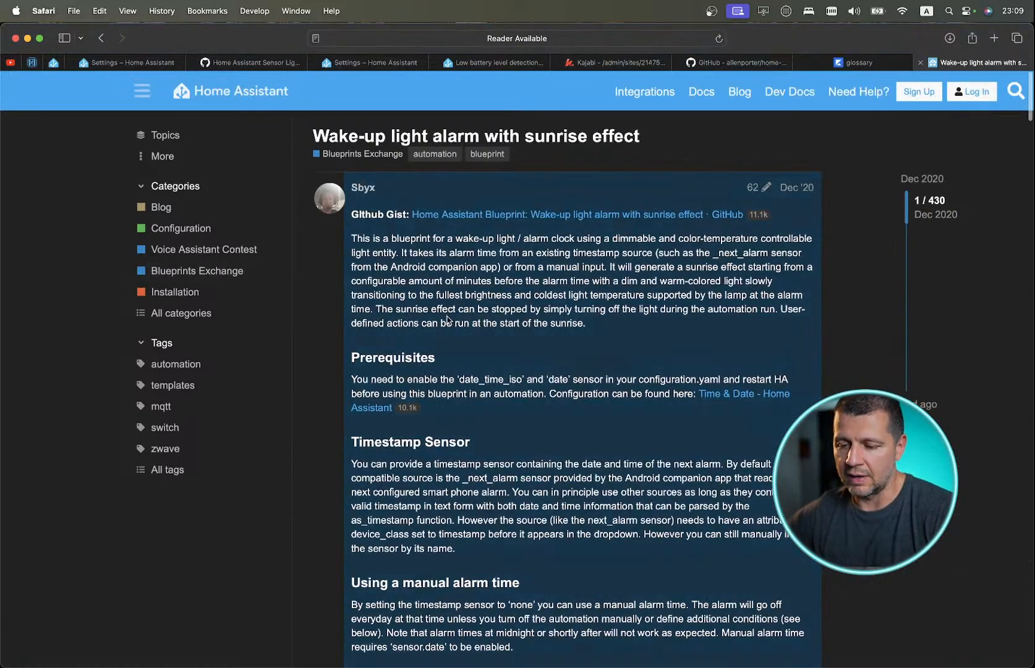
Skim the wake-up light alarm topic down to its changelog and the author's other blueprints, examining the changelog dates.
scroll(440, 309, down, 15)
scroll(440, 309, down, 20)
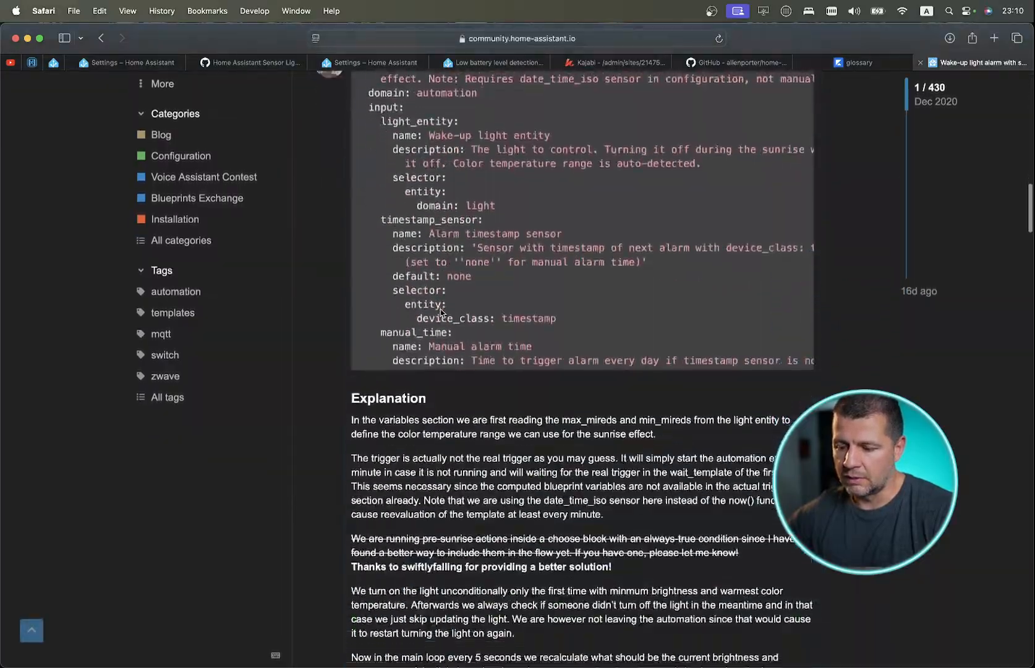
scroll(455, 443, up, 10)
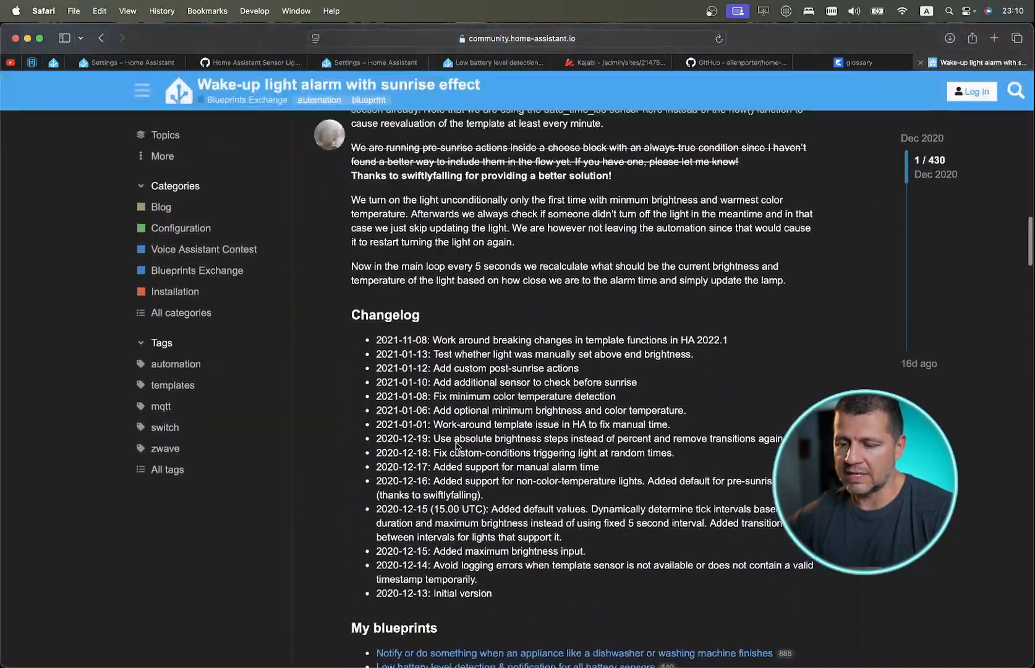
scroll(455, 443, down, 10)
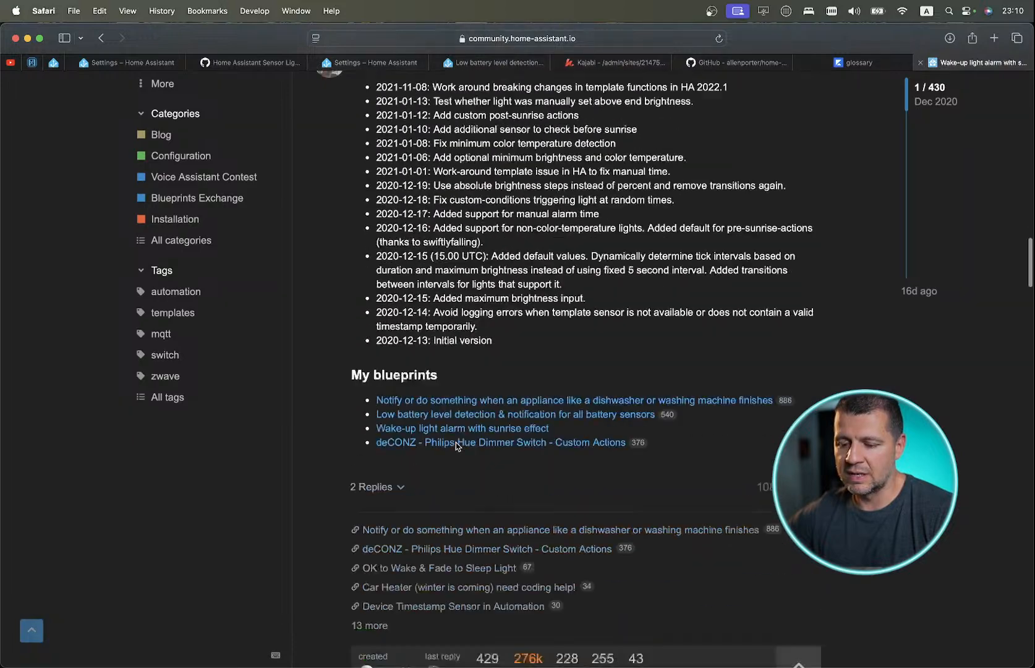
scroll(460, 445, up, 2)
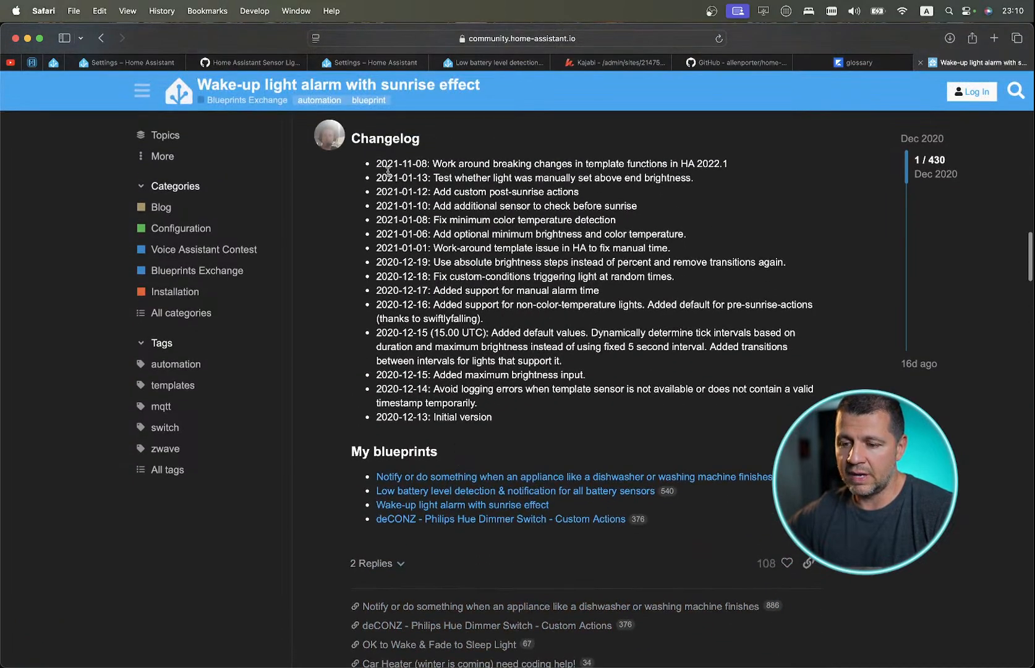
drag(388, 164, 440, 307)
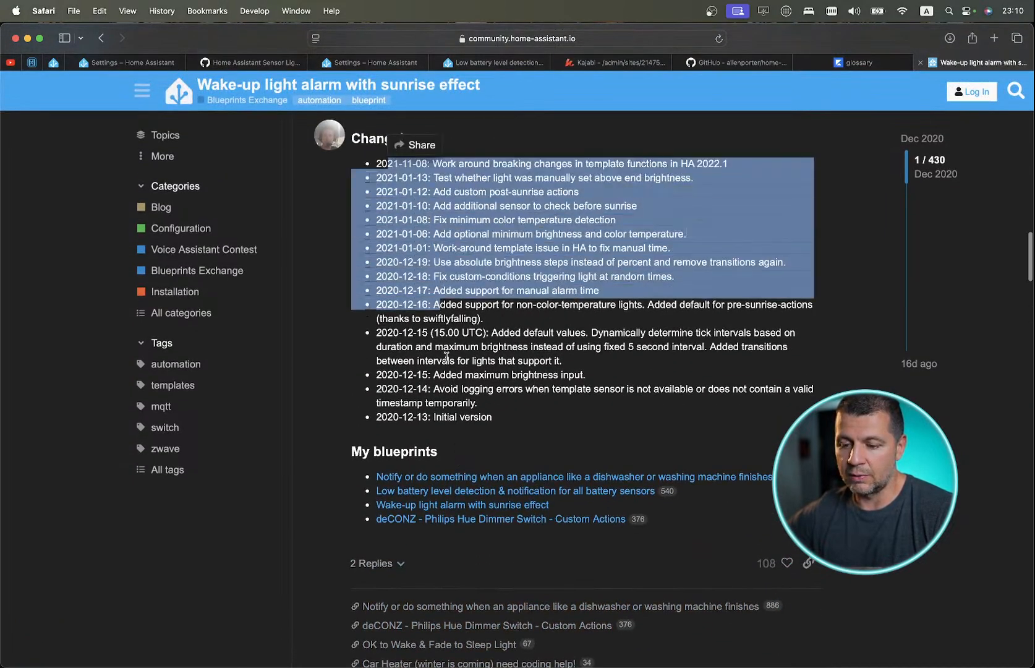
click(386, 189)
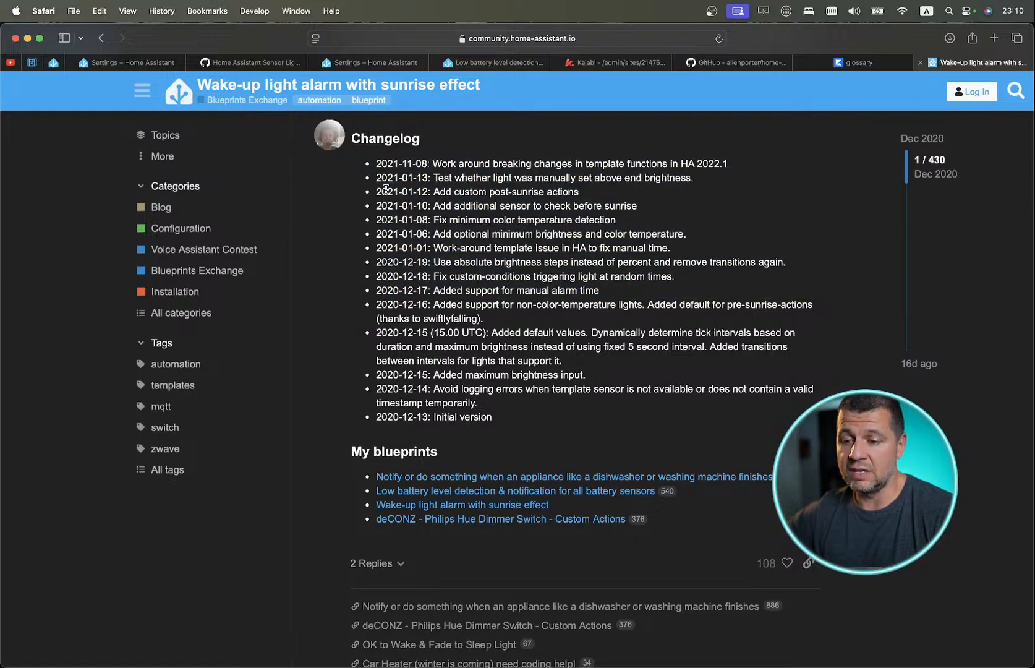
scroll(386, 189, up, 2)
scroll(386, 189, down, 5)
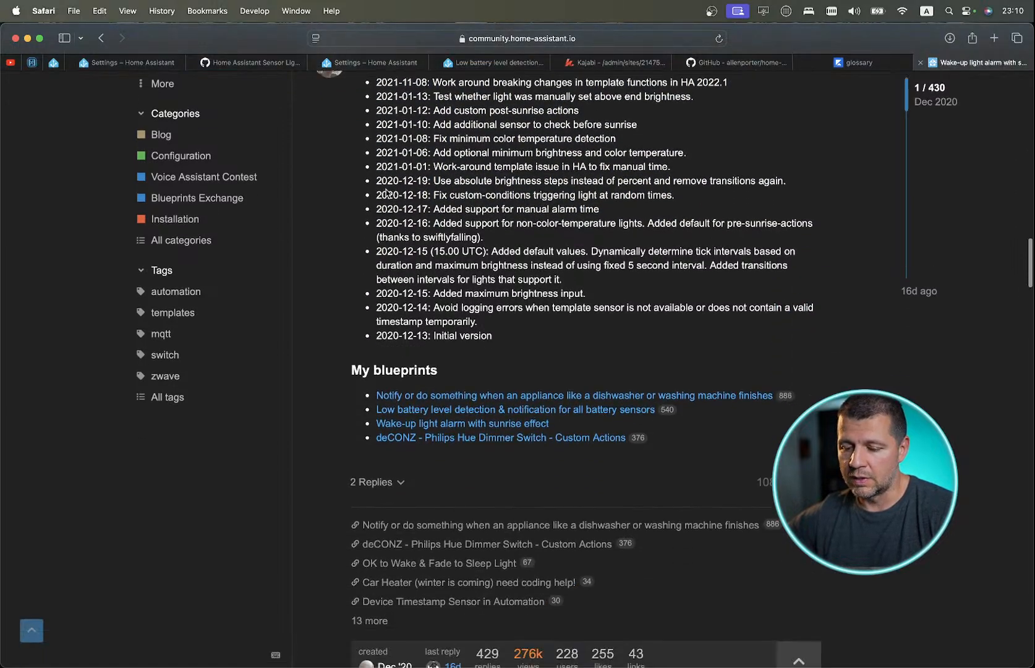
scroll(386, 192, up, 8)
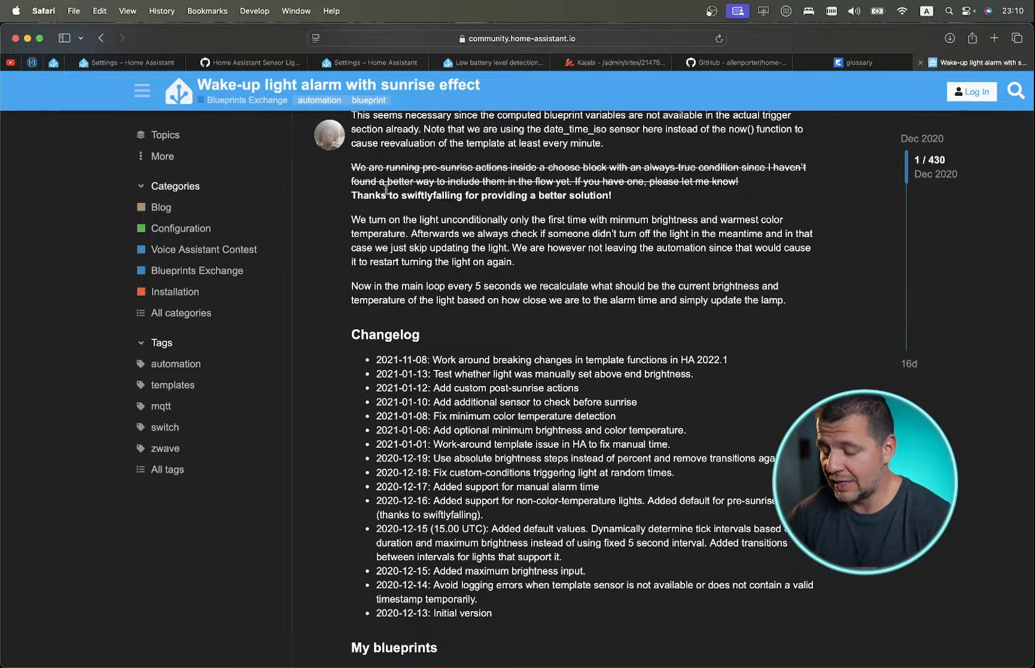
Review the topic's explanation, troubleshooting notes and blueprint code, including the variables, trigger and actions.
scroll(427, 346, up, 3)
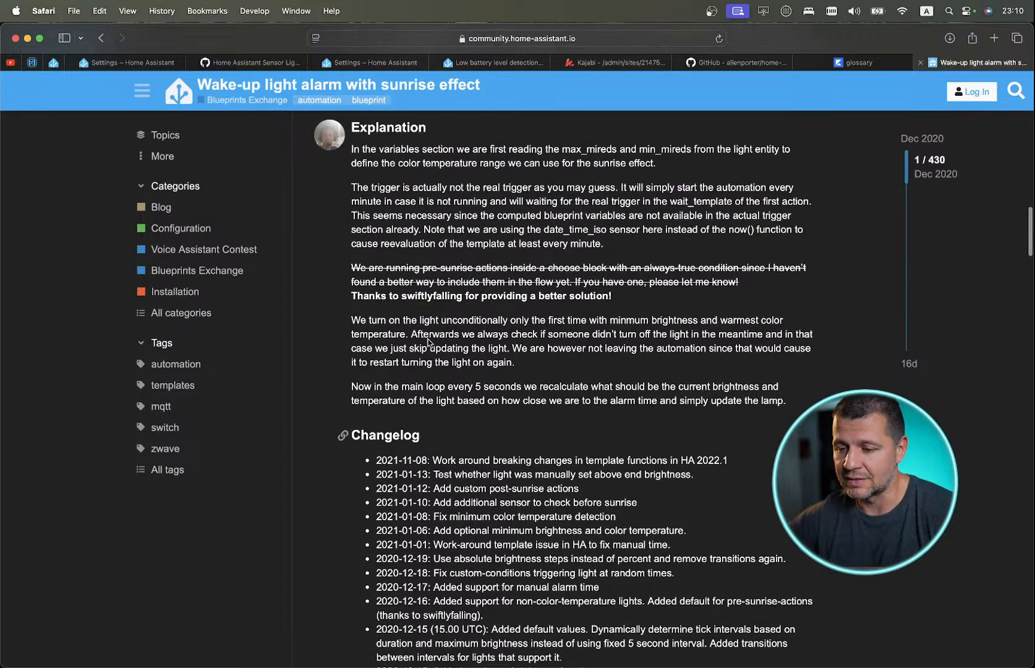
drag(383, 283, 625, 320)
scroll(616, 266, up, 5)
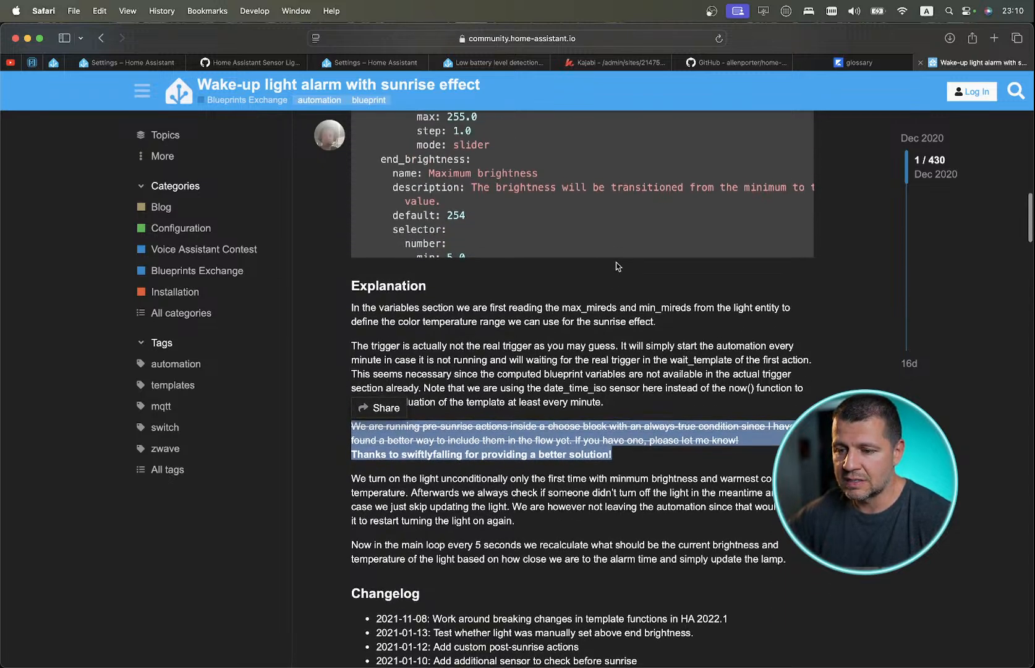
scroll(590, 366, up, 8)
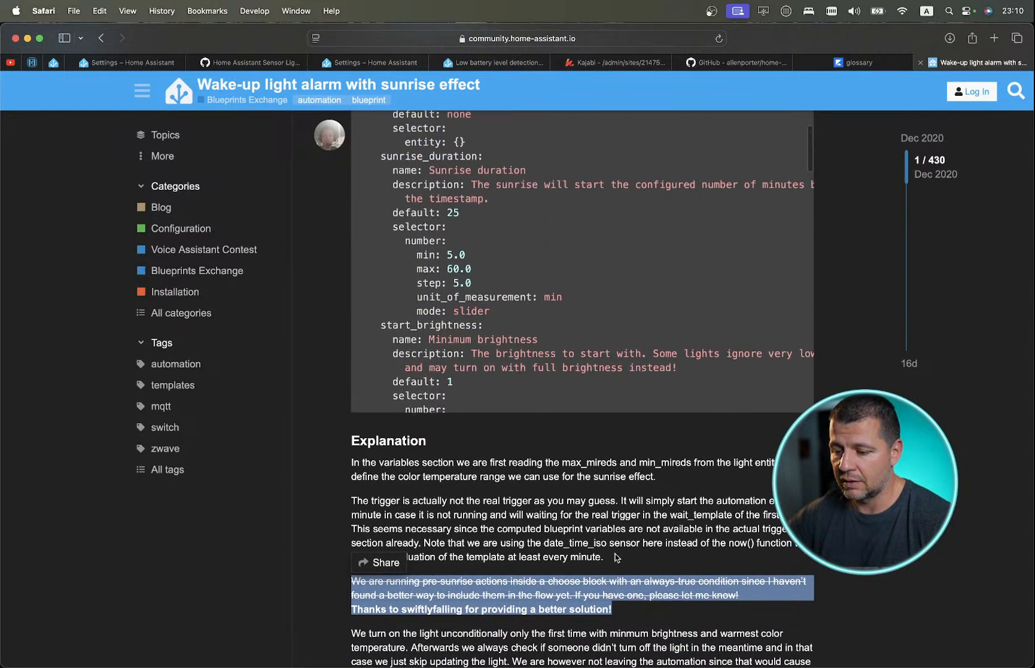
scroll(616, 557, up, 15)
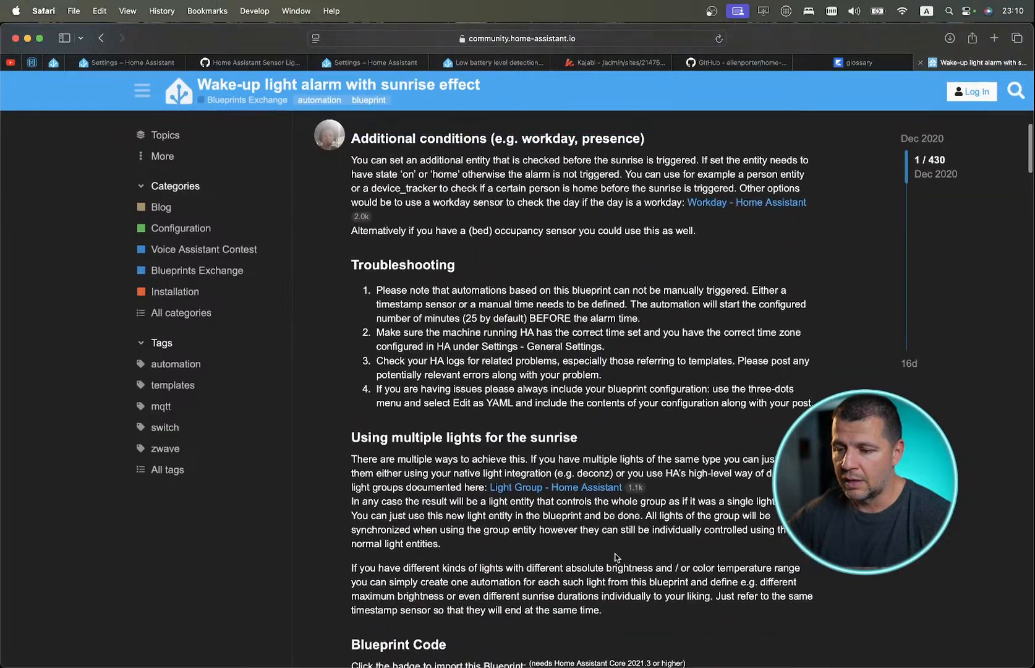
scroll(616, 557, down, 10)
scroll(550, 480, down, 3)
scroll(550, 480, up, 2)
scroll(468, 464, down, 3)
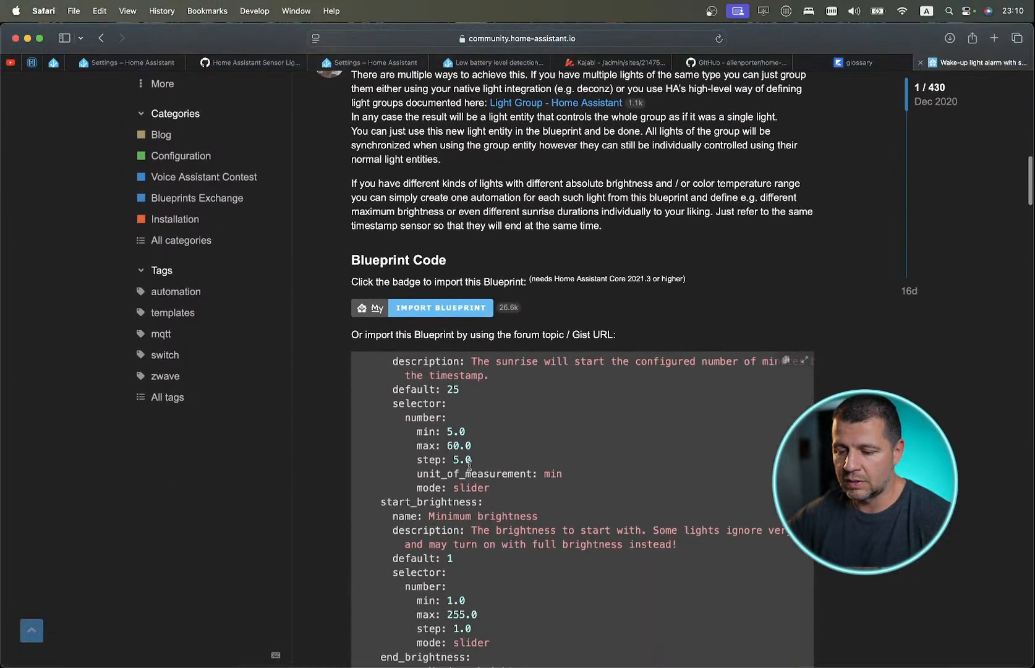
scroll(468, 464, down, 15)
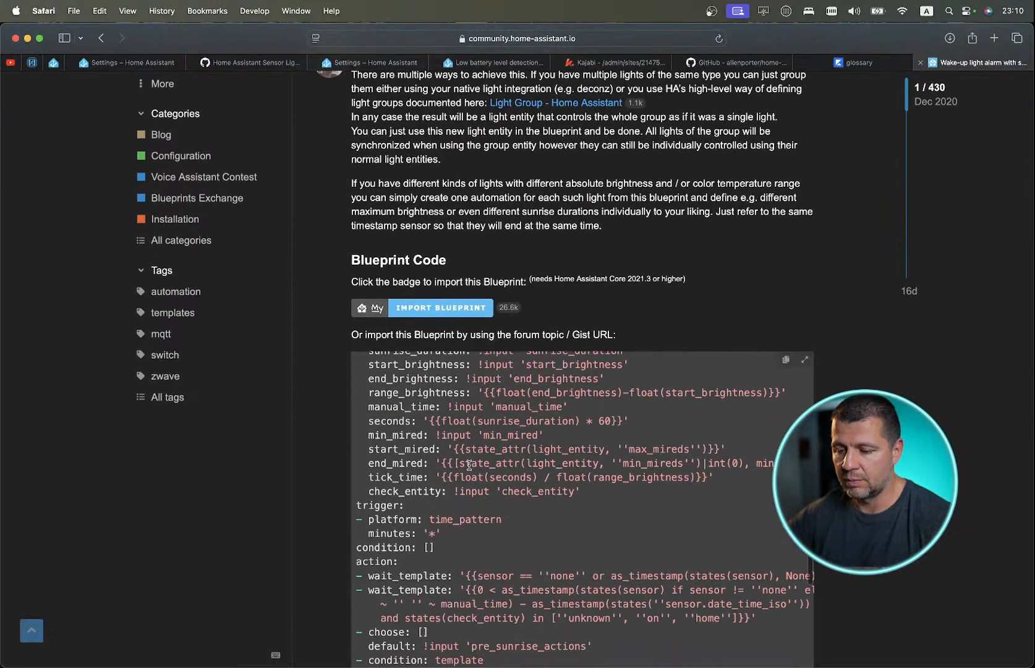
scroll(673, 383, down, 2)
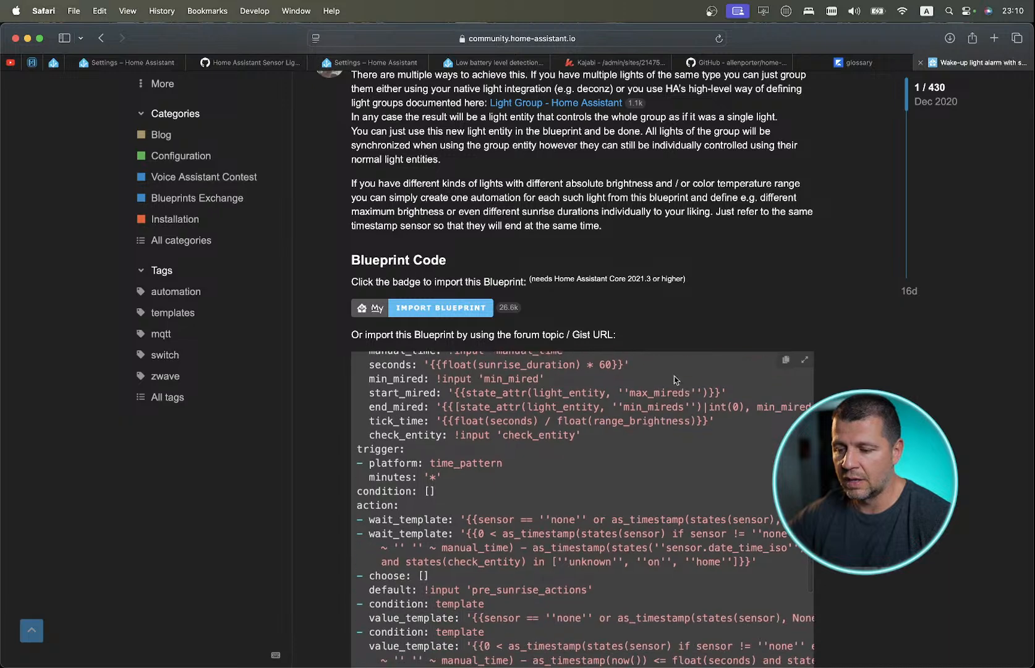
Import the "Wake-up light alarm with sunrise effect" blueprint from the topic into the Home Assistant instance, previewing it first.
click(457, 308)
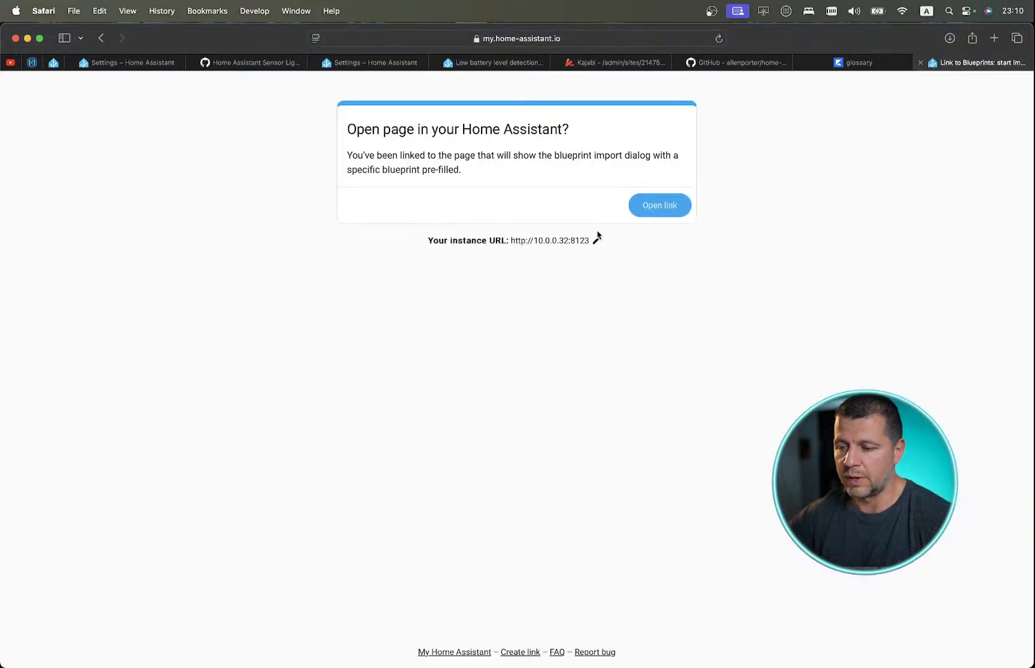
click(655, 207)
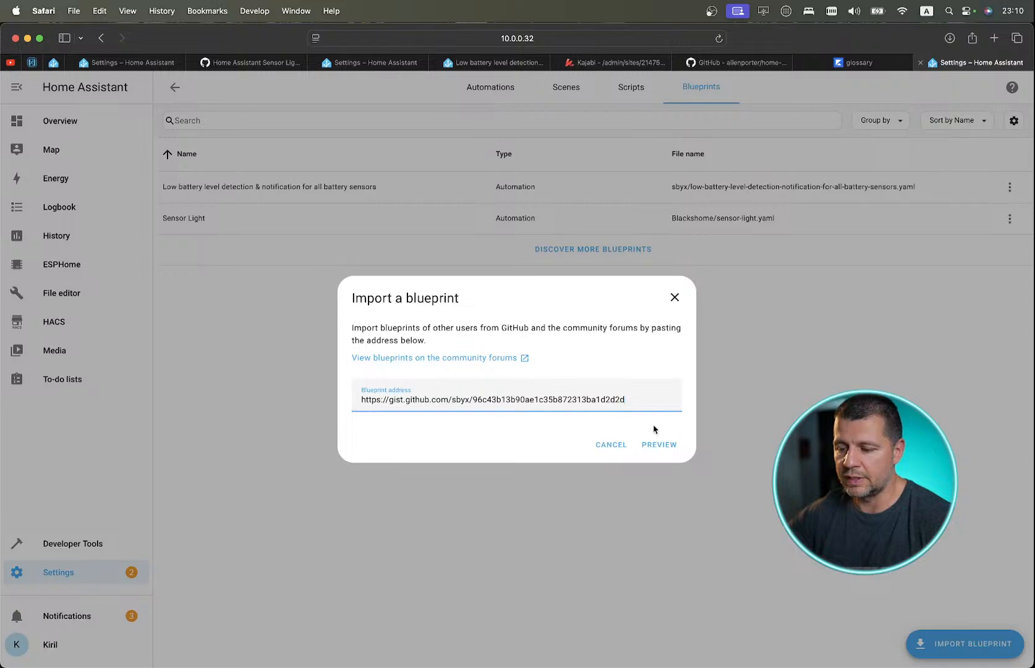
click(659, 445)
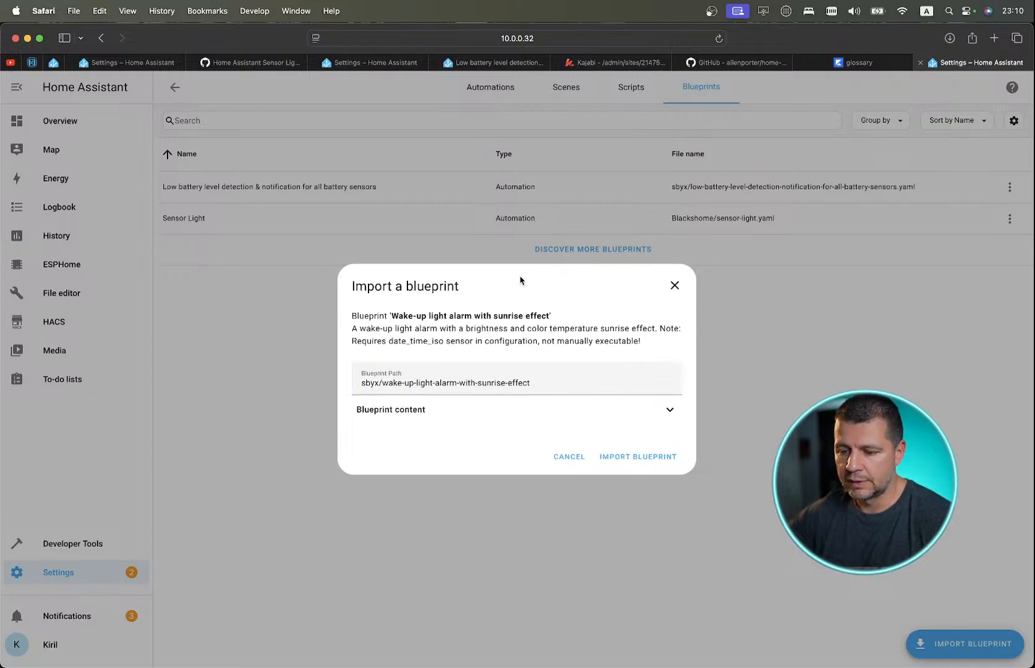
click(630, 463)
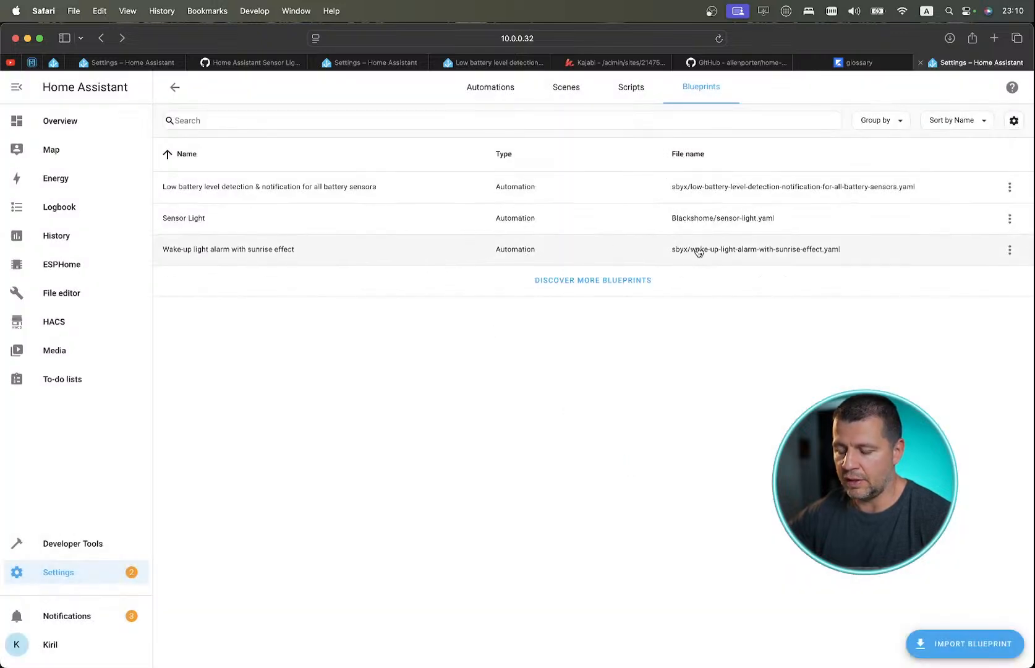
Create an automation from the "Wake-up light alarm with sunrise effect" blueprint and set its wake-up light entity to Bedroom Light.
click(1009, 249)
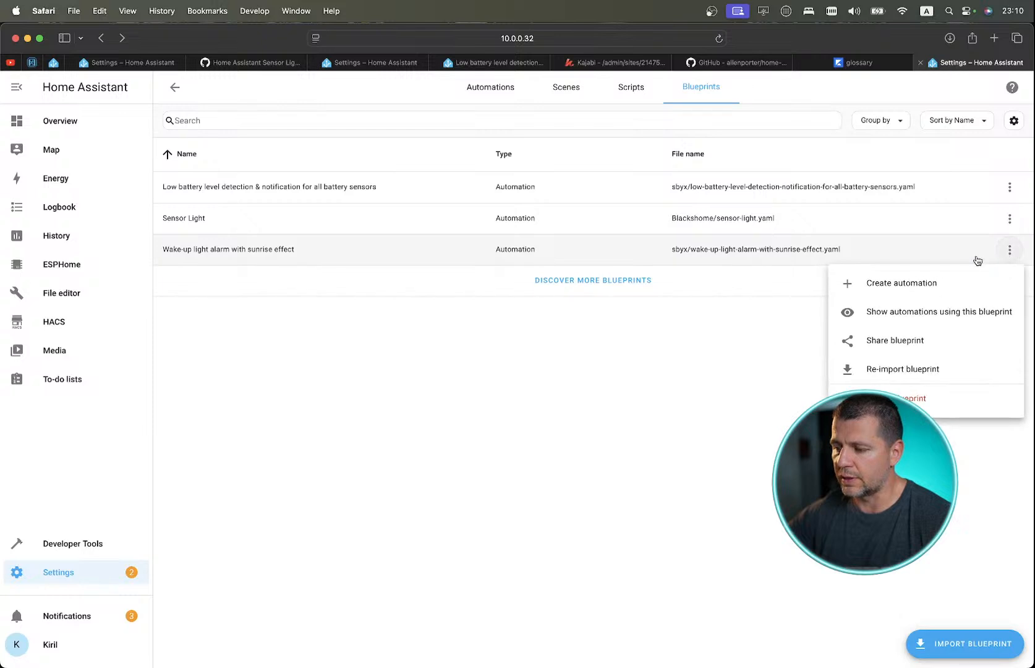
click(883, 291)
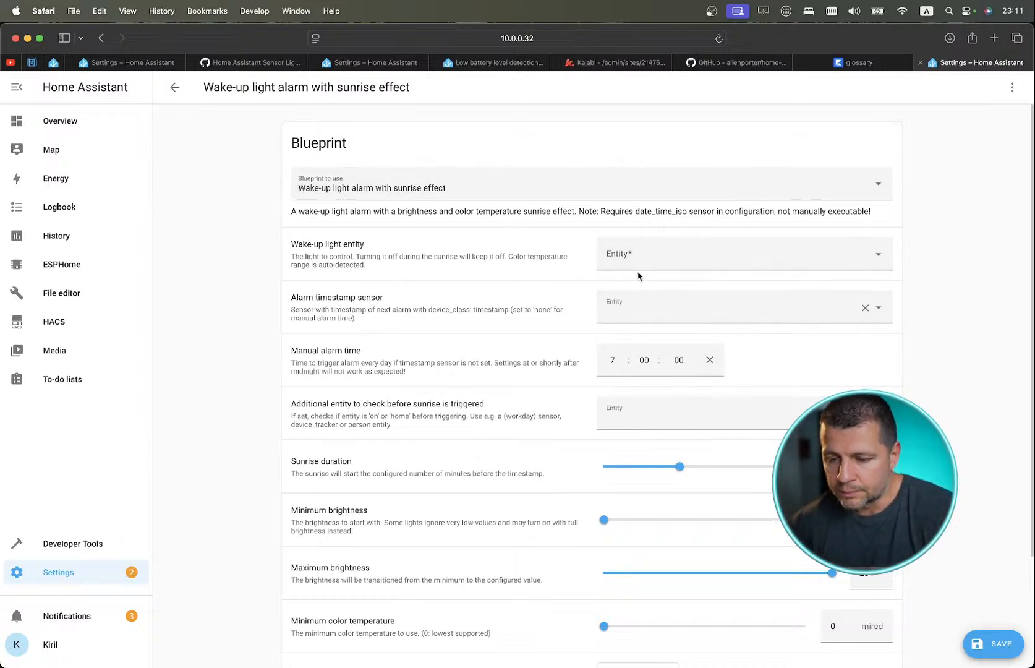
click(655, 265)
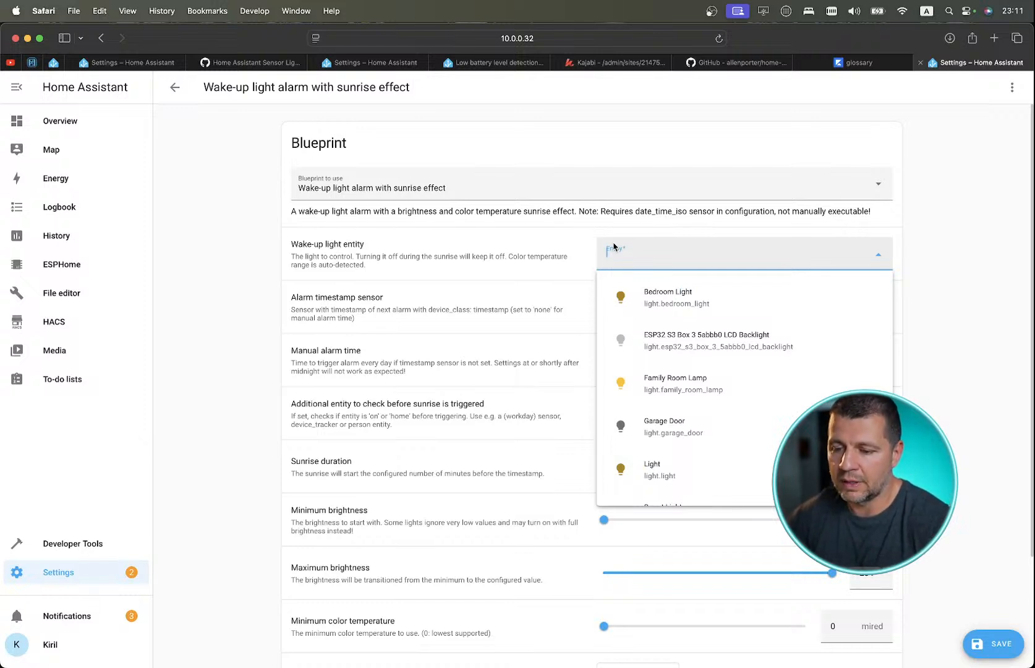
click(682, 302)
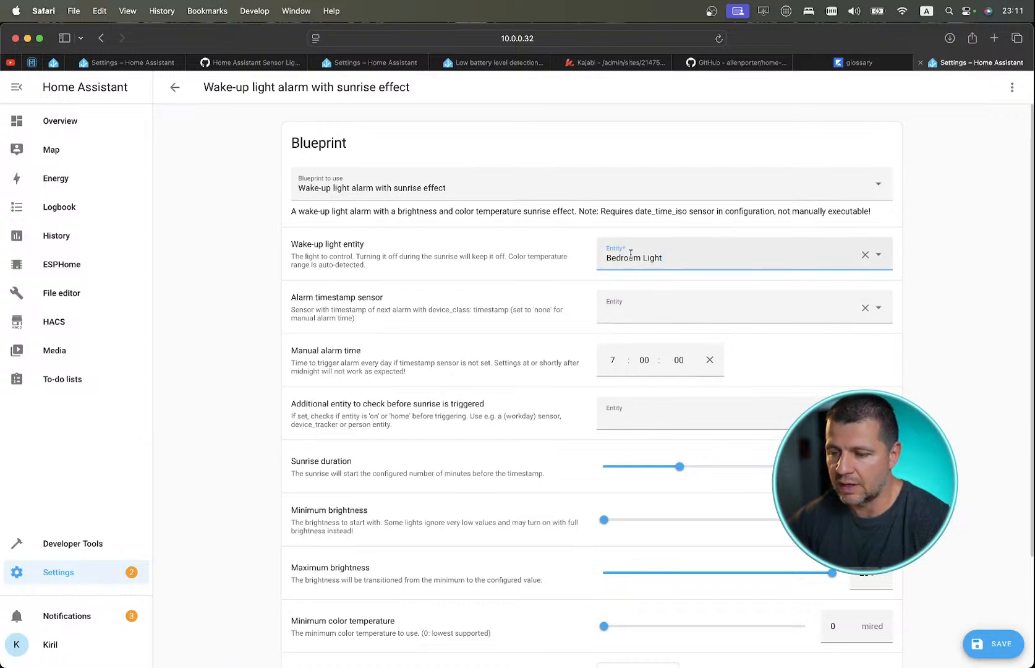
scroll(637, 335, down, 3)
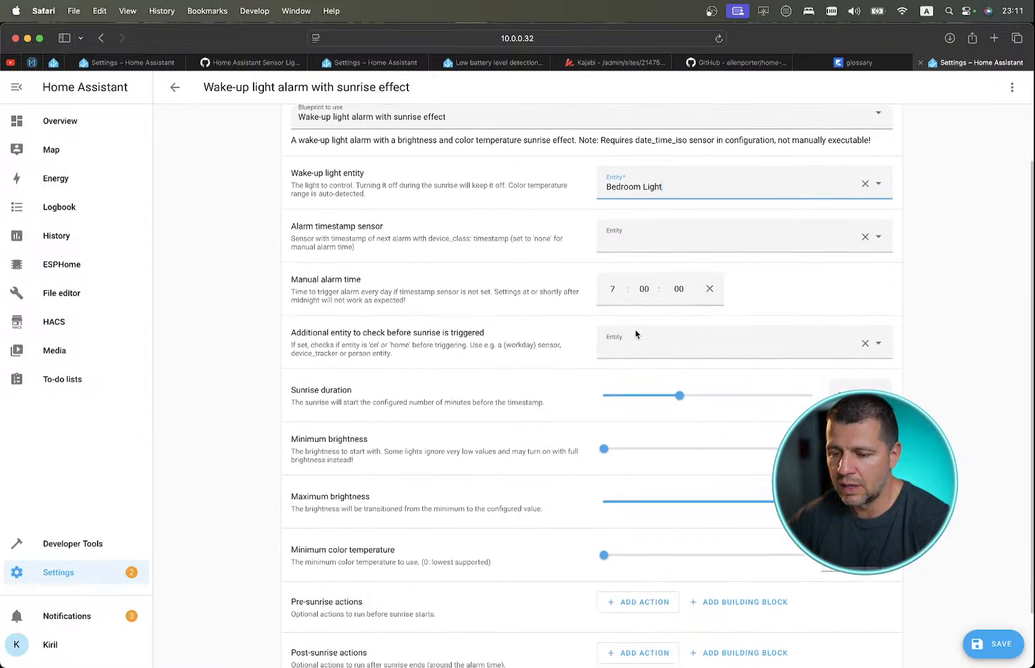
scroll(493, 316, down, 2)
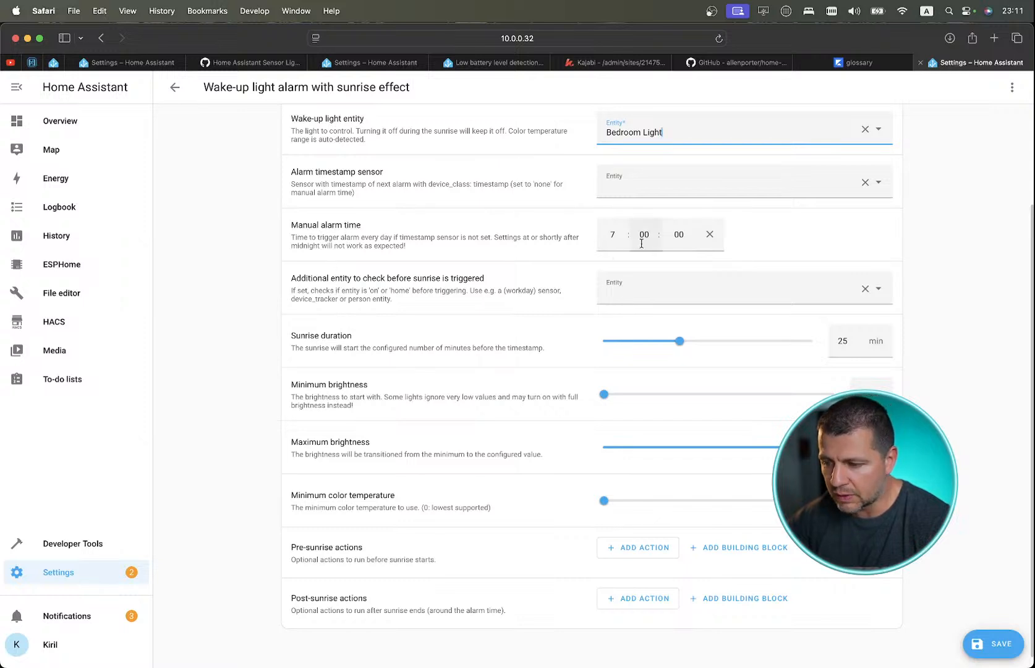
Review the remaining blueprint inputs: manual alarm time, additional entity check, sunrise duration, brightness limits, minimum color temperature, and pre- and post-sunrise actions.
click(616, 234)
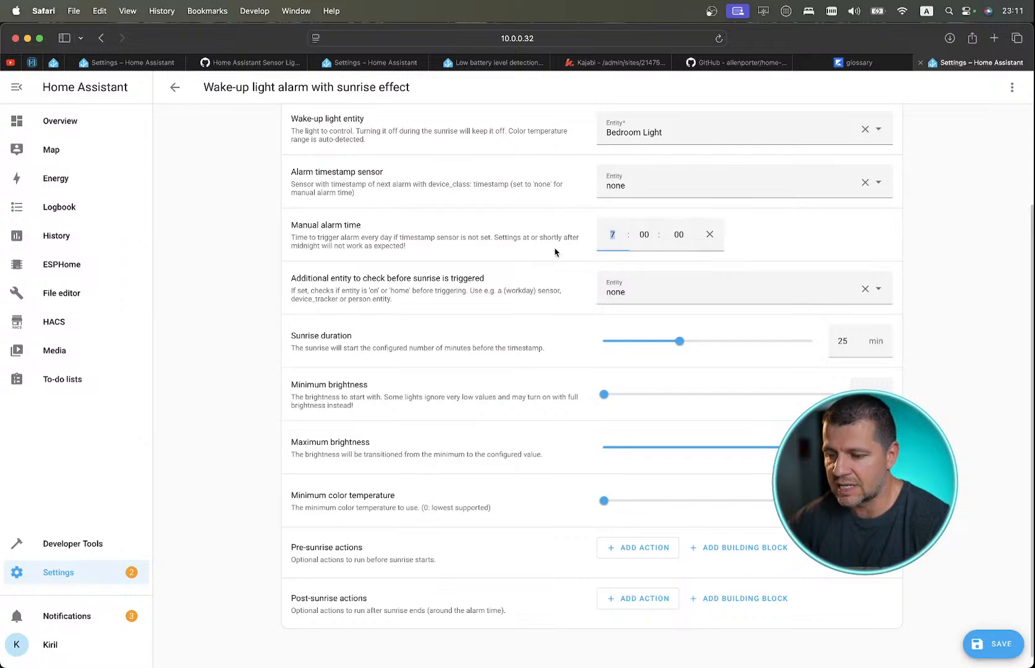
scroll(436, 272, down, 1)
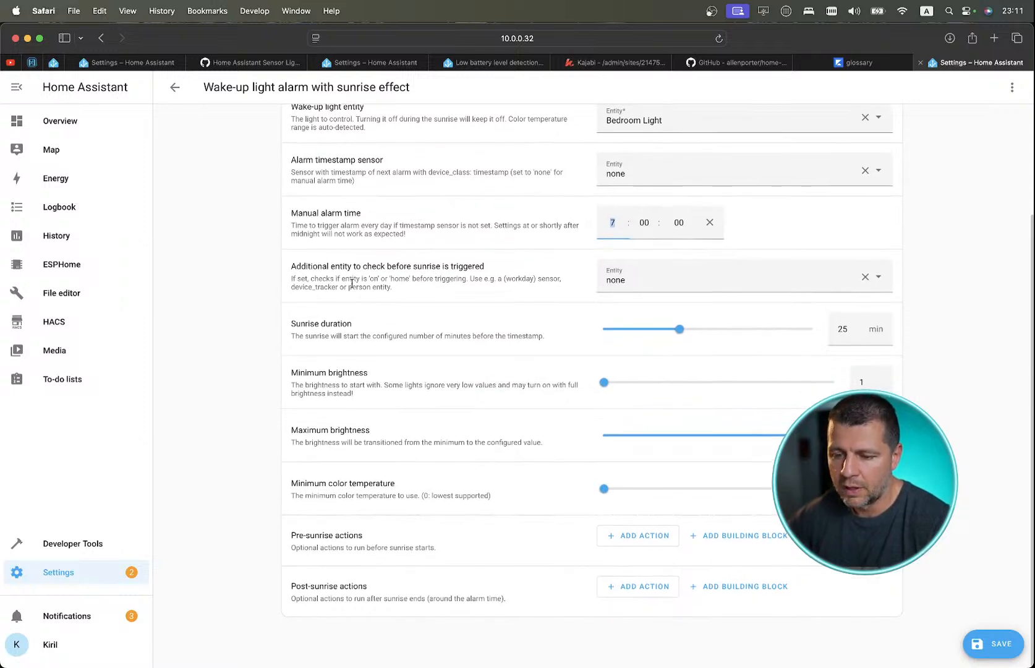
scroll(352, 283, up, 5)
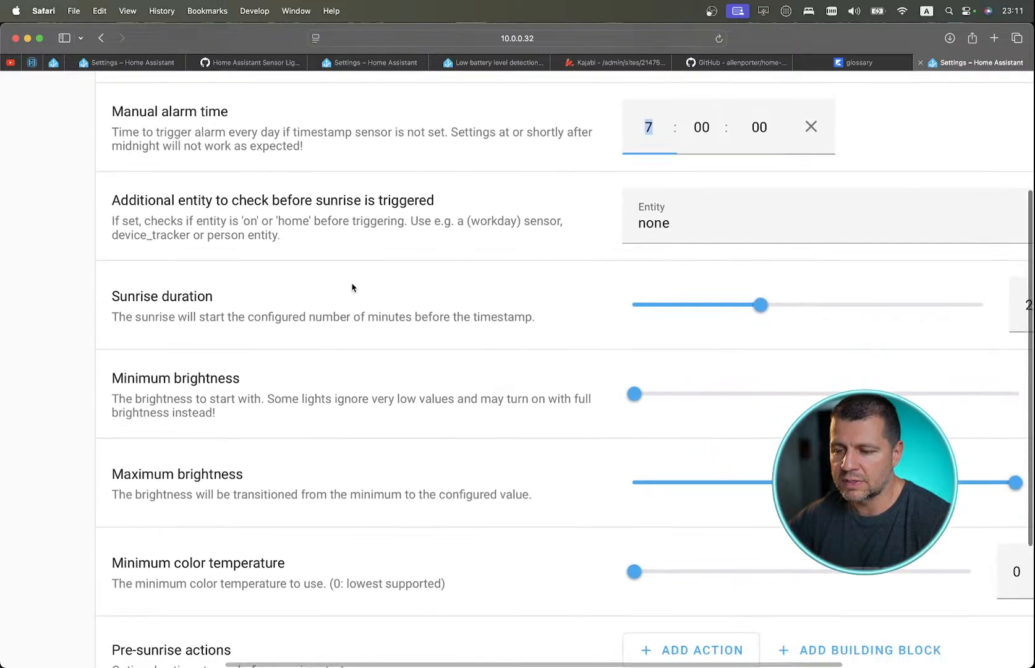
scroll(352, 287, down, 3)
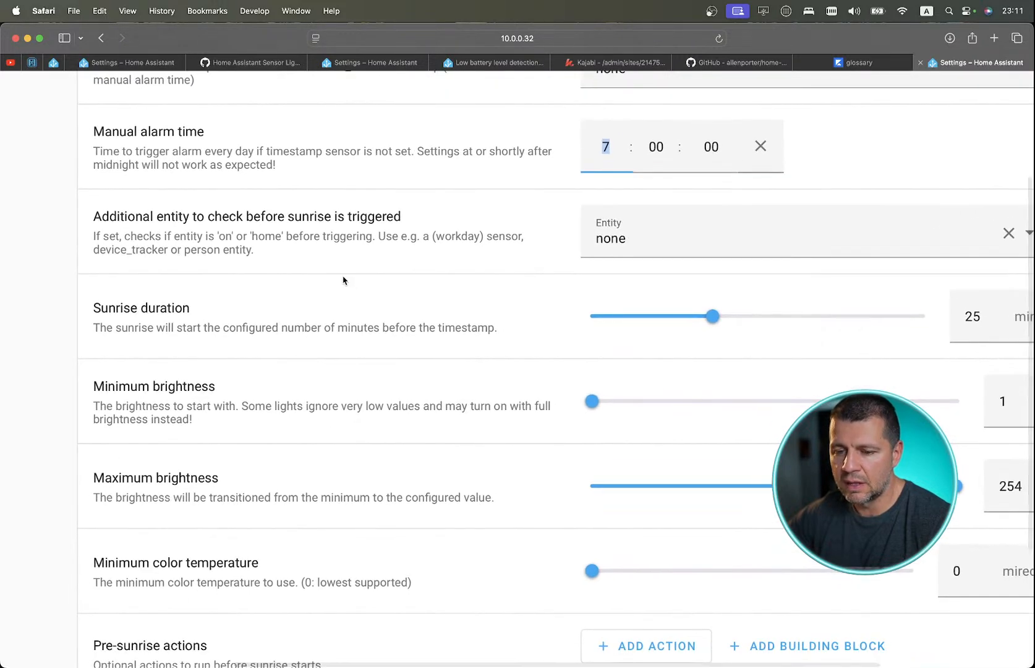
right_click(433, 292)
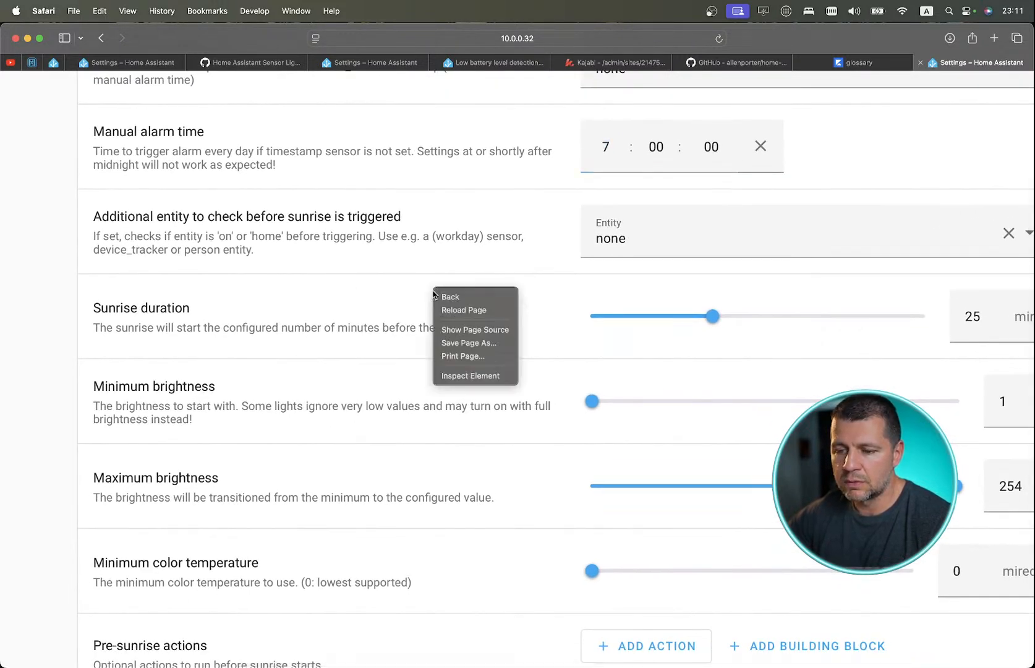
click(433, 264)
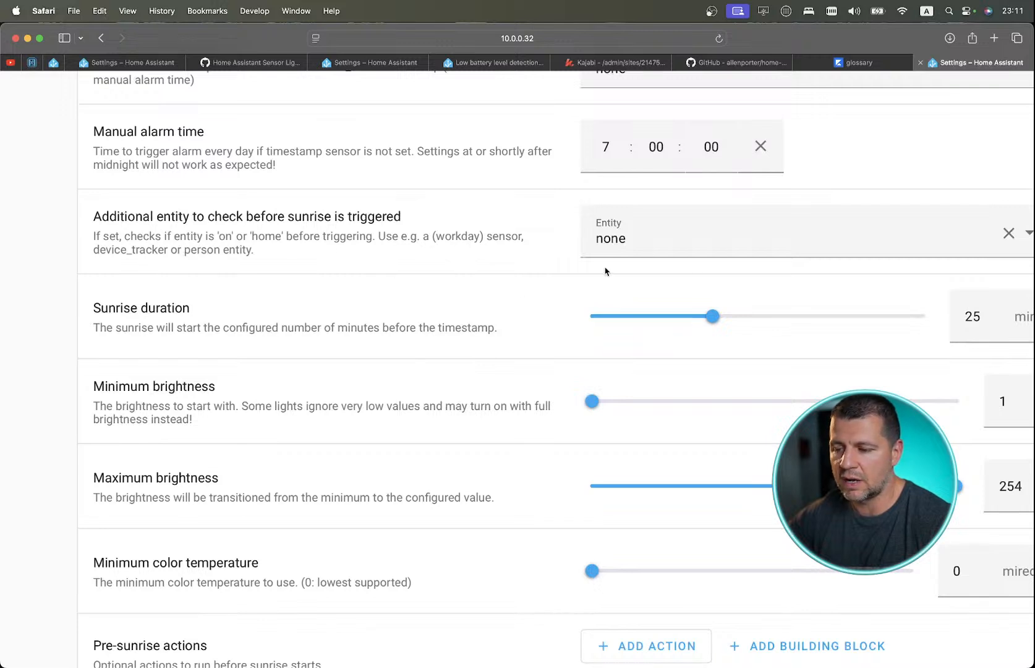
scroll(702, 268, down, 2)
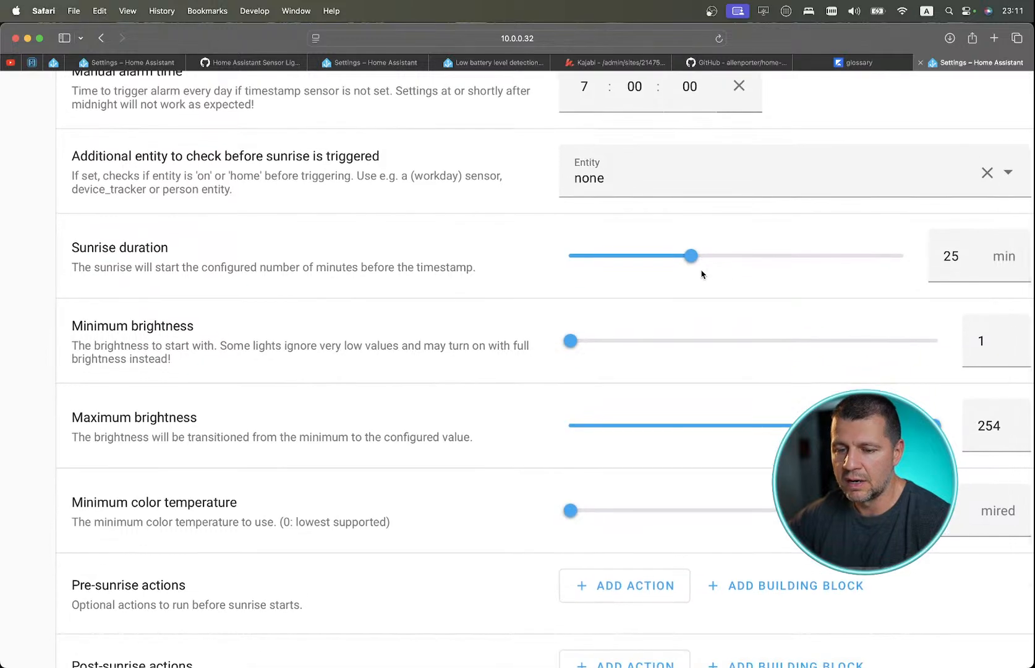
scroll(701, 273, right, 2)
scroll(665, 257, left, 3)
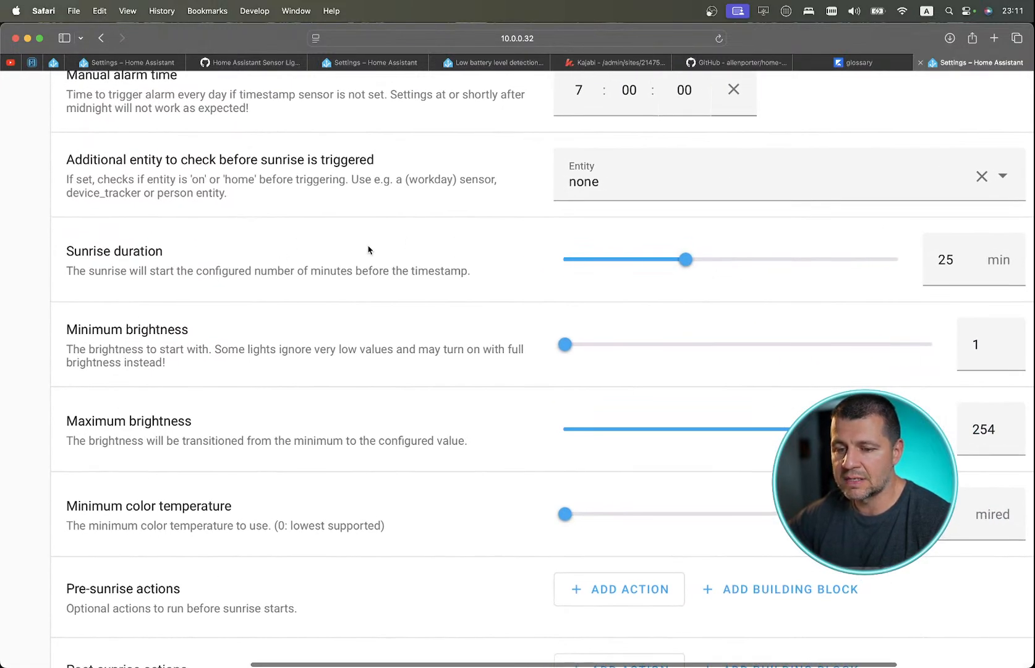
mouse_move(684, 262)
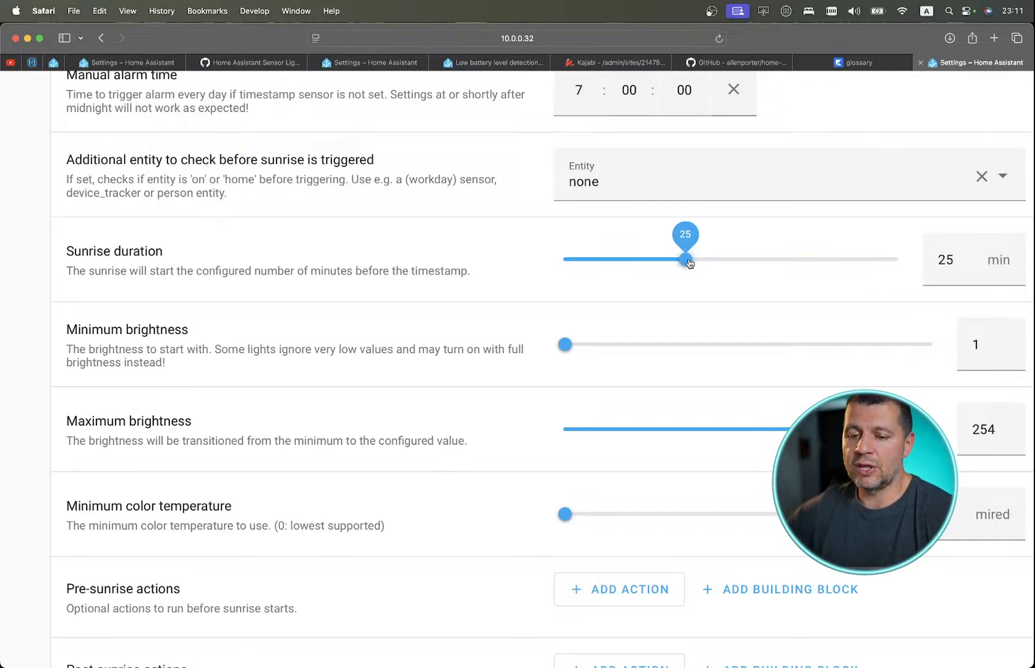
scroll(451, 385, down, 3)
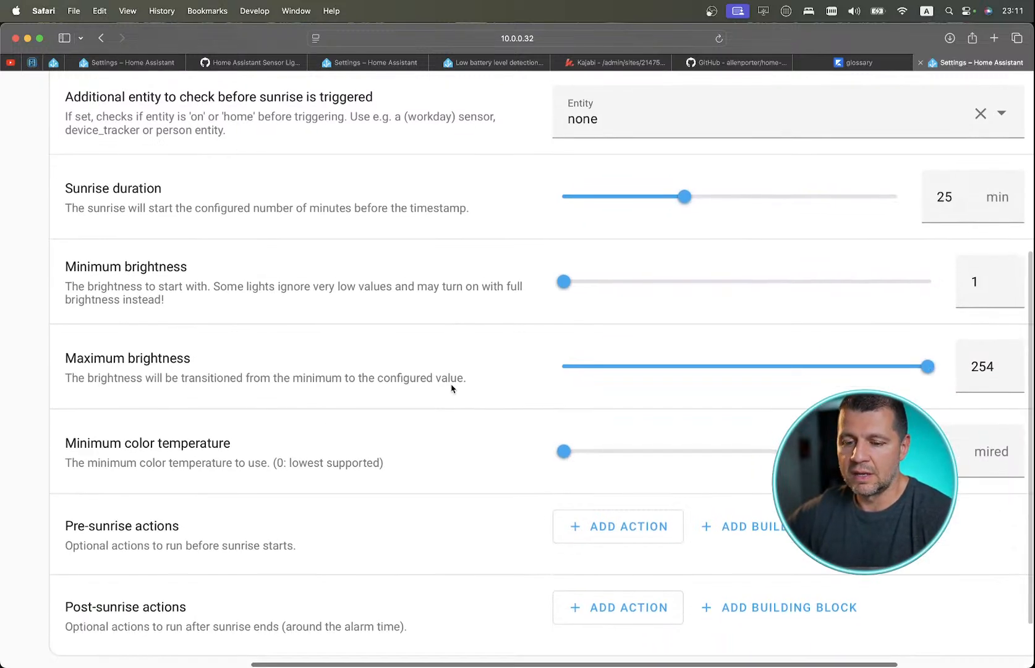
scroll(451, 389, right, 1)
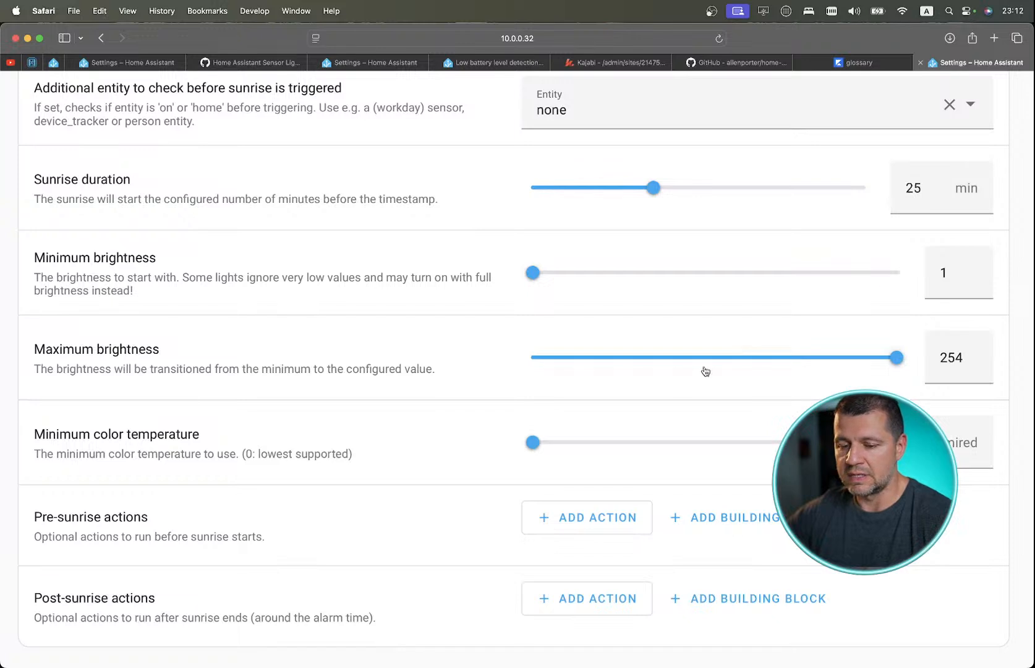
scroll(674, 417, down, 2)
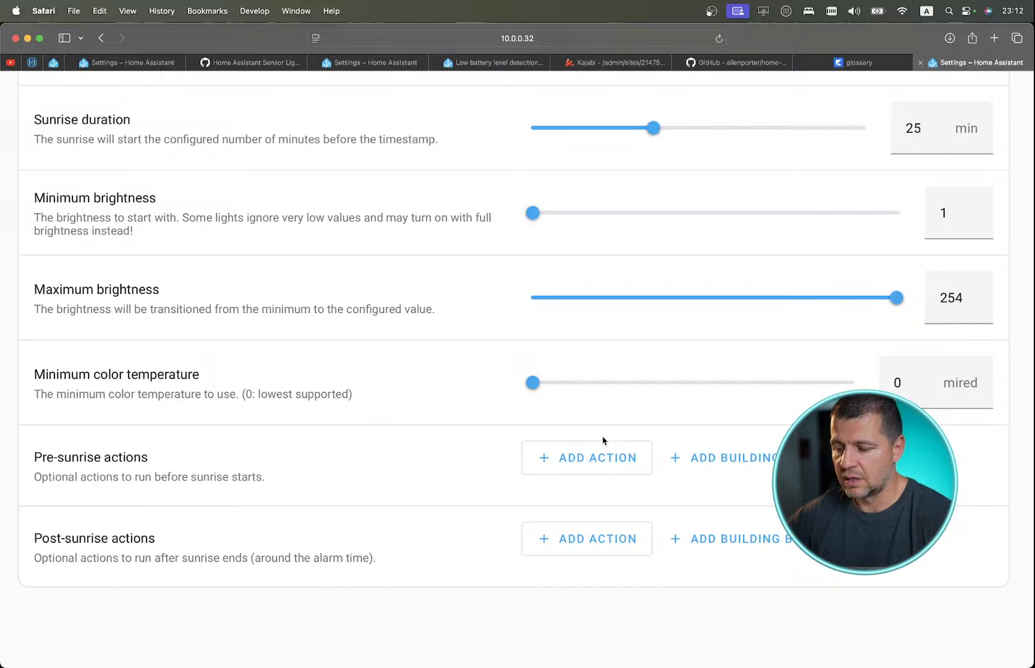
scroll(603, 439, up, 5)
scroll(603, 439, down, 5)
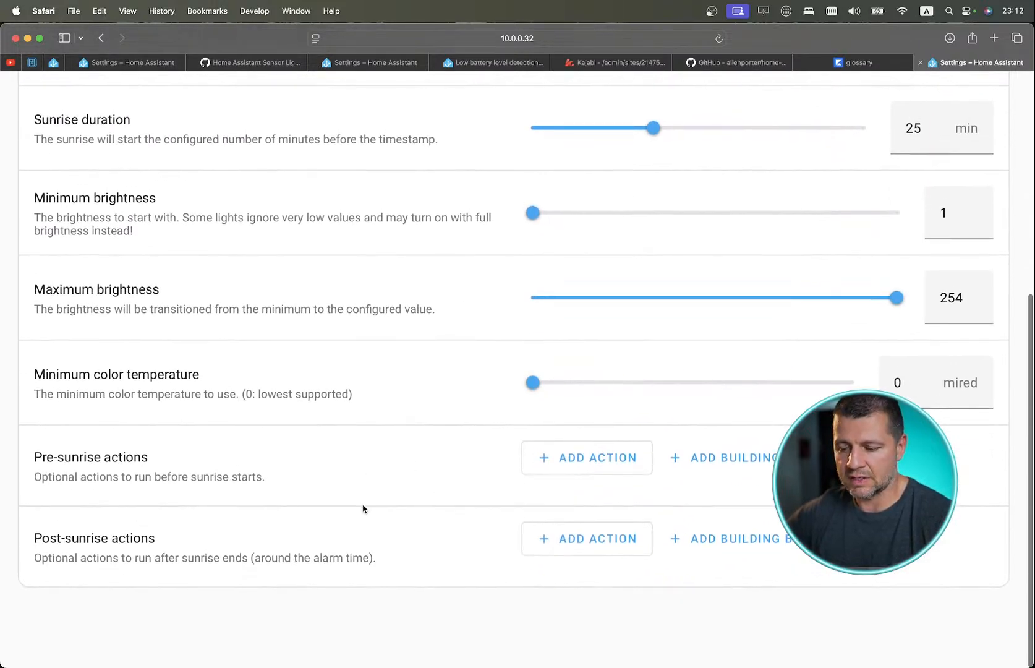
key(super+0)
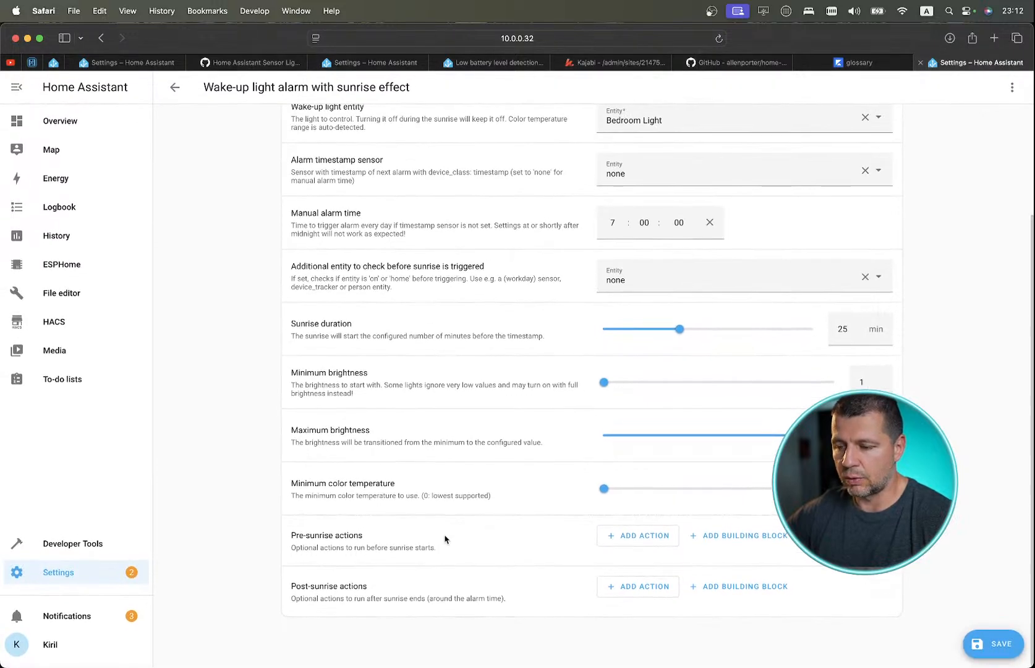
Set the manual alarm time to 23:13:00 and save the "Wake-up light alarm with sunrise effect" automation.
scroll(444, 538, up, 5)
scroll(443, 537, down, 2)
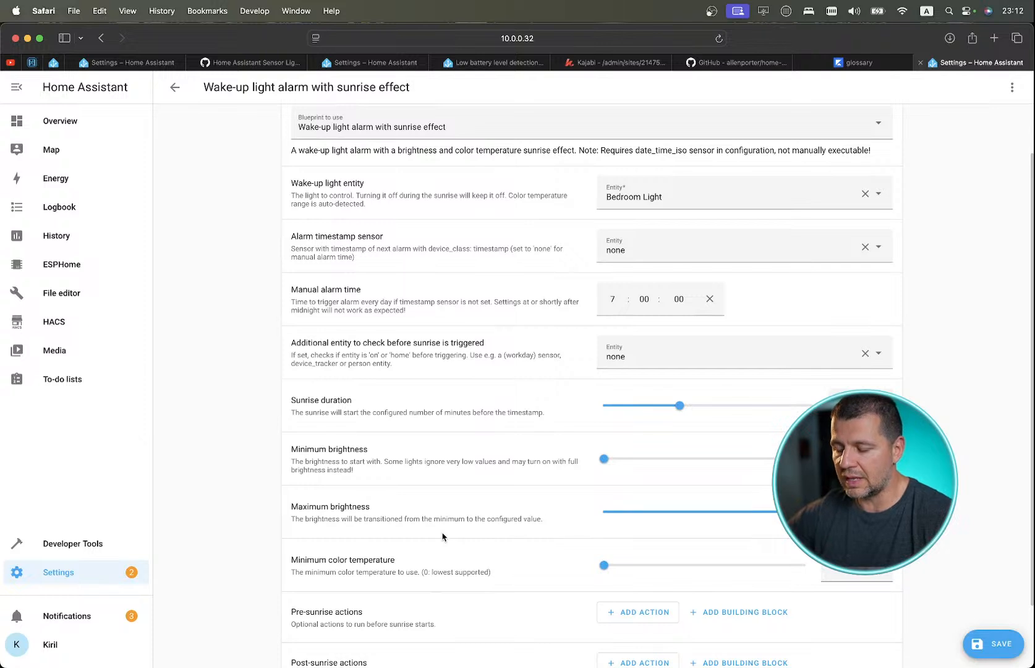
click(610, 297)
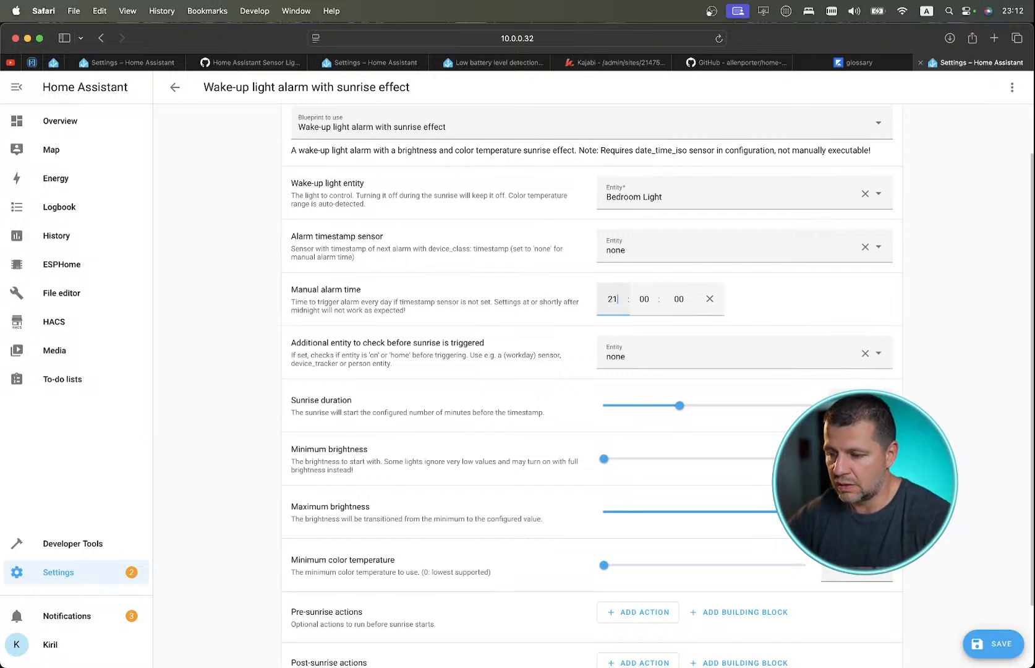
text(23)
key(Tab)
text(123)
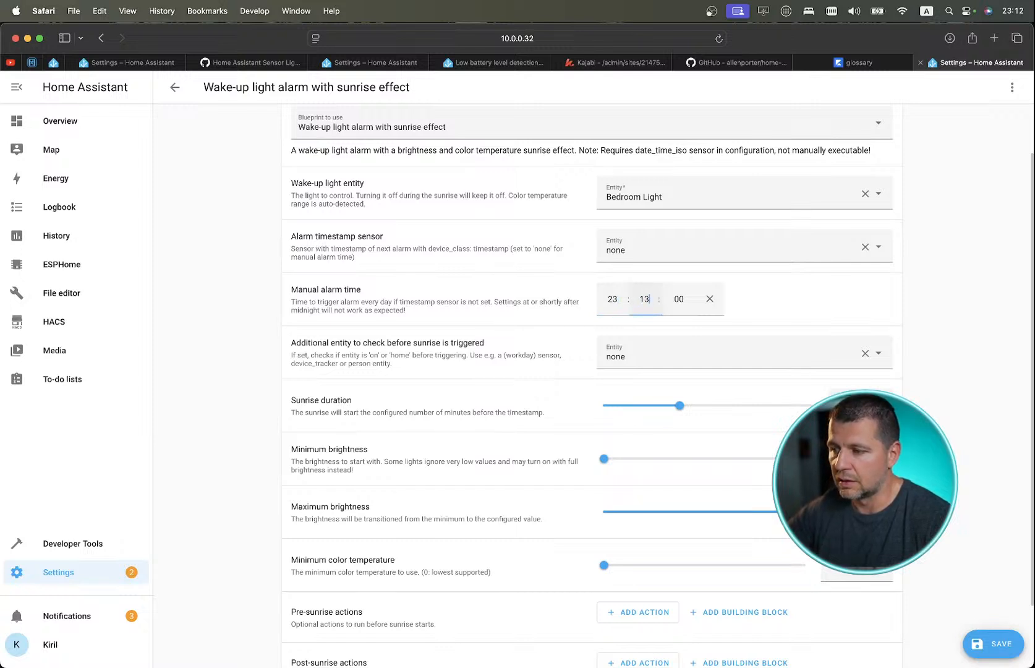
scroll(594, 383, down, 3)
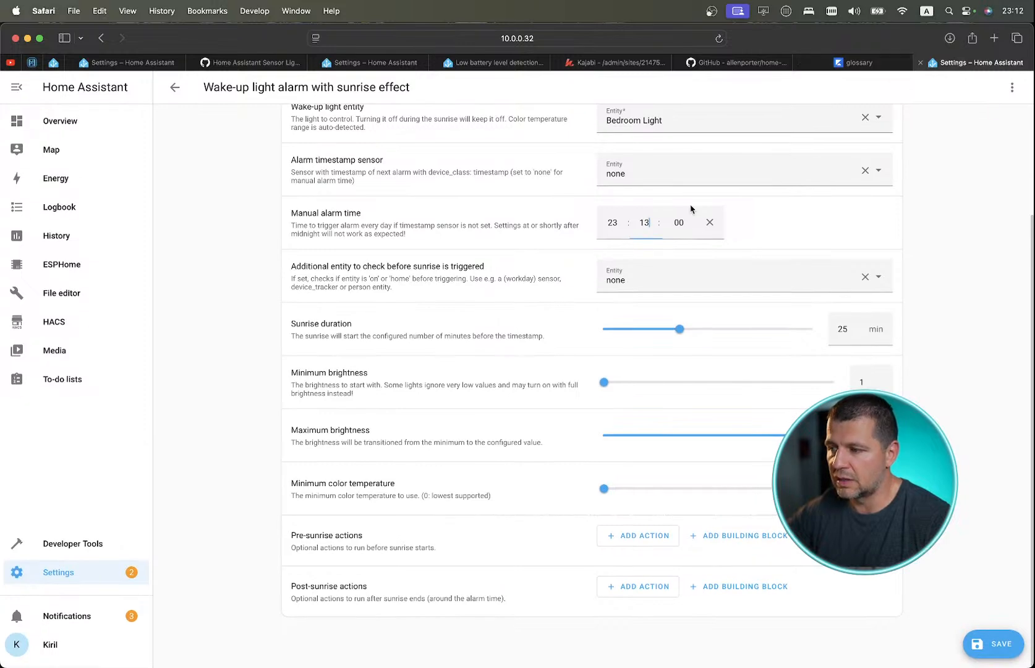
click(980, 634)
click(610, 450)
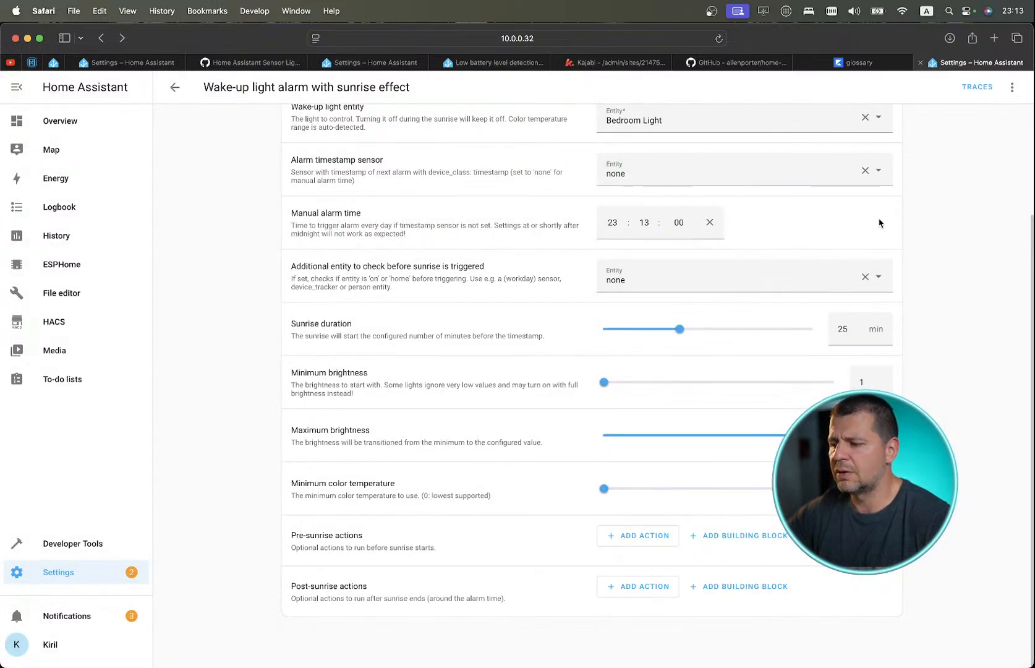
Open the Bedroom Light's details from the Master Bedroom card on the Overview dashboard in the other window.
scroll(821, 255, up, 5)
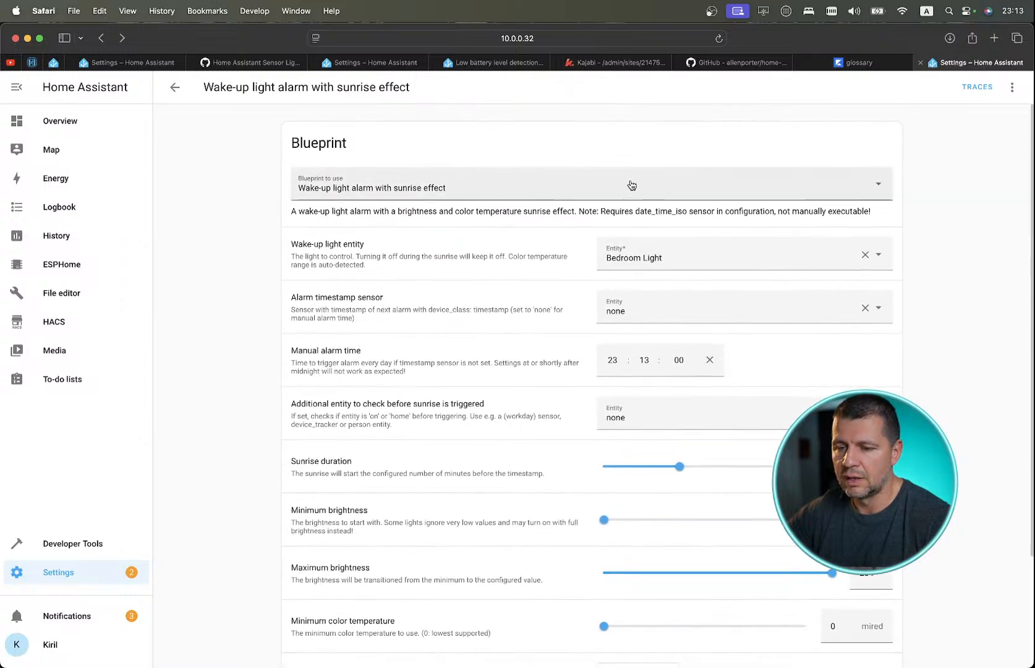
key(ctrl+Right)
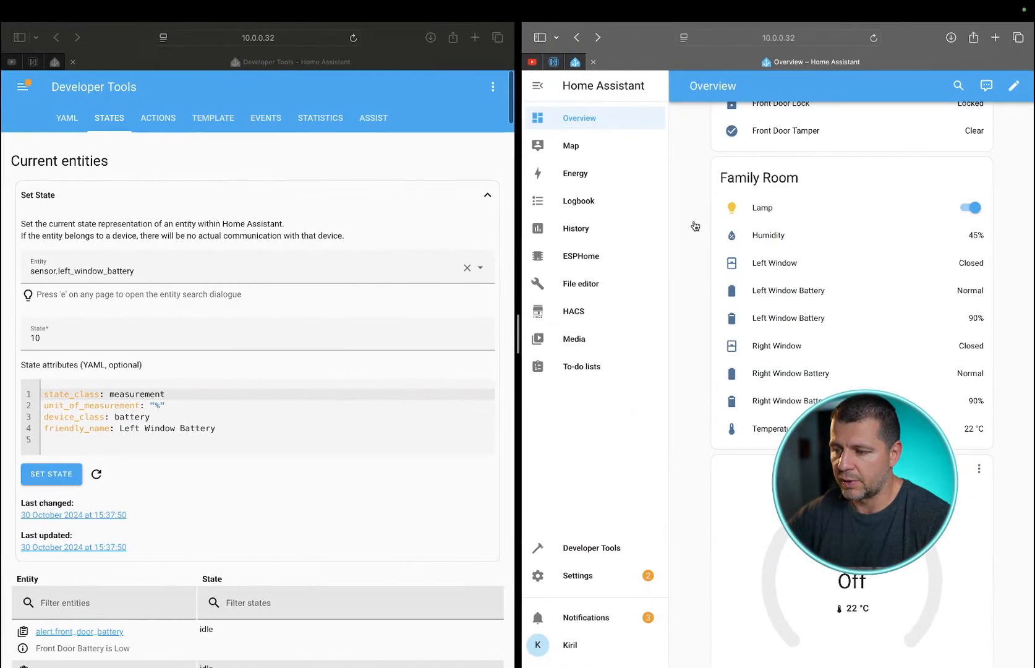
scroll(772, 277, down, 10)
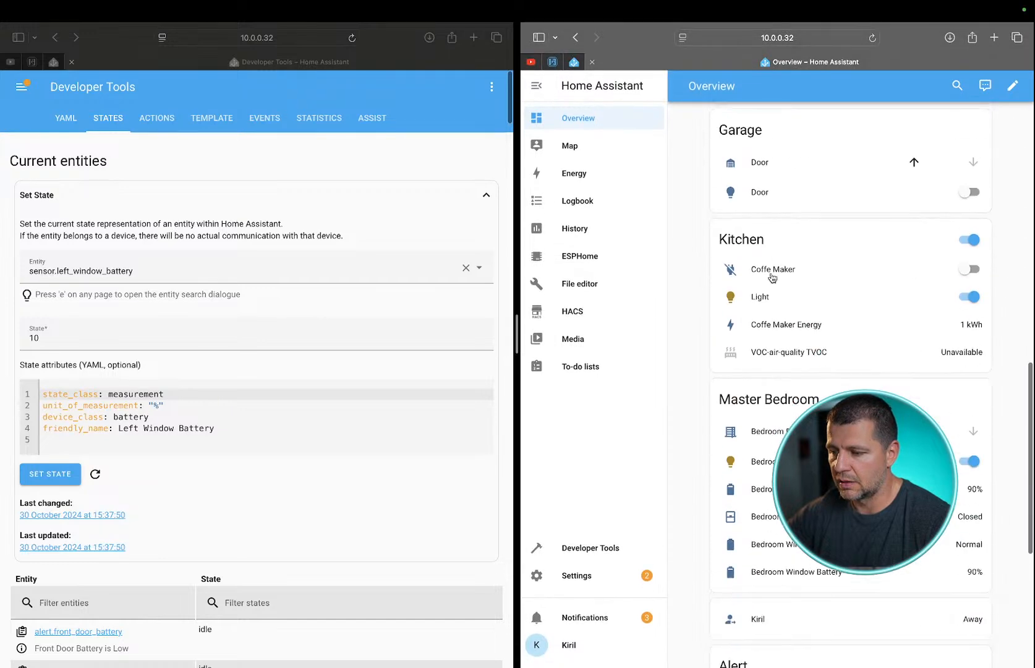
scroll(771, 277, down, 1)
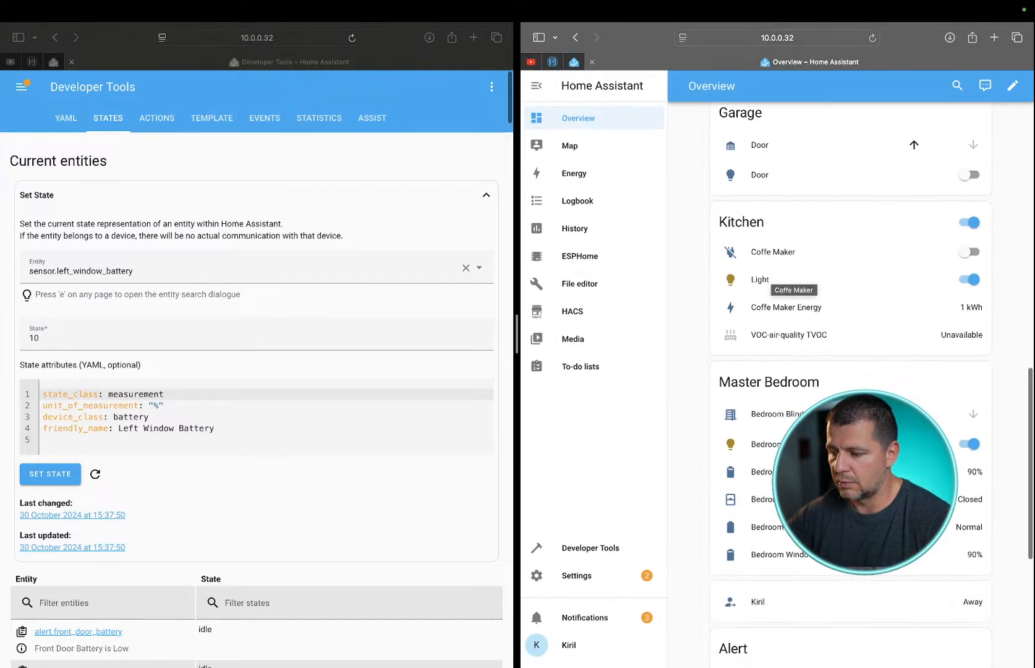
click(755, 449)
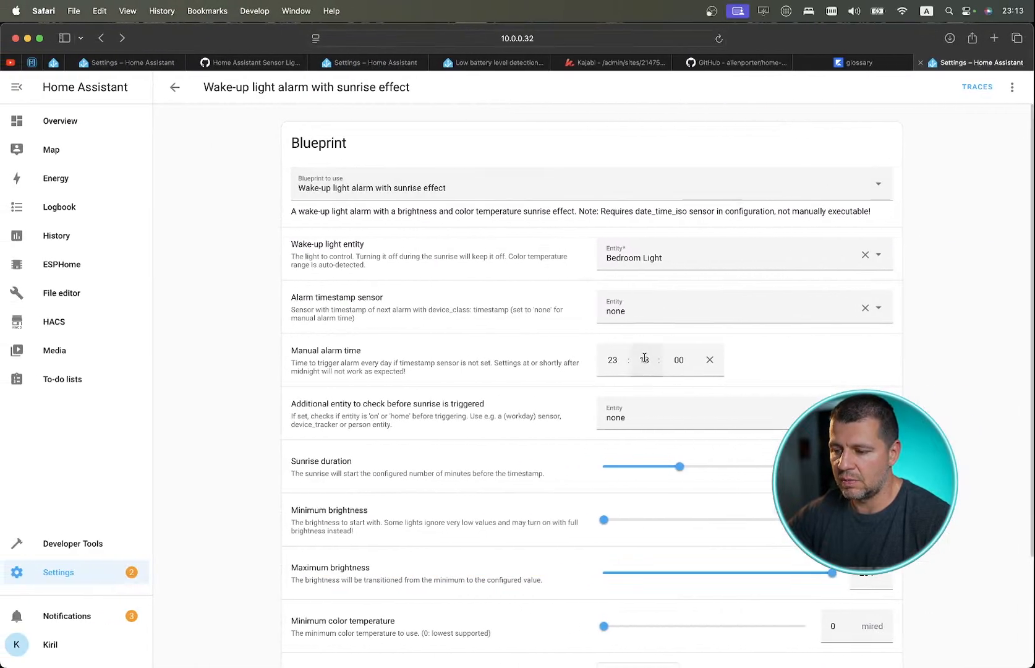
Change the wake-up light automation's manual alarm time to 23:14:00 and save it.
click(643, 359)
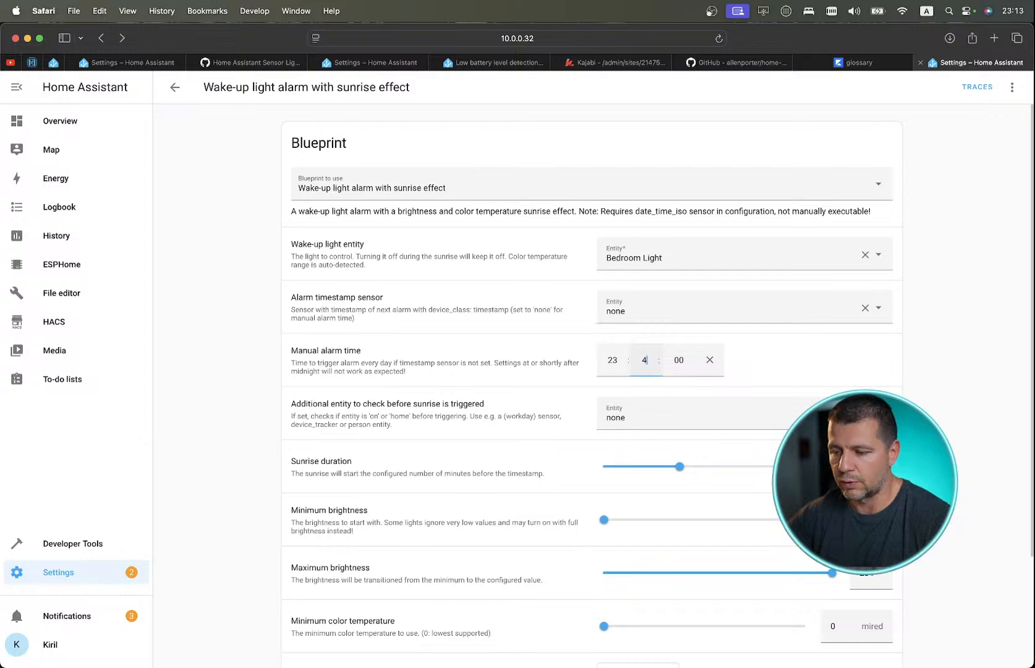
scroll(743, 402, down, 1)
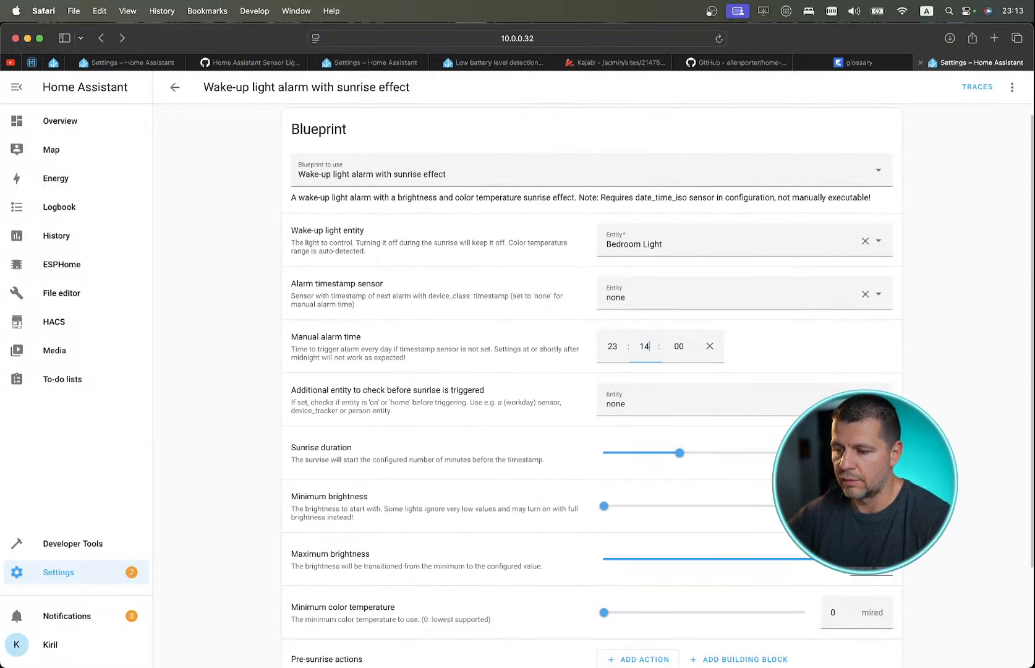
scroll(949, 538, down, 5)
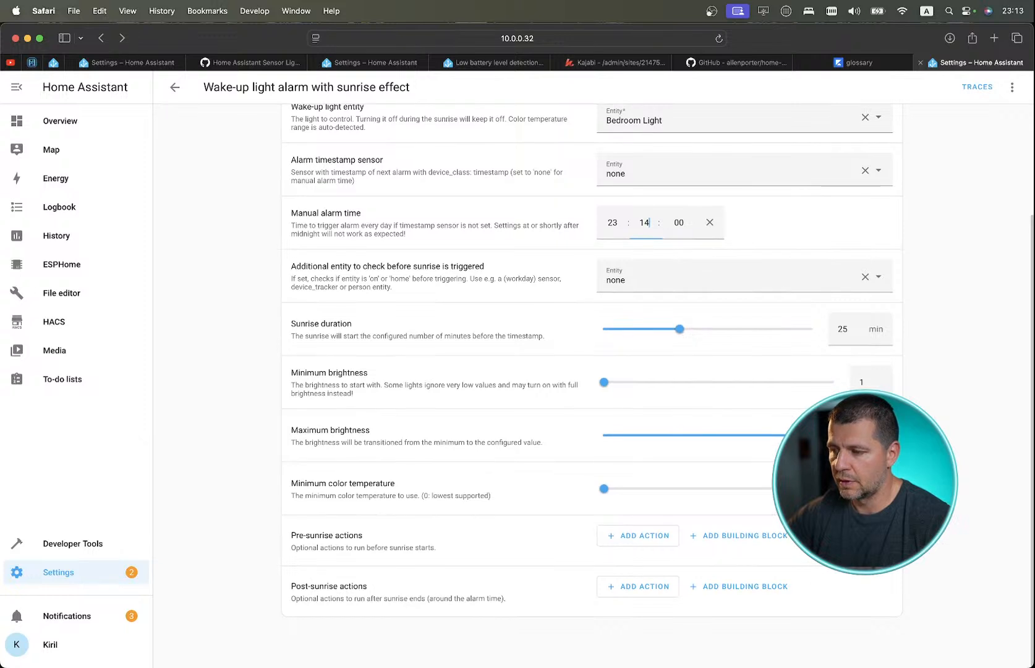
scroll(769, 250, up, 5)
click(707, 307)
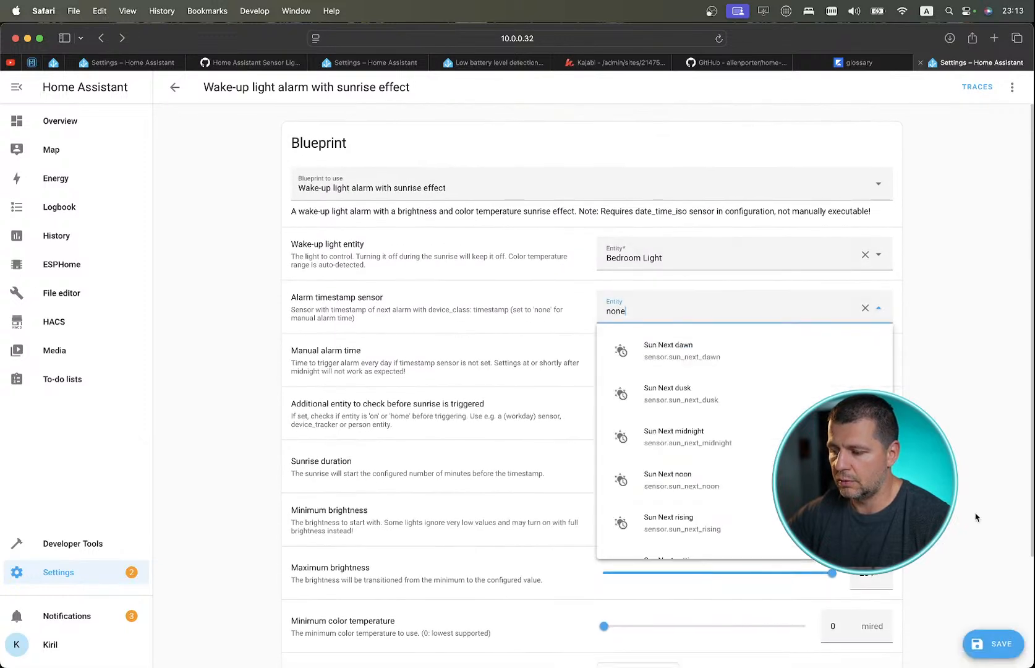
click(1004, 612)
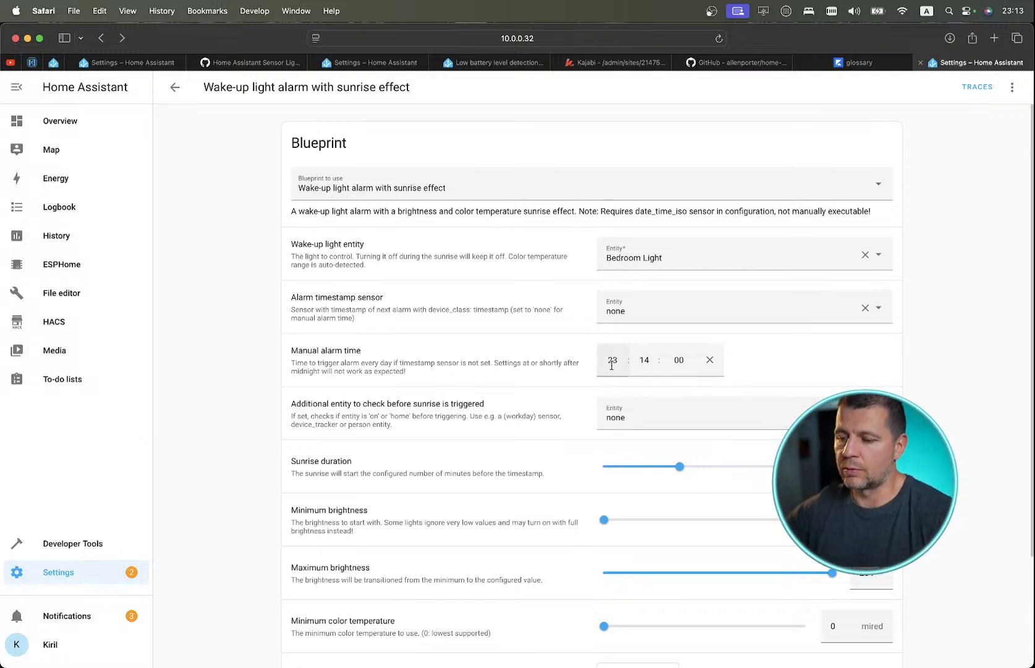
Check the Bedroom Light's brightness around the alarm time and re-examine the automation's sunrise duration and brightness settings.
key(ctrl+Right)
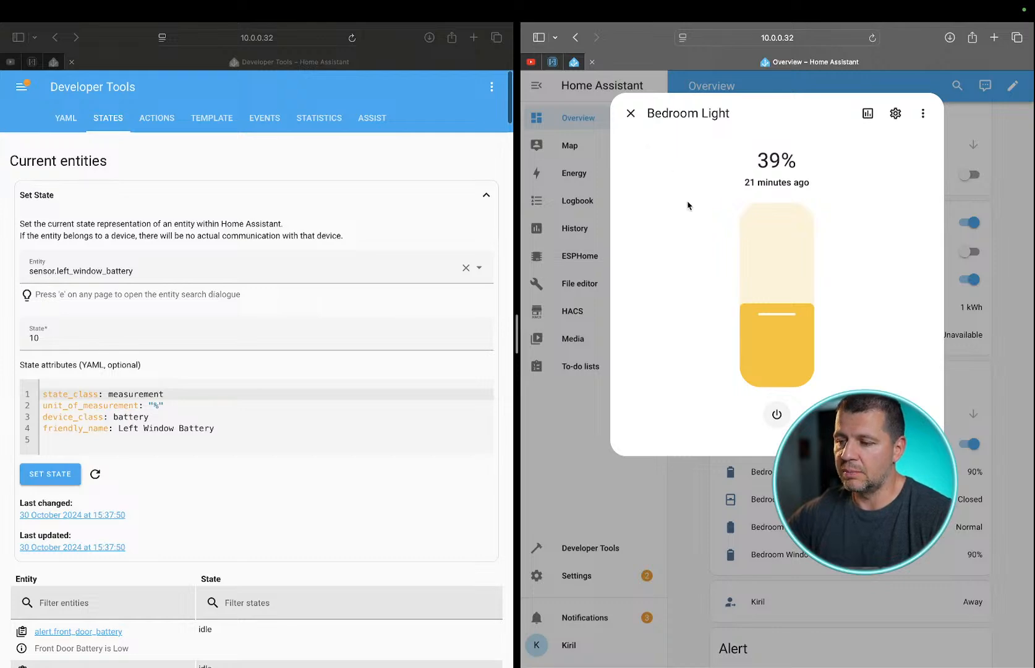
key(ctrl+Left)
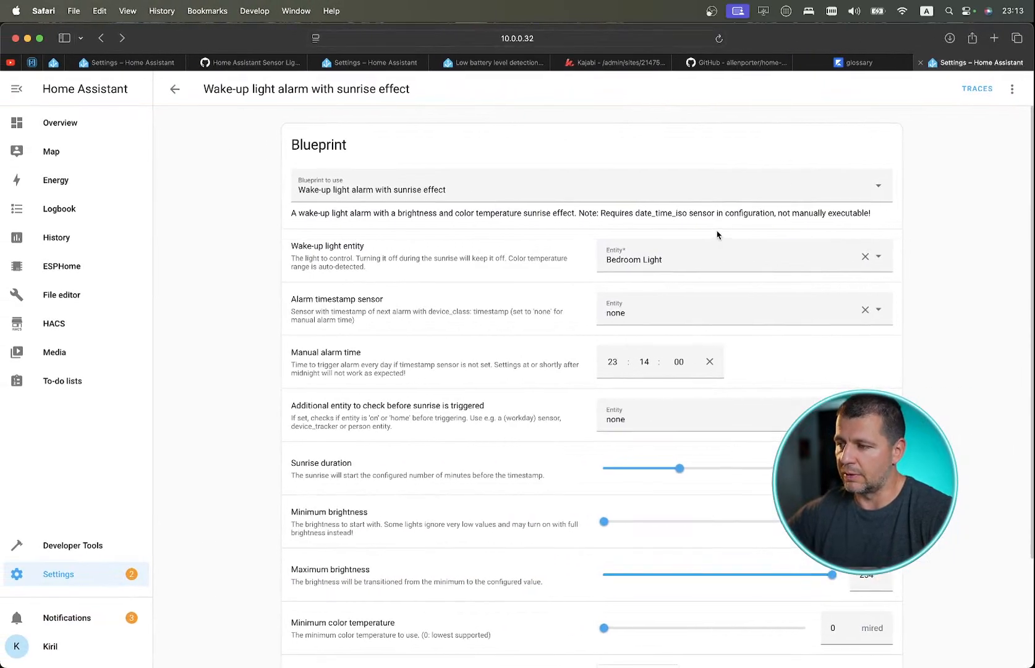
scroll(717, 234, down, 3)
scroll(717, 235, up, 1)
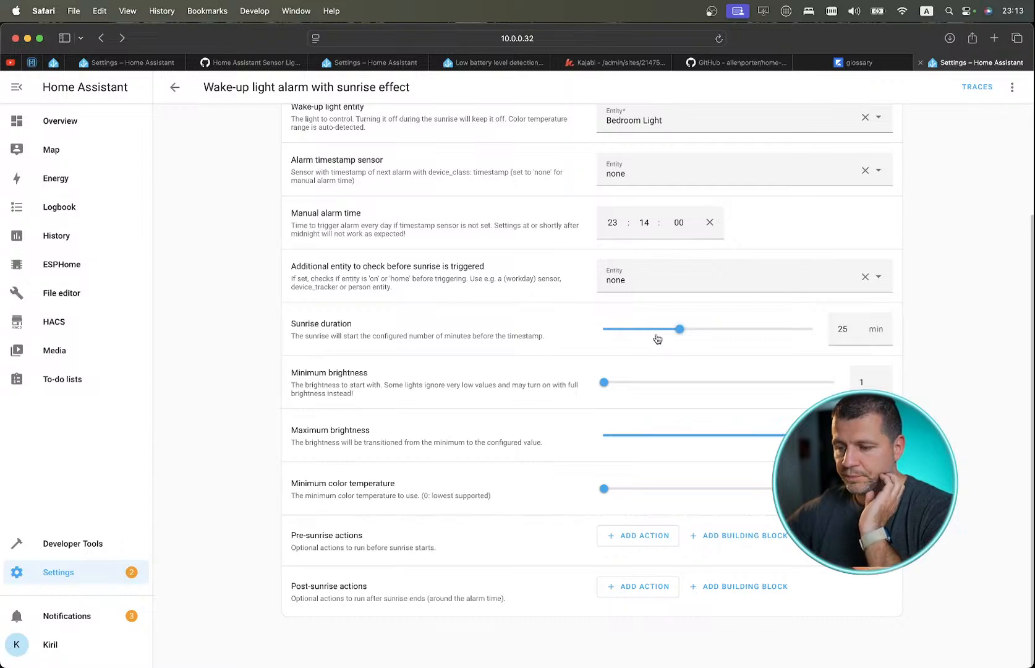
key(ctrl+Right)
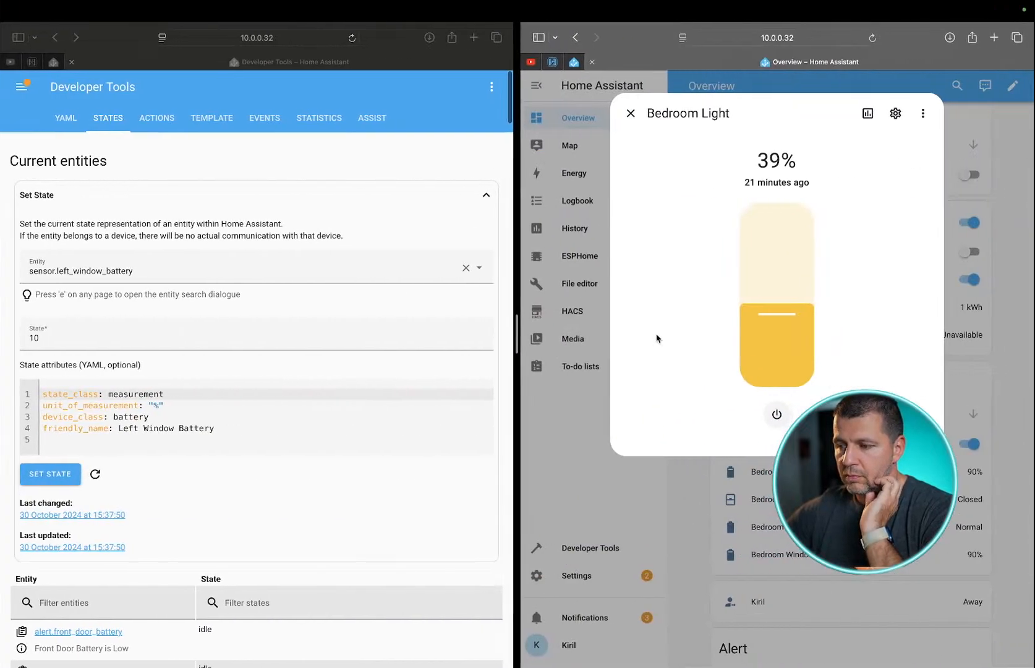
key(ctrl+Left)
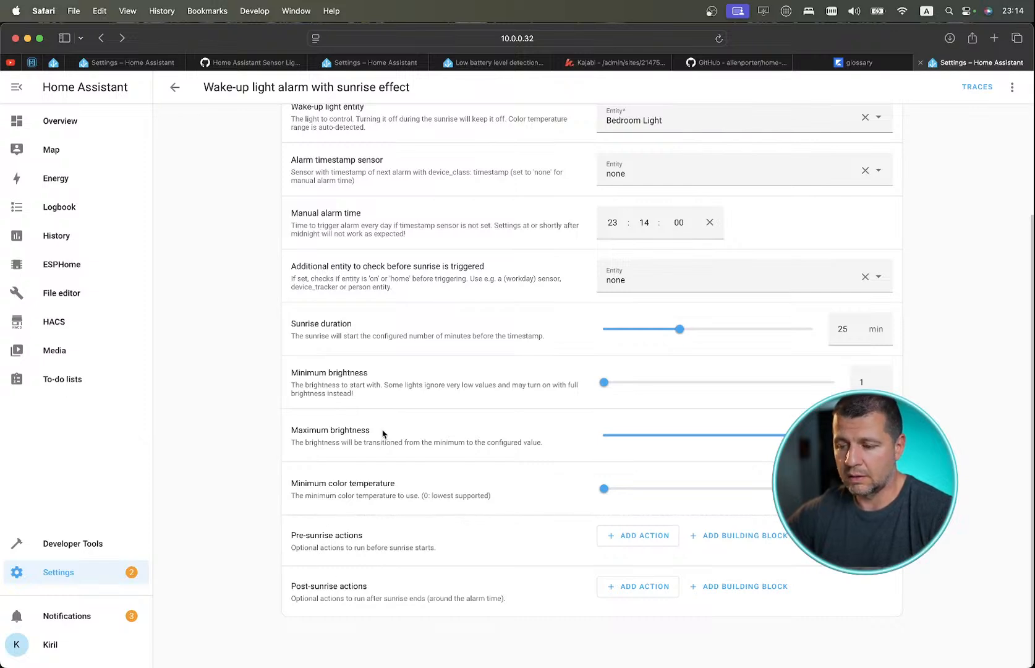
scroll(411, 384, up, 3)
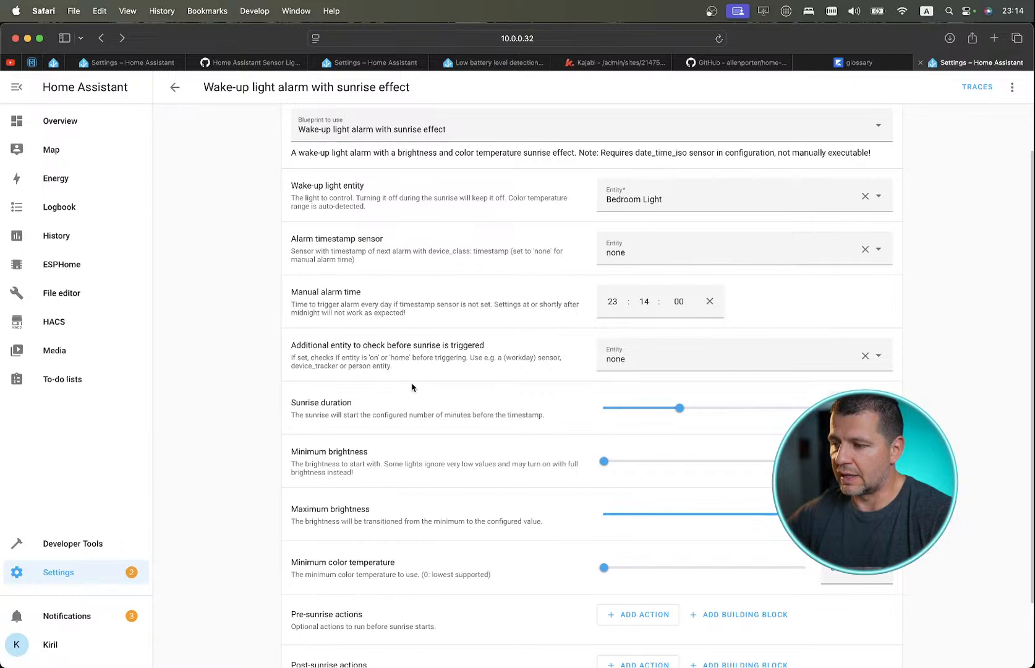
Reopen the Bedroom Light's details in the other window to recheck its brightness.
key(ctrl+Right)
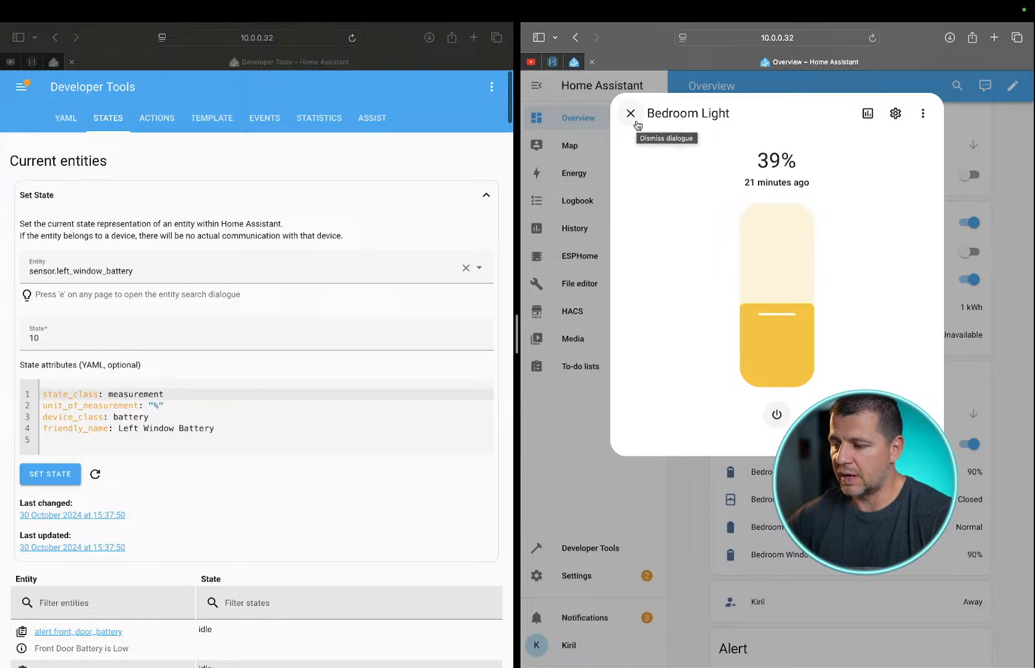
click(637, 124)
click(773, 449)
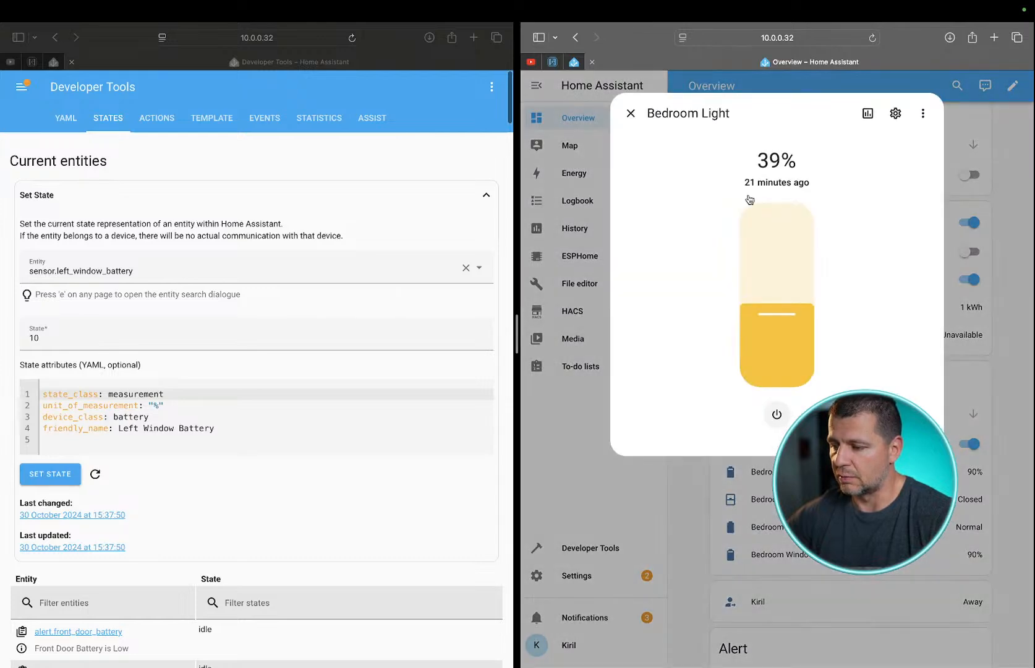
Check when the wake-up light automation was last triggered in the automations list and glance at its configuration.
key(ctrl+Left)
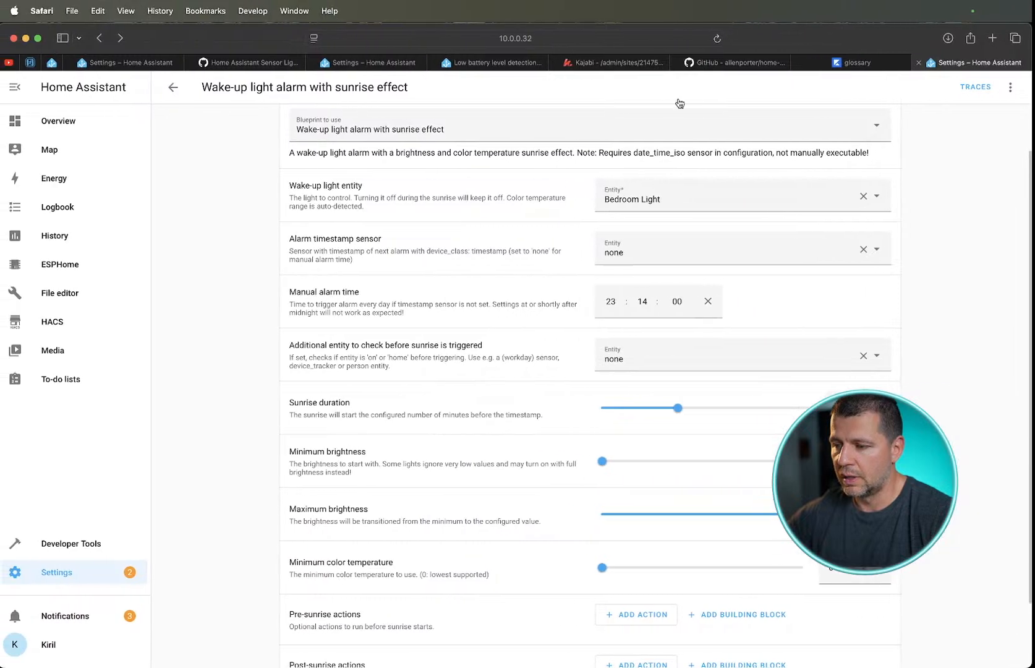
click(173, 86)
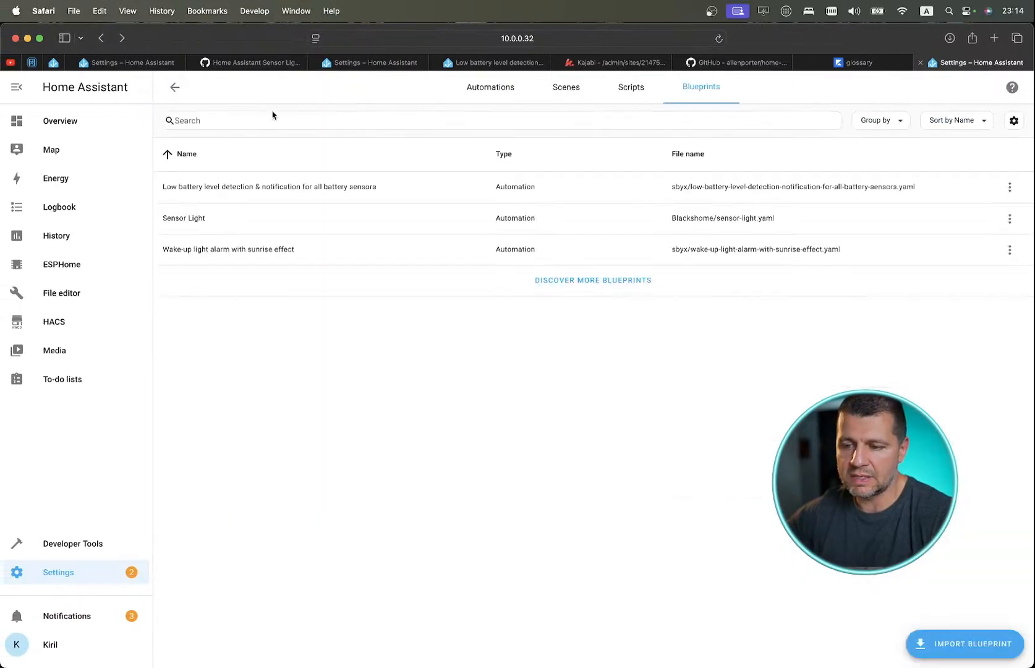
click(478, 99)
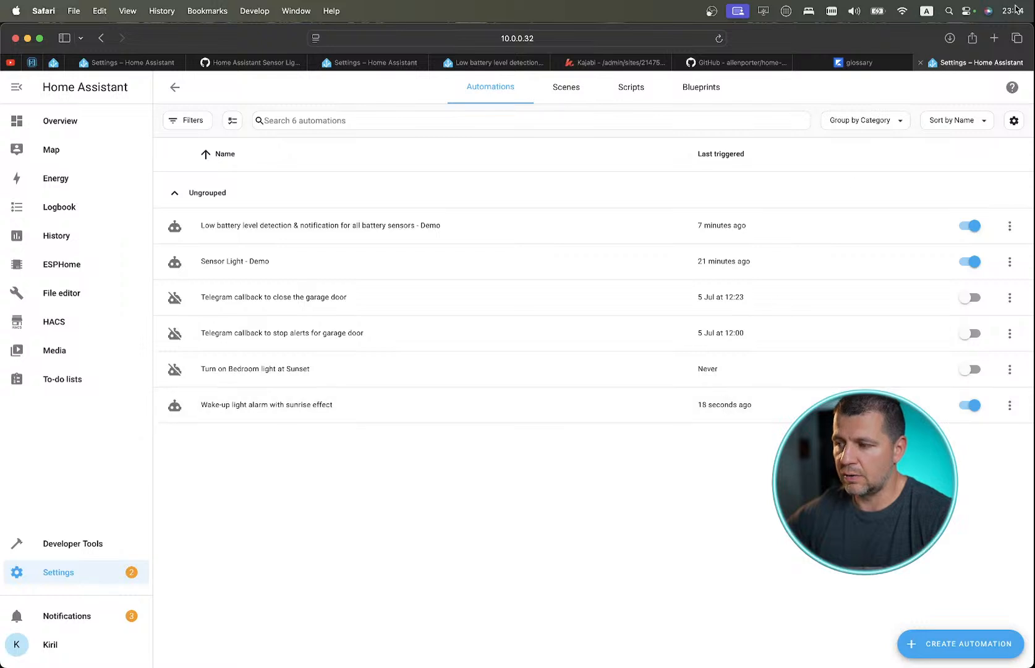
click(721, 415)
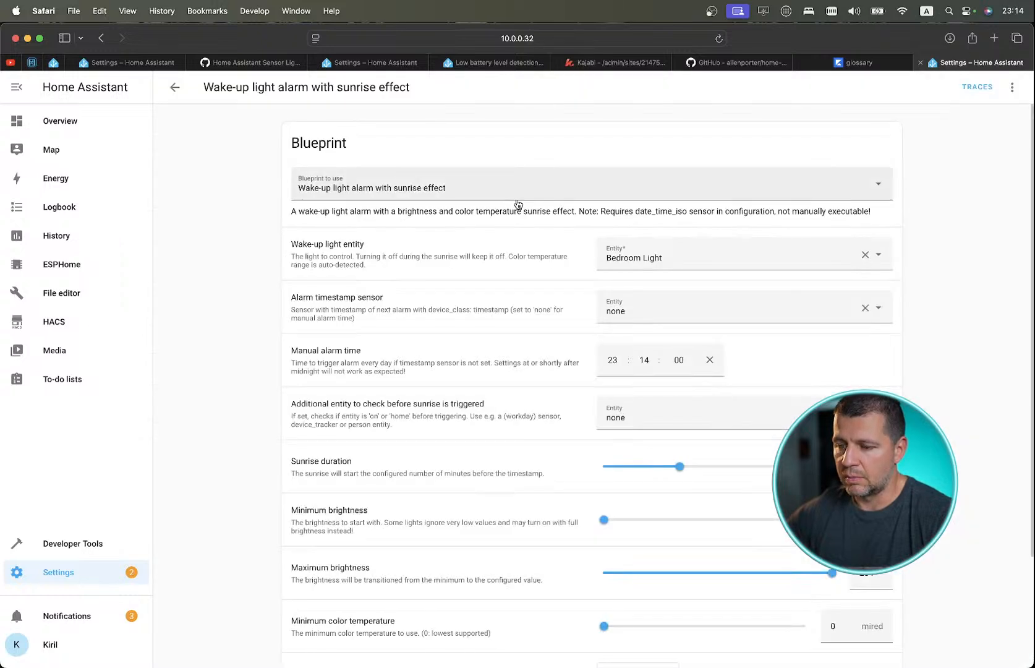
click(176, 88)
Reopen the Bedroom Light's details on the Overview dashboard and set its brightness to 62%.
key(ctrl+Right)
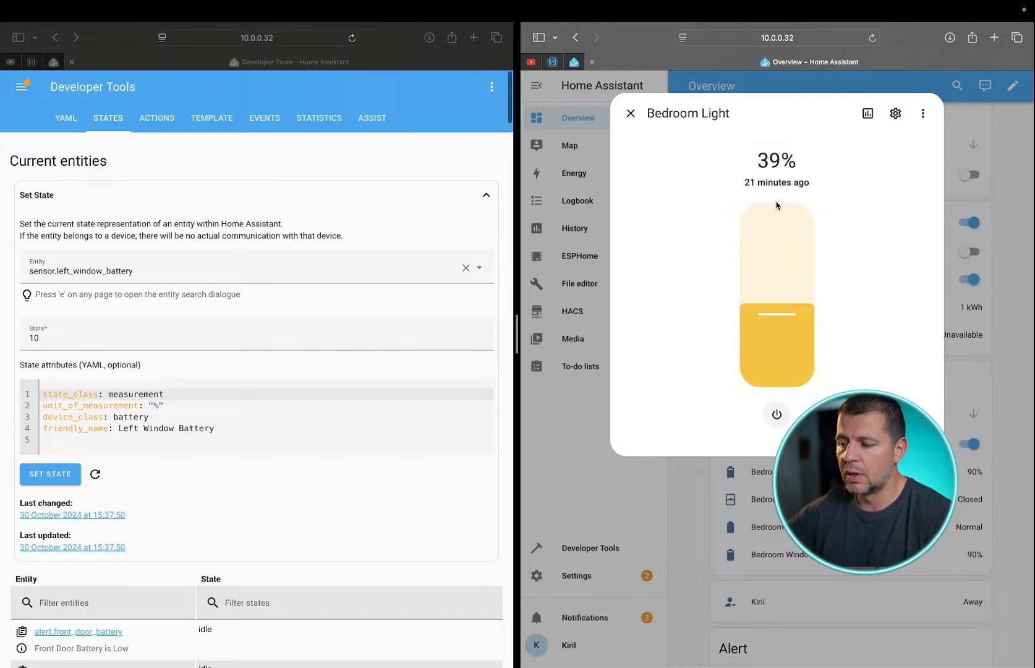
click(631, 113)
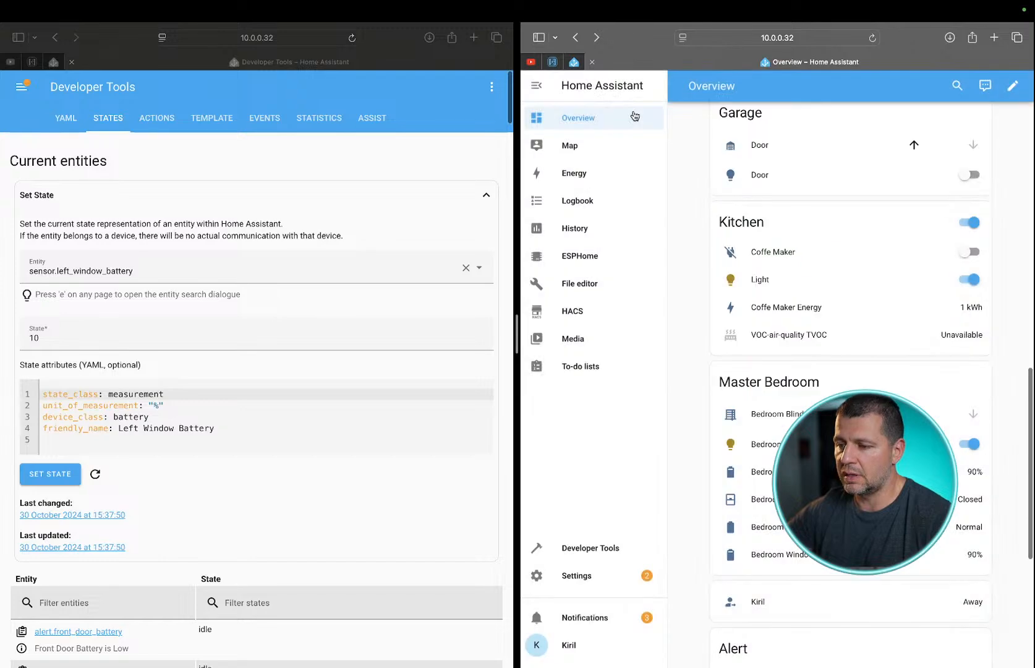
click(766, 442)
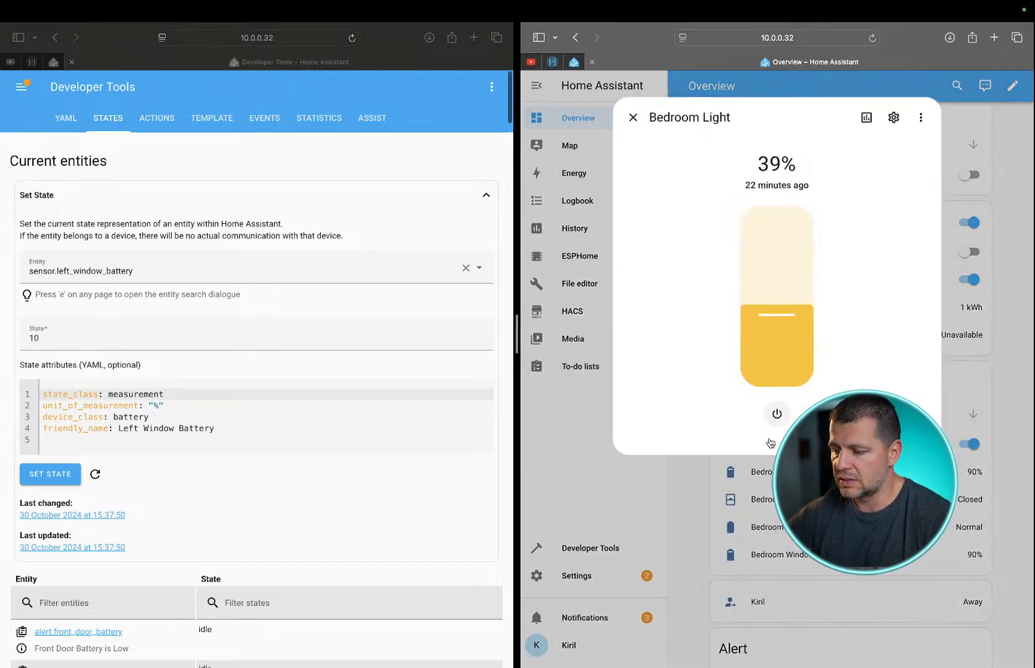
click(634, 117)
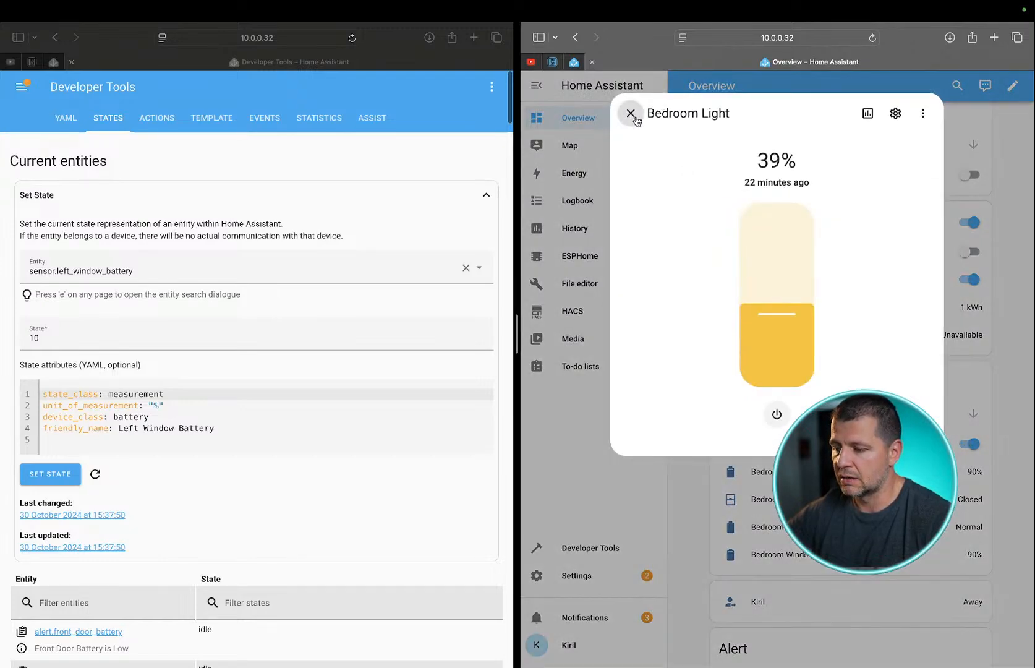
click(777, 442)
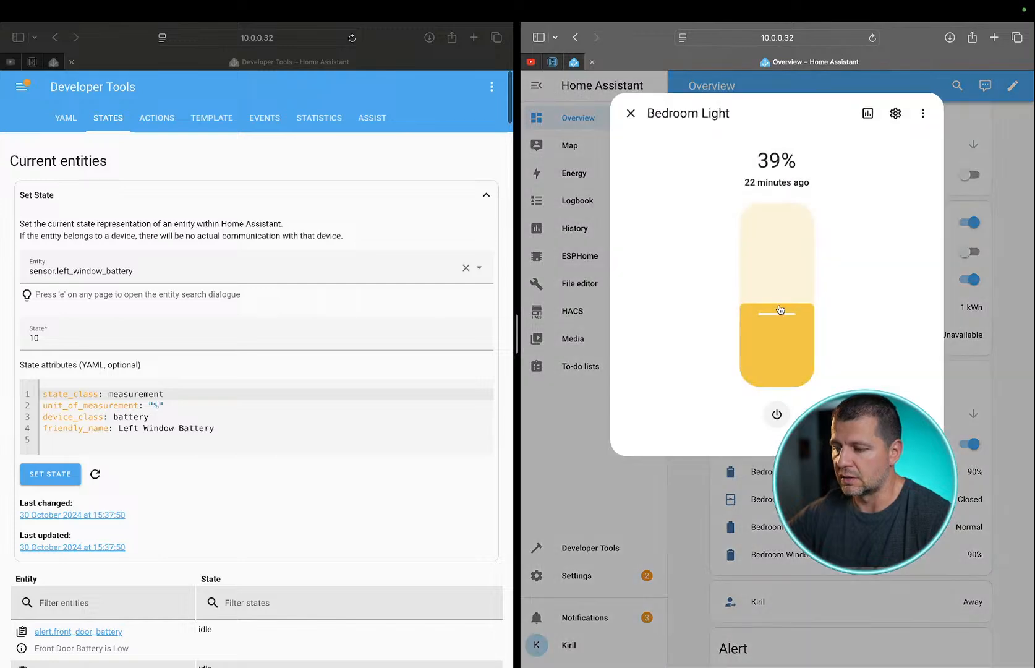
drag(778, 309, 778, 277)
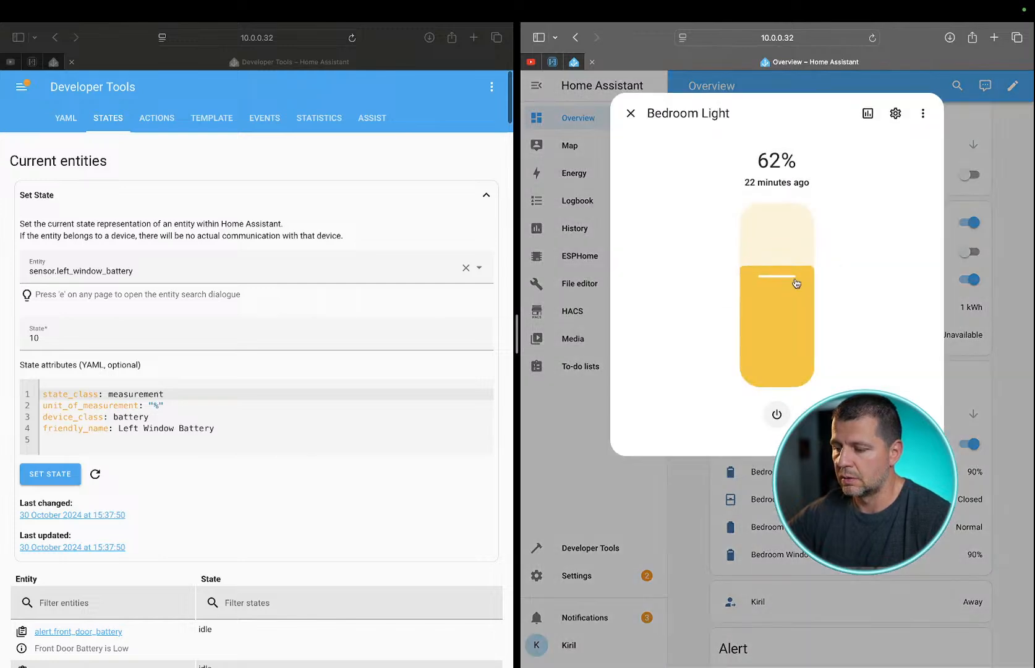
click(633, 119)
Open the traces of the "Wake-up light alarm with sunrise effect" automation from the automations list.
key(ctrl+Left)
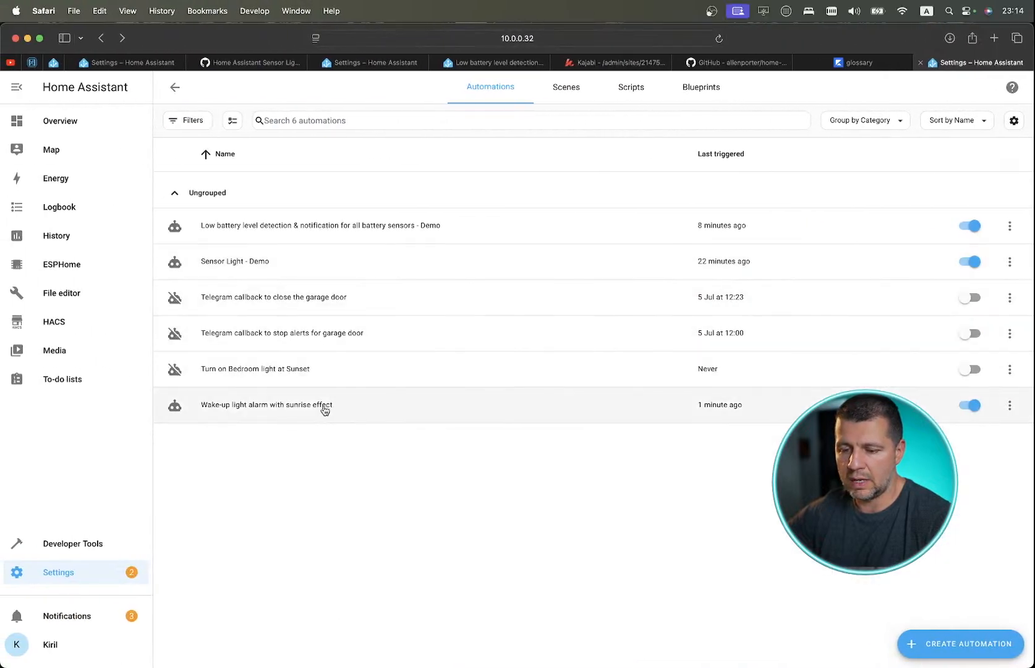
click(353, 408)
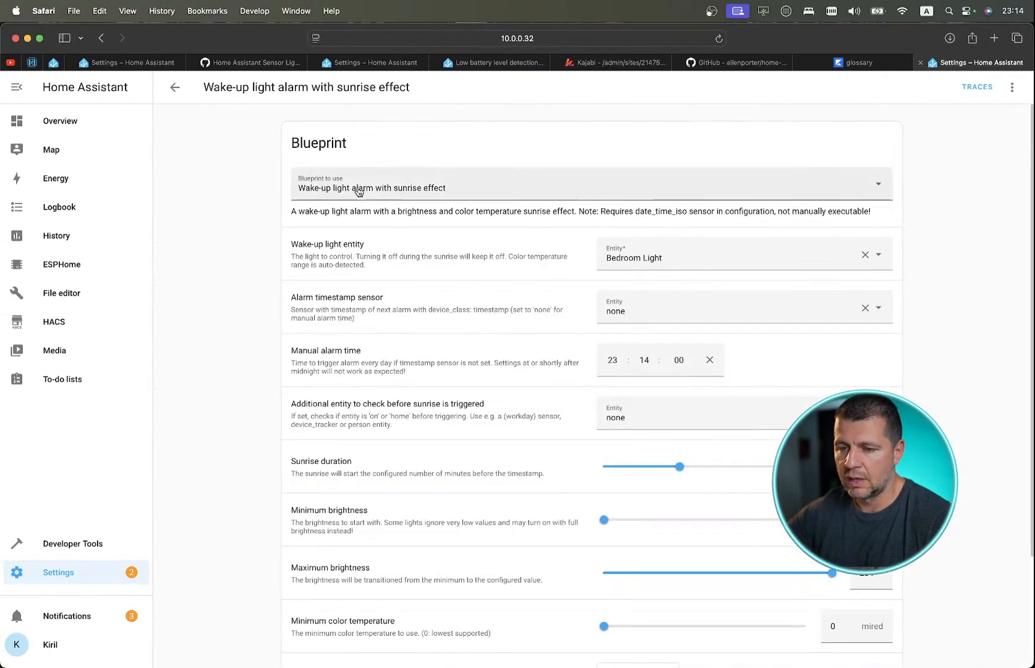
click(175, 87)
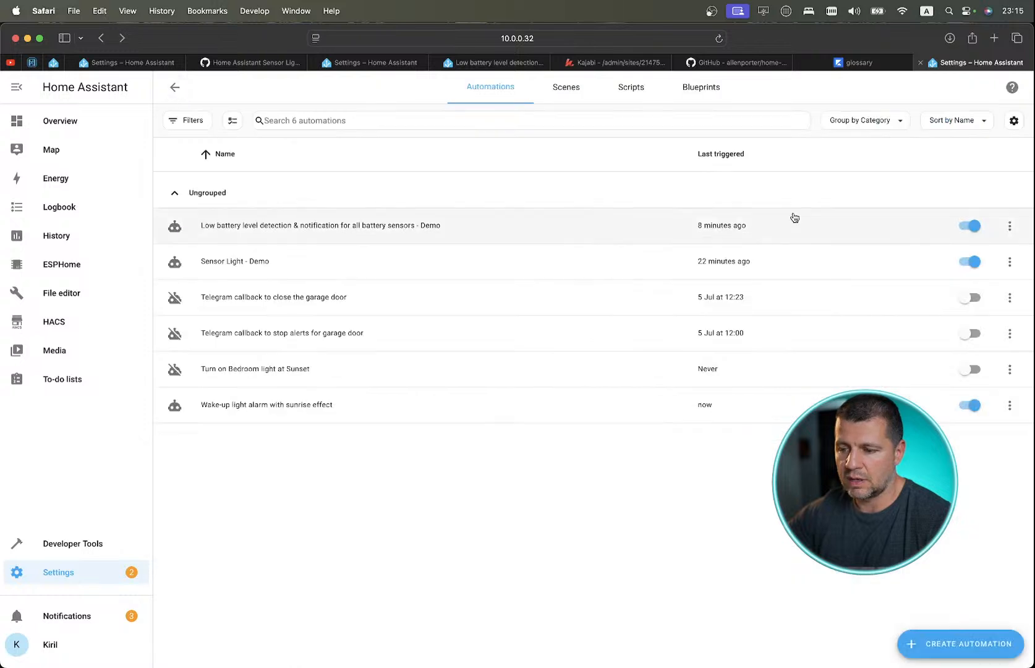
click(1009, 405)
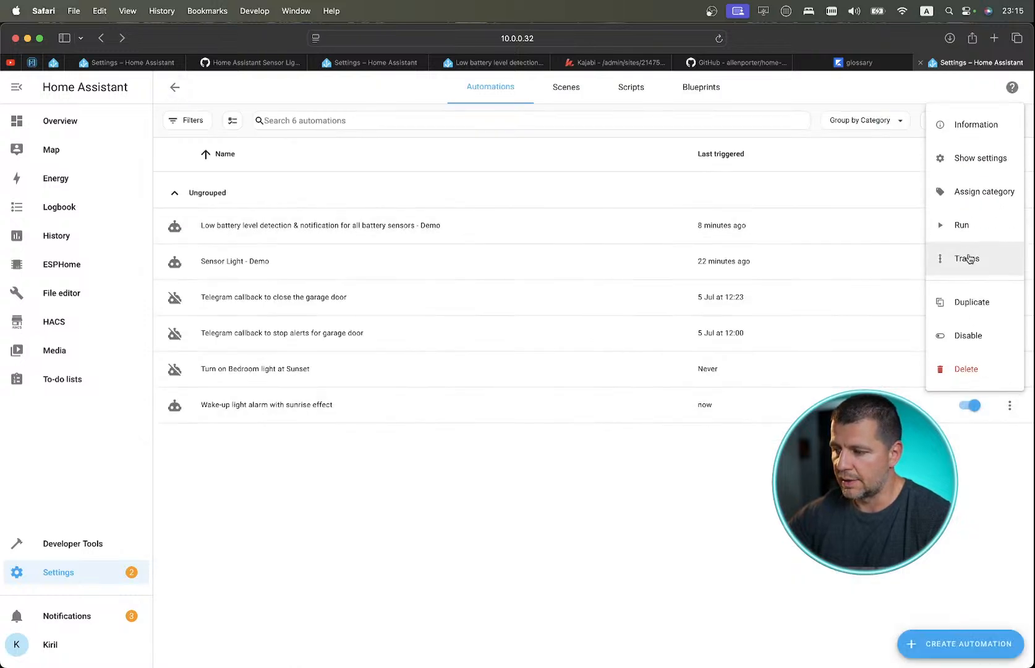
click(968, 258)
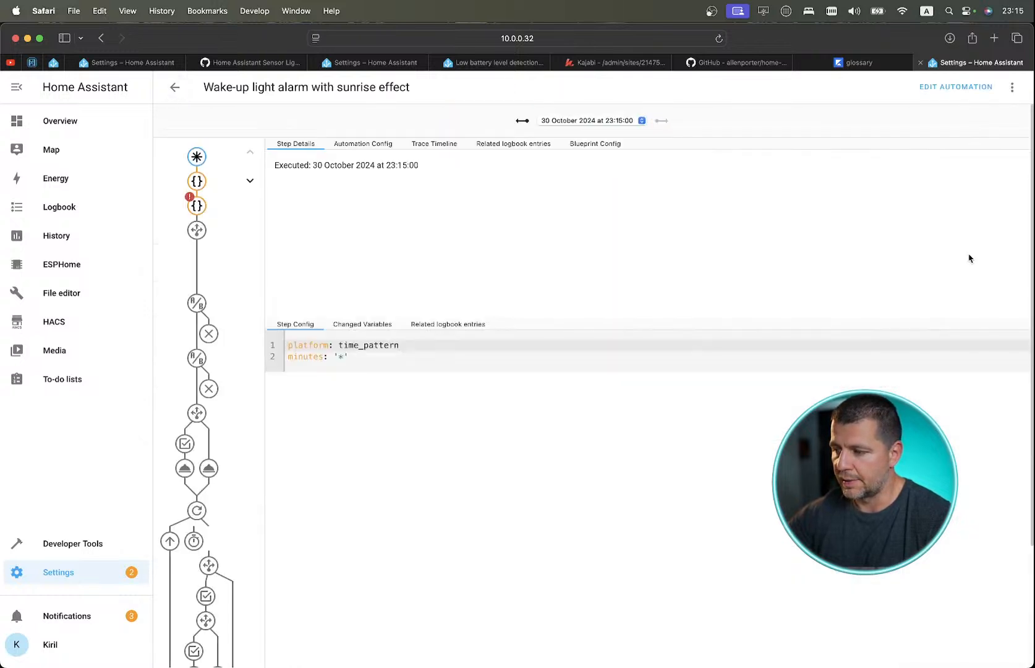
Examine the error and configuration of the wait_template step in the wake-up light automation's 23:15:00 trace.
click(189, 202)
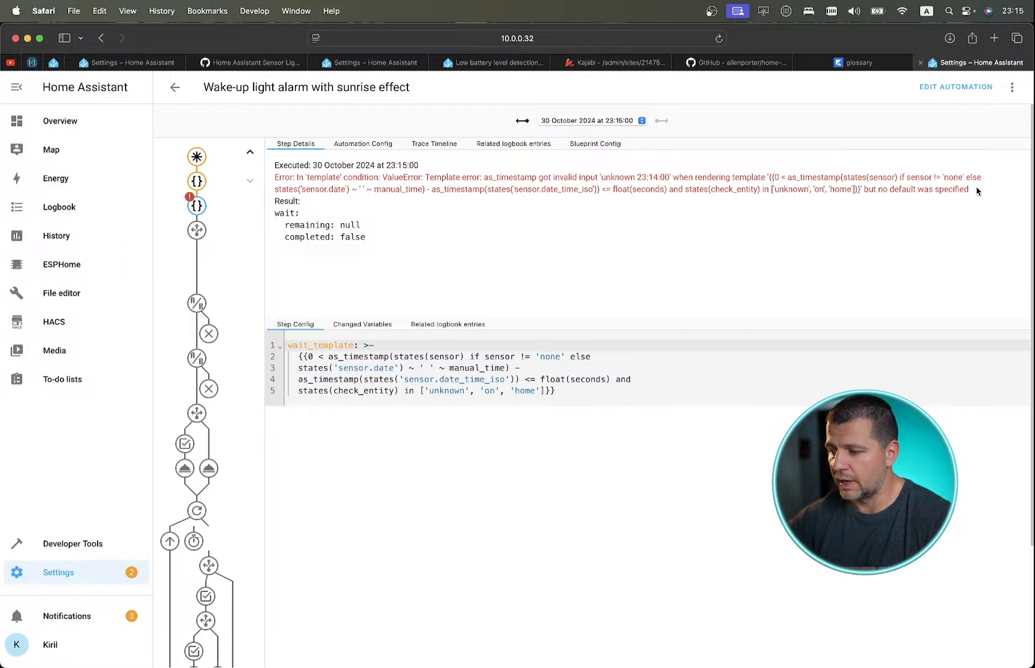
drag(976, 190, 256, 178)
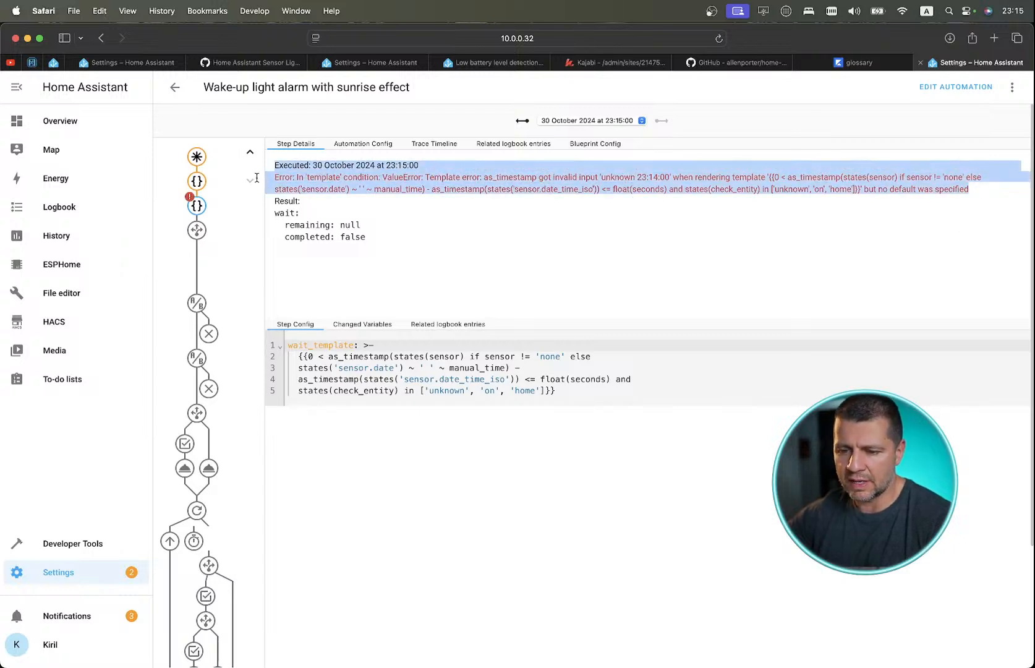
click(397, 224)
scroll(389, 223, up, 5)
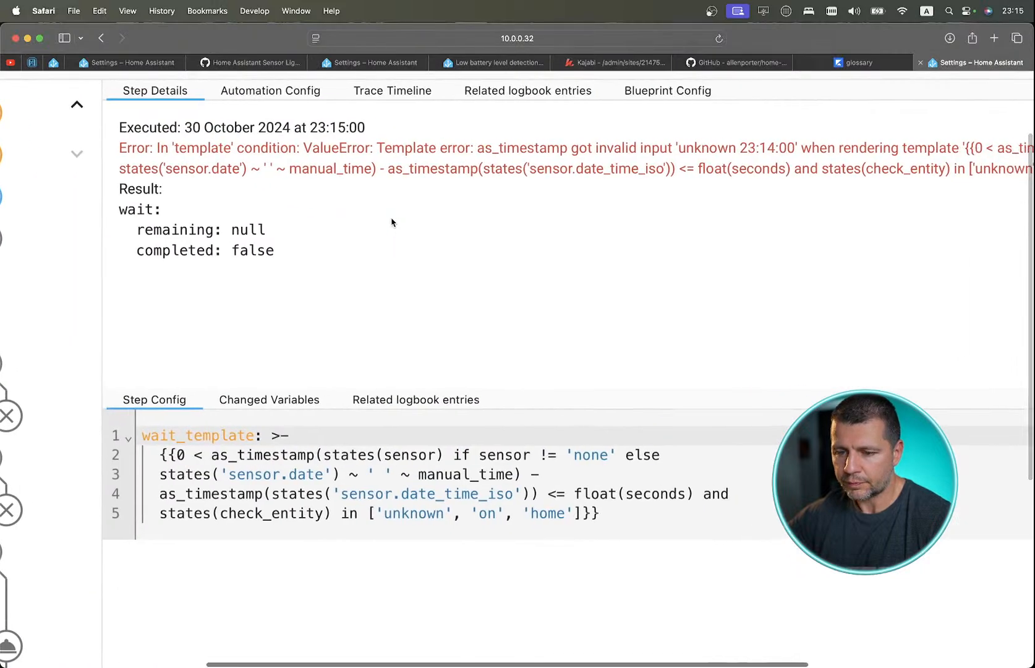
scroll(391, 223, right, 5)
scroll(390, 222, left, 10)
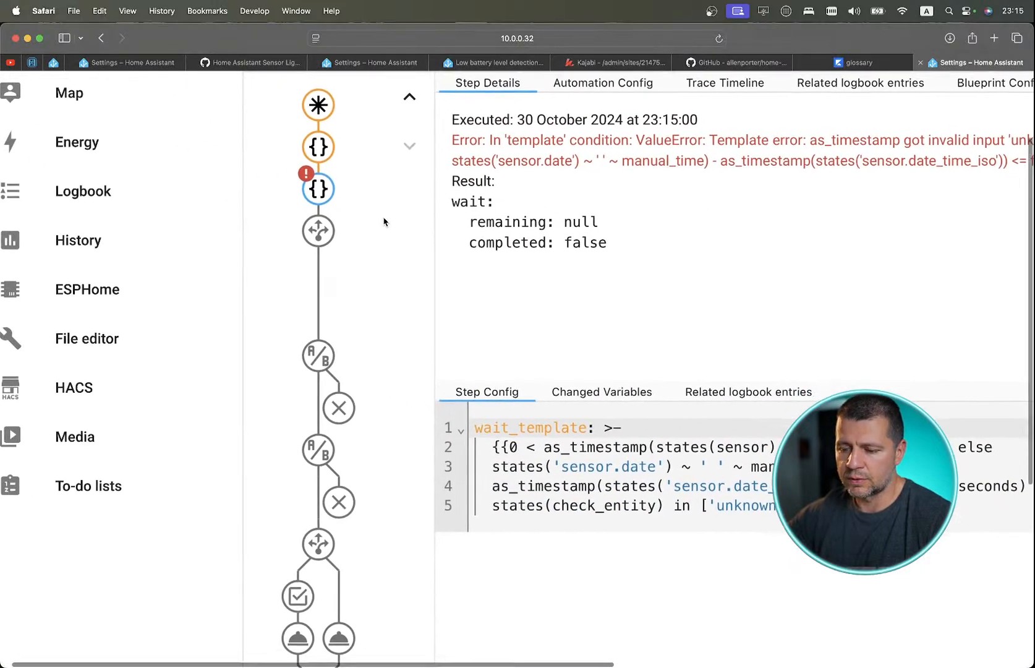
scroll(513, 307, down, 2)
scroll(513, 307, down, 5)
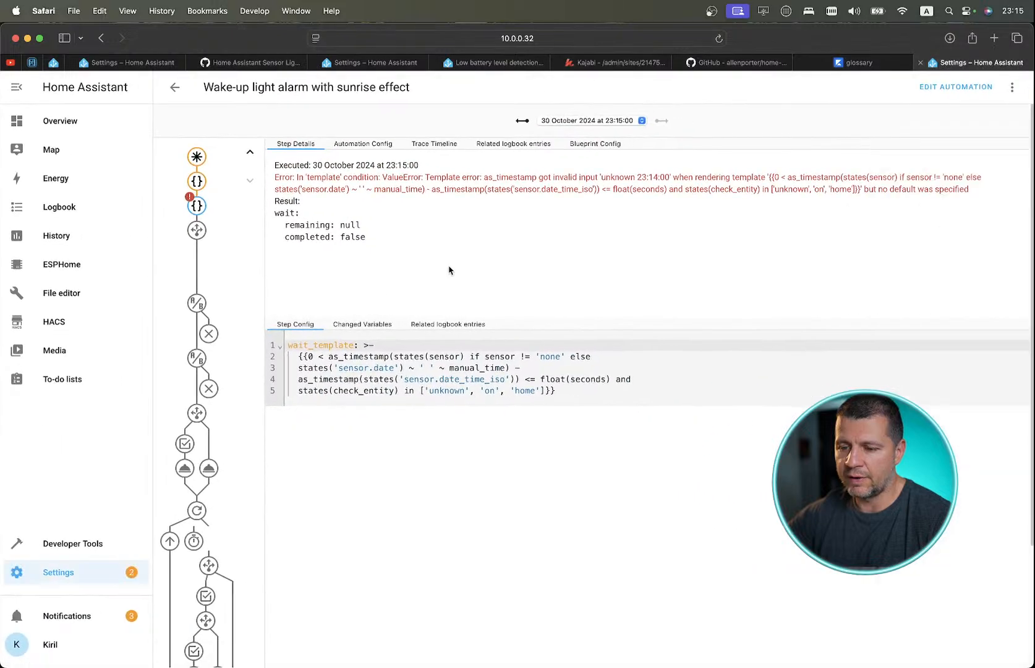
Locate the wake-up light alarm topic in the community forum's Blueprints Exchange list, and reread the template error in the automation trace.
click(373, 64)
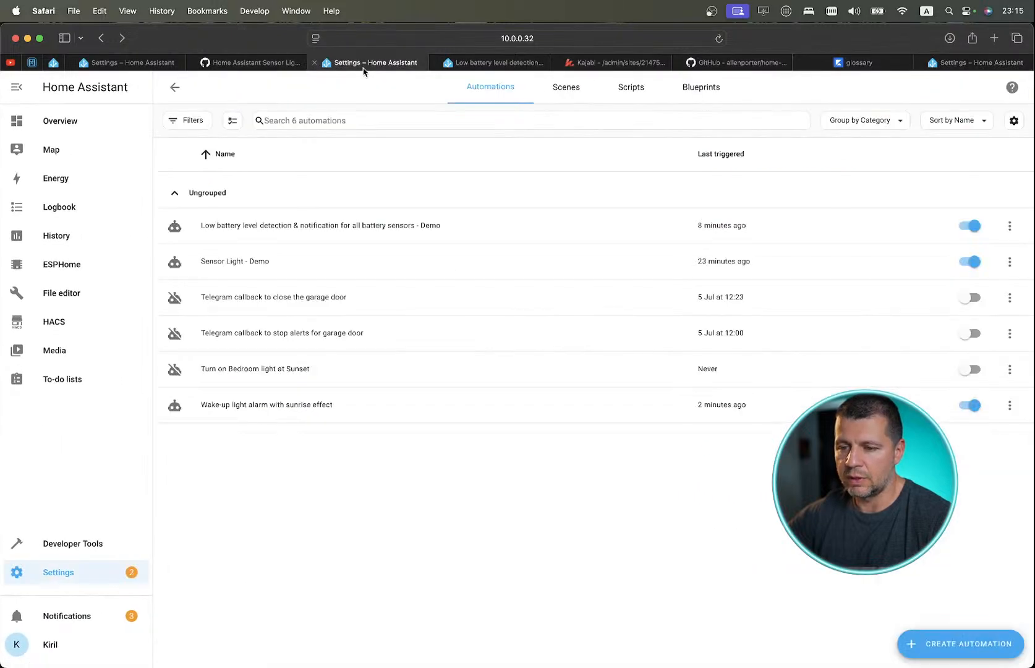
click(481, 64)
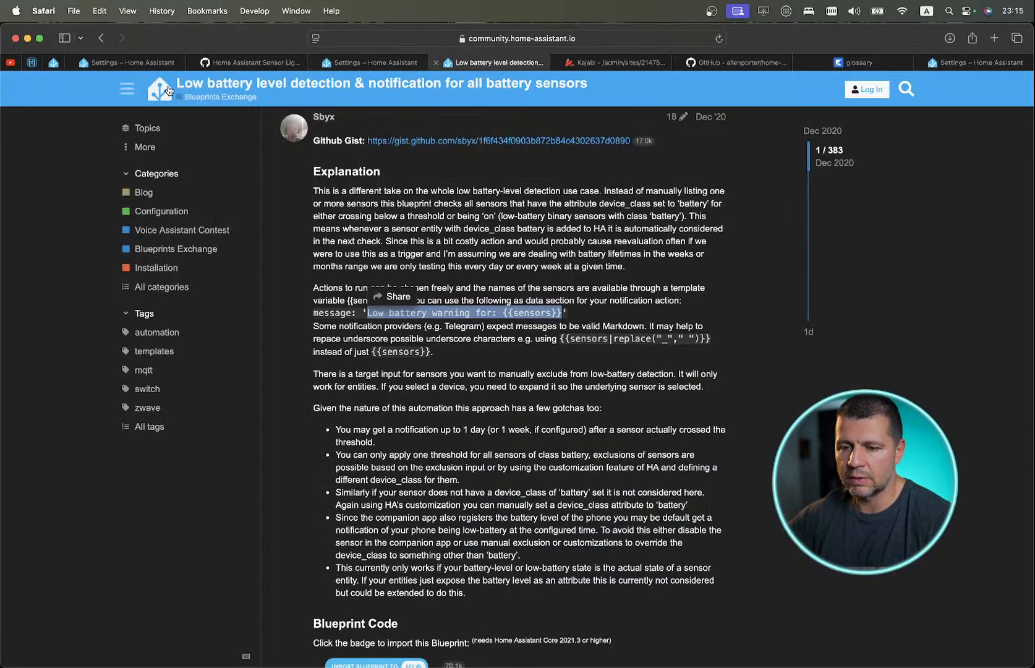
click(101, 38)
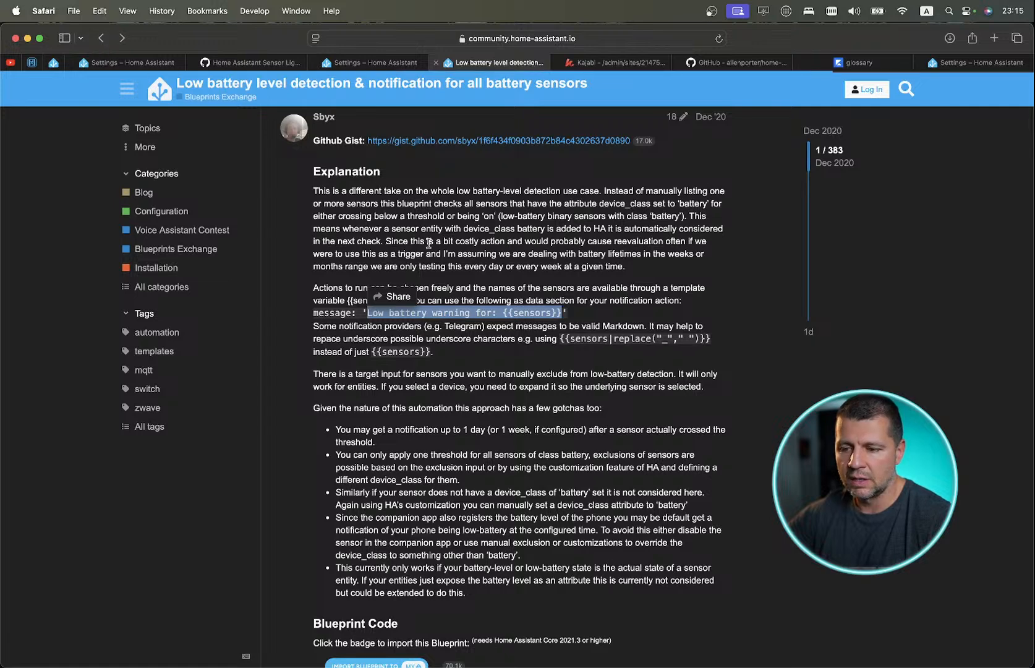
scroll(326, 221, down, 3)
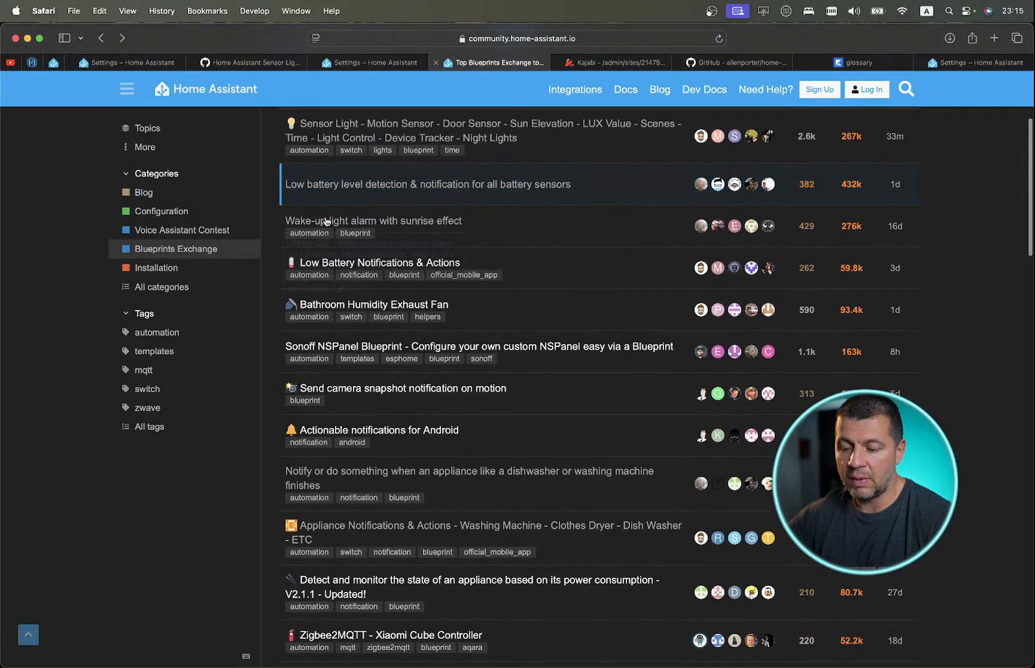
mouse_move(333, 221)
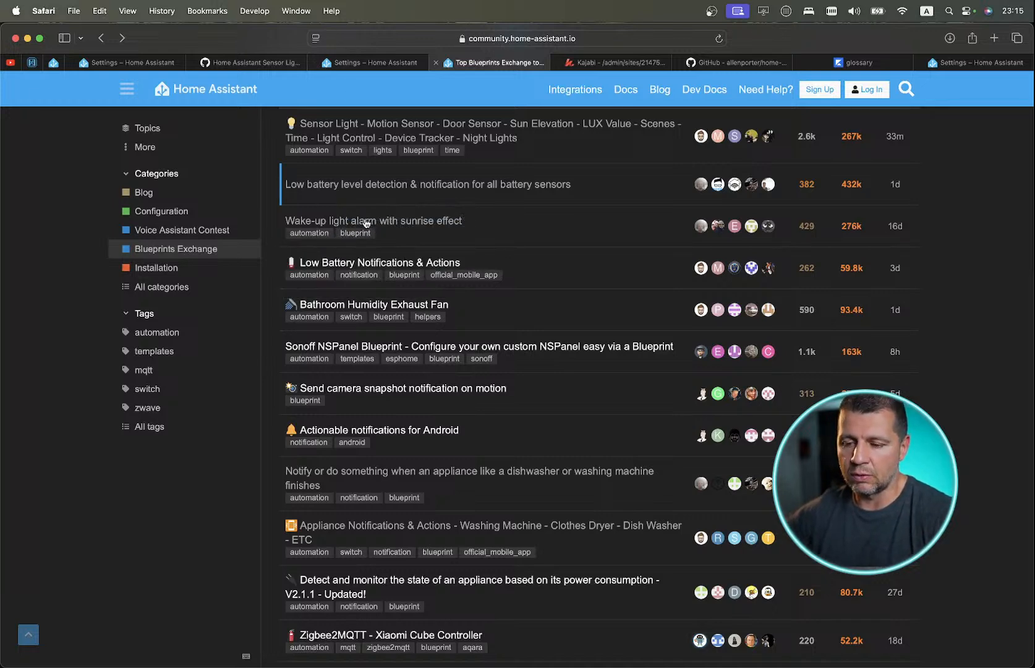
click(973, 66)
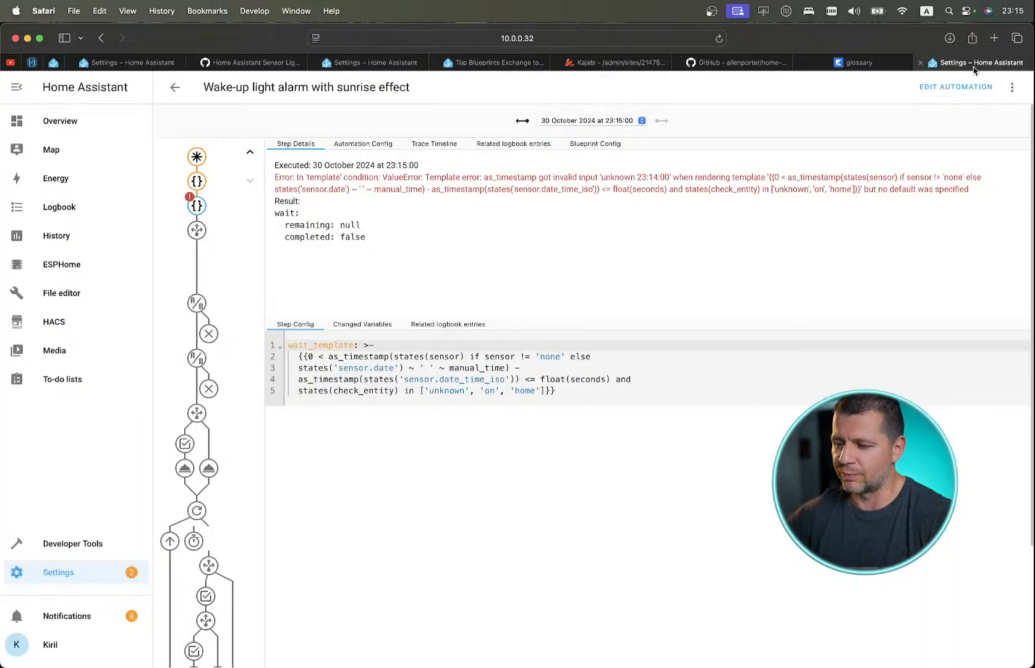
scroll(386, 175, up, 2)
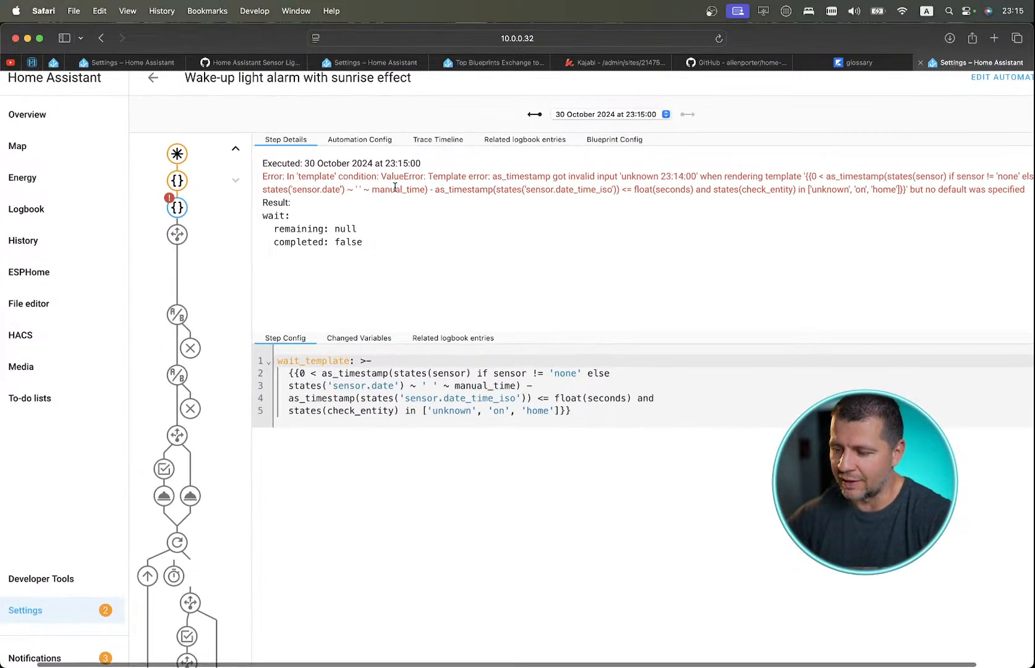
Return to the Blueprints Exchange list and review the topics around the wake-up light alarm, including "Low Battery Notifications & Actions".
click(384, 62)
click(502, 63)
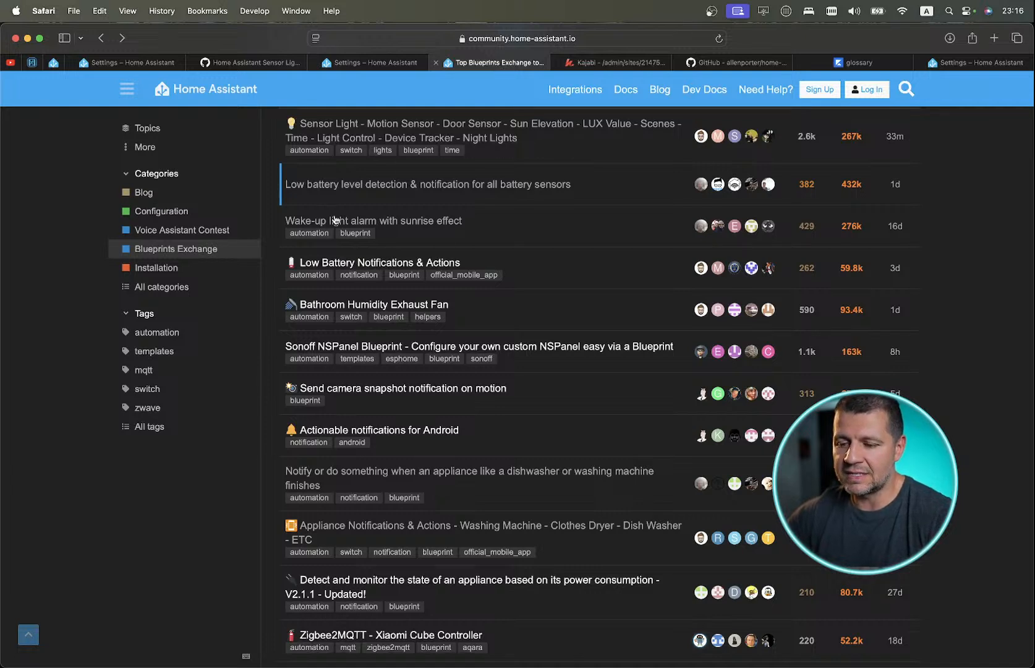
mouse_move(364, 224)
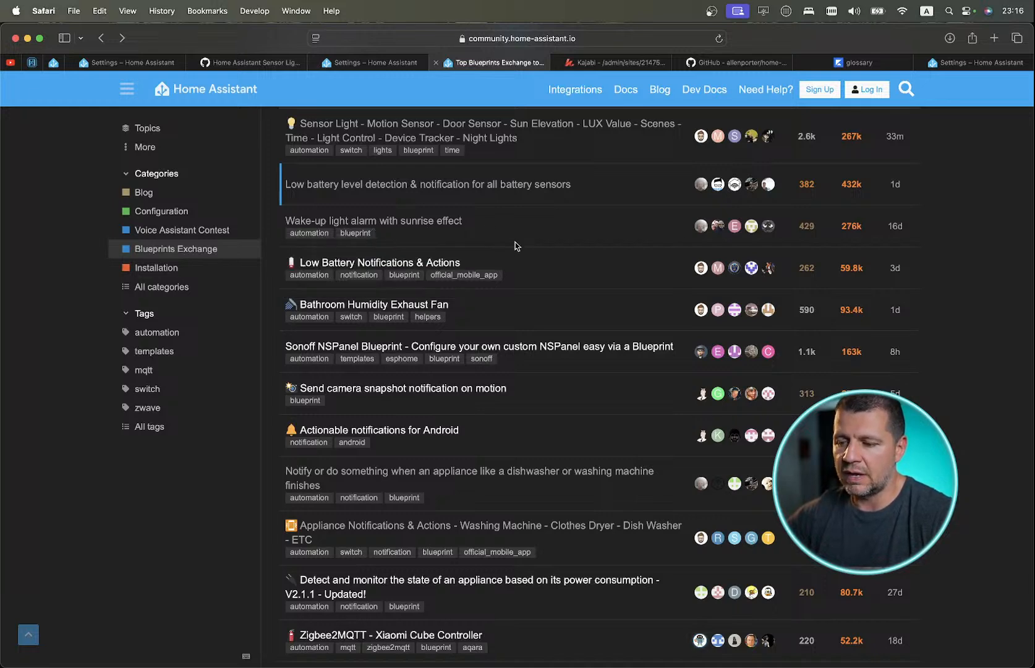
scroll(515, 243, down, 2)
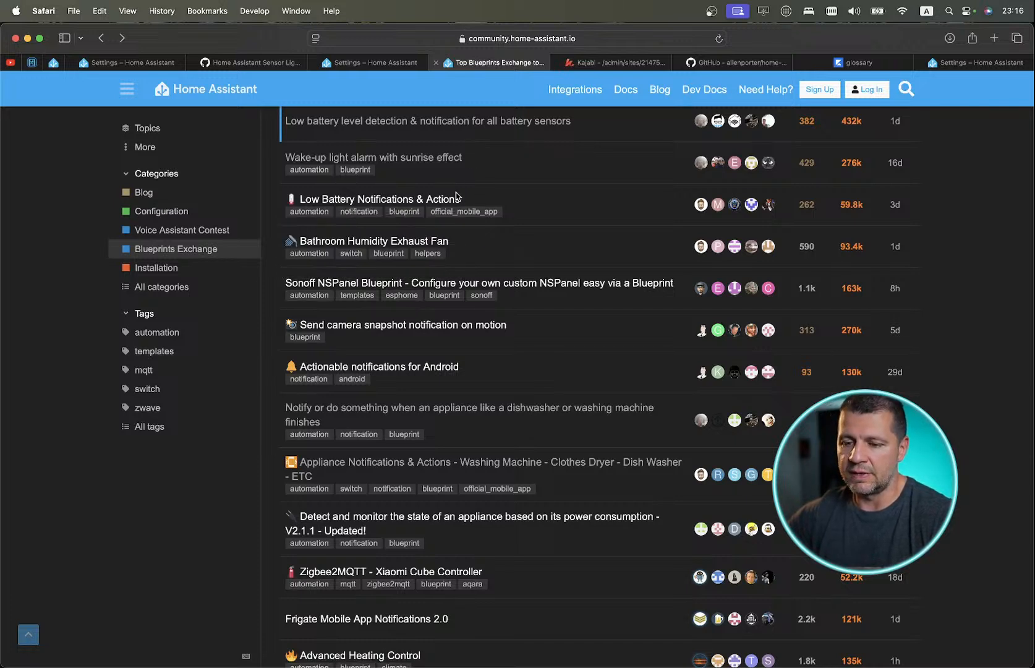
mouse_move(444, 202)
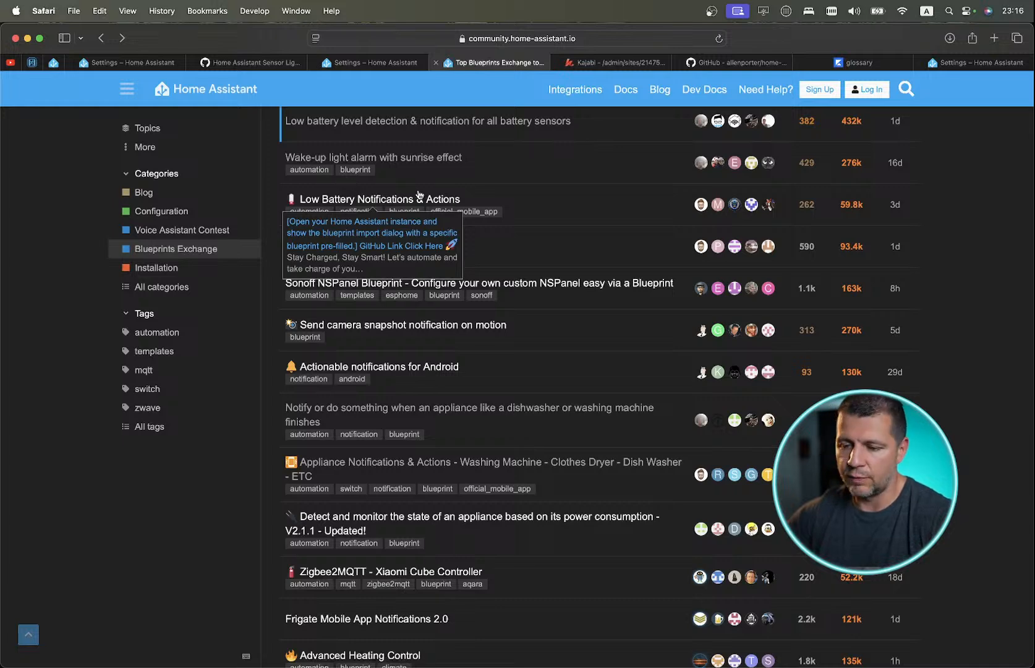
scroll(453, 203, up, 2)
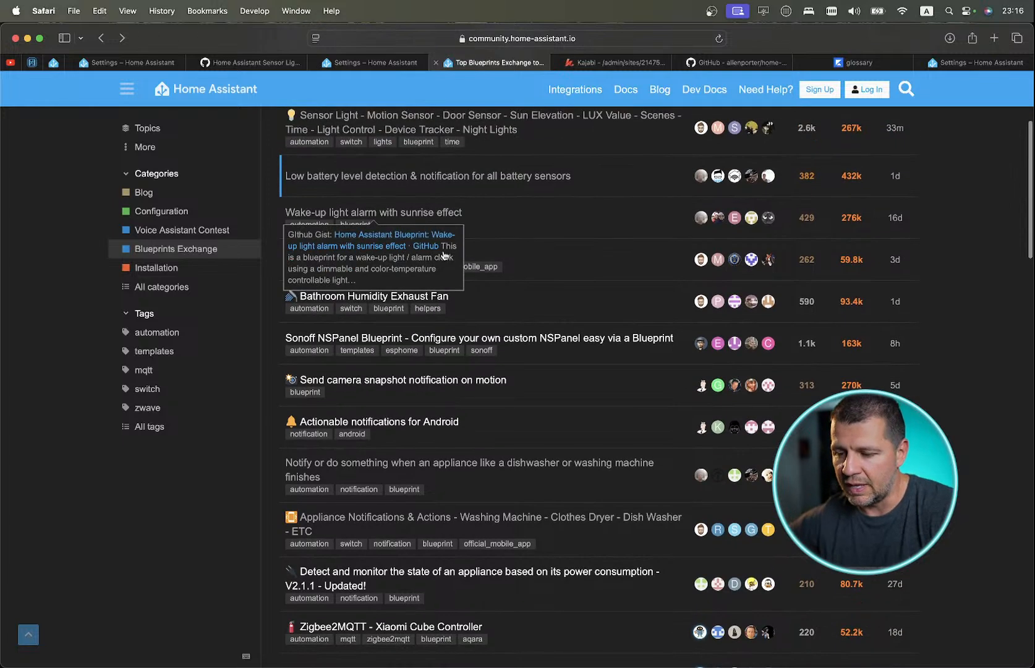
mouse_move(404, 257)
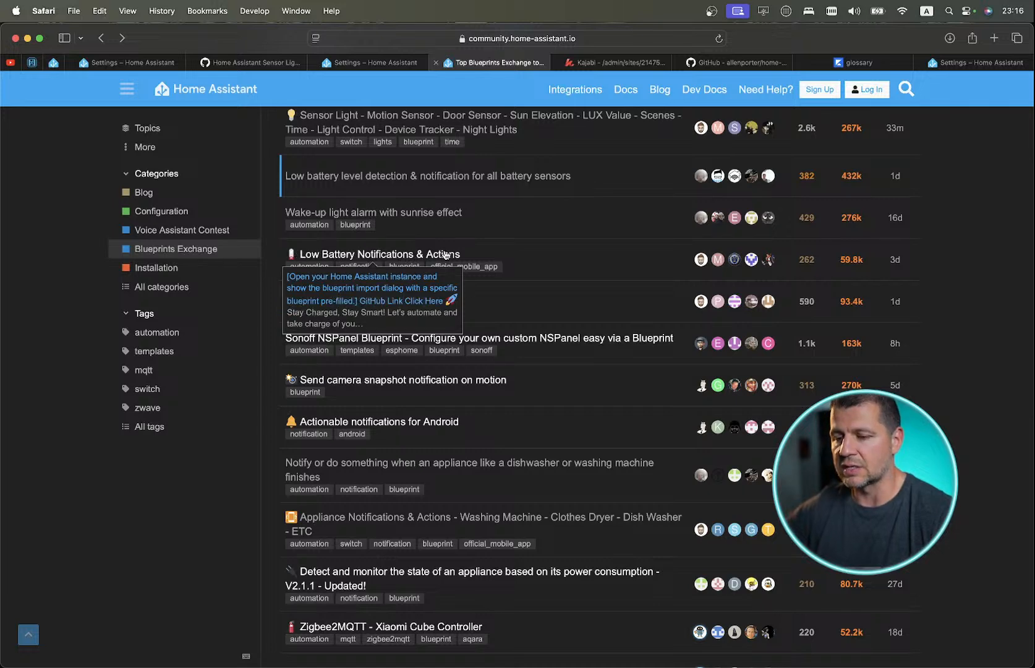
Review the "Low Battery Notifications & Actions" blueprint topic and return to the Blueprints Exchange list.
mouse_move(333, 179)
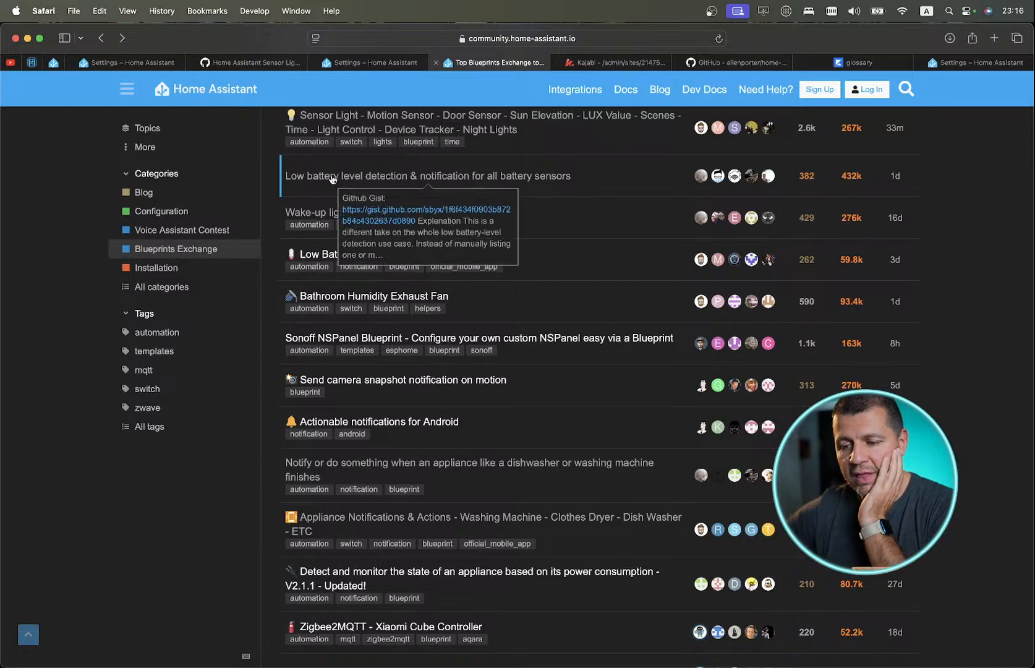
mouse_move(333, 264)
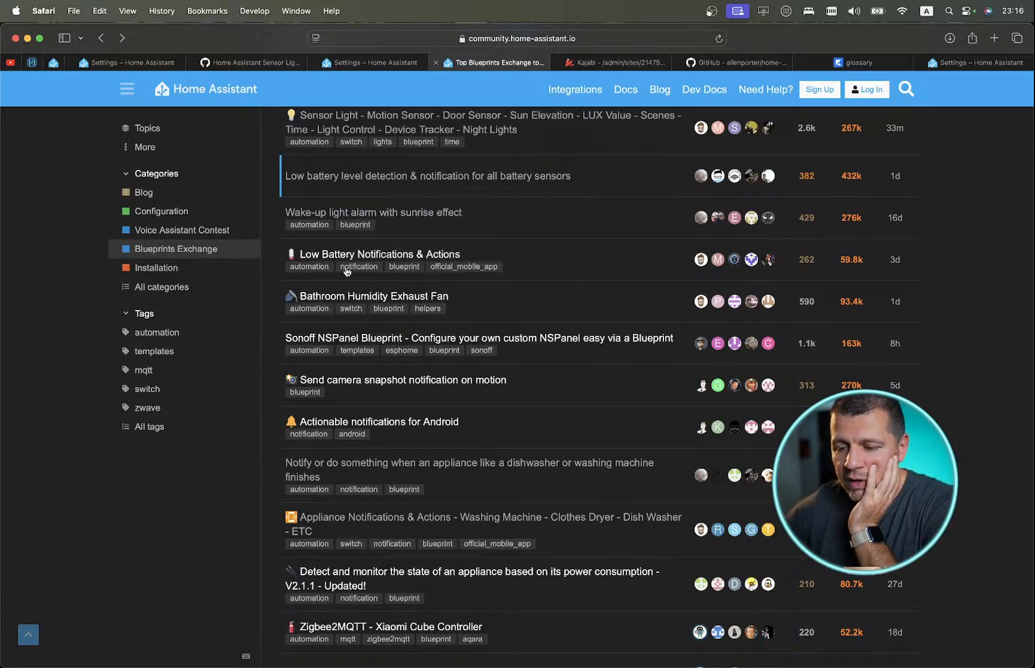
click(337, 255)
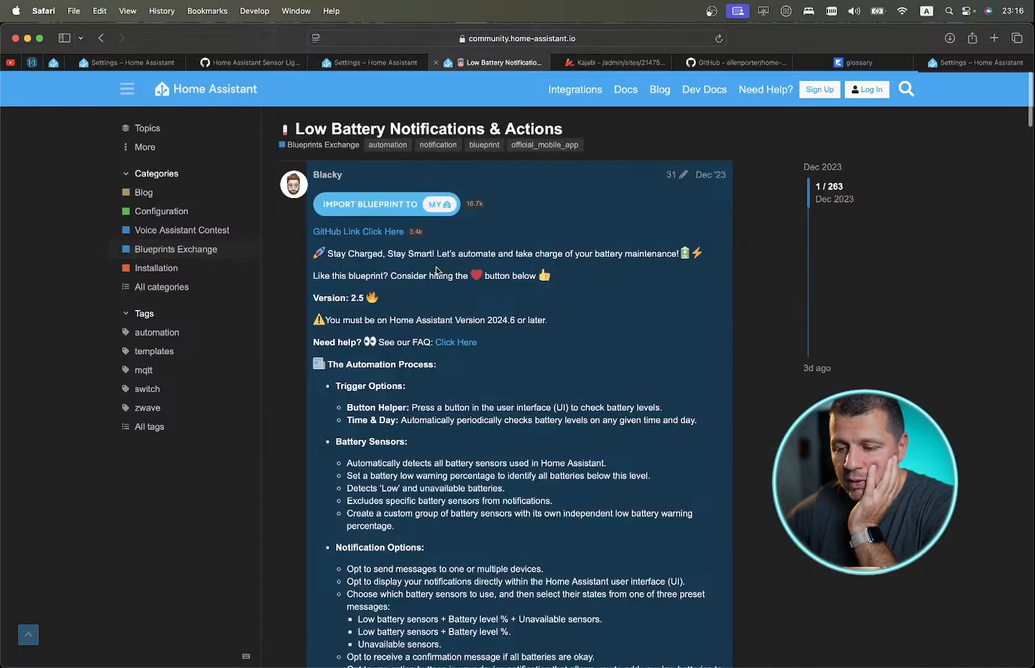
scroll(437, 270, down, 10)
scroll(436, 270, down, 10)
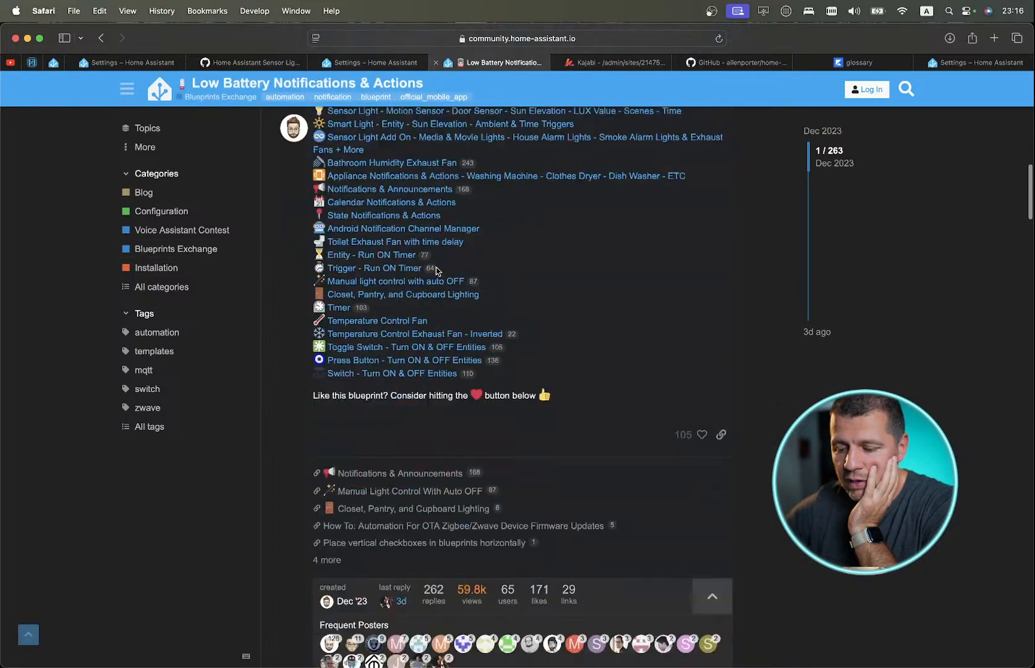
scroll(436, 270, up, 15)
scroll(437, 270, up, 5)
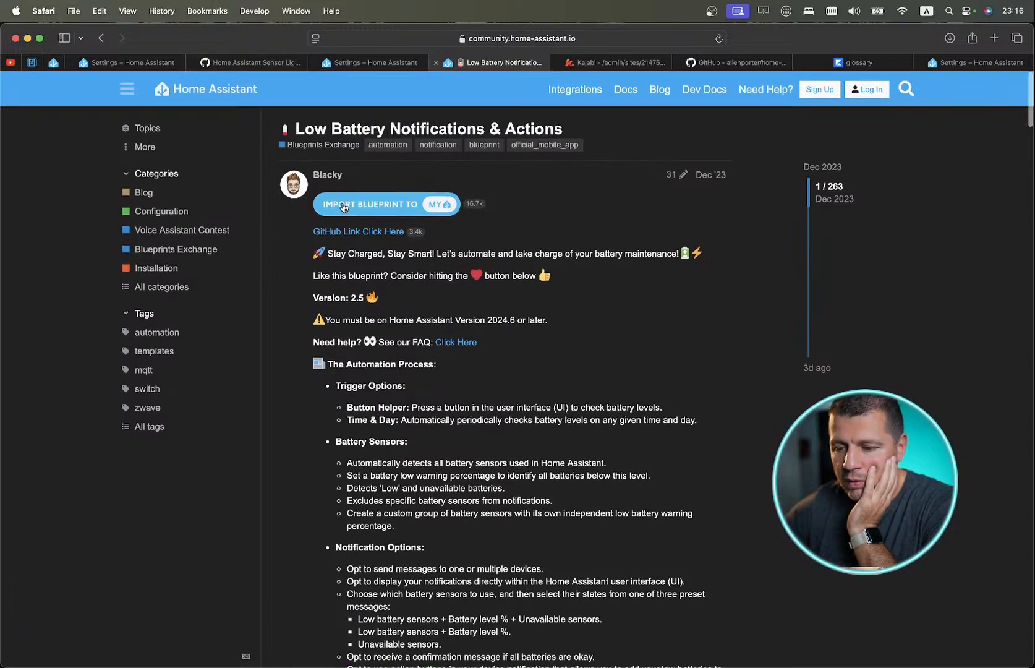
click(102, 38)
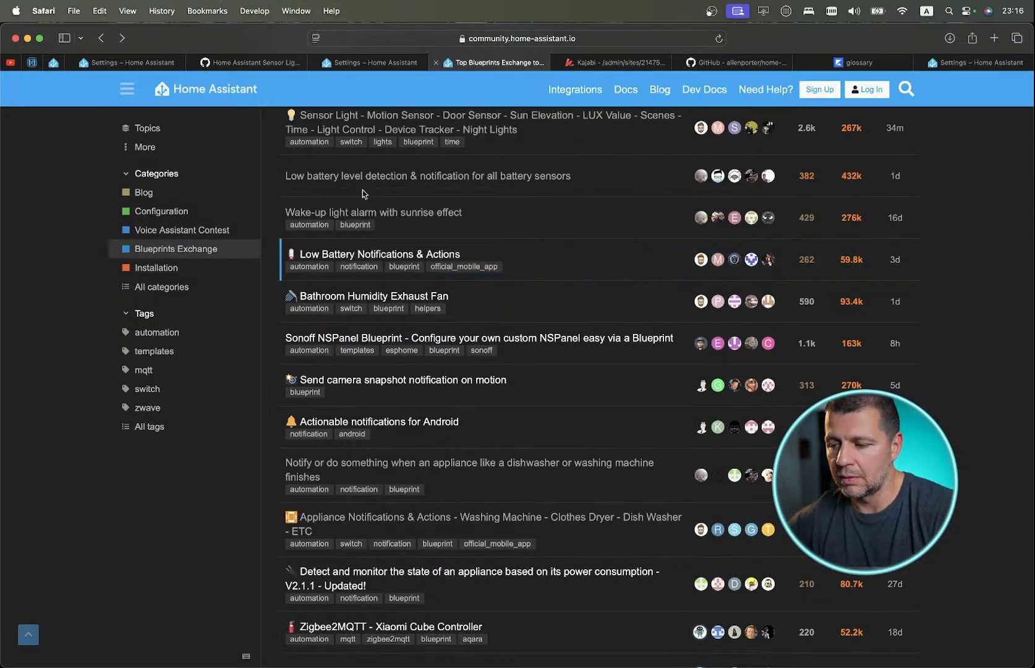
mouse_move(326, 222)
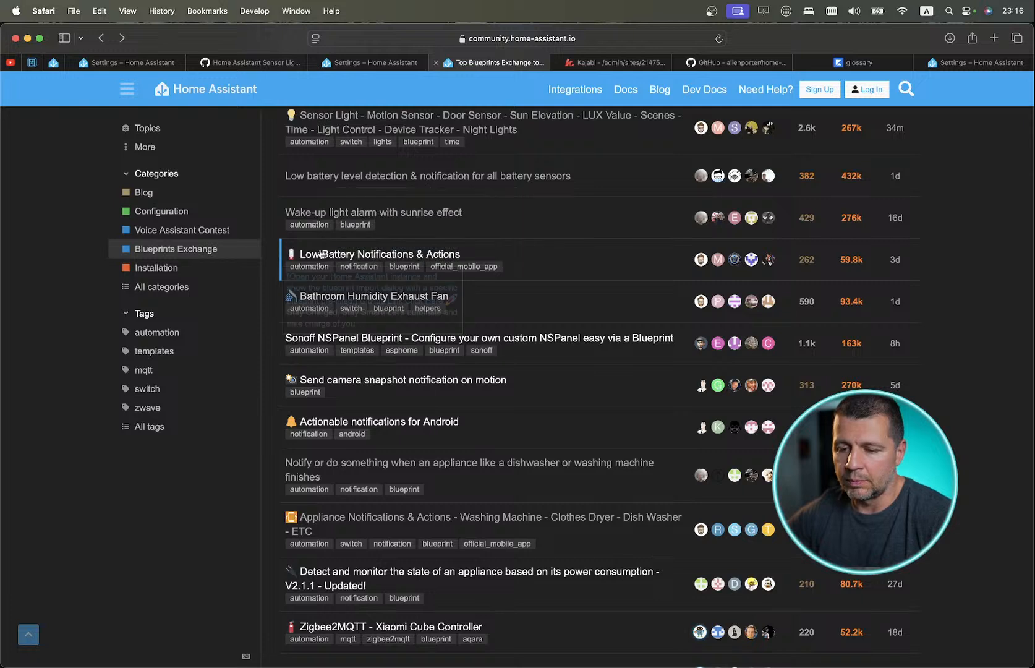
mouse_move(349, 247)
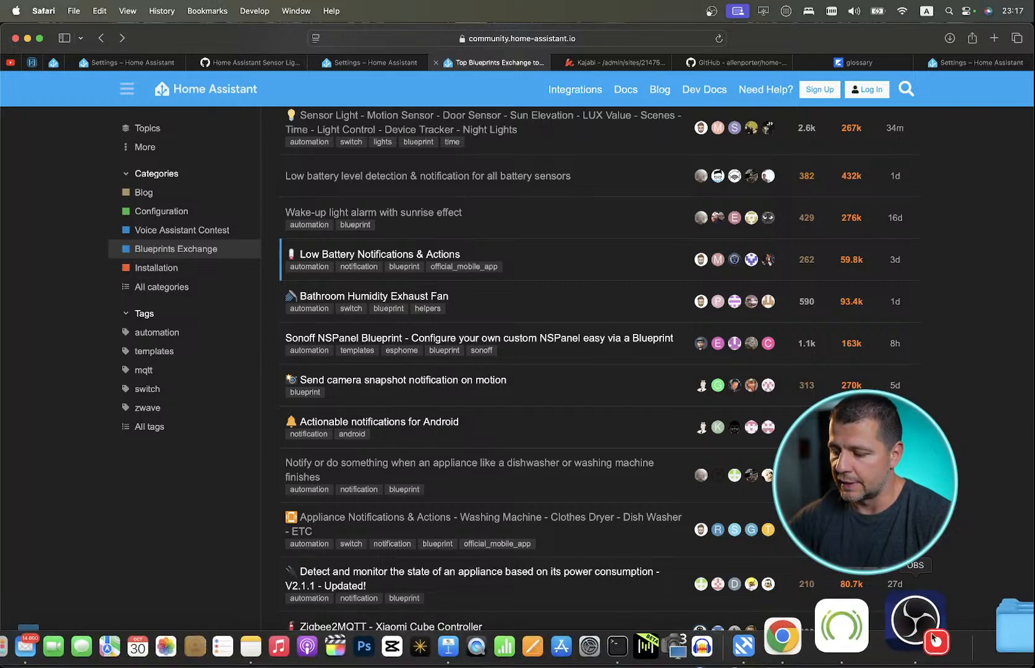
Switch to YouTube Studio in Chrome and create a live chat poll asking "Should I test the second low battery blueprint?".
click(864, 615)
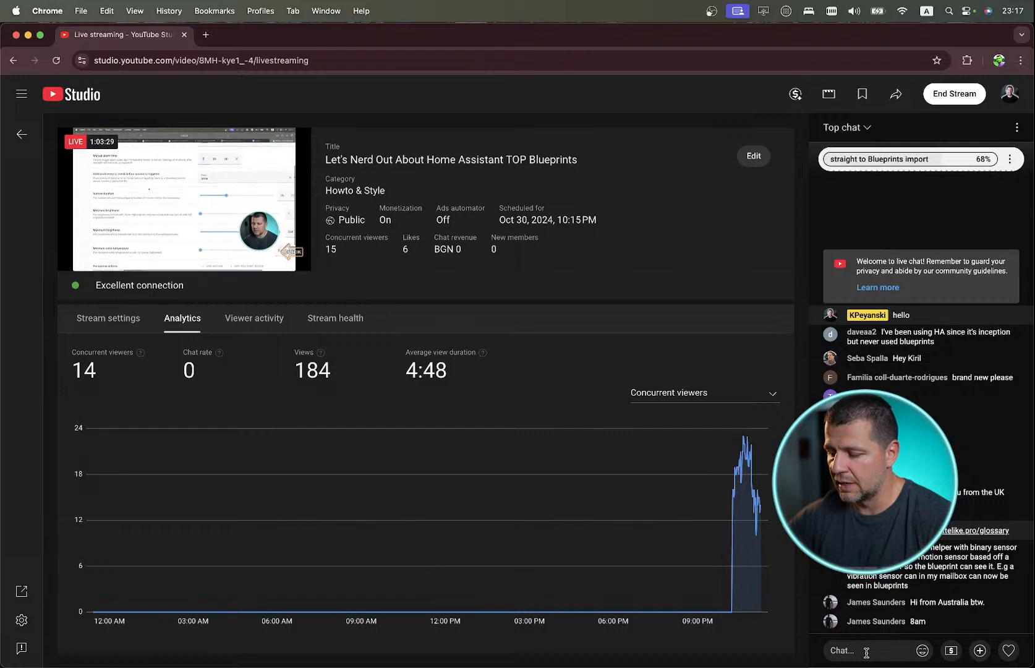
click(979, 650)
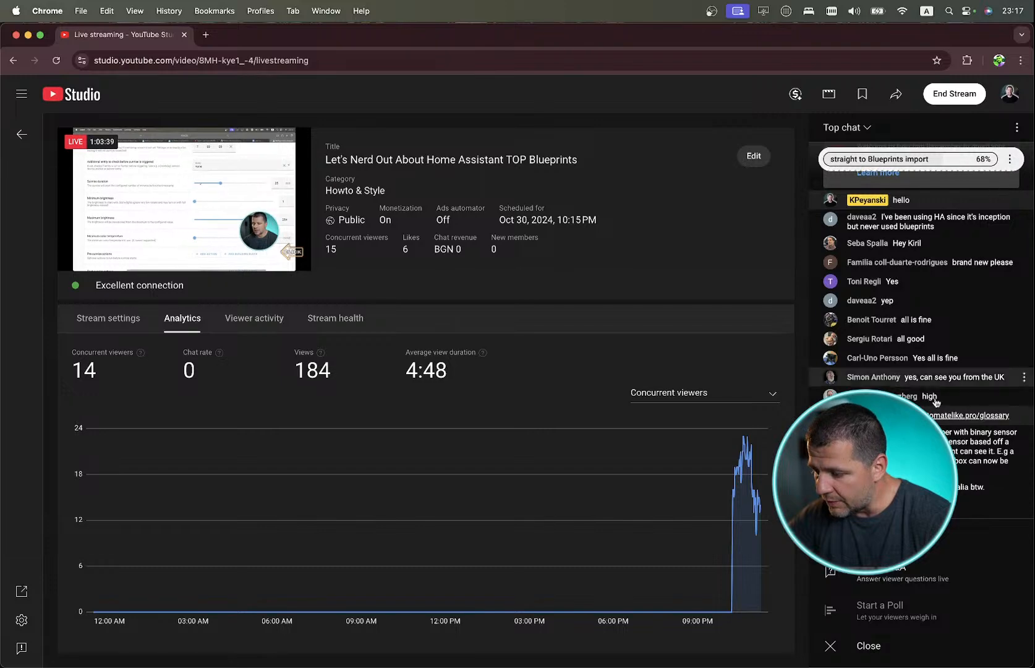
click(897, 611)
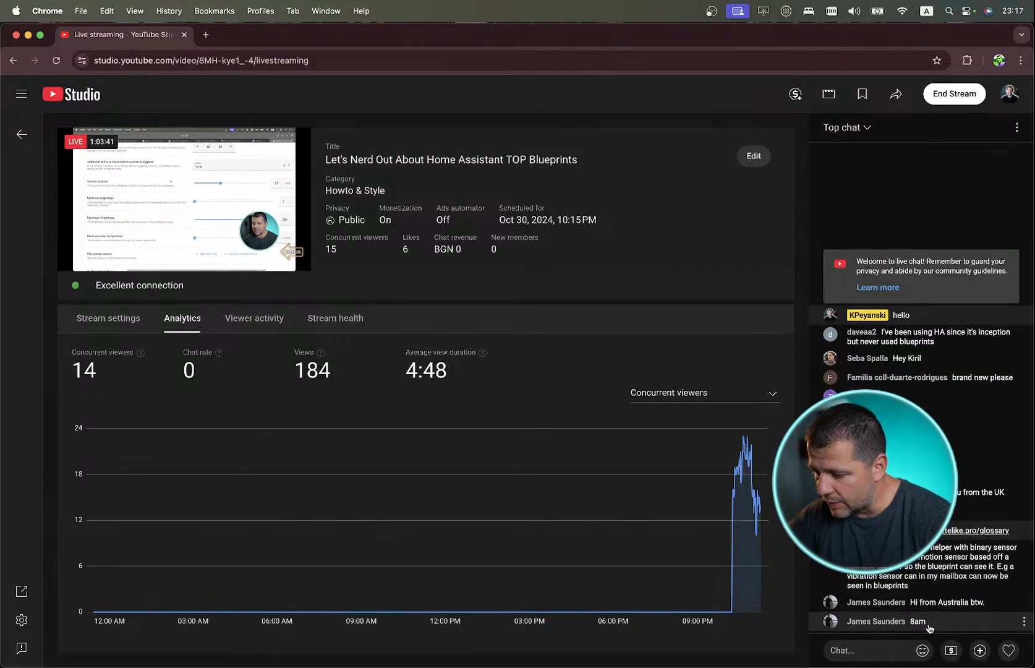
click(982, 651)
click(930, 617)
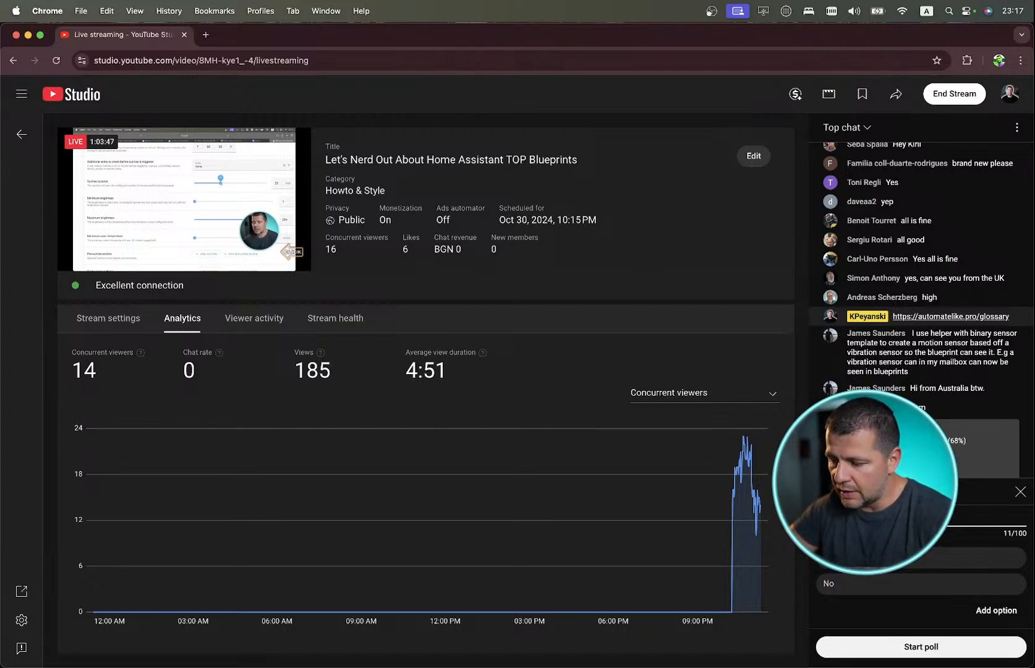
text(blu)
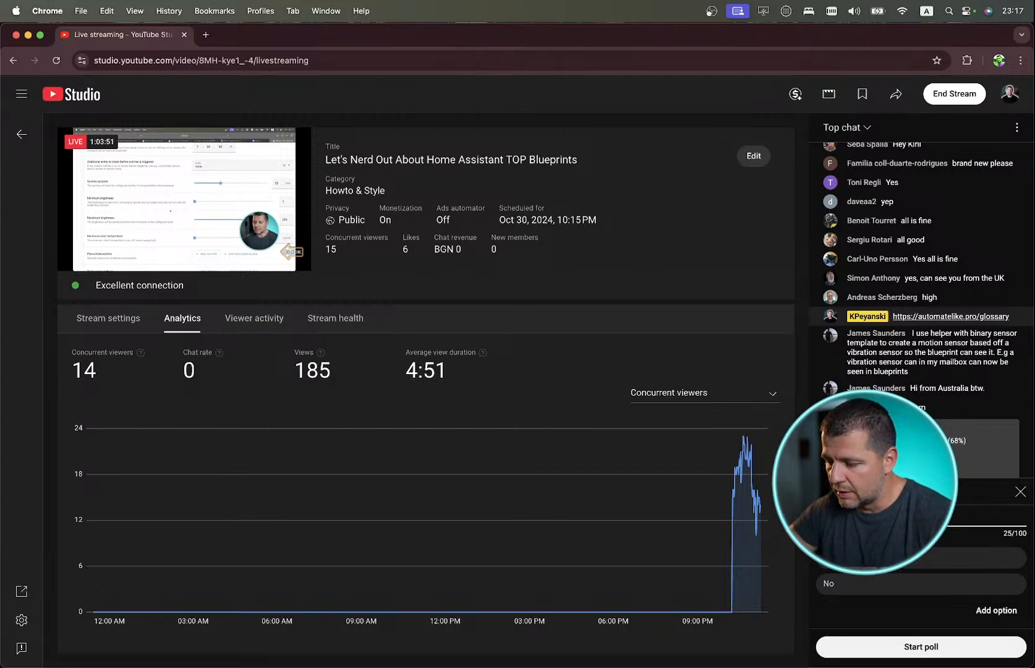
text(s?)
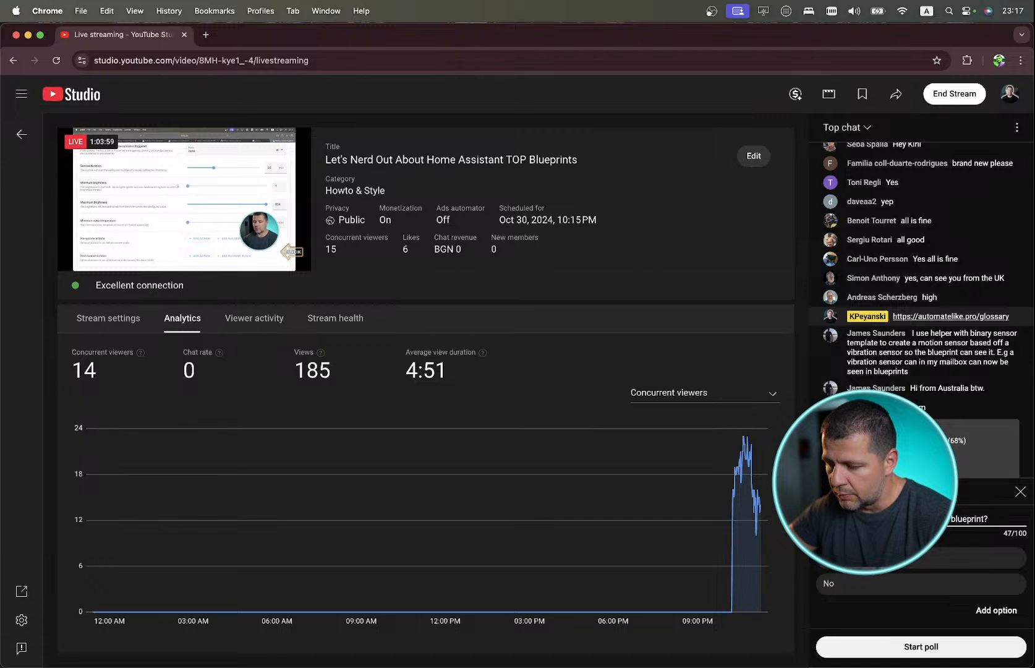
Start the poll with the answers "yes" and "no", and return to the Blueprints Exchange list in Safari.
key(Tab)
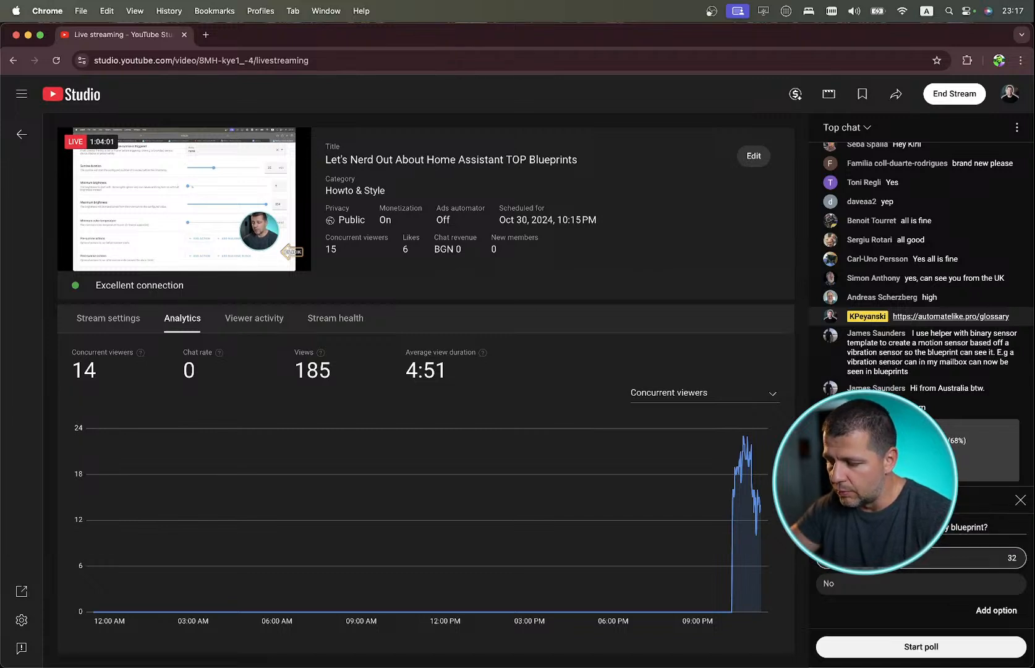
click(854, 577)
click(856, 558)
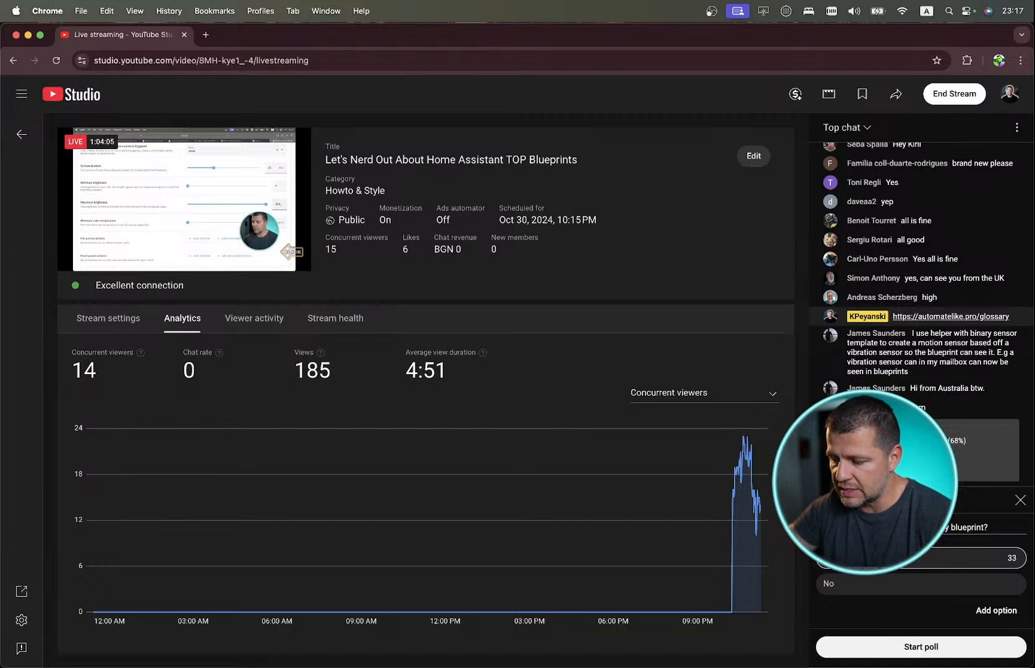
text(Ye)
click(854, 586)
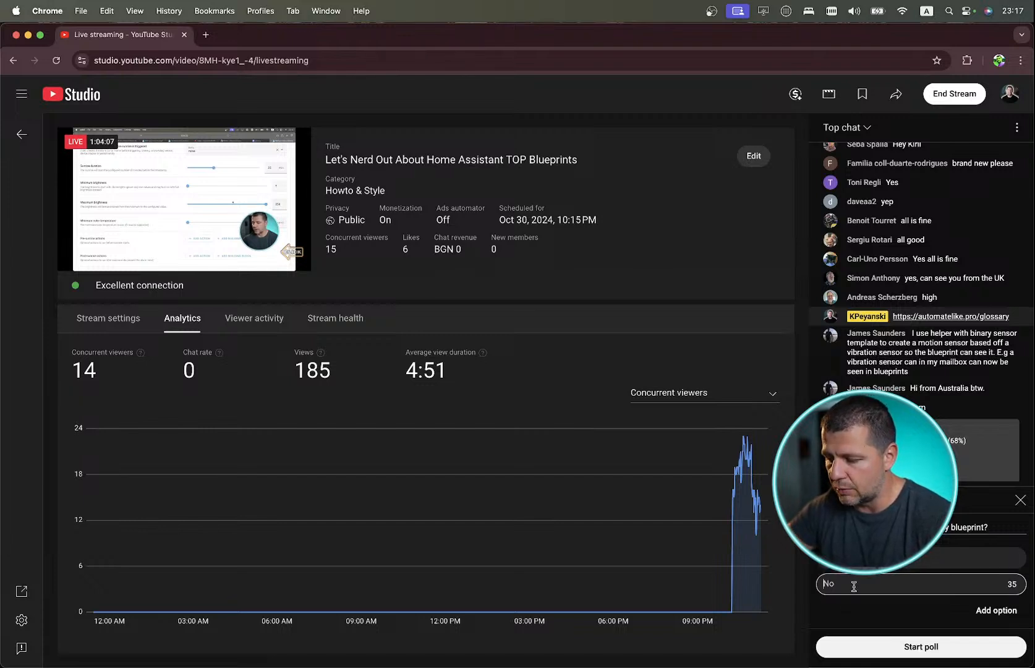
text(no)
click(898, 644)
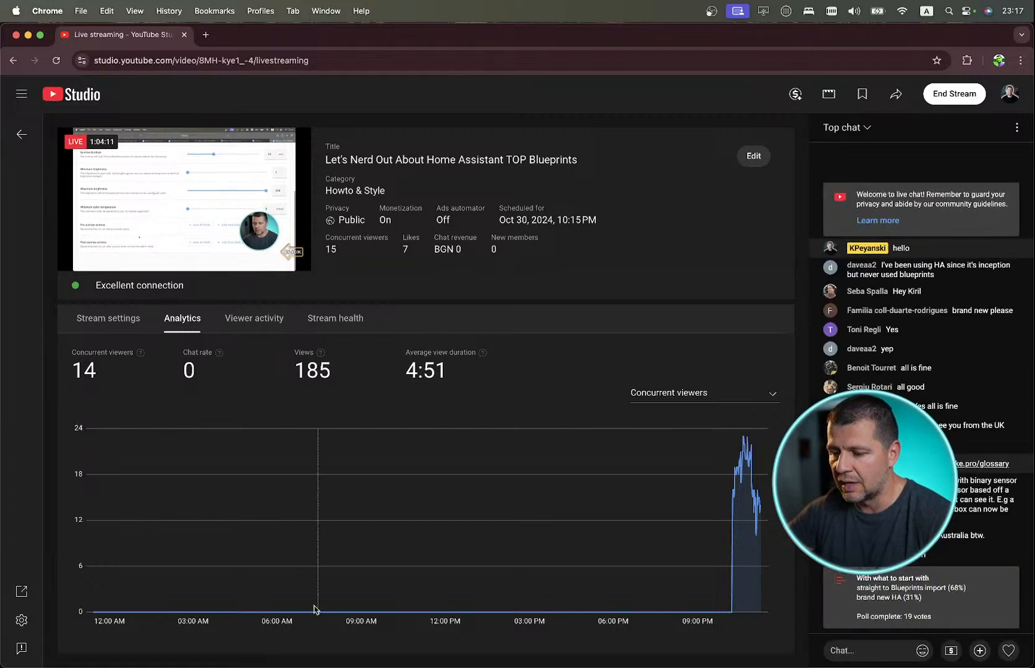
mouse_move(79, 624)
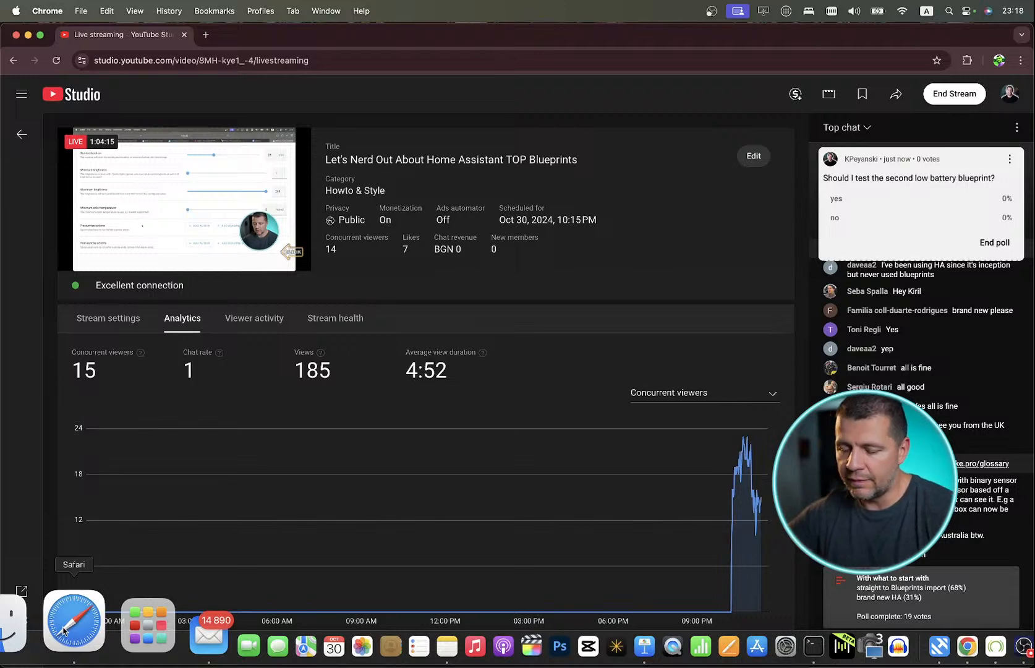
click(66, 622)
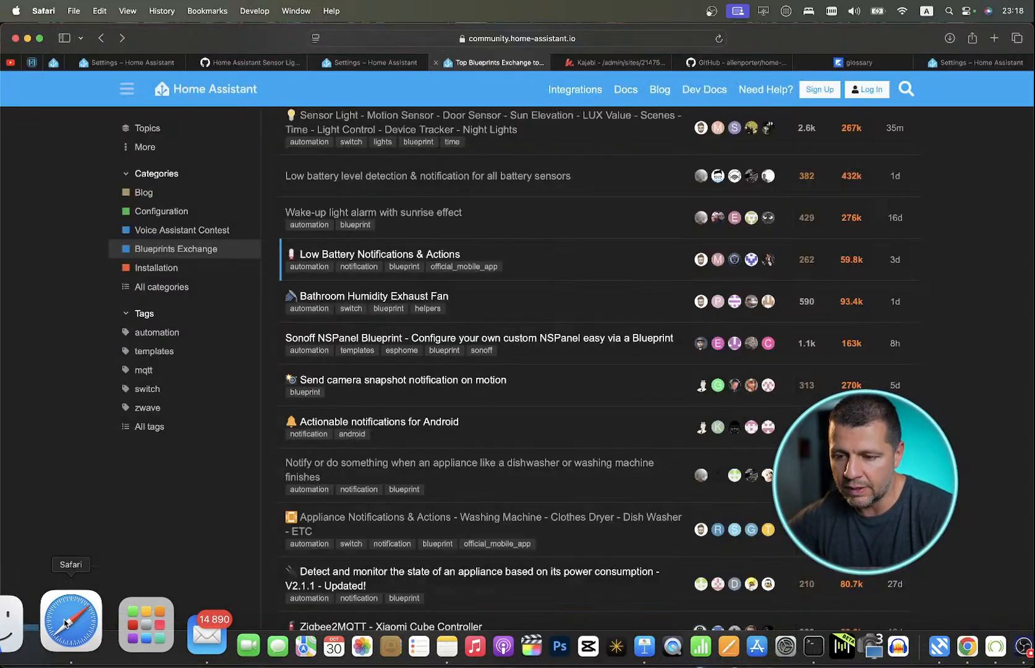
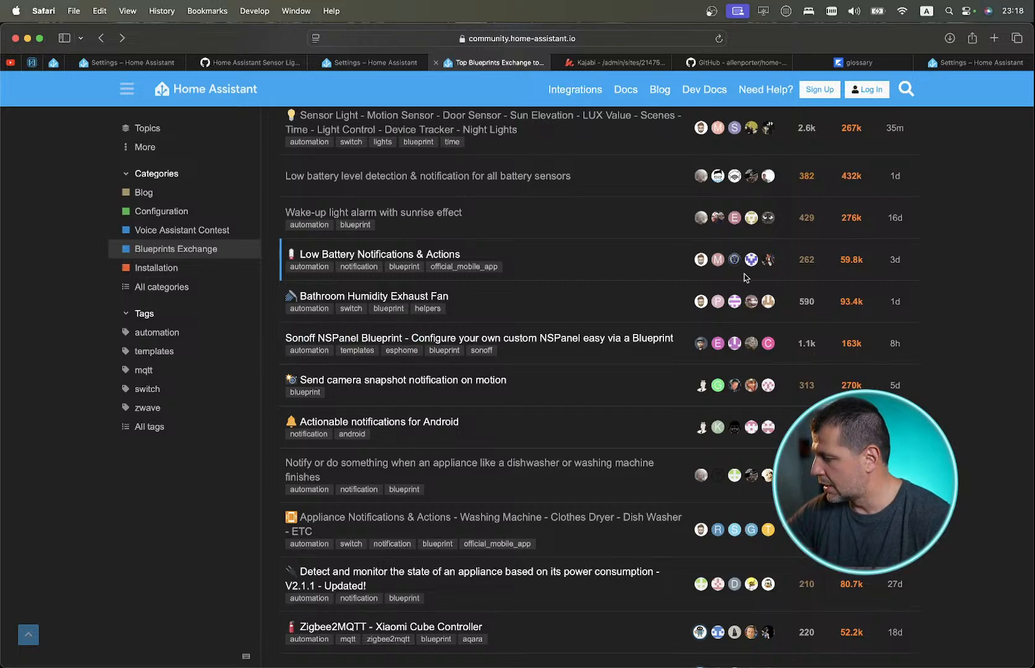
Try to import the "Bathroom Humidity Exhaust Fan" blueprint from its forum topic.
click(392, 299)
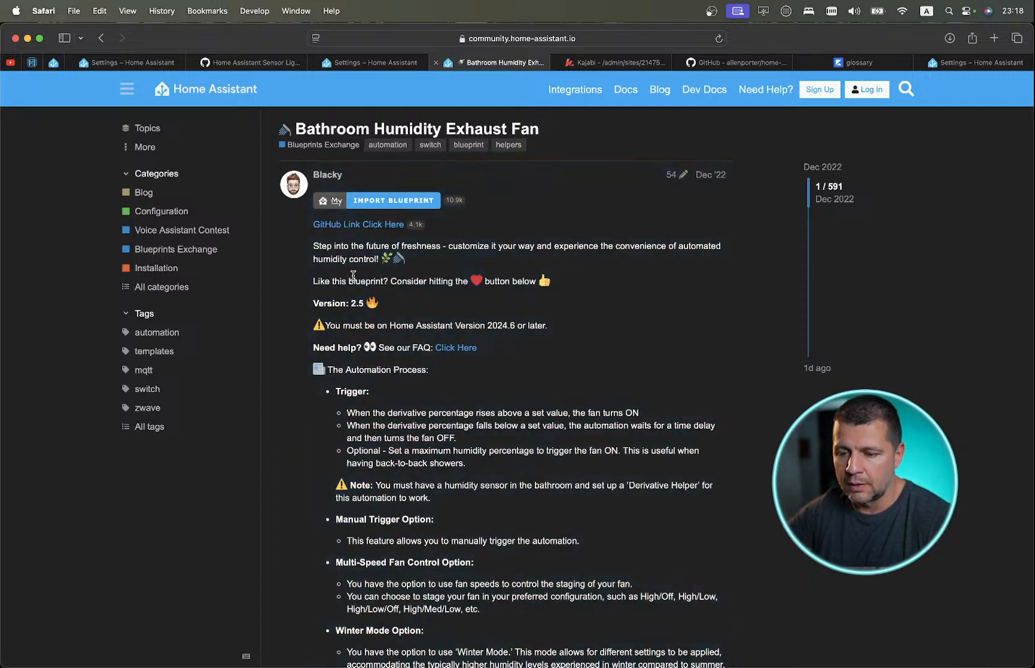
scroll(372, 266, up, 5)
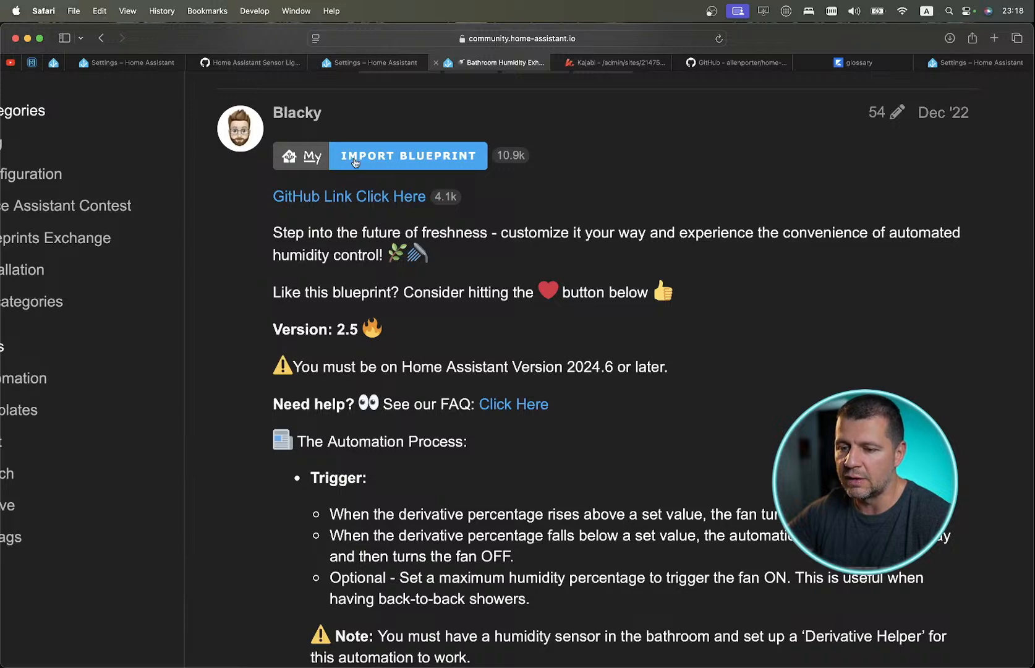
key(super+0)
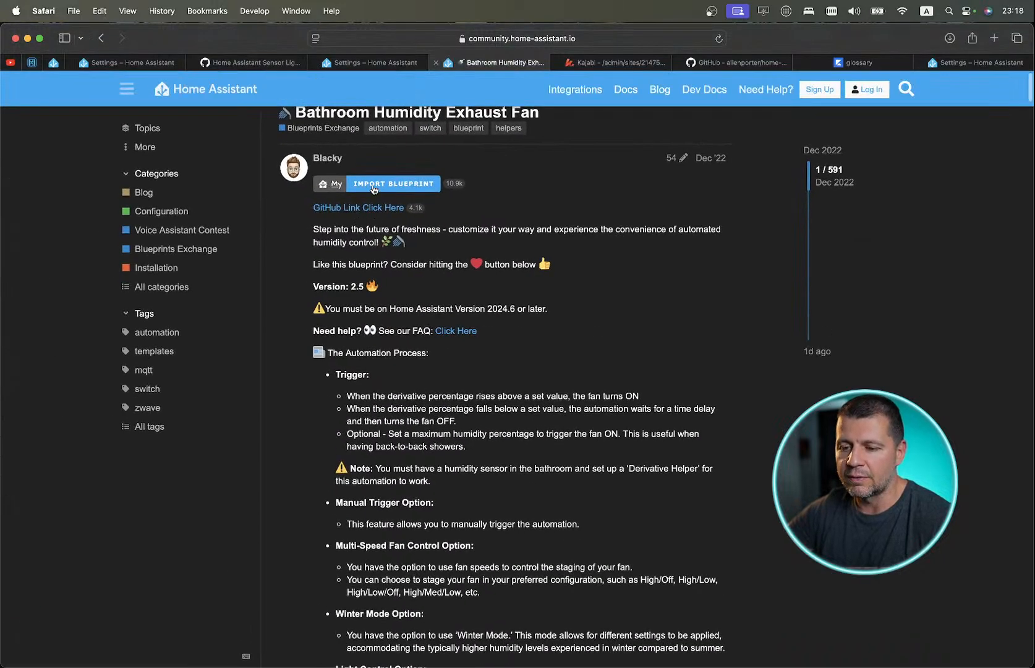
click(373, 185)
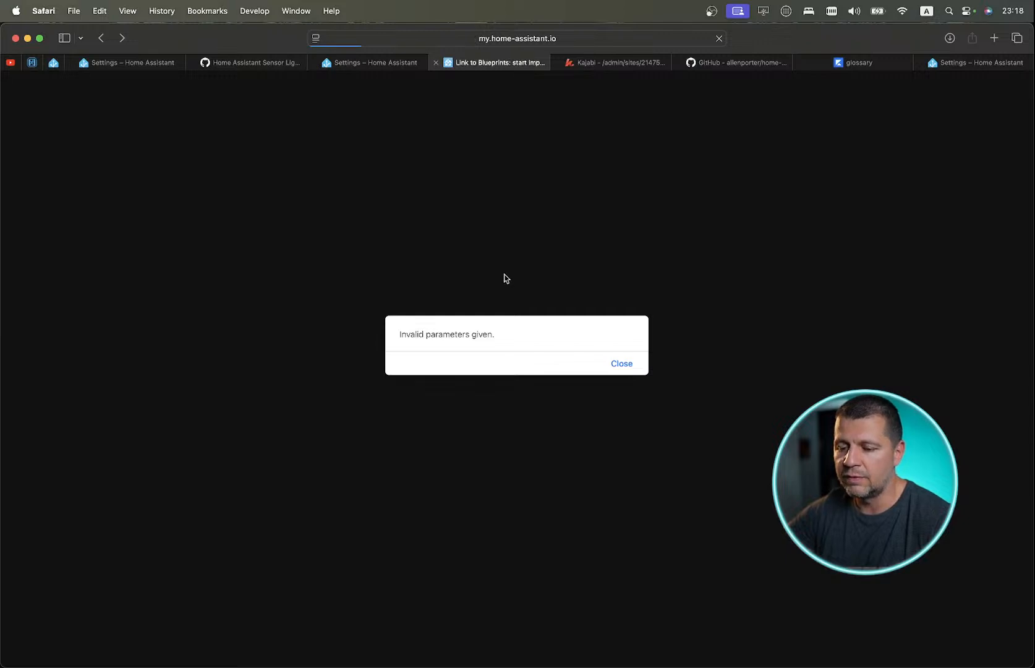
click(617, 363)
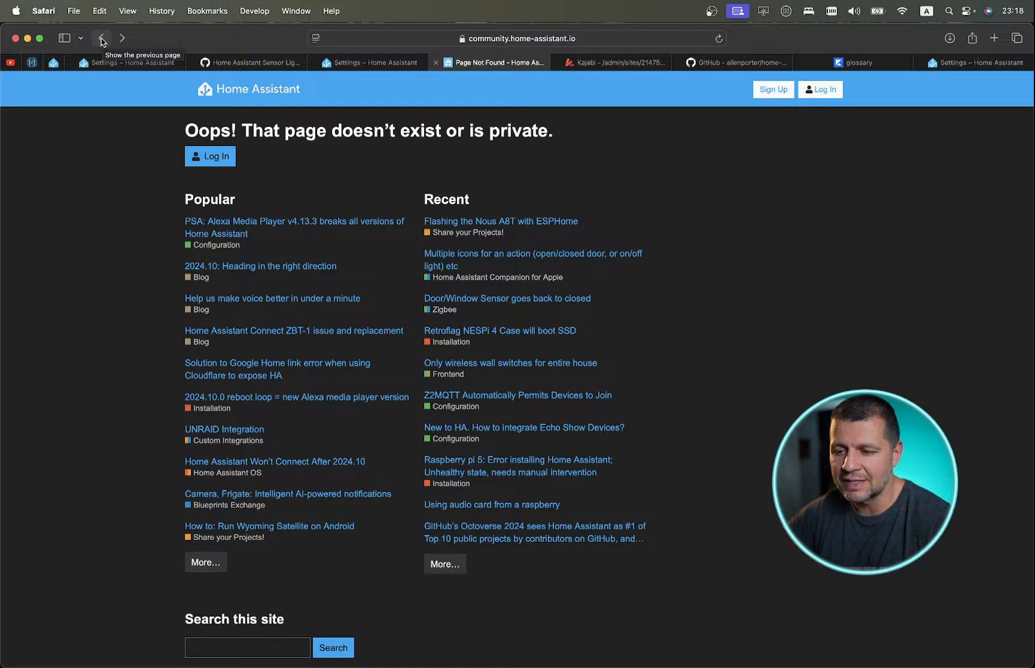
Return to the Blueprints Exchange category, show its top topics, and reopen "Bathroom Humidity Exhaust Fan".
click(102, 40)
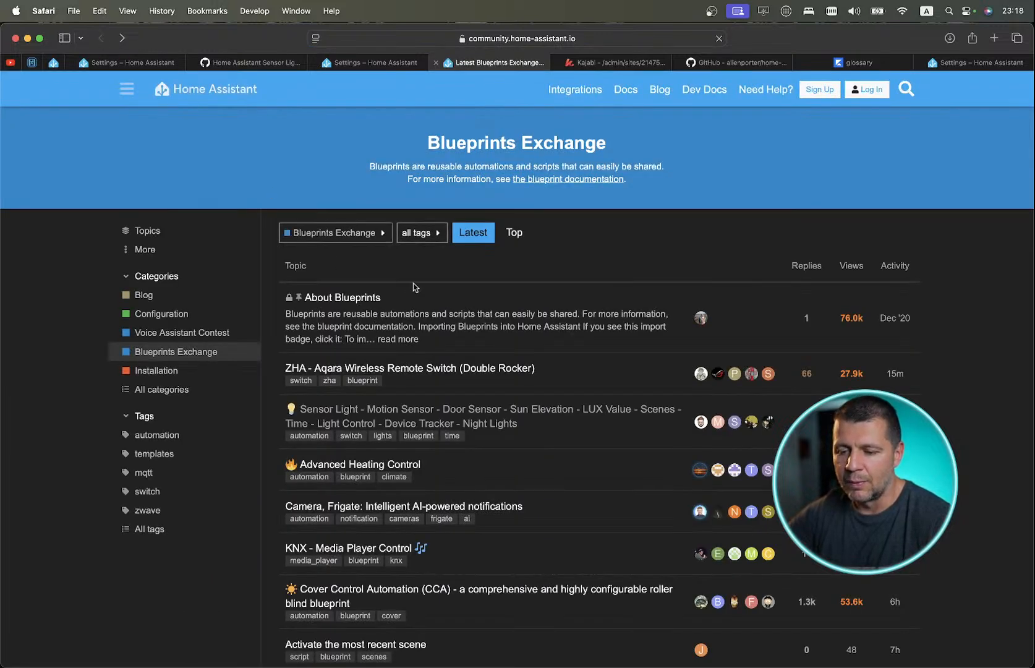
click(517, 239)
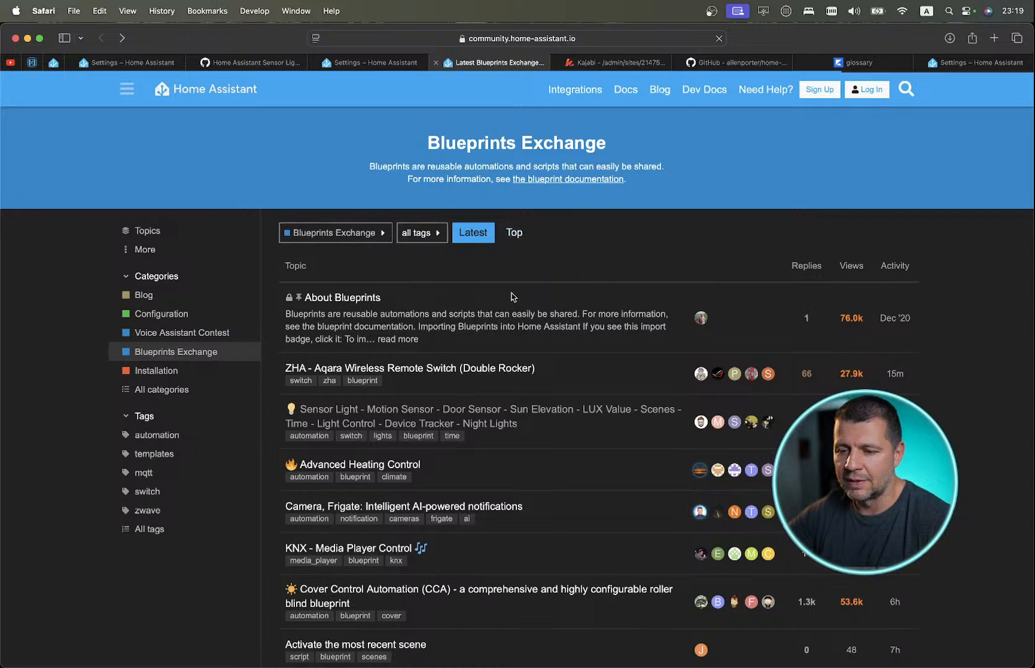
scroll(482, 371, down, 3)
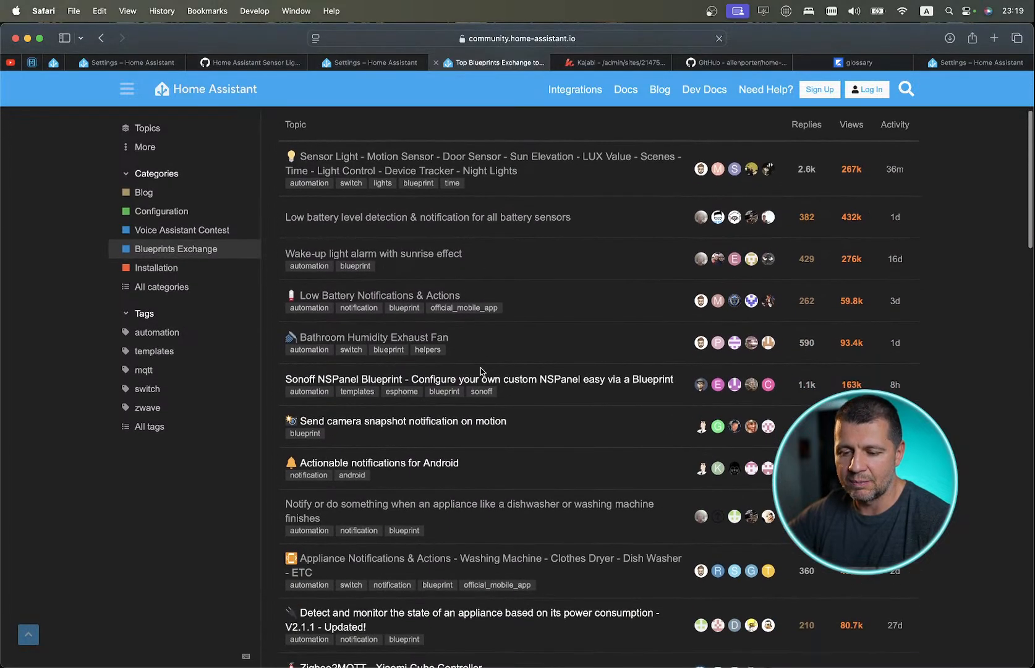
click(404, 344)
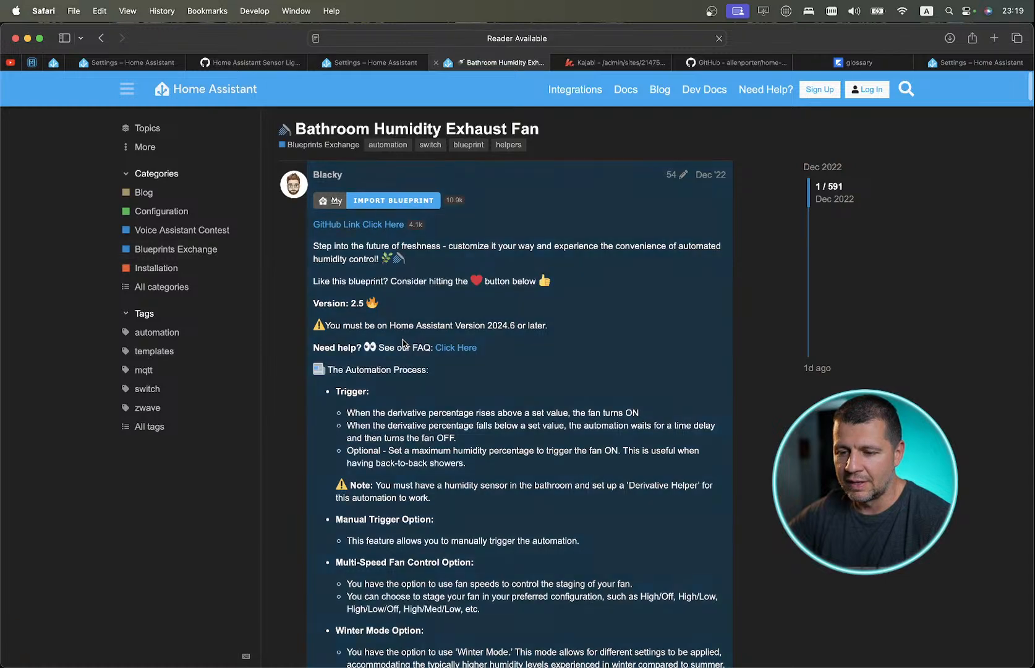
Import the "Bathroom Humidity Exhaust Fan" blueprint from its topic into the Home Assistant instance, keeping the path Blackshome/bathroom-humidity-exhaust-fan.
click(383, 202)
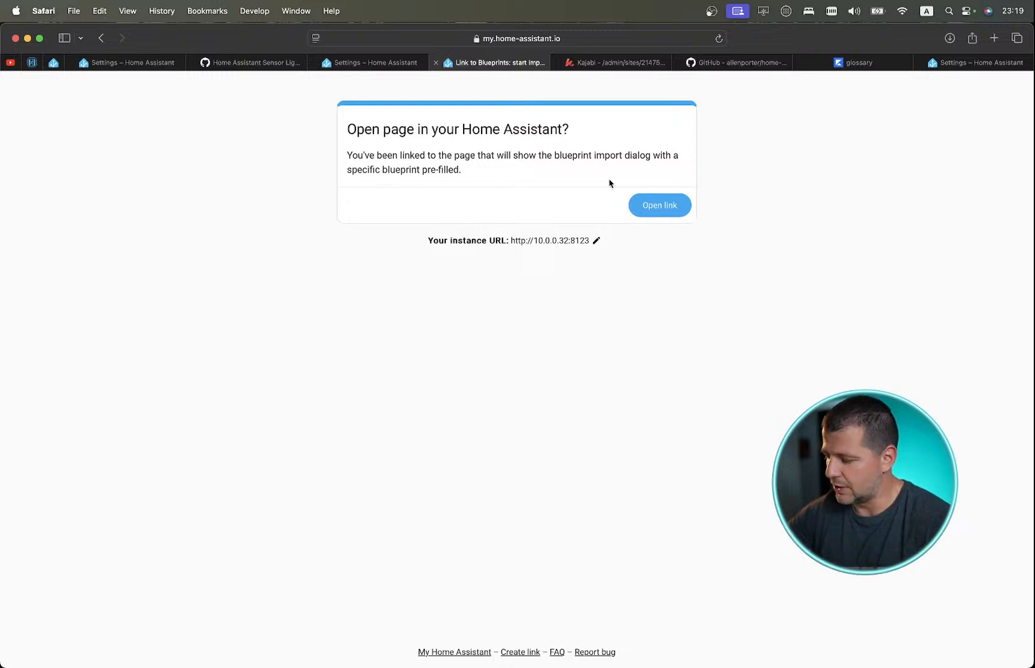
click(667, 213)
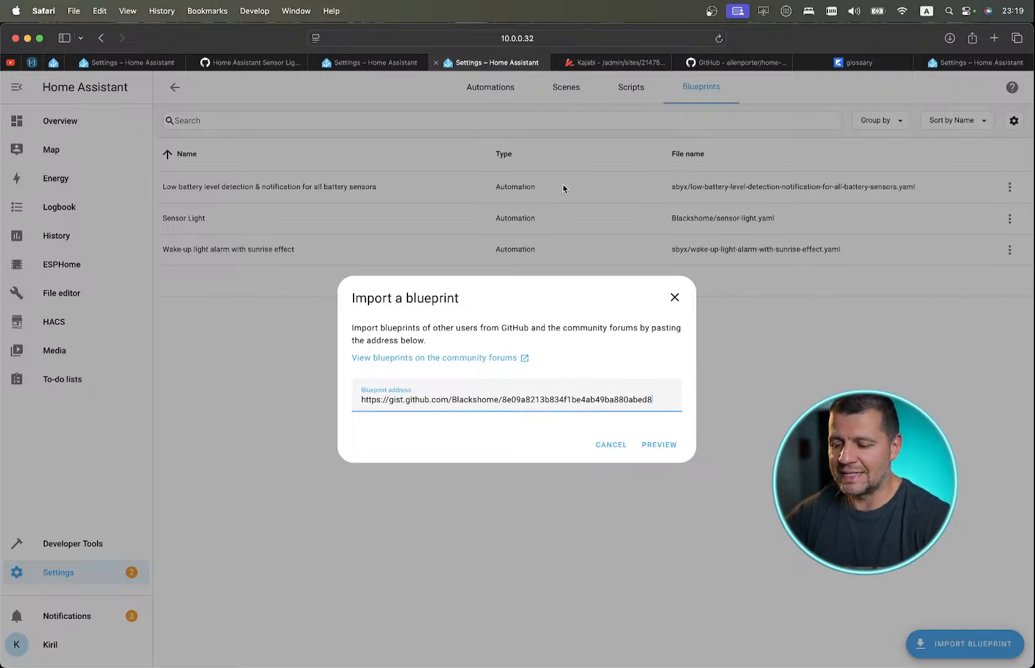
click(659, 445)
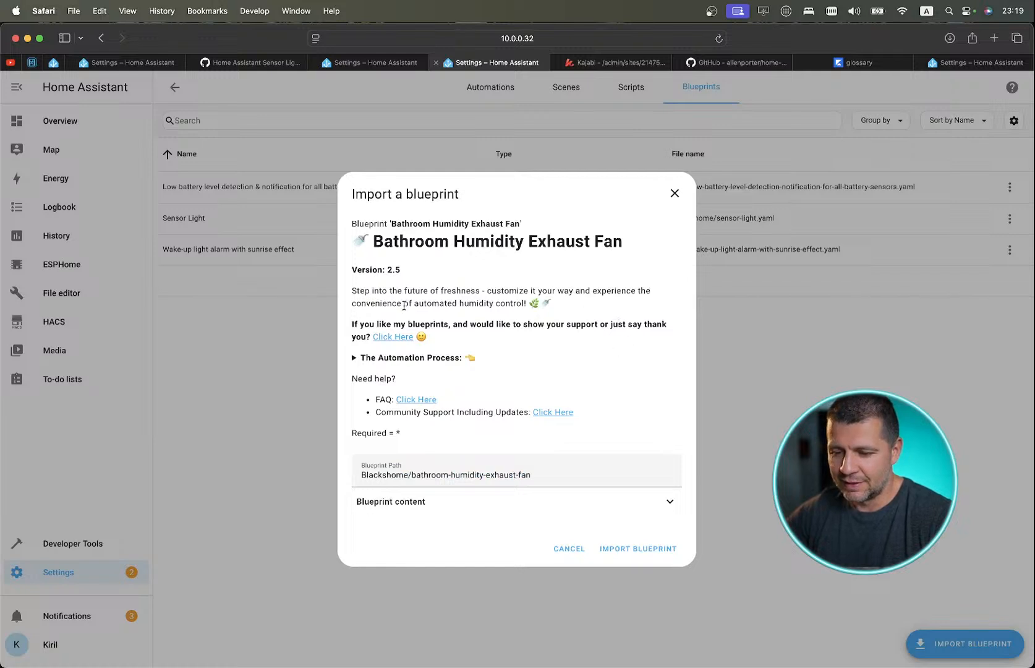
click(633, 548)
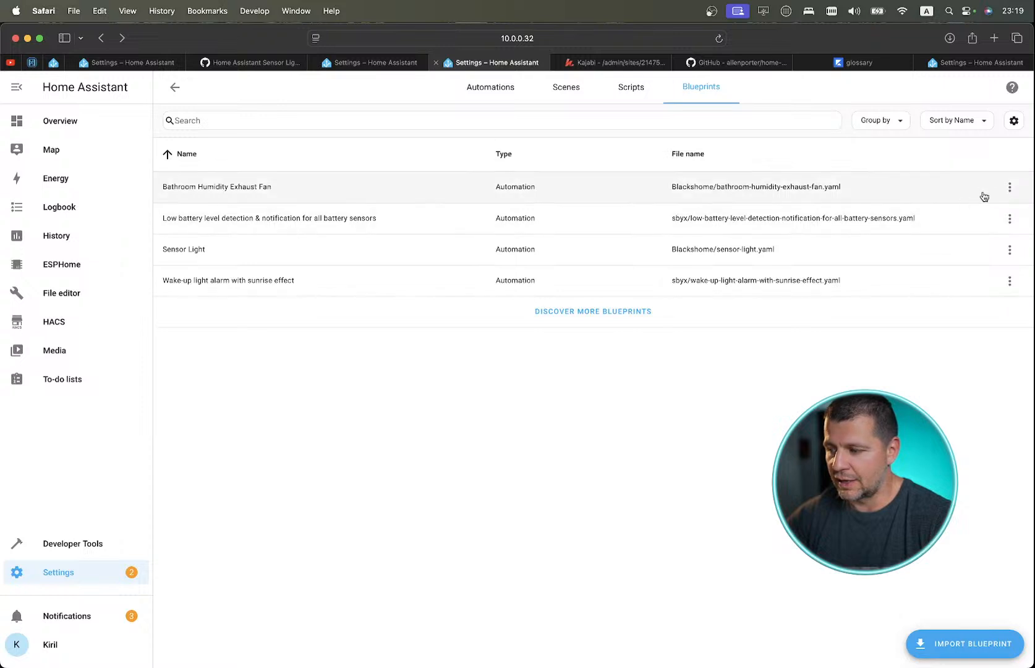
Create a new automation from the "Bathroom Humidity Exhaust Fan" blueprint and look over its configuration sections for the required ones.
click(1009, 186)
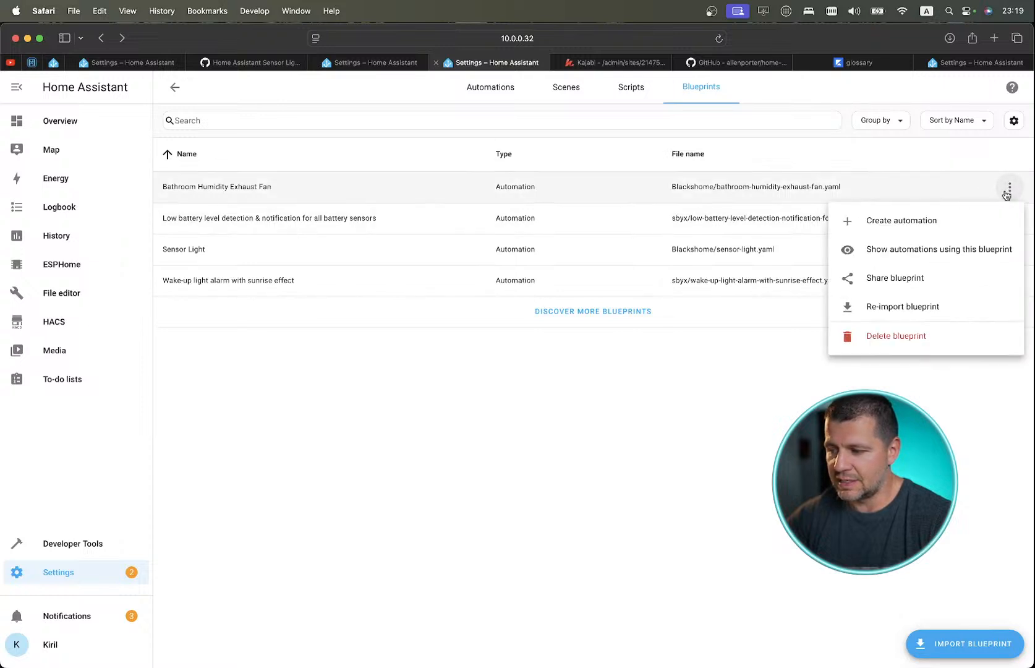
click(898, 232)
scroll(573, 297, down, 2)
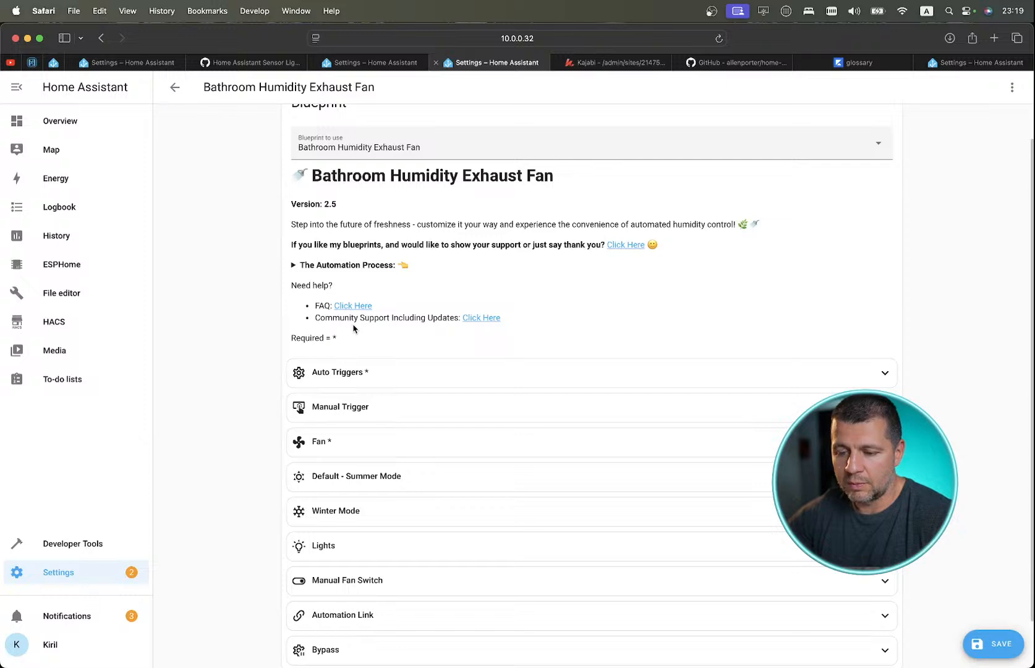
scroll(425, 363, down, 2)
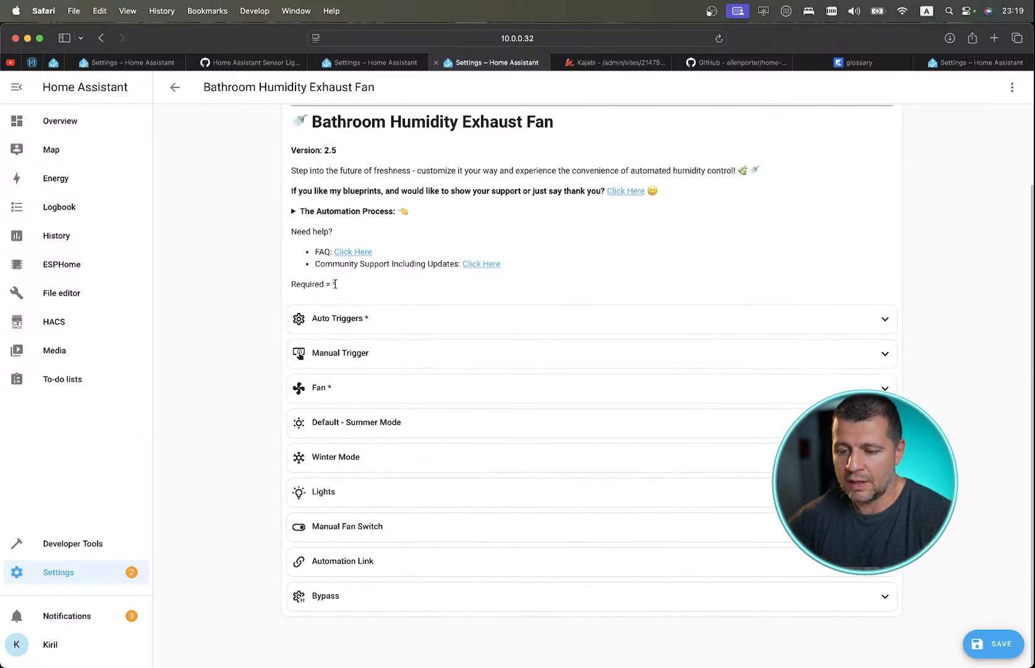
scroll(392, 323, up, 3)
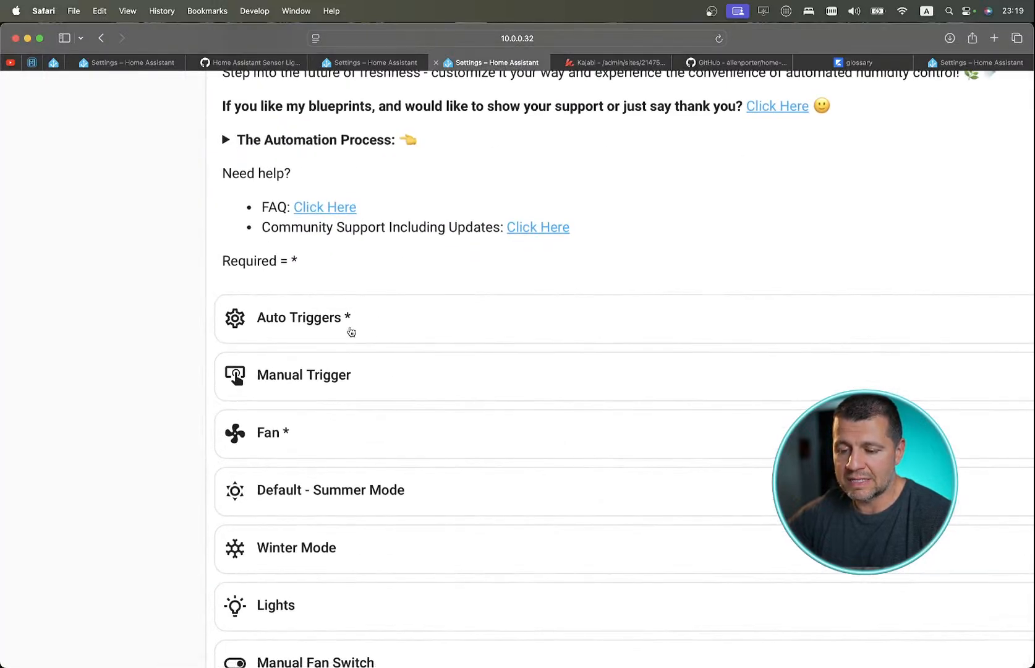
scroll(375, 340, down, 5)
scroll(375, 342, up, 3)
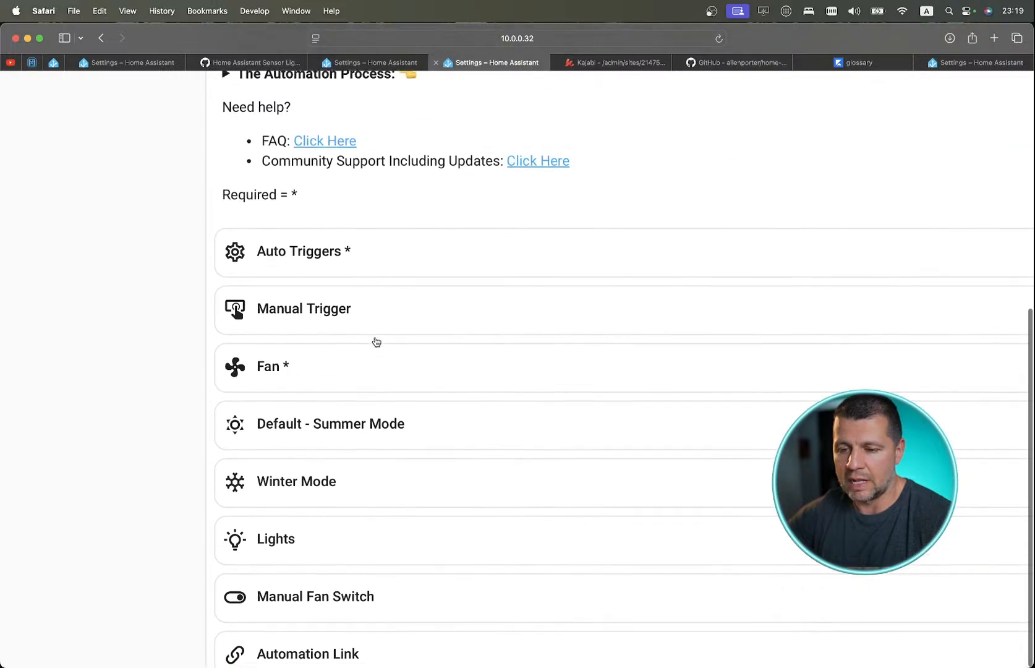
scroll(336, 289, down, 3)
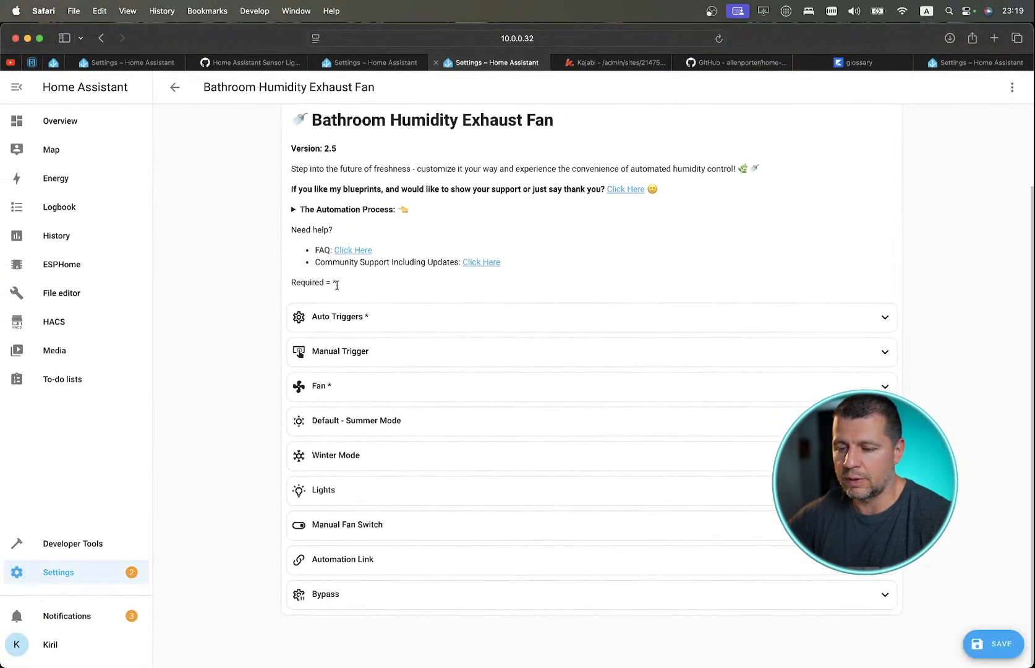
In the Auto Triggers section, set the Humidity Derivative Sensor trigger to the "Family Room Humidity" entity.
click(456, 318)
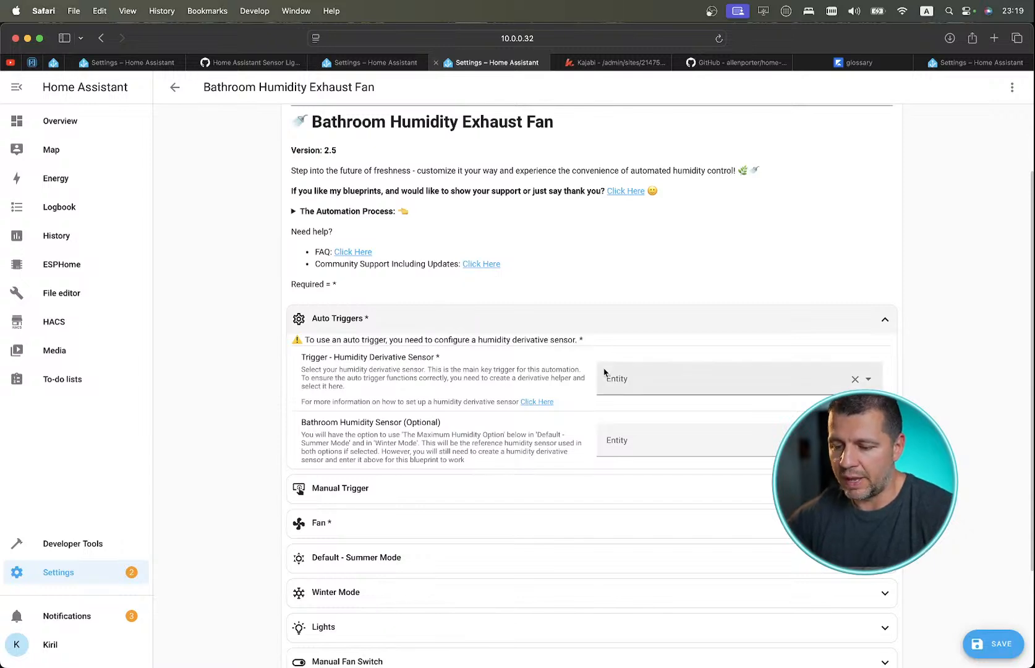
scroll(573, 363, up, 3)
scroll(565, 376, down, 3)
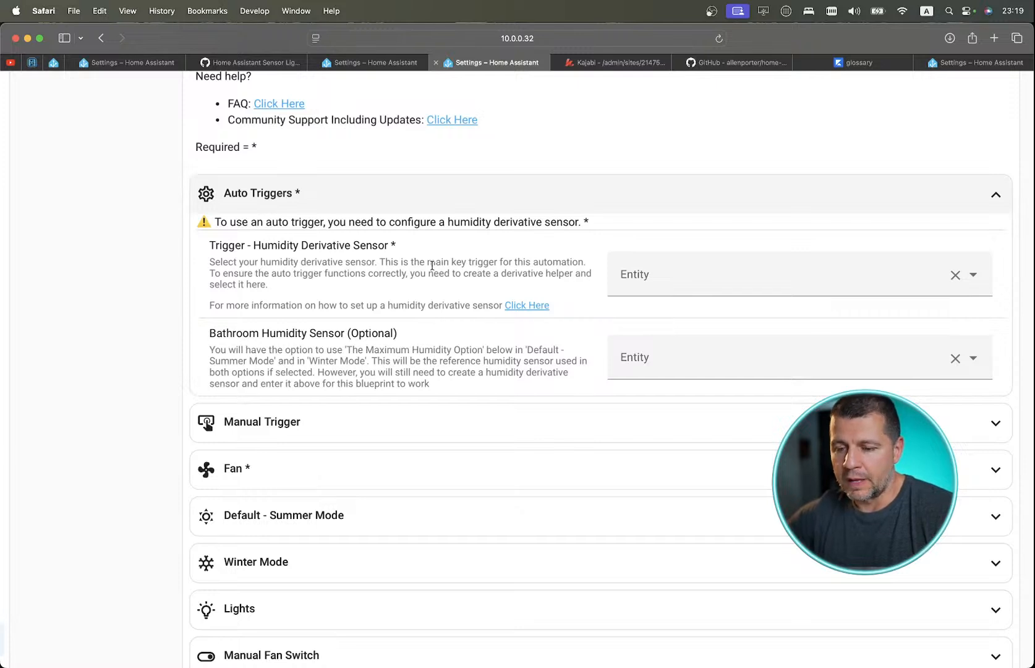
click(659, 273)
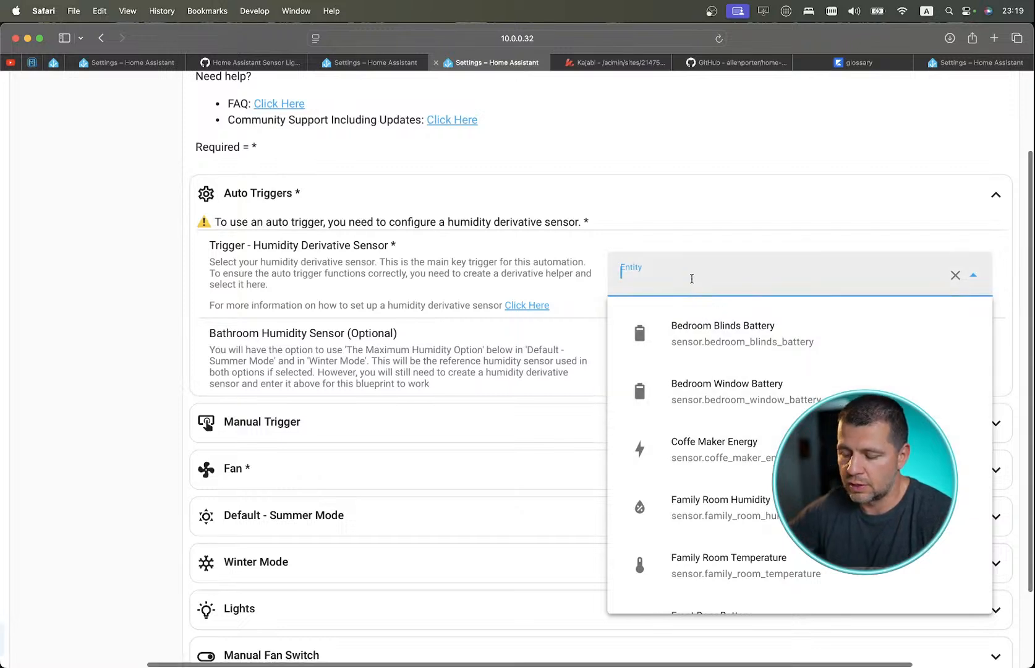
text(hum)
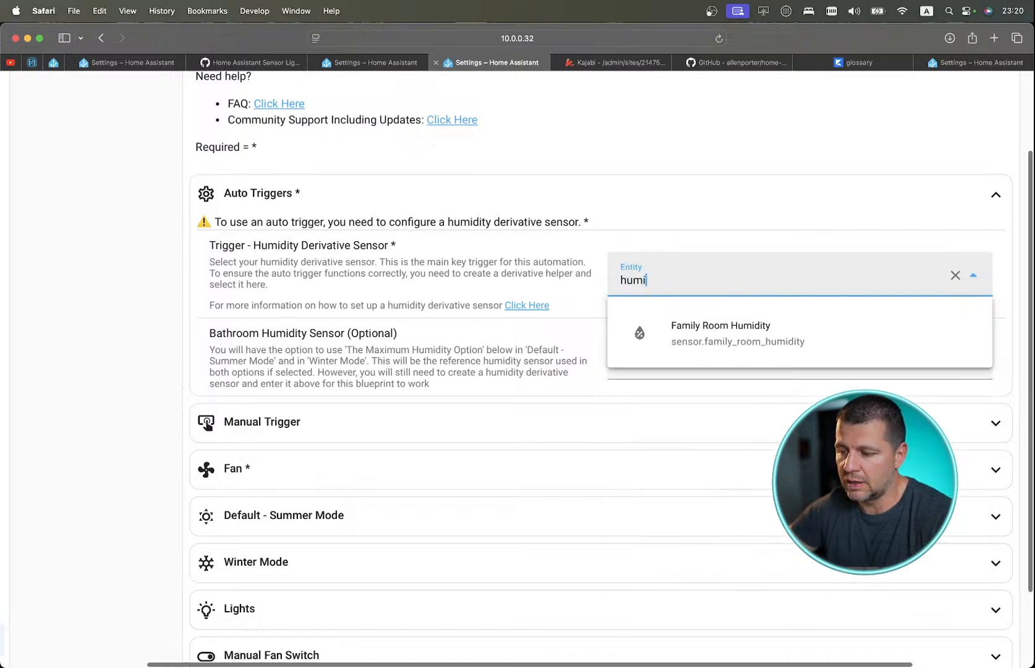
text(i)
click(686, 326)
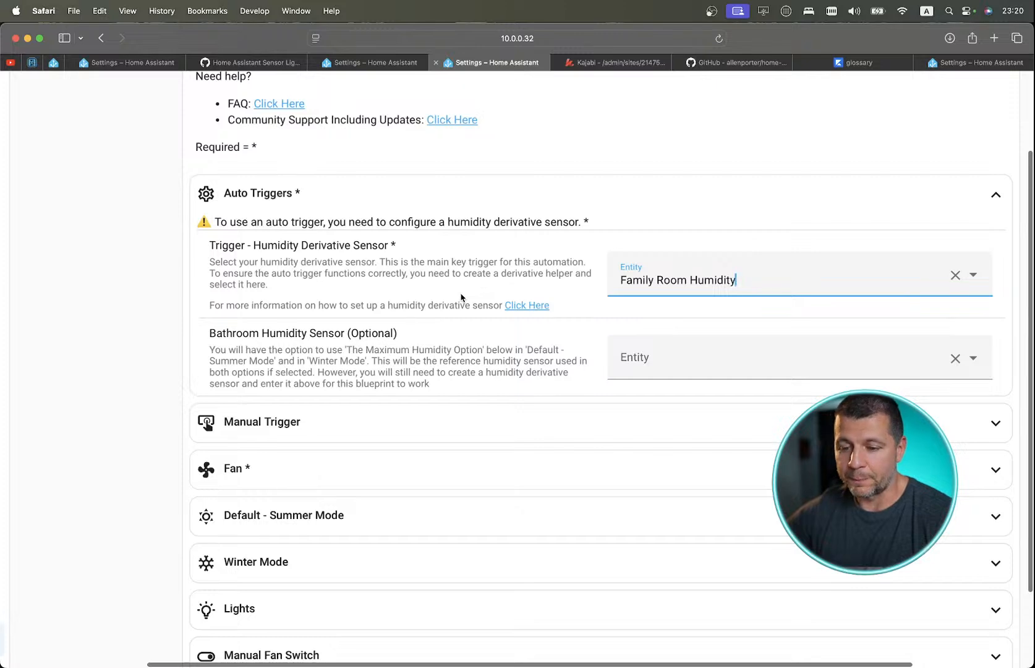
Skim the linked guide on setting up a humidity derivative sensor and return to the automation's Auto Triggers settings.
click(523, 306)
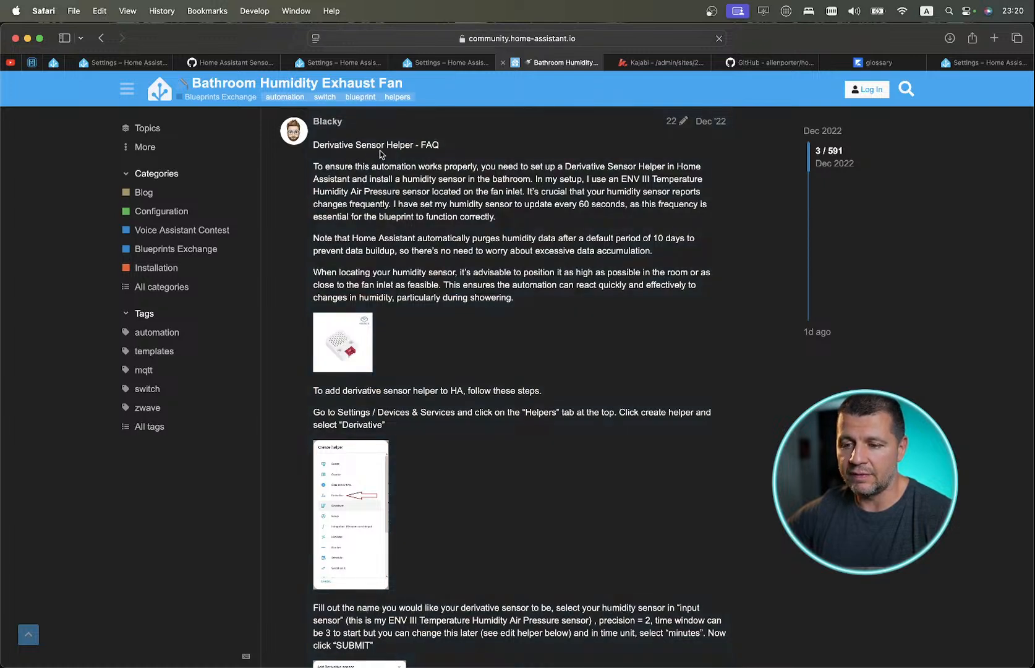
scroll(395, 238, down, 8)
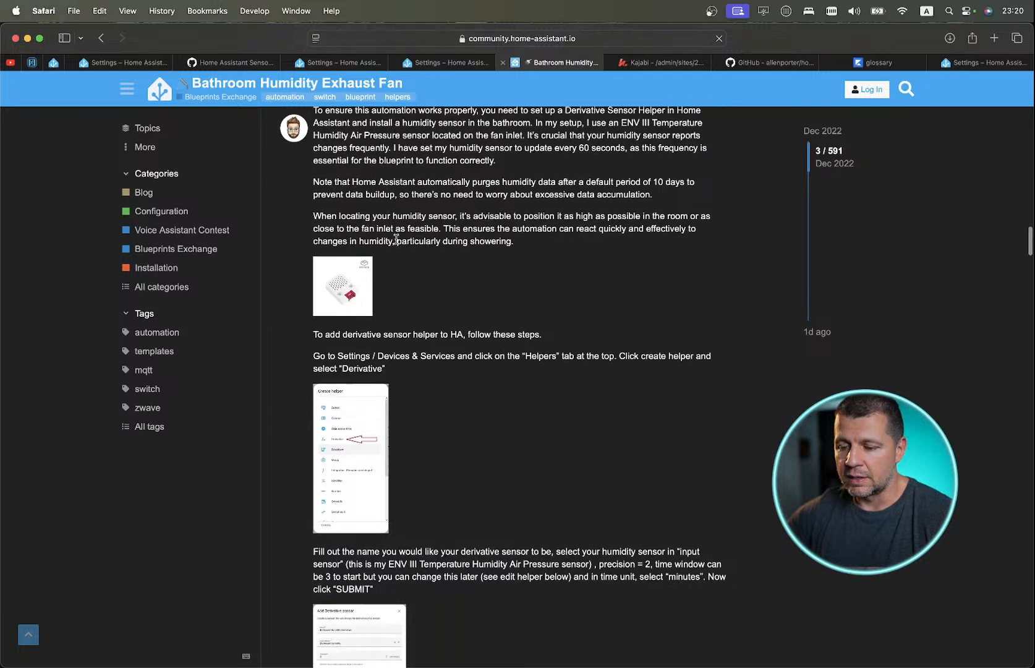
scroll(396, 239, up, 4)
click(441, 62)
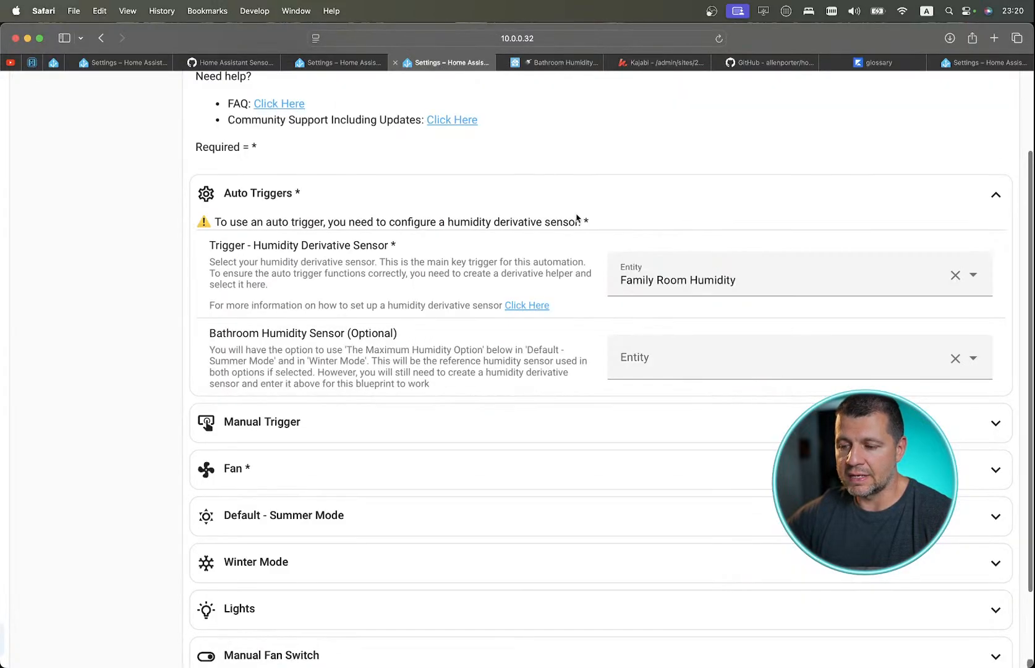
scroll(584, 248, up, 5)
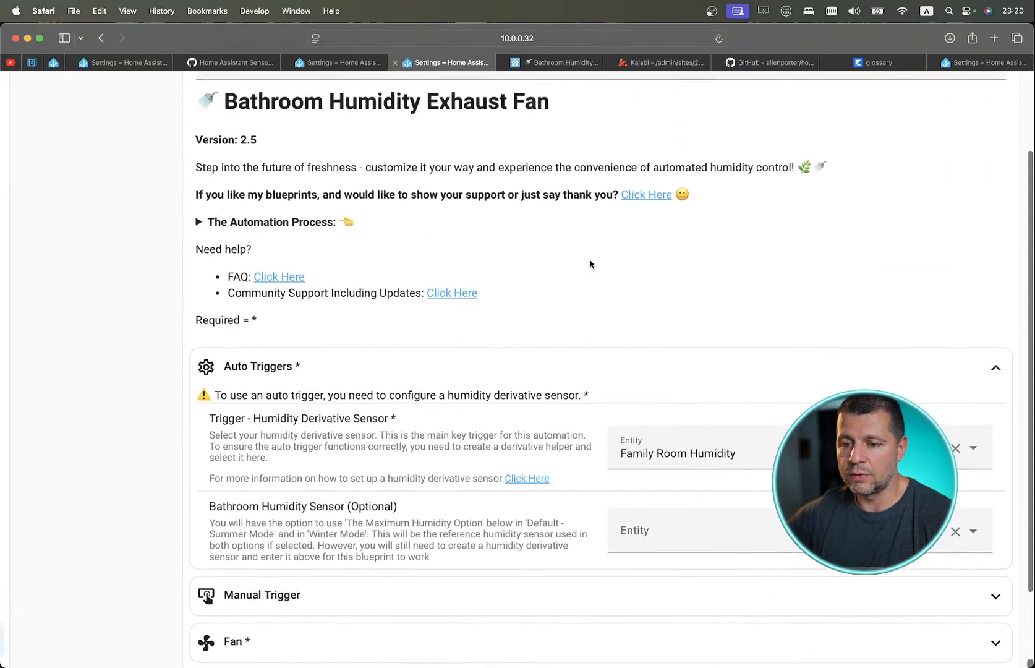
scroll(590, 264, down, 5)
Read the Derivative Sensor Helper FAQ on creating a derivative helper, including its input sensor, precision, time window and time unit.
click(554, 63)
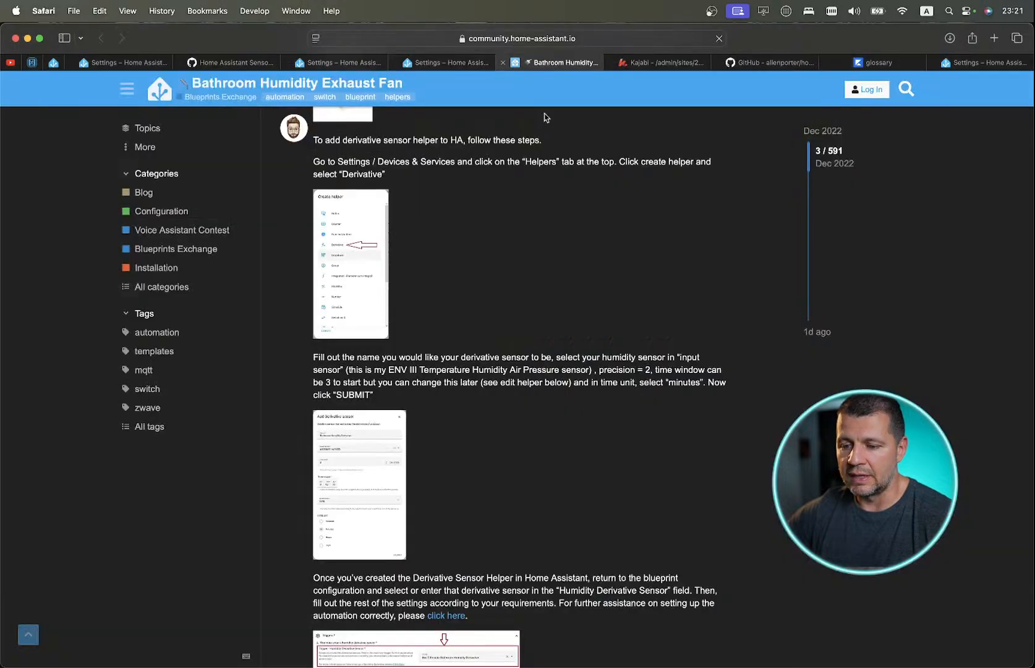
scroll(536, 287, up, 6)
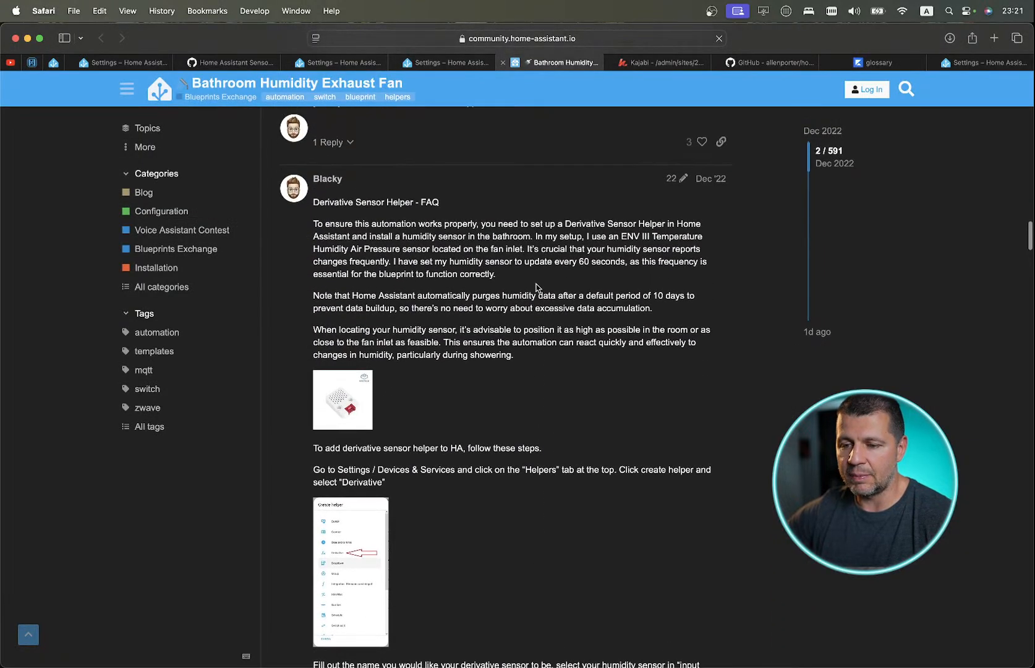
scroll(536, 286, down, 1)
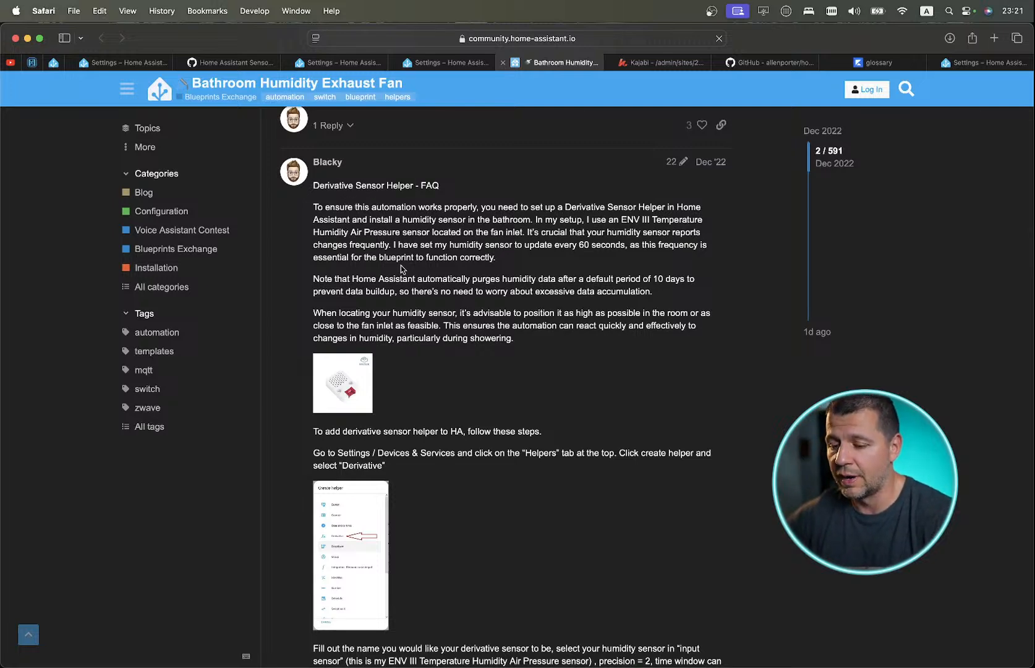
scroll(401, 269, down, 10)
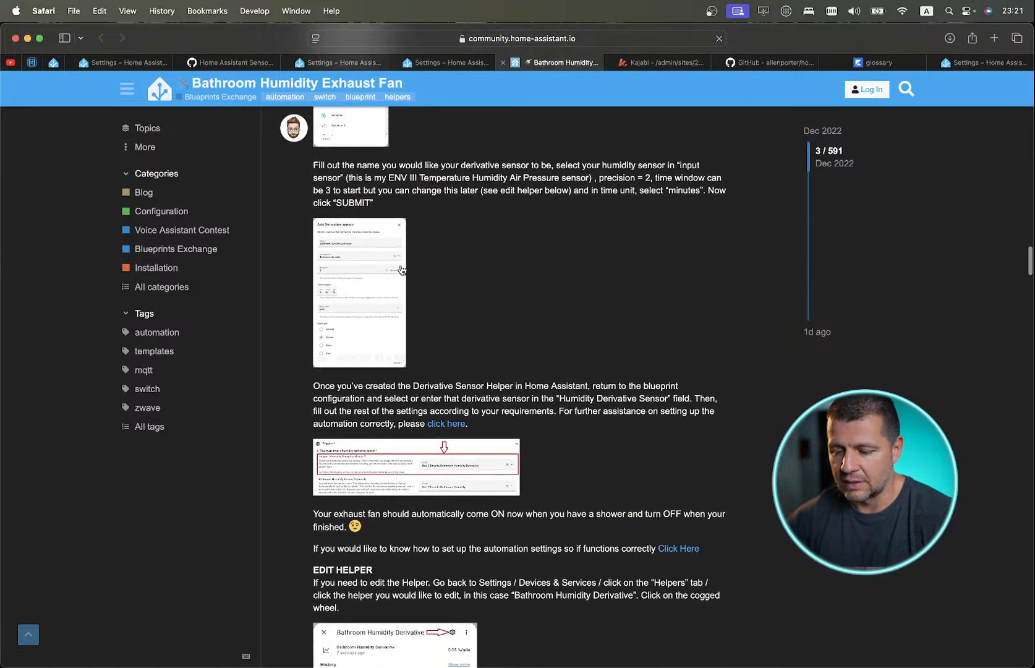
scroll(401, 270, down, 2)
scroll(401, 270, up, 5)
scroll(402, 270, up, 7)
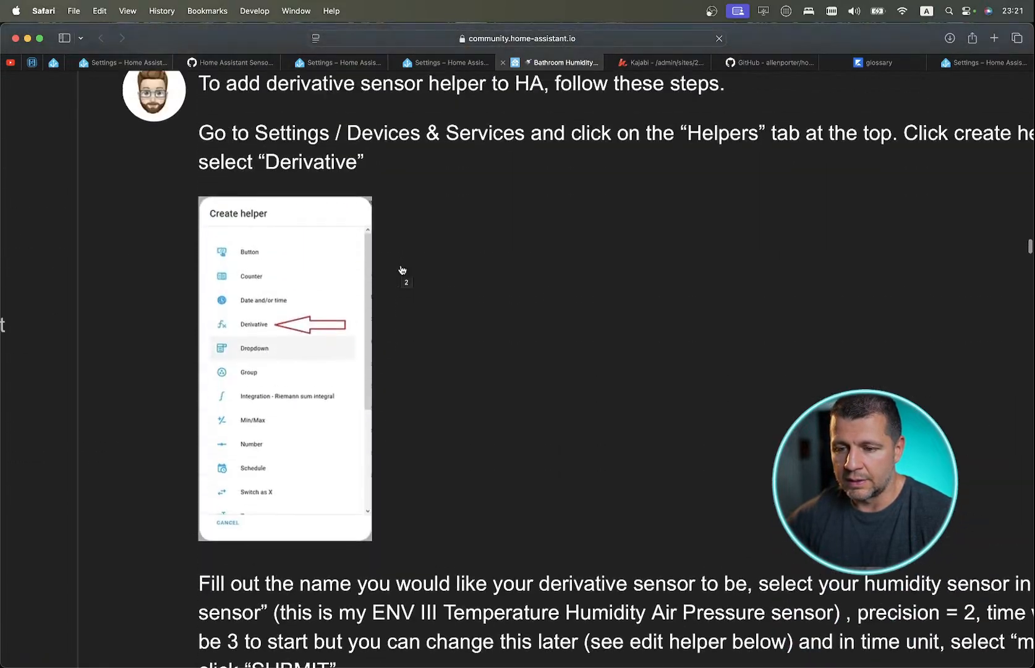
scroll(401, 270, up, 3)
scroll(401, 269, down, 6)
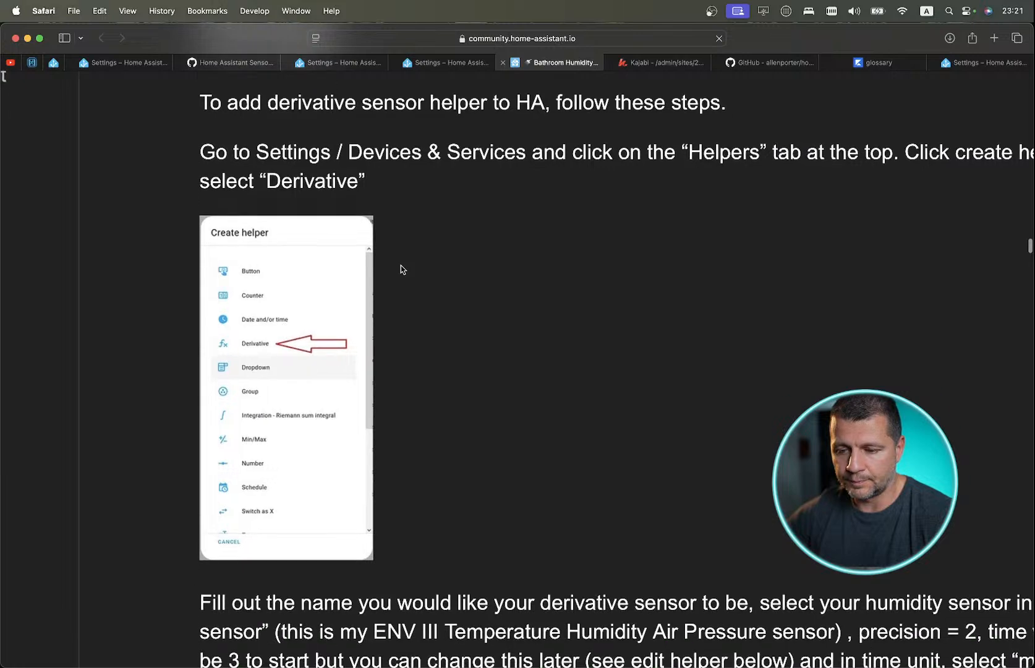
scroll(401, 270, down, 2)
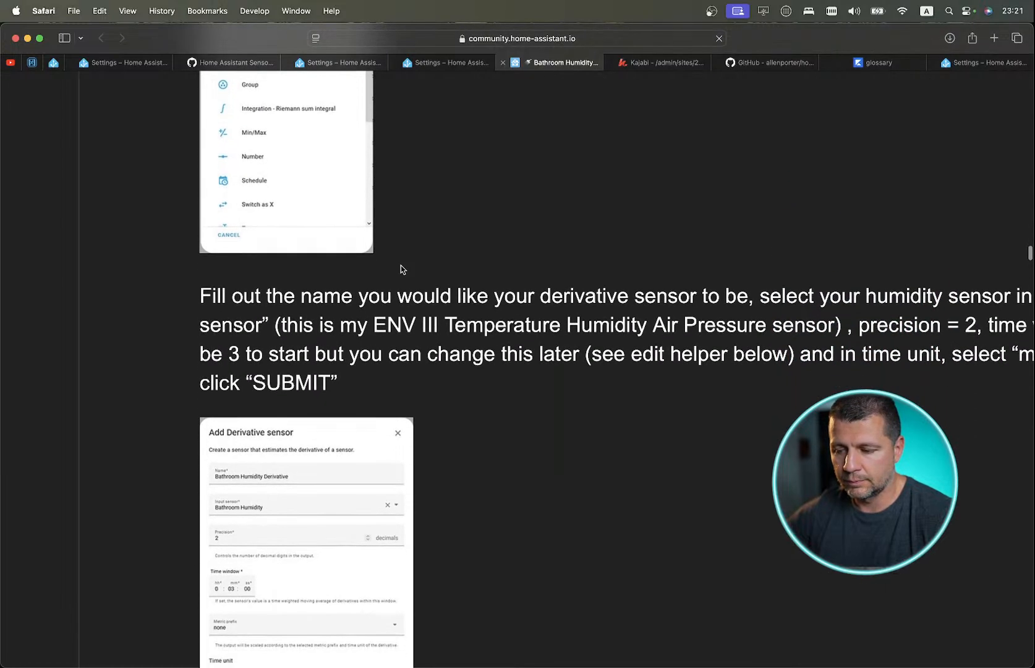
scroll(391, 263, down, 2)
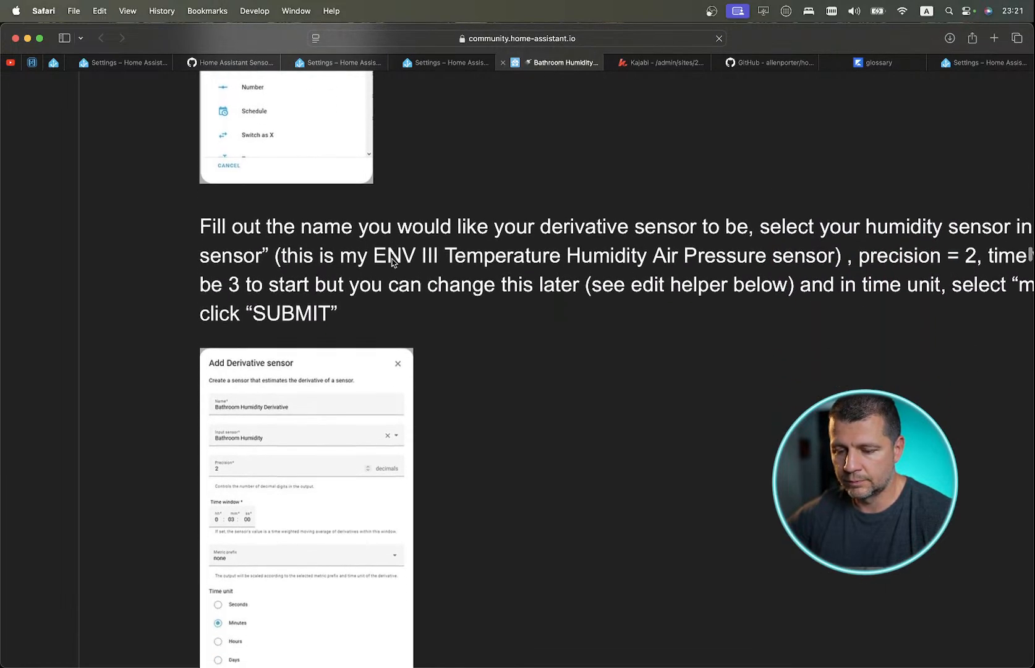
scroll(399, 321, right, 5)
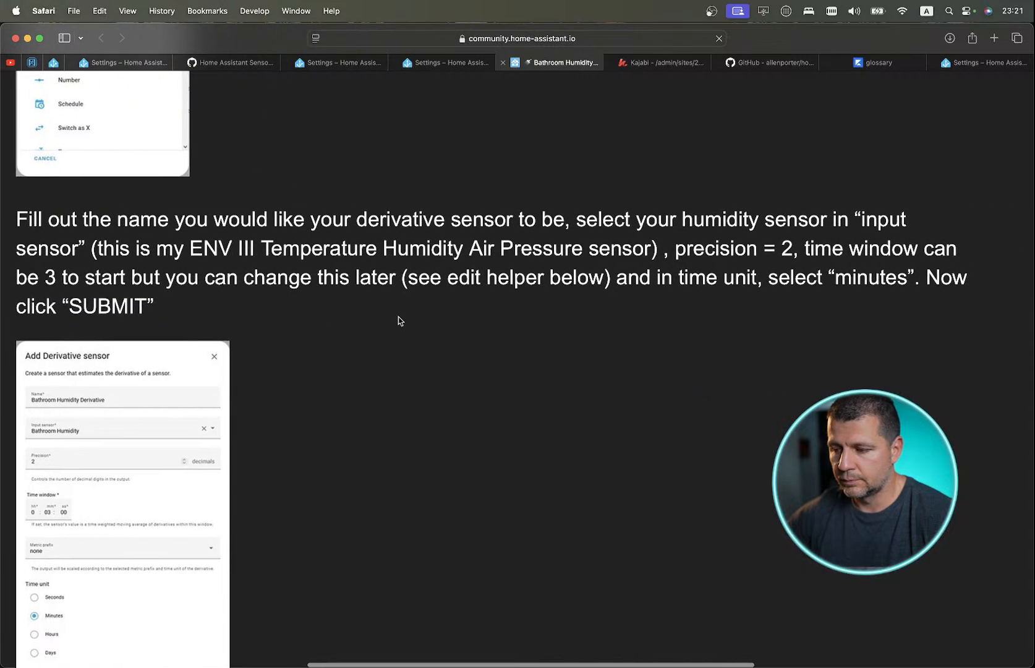
scroll(410, 325, down, 2)
Examine the FAQ's instructions on using the derivative sensor in the blueprint and editing the helper, and review the creation steps again.
scroll(408, 325, down, 10)
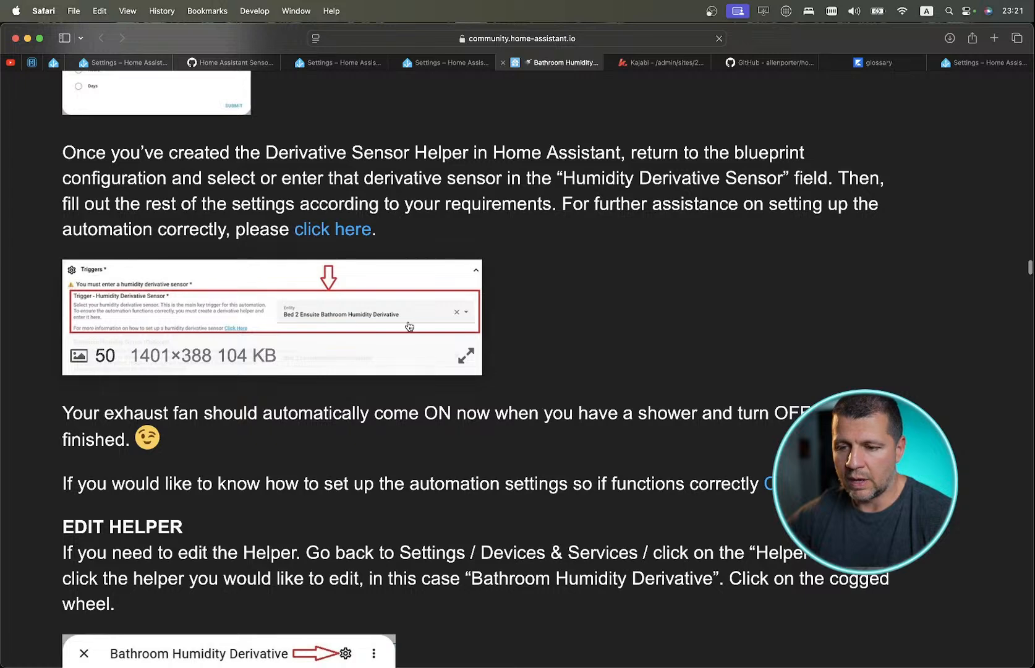
scroll(467, 228, down, 5)
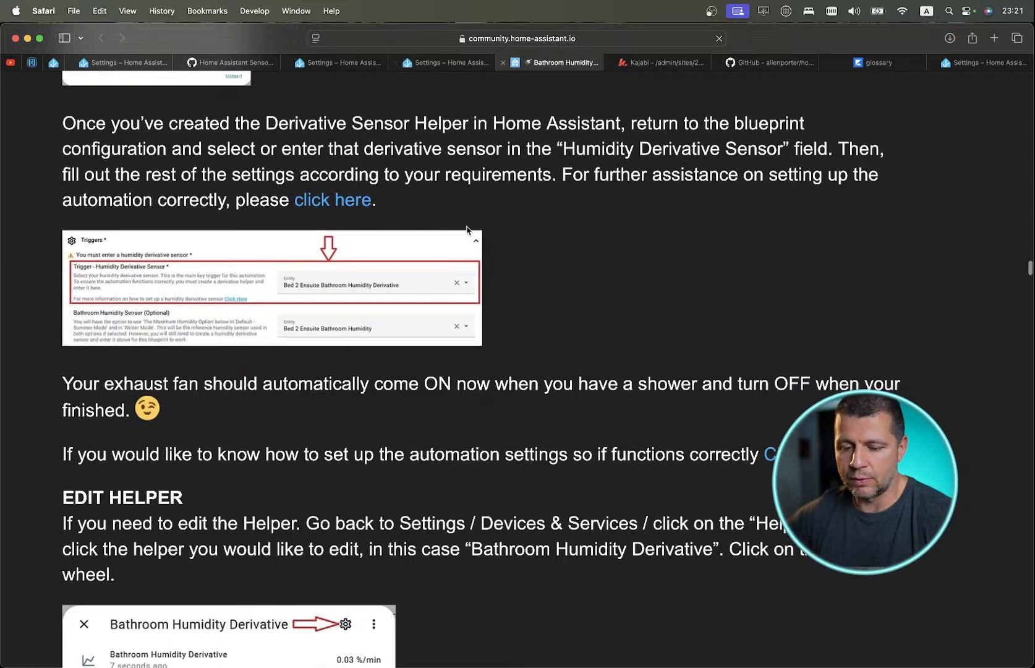
scroll(467, 230, down, 3)
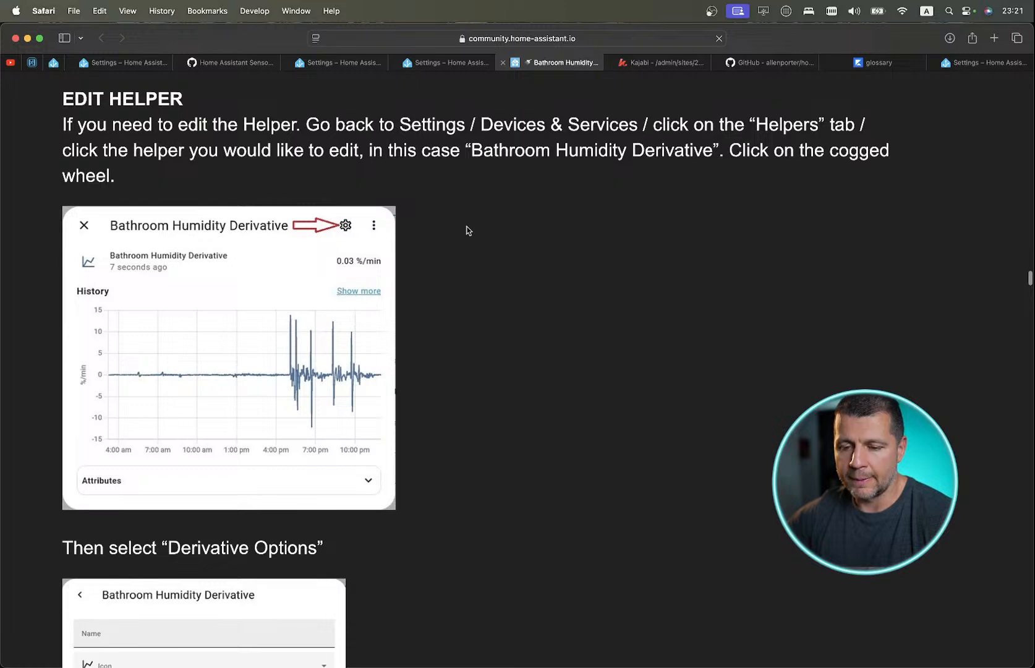
scroll(466, 230, down, 15)
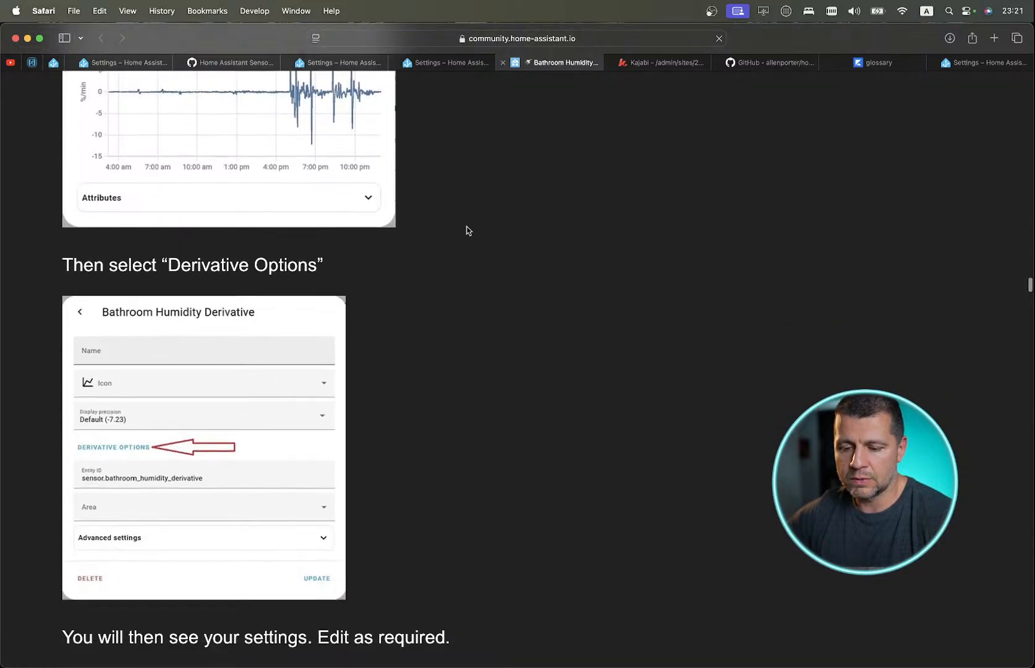
scroll(466, 230, up, 2)
scroll(465, 230, up, 10)
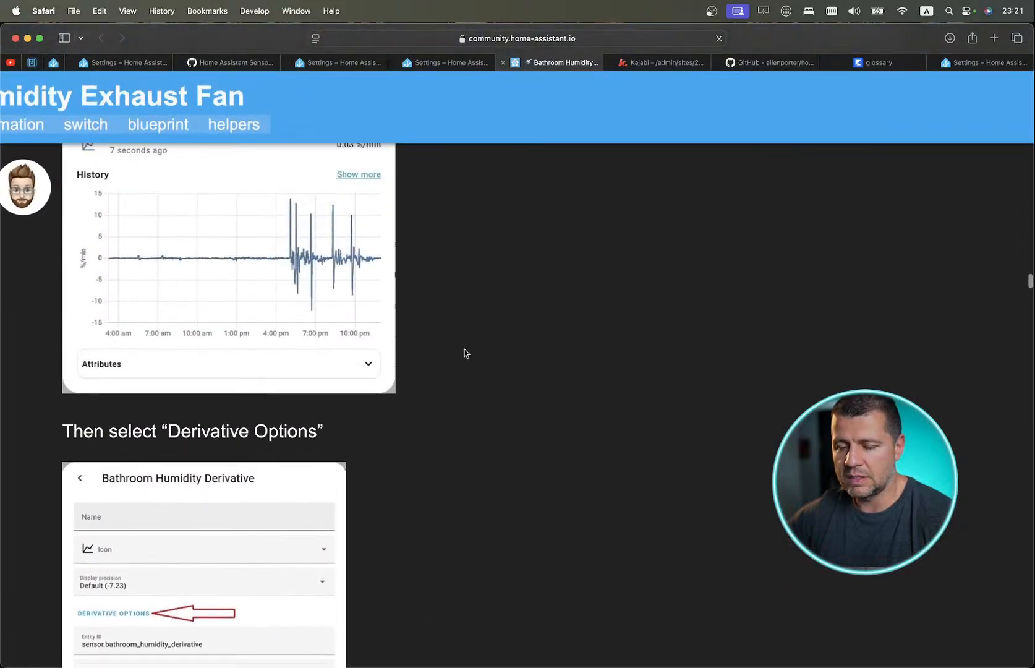
scroll(459, 347, down, 5)
scroll(456, 334, up, 10)
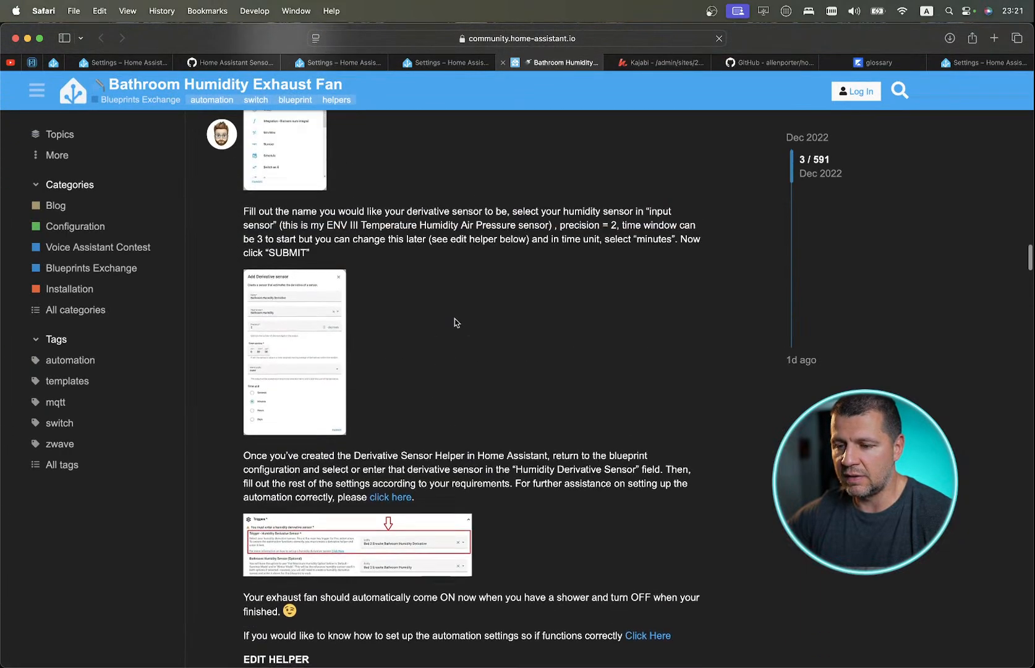
scroll(454, 322, up, 2)
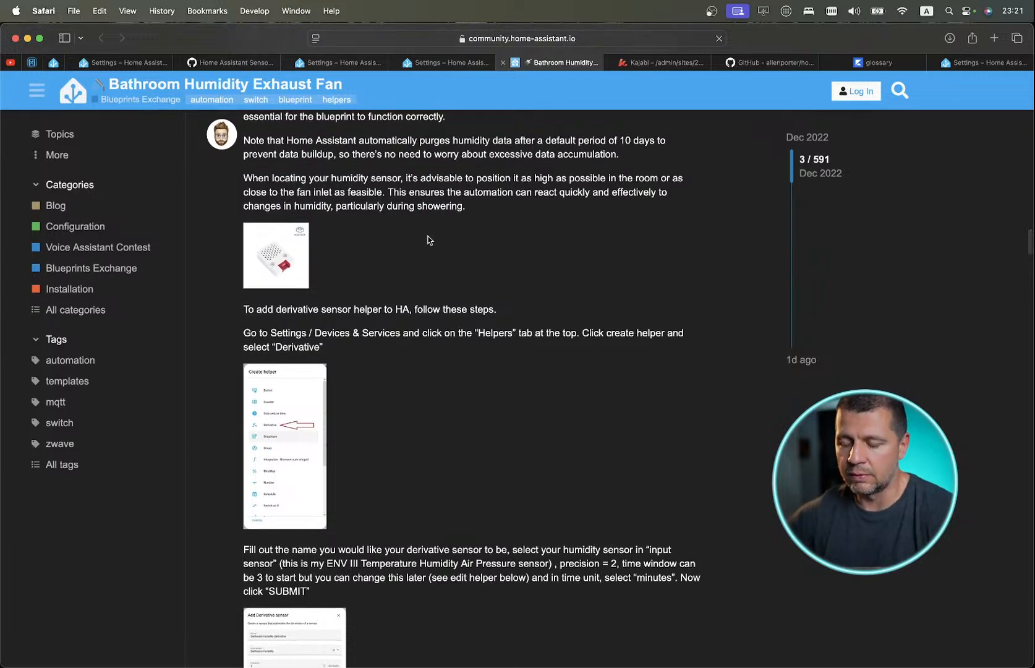
Return to Home Assistant and open the Helpers page through the quick command search for "help".
click(445, 63)
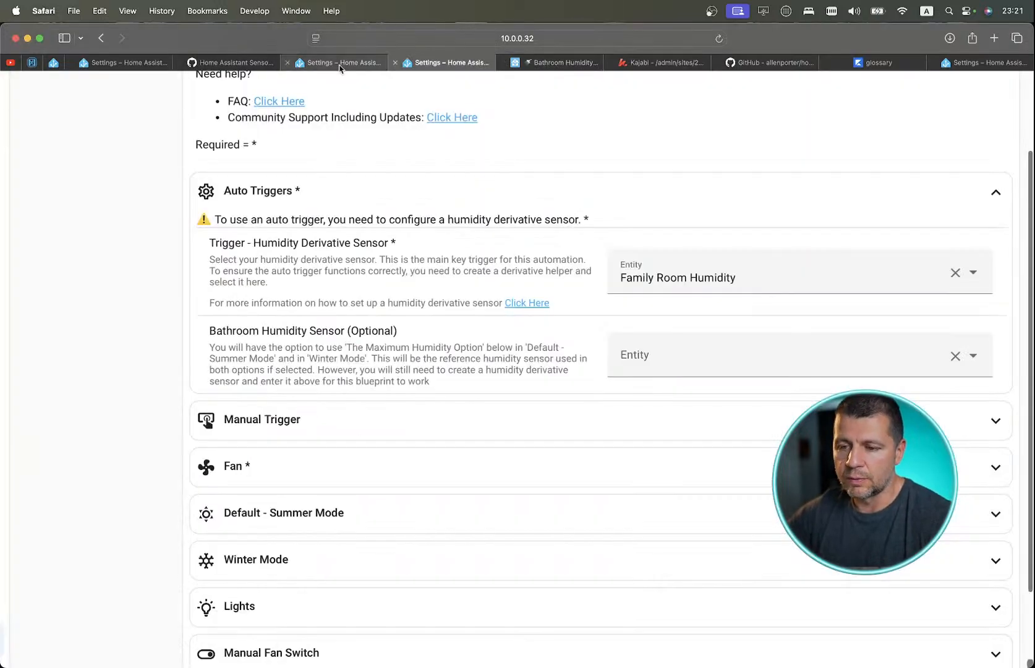
click(159, 62)
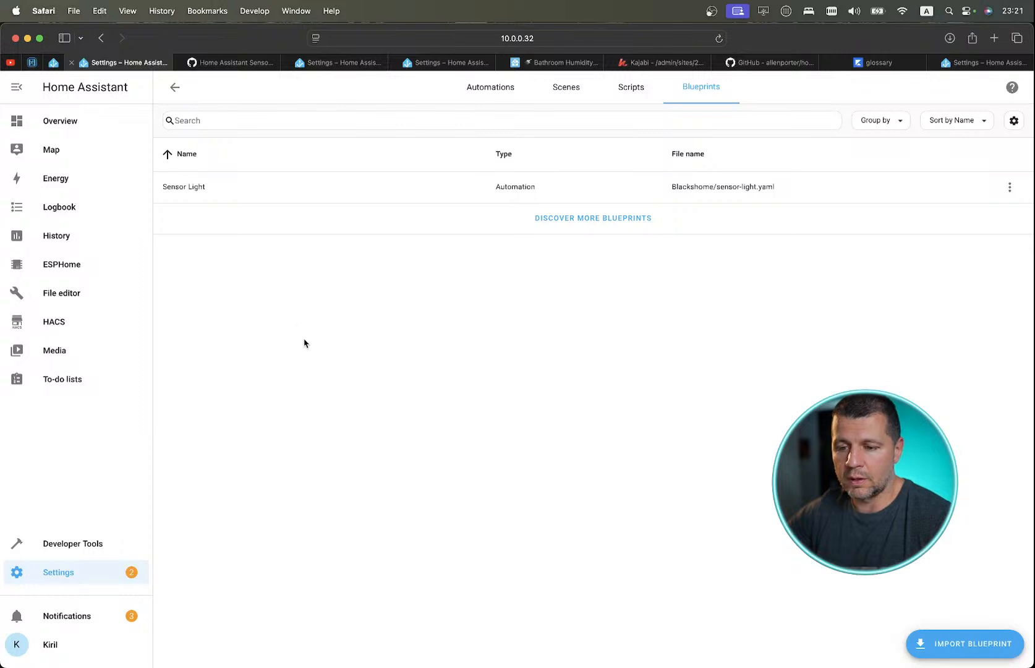
text(c)
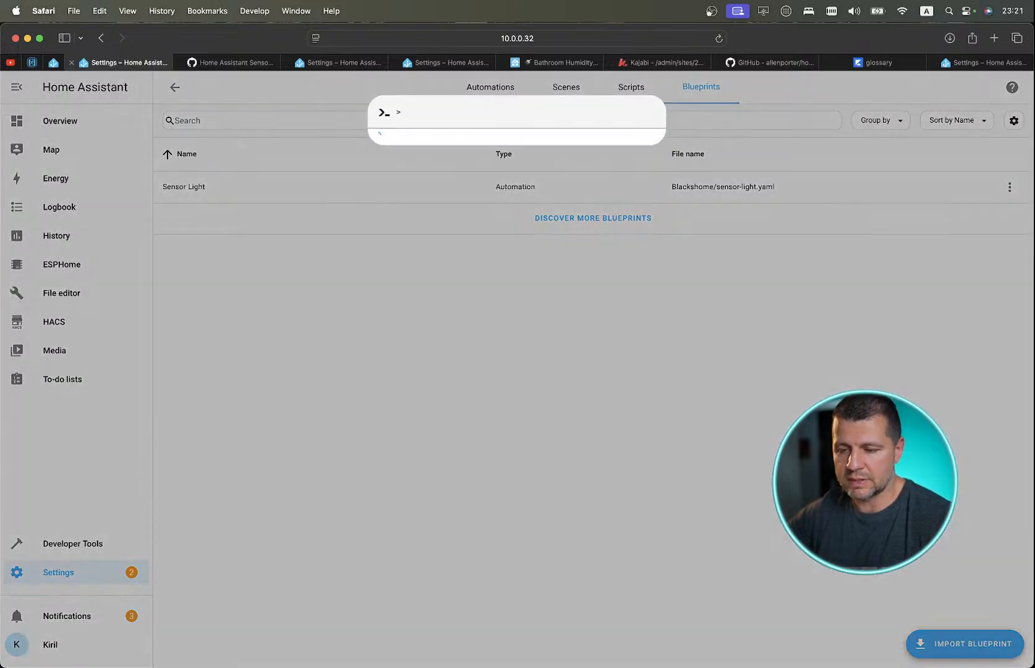
text(help``)
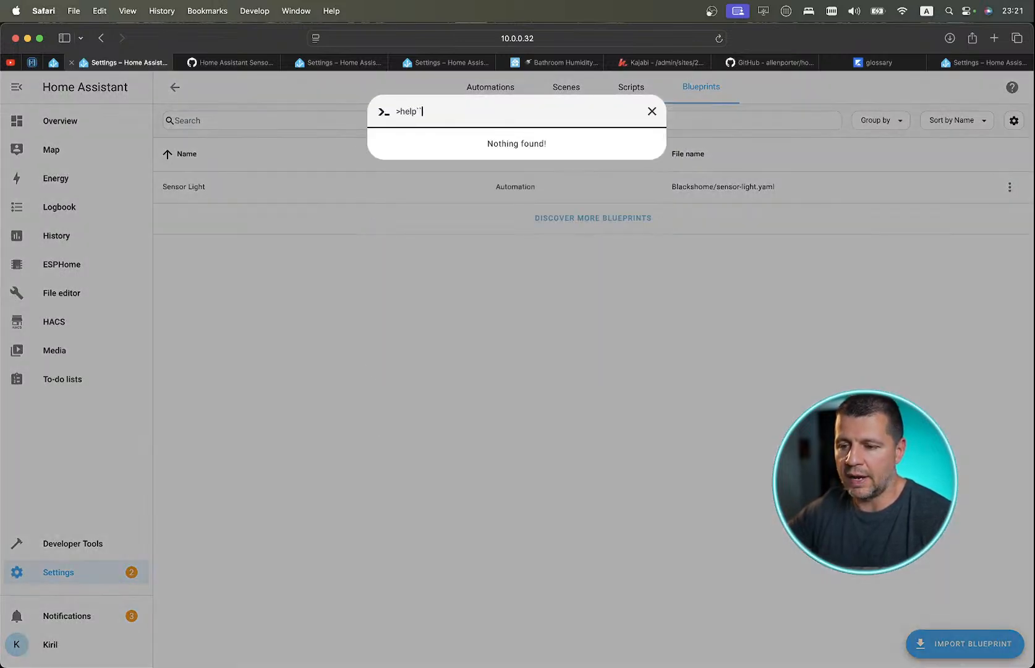
key(BackSpace)
key(BackSpace)
key(BackSpace)
key(BackSpace)
key(BackSpace)
key(BackSpace)
key(BackSpace)
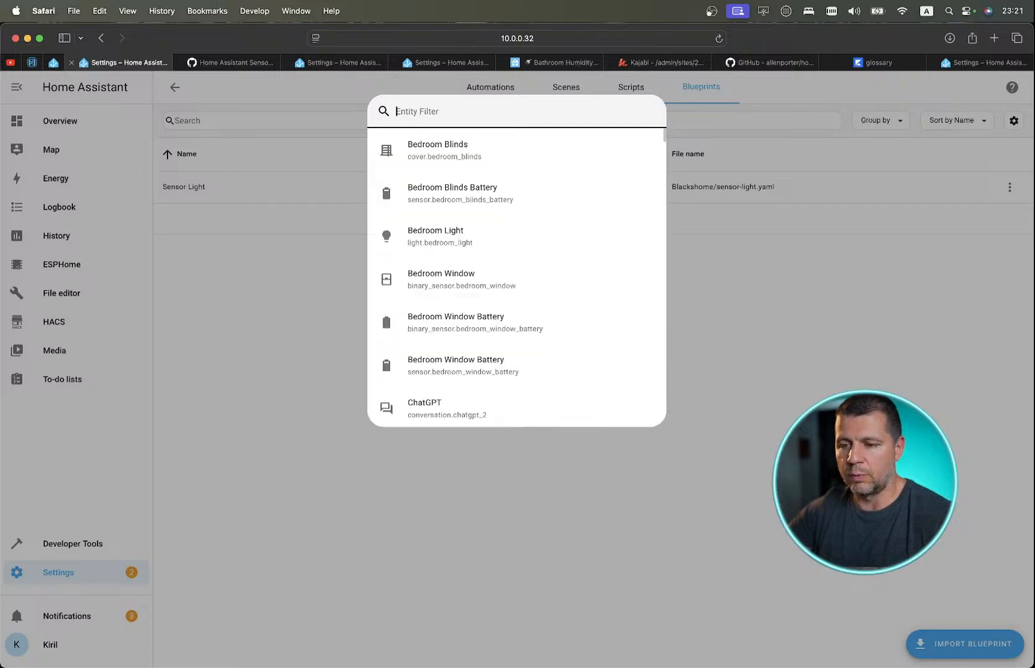
click(361, 394)
text(c)
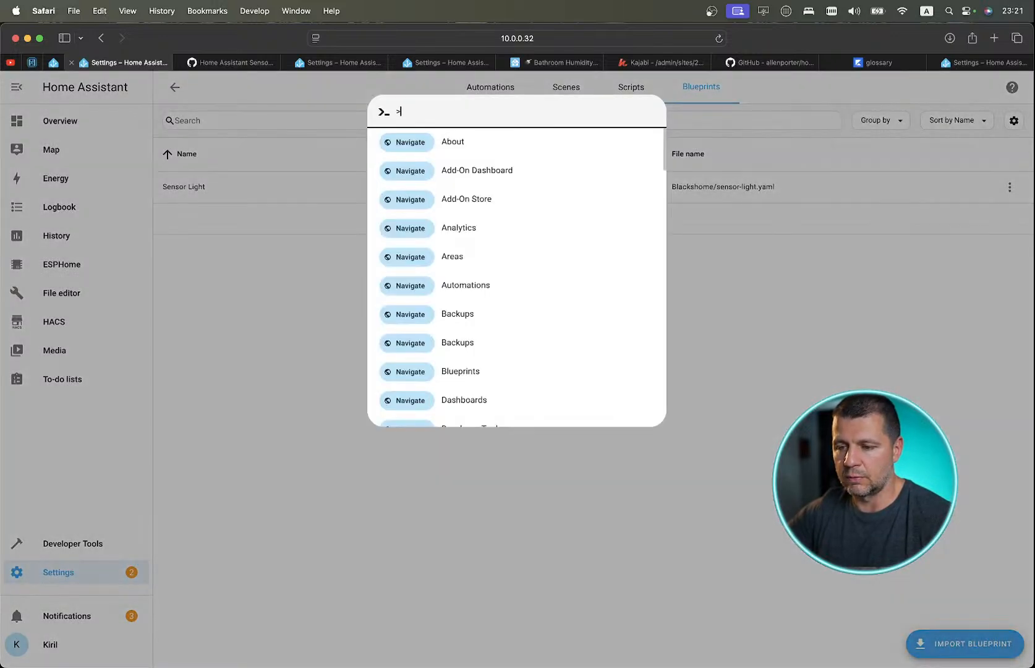
text(help)
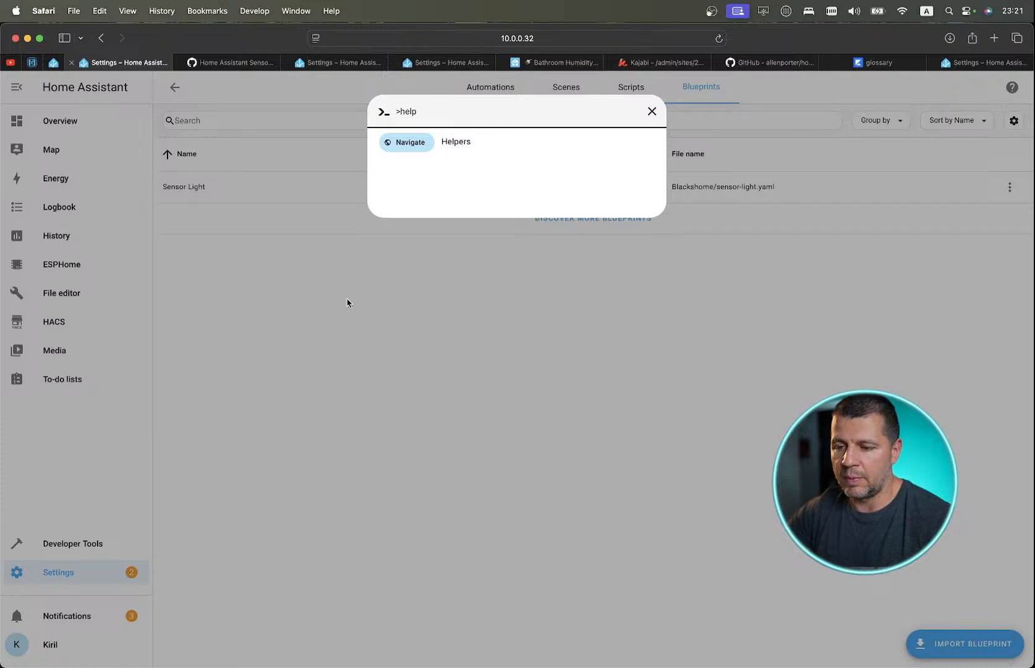
click(411, 151)
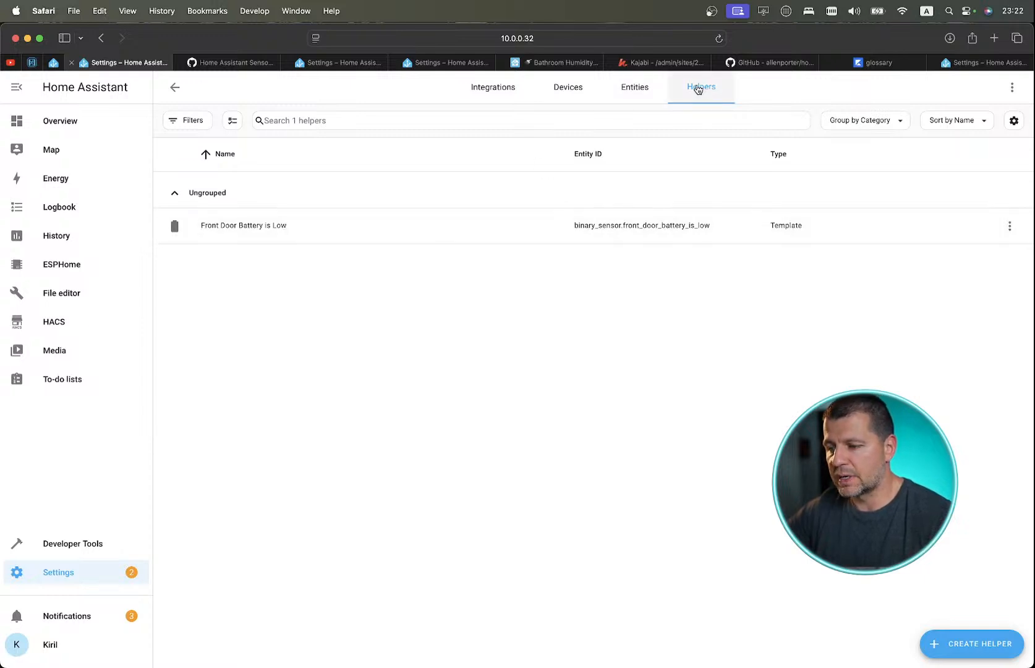
click(965, 647)
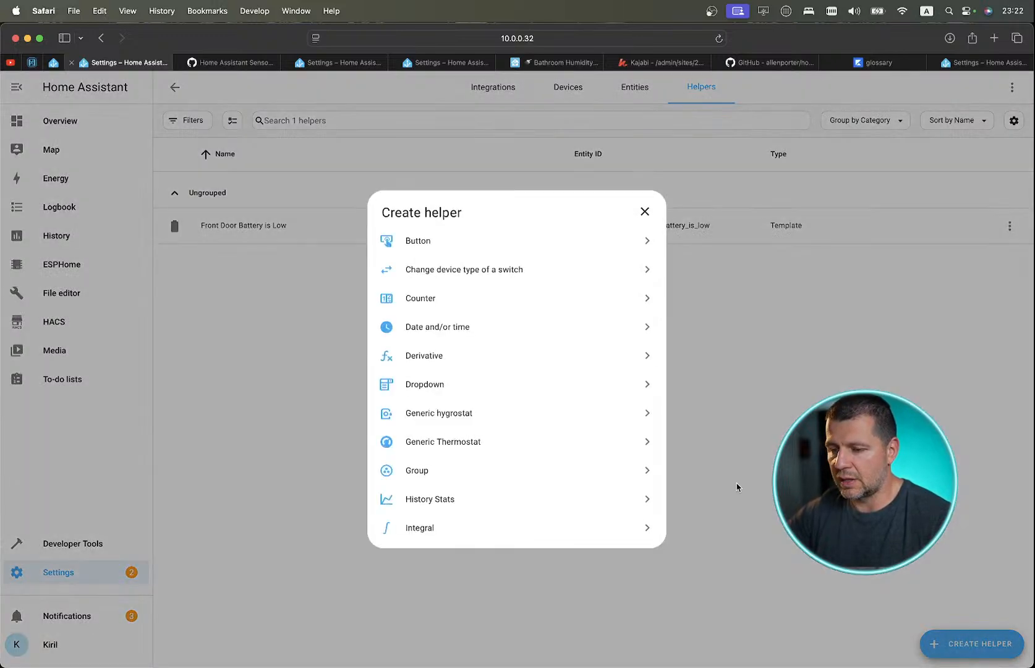
click(453, 362)
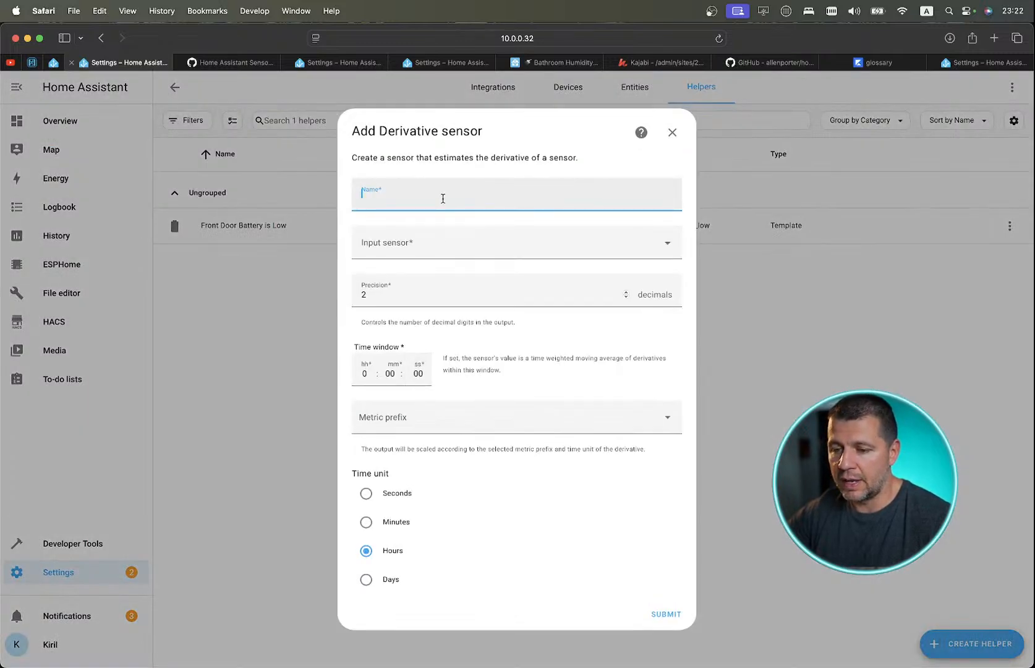
text(gtetet)
click(438, 244)
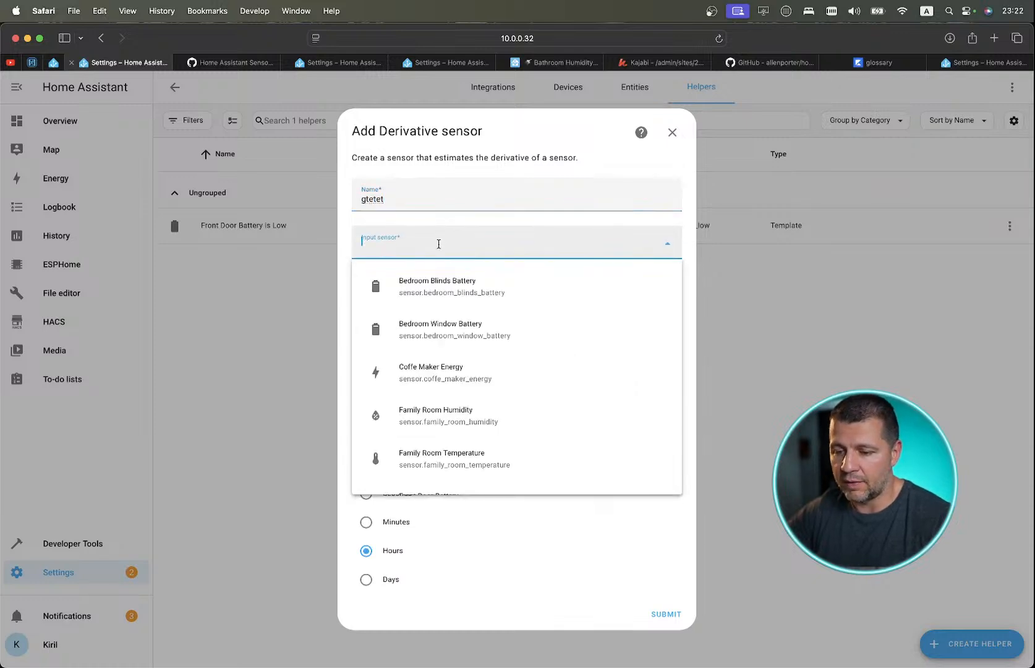
text(hel)
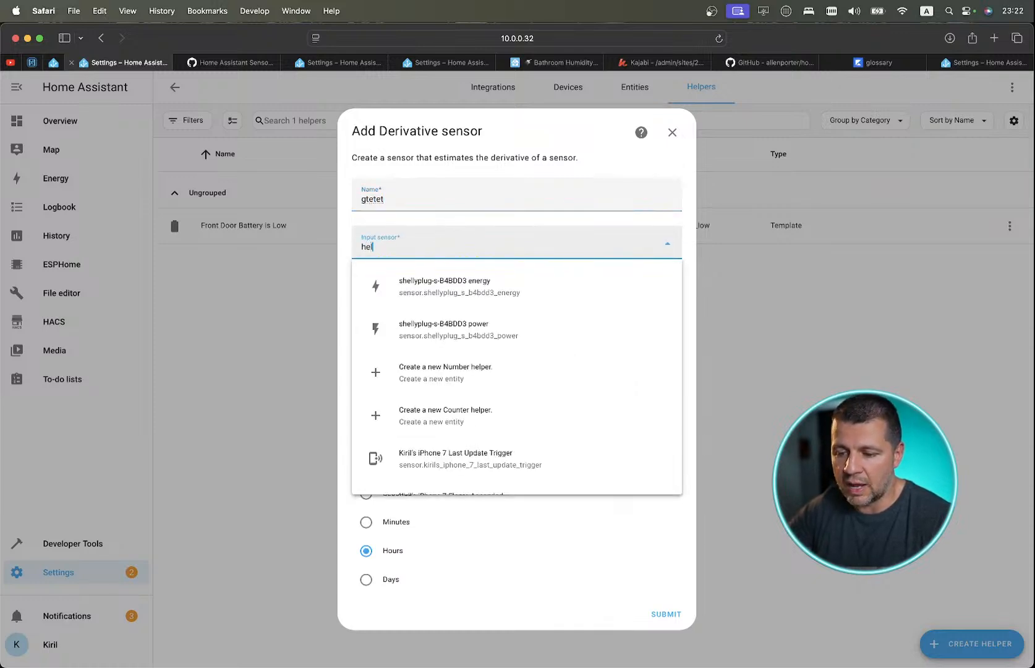
text(p)
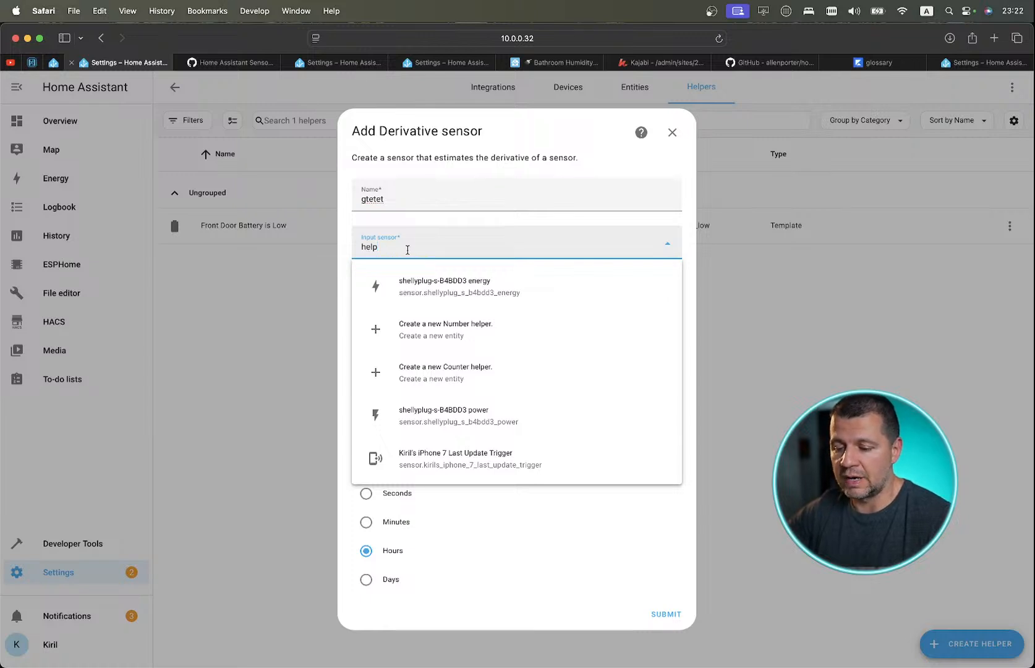
key(BackSpace)
key(BackSpace)
key(BackSpace)
text(umi)
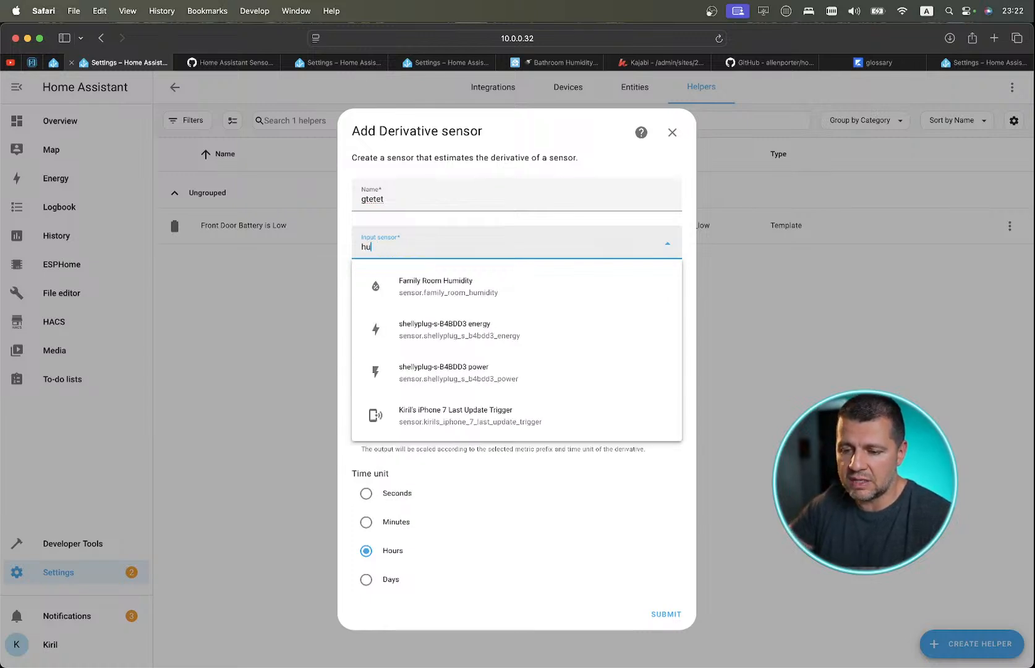
click(399, 272)
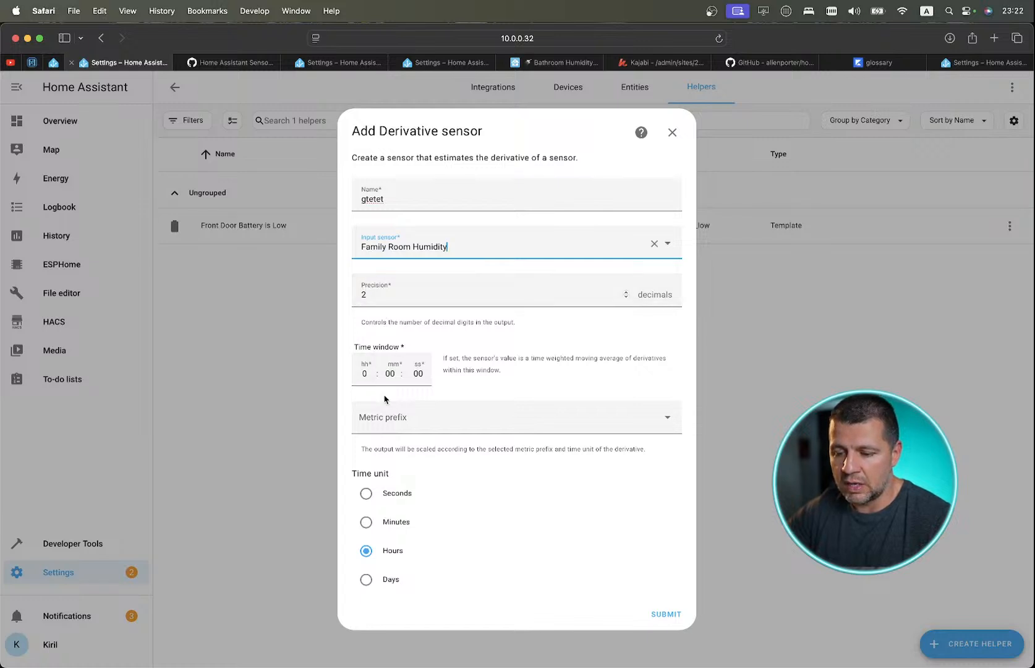
click(413, 421)
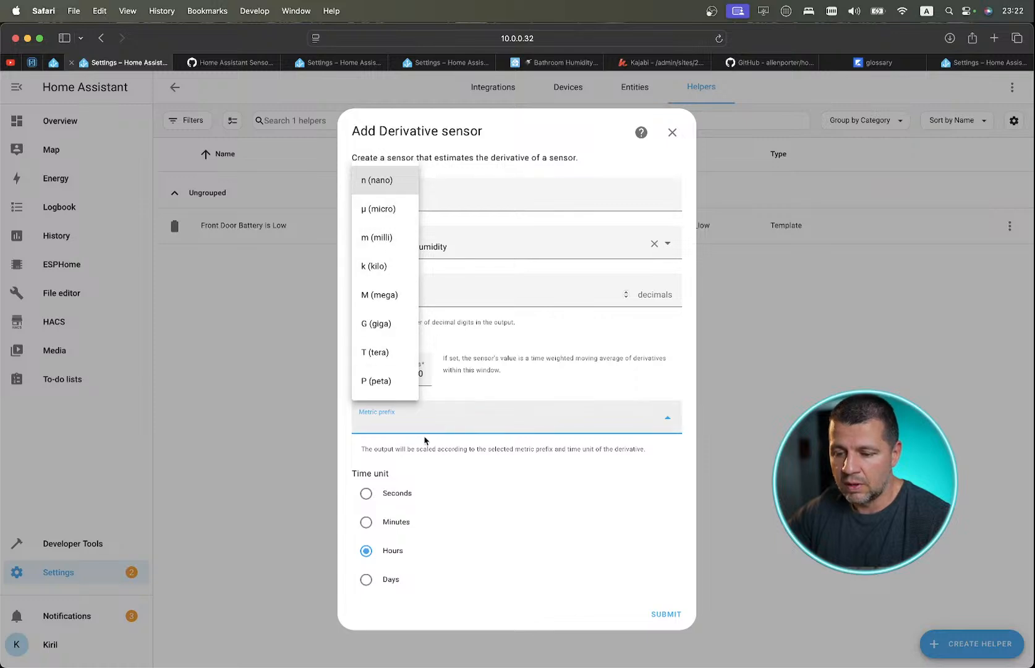
click(353, 444)
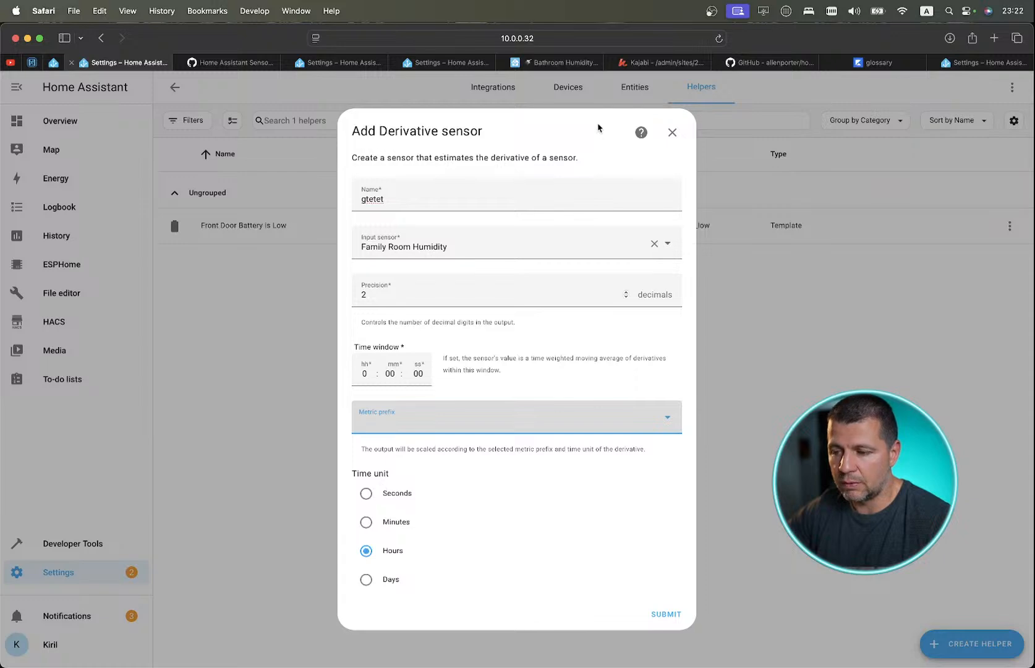
click(672, 132)
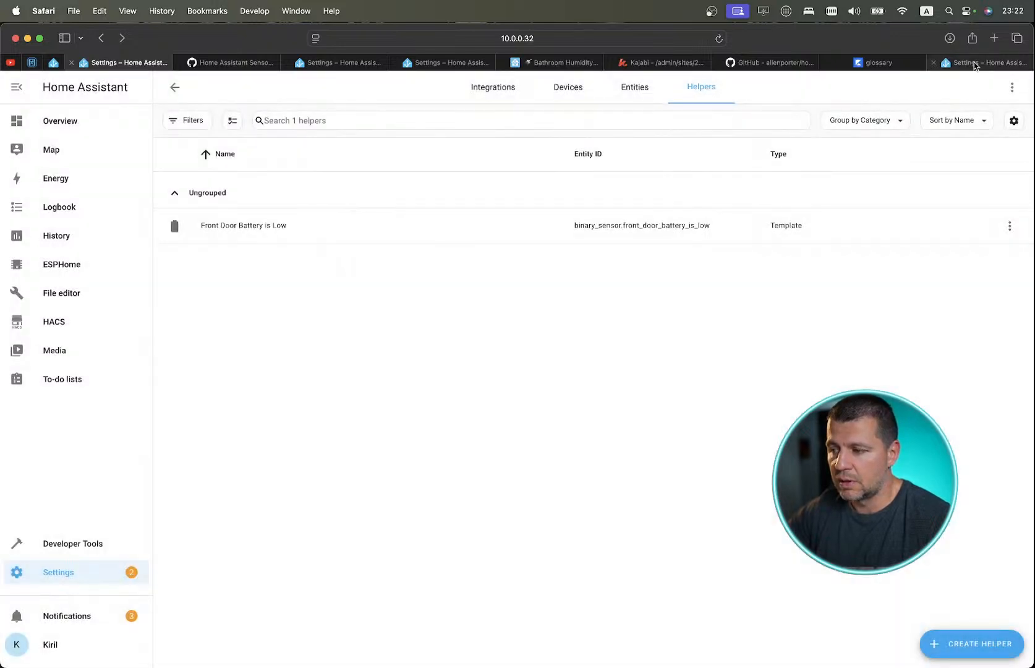
Reopen the humidity derivative sensor guide linked in the automation's Auto Triggers settings and review its introduction and sensor placement advice.
click(974, 66)
click(453, 64)
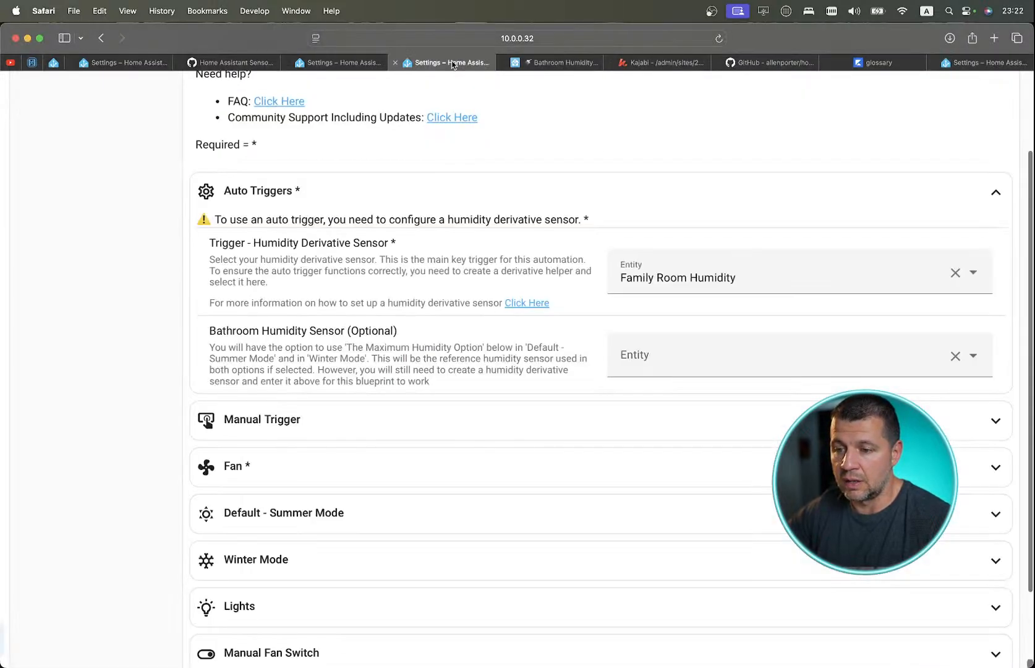
scroll(338, 203, up, 2)
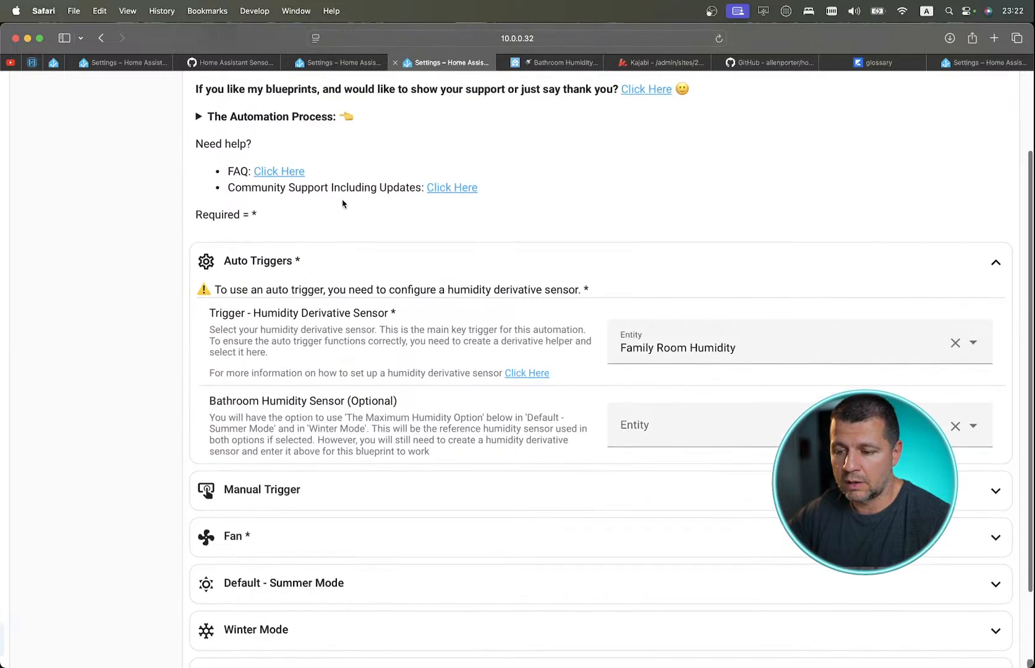
click(526, 373)
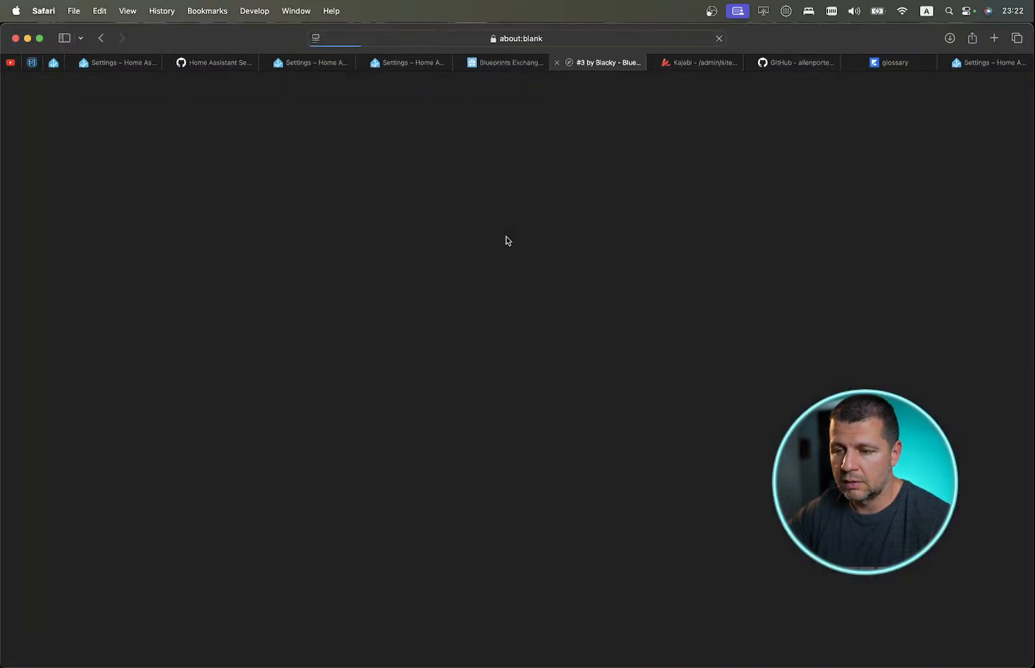
scroll(506, 241, down, 2)
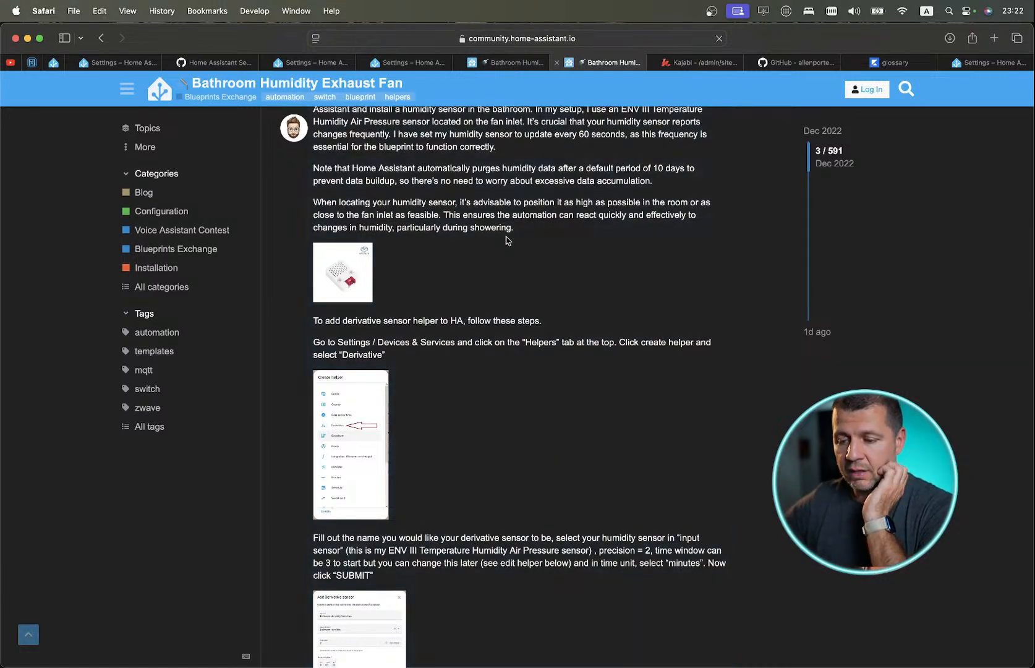
scroll(505, 240, up, 3)
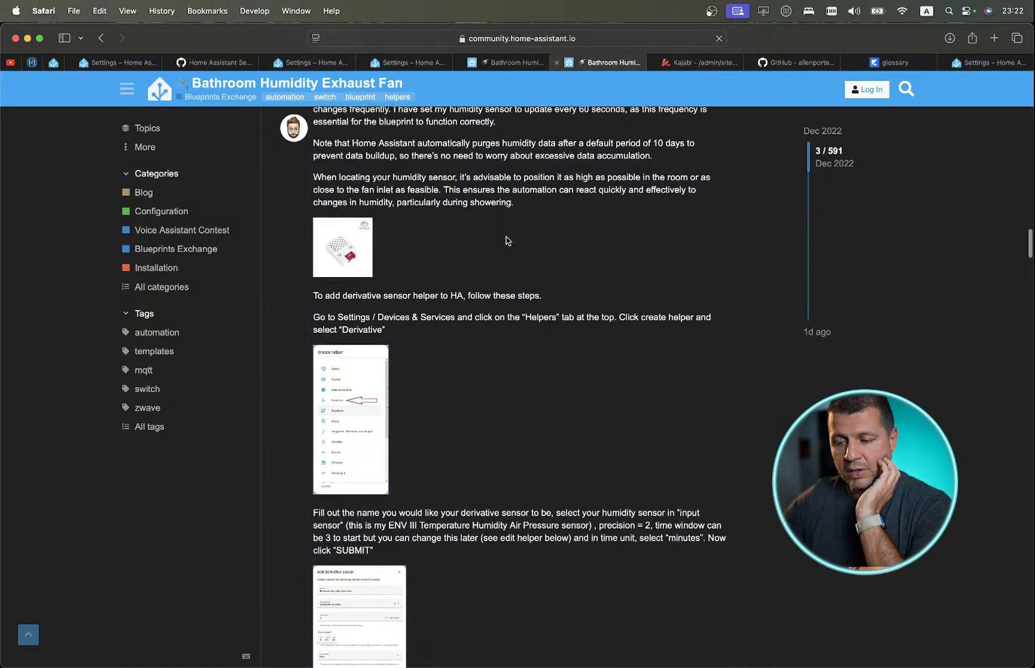
scroll(505, 240, up, 3)
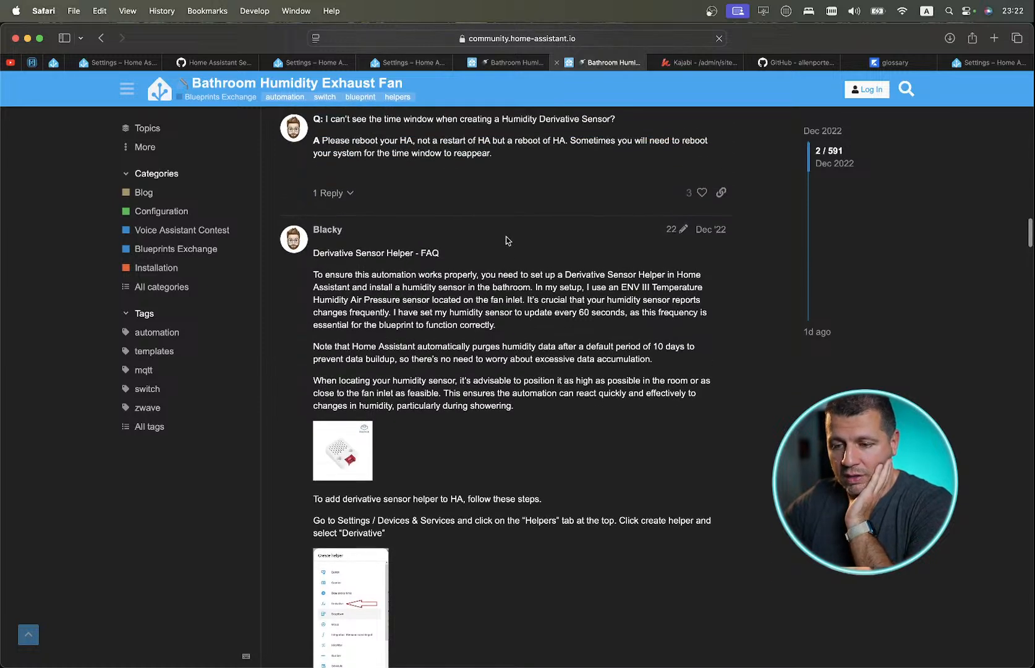
scroll(506, 241, down, 3)
scroll(505, 240, down, 1)
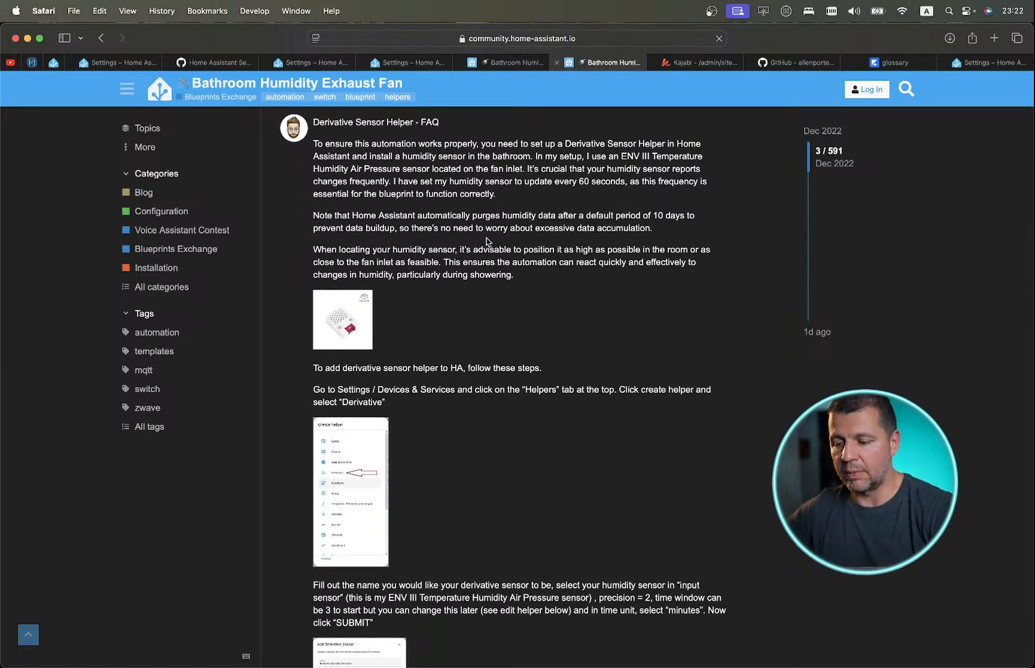
Review the guide's derivative helper settings and usage instructions, and enlarge its example Add Derivative sensor form.
scroll(468, 307, down, 5)
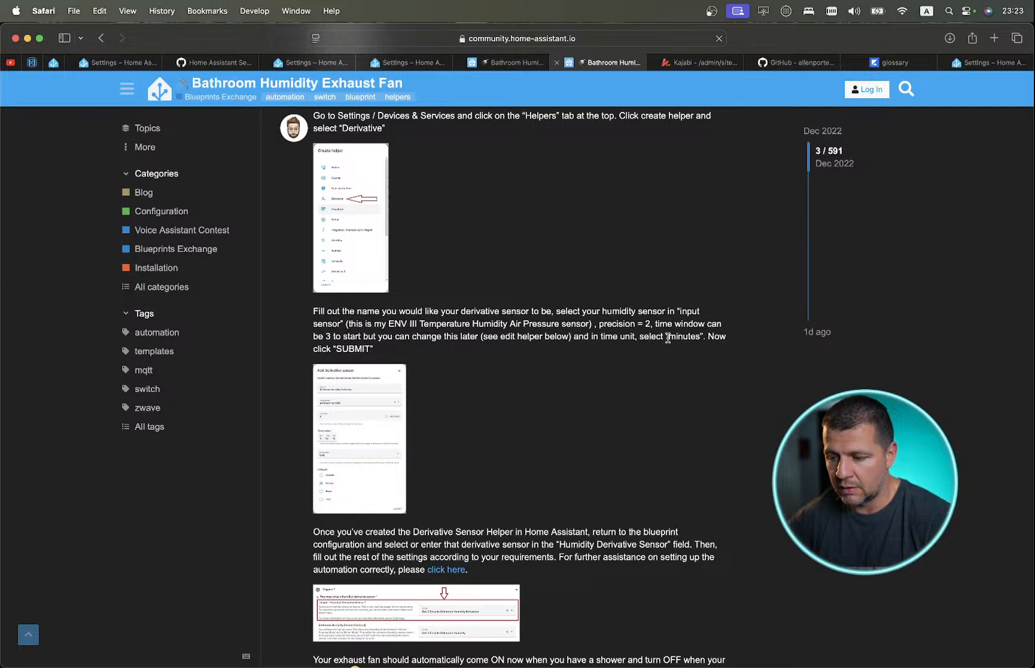
scroll(467, 388, down, 5)
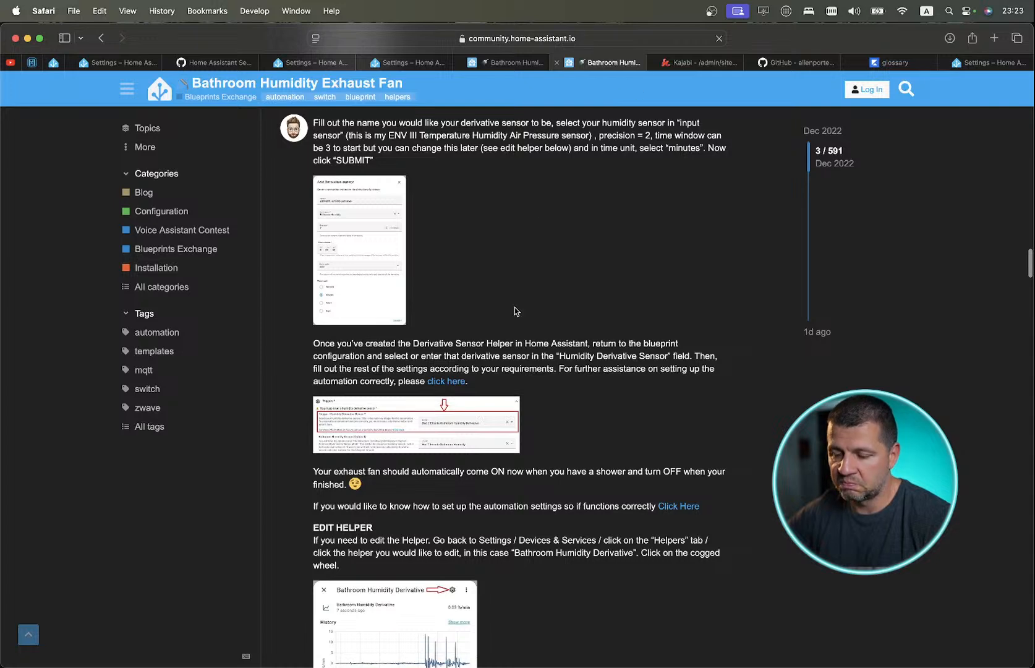
scroll(504, 365, up, 1)
click(378, 279)
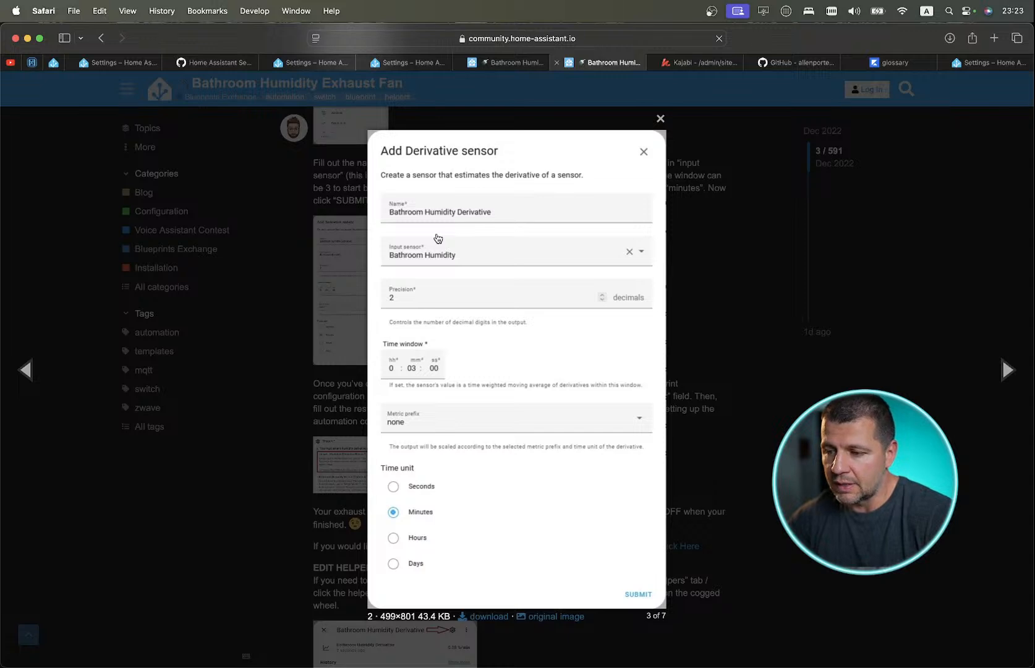
Return to the Helpers page in Home Assistant and start a Derivative helper named "derivative" with Family Room Humidity as the input sensor.
click(496, 62)
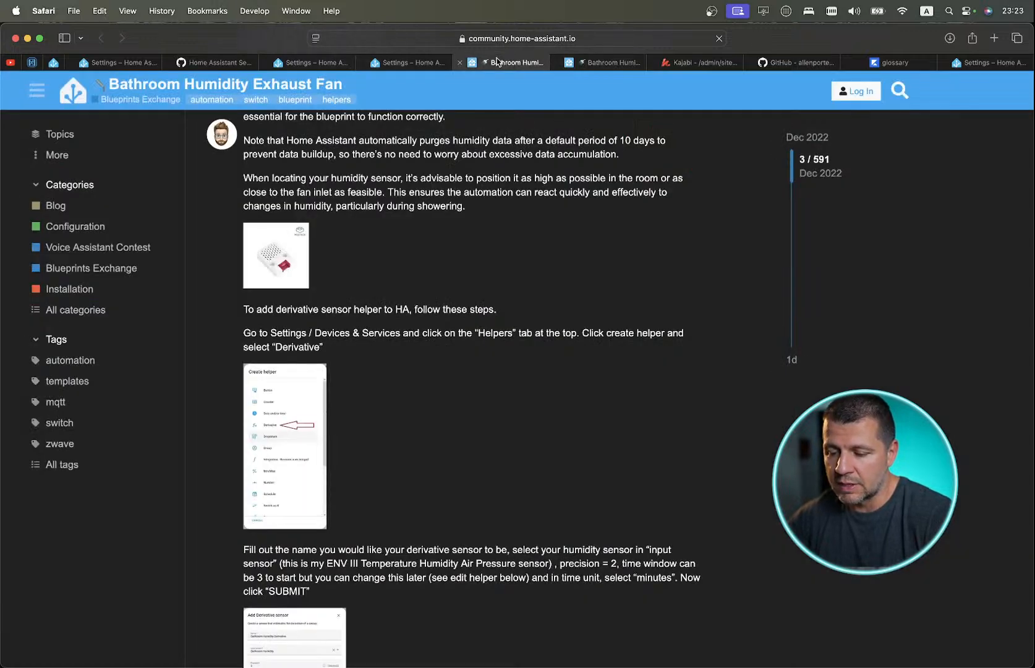
click(138, 61)
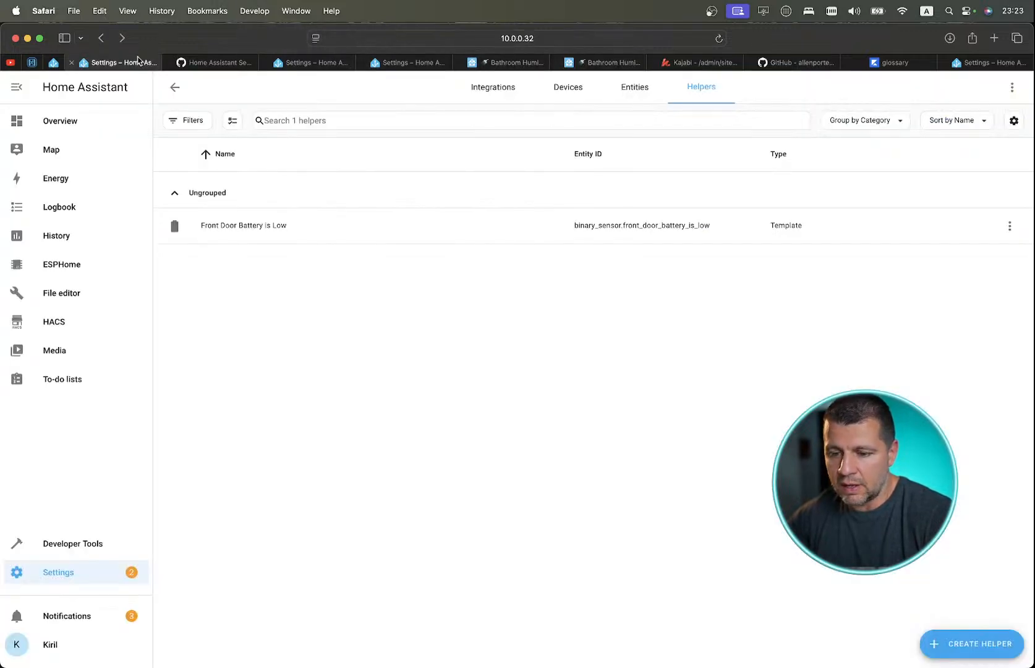
click(980, 645)
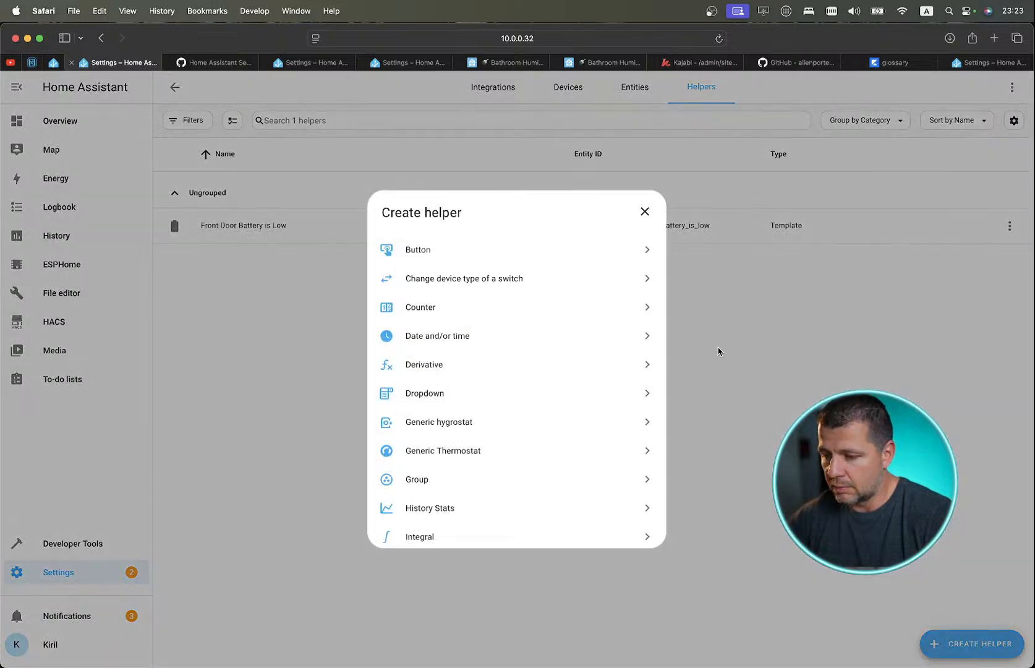
click(455, 366)
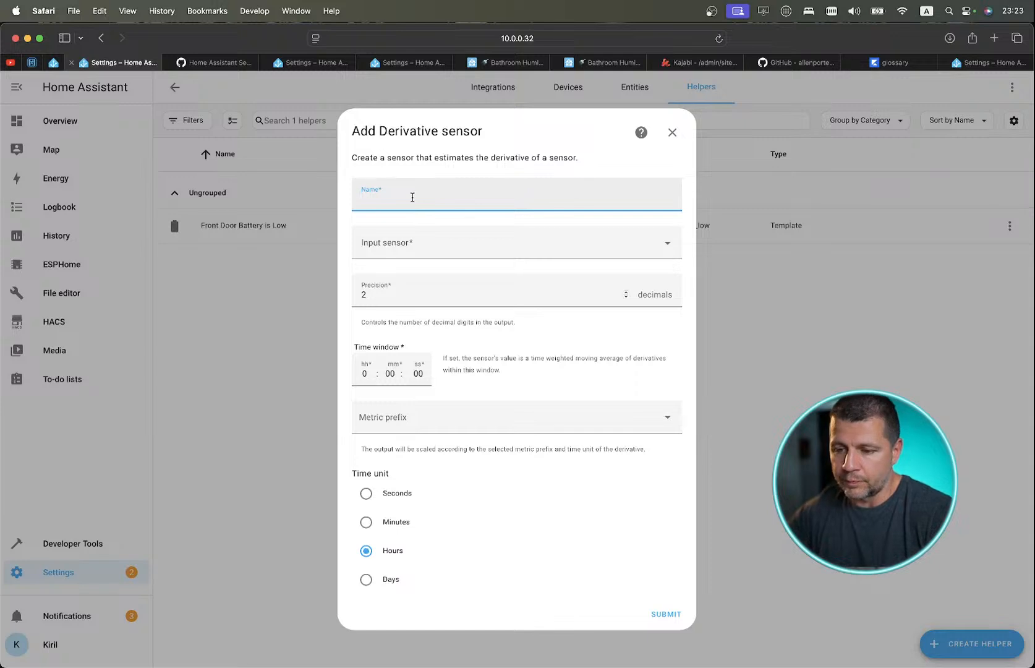
text(derivate)
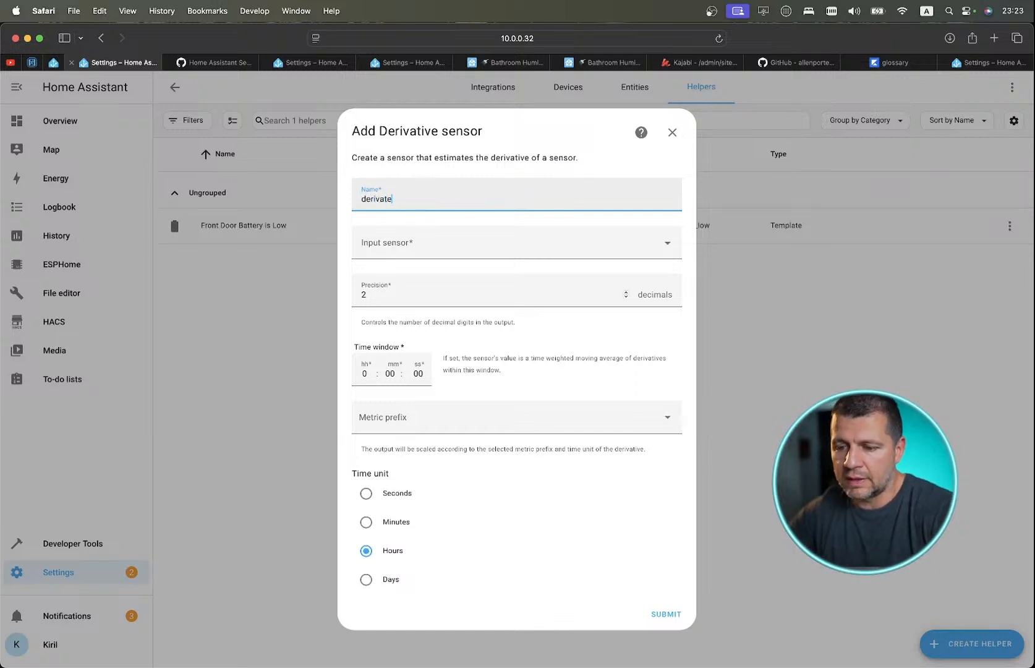
key(BackSpace)
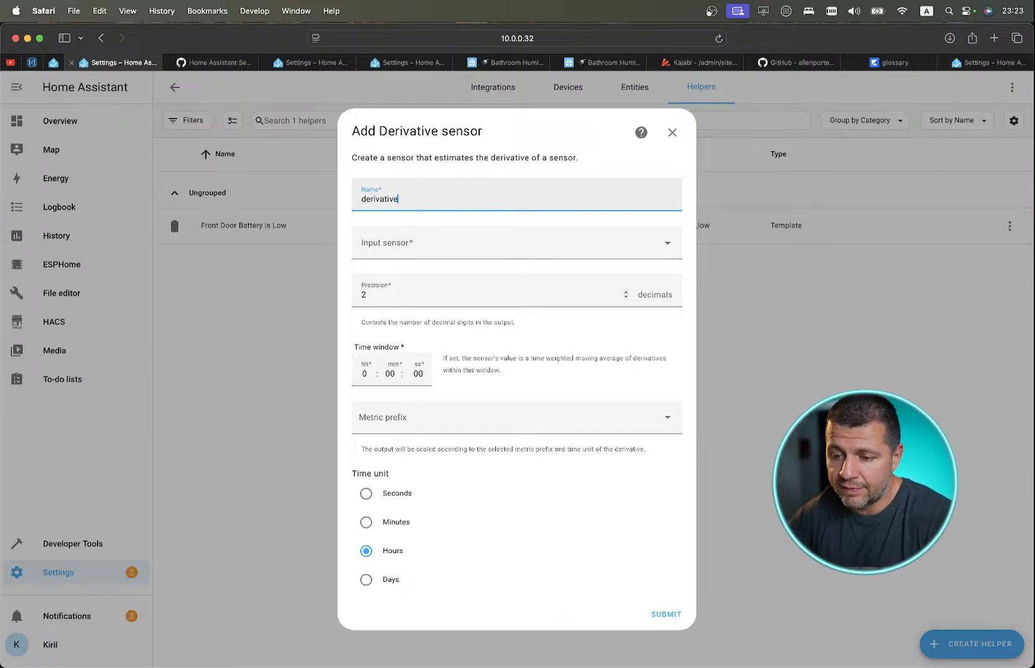
click(391, 243)
text(hu)
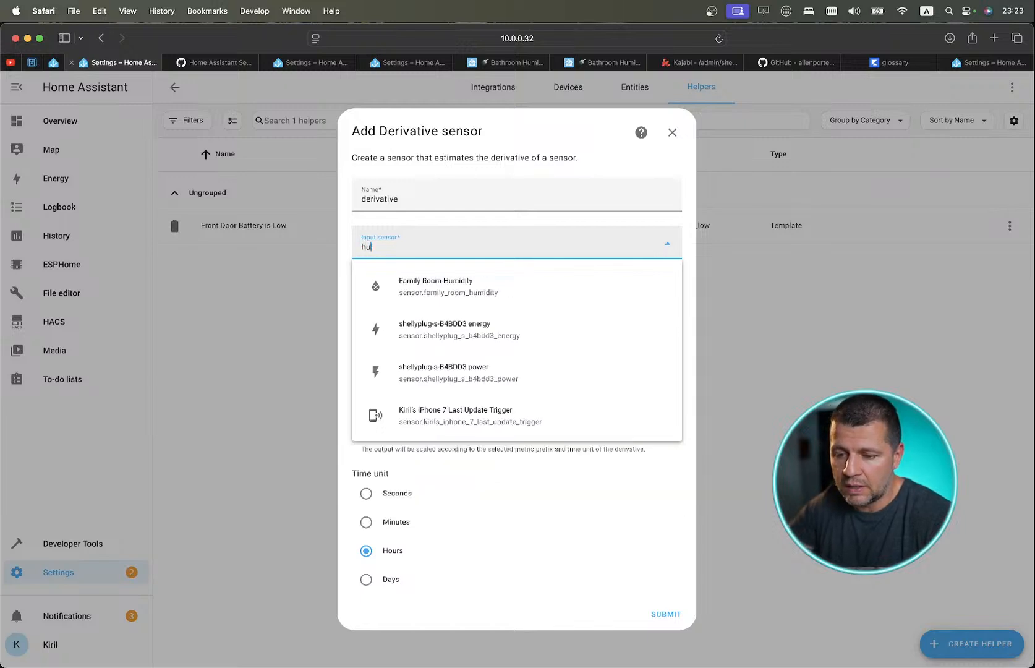
click(403, 286)
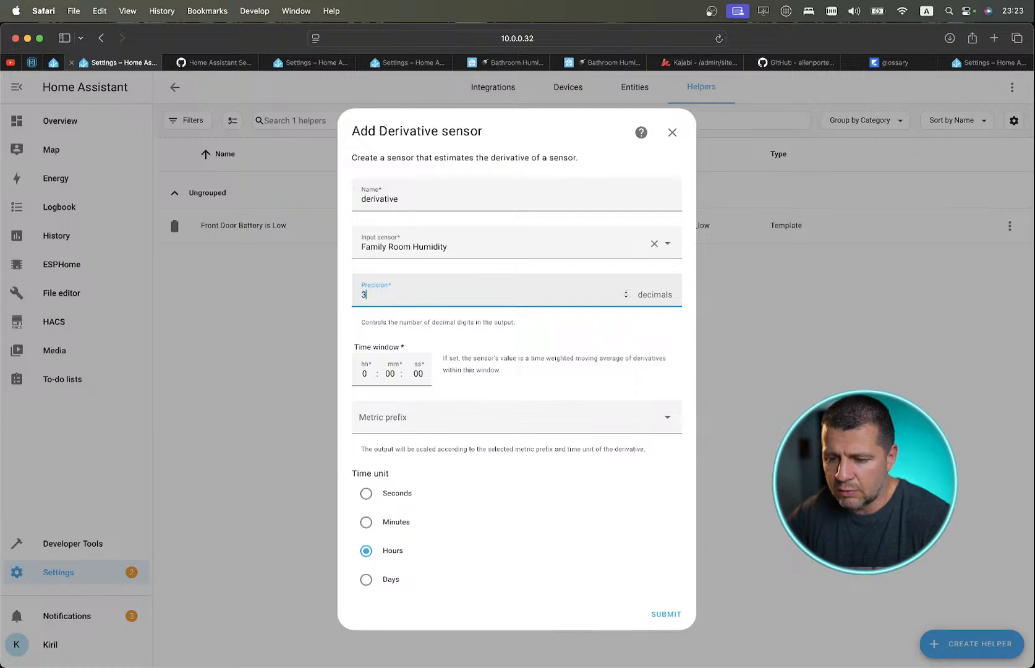
Set the derivative sensor's precision to 2 decimals and its time window to 3 minutes, and look through the metric prefix choices.
click(387, 371)
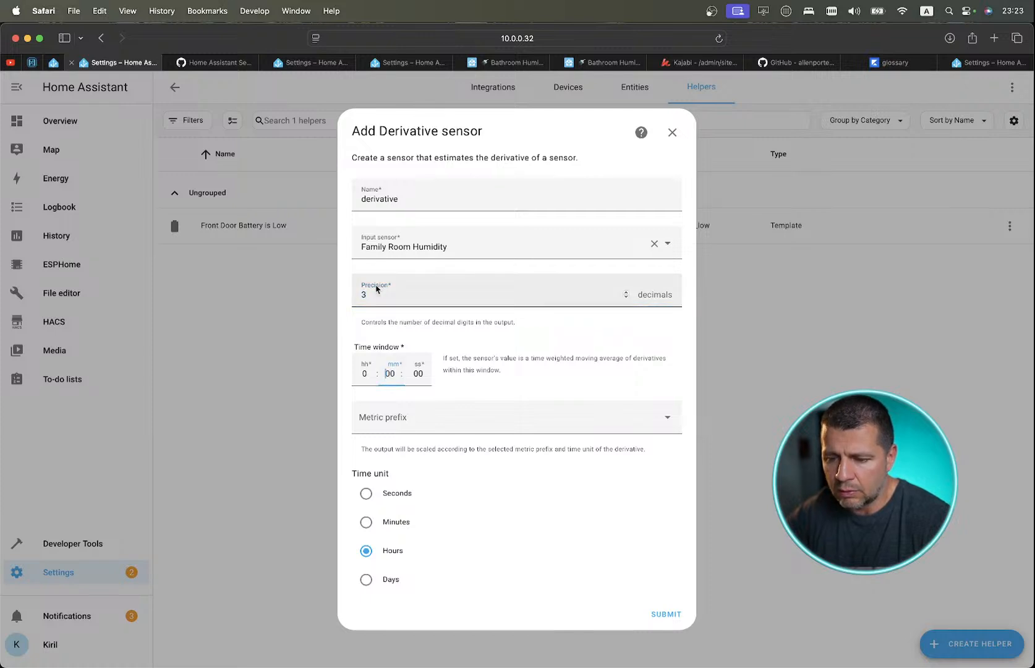
click(389, 373)
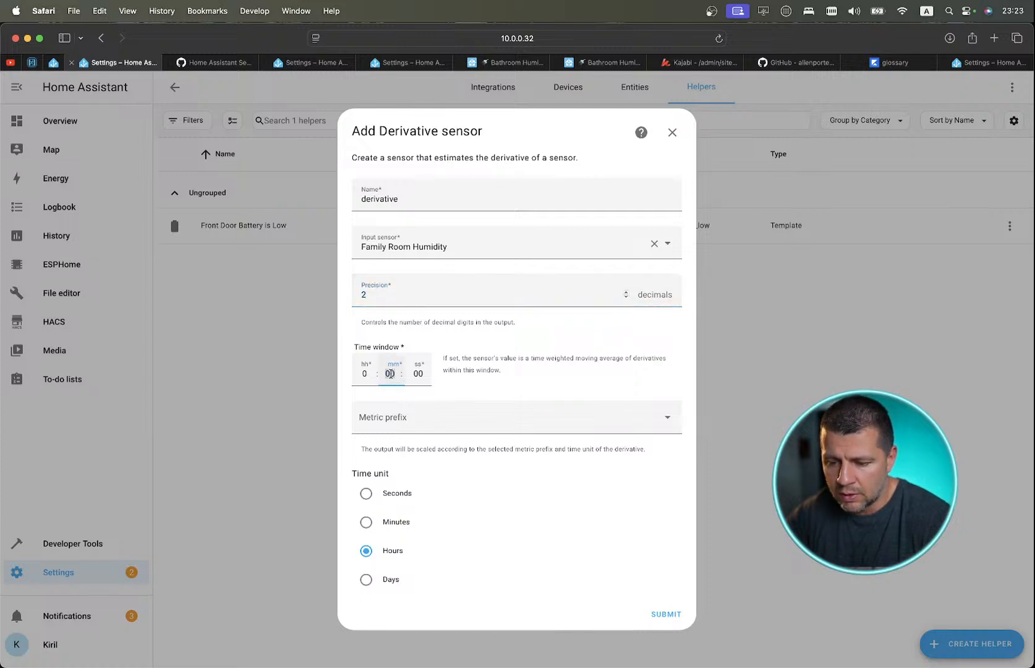
click(408, 428)
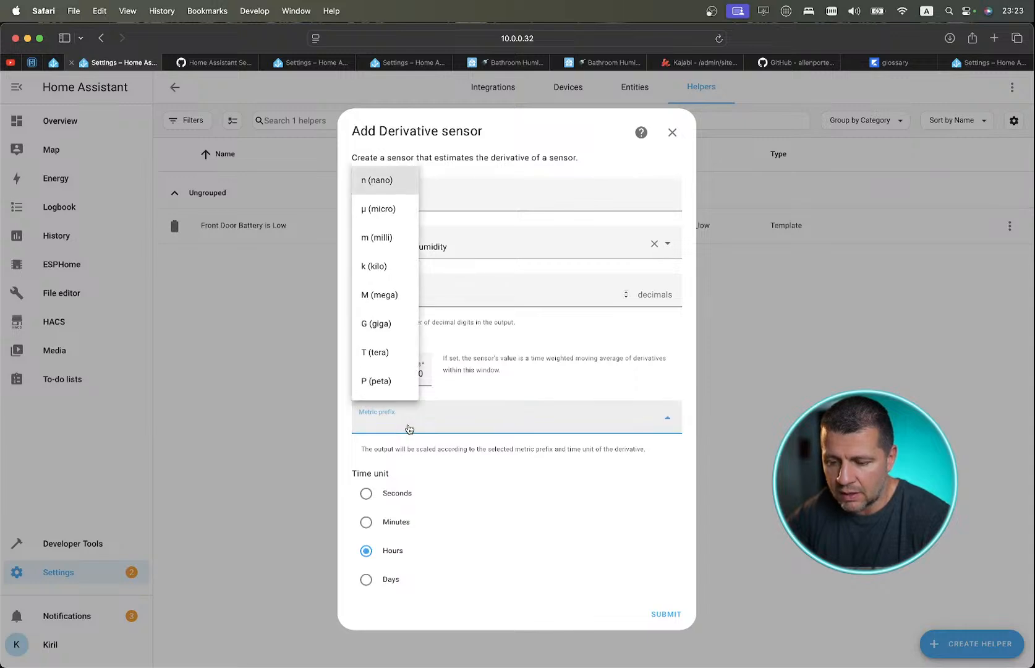
click(424, 414)
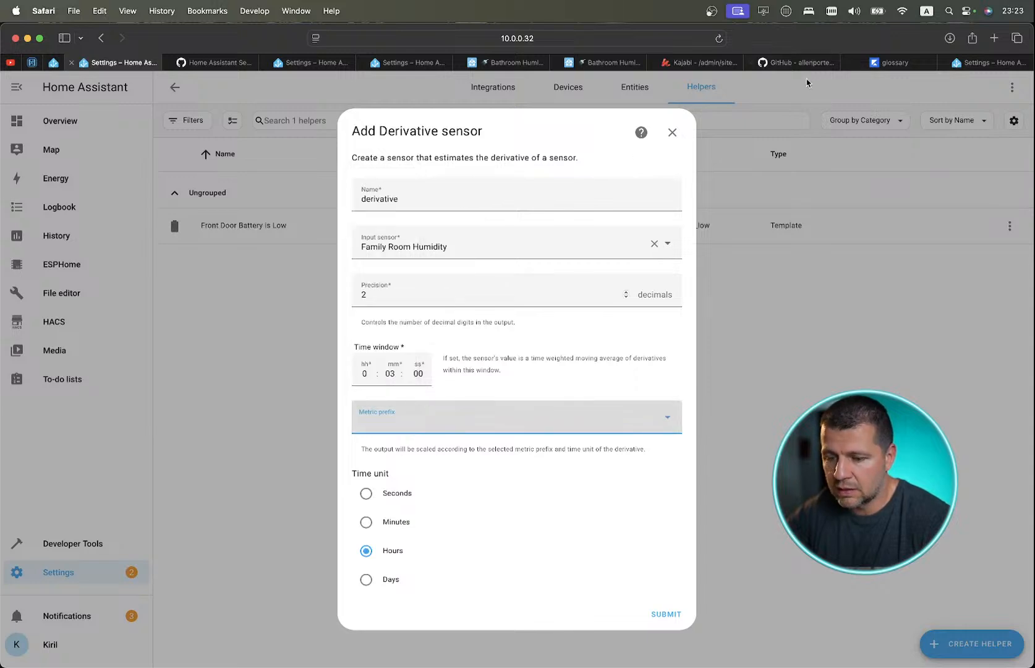
Compare the form with the guide's example derivative sensor, and set the metric prefix to n (nano).
click(986, 63)
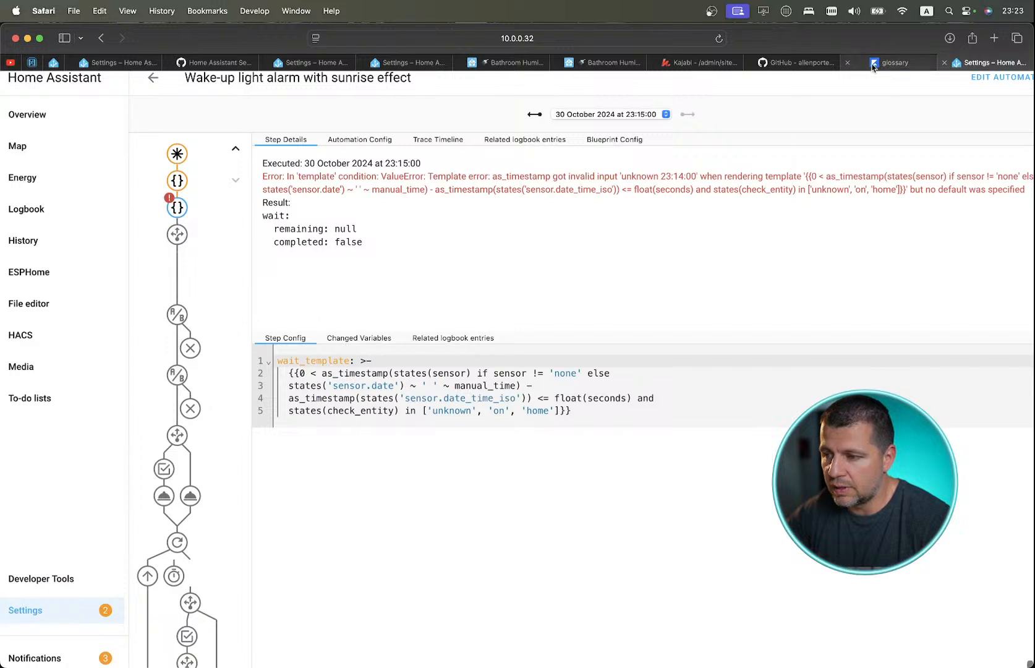
click(609, 63)
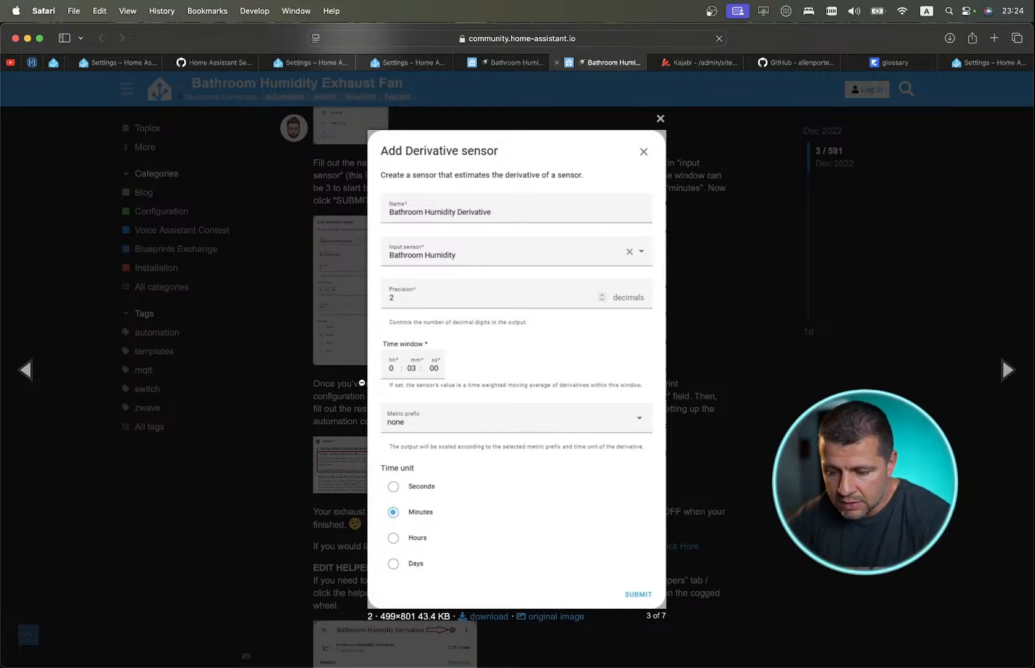
click(112, 64)
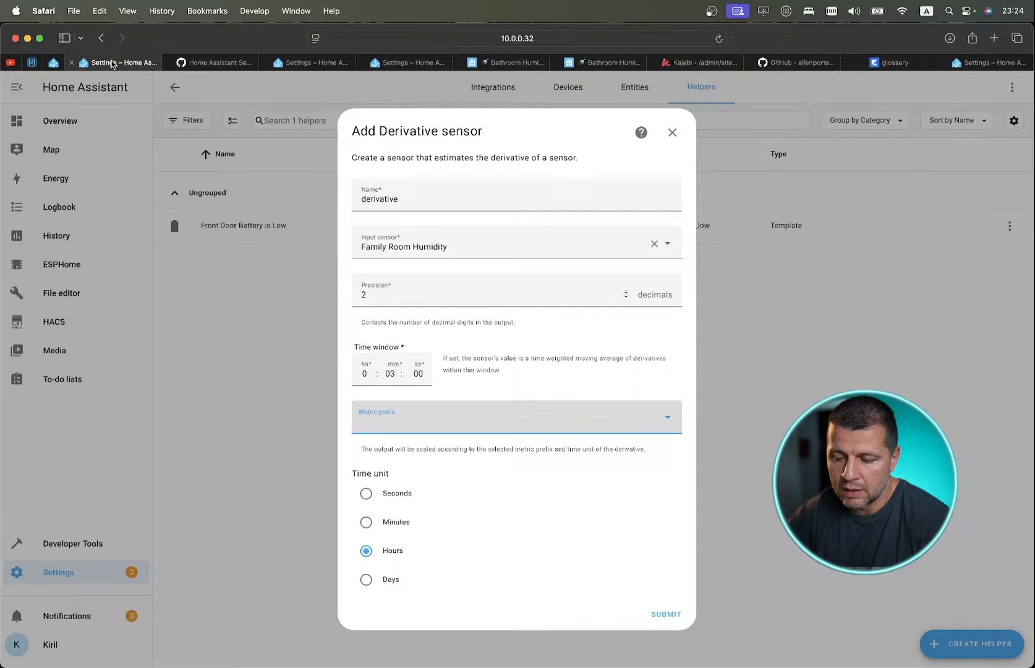
click(409, 428)
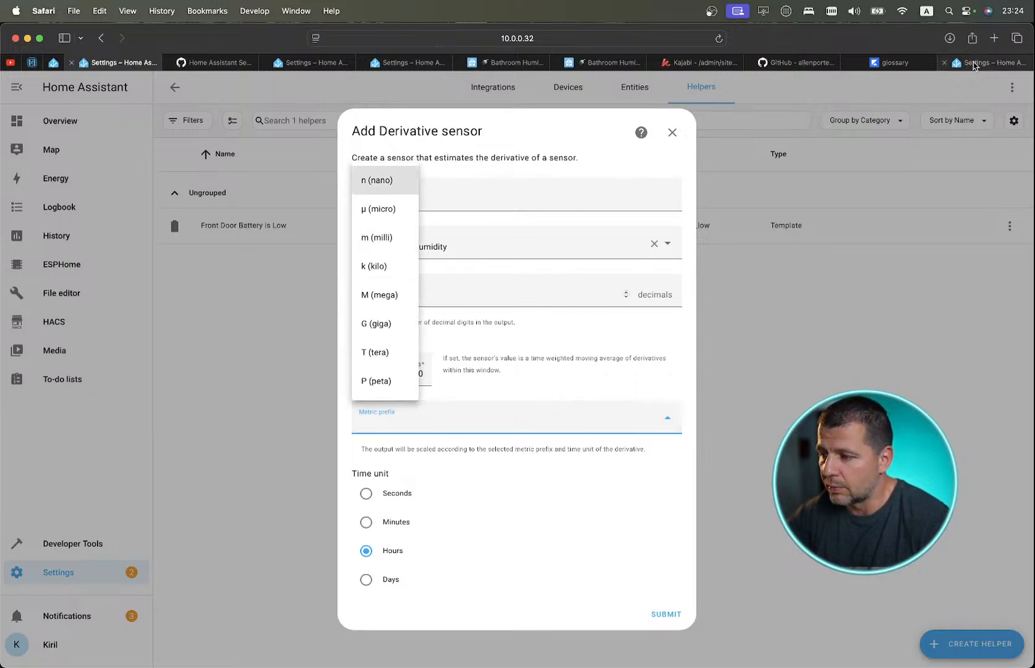
click(384, 183)
Examine the metric prefix and time unit in the guide's example form up close, and return to the Add Derivative sensor form.
click(609, 62)
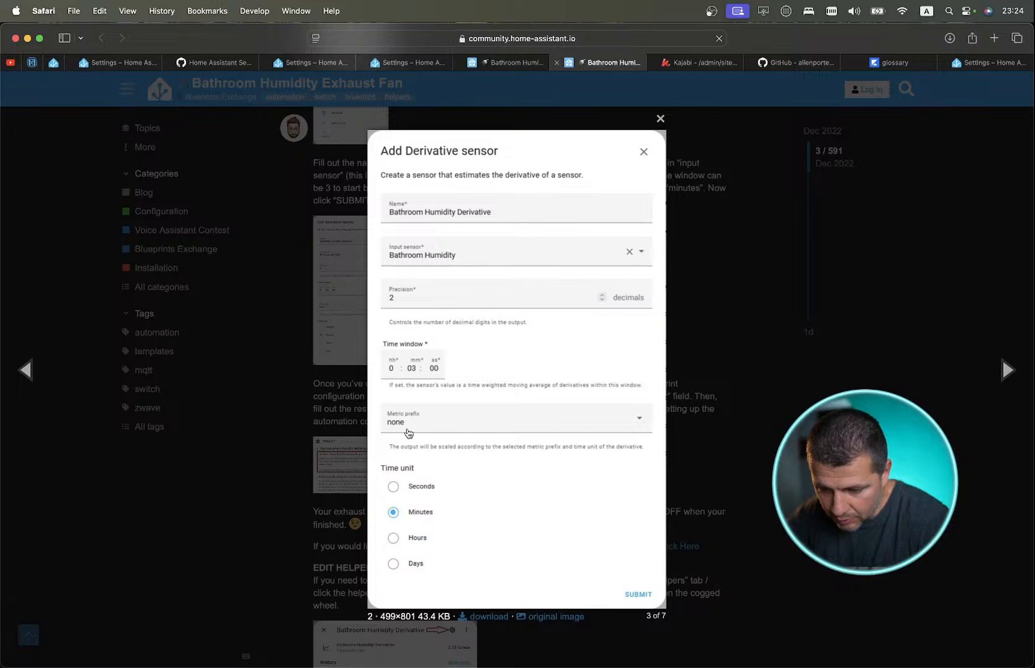
scroll(371, 429, up, 5)
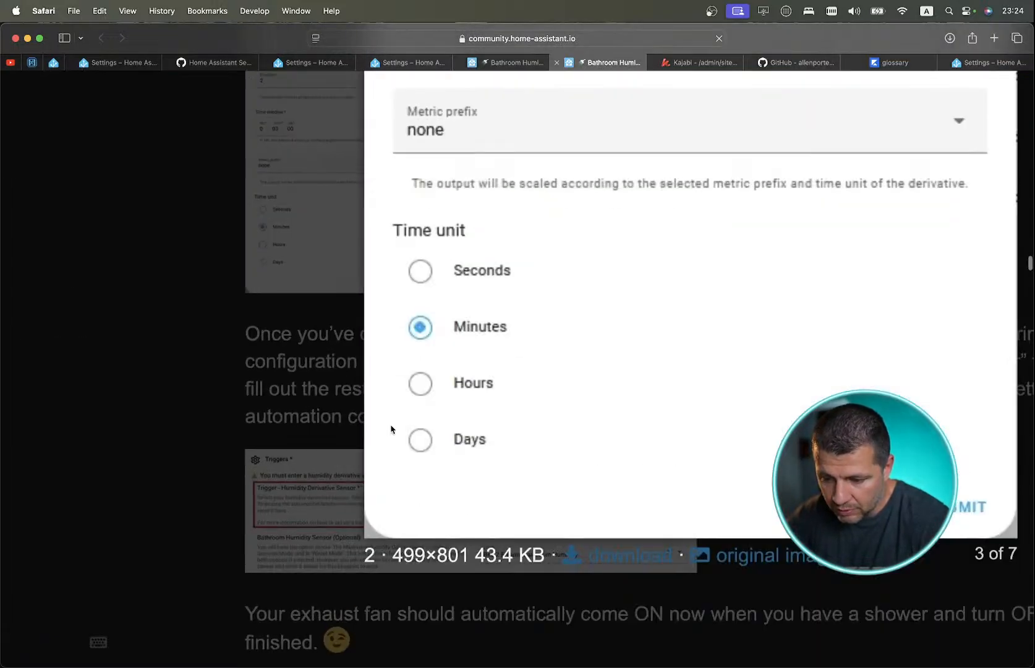
right_click(407, 425)
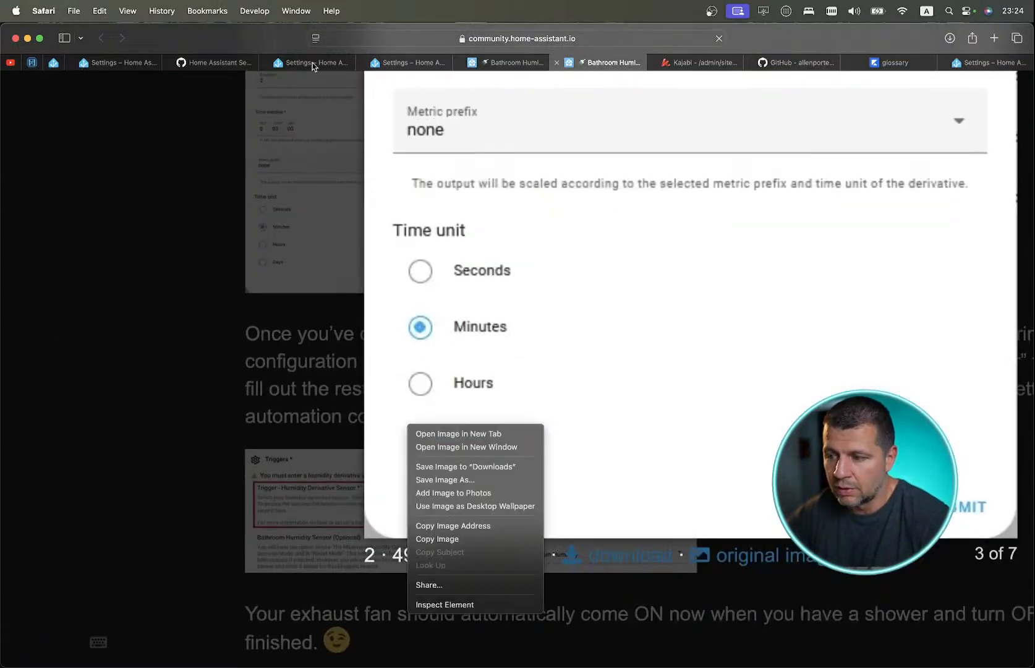
click(137, 57)
click(137, 57)
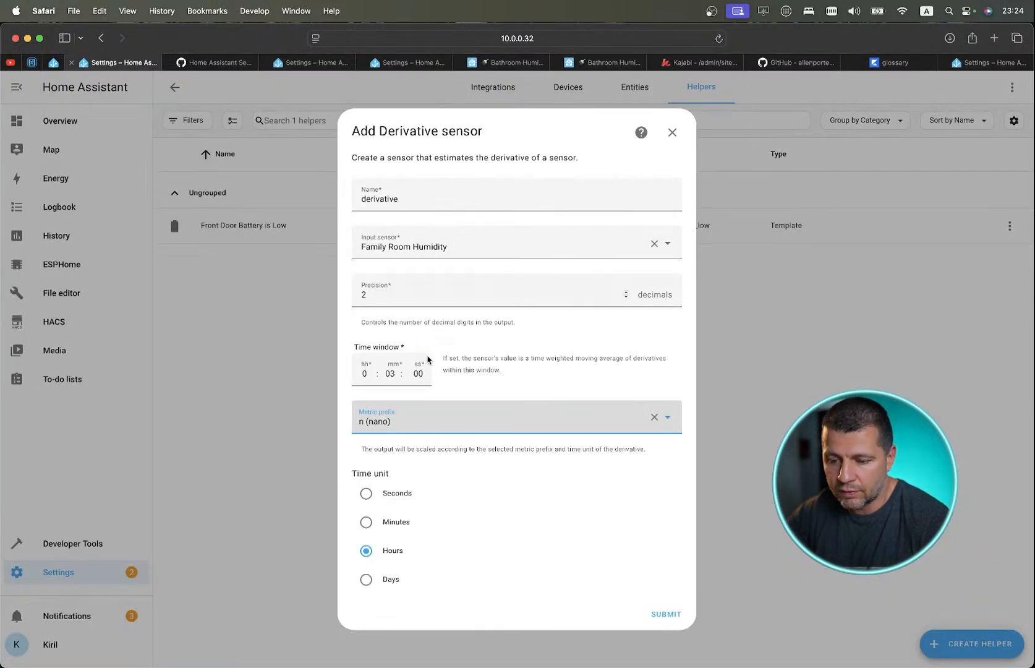
Recheck the available metric prefixes for the derivative sensor and keep n (nano) selected.
click(407, 426)
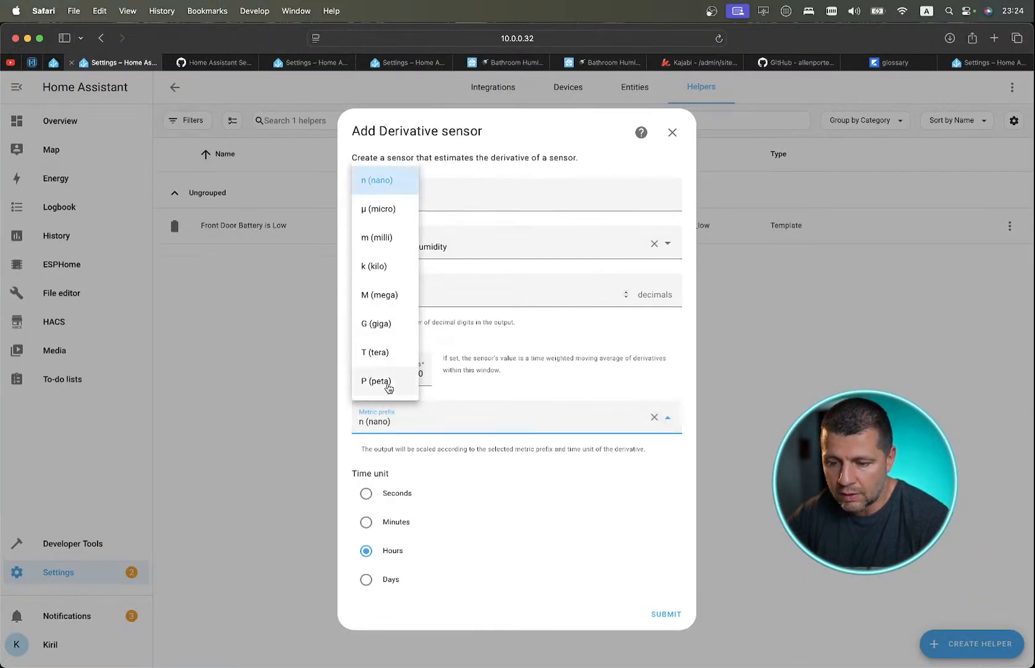
click(394, 186)
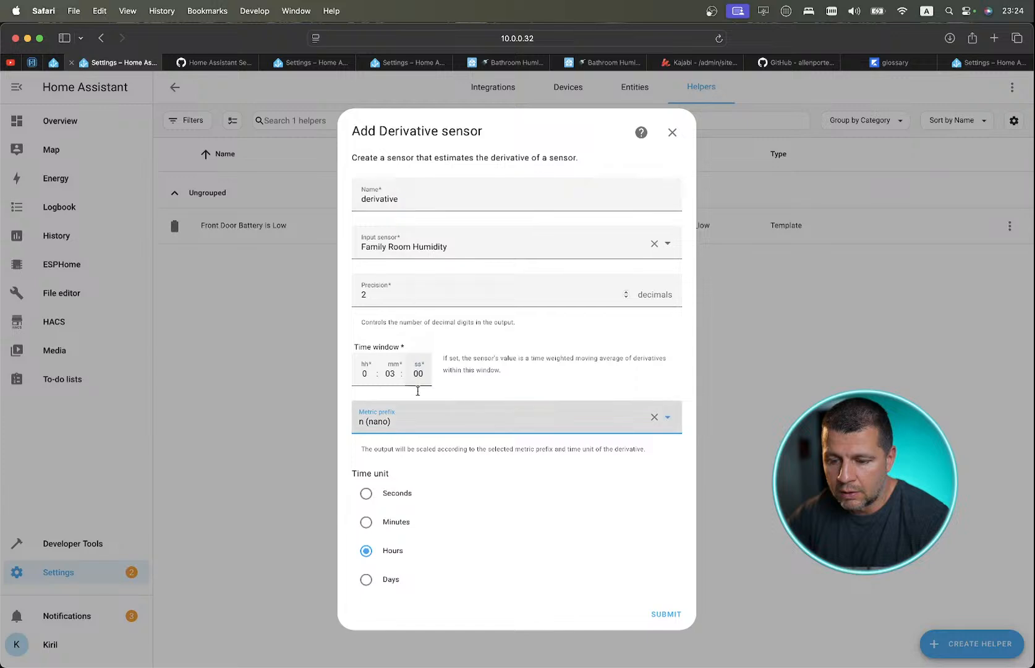
click(408, 427)
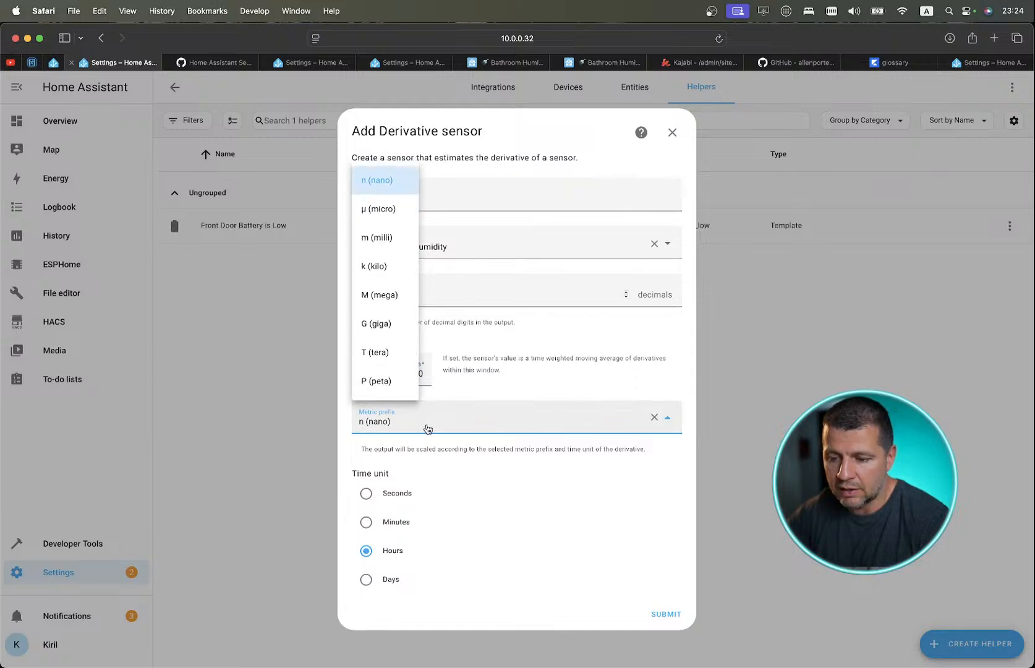
click(462, 480)
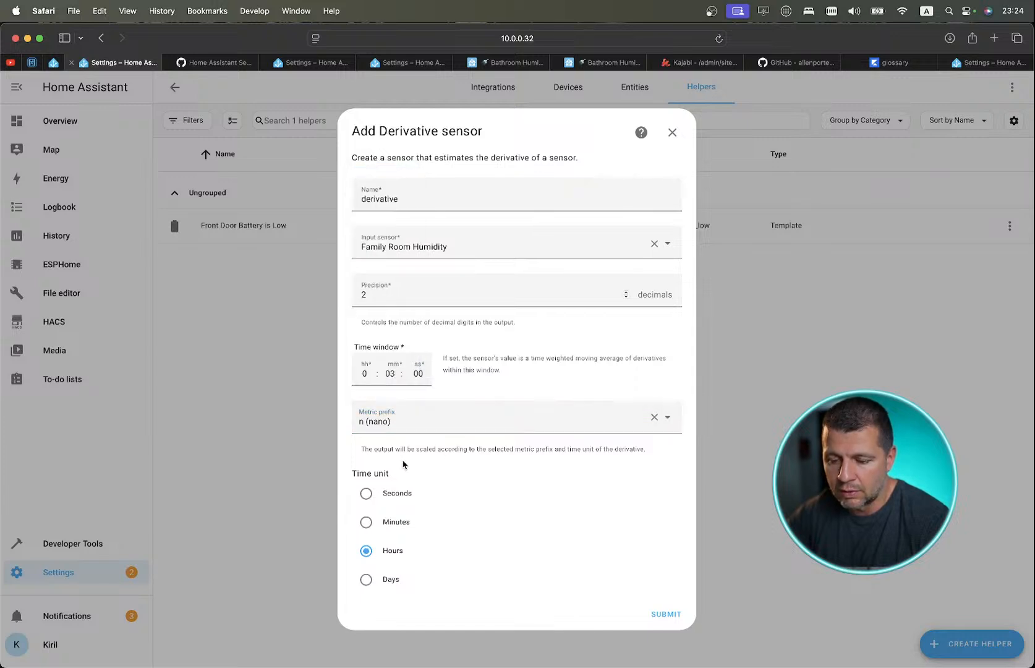
Set the derivative sensor's time unit to Minutes and submit the helper with the n (nano) prefix.
click(369, 524)
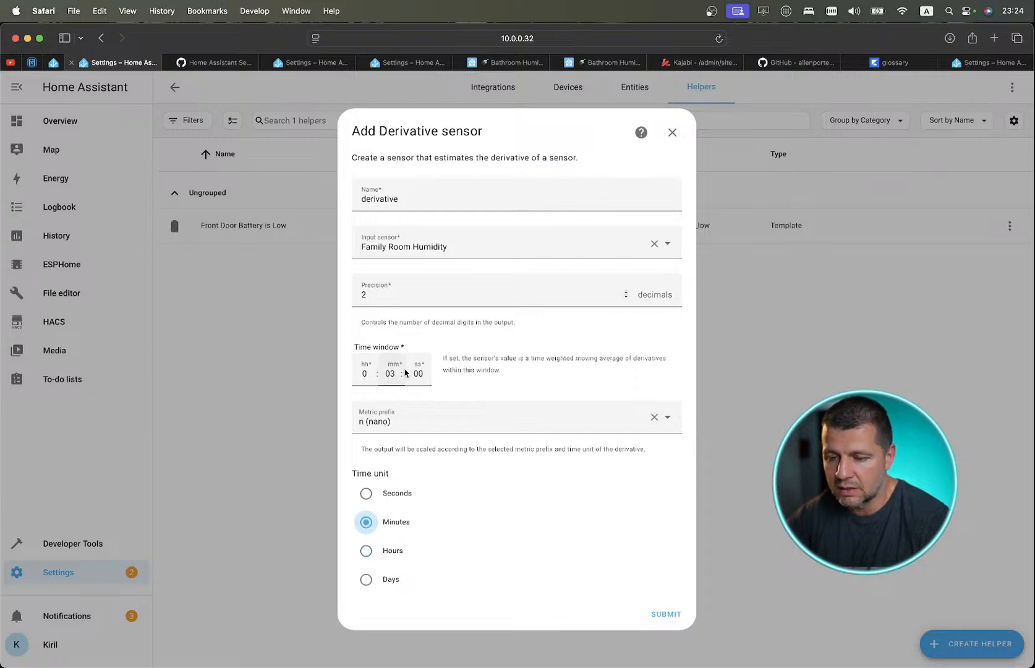
click(387, 424)
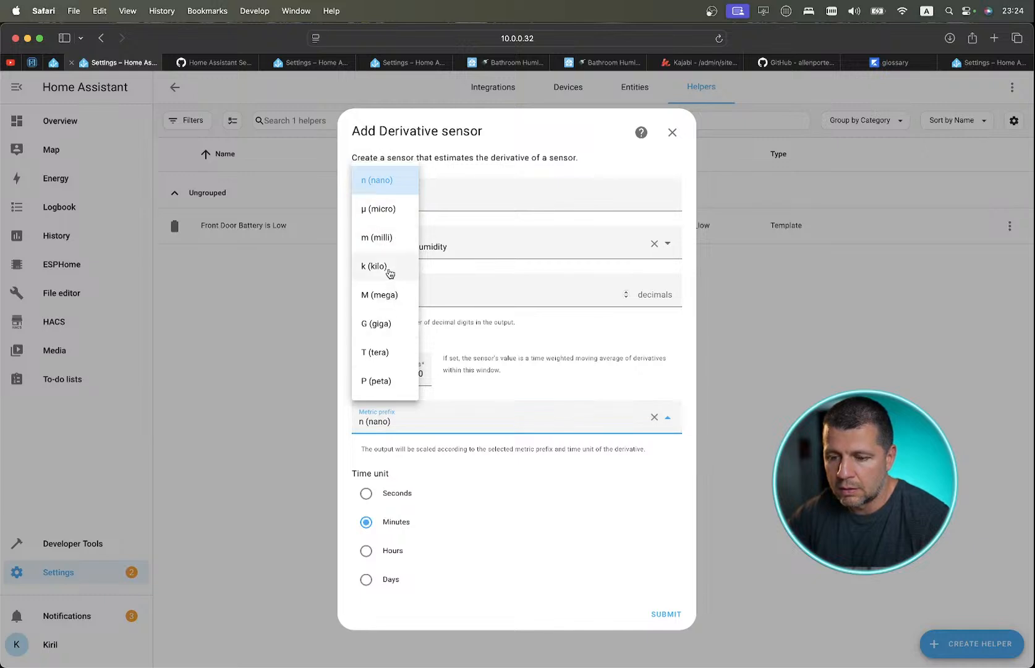
click(350, 420)
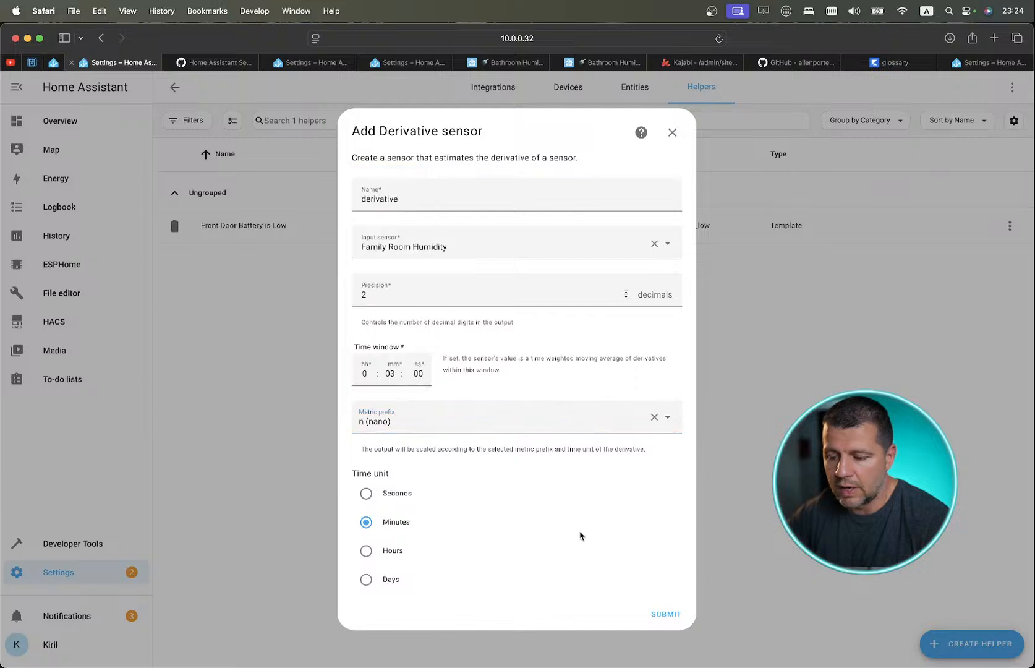
click(670, 613)
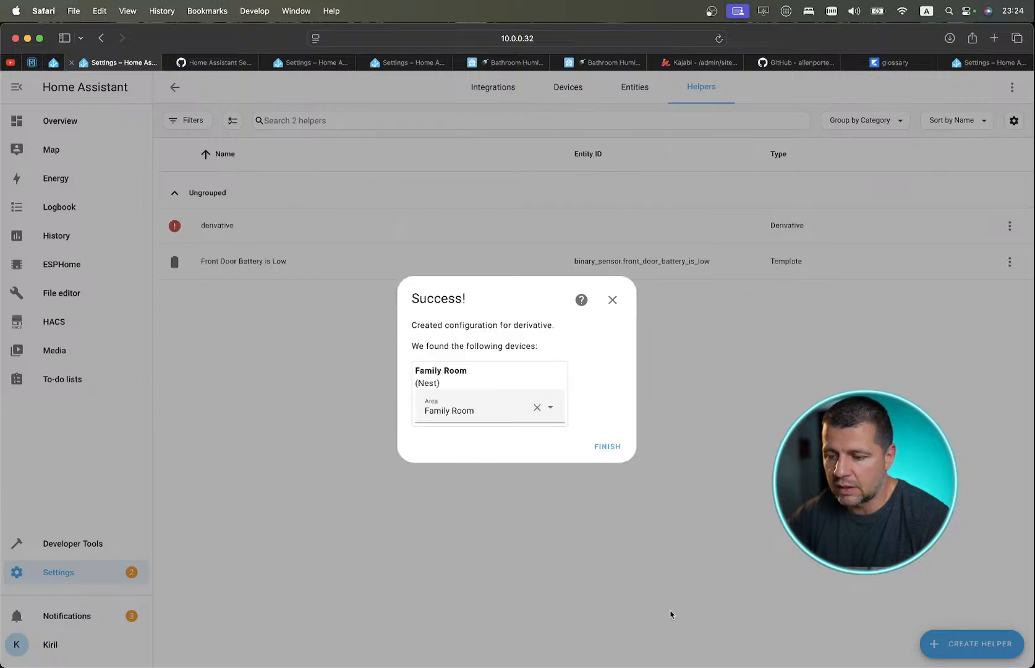
Finish creating the derivative helper and review its configured options, including the metric prefix choices, leaving them as they are.
click(607, 446)
click(174, 231)
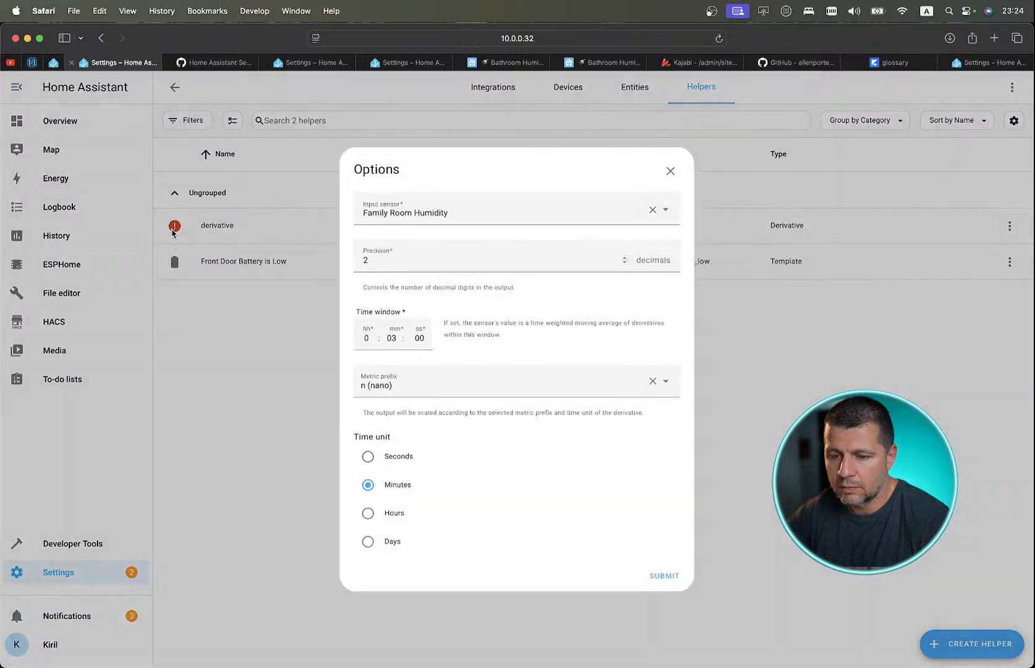
click(461, 387)
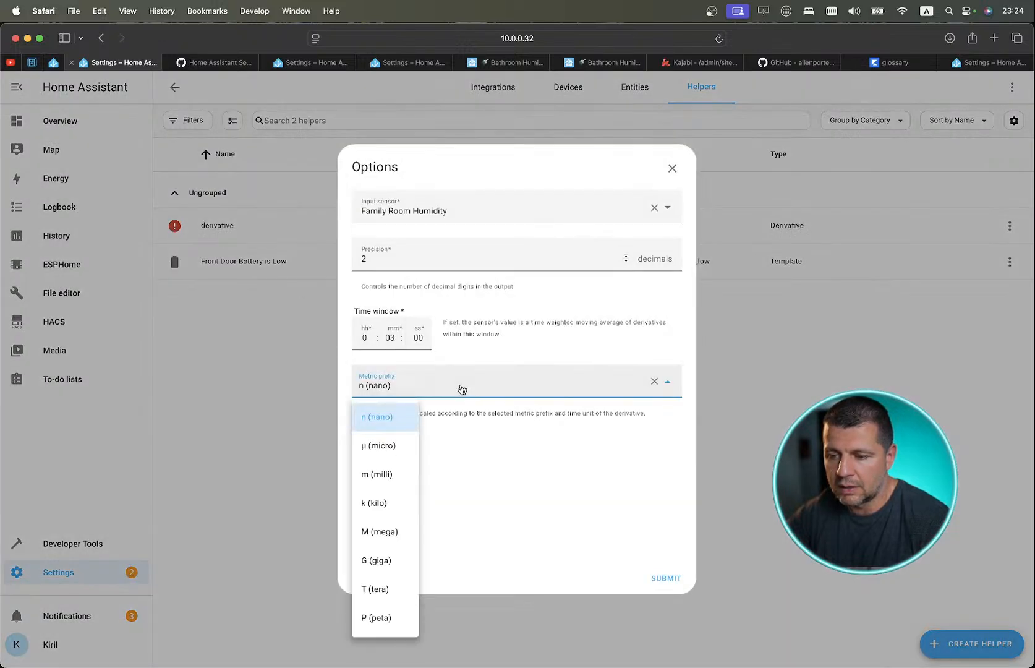
click(672, 168)
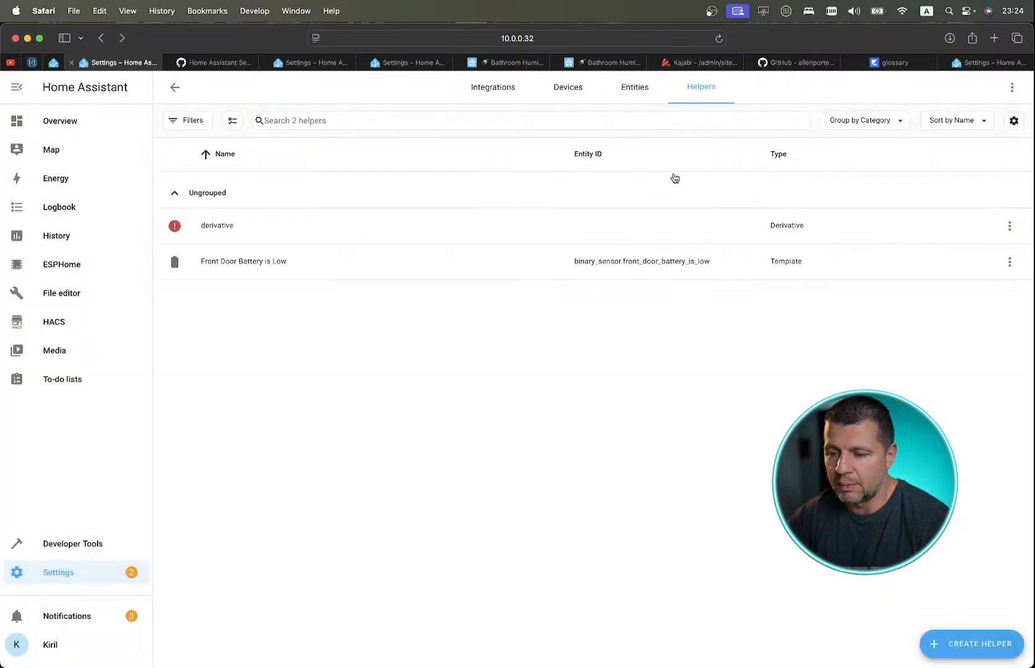
click(175, 225)
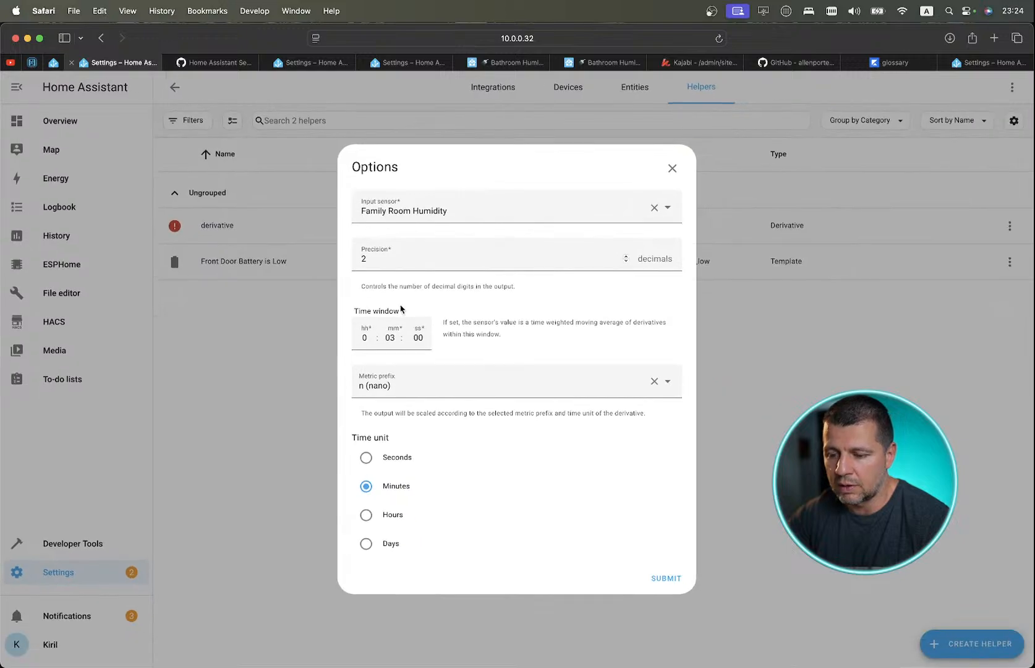
click(672, 168)
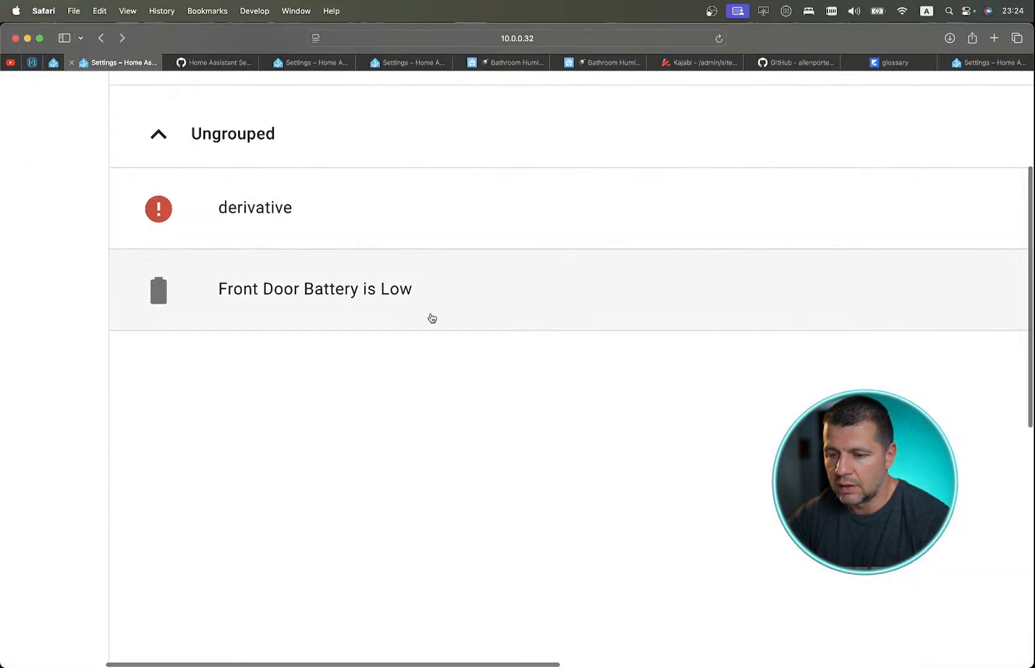
Reopen the derivative helper's settings from the helpers list and examine the available metric prefix options.
key(super+shift+backslash)
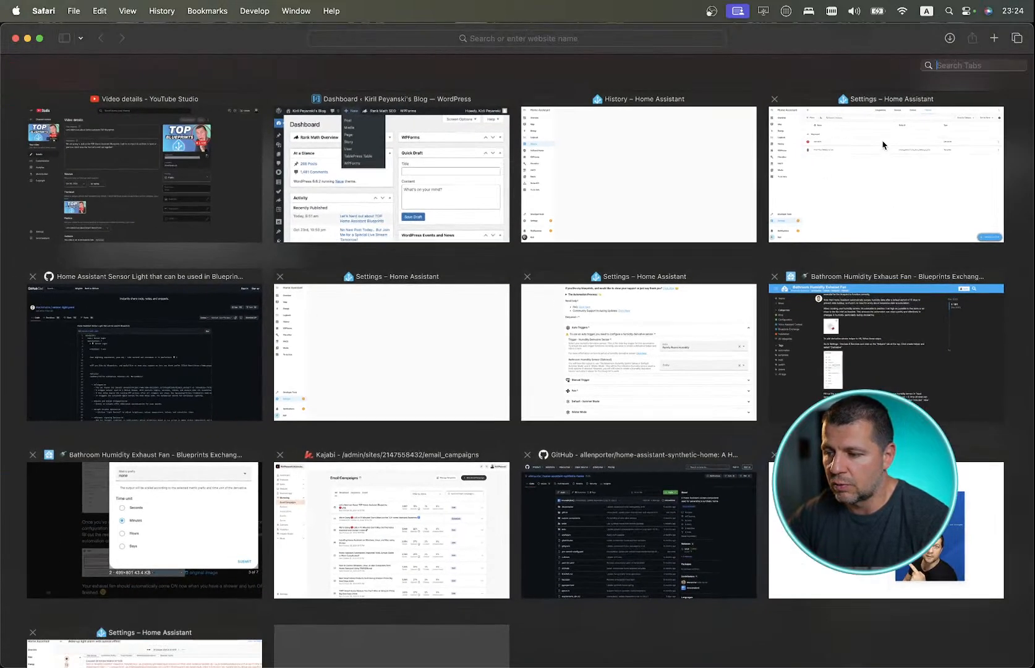
click(882, 145)
click(1009, 224)
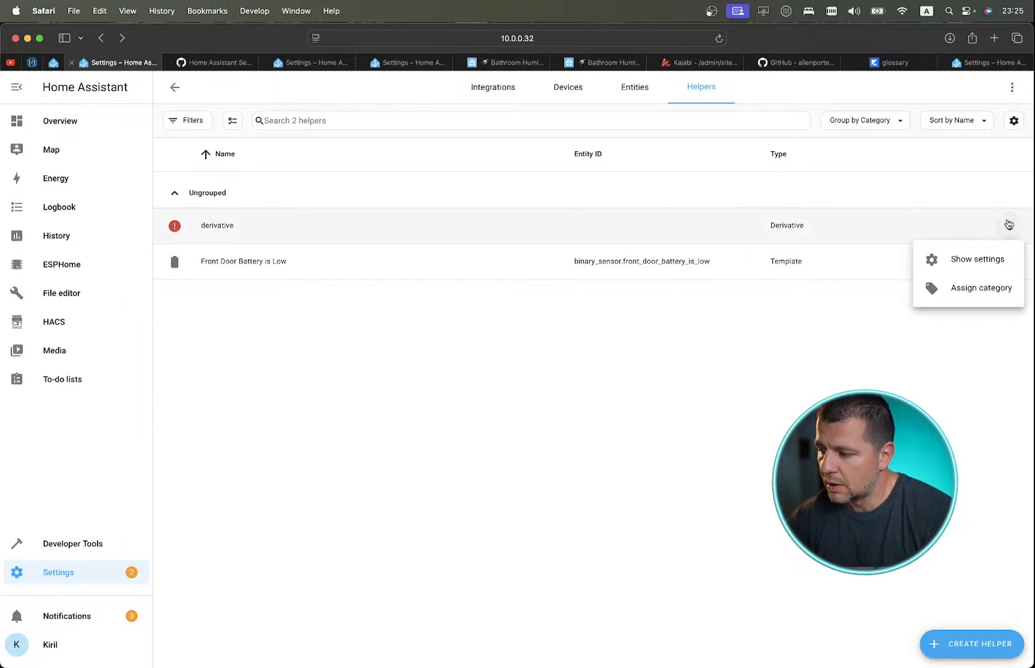
click(978, 259)
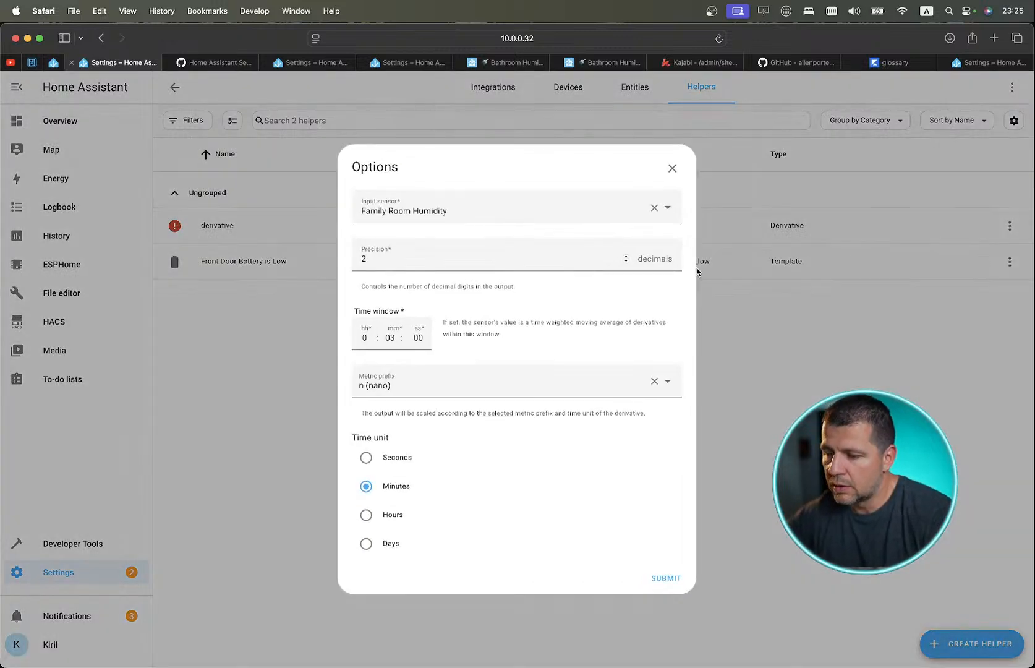
click(449, 382)
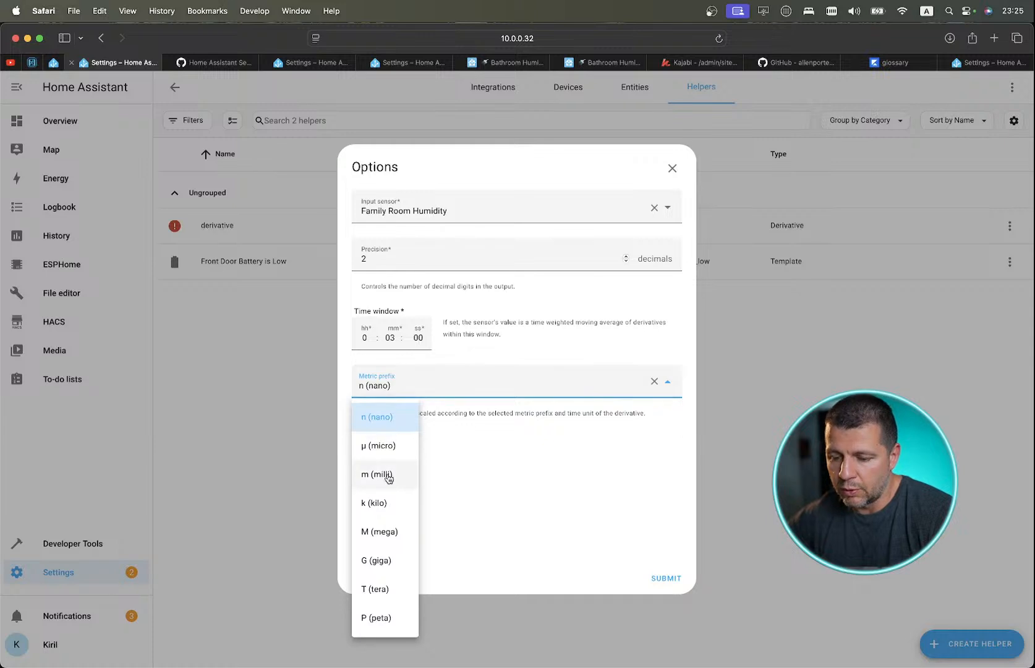
double_click(395, 391)
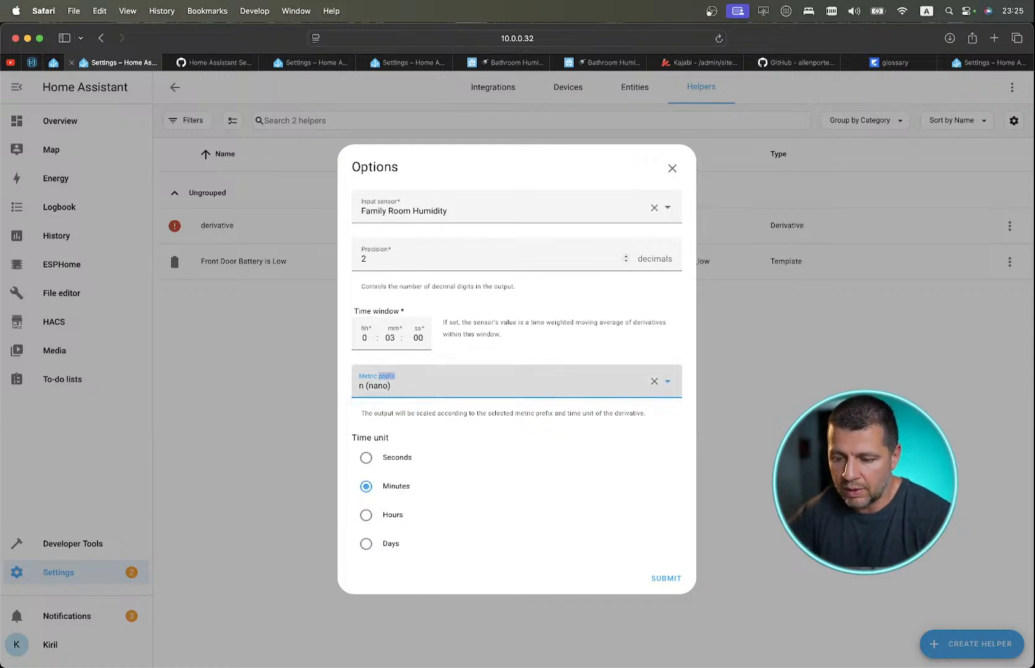
click(398, 392)
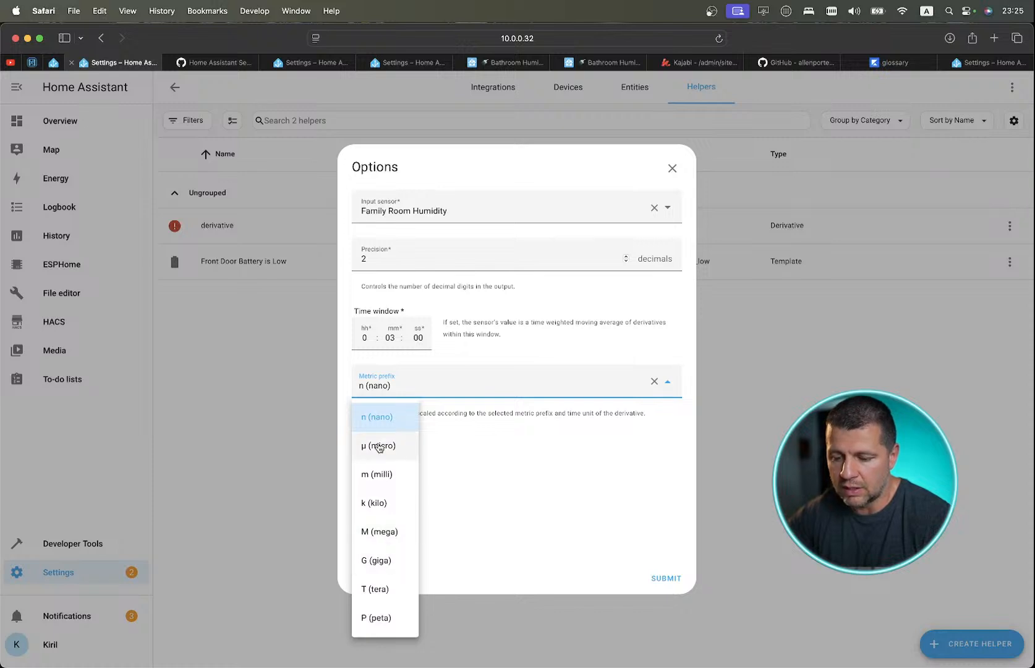
Find the Bathroom Humidity Exhaust Fan community guide and examine its enlarged Add Derivative sensor example, including metric prefix and time unit.
click(988, 62)
key(ctrl+Right)
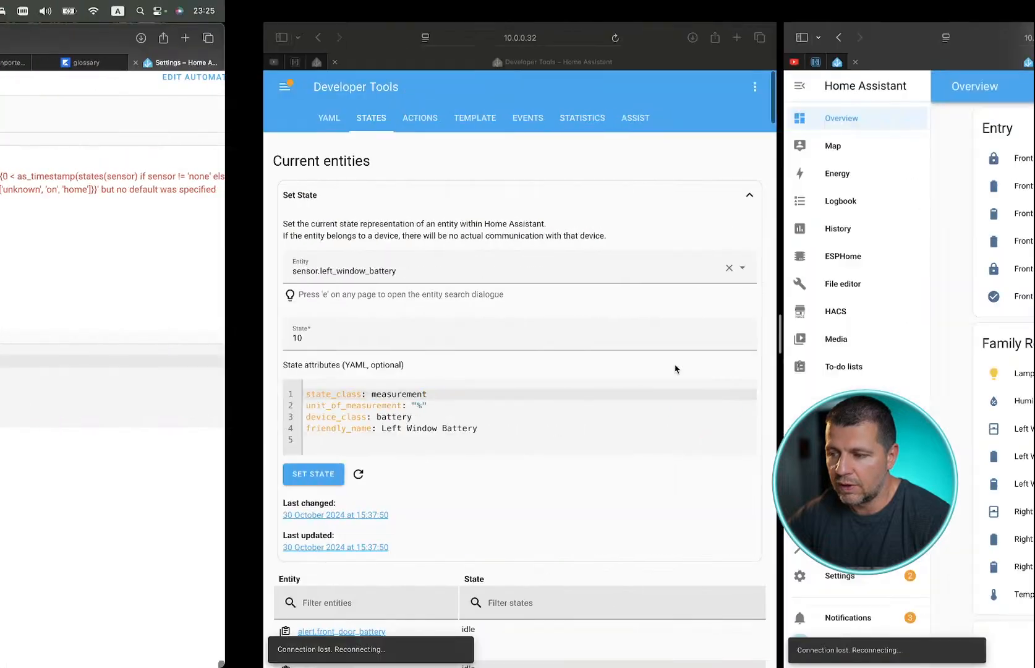
key(ctrl+Left)
click(788, 64)
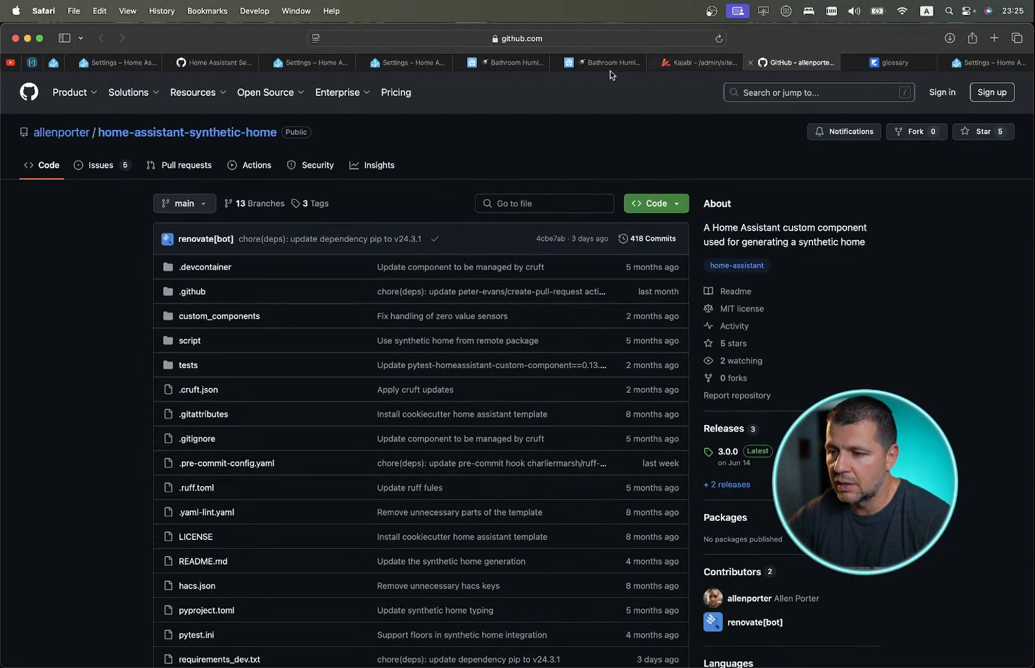
click(603, 66)
scroll(605, 96, up, 5)
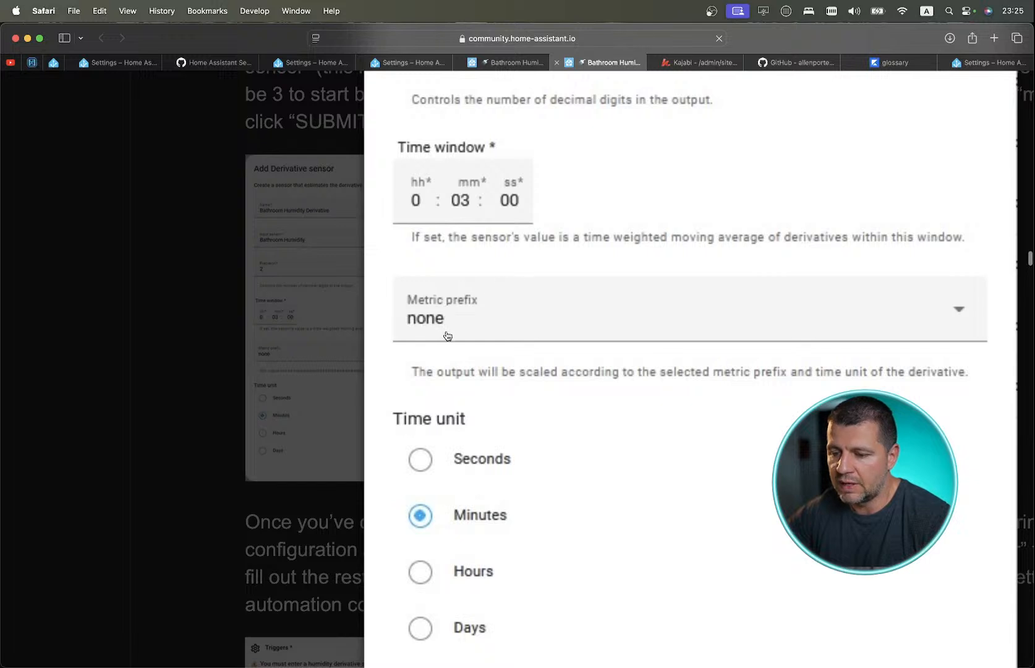
scroll(435, 326, up, 8)
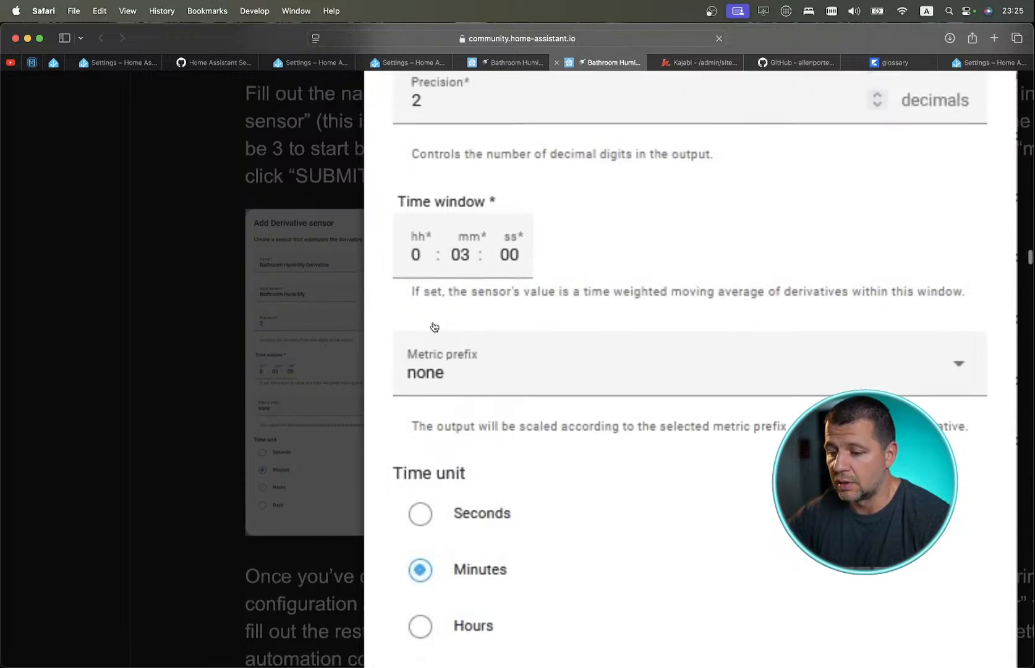
scroll(435, 326, up, 2)
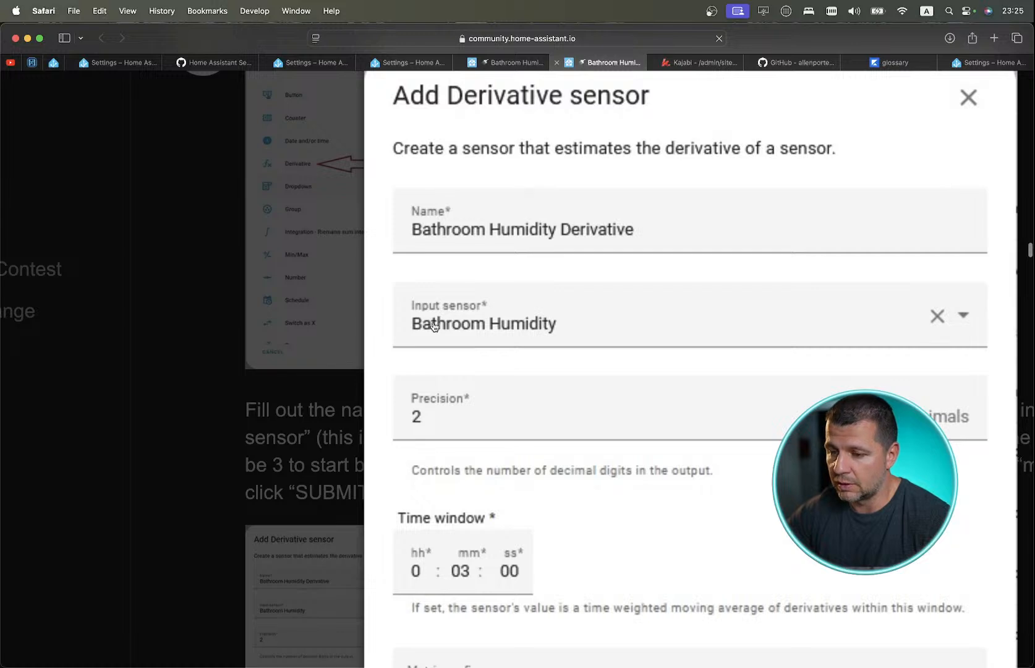
scroll(434, 326, down, 12)
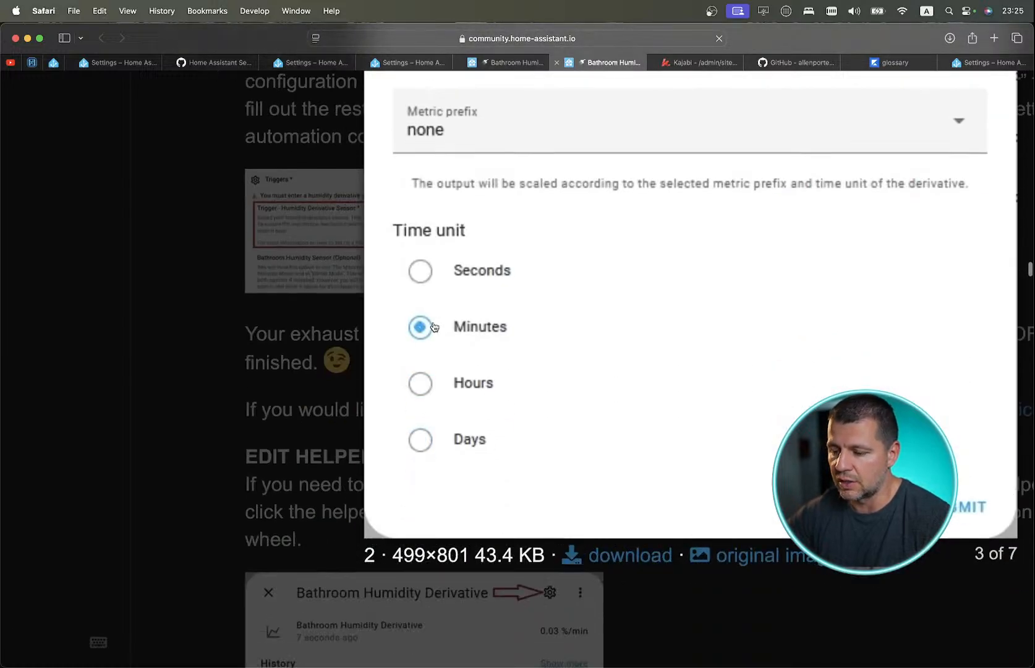
scroll(434, 326, up, 10)
scroll(760, 374, up, 5)
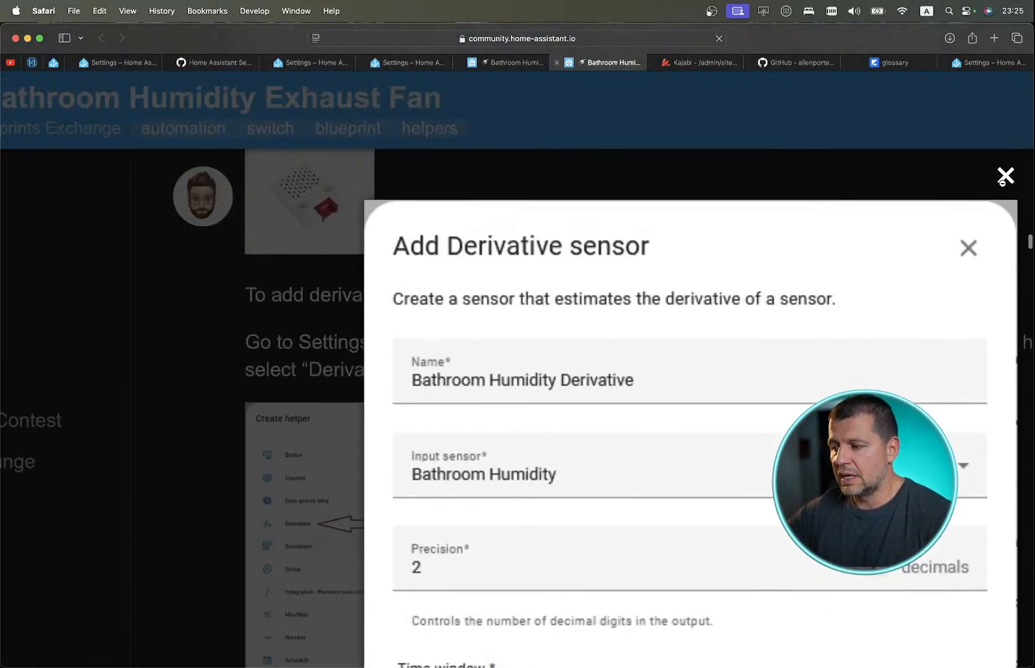
click(778, 326)
Read the guide's derivative helper instructions through the Edit Helper section and examine the enlarged Options example.
scroll(783, 256, down, 5)
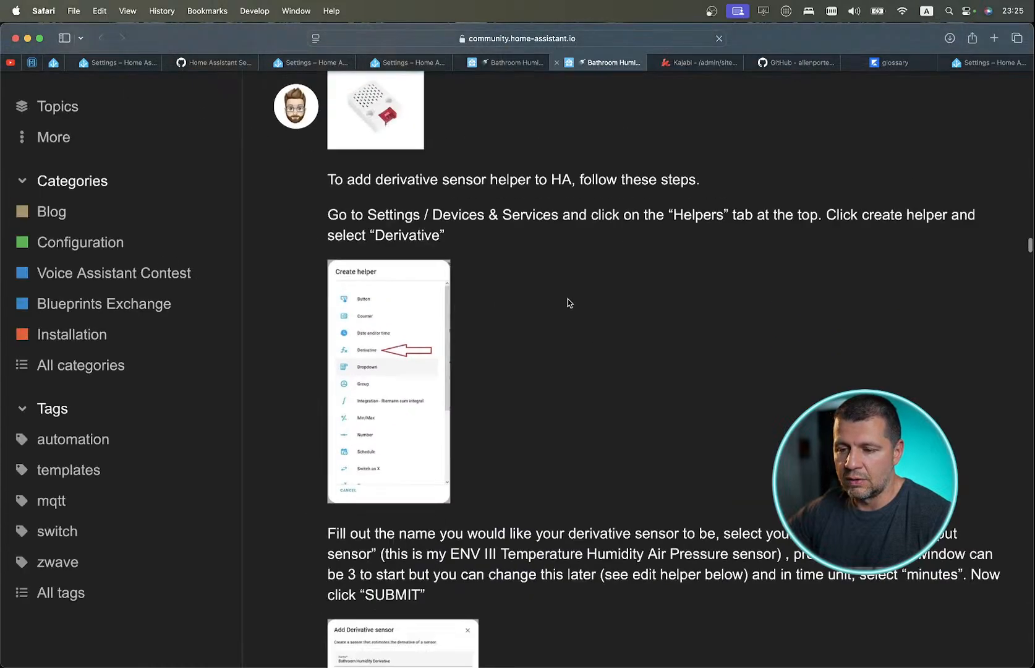
scroll(543, 423, down, 10)
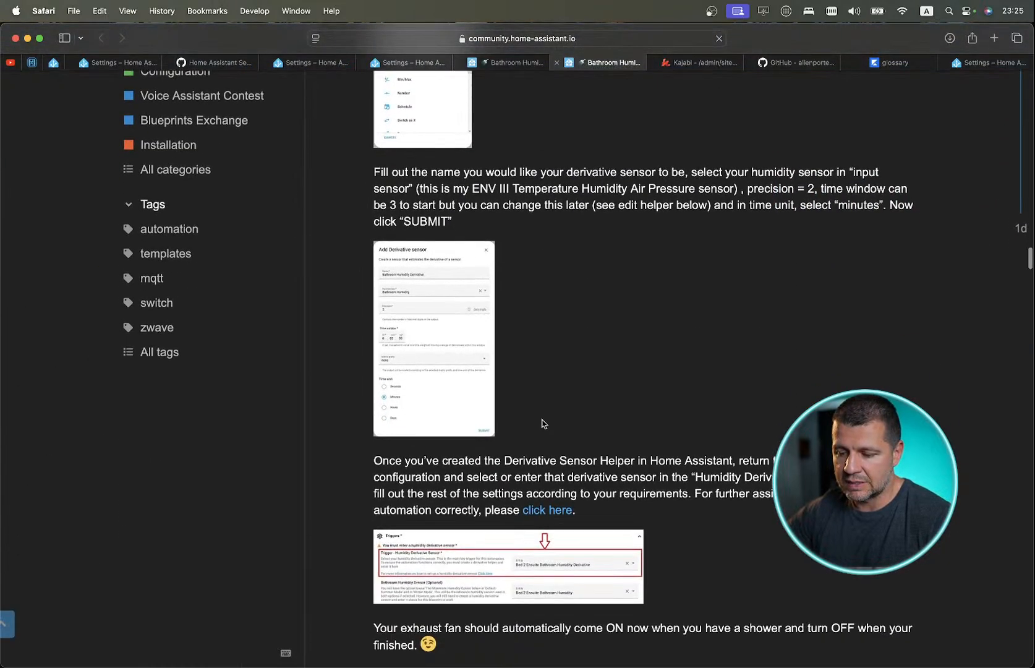
scroll(543, 423, up, 6)
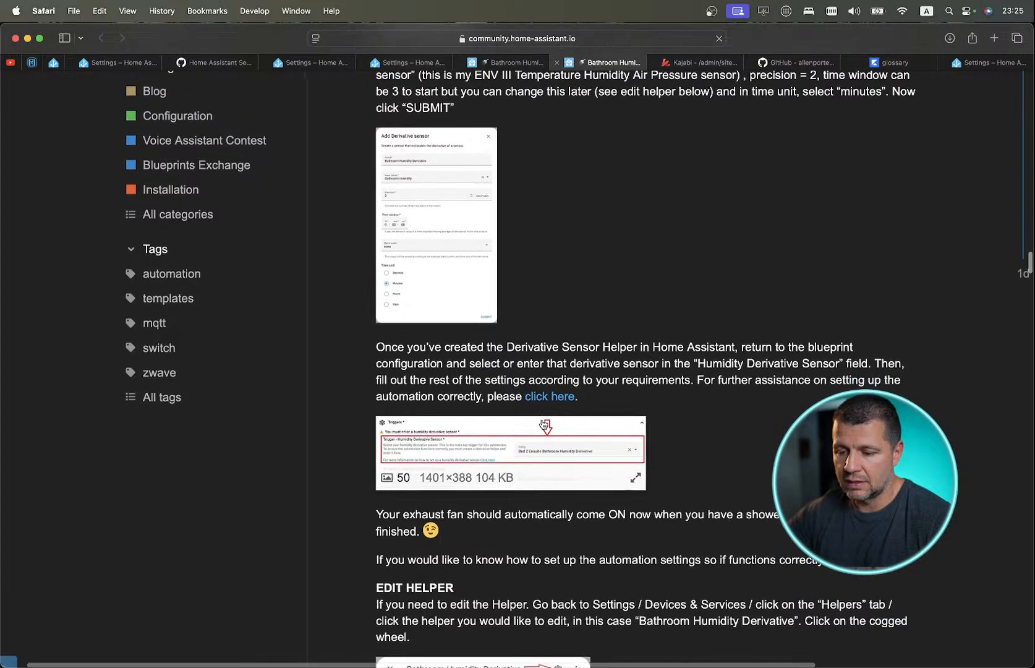
scroll(543, 423, up, 1)
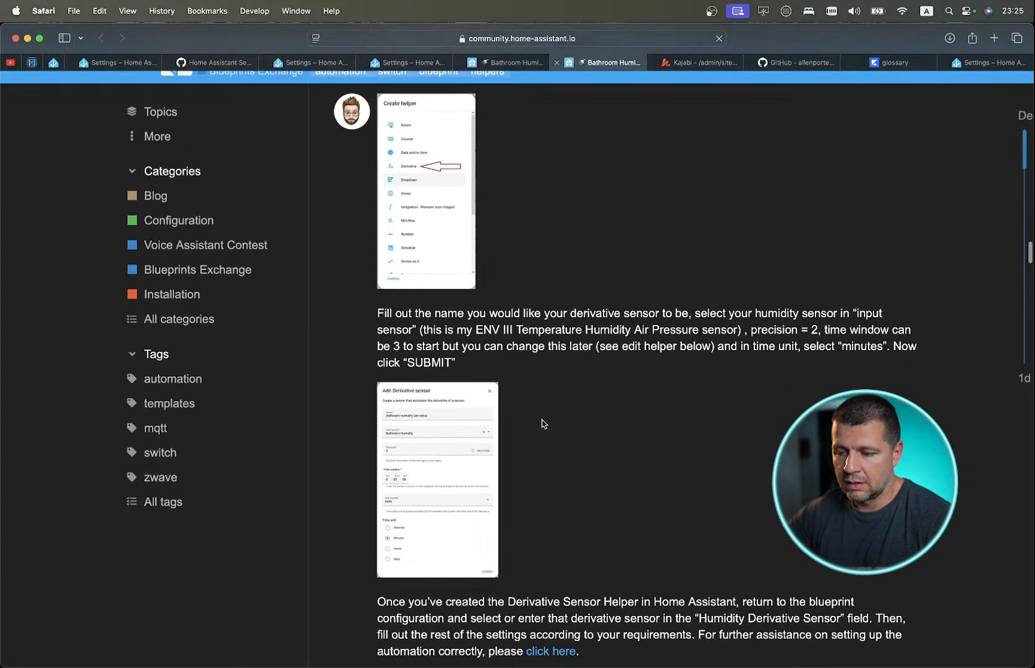
scroll(542, 423, down, 4)
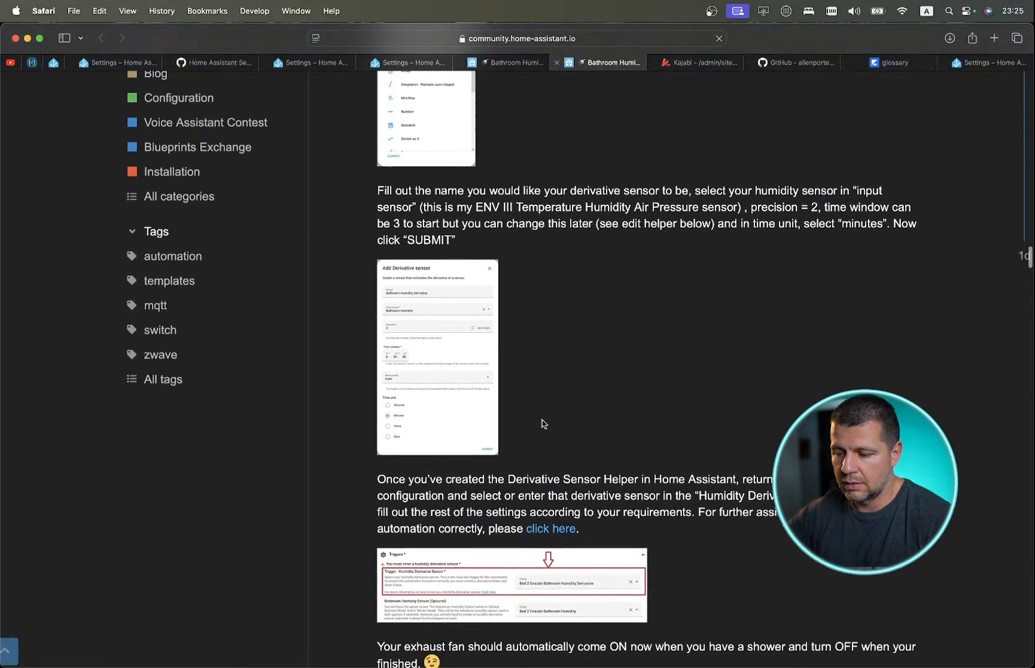
scroll(542, 423, down, 10)
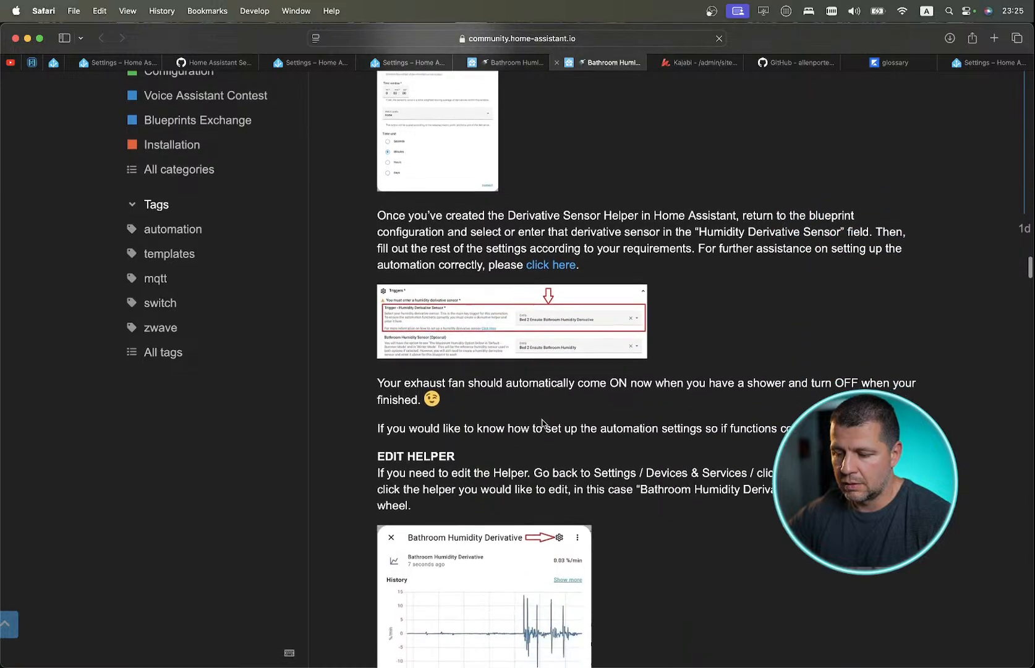
scroll(541, 419, down, 5)
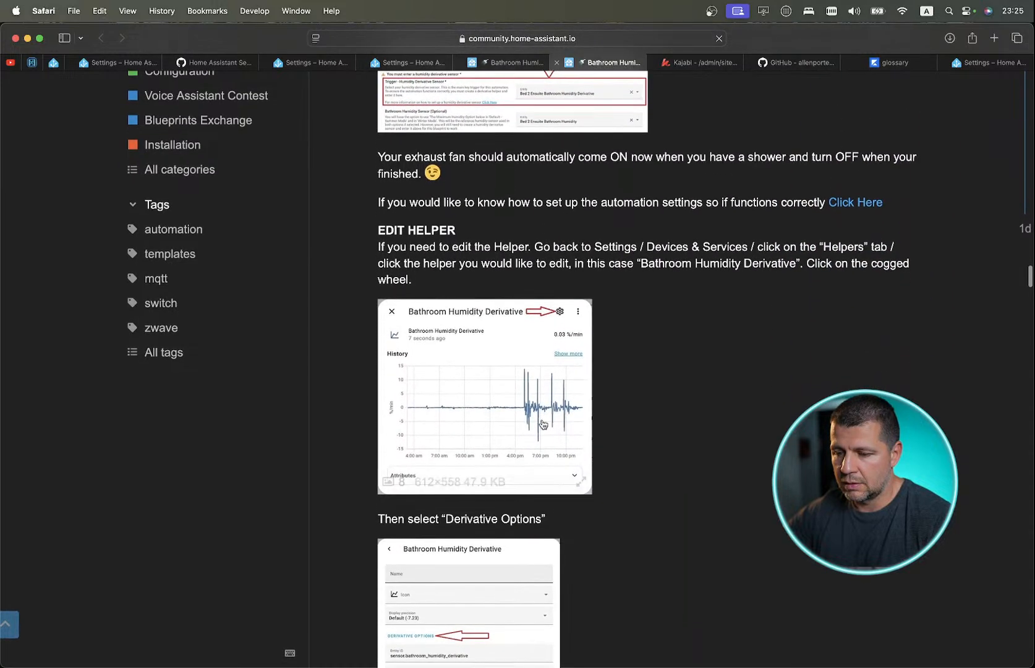
scroll(543, 424, down, 12)
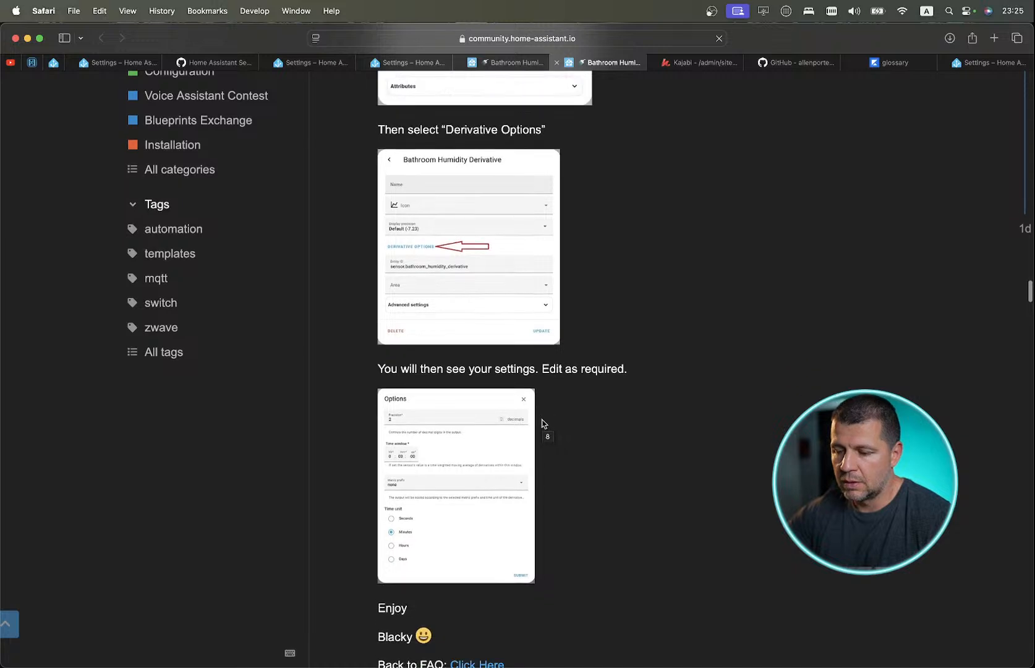
click(471, 471)
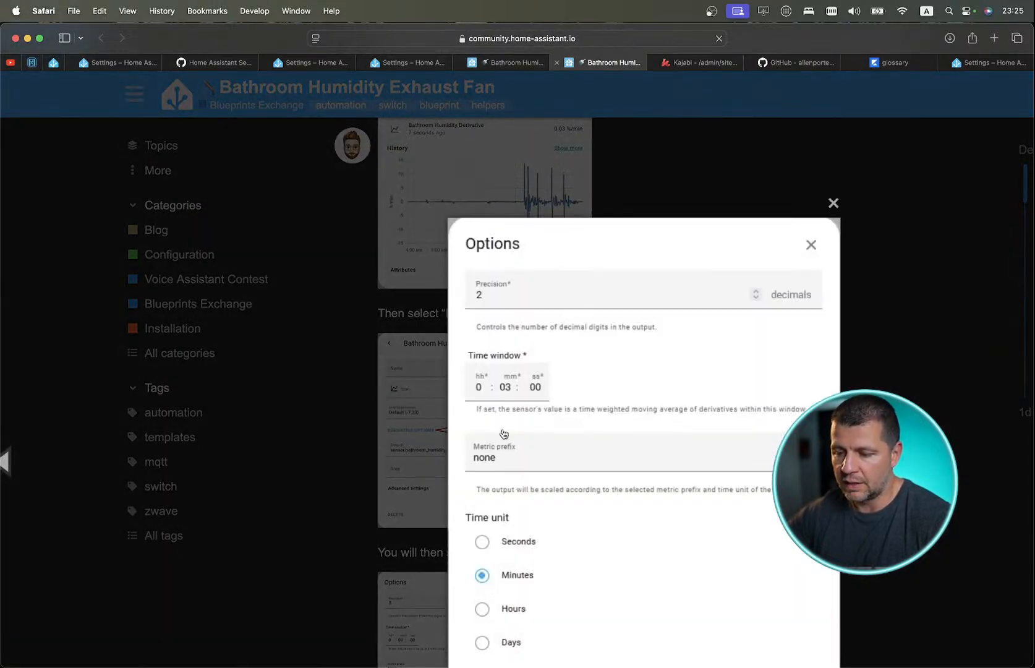
click(833, 203)
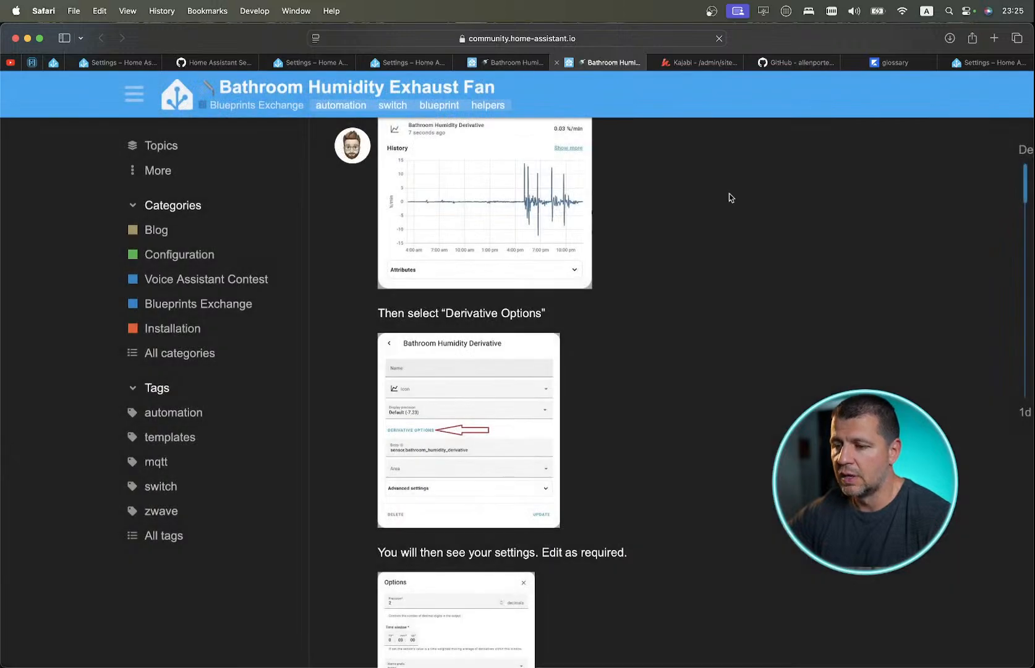
In the Bathroom Humidity Exhaust Fan blueprint automation, set the Humidity Derivative Sensor trigger entity to derivative.
click(507, 62)
click(398, 62)
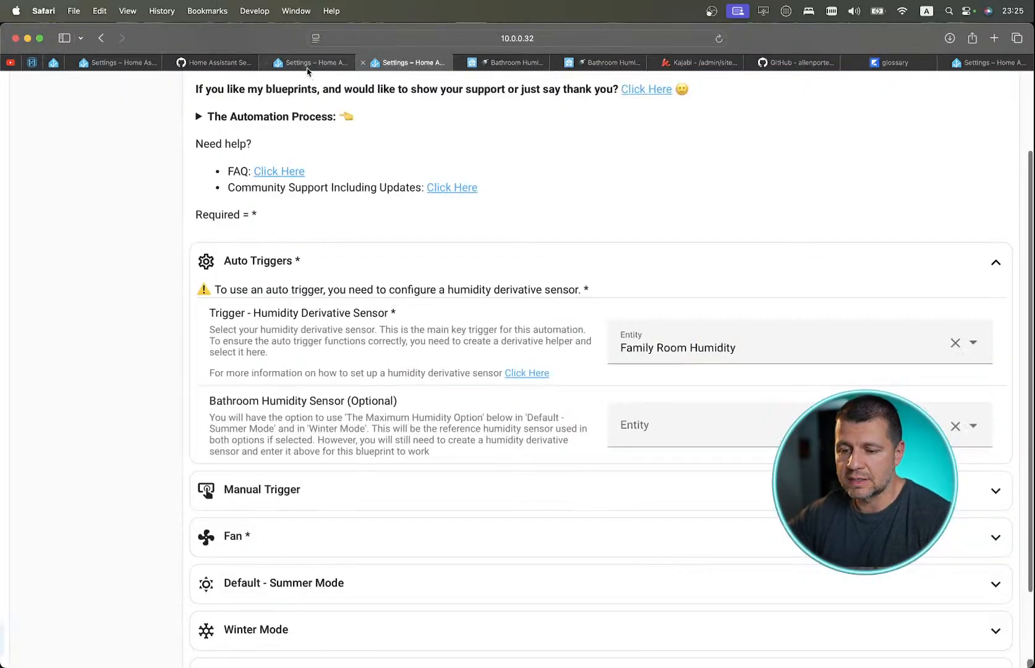
scroll(398, 204, up, 3)
click(659, 413)
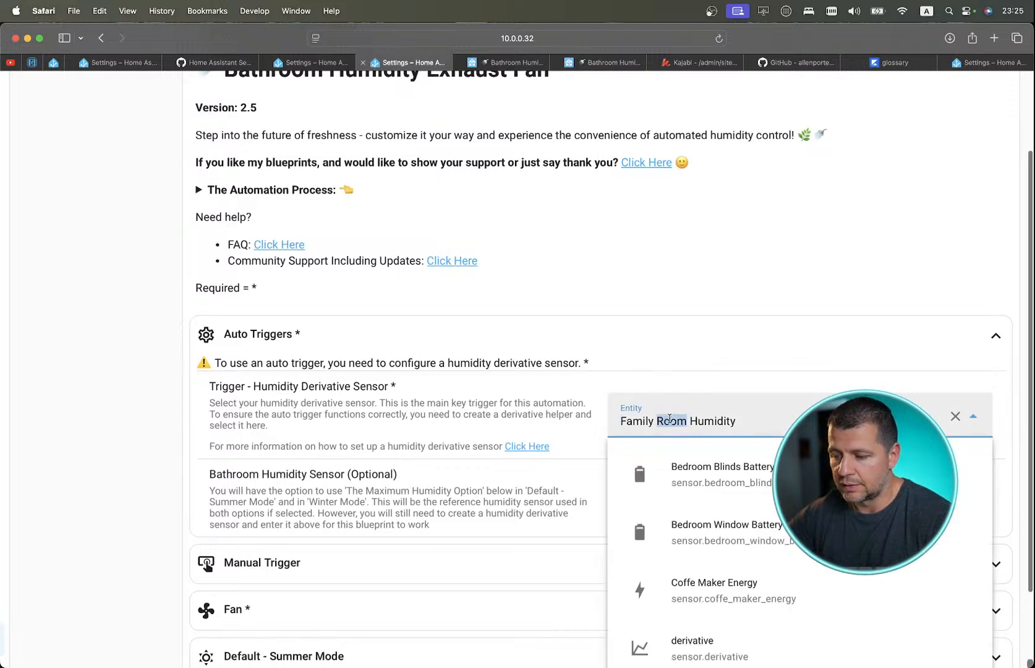
triple_click(669, 421)
text(der)
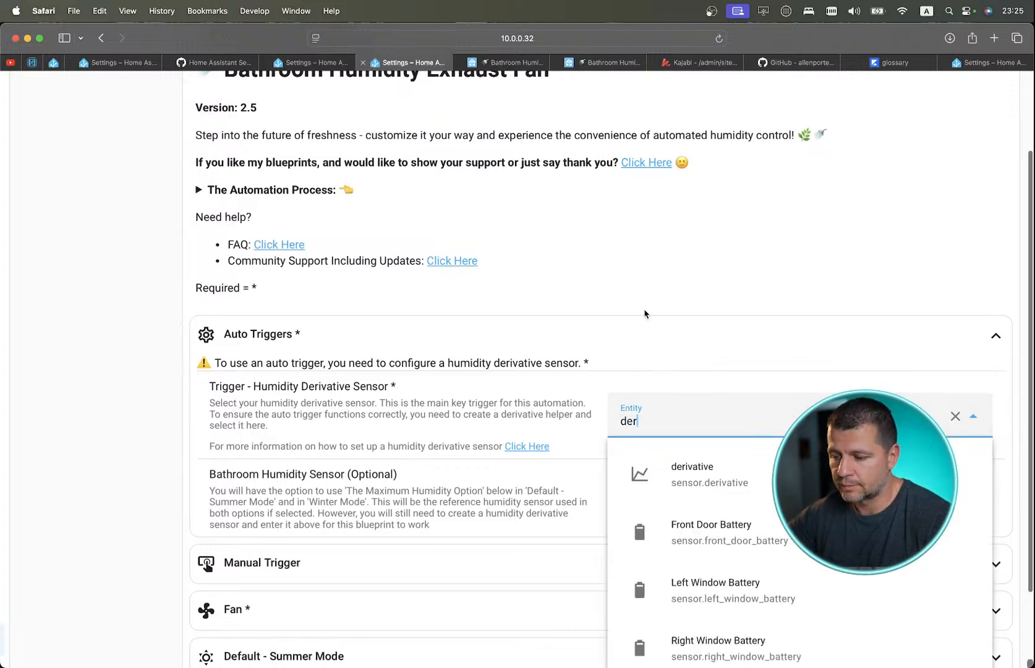
click(691, 475)
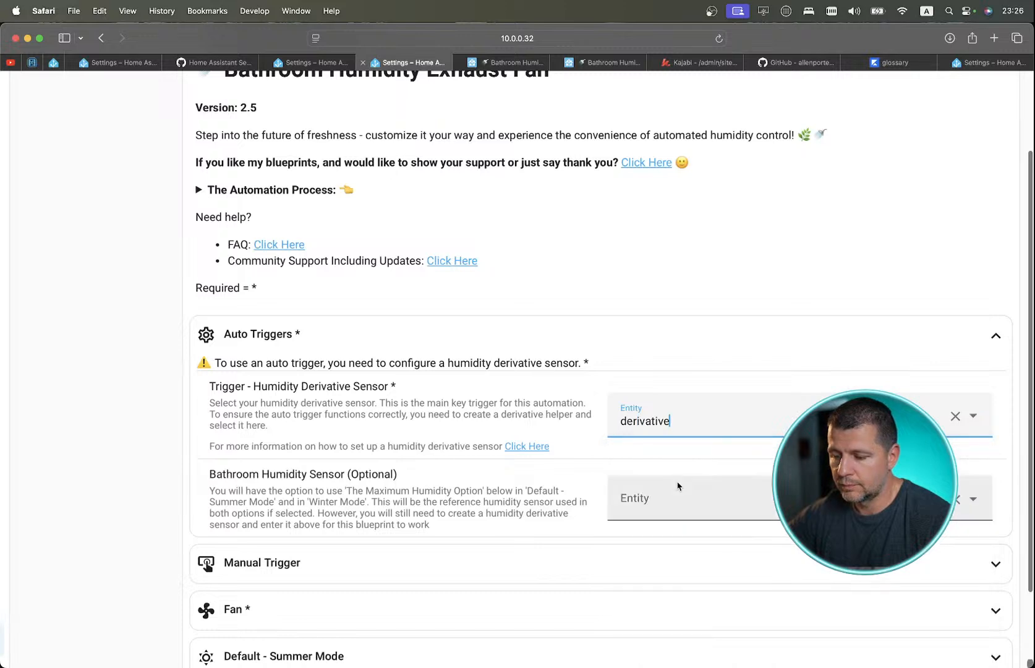
In the Fan section of the automation, set the Fan Switch entity to Coffe Maker (switch.coffe_maker).
scroll(678, 486, down, 5)
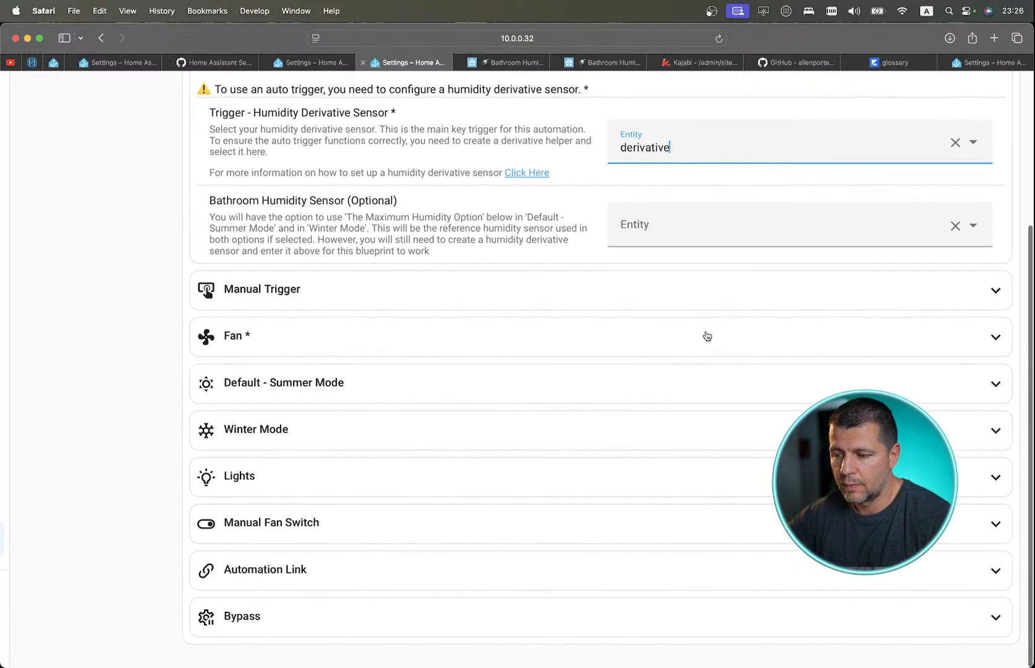
click(709, 341)
click(853, 397)
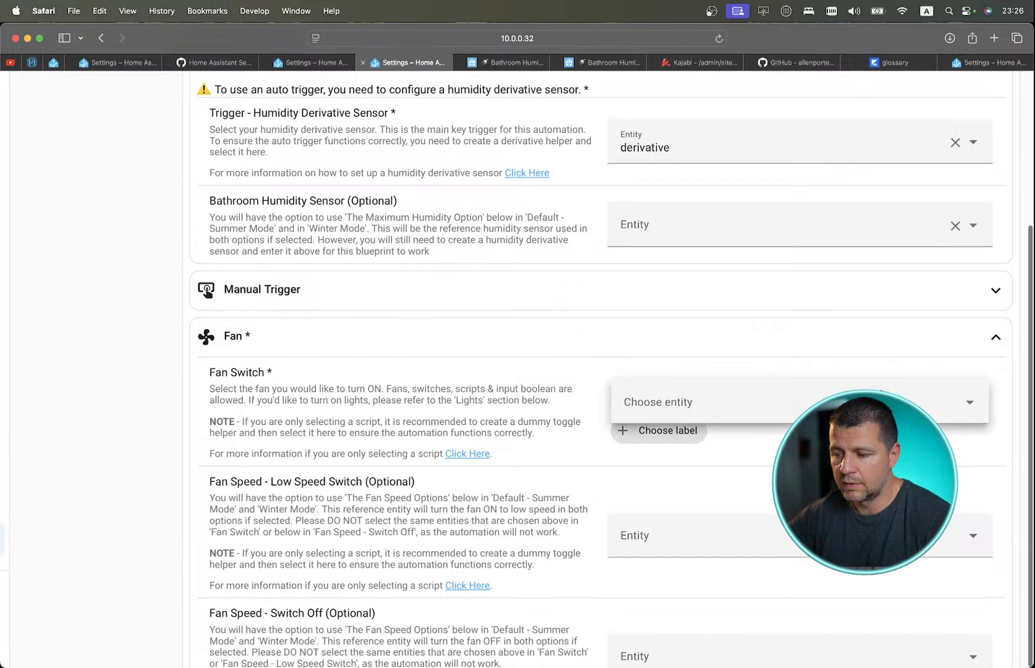
text(fa)
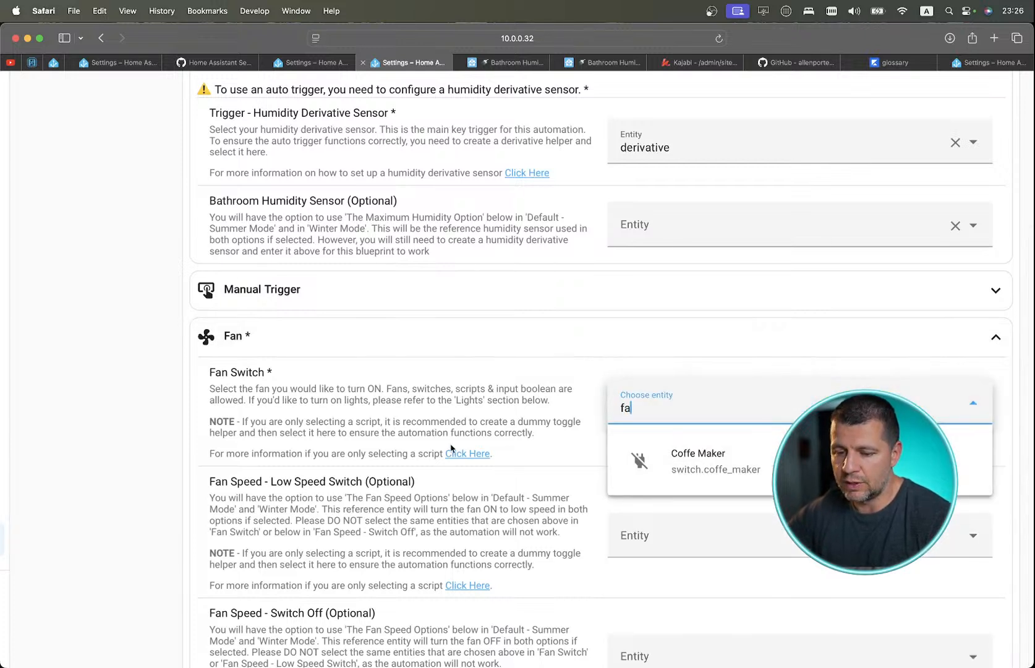
key(BackSpace)
key(BackSpace)
text(swithc)
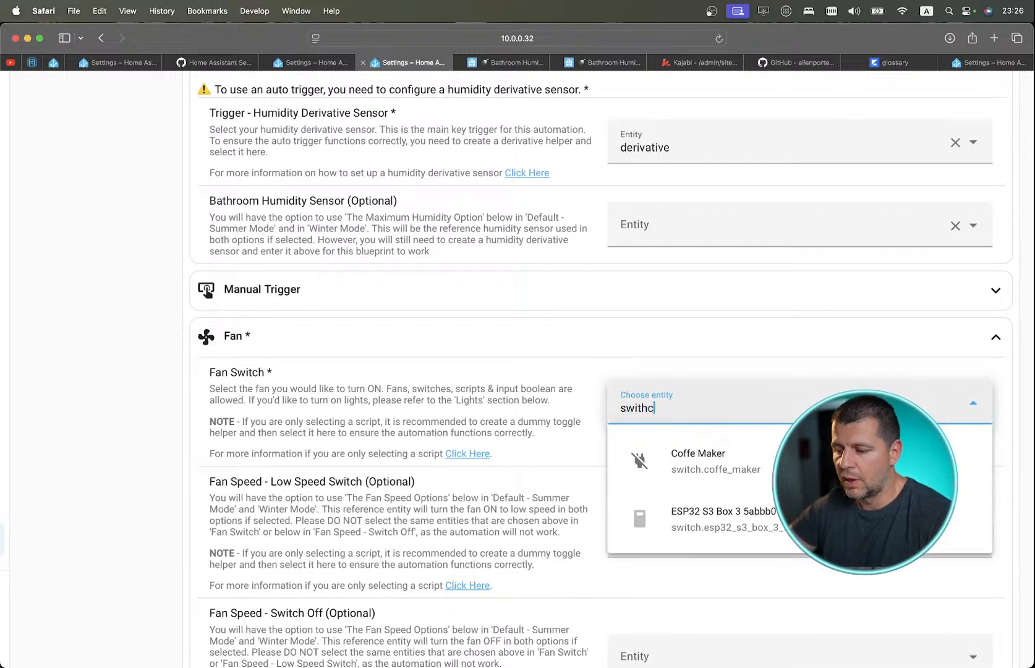
click(693, 455)
scroll(645, 349, down, 3)
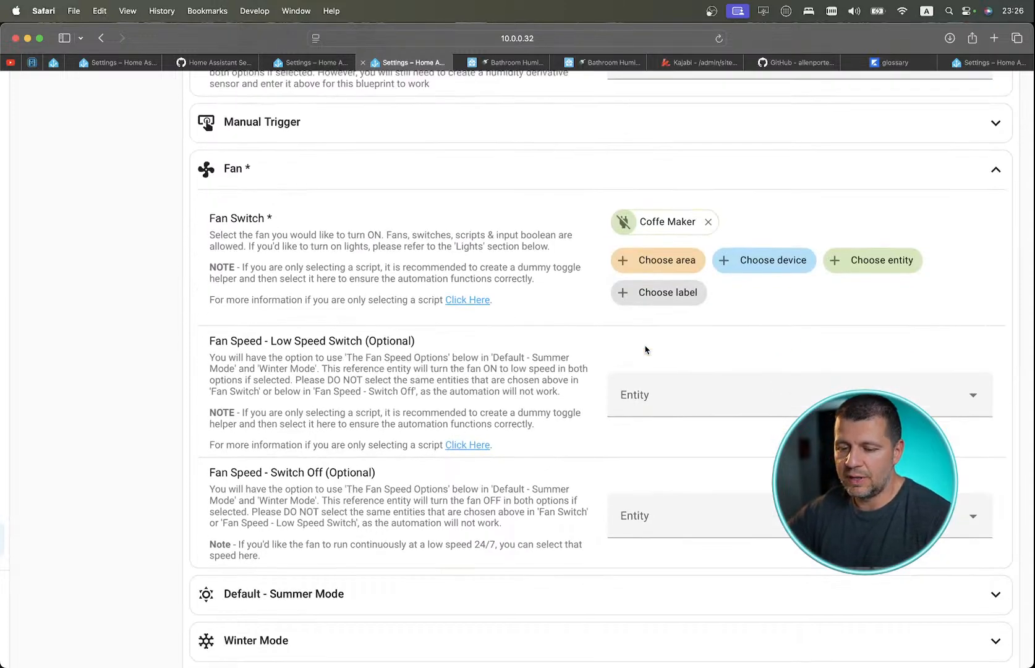
Review the automation's required Auto Triggers and Fan settings, along with the remaining collapsed sections.
scroll(644, 349, down, 4)
scroll(645, 350, left, 2)
scroll(644, 349, up, 8)
scroll(645, 349, right, 4)
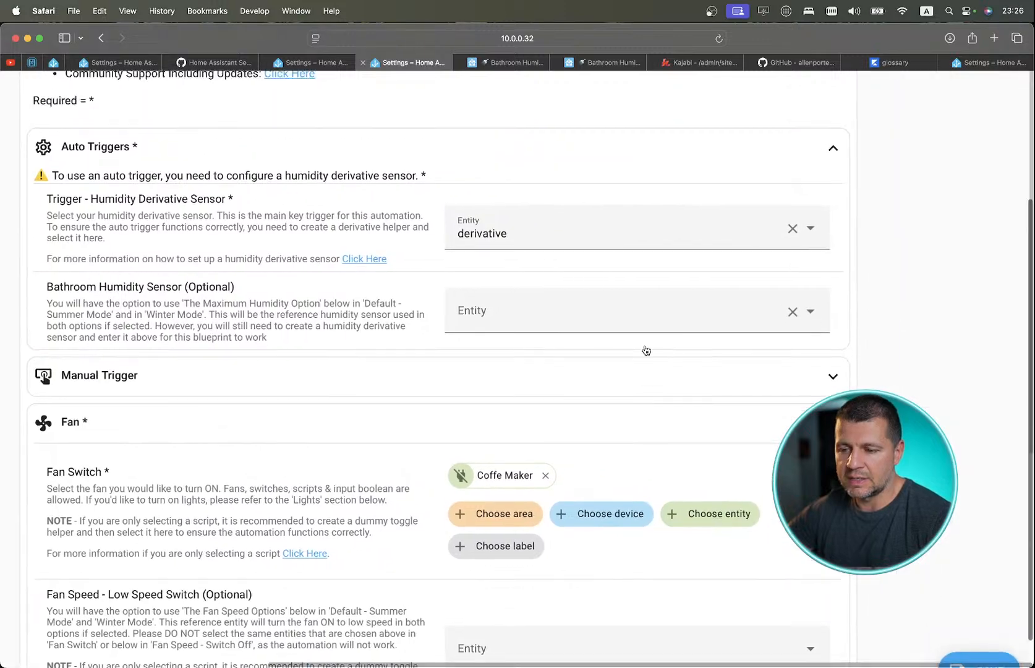
scroll(645, 350, up, 10)
scroll(645, 349, down, 4)
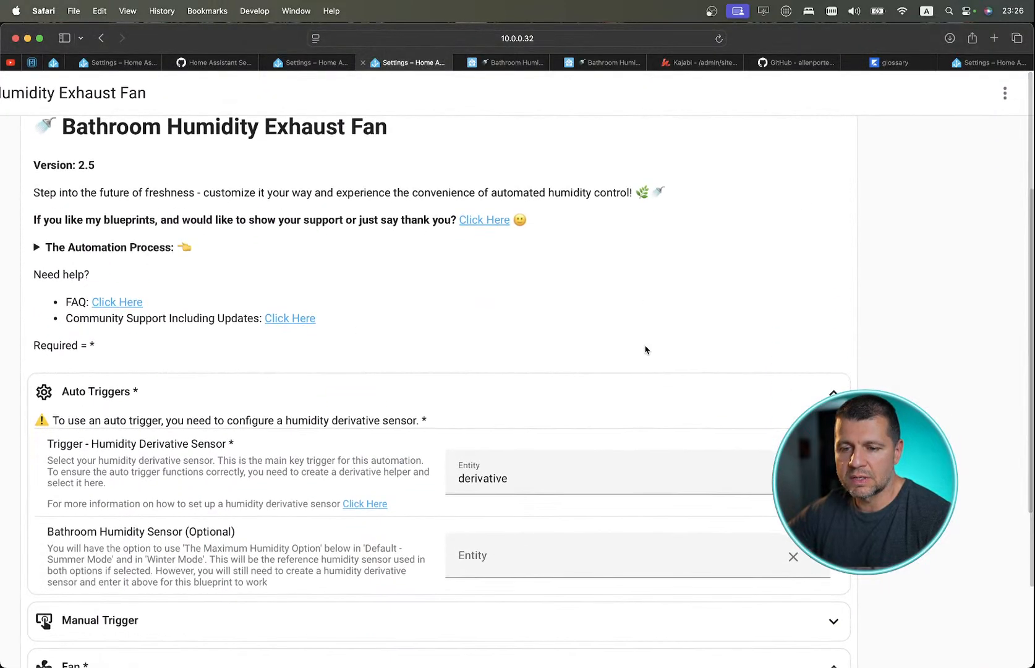
scroll(645, 349, up, 2)
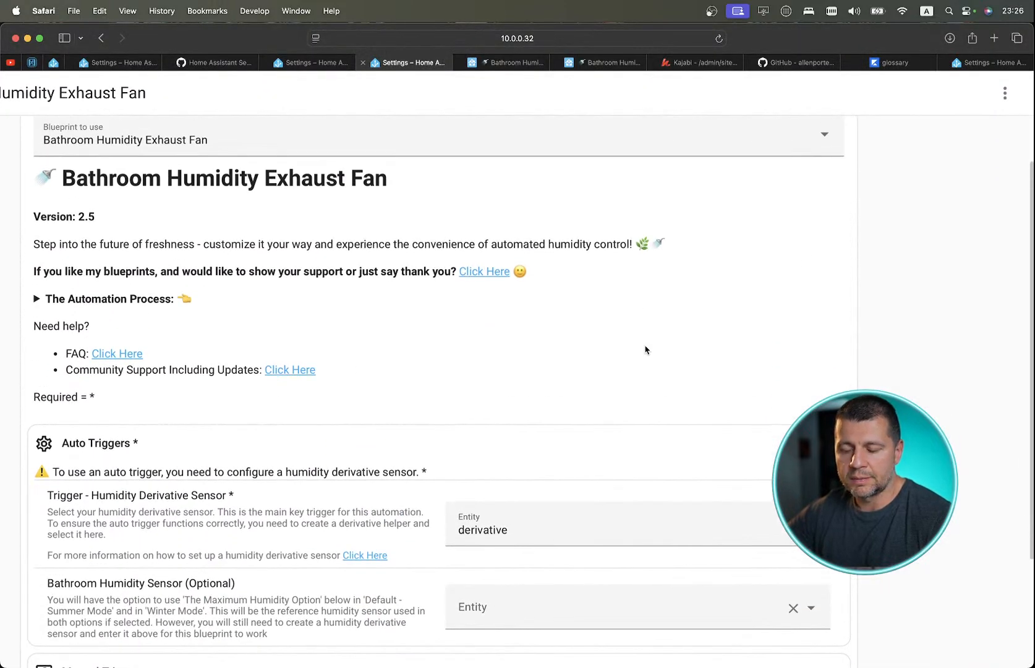
scroll(645, 350, down, 20)
scroll(647, 347, up, 6)
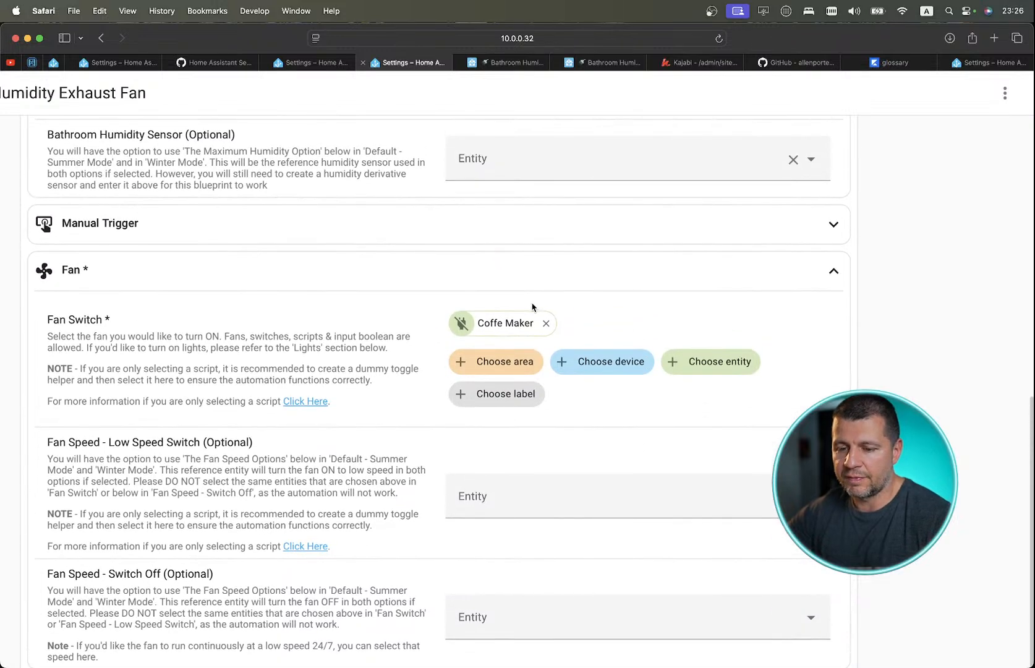
scroll(535, 305, up, 12)
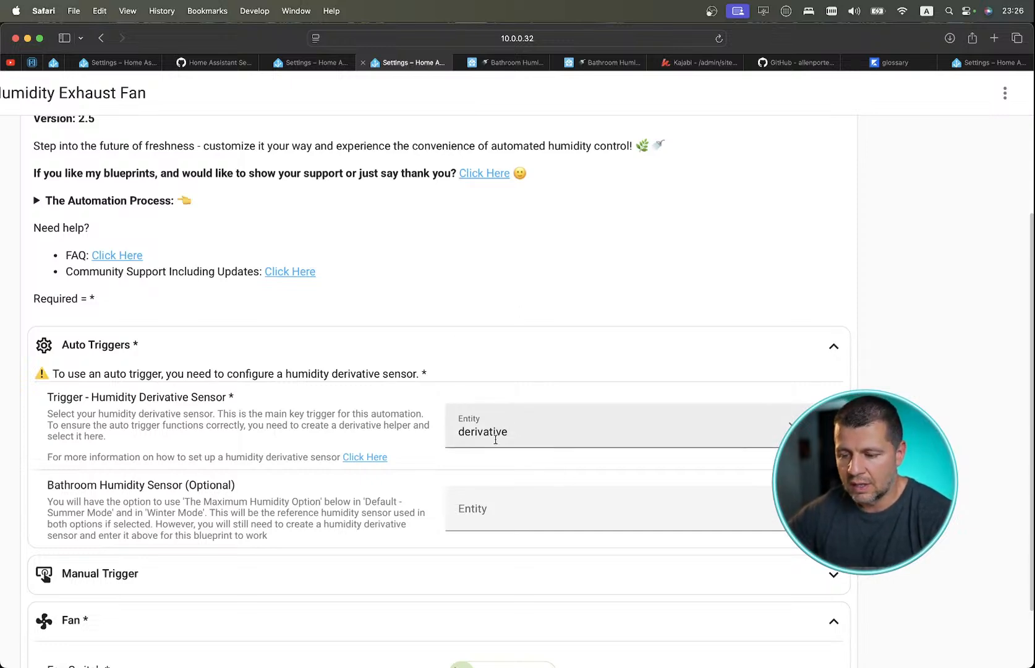
scroll(516, 441, down, 20)
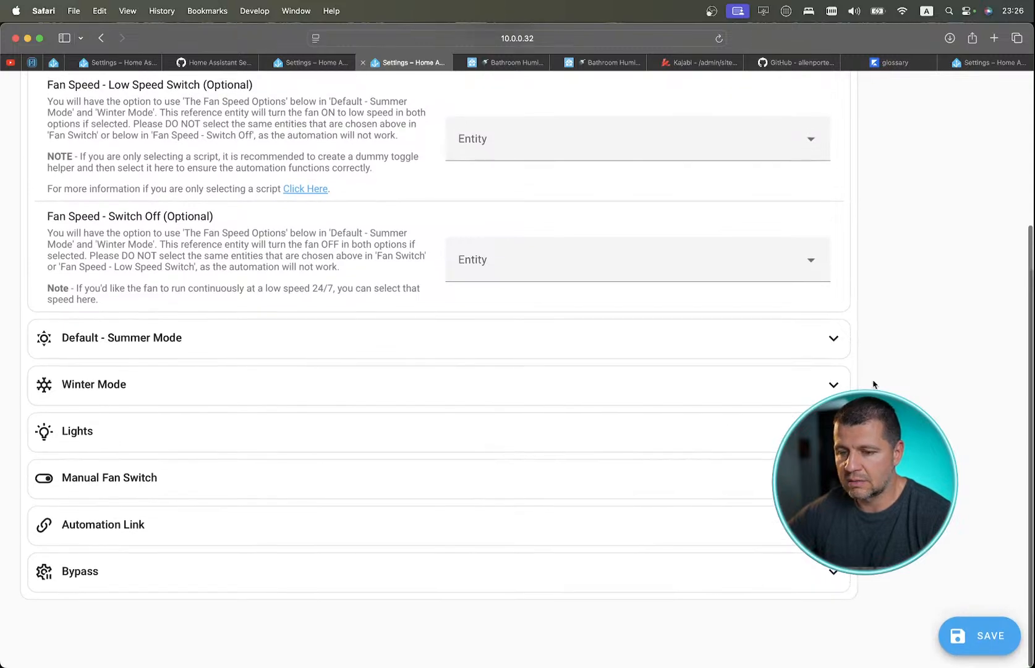
scroll(873, 384, up, 12)
scroll(874, 384, down, 12)
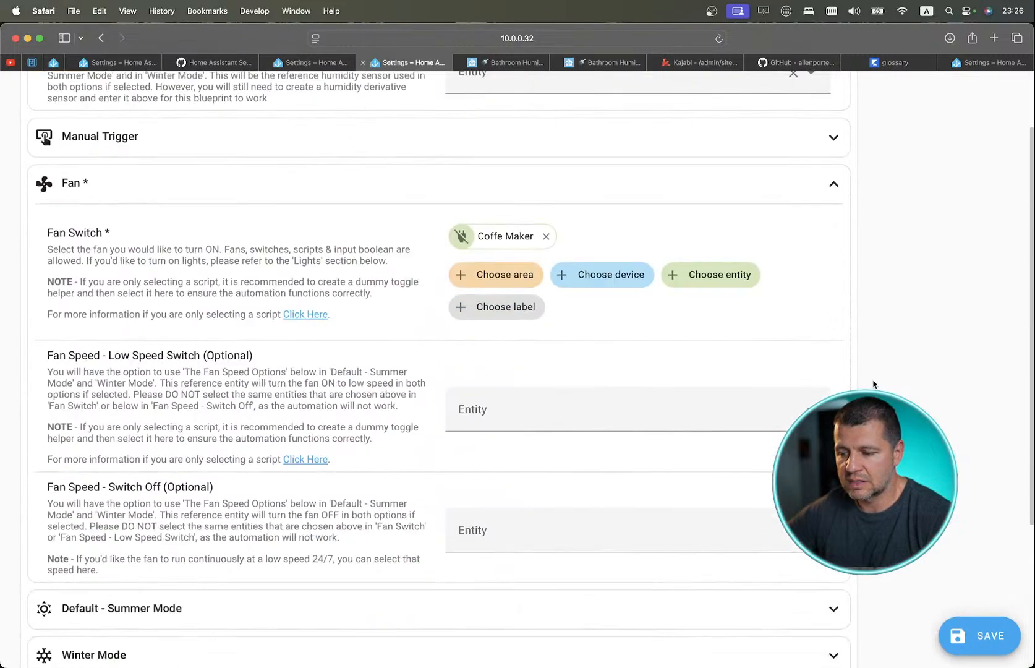
scroll(636, 315, up, 13)
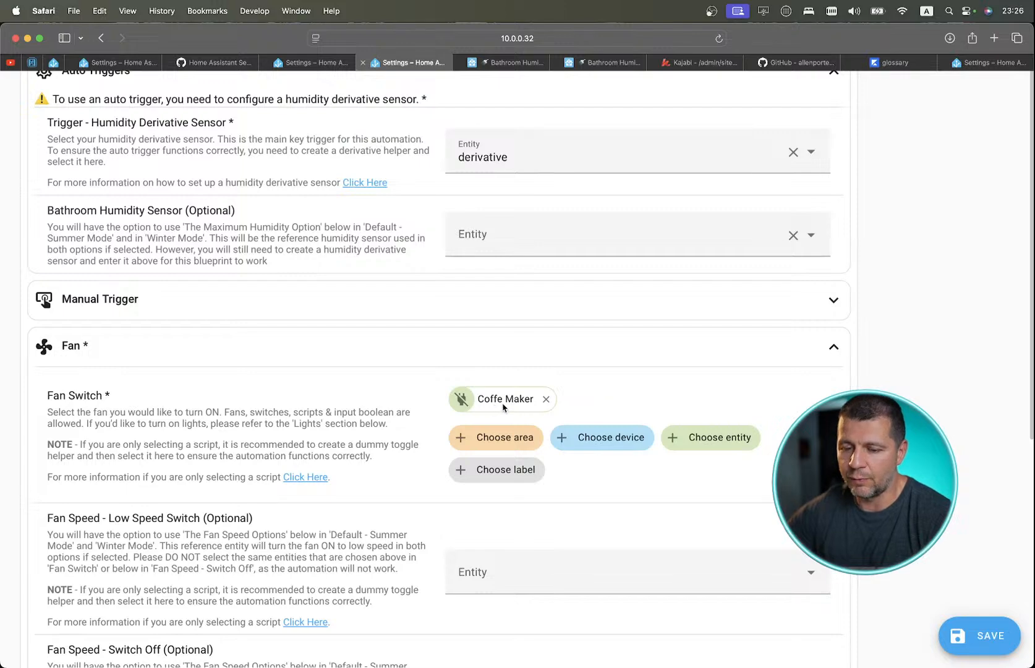
scroll(504, 408, down, 2)
scroll(504, 407, up, 7)
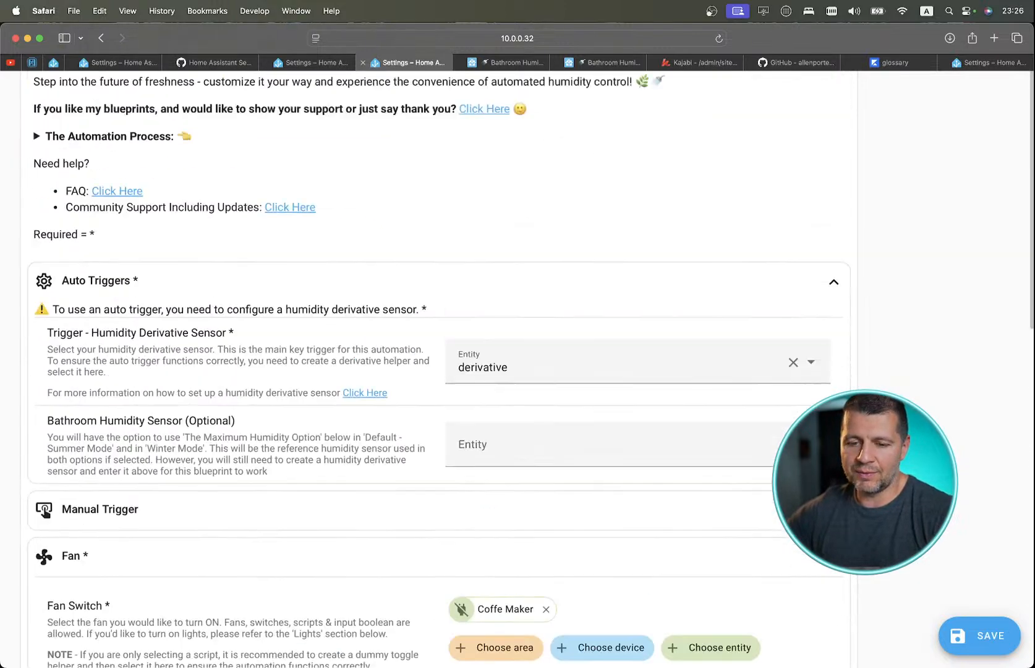
scroll(903, 621, down, 7)
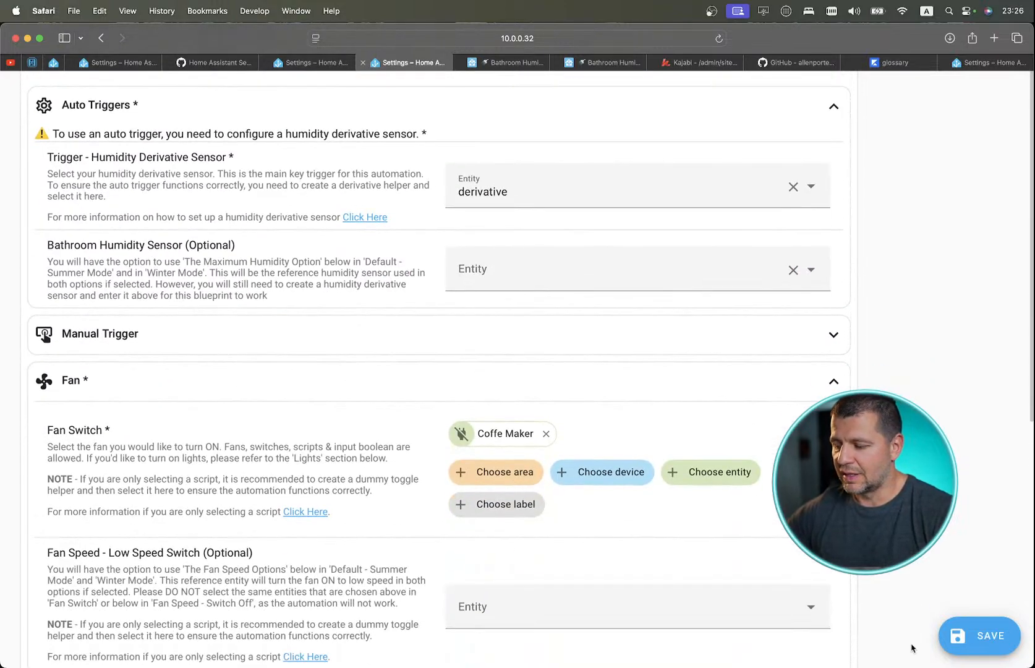
Save the automation under the name Bathroom Humidity Exhaust Fan and return to the blueprints list.
click(979, 631)
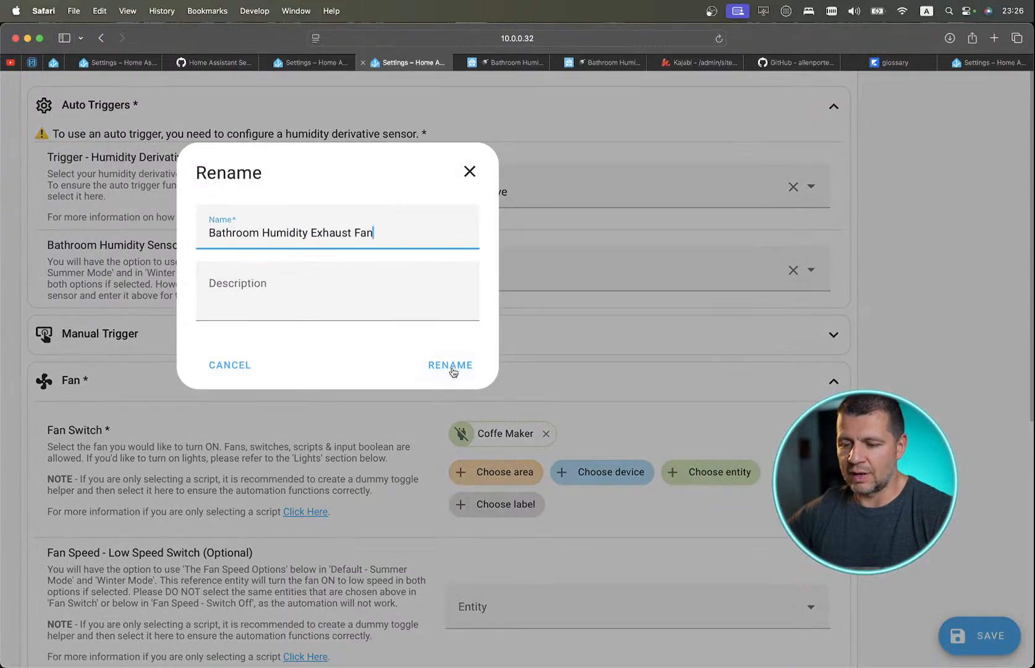
click(452, 366)
scroll(649, 439, down, 3)
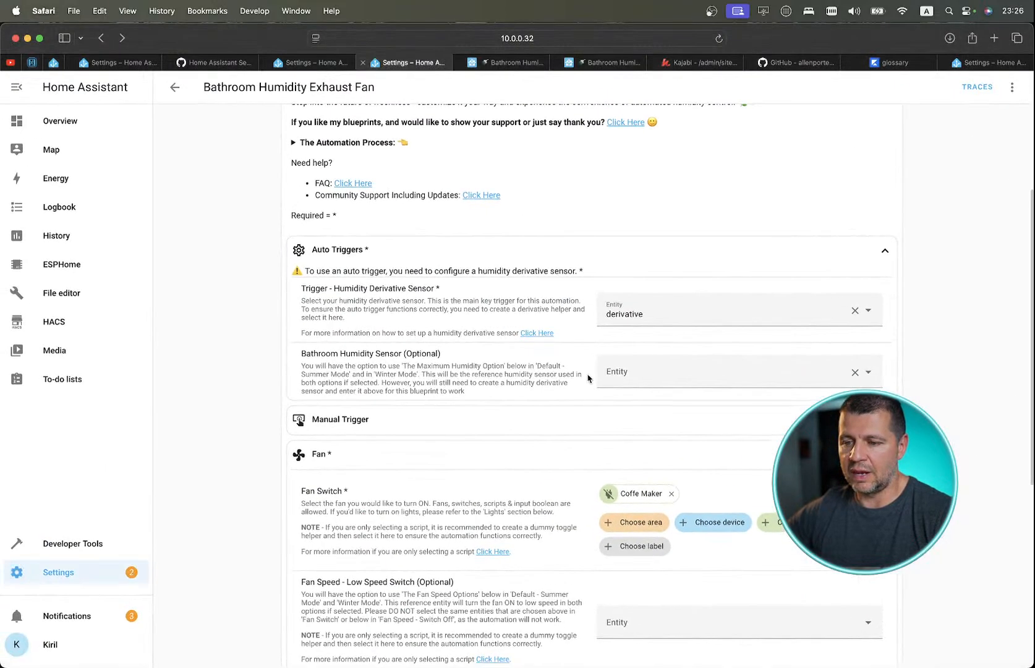
scroll(534, 302, up, 4)
click(173, 89)
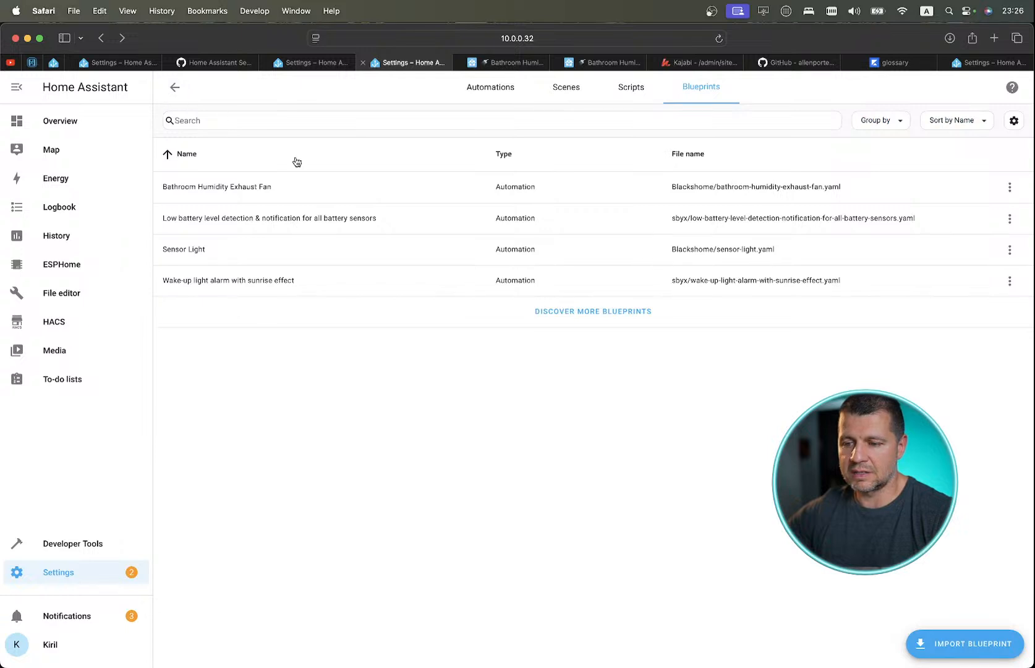
Open a new automation from the Bathroom Humidity Exhaust Fan blueprint and examine its Manual Trigger options and auto off time delays.
click(342, 199)
scroll(446, 395, down, 3)
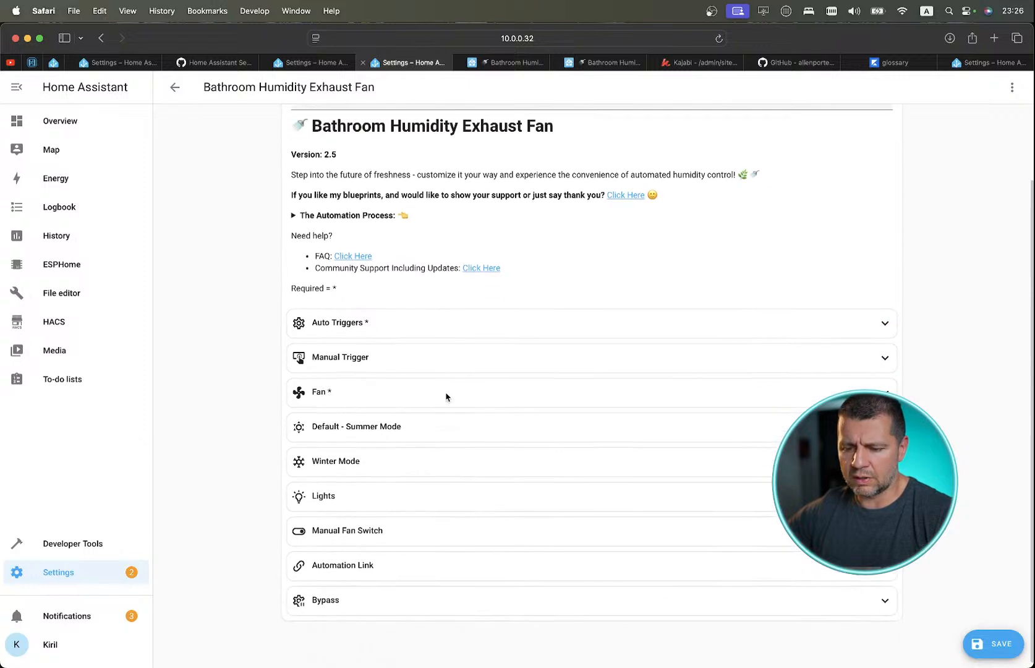
click(423, 356)
scroll(425, 361, down, 5)
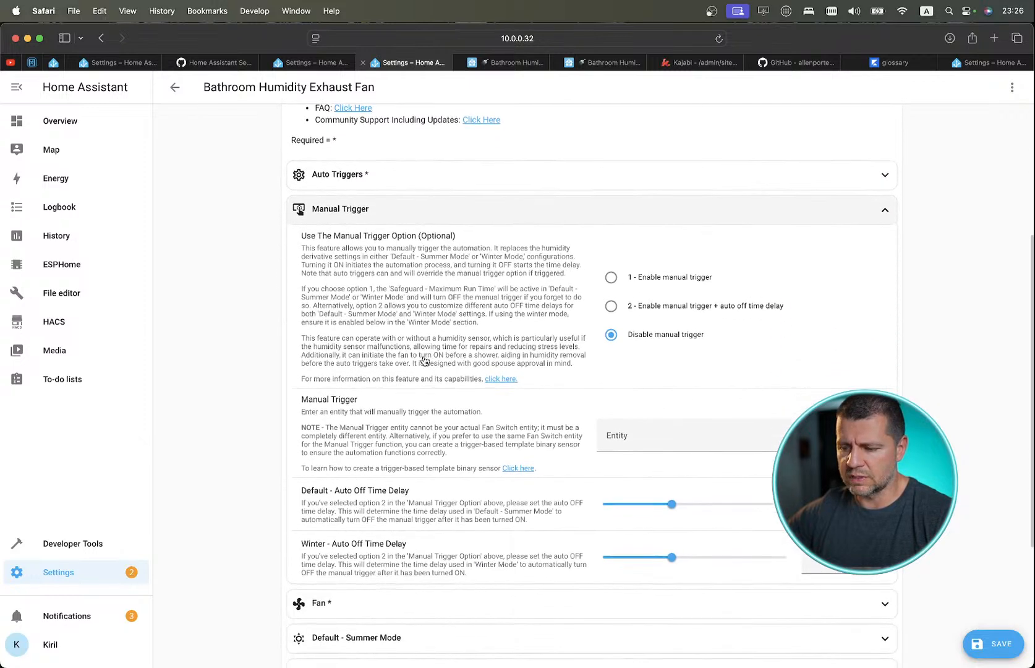
scroll(425, 362, down, 2)
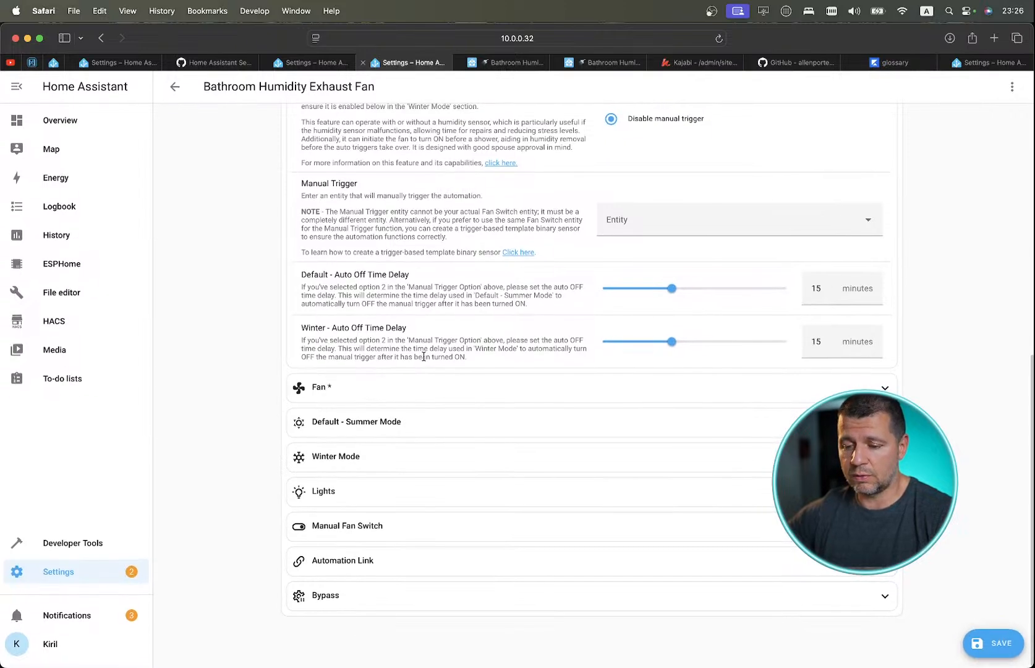
Examine the blueprint's Fan settings and its Winter Mode options, and collapse the Winter Mode section.
click(358, 385)
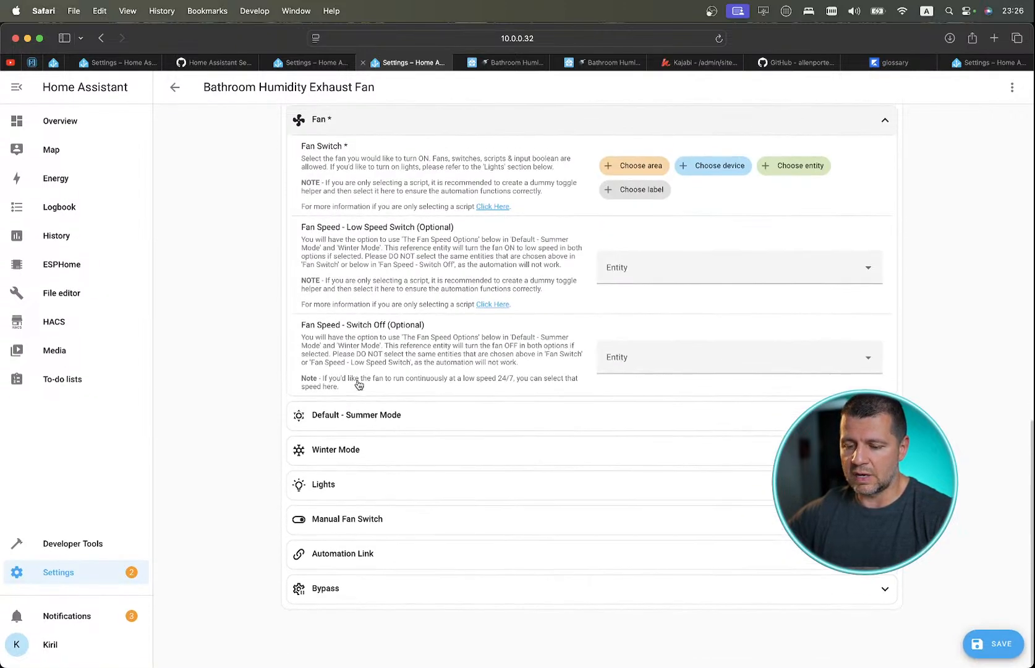
click(361, 458)
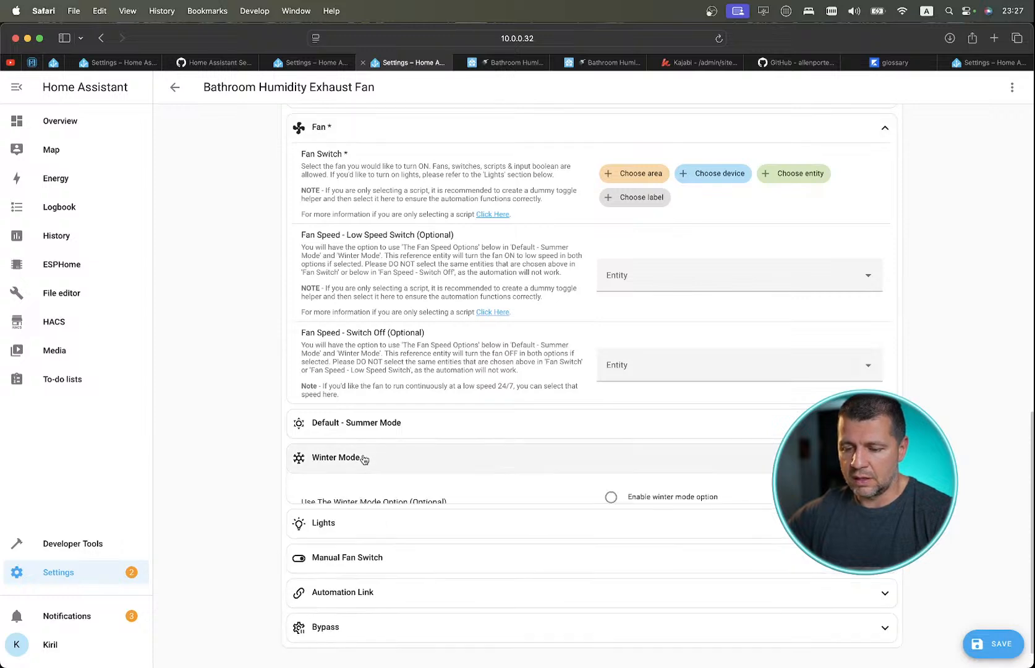
scroll(362, 464, down, 5)
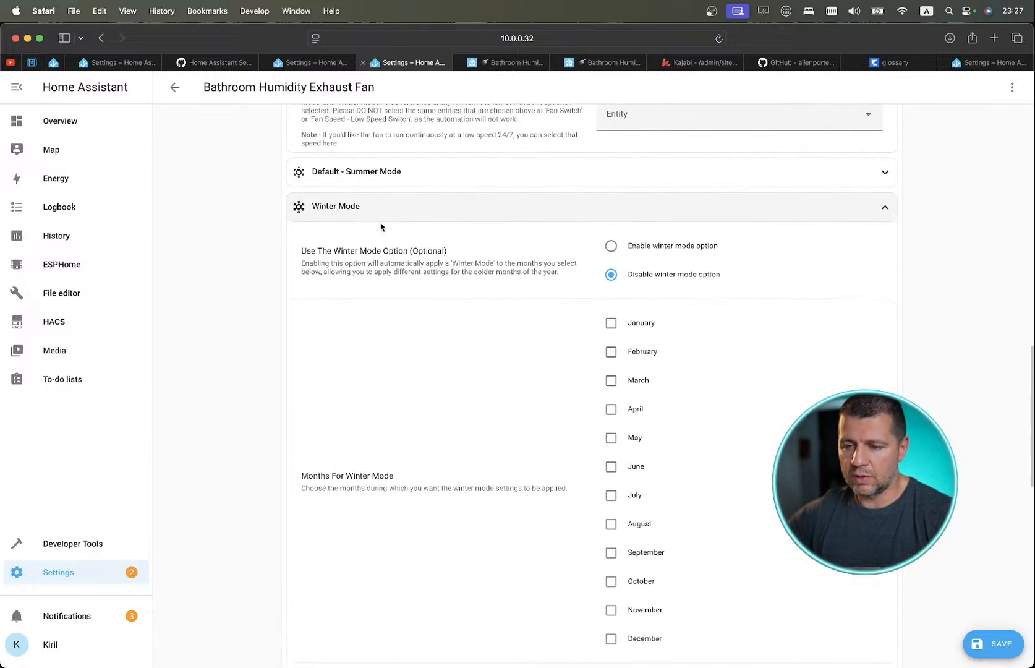
click(382, 208)
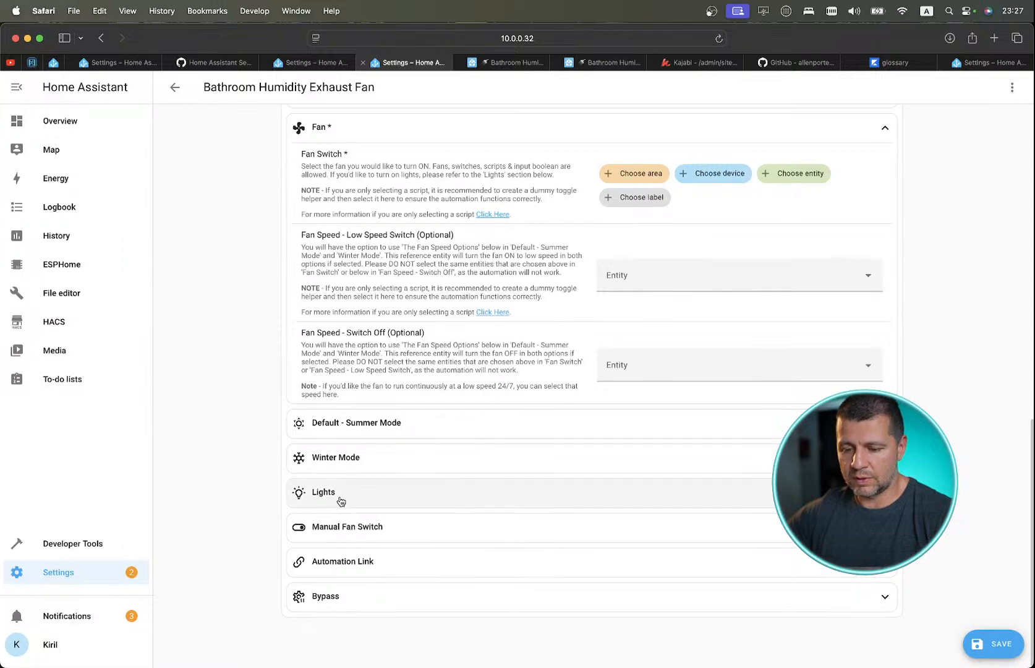
Examine the blueprint's Lights options and expand the Manual Fan Switch section.
click(303, 492)
scroll(338, 499, down, 5)
scroll(341, 500, down, 3)
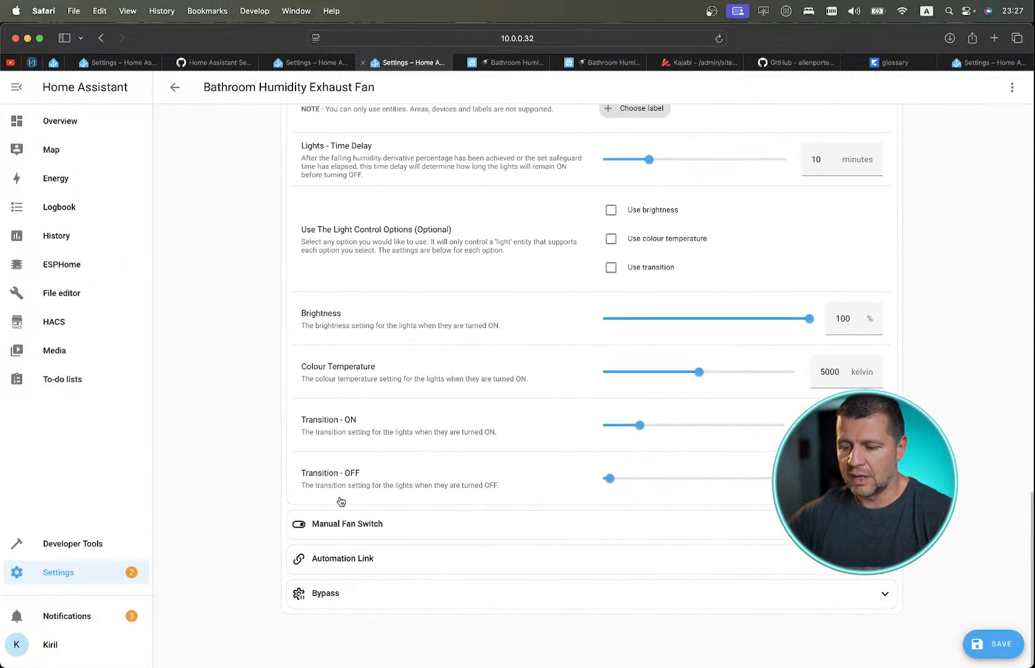
click(356, 530)
scroll(356, 531, up, 15)
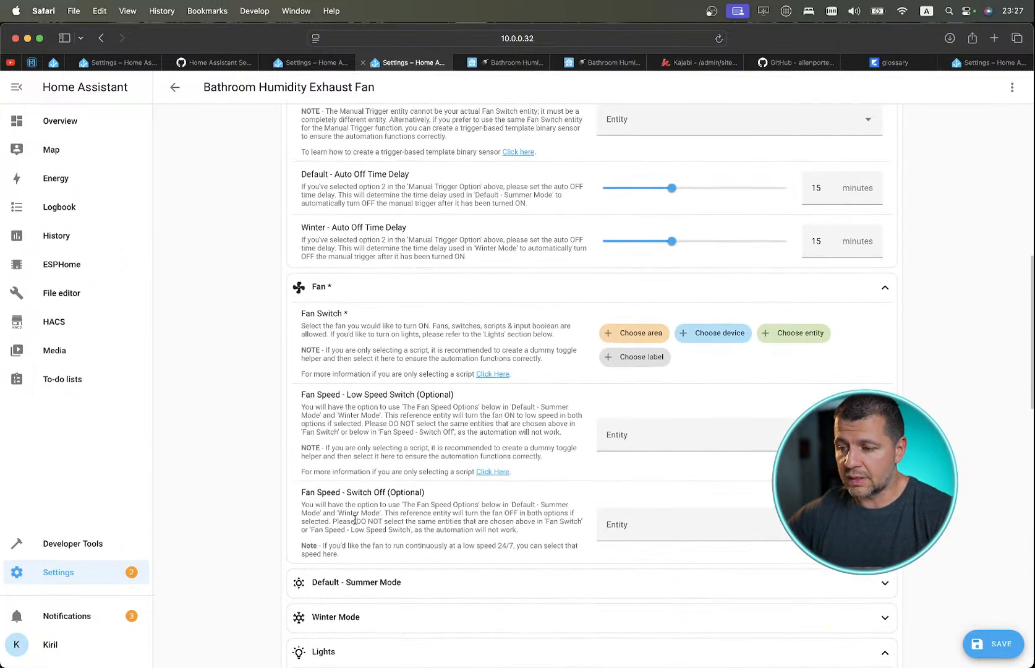
Look back over the Manual Trigger and Fan sections and leave the new automation's editor without saving.
scroll(483, 303, up, 3)
scroll(482, 303, up, 5)
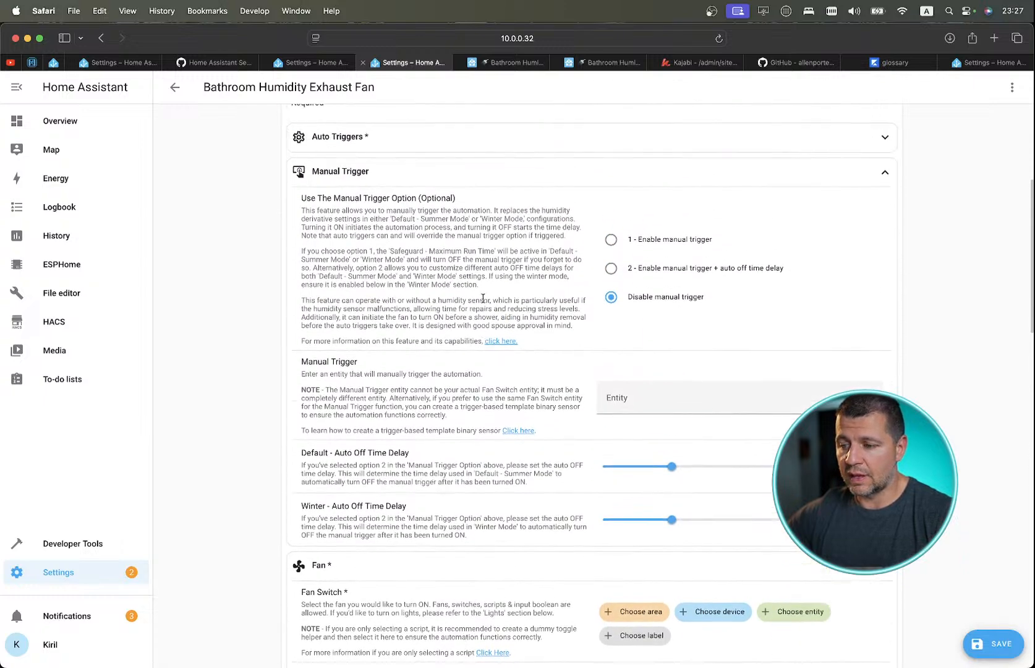
scroll(483, 303, down, 15)
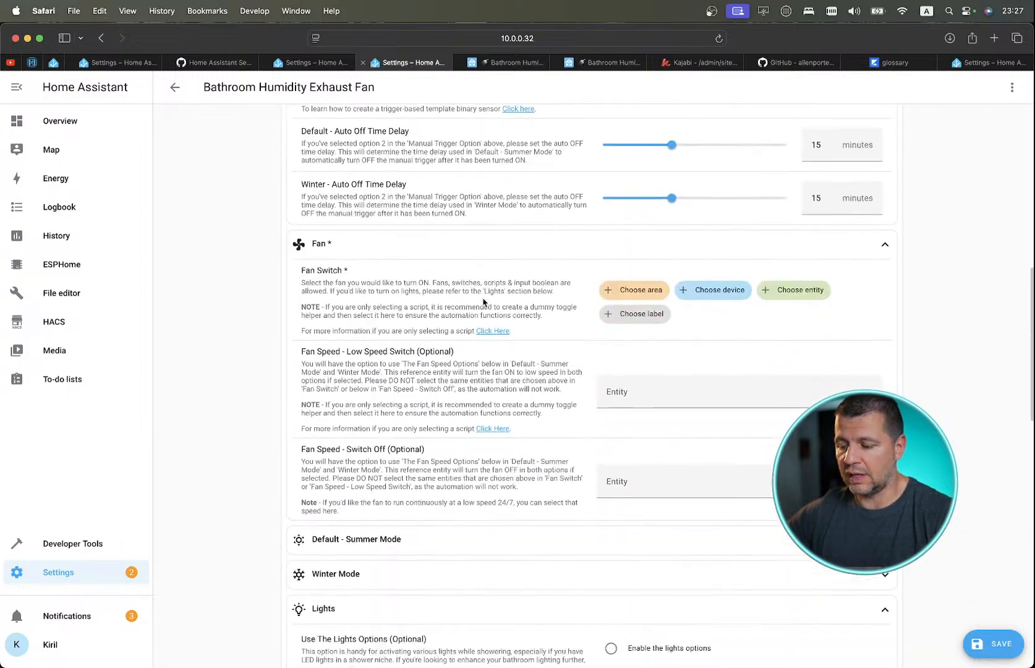
scroll(483, 303, up, 15)
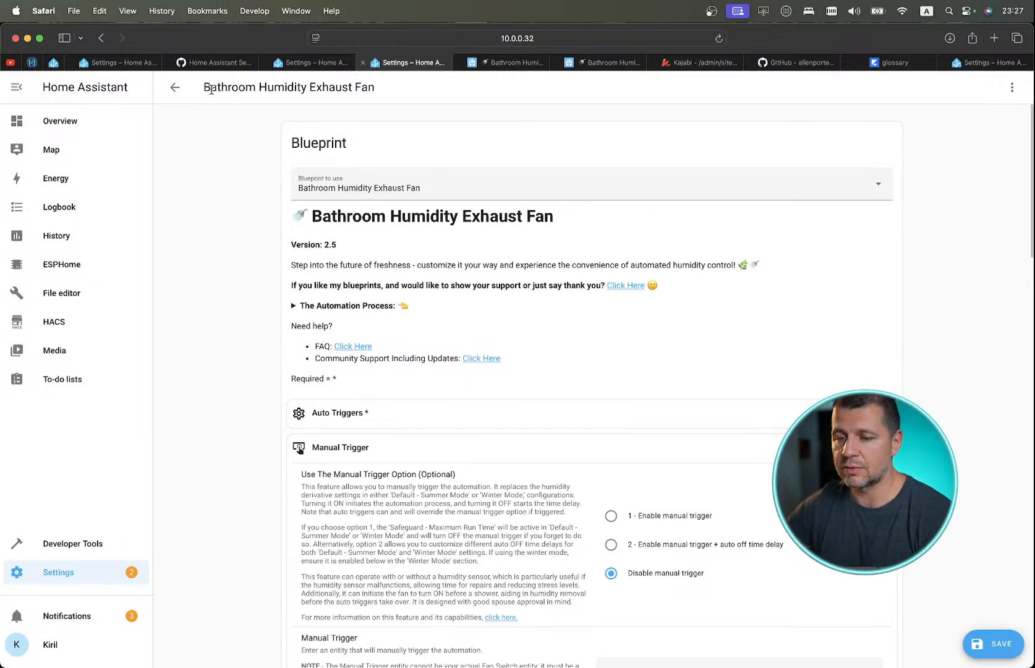
click(173, 89)
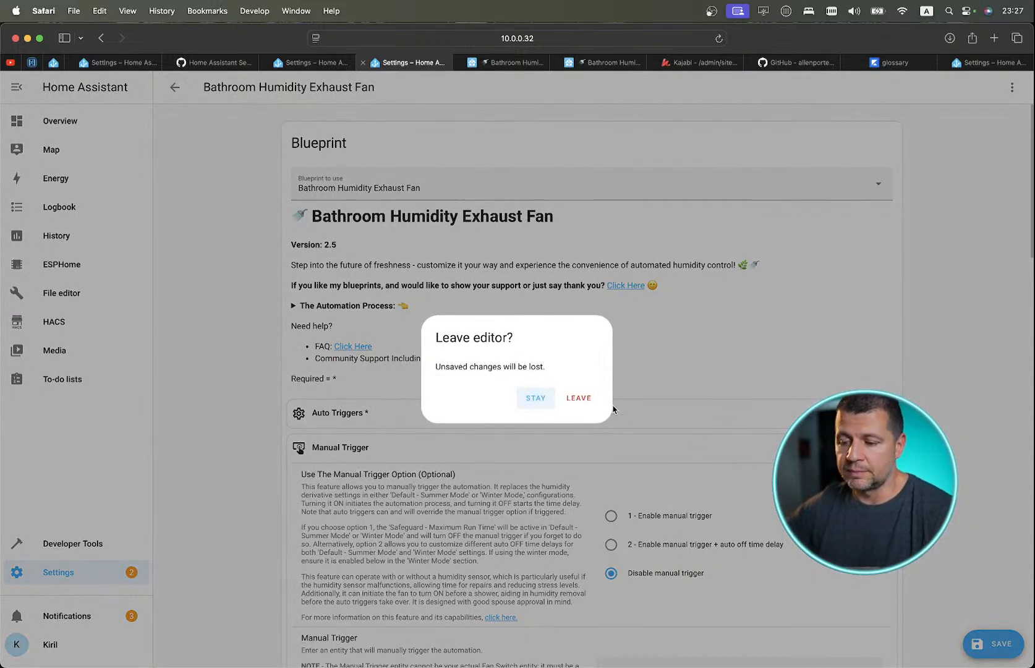
click(579, 400)
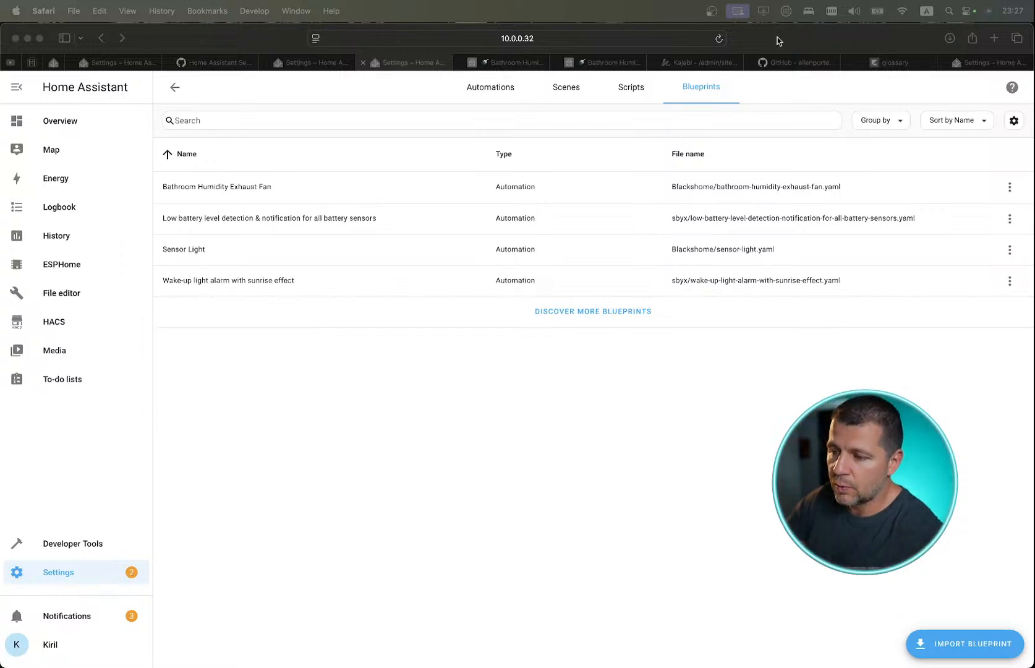
Close the duplicate Bathroom Humidity Exhaust Fan community page and return to the derivative helper's Options dialog.
click(604, 63)
click(554, 63)
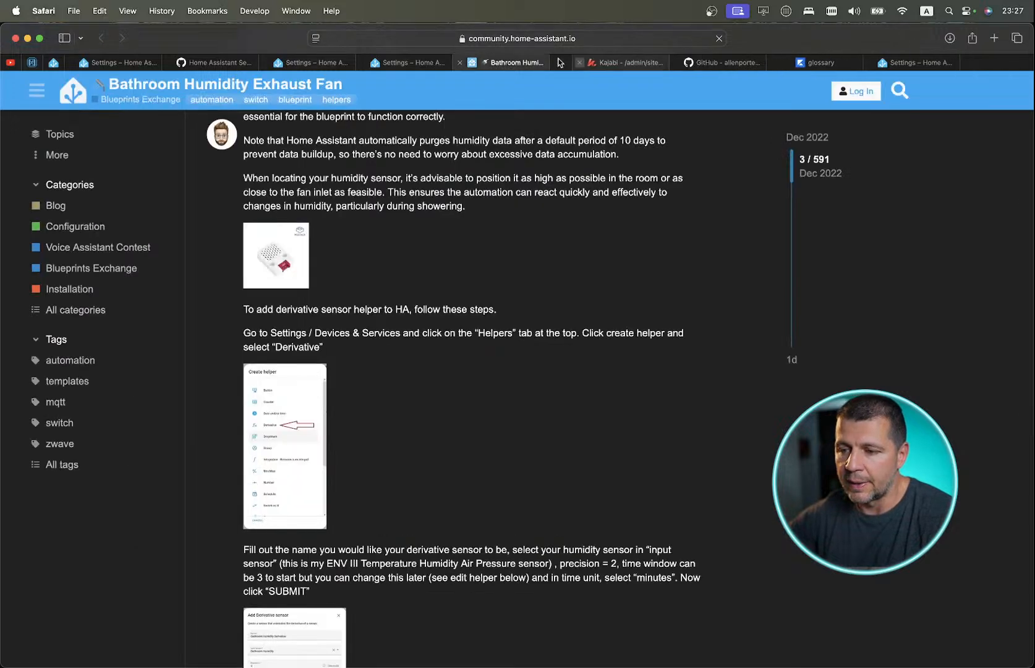
click(440, 64)
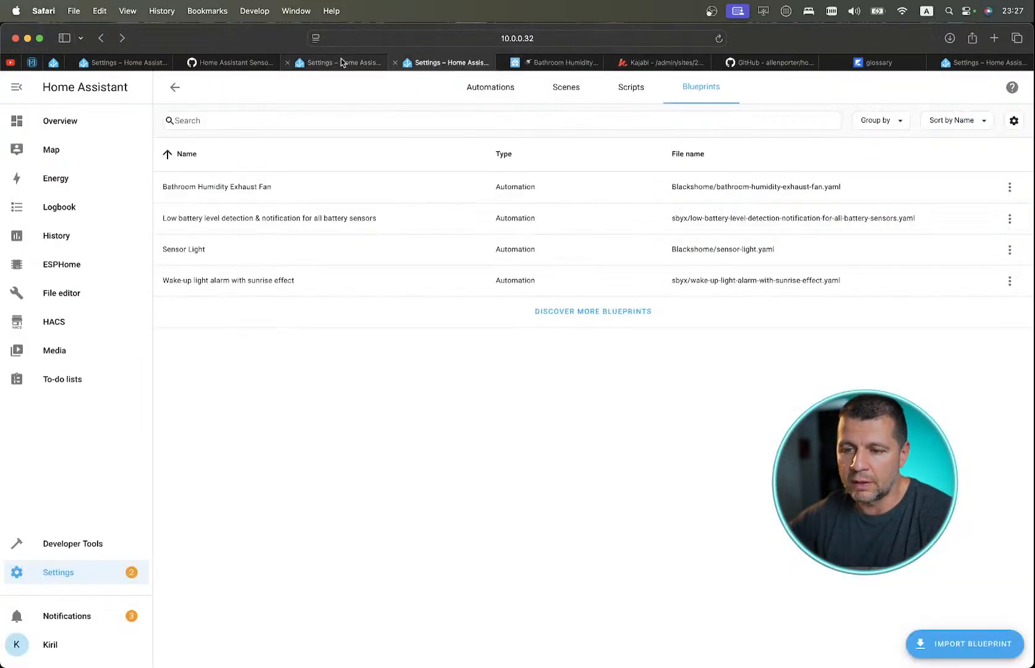
click(341, 62)
click(128, 64)
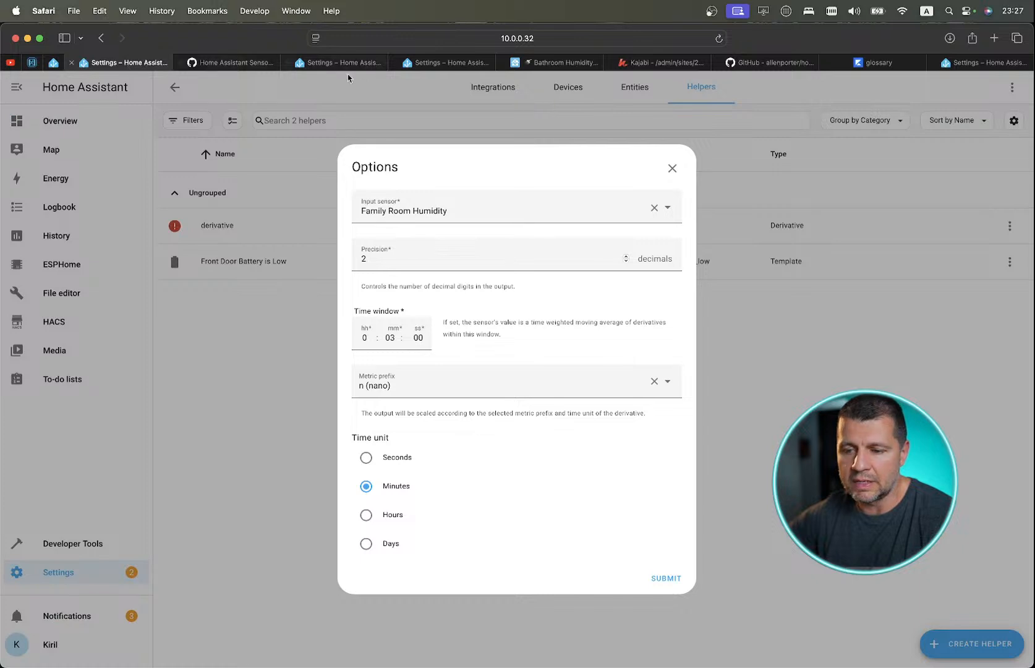
Open the Low Battery Notifications & Actions topic from the top-ranked list of the community Blueprints Exchange.
click(440, 63)
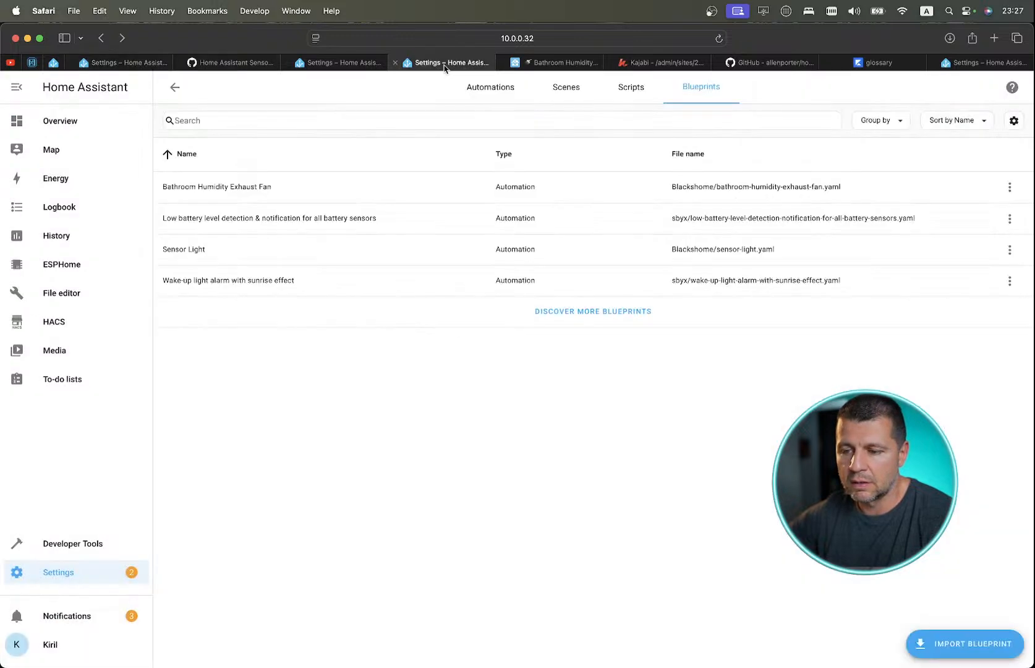
click(588, 311)
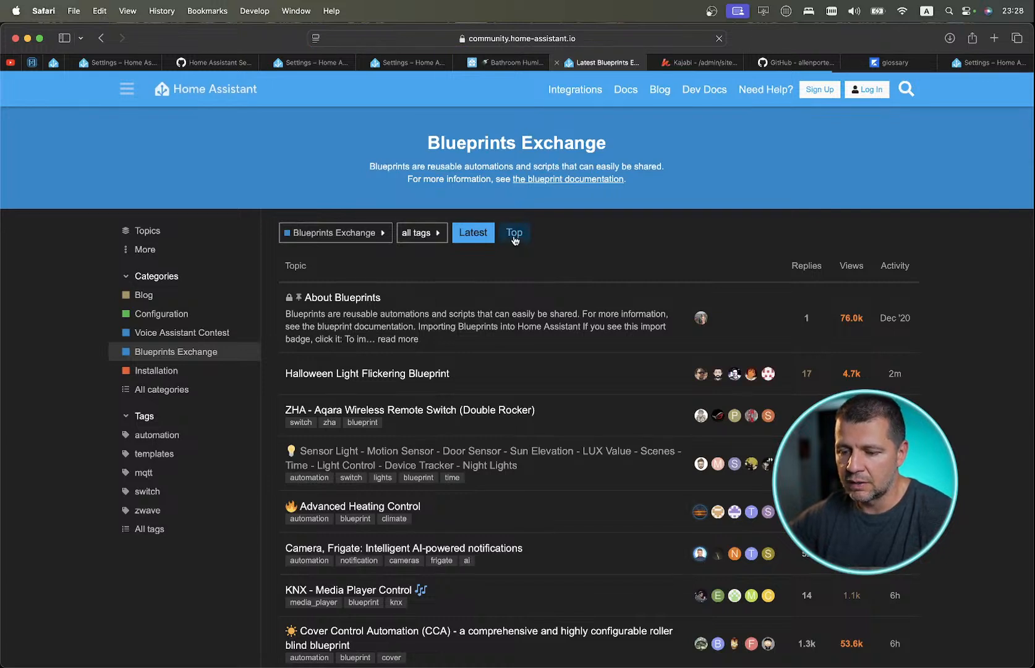
click(515, 242)
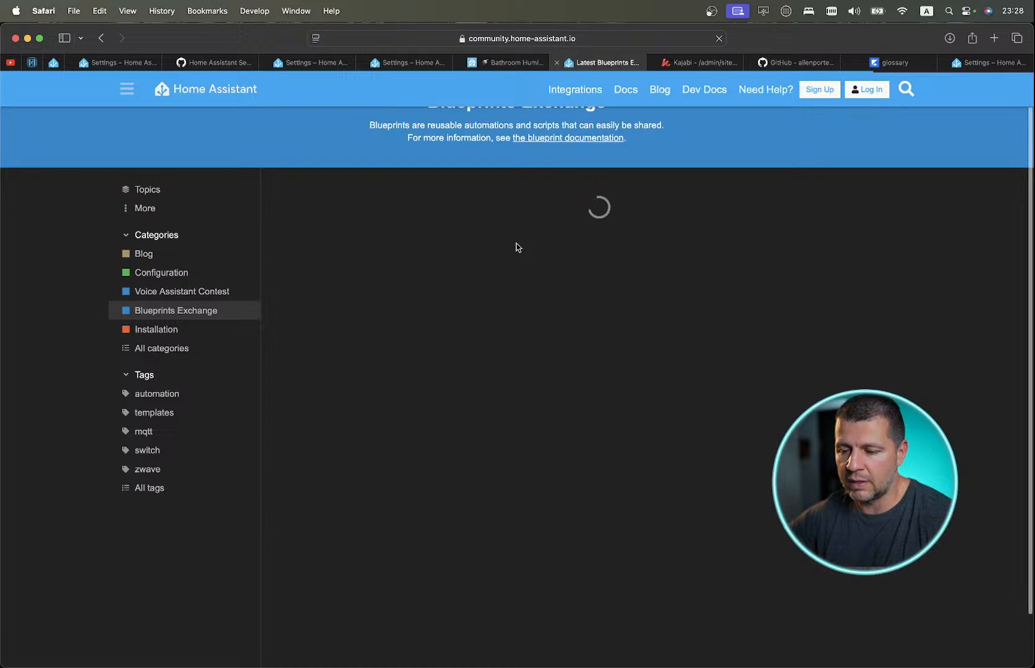
scroll(515, 248, down, 3)
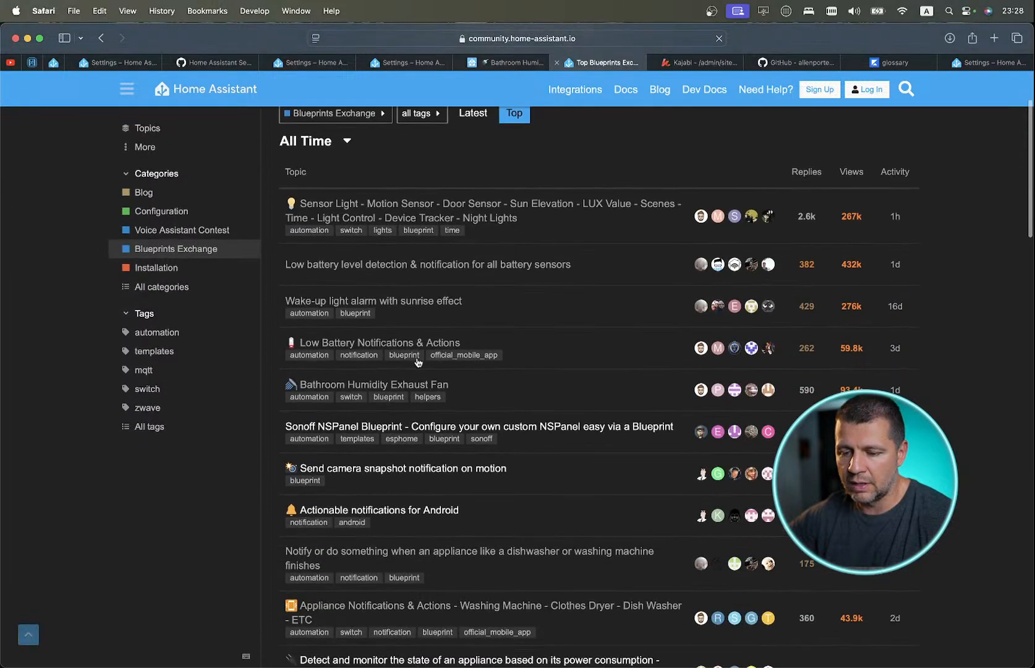
mouse_move(356, 346)
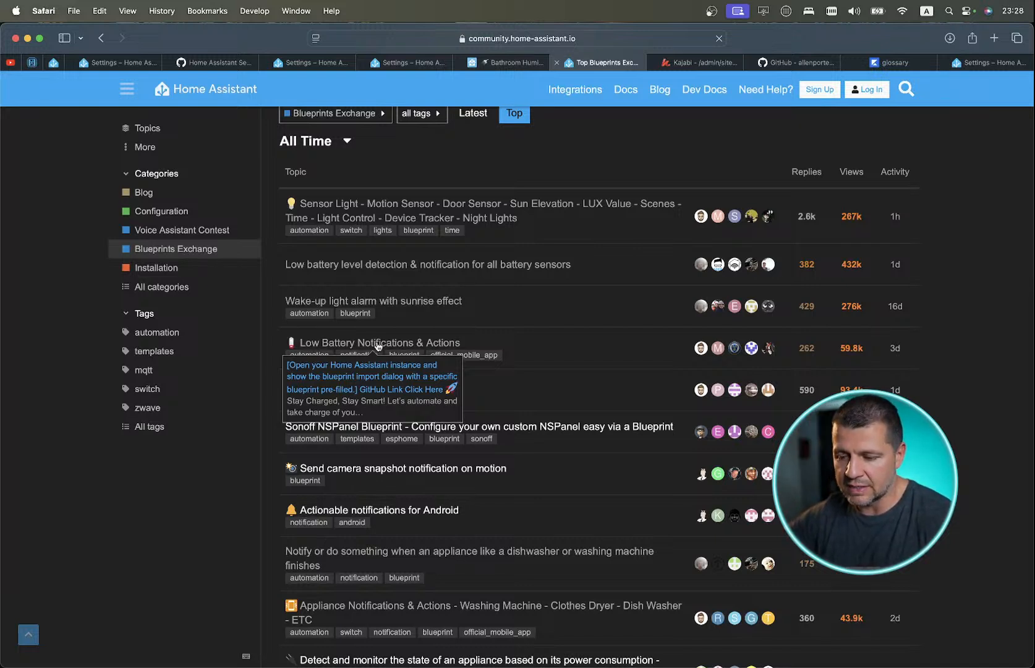
click(379, 344)
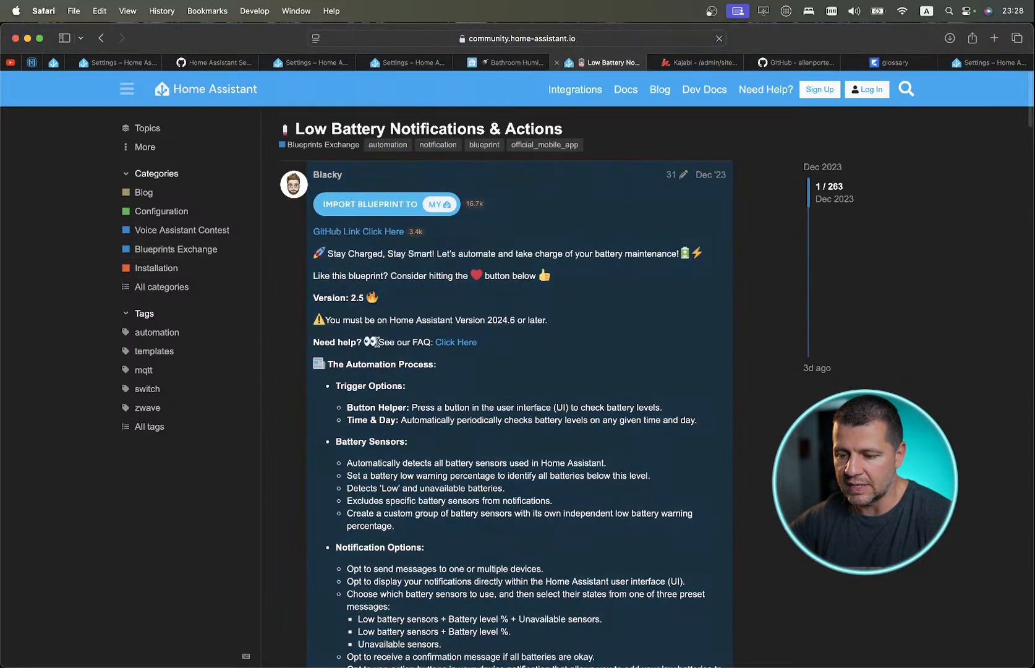
Import the Low Battery Notifications & Actions blueprint from its community topic into the Home Assistant instance.
click(368, 209)
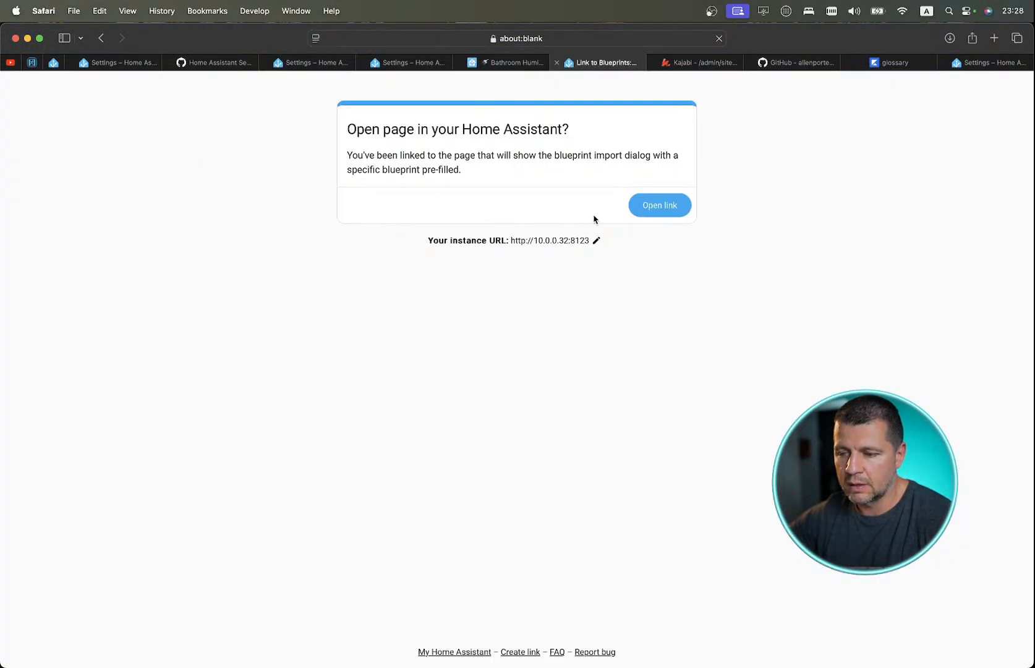
click(643, 204)
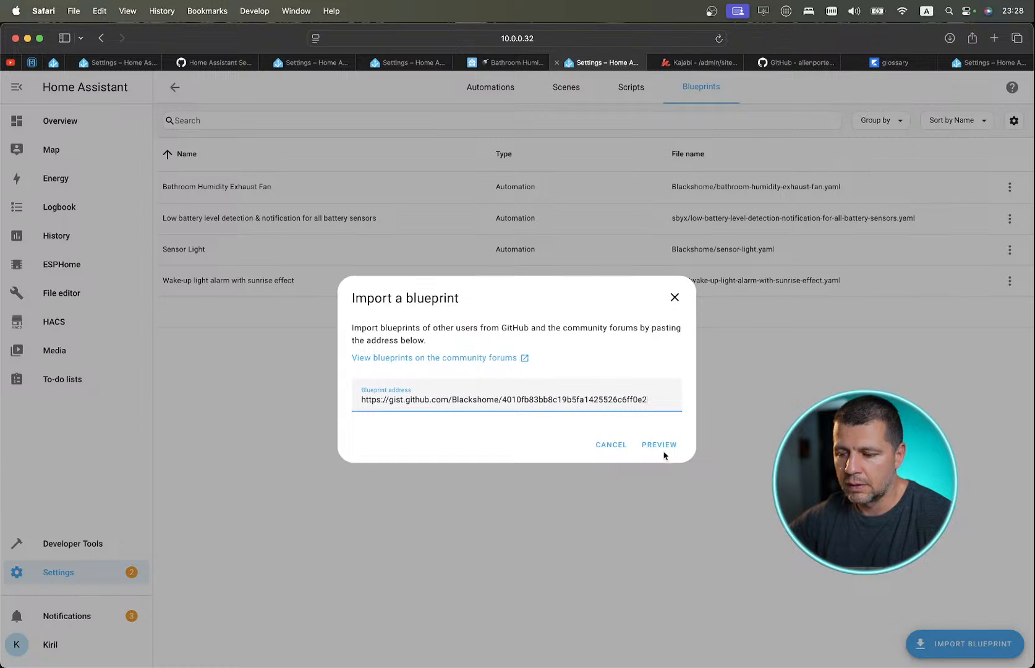
click(663, 452)
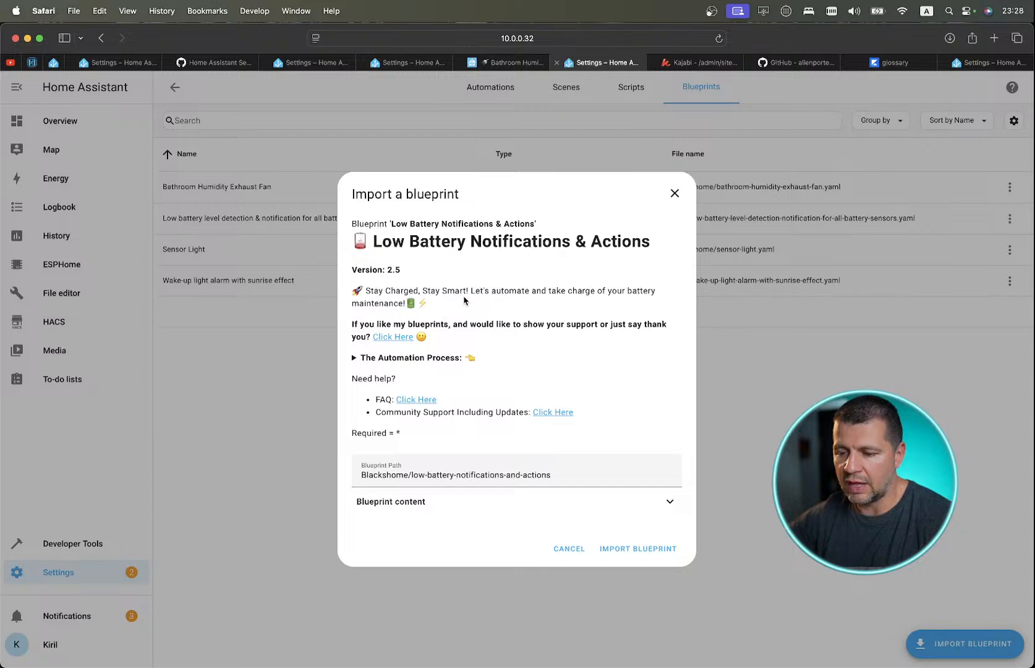
scroll(545, 306, up, 5)
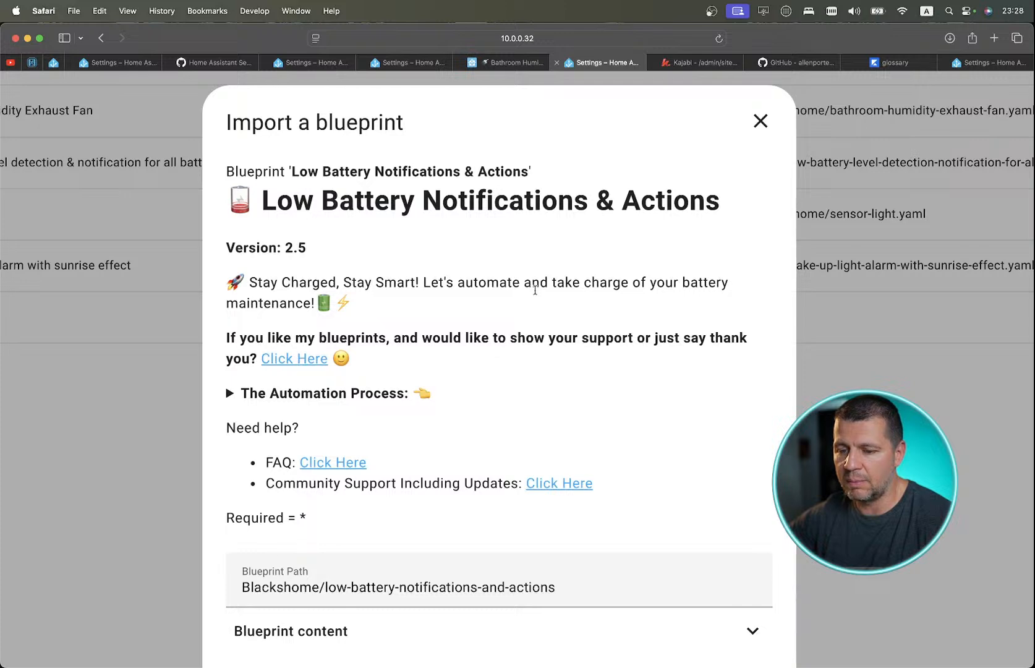
scroll(535, 289, down, 5)
click(633, 551)
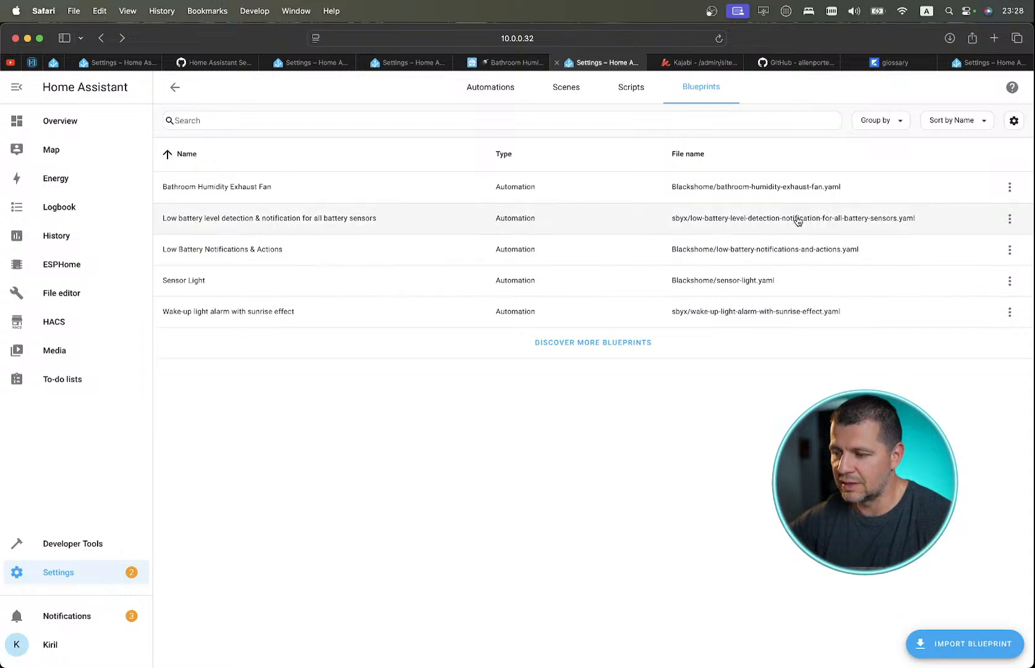
Create an automation from the Low Battery Notifications & Actions blueprint and expand its Triggers section.
click(1009, 250)
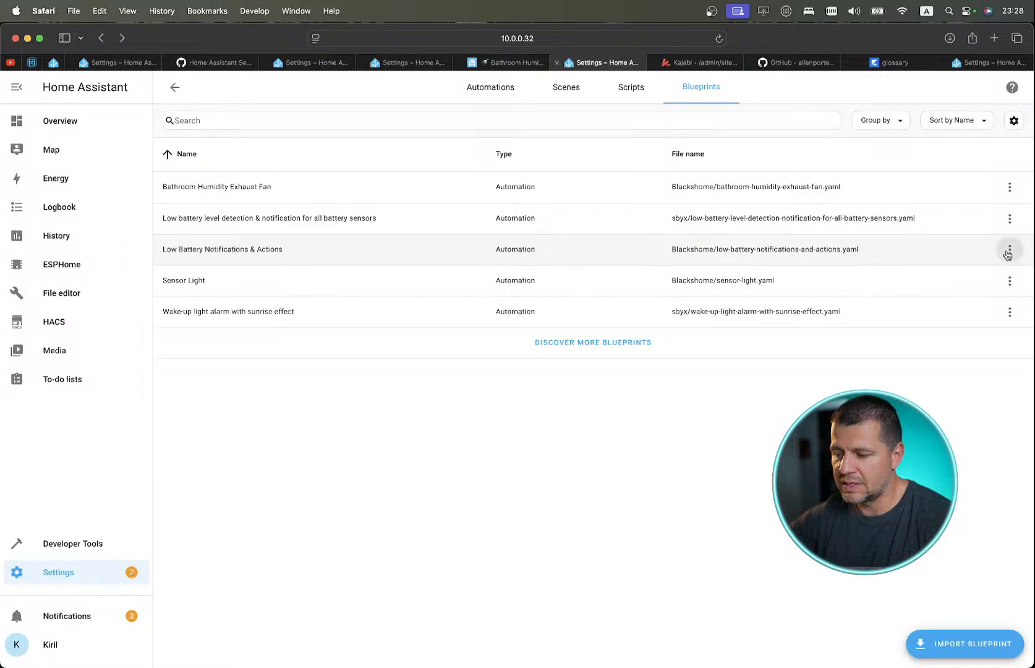
click(917, 285)
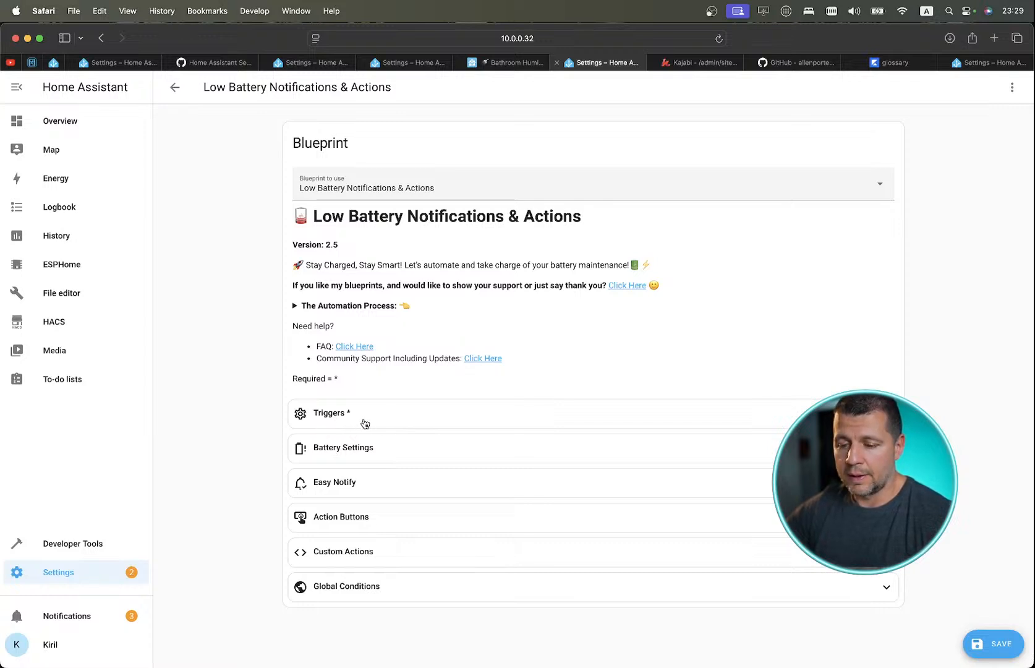
click(364, 416)
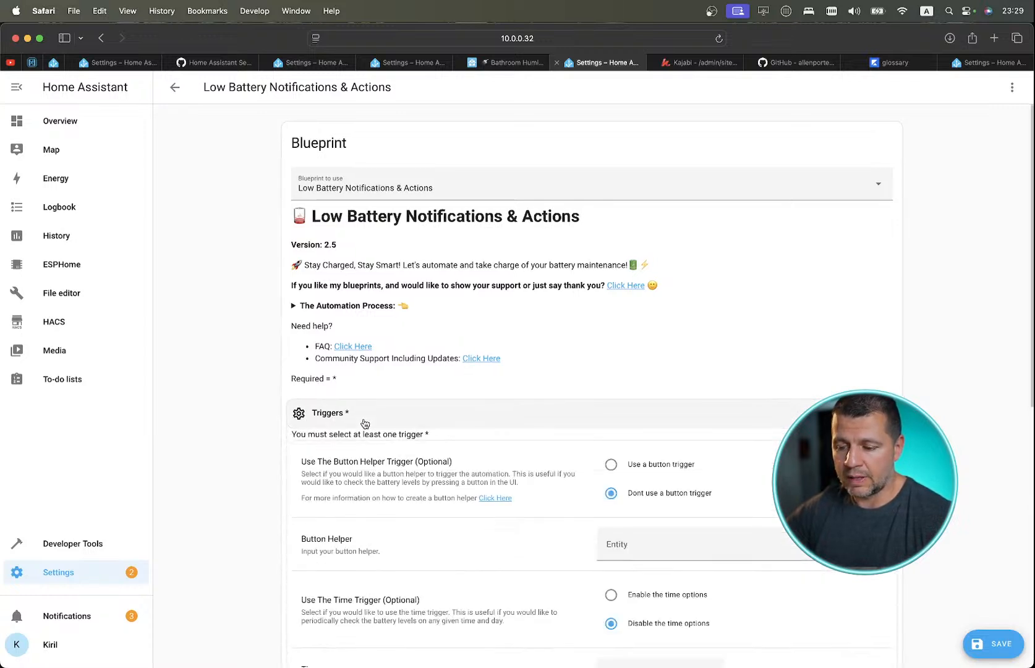
Examine the button helper, time and weekday options in the Triggers section, including the available button helper entities.
scroll(365, 424, down, 3)
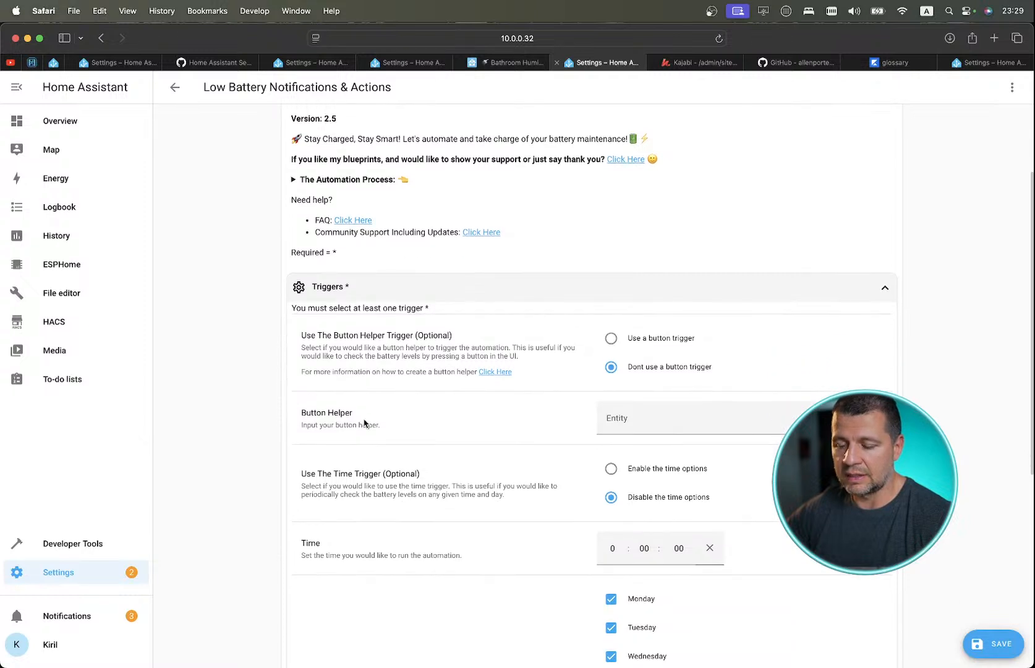
scroll(364, 424, down, 1)
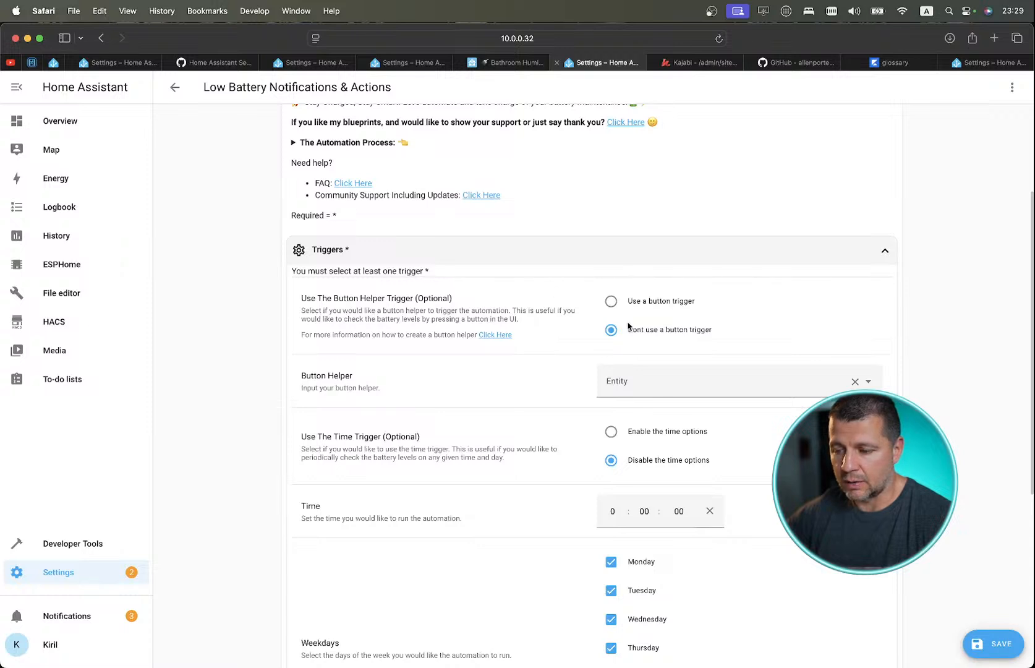
scroll(609, 384, down, 5)
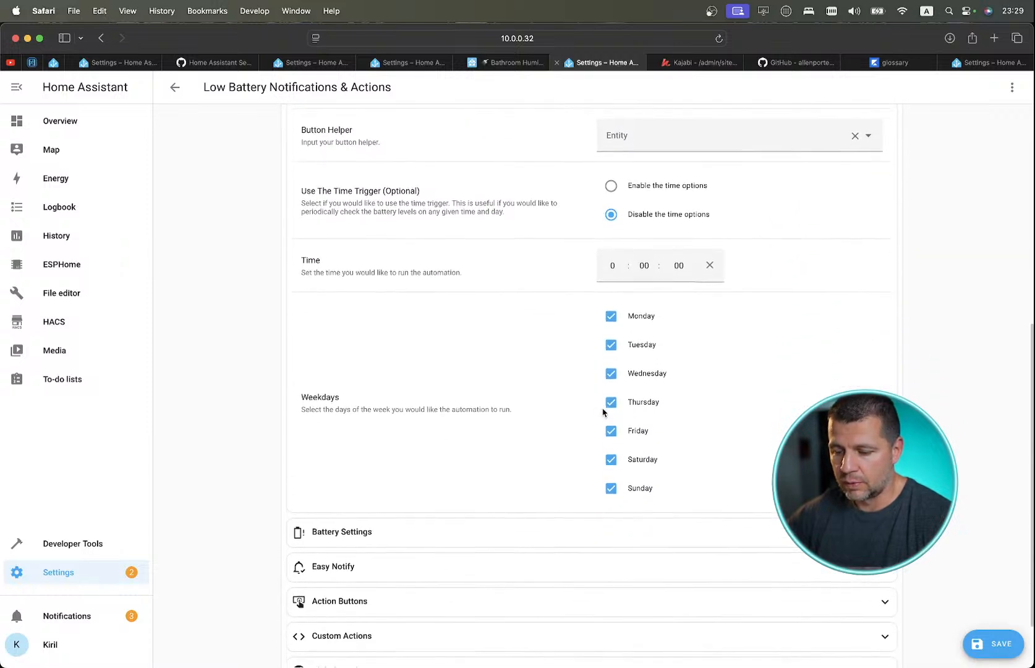
scroll(603, 413, up, 3)
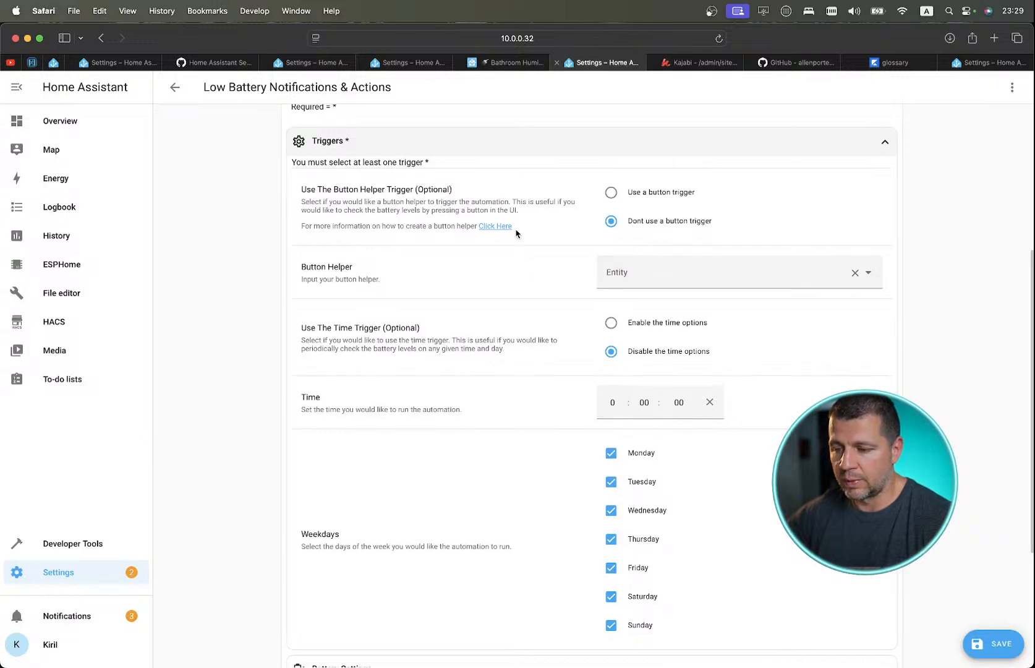
click(637, 272)
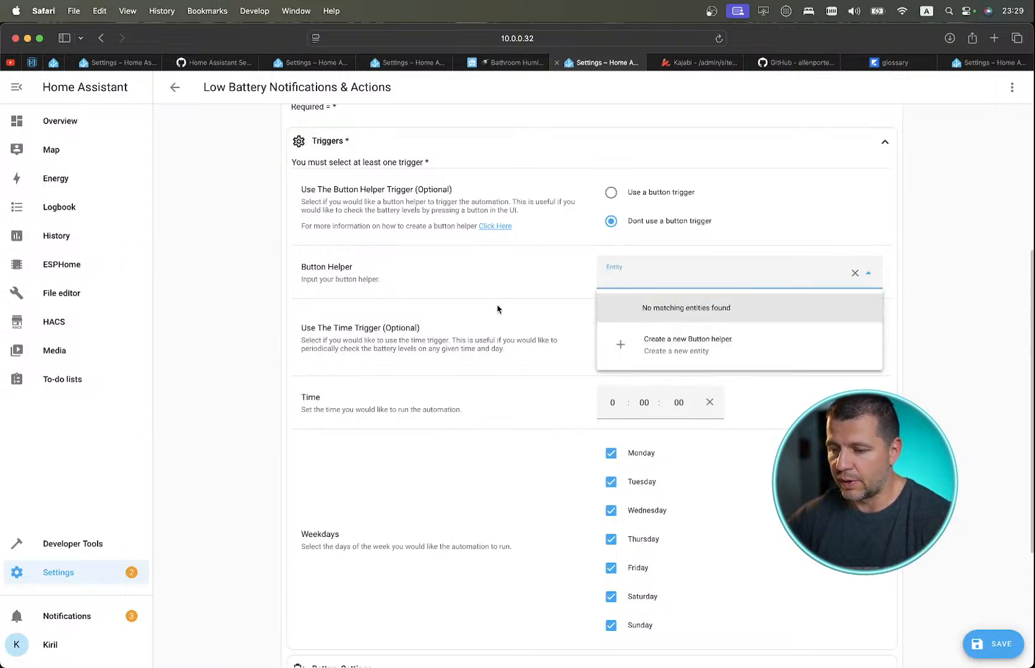
key(Escape)
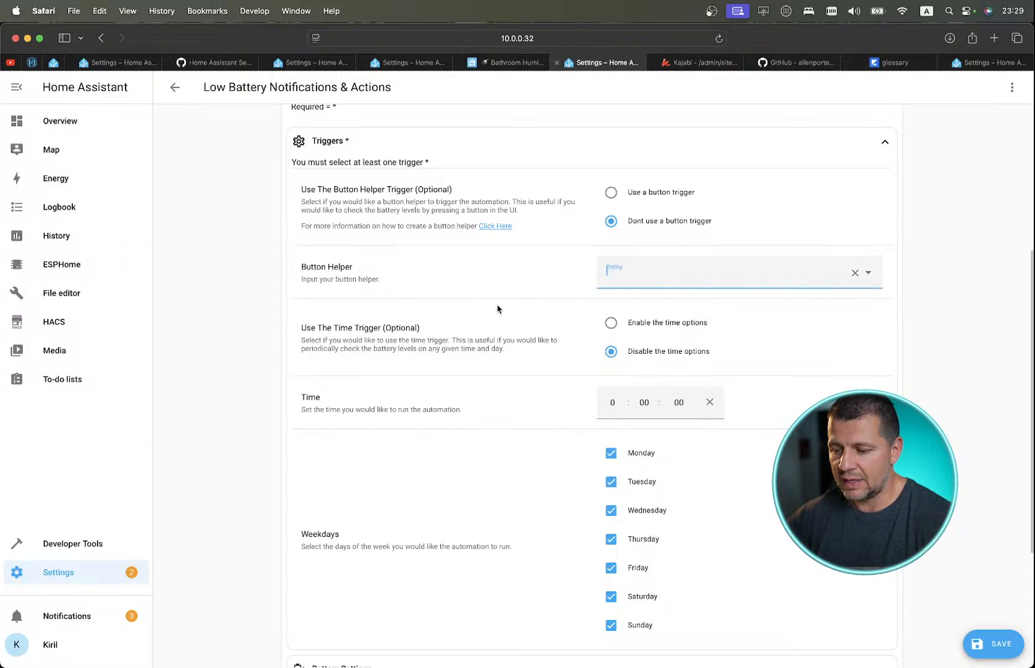
scroll(497, 308, up, 2)
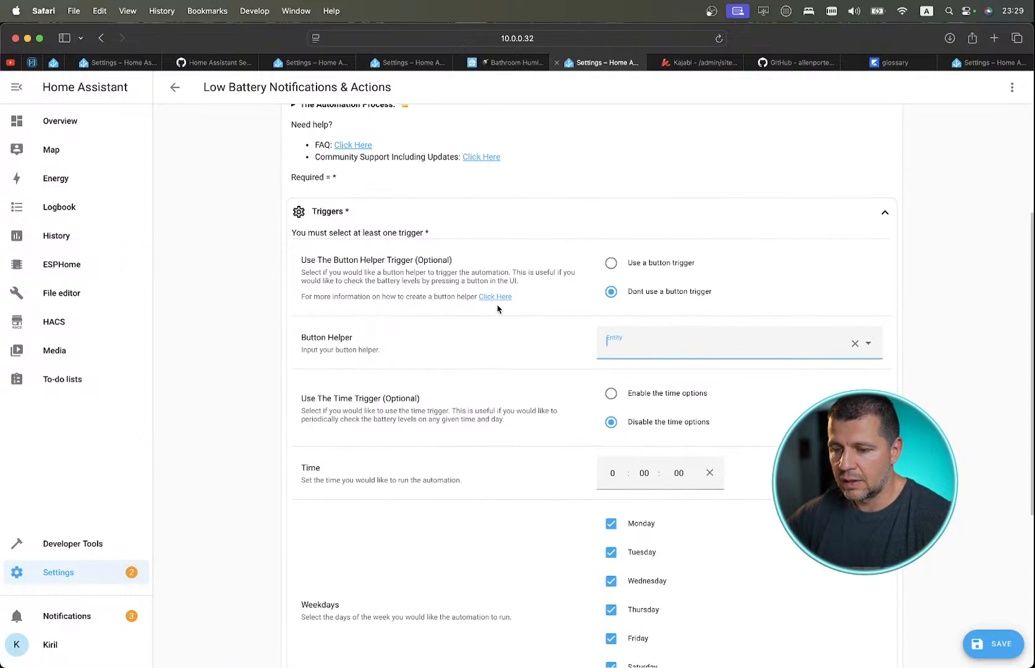
scroll(498, 308, up, 1)
scroll(498, 309, down, 5)
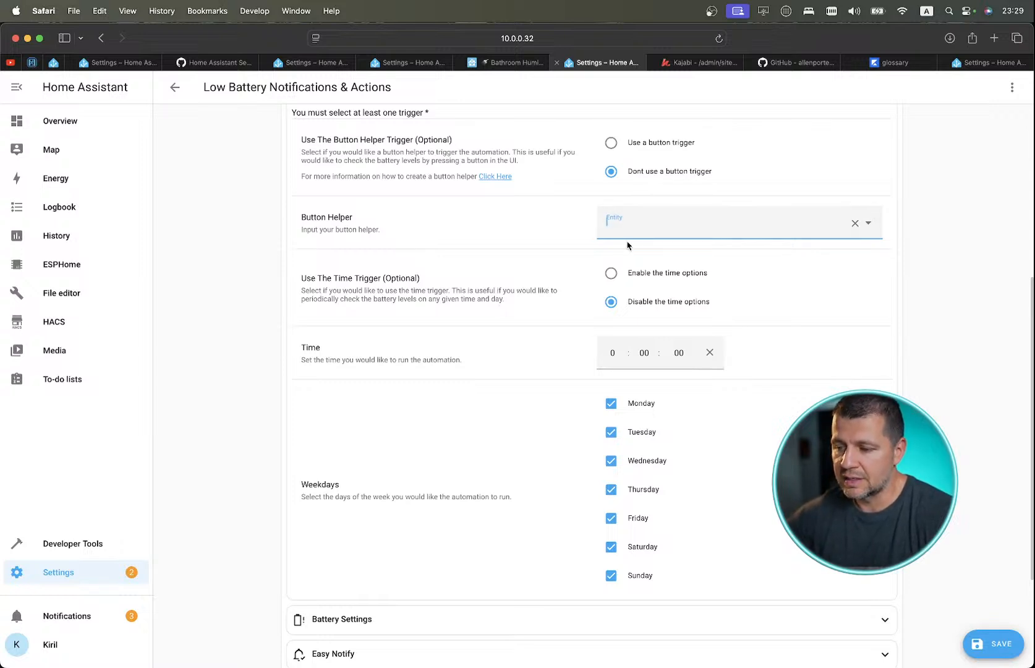
Start a new button helper for the Button Helper trigger input and name it "test battery".
click(812, 219)
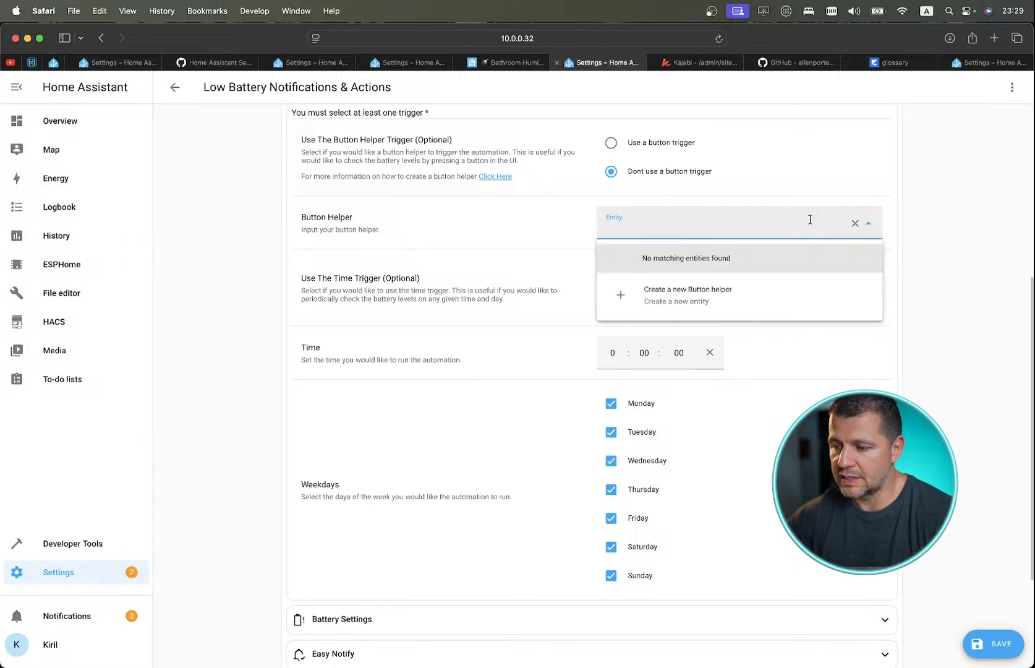
click(656, 293)
click(449, 348)
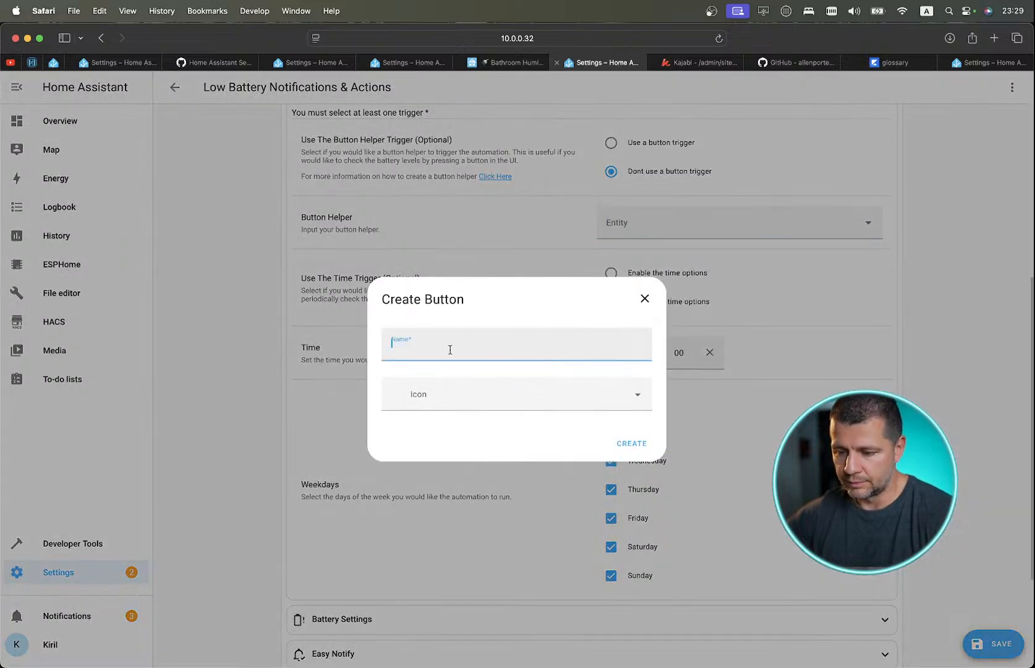
text(gt)
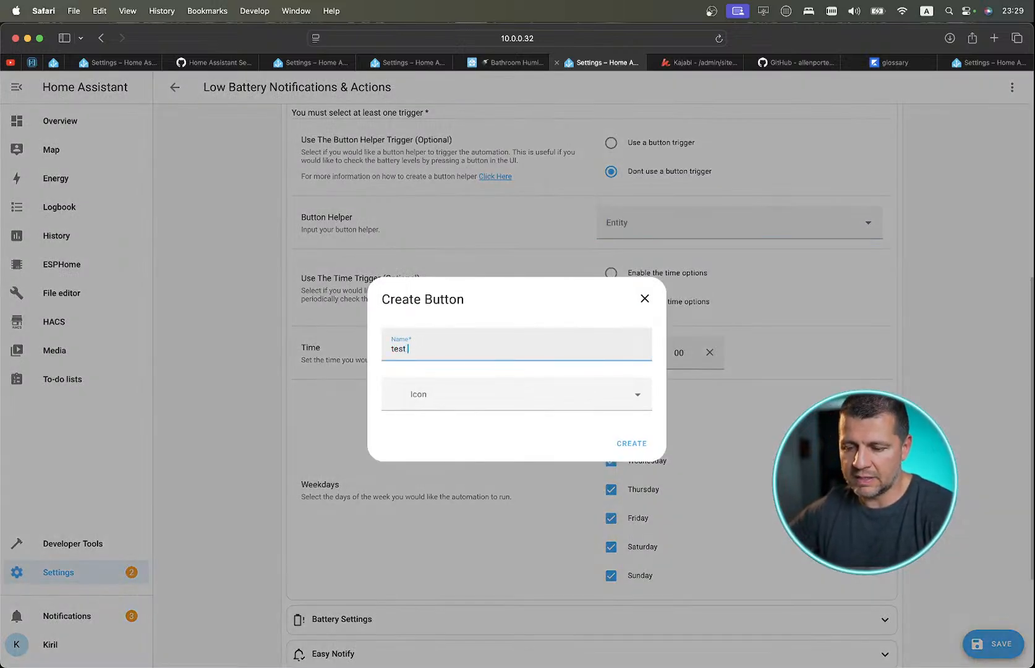
text(st battery)
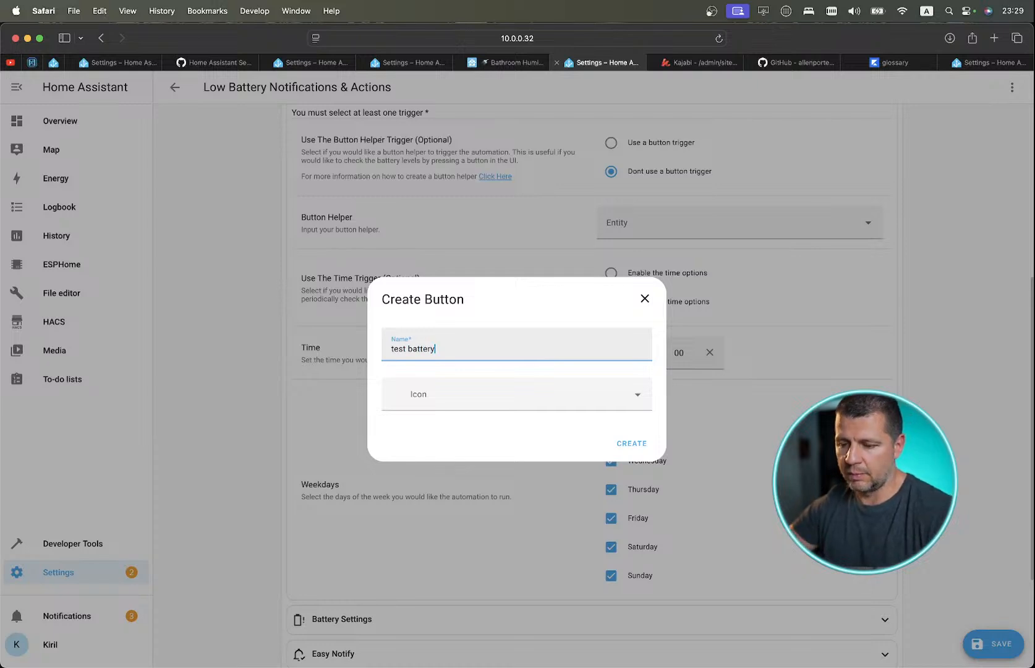
Assign the mdi:battery-10 icon to the new button helper and create it.
click(425, 393)
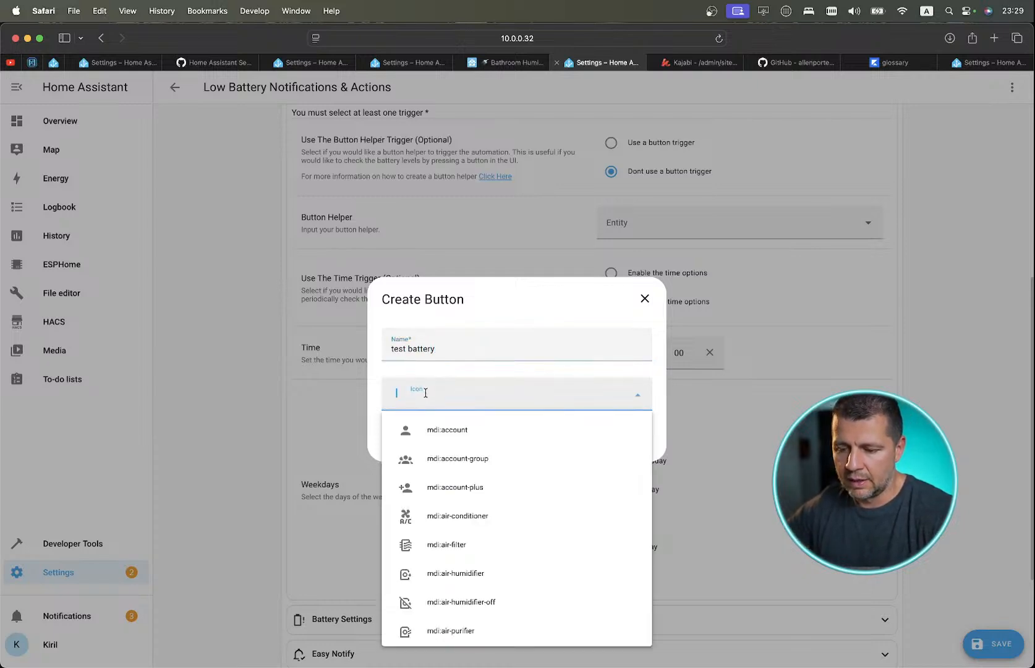
text(bater)
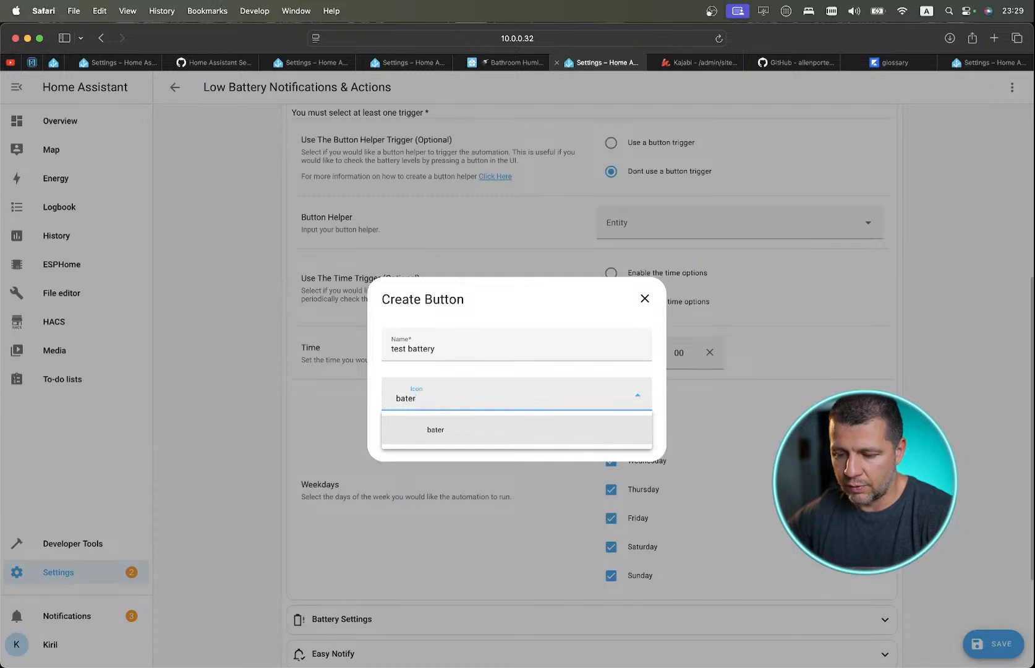
key(BackSpace)
text(erry)
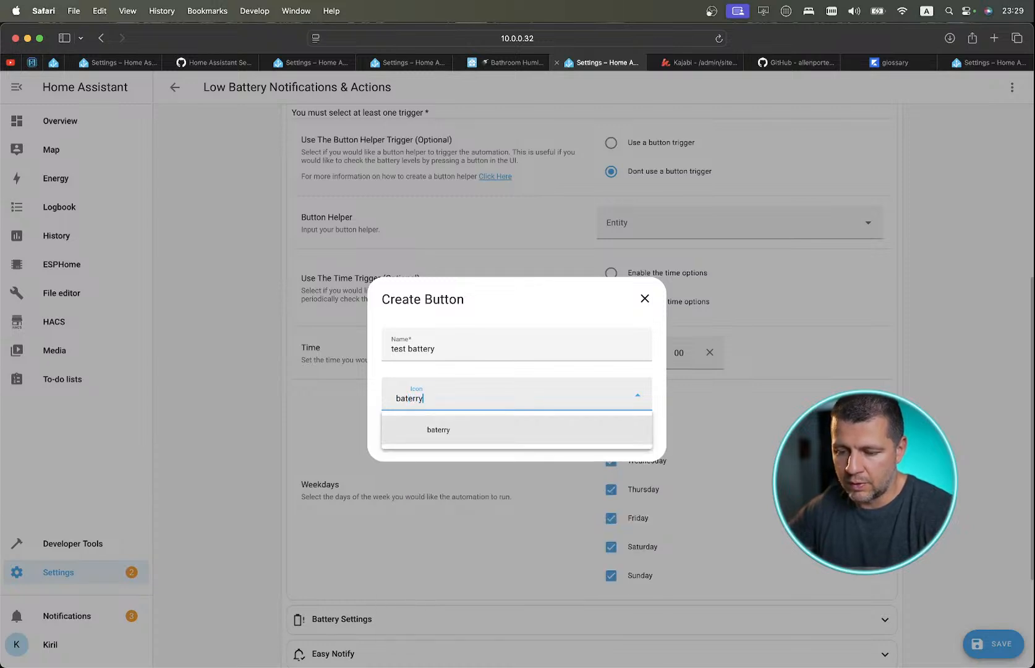
key(BackSpace)
key(BackSpace)
key(BackSpace)
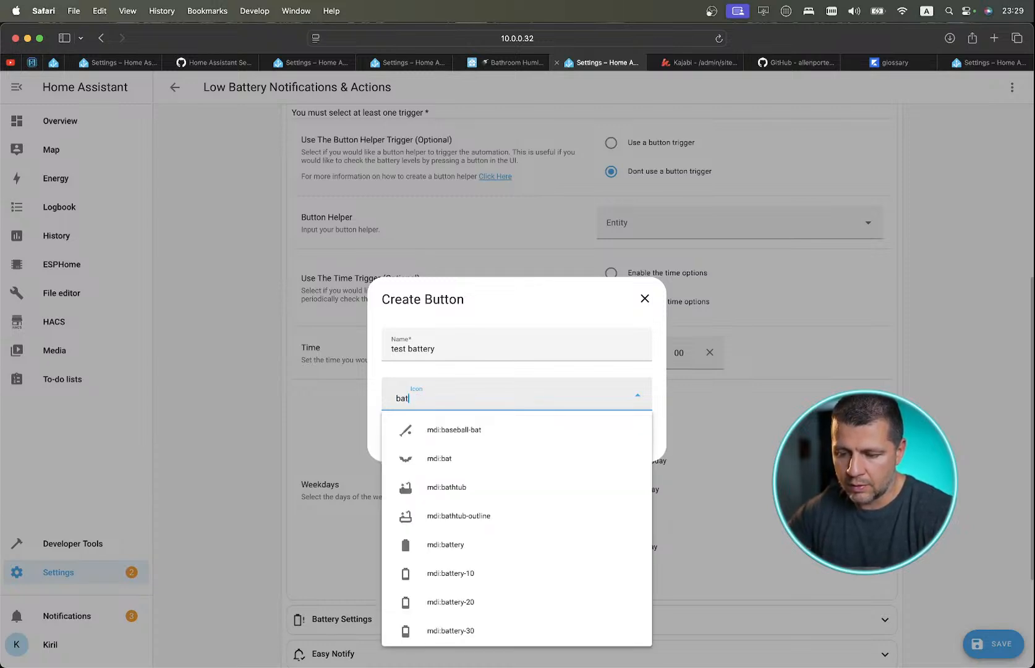
text(tter)
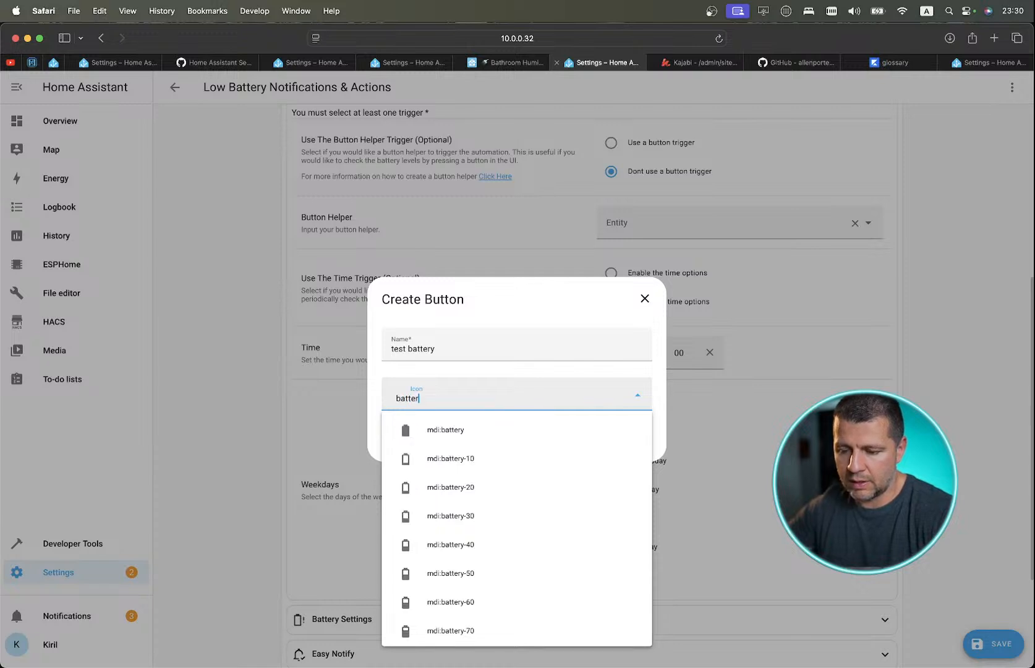
click(415, 459)
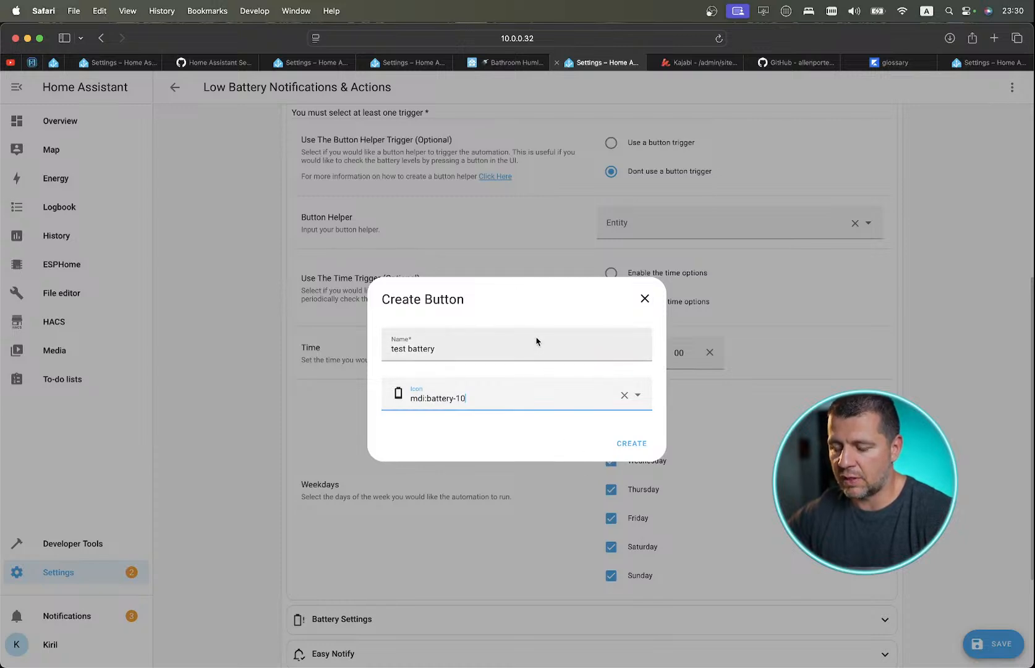
click(640, 449)
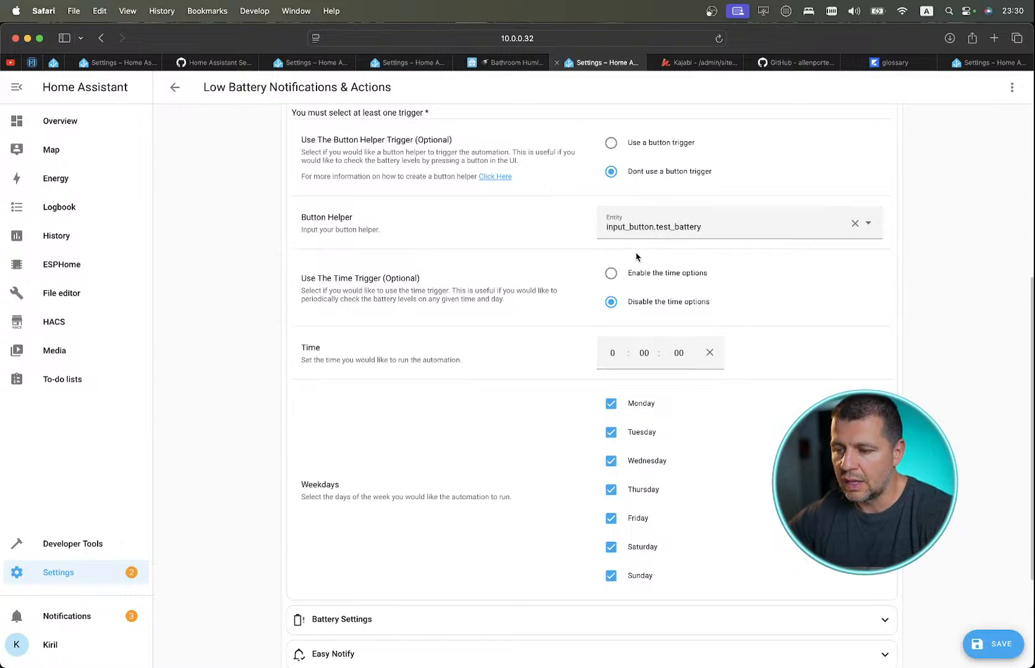
Review the button helper, time trigger and weekday options in the Triggers section of the automation.
scroll(634, 258, up, 2)
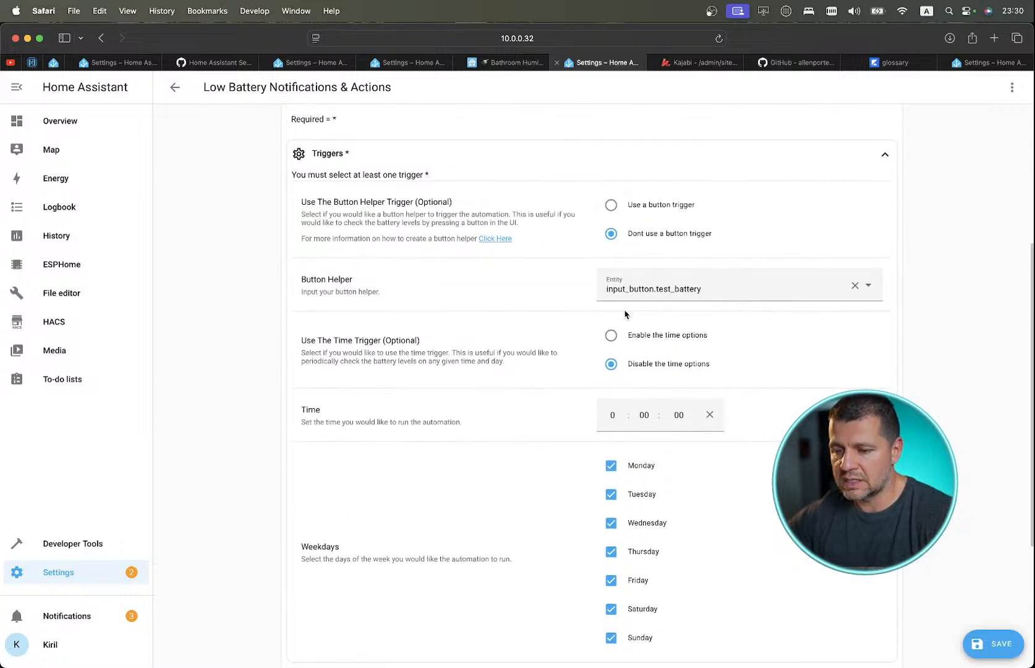
scroll(624, 320, down, 1)
scroll(624, 320, up, 1)
scroll(624, 320, down, 4)
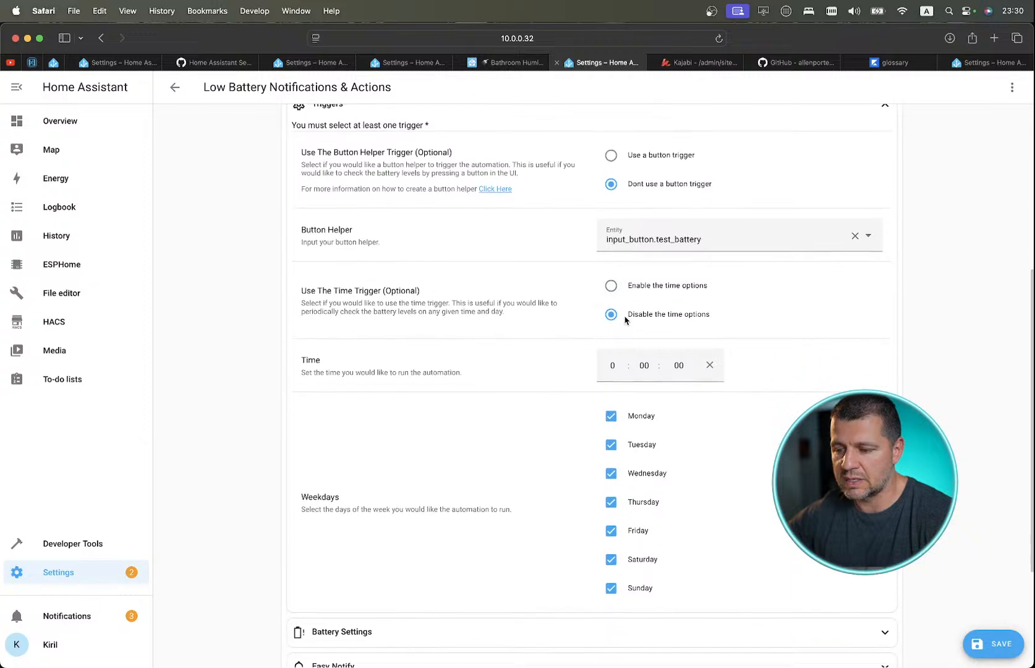
scroll(625, 319, down, 1)
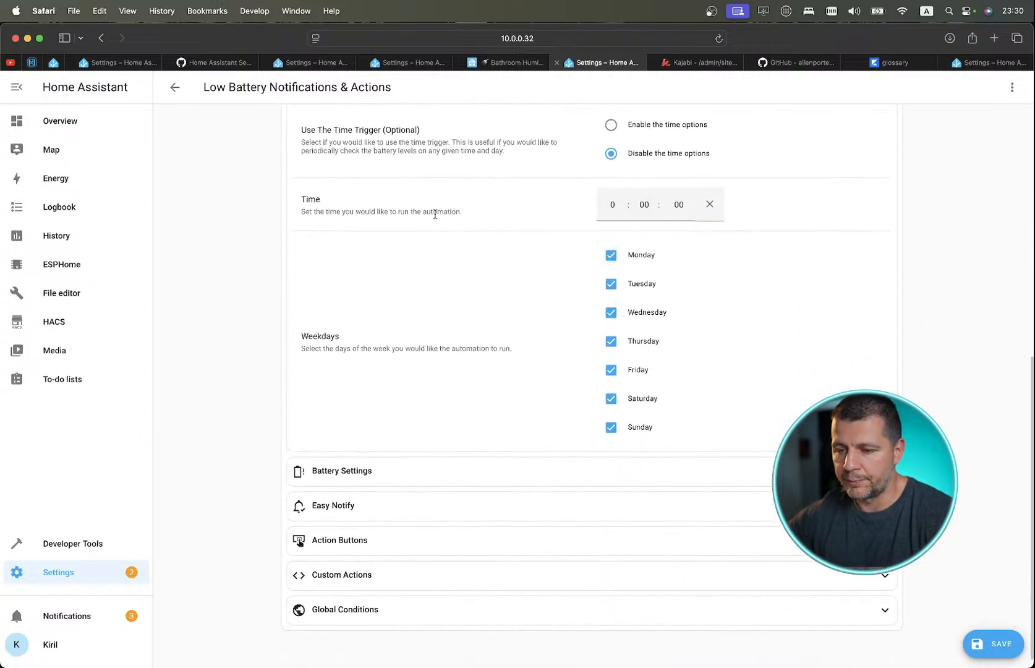
scroll(415, 276, down, 1)
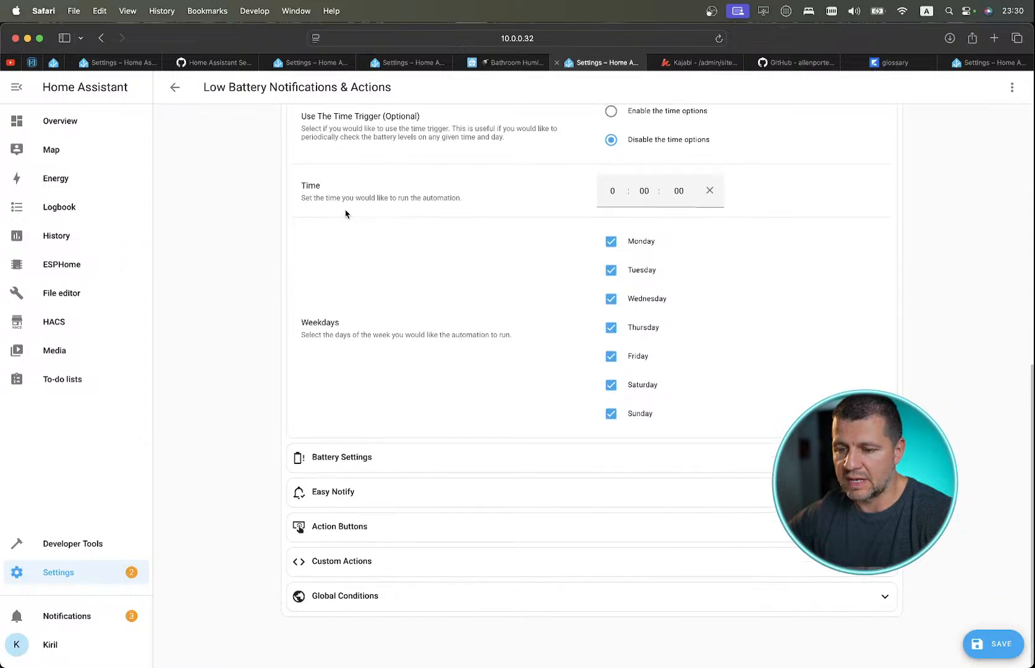
scroll(374, 231, up, 1)
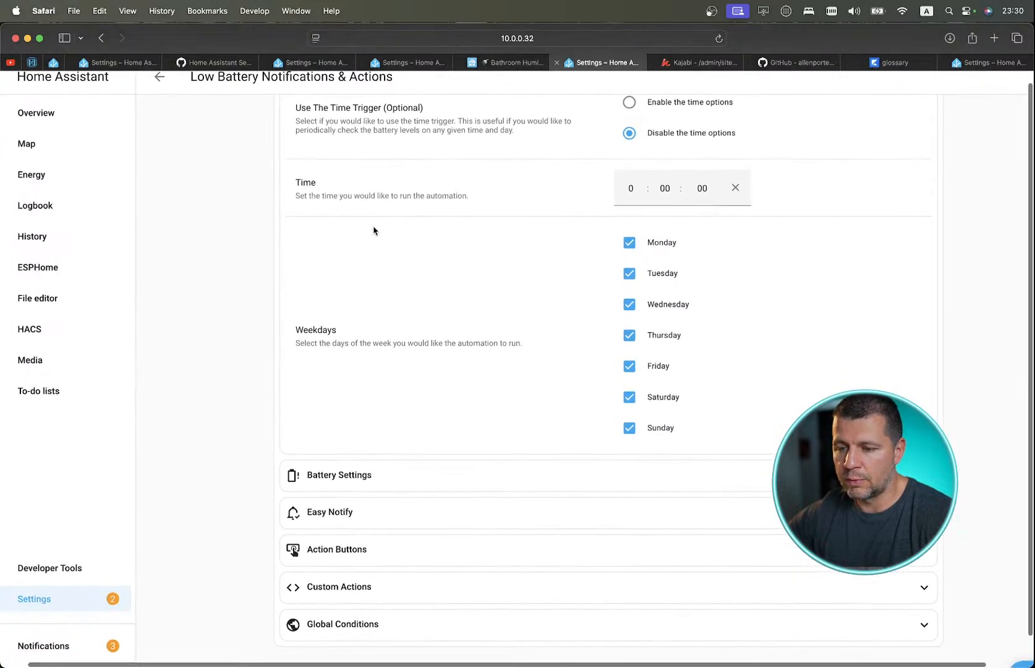
scroll(373, 231, up, 3)
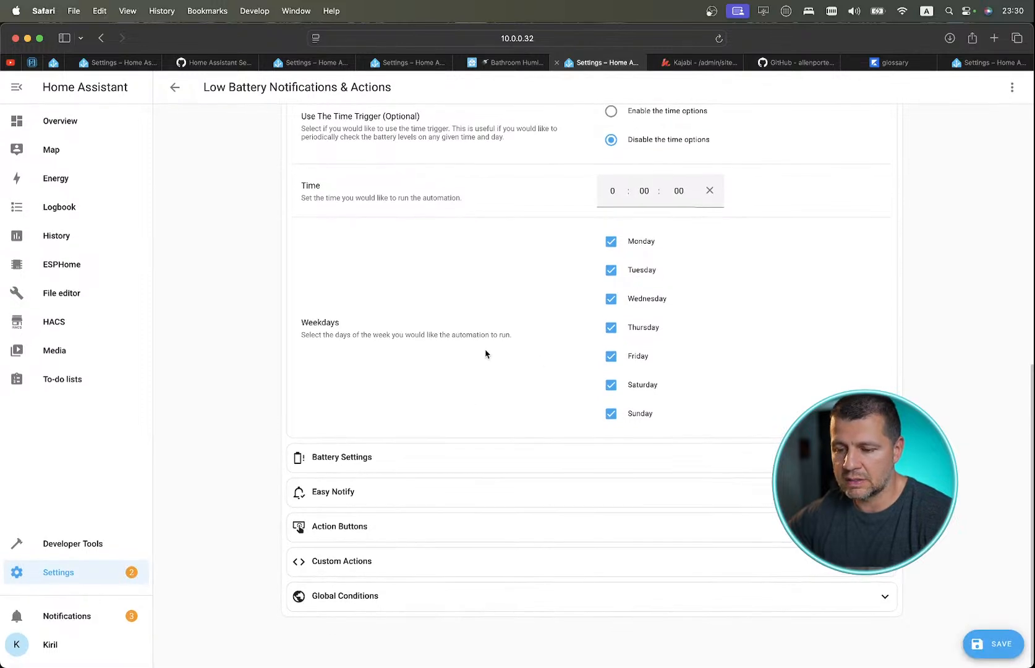
Set the Button Helper Trigger option to Use a button trigger.
scroll(486, 353, up, 3)
scroll(566, 409, up, 5)
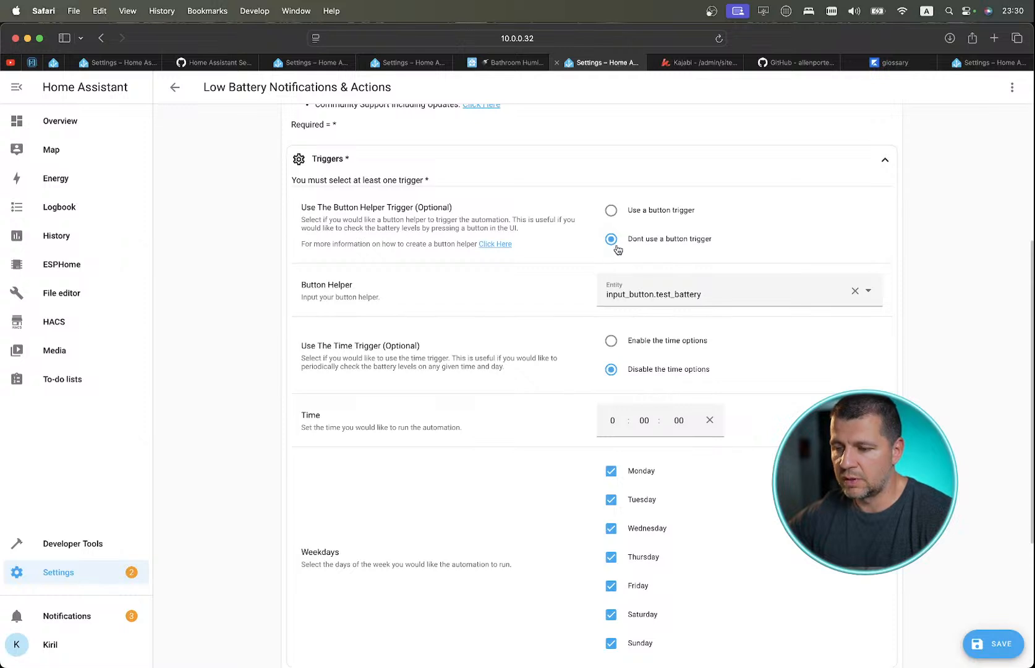
click(611, 213)
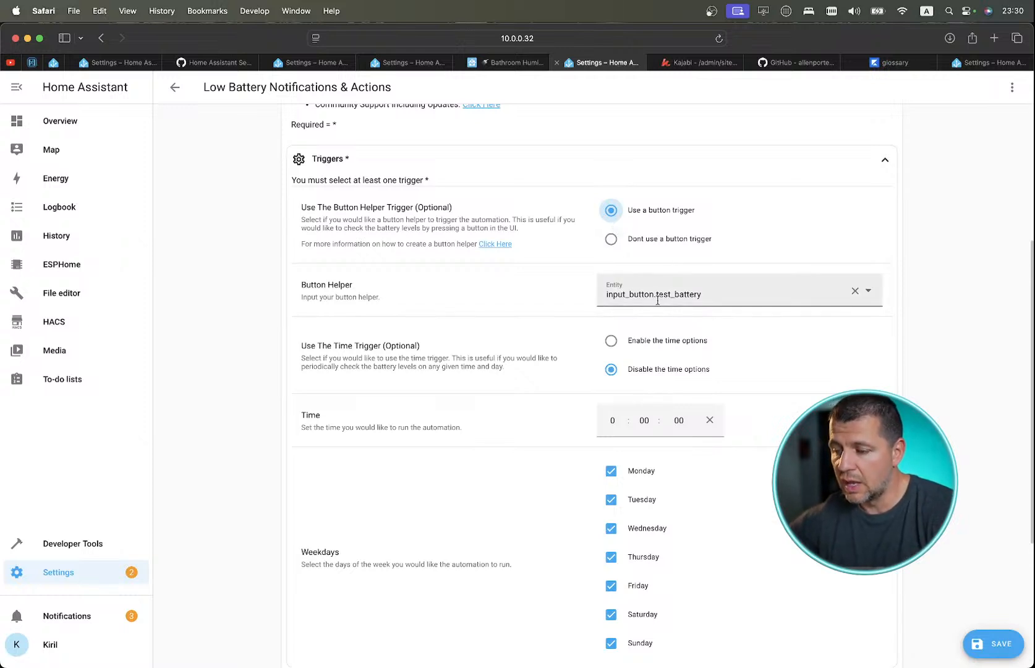
Expand Battery Settings to examine the warning level, excluded sensors and custom group options, and collapse the section again.
scroll(662, 350, down, 4)
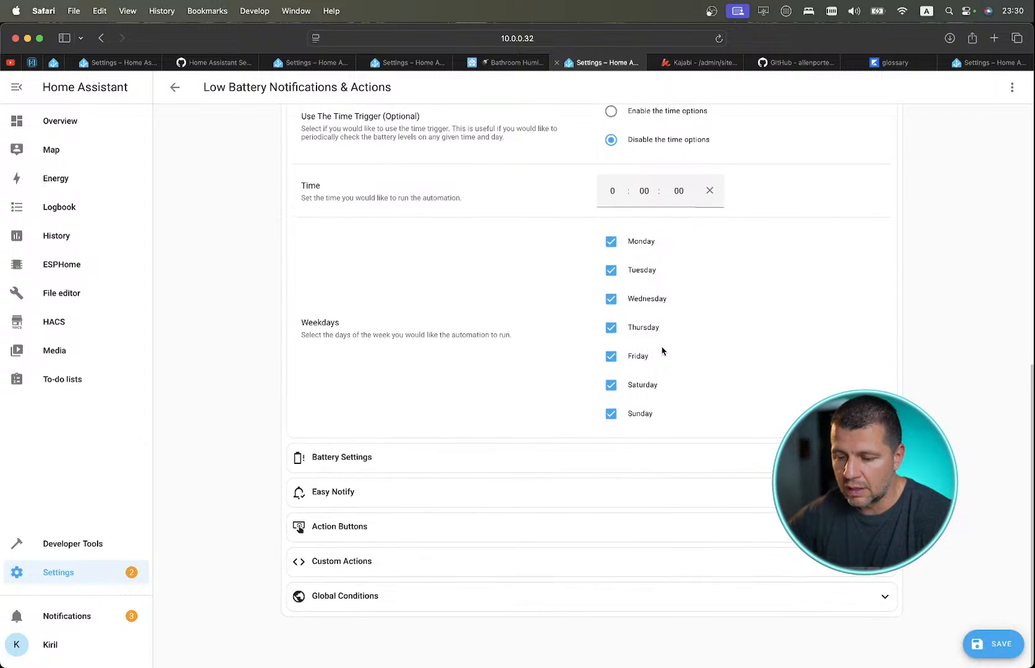
click(575, 461)
scroll(575, 465, down, 2)
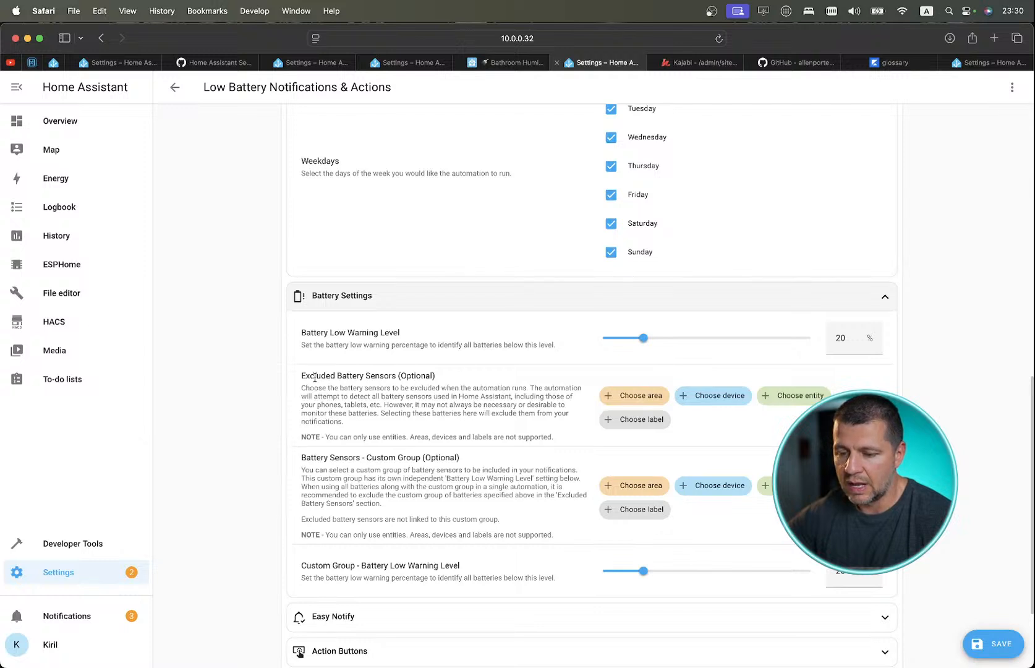
scroll(344, 397, down, 1)
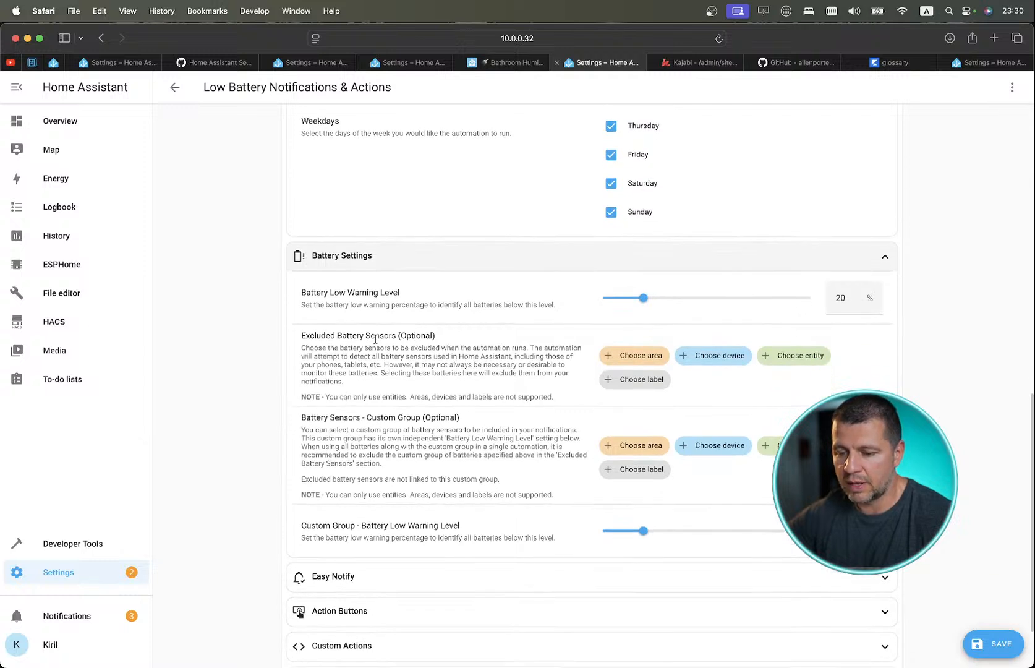
scroll(388, 369, down, 2)
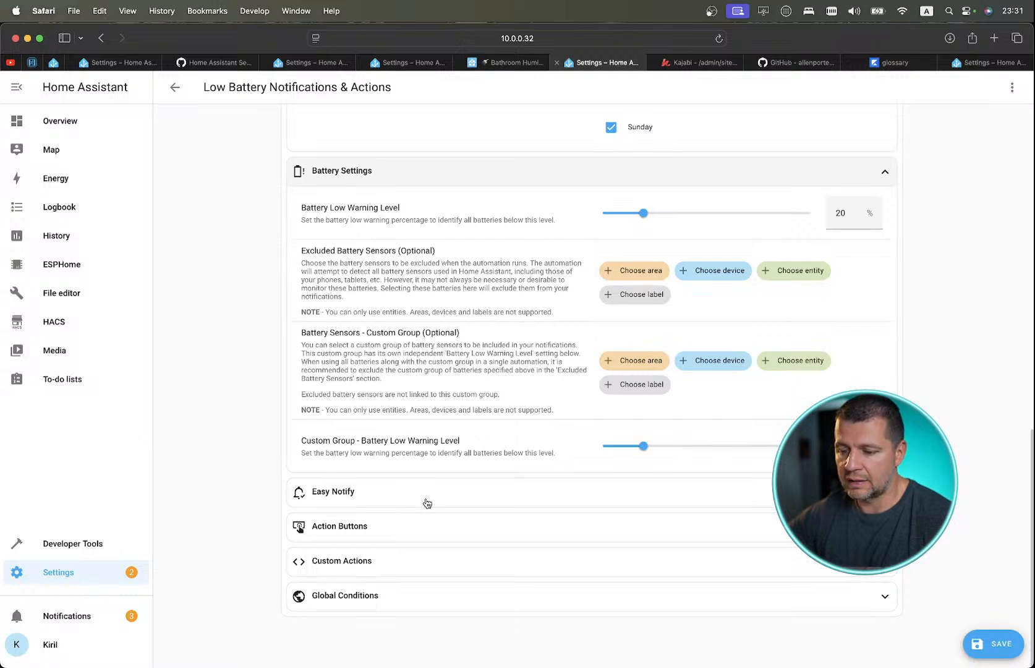
click(885, 180)
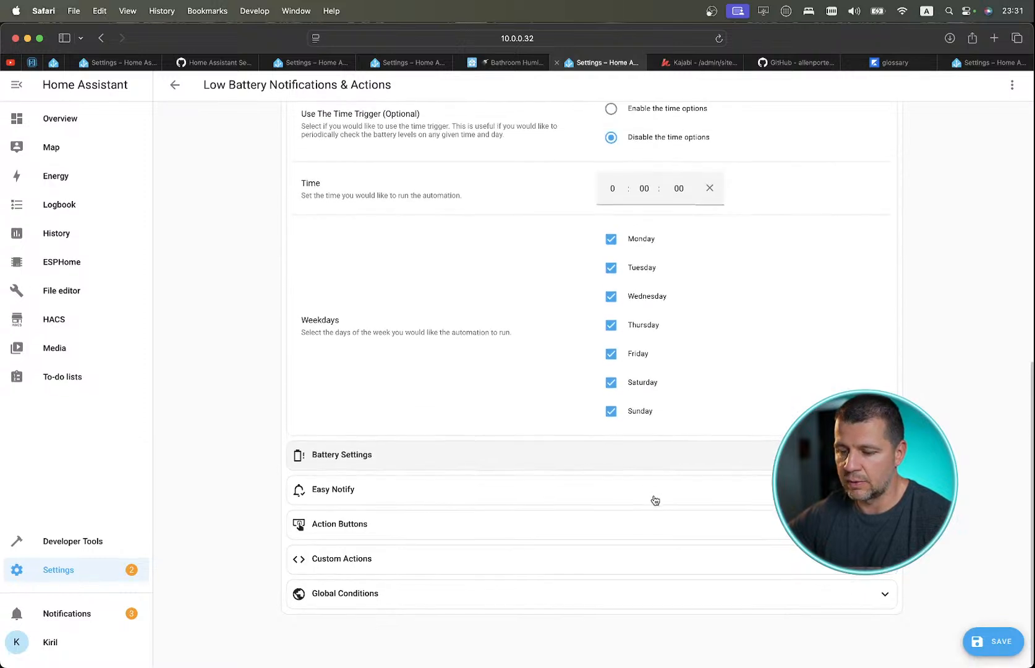
Expand Easy Notify and examine its device and UI notification, sensor selection, message, iOS and Android options.
click(512, 492)
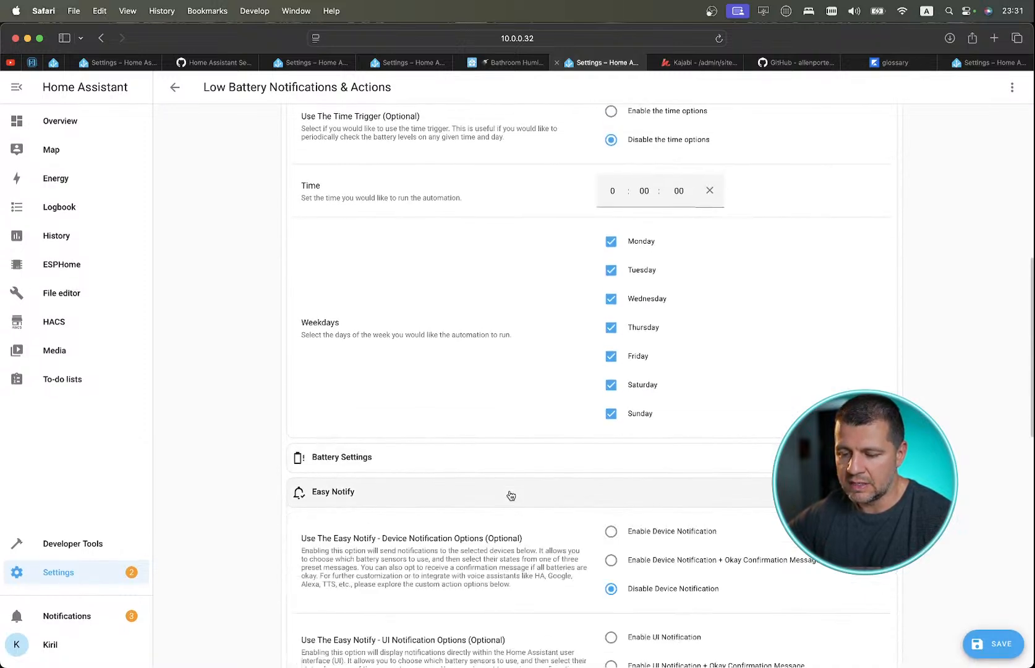
scroll(511, 495, down, 5)
scroll(511, 494, down, 1)
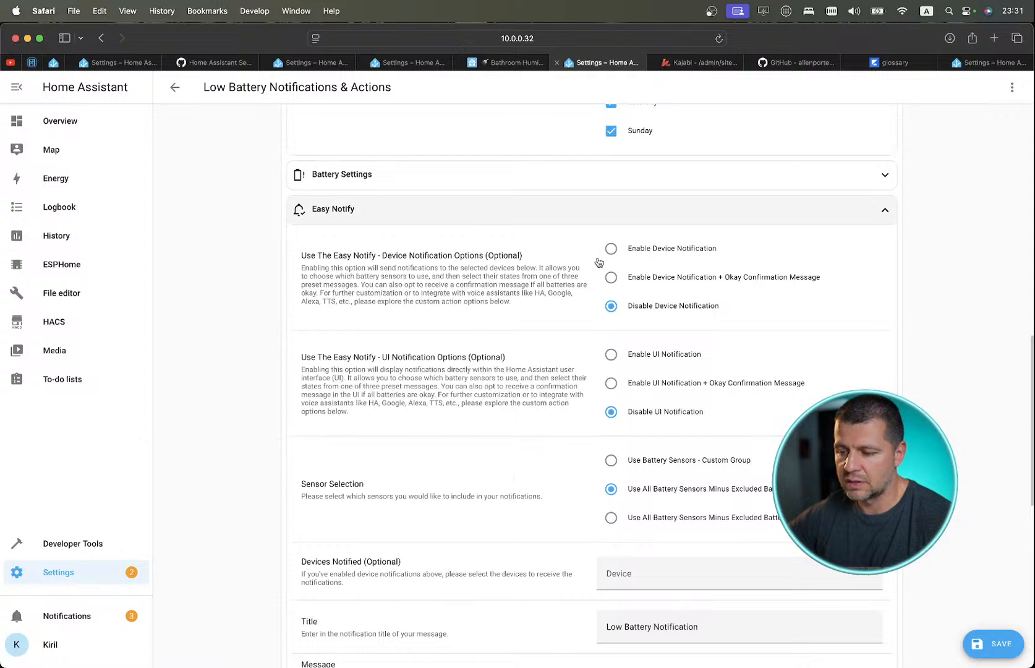
scroll(588, 324, down, 2)
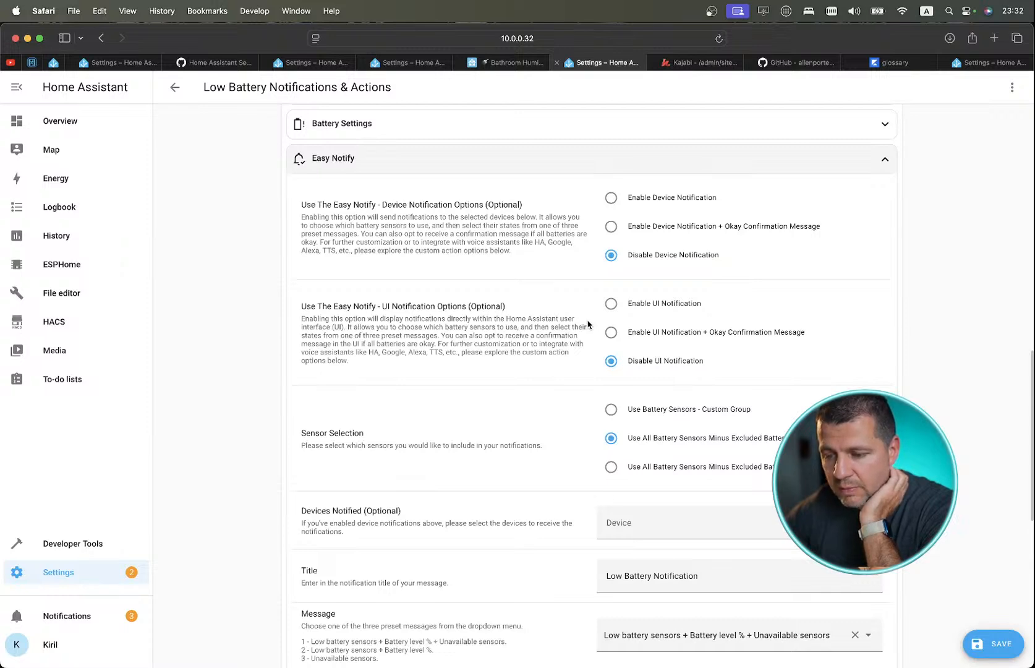
scroll(588, 324, down, 2)
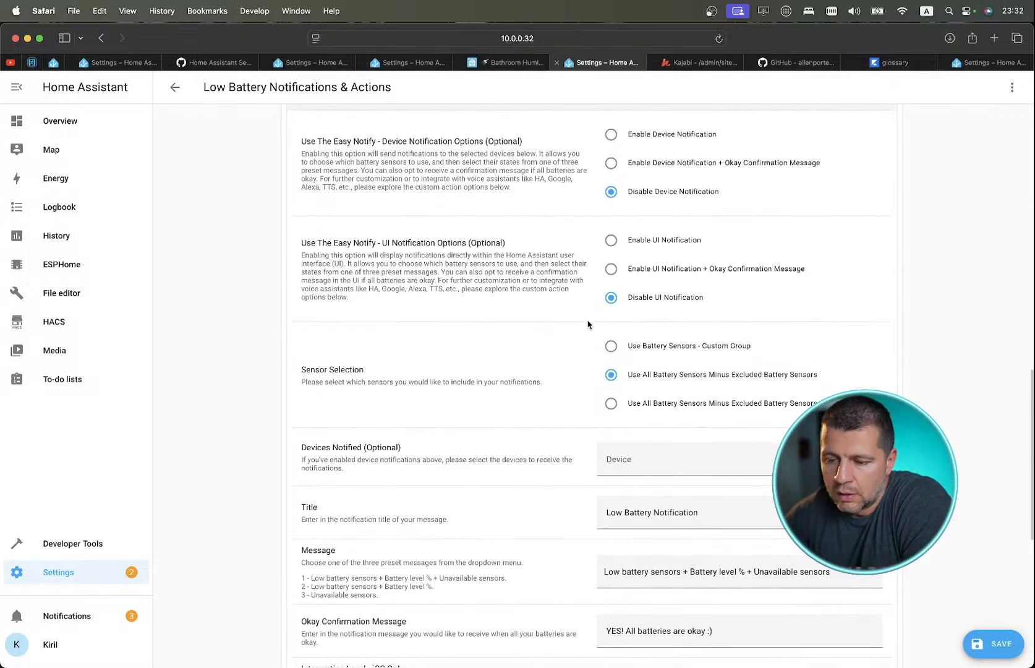
scroll(588, 322, down, 3)
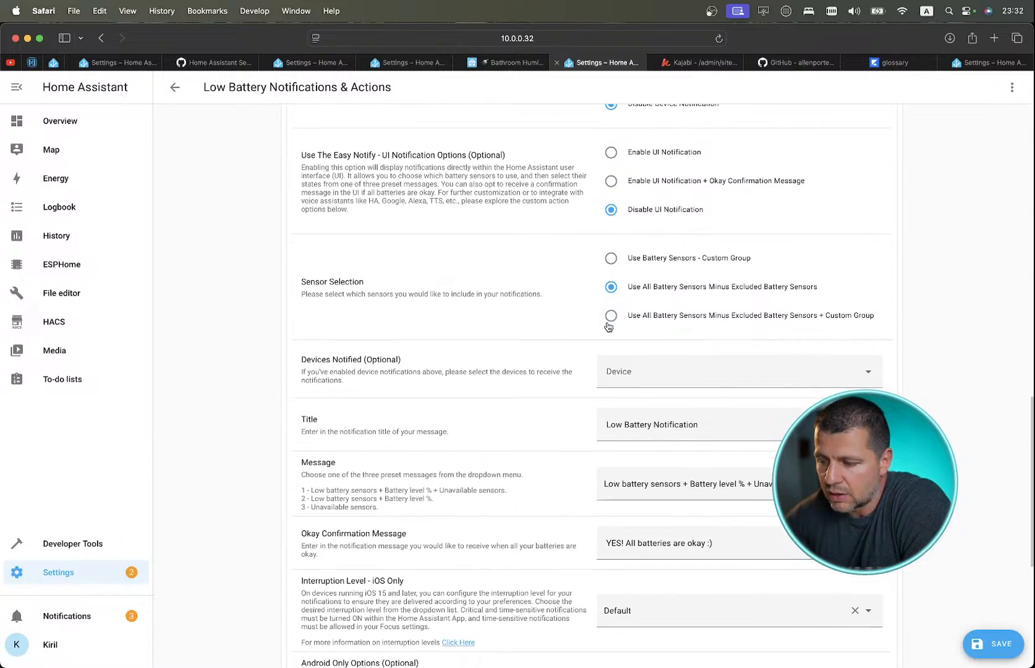
scroll(607, 324, down, 1)
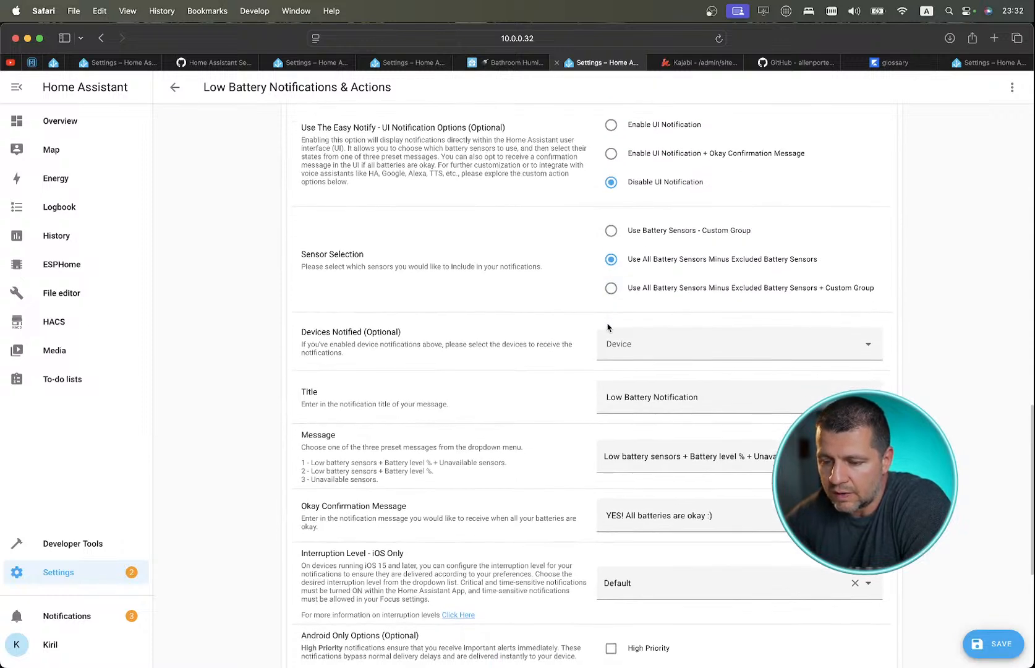
scroll(631, 348, down, 4)
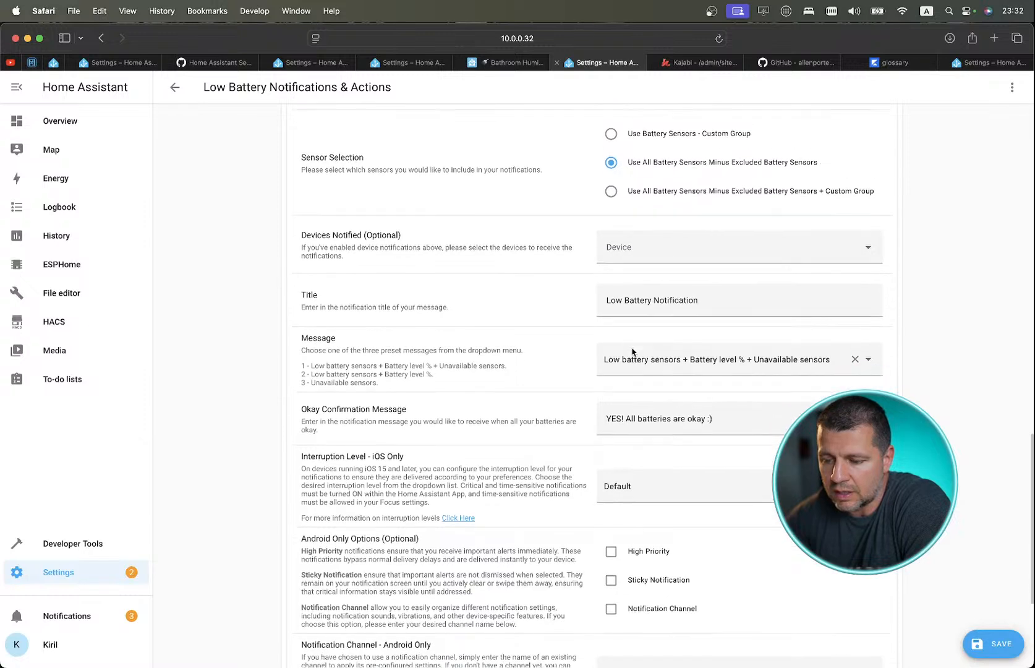
scroll(623, 390, down, 2)
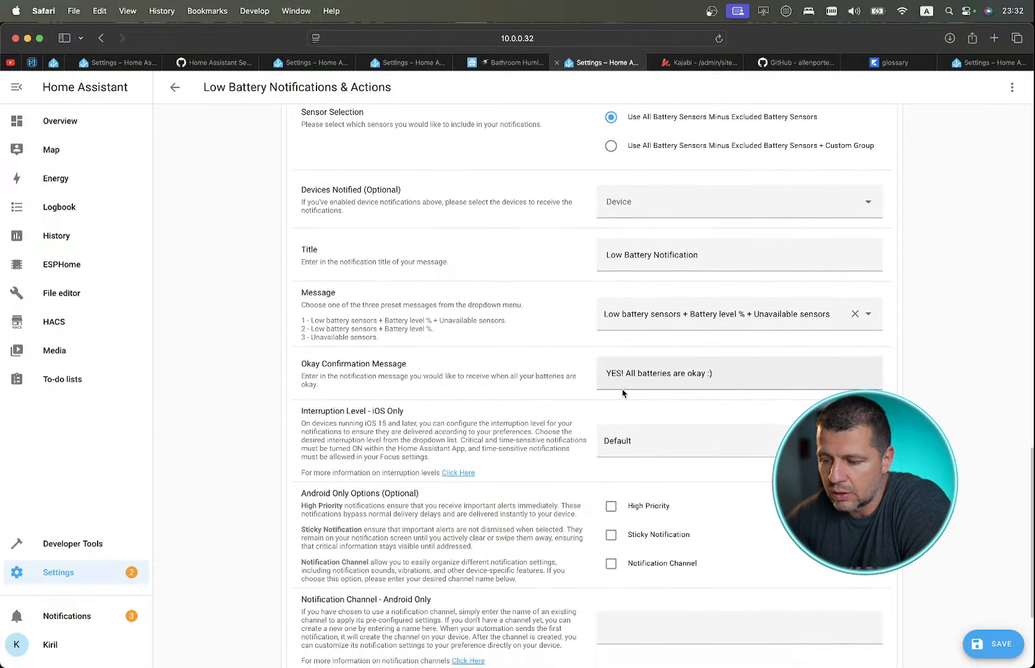
scroll(623, 393, down, 5)
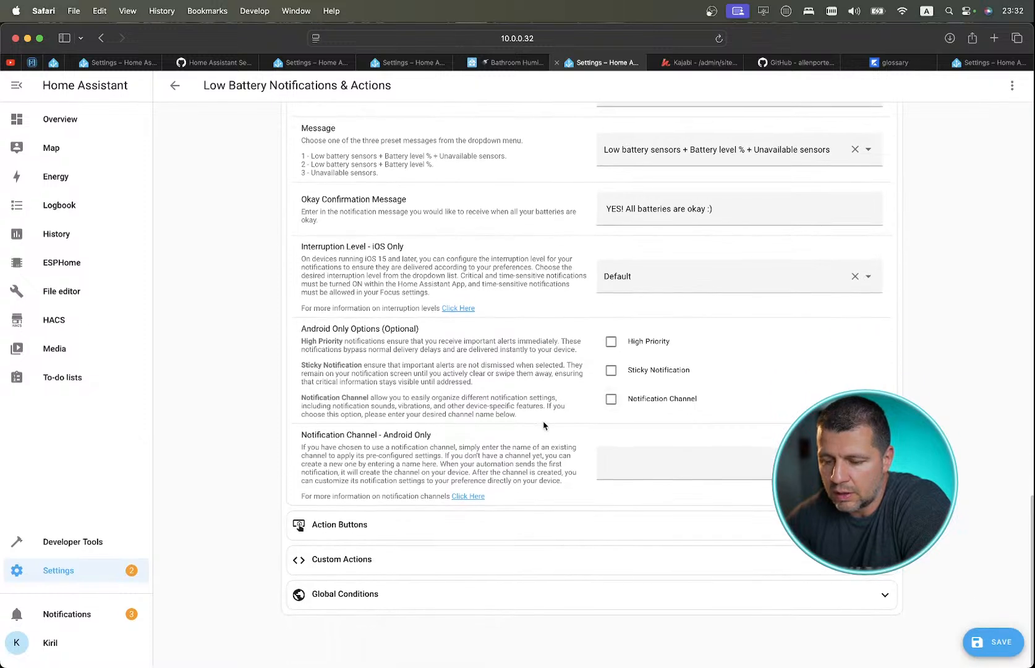
Expand Action Buttons and examine its to-do list, task title, button name and confirmation message inputs.
click(503, 531)
scroll(504, 535, down, 2)
scroll(506, 535, down, 8)
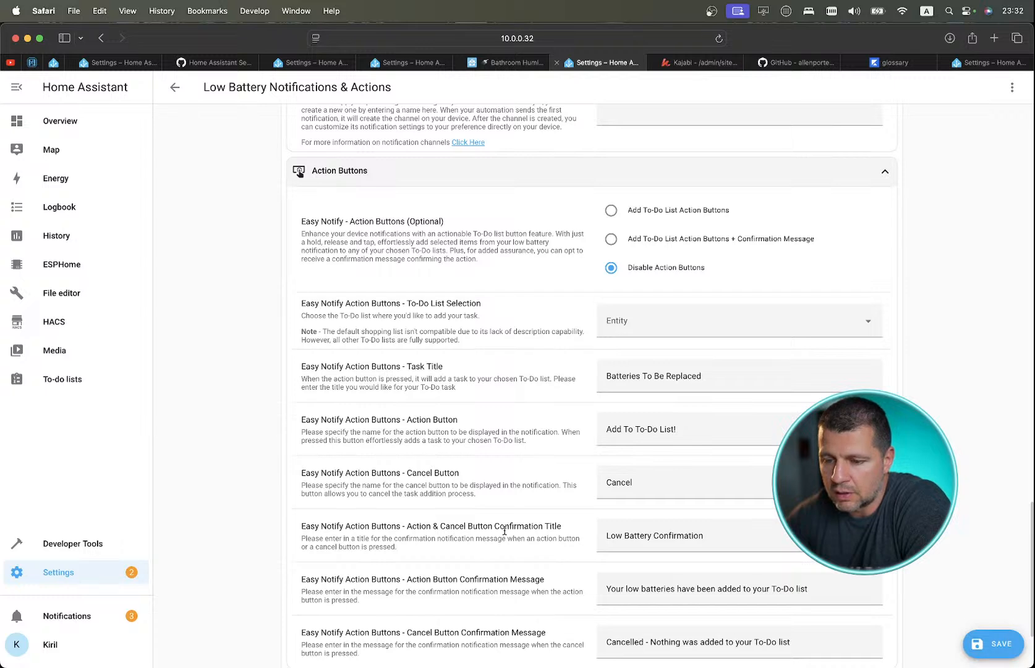
scroll(504, 531, up, 20)
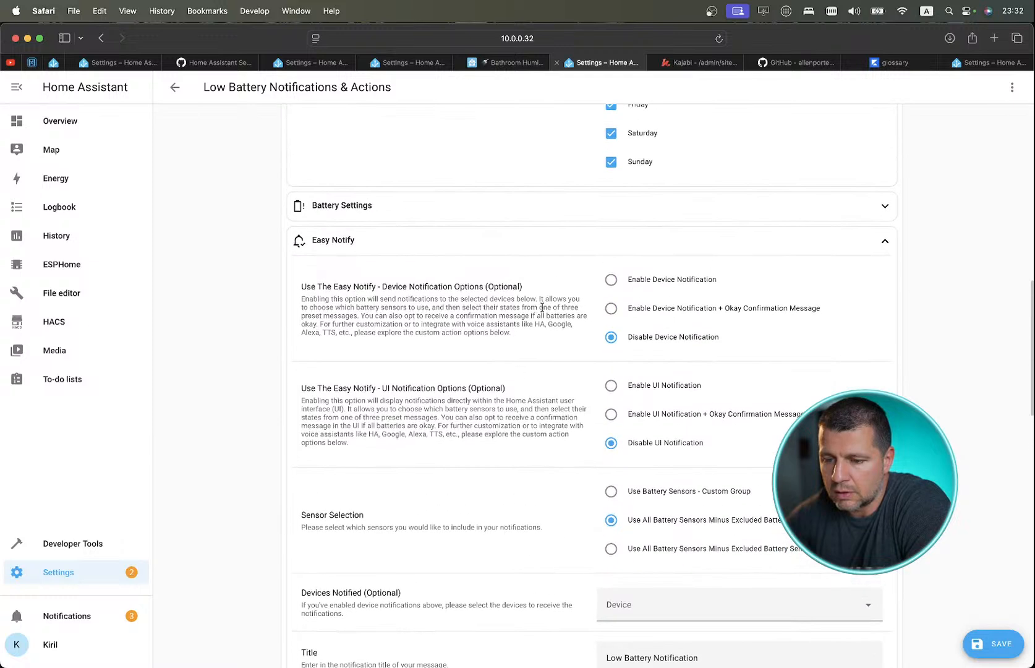
Collapse the Easy Notify and Action Buttons sections and expand Custom Actions to read its options.
click(637, 237)
click(566, 282)
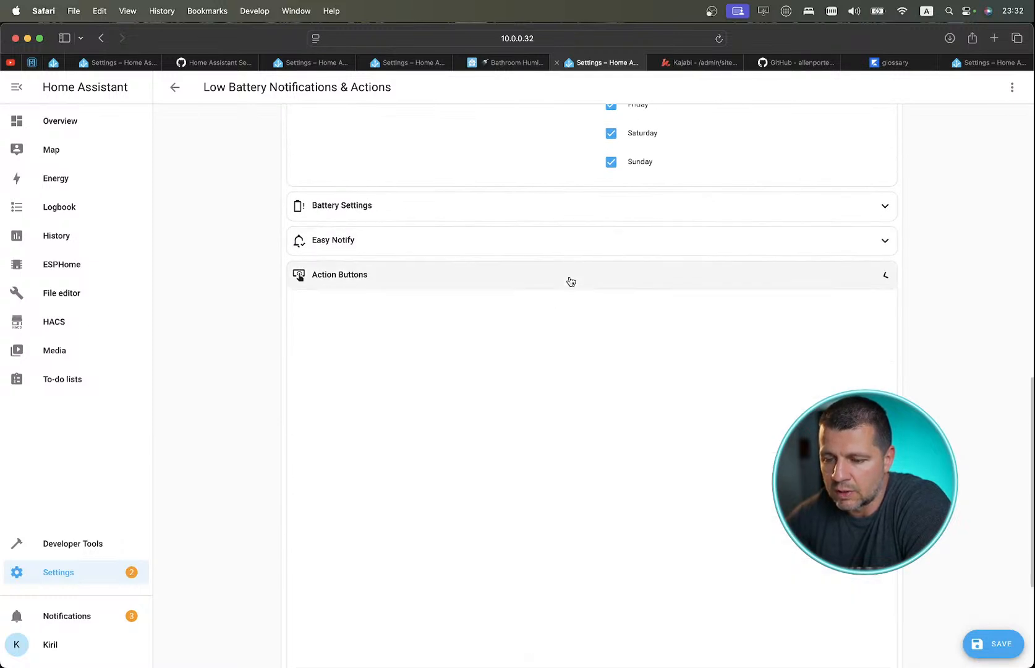
click(443, 561)
scroll(443, 559, down, 5)
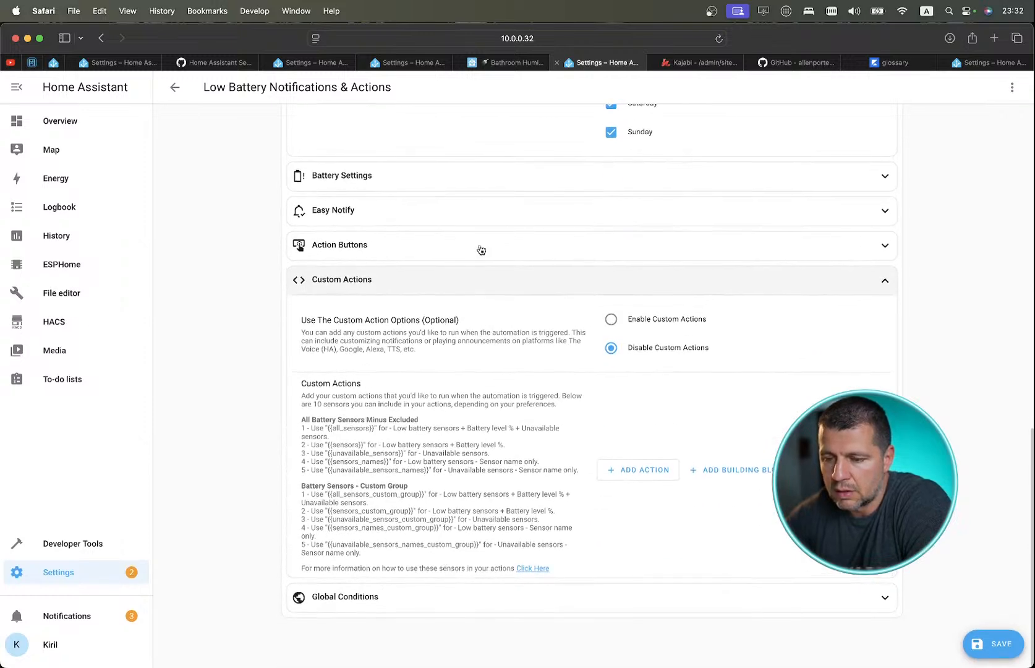
Reopen Easy Notify and compare its notification options with the sensor variables listed under Custom Actions.
click(486, 217)
scroll(461, 254, down, 2)
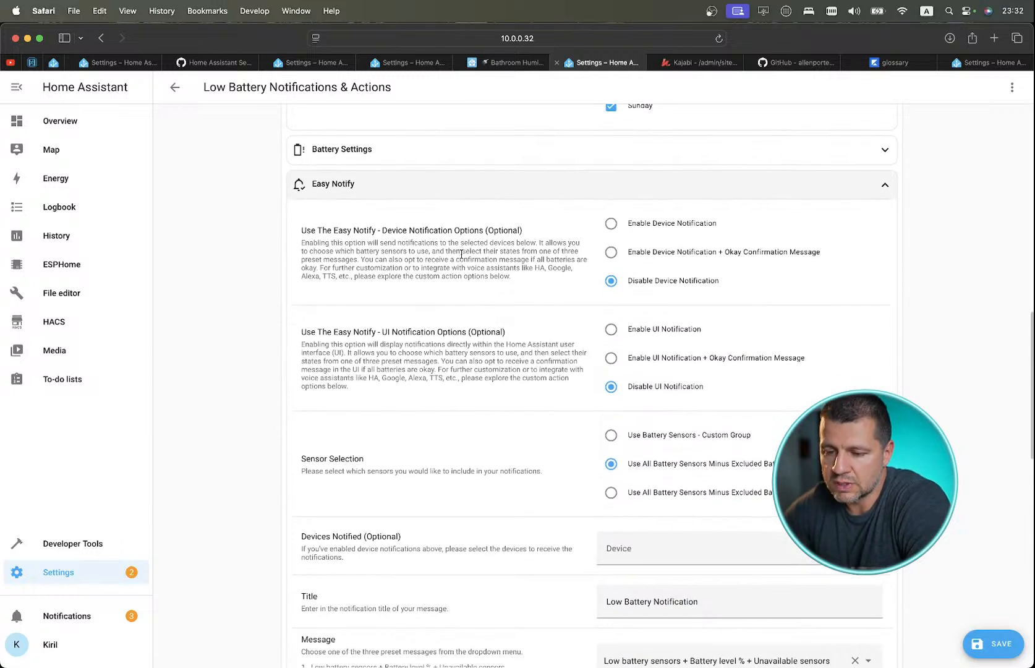
scroll(462, 254, down, 7)
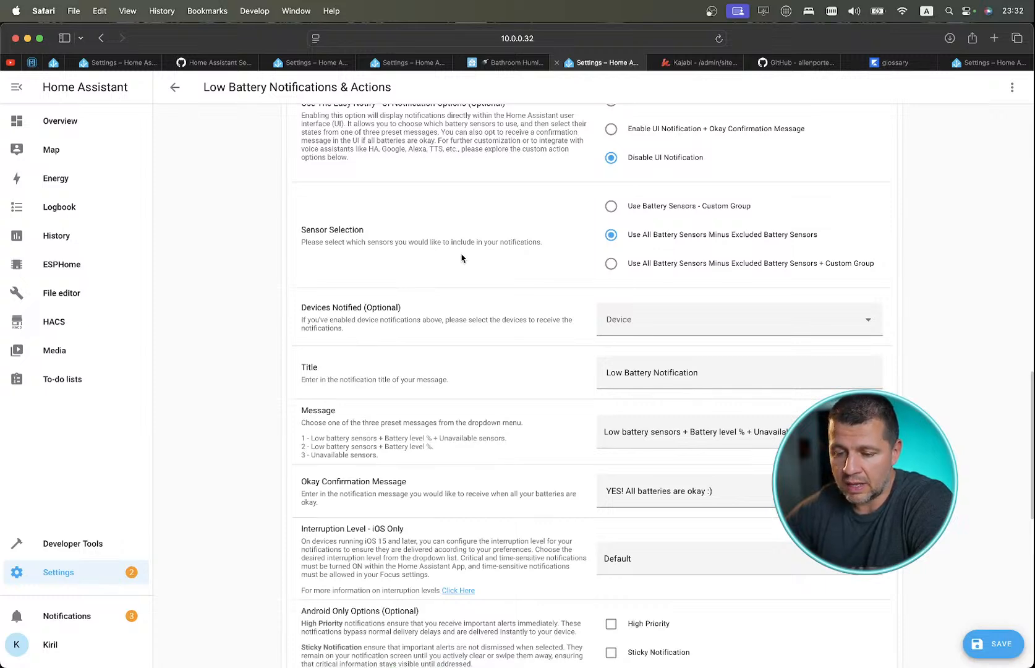
scroll(461, 257, down, 18)
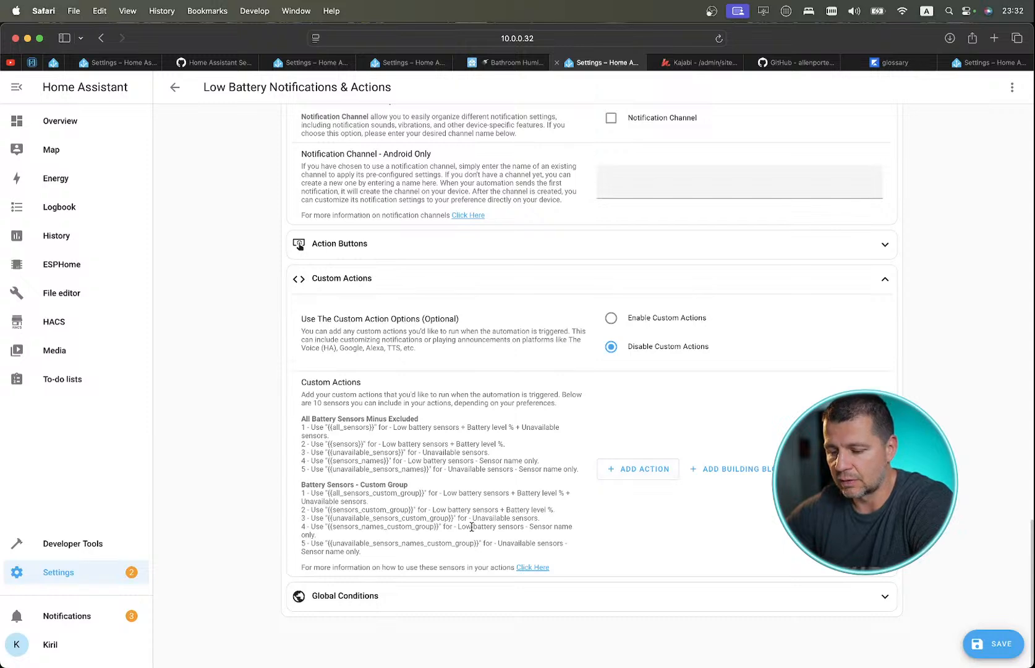
scroll(355, 286, up, 5)
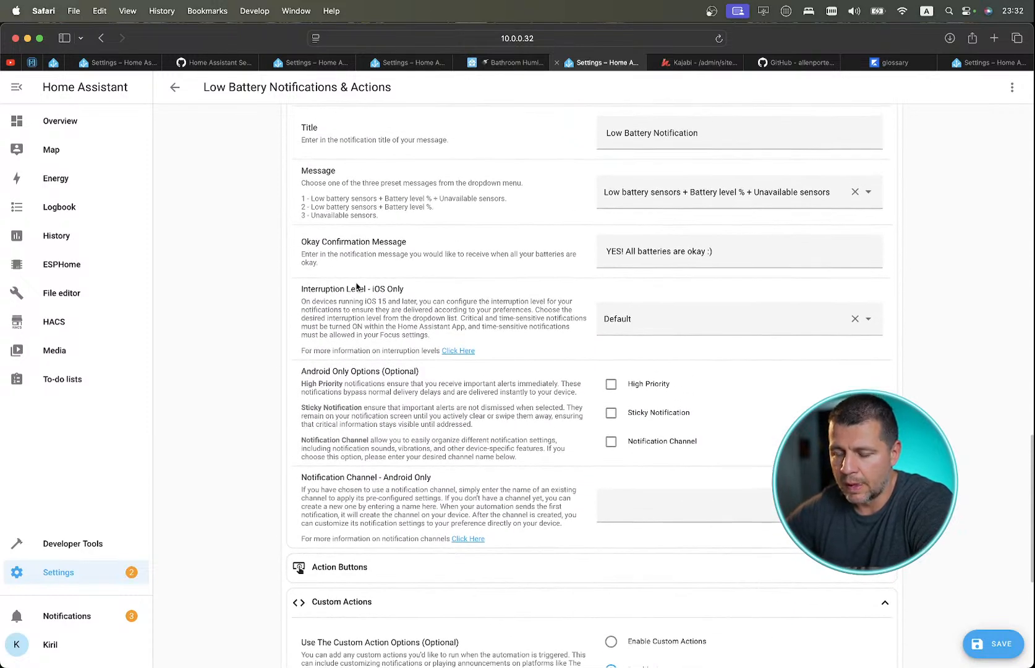
scroll(356, 286, up, 4)
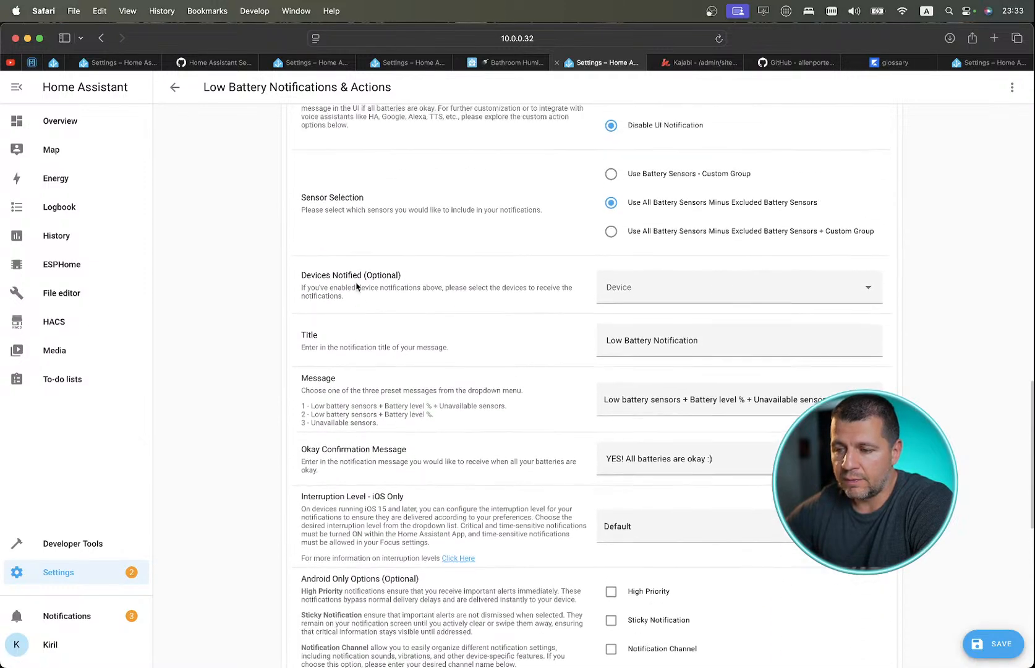
scroll(356, 286, up, 6)
Collapse Easy Notify and briefly check the Action Buttons section, leaving it collapsed above Custom Actions.
click(371, 249)
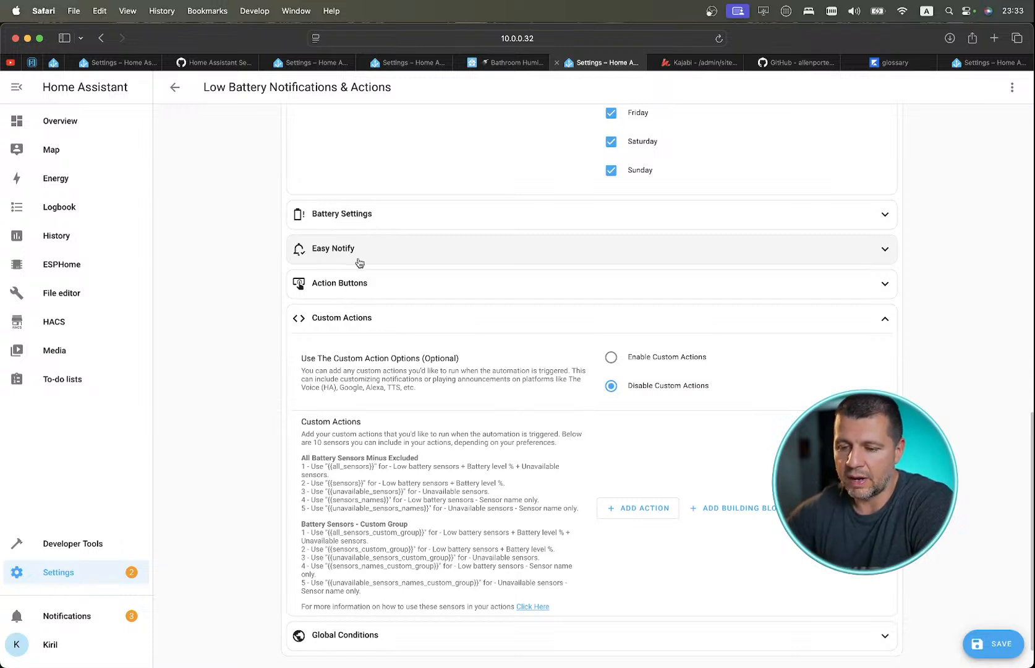
click(363, 254)
click(365, 253)
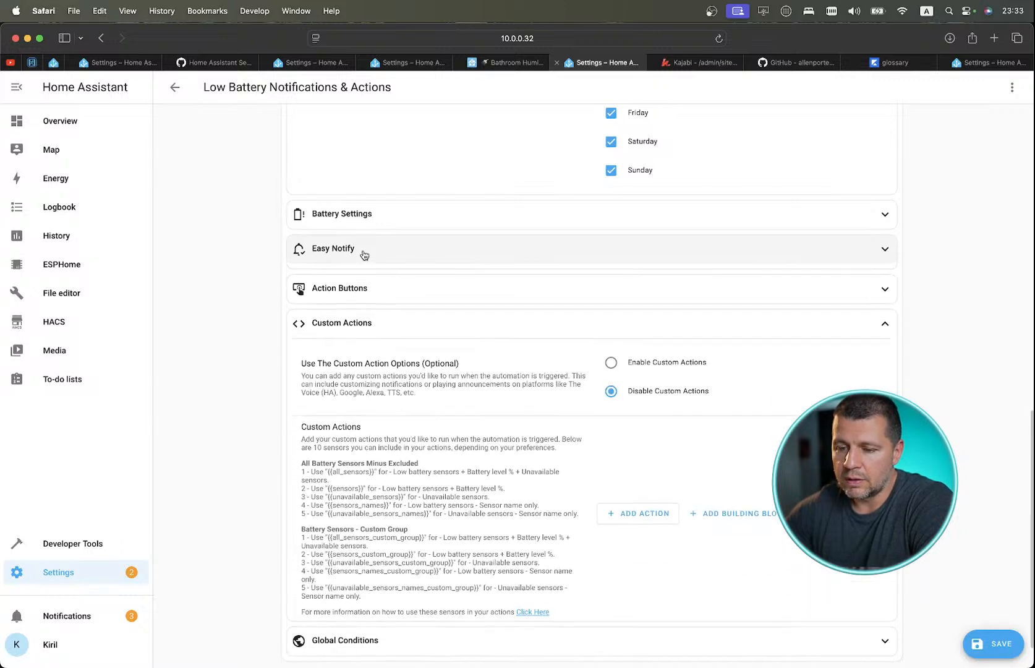
click(360, 283)
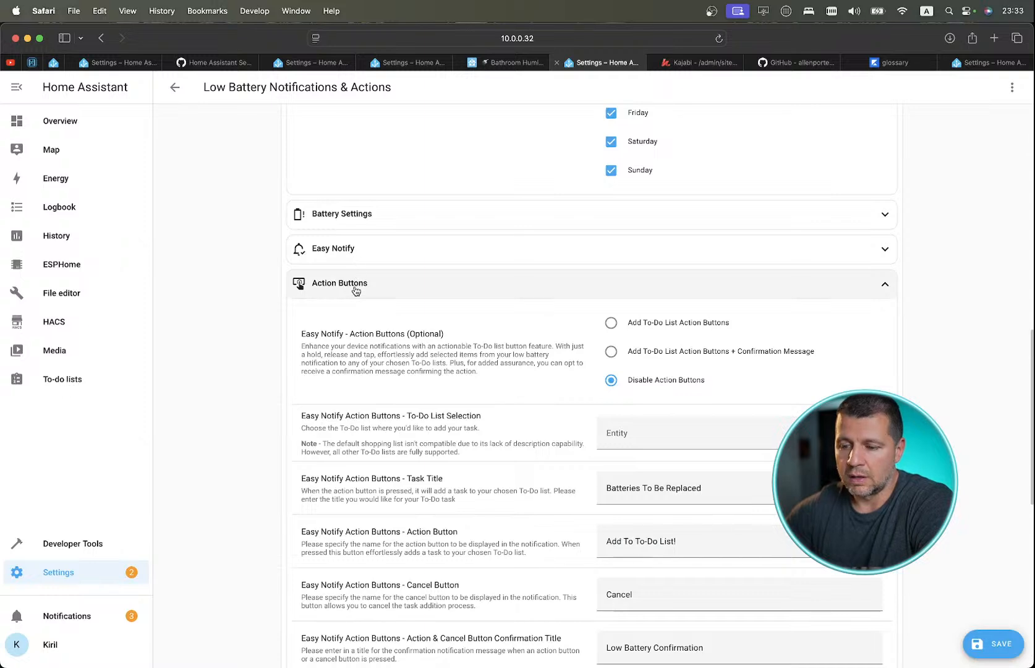
click(356, 290)
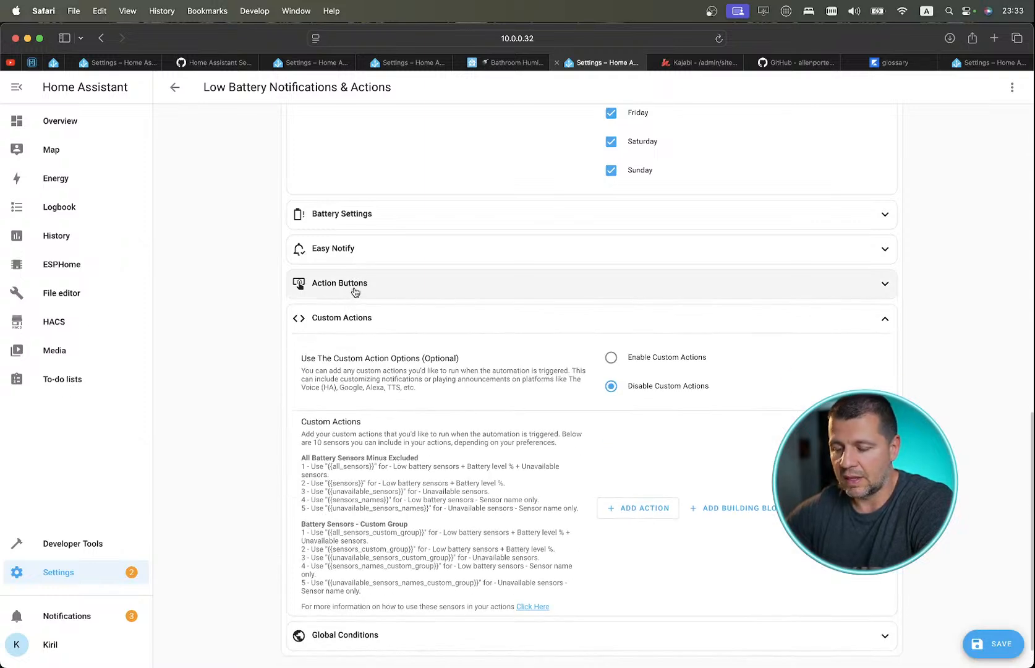
Enable the custom action options, and expand Easy Notify to review its notification options before collapsing it again.
scroll(377, 343, down, 2)
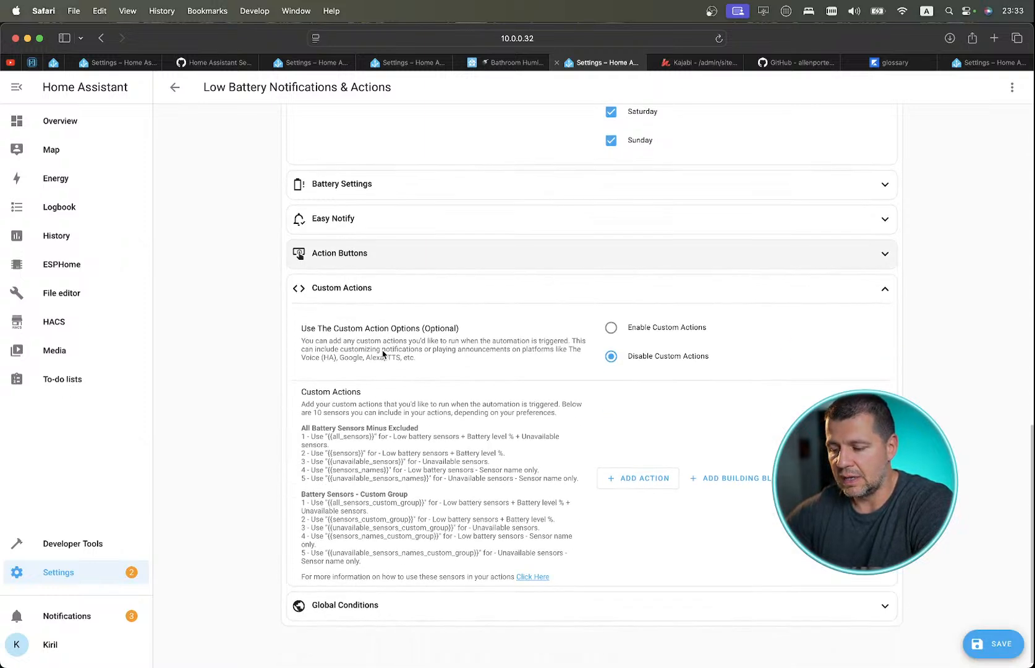
click(610, 319)
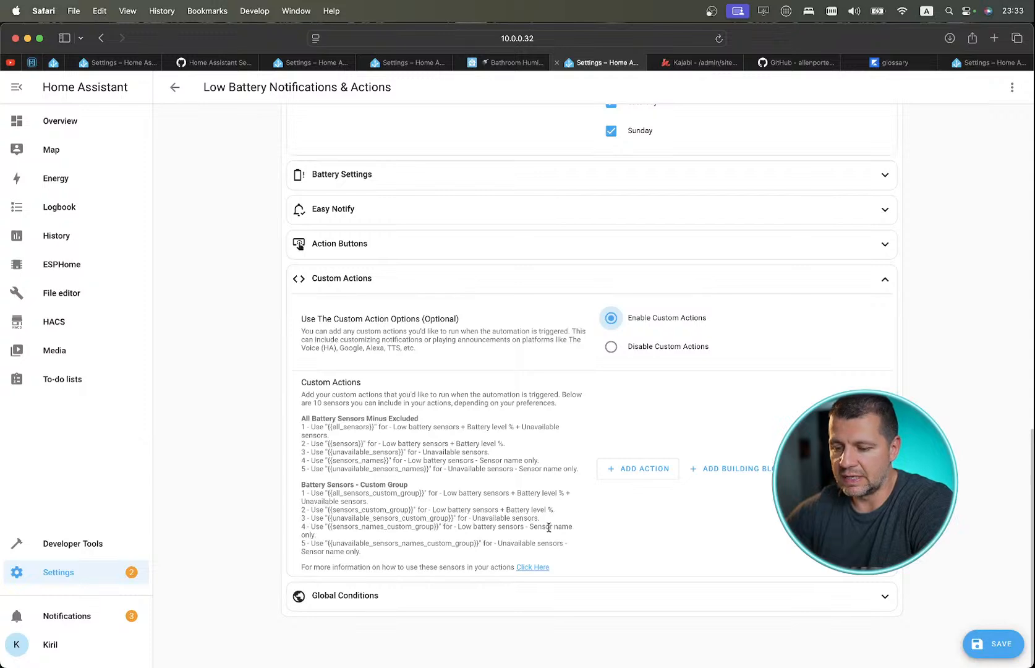
click(337, 210)
scroll(367, 297, down, 3)
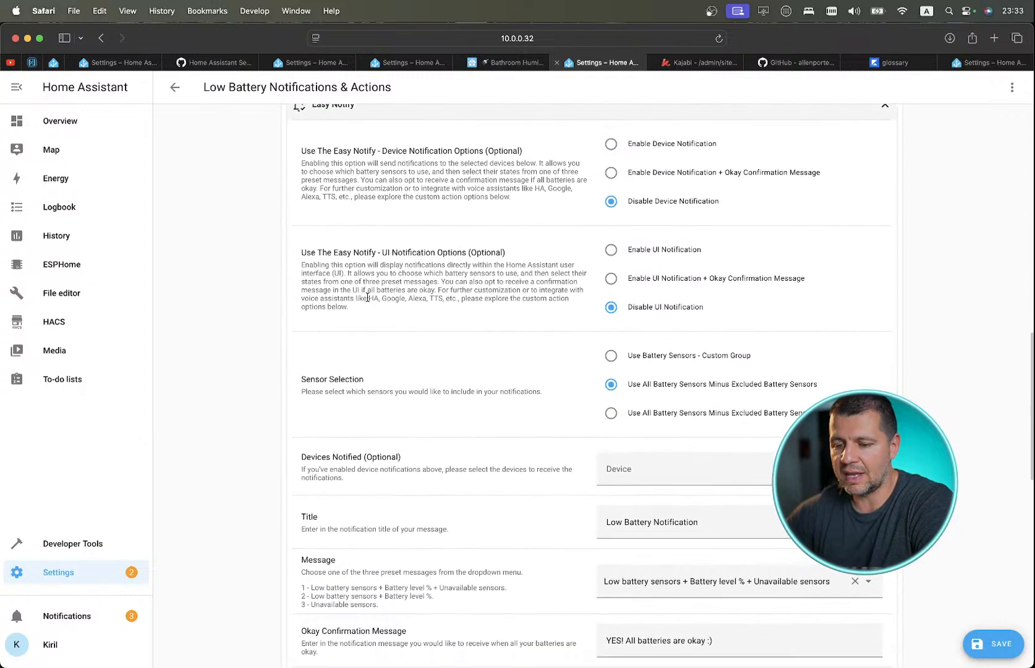
scroll(334, 275, up, 4)
click(325, 278)
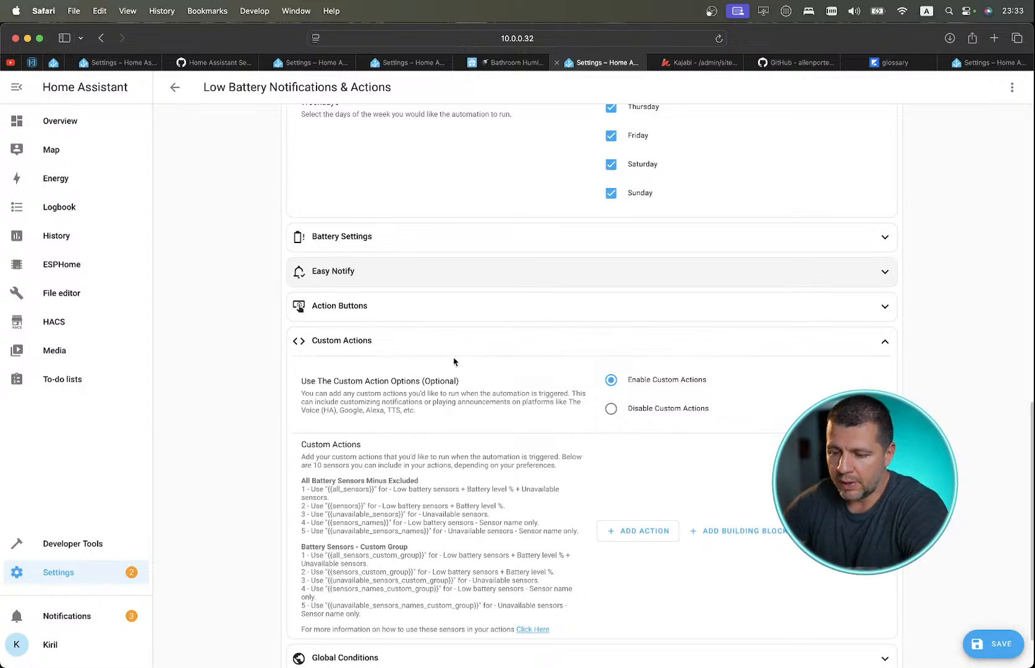
Review the sensor variables listed under Custom Actions and copy {{all_sensors}} from the All Battery Sensors Minus Excluded list.
scroll(440, 390, down, 2)
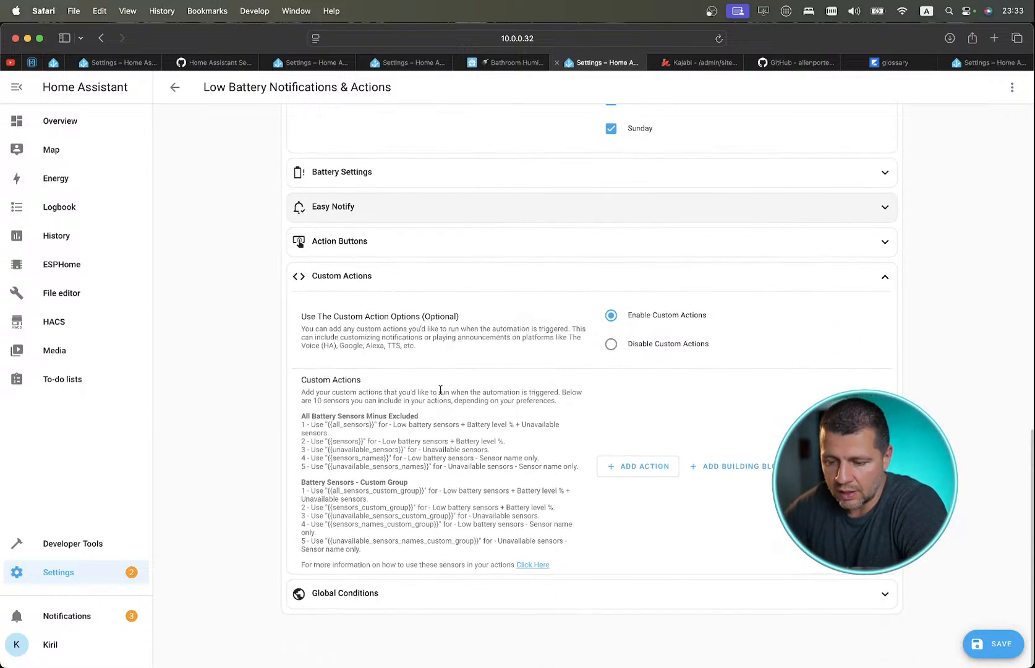
scroll(445, 426, up, 5)
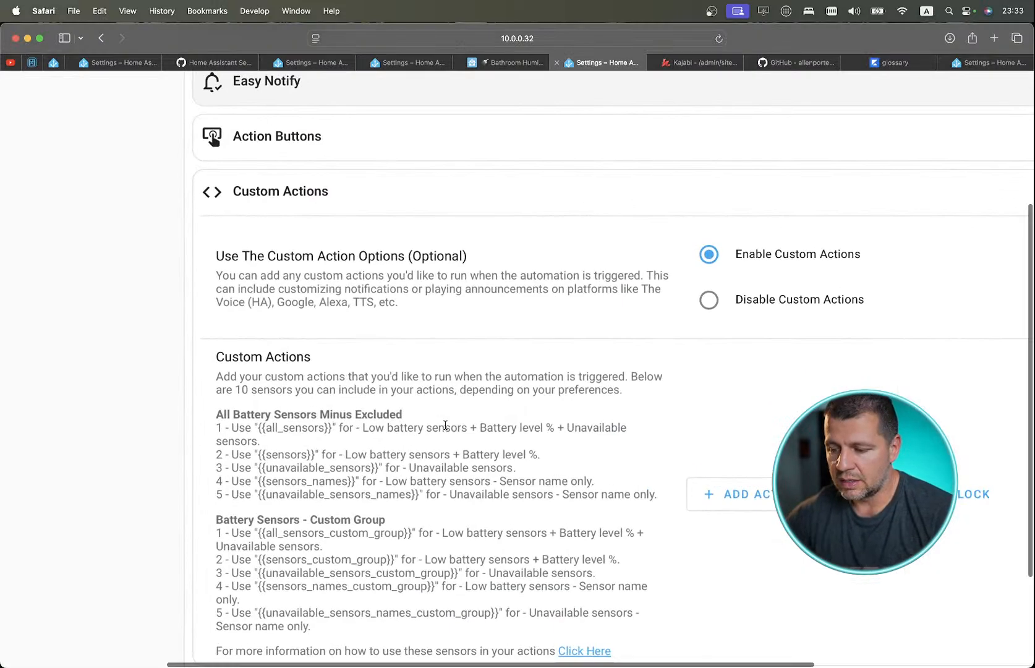
scroll(421, 402, down, 1)
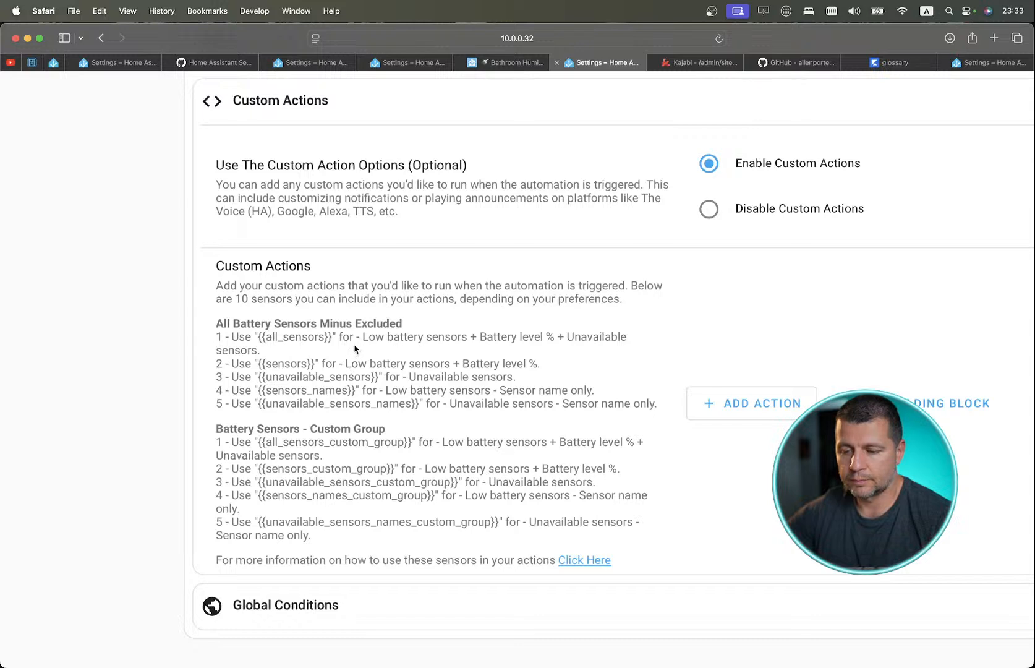
drag(317, 362, 258, 362)
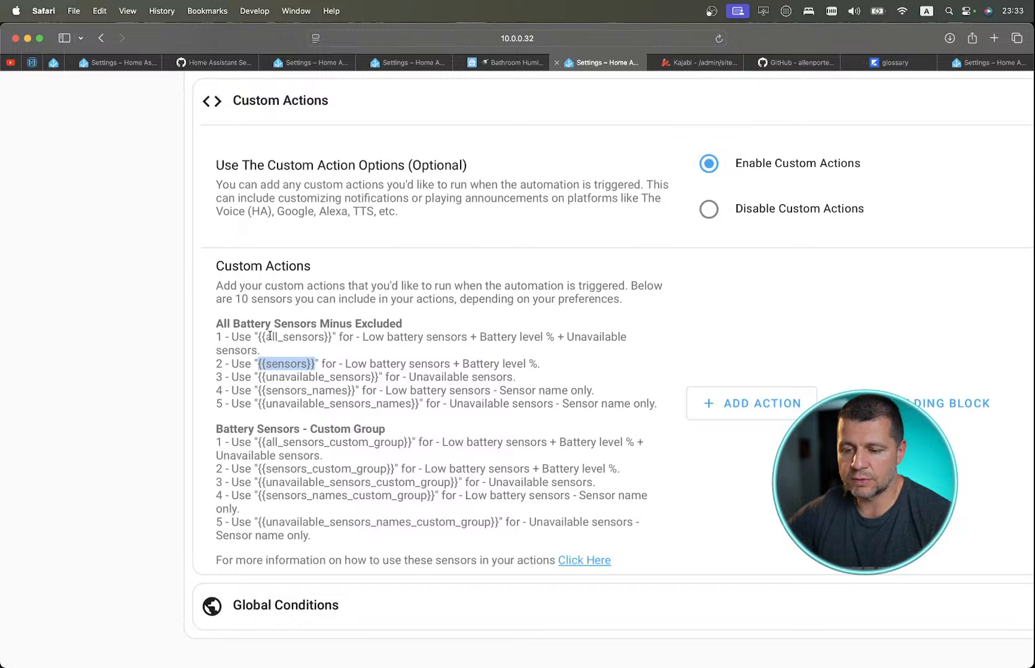
drag(261, 337, 334, 341)
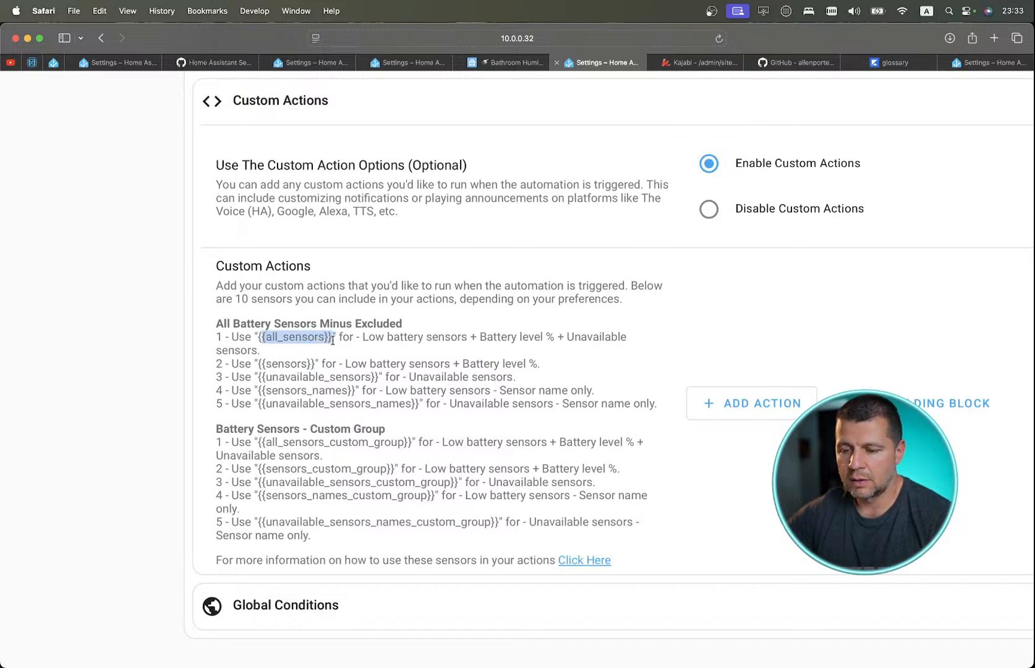
click(310, 334)
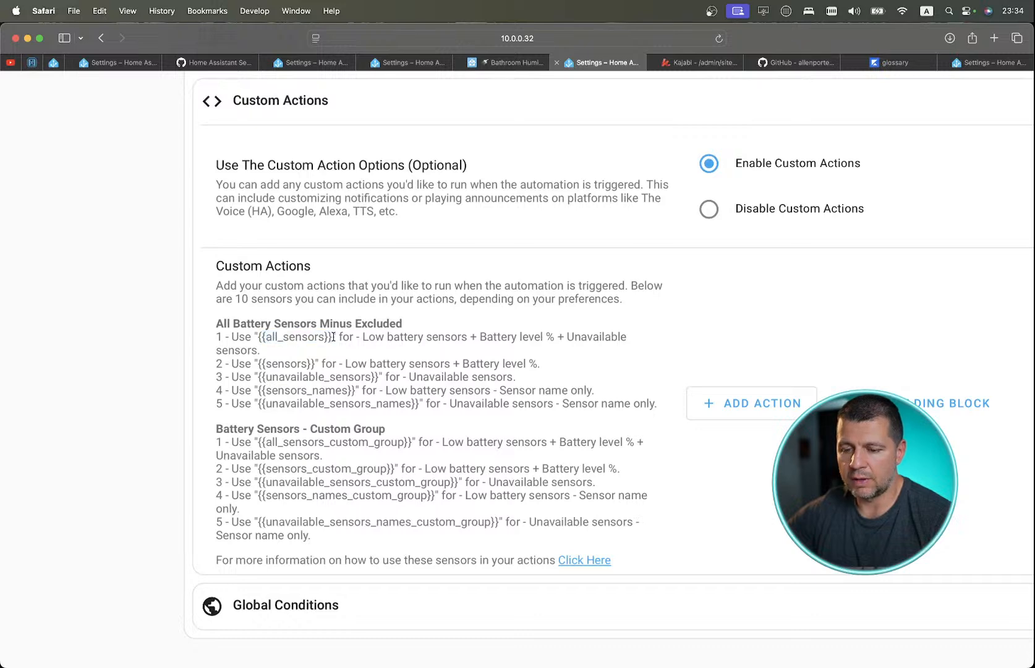
drag(333, 337, 263, 342)
key(super+c)
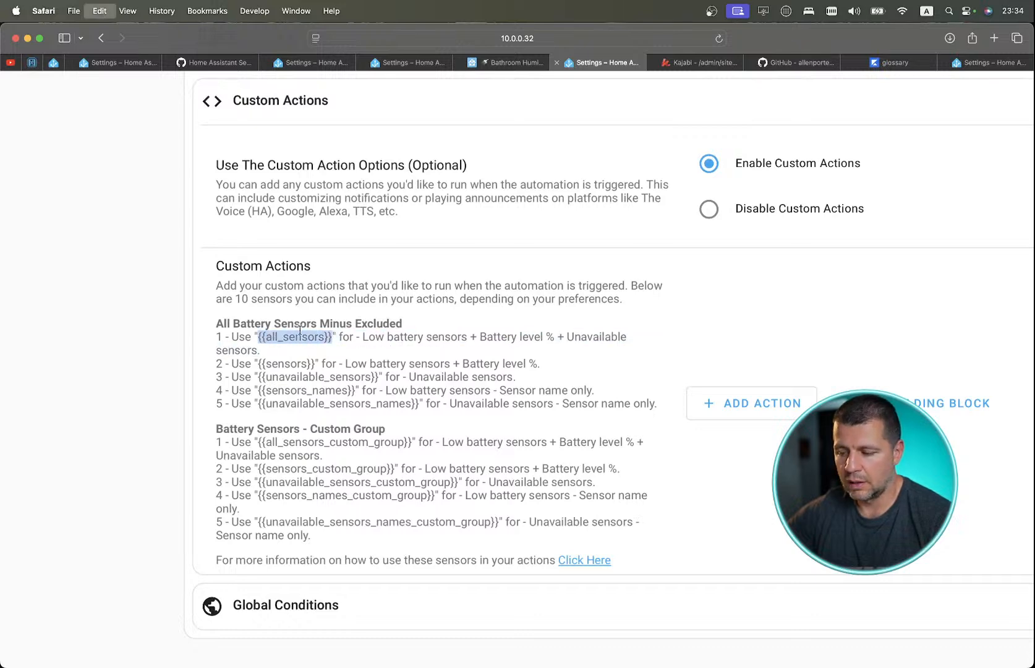
Search the actions for "persi" and add Persistent Notification: Create to the custom actions.
click(755, 408)
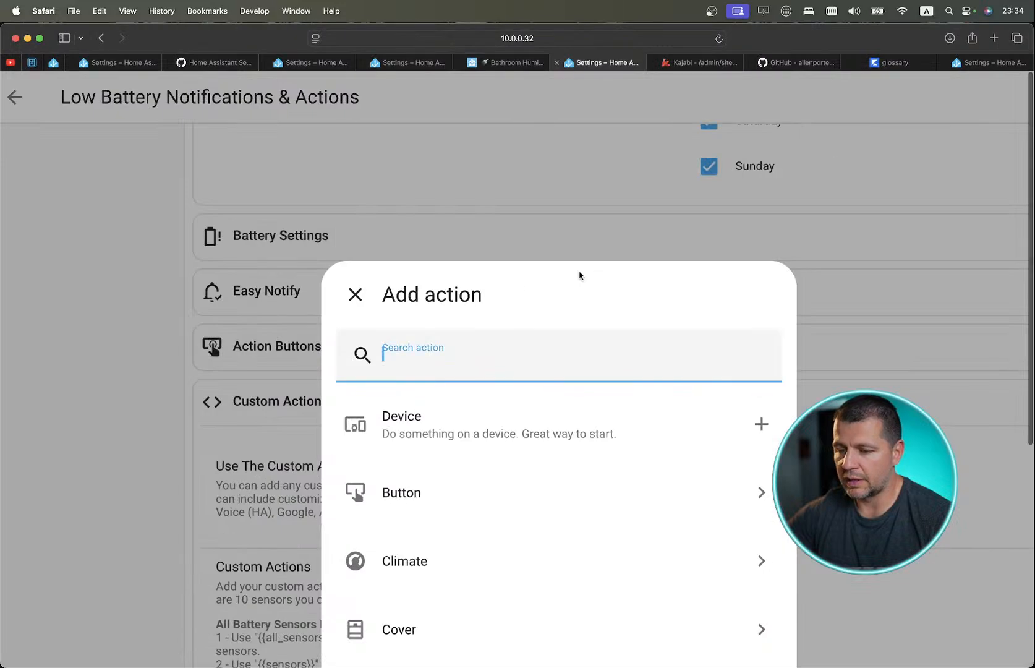
scroll(508, 321, down, 5)
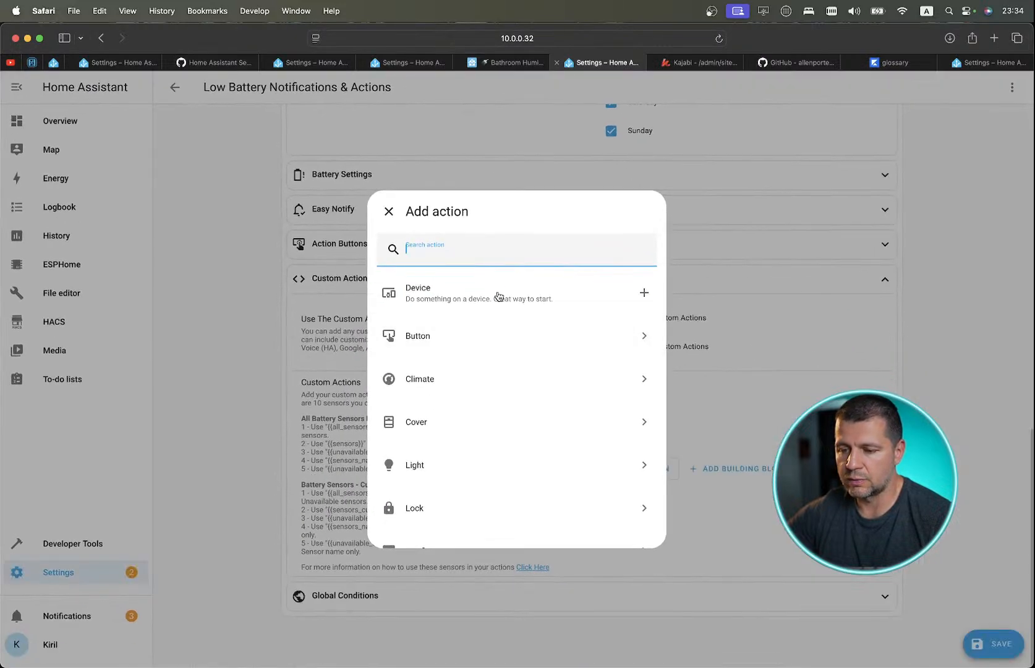
text(persi)
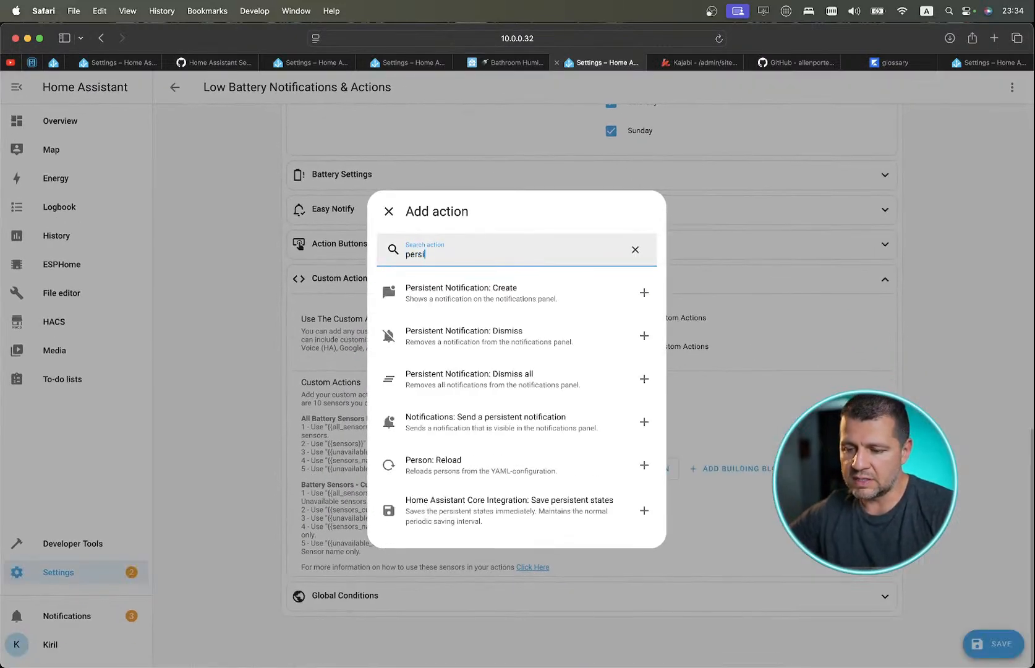
click(481, 288)
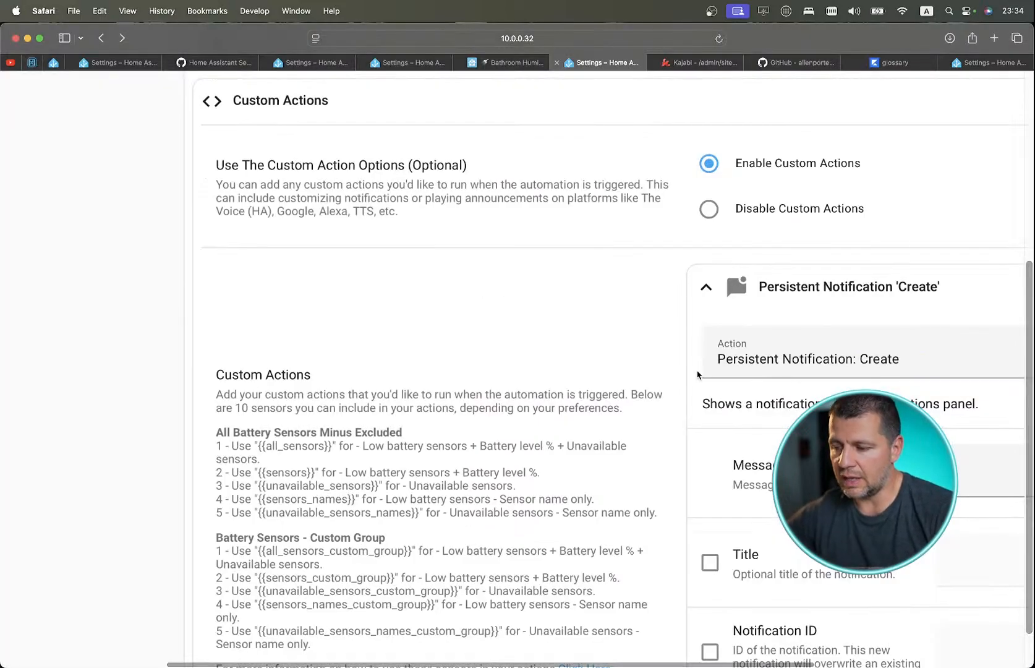
Set the persistent notification's message to "low battery warning for" followed by the copied {{all_sensors}} variable.
scroll(596, 334, down, 3)
scroll(596, 333, down, 3)
scroll(612, 328, down, 3)
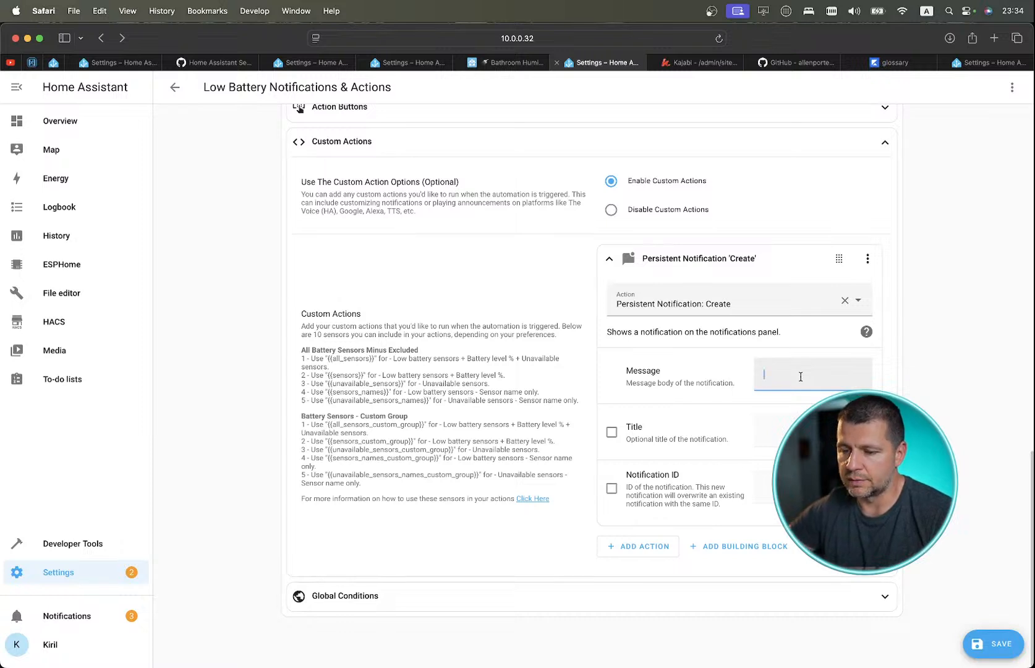
text(low b)
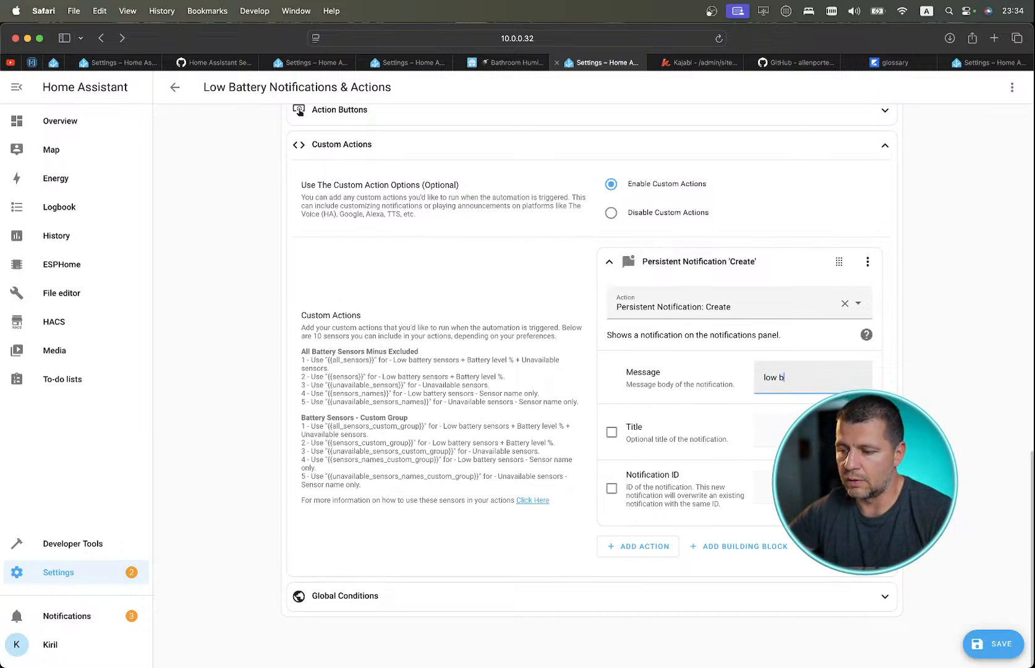
text(attery warnin)
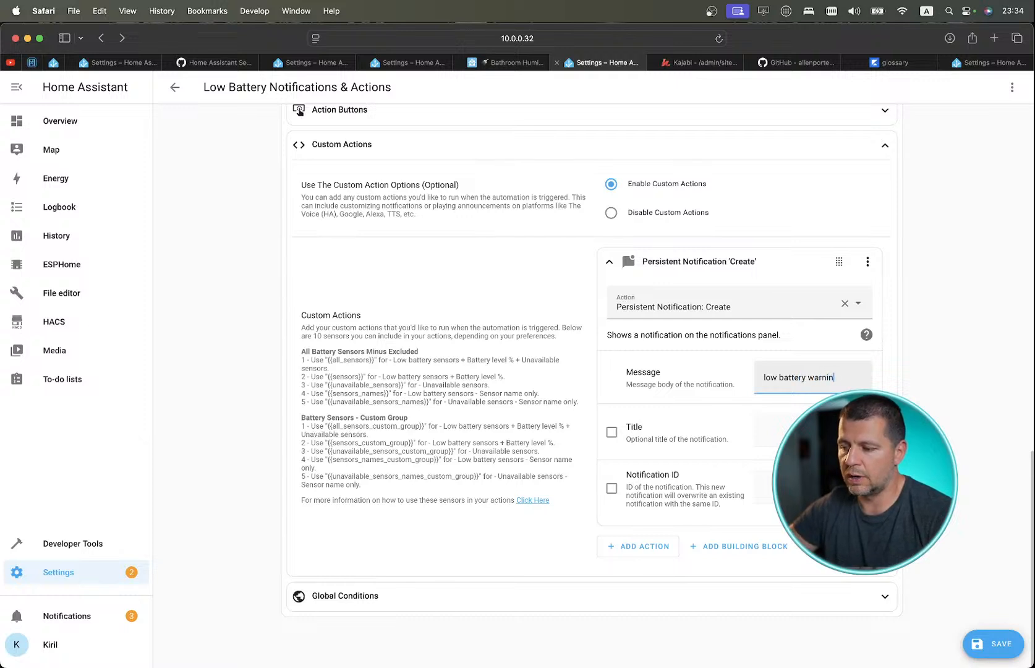
text(g )
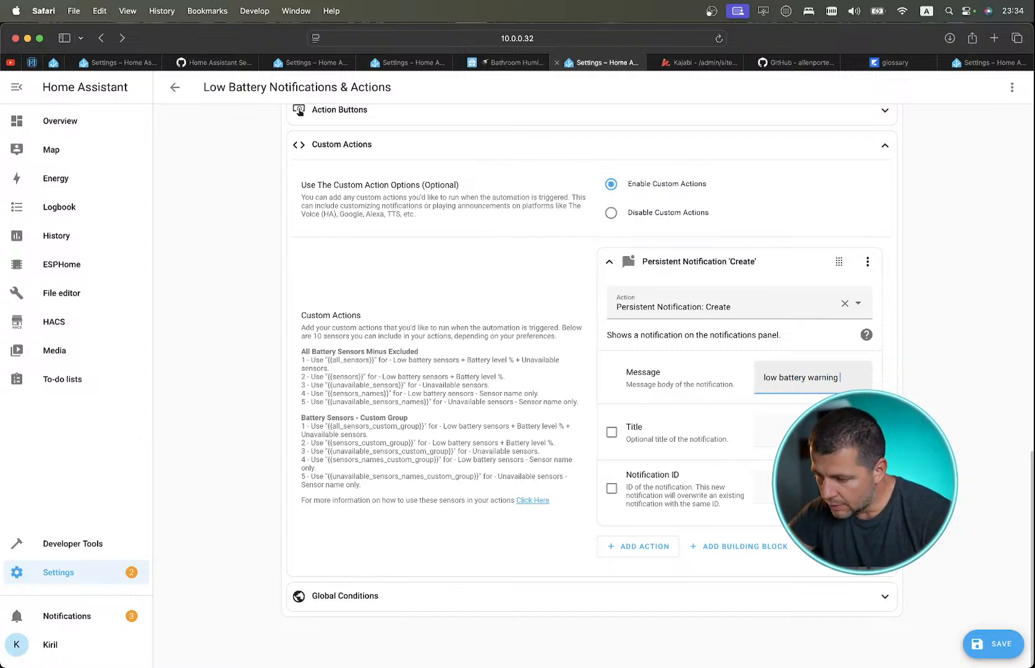
text(for {{)
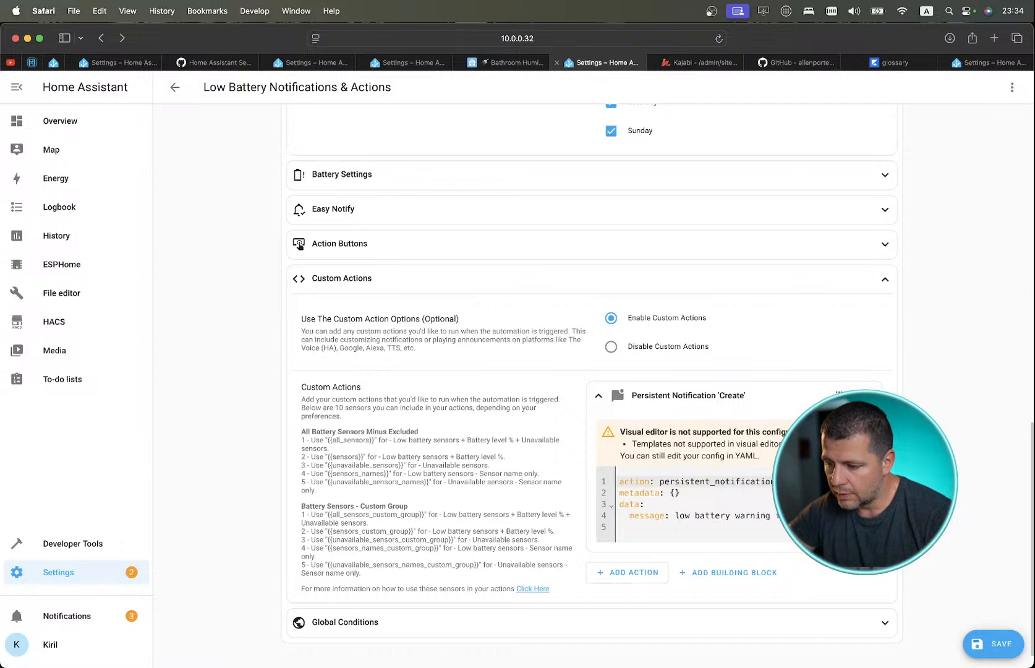
Review the blueprint configuration and save the automation under the name "Low Battery Notifications & Actions - Demo".
scroll(592, 396, down, 1)
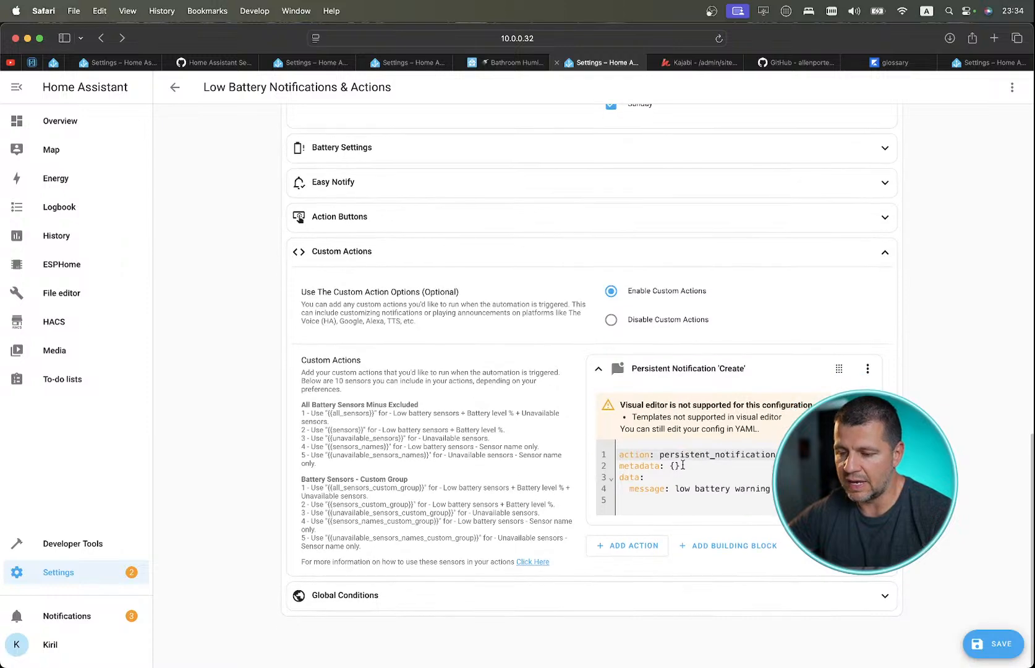
scroll(682, 465, up, 20)
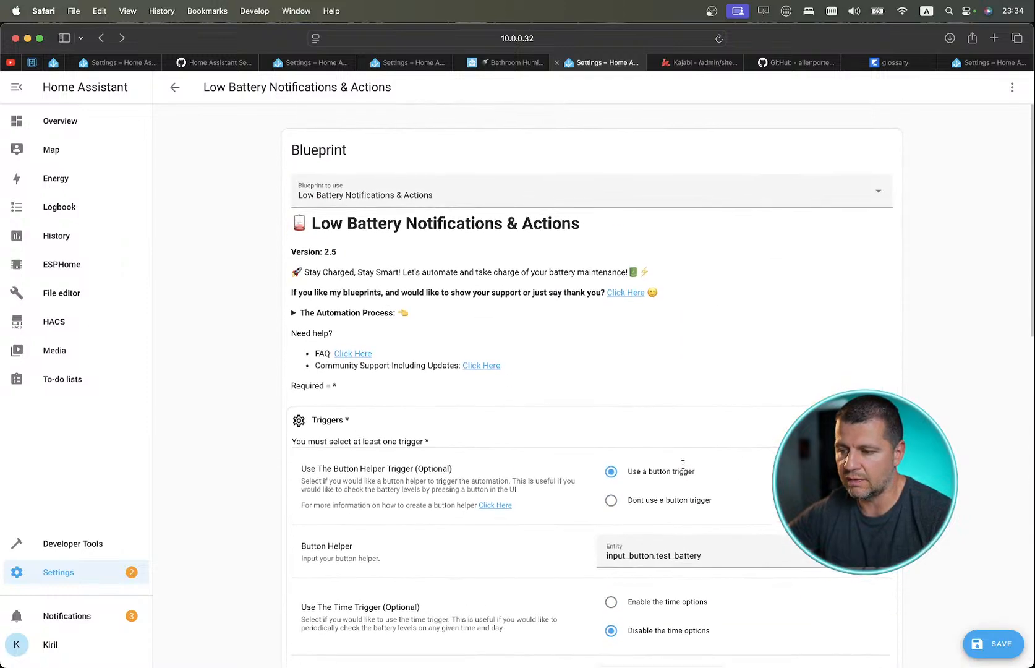
scroll(682, 465, down, 15)
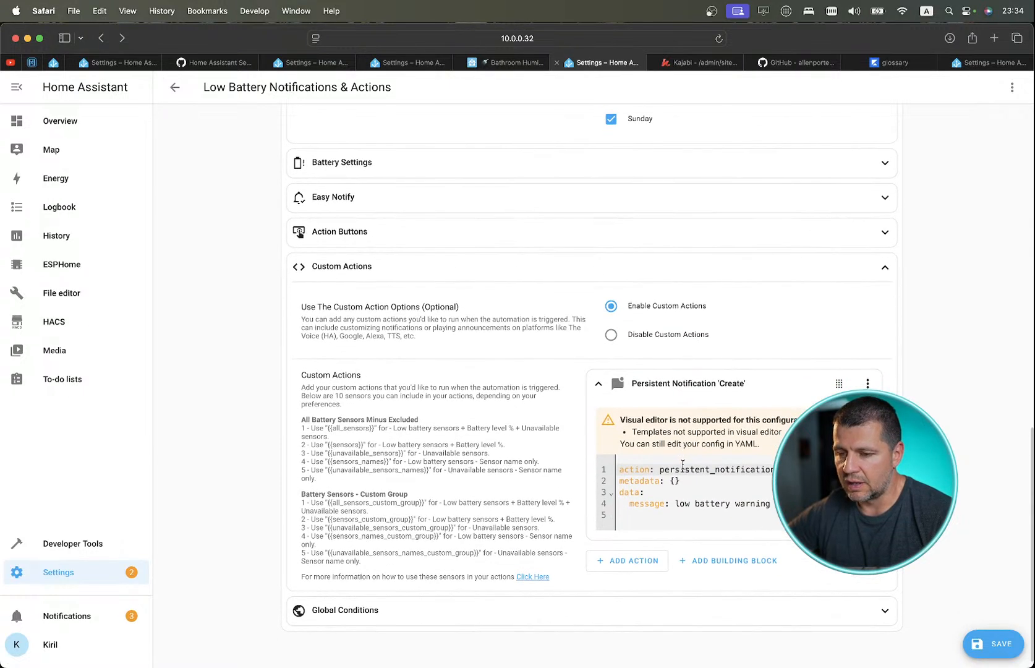
scroll(686, 462, up, 15)
scroll(687, 462, down, 15)
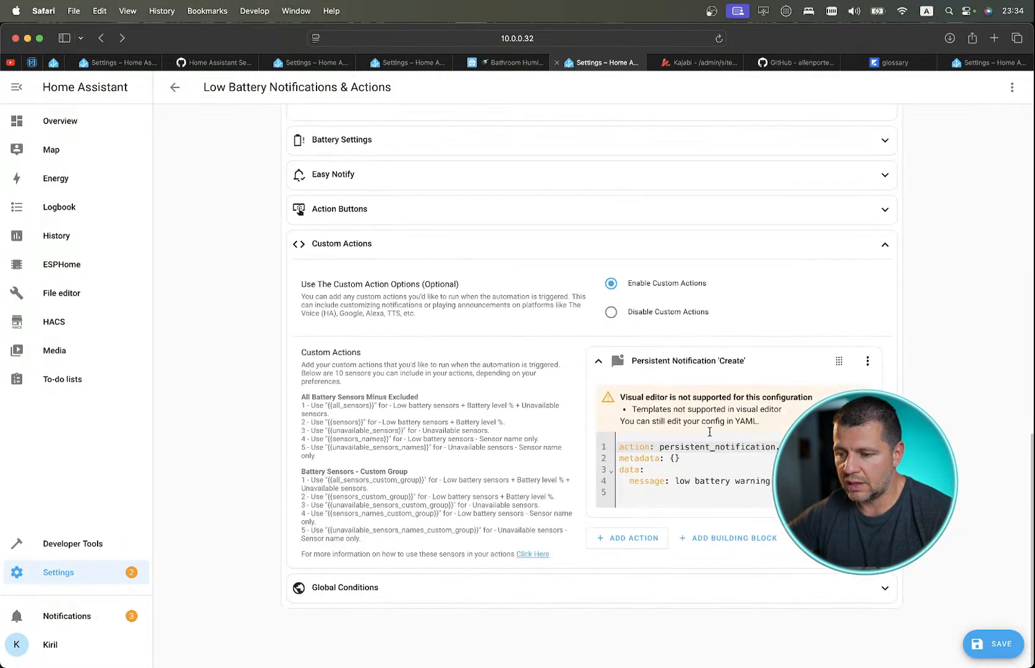
click(992, 643)
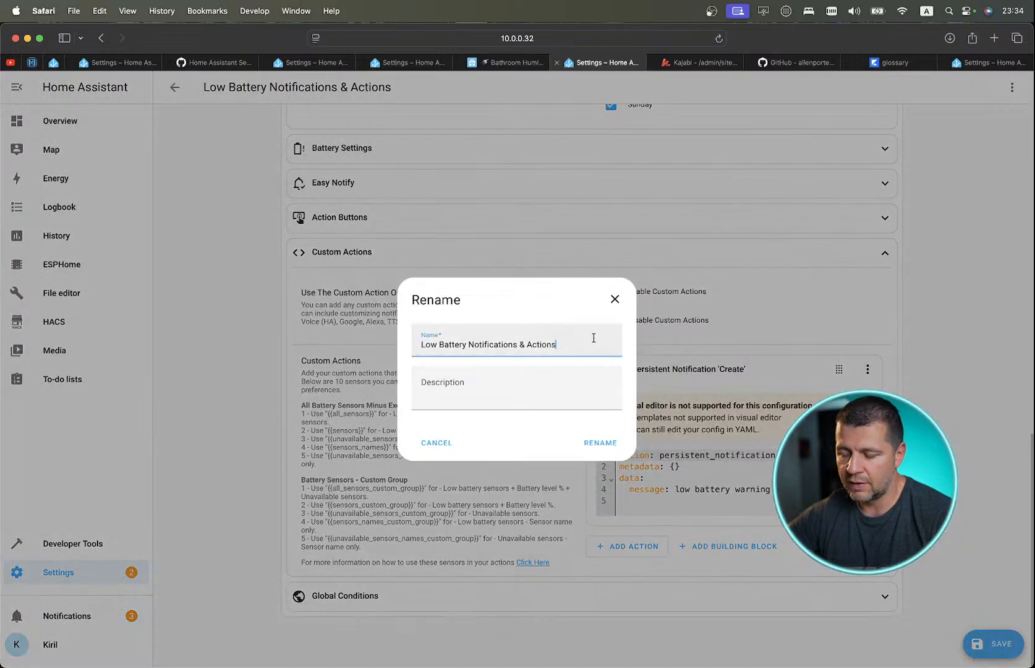
text(.)
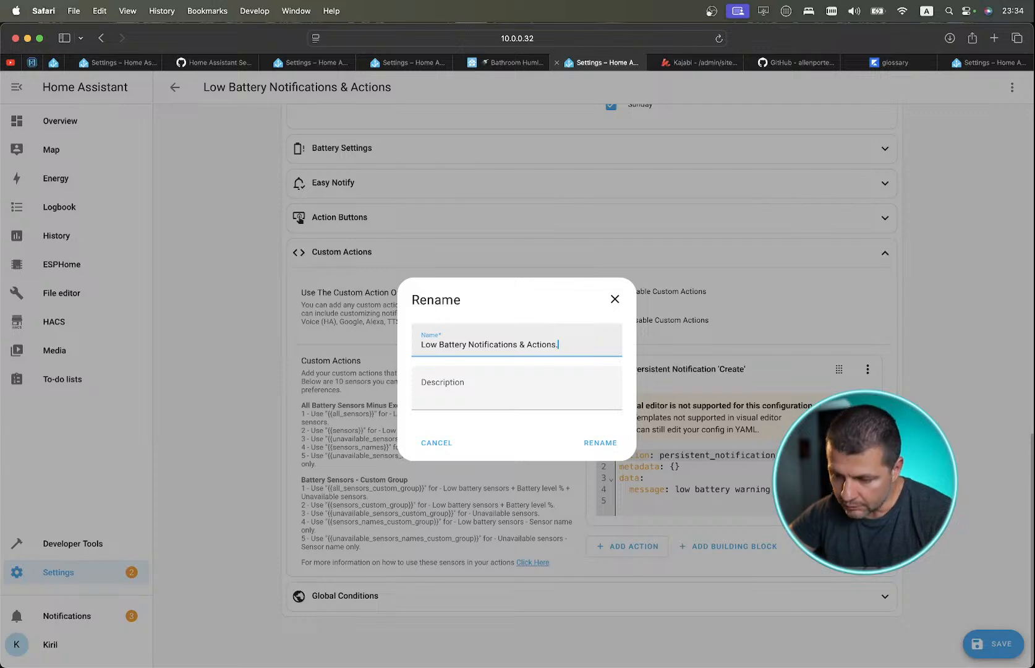
key(BackSpace)
text( - Demo)
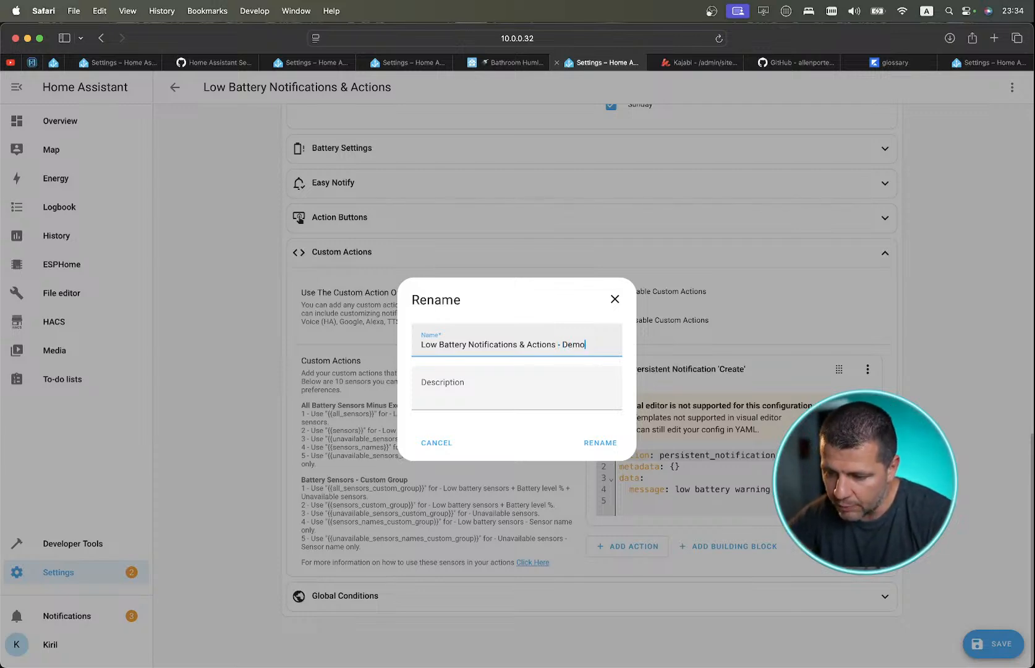
click(597, 443)
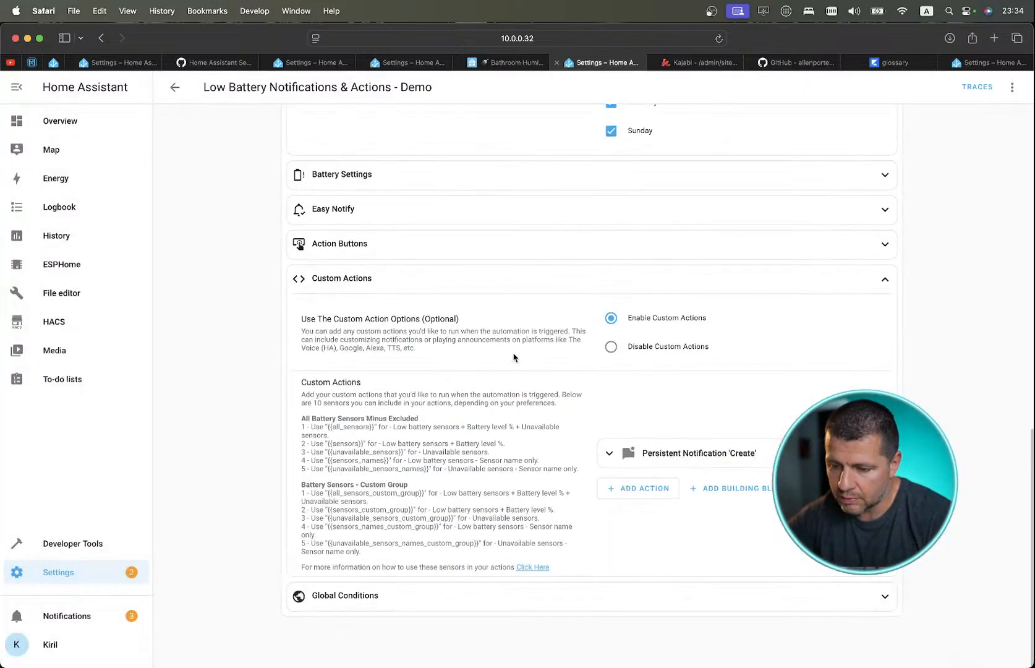
Leave the automation editor, discarding the blank new automation, and open the list of automations.
click(175, 87)
click(175, 87)
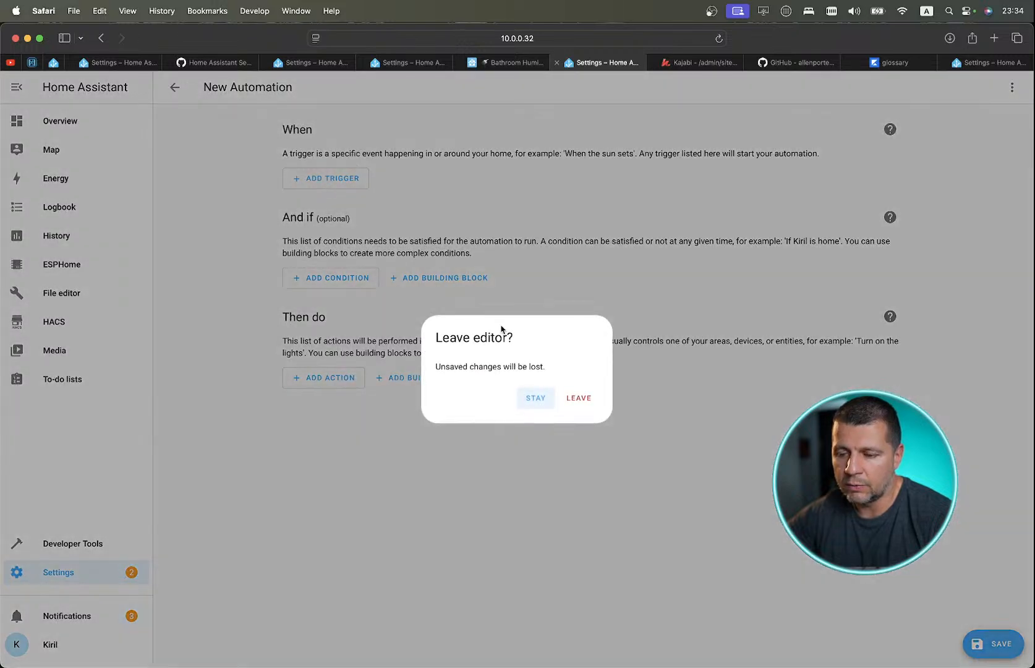
click(575, 399)
click(170, 92)
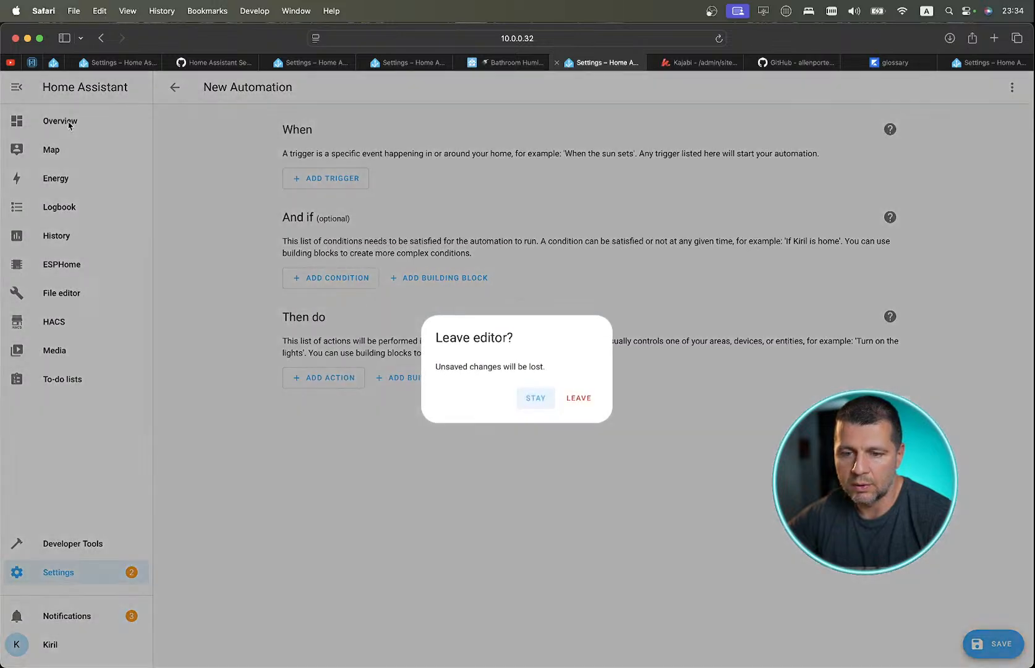
click(561, 403)
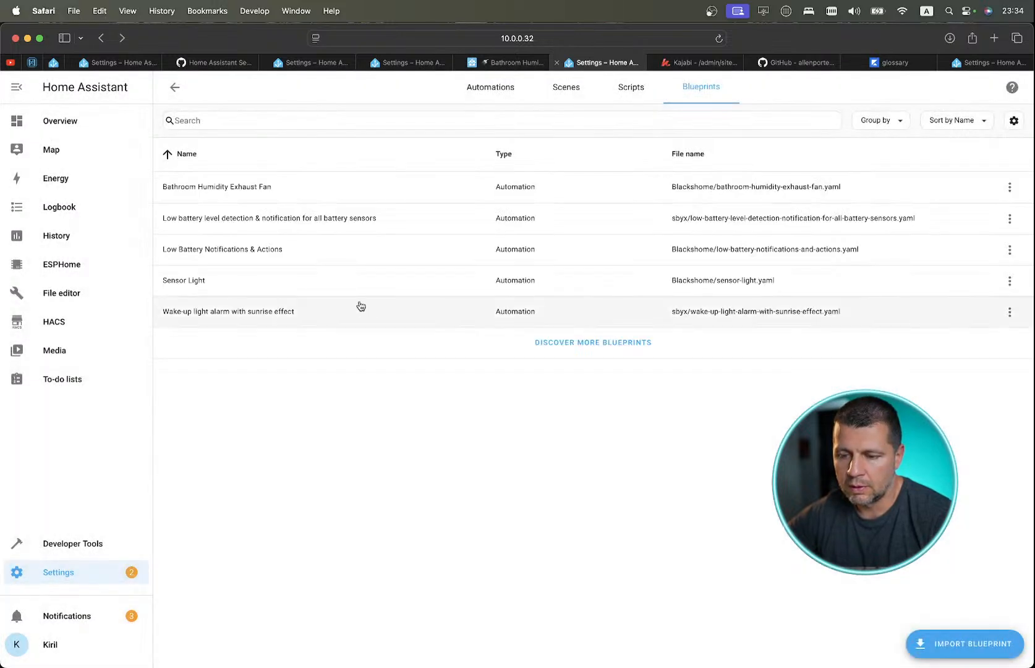
click(496, 94)
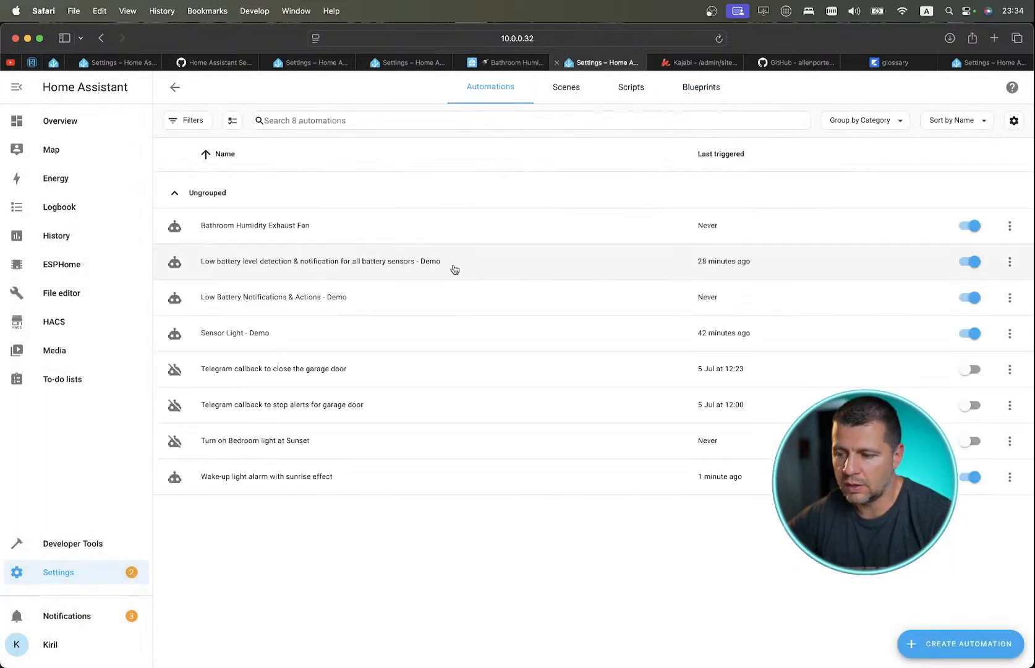
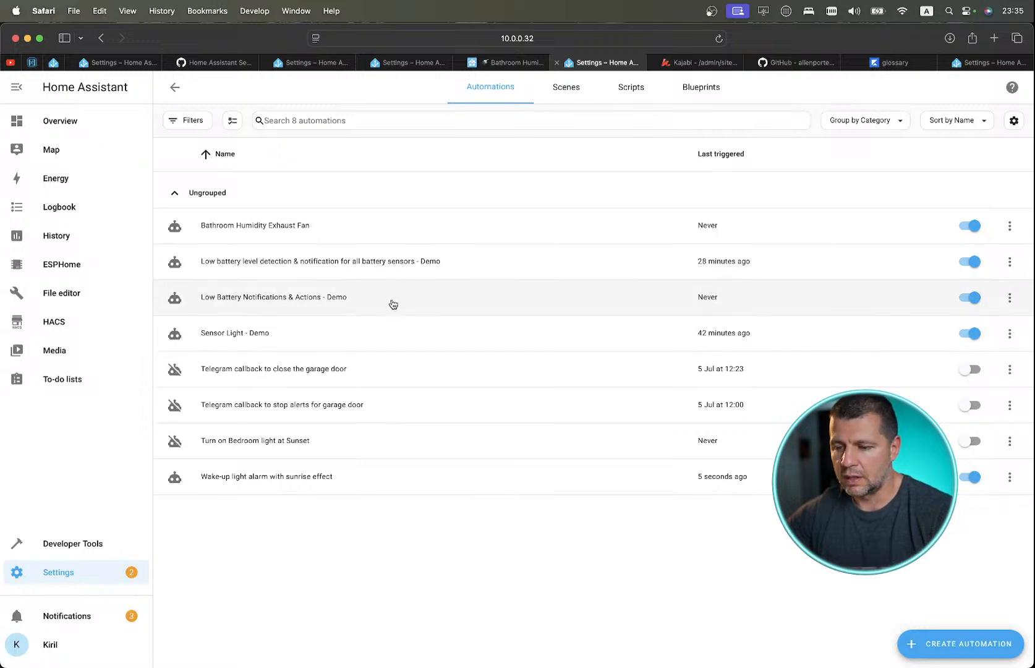
Open the Overview dashboard and look through its cards for the test battery button helper.
click(60, 122)
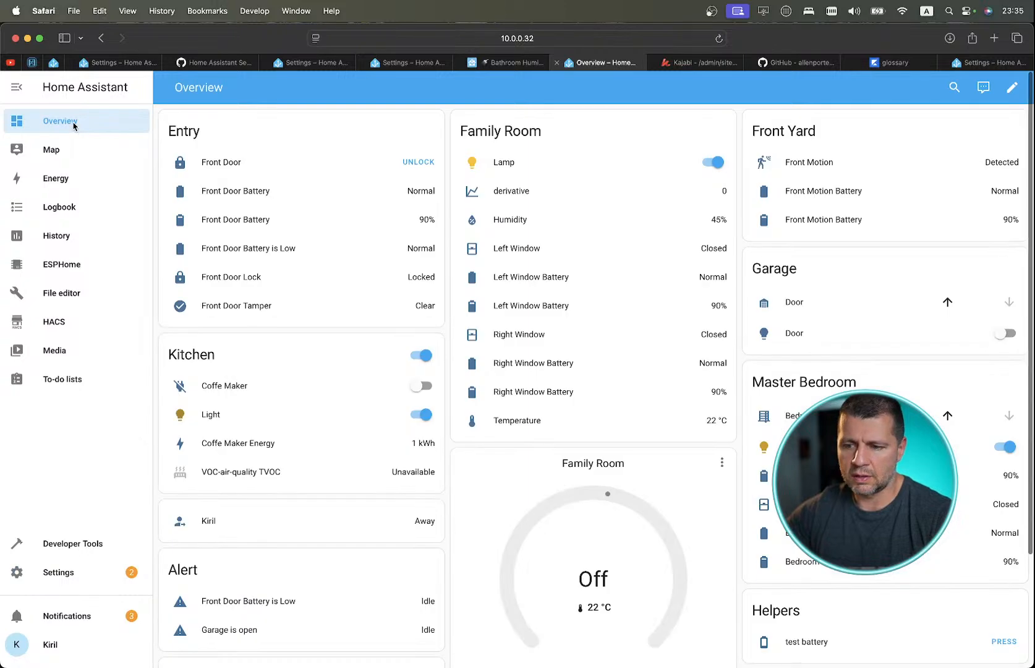
scroll(522, 340, down, 4)
scroll(523, 340, up, 4)
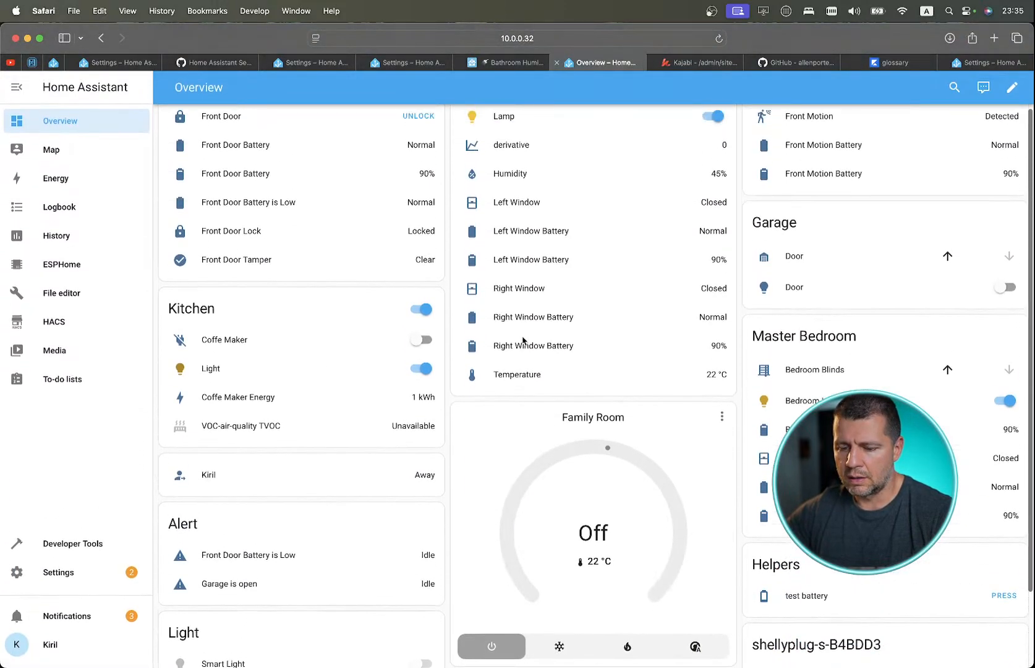
Search the entities for "batter", open the test battery button helper and trigger it.
click(474, 189)
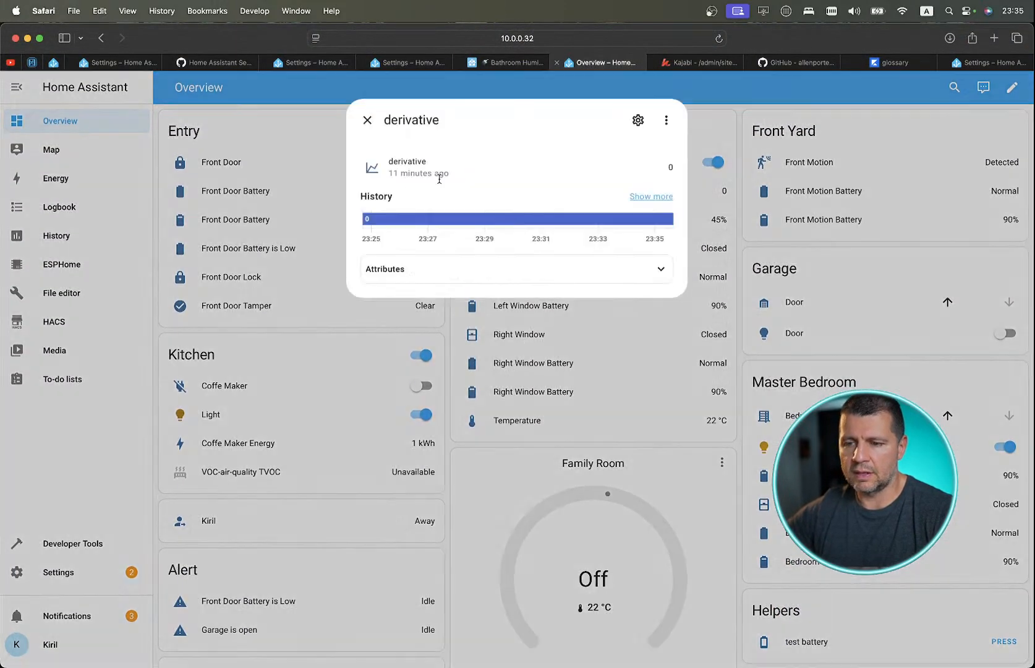
click(323, 131)
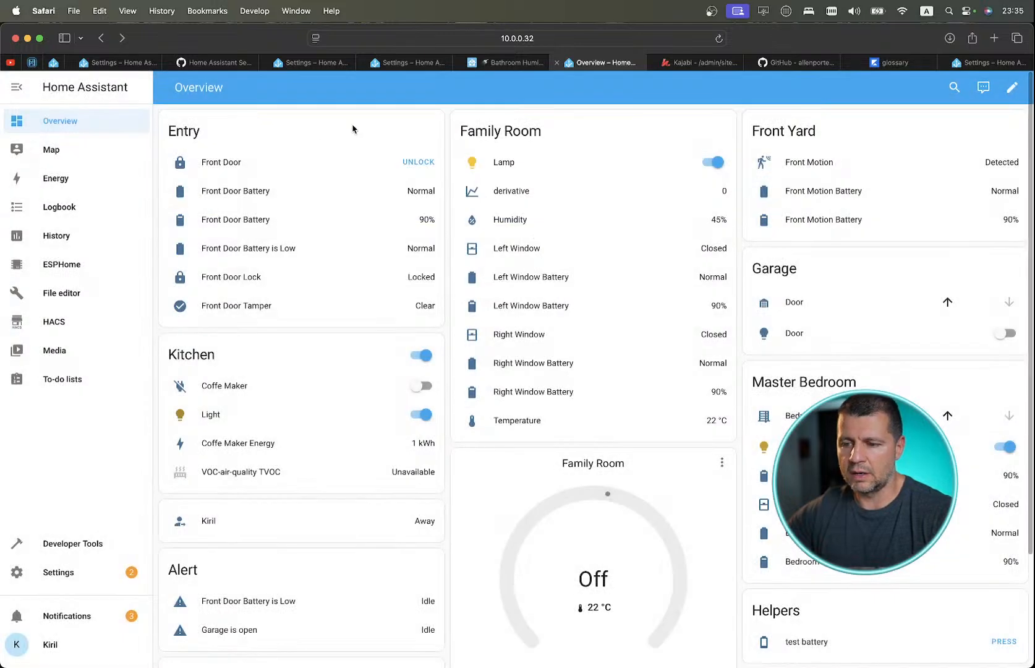
key(e)
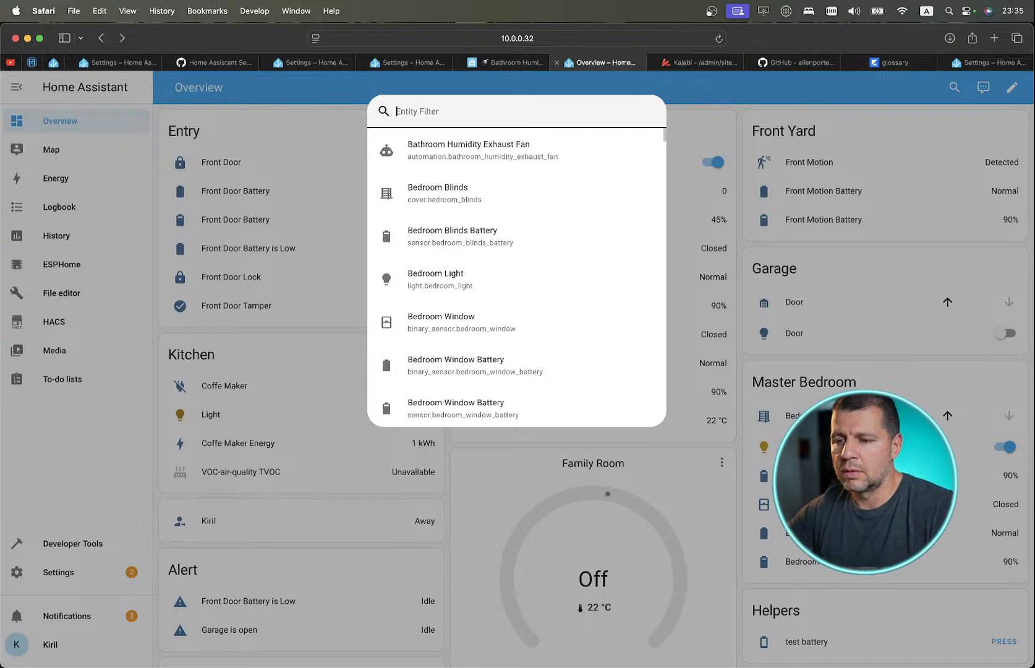
text(batter)
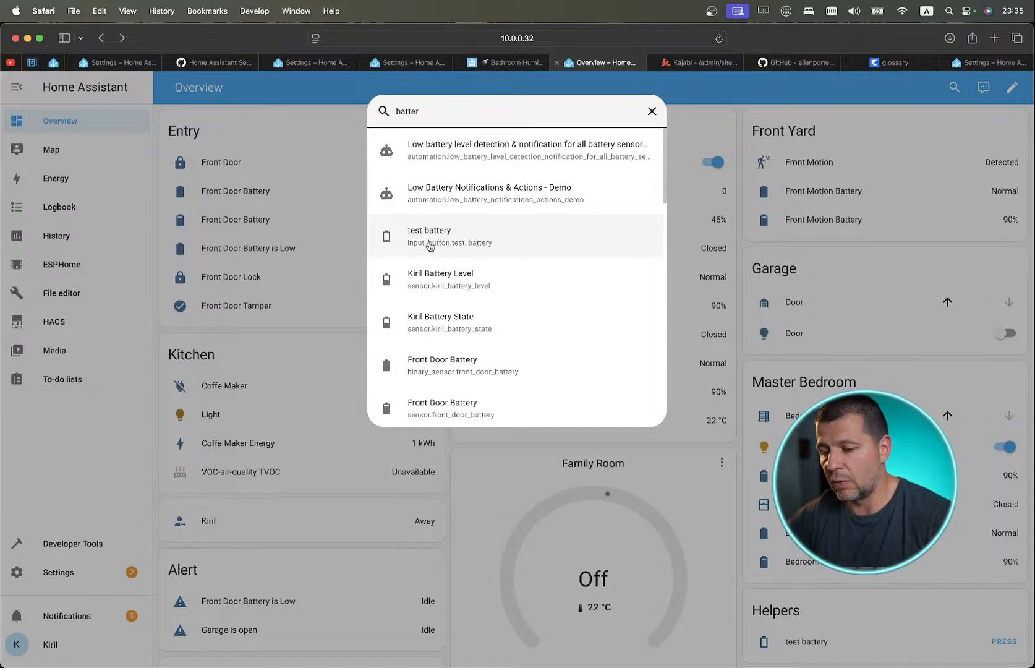
click(430, 245)
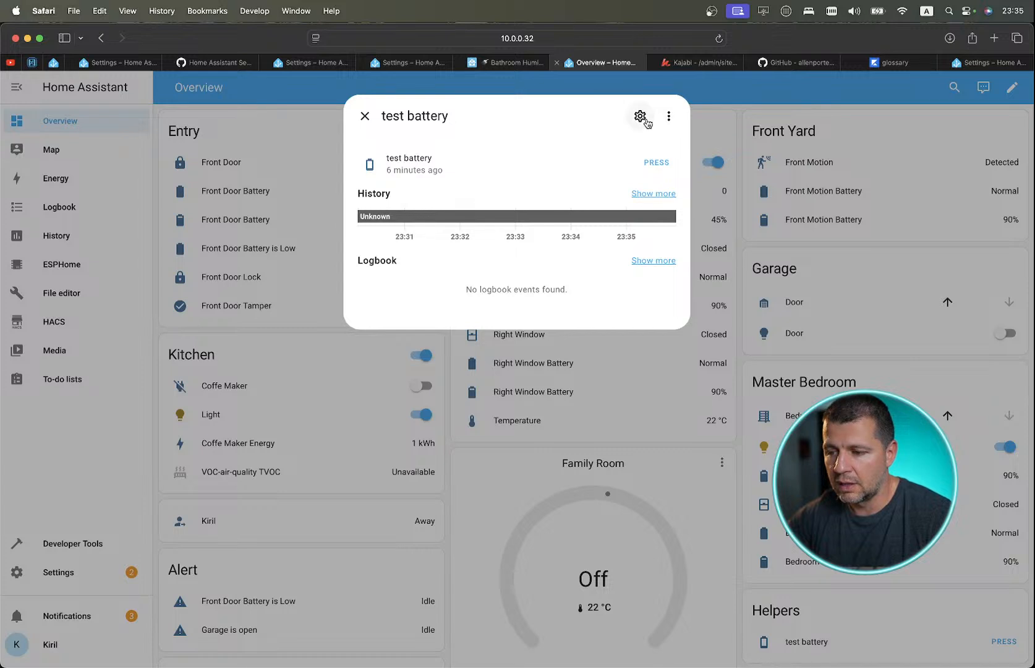
click(656, 167)
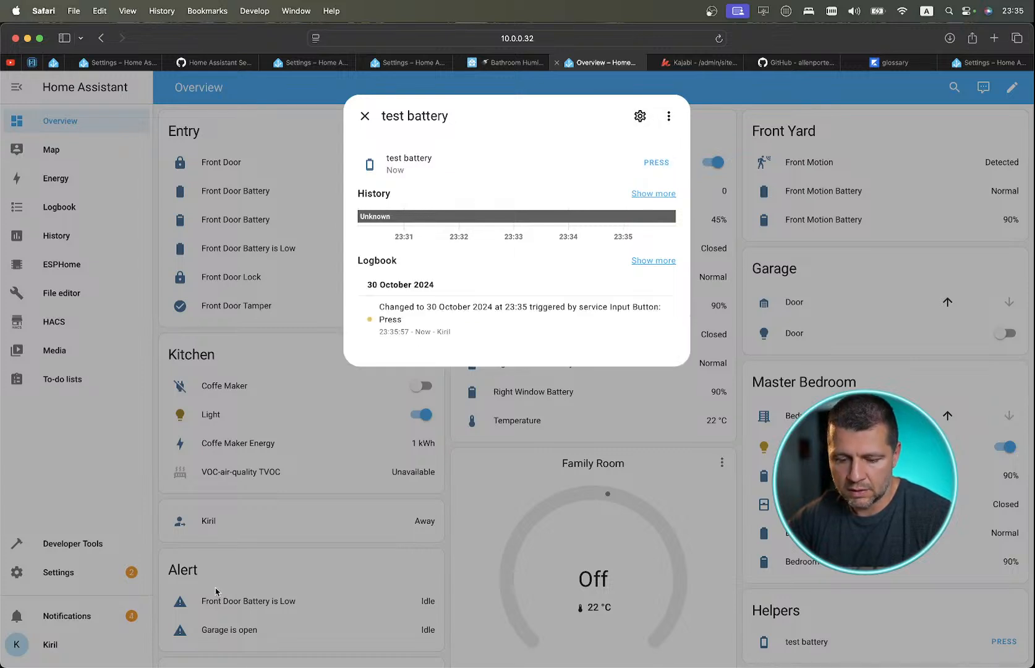
Open the notifications, read the newest low battery warning and close the list.
click(70, 622)
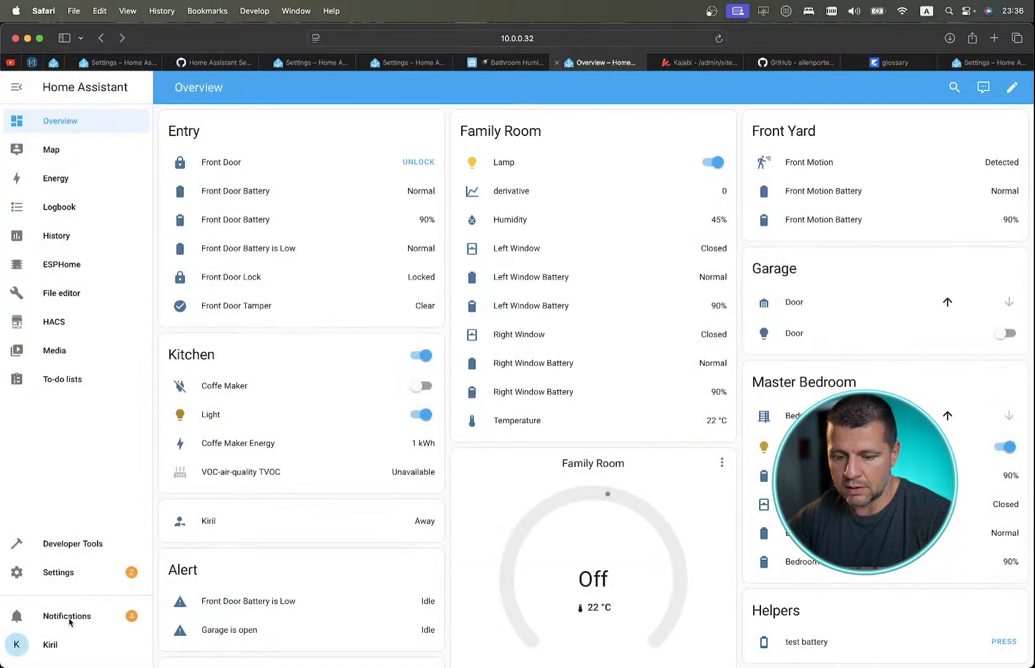
click(69, 622)
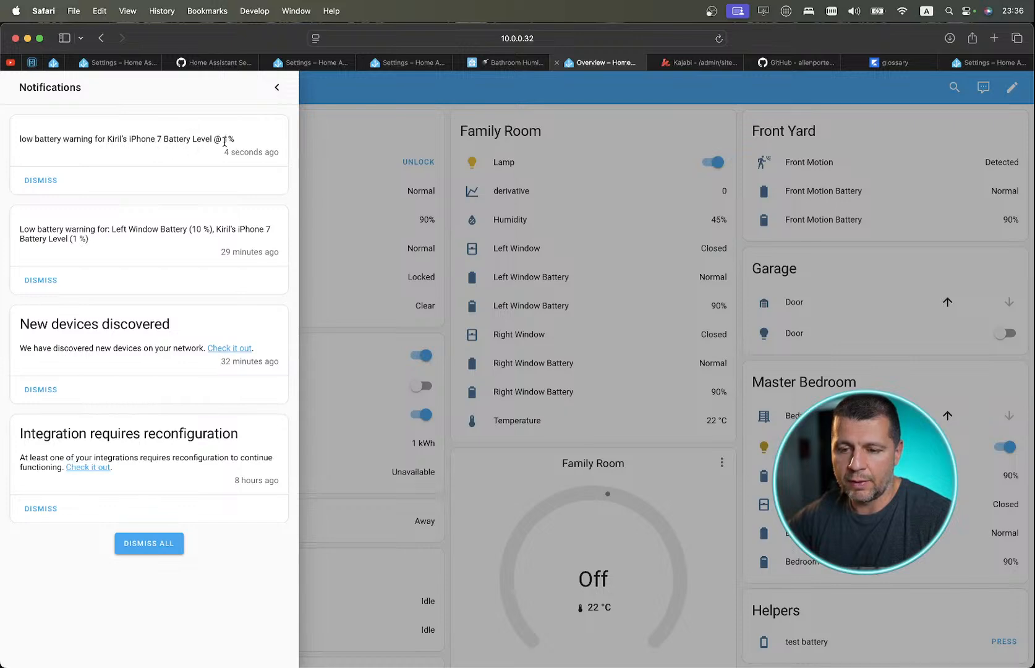
click(276, 88)
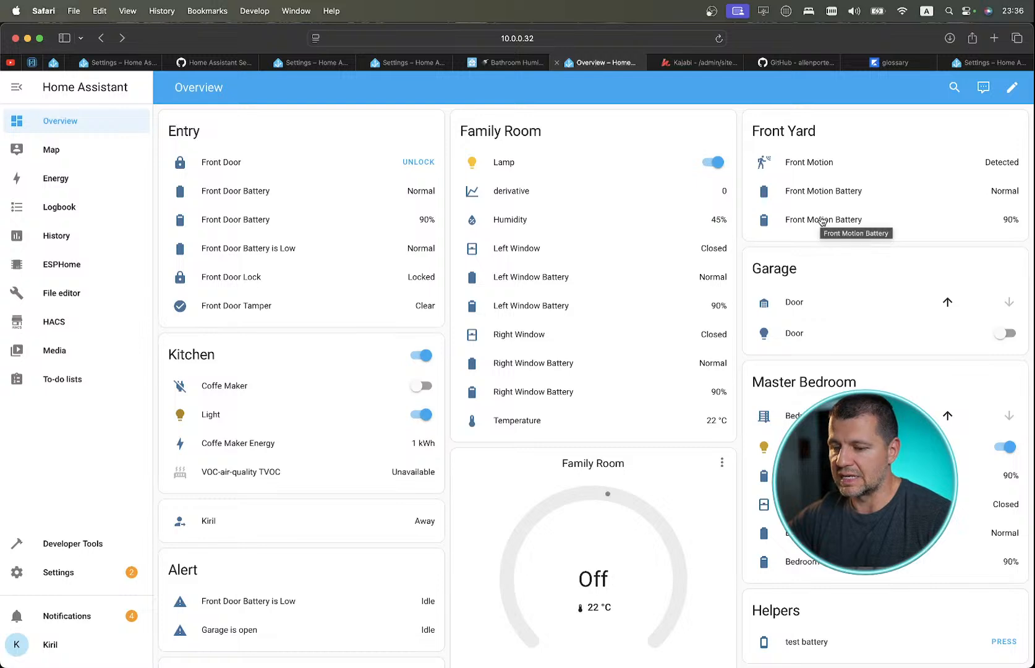
Switch to the Developer Tools window and set the state of sensor.left_window_battery to 10.
key(ctrl+Right)
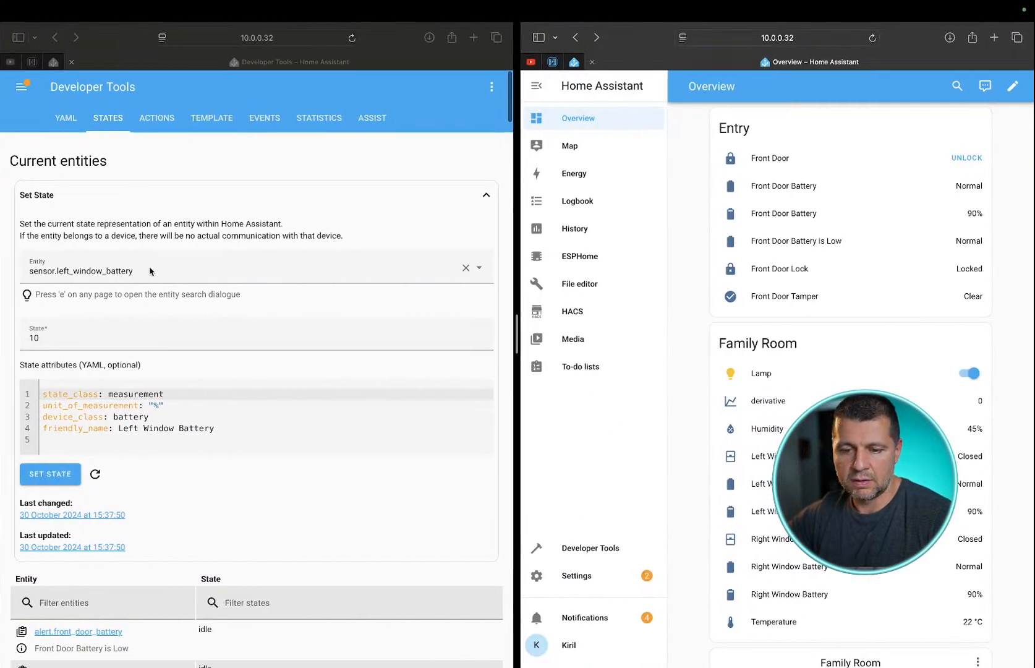
click(61, 337)
double_click(61, 337)
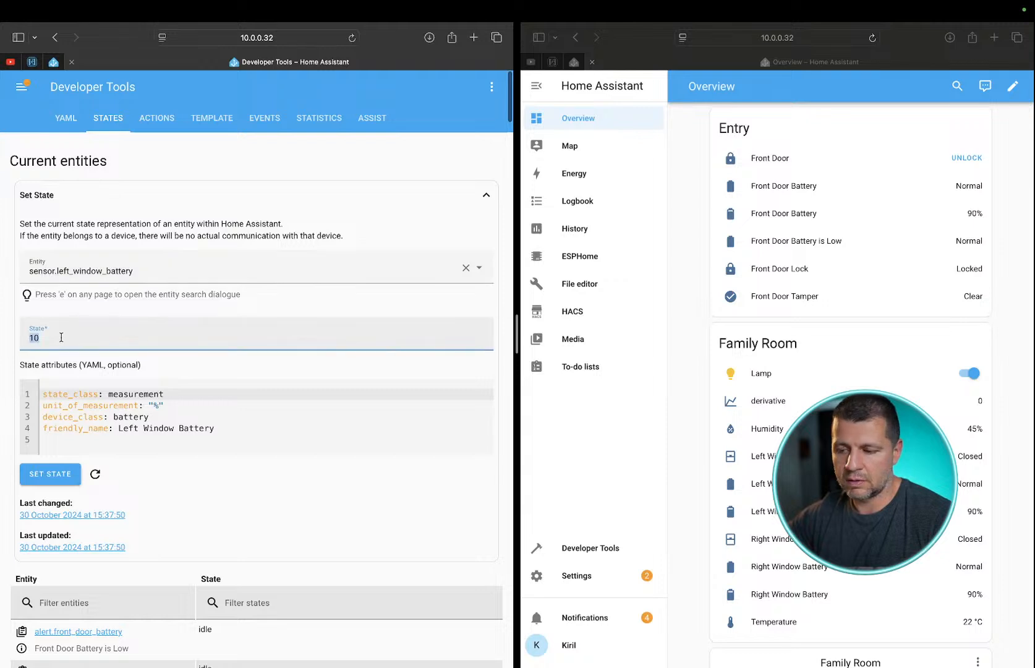
scroll(831, 342, down, 1)
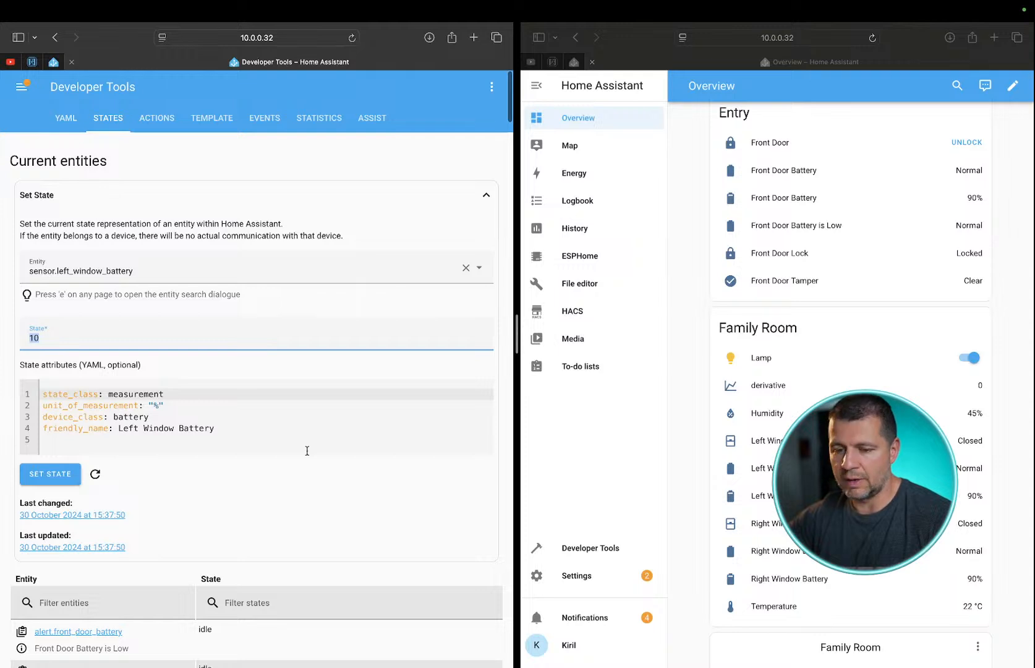
click(48, 471)
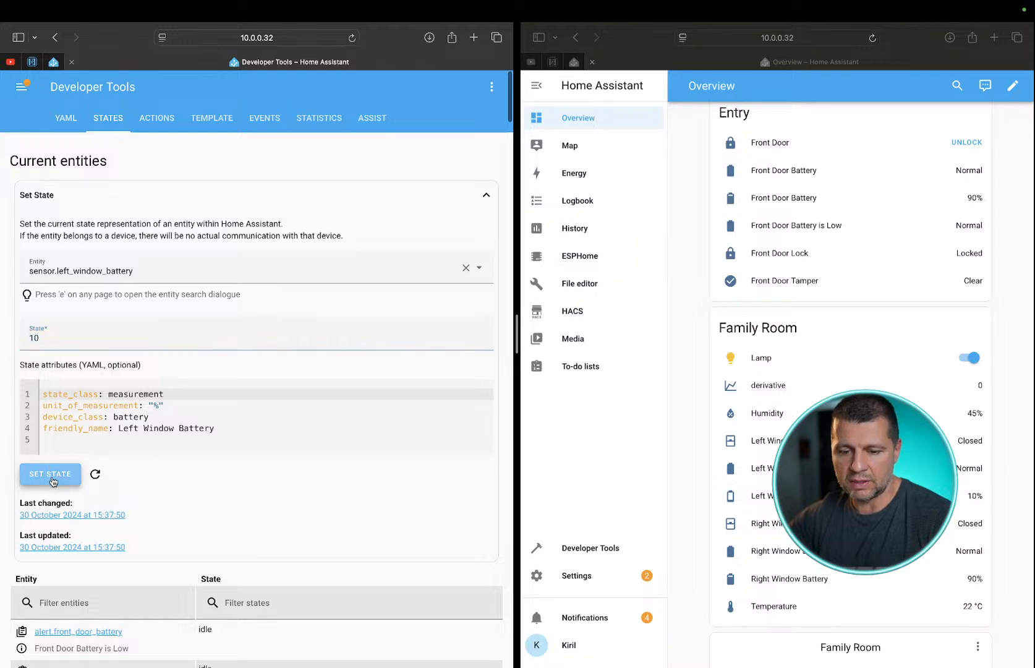
Return to the full-screen dashboard, find the test battery helper by searching entities for "butt", trigger it and check the notifications.
key(ctrl+Left)
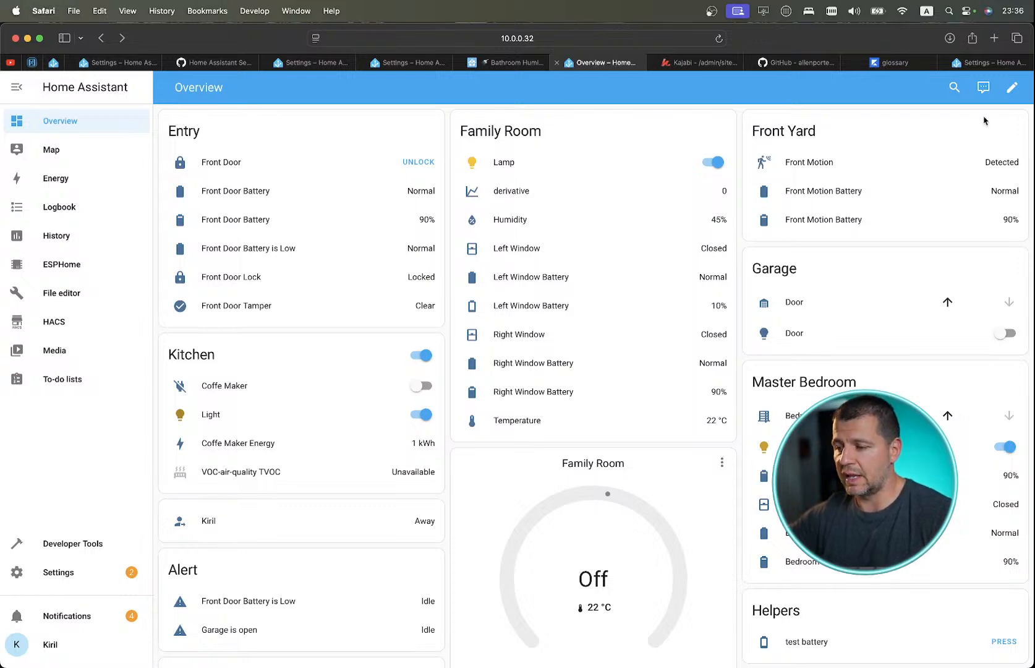
click(1009, 90)
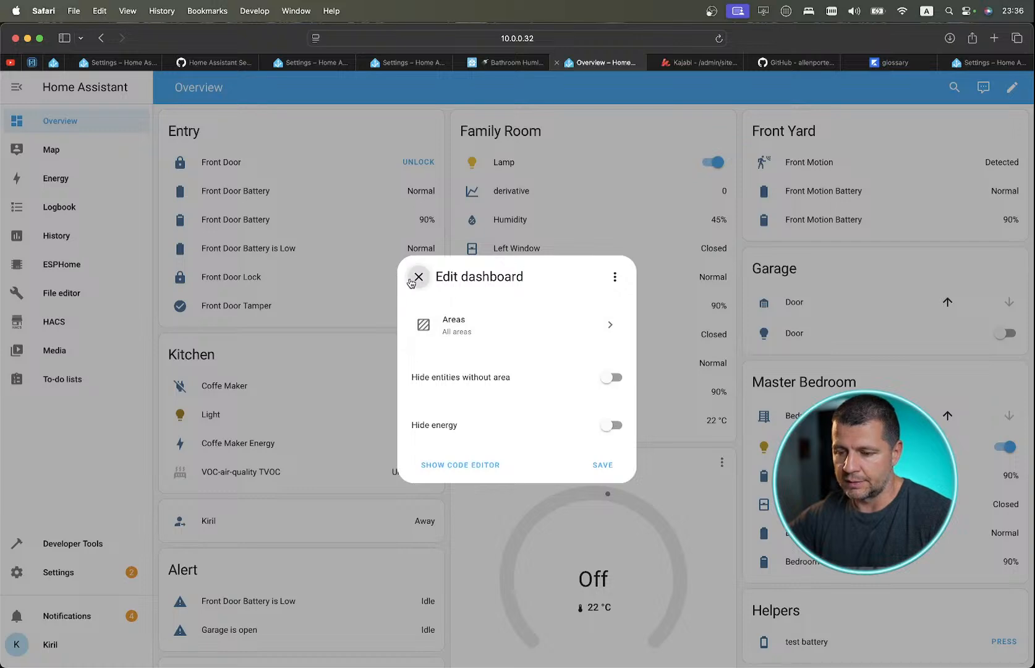
click(418, 277)
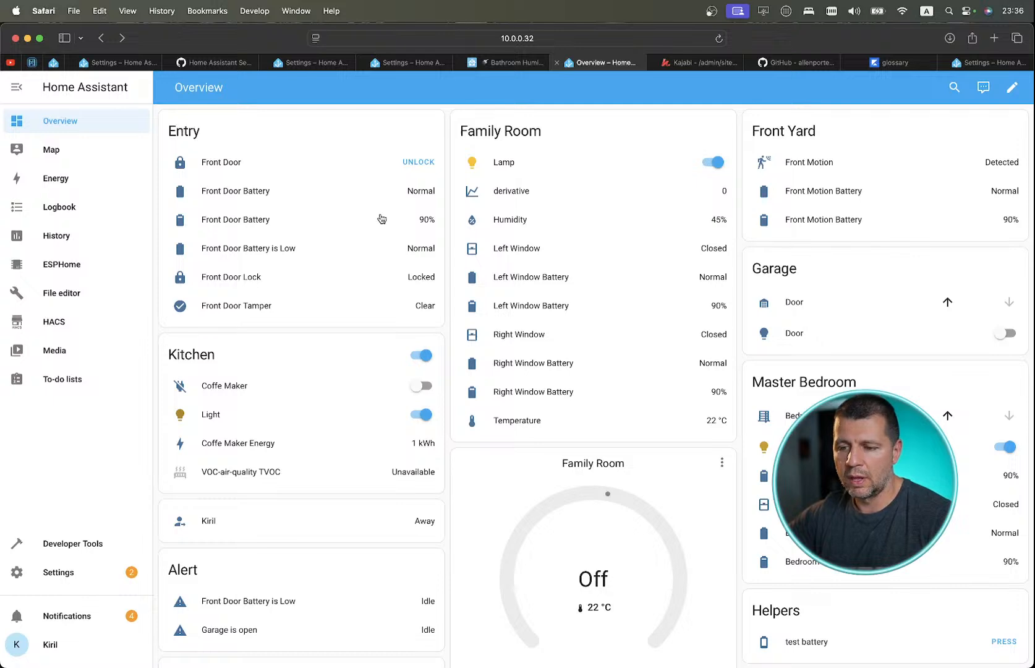
key(e)
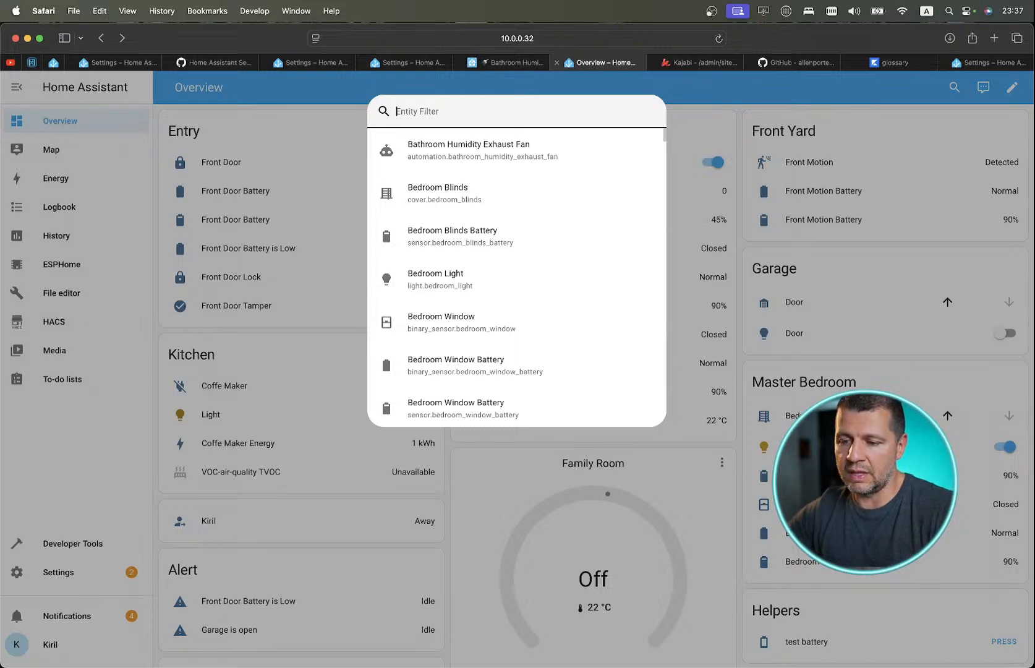
text(a)
key(BackSpace)
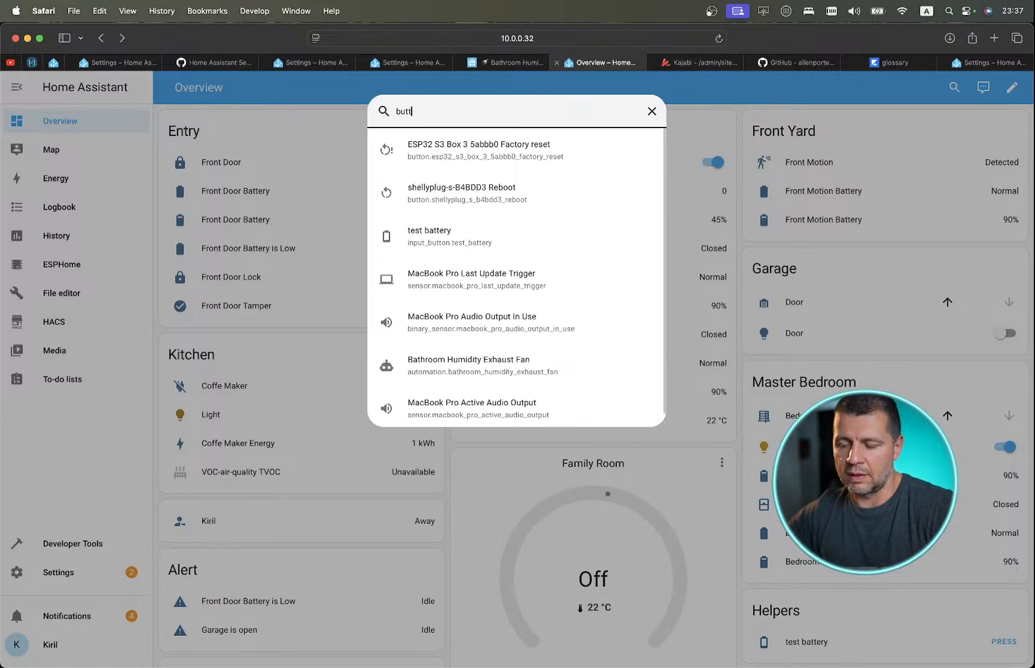
click(476, 236)
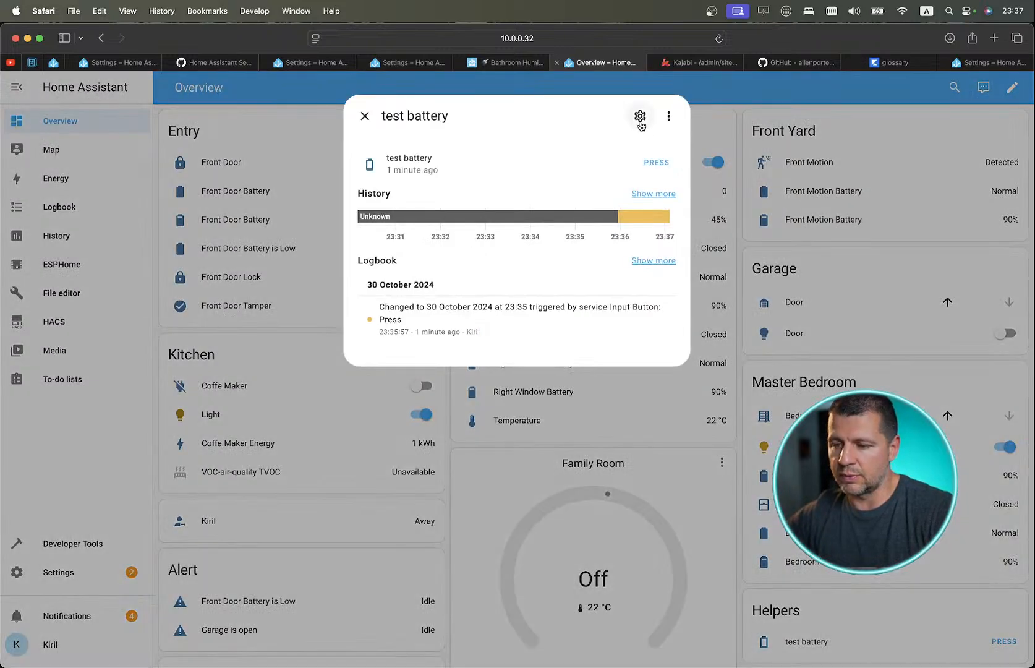
click(656, 165)
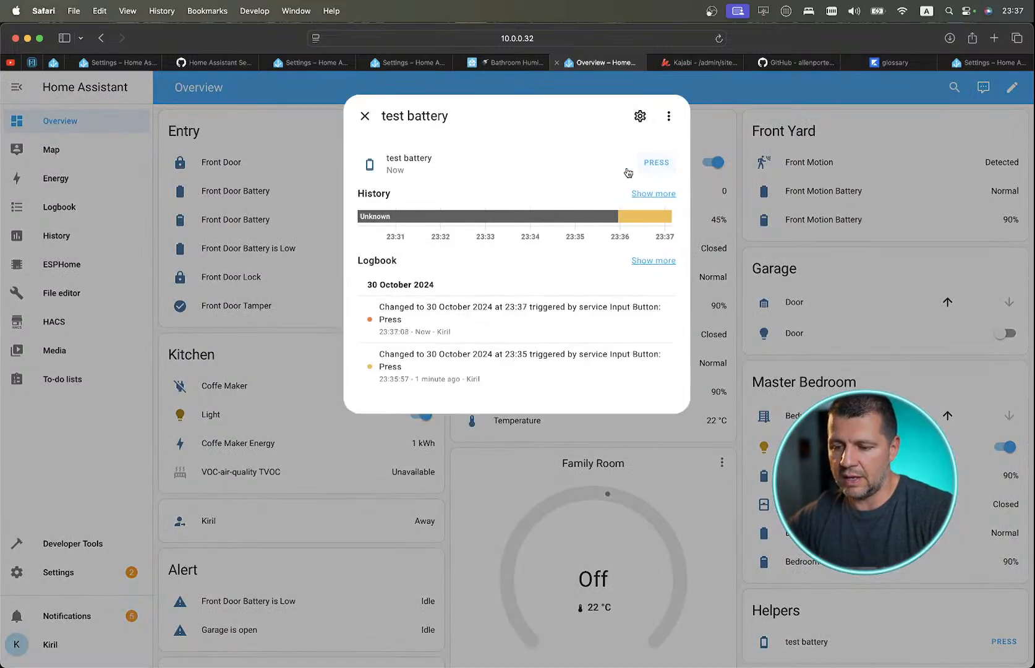
click(106, 616)
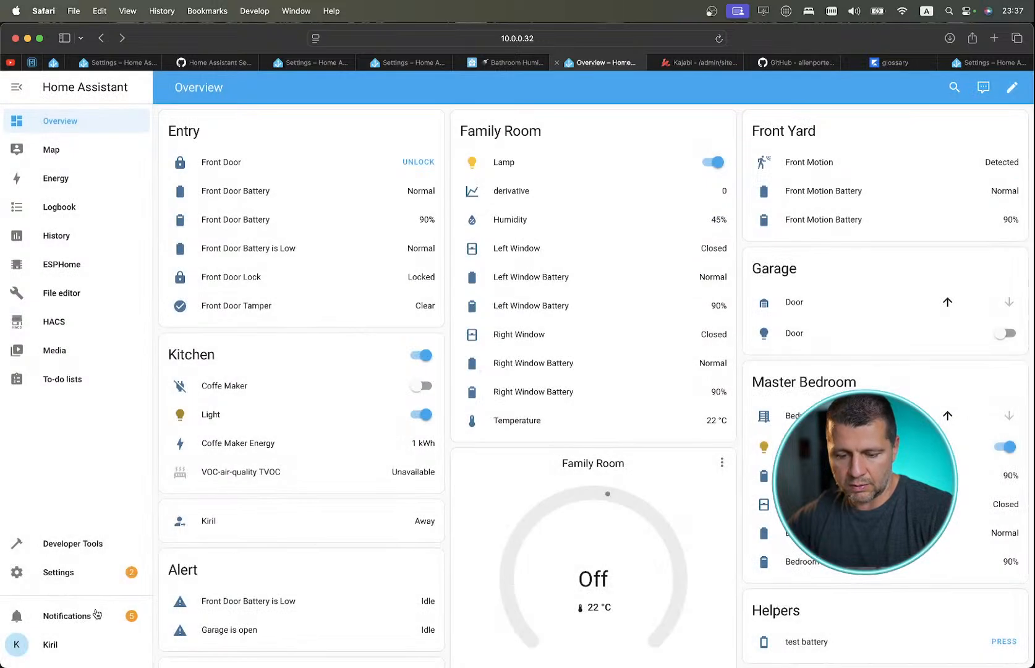
click(107, 616)
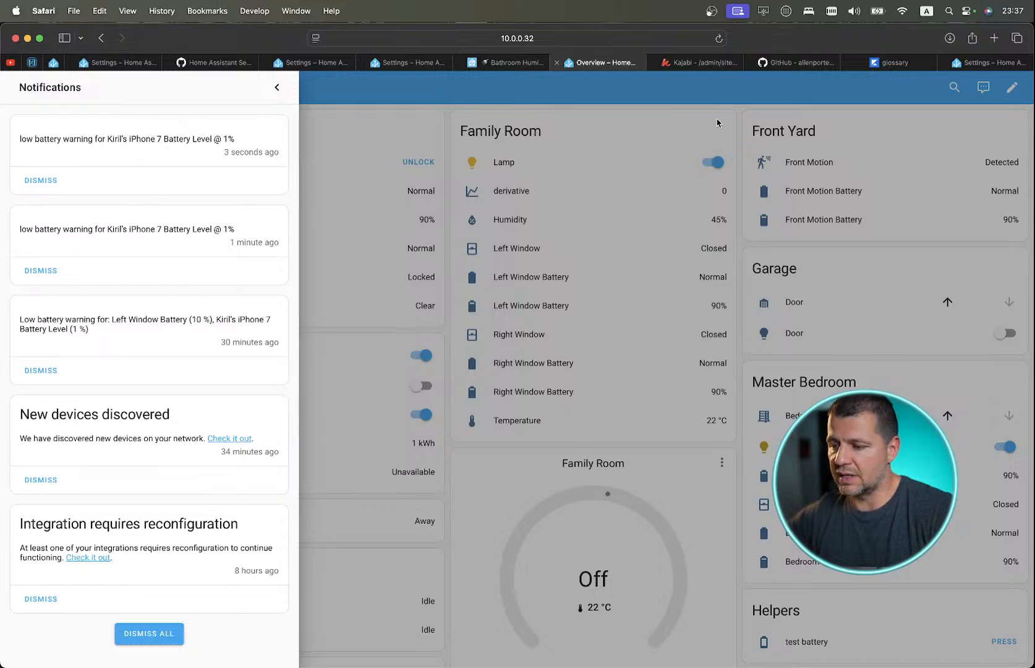
Apply state 10 to sensor.left_window_battery again in Developer Tools, and immediately trigger the test battery helper from the full-screen dashboard.
key(ctrl+Right)
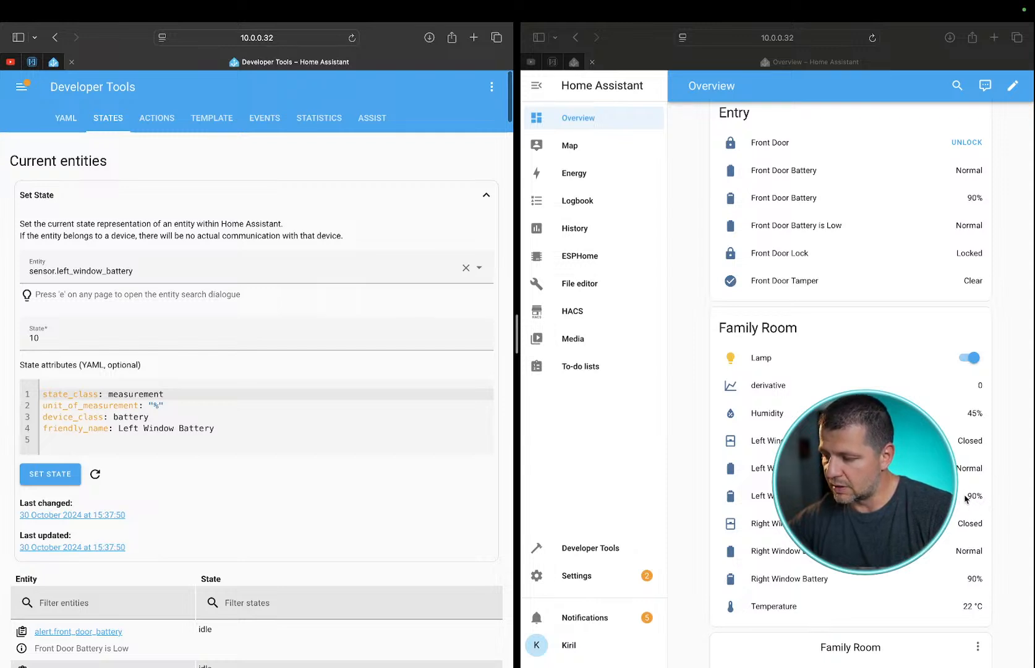
click(27, 471)
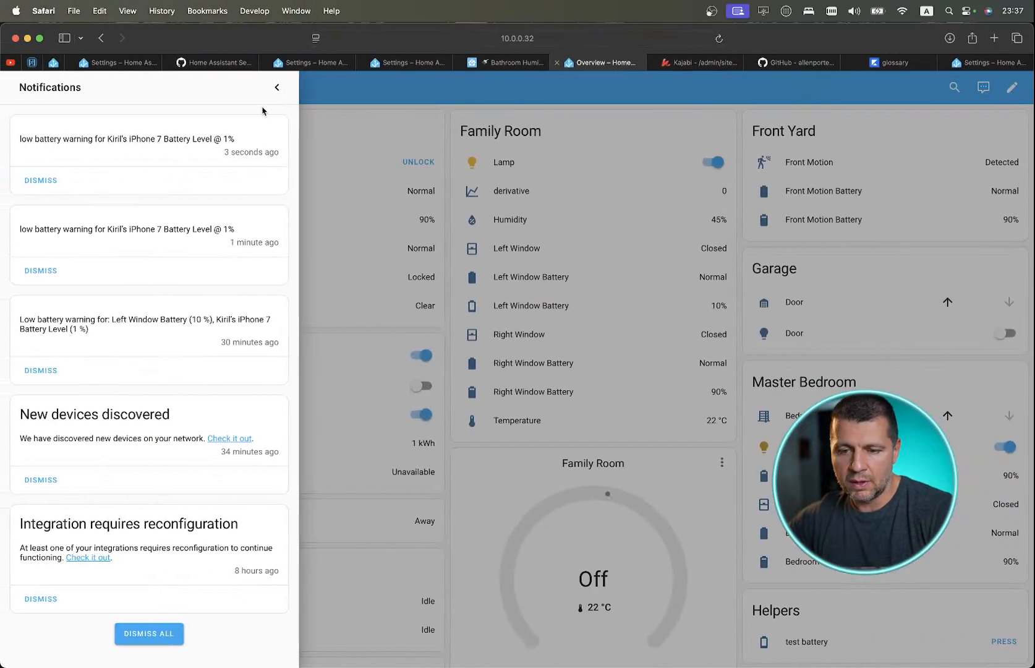
click(335, 150)
text(etest)
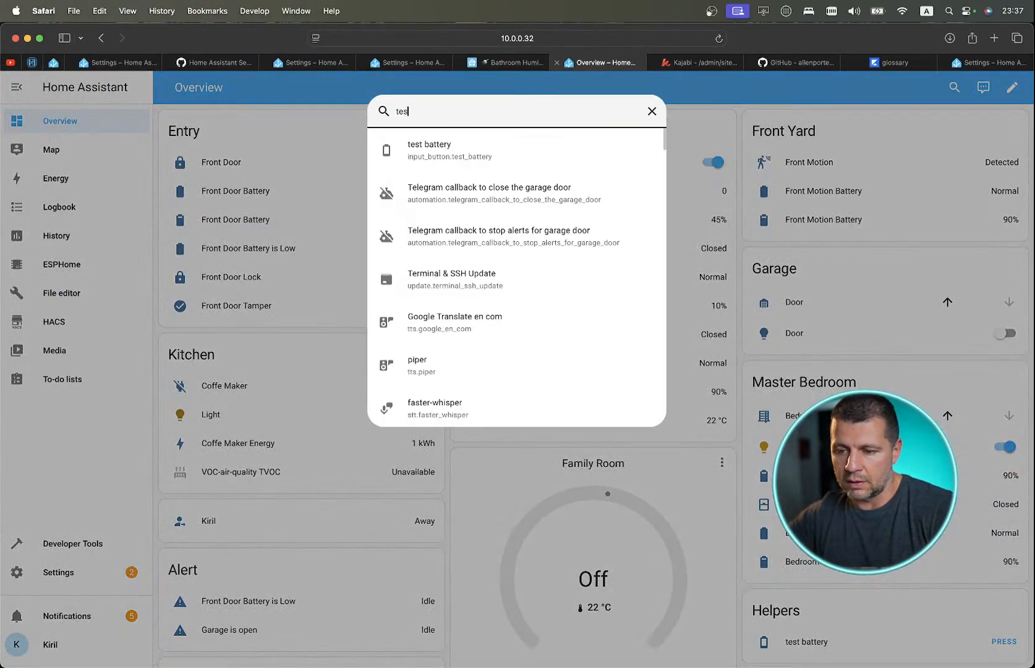
click(426, 156)
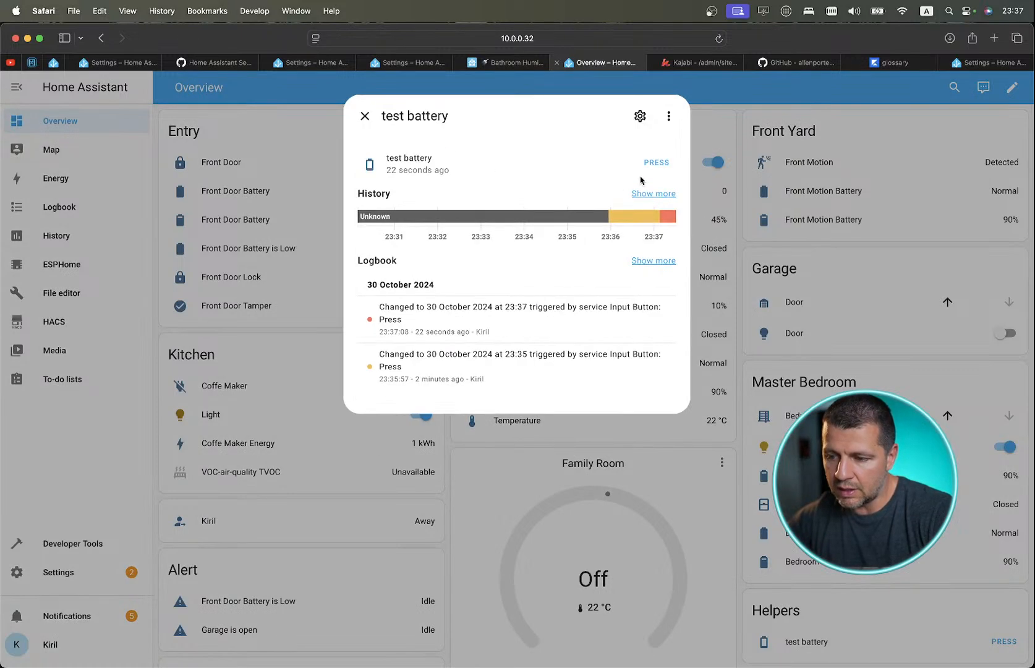
click(655, 162)
Check which battery sensors the newest notification lists, and close the notifications.
click(49, 577)
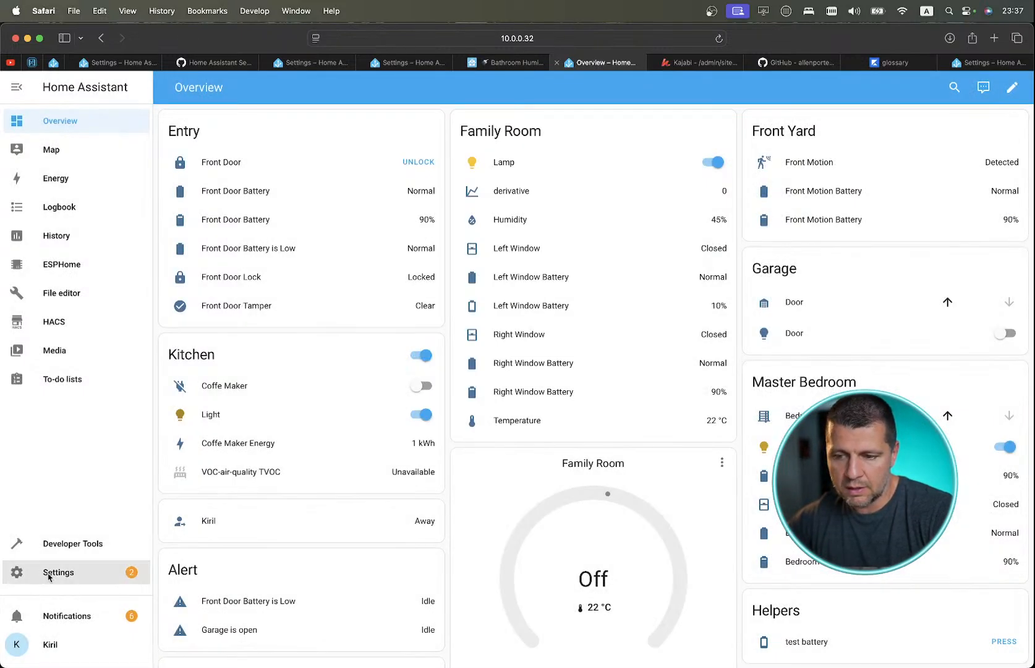
click(48, 577)
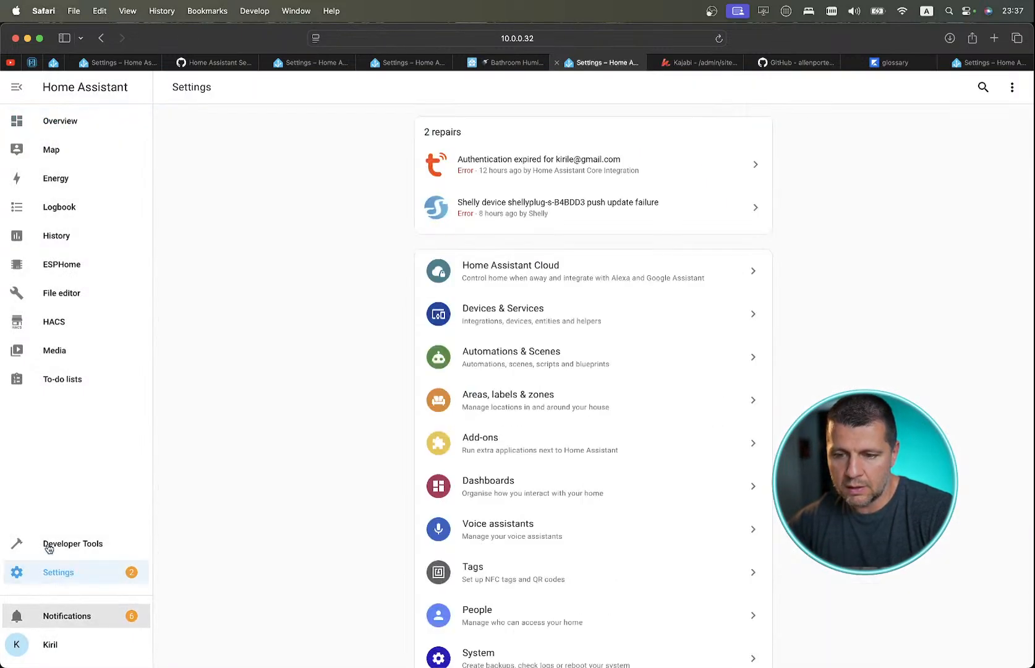
click(66, 617)
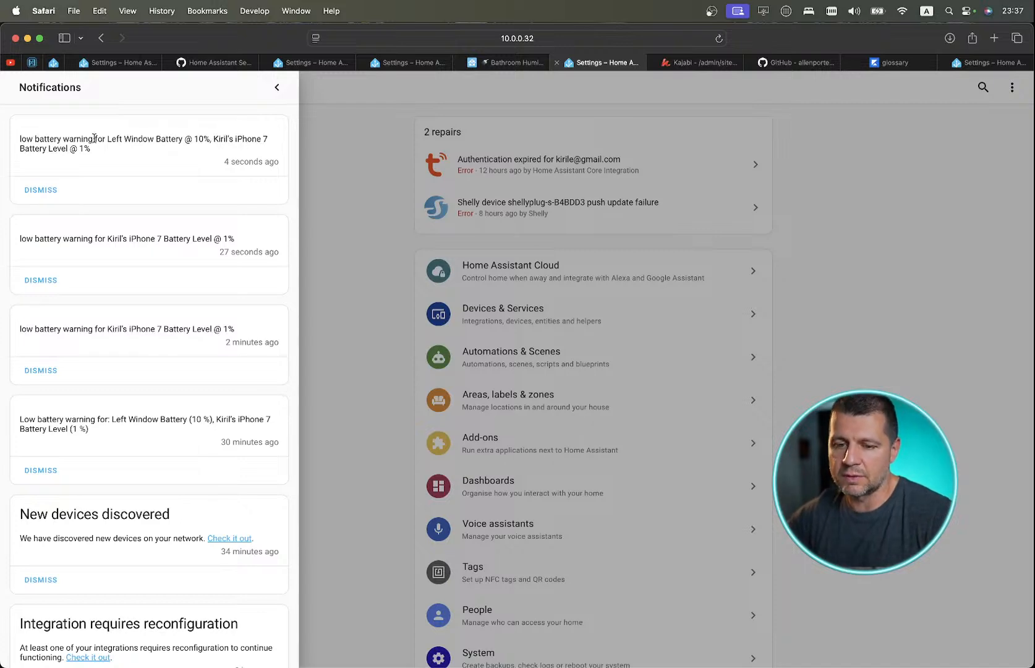
click(268, 93)
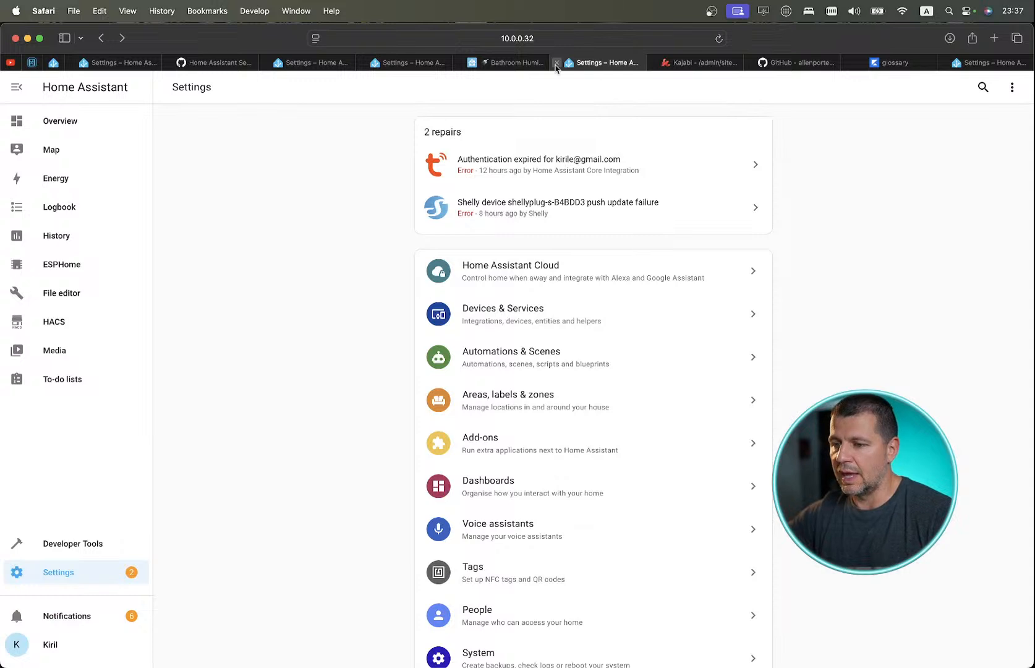
Look through the open blueprint and community pages and switch to the one listing the automations.
click(502, 67)
click(423, 64)
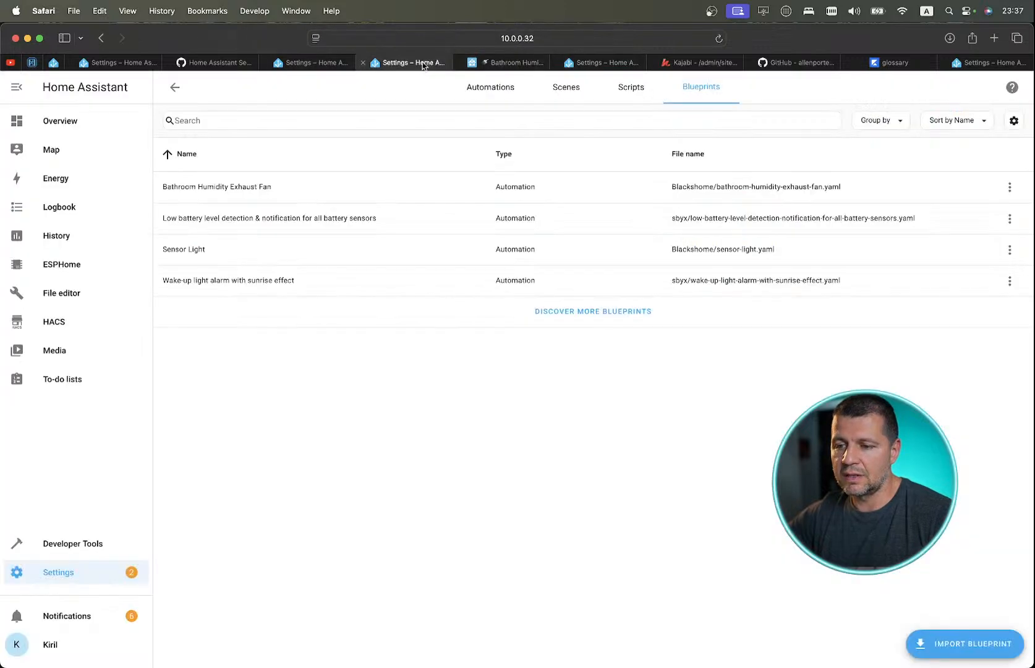
click(501, 64)
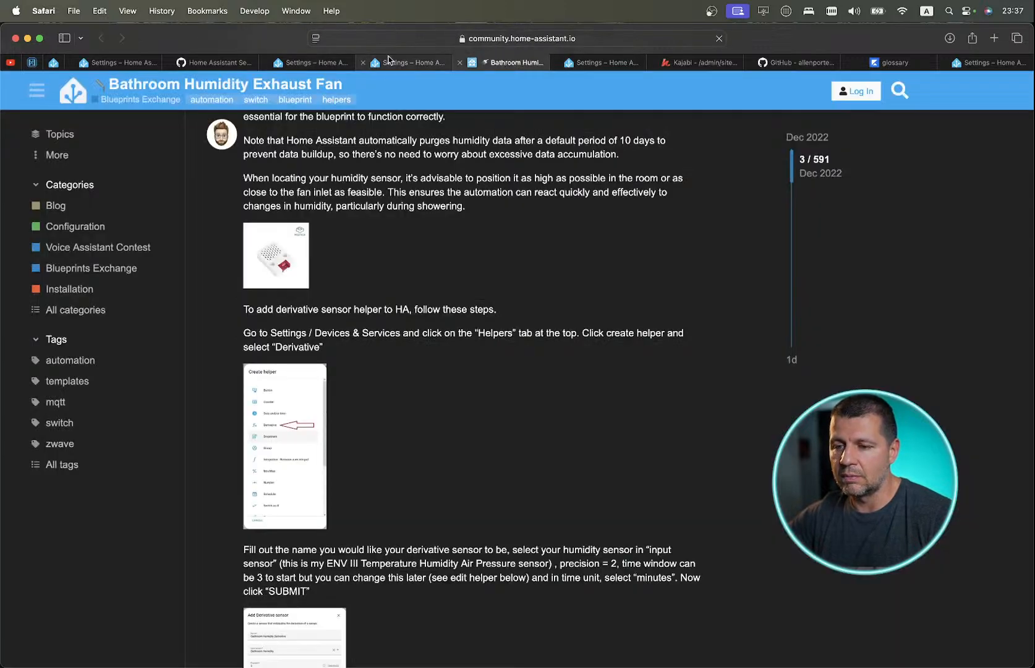
click(390, 62)
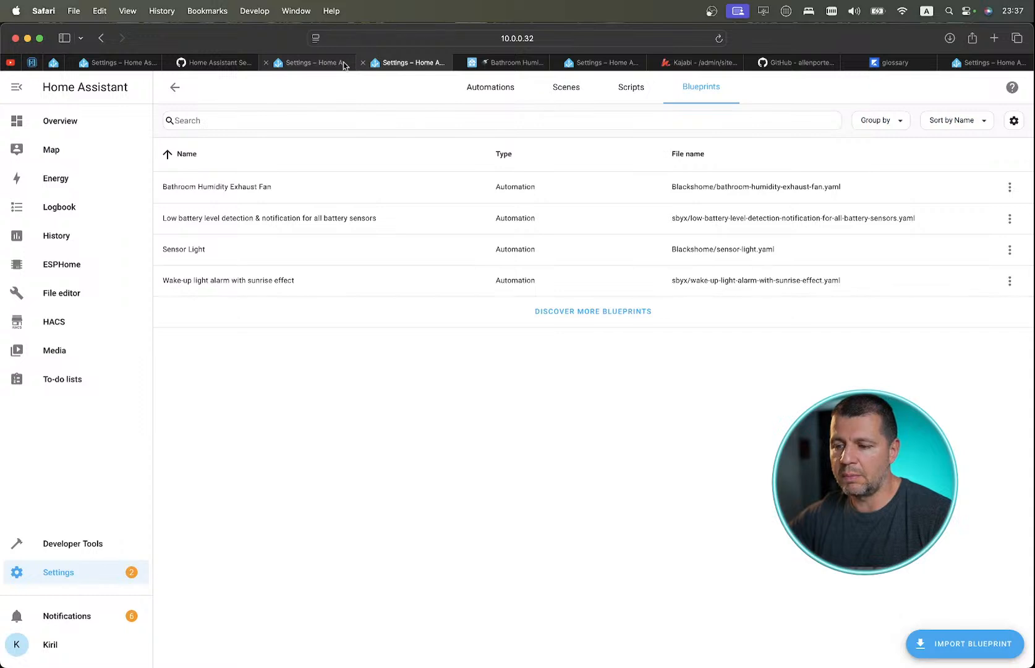
click(320, 64)
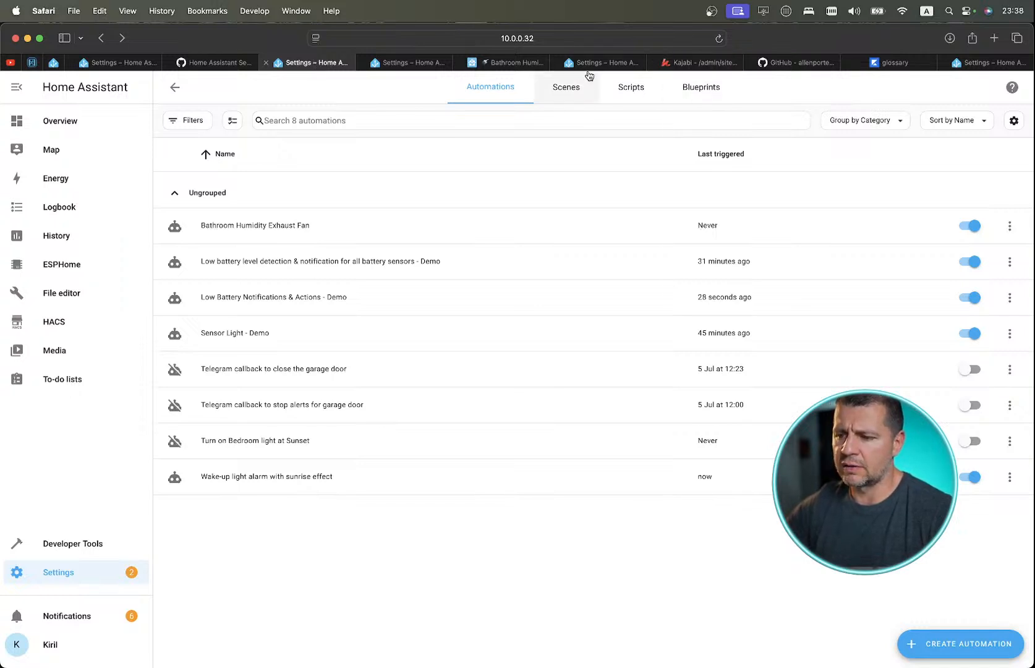
mouse_move(591, 70)
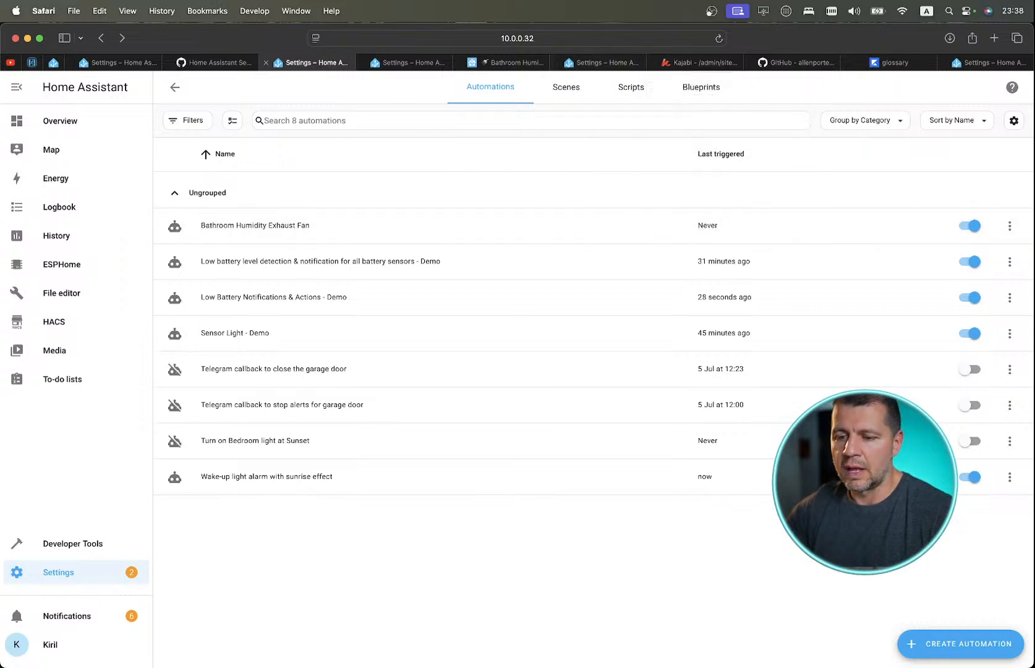
click(1011, 301)
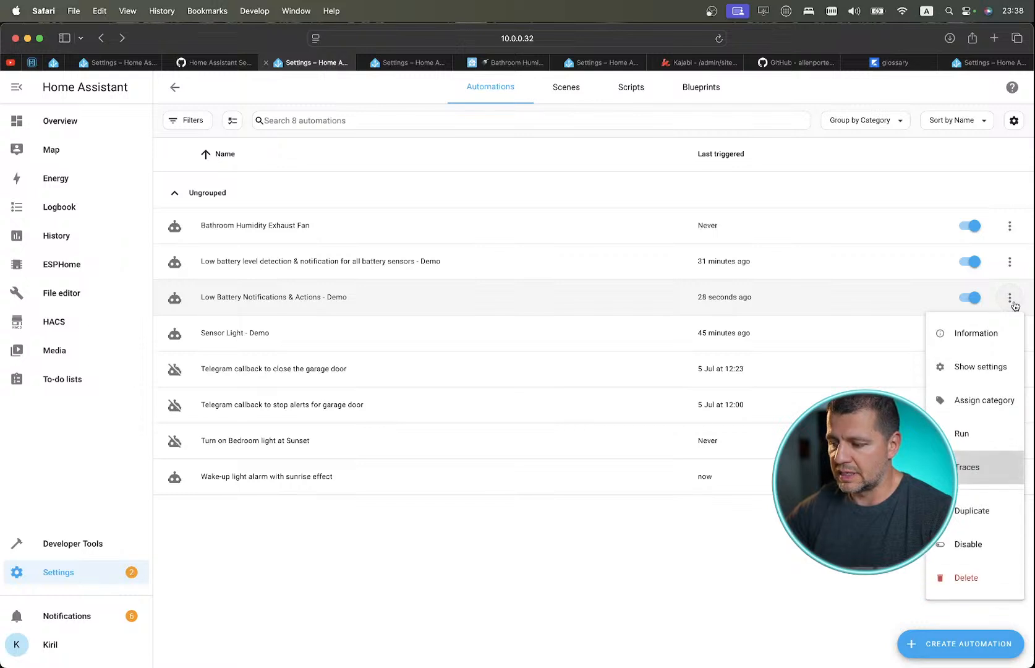
click(591, 586)
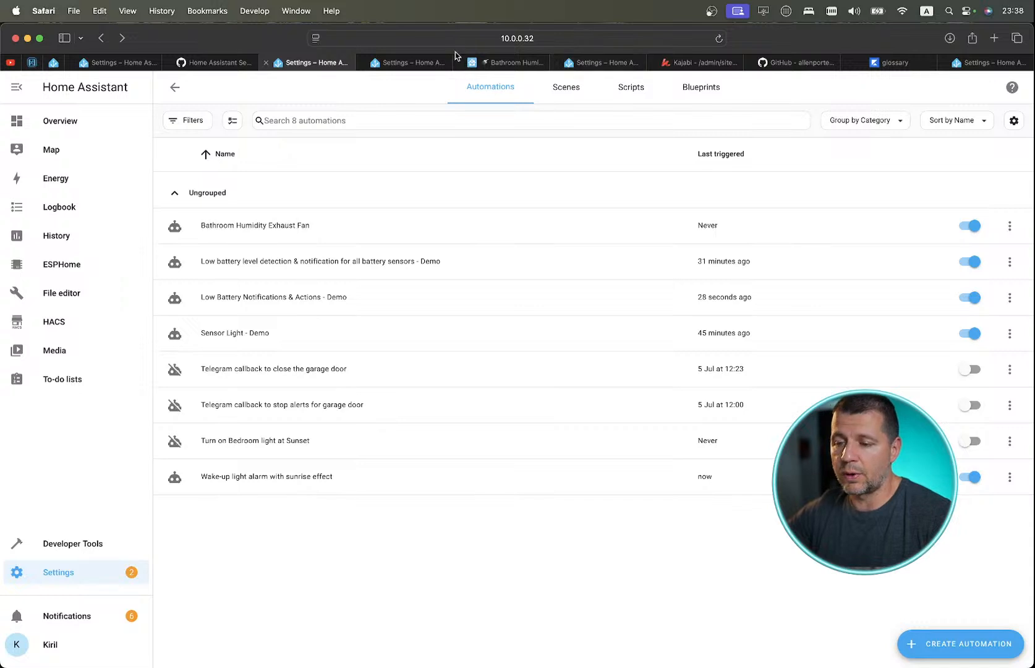
click(403, 64)
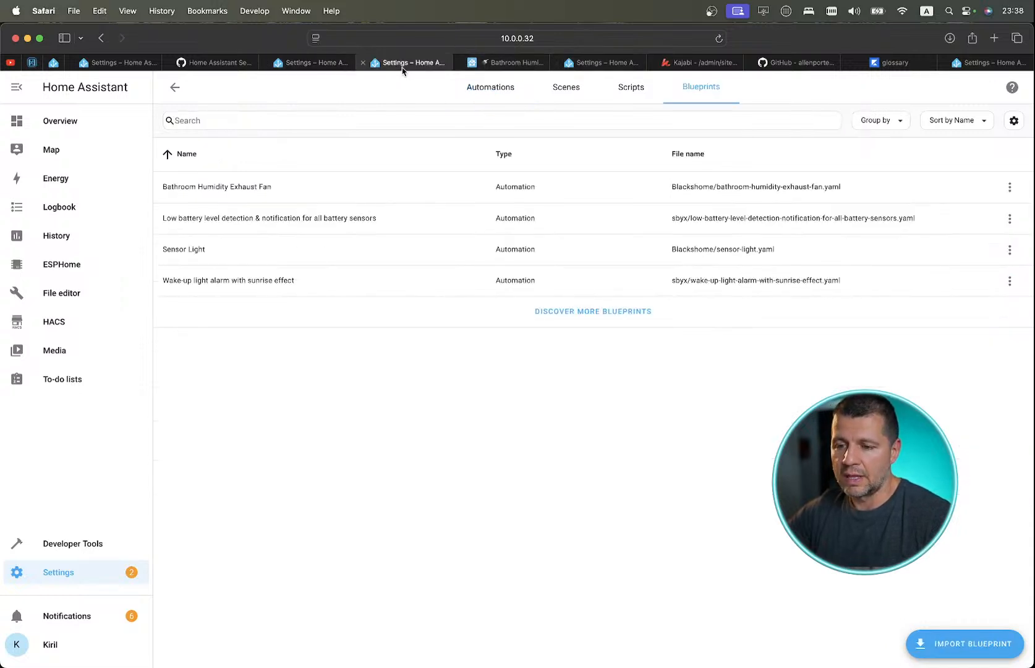
click(507, 62)
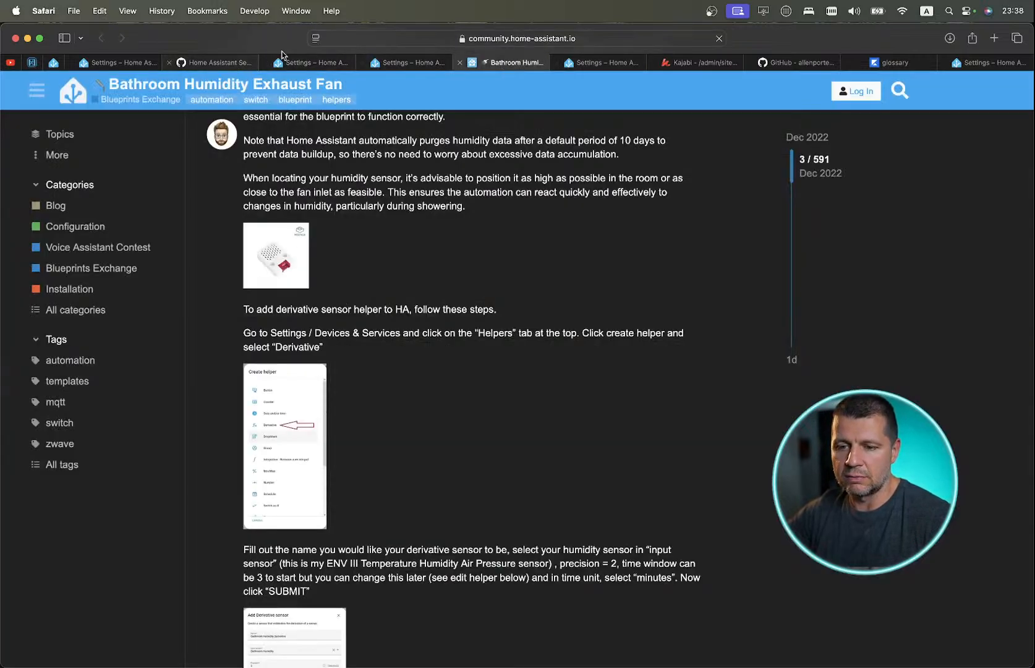
click(314, 62)
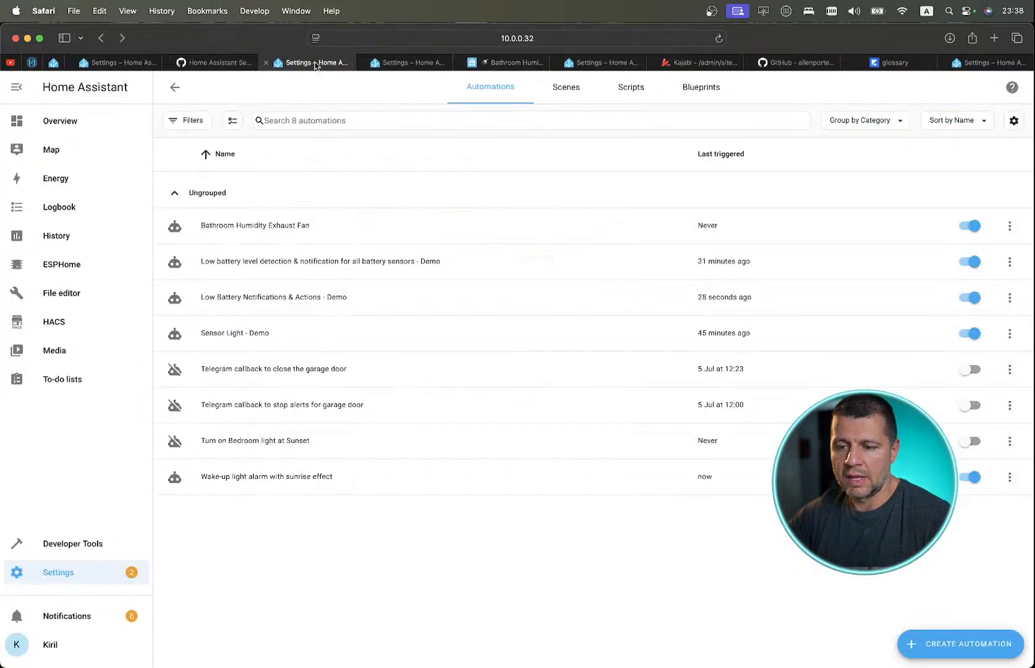
click(503, 64)
scroll(530, 170, up, 15)
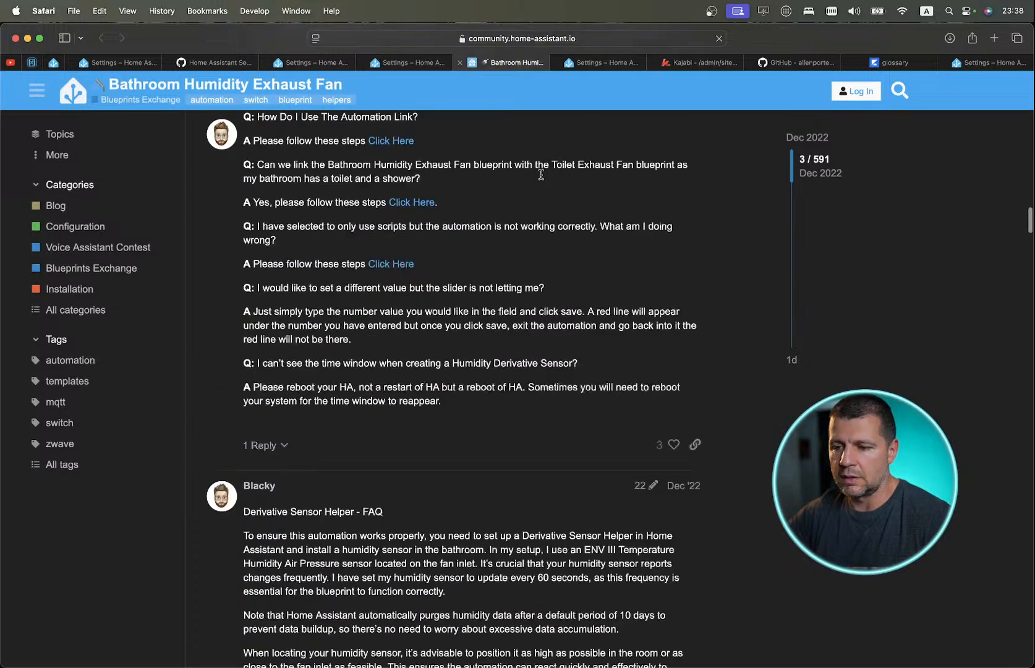
click(128, 66)
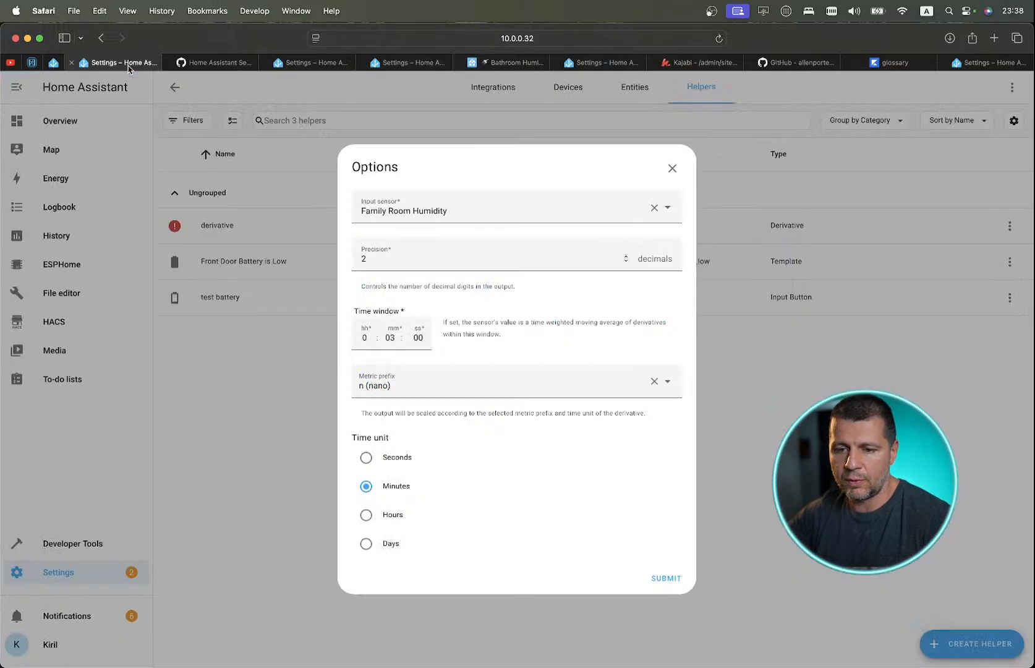
Open the community Blueprints Exchange from the installed blueprints list and look over its all-time top topics.
click(309, 70)
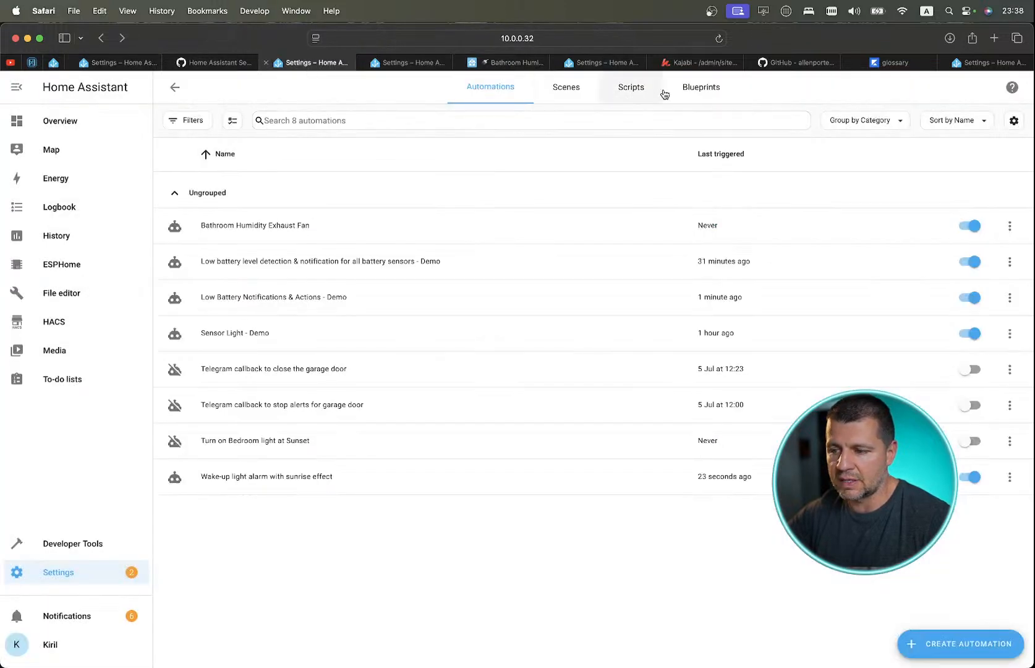
click(701, 87)
click(585, 342)
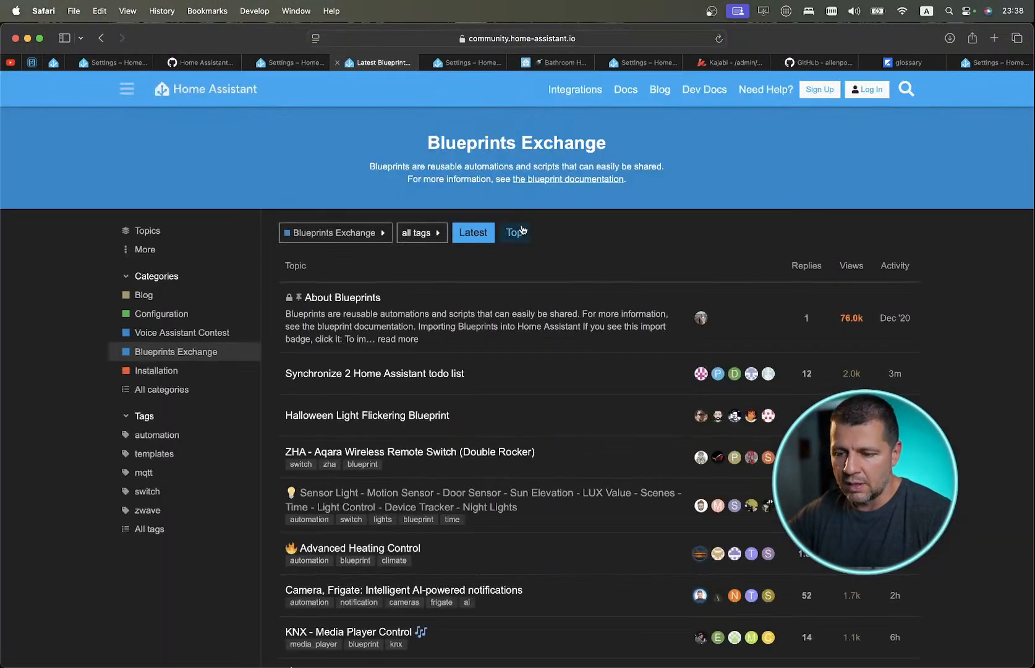
click(521, 230)
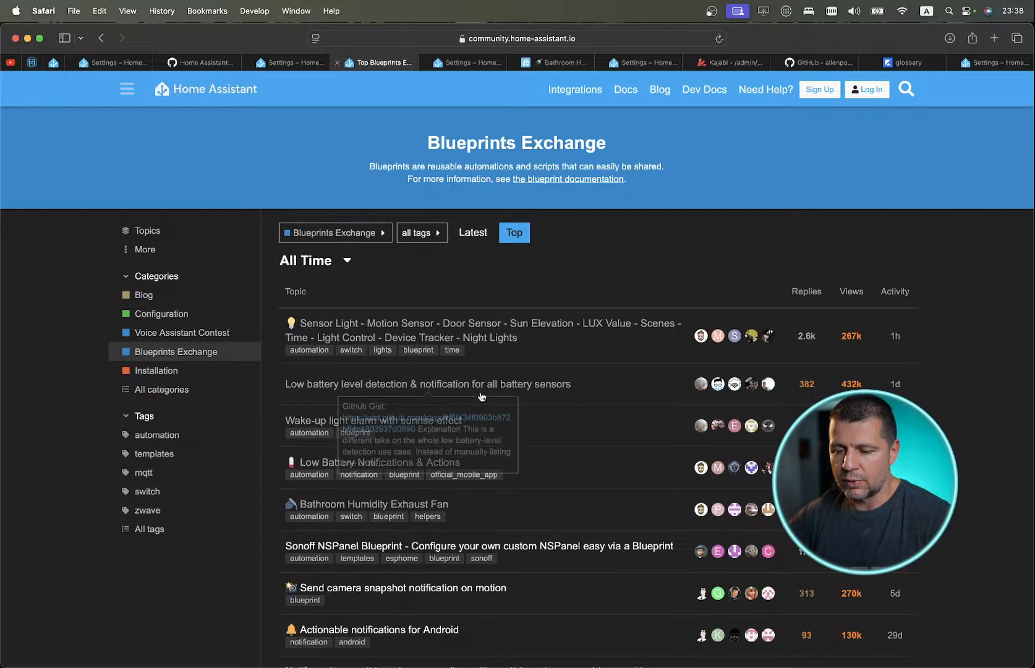
scroll(495, 370, down, 5)
scroll(600, 331, up, 3)
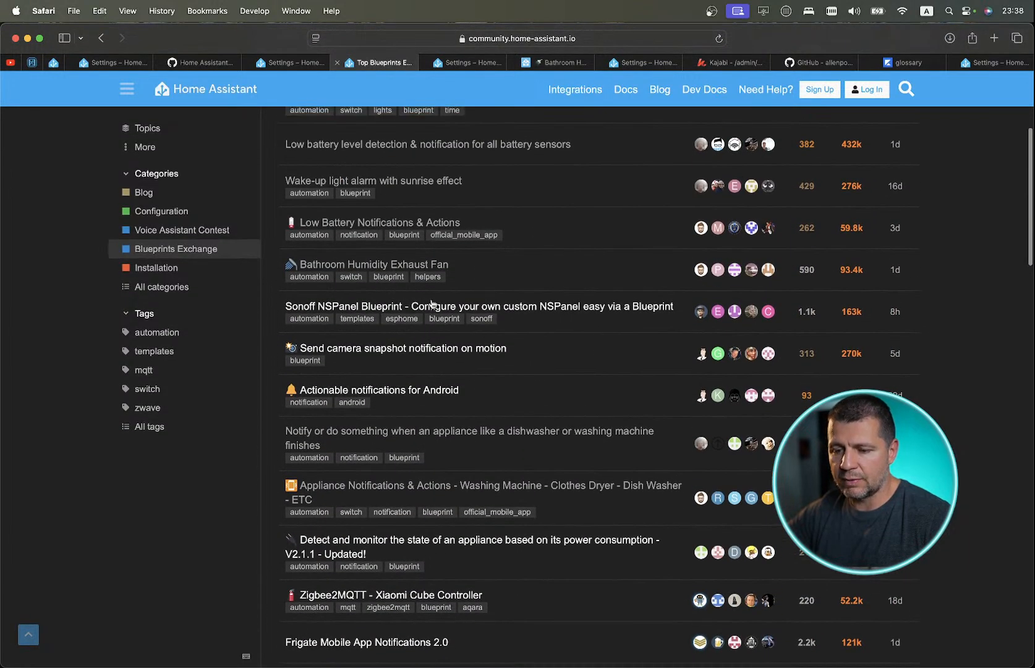
mouse_move(315, 311)
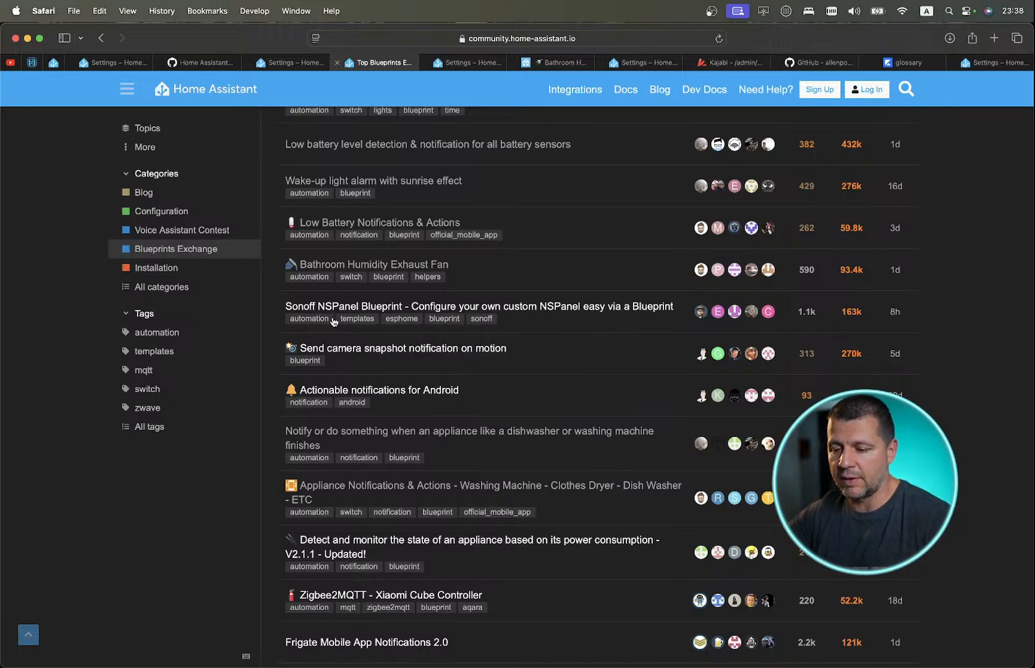
mouse_move(402, 305)
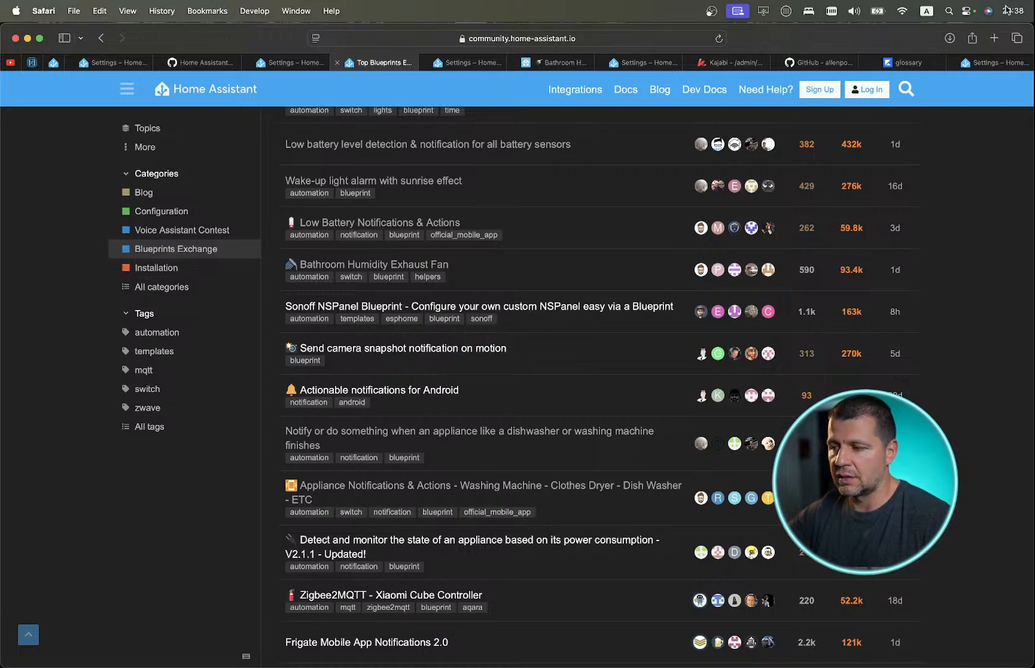
Search the web for "sonoff nspanel" in a new tab and open the official SONOFF NSPanel product page.
click(993, 37)
text(sonoff)
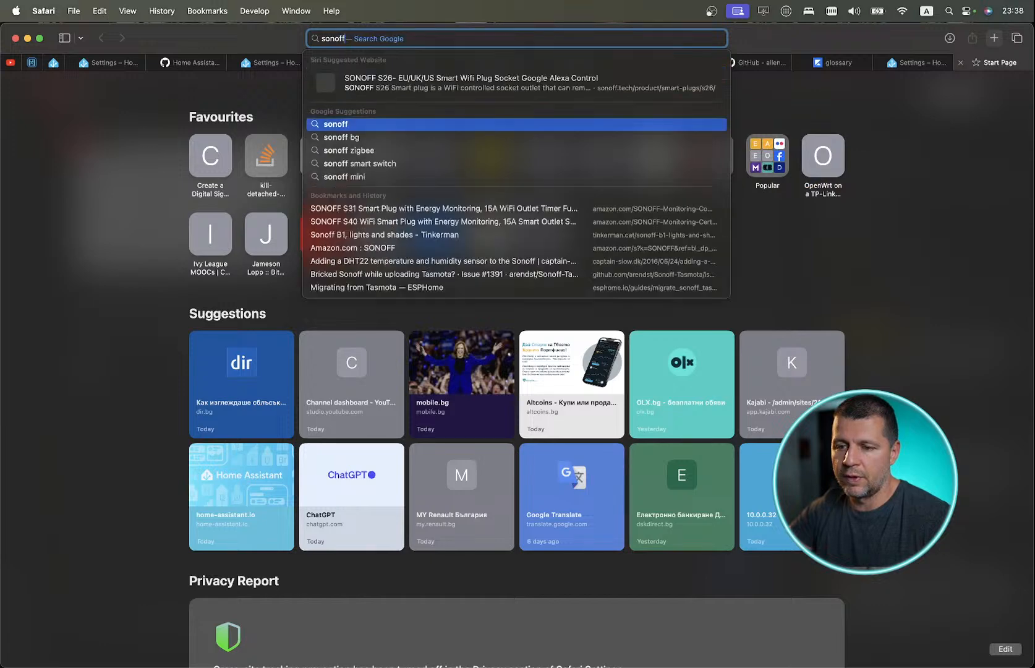
text( nsp)
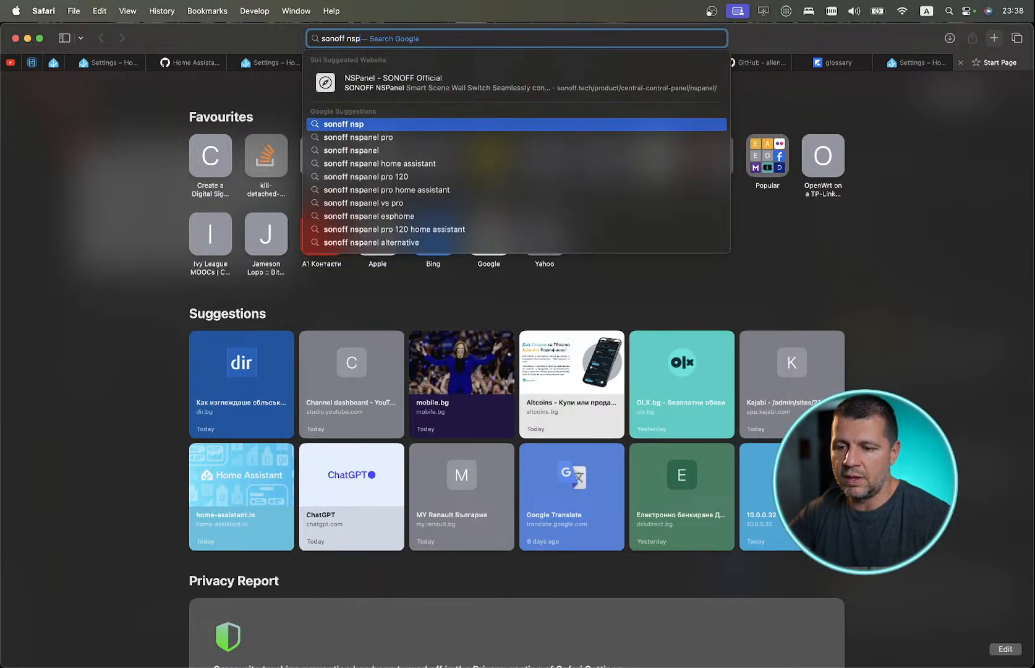
key(Down)
key(Down)
key(Return)
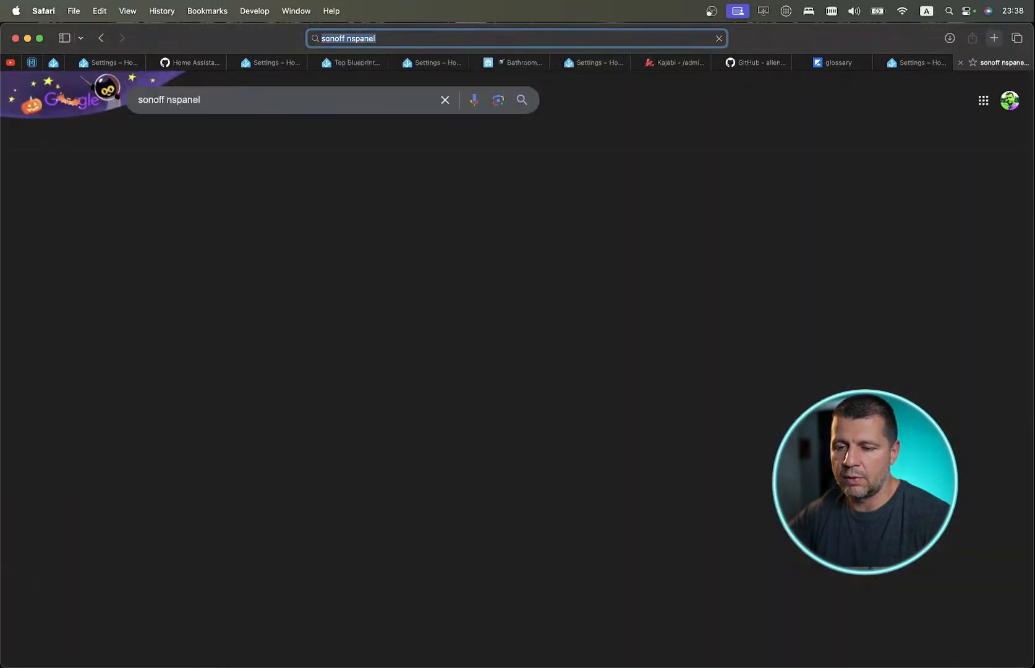
click(160, 202)
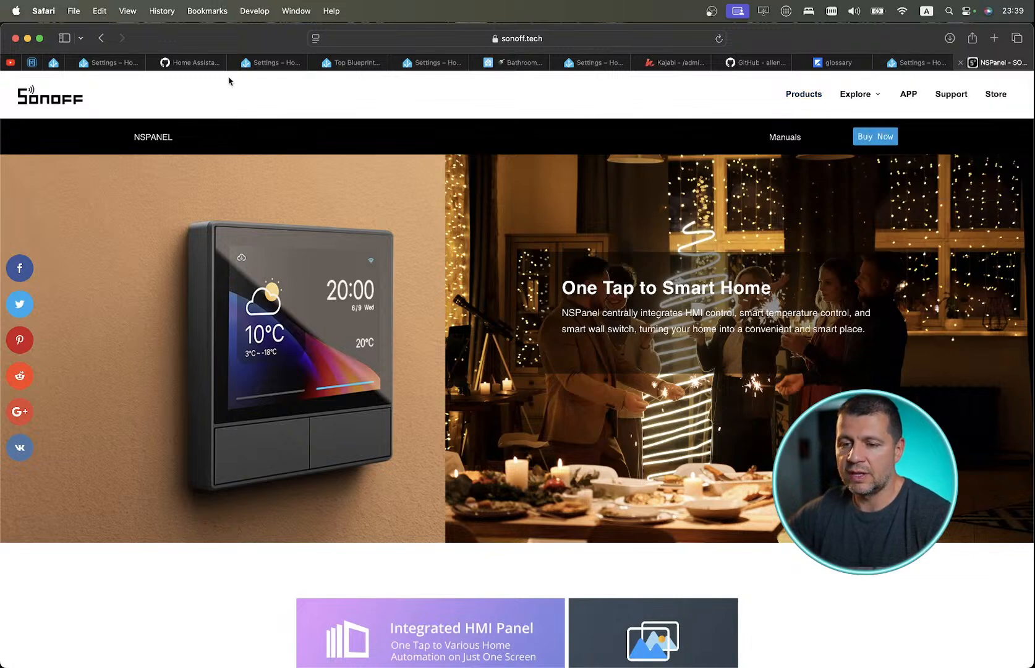
Return to the top blueprints list, open the Sonoff NSPanel Blueprint topic and read through its description.
mouse_move(271, 65)
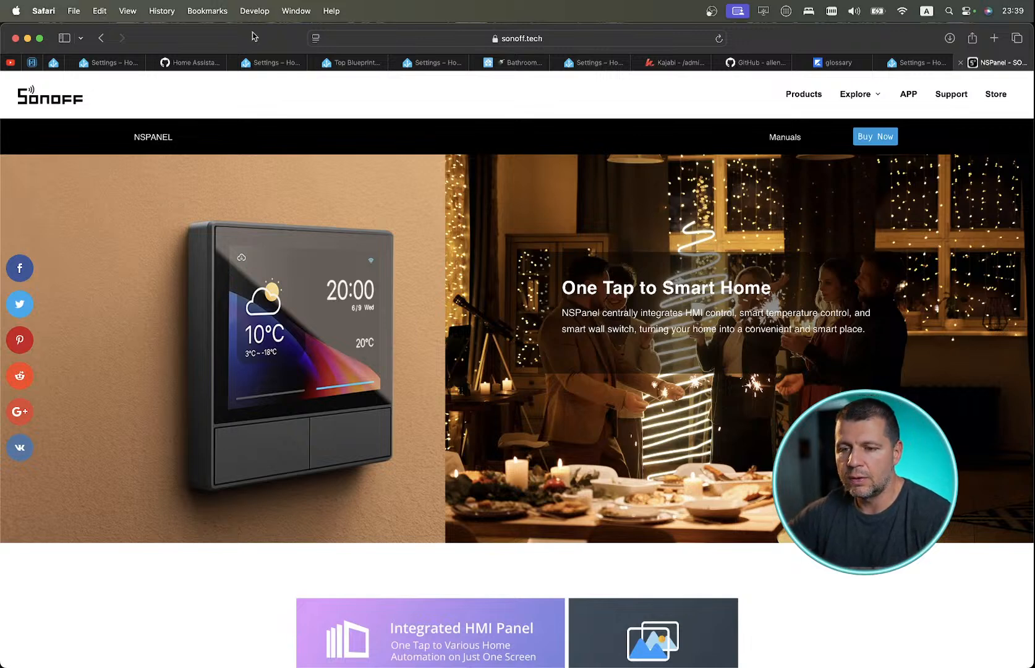
click(256, 61)
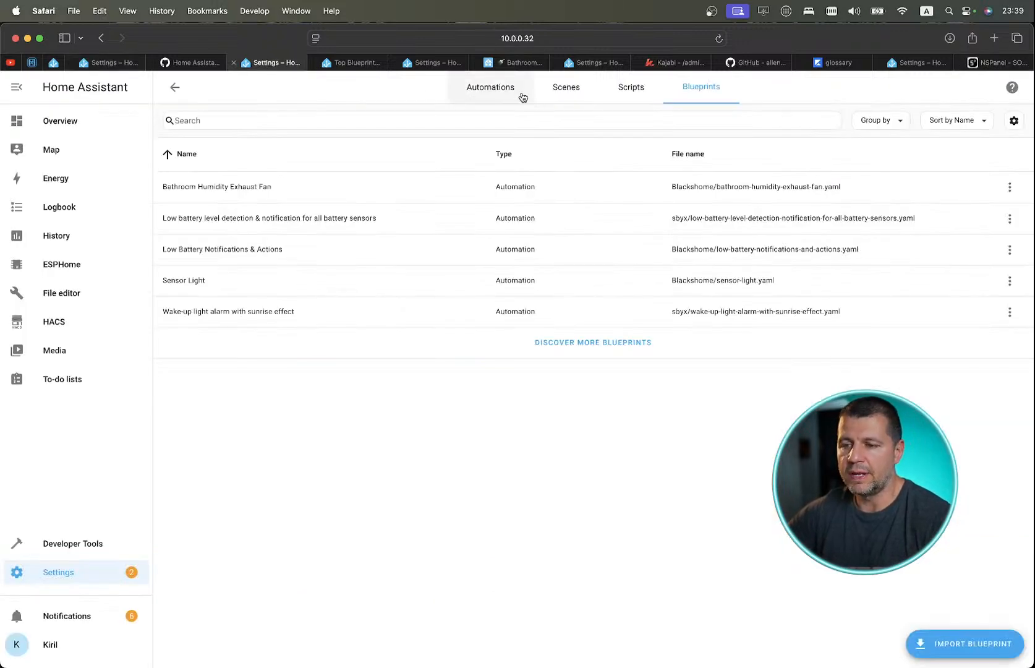
click(426, 63)
click(510, 62)
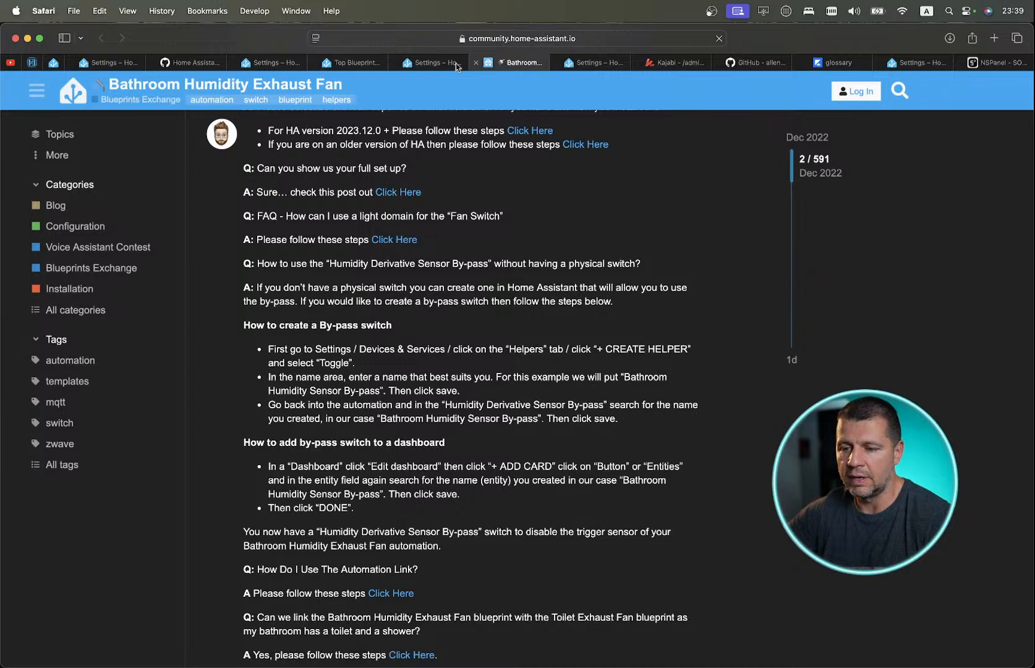
click(373, 66)
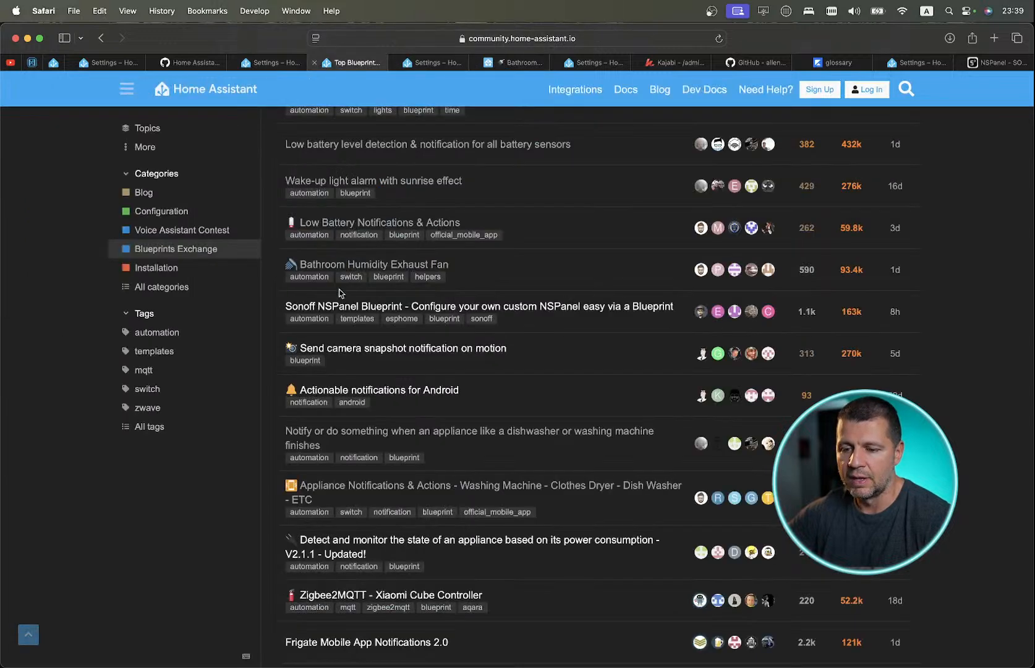
click(345, 307)
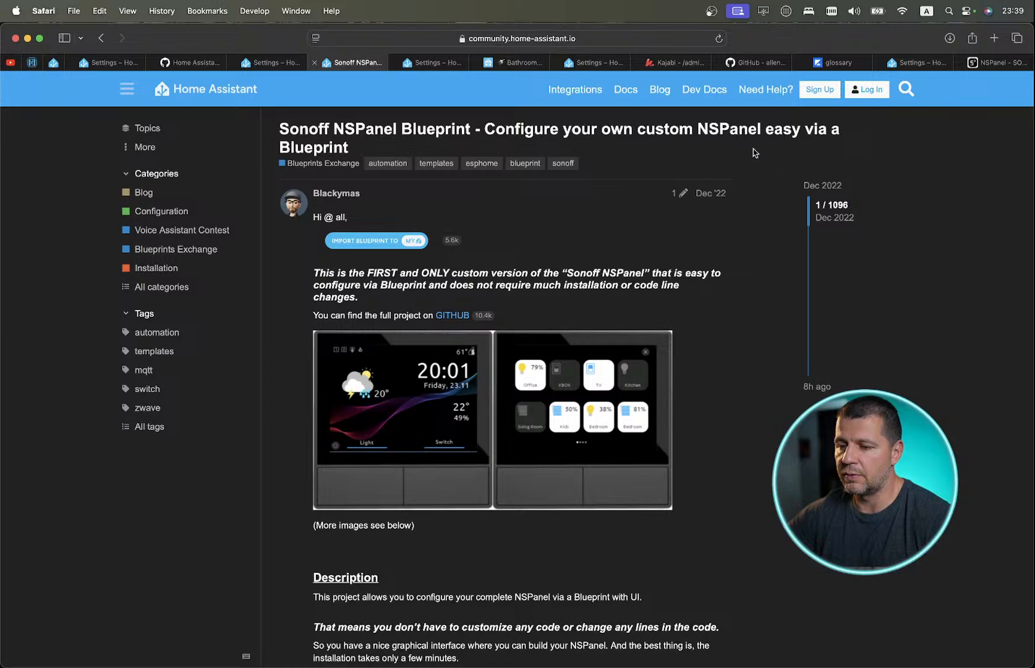
scroll(571, 350, down, 5)
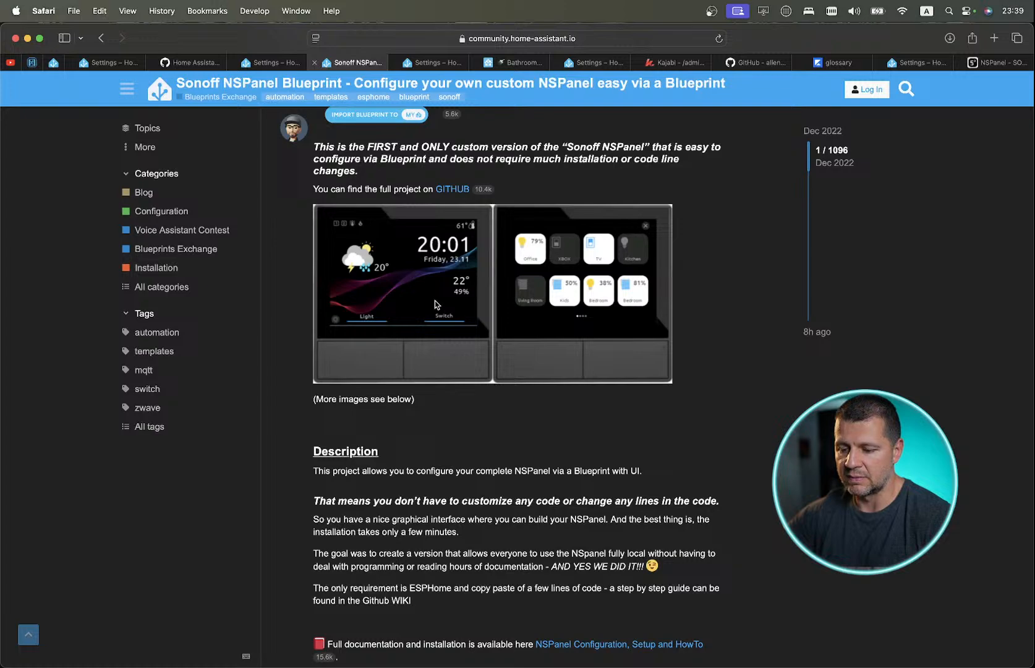
scroll(436, 302, down, 7)
scroll(436, 303, up, 10)
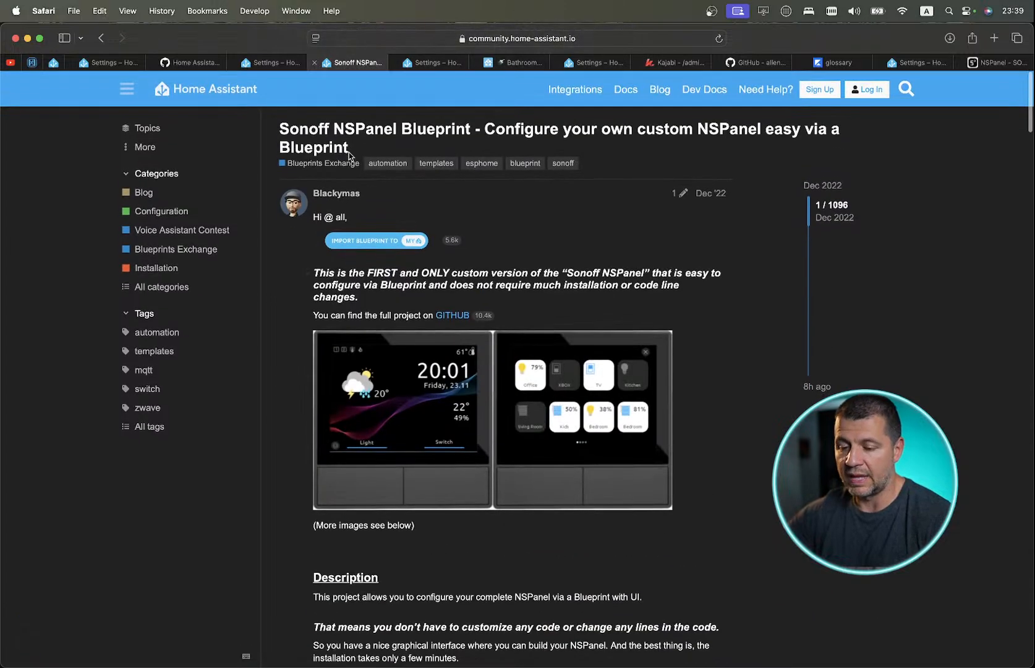
Go back to the top blueprints list and preview the "Send camera snapshot notification on motion" topic.
click(102, 39)
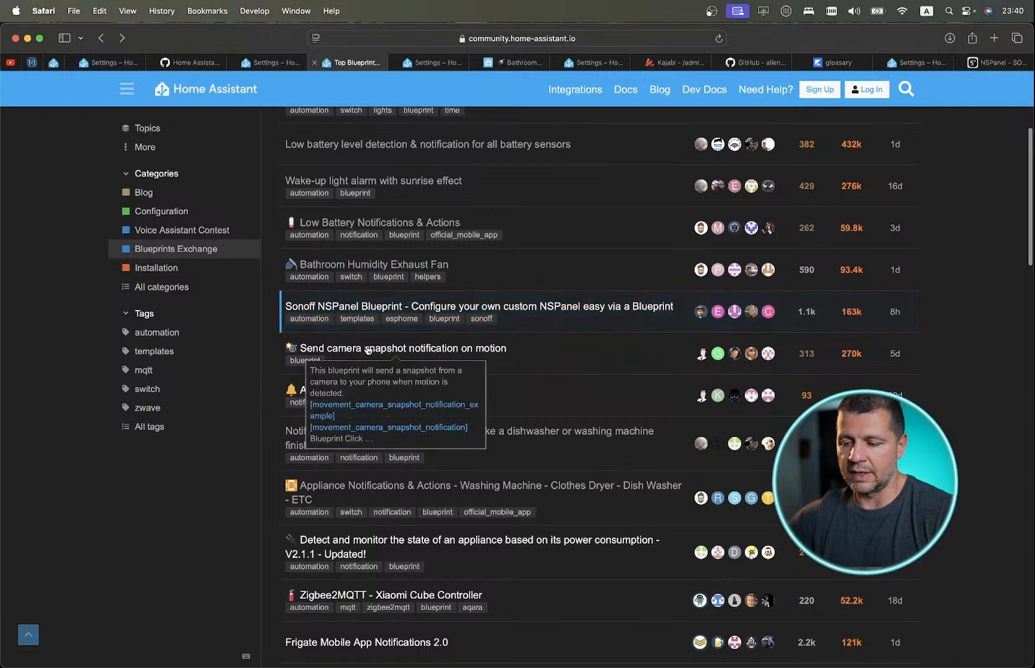
mouse_move(382, 307)
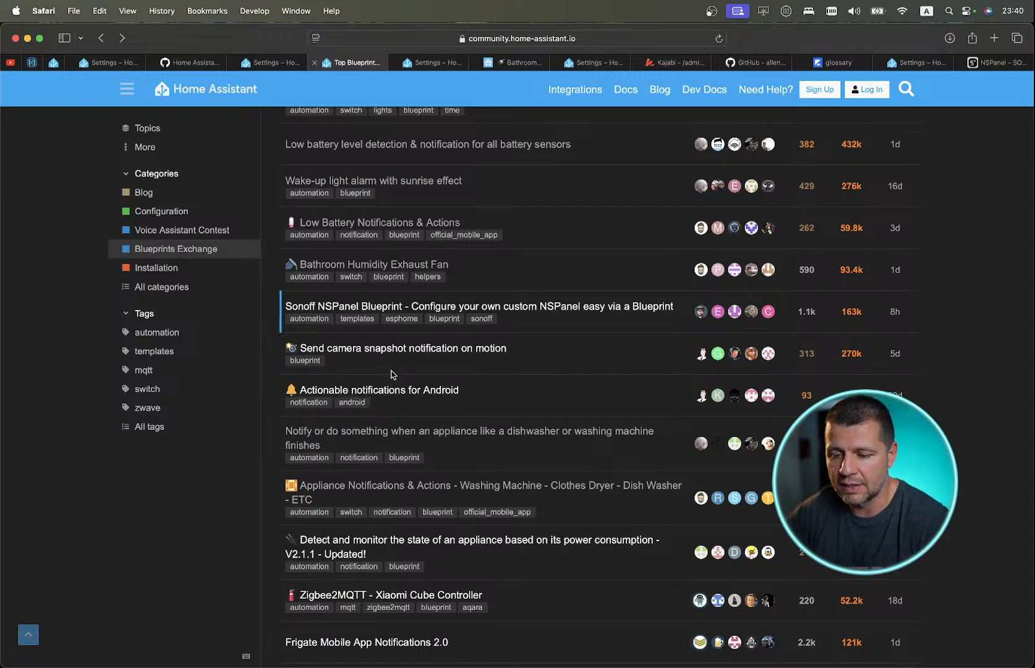
mouse_move(393, 356)
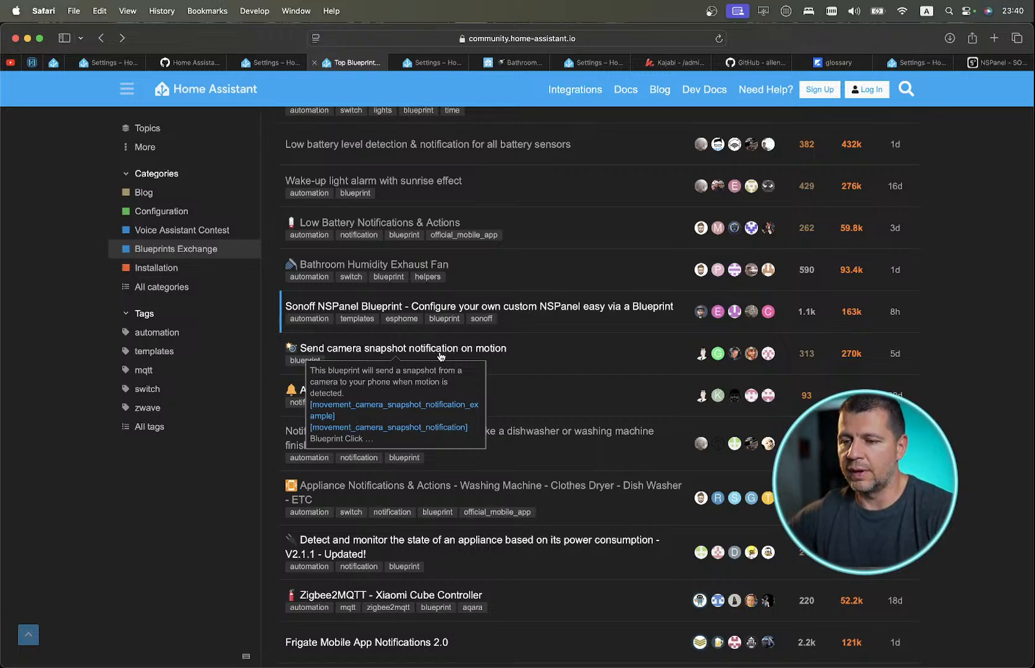
Close the derivative helper's options without submitting them and open the Overview dashboard.
click(272, 63)
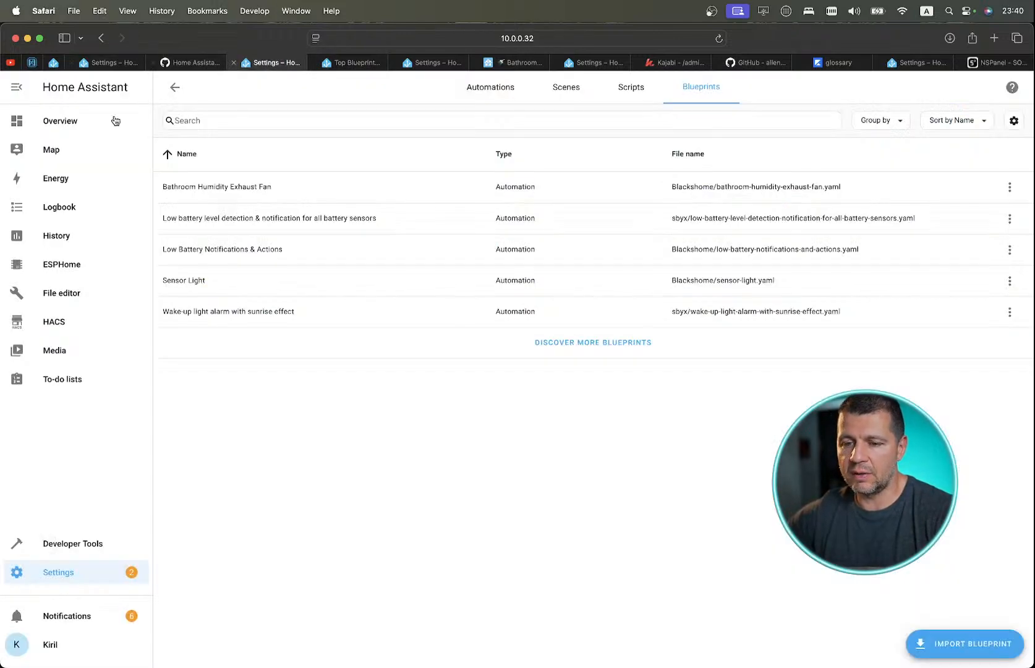
click(104, 63)
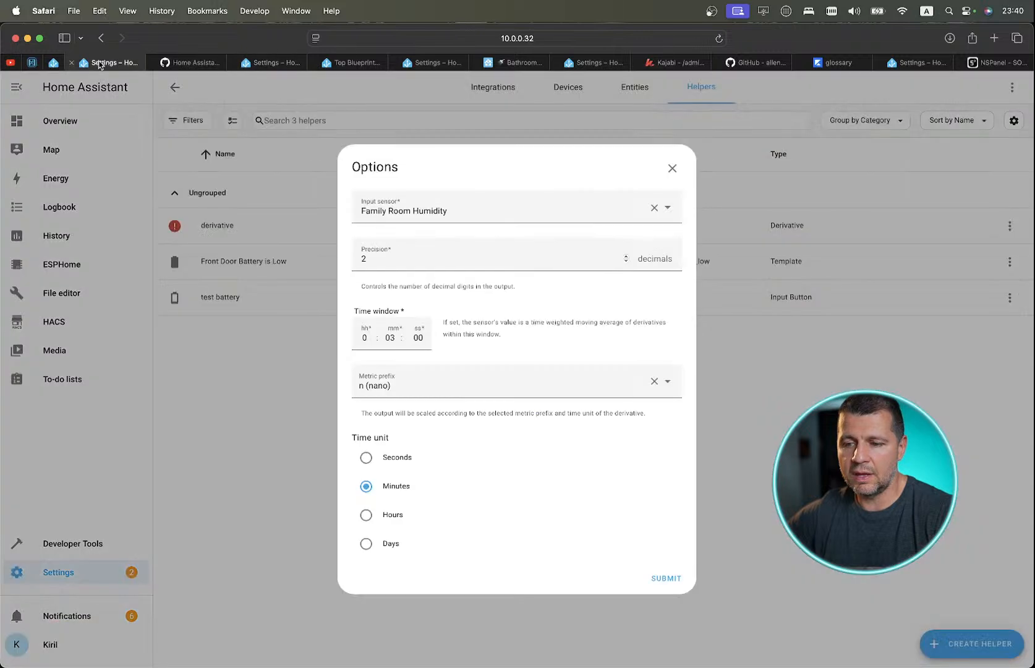
click(672, 168)
click(92, 124)
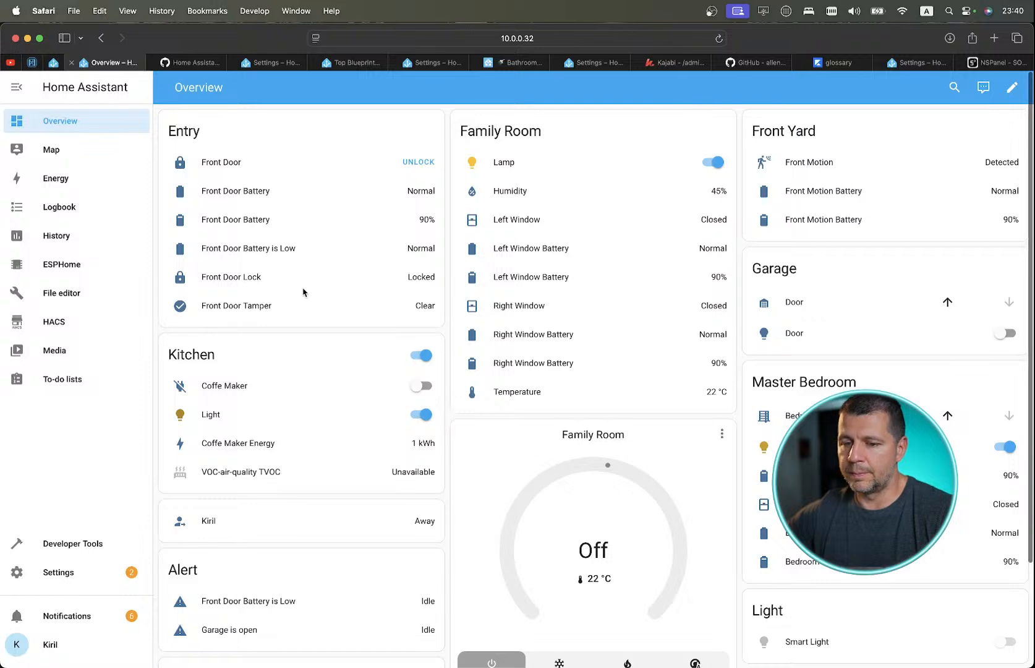
Search the entities for "camer" to check for cameras, and close the search.
key(e)
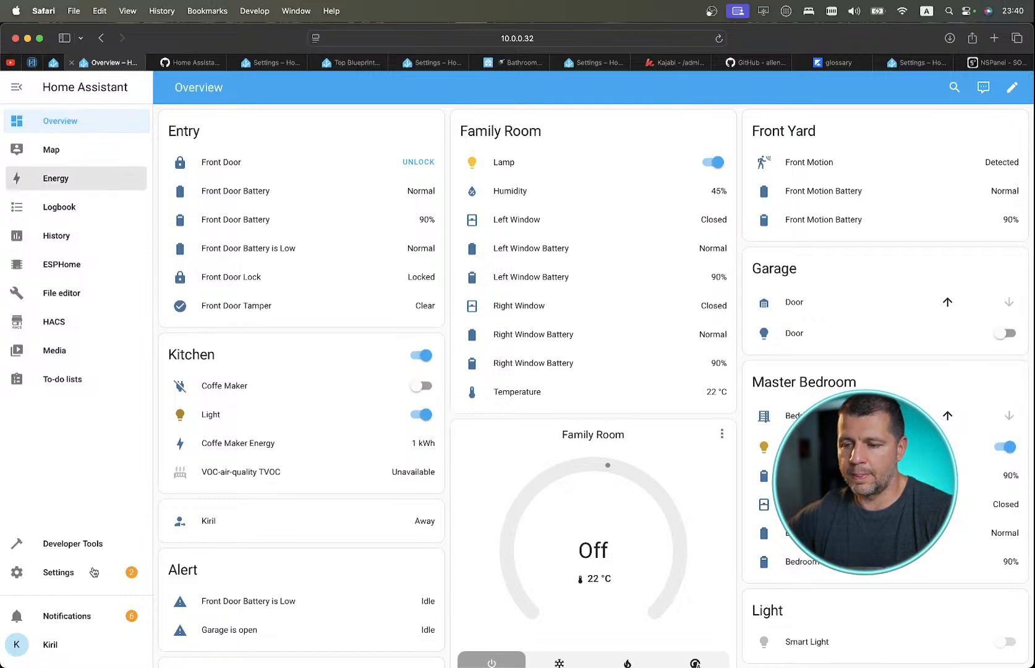
click(307, 179)
text(ecamer)
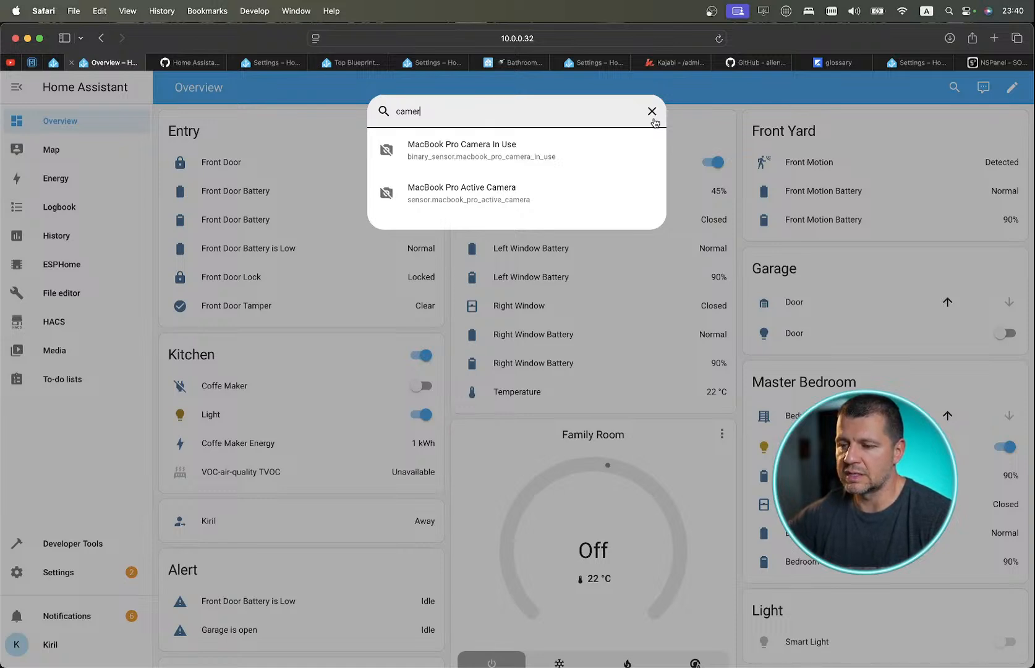
click(653, 113)
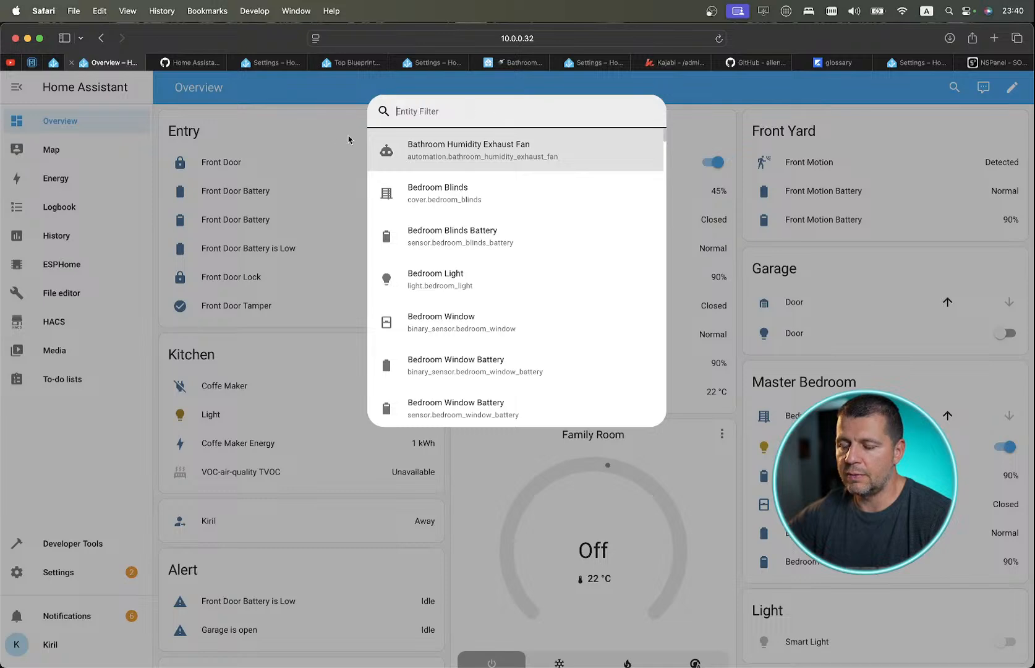
click(328, 141)
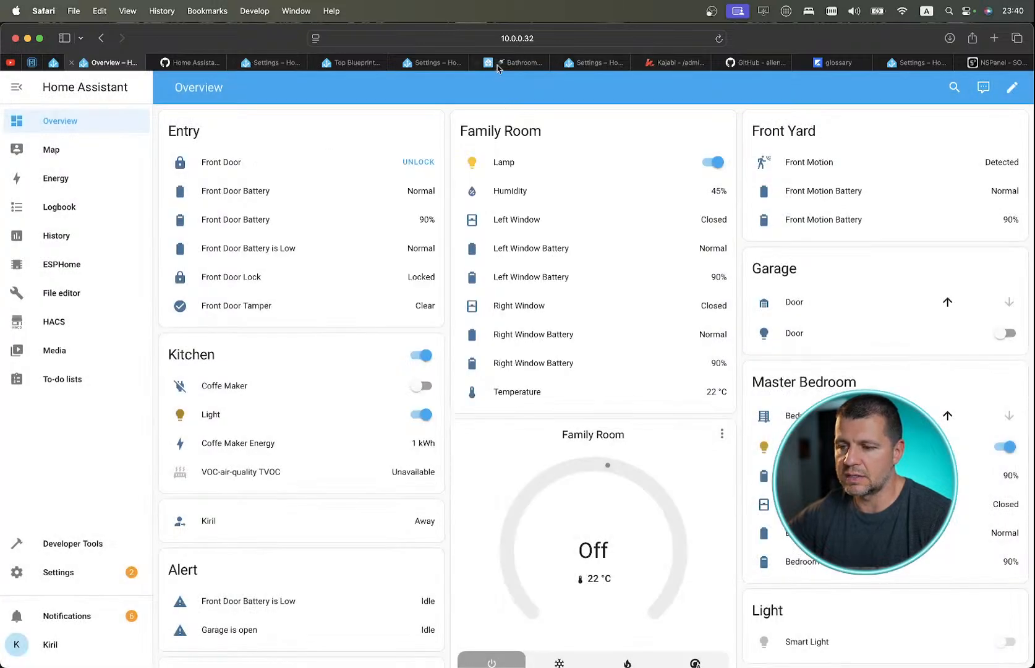
Return to the community's top blueprints list and open the "Send camera snapshot notification on motion" topic.
click(516, 62)
click(427, 66)
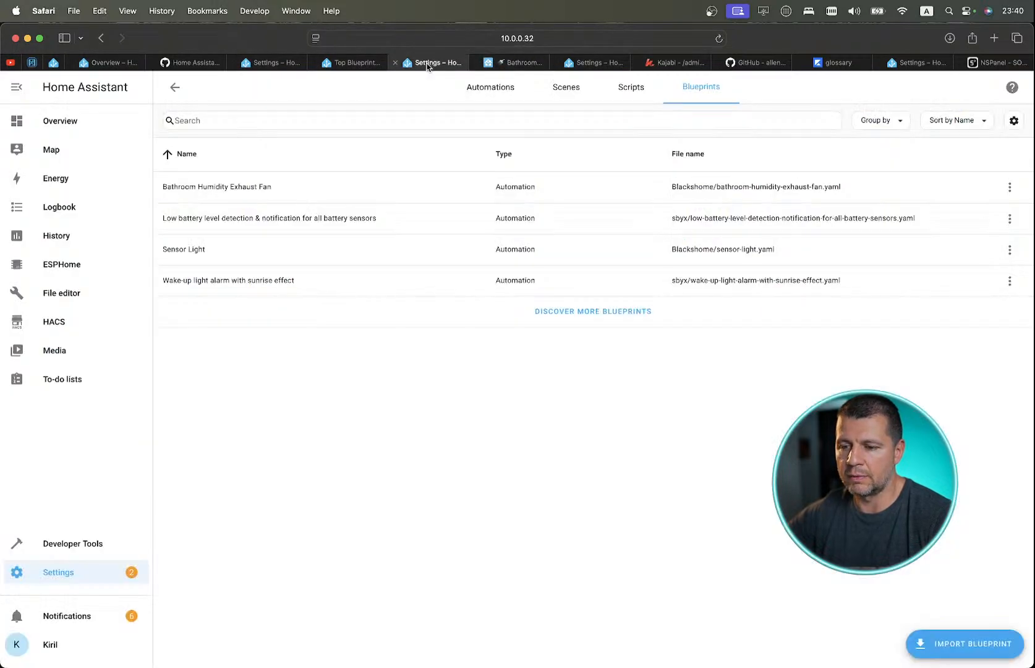
click(587, 65)
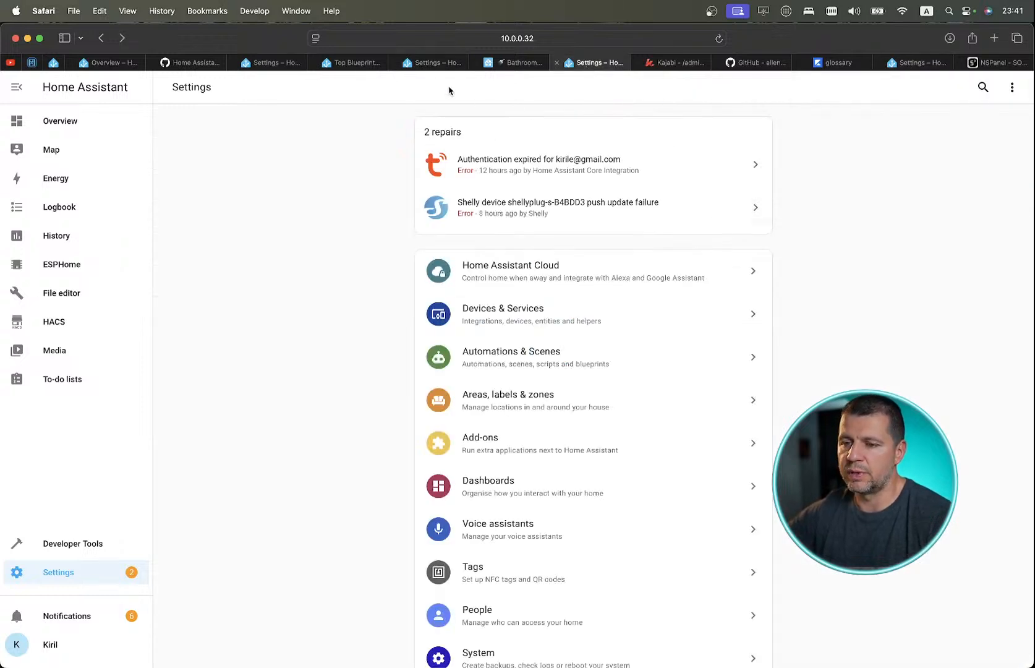
click(436, 63)
click(352, 63)
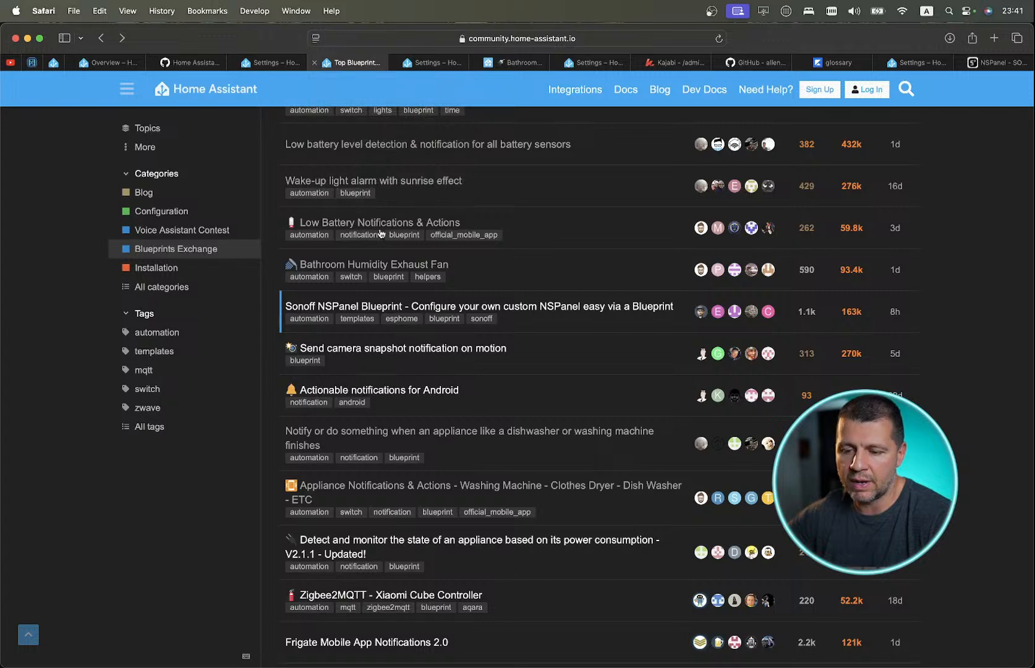
click(347, 348)
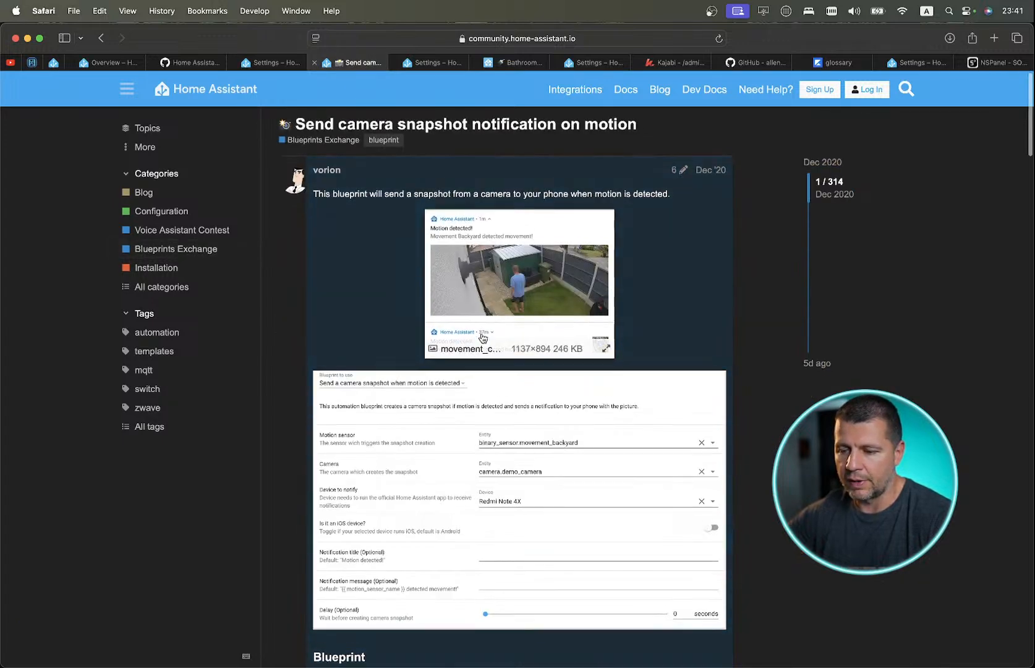
Read through the camera snapshot topic's notification example, input settings and blueprint YAML code.
scroll(370, 198, up, 5)
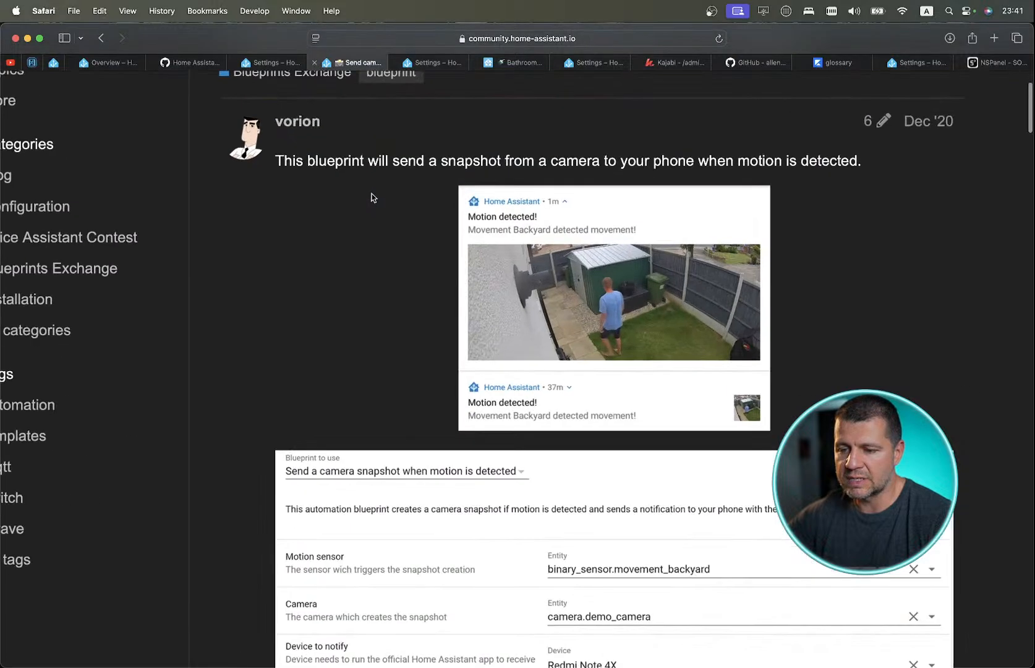
scroll(371, 198, right, 3)
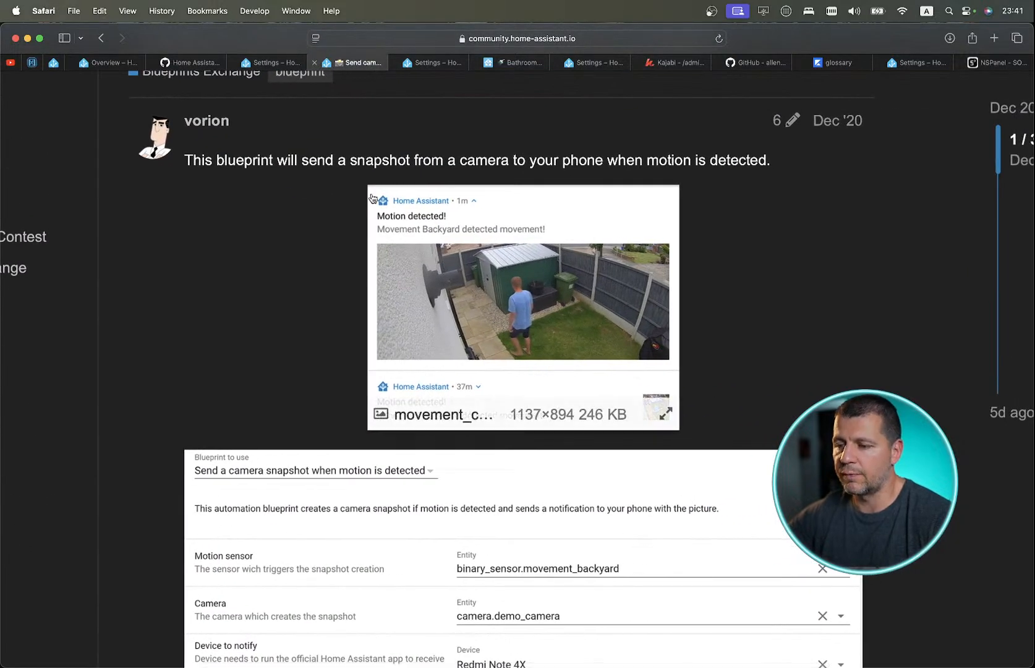
scroll(371, 197, down, 5)
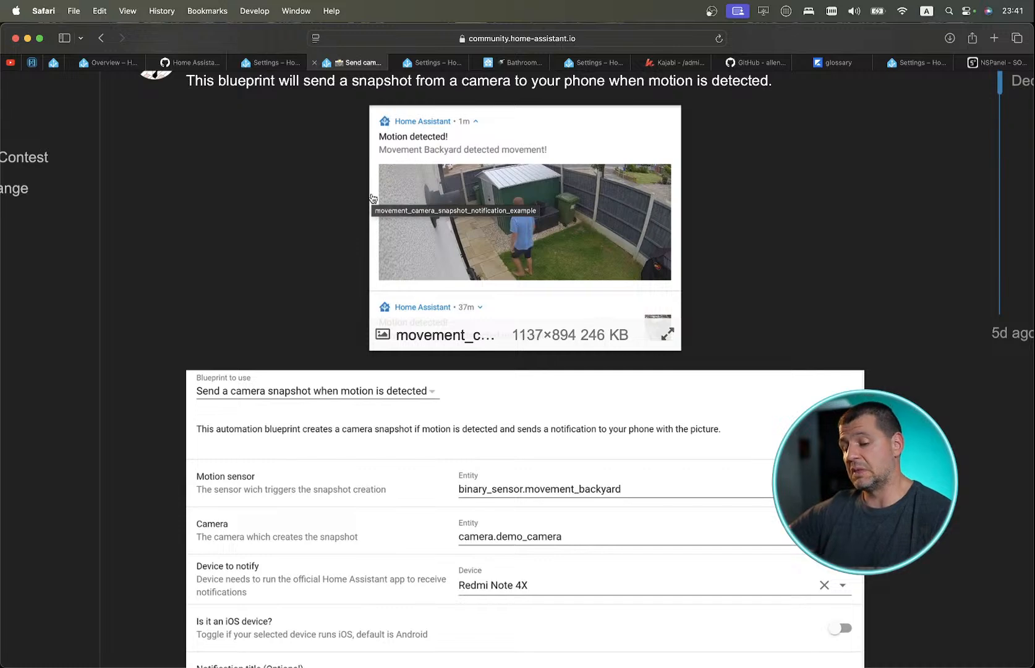
scroll(418, 335, down, 10)
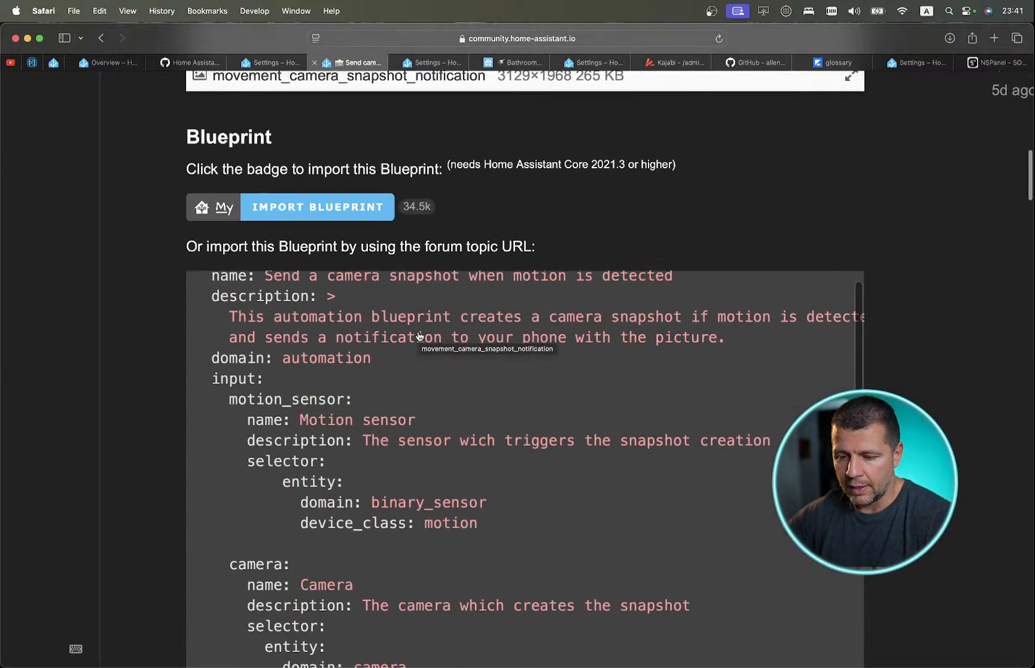
scroll(536, 278, down, 15)
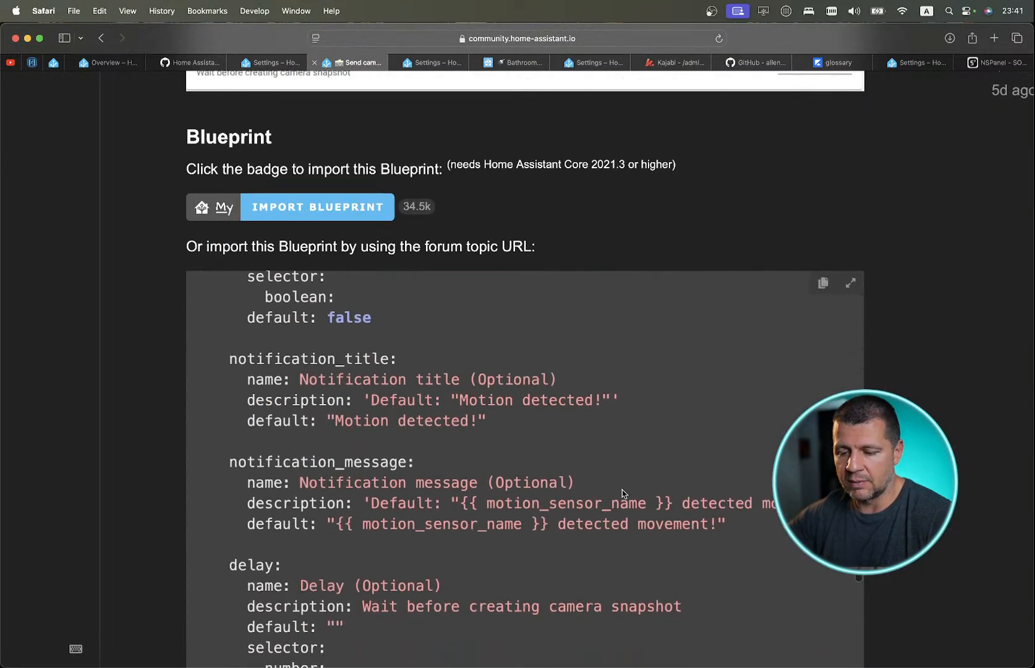
scroll(621, 493, down, 5)
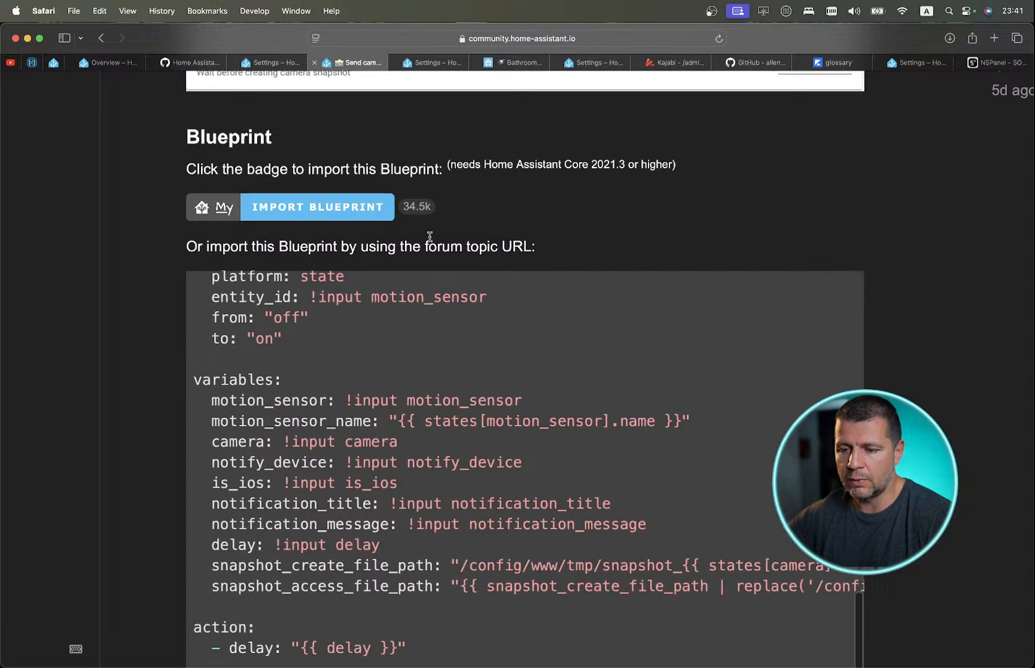
Try to import the camera snapshot blueprint from its topic.
click(331, 214)
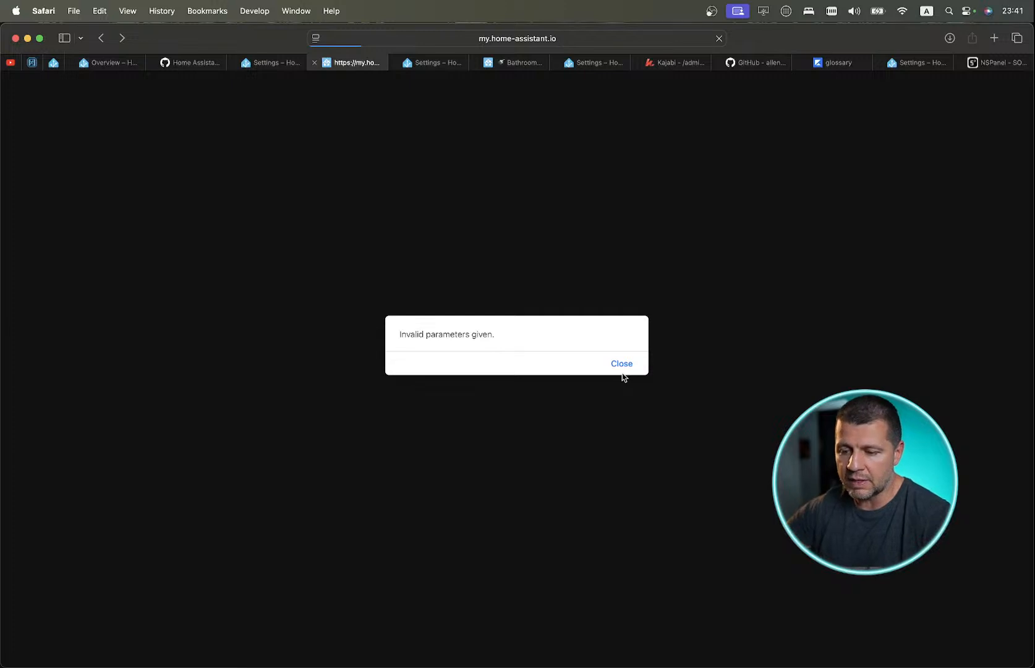
click(621, 363)
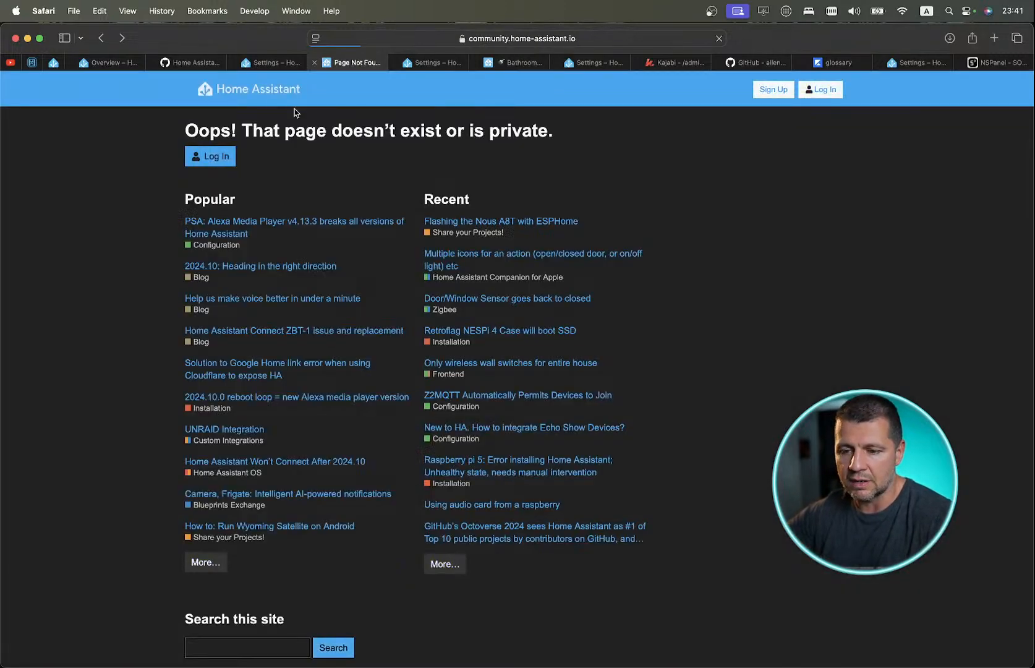
click(101, 38)
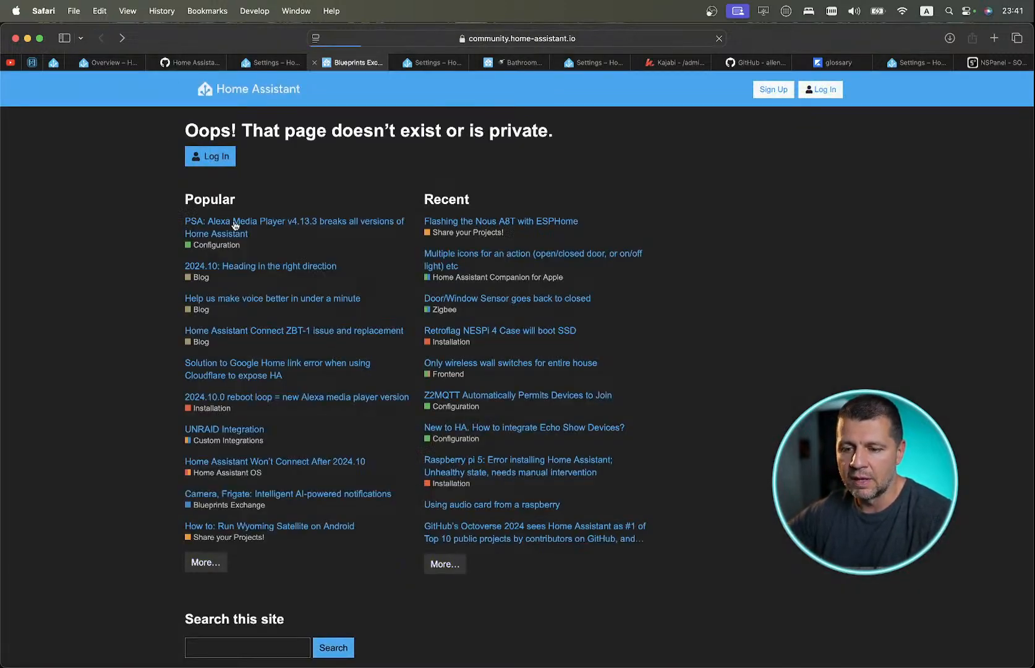
Show the top topics in Blueprints Exchange and reopen "Send camera snapshot notification on motion".
scroll(419, 435, down, 2)
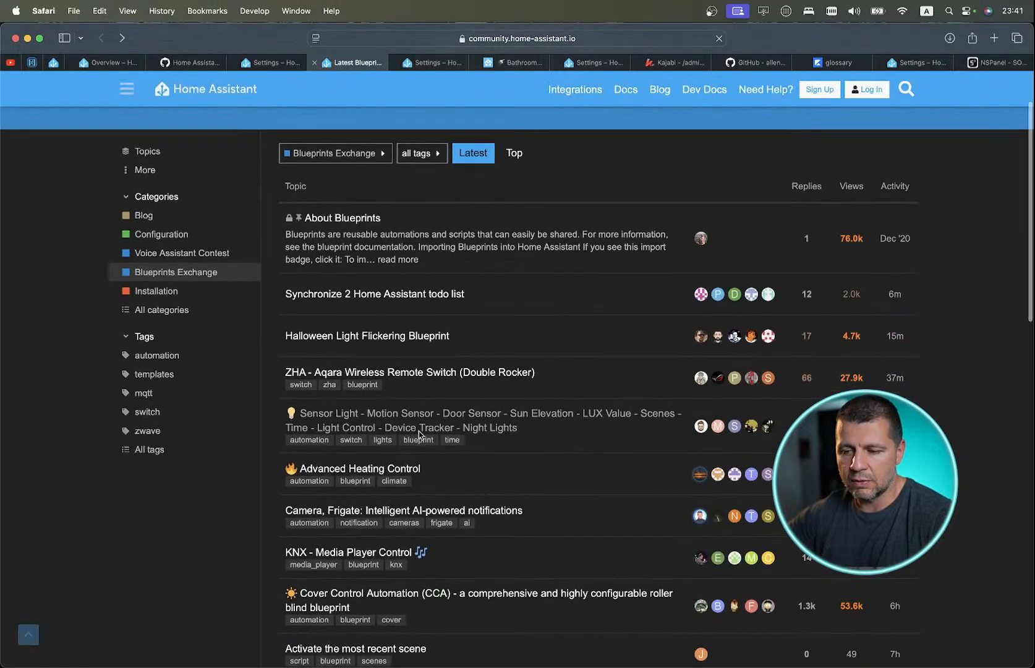
click(517, 162)
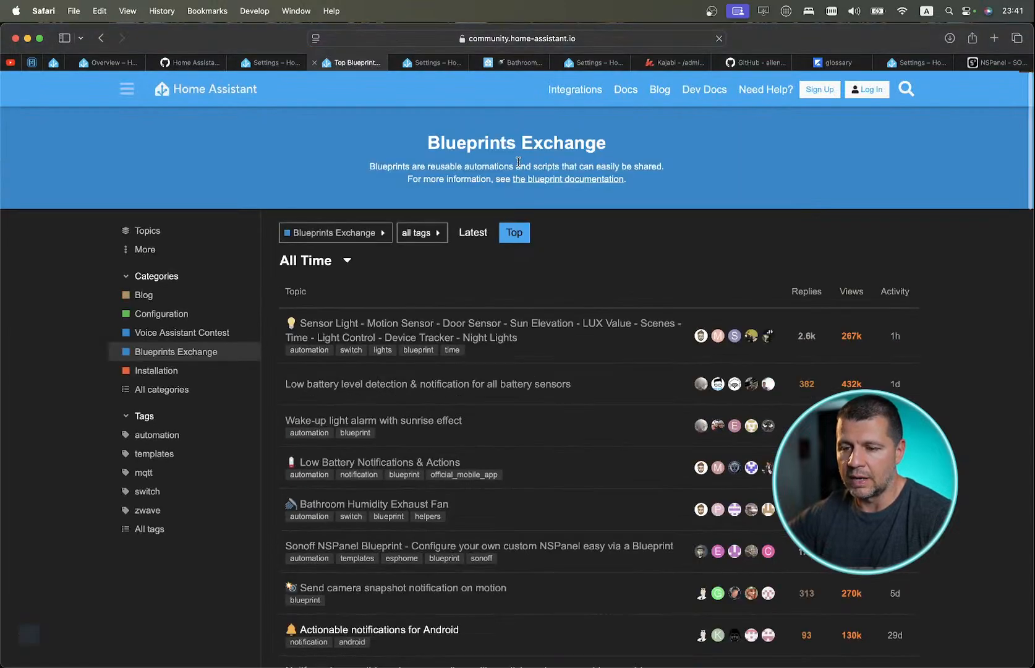
scroll(389, 461, down, 3)
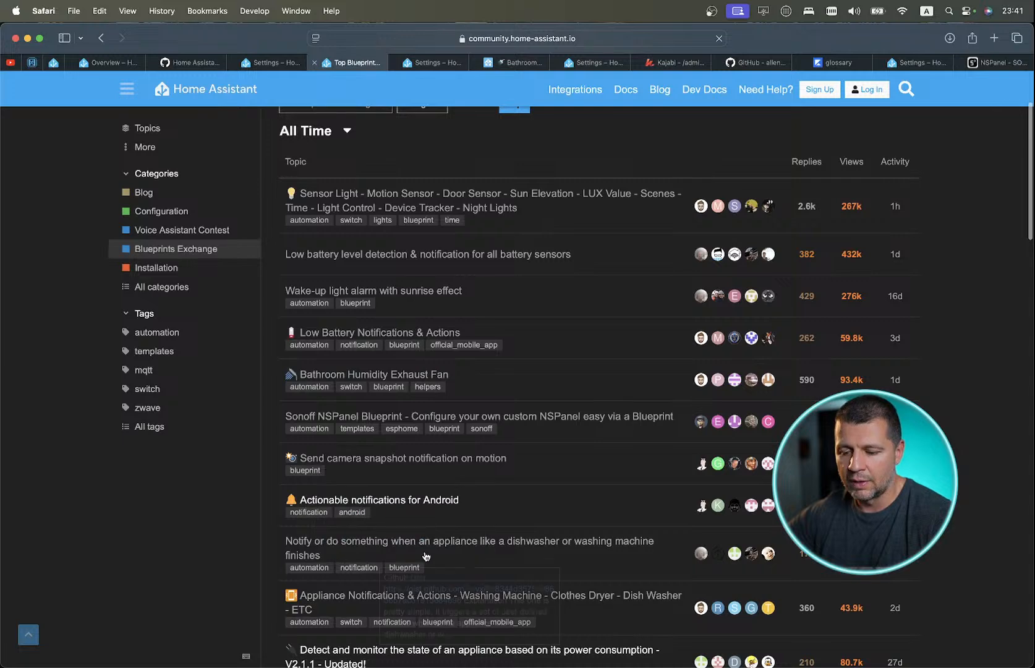
scroll(402, 532, down, 3)
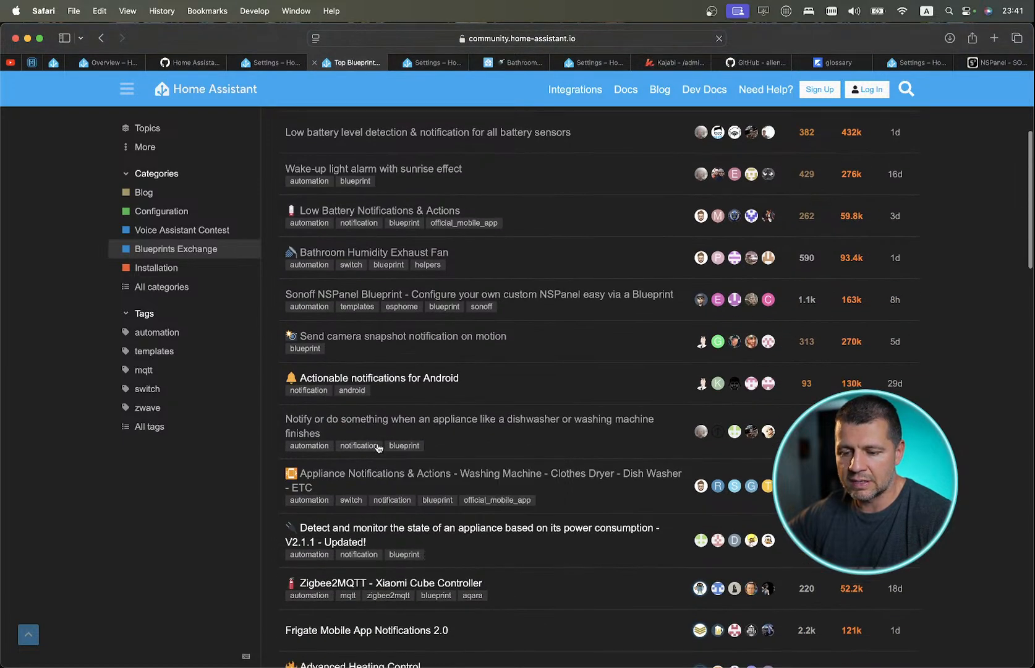
mouse_move(366, 343)
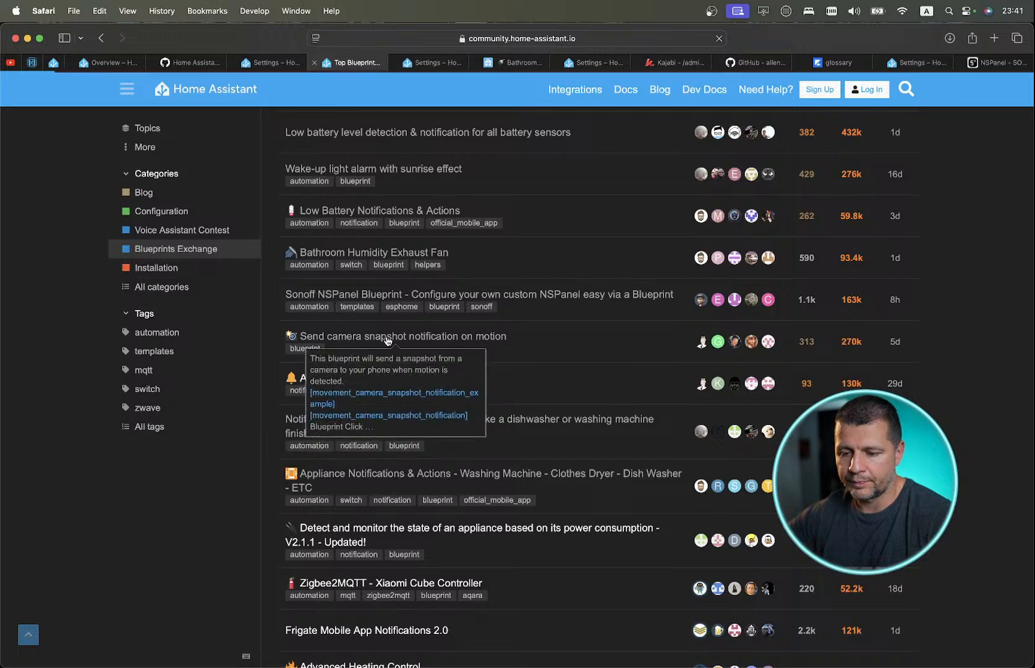
click(387, 340)
Import the "Send a camera snapshot when motion is detected" blueprint from its topic into Home Assistant.
scroll(483, 486, down, 3)
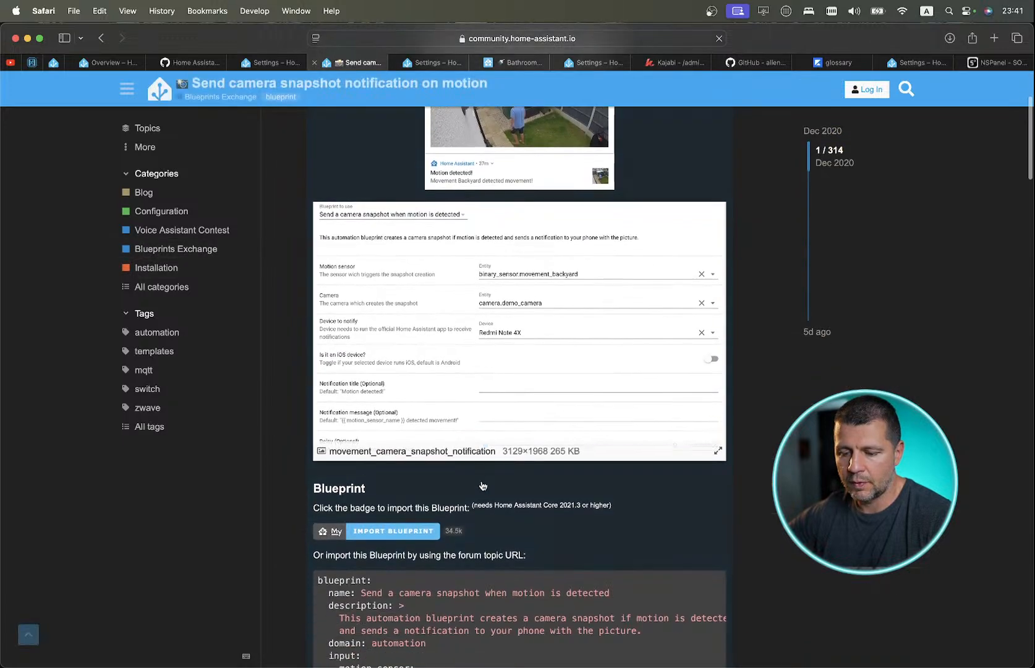
scroll(483, 486, down, 1)
click(423, 500)
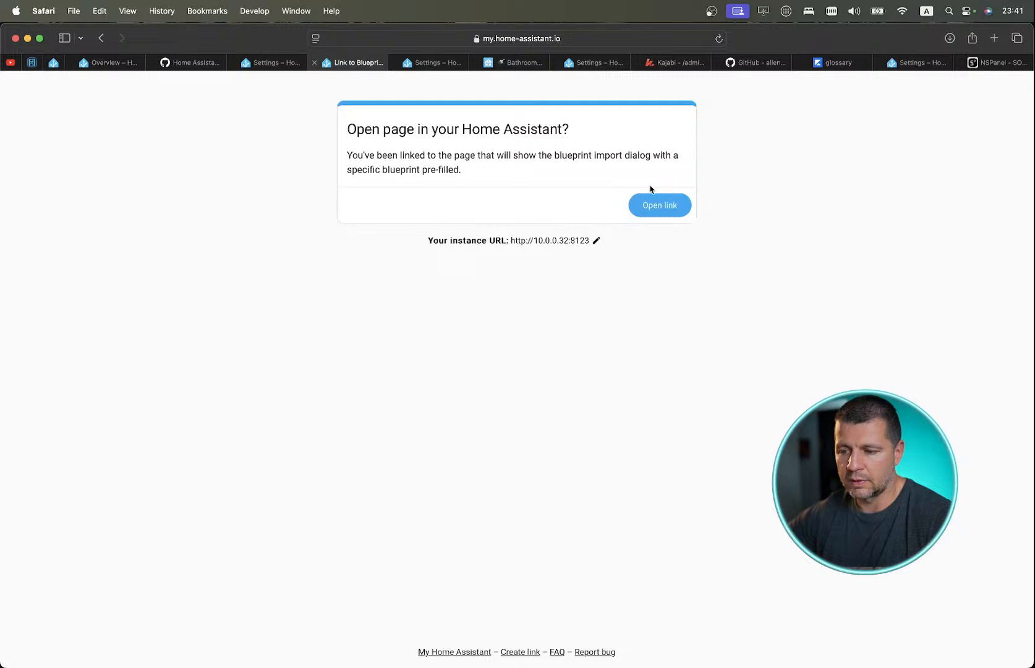
click(658, 205)
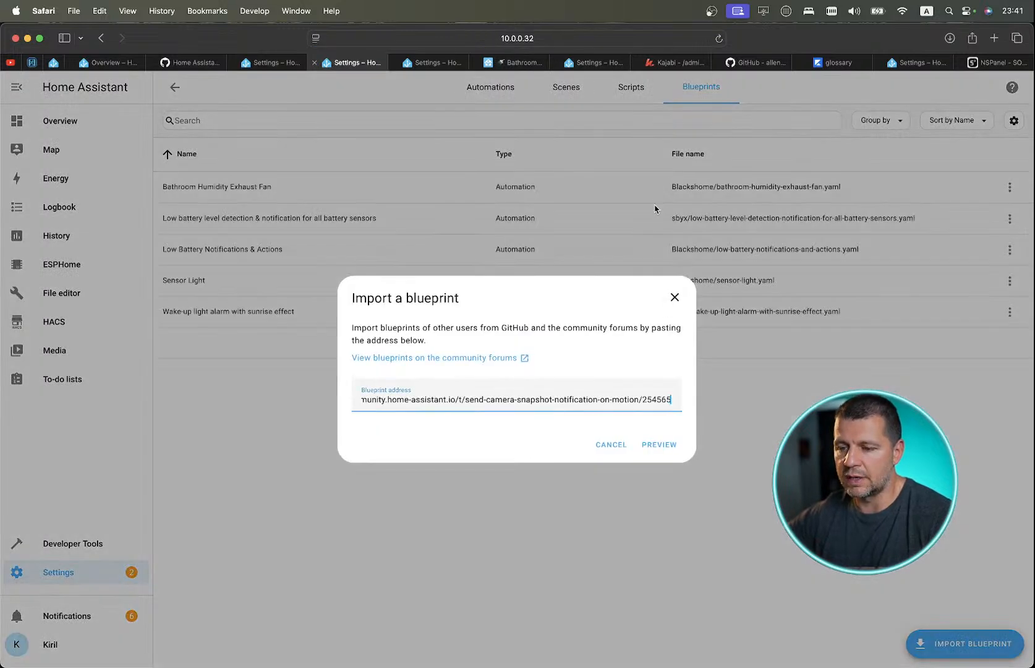
click(650, 442)
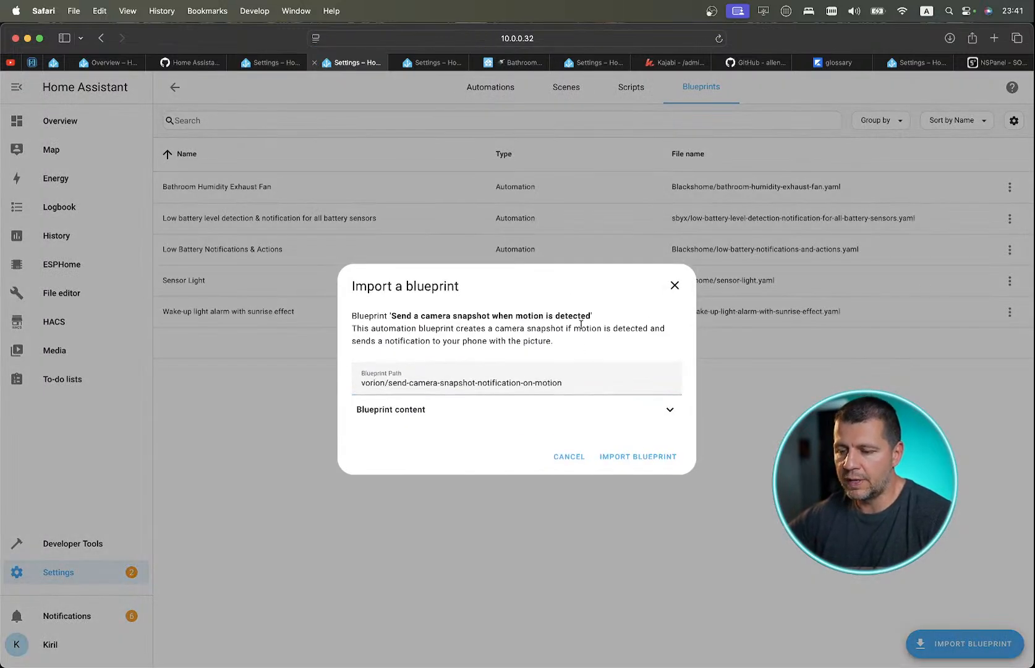
click(637, 458)
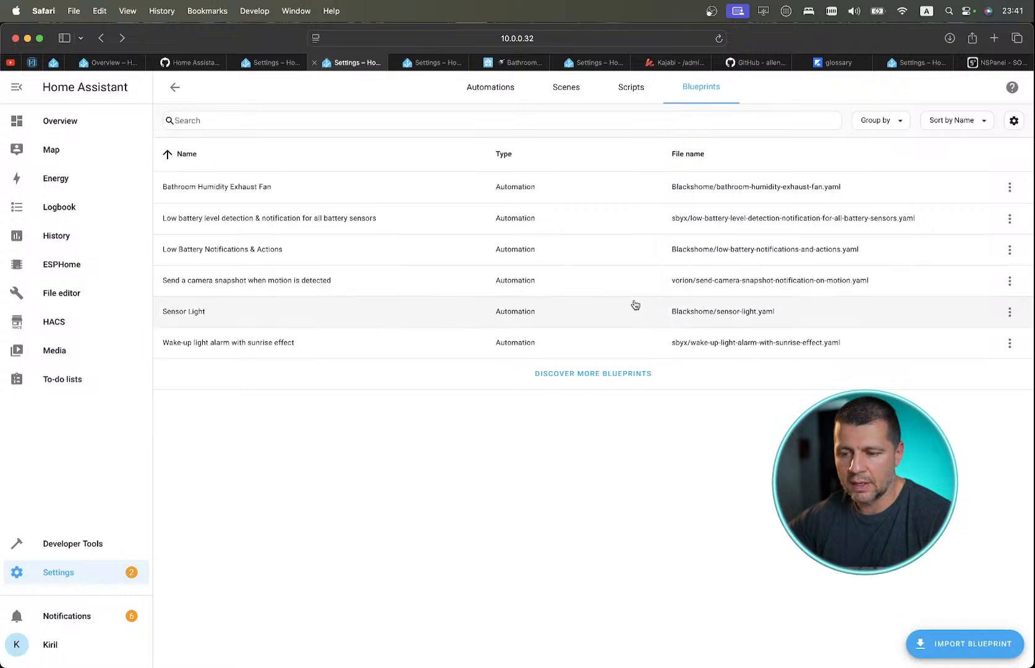
Create an automation from the "Send a camera snapshot when motion is detected" blueprint with Front Motion as the motion sensor.
click(1009, 280)
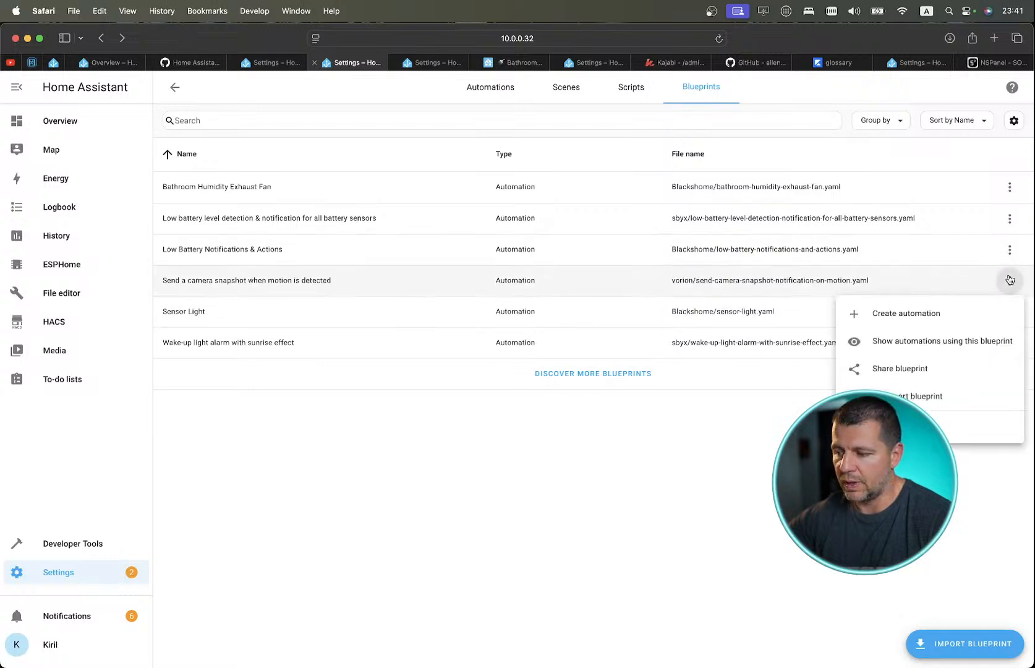
click(901, 315)
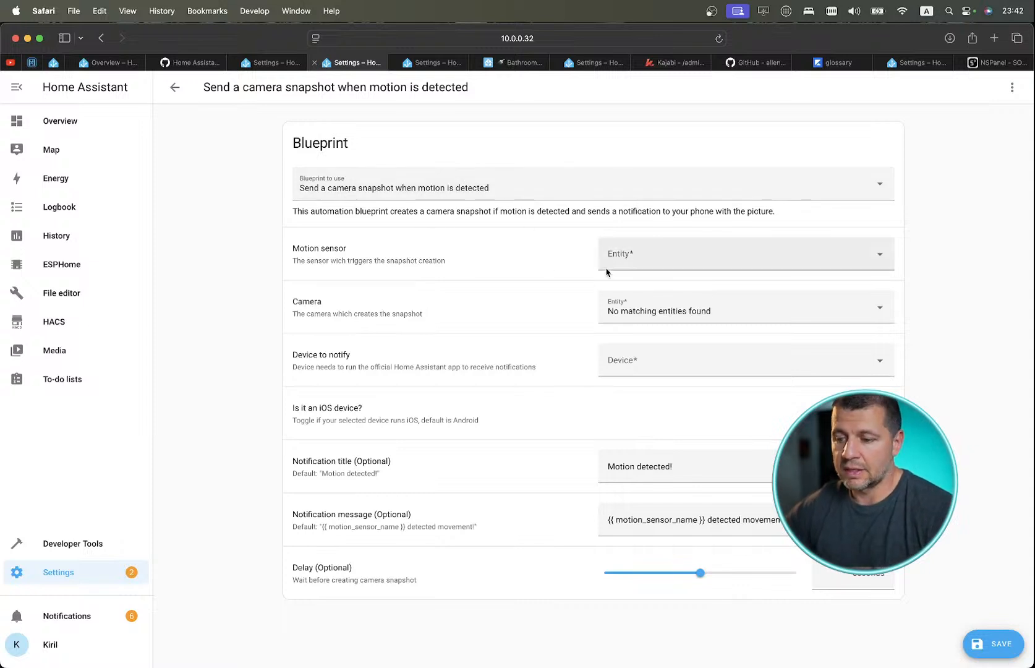
click(621, 255)
click(646, 295)
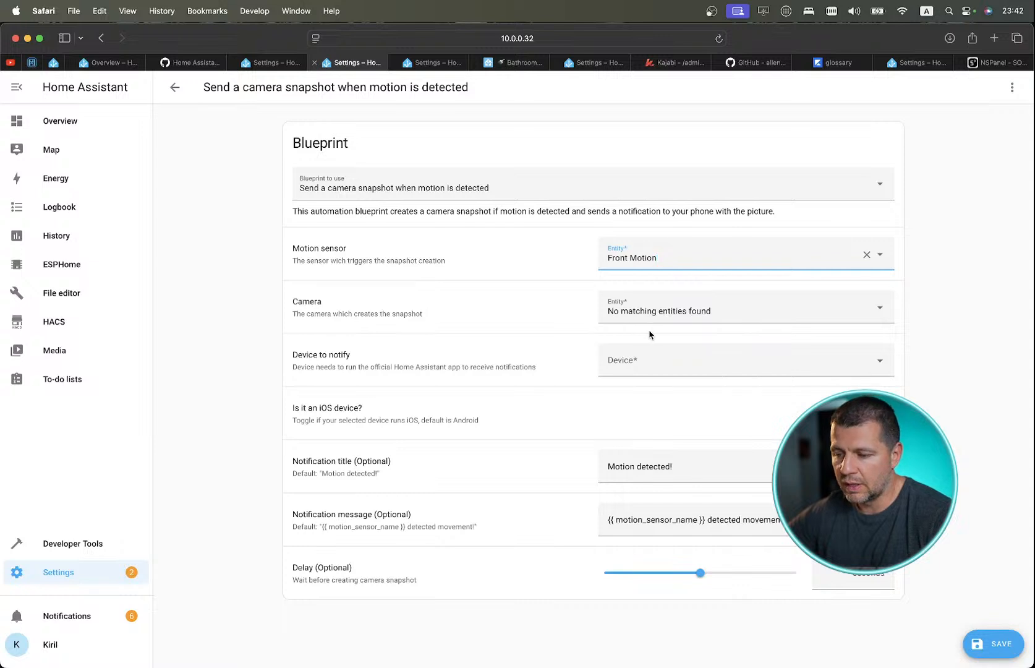
Check which entities are offered for the snapshot automation's camera and examine its device-to-notify field.
click(656, 311)
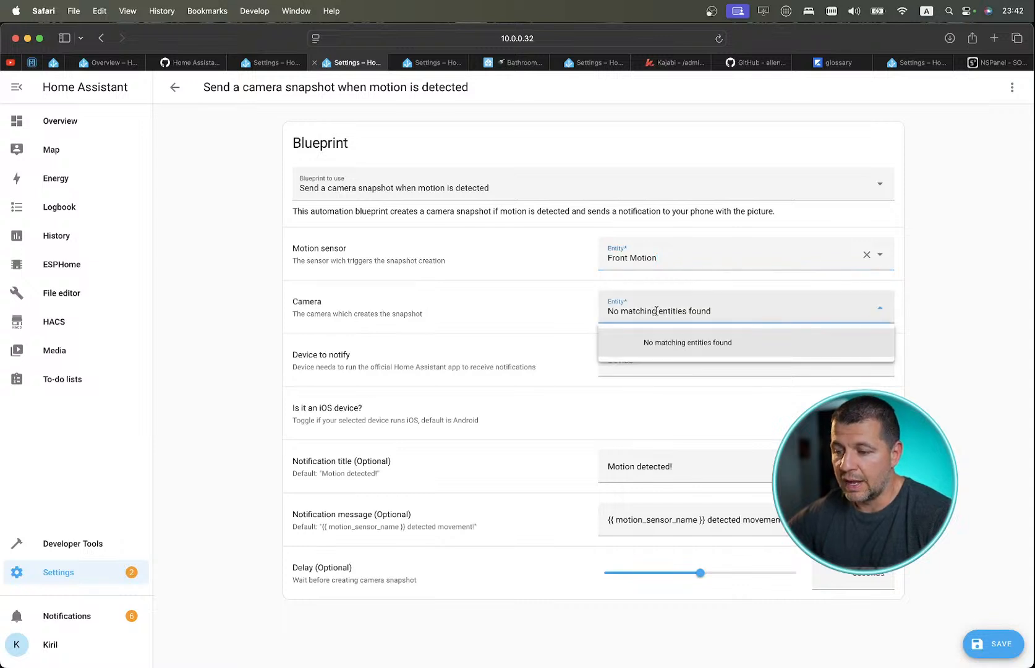
click(619, 360)
click(618, 361)
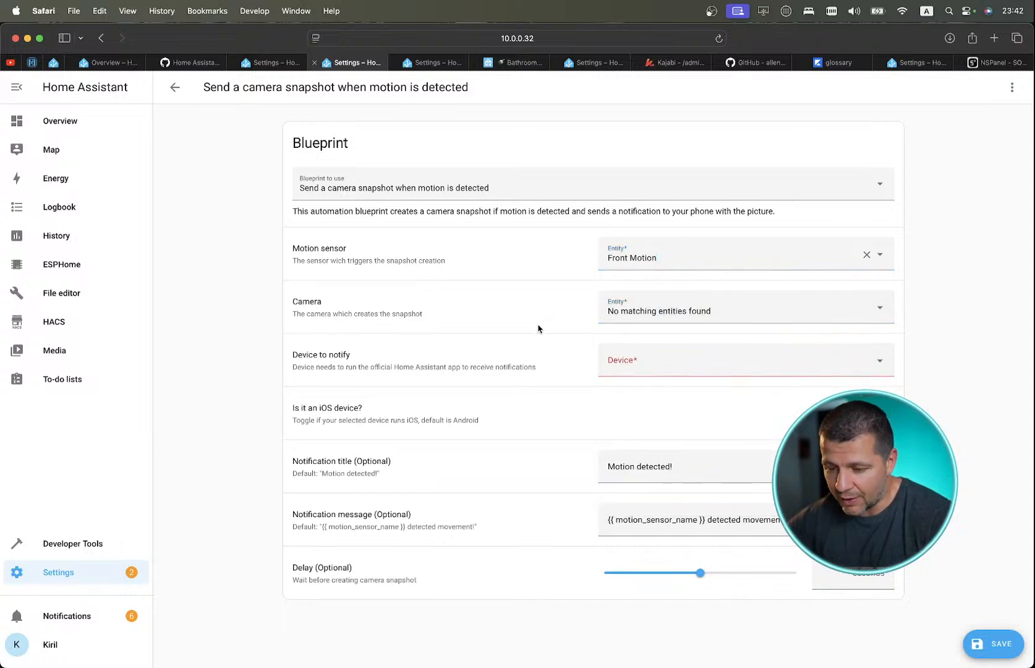
click(622, 311)
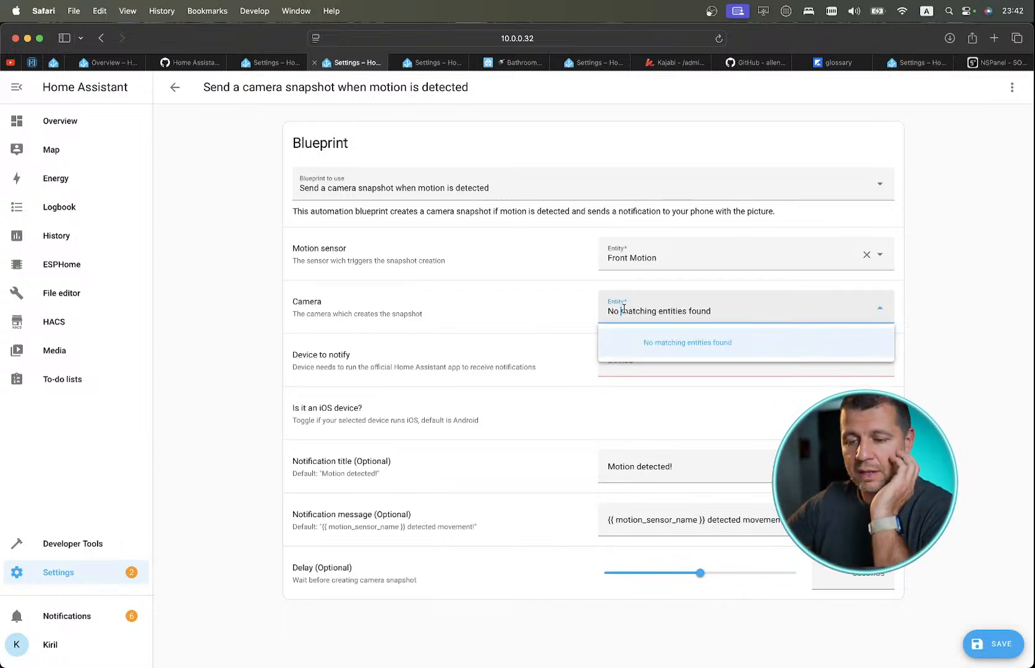
key(Escape)
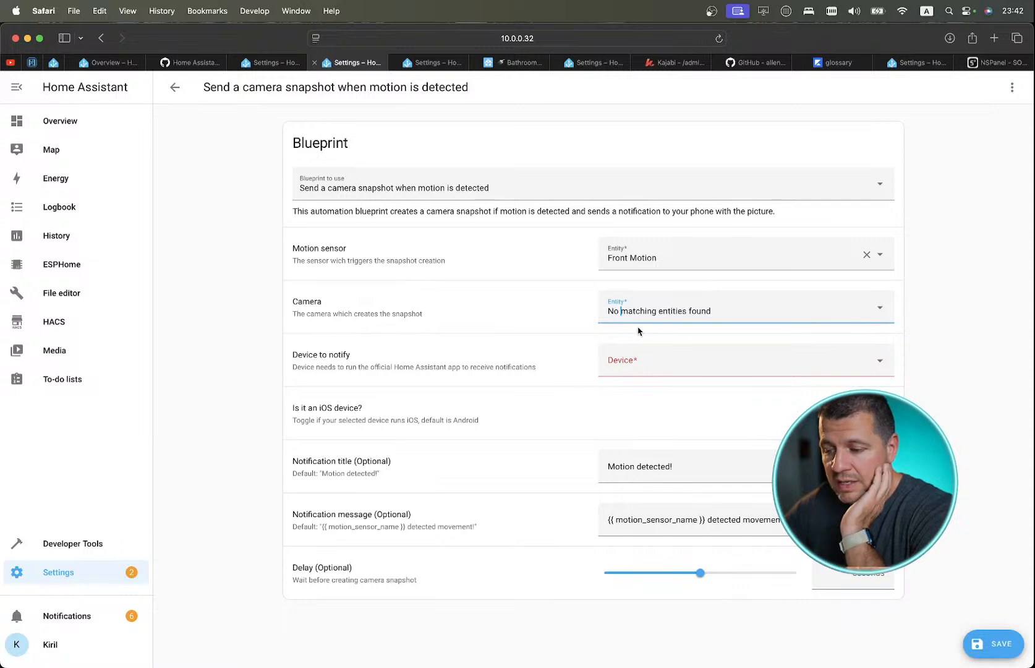
scroll(629, 302, up, 5)
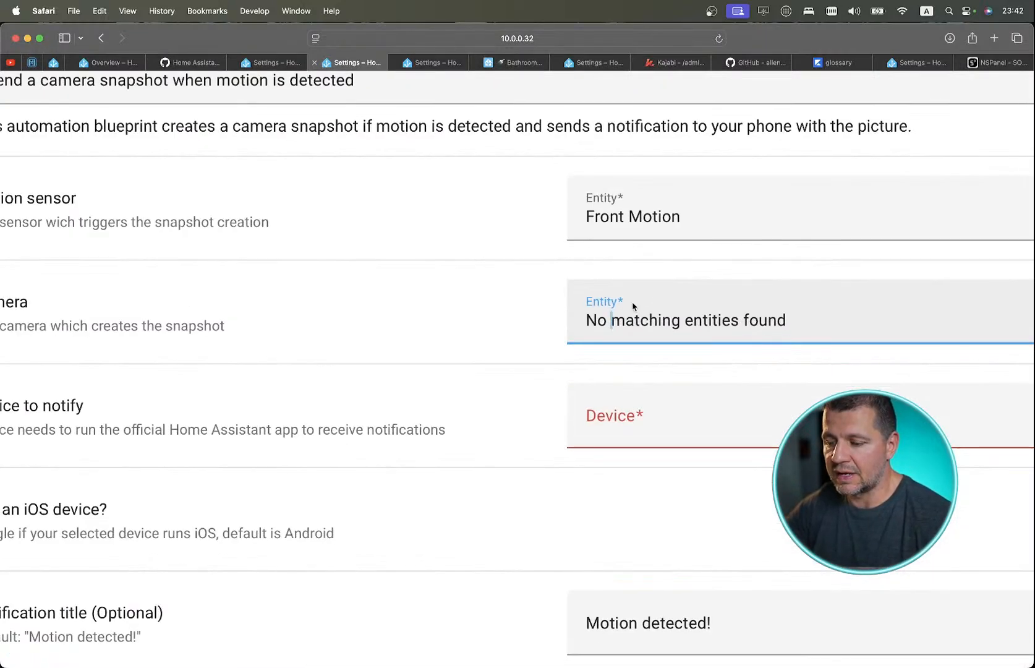
scroll(600, 302, down, 5)
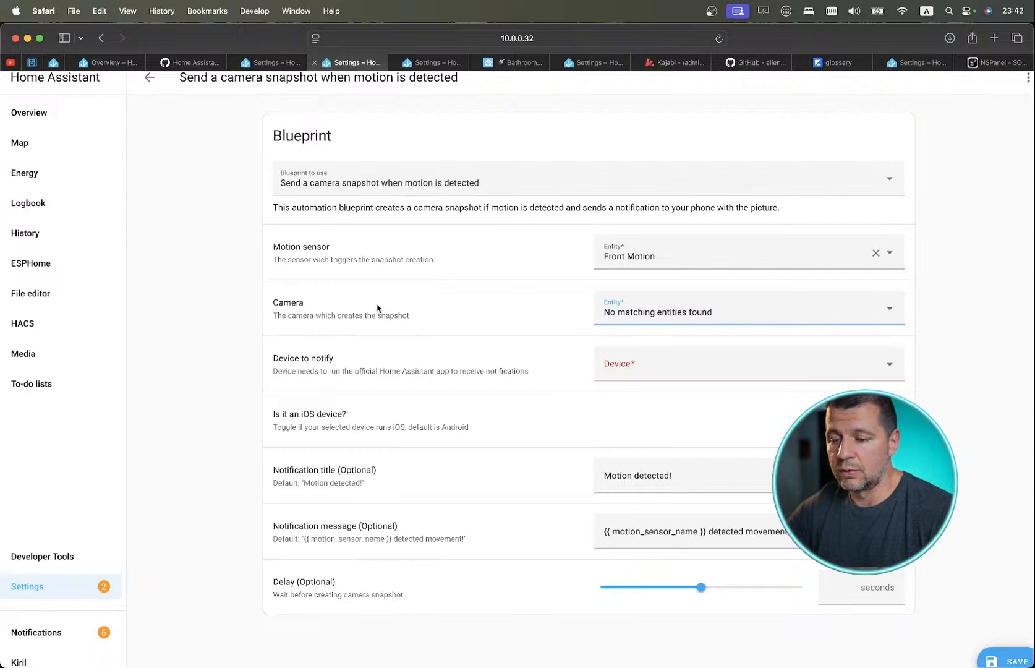
scroll(436, 332, down, 3)
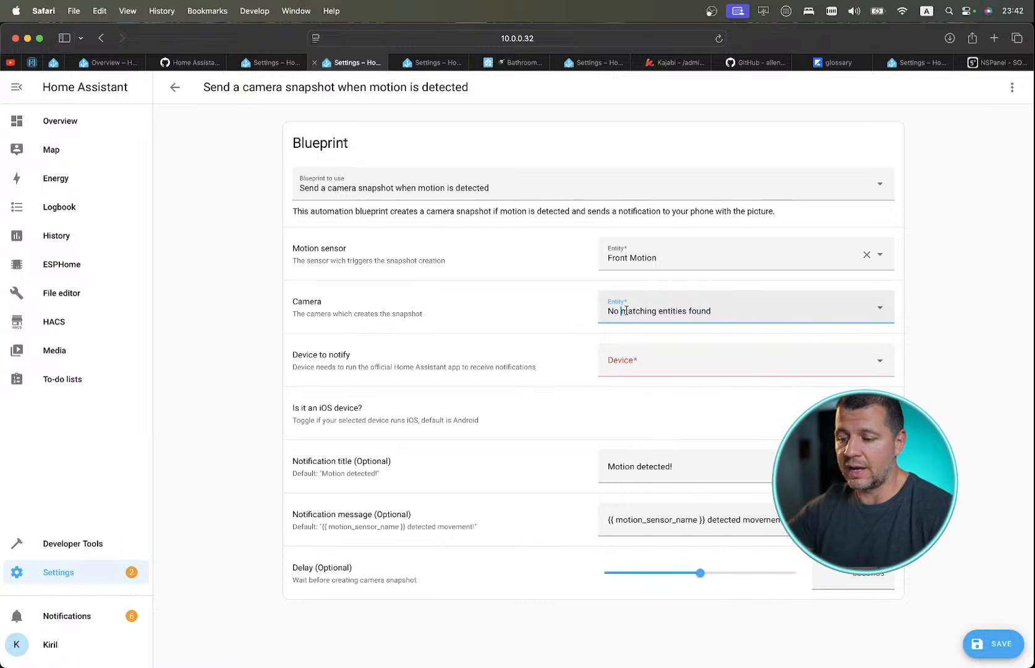
click(661, 304)
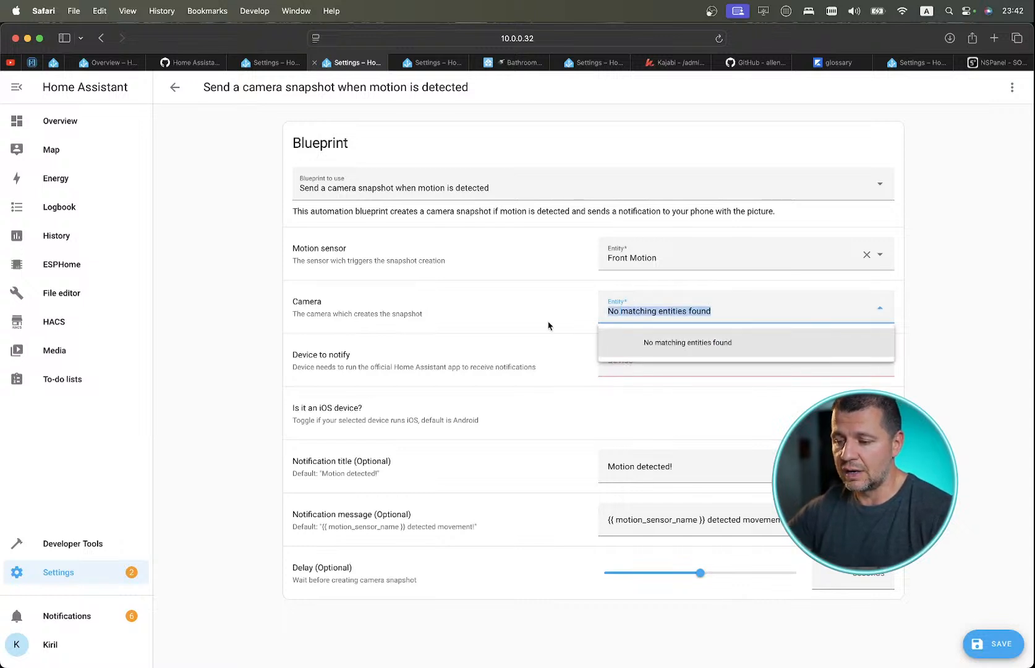
key(Escape)
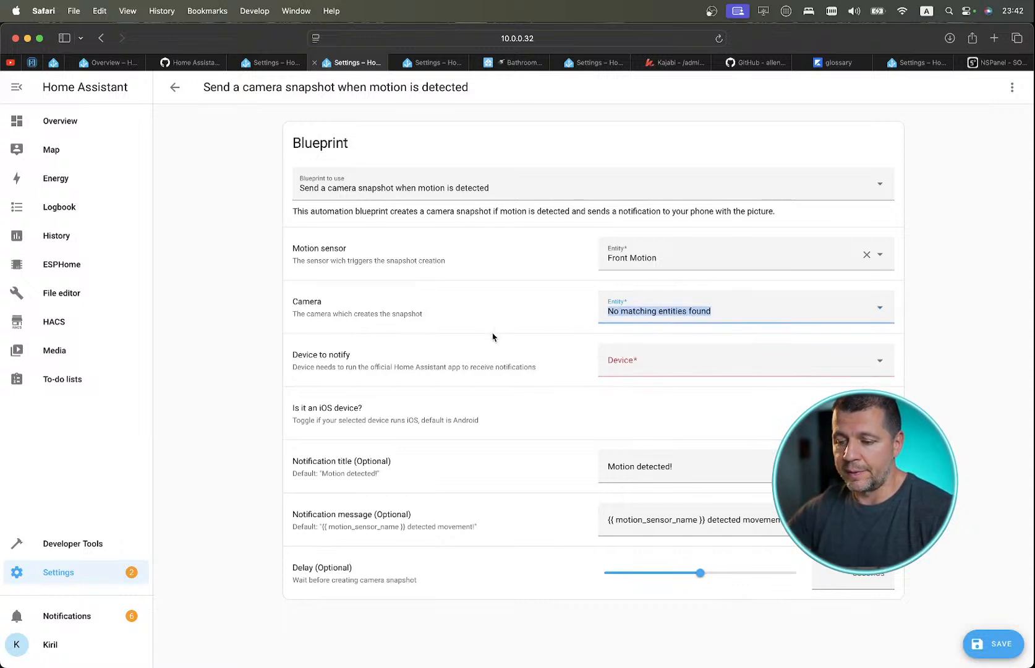
Choose the iPhone 7 as the snapshot automation's device to notify and mark it as an iOS device.
click(671, 363)
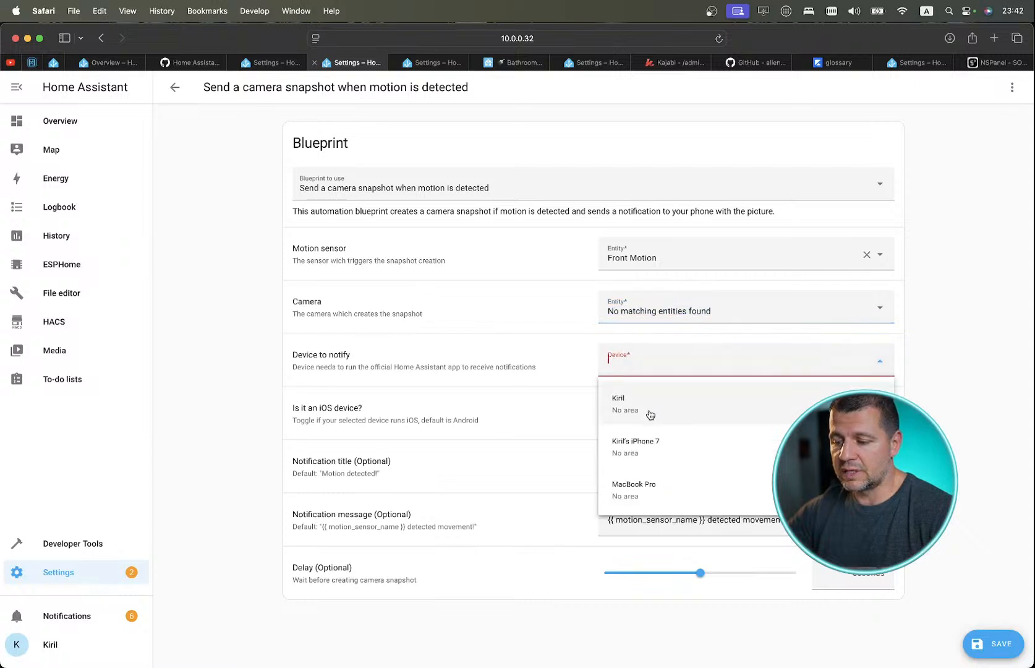
click(657, 447)
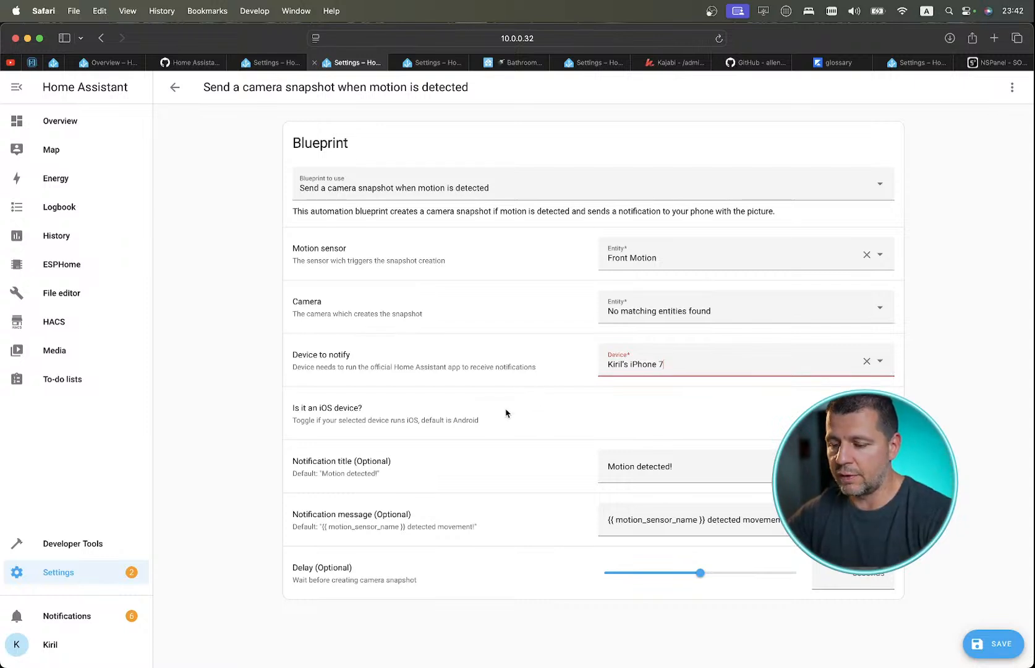
scroll(505, 413, down, 1)
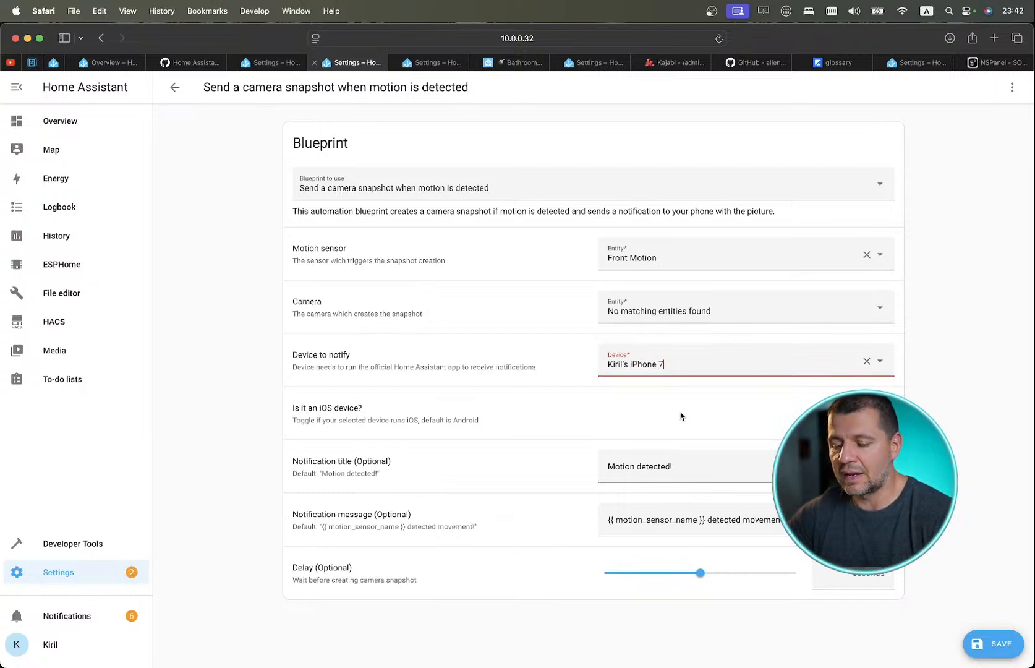
click(883, 414)
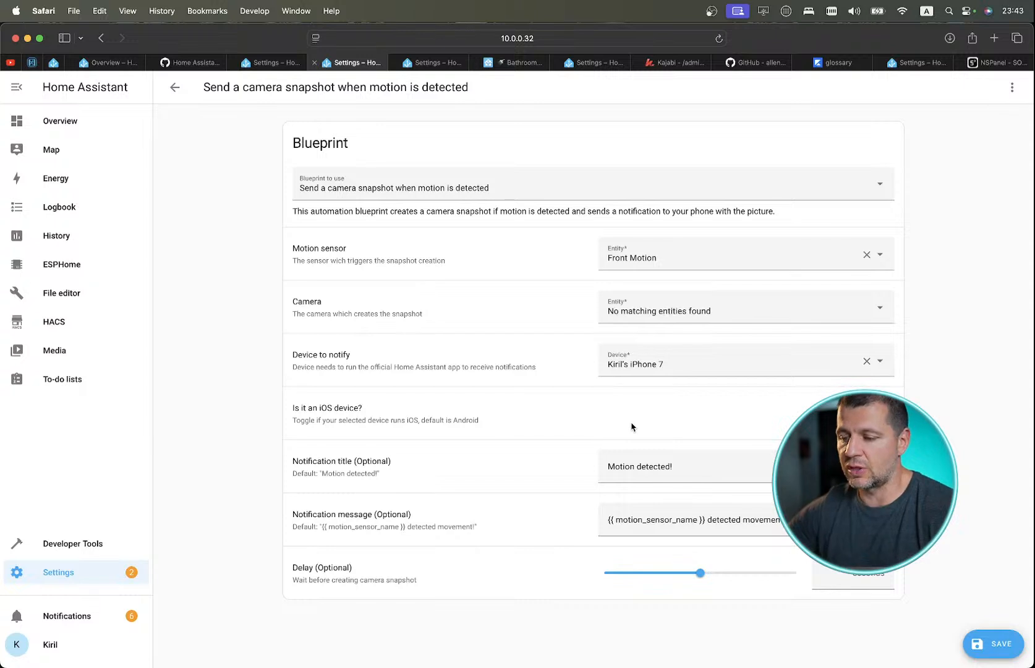
scroll(576, 366, down, 1)
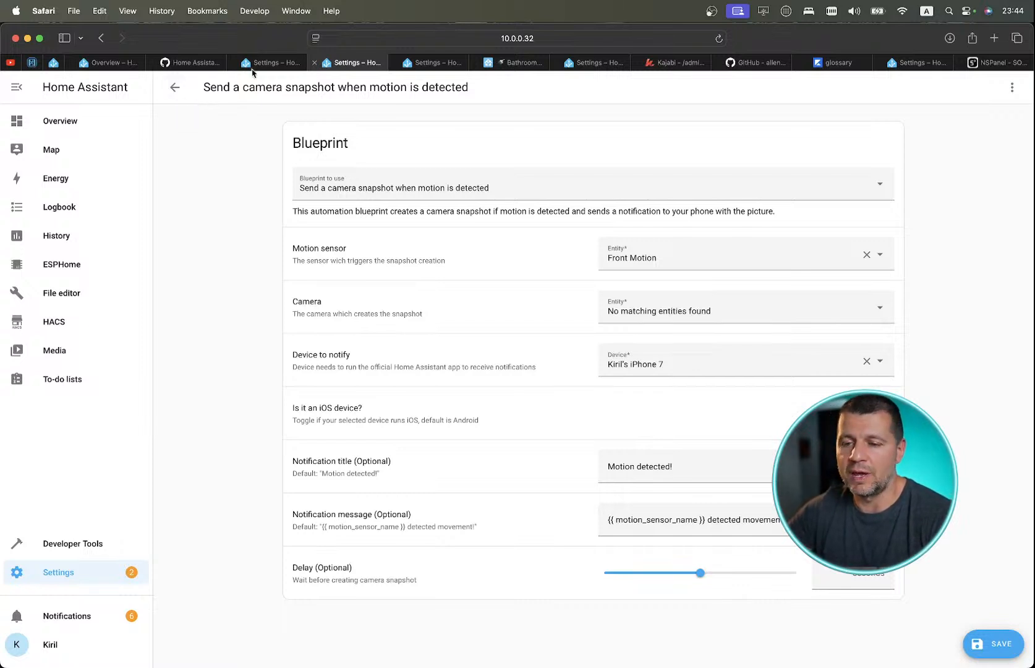
Leave the unsaved snapshot automation and return to the top topics in the community's Blueprints Exchange.
mouse_move(265, 67)
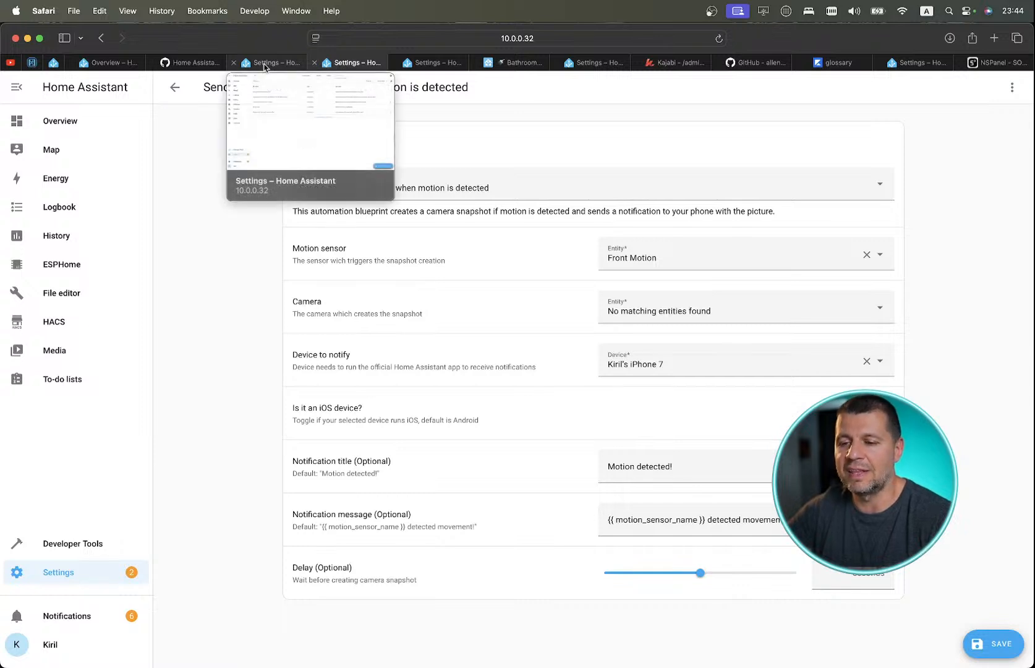
click(274, 67)
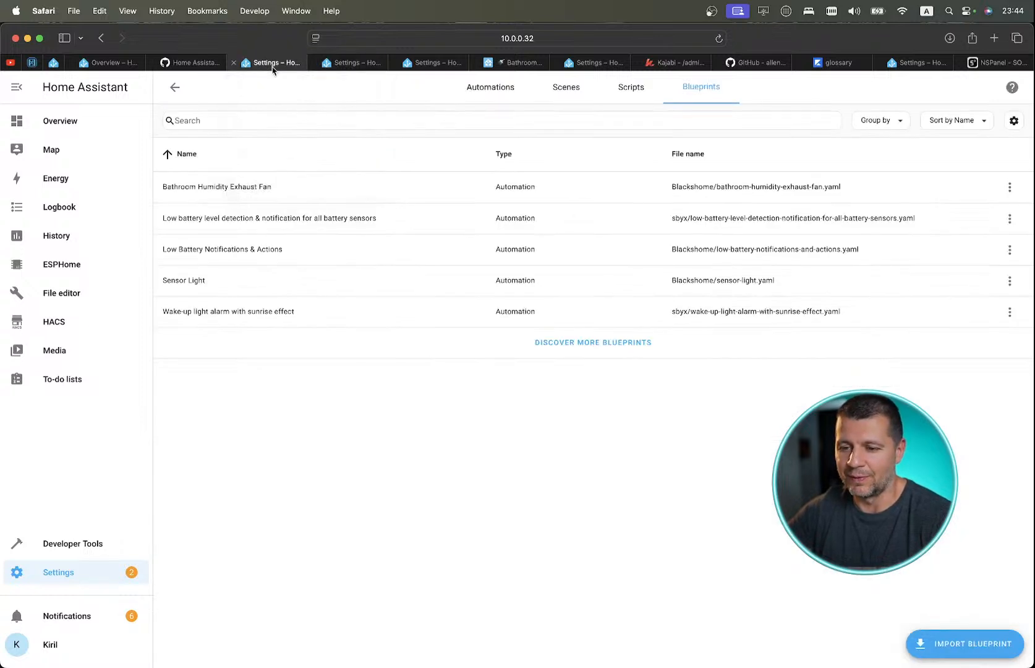
click(352, 65)
click(100, 46)
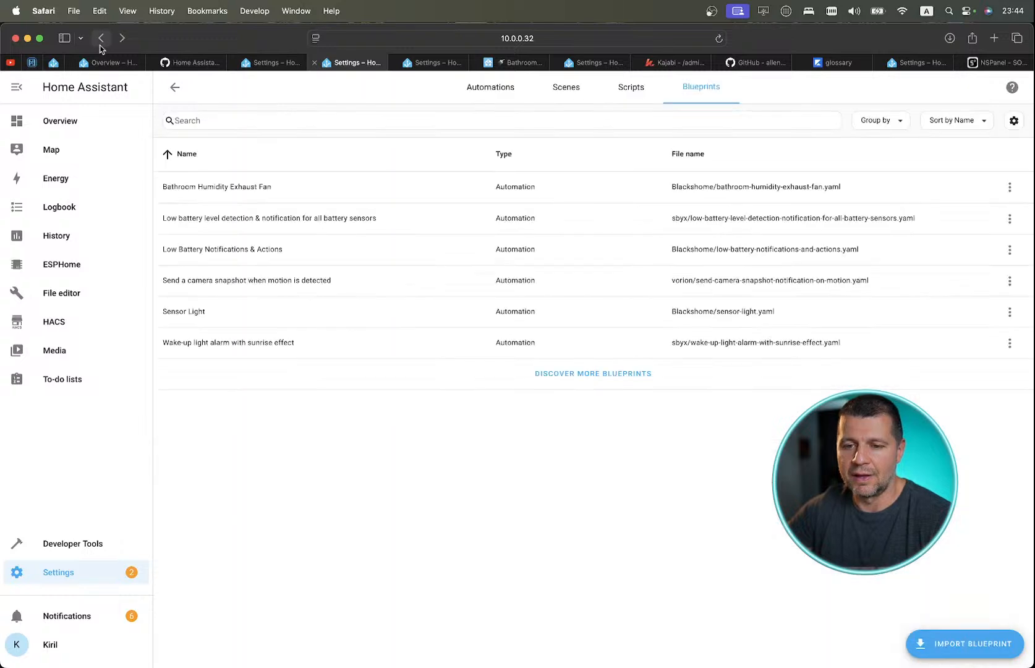
click(100, 46)
click(100, 45)
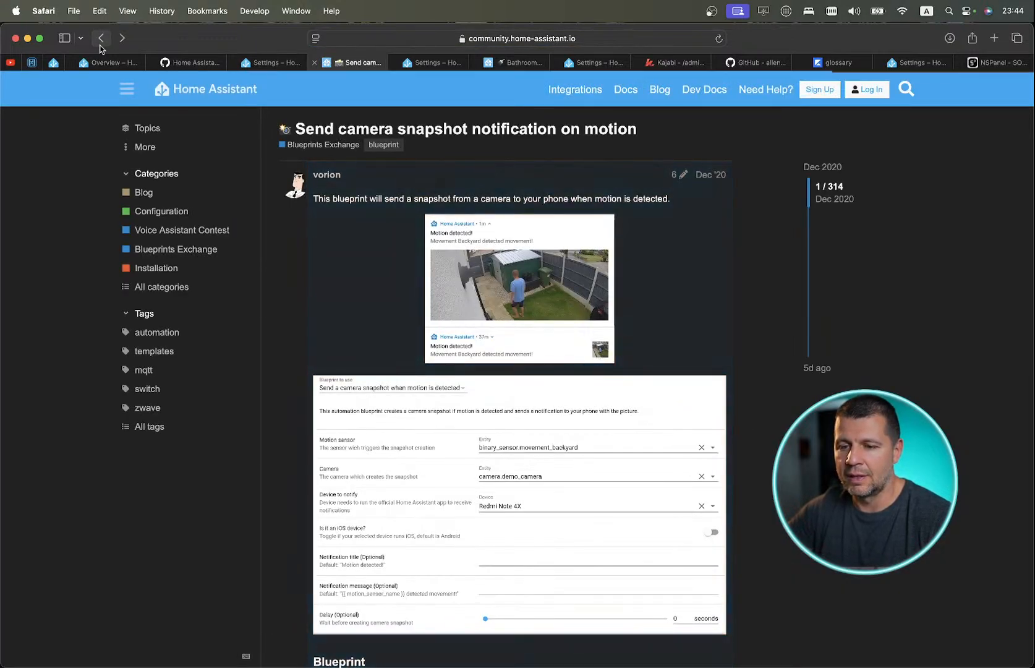
click(101, 46)
Look through the all-time top blueprint topics and open "Actionable notifications for Android".
scroll(326, 287, down, 5)
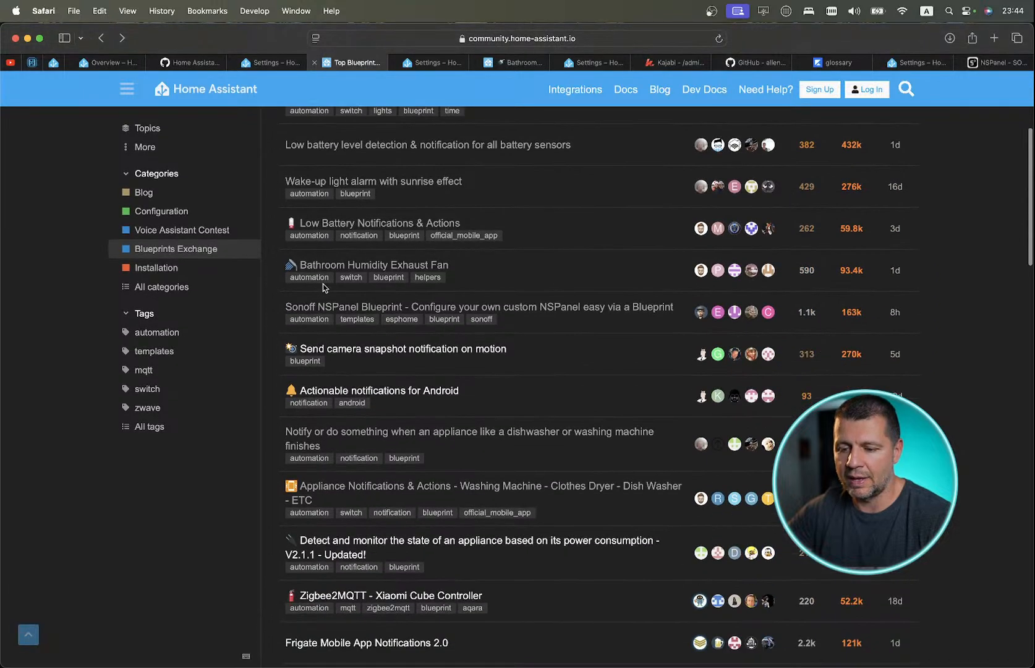
scroll(318, 358, up, 2)
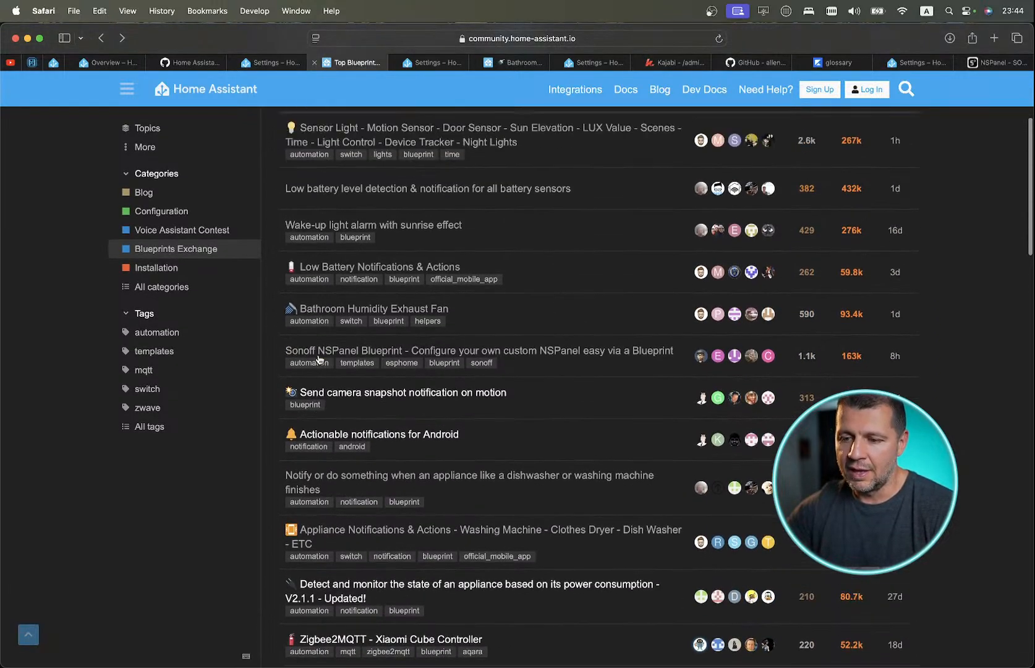
scroll(319, 358, up, 5)
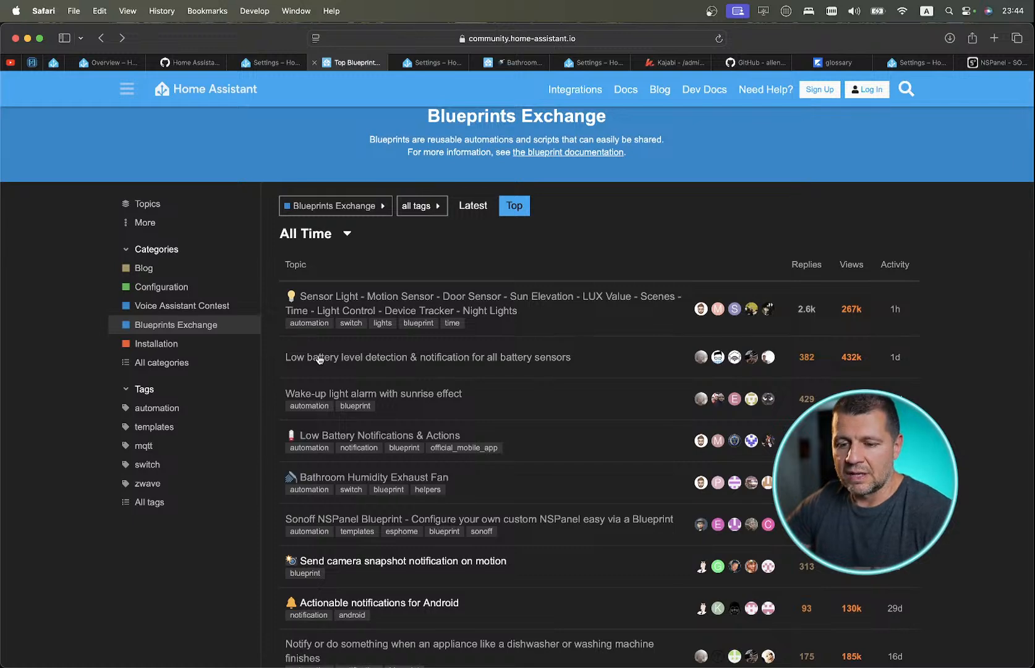
scroll(318, 358, down, 1)
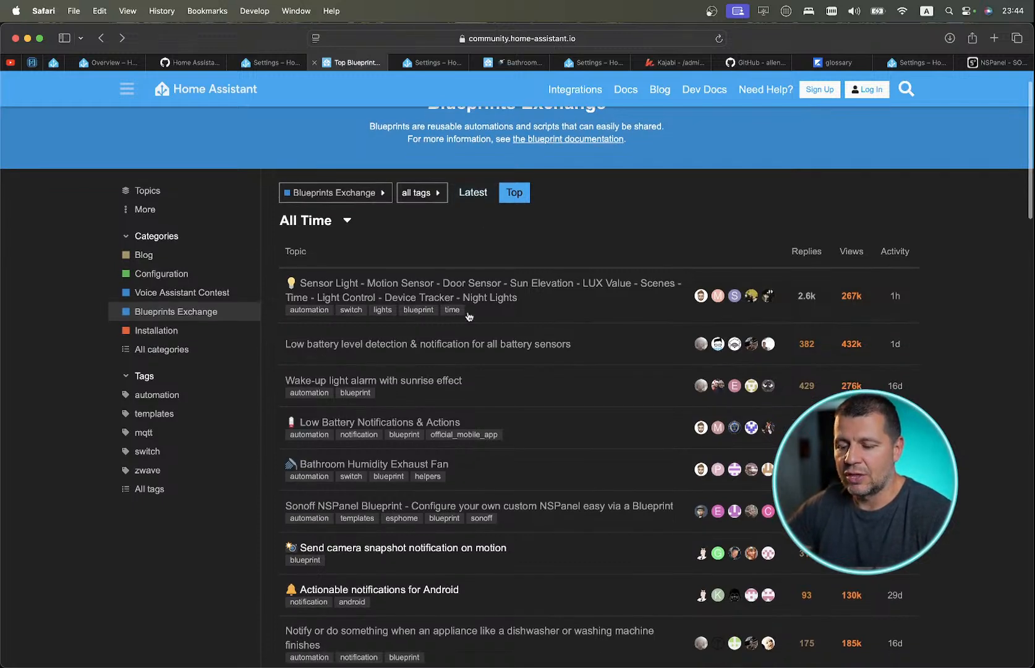
scroll(457, 342, down, 3)
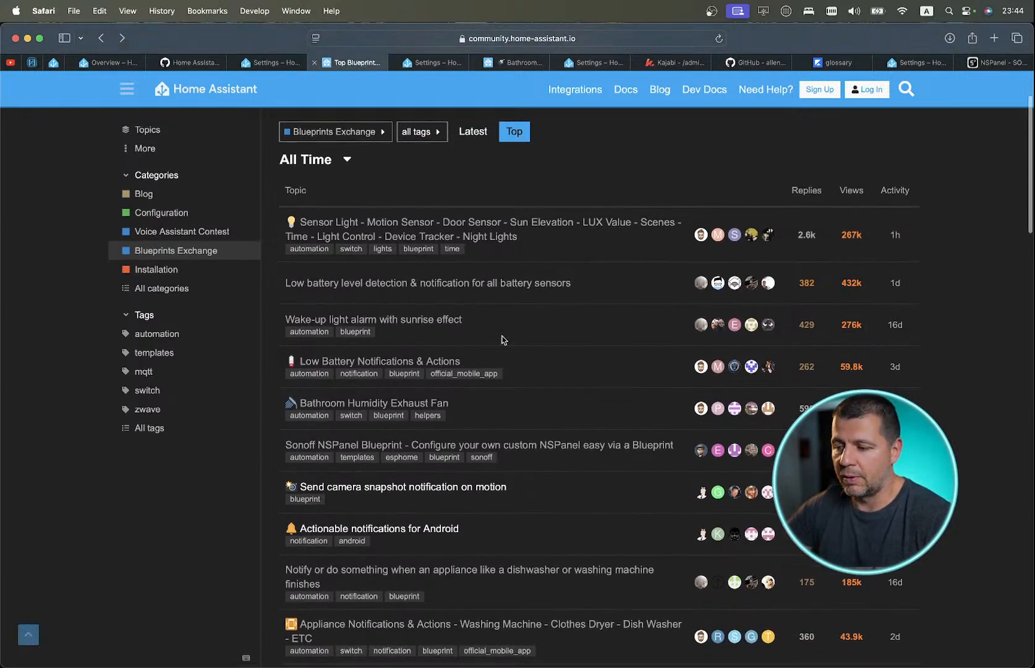
scroll(501, 340, down, 8)
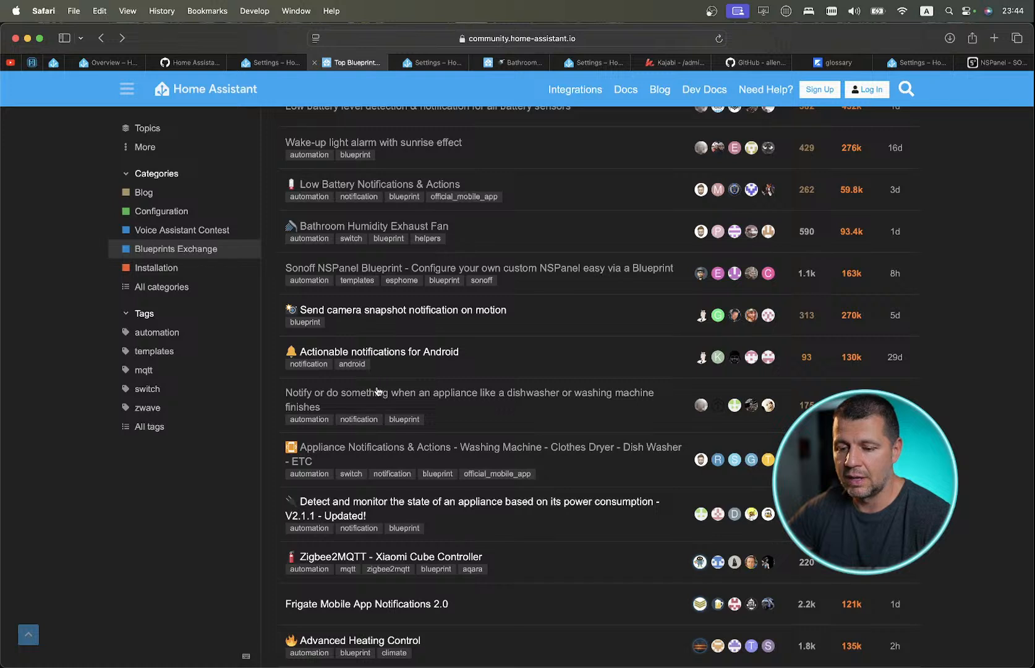
click(385, 355)
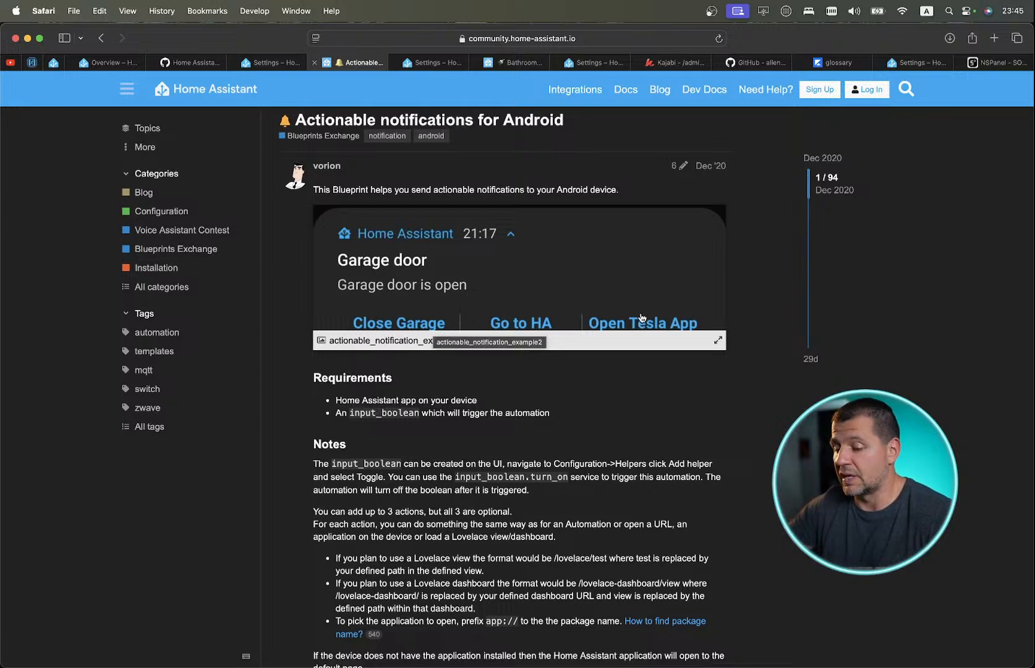
Examine the Android actionable notifications topic: its example notification, requirements, notes and blueprint code.
scroll(604, 316, down, 5)
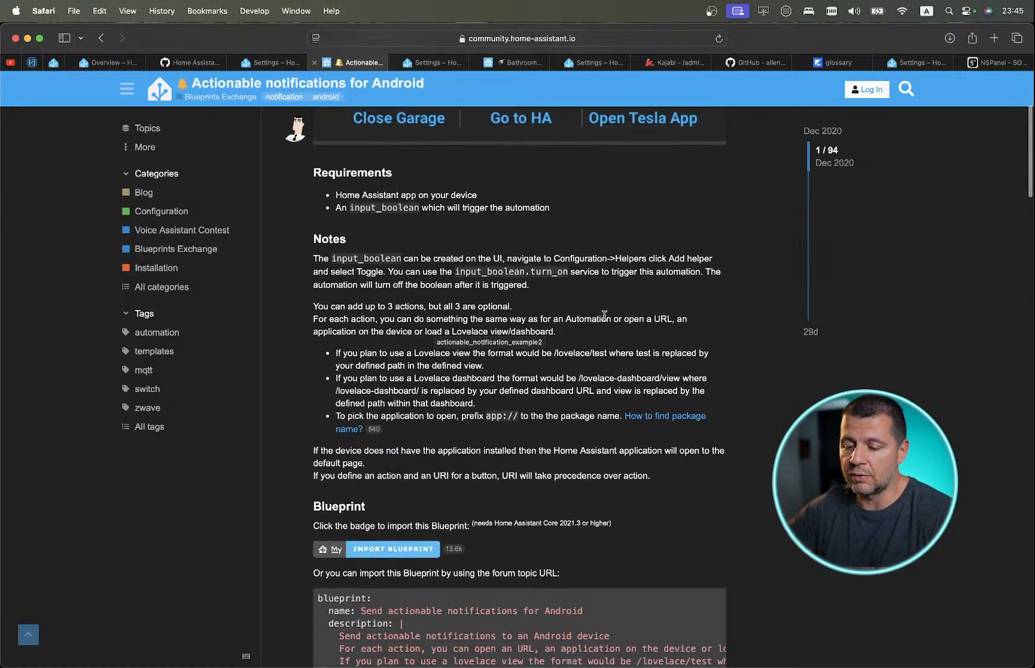
scroll(604, 315, down, 4)
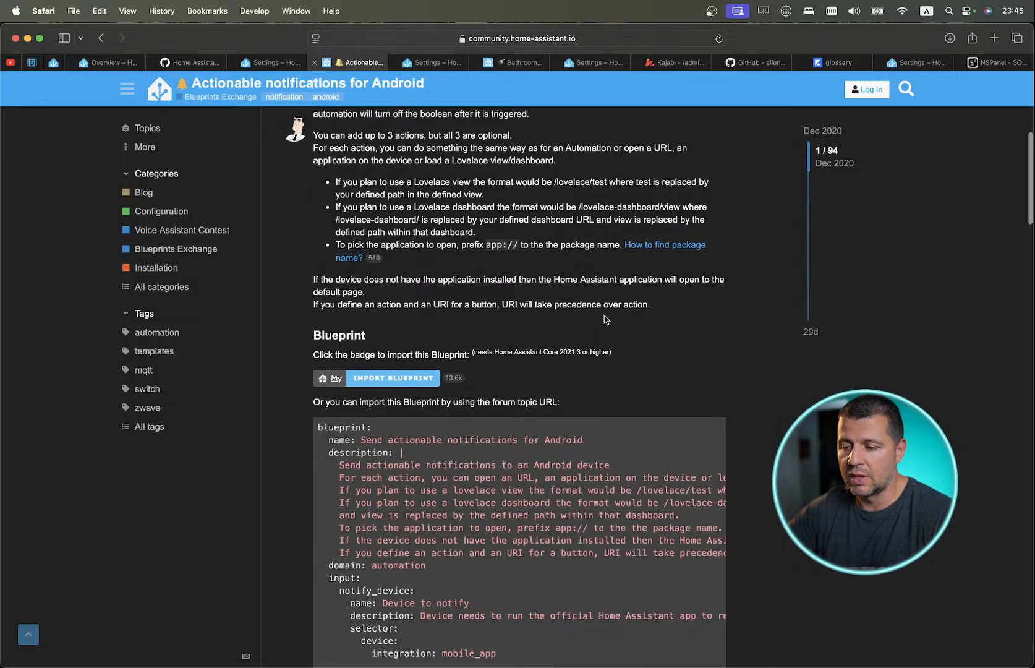
scroll(606, 319, down, 6)
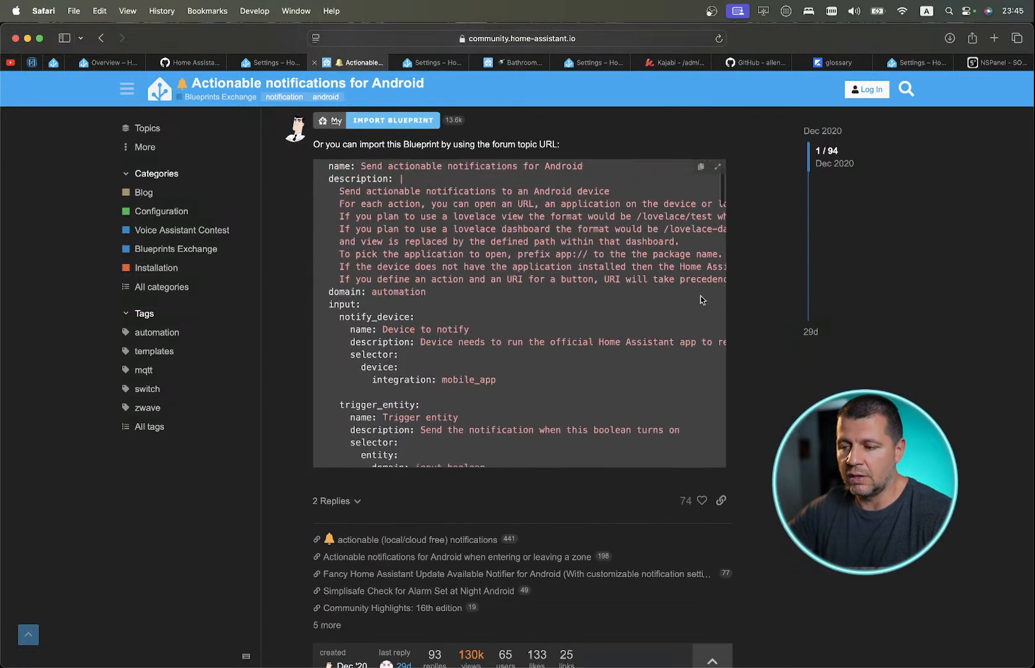
scroll(700, 295, up, 12)
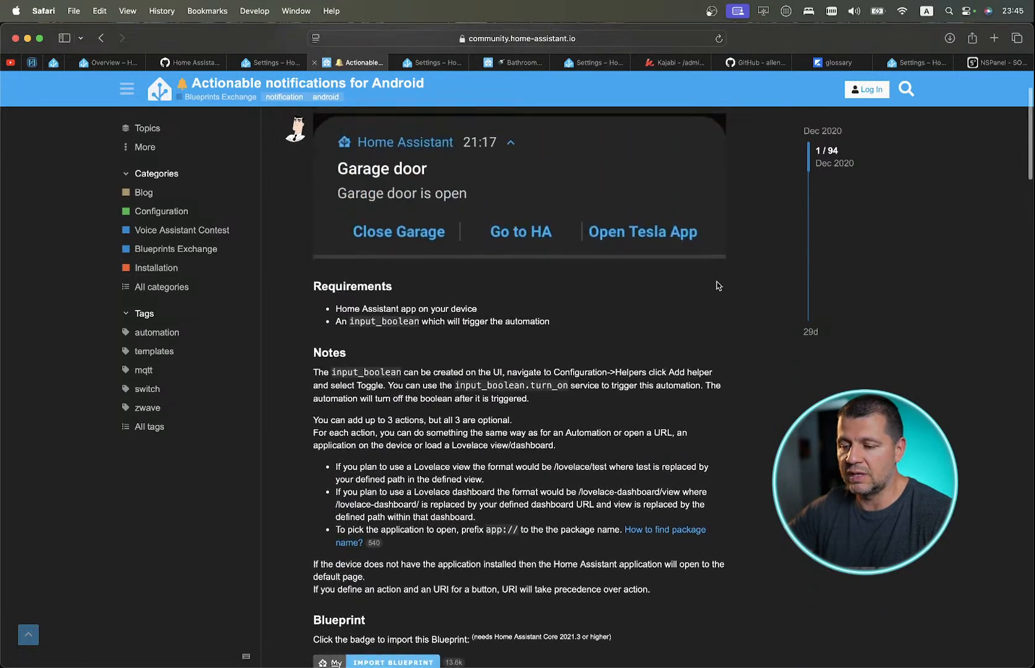
scroll(717, 286, up, 2)
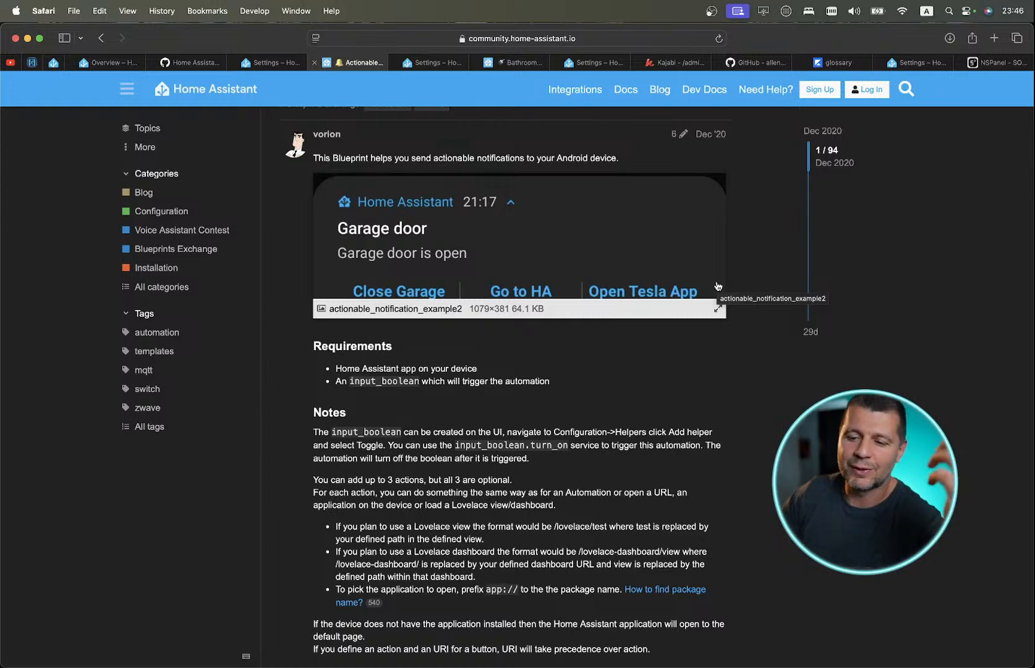
scroll(618, 289, up, 2)
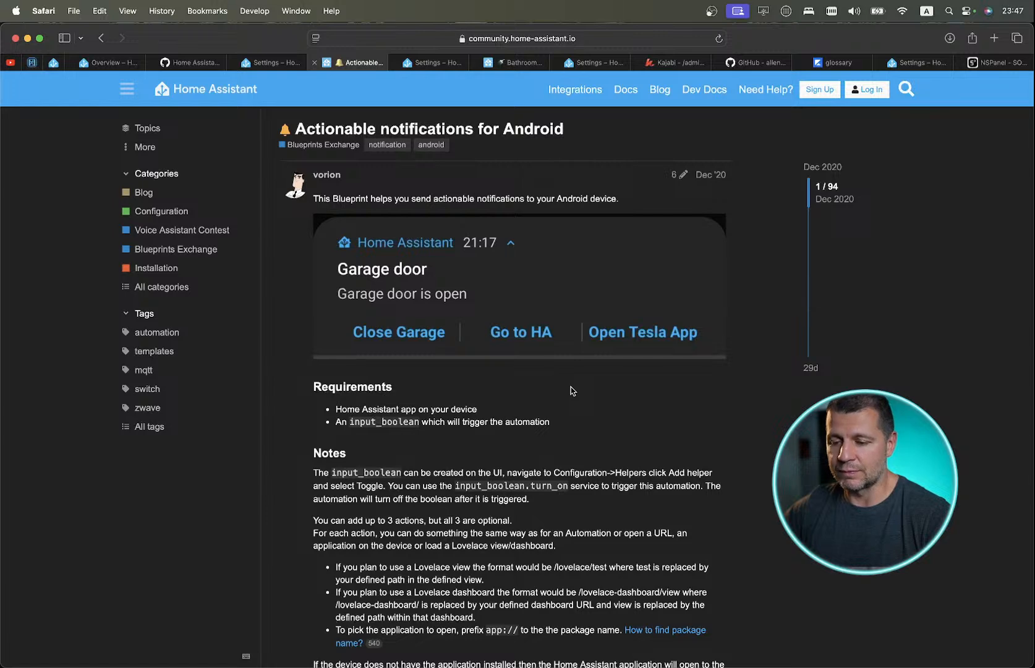
scroll(544, 347, down, 3)
scroll(489, 265, up, 3)
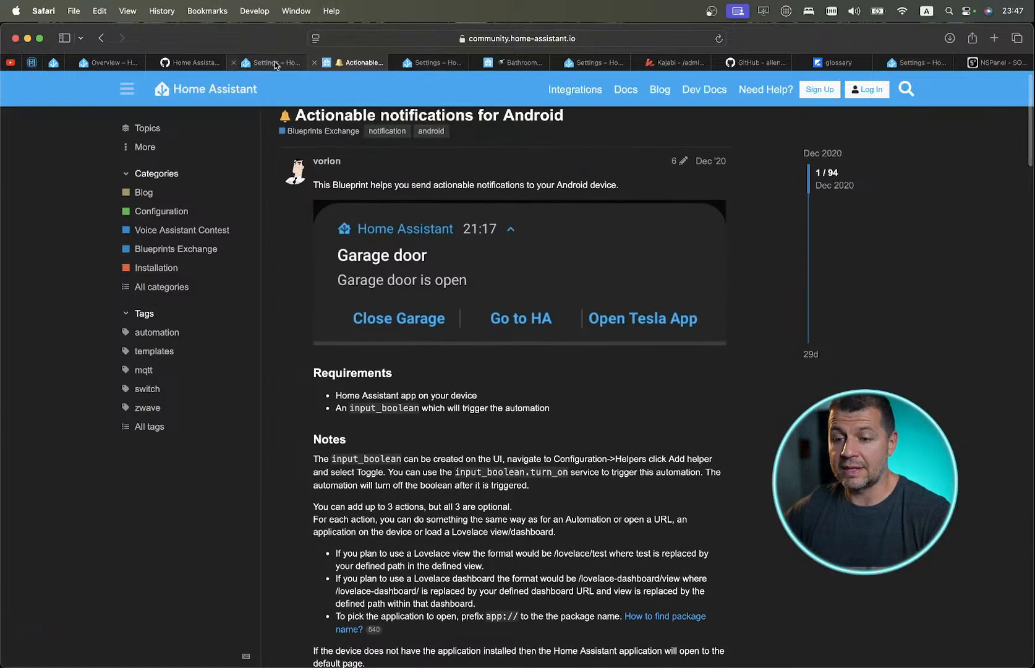
Check the installed blueprints list in Home Assistant, then return from the Android notifications topic to the top blueprint topics.
mouse_move(275, 66)
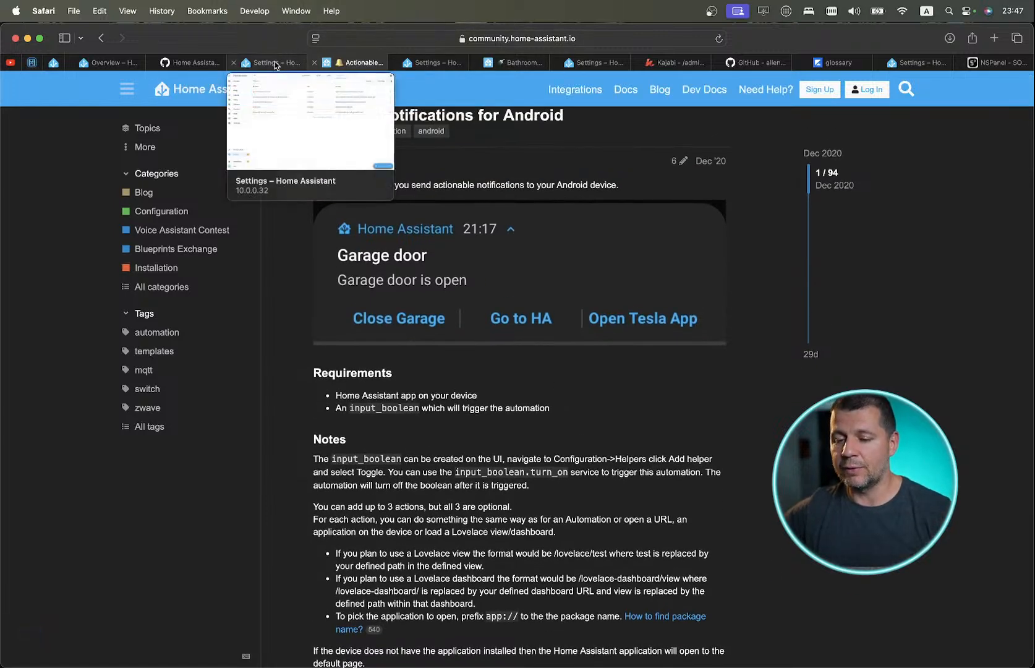
click(275, 66)
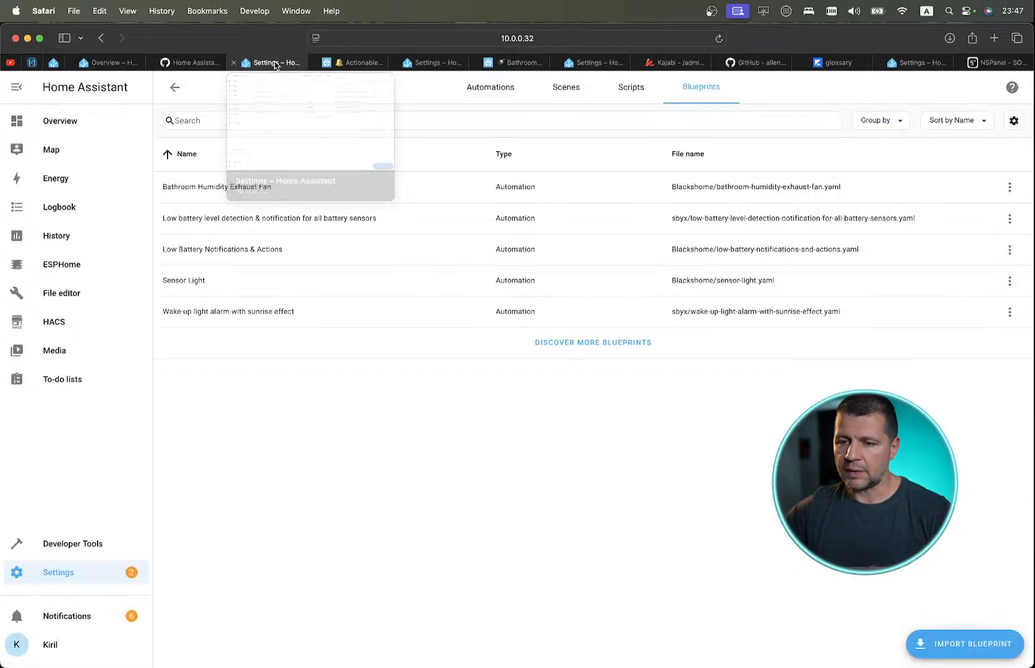
click(356, 65)
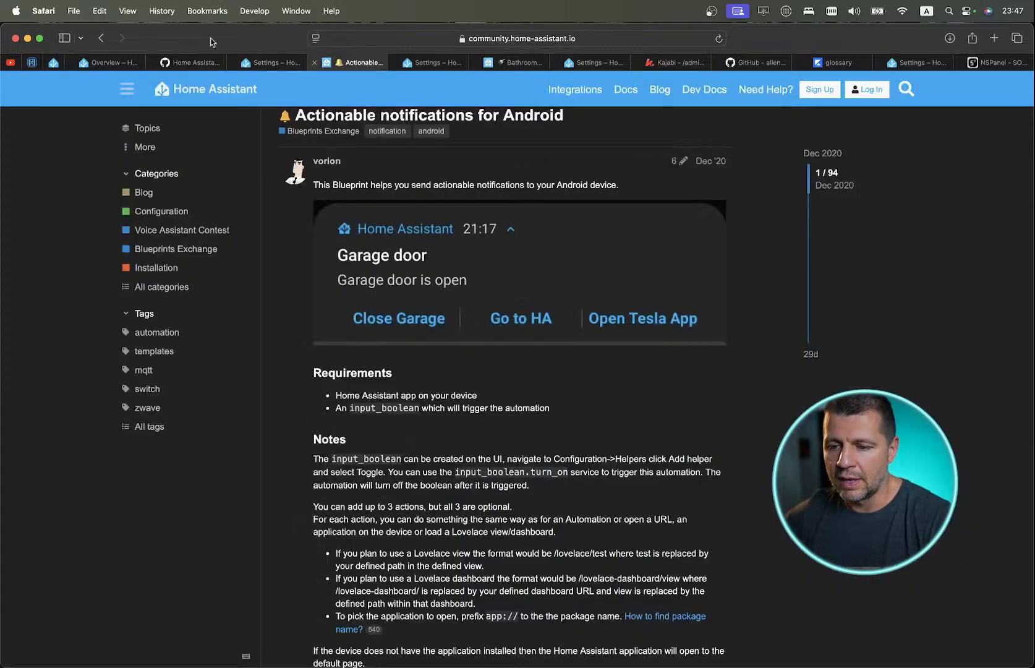
click(101, 37)
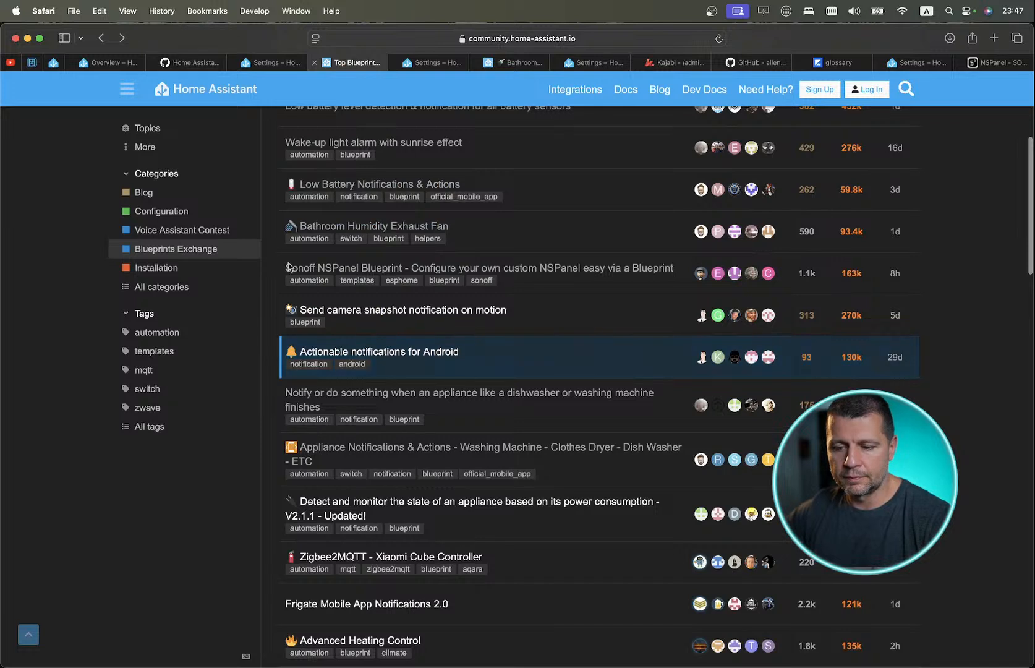
Open the topic "Notify or do something when an appliance like a dishwasher or washing machine finishes" and start importing its blueprint.
mouse_move(355, 400)
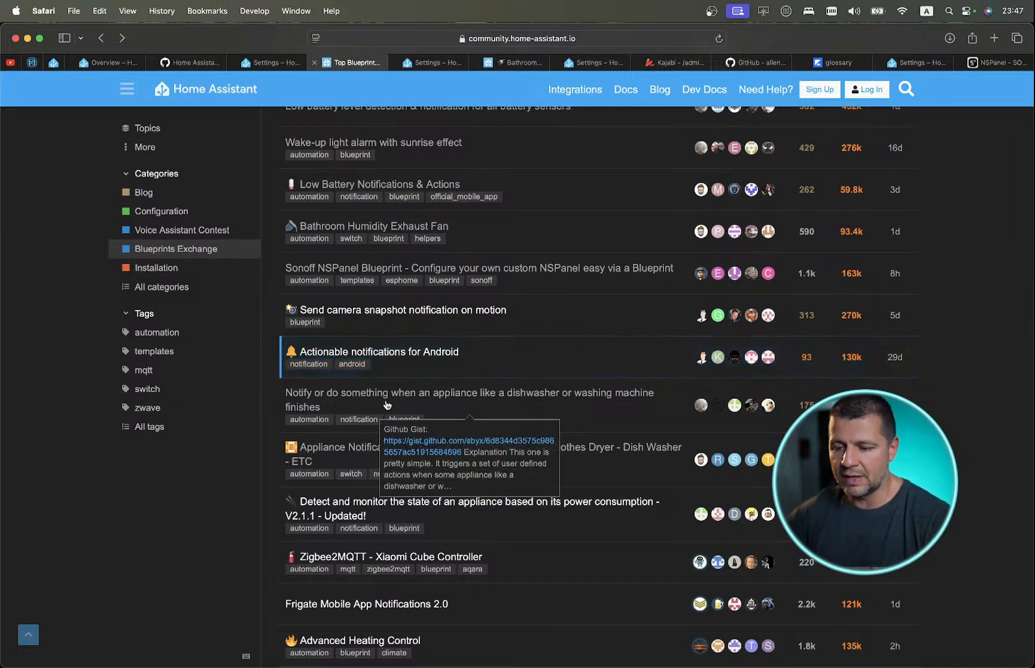
click(573, 397)
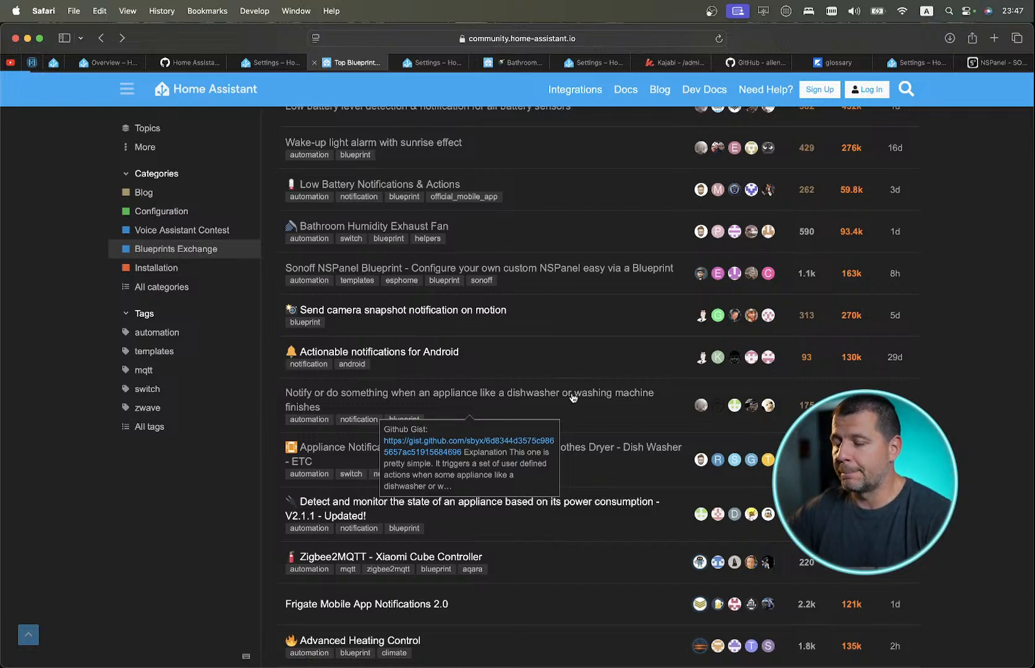
scroll(433, 322, down, 2)
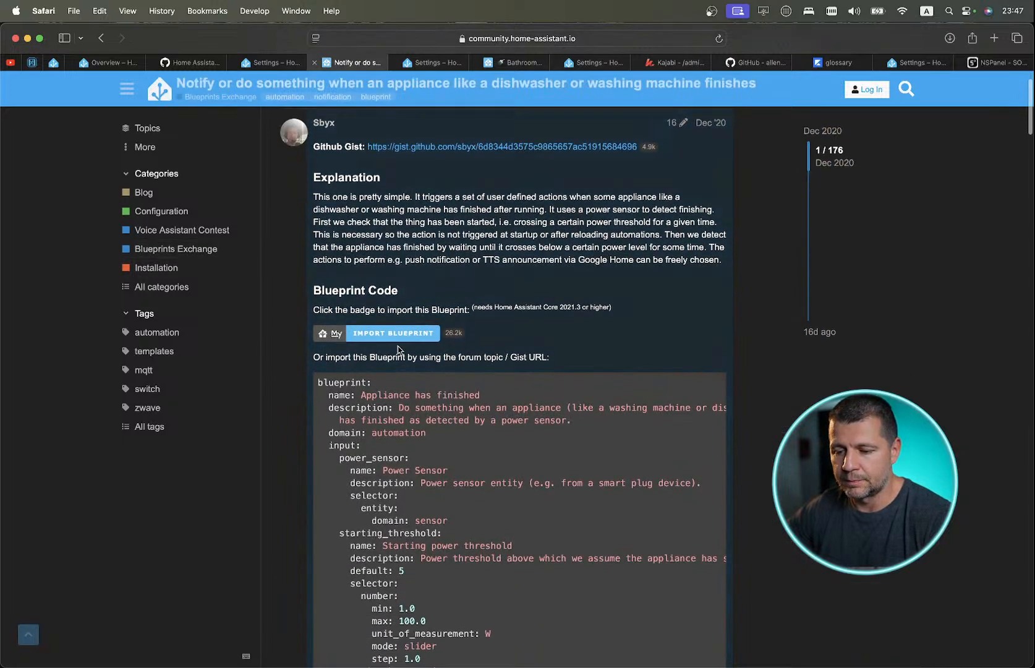
click(399, 345)
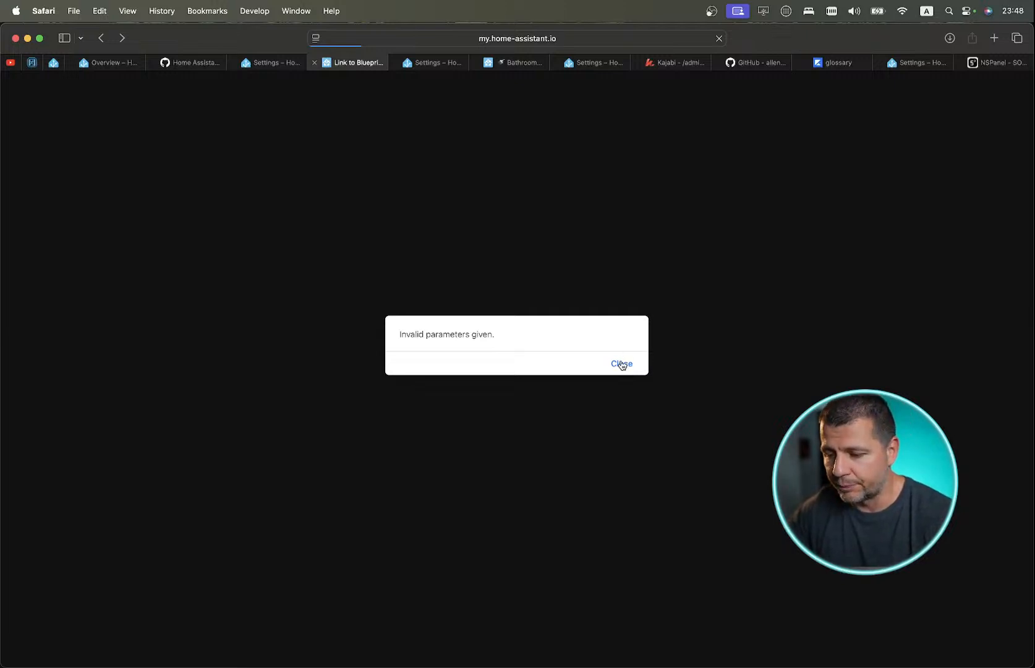
Leave the blueprint import link page and show the top topics in Blueprints Exchange again.
click(622, 365)
click(101, 38)
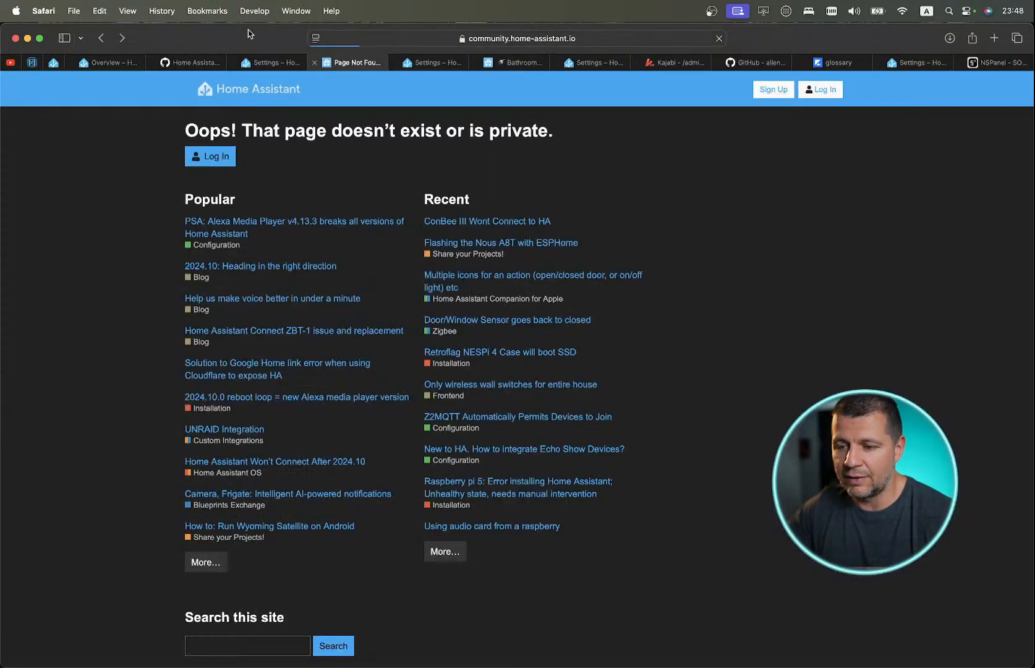
click(98, 36)
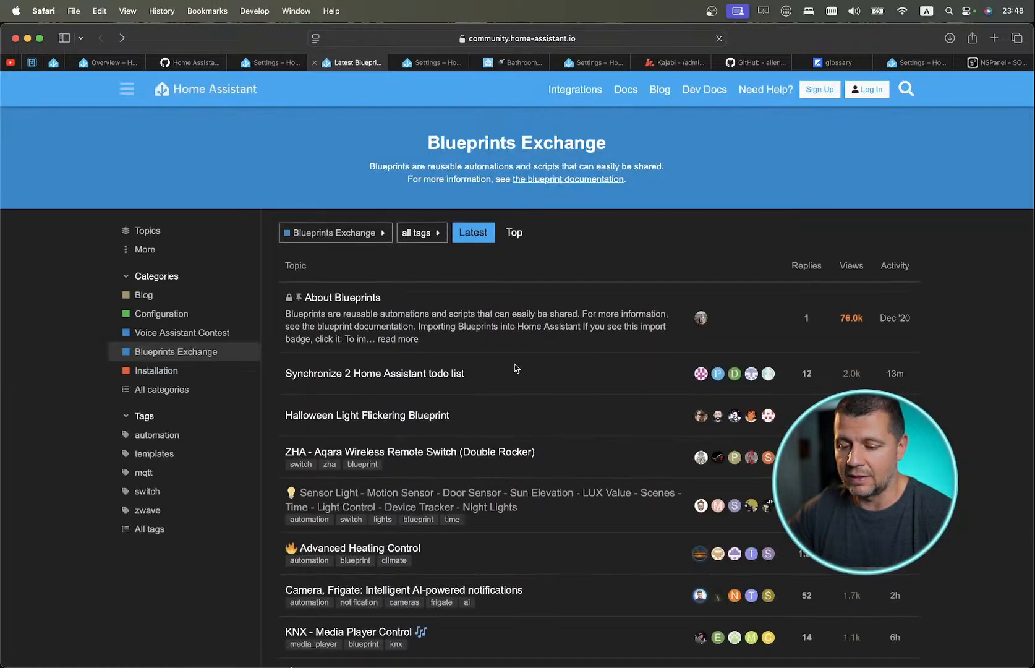
scroll(514, 368, down, 3)
scroll(470, 377, up, 3)
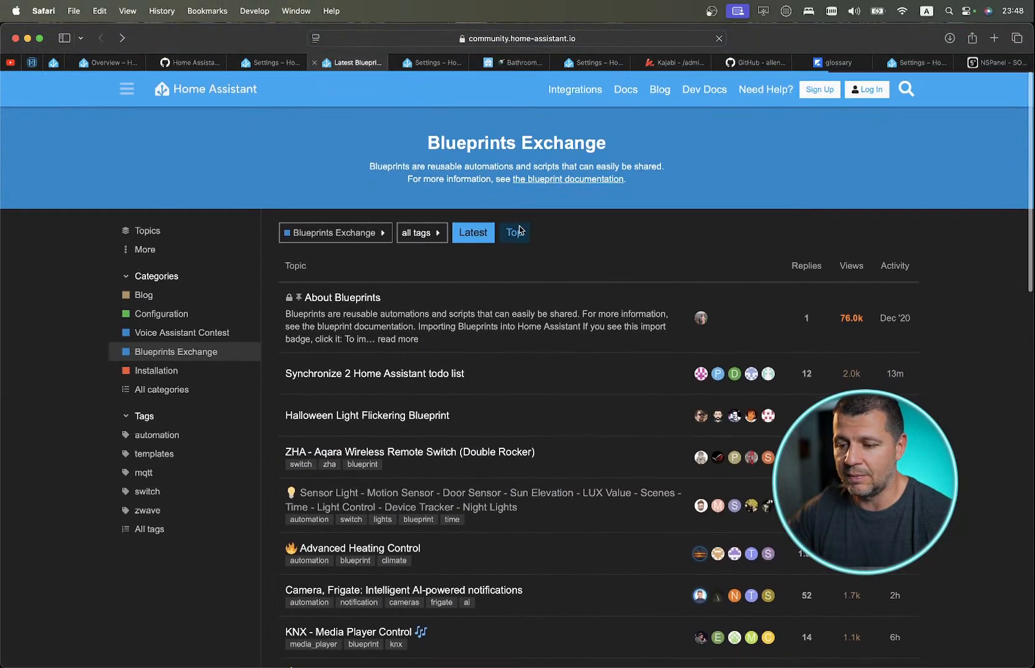
click(520, 231)
scroll(524, 346, down, 4)
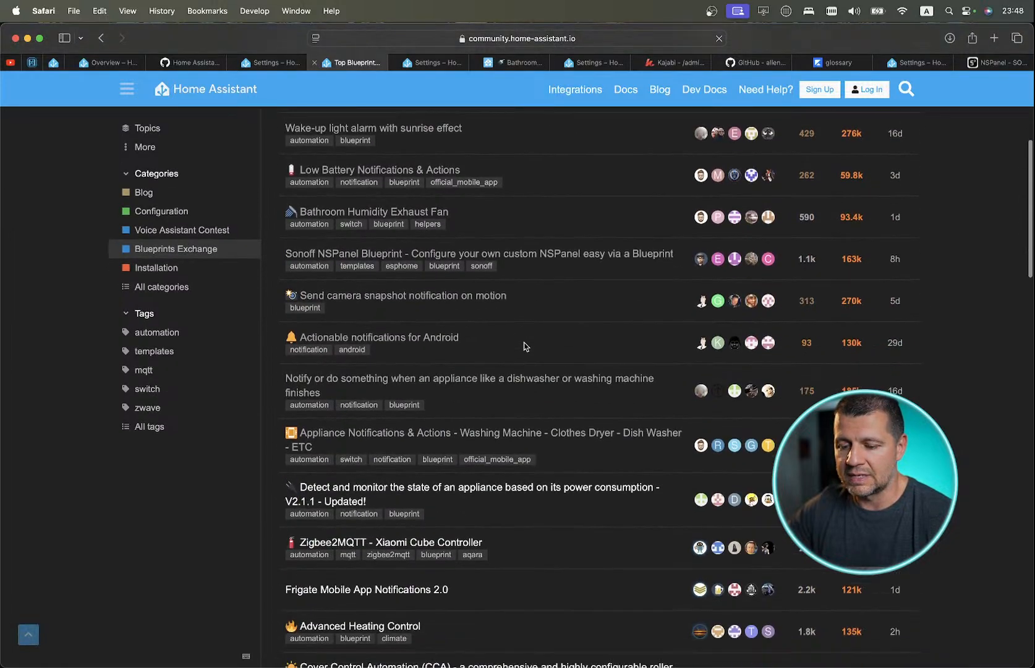
Open the topic "Notify or do something when an appliance like a dishwasher or washing machine finishes" and import its blueprint into Home Assistant.
scroll(523, 346, down, 1)
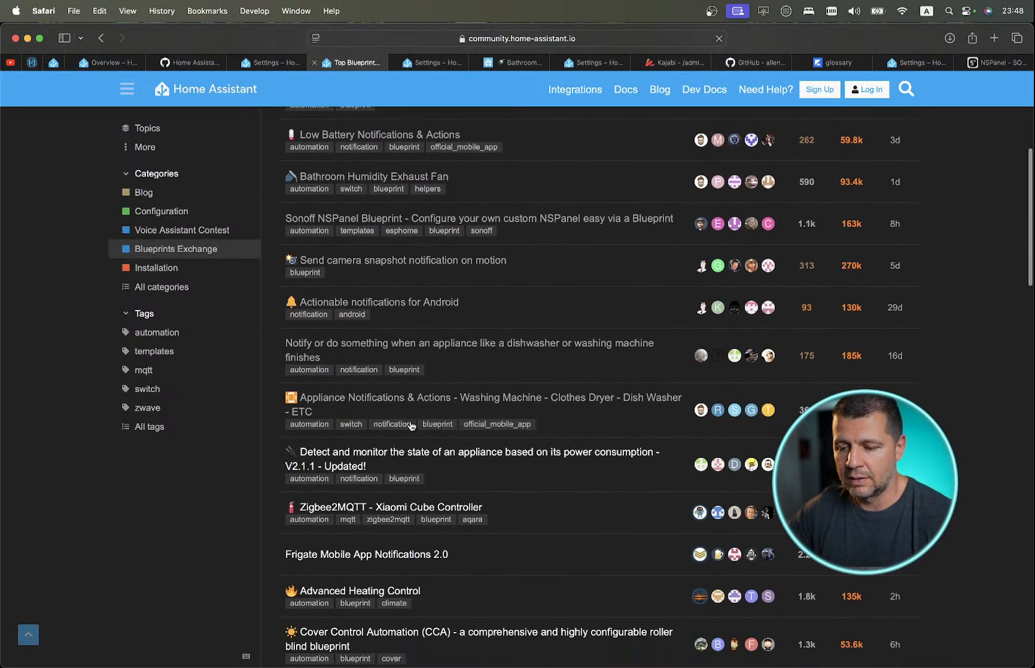
click(418, 345)
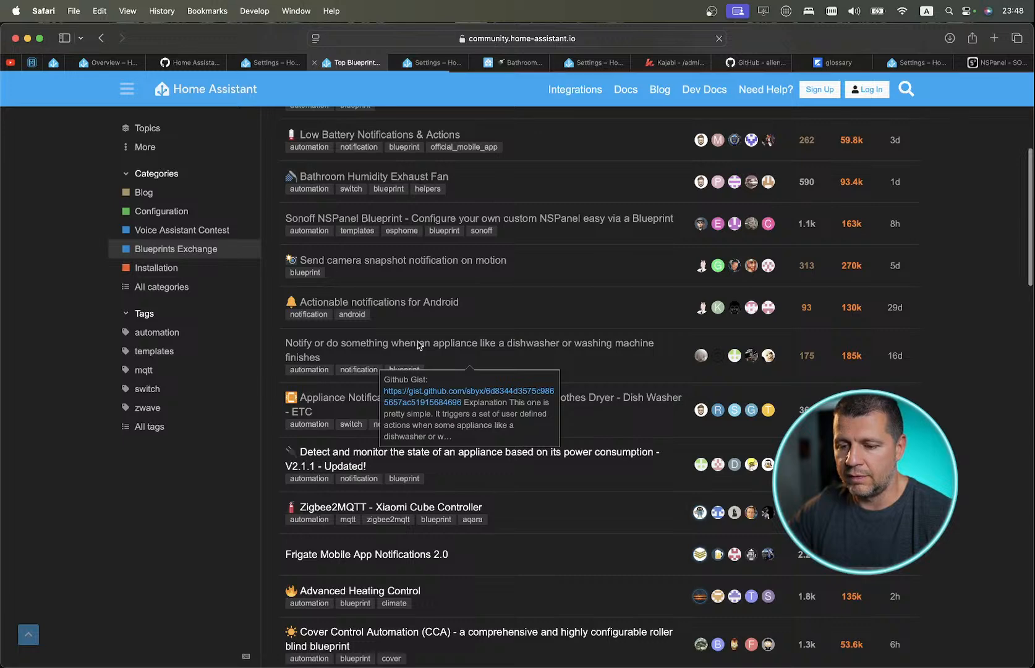
scroll(383, 369, down, 2)
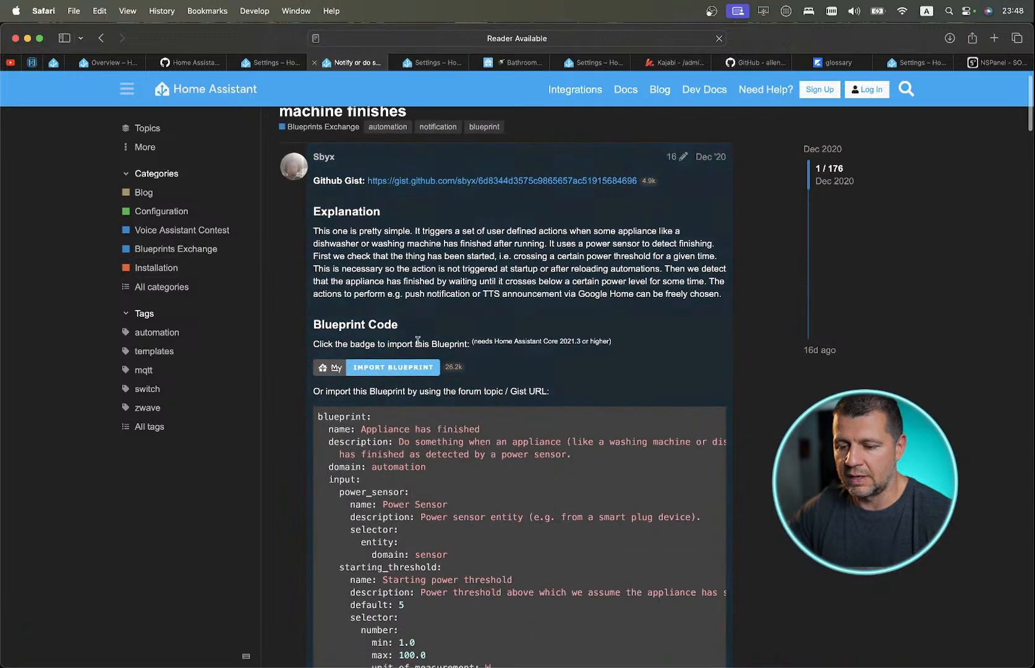
click(383, 369)
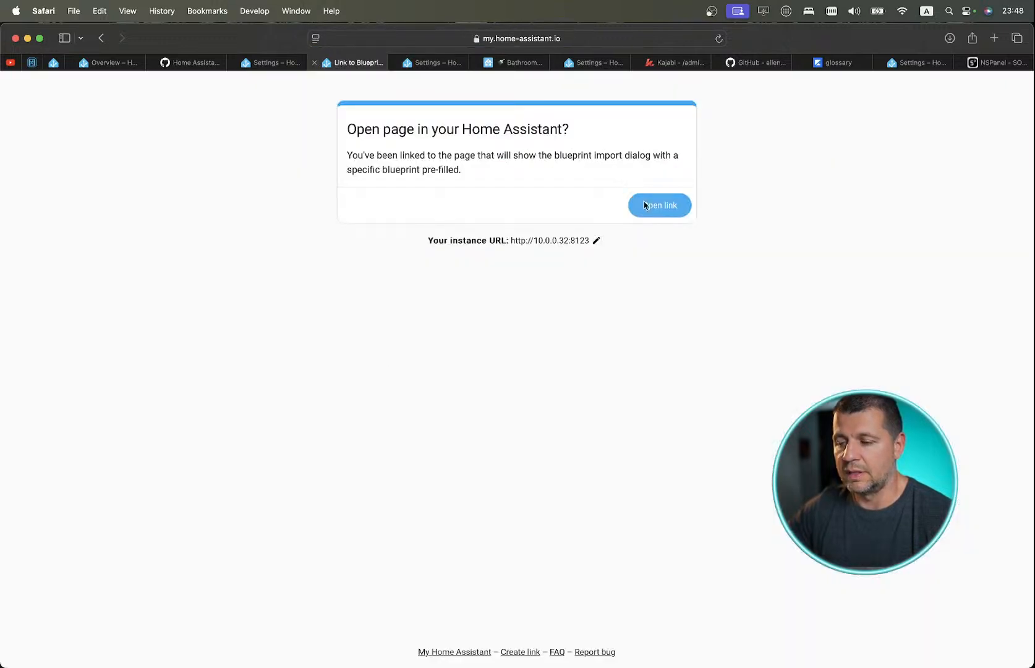
click(644, 205)
click(659, 445)
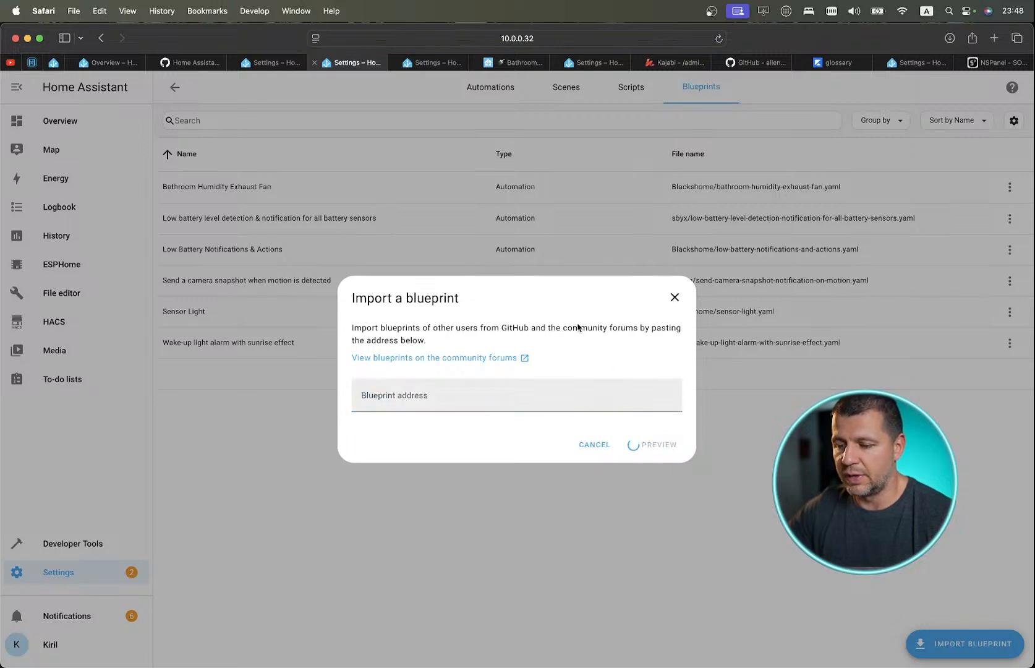
click(644, 455)
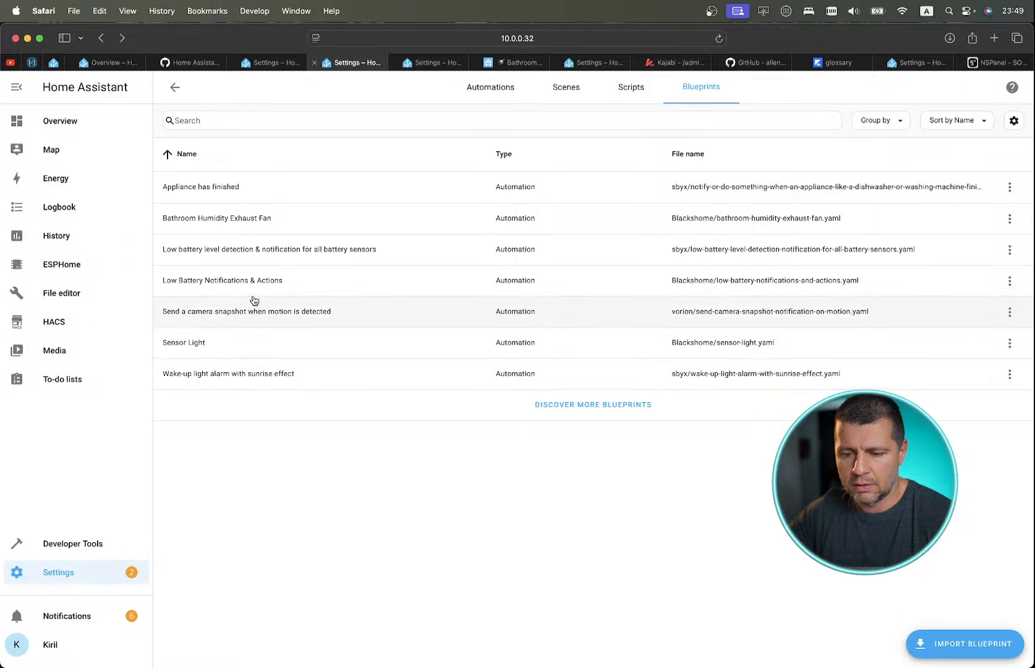
click(276, 193)
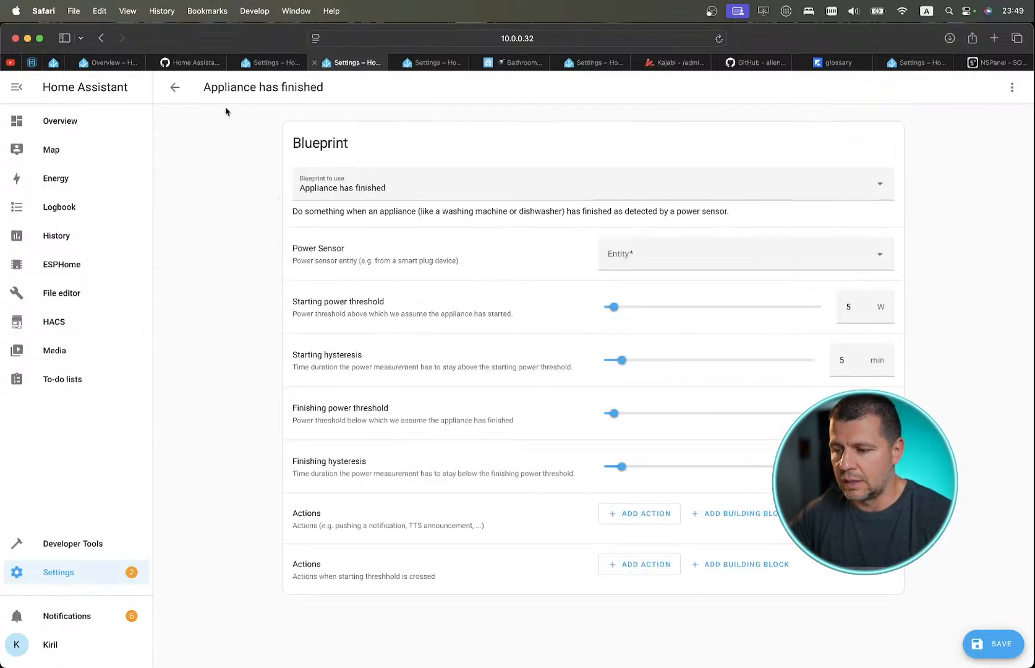
click(174, 87)
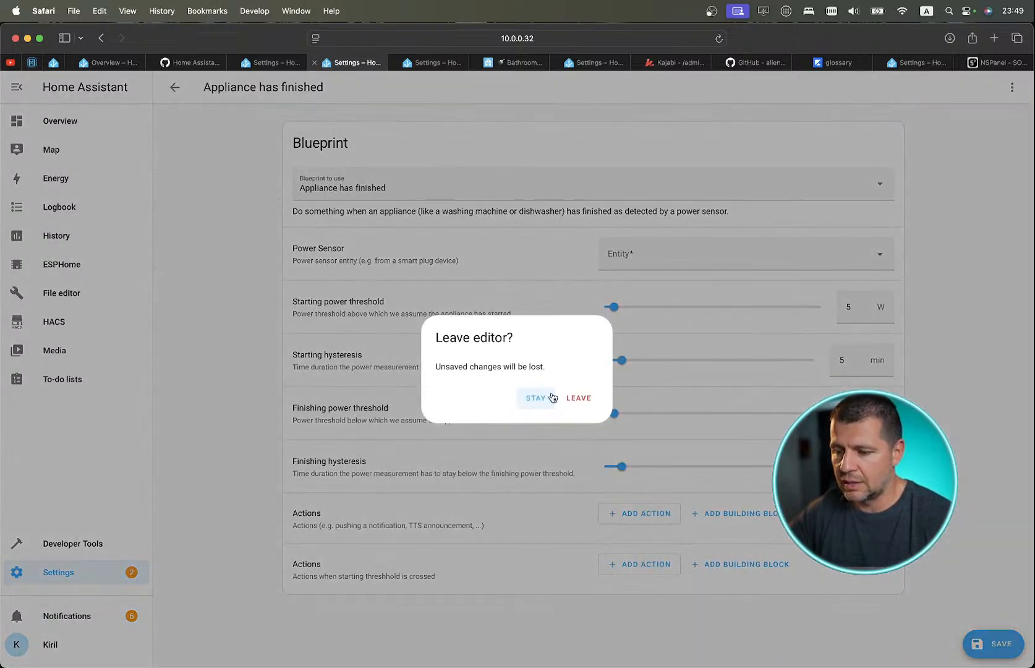
click(575, 399)
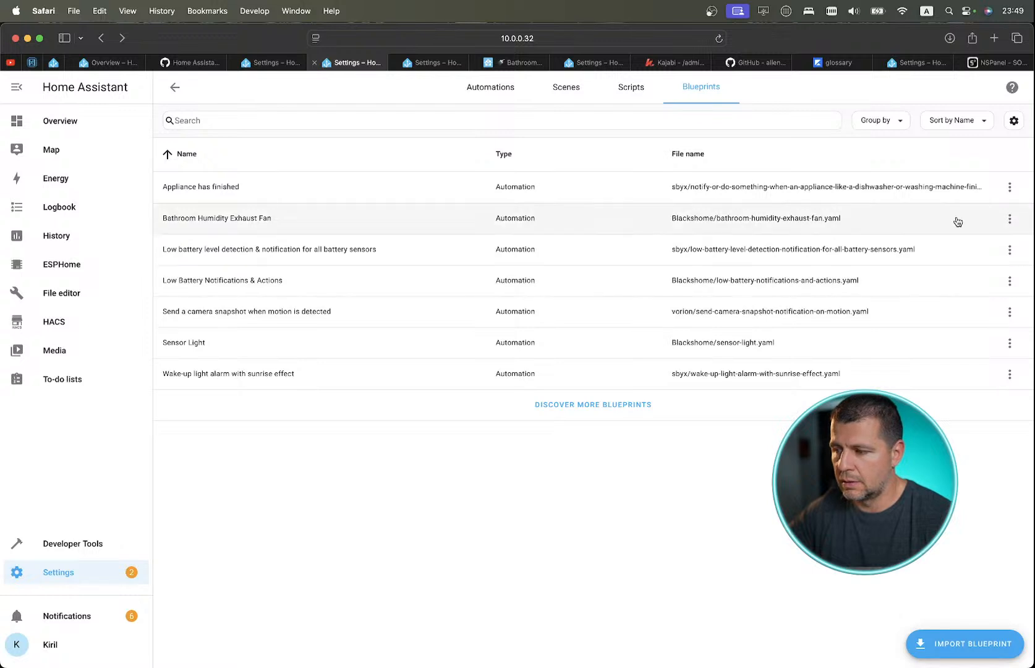
Check which automations use the Appliance has finished blueprint, and return to the Blueprints list through a quick search for "blue".
click(1001, 194)
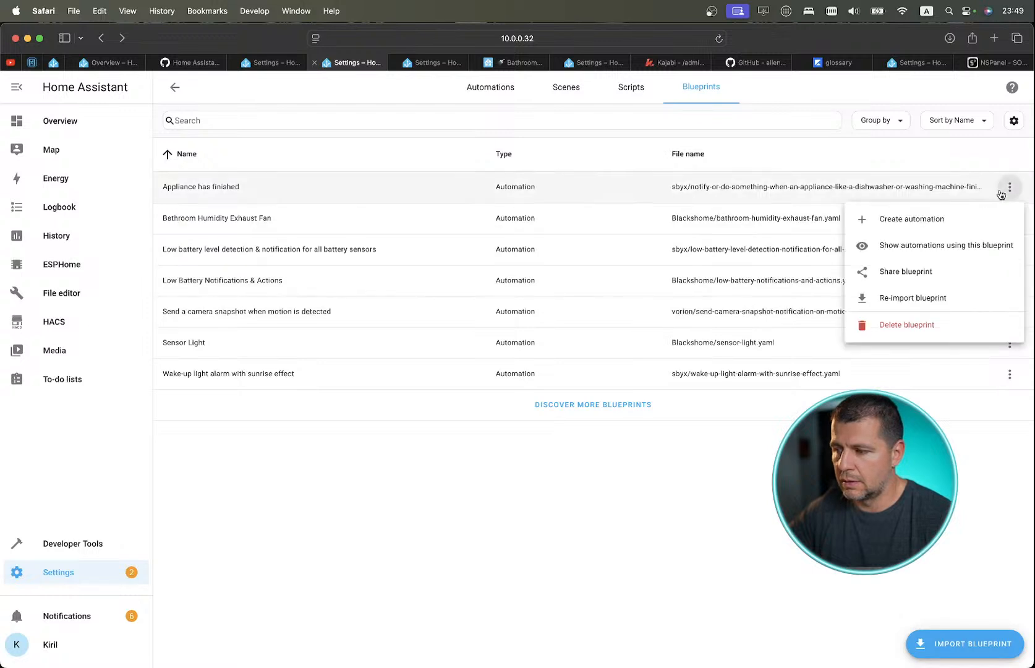
click(884, 242)
click(177, 87)
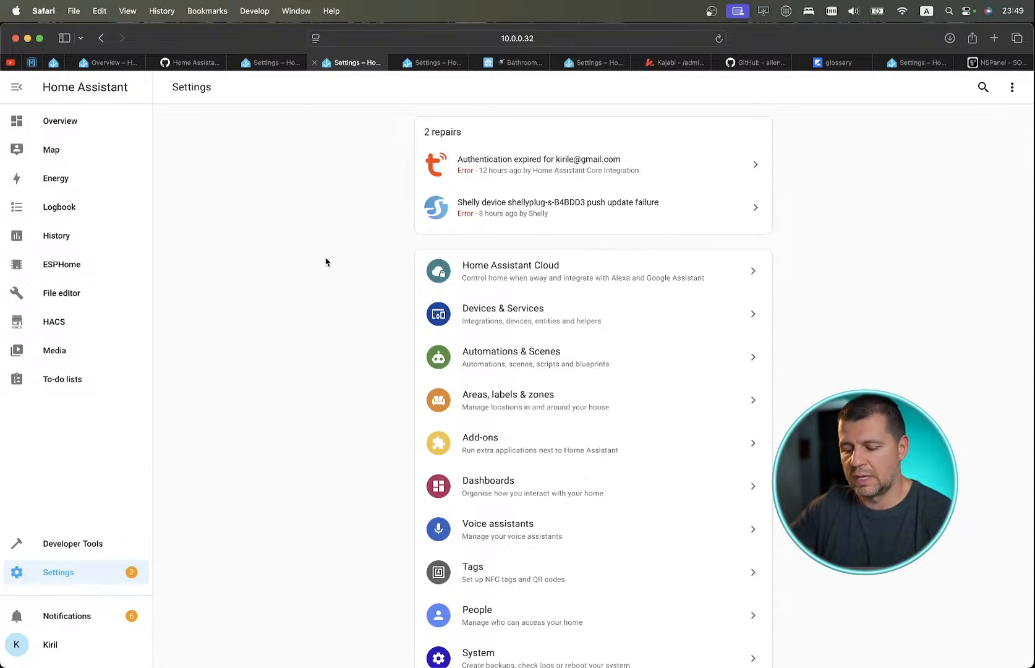
text(cblue)
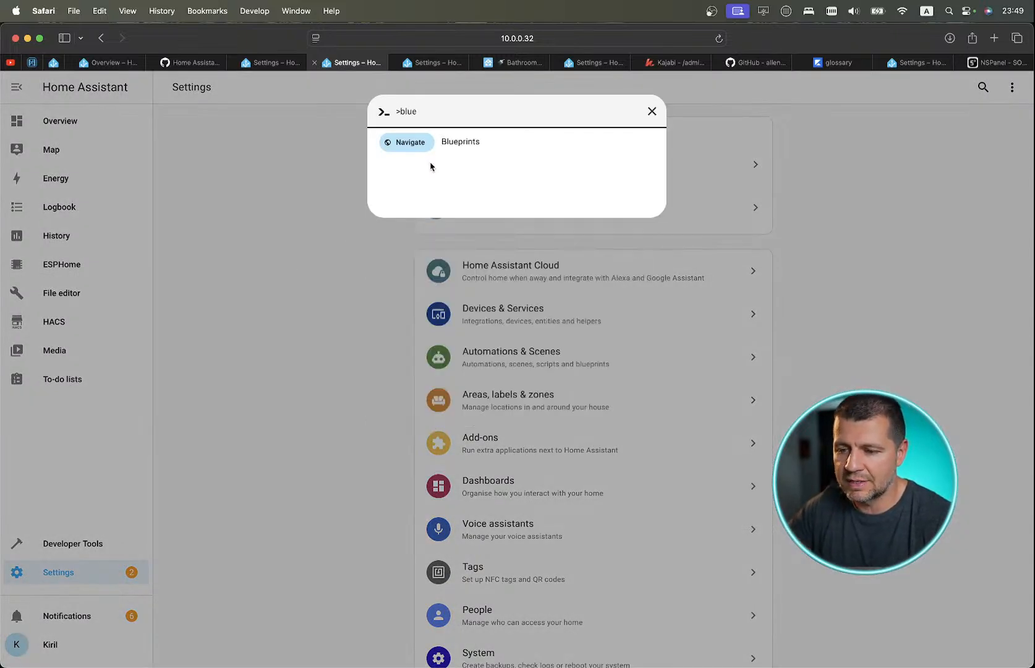
click(445, 153)
Start a new automation from the Appliance has finished blueprint and browse the entities offered for its Power Sensor.
click(1005, 189)
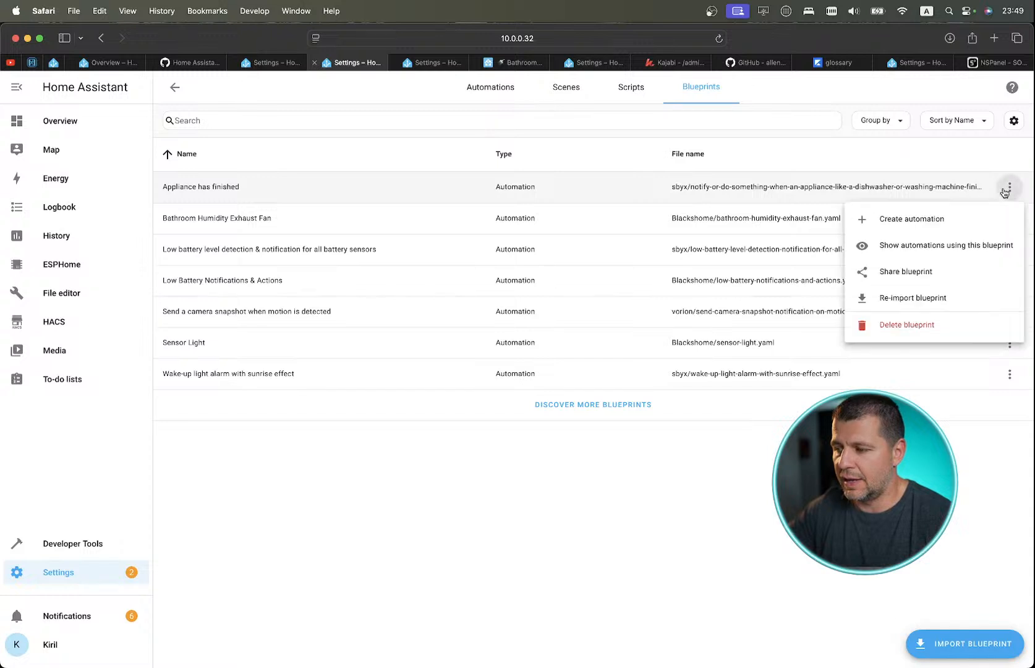
click(948, 220)
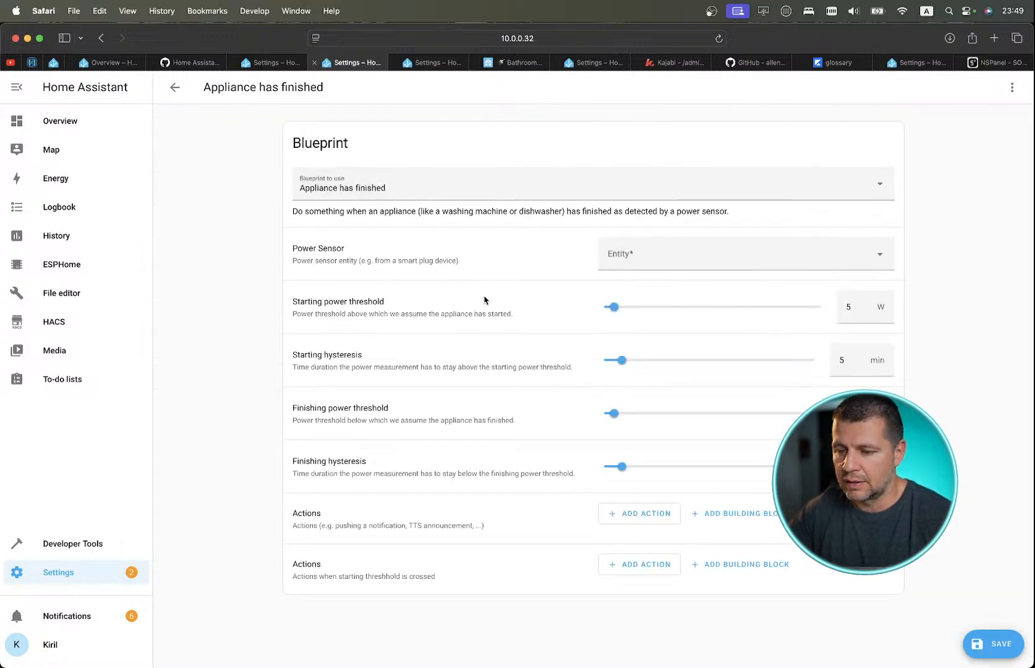
click(640, 266)
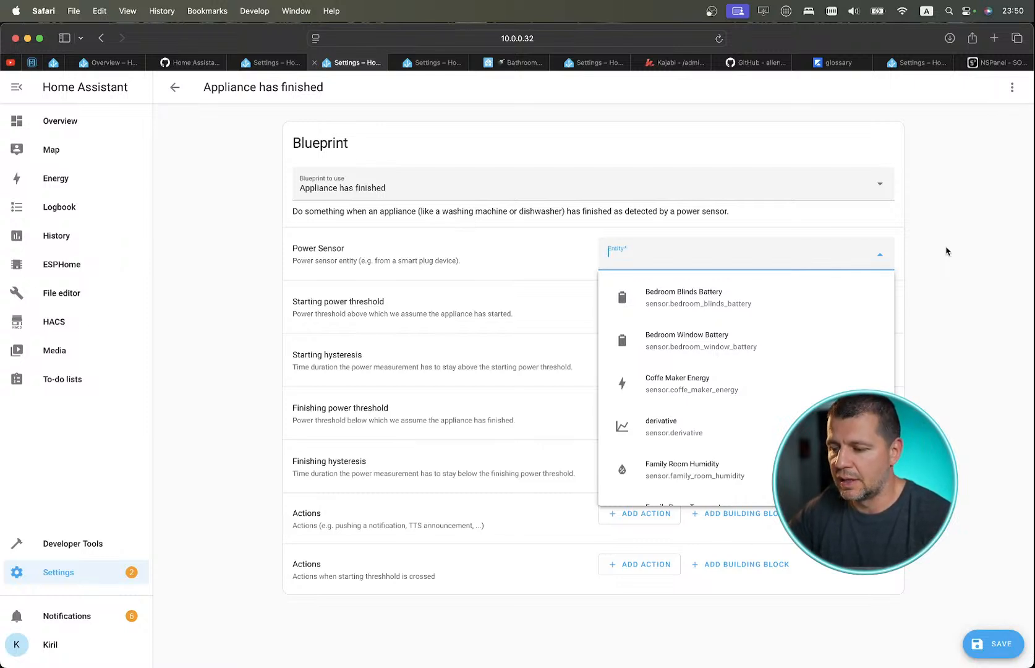
scroll(734, 339, down, 5)
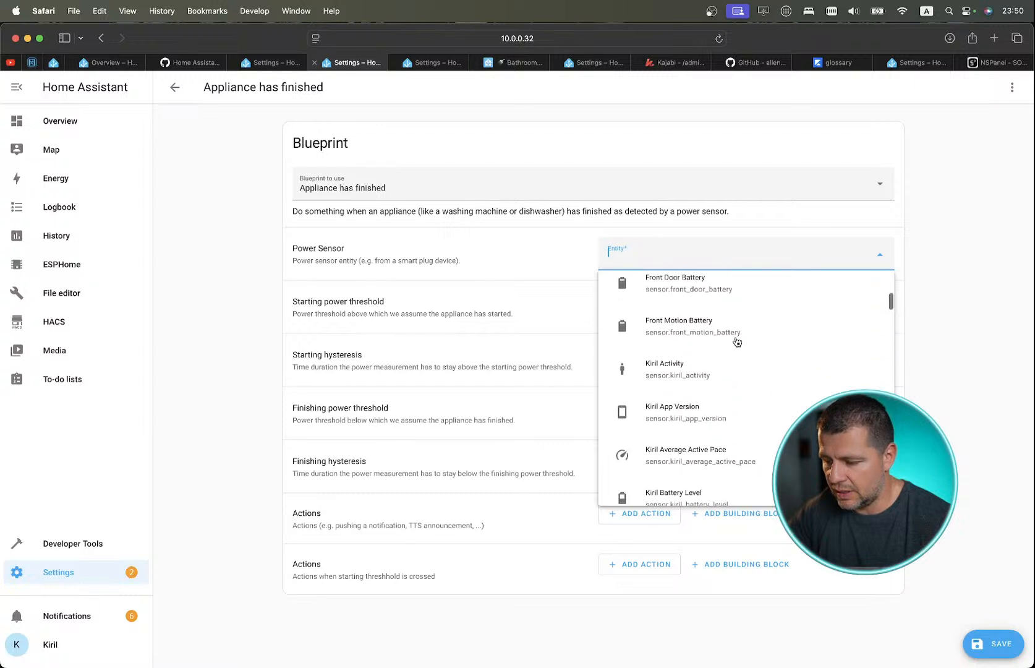
scroll(737, 342, down, 2)
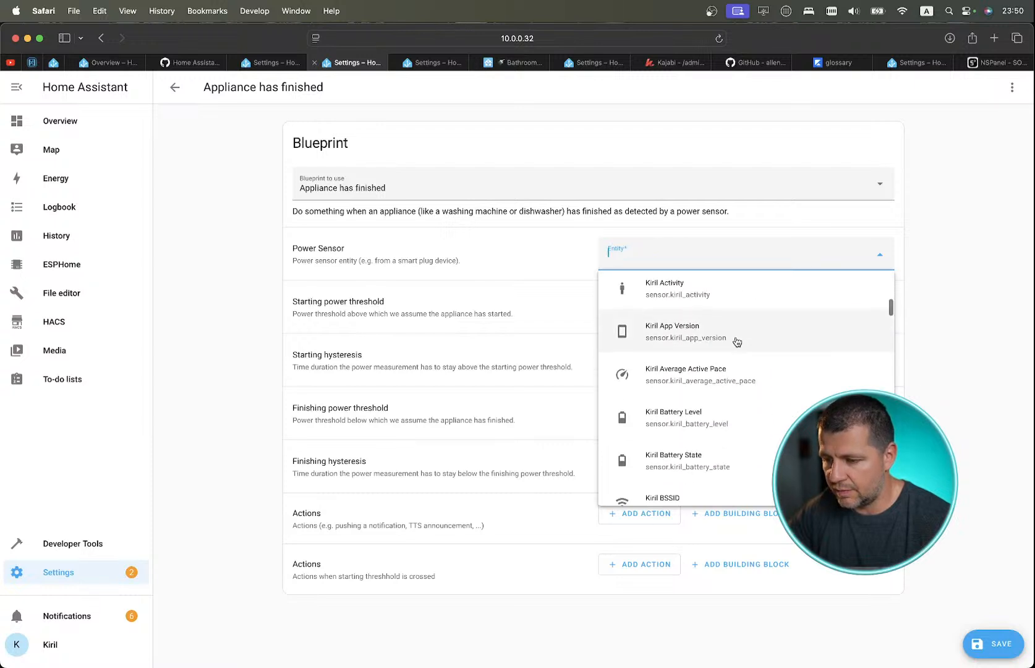
Filter the Power Sensor entities by "shee" to look for the Shelly plug's sensors.
text(se)
key(BackSpace)
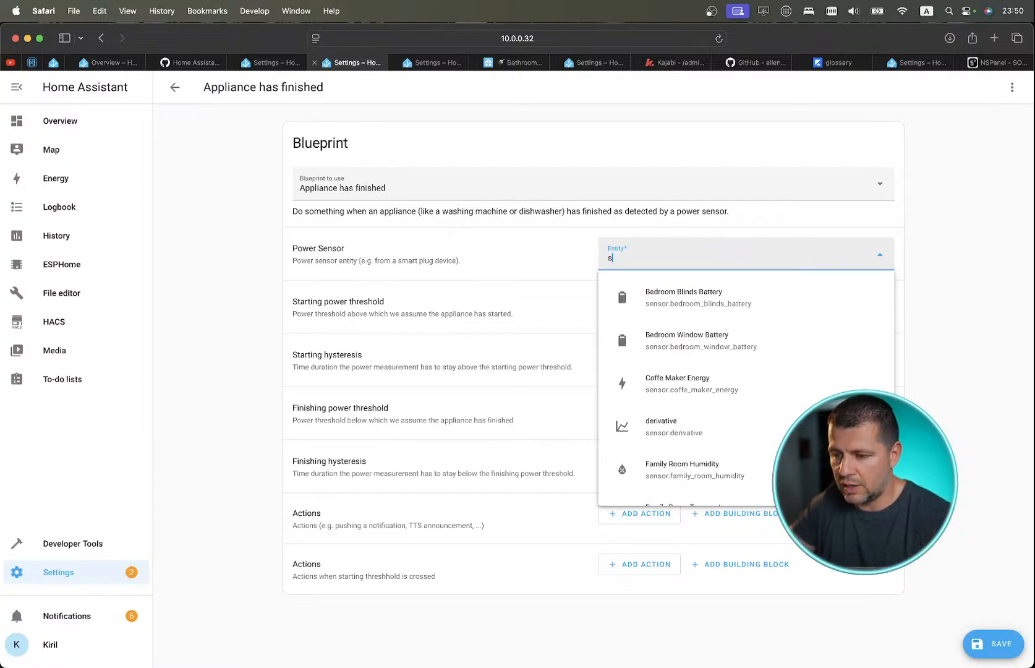
key(BackSpace)
text(hee)
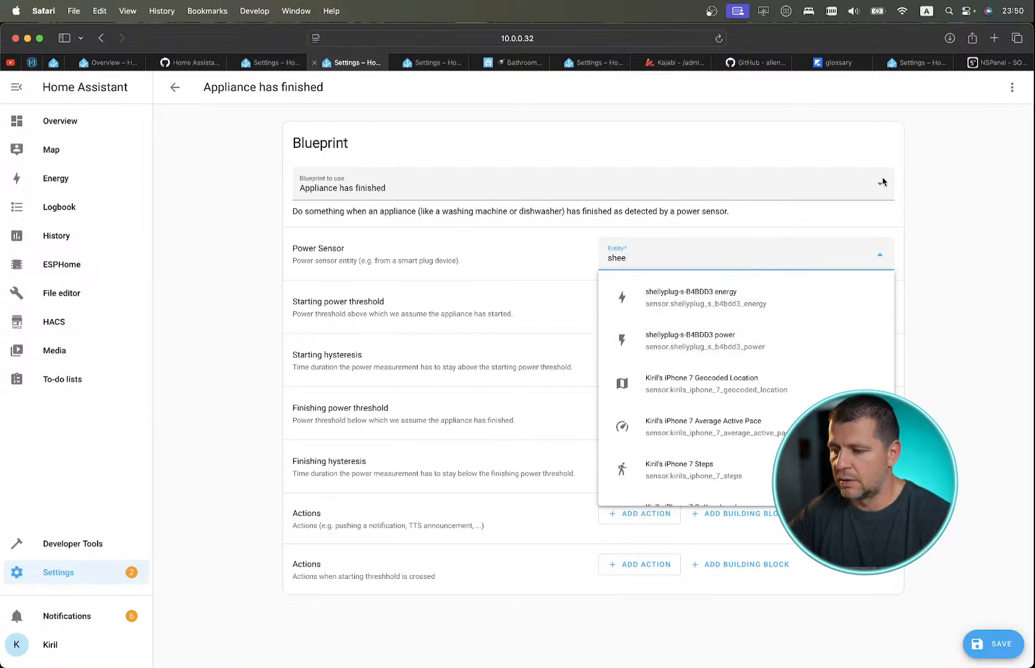
Search all entities for "shelly" with the quick entity filter and view the history of the shellyplug-s-B4BDD3 power sensor.
click(945, 215)
click(818, 245)
text(e)
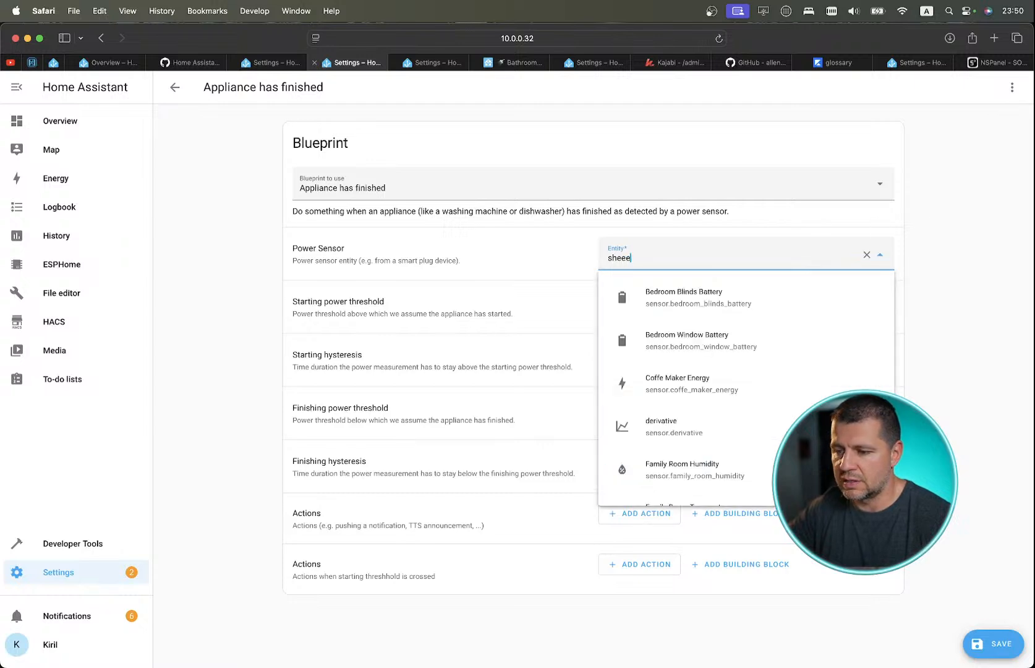
click(829, 147)
text(e)
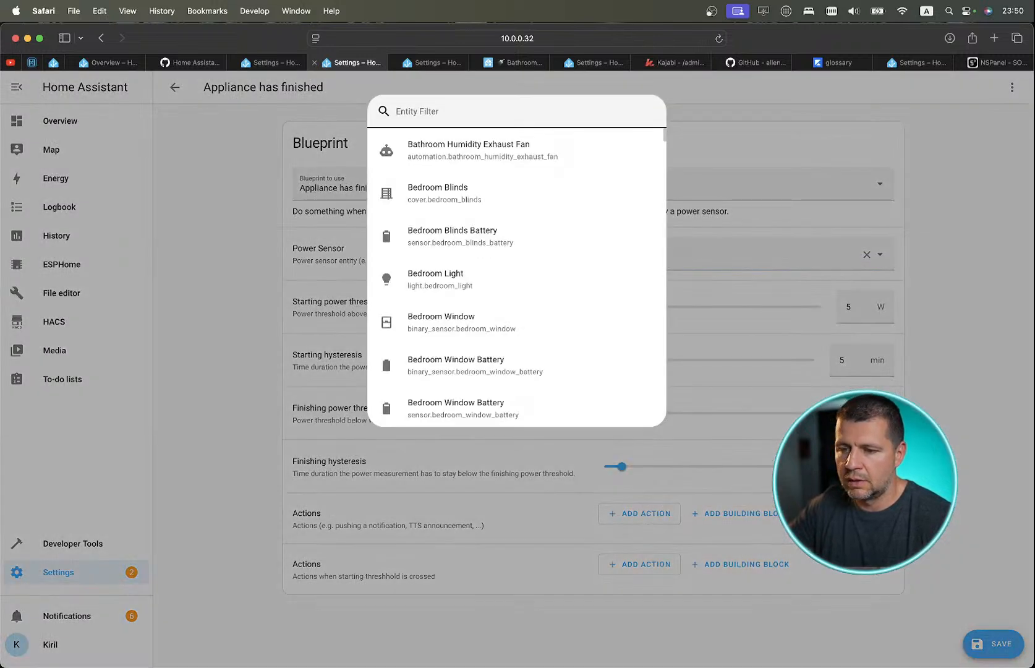
text(shelly)
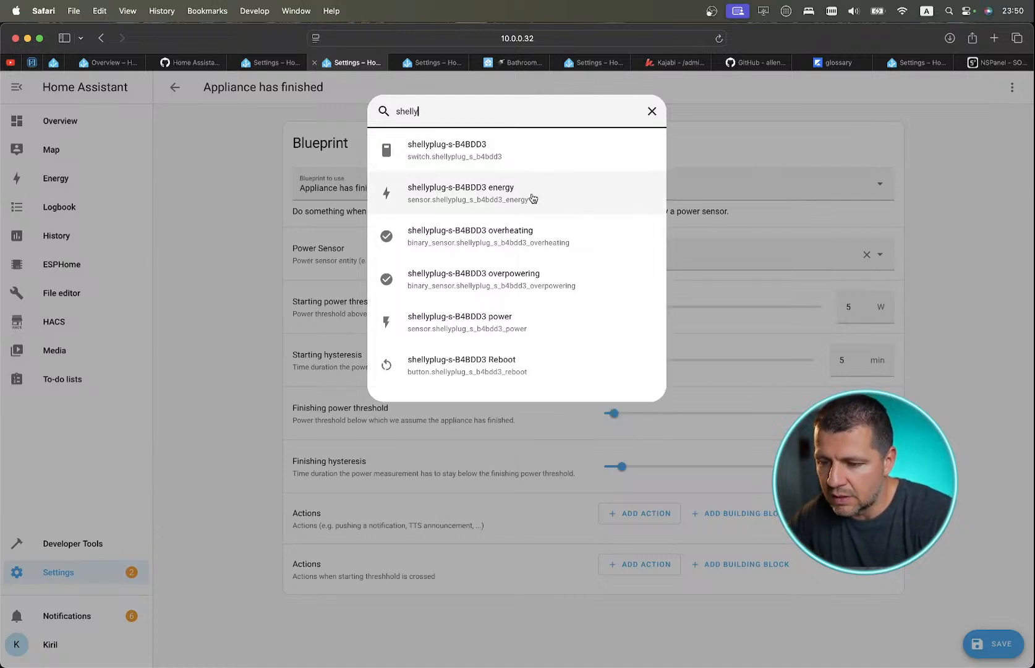
click(524, 318)
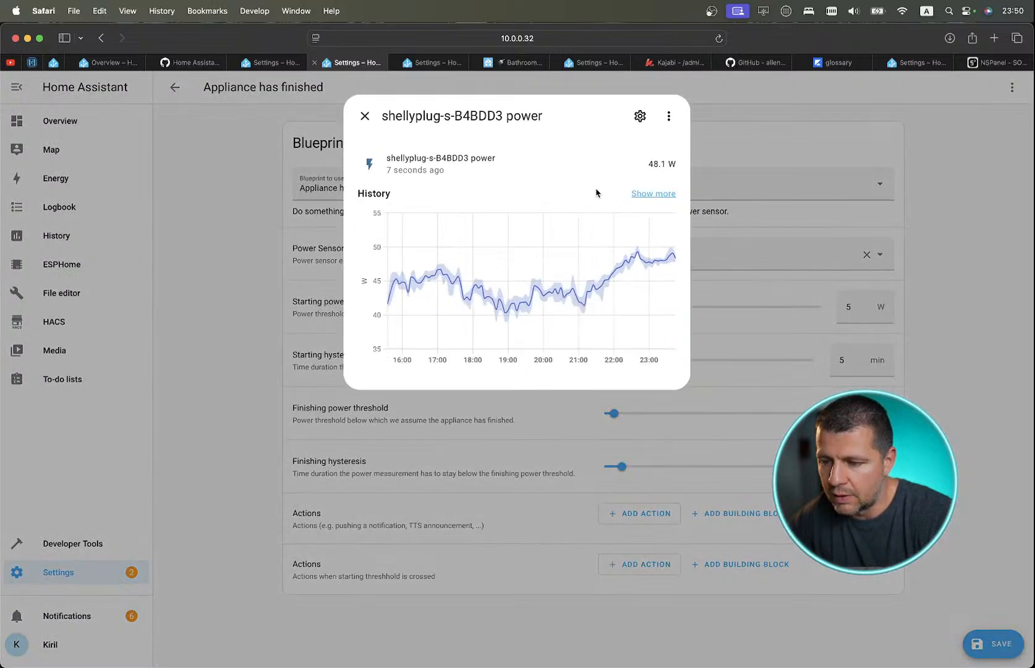
click(369, 117)
Search the entities for "shelly" again and inspect the history graph of the shellyplug-s-B4BDD3 energy sensor.
text(e)
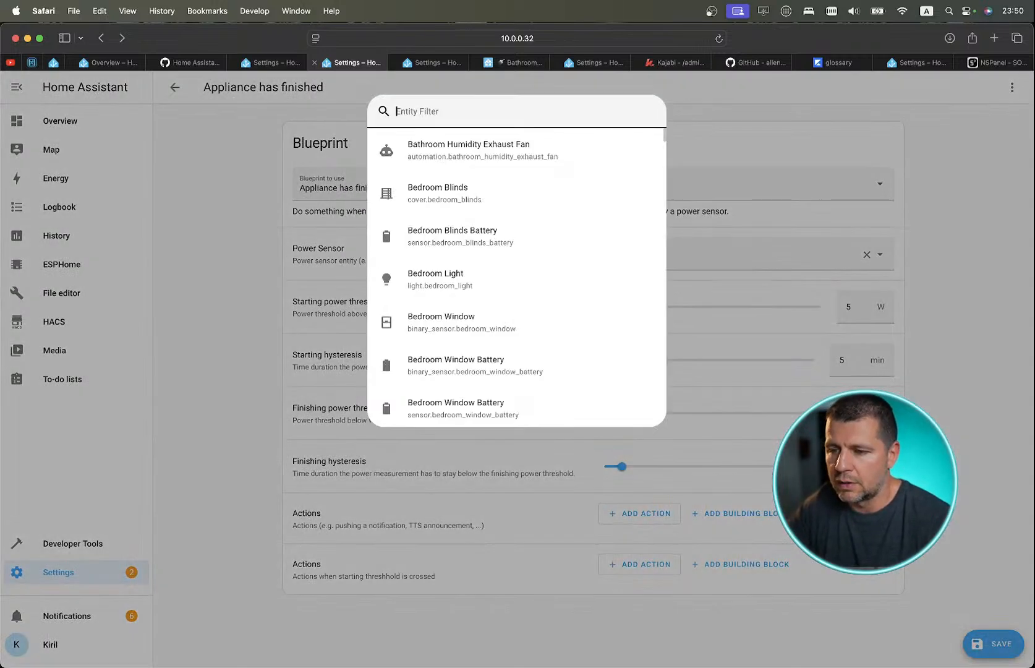
text(shelly)
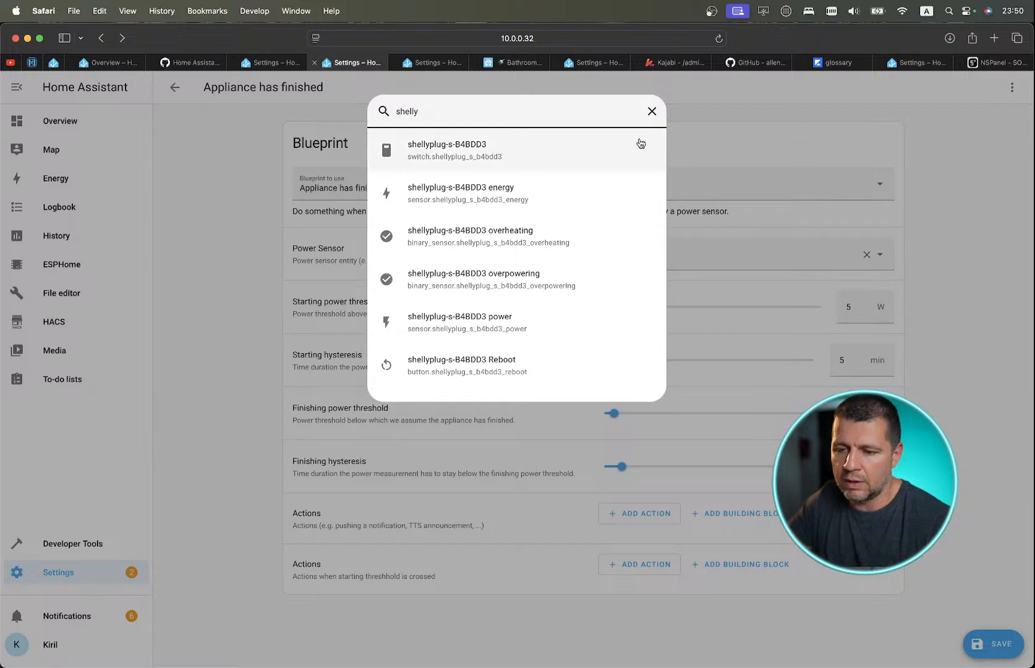
click(533, 208)
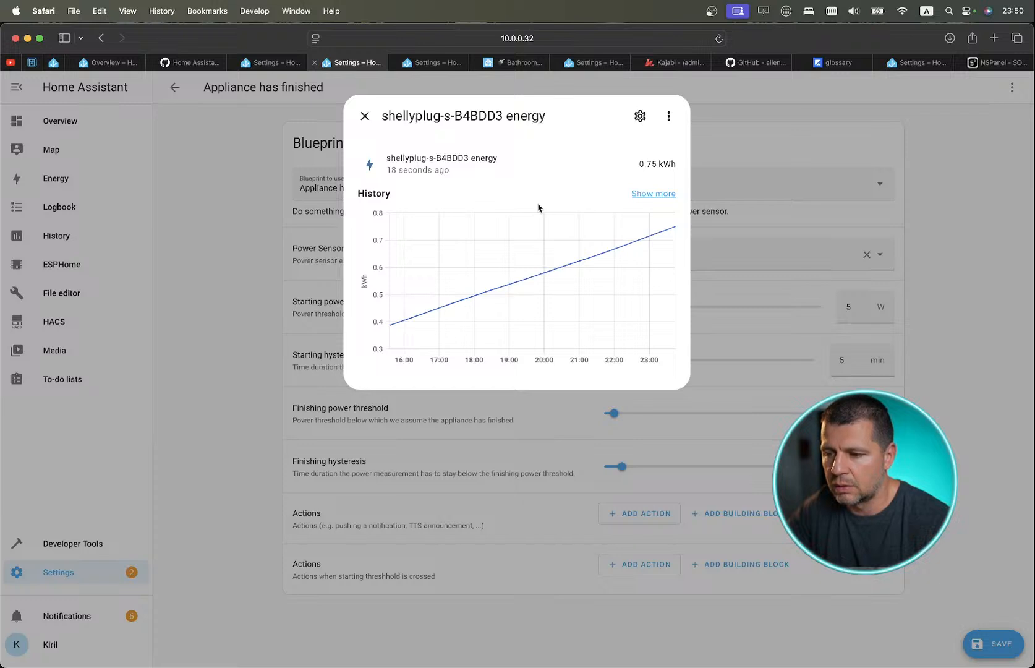
mouse_move(457, 306)
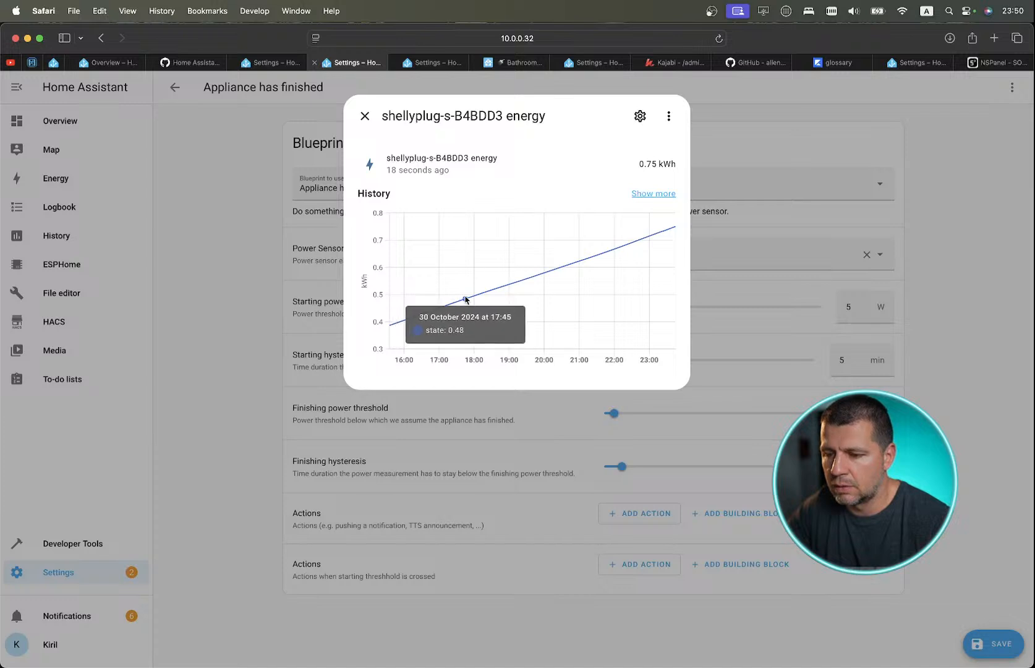
Open the Shelly plug's device page and view the histories of its Energy and Power sensors.
click(663, 116)
click(656, 148)
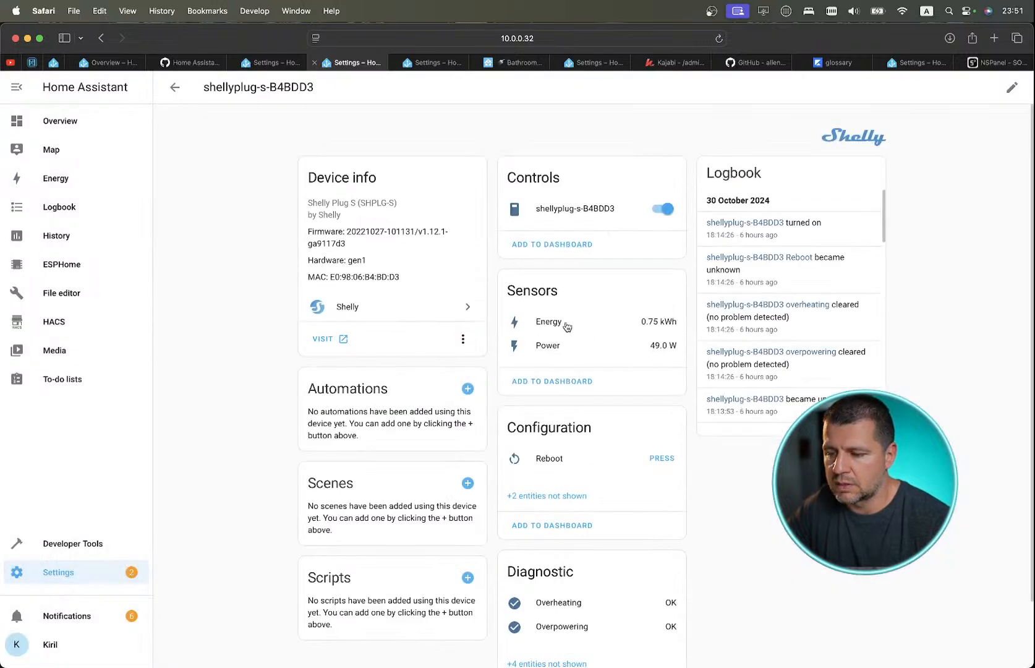
click(653, 326)
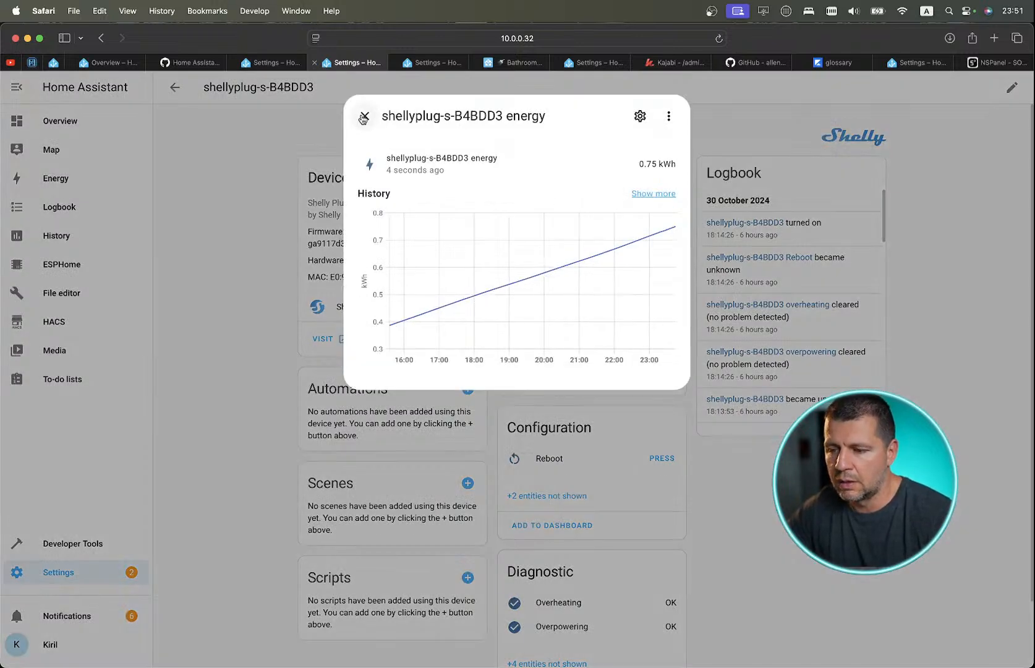
click(365, 116)
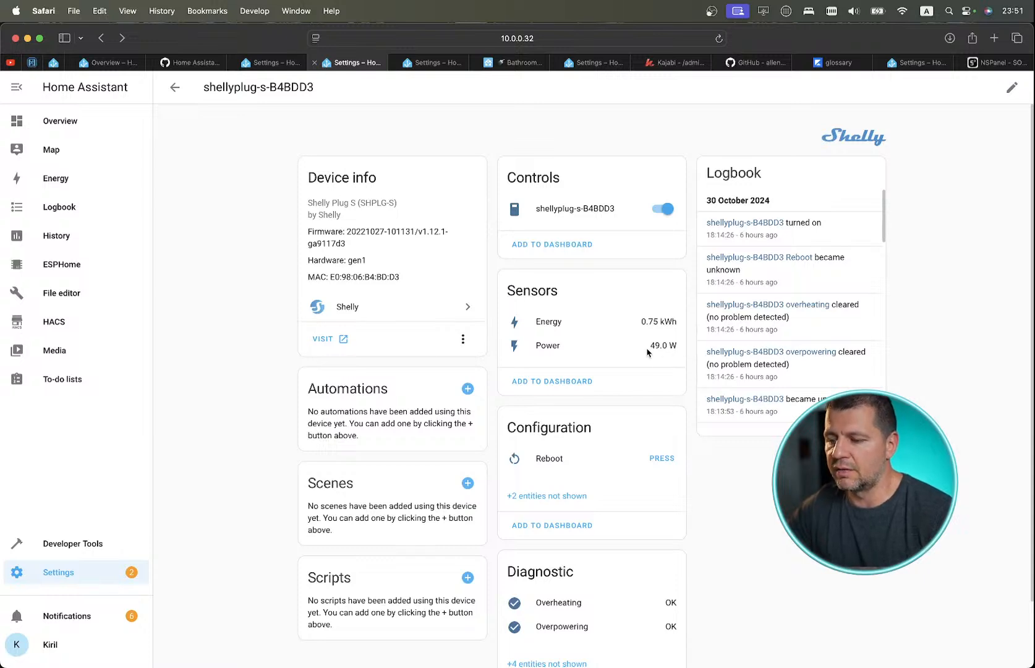
click(547, 354)
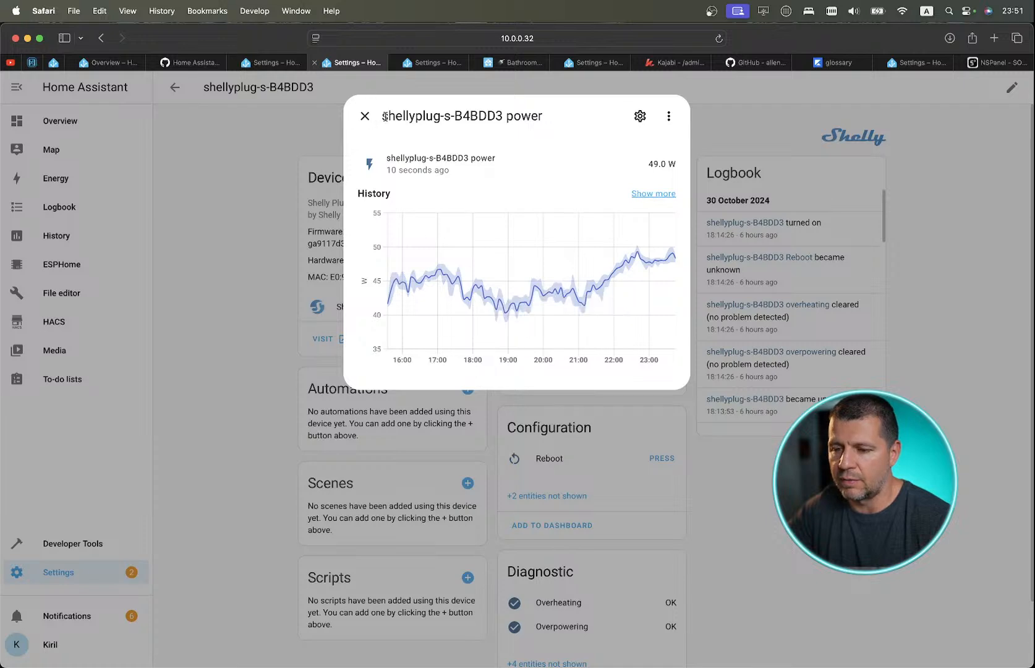
click(364, 116)
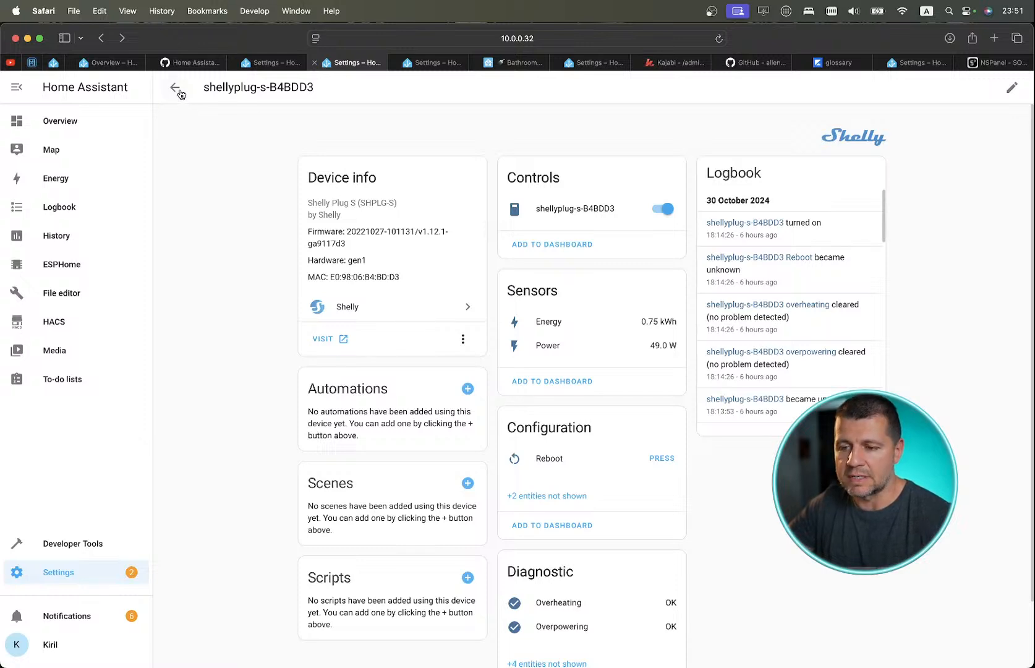
Leave the Shelly plug's device page and the unsaved new automation, returning to the Blueprints list.
click(103, 38)
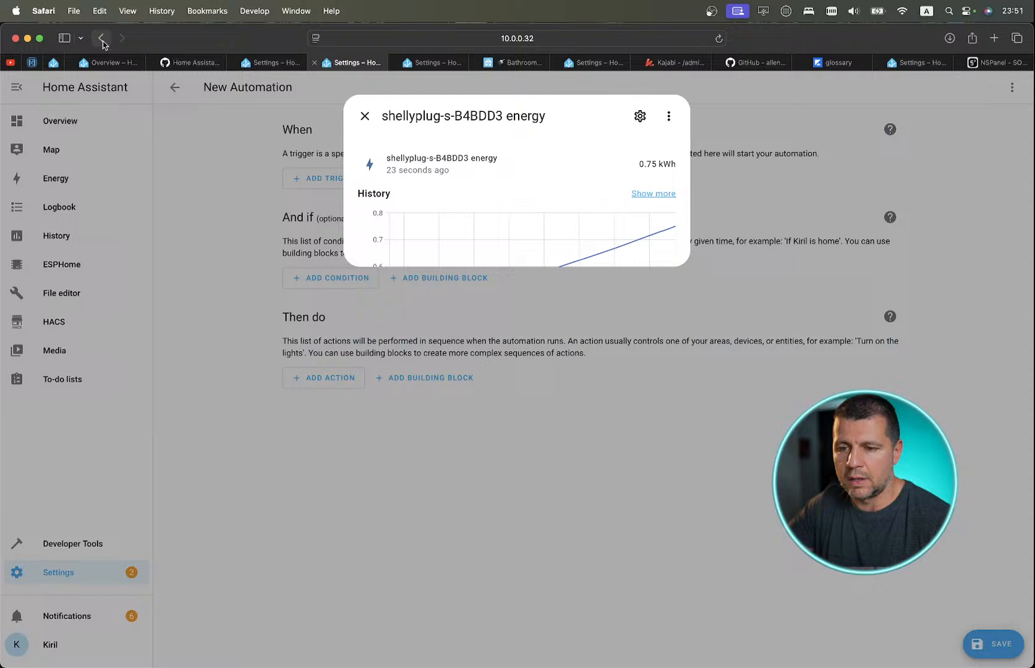
click(365, 115)
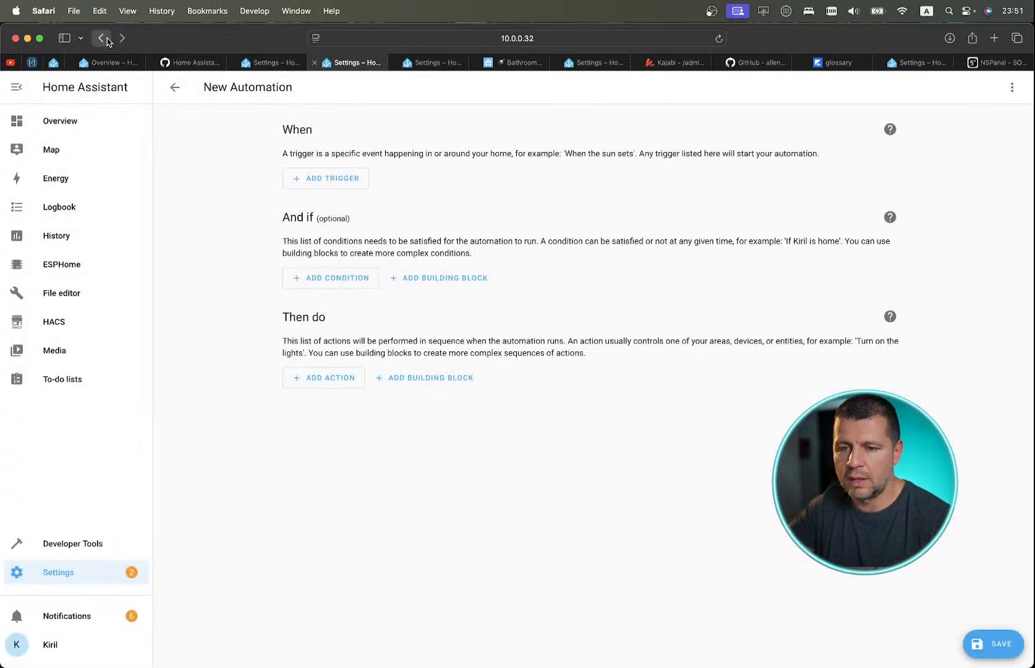
click(103, 39)
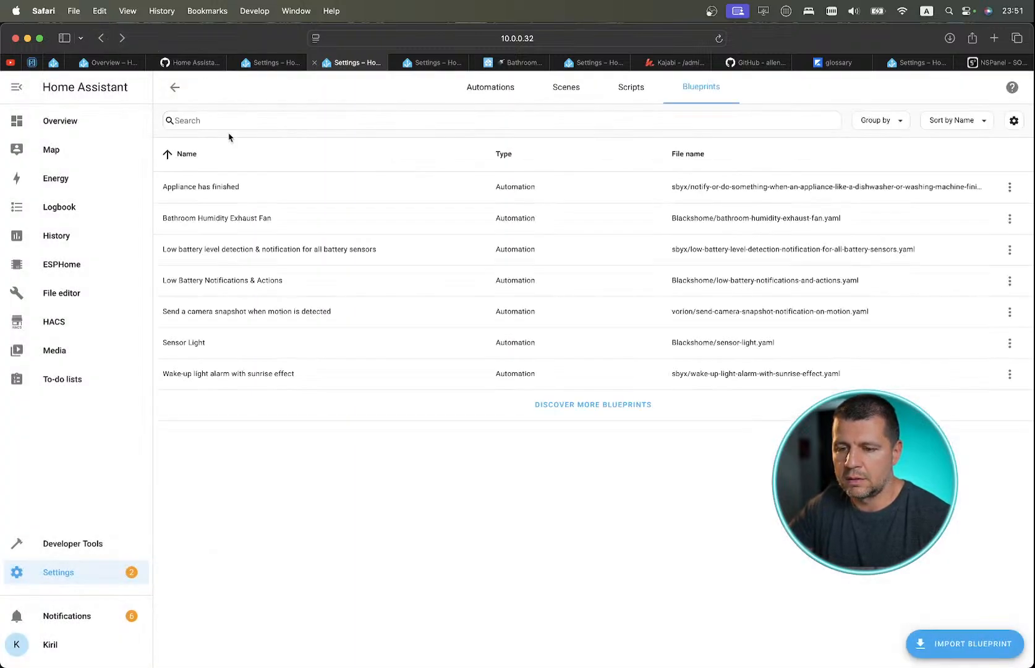
Create an automation from the Appliance has finished blueprint with shellyplug-s-B4BDD3 power as its power sensor, and highlight parts of the description.
click(1009, 188)
click(927, 229)
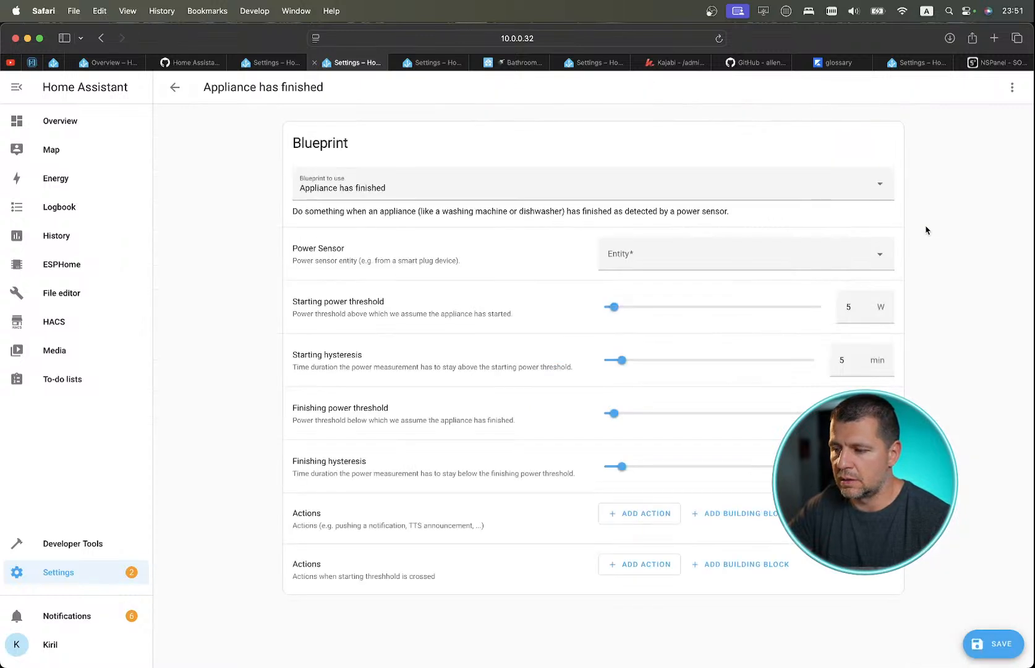
click(649, 254)
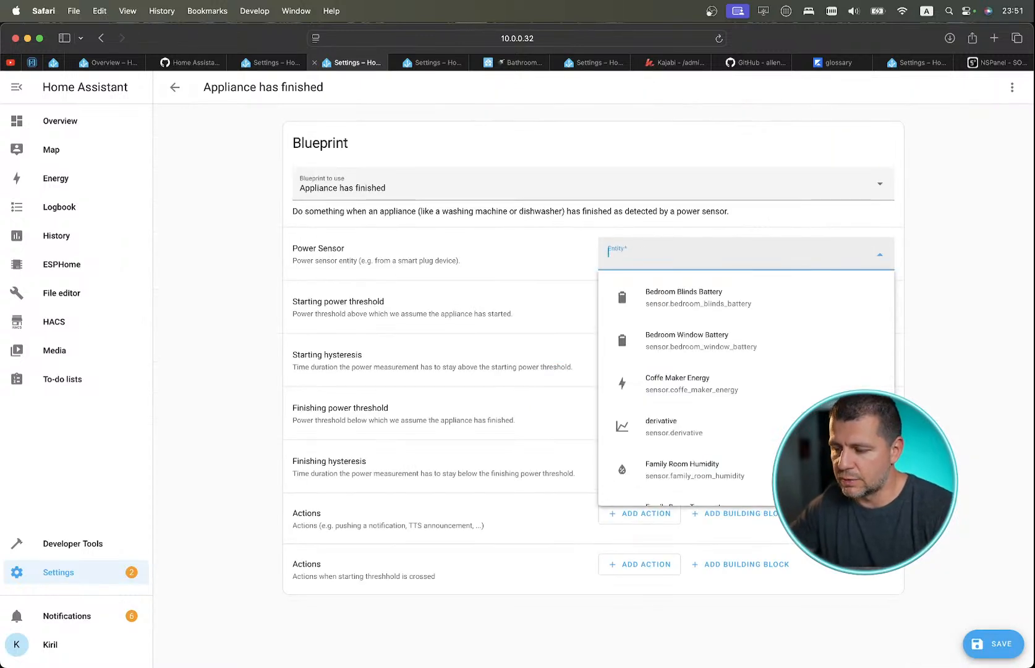
text(shelly)
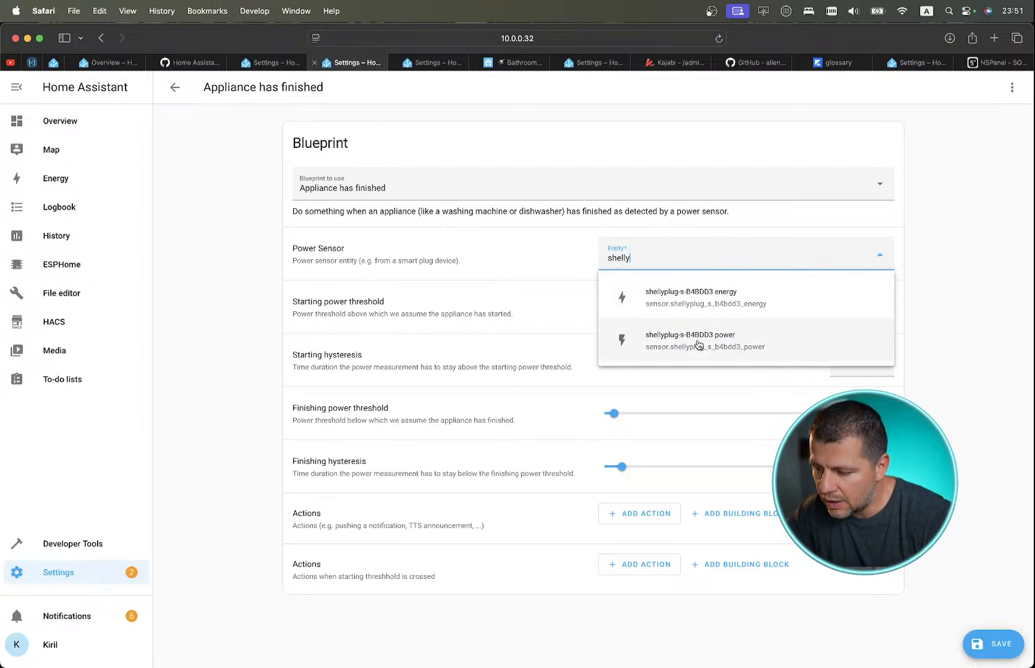
click(738, 352)
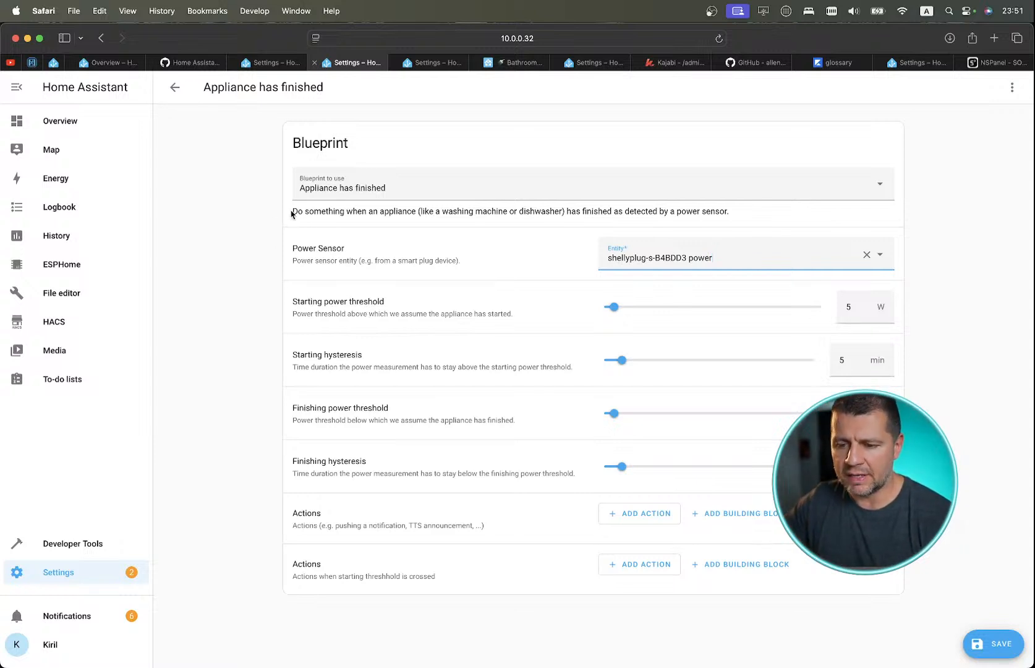
drag(292, 214, 661, 251)
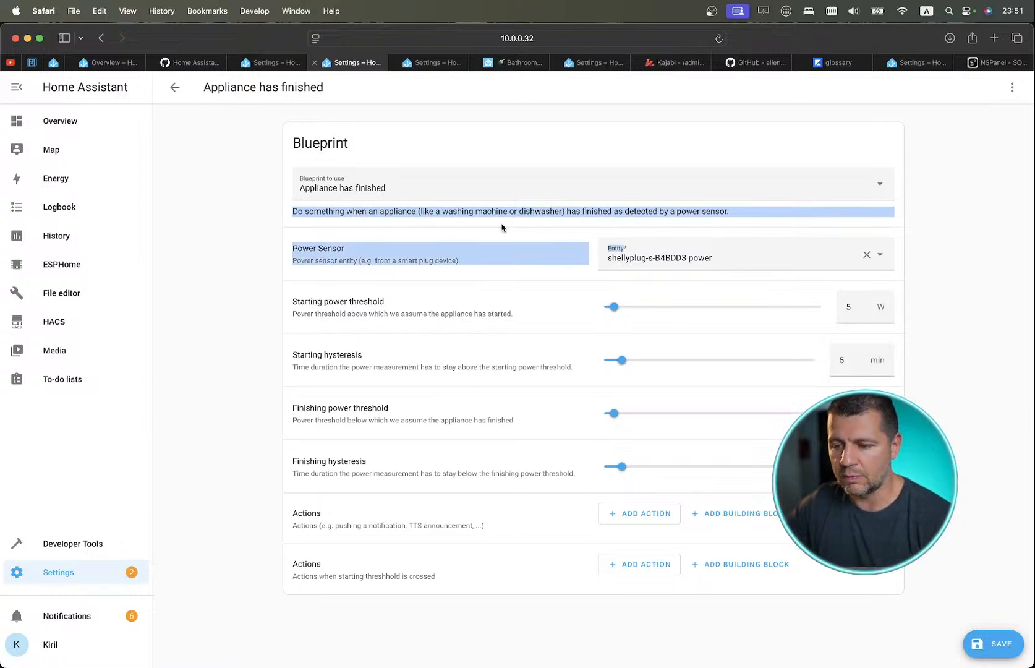
double_click(597, 211)
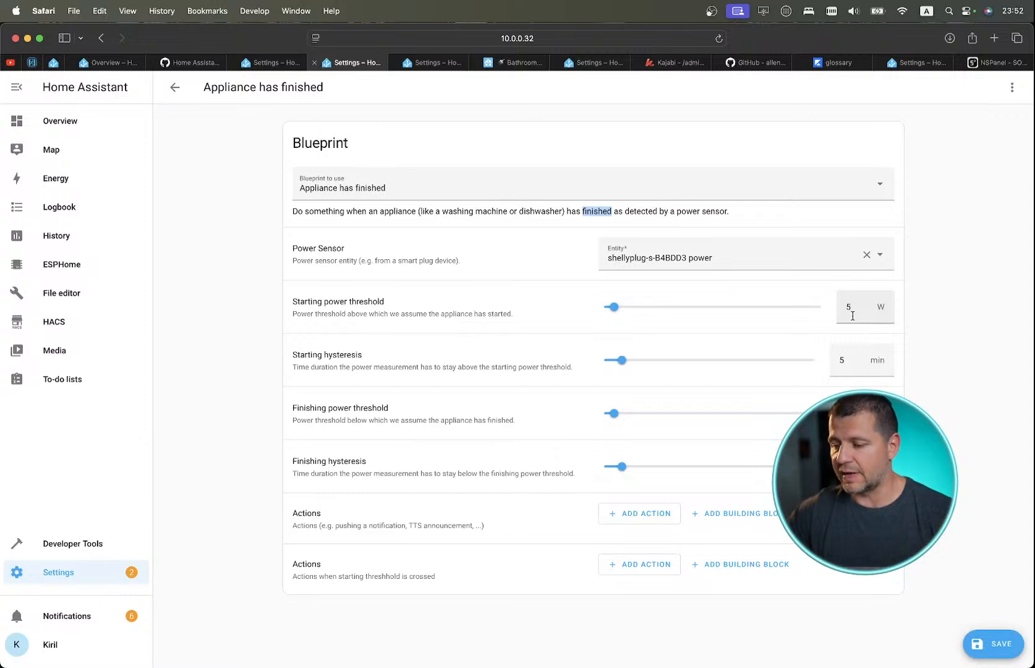
Try starting power thresholds of 9 W and 7 W, and return the threshold to 5 W.
drag(613, 307, 620, 307)
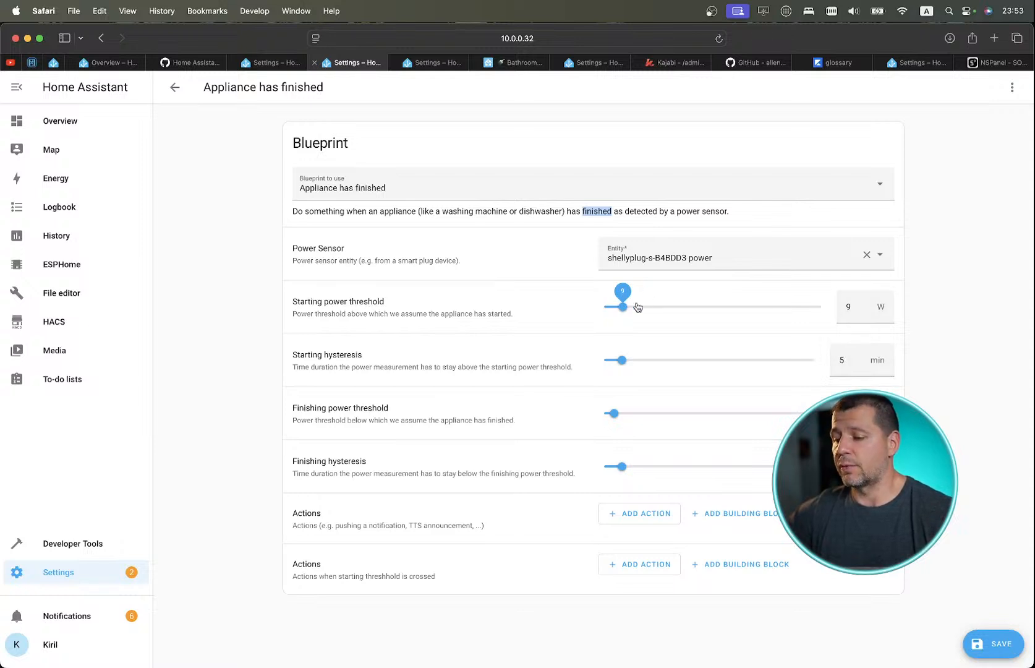
drag(624, 310, 618, 312)
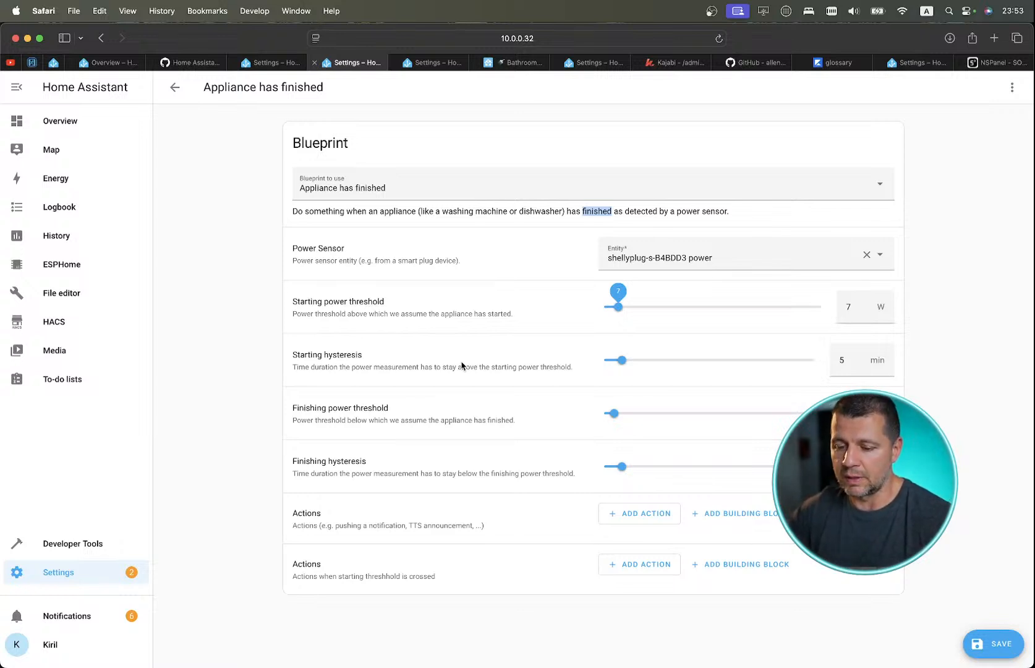
scroll(391, 419, down, 1)
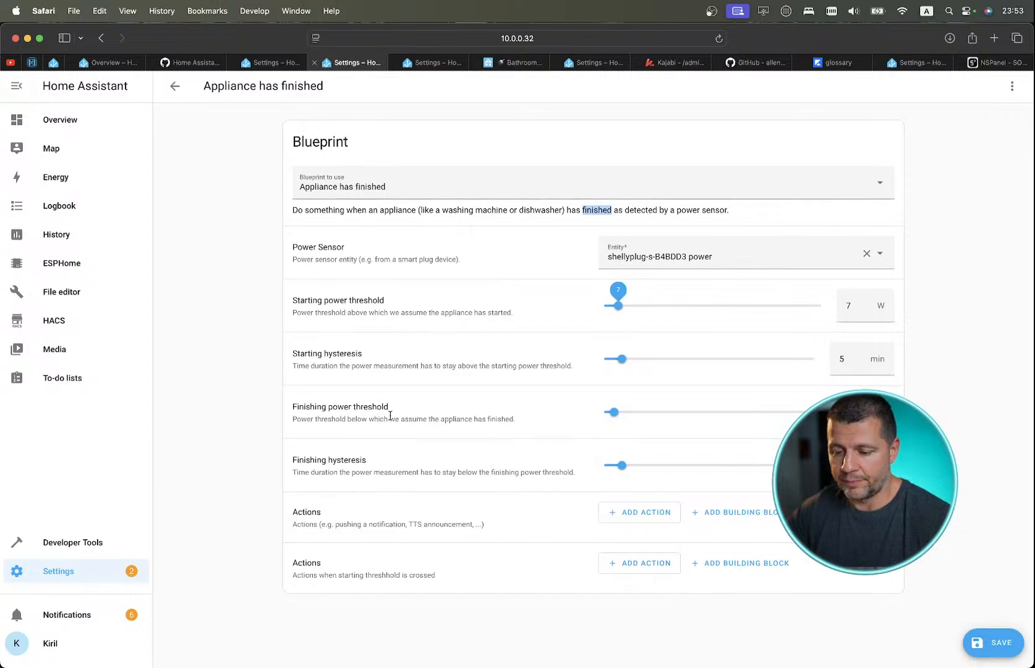
scroll(390, 420, up, 1)
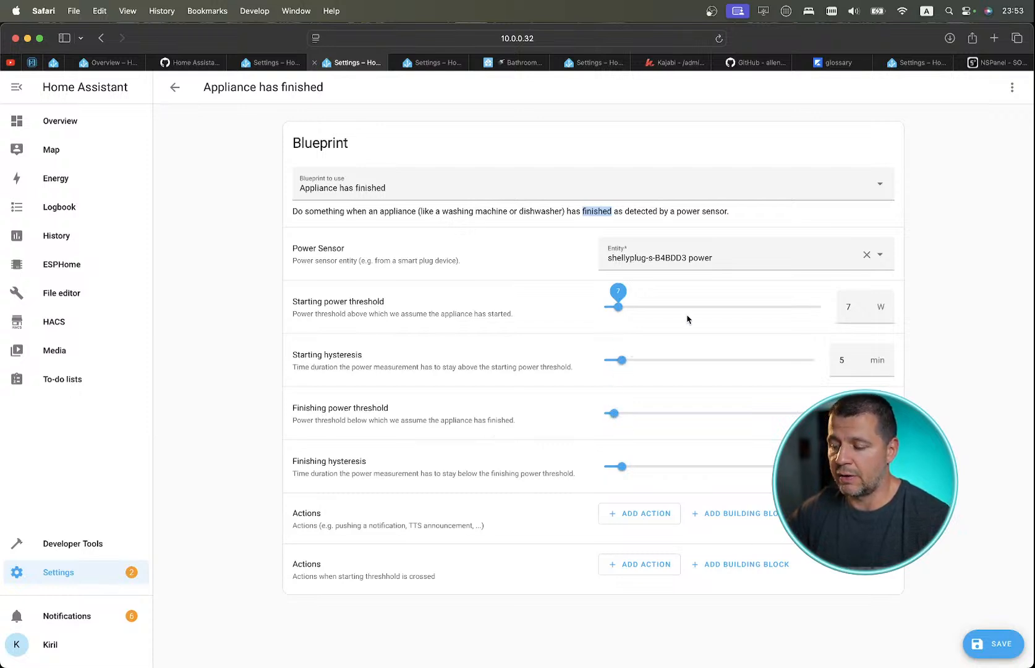
click(623, 308)
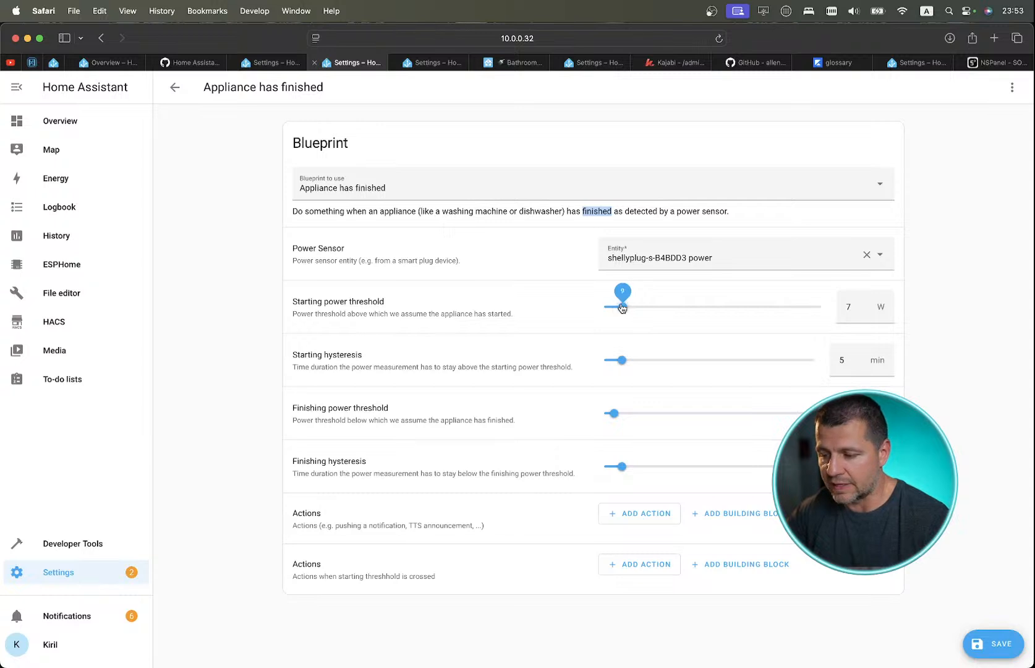
click(843, 309)
text(5)
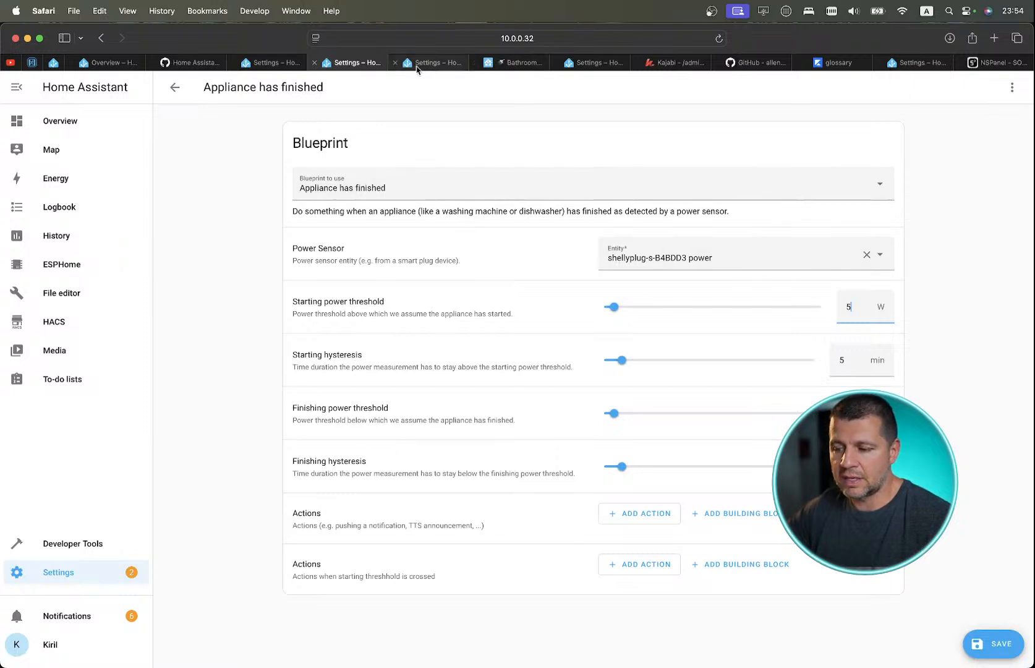
In the other Home Assistant tab, search the entities for "shelly" from the Overview dashboard and view the shellyplug-s-B4BDD3 power sensor's history.
click(418, 68)
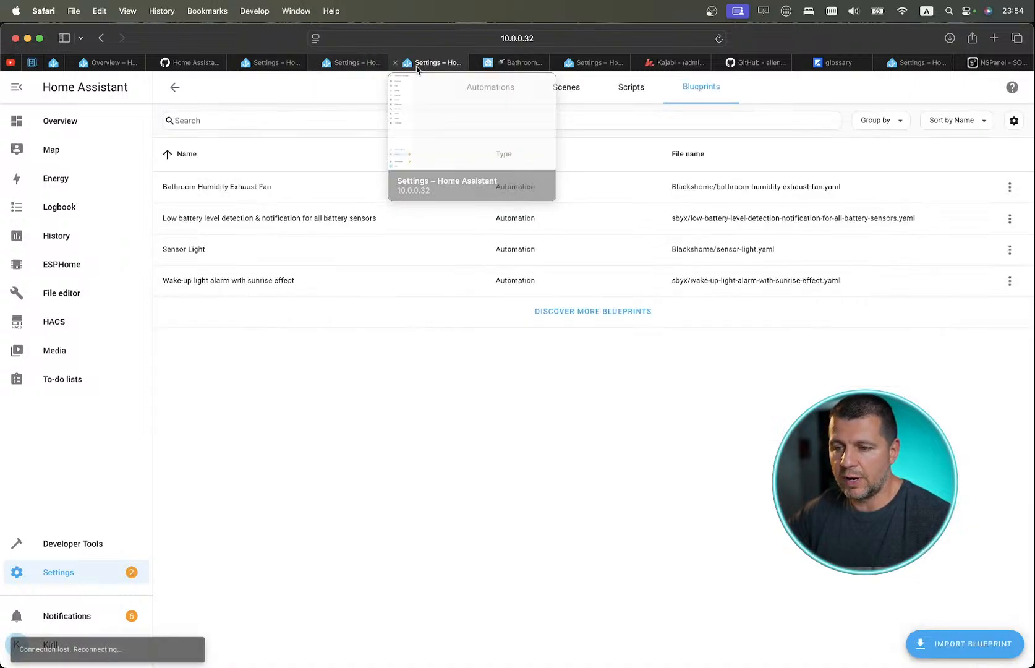
click(89, 127)
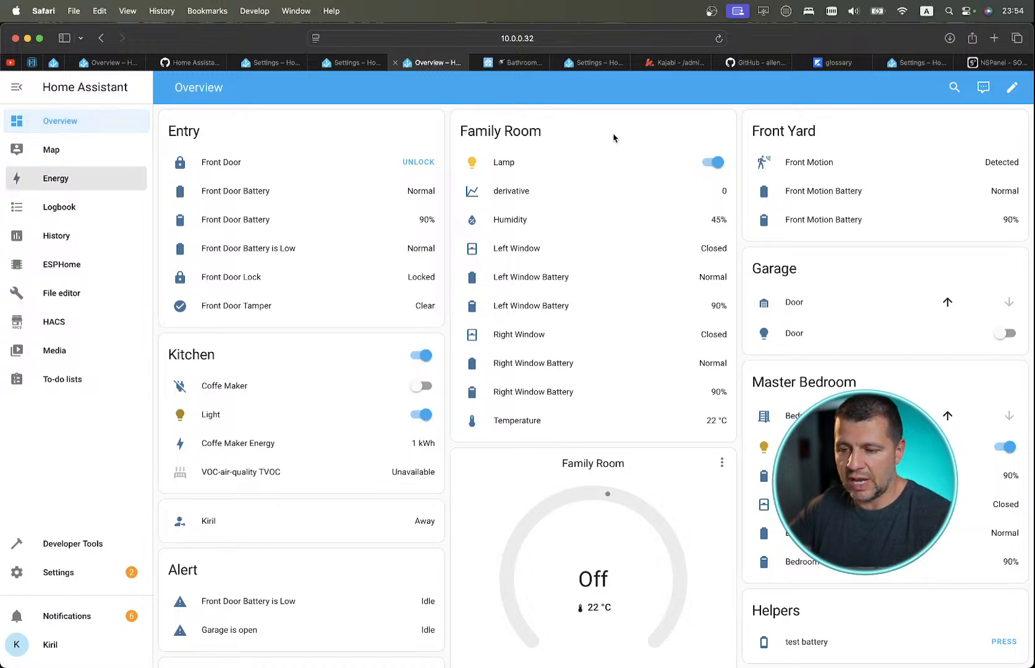
text(e)
text(shelly)
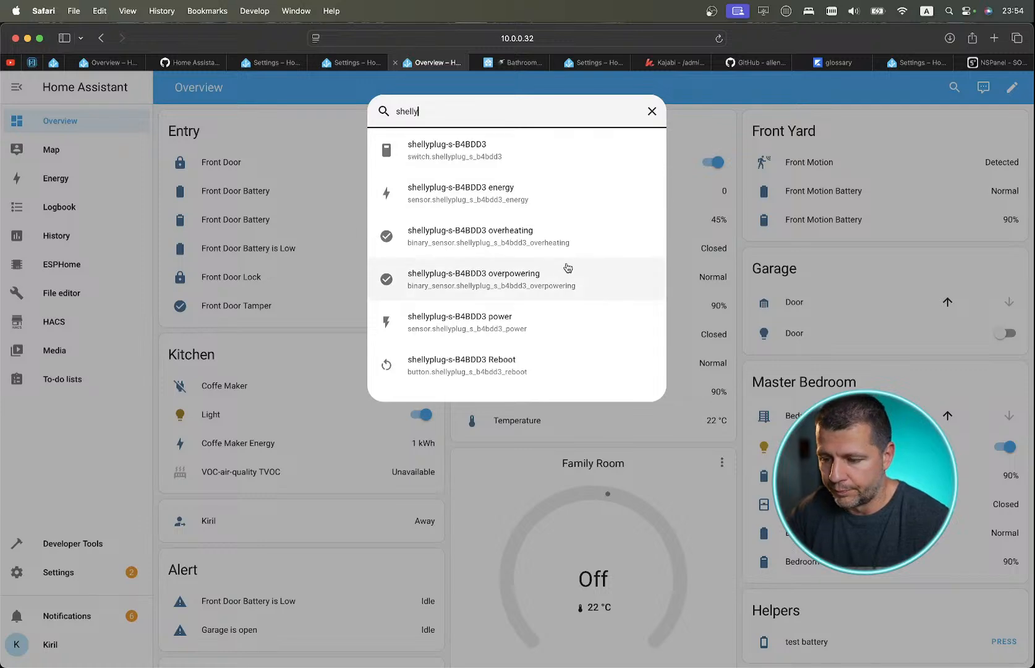
click(540, 331)
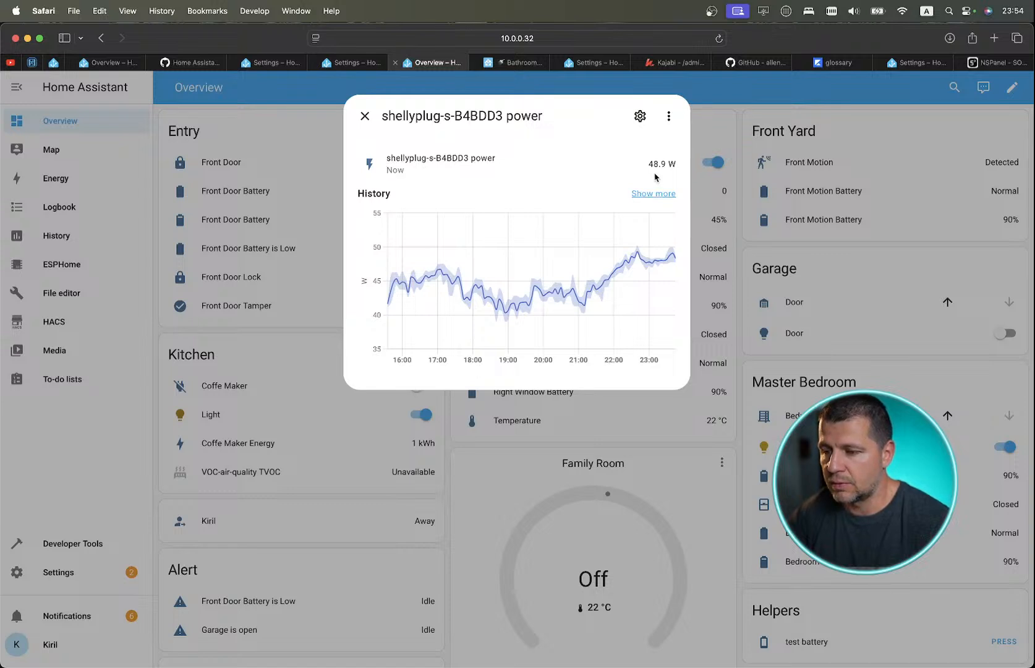
Return to the Appliance has finished automation and raise the starting power threshold to about 15 W.
click(352, 62)
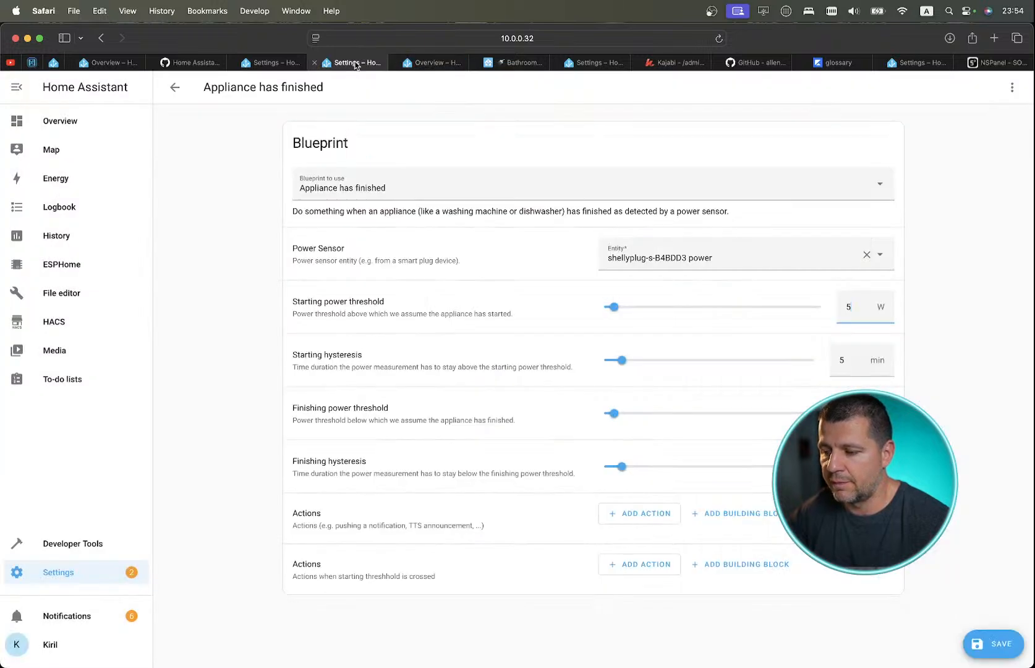
drag(612, 307, 635, 316)
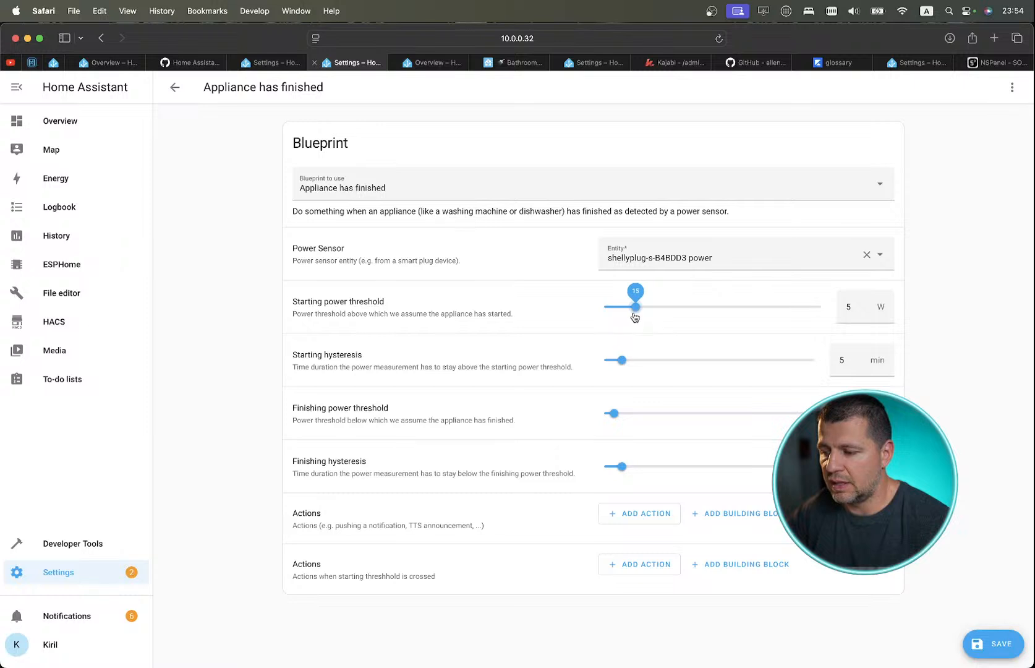
Set the starting power threshold to 48 W.
double_click(851, 307)
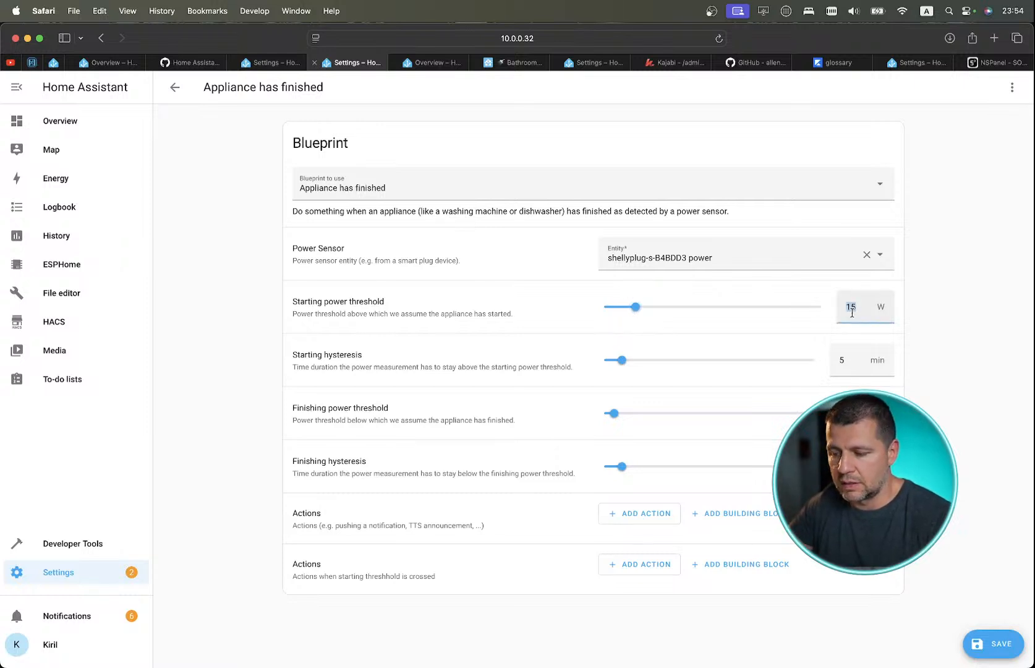
text(49)
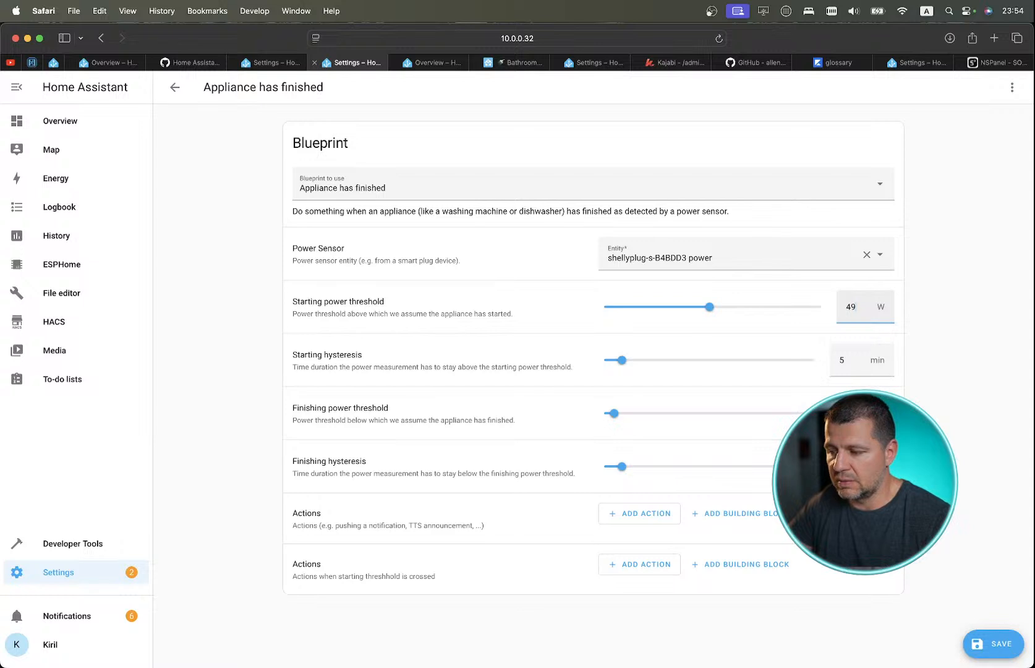
key(BackSpace)
text(8)
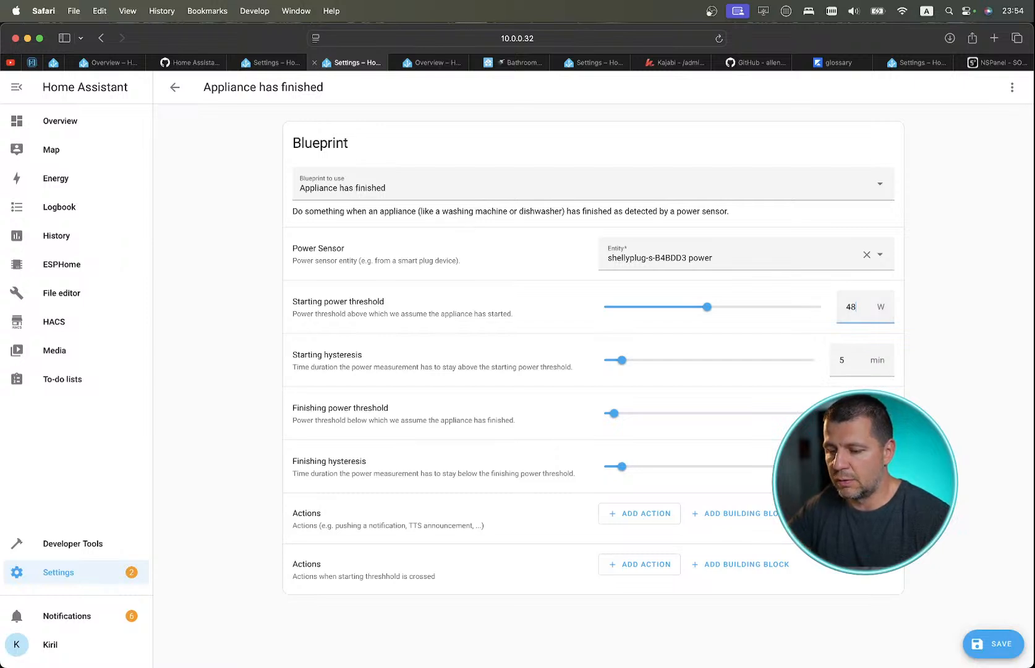
key(Tab)
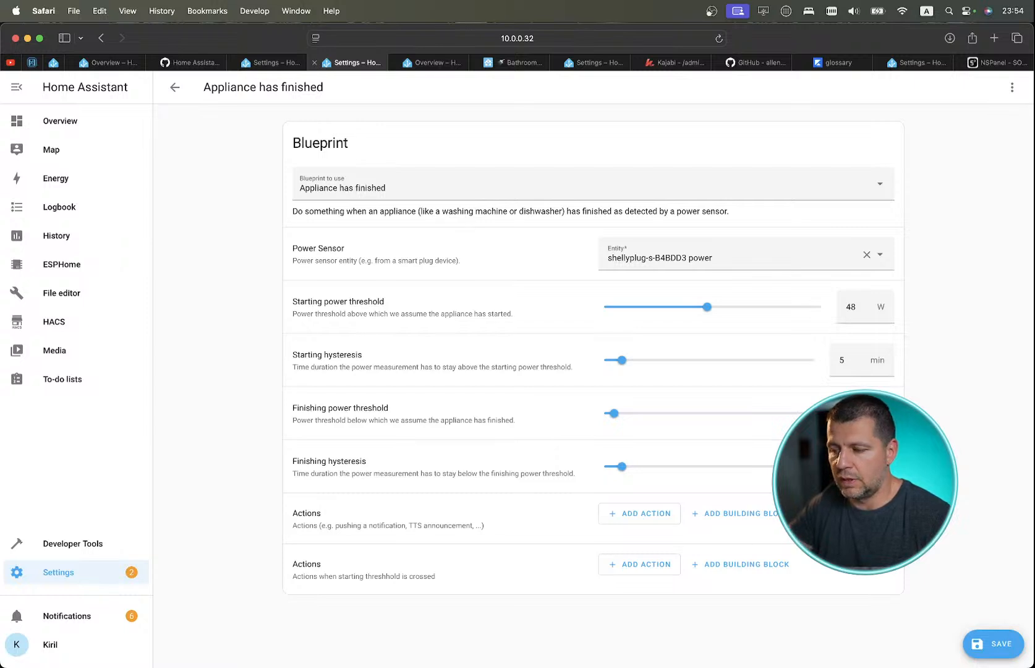
Set the finishing power threshold to 49 W and both the starting and finishing hysteresis to 1 min.
drag(614, 413, 709, 413)
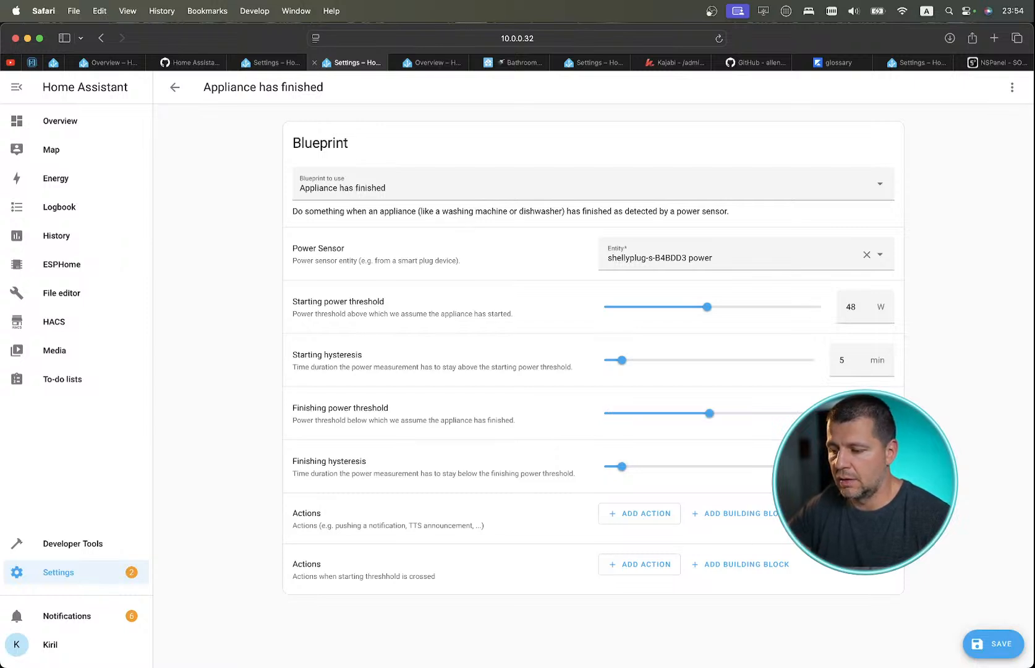
text(1)
double_click(840, 360)
text(1)
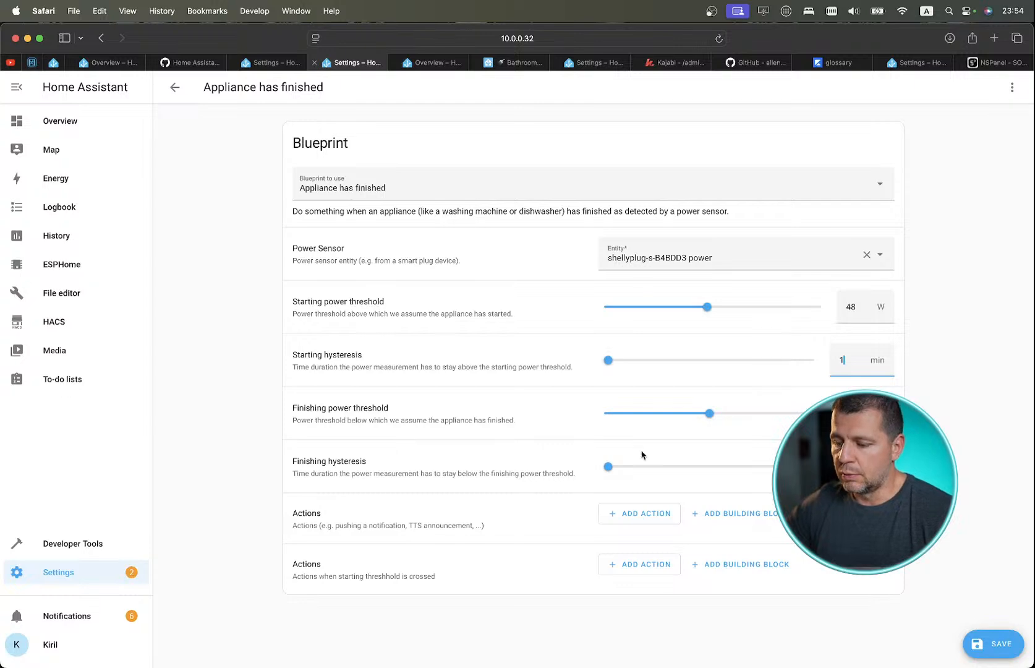
Add a "Persistent Notification: Create" action to the actions that run when the appliance has finished.
scroll(805, 325, up, 5)
scroll(805, 325, down, 3)
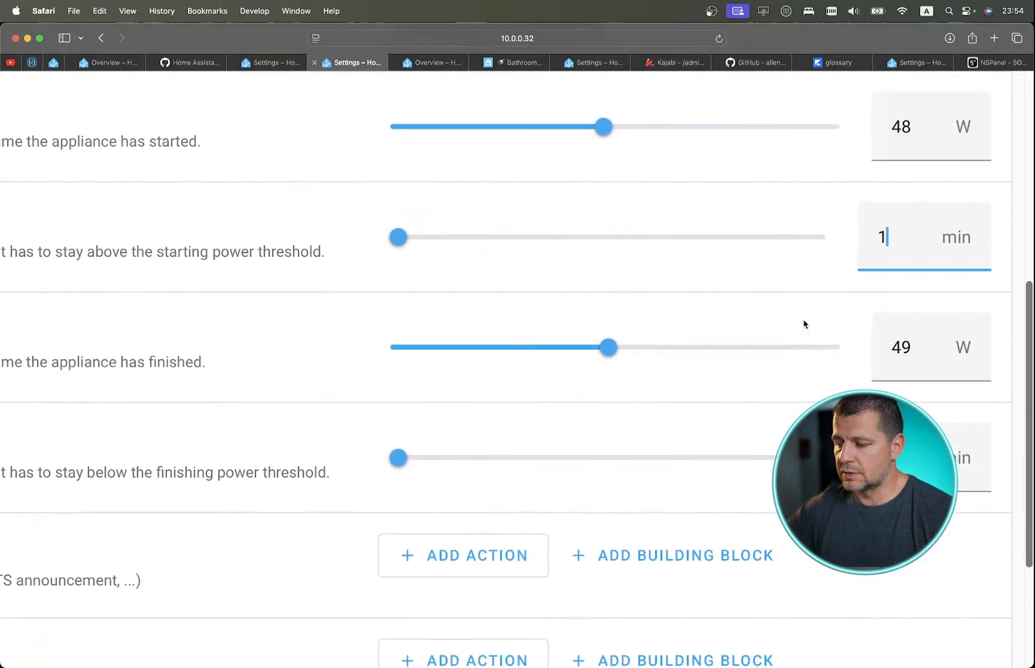
scroll(805, 324, down, 5)
scroll(805, 324, up, 1)
scroll(804, 324, down, 1)
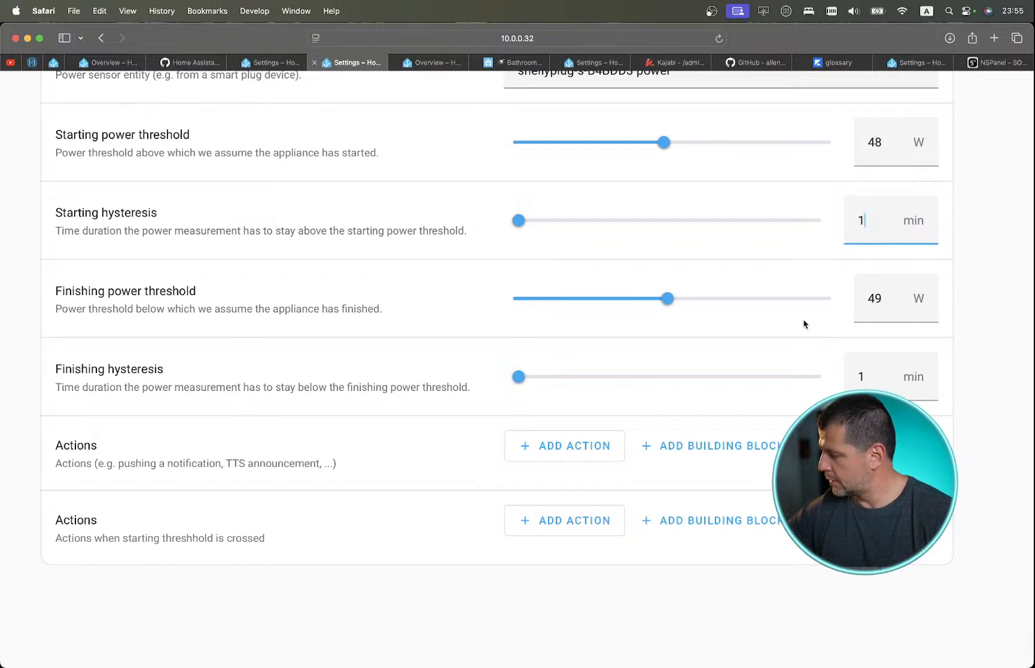
scroll(805, 324, up, 1)
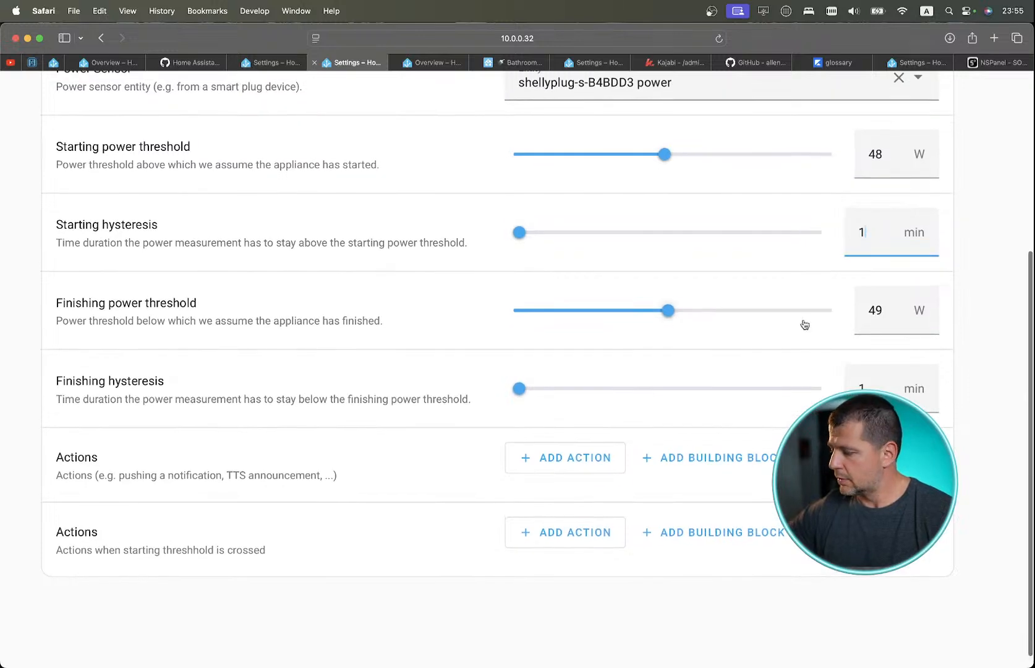
scroll(804, 324, down, 1)
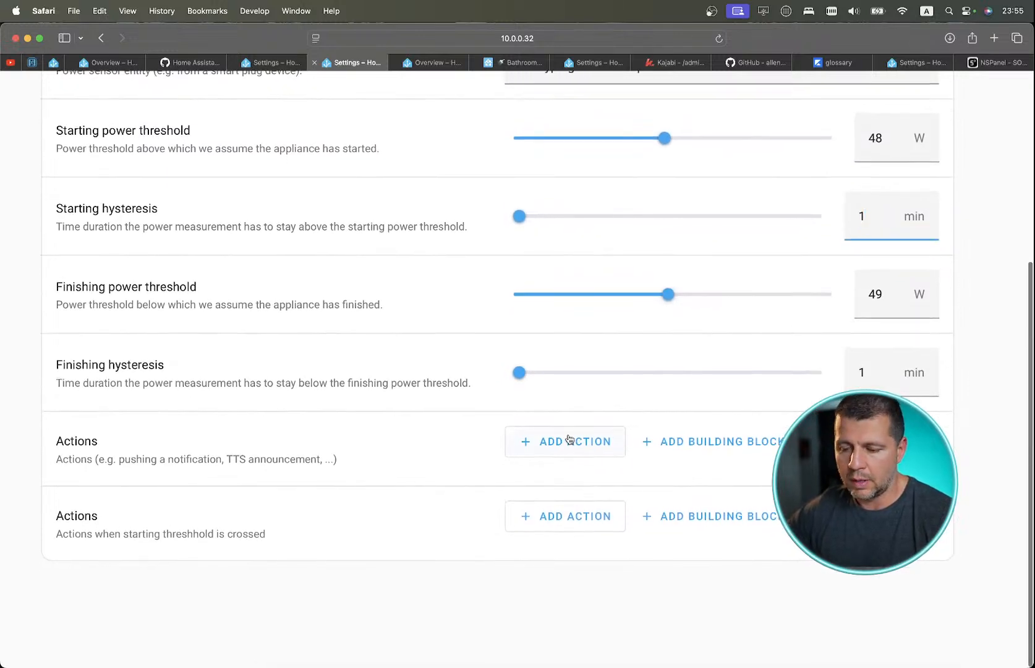
click(569, 441)
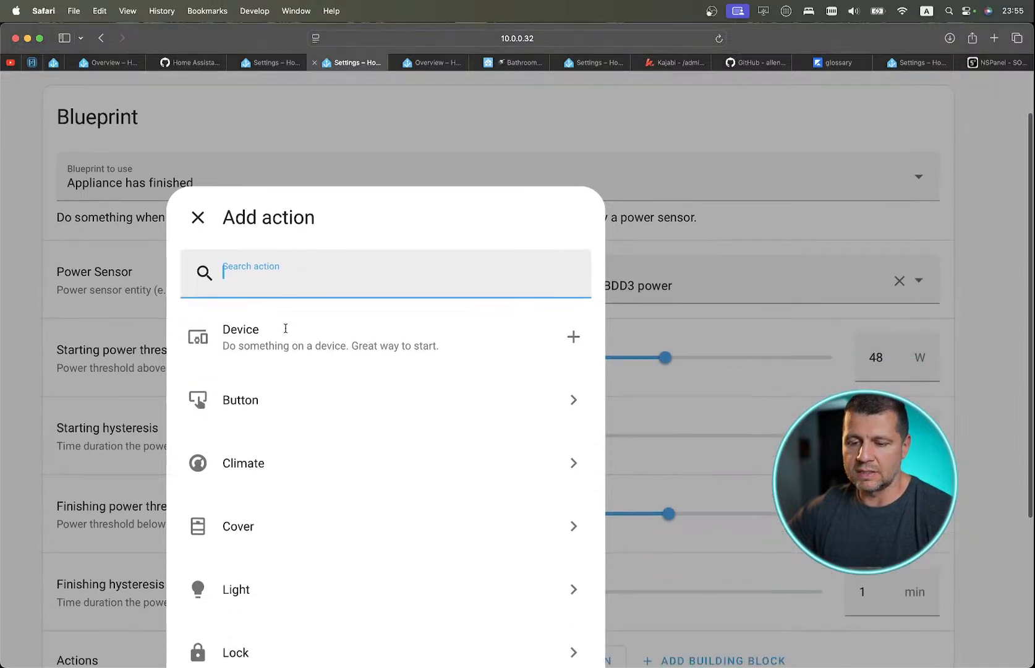
text(per)
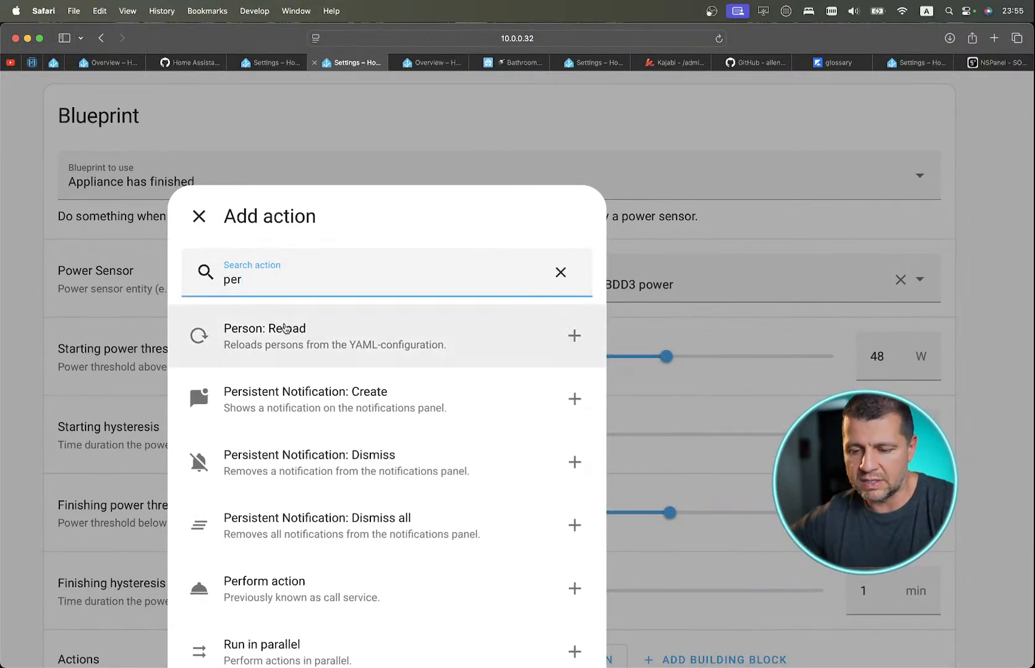
text(sis)
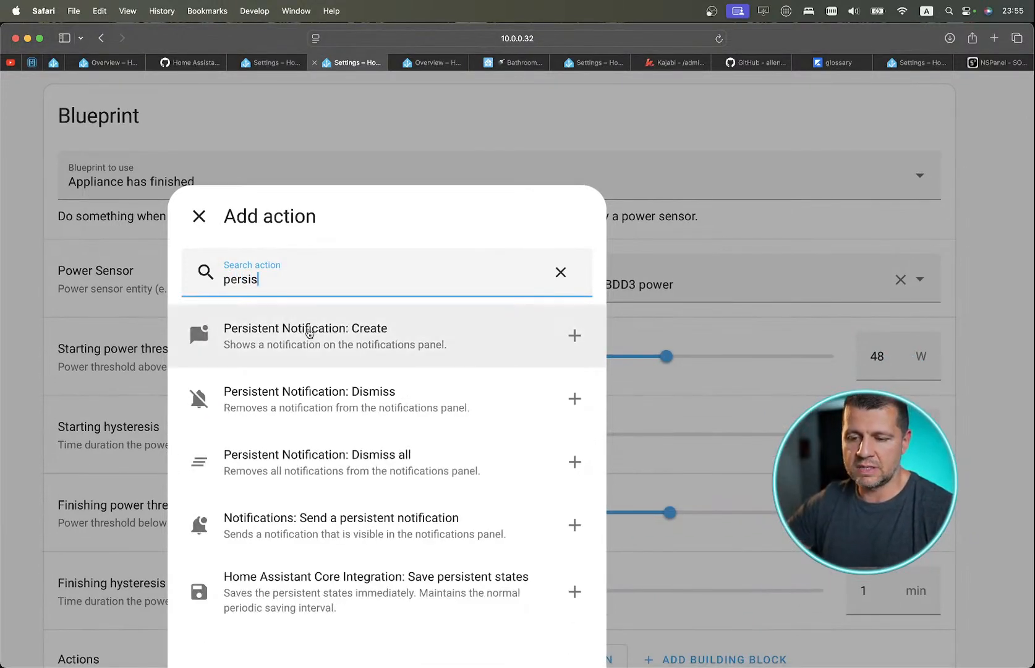
click(309, 334)
Enter "the washing machine is done" as the message of the finish notification.
scroll(600, 434, down, 5)
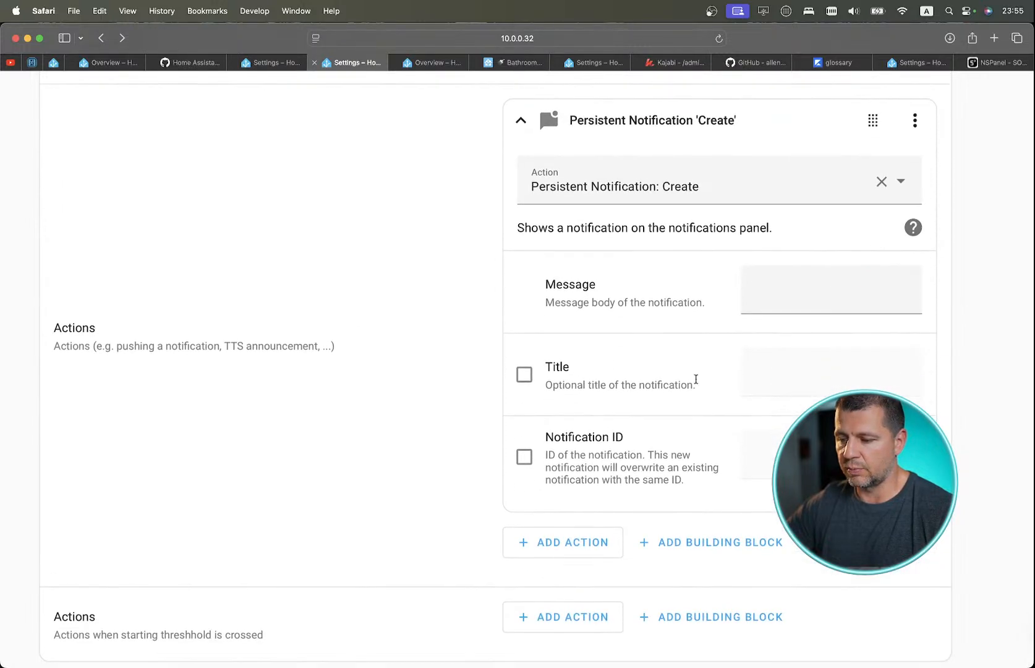
scroll(696, 379, down, 5)
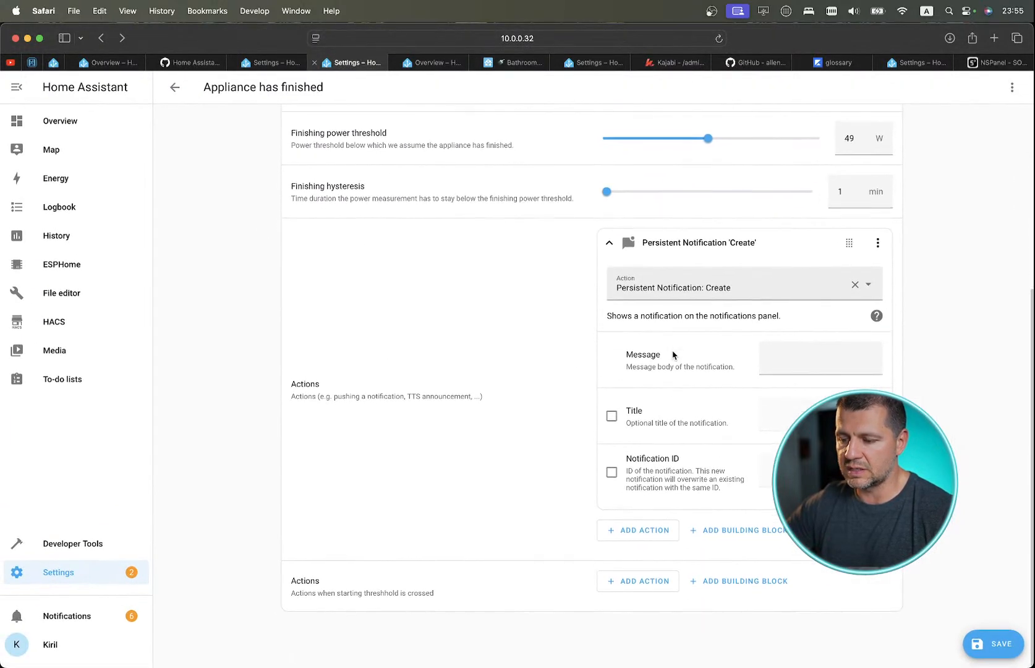
click(795, 360)
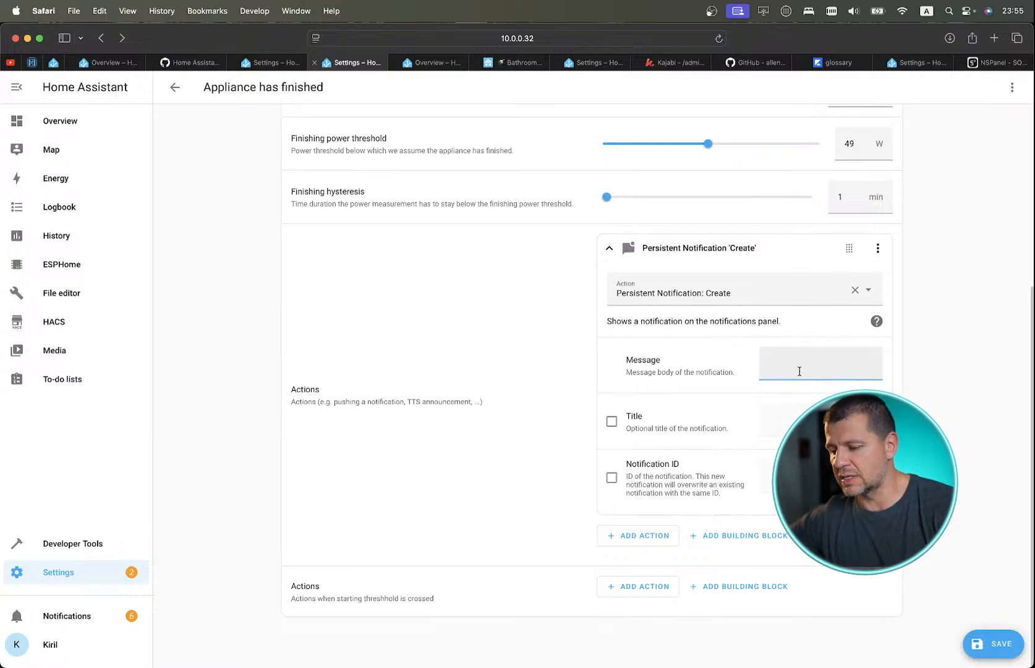
scroll(799, 374, up, 1)
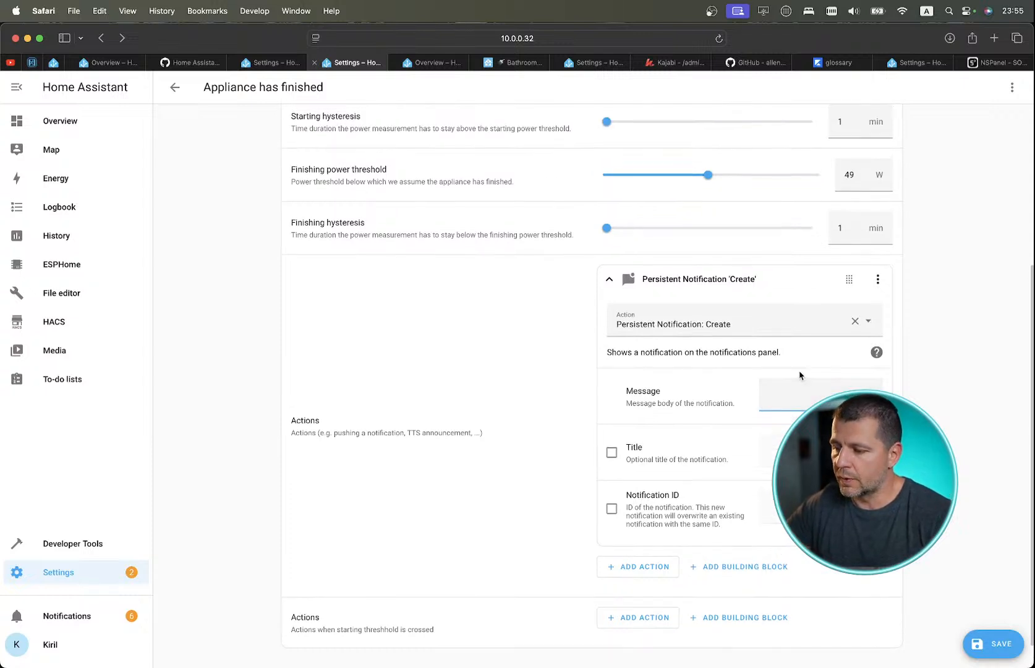
text(the washing mach)
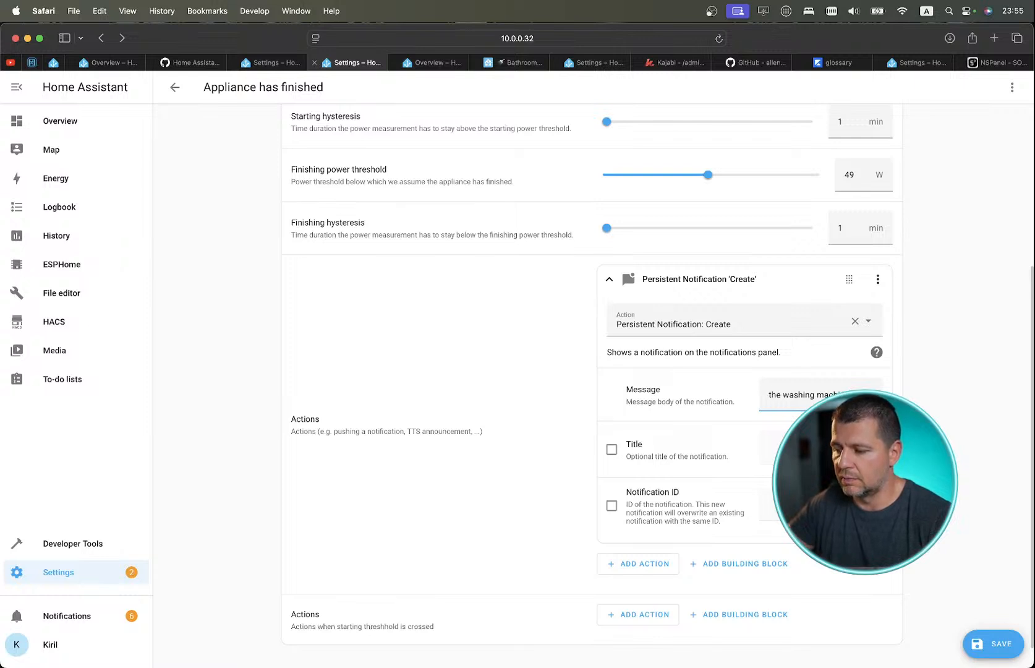
Try to save the automation under the name "Appliance has finished - Demo".
scroll(751, 274, up, 3)
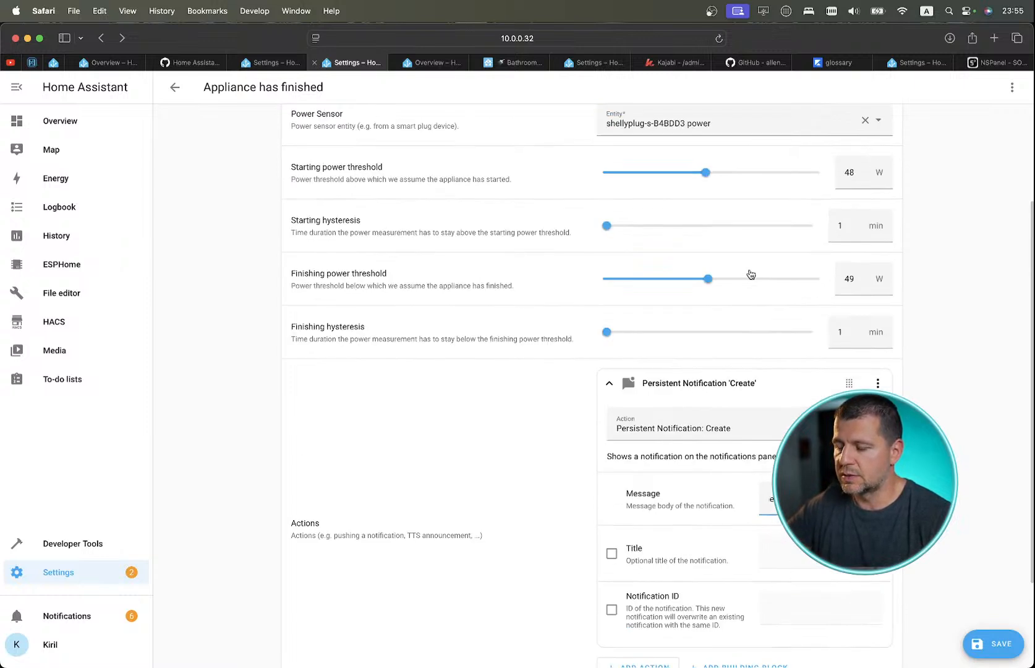
scroll(750, 274, up, 2)
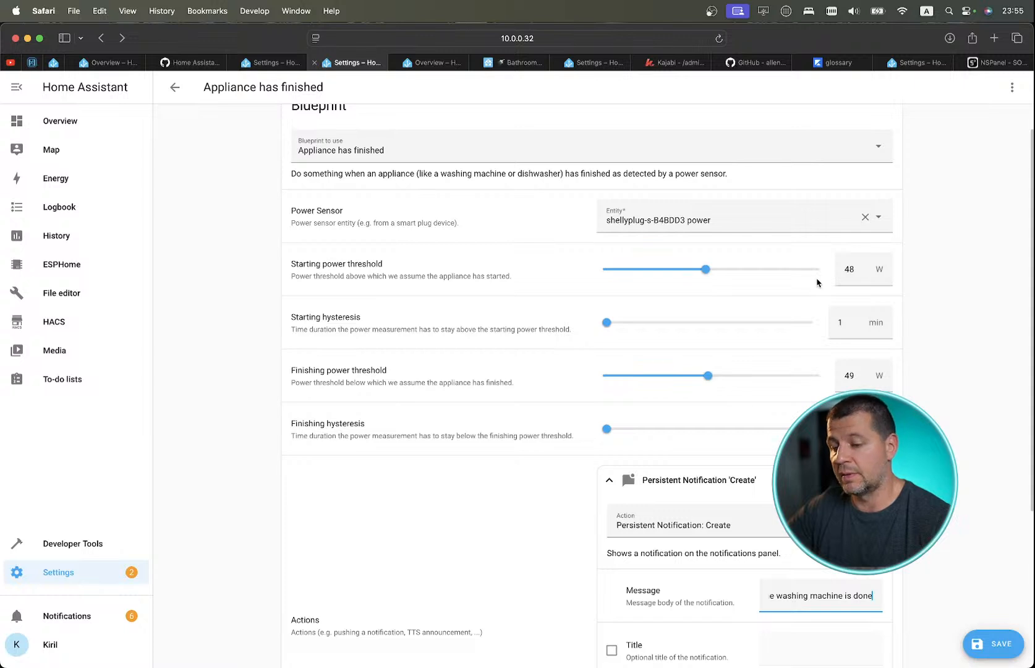
click(842, 273)
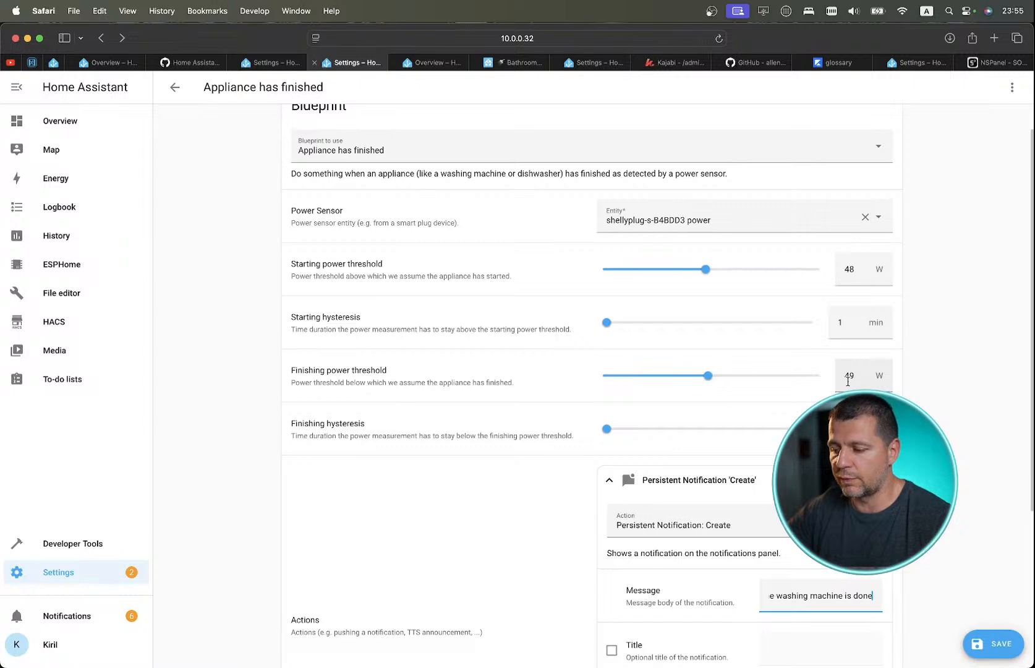
scroll(779, 374, down, 5)
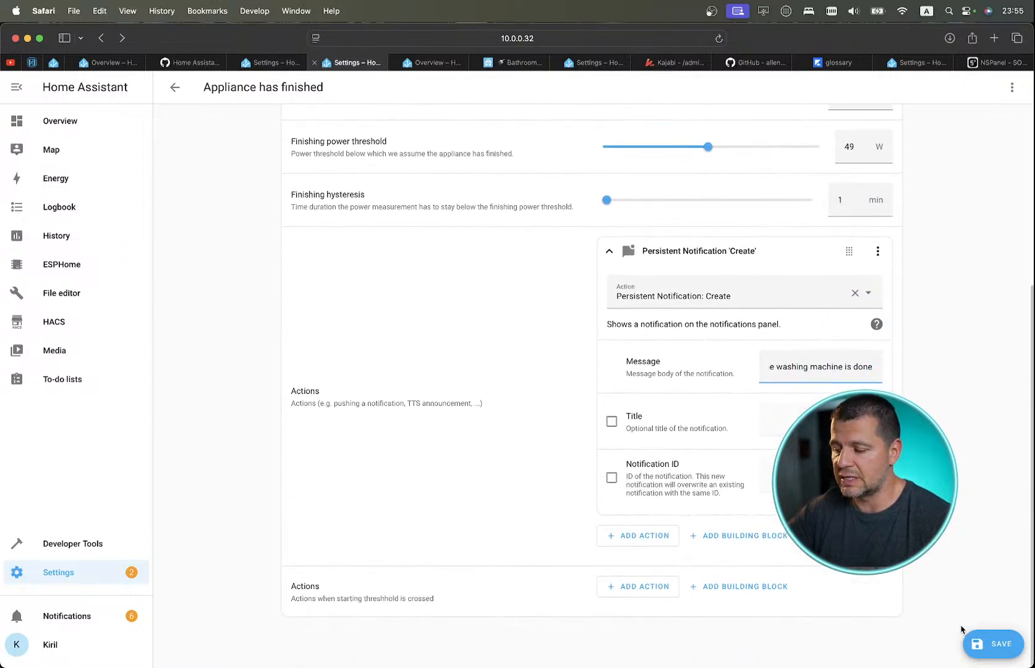
click(993, 643)
text(- Demo)
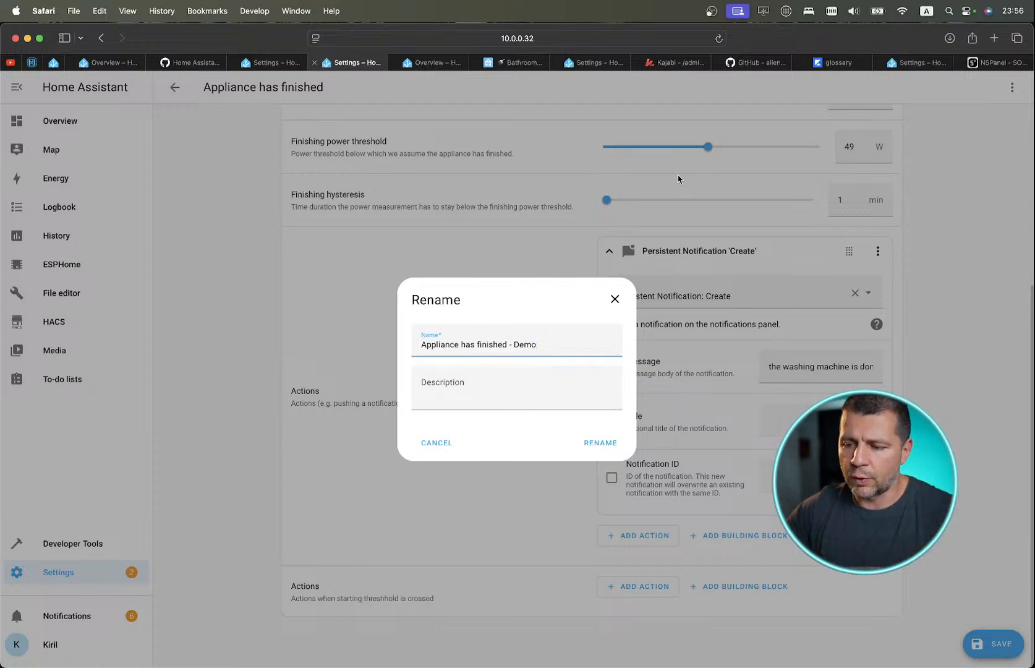
click(597, 443)
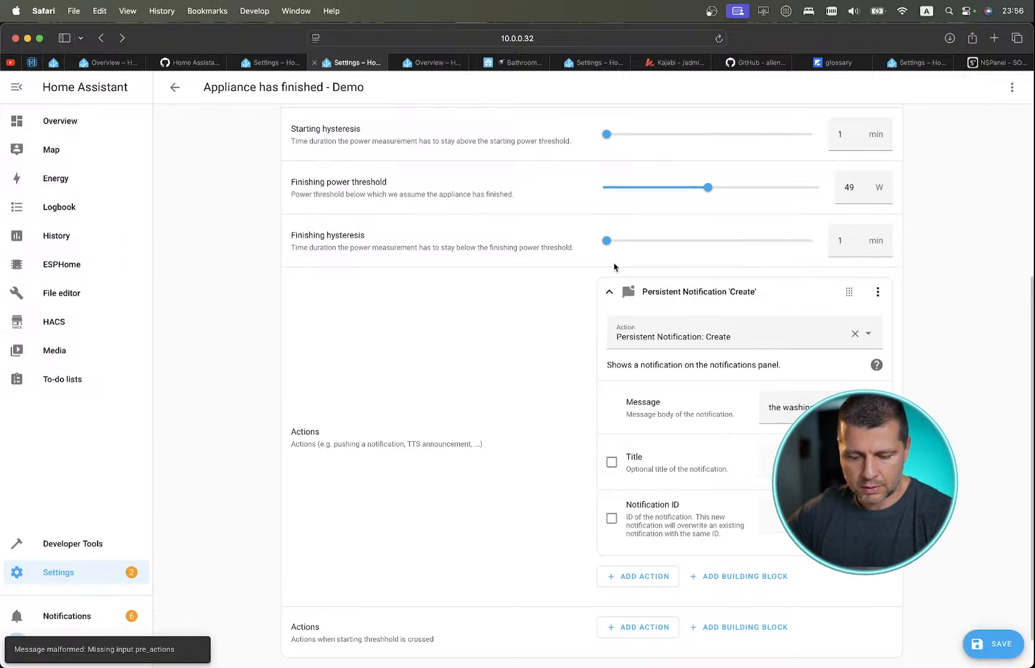
Retry saving the automation with the same name and no description.
scroll(603, 295, down, 1)
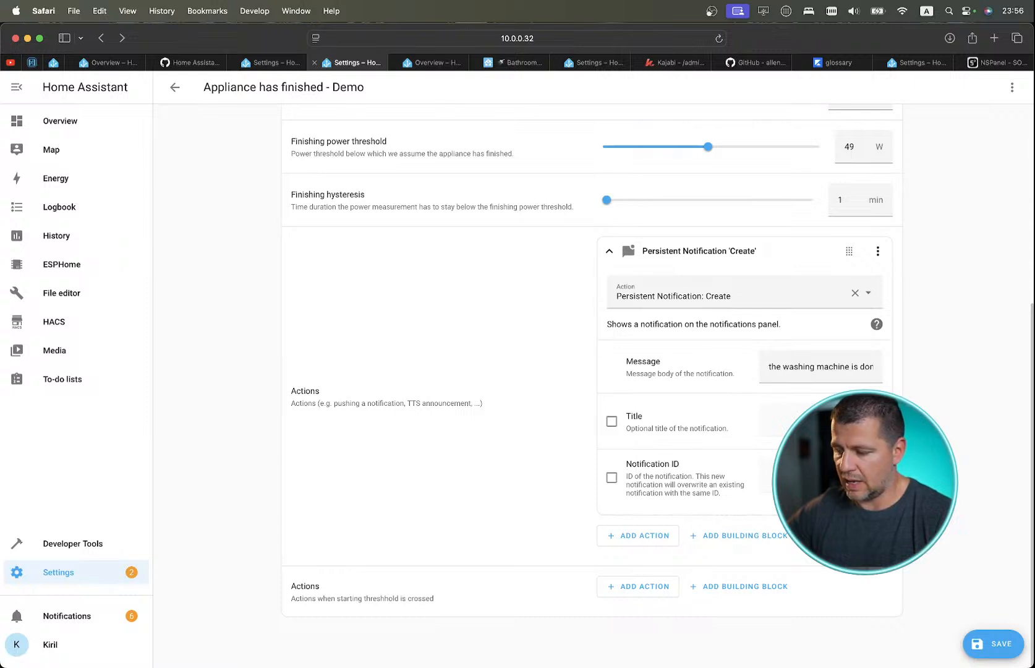
click(1002, 651)
click(596, 435)
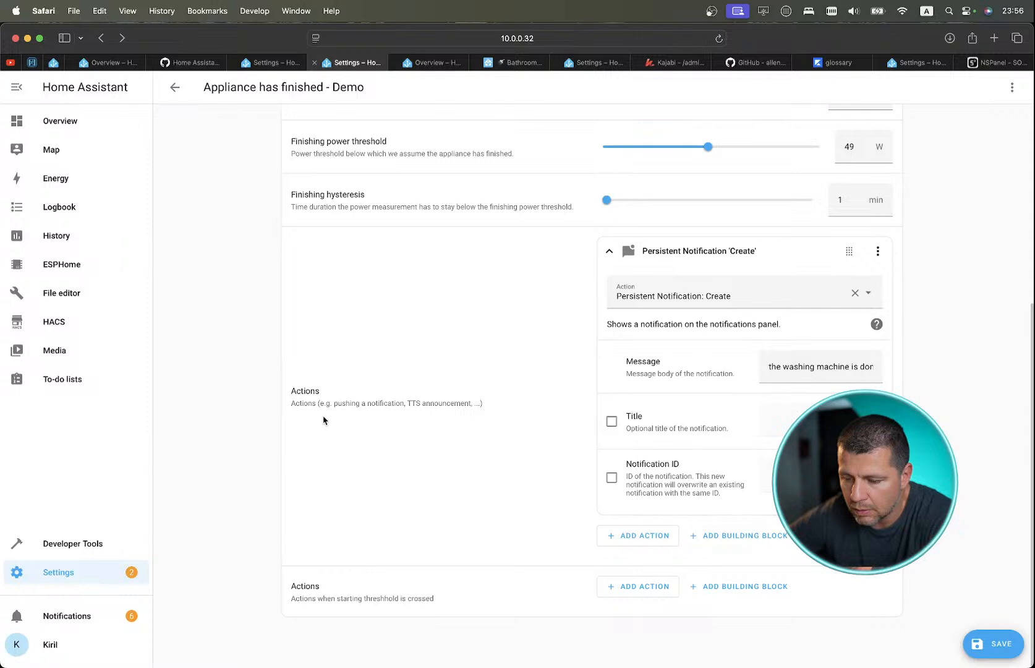
Add a "Persistent Notification: Create" action to the actions that run when the starting threshold is crossed.
scroll(323, 420, up, 5)
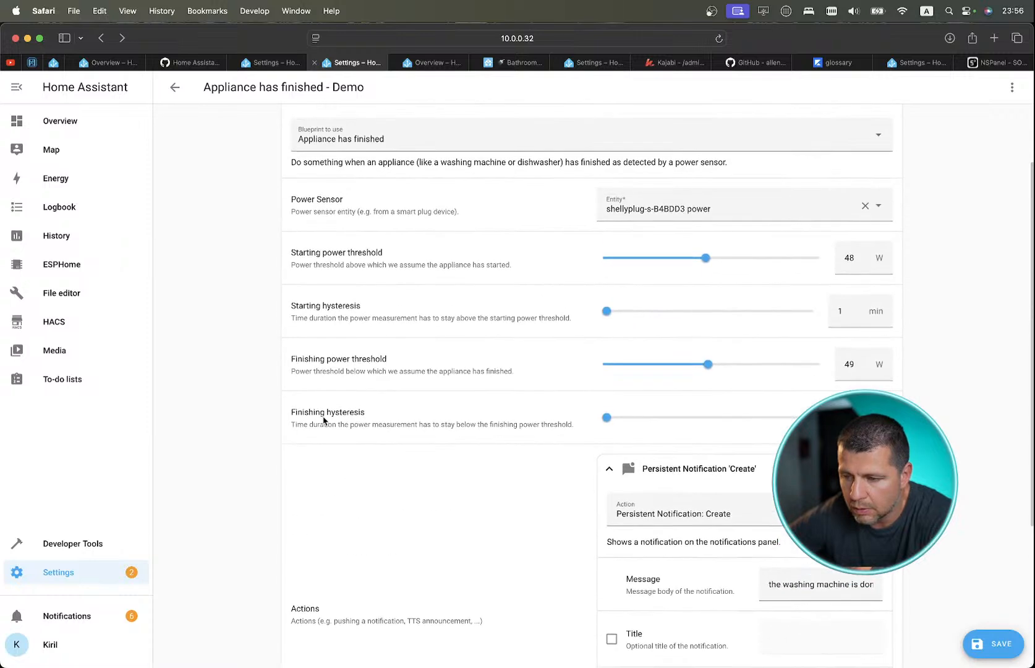
scroll(322, 420, down, 5)
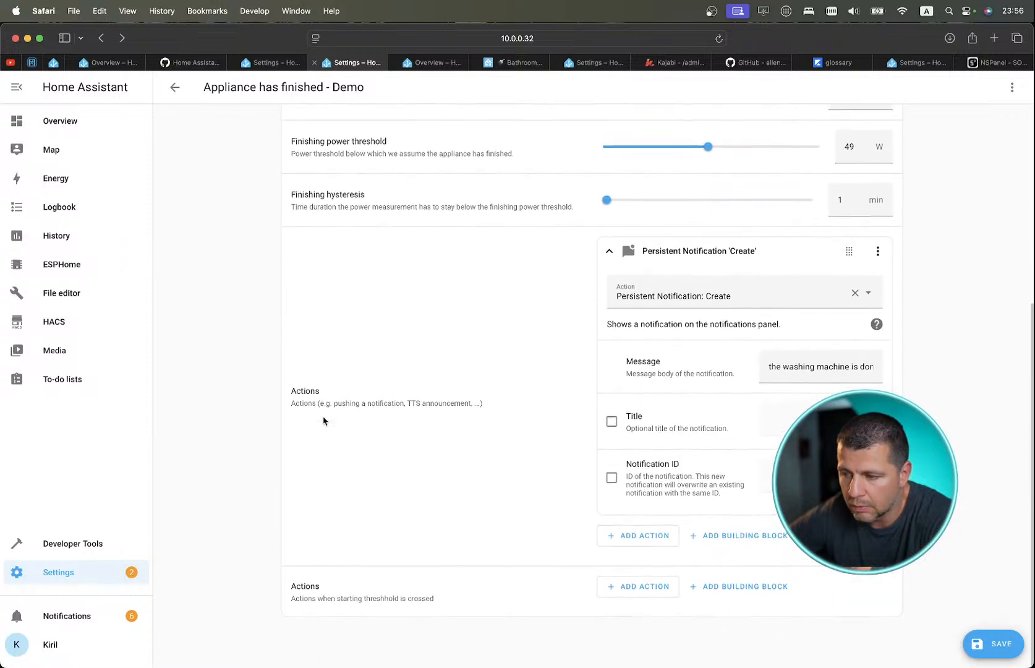
scroll(322, 420, up, 3)
scroll(323, 420, down, 3)
scroll(323, 421, up, 1)
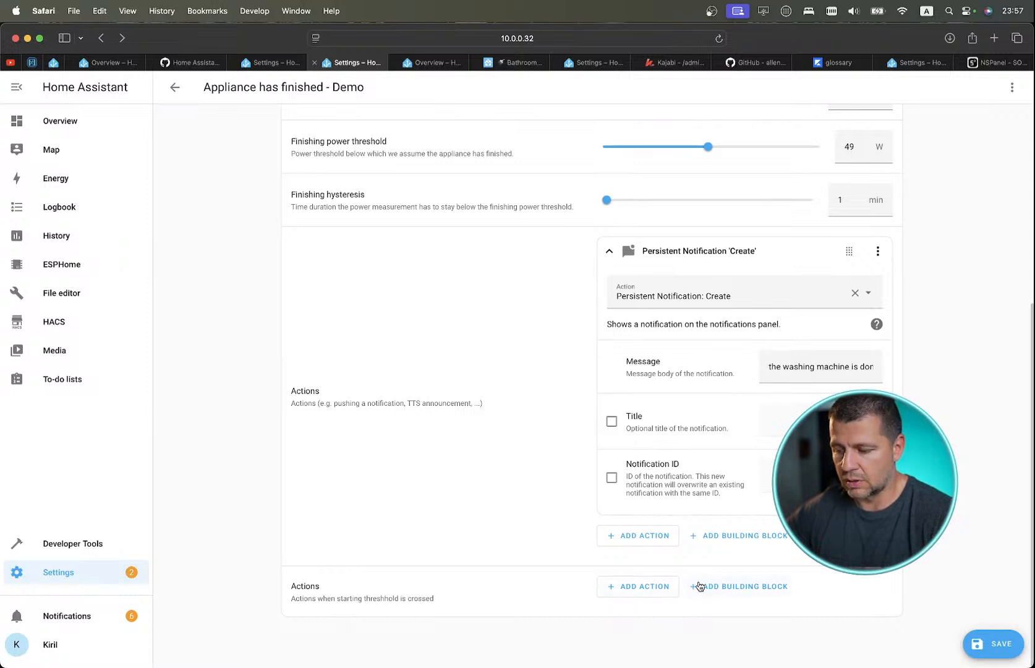
click(651, 592)
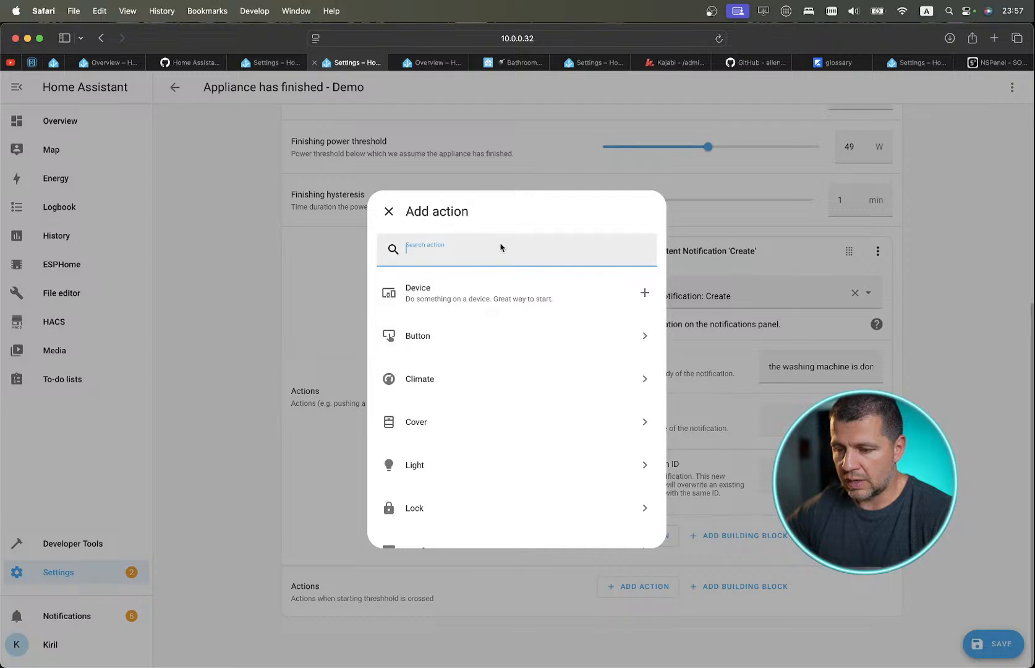
text(pers)
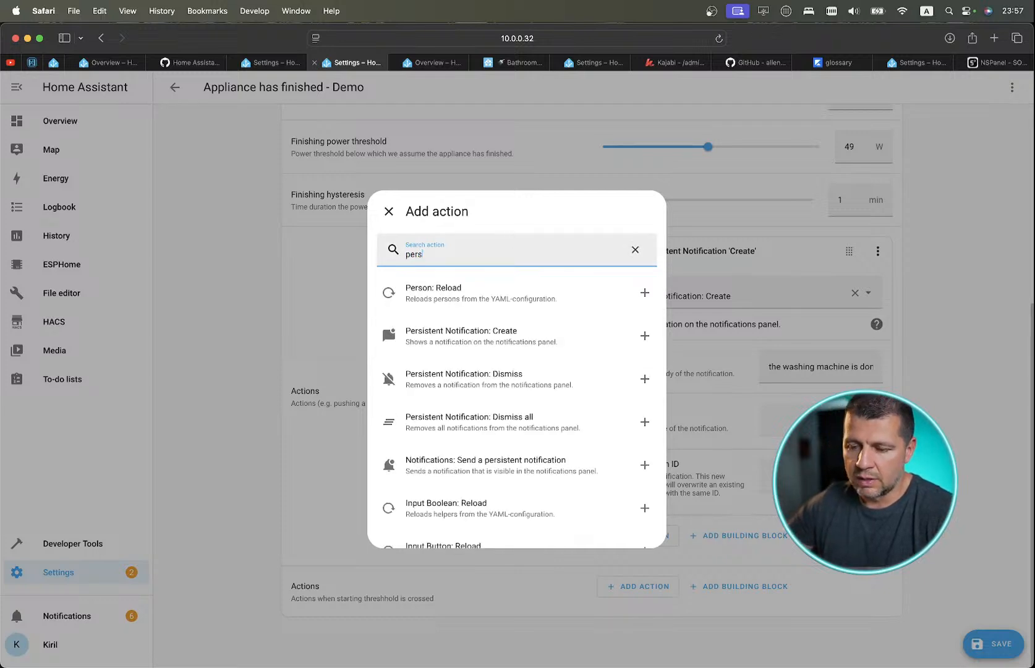
text(is)
key(Down)
key(Return)
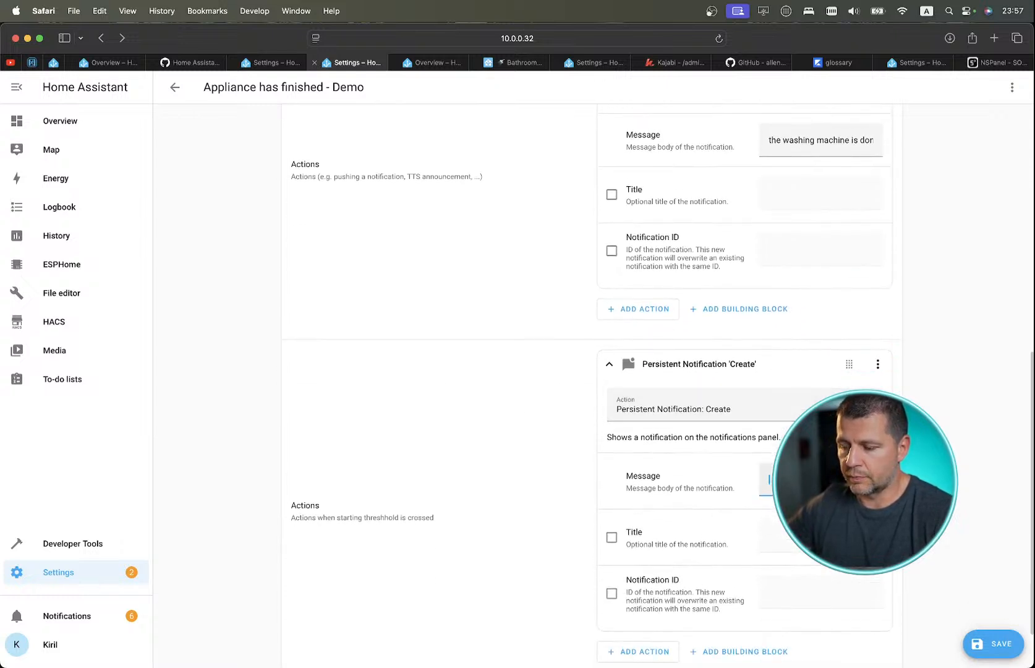
Enter "s" as the start notification's message and save the automation as "Appliance has finished - Demo".
text(s)
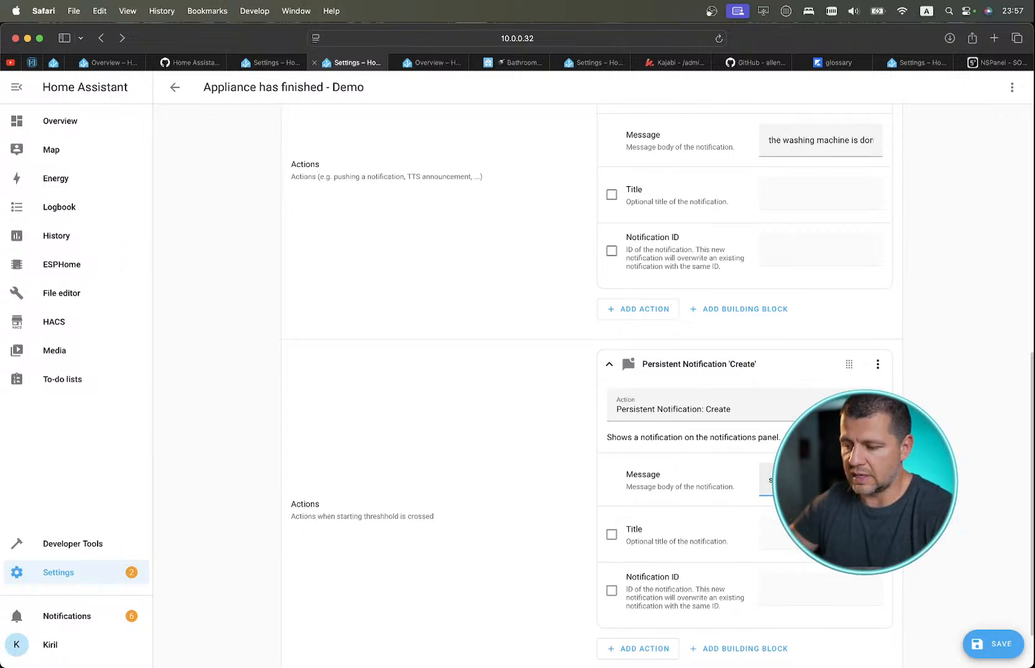
click(990, 641)
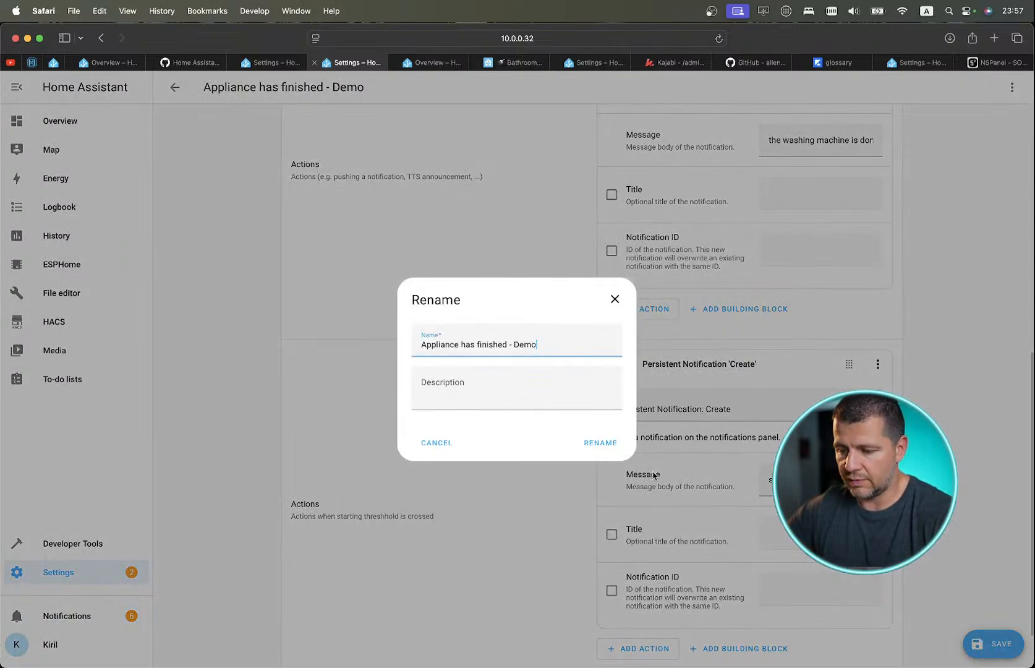
click(613, 453)
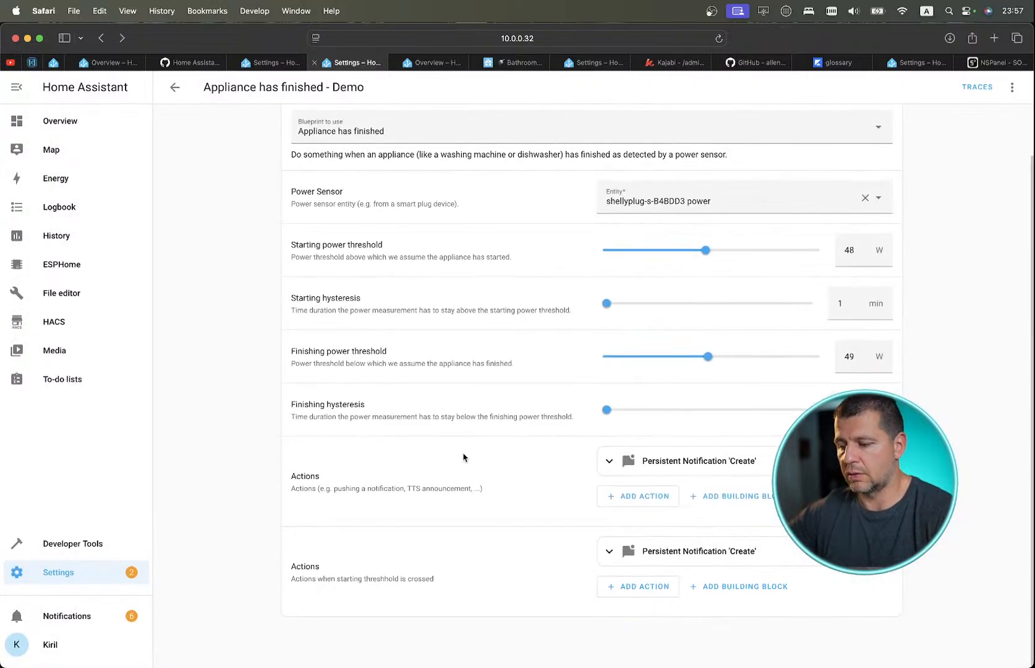
Review the automation's power sensor, starting and finishing thresholds, hysteresis values and both notification actions.
scroll(460, 458, up, 2)
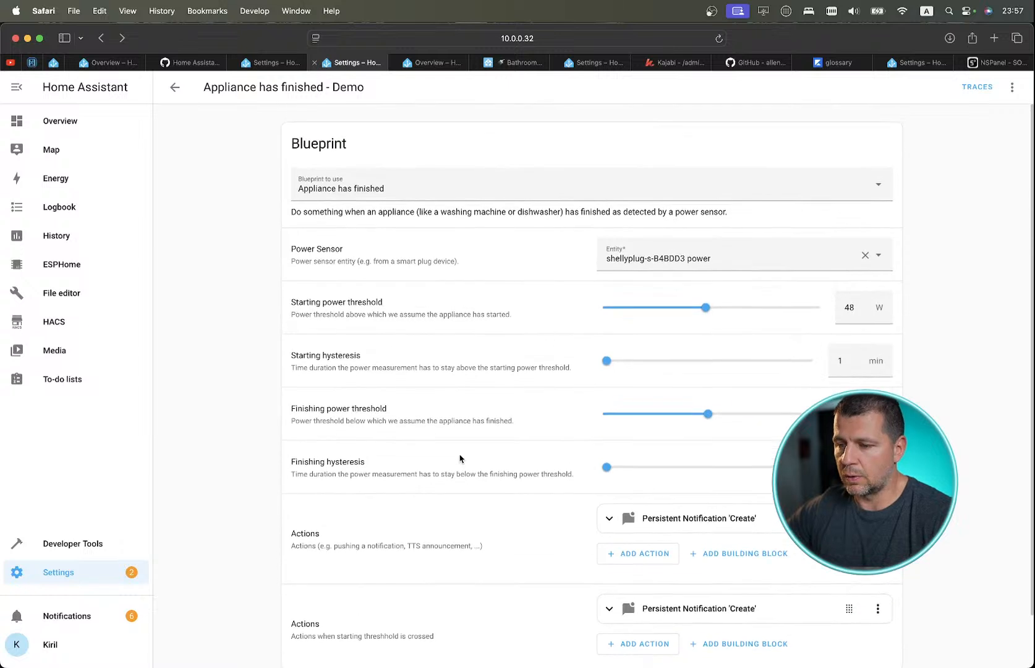
scroll(460, 459, down, 2)
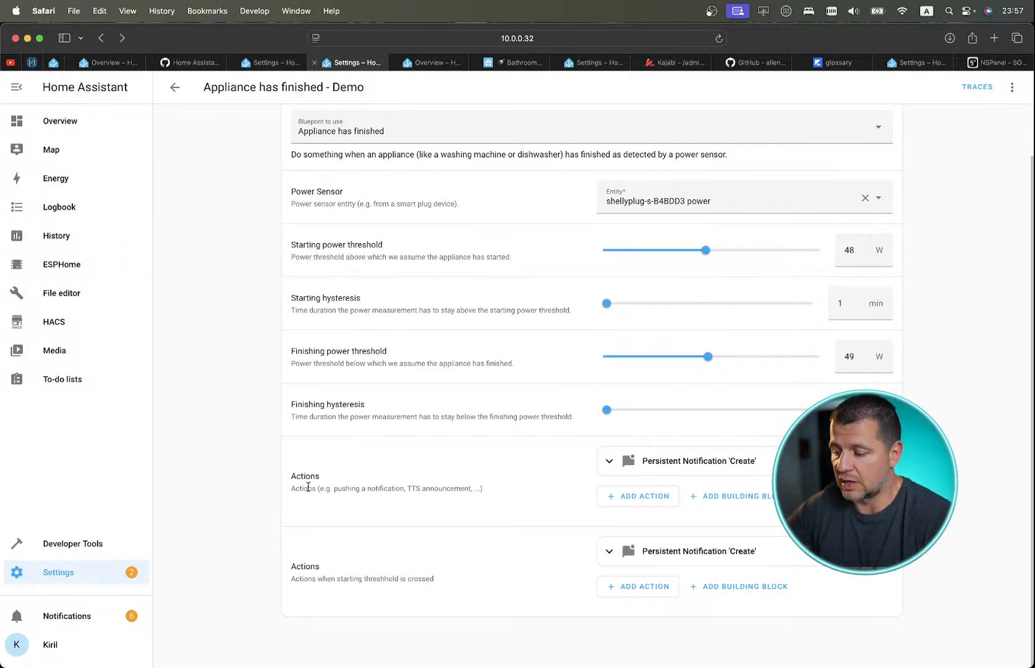
scroll(308, 488, up, 3)
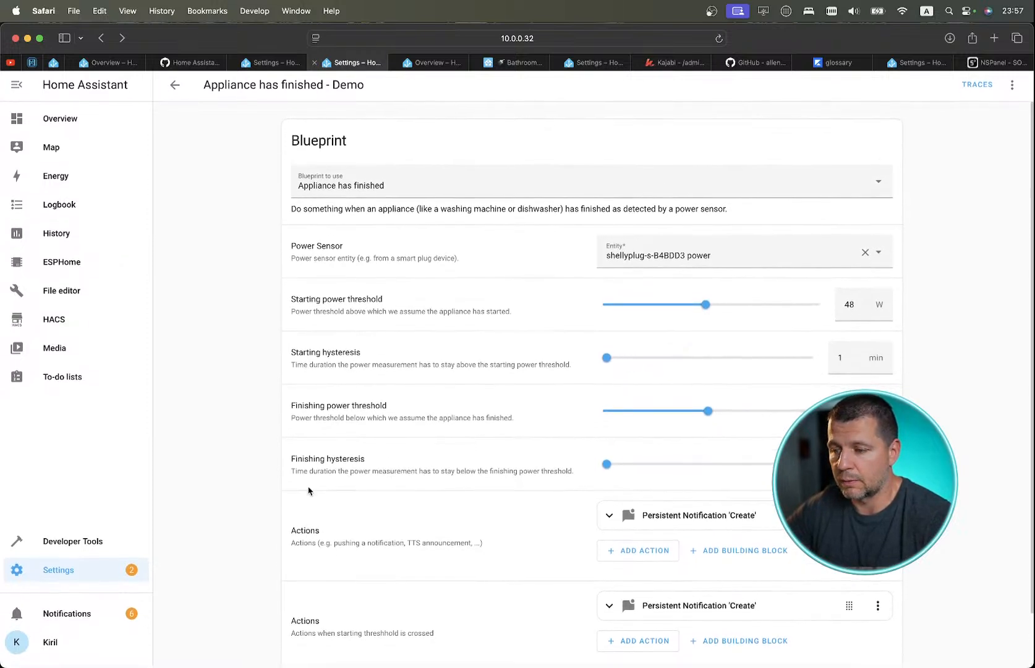
scroll(319, 486, down, 3)
scroll(358, 505, up, 3)
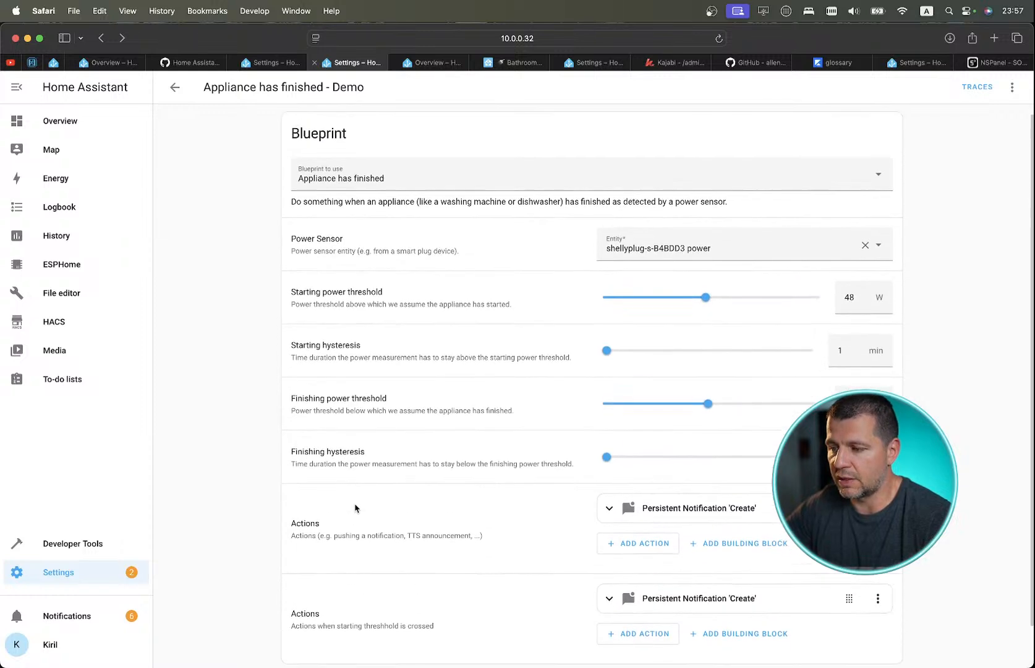
scroll(355, 507, down, 2)
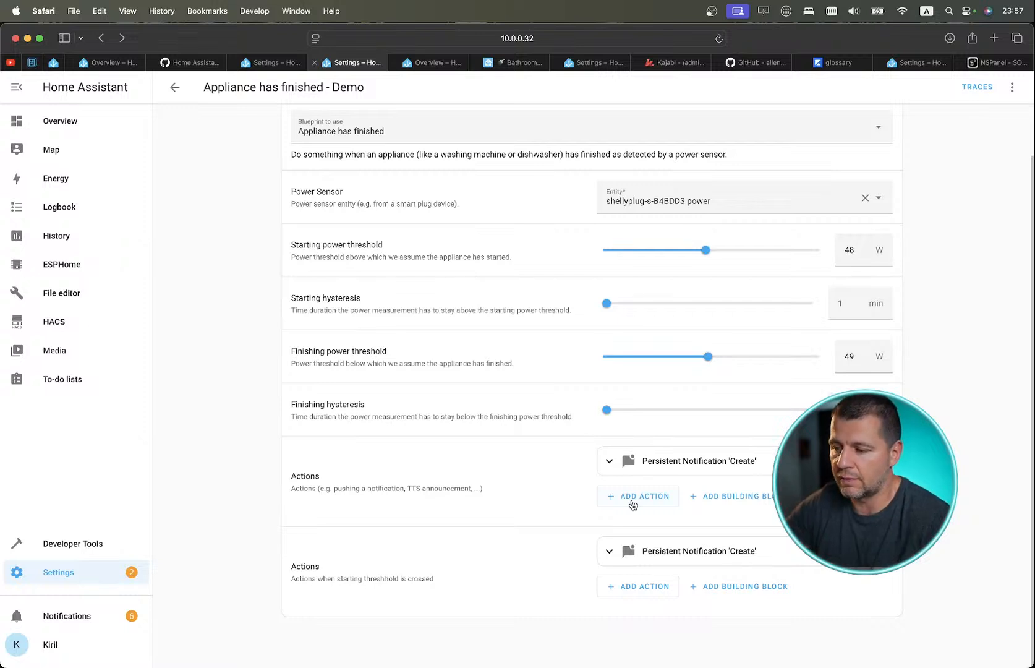
scroll(632, 504, up, 2)
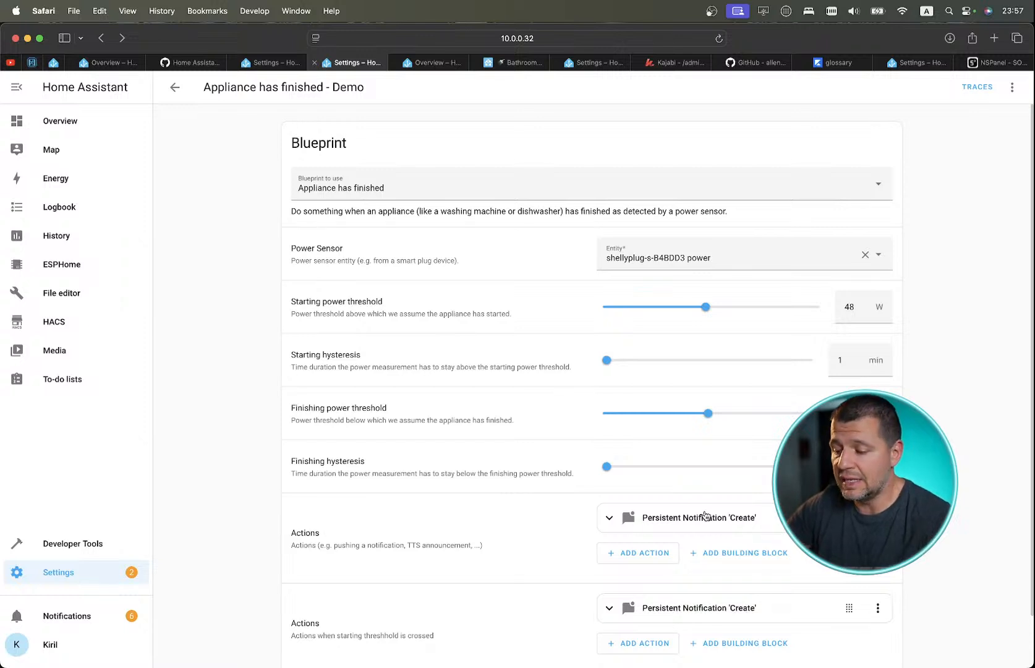
scroll(705, 515, down, 2)
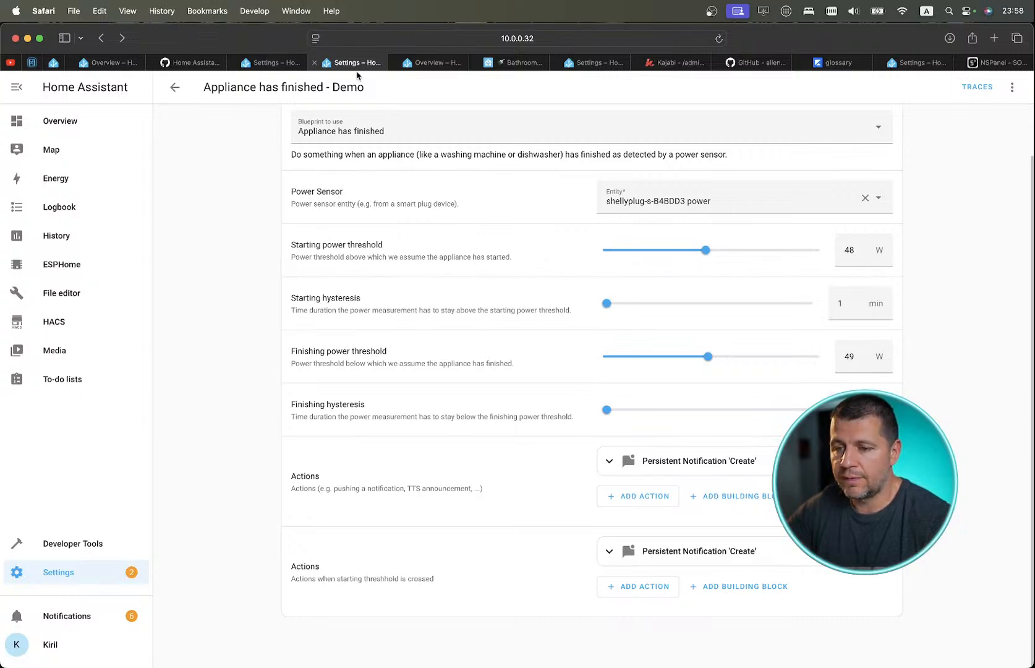
Search the entities for "shell" and open the device page of shellyplug-s-B4BDD3 to check its power reading.
click(283, 65)
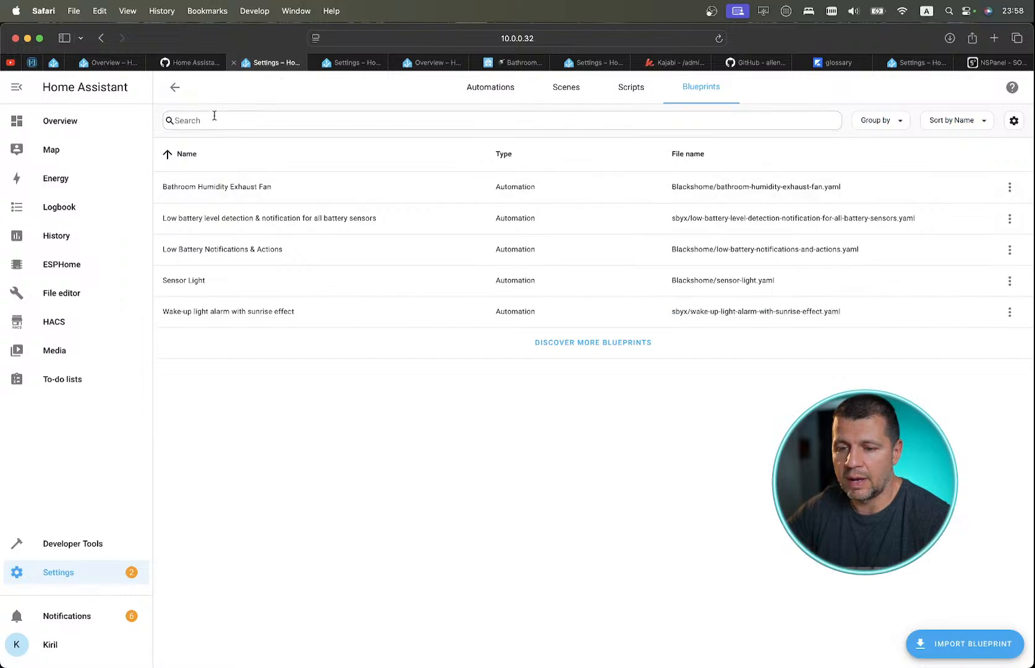
click(93, 121)
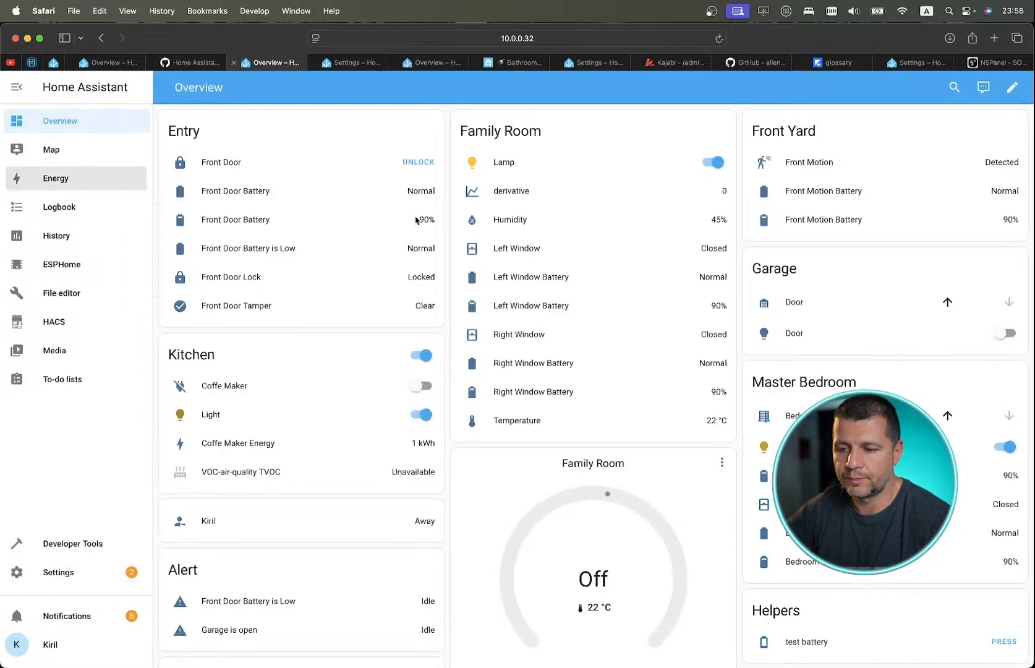
text(eshell)
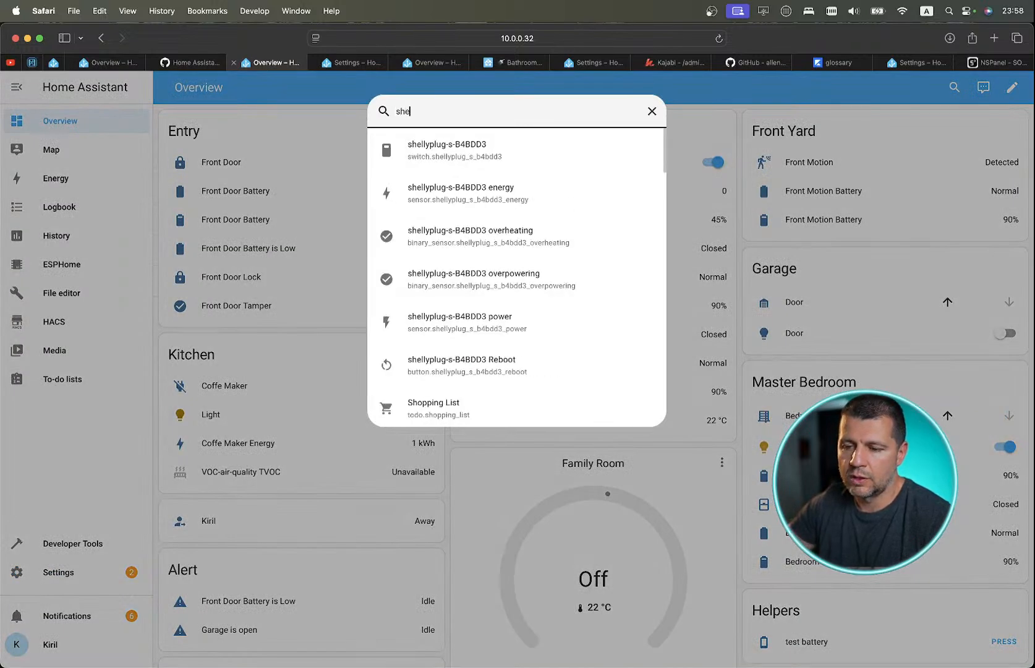
click(446, 149)
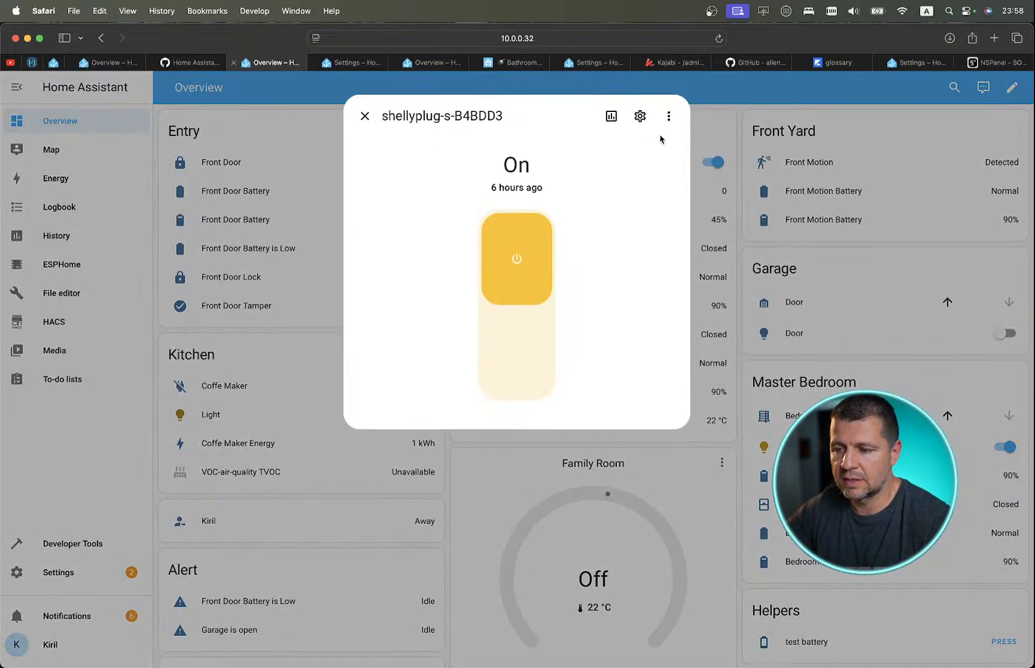
click(642, 117)
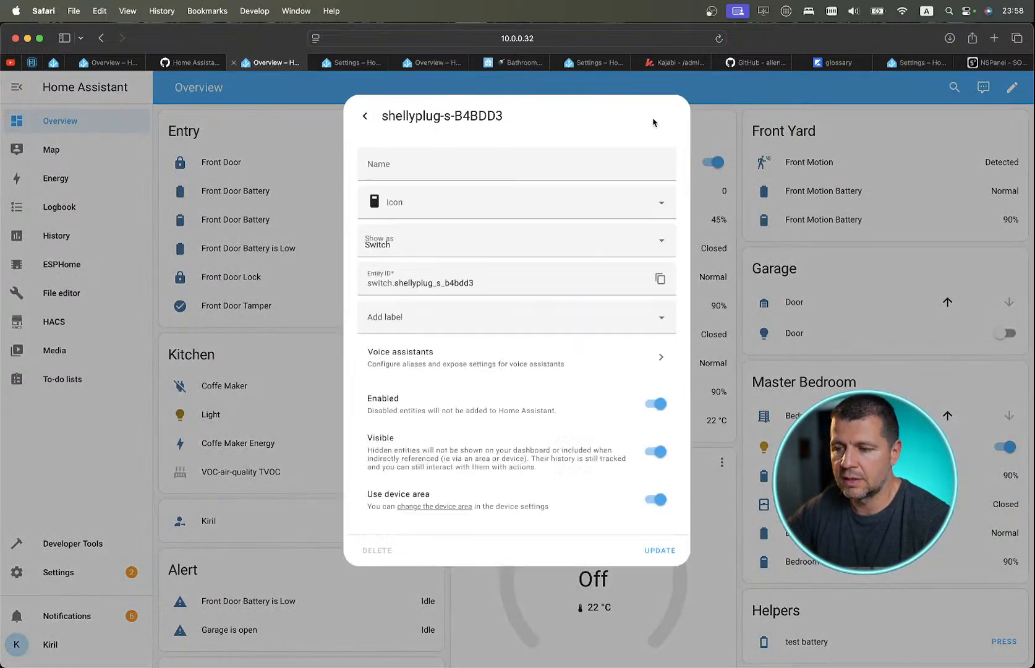
click(370, 127)
click(666, 126)
click(654, 148)
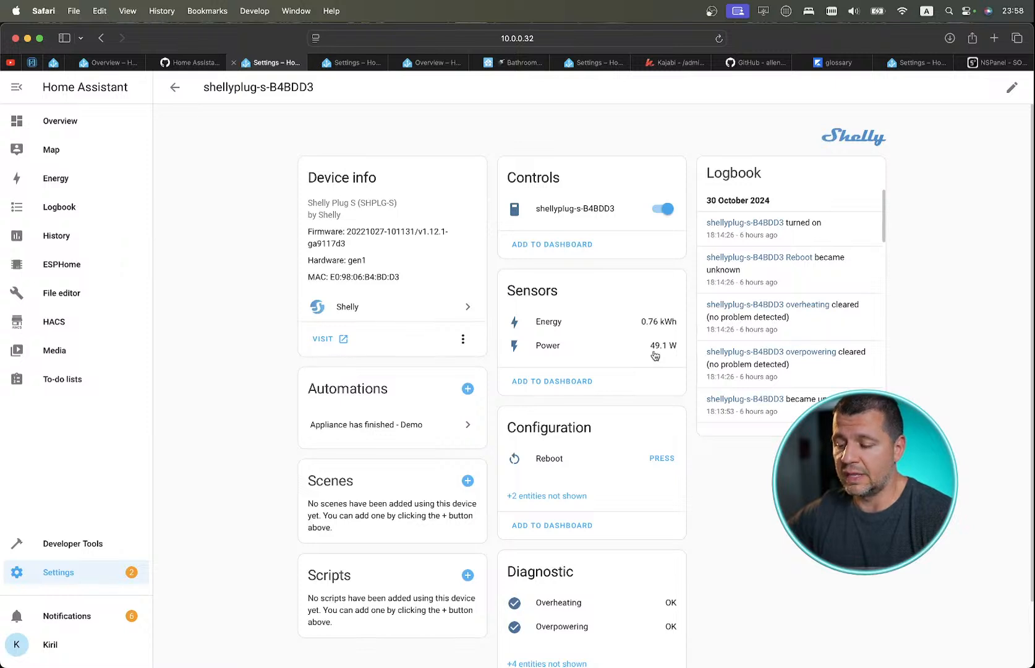
Look through the existing notifications and dismiss all of them.
click(90, 620)
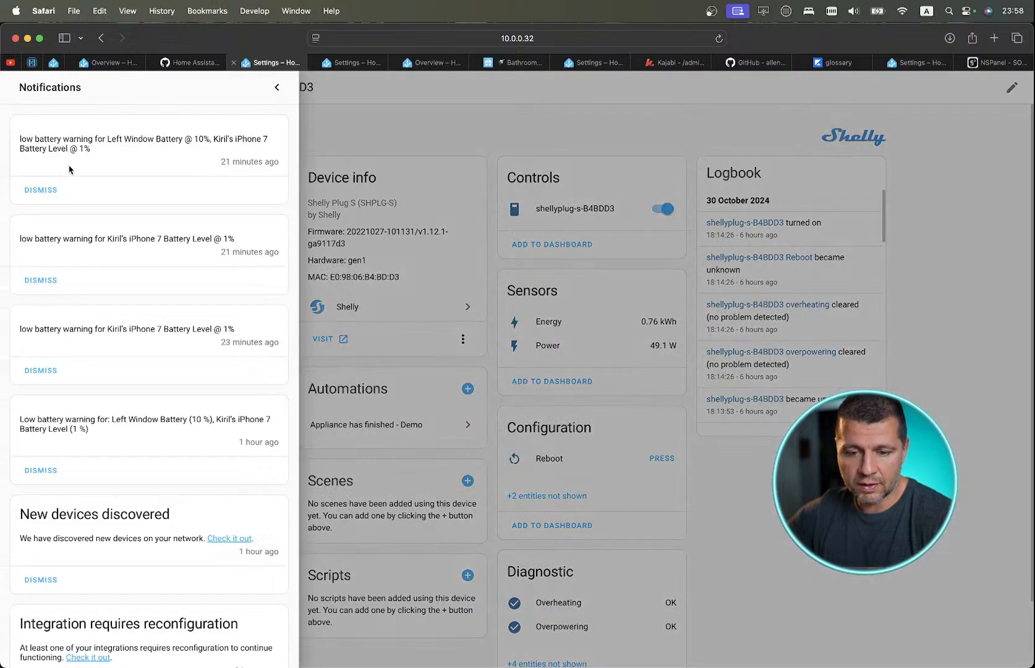
scroll(69, 169, down, 5)
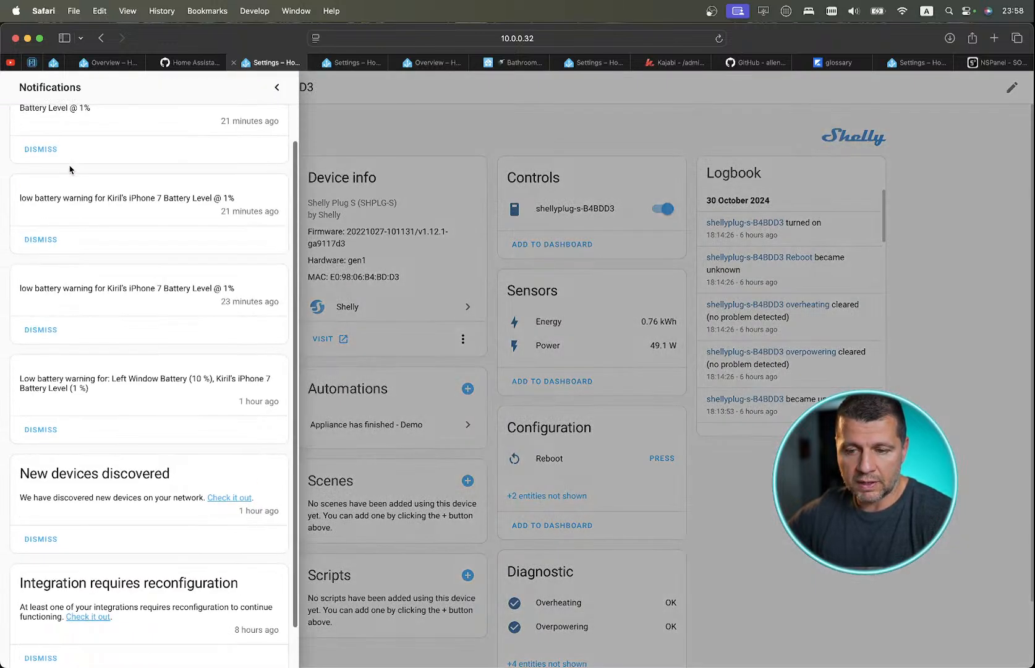
scroll(143, 501, up, 5)
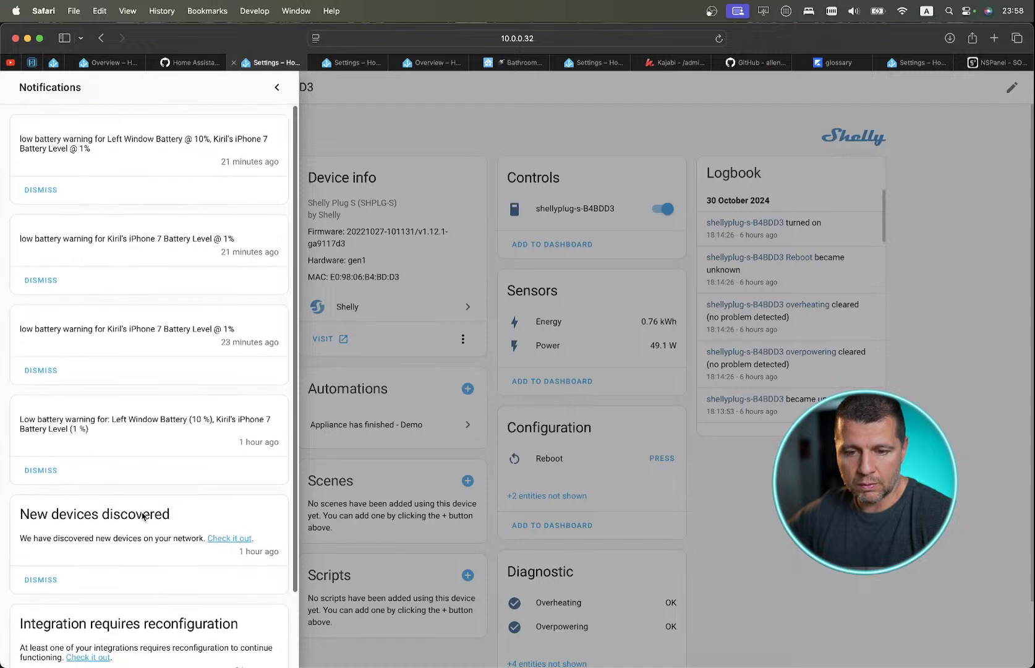
scroll(149, 590, down, 5)
click(149, 643)
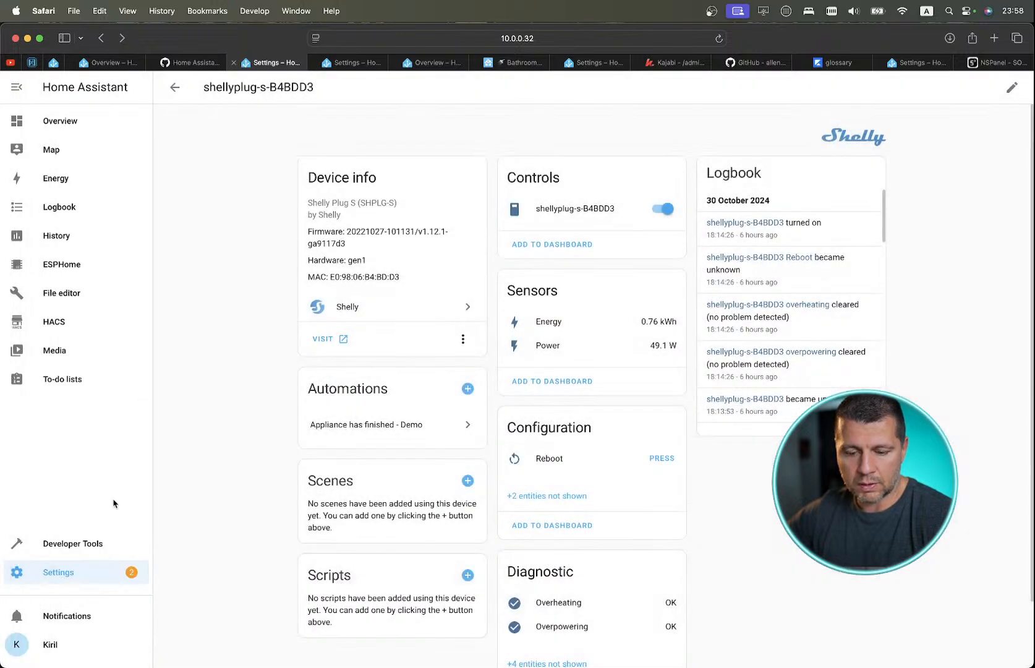
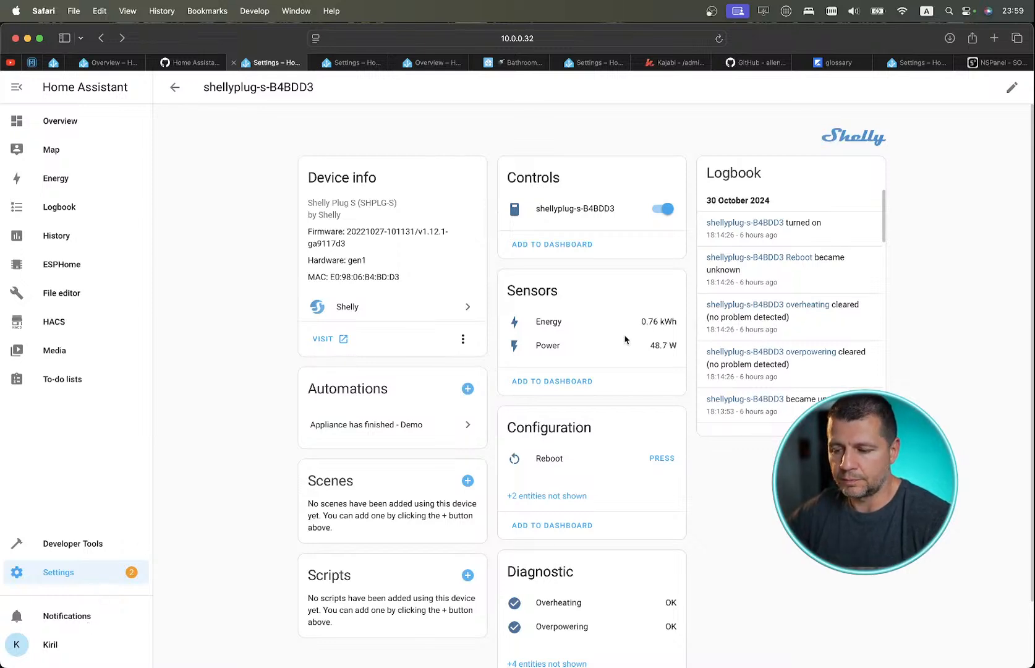
Check the notifications repeatedly for a message from the automation while watching the plug's power reading.
click(99, 616)
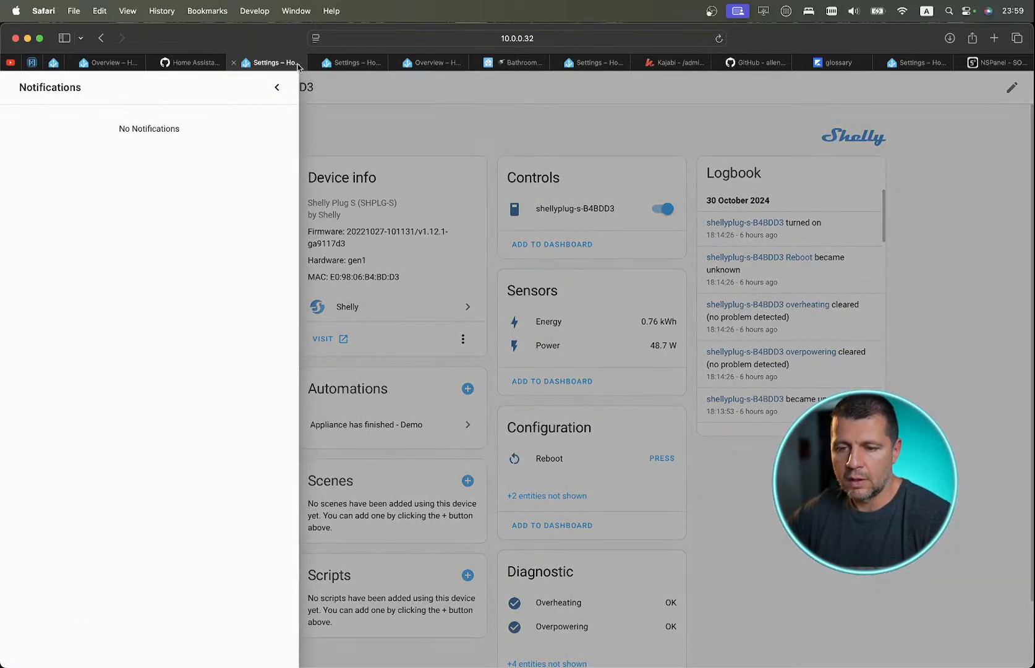
click(277, 88)
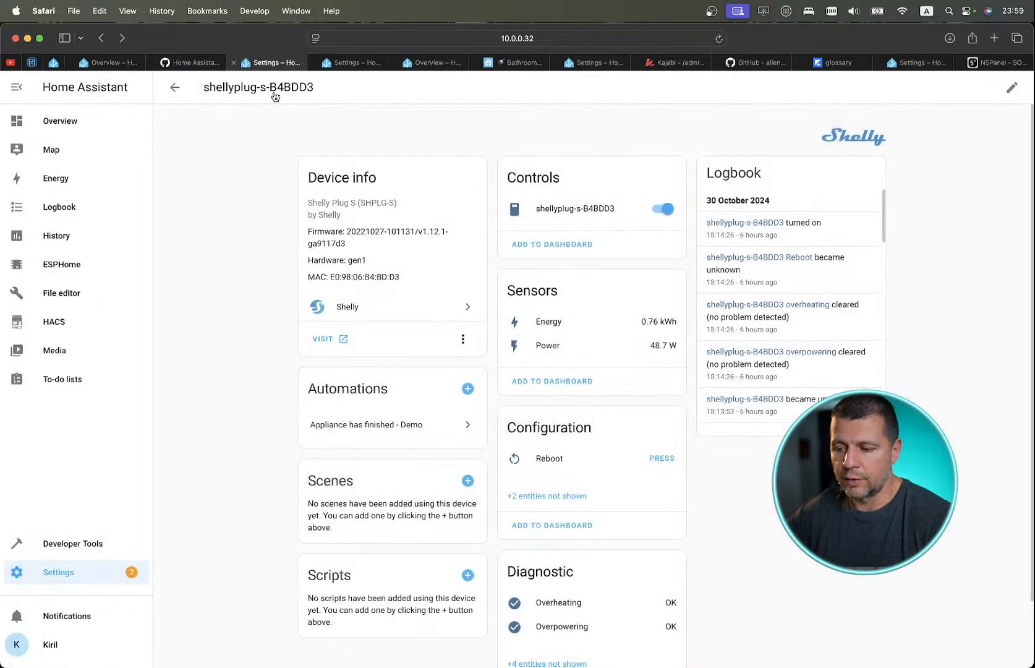
click(85, 616)
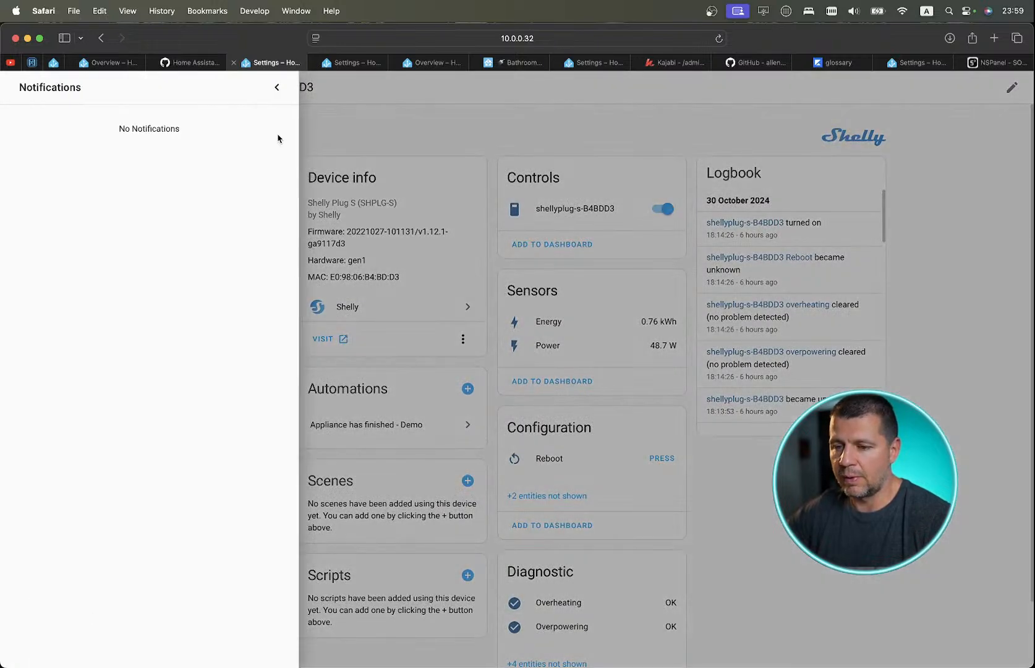
click(277, 89)
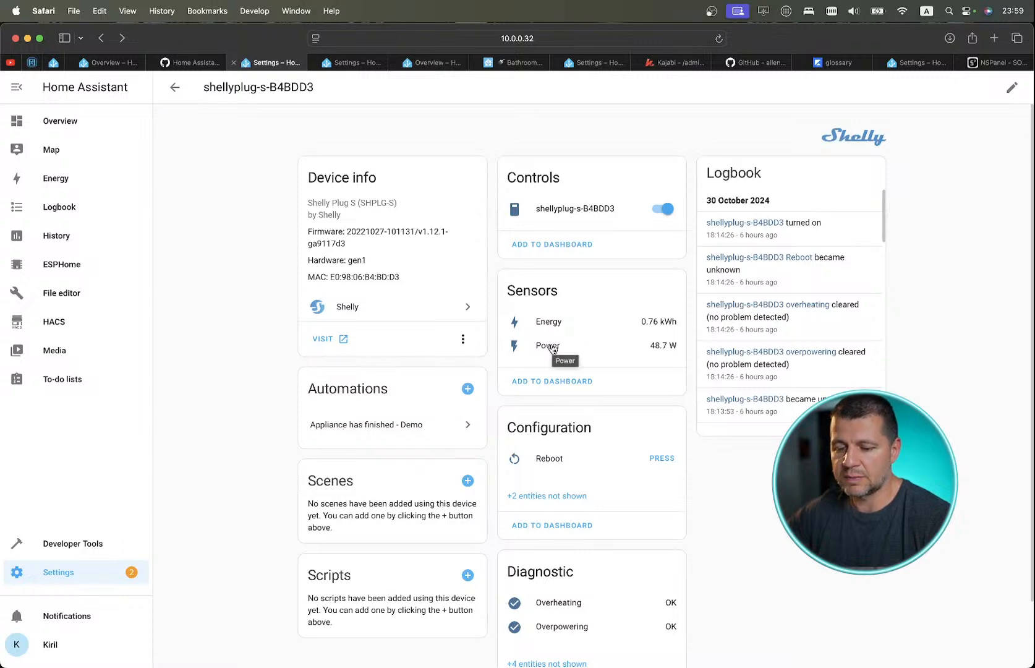
click(94, 611)
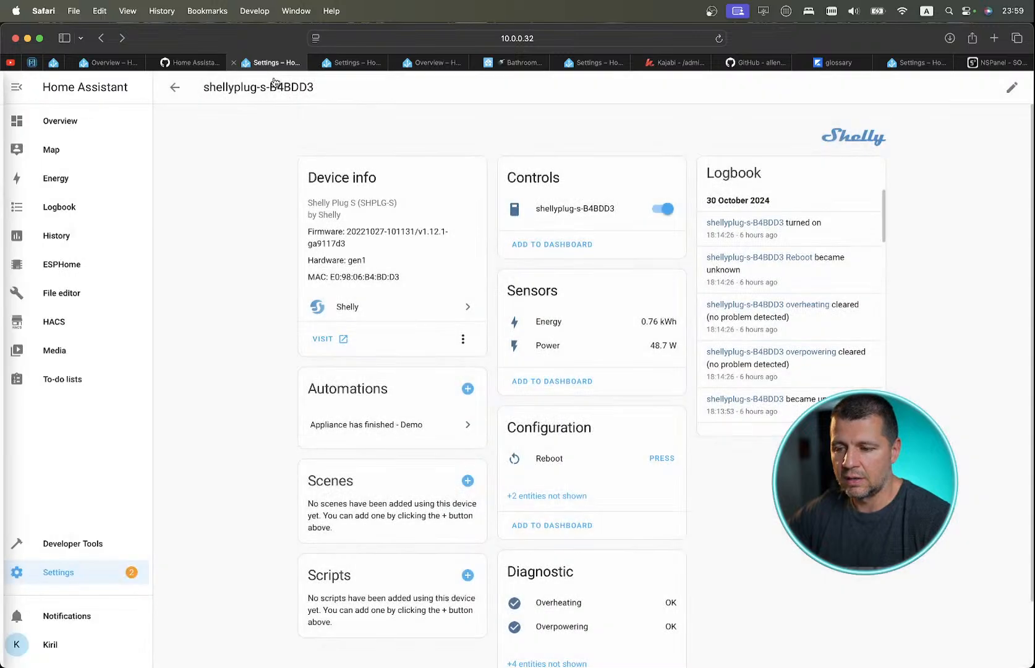
click(277, 87)
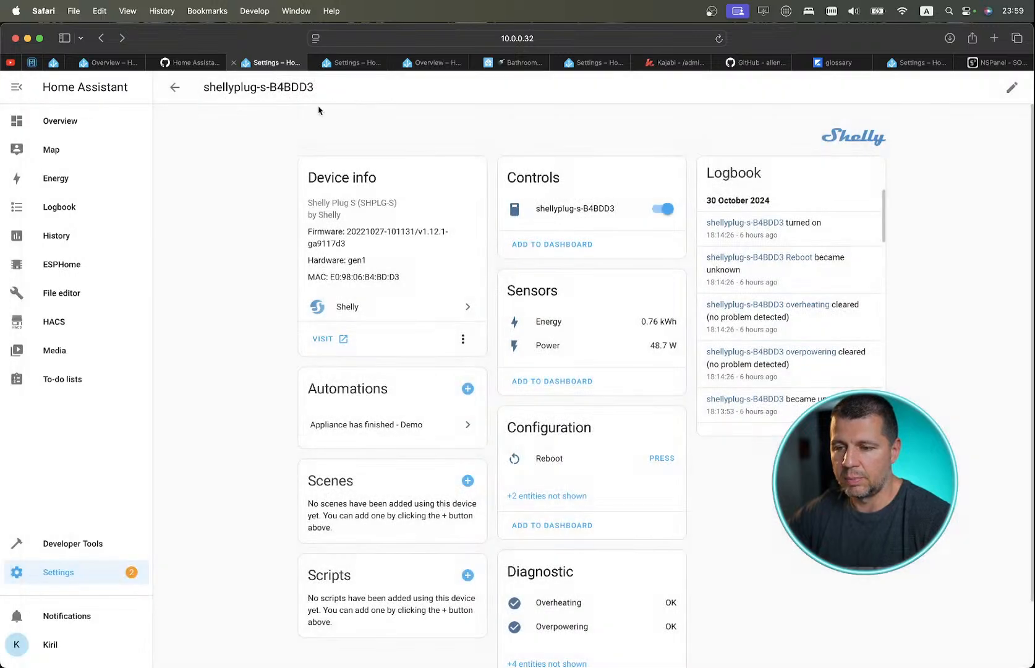
Show the automations that use the "Appliance has finished" blueprint and open "Appliance has finished - Demo".
click(347, 65)
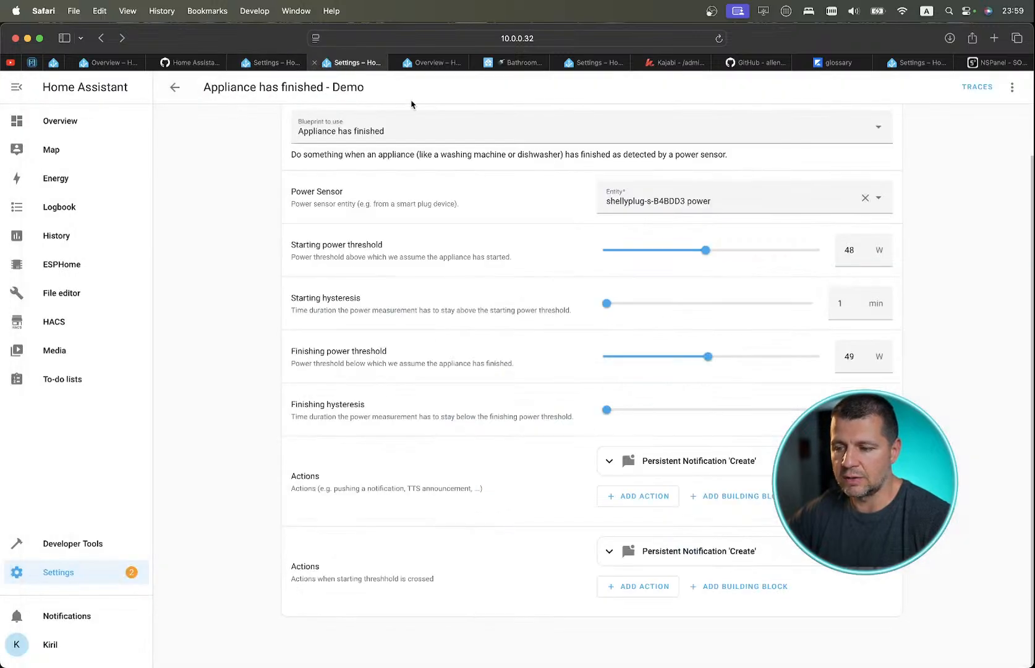
right_click(443, 179)
click(186, 94)
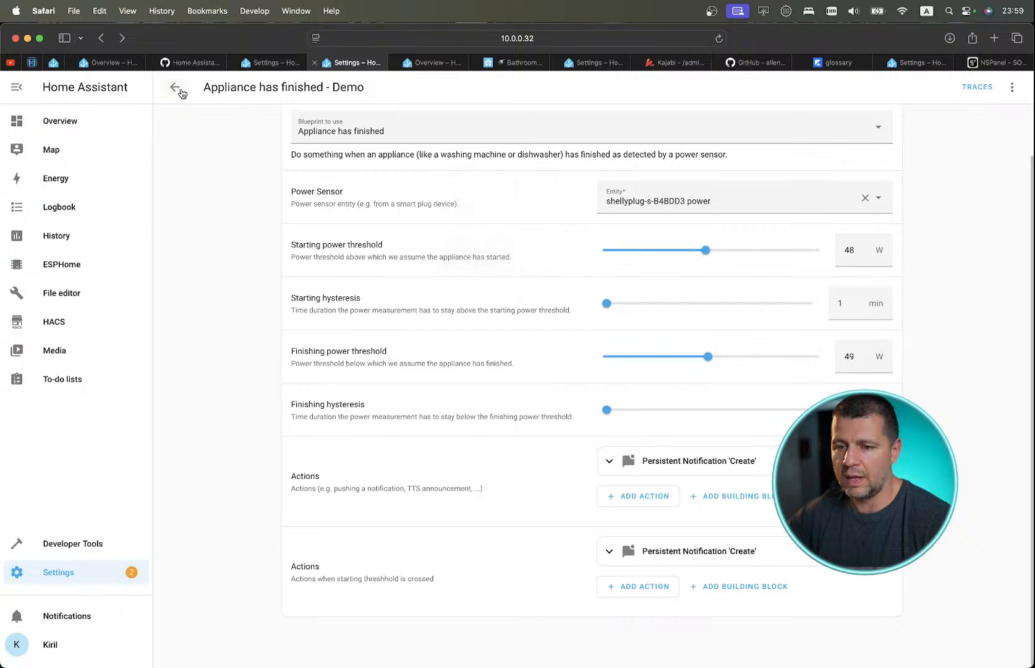
click(176, 88)
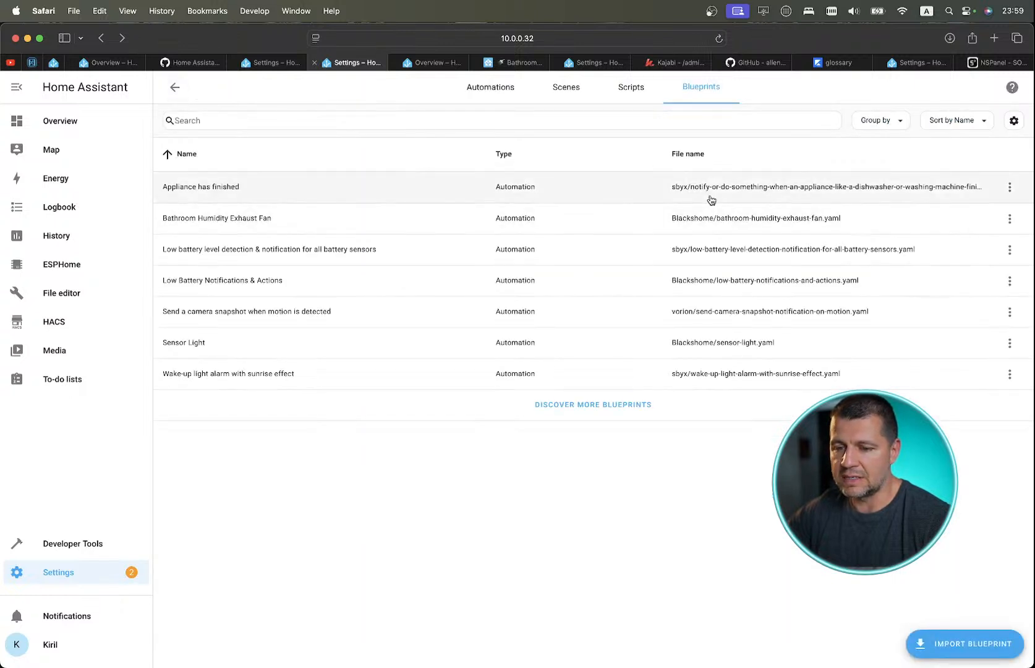
click(1011, 188)
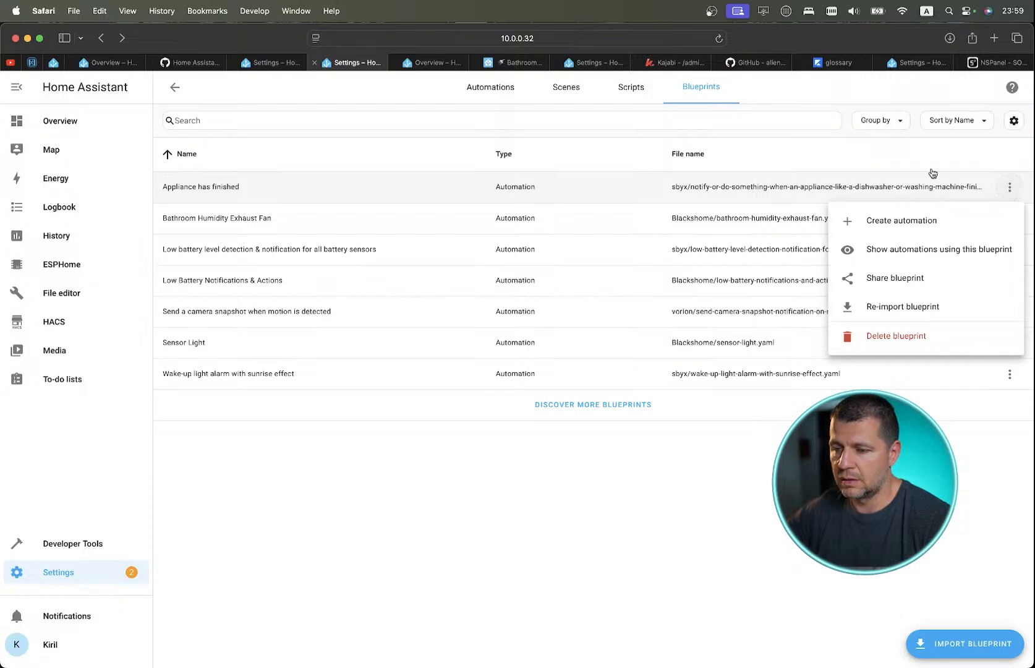
click(494, 87)
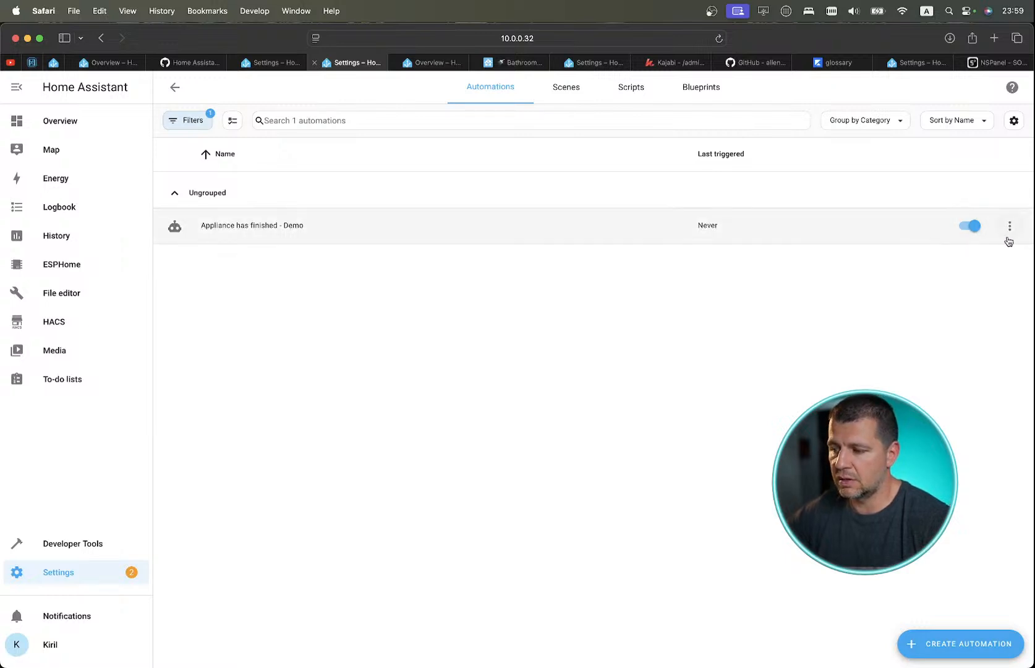
click(311, 230)
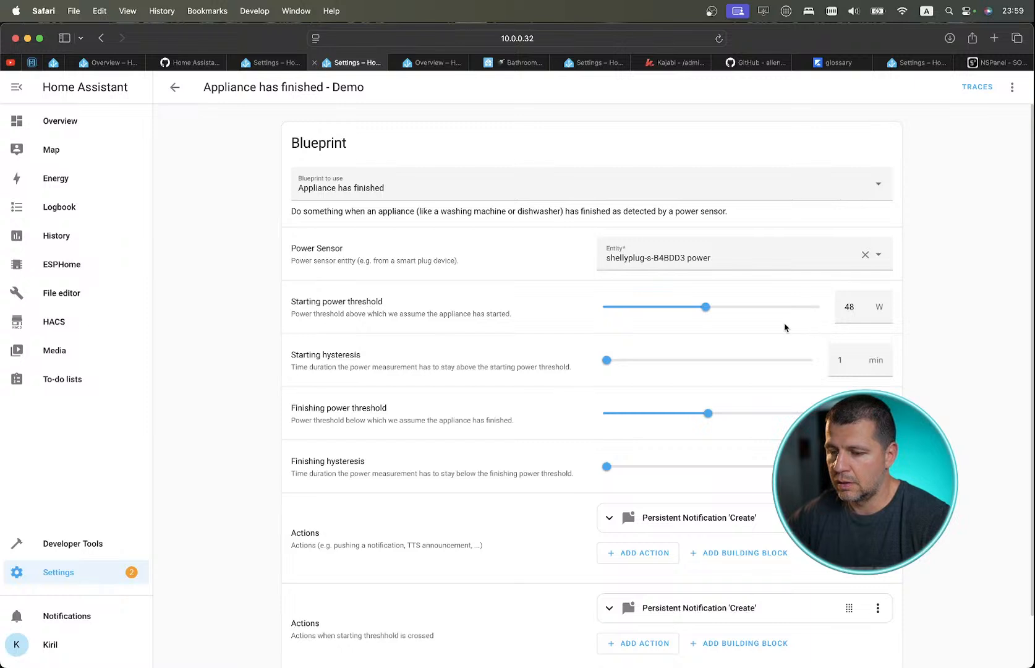
Set the automation's starting power threshold to 47 W and save the change.
click(846, 311)
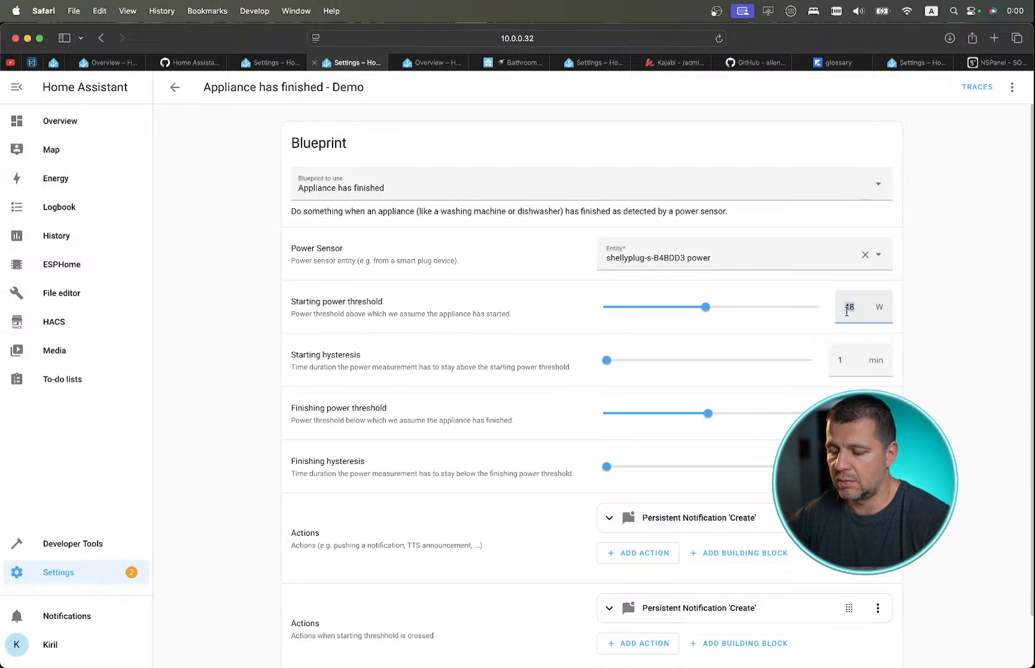
text(47)
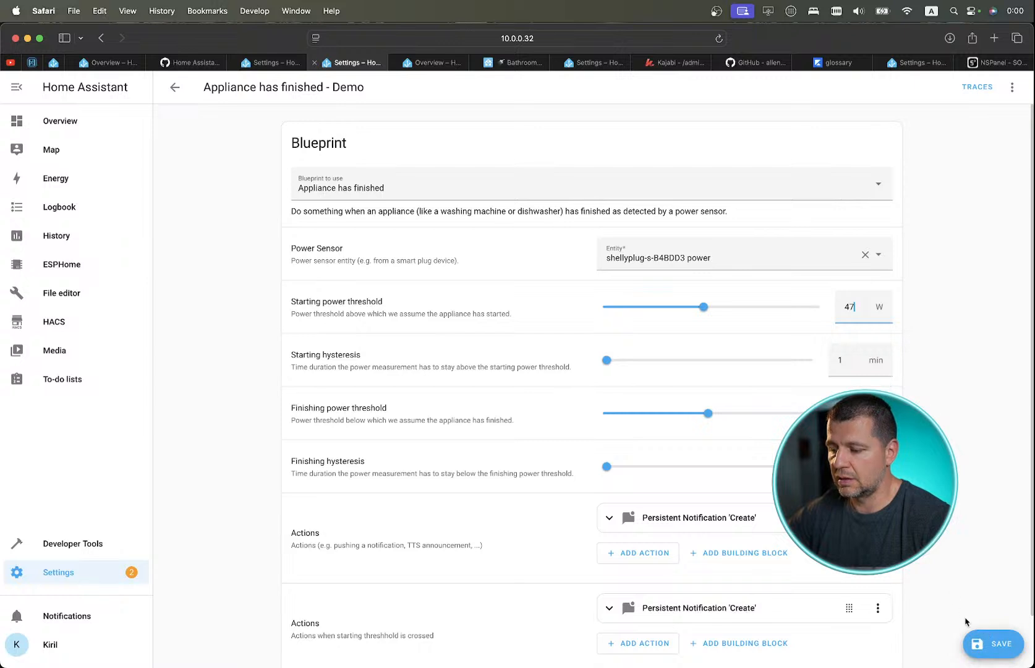
click(972, 643)
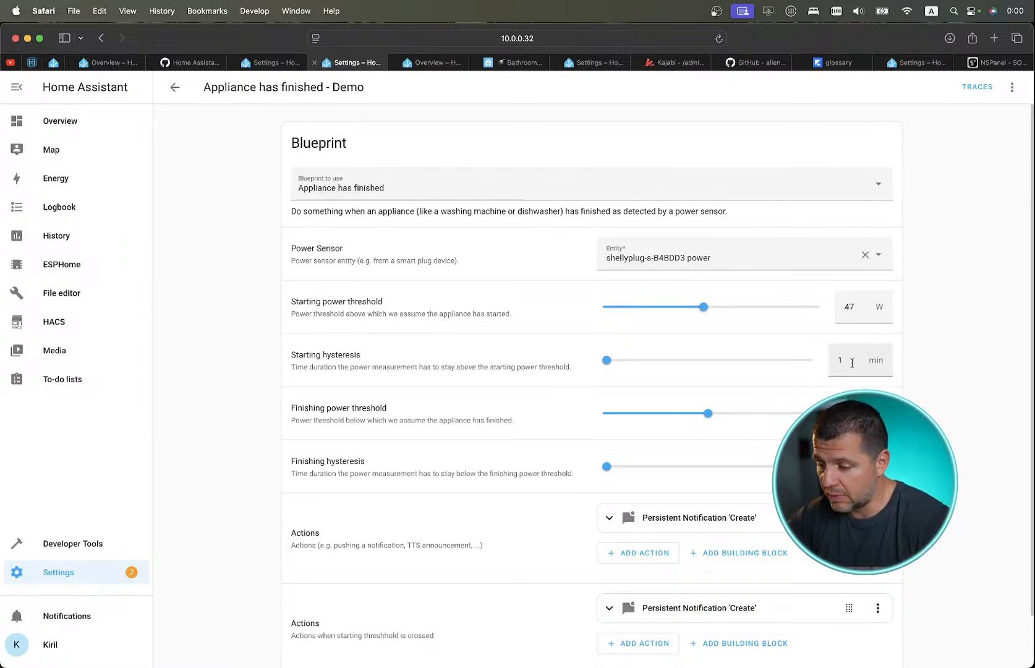
Set the automation's starting hysteresis and finishing hysteresis to 0.1 min each and save the changes.
drag(606, 360, 604, 360)
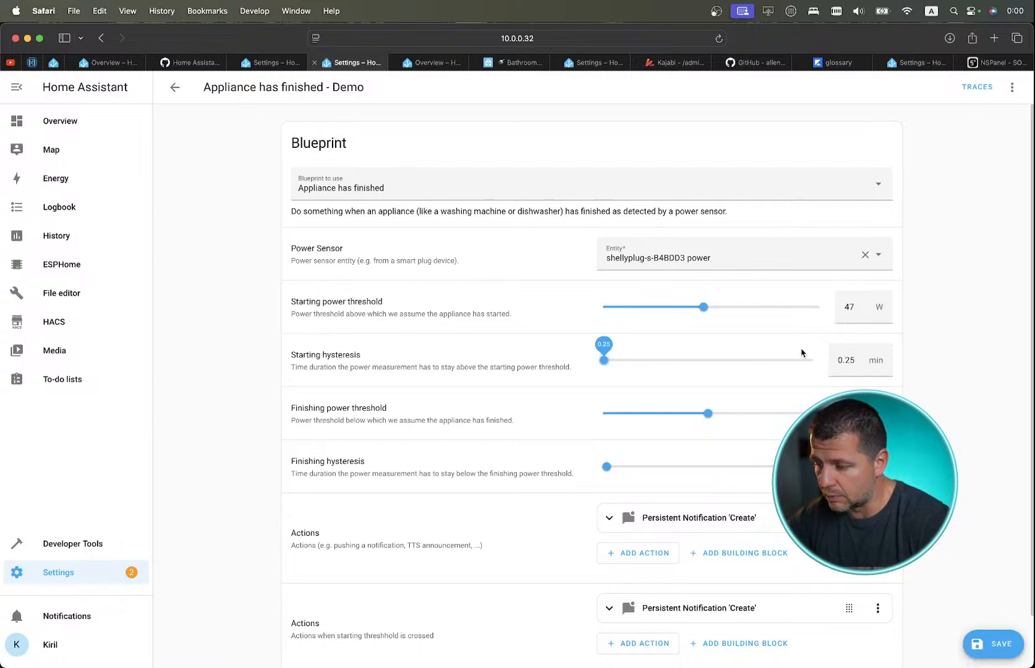
click(855, 358)
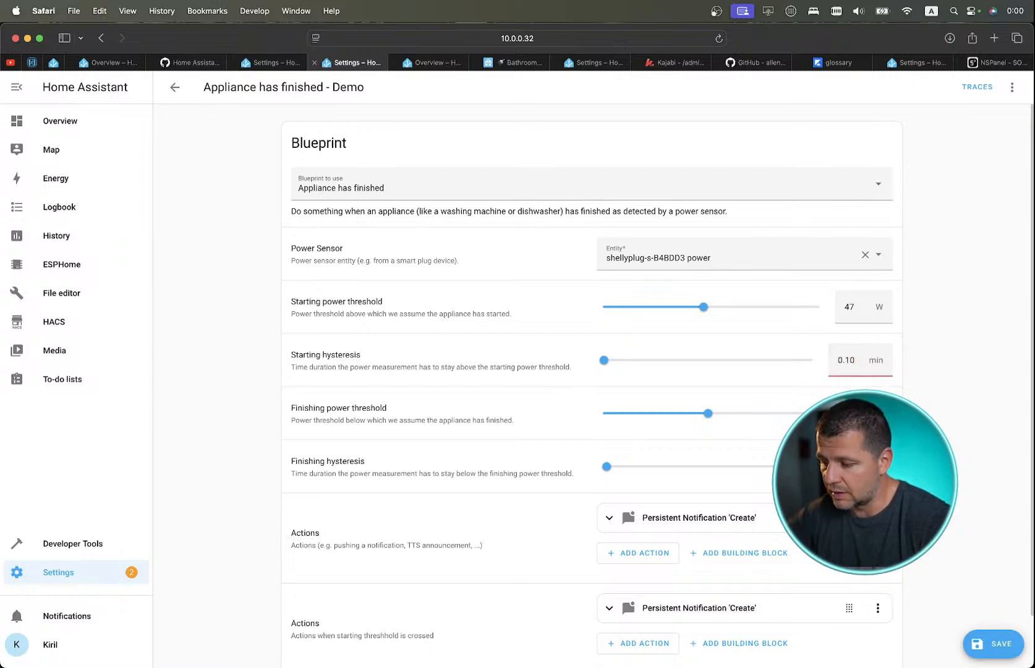
key(BackSpace)
text(0)
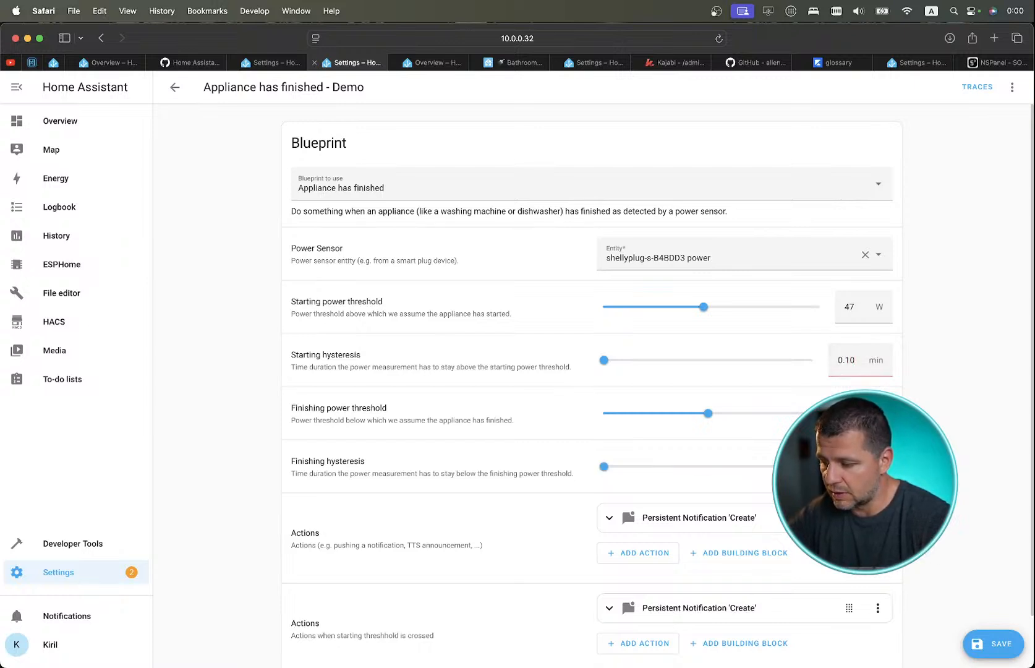
click(982, 632)
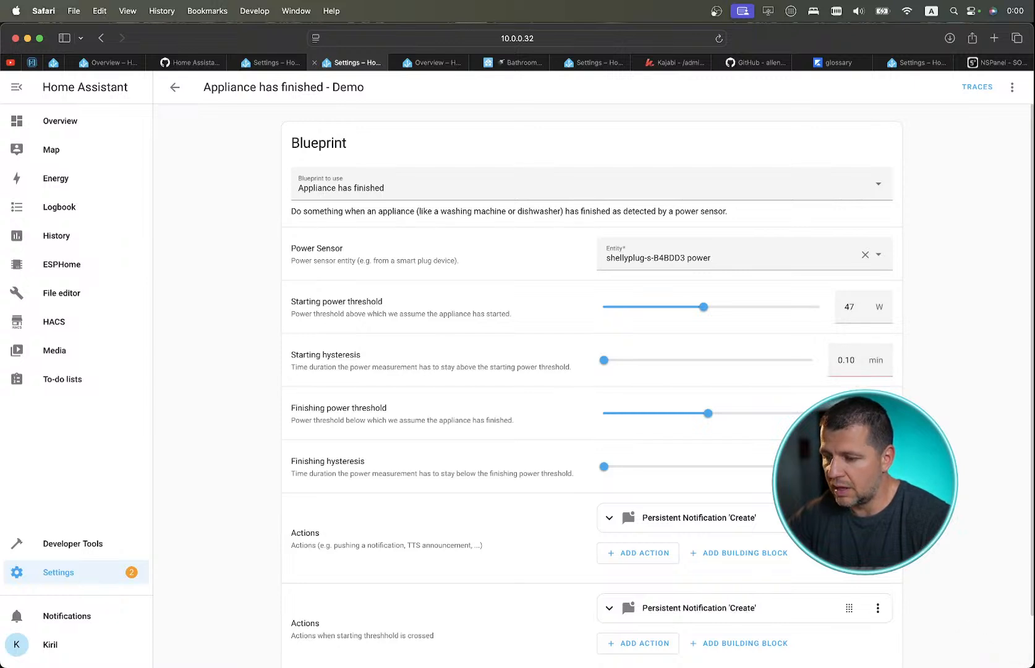
scroll(591, 359, down, 2)
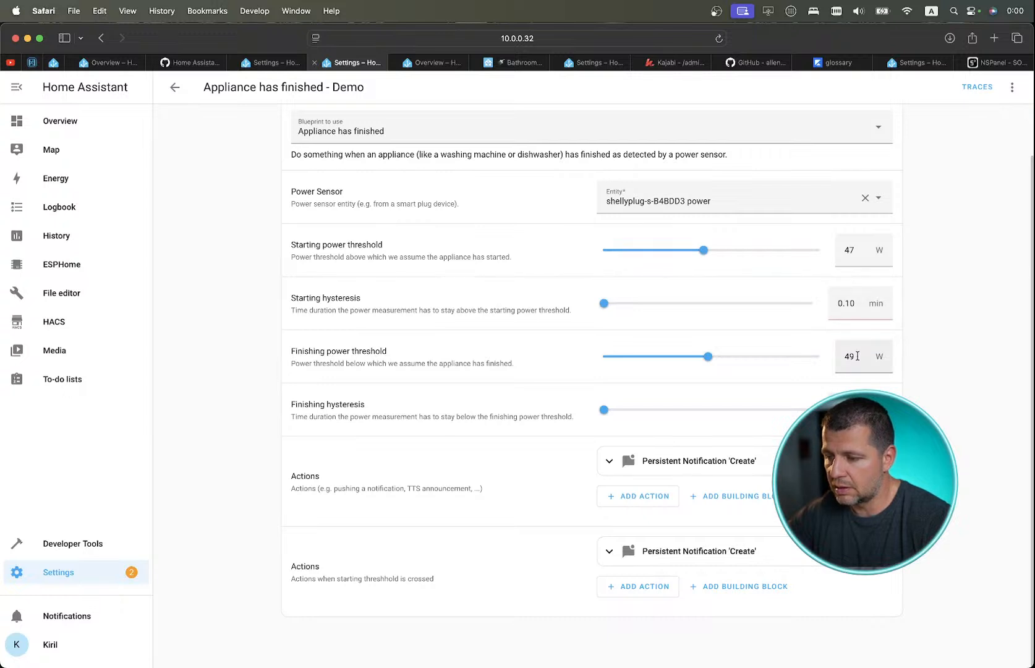
scroll(857, 356, up, 2)
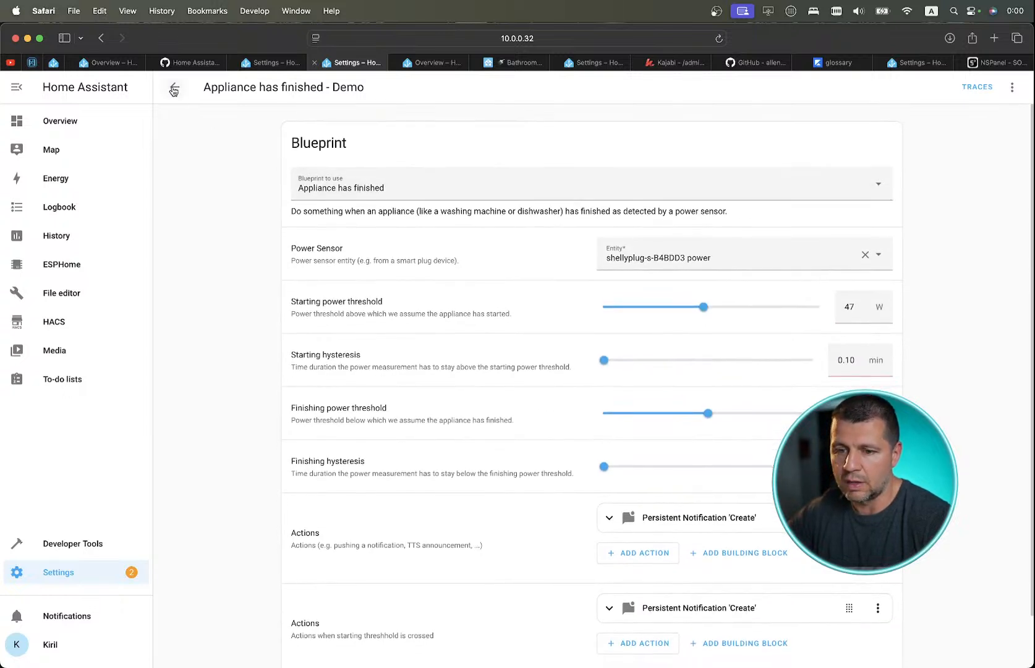
Check the notifications for a message from the automation, and reopen "Appliance has finished - Demo".
click(174, 88)
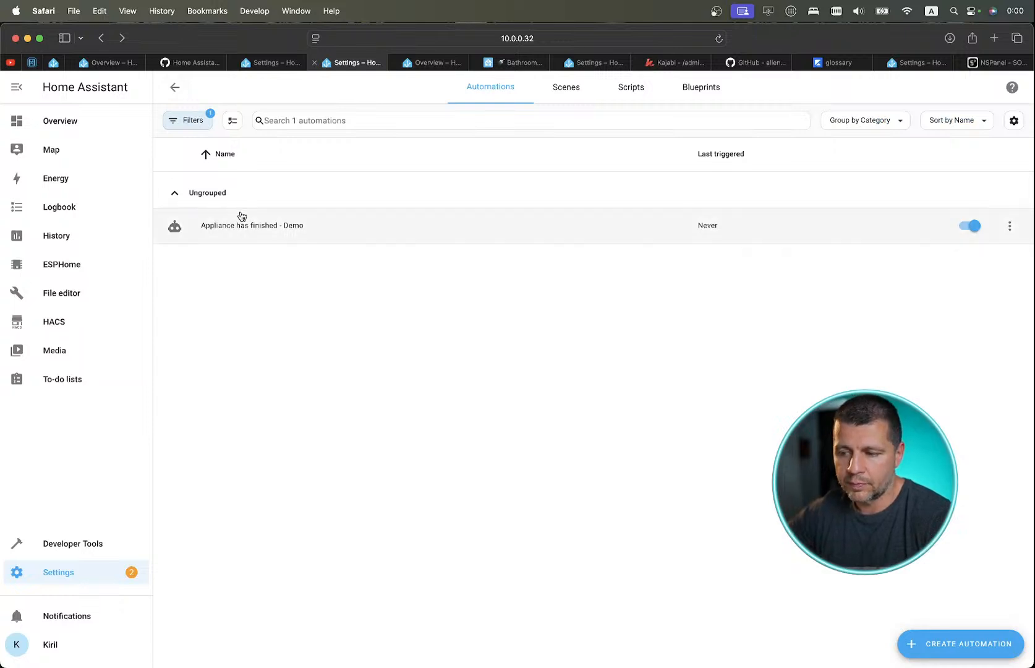
click(91, 616)
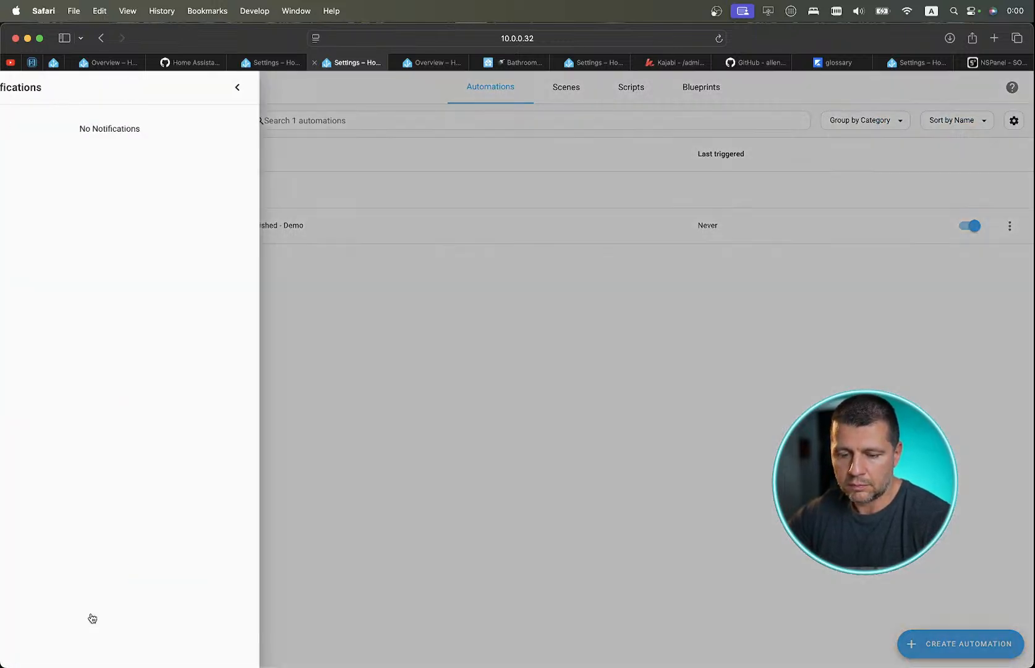
click(273, 97)
click(329, 232)
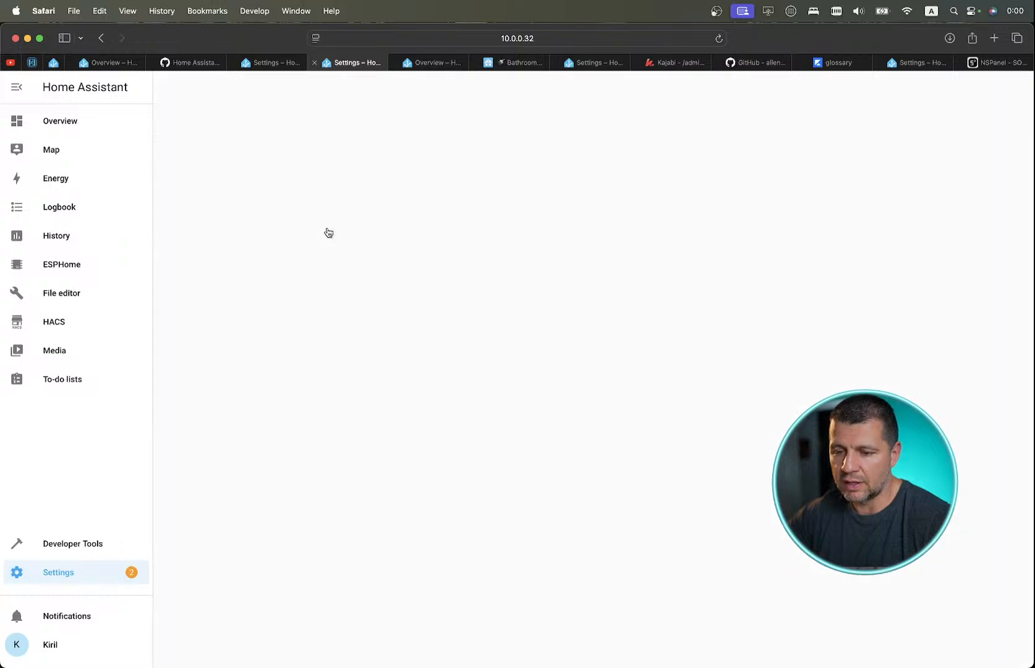
Review the automation's thresholds and hysteresis, and inspect the notification action for when the starting threshold is crossed.
scroll(262, 296, down, 2)
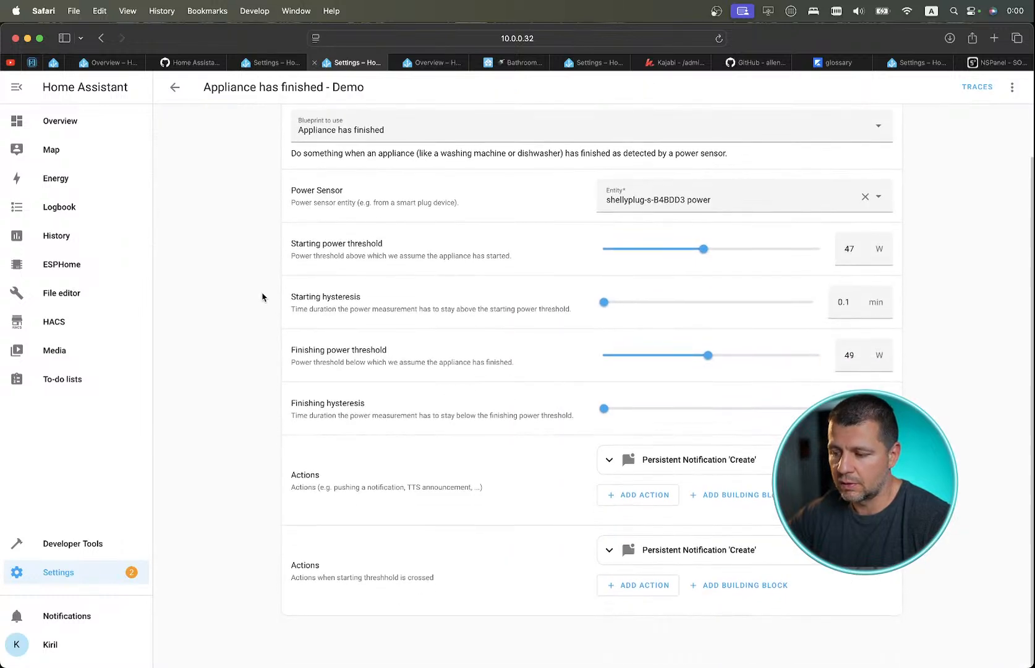
scroll(262, 297, up, 2)
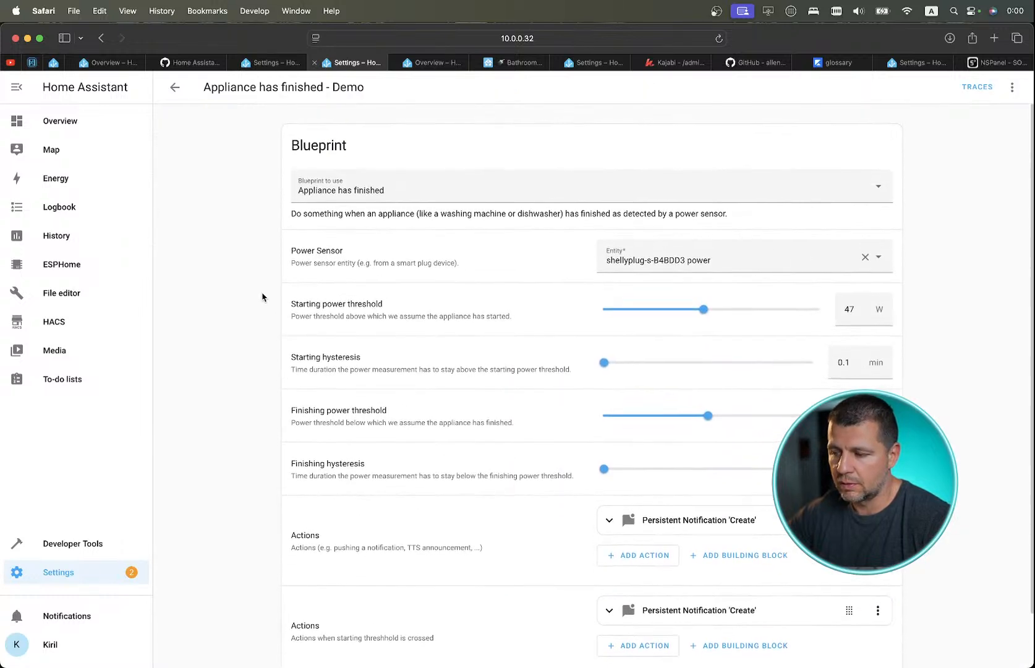
scroll(536, 529, down, 2)
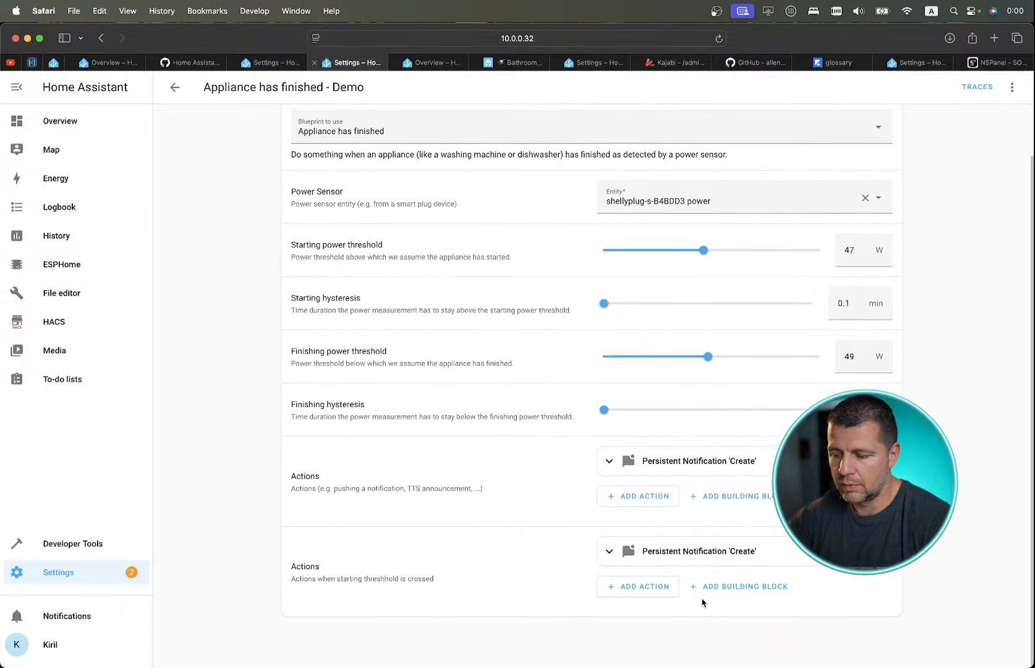
click(611, 552)
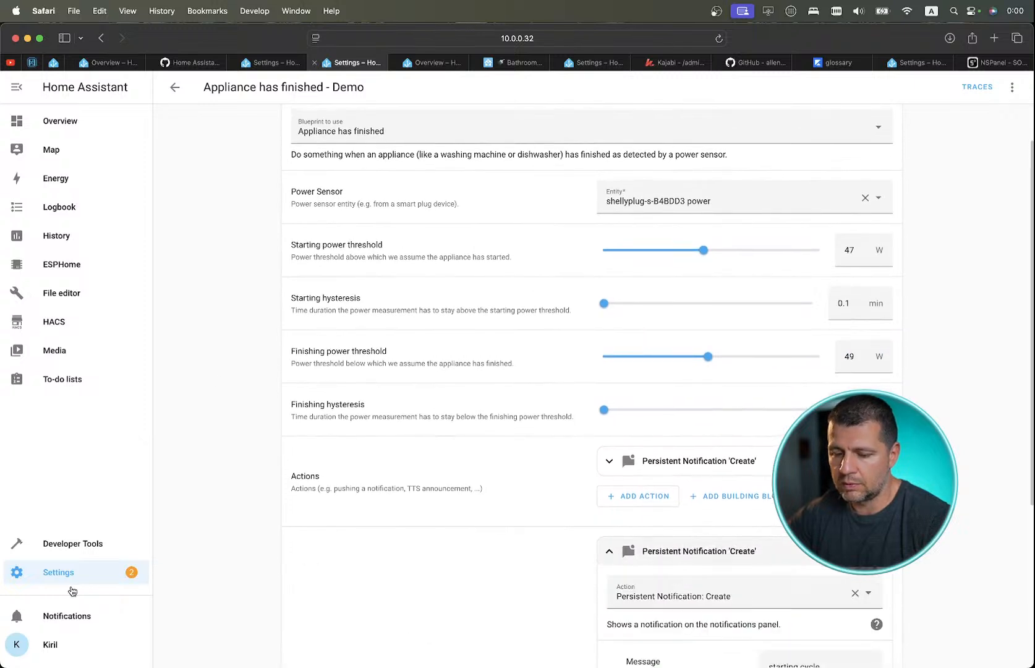
scroll(546, 643, down, 3)
scroll(545, 643, down, 5)
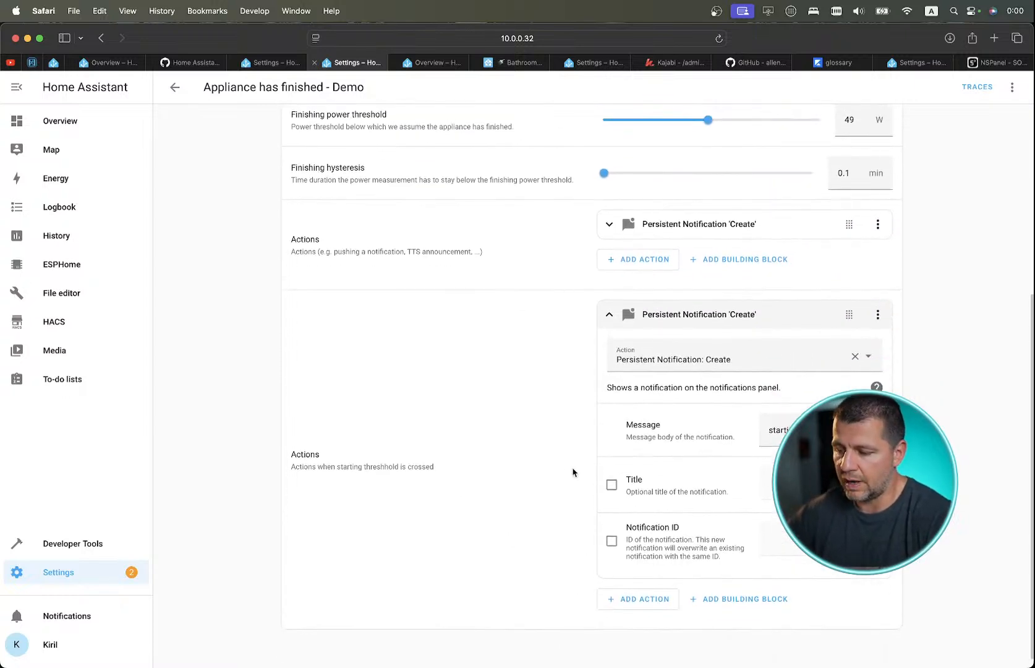
scroll(572, 473, up, 8)
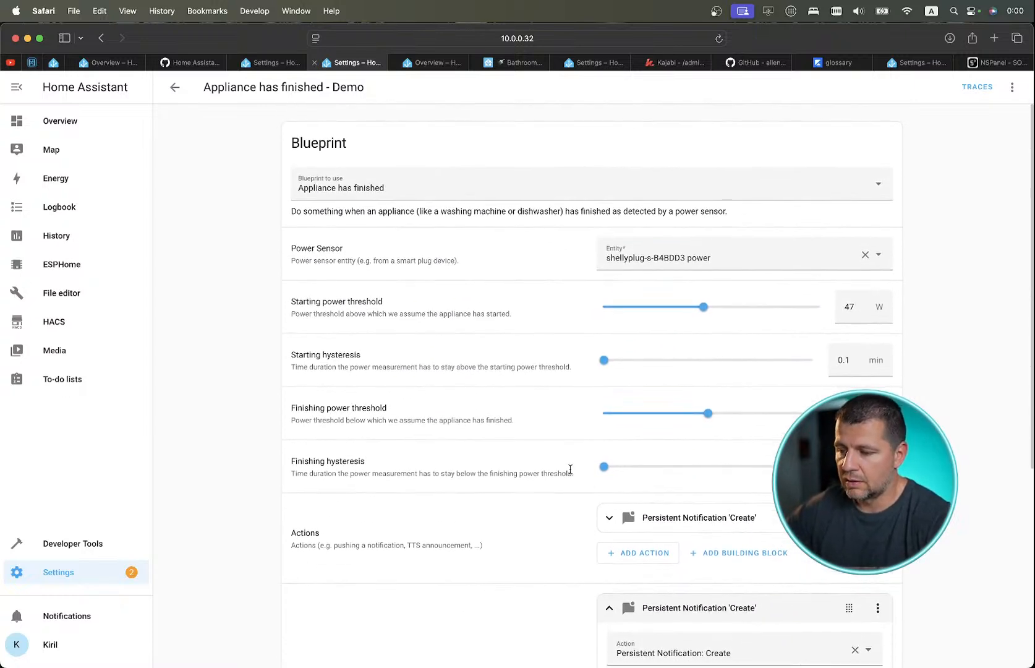
Set the automation's starting power threshold to 5 W, save it and look over the remaining settings.
double_click(853, 309)
text(4)
key(BackSpace)
text(5)
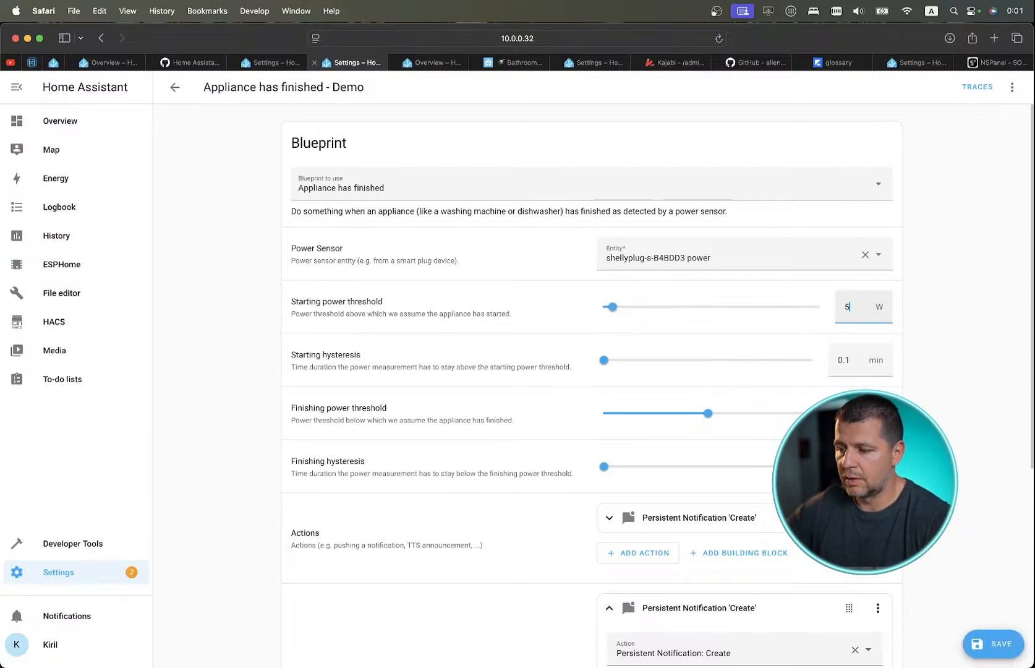
click(987, 645)
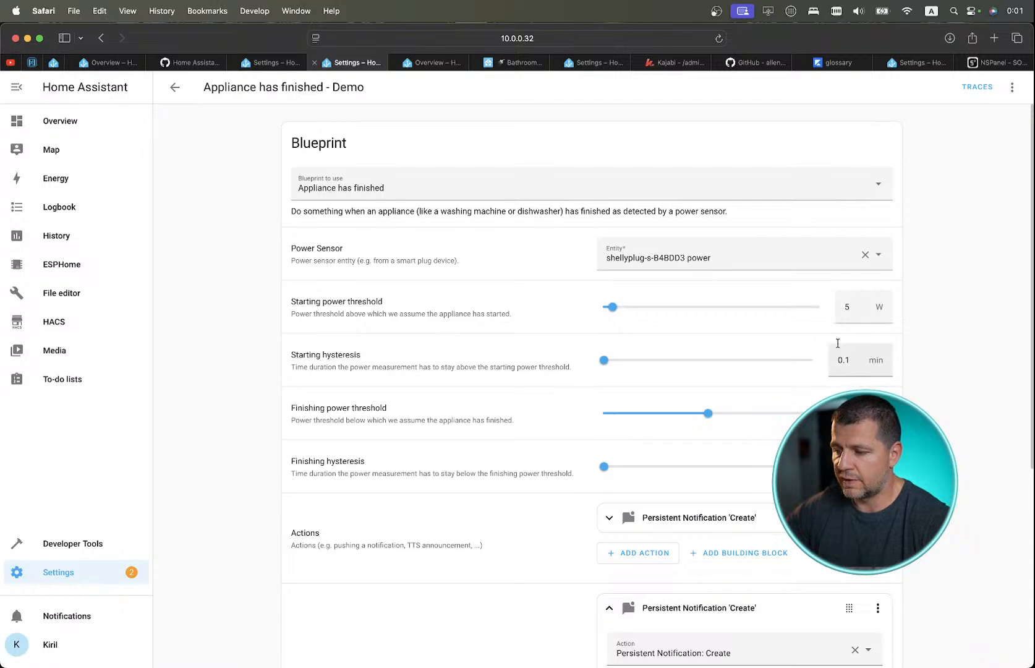
scroll(514, 431, down, 5)
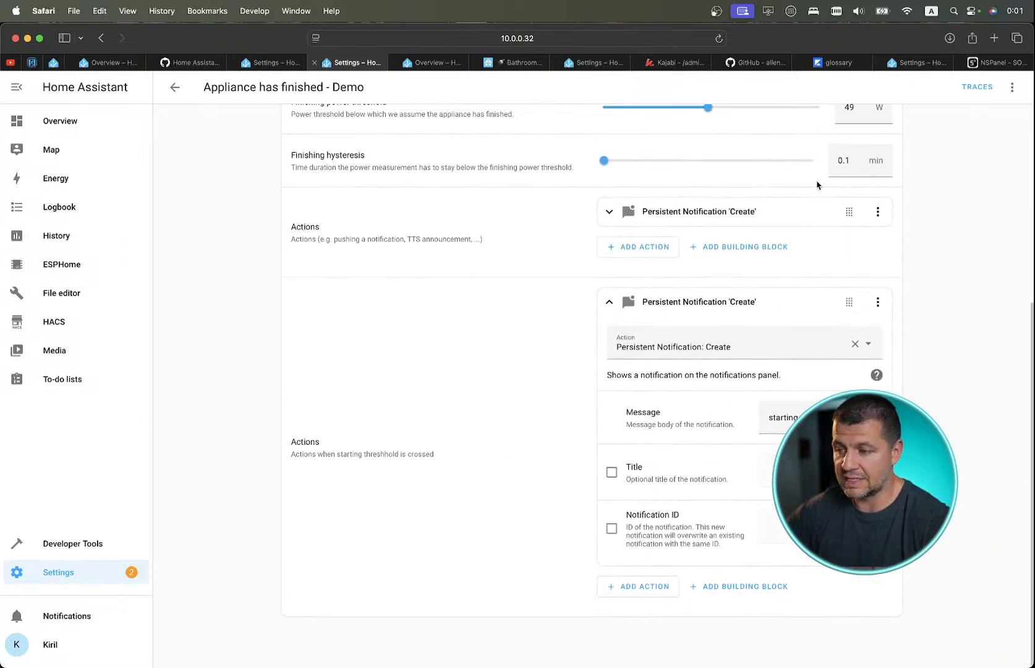
scroll(336, 595, up, 5)
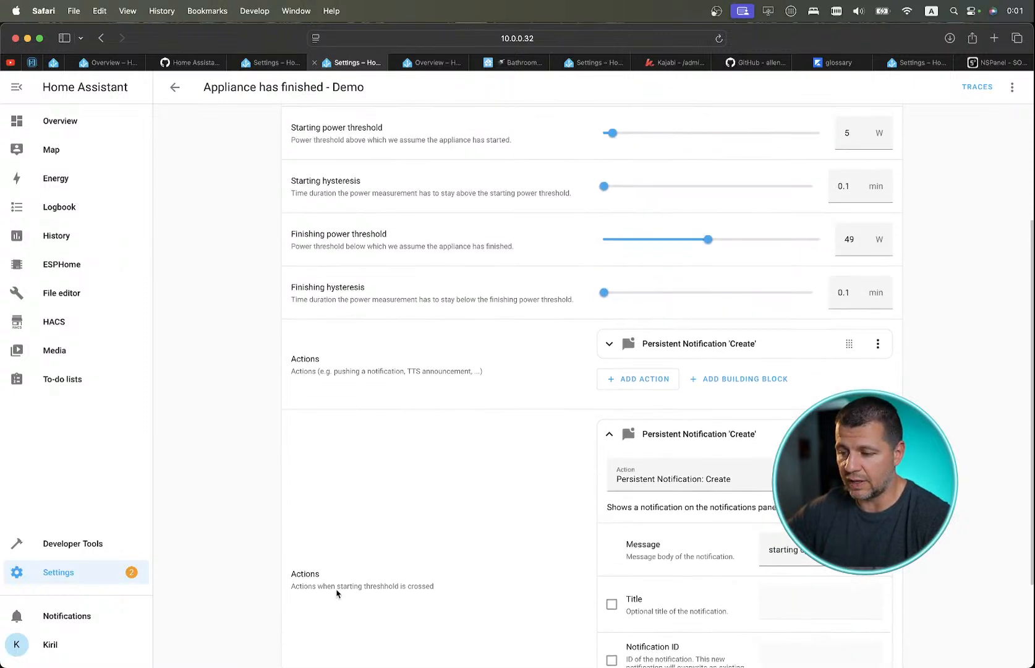
scroll(336, 594, up, 1)
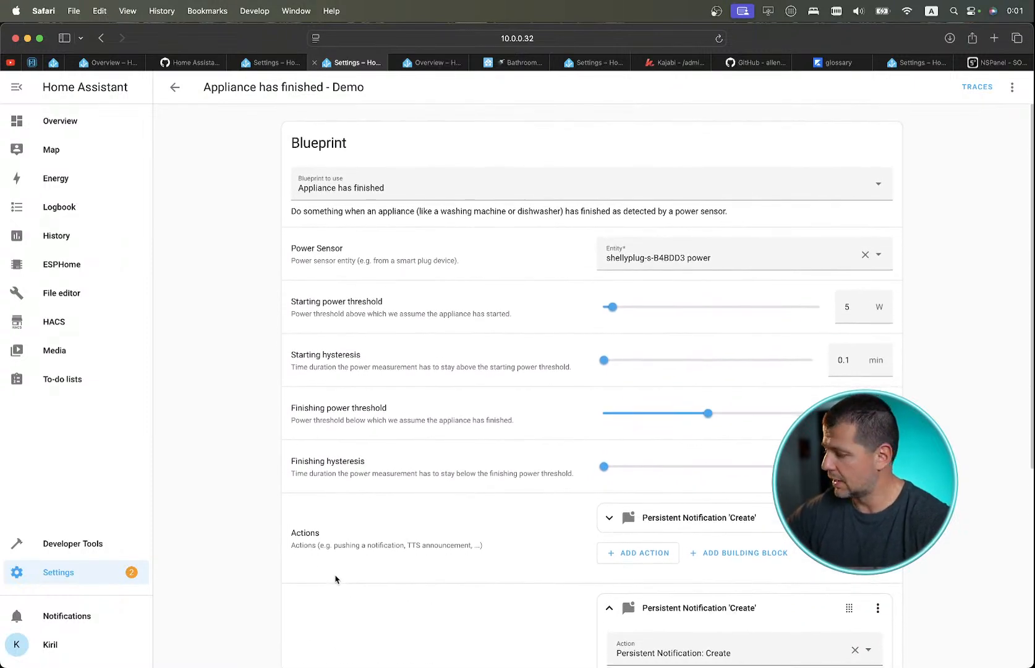
scroll(336, 579, down, 5)
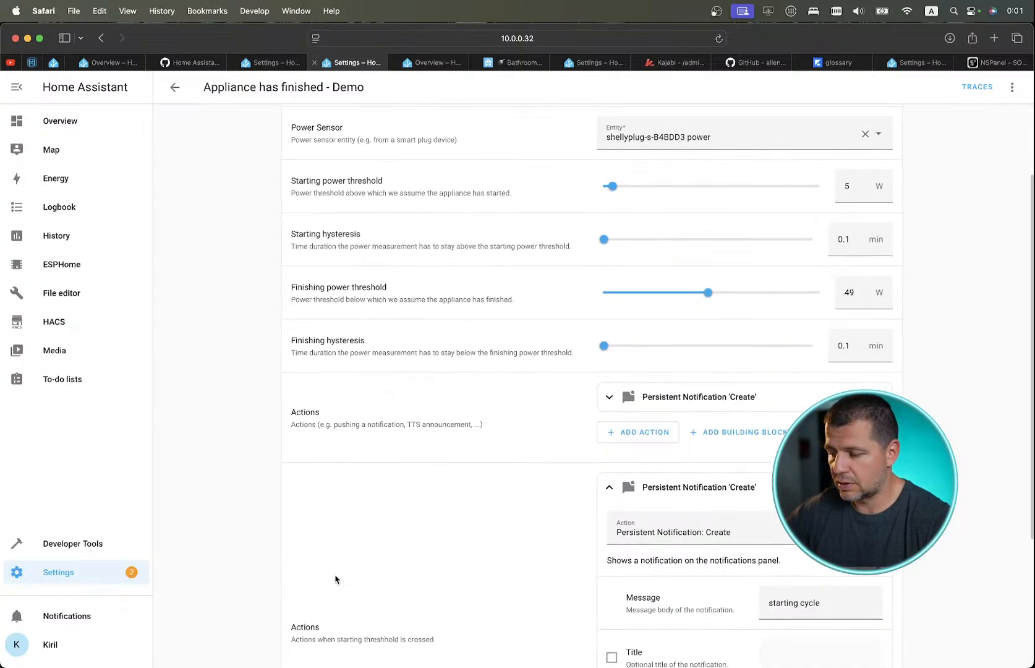
scroll(248, 471, up, 5)
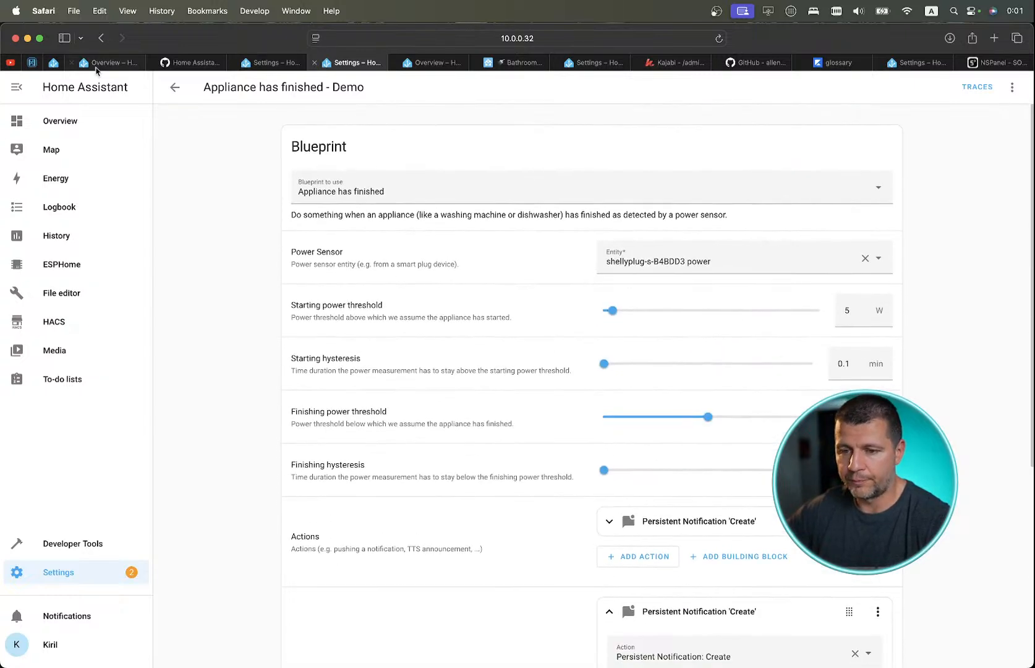
Return to the automations list, clear its blueprint filter and reload the full list from the settings overview.
click(175, 87)
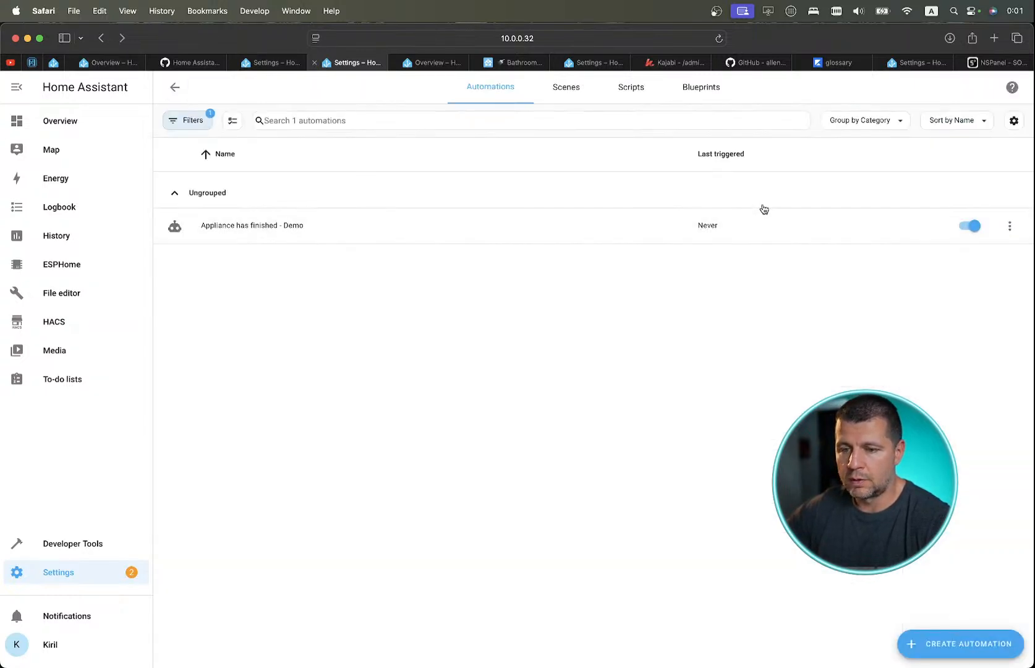
click(200, 122)
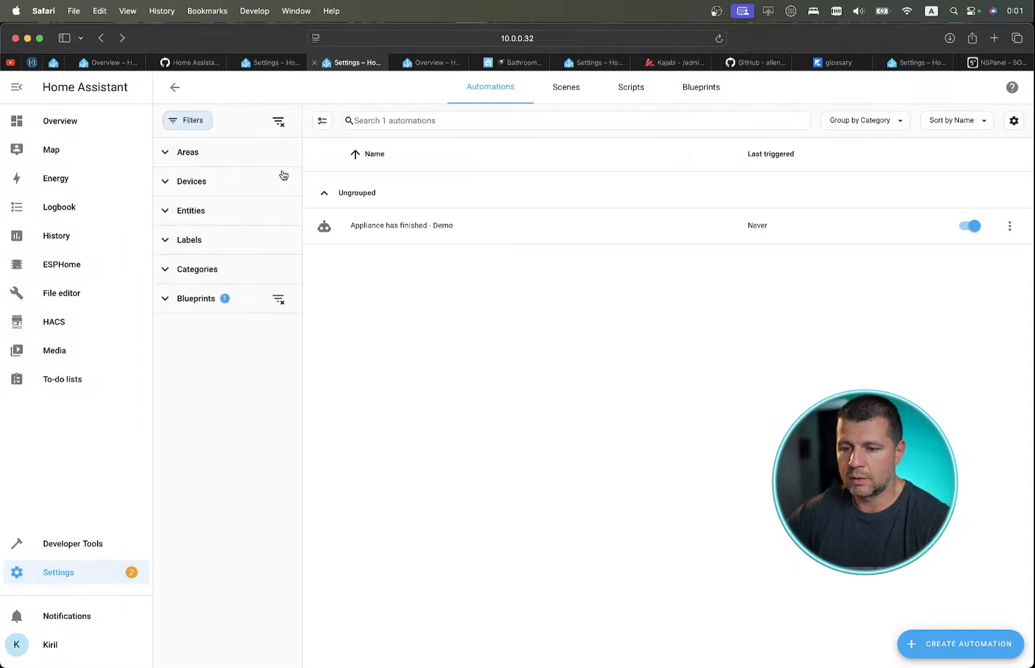
click(278, 299)
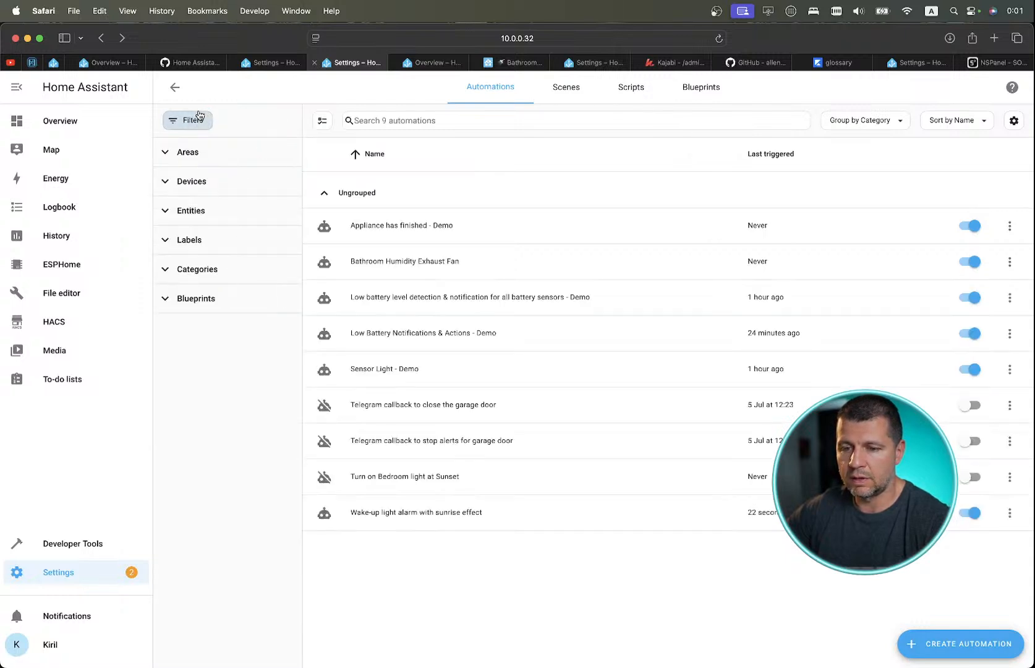
click(175, 87)
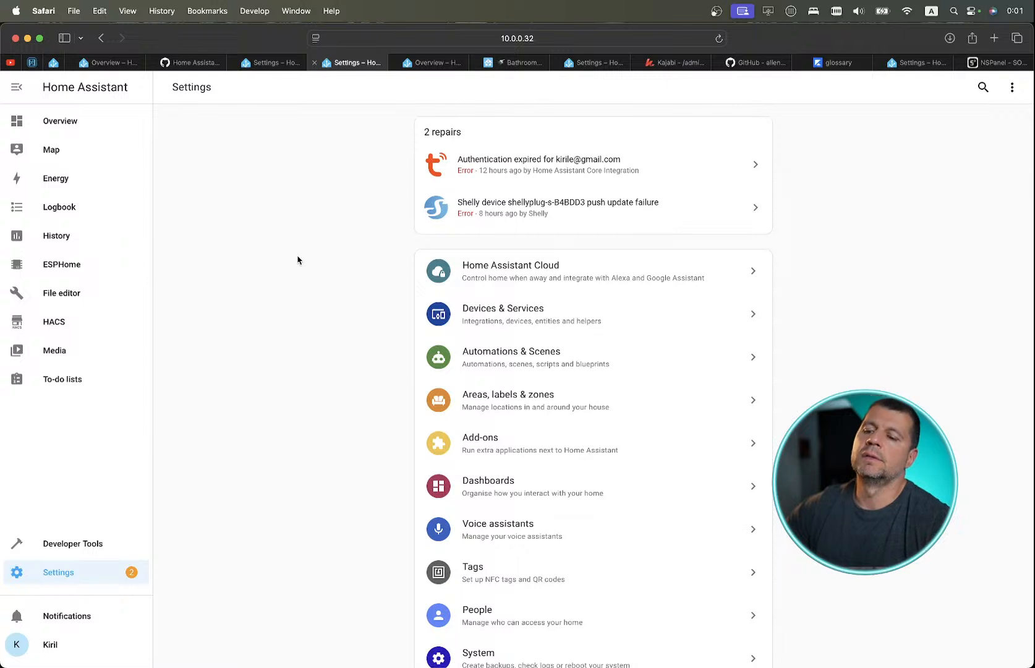
click(505, 351)
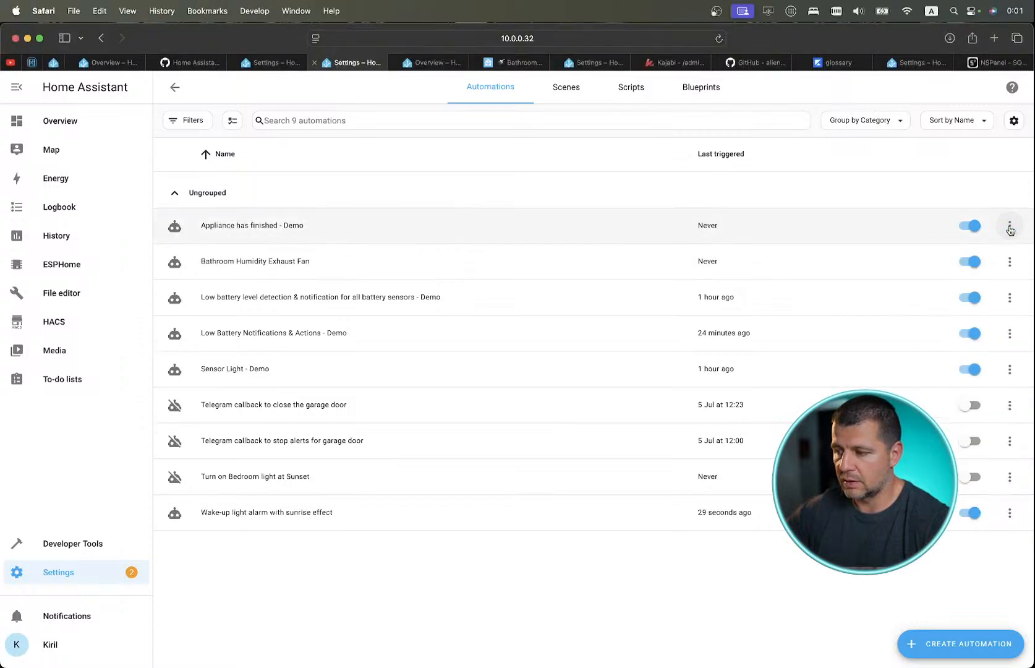
Check the traces of "Appliance has finished - Demo" and return to the automations list.
click(1010, 226)
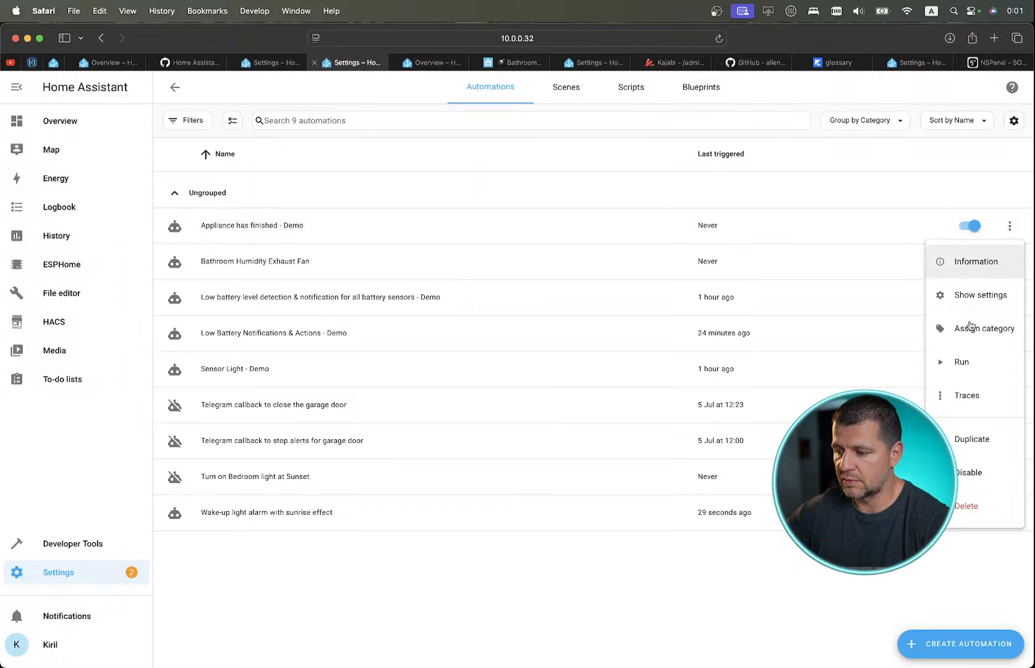
click(963, 408)
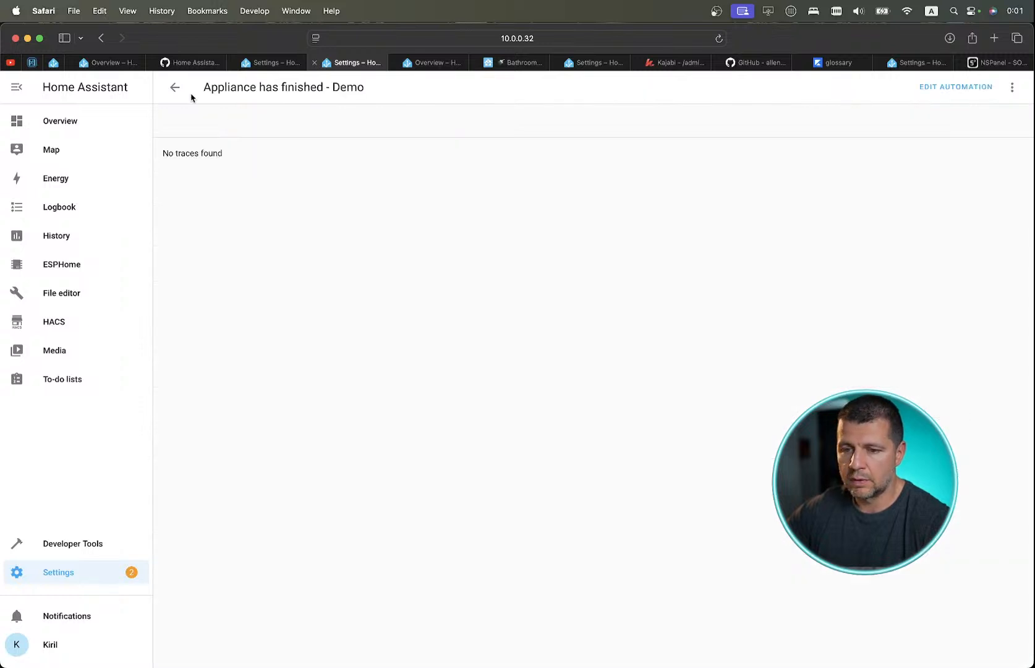
click(183, 87)
Run "Appliance has finished - Demo" manually and read the resulting notification.
click(1008, 225)
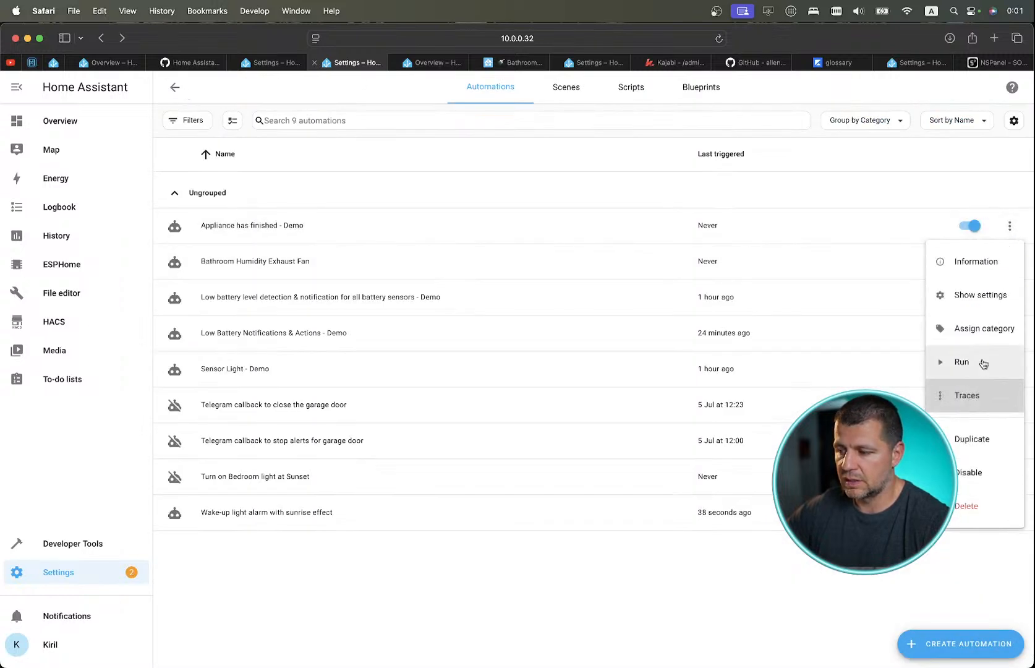
click(978, 368)
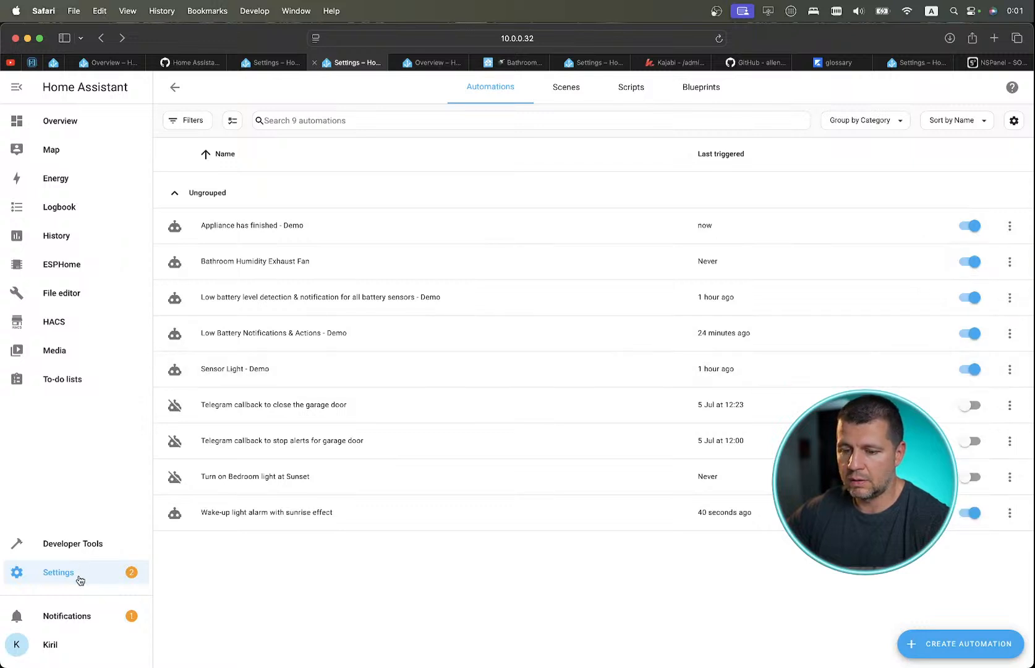
click(84, 613)
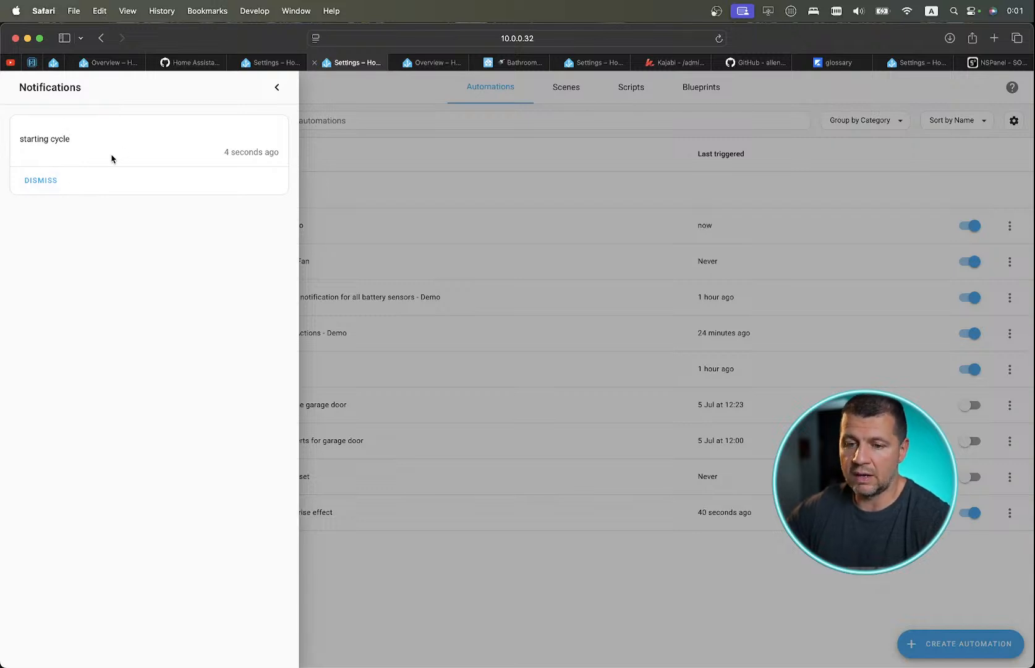
click(283, 98)
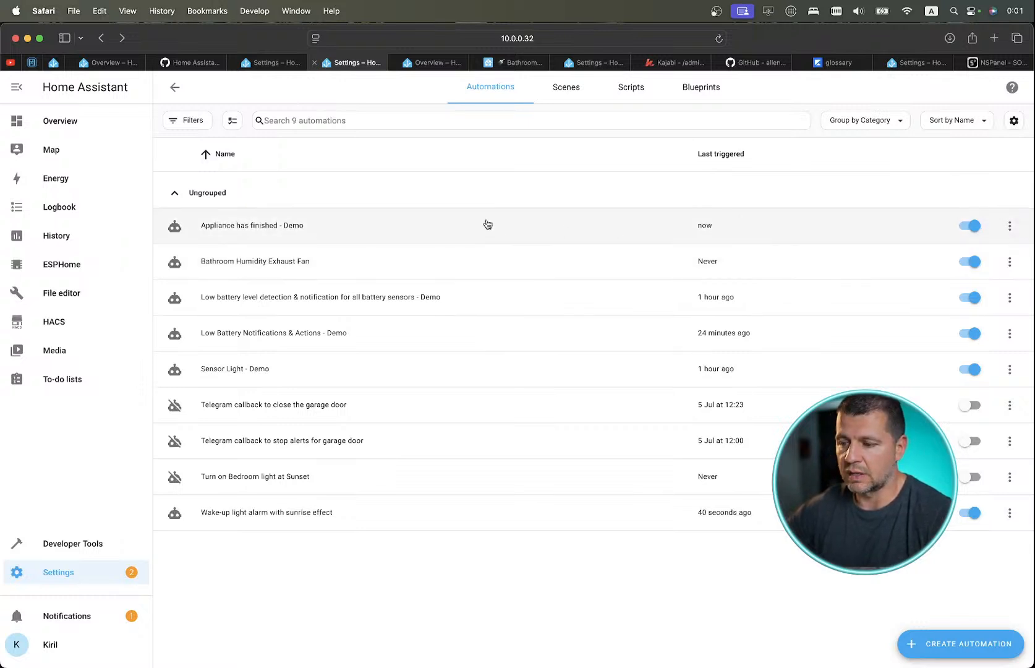
Start a new automation from the "Appliance has finished" blueprint to view its default settings.
click(703, 98)
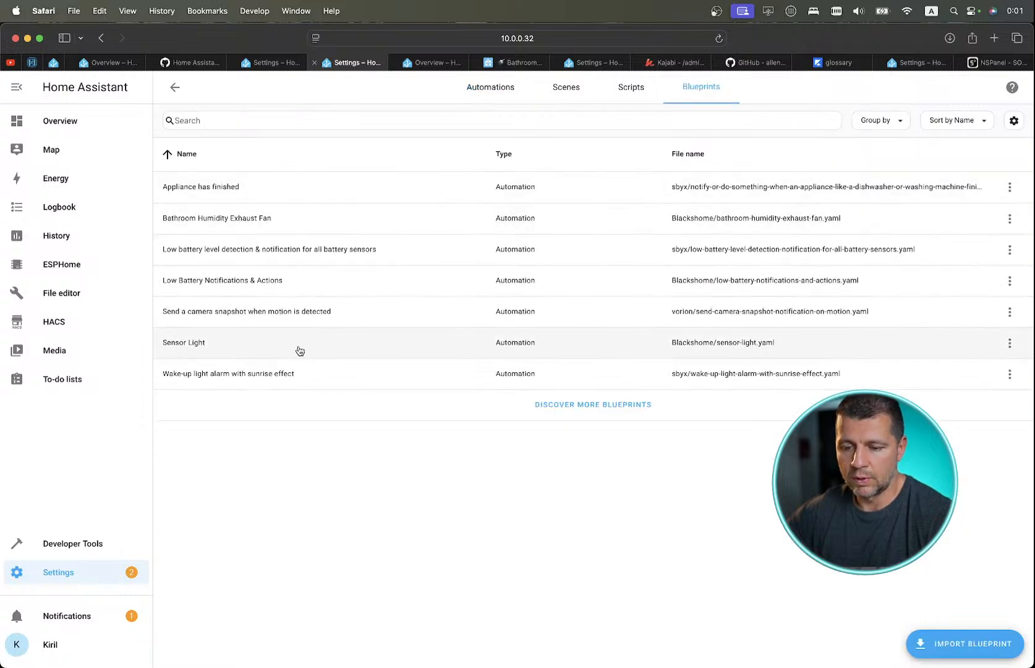
click(224, 192)
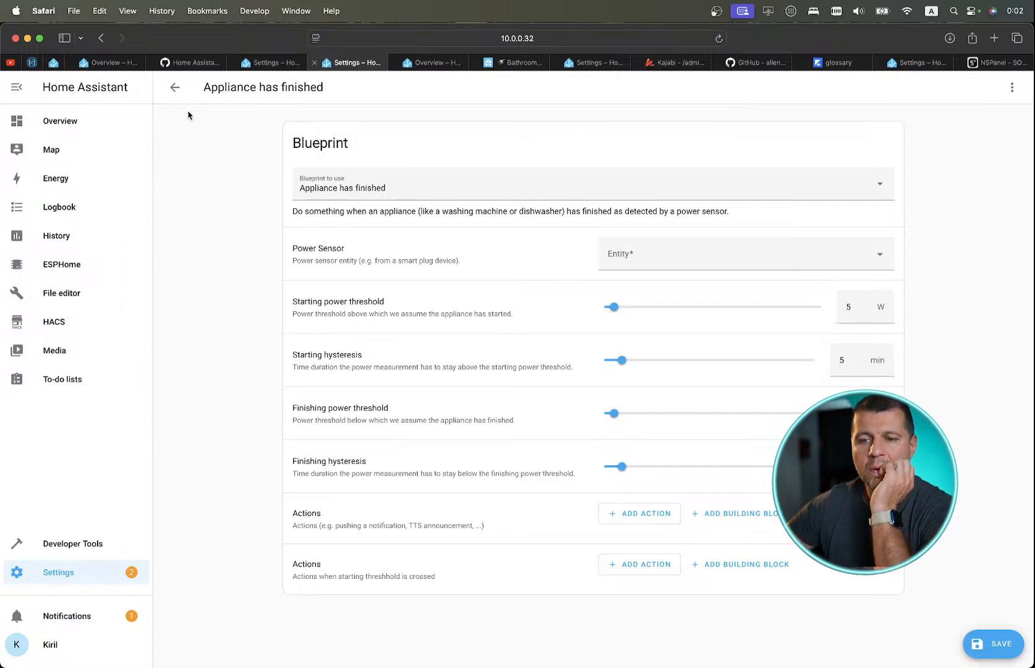
Discard the unsaved automation, recheck the default settings of the "Appliance has finished" blueprint and return to the blueprints list without saving.
click(175, 94)
click(575, 395)
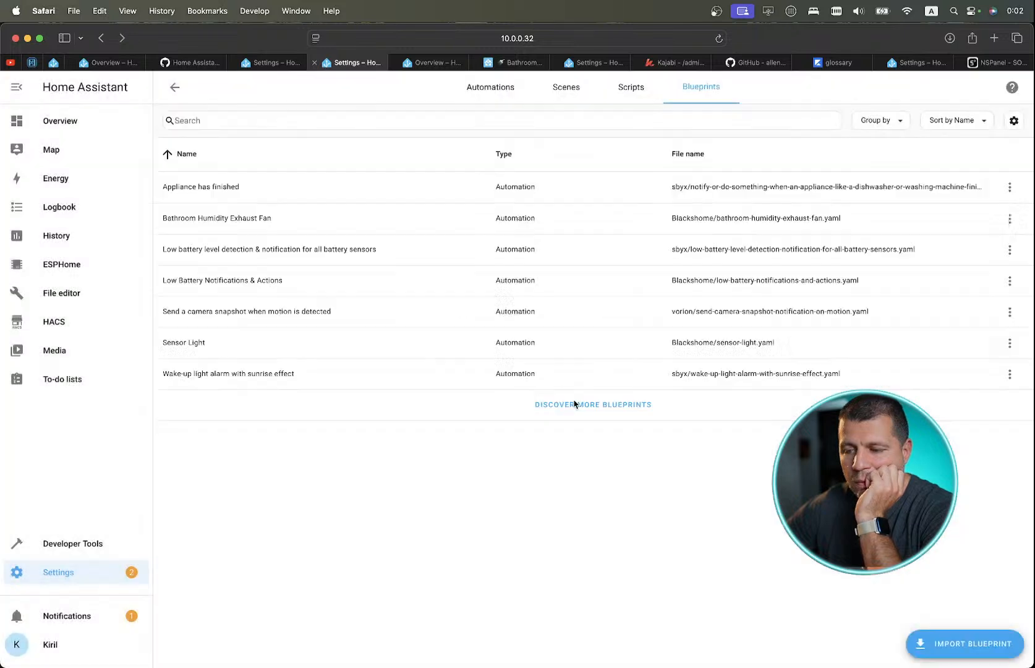
click(470, 200)
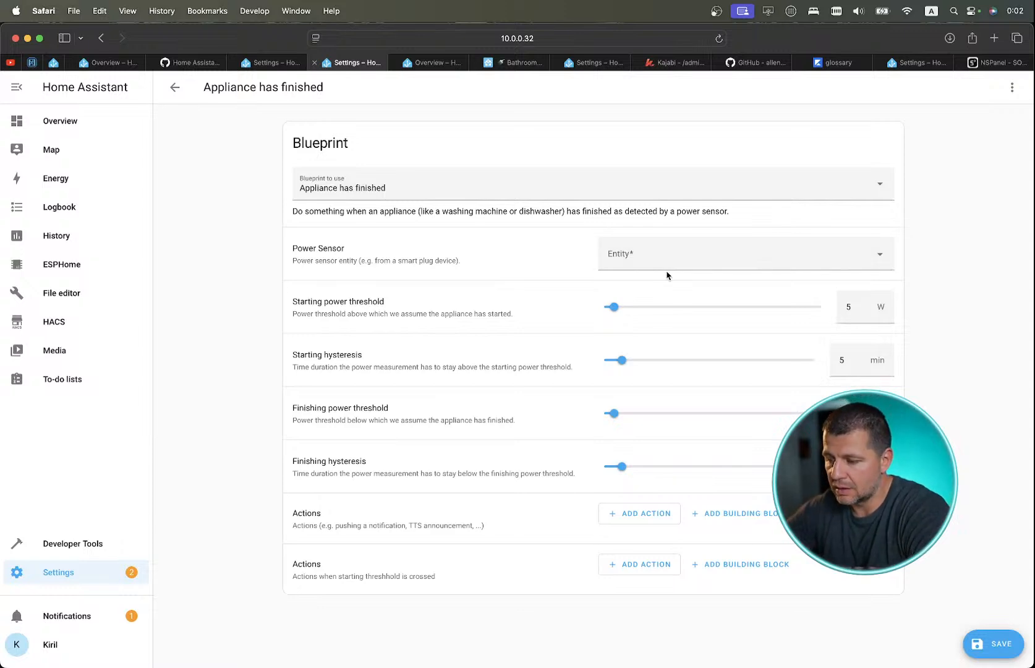
click(175, 87)
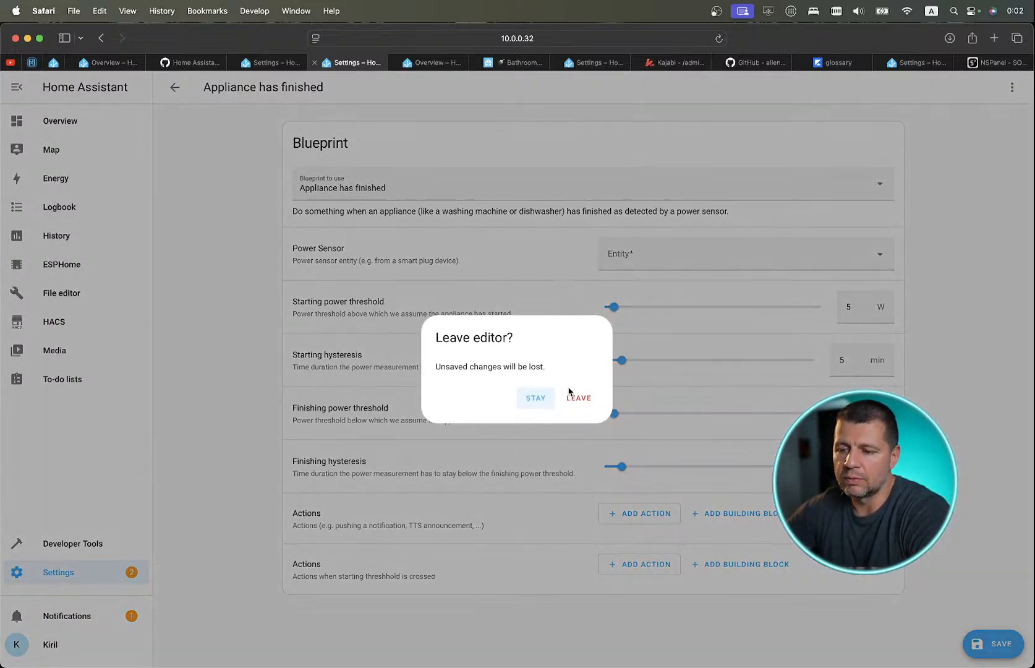
click(569, 397)
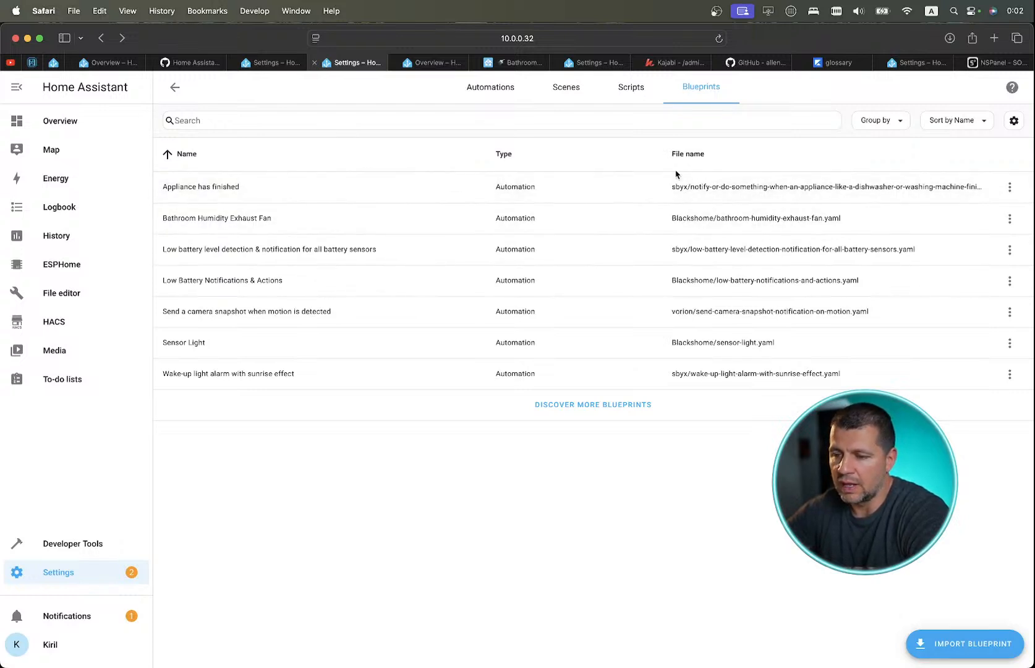
Open the "Appliance has finished - Demo" automation, review its settings and check the notifications.
click(511, 83)
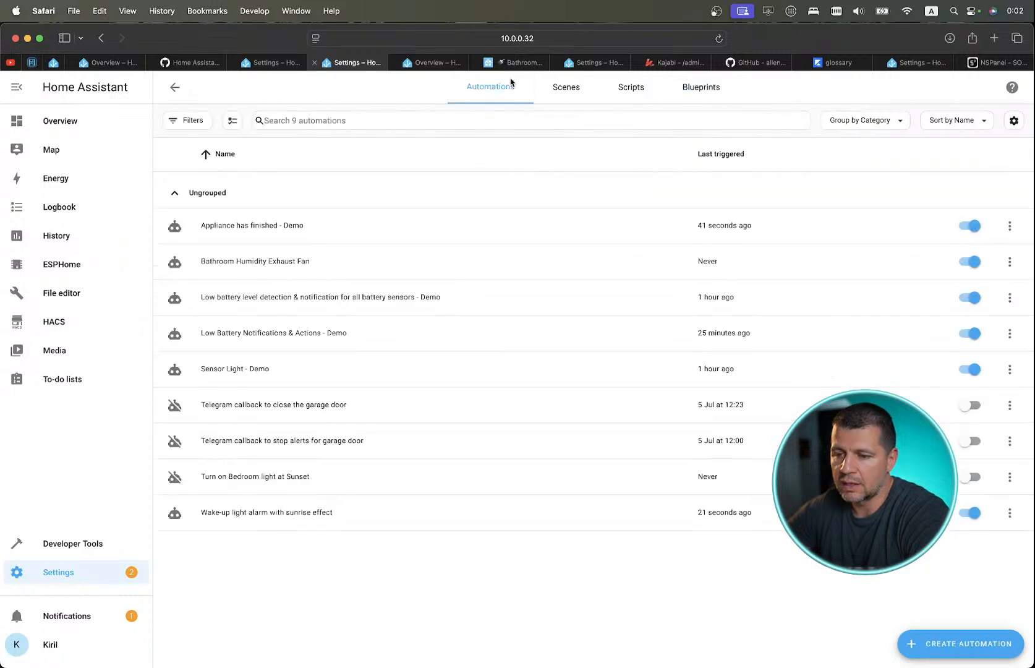
click(412, 227)
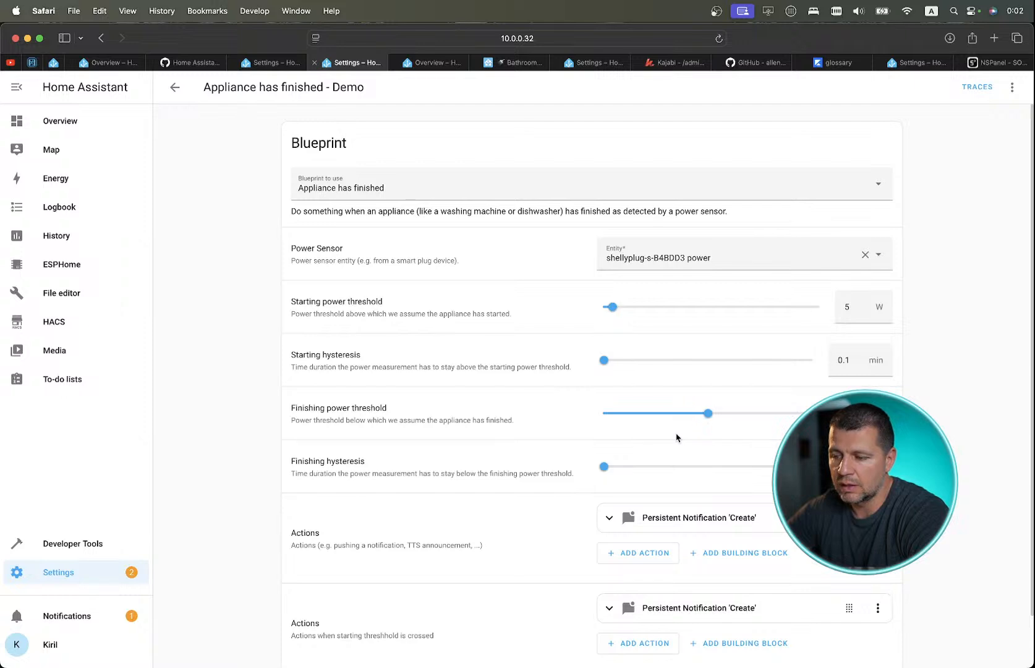
scroll(677, 437, down, 2)
click(103, 612)
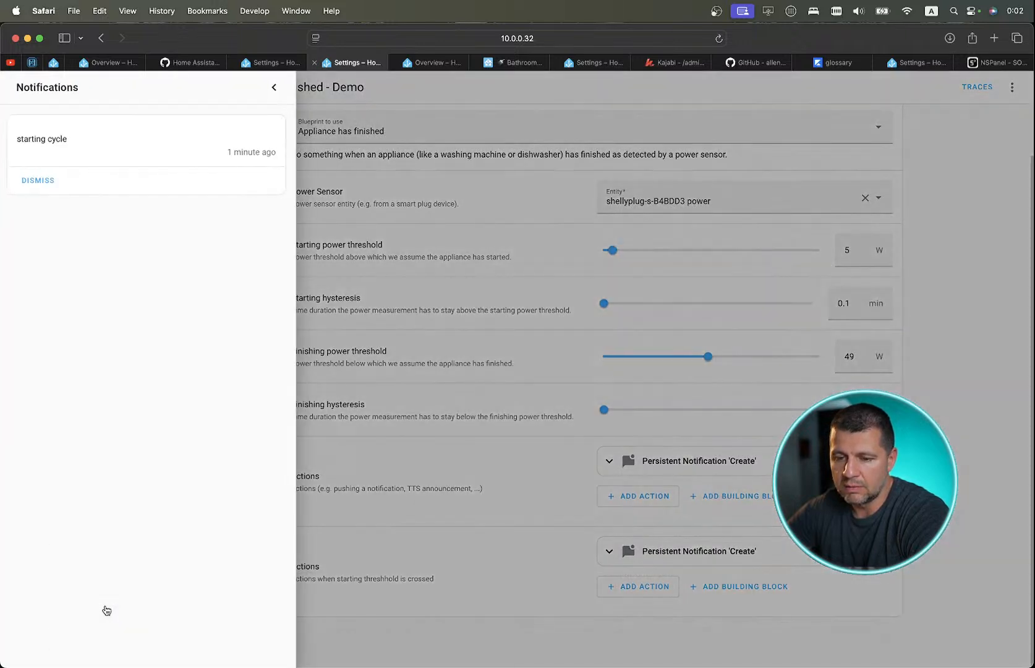
click(276, 87)
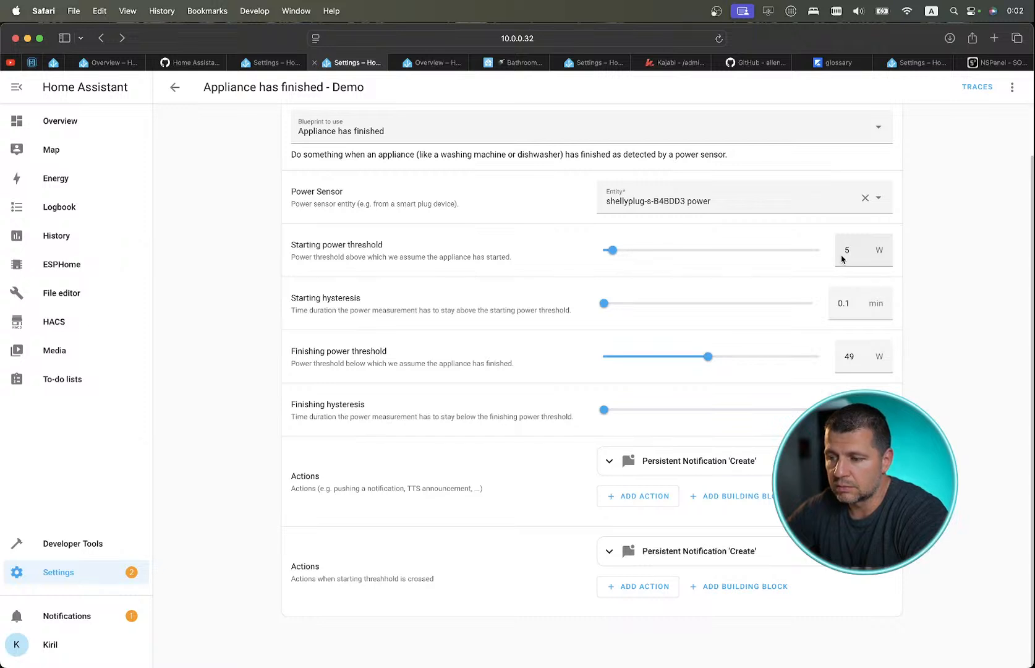
Check the power sensor history of shellyplug-s-B4BDD3 on its device page and compare it with the automation's thresholds.
click(272, 63)
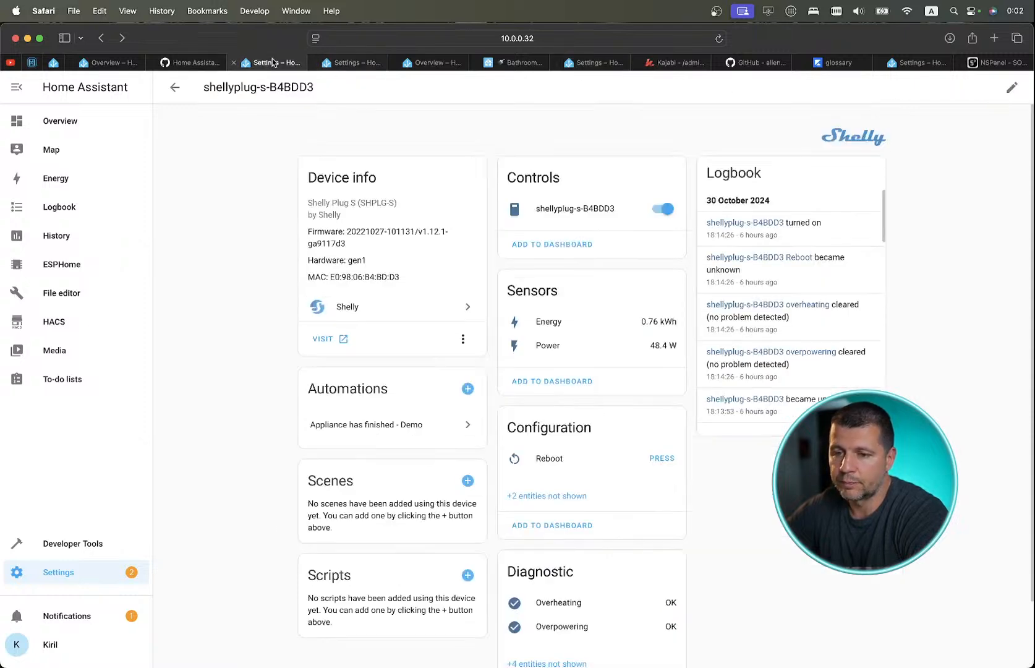
click(548, 346)
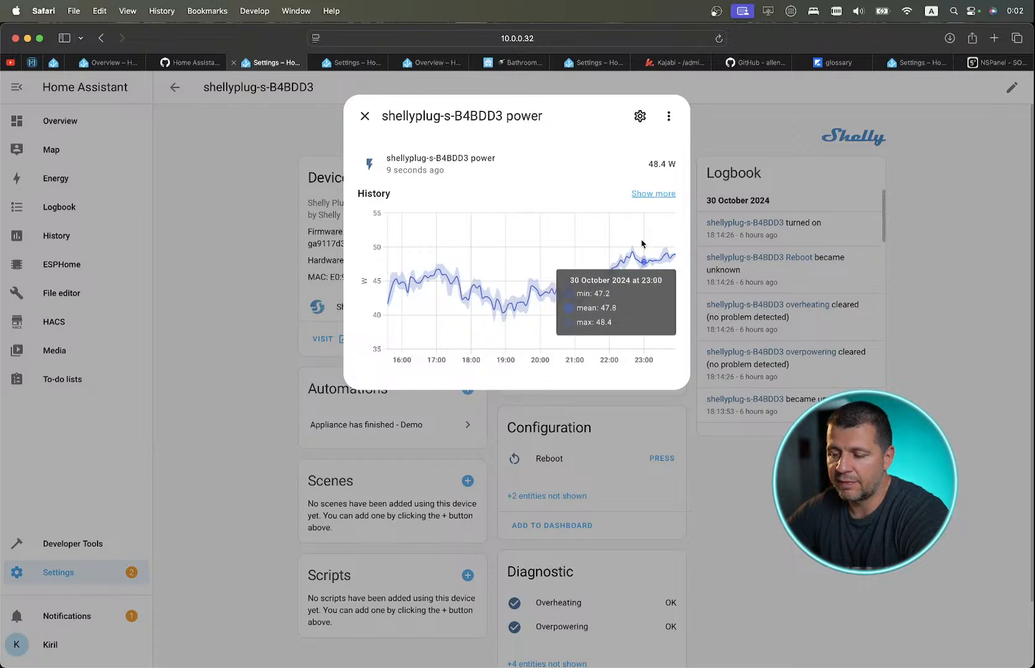
click(364, 116)
click(344, 66)
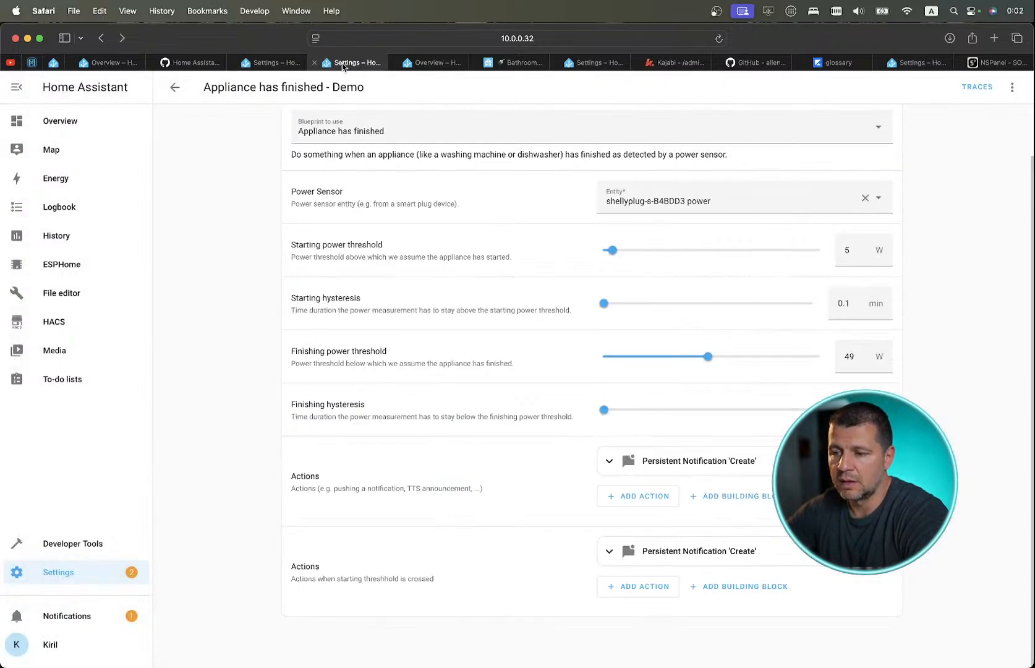
scroll(526, 198, up, 2)
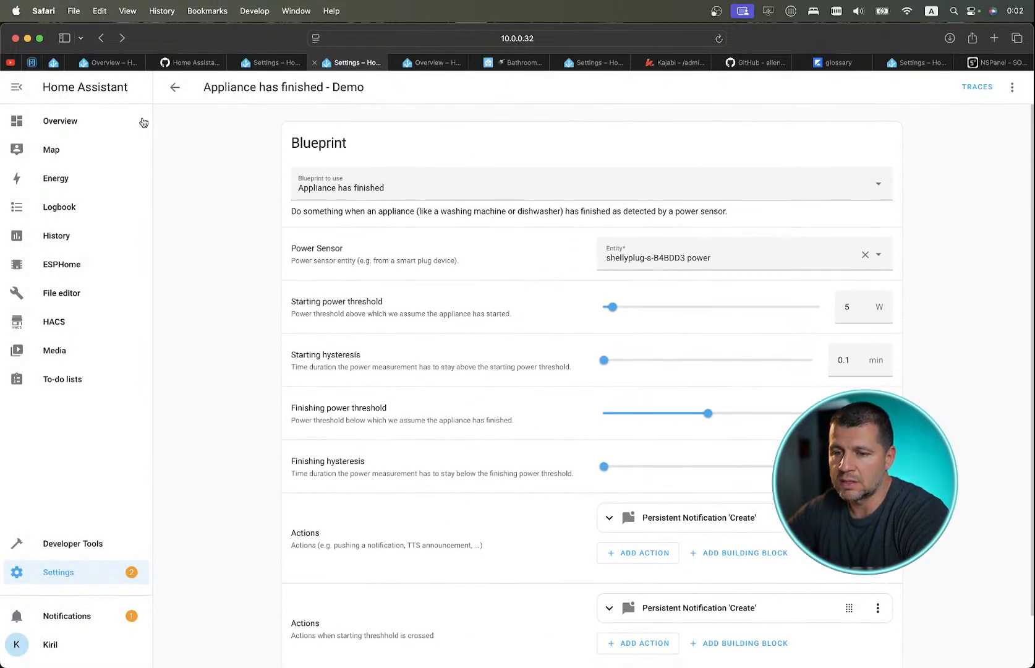
Check the notifications and the latest trace of "Appliance has finished - Demo", then return to its settings.
click(68, 615)
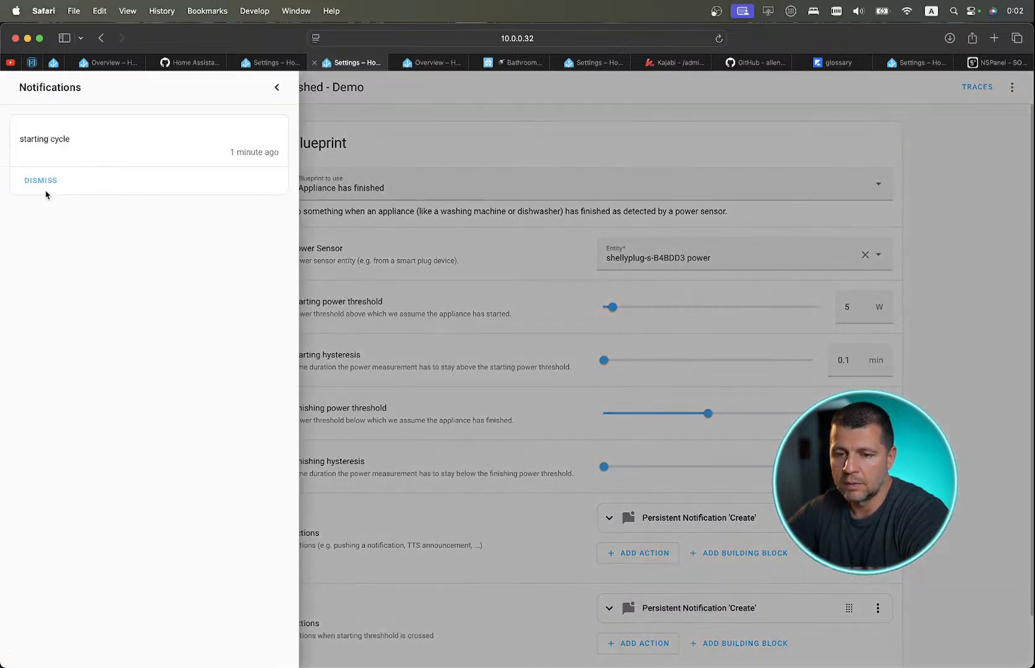
click(277, 89)
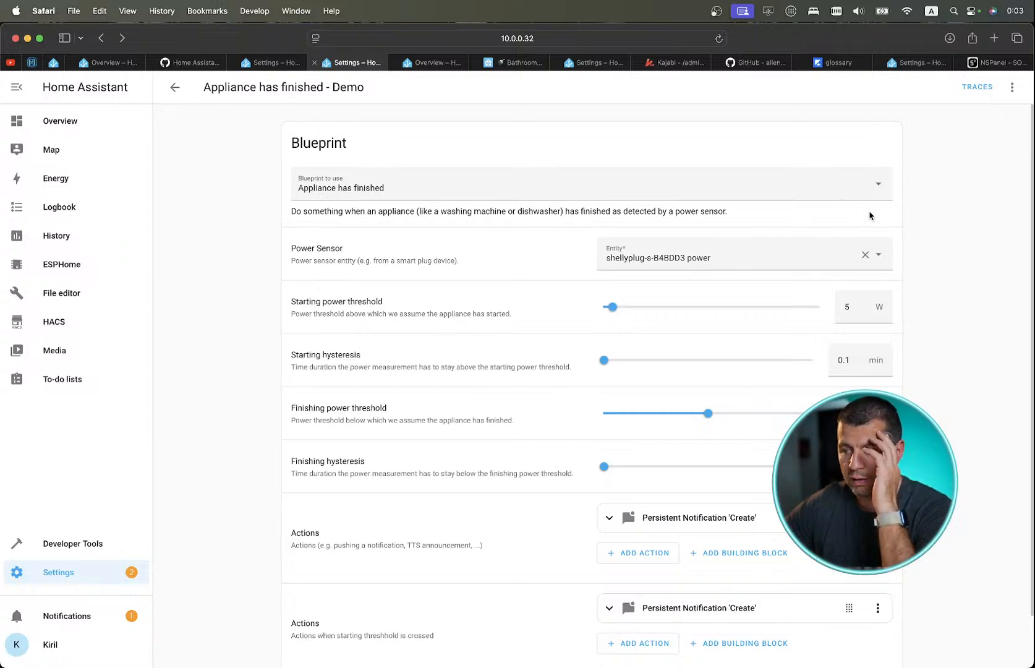
click(976, 96)
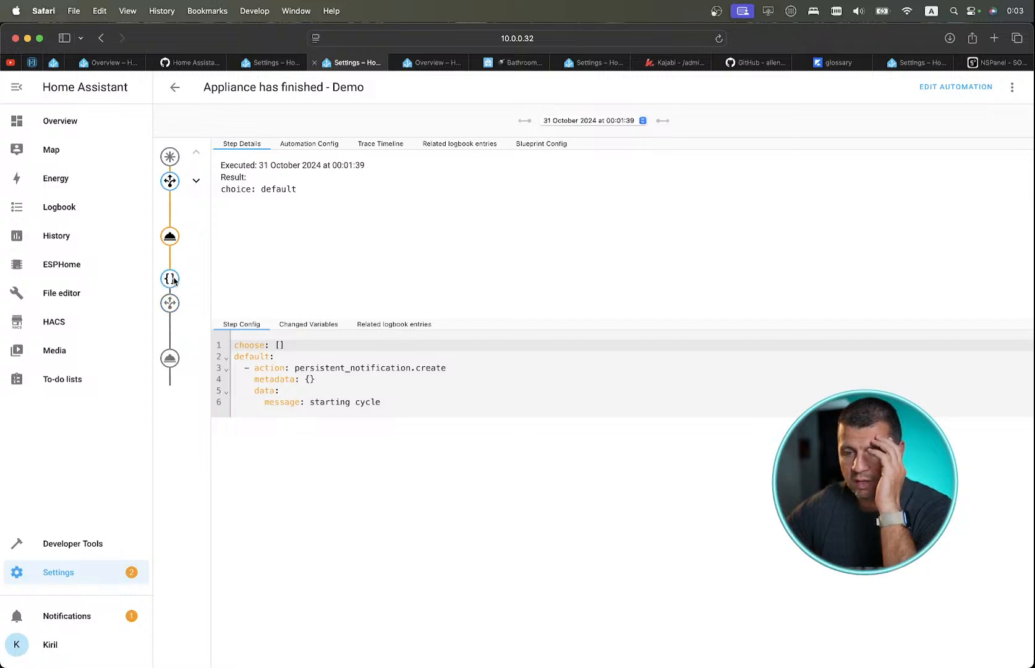
click(81, 616)
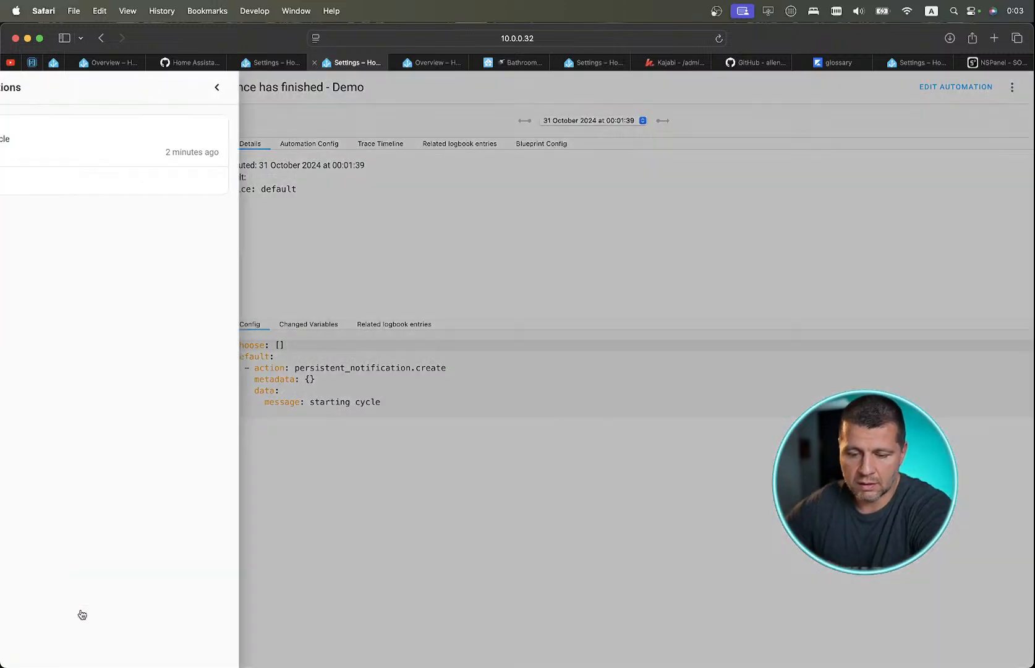
click(369, 293)
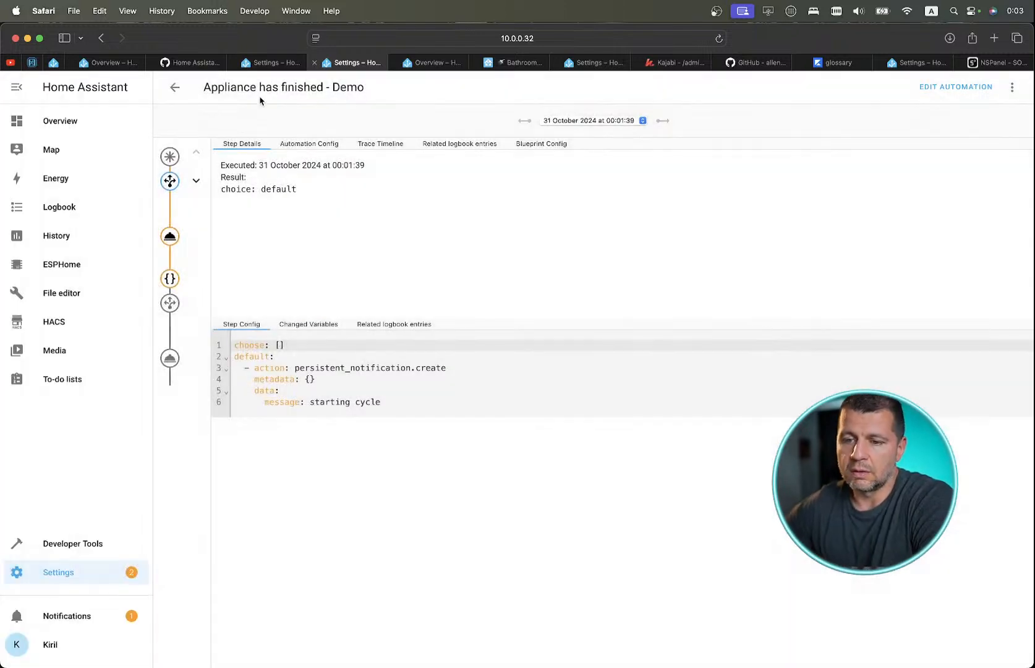
click(177, 89)
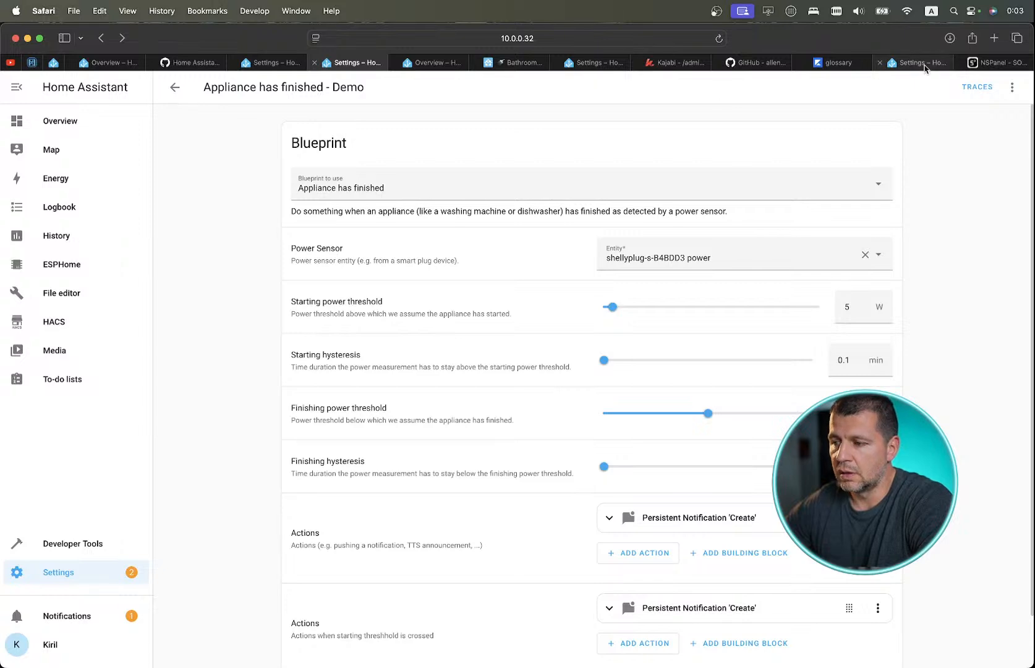
Check the current power reading of shellyplug-s-B4BDD3 in the open sensor details and on its device page.
click(927, 62)
click(419, 64)
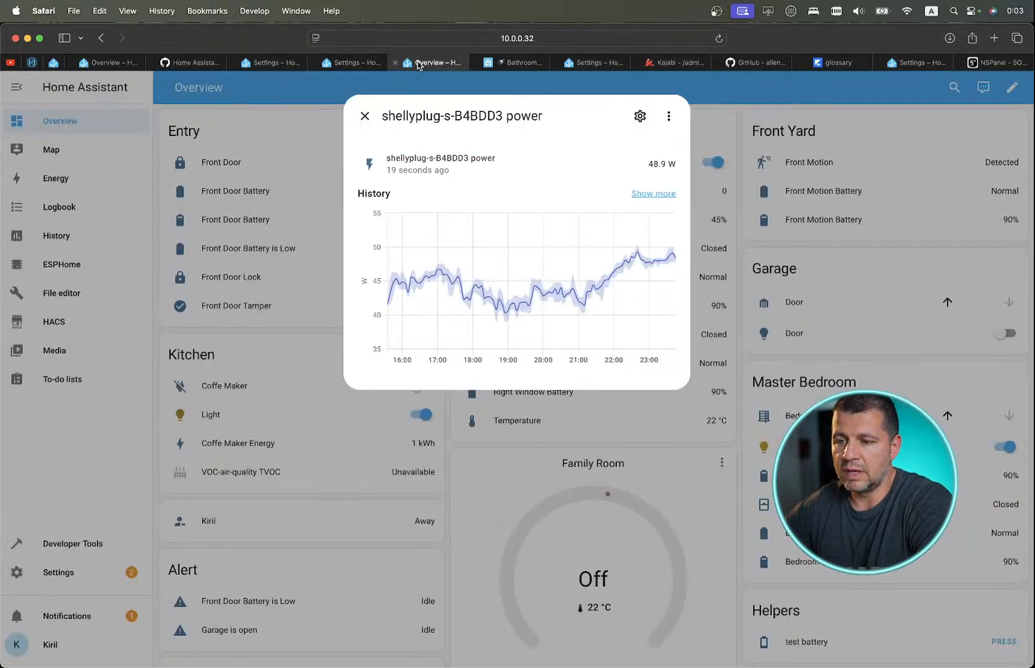
click(356, 62)
click(294, 62)
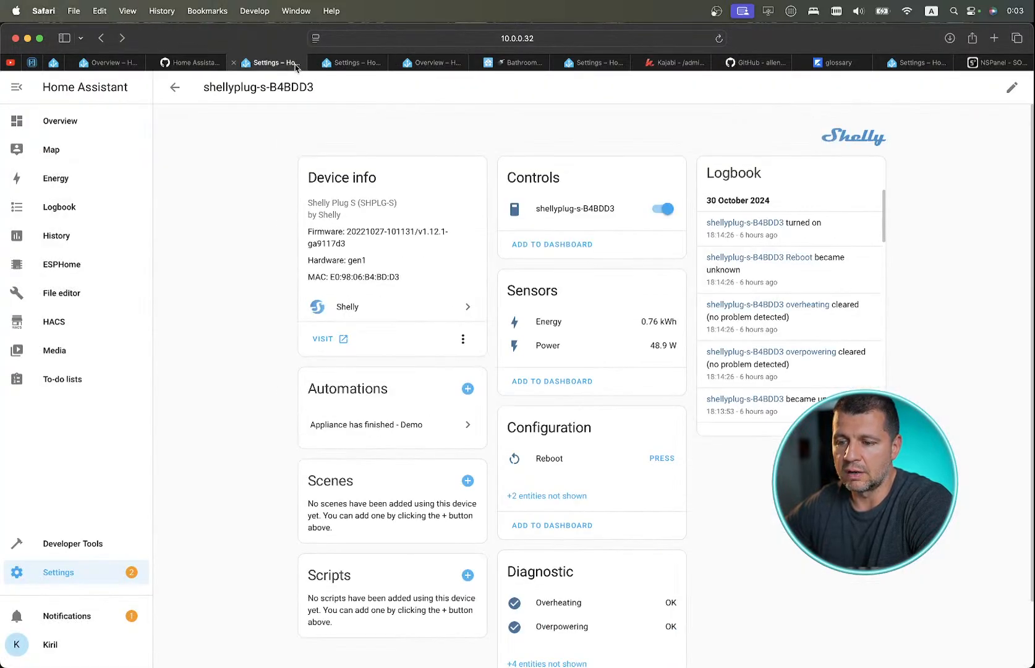
From the Overview dashboard, find the Blueprints page with the command search "blue" and open it.
click(111, 63)
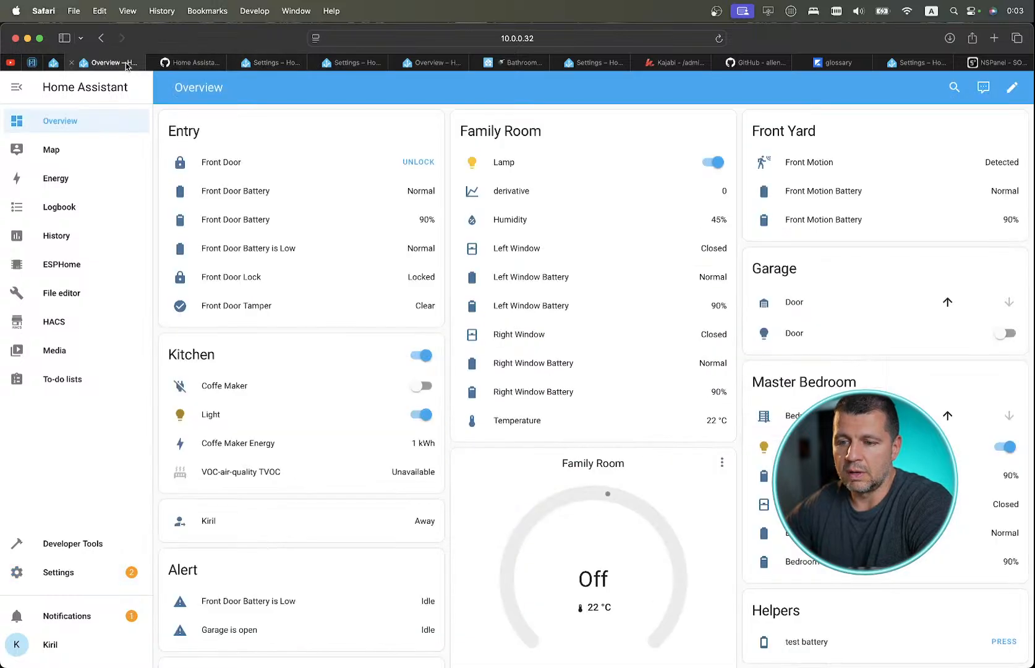
text(c)
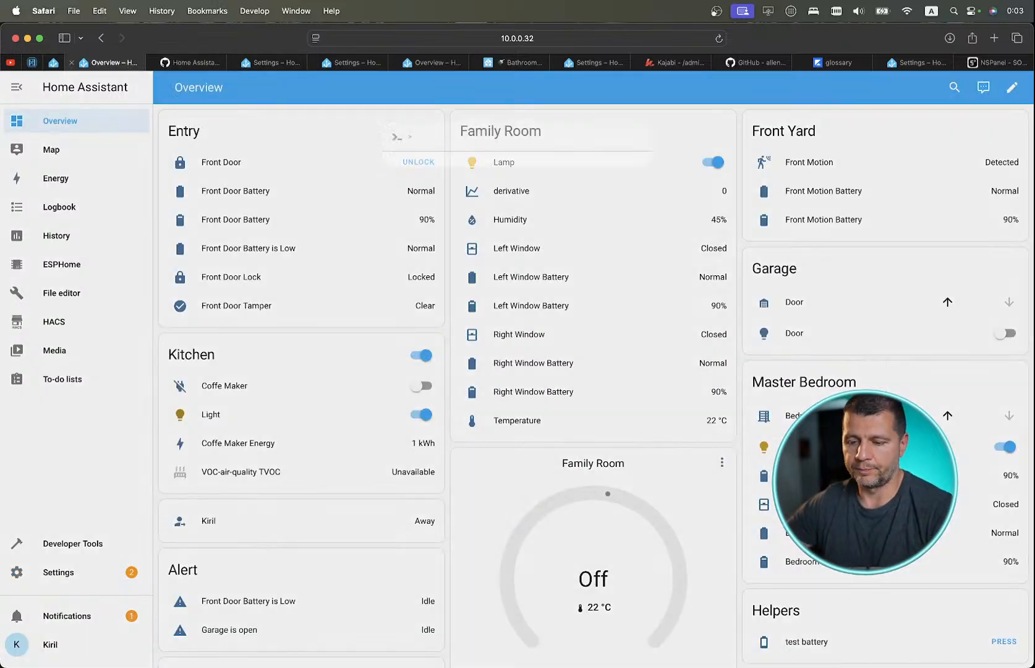
text(vlu)
key(BackSpace)
key(BackSpace)
text(b)
key(BackSpace)
key(BackSpace)
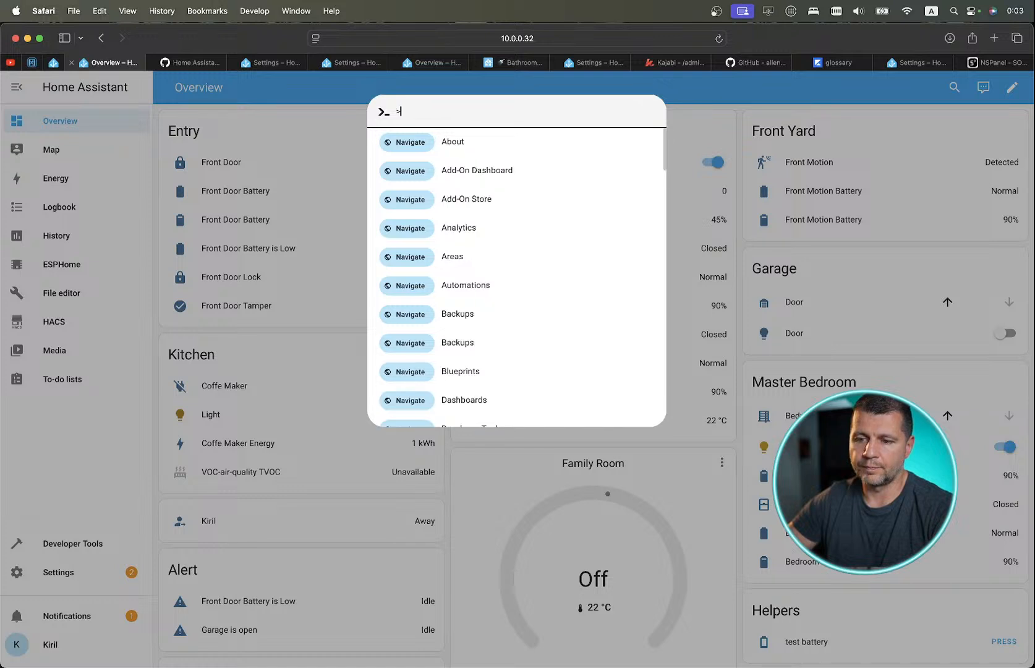
text(blue)
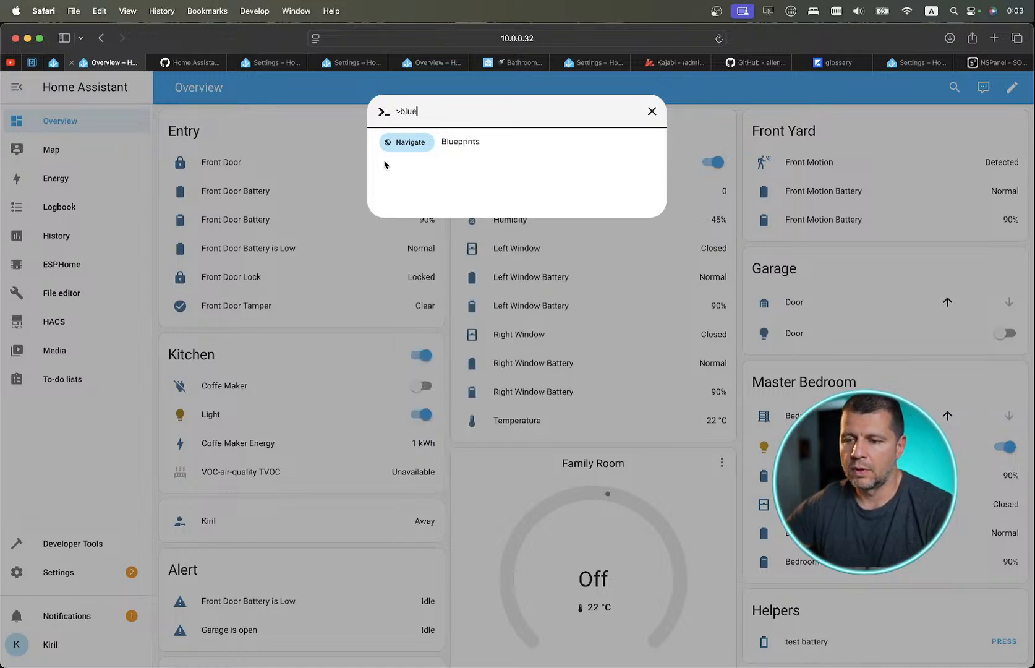
click(439, 144)
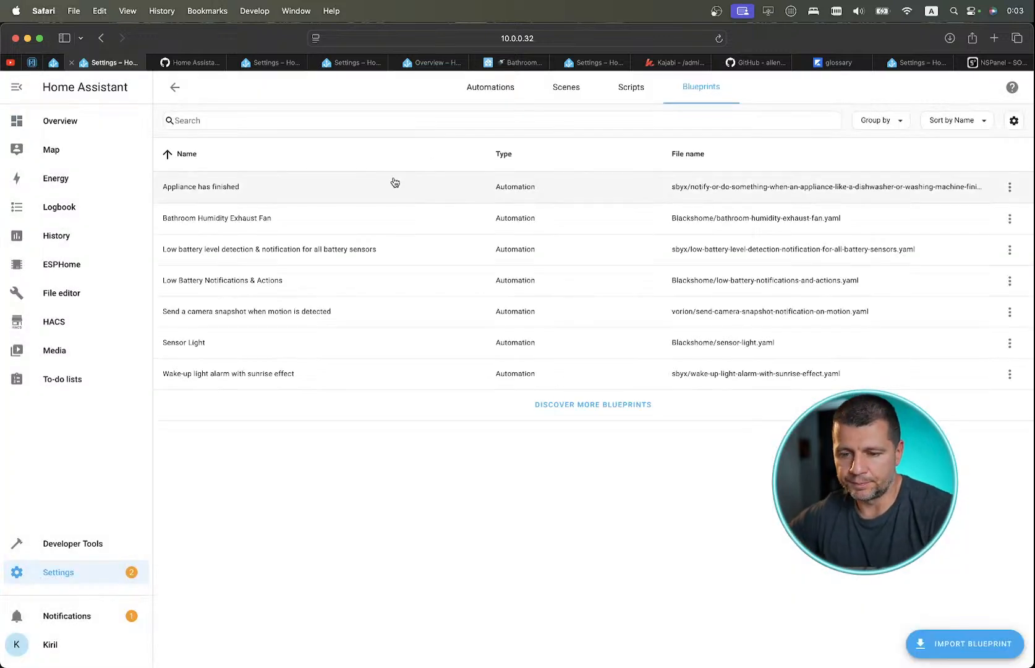
Discover more blueprints in the community's Blueprints Exchange and open the top topic "Notify or do something when an appliance like a dishwasher or washing machine finishes".
click(583, 408)
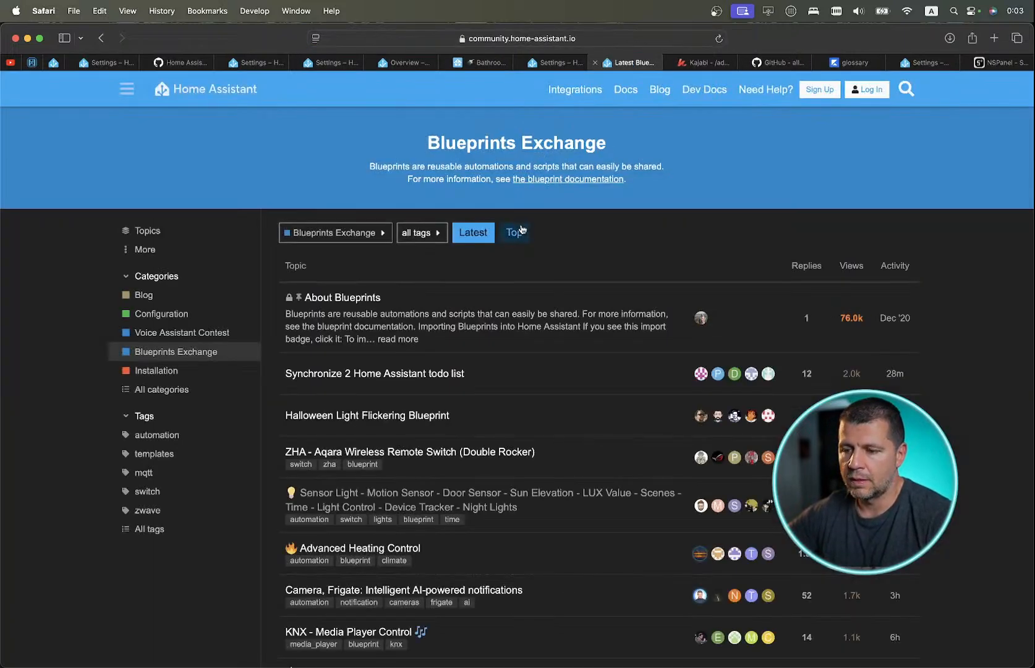
scroll(519, 408, down, 10)
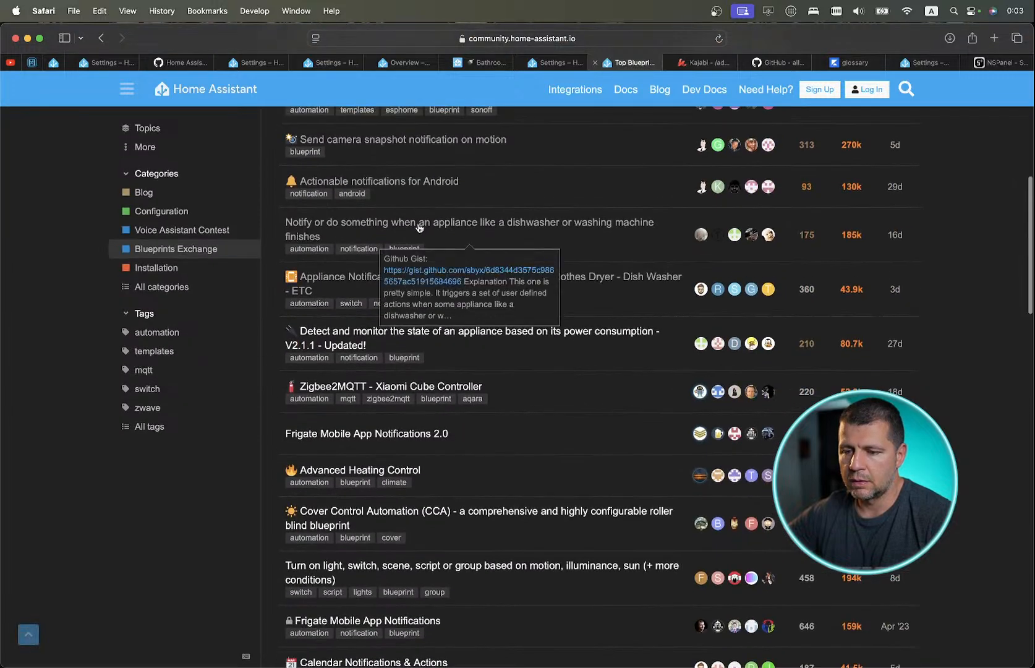
click(419, 227)
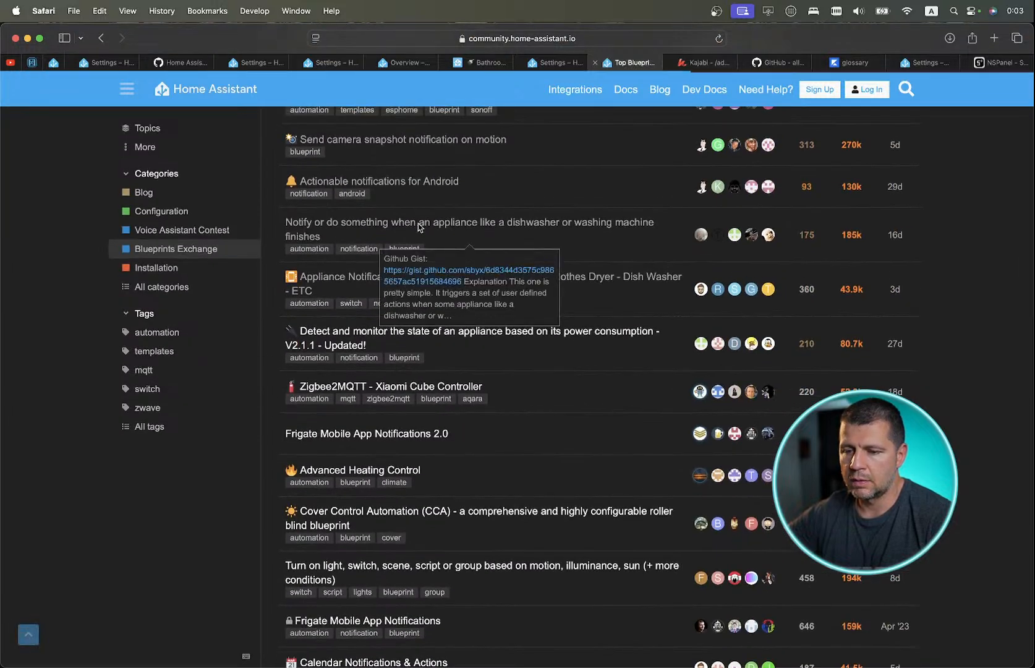
Read the appliance blueprint topic's explanation, code, changelog and replies for how the starting and finishing actions are triggered.
scroll(446, 340, down, 10)
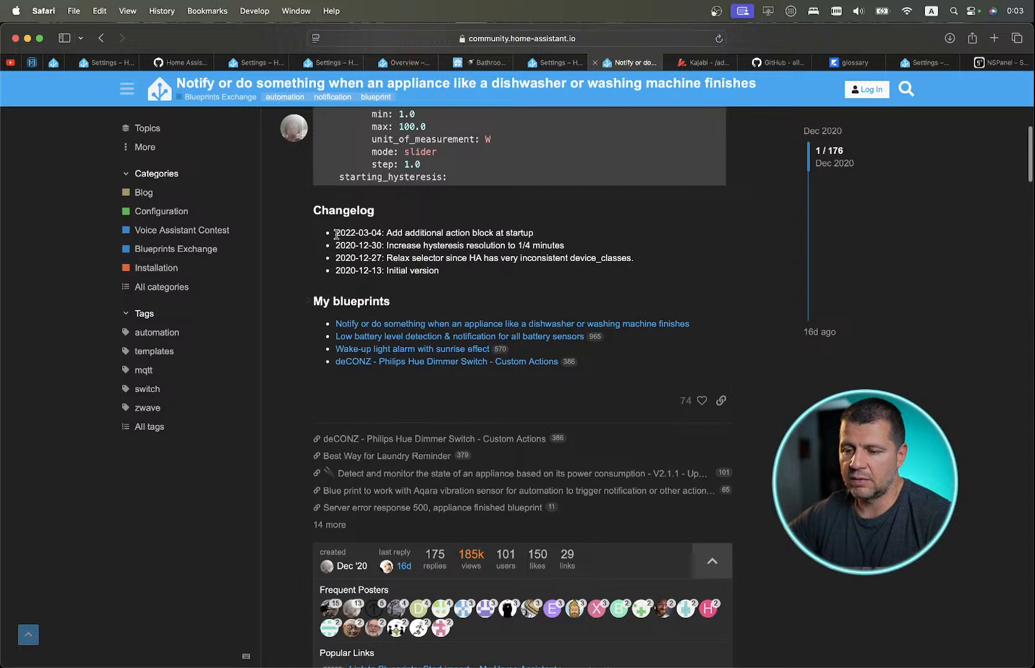
scroll(420, 439, down, 6)
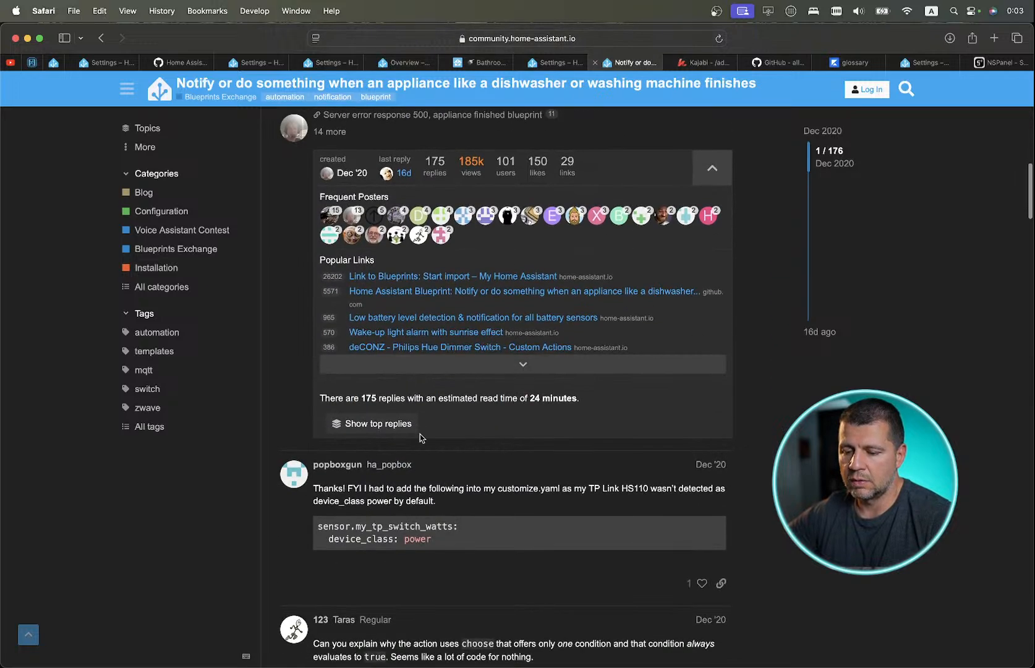
scroll(420, 438, up, 15)
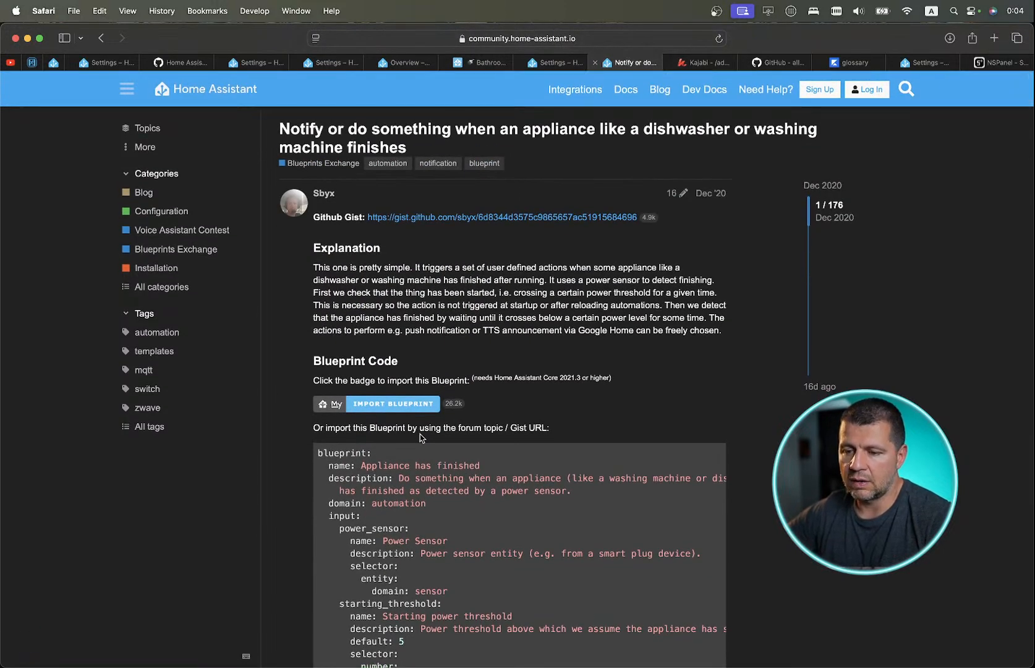
scroll(420, 438, down, 8)
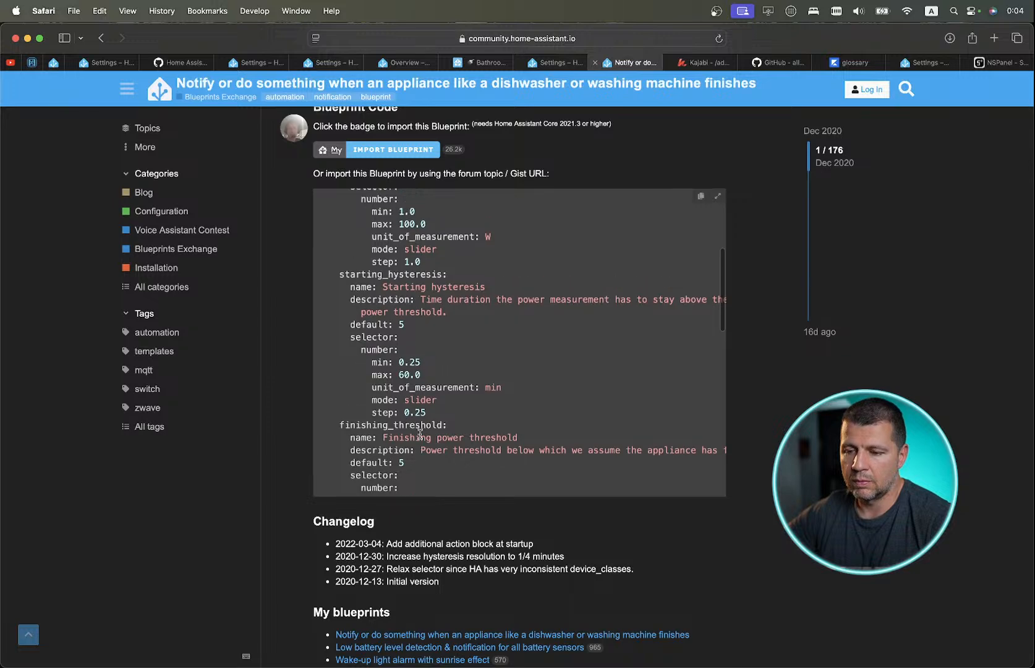
scroll(420, 434, up, 8)
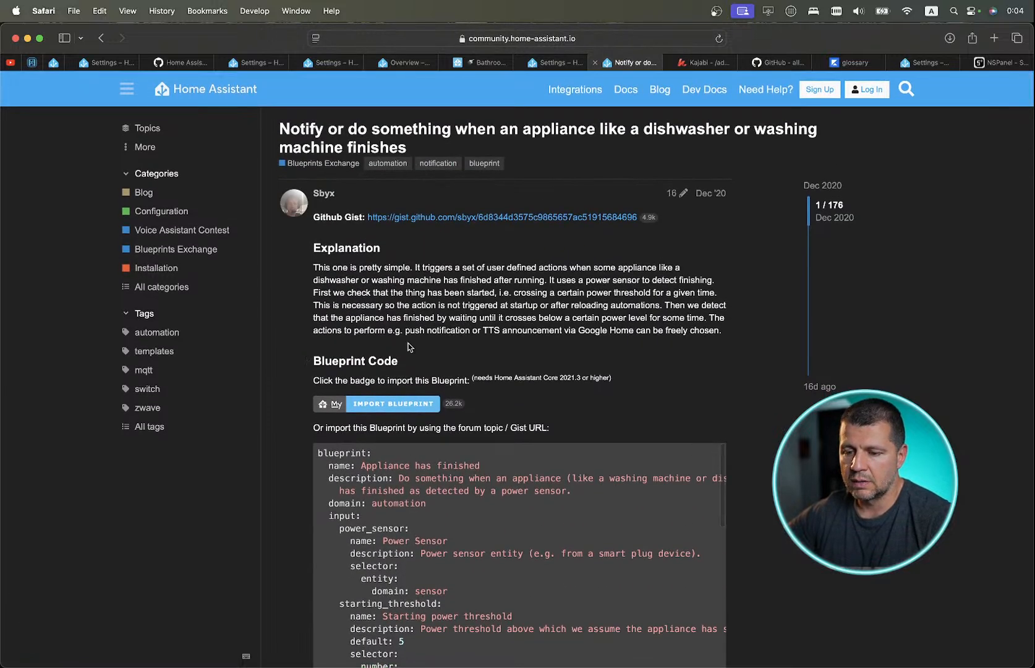
scroll(408, 347, down, 10)
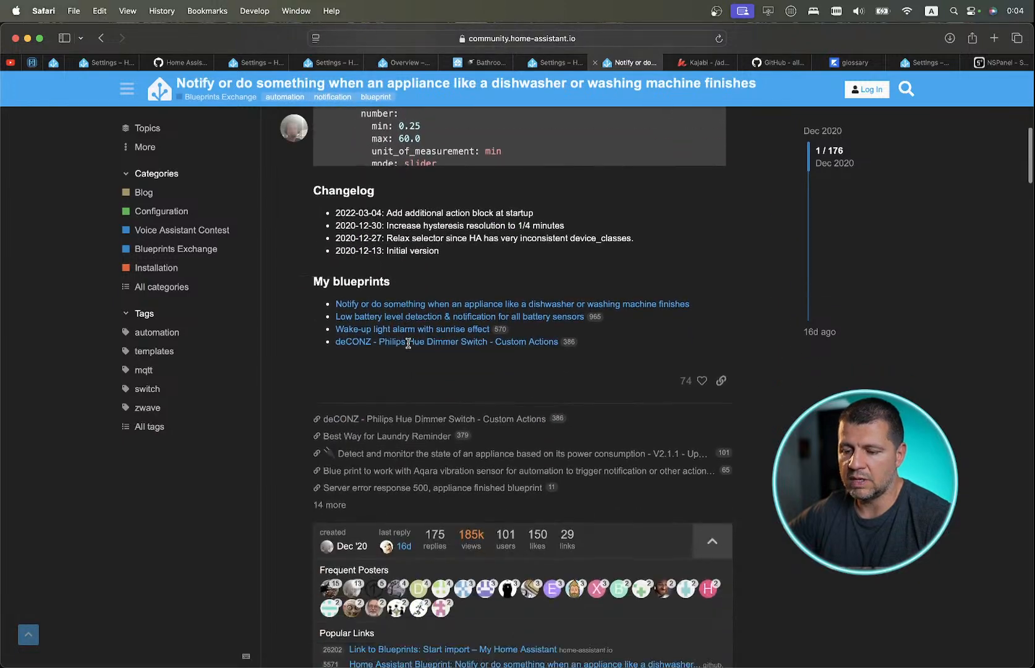
scroll(408, 344, down, 15)
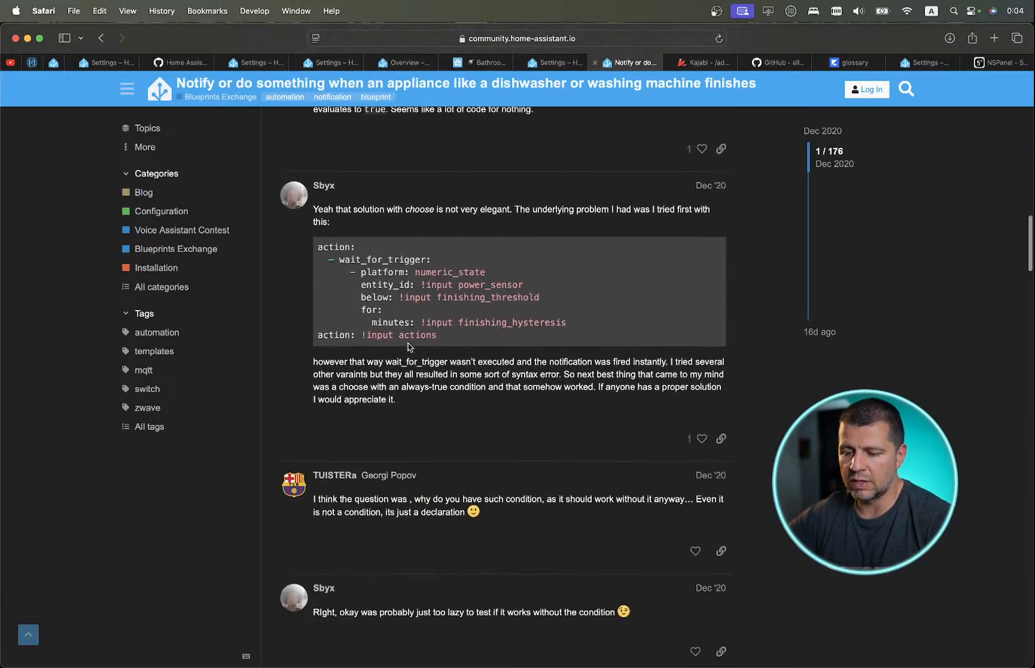
Return to the Blueprints Exchange list and open the topic "Appliance Notifications & Actions - Washing Machine - Clothes Dryer - Dish Washer - ETC".
scroll(407, 347, up, 20)
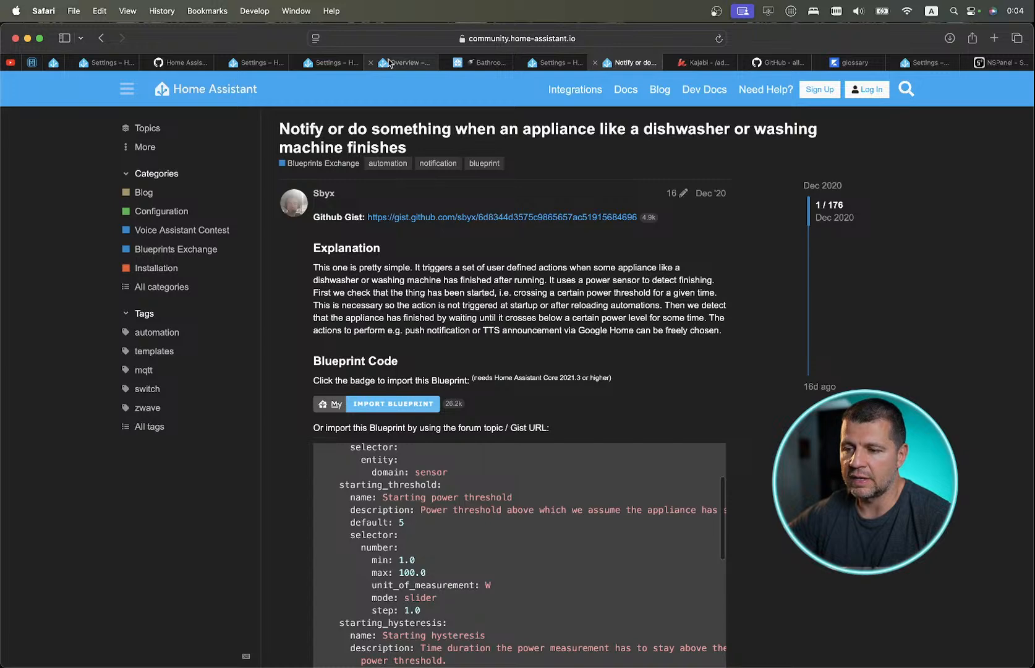
click(562, 64)
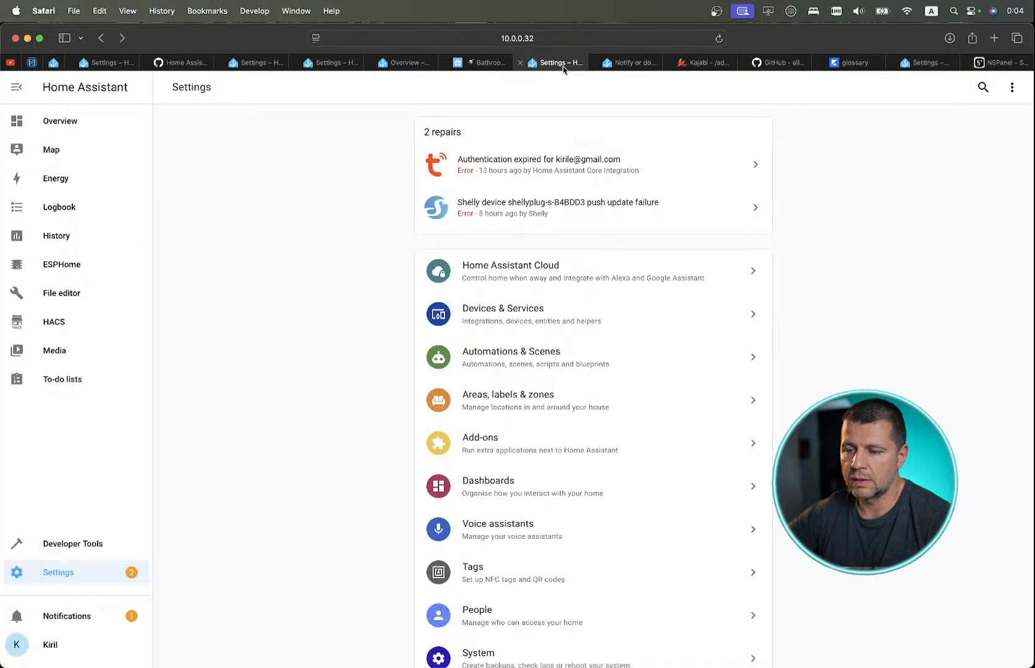
click(627, 62)
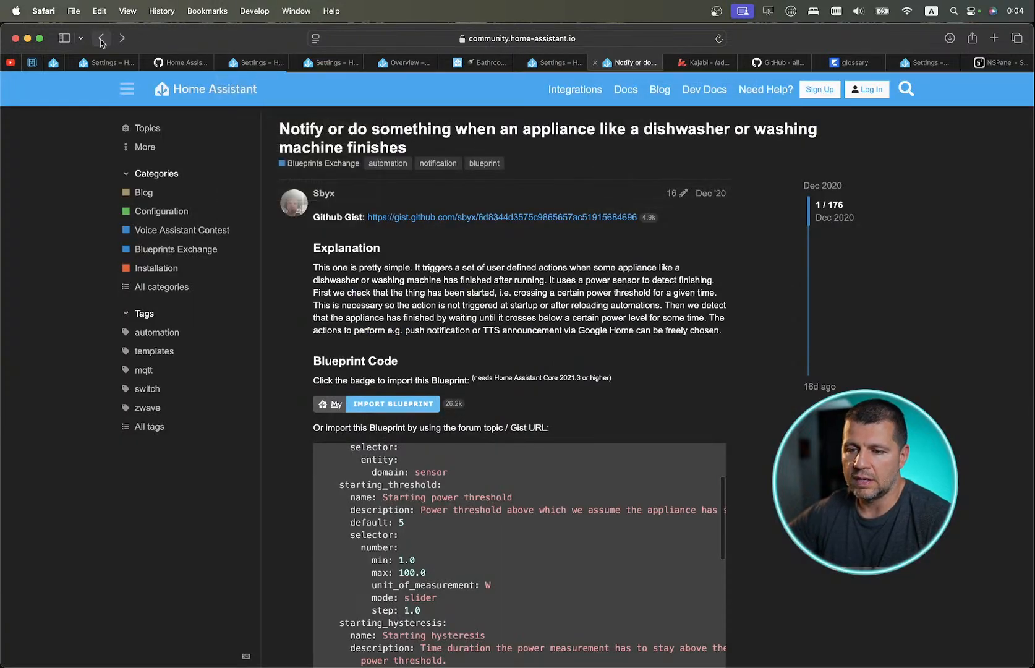
click(101, 39)
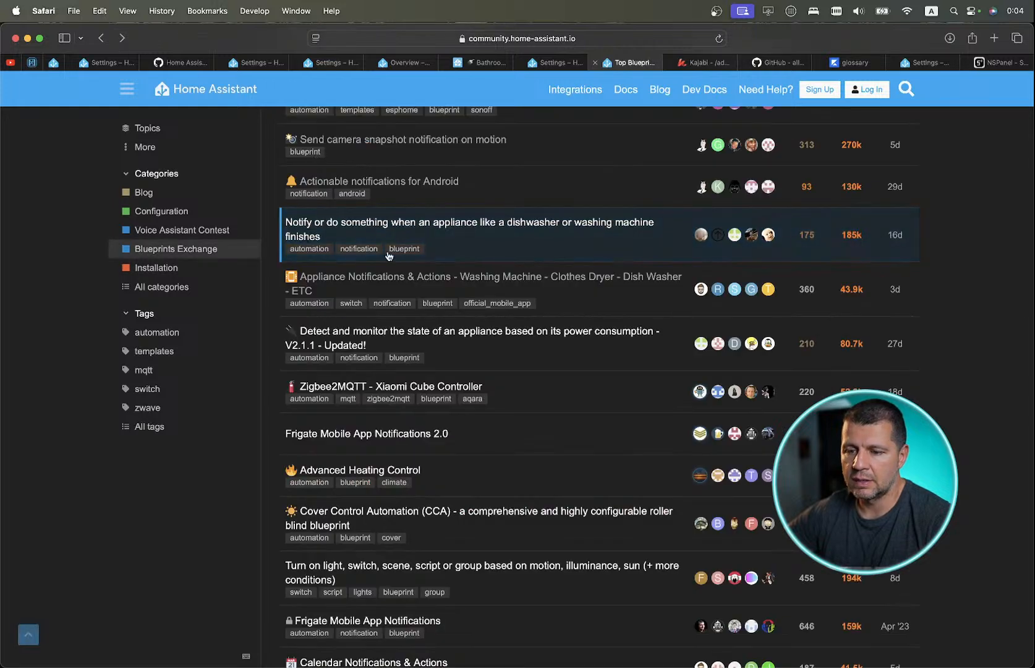
mouse_move(362, 284)
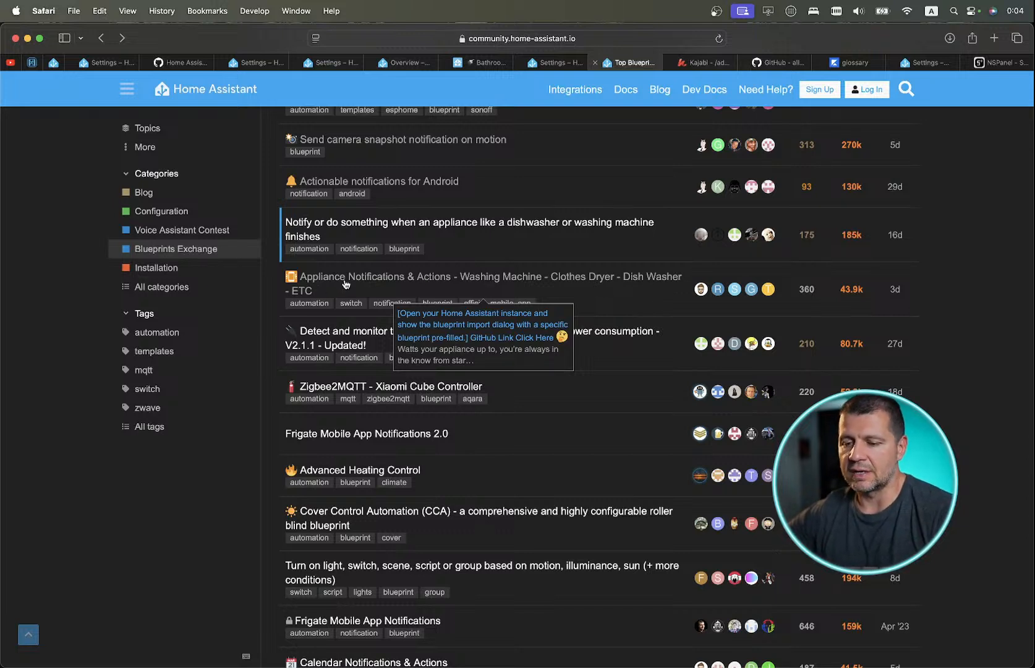
mouse_move(341, 224)
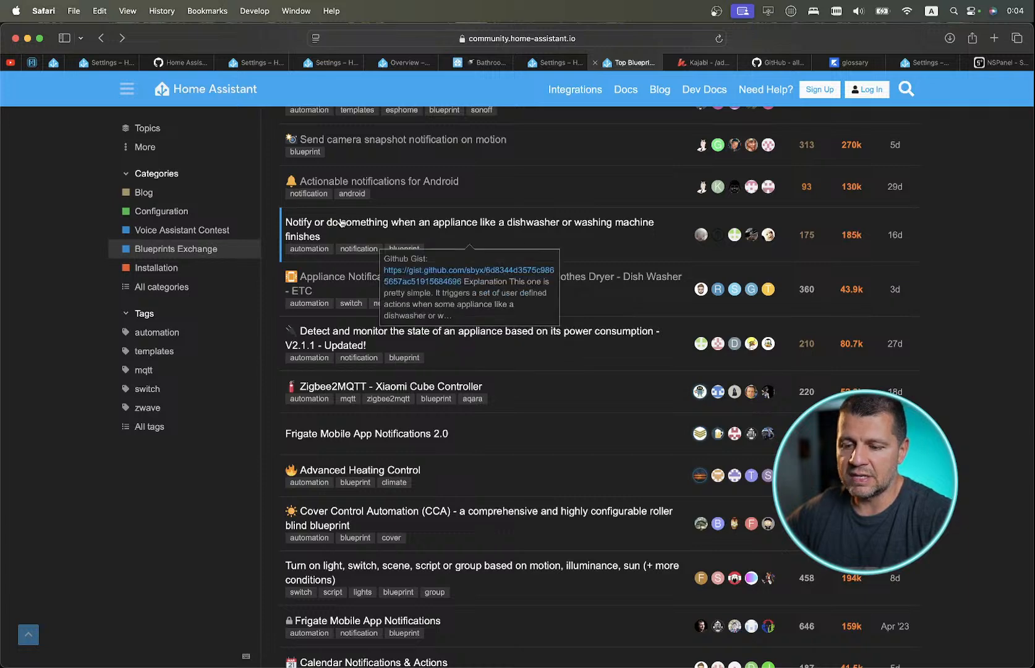
click(322, 278)
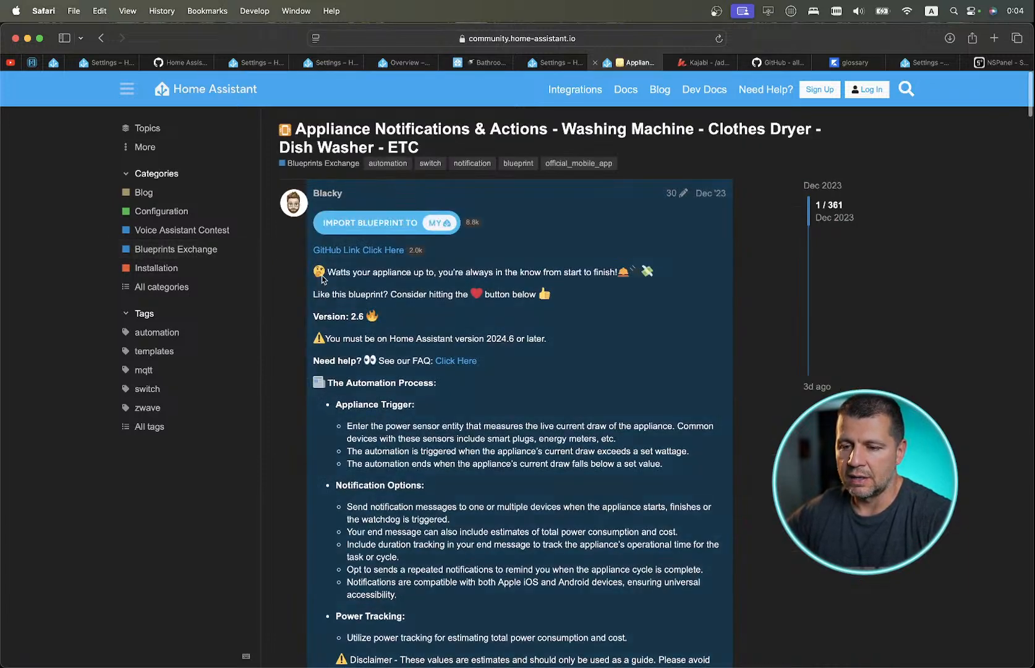
scroll(322, 278, down, 1)
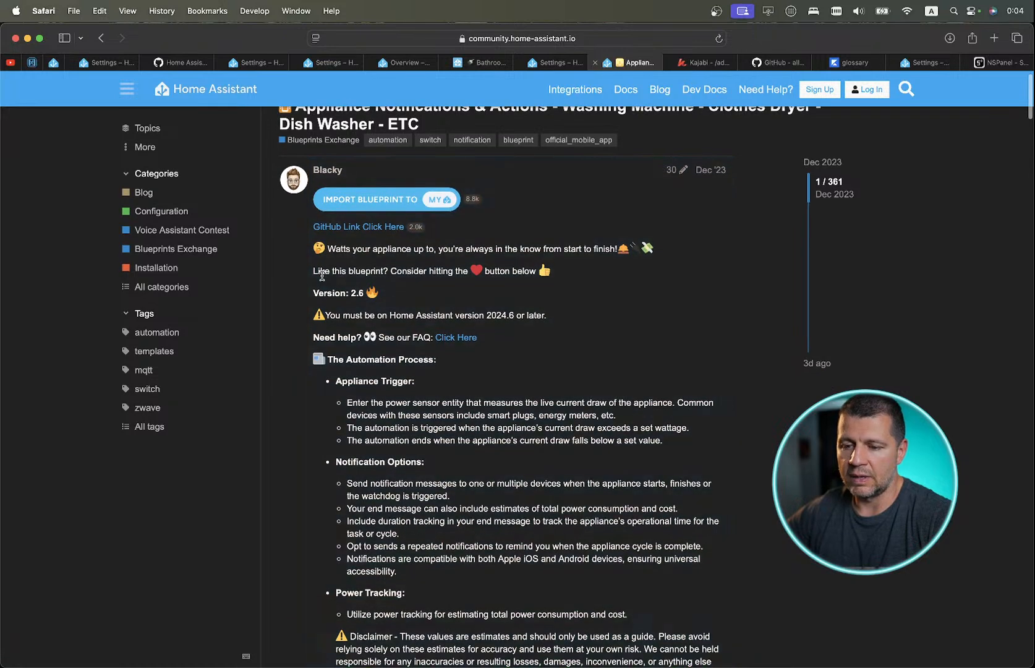
Try to import the Appliance Notifications & Actions blueprint from its community topic, and go back to the Blueprints Exchange.
click(353, 203)
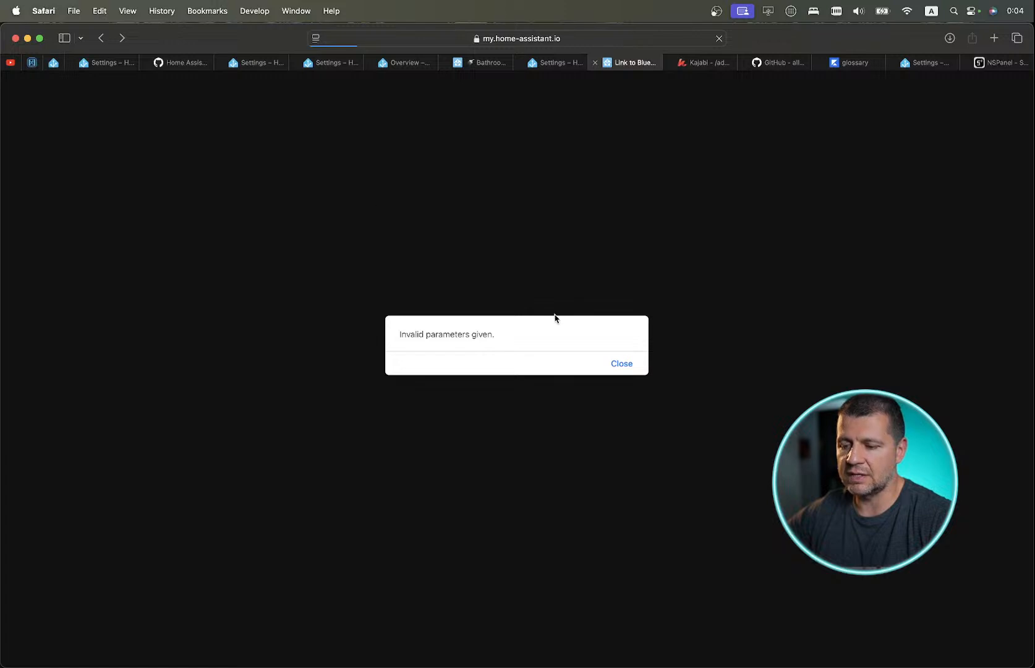
click(620, 363)
click(102, 38)
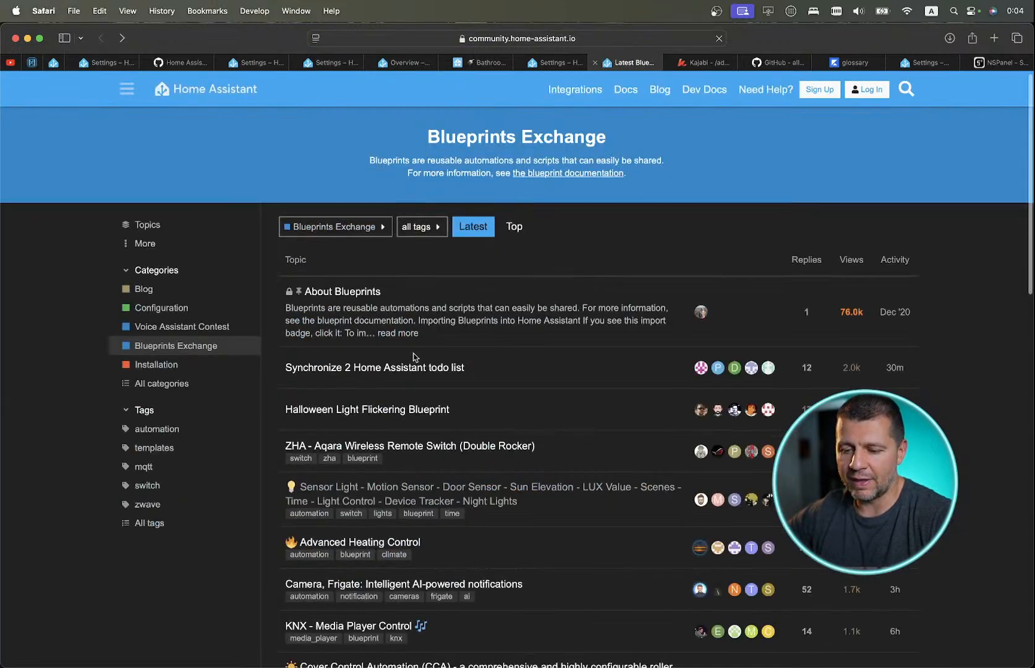
Show the top Blueprints Exchange topics and reopen the "Appliance Notifications & Actions" topic.
scroll(414, 358, down, 1)
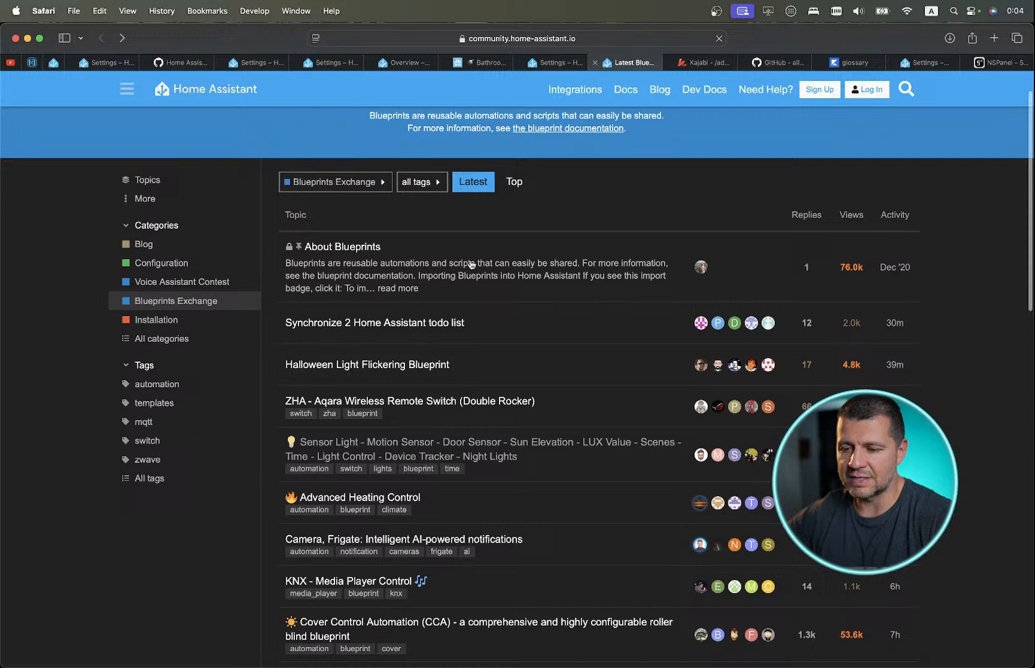
click(512, 183)
scroll(449, 356, down, 5)
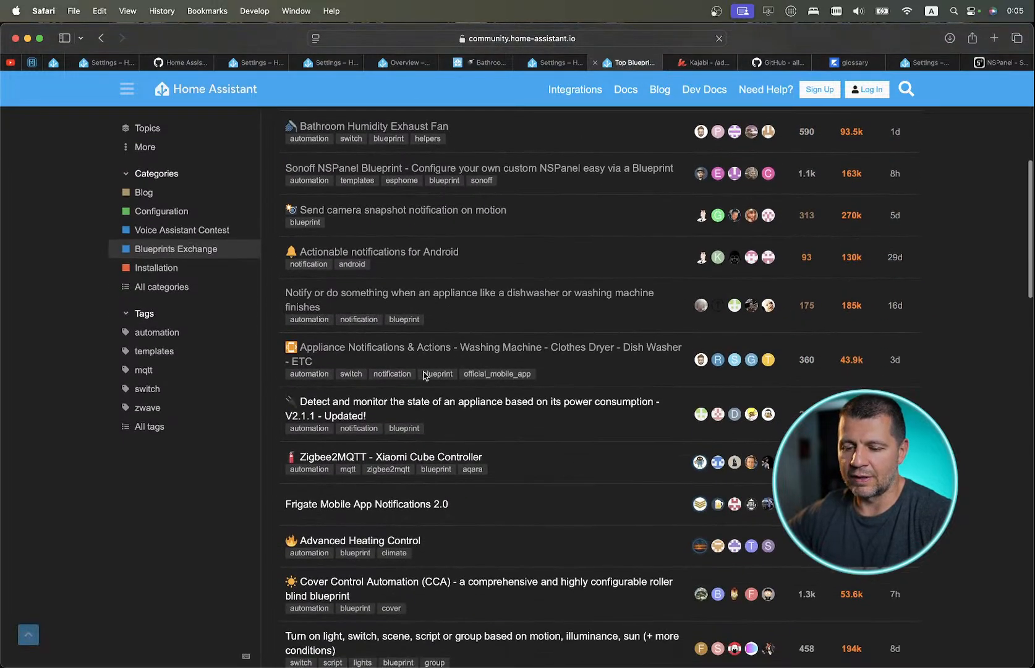
click(396, 350)
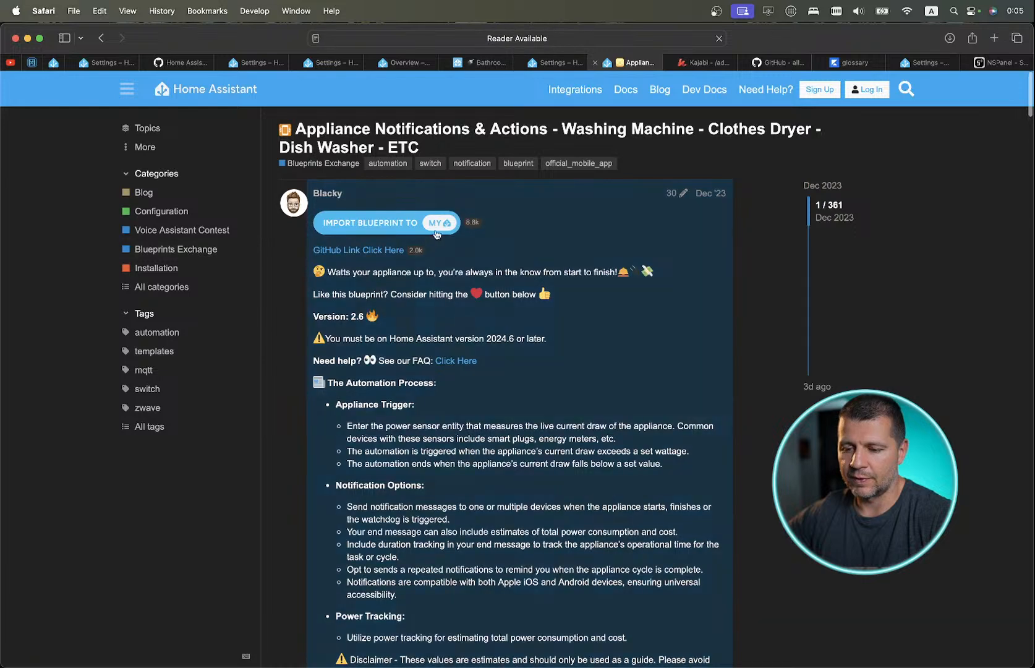
Import the Appliance Notifications & Actions blueprint into the linked Home Assistant instance, keeping the path Blackshome/appliance-notifications.
click(406, 224)
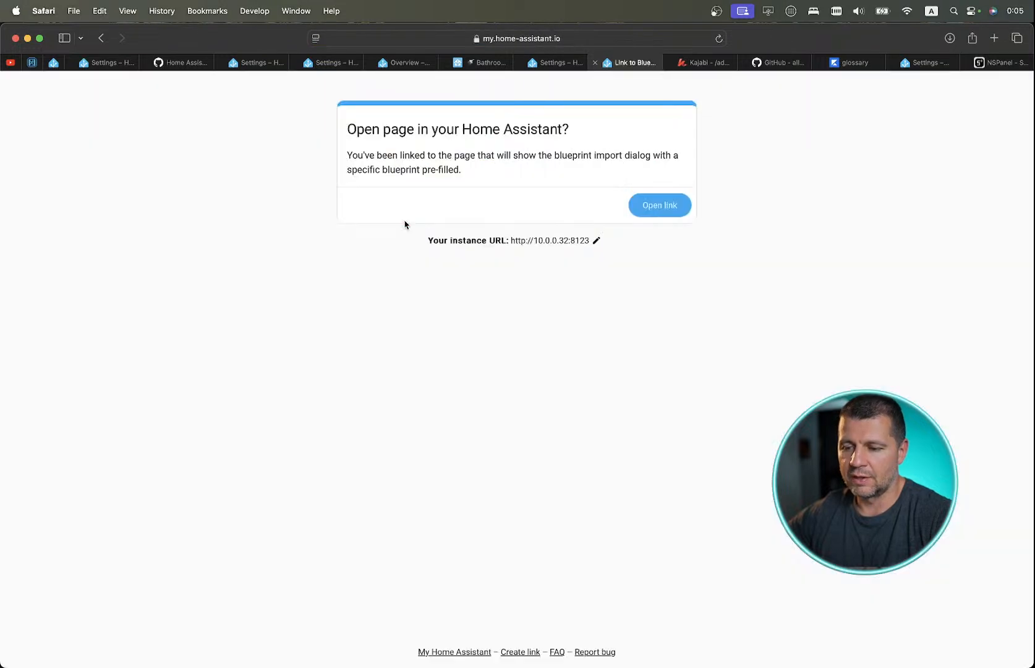
click(632, 204)
click(671, 444)
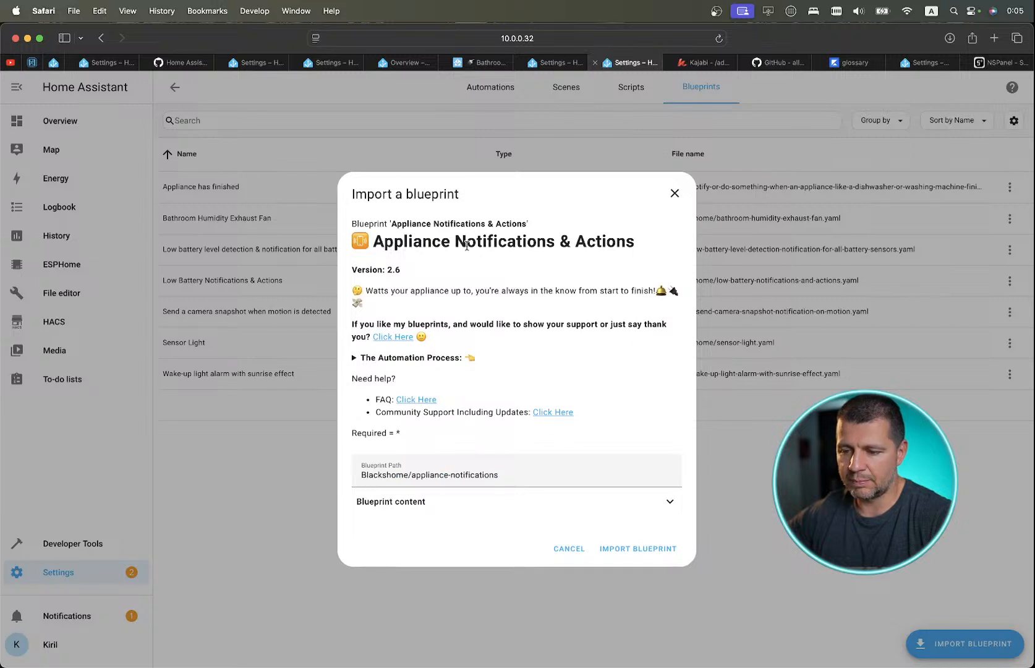
click(627, 549)
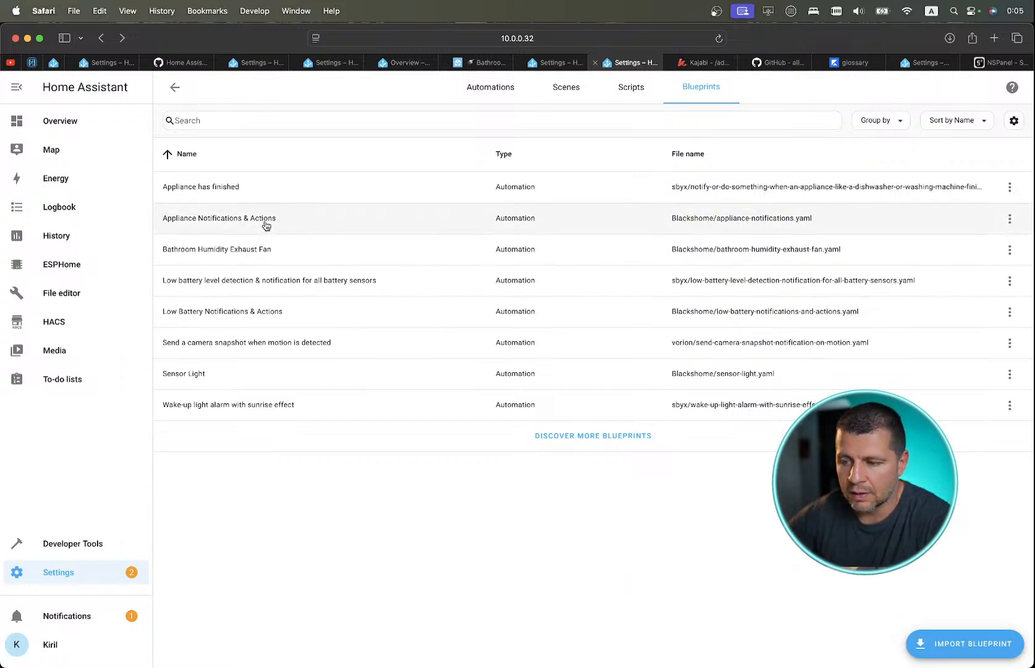
Create a new automation from the imported Appliance Notifications & Actions blueprint and look over its setting sections.
click(1006, 220)
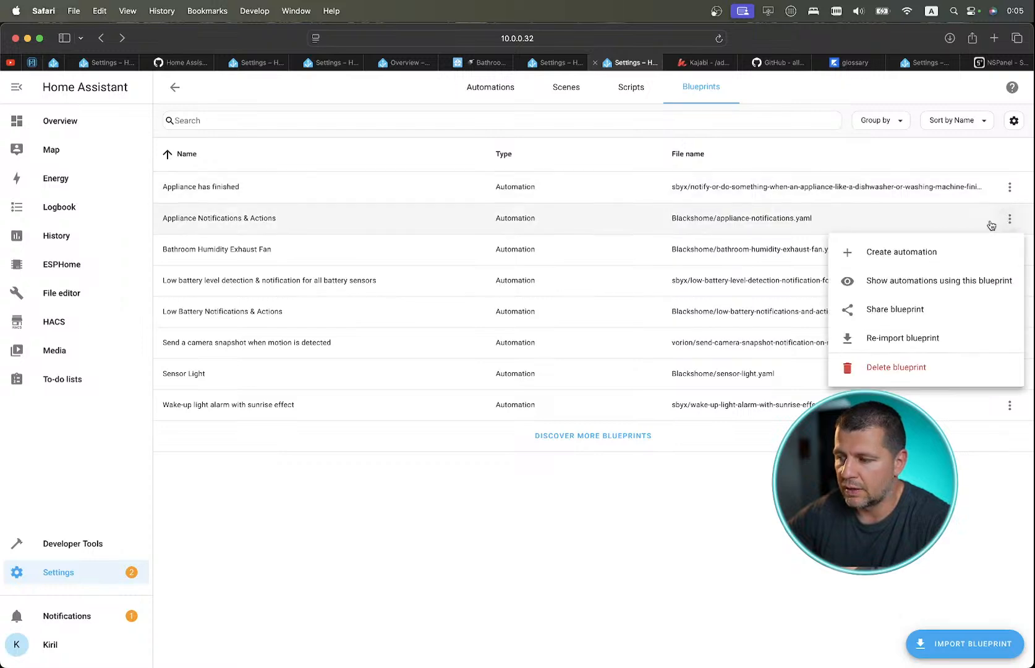
click(933, 248)
scroll(465, 337, down, 3)
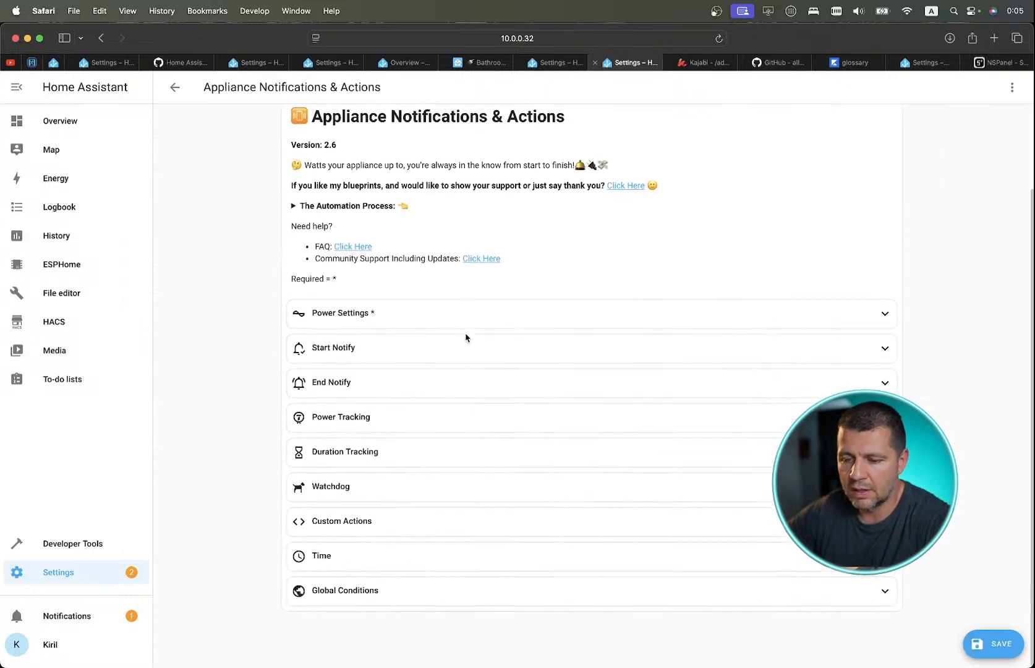
scroll(466, 337, up, 3)
scroll(465, 337, down, 3)
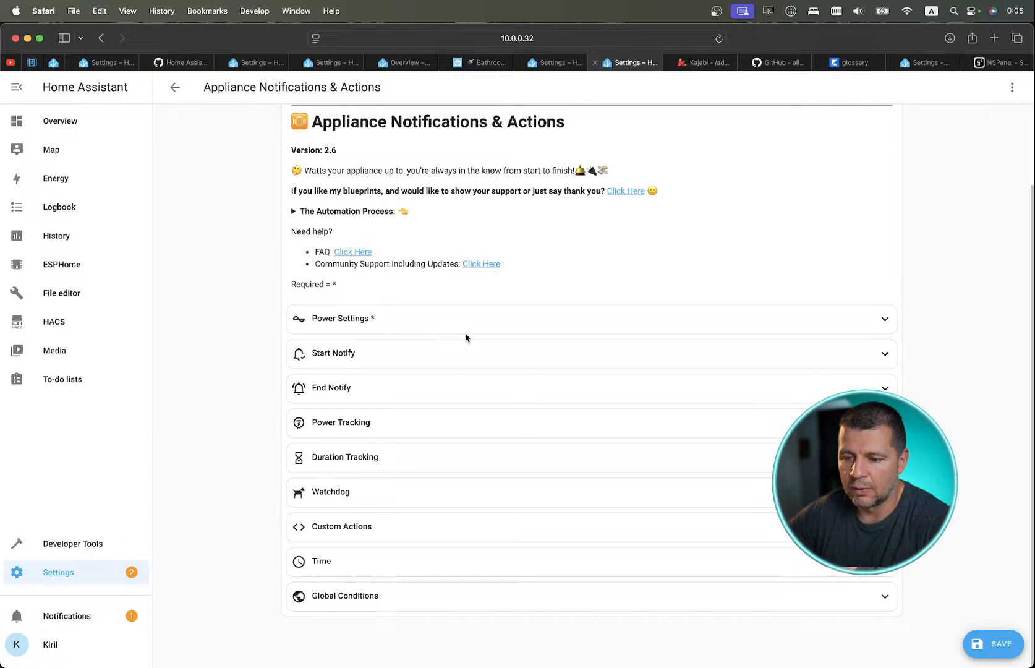
In the automation's Power Settings, choose shellyplug-s-B4BDD3 power as the power sensor.
click(363, 325)
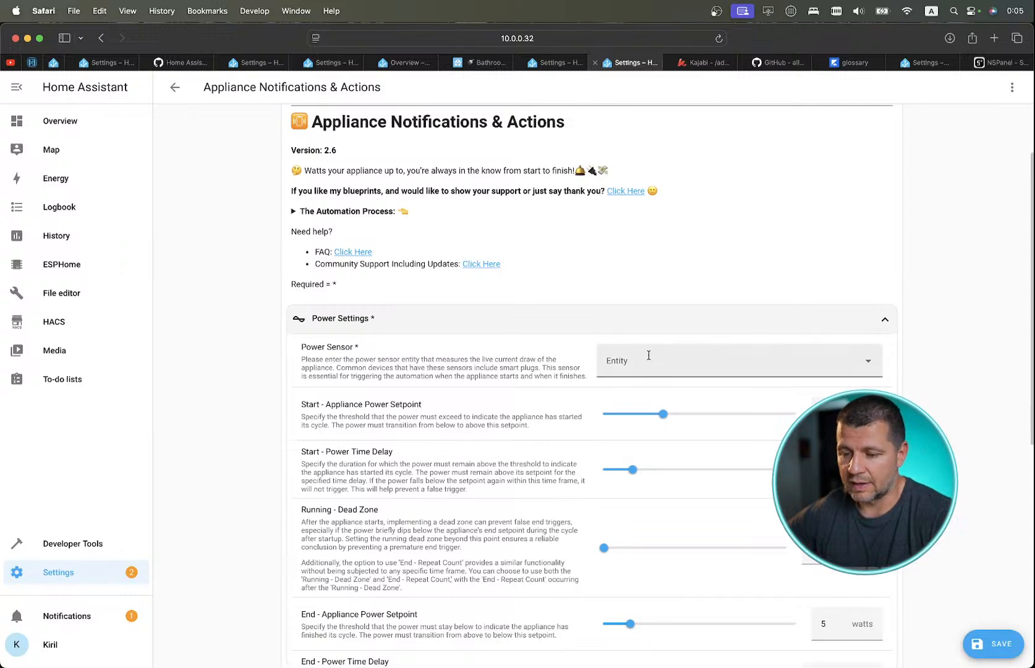
click(645, 366)
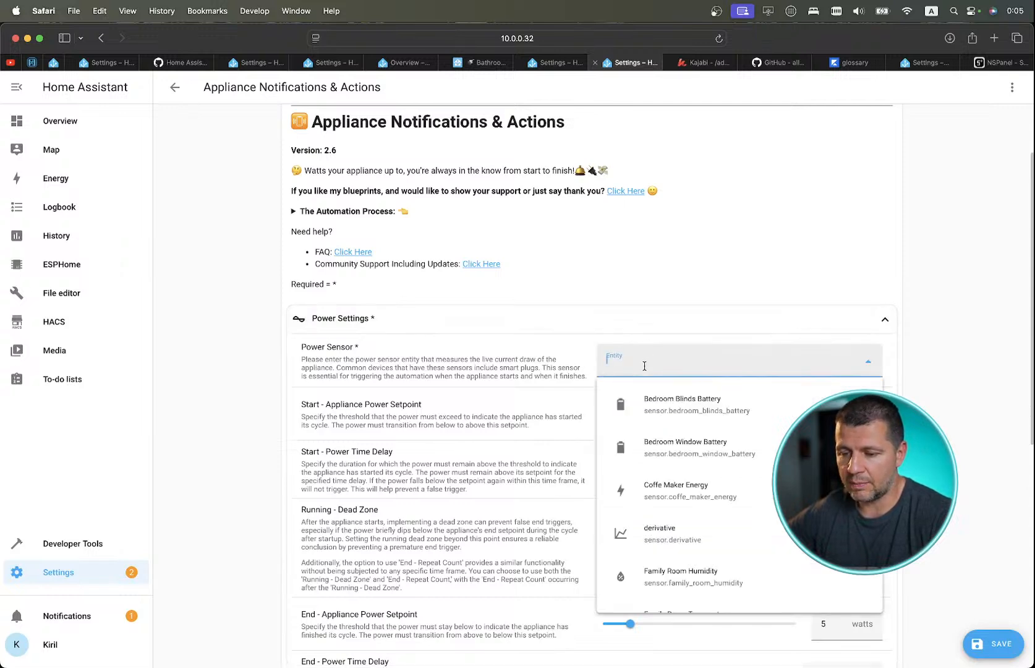
text(power)
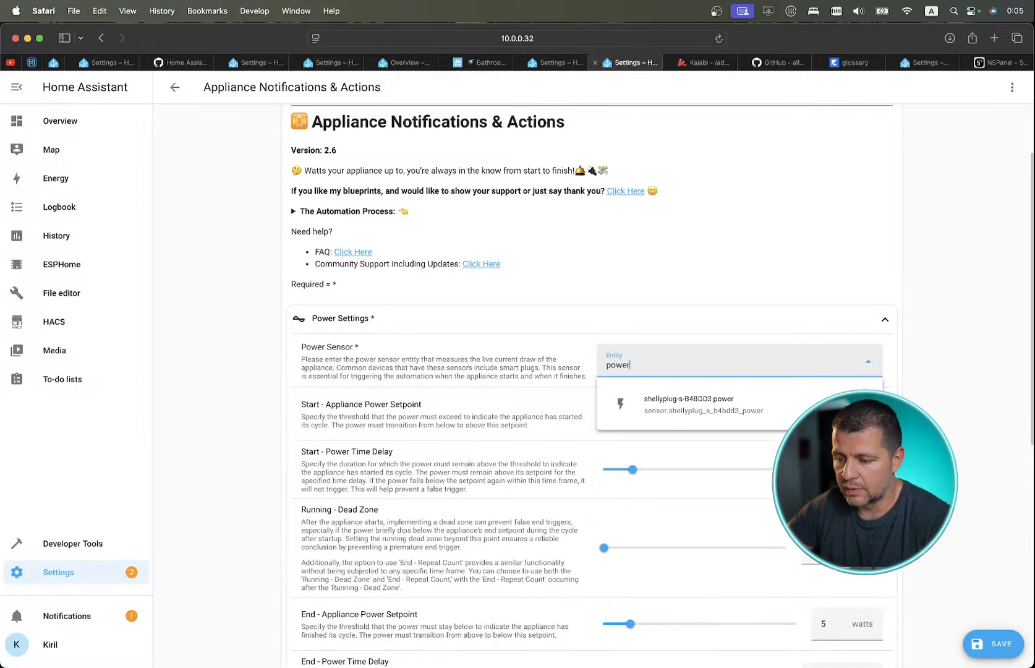
click(665, 399)
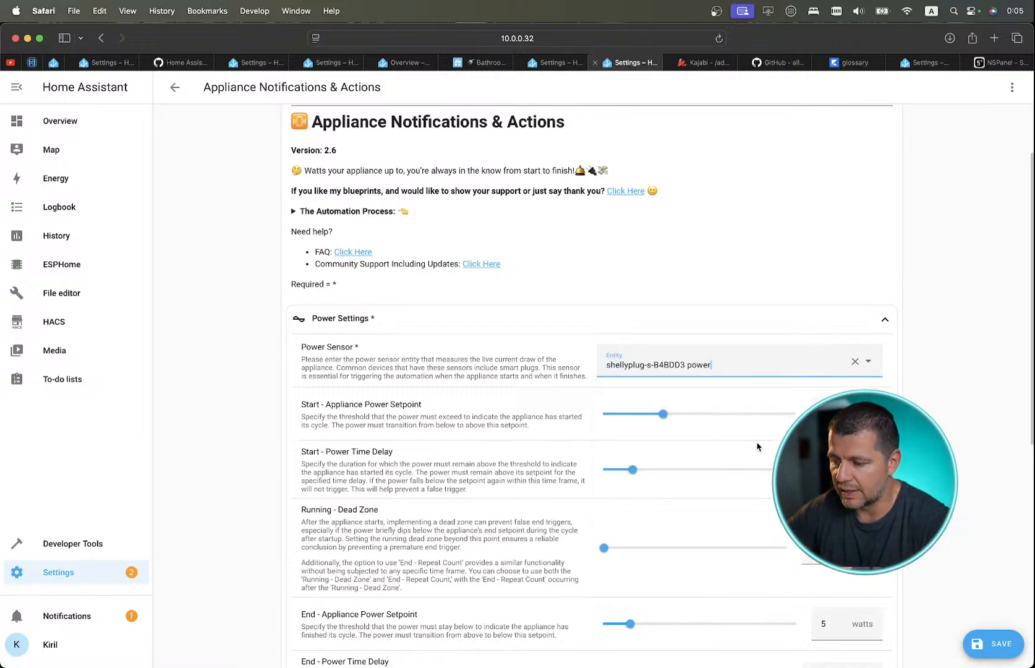
Set the Start - Power Time Delay to 0.25 minutes.
scroll(757, 447, down, 1)
scroll(757, 447, down, 2)
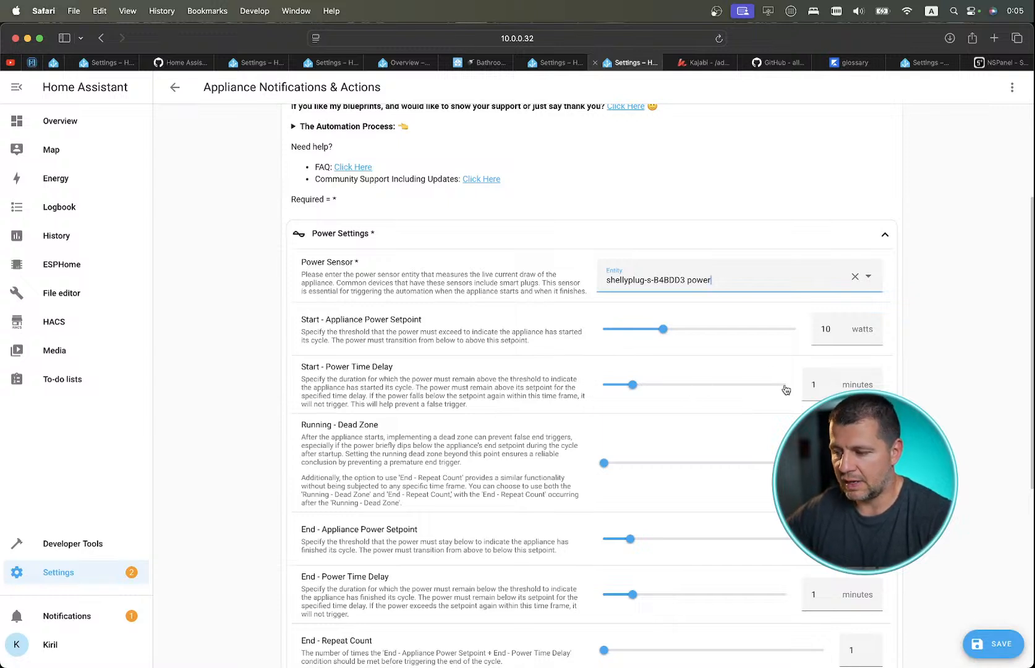
drag(632, 387, 600, 393)
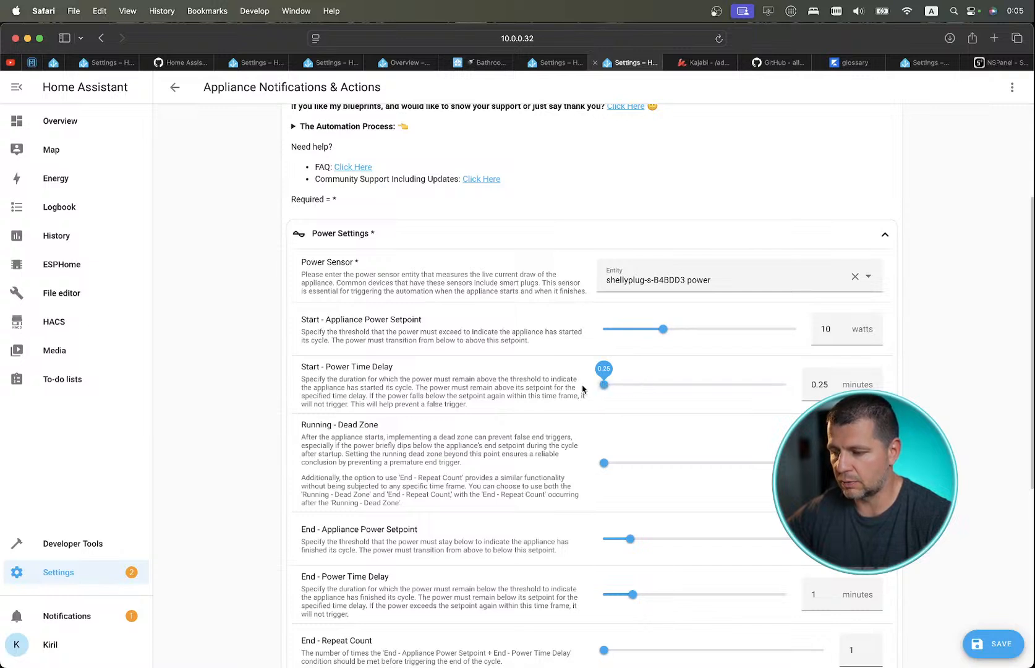
click(817, 384)
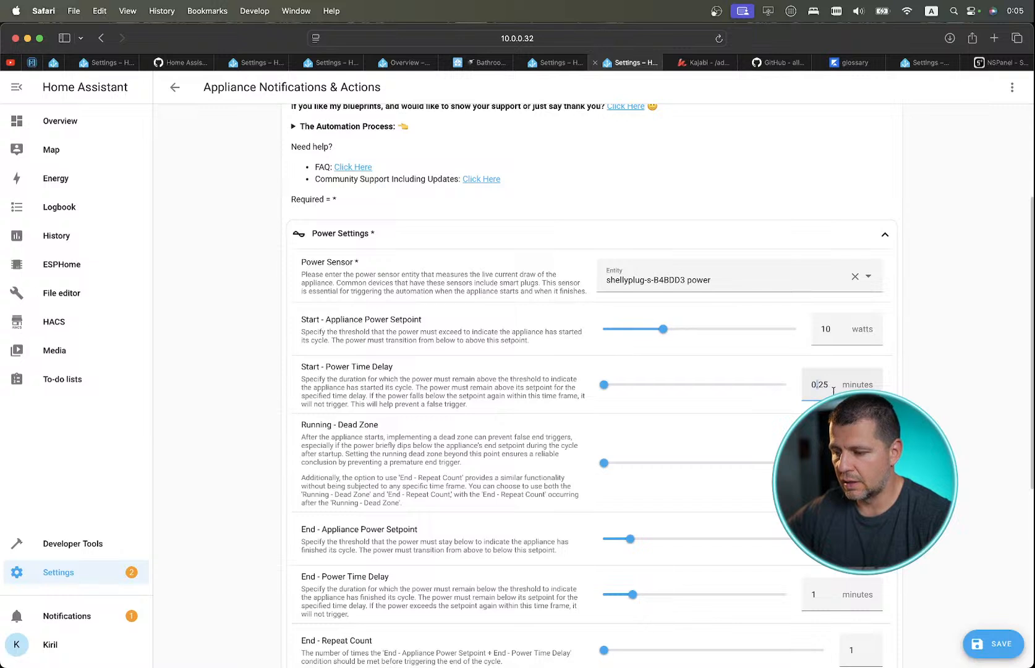
Review the remaining Power Settings and set the End - Appliance Power Setpoint to 1 watt.
scroll(808, 405, down, 2)
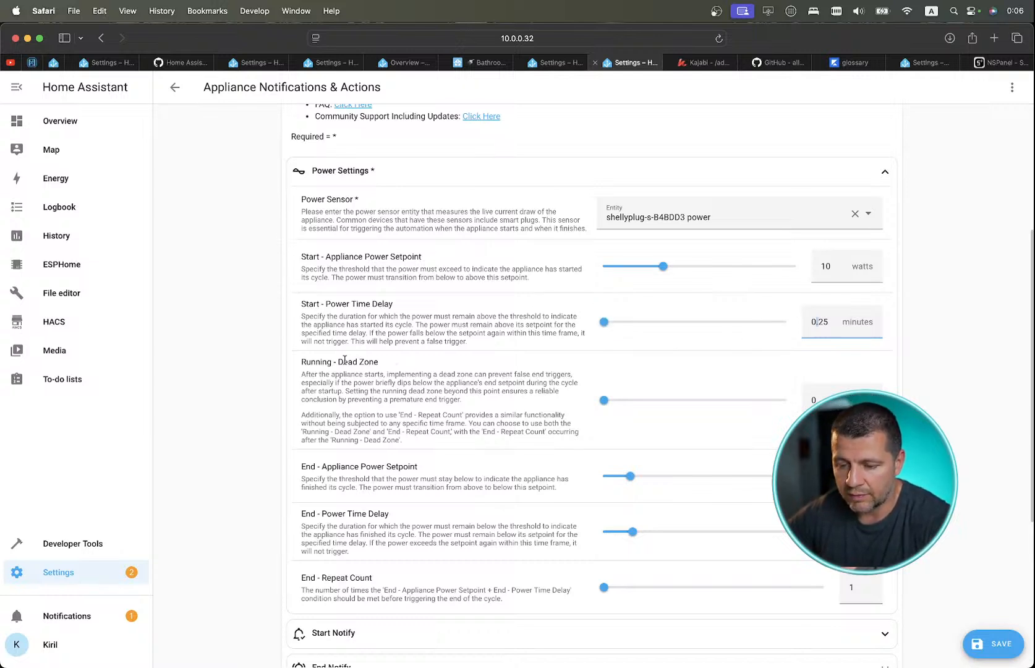
scroll(345, 359, down, 2)
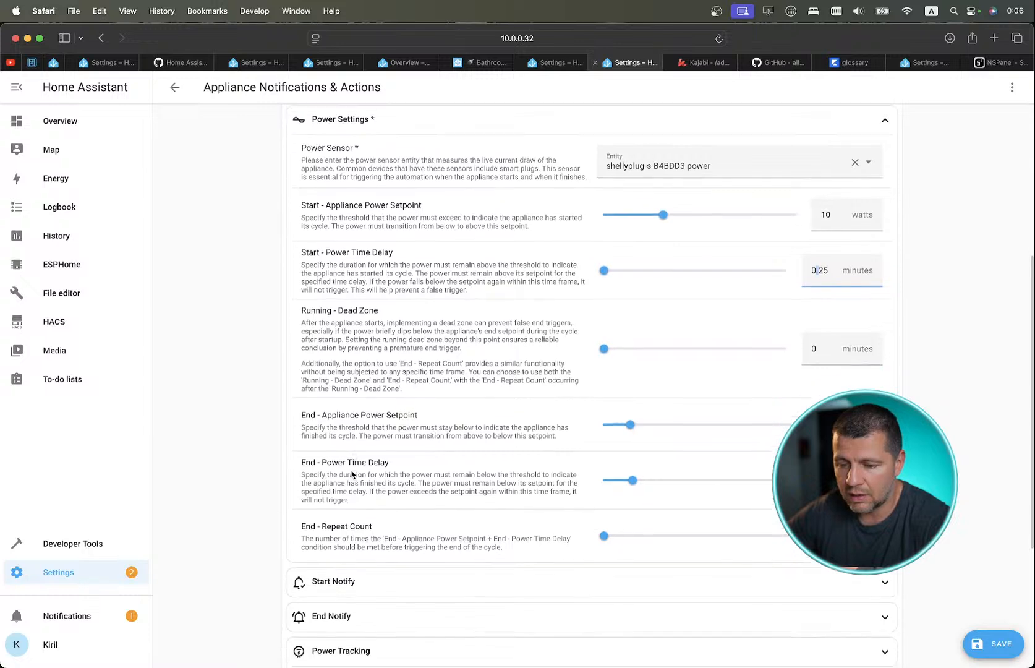
scroll(351, 473, down, 5)
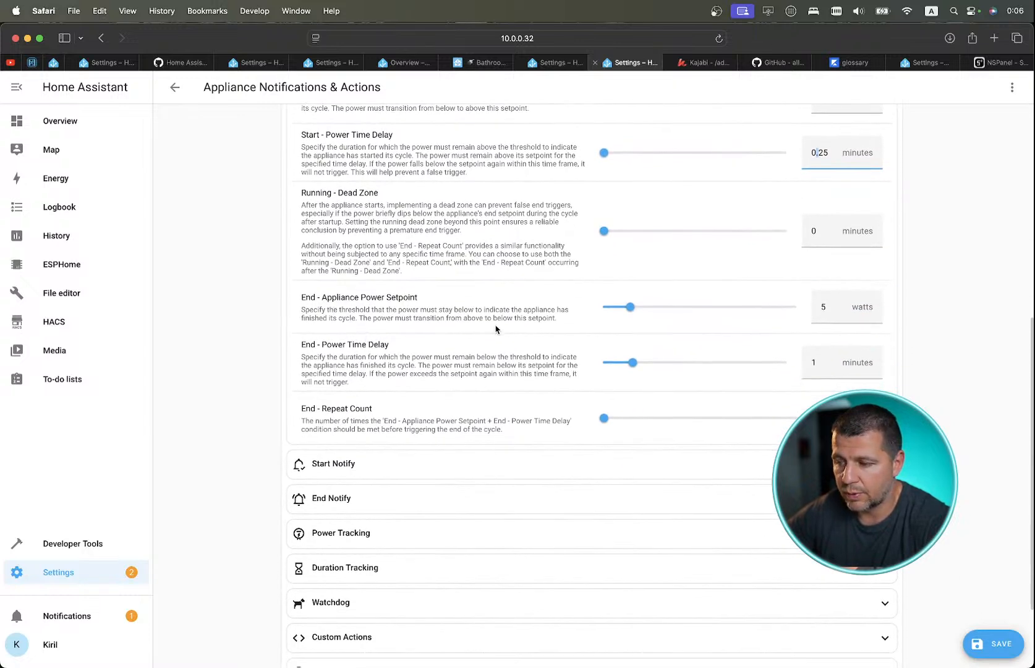
scroll(495, 328, up, 5)
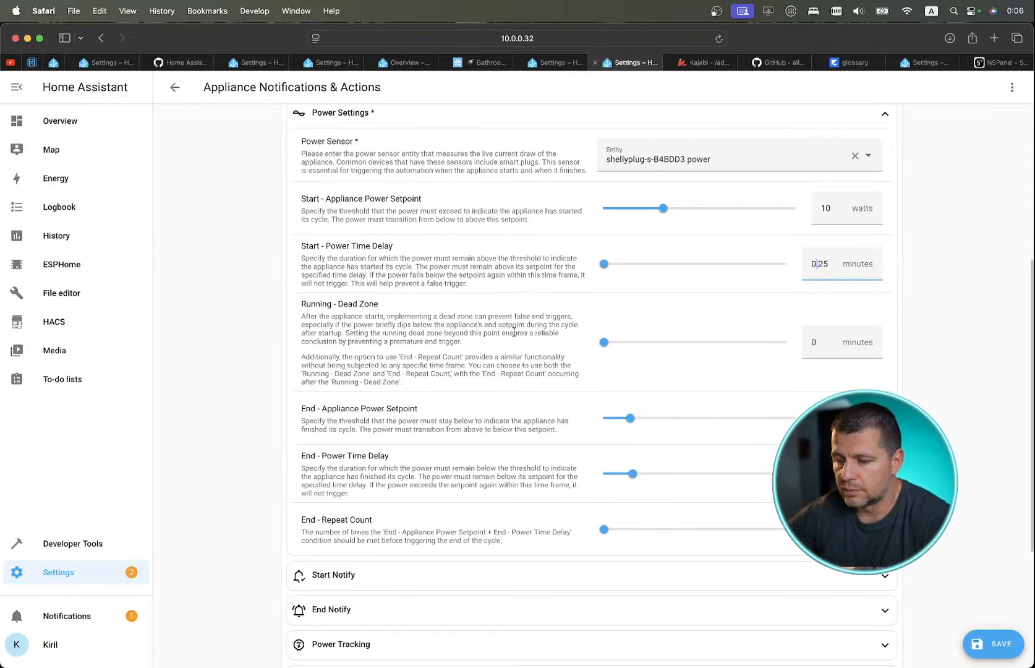
mouse_move(630, 418)
mouse_down()
mouse_move(787, 422)
mouse_move(618, 425)
mouse_up()
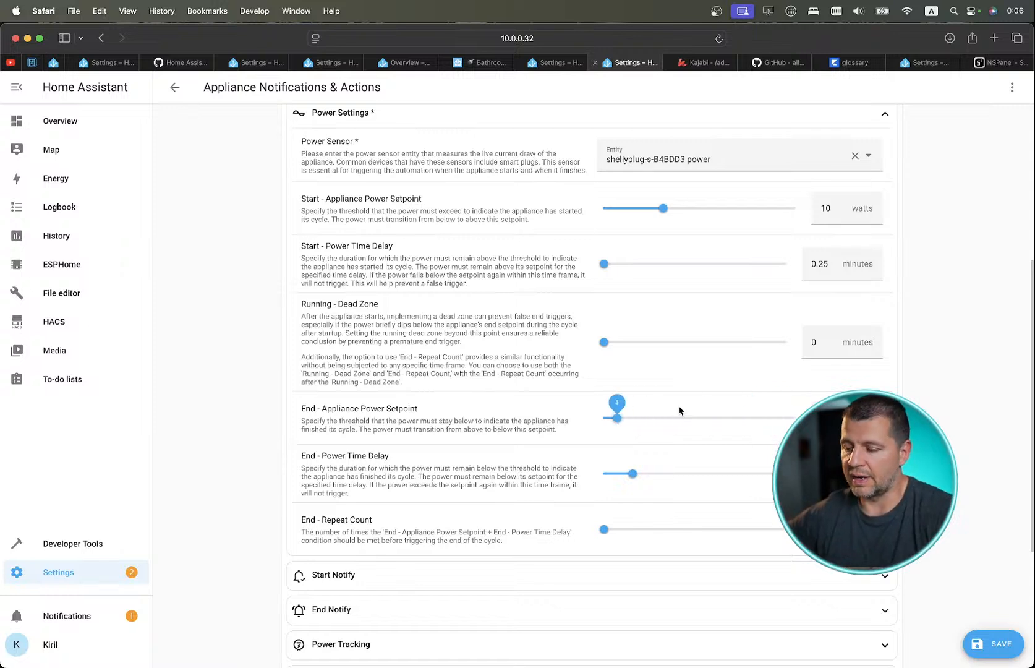
key(Right)
key(Right)
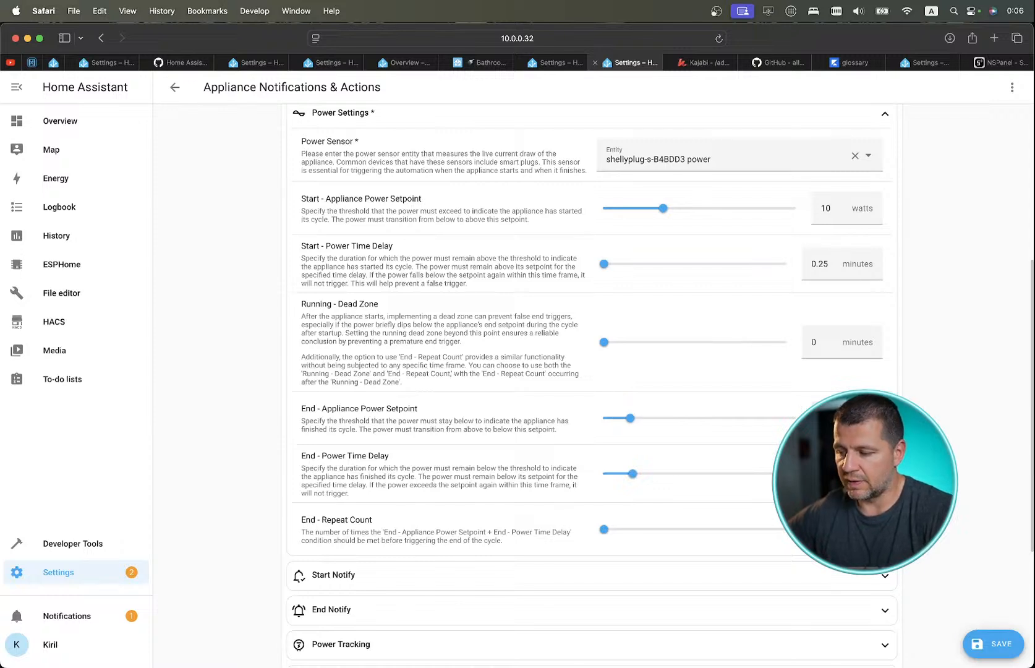
key(Tab)
scroll(774, 412, down, 5)
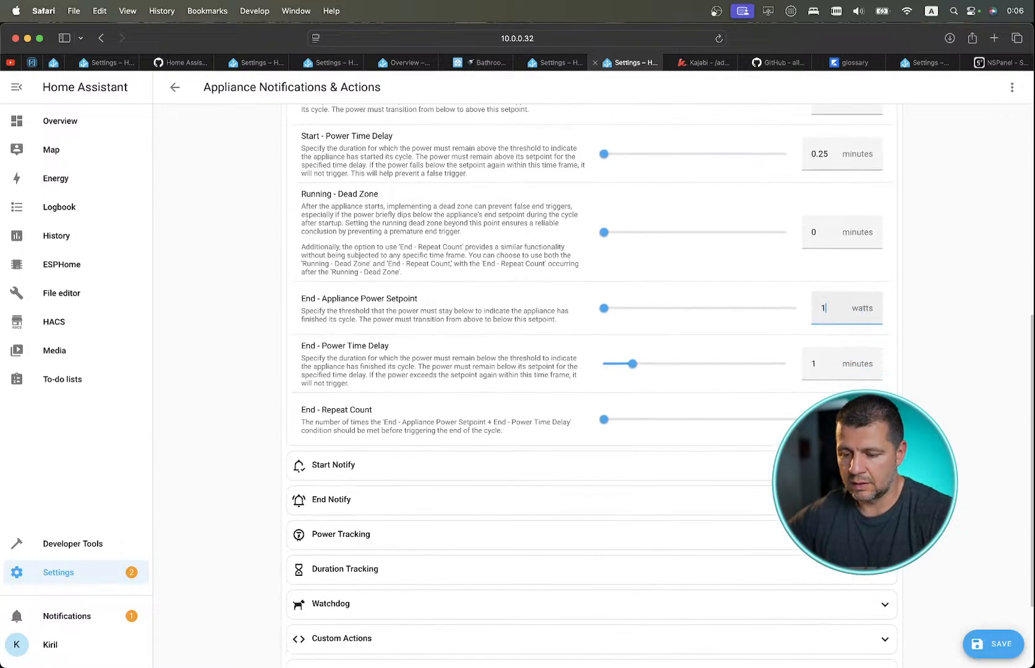
text(1)
scroll(775, 412, up, 4)
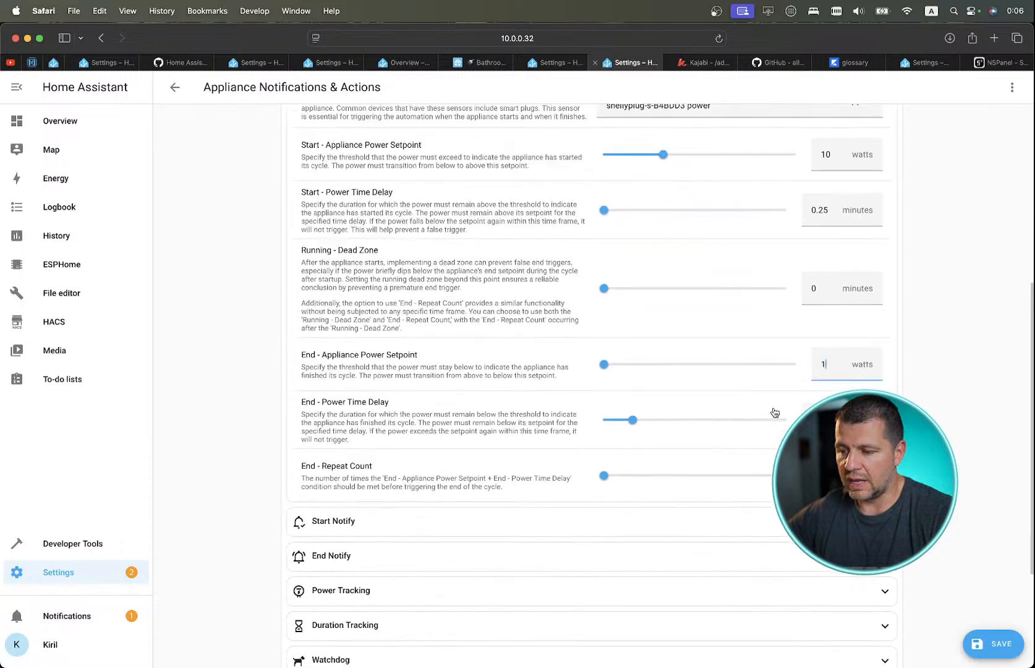
Expand the Start Notify and End Notify sections and look over their notification options.
scroll(775, 411, down, 5)
click(672, 390)
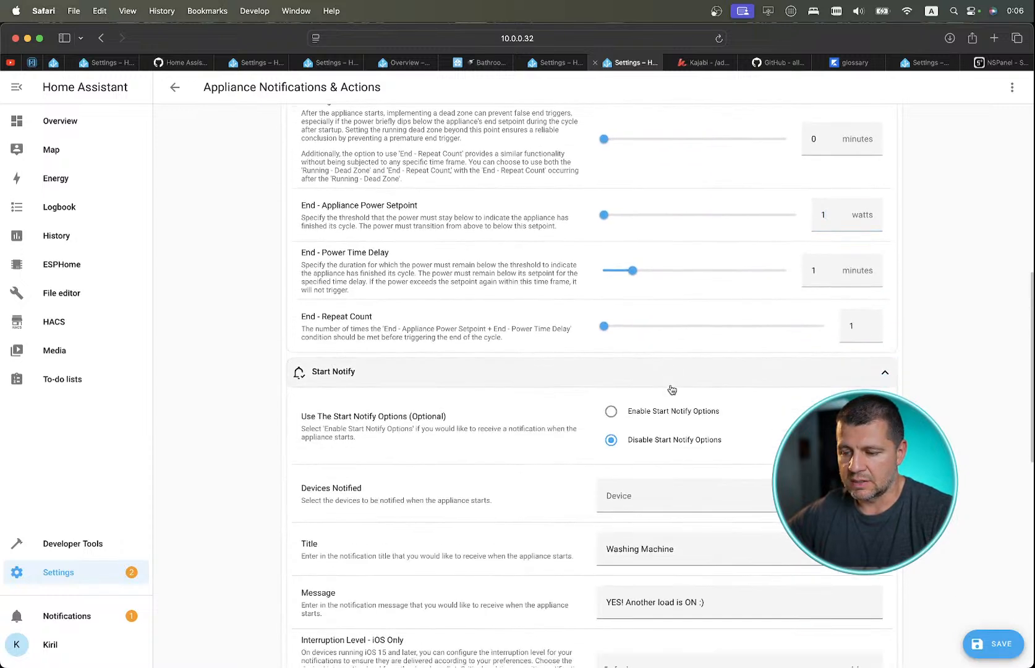
scroll(672, 389, down, 4)
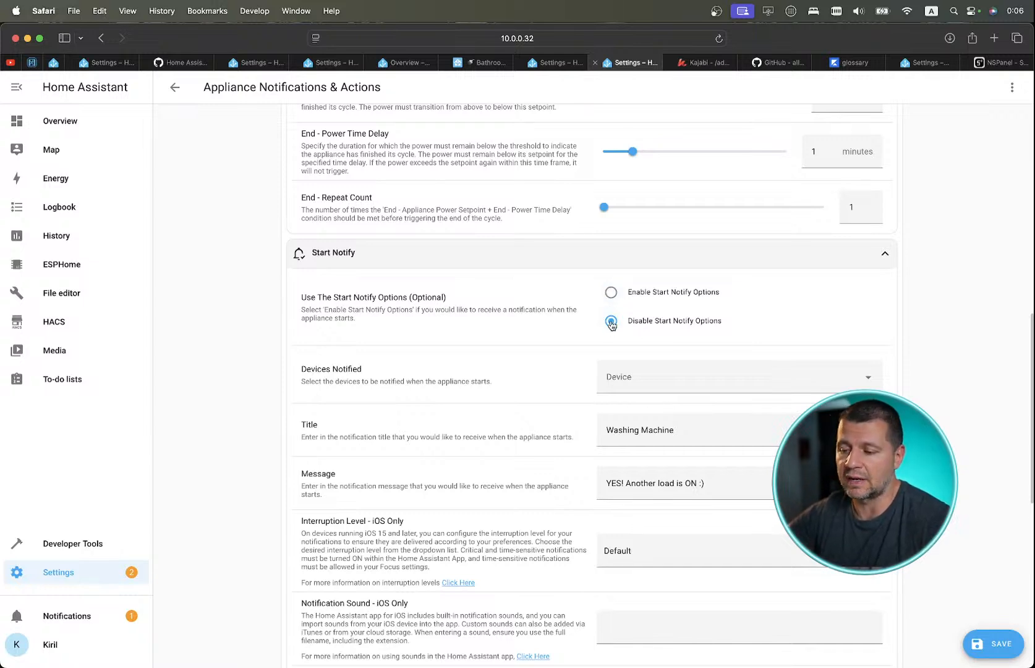
scroll(611, 324, down, 3)
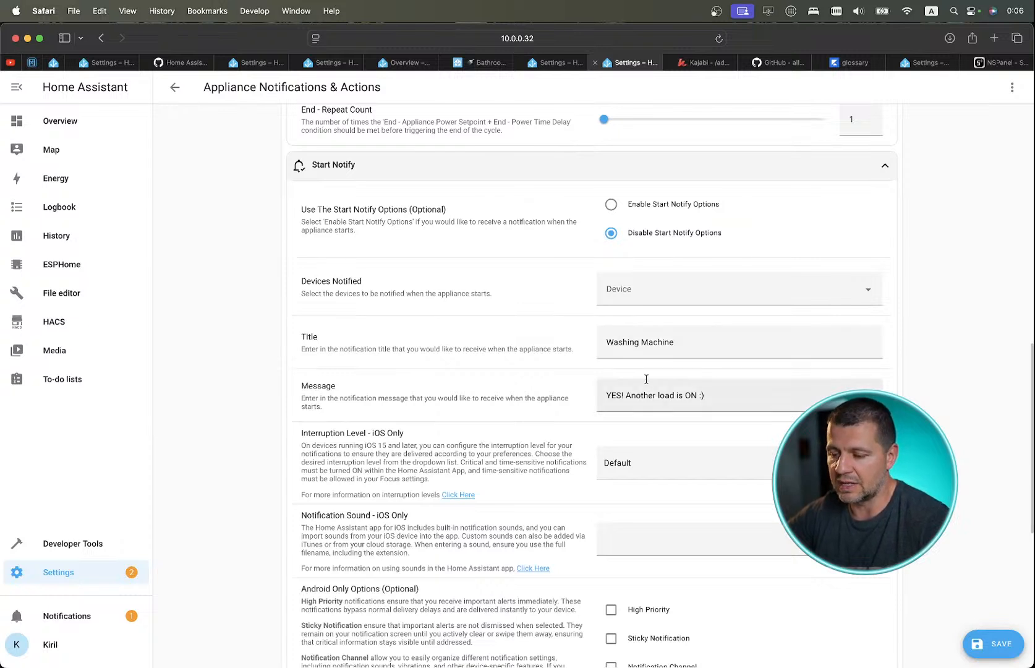
click(611, 233)
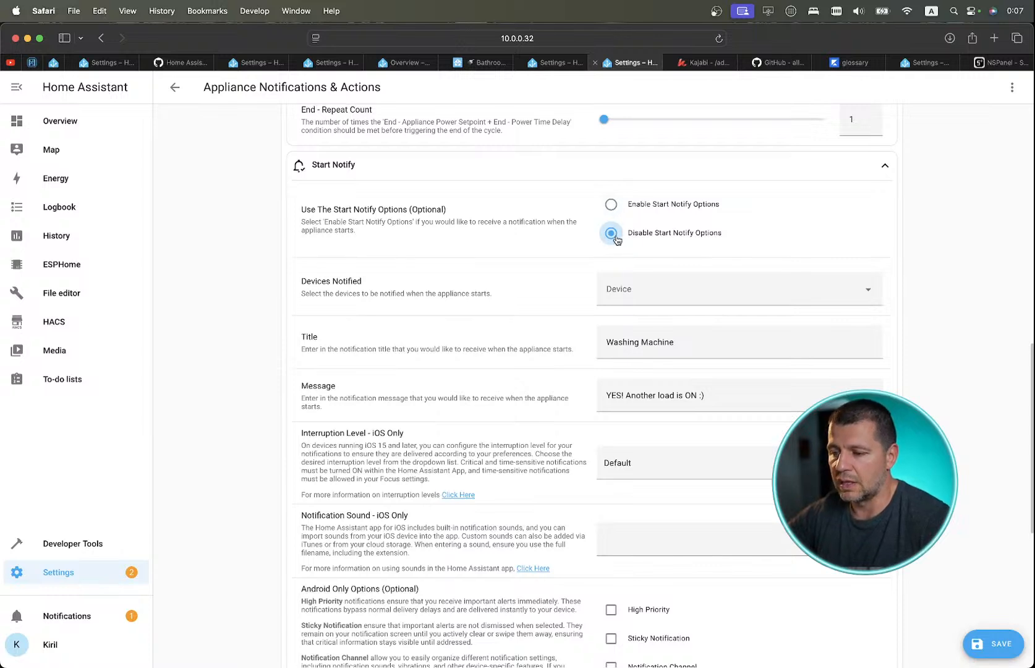
scroll(612, 290, down, 10)
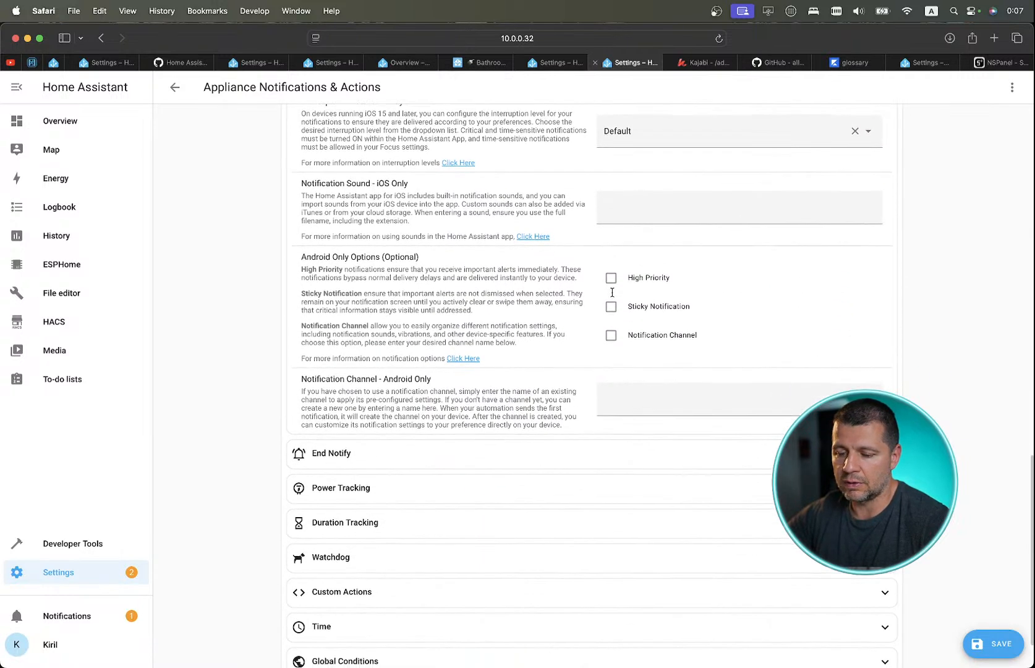
scroll(612, 292, down, 1)
click(524, 426)
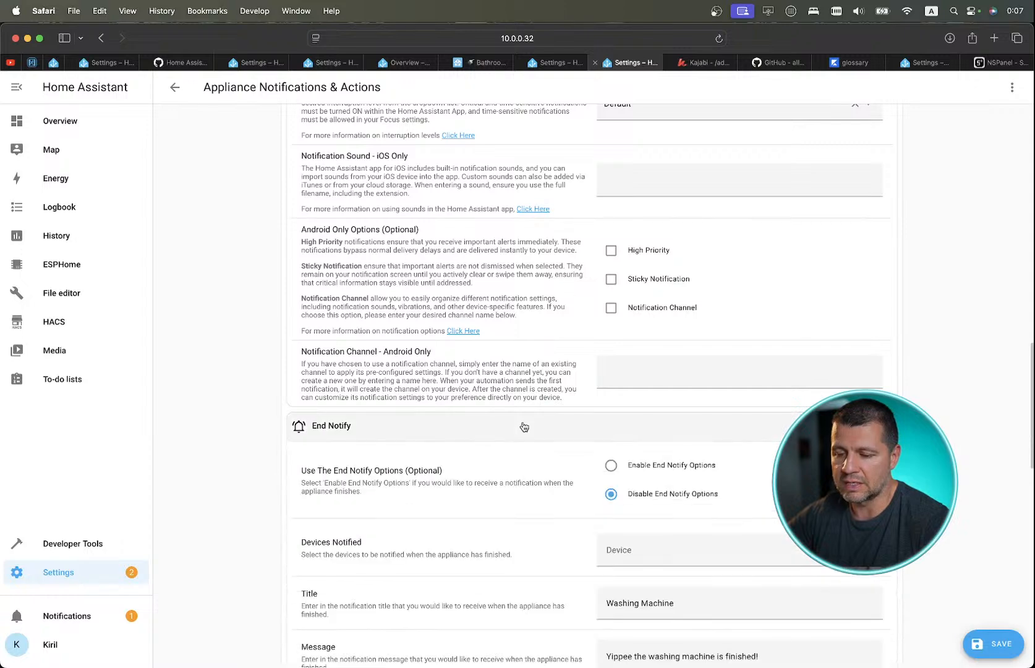
Enable the Start Notify options and the End Notify options for the appliance automation.
scroll(524, 427, down, 3)
scroll(612, 355, up, 15)
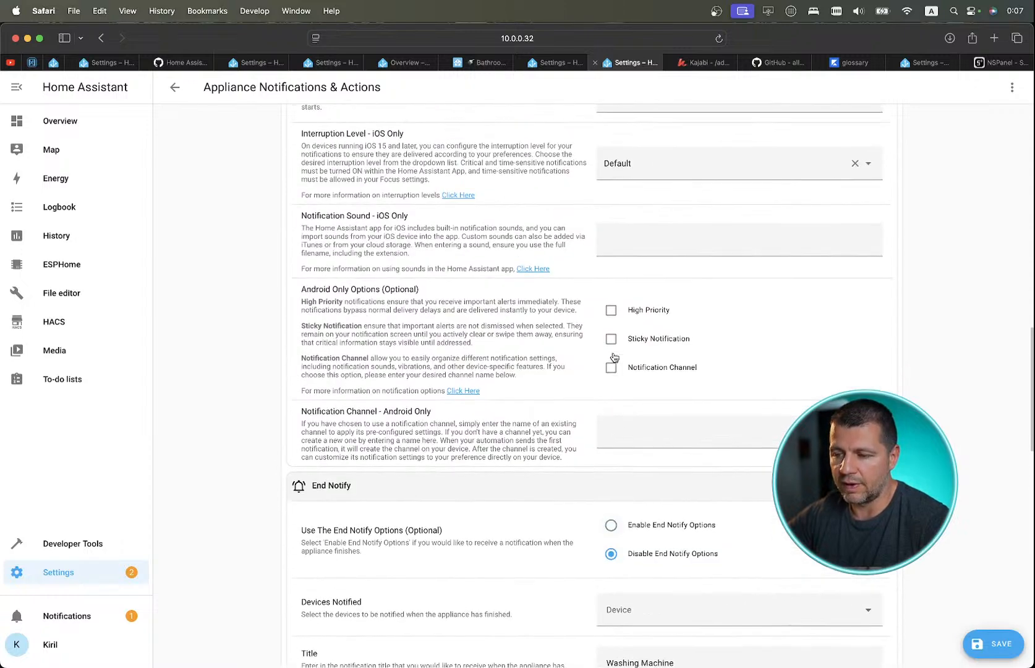
click(611, 328)
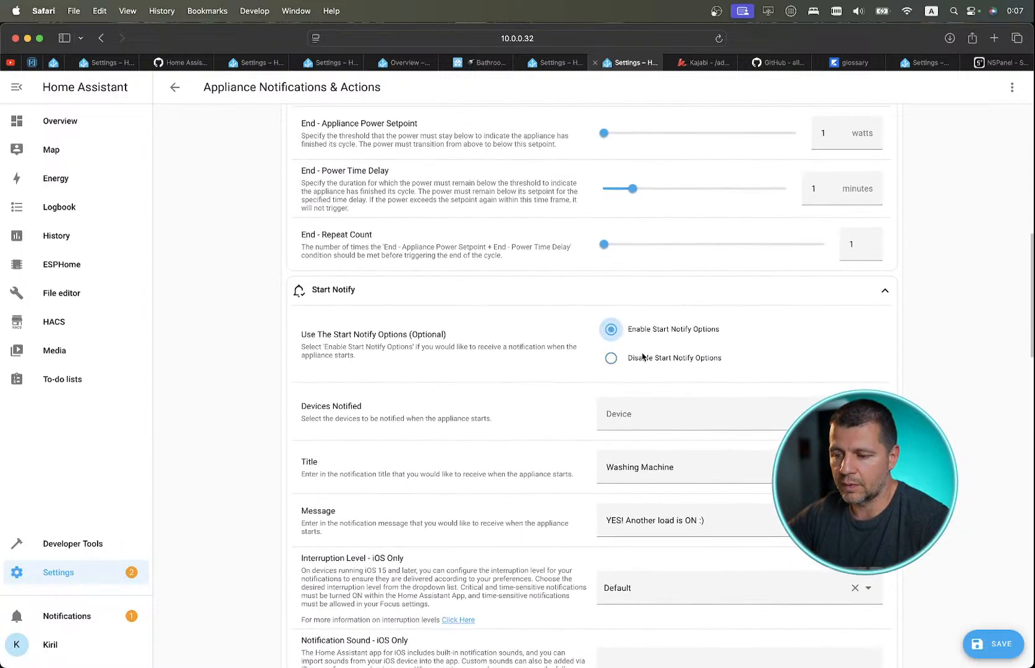
scroll(655, 371, down, 10)
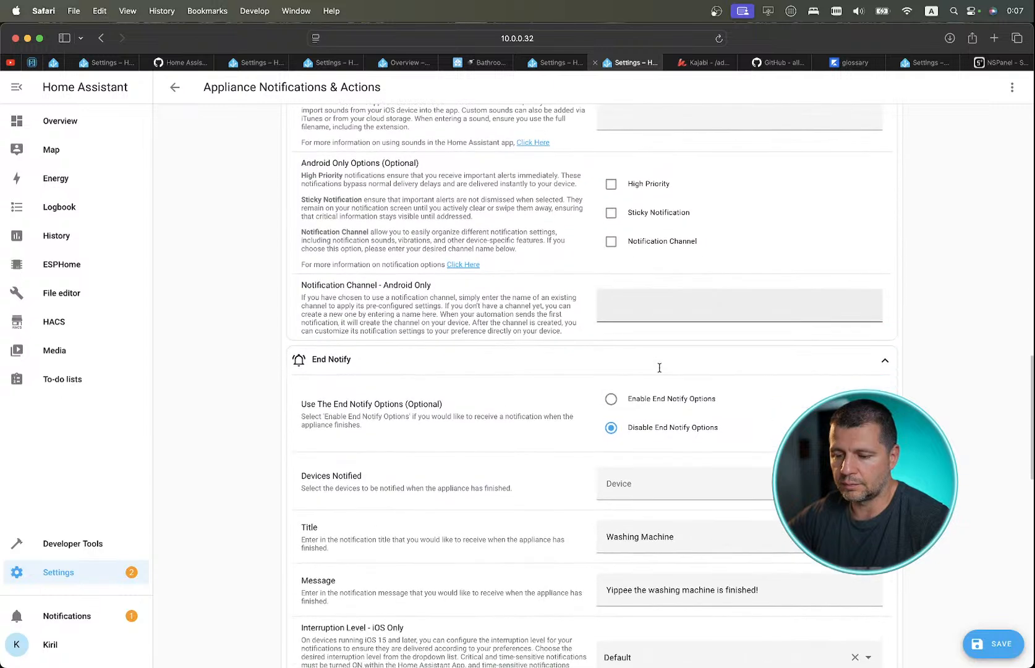
click(610, 399)
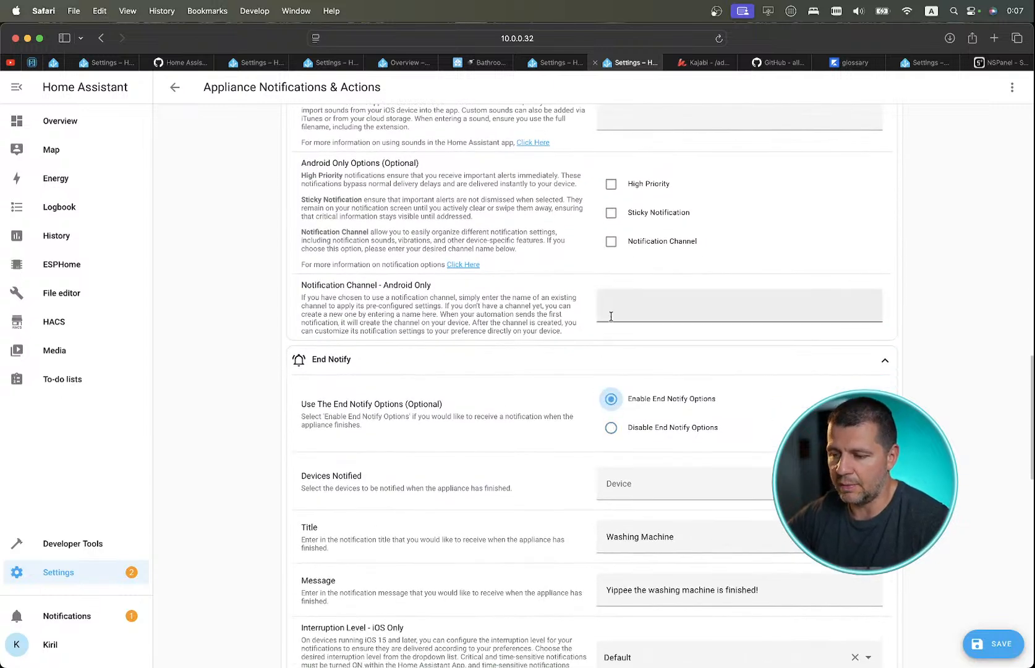
Choose the device named after the account owner as the notified device for both the start and end notifications.
scroll(624, 309, up, 5)
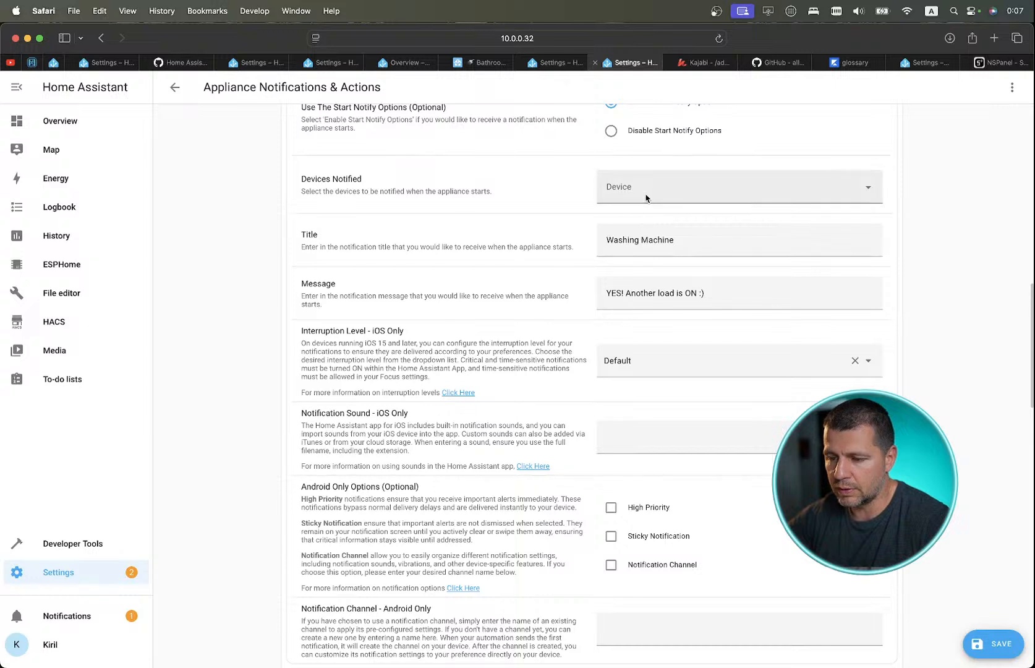
click(646, 197)
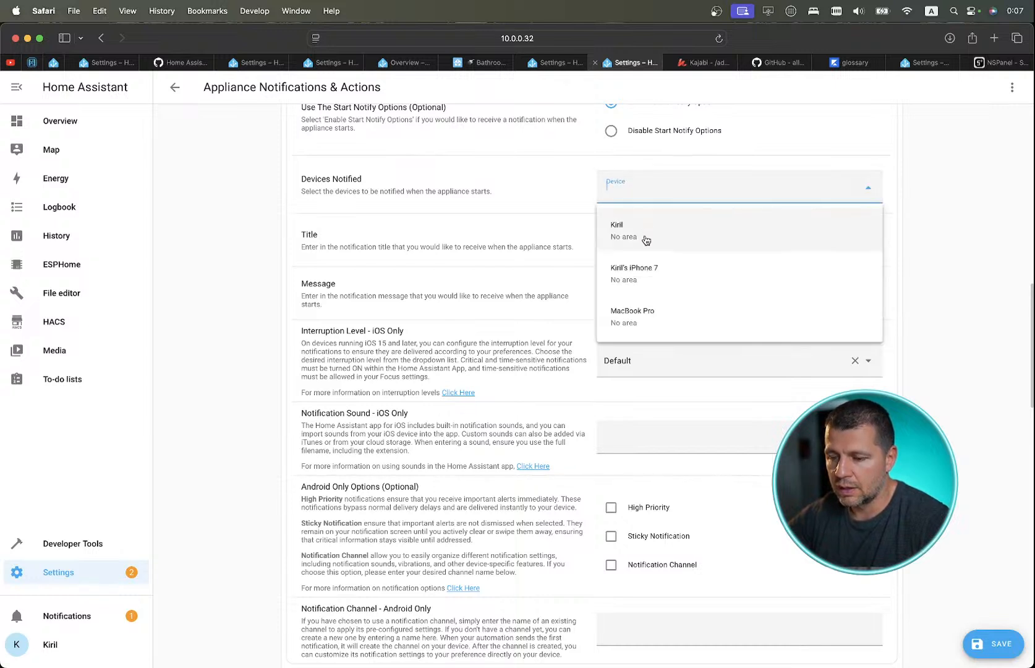
click(646, 240)
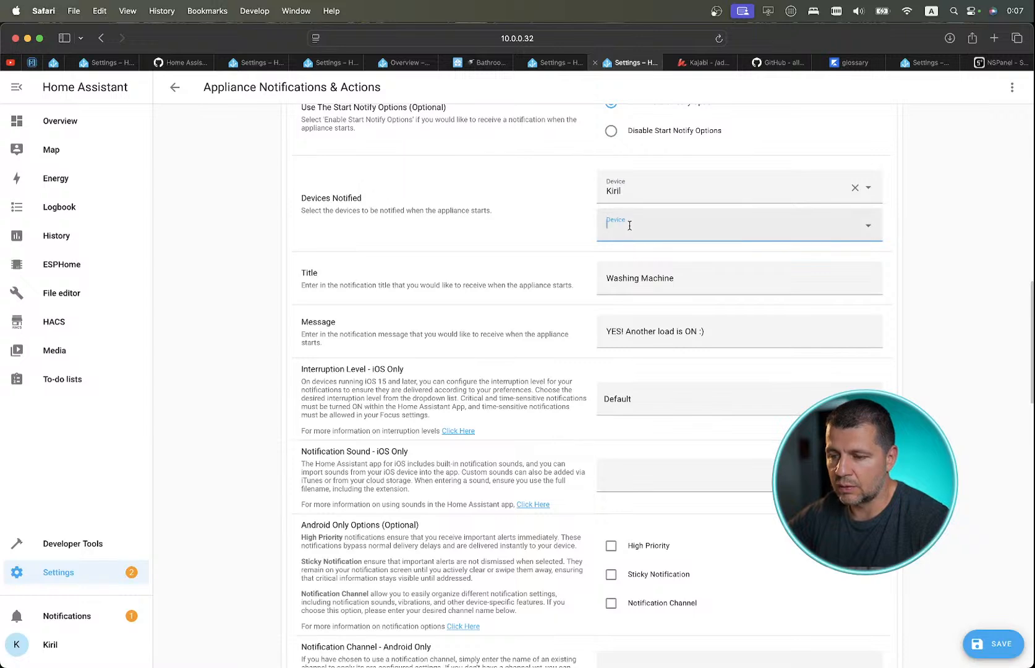
scroll(630, 225, down, 9)
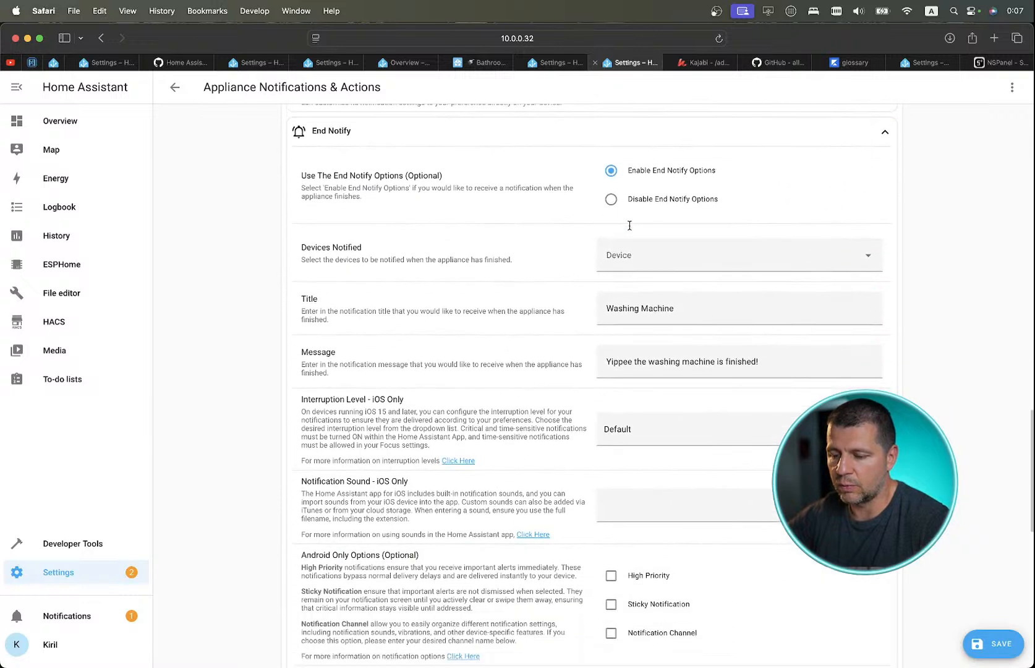
click(646, 253)
click(645, 279)
Review the remaining End Notify settings, including the iOS, Android and reminder notification options.
scroll(638, 277, down, 5)
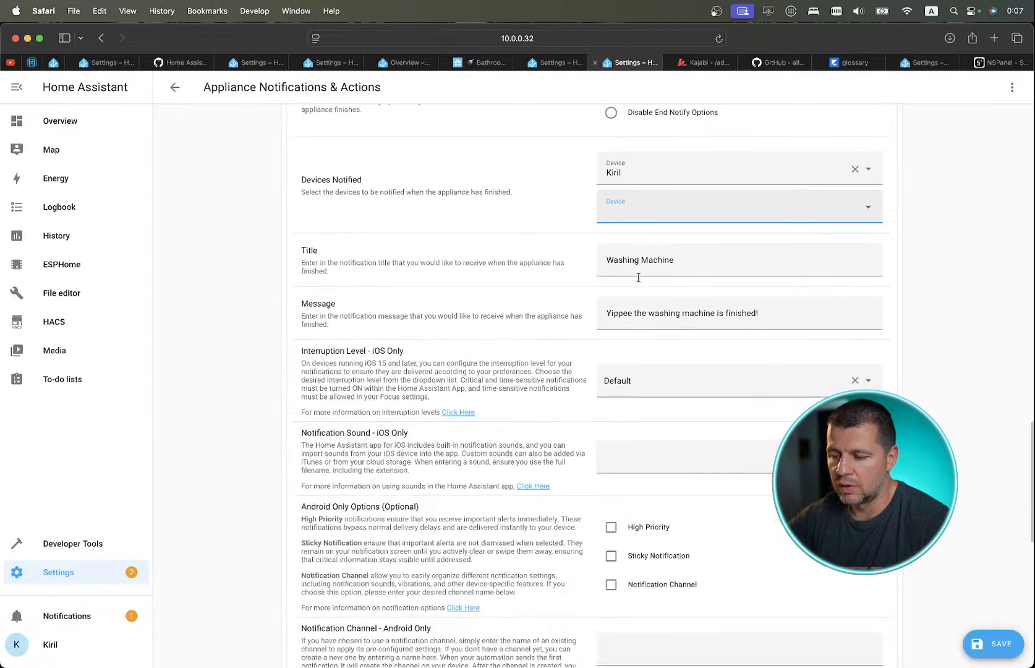
scroll(638, 277, up, 2)
scroll(638, 280, down, 4)
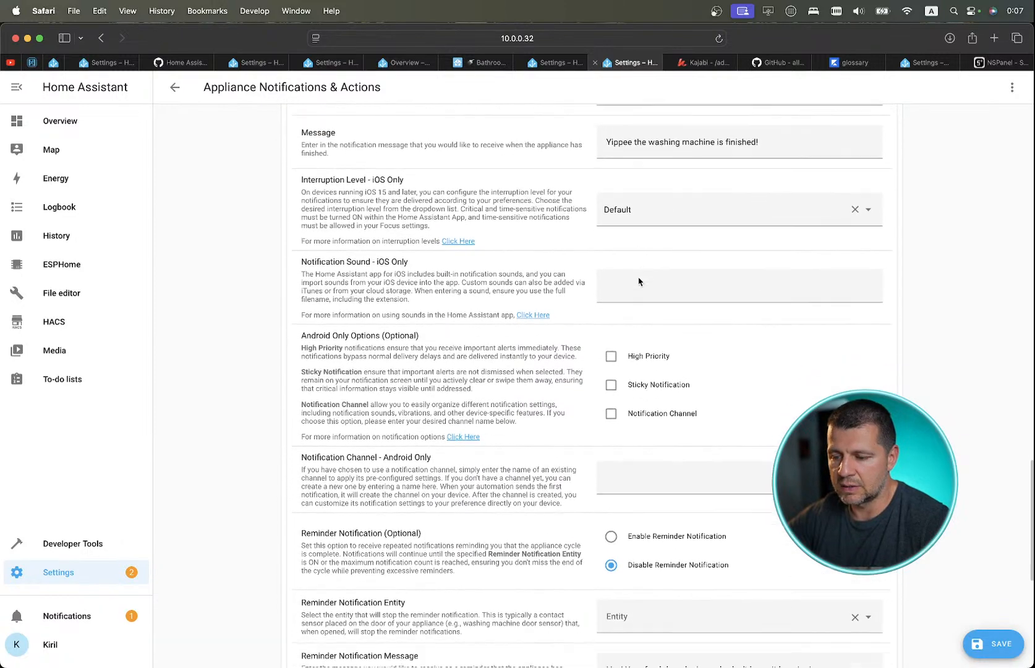
scroll(639, 282, up, 5)
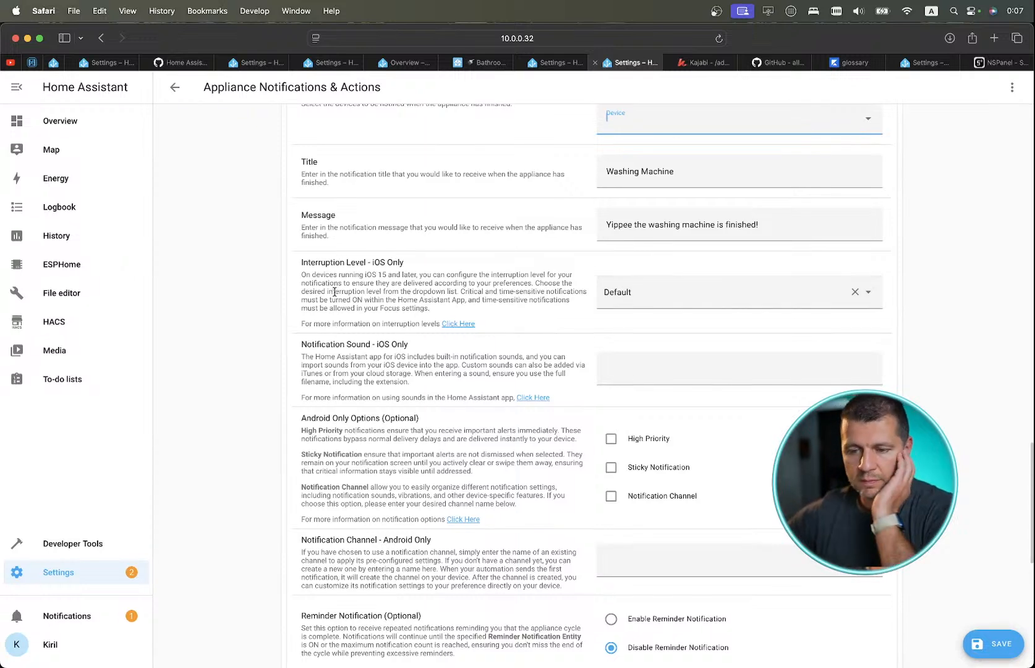
scroll(336, 294, down, 1)
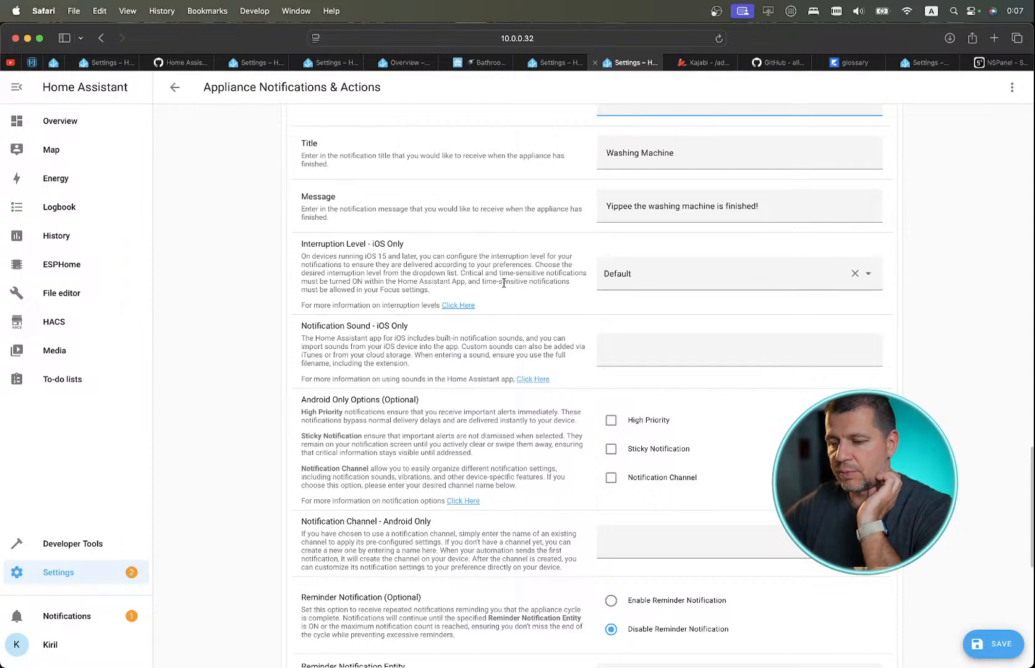
scroll(398, 354, down, 4)
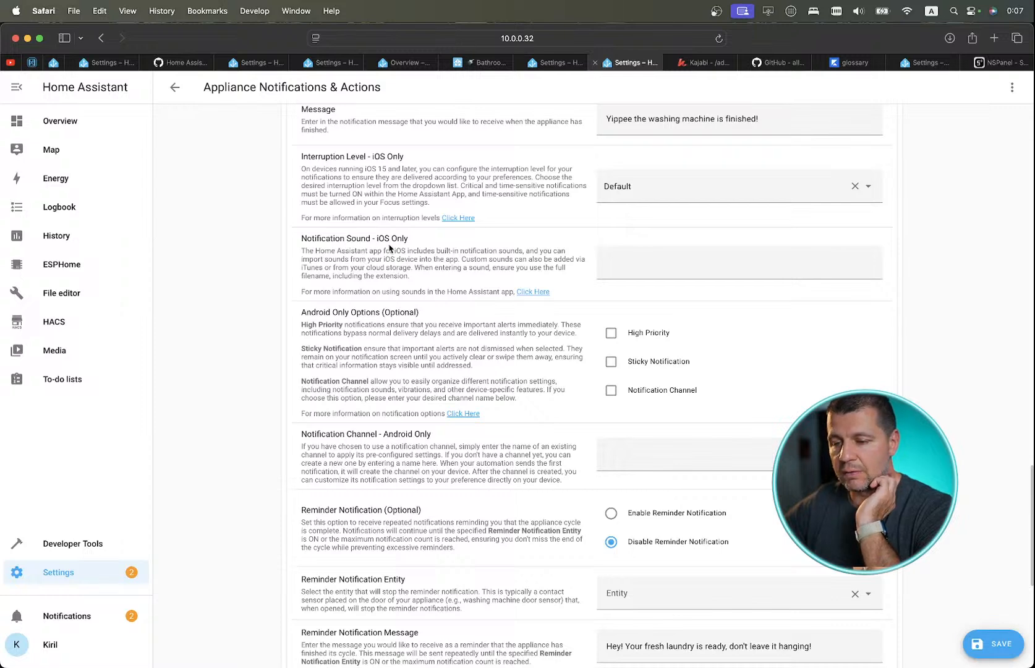
scroll(363, 320, down, 3)
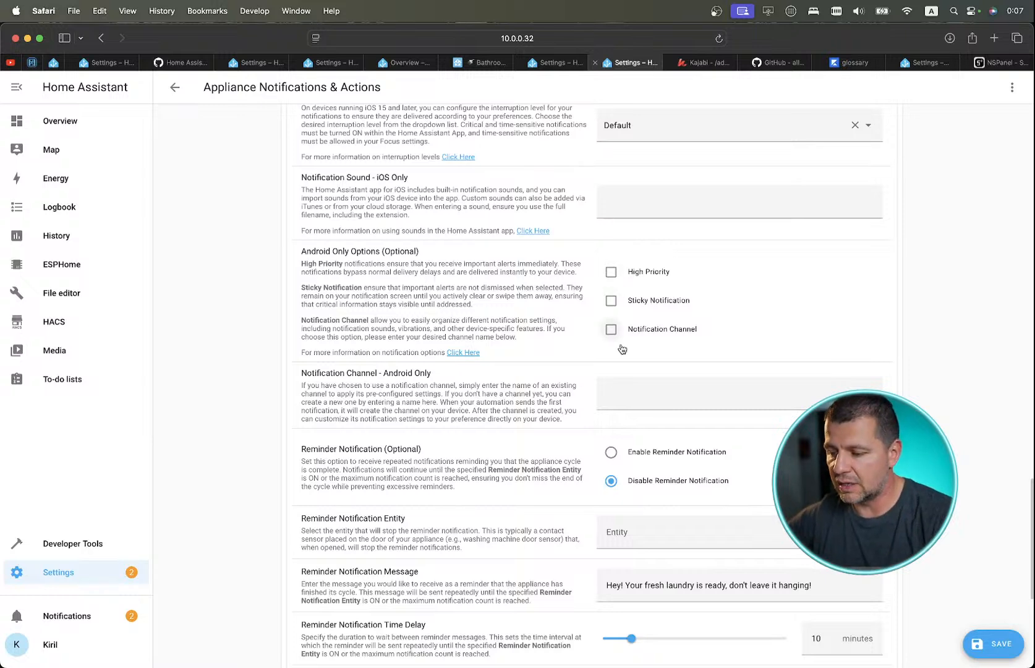
scroll(612, 340, down, 3)
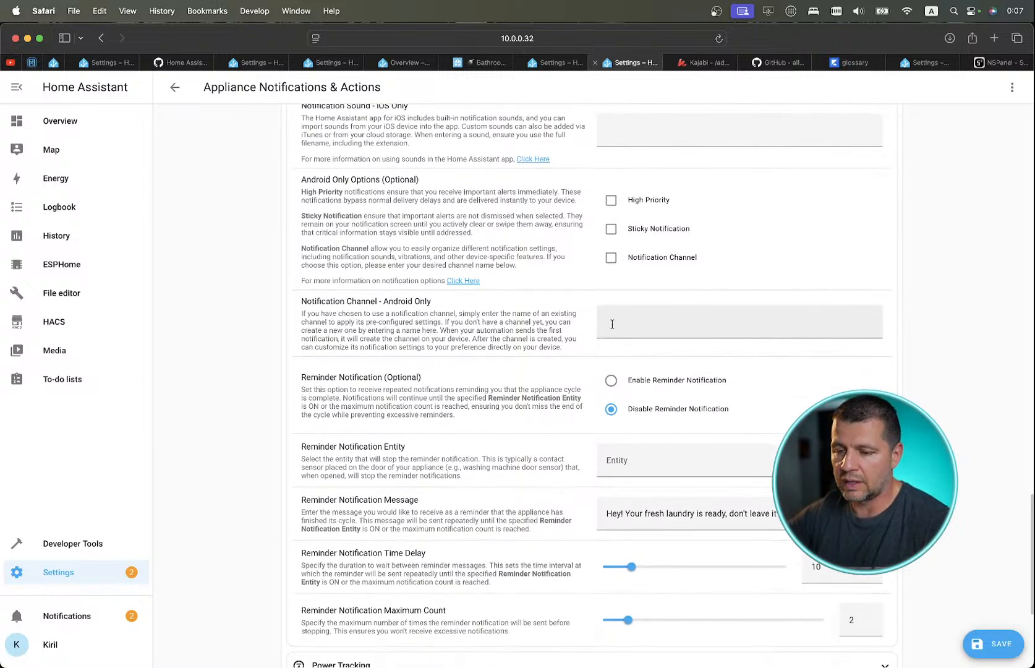
scroll(564, 381, down, 3)
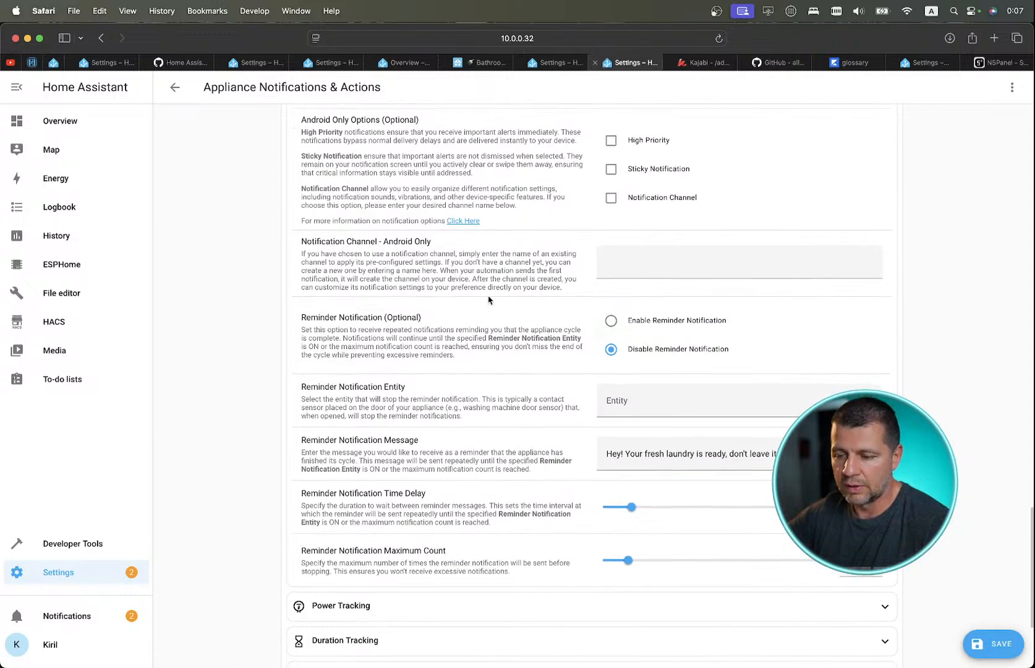
scroll(488, 297, down, 4)
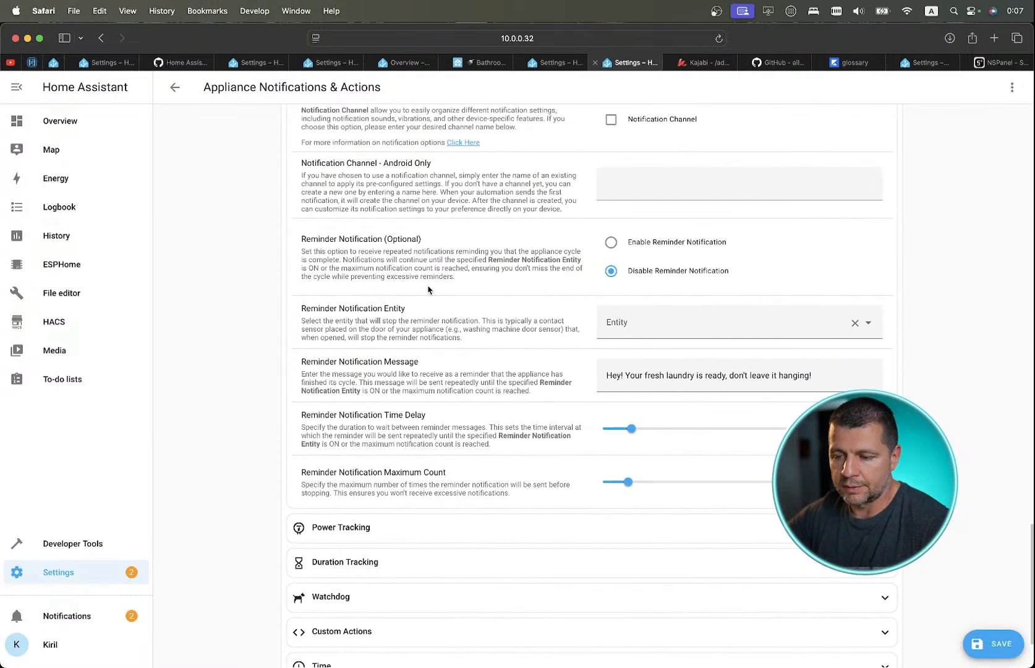
scroll(428, 289, down, 1)
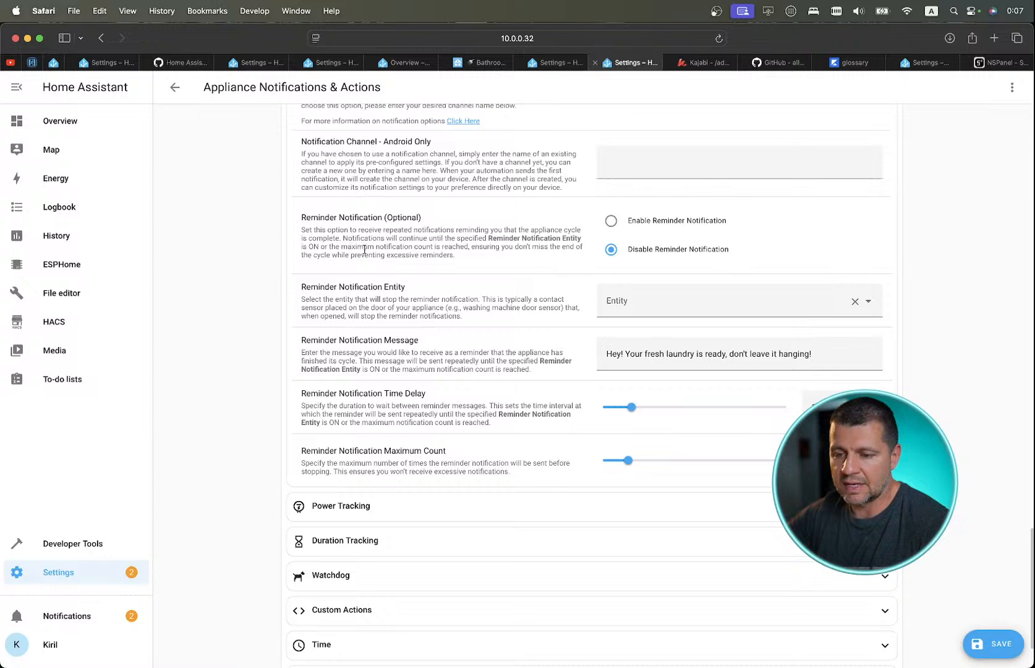
scroll(396, 285, down, 2)
scroll(525, 300, down, 2)
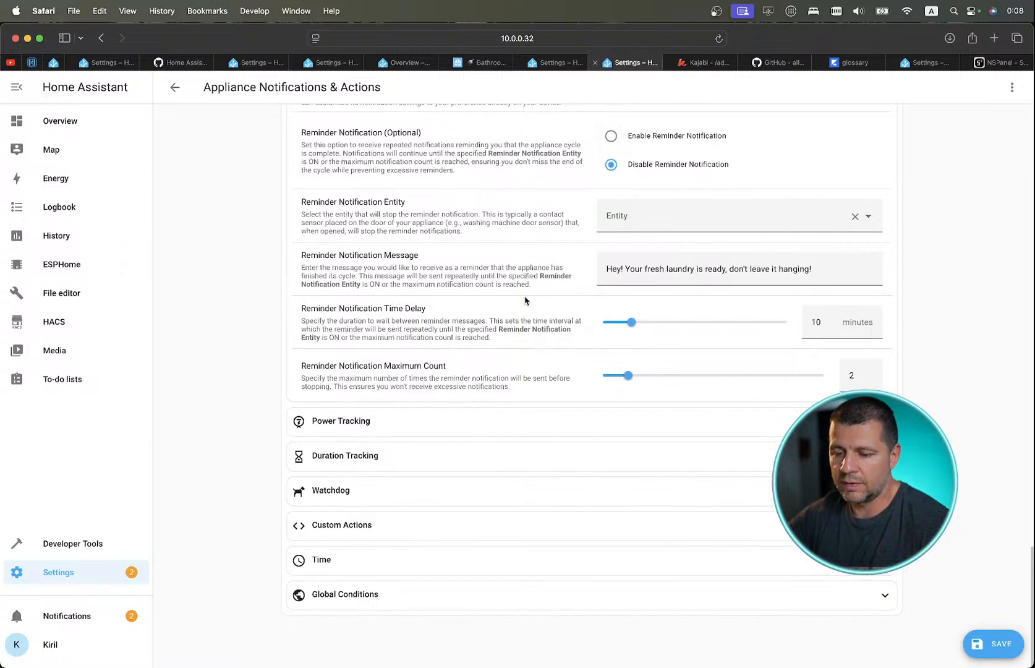
Expand the Power Tracking section and examine its tracking modes, power sensor, end message, cost and number helper settings.
click(463, 432)
scroll(463, 429, down, 2)
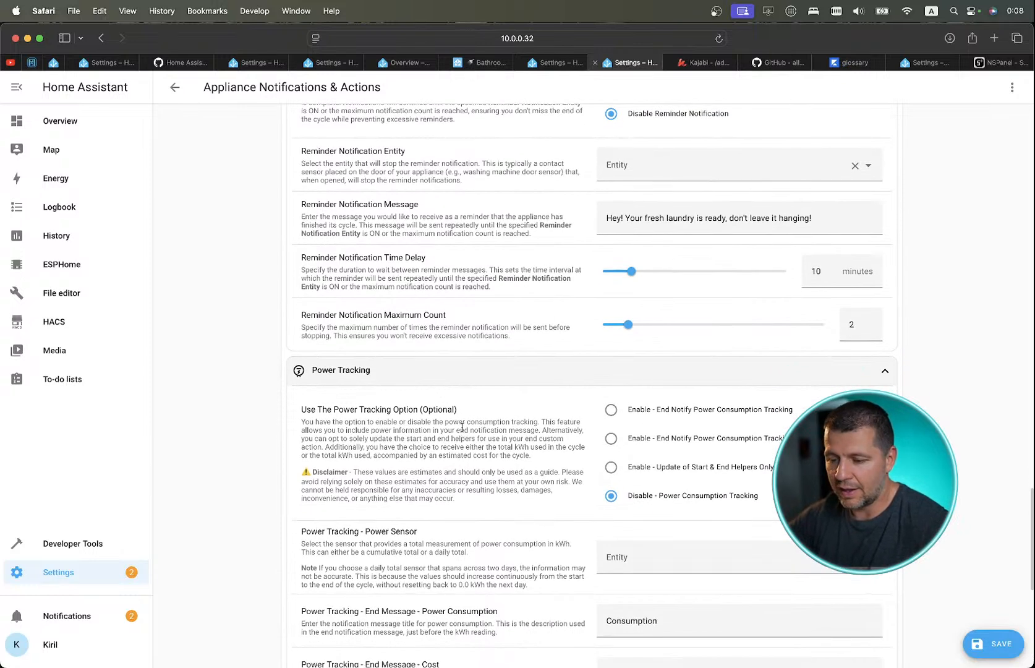
scroll(462, 428, down, 3)
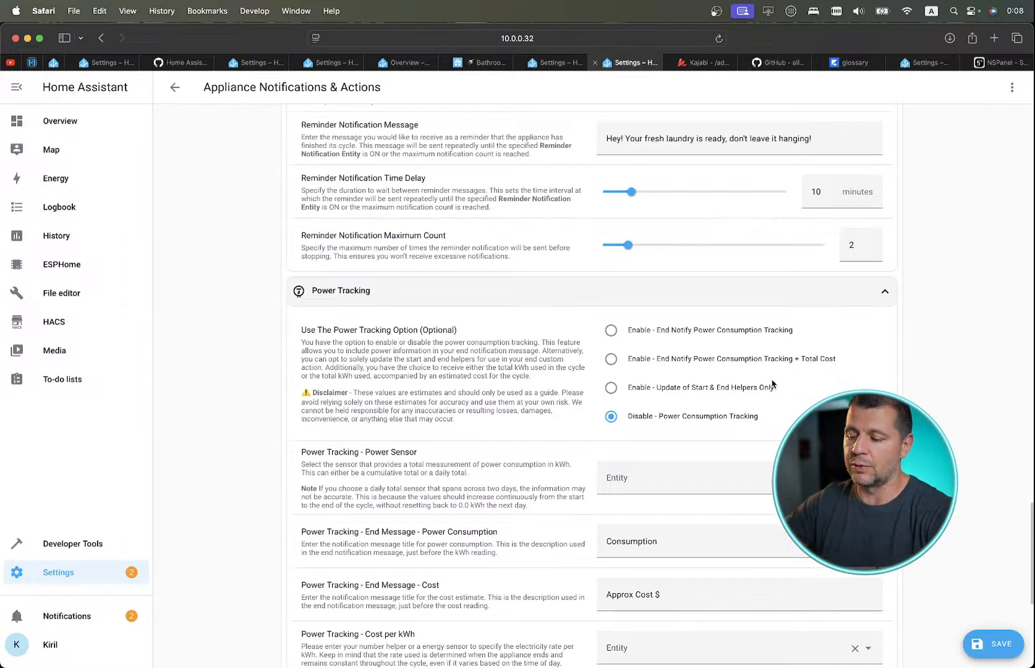
scroll(771, 383, down, 2)
scroll(771, 383, down, 6)
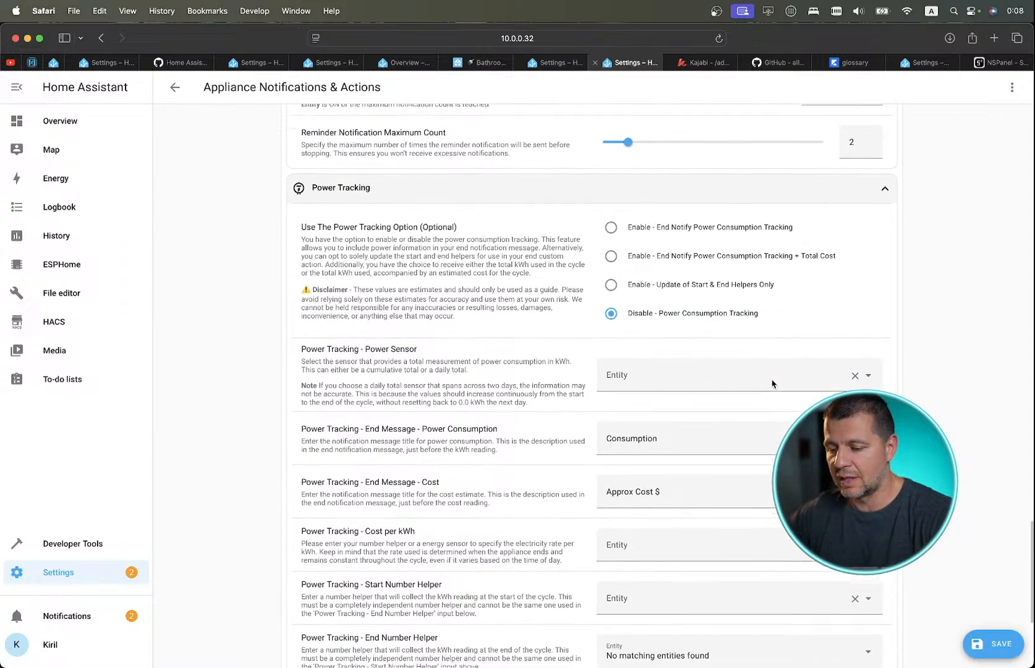
scroll(772, 383, up, 2)
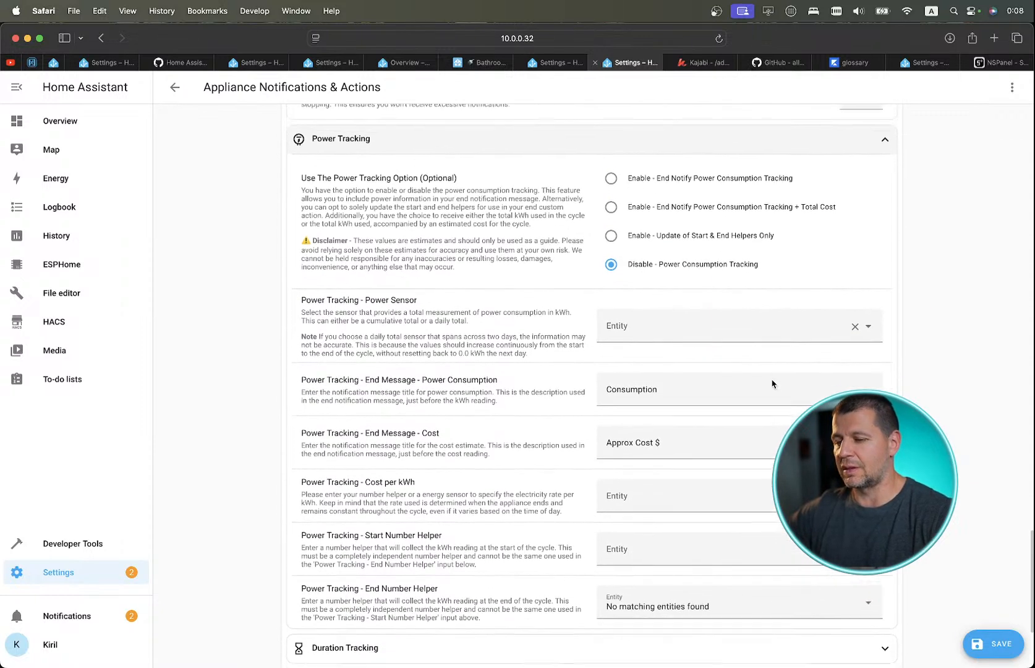
scroll(771, 384, down, 2)
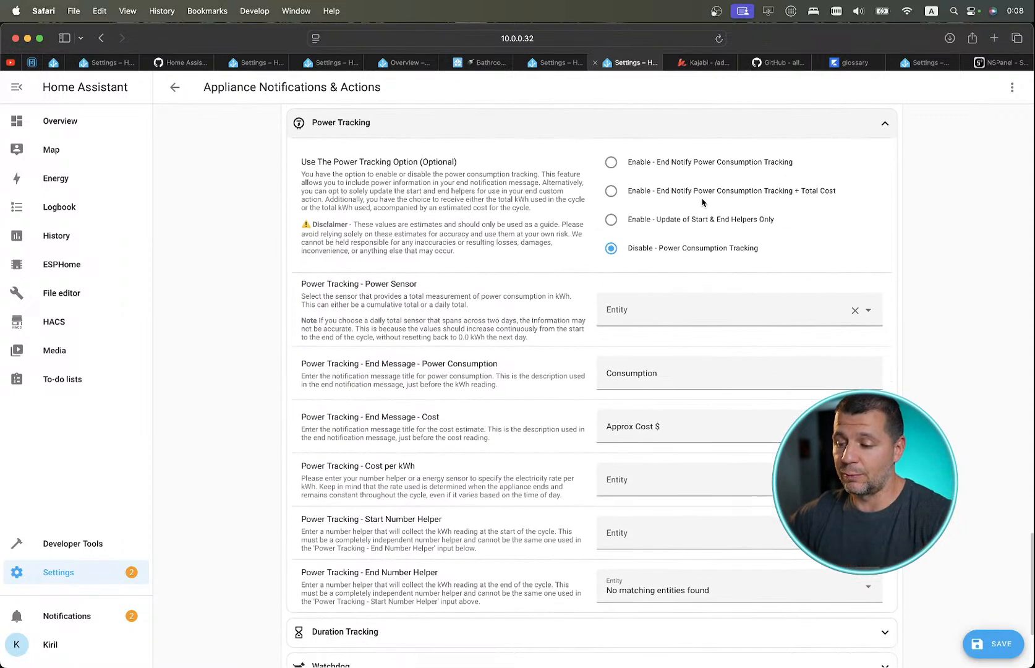
scroll(666, 207, down, 2)
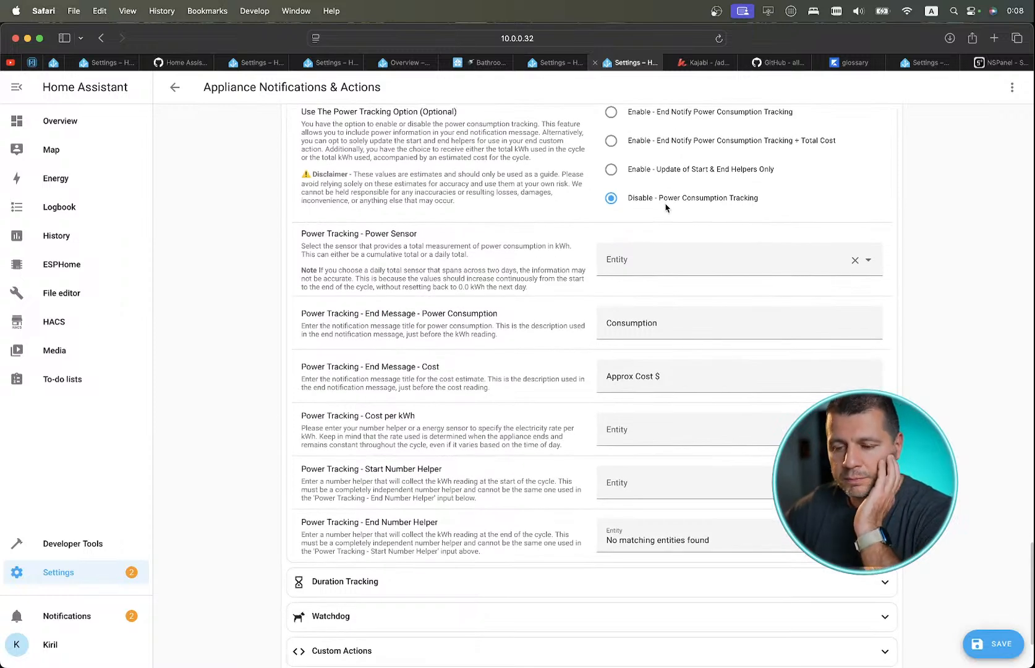
scroll(667, 207, up, 1)
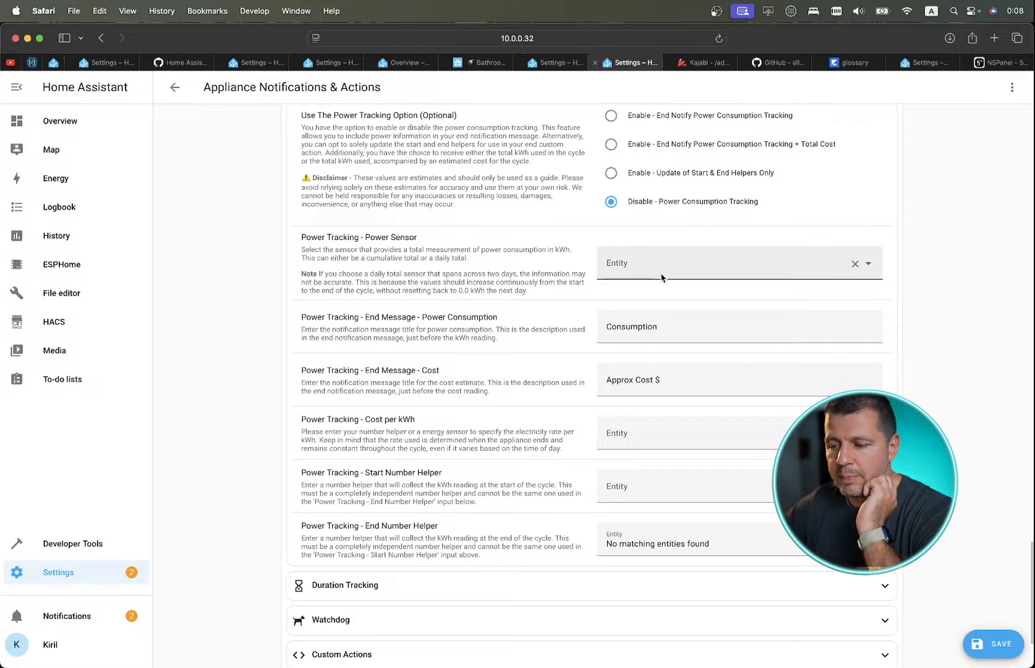
scroll(660, 287, up, 1)
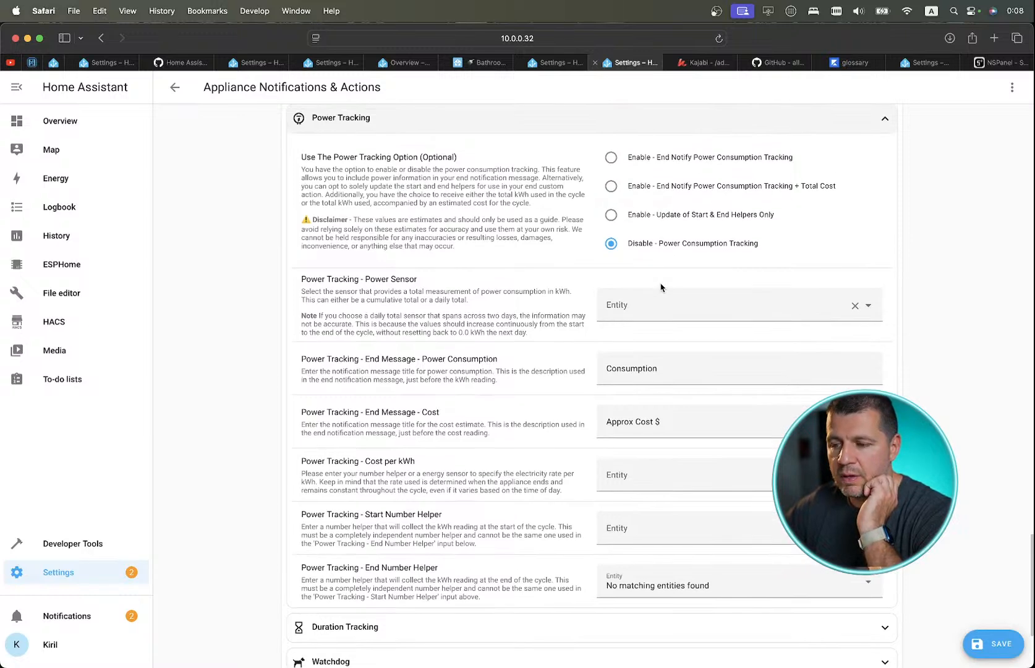
scroll(661, 247, down, 5)
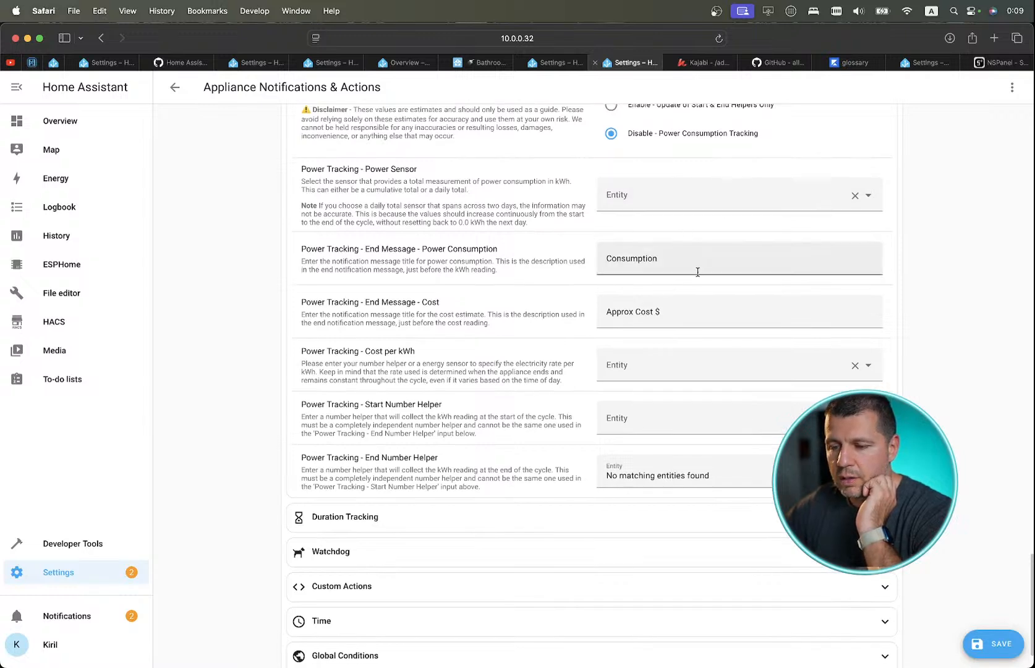
scroll(687, 263, up, 5)
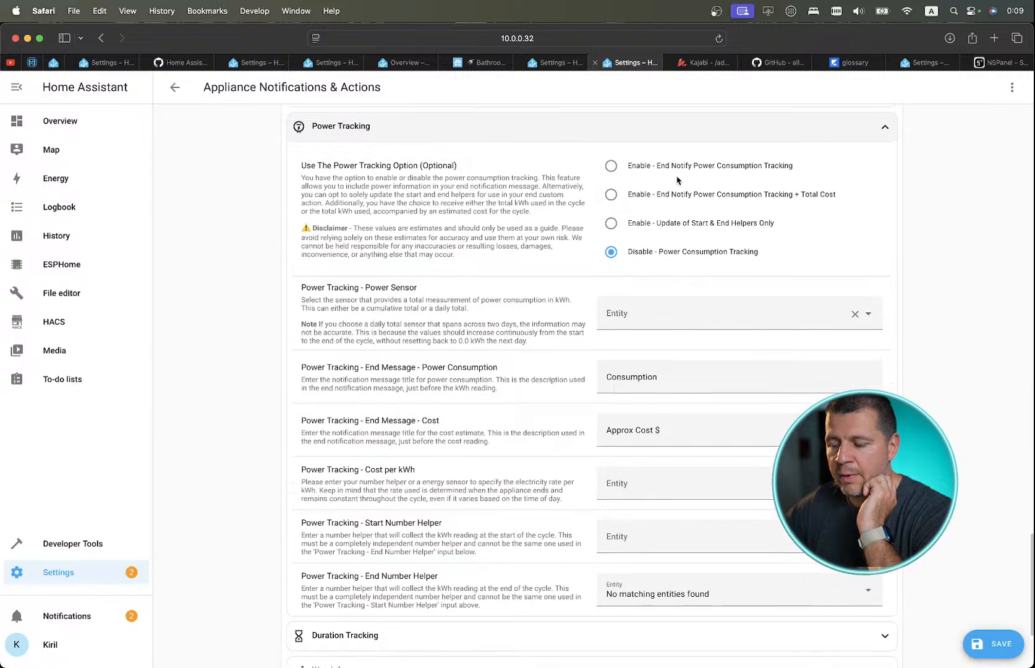
Expand the Duration Tracking section and examine its options and end message alongside the Power Tracking settings.
scroll(677, 179, down, 7)
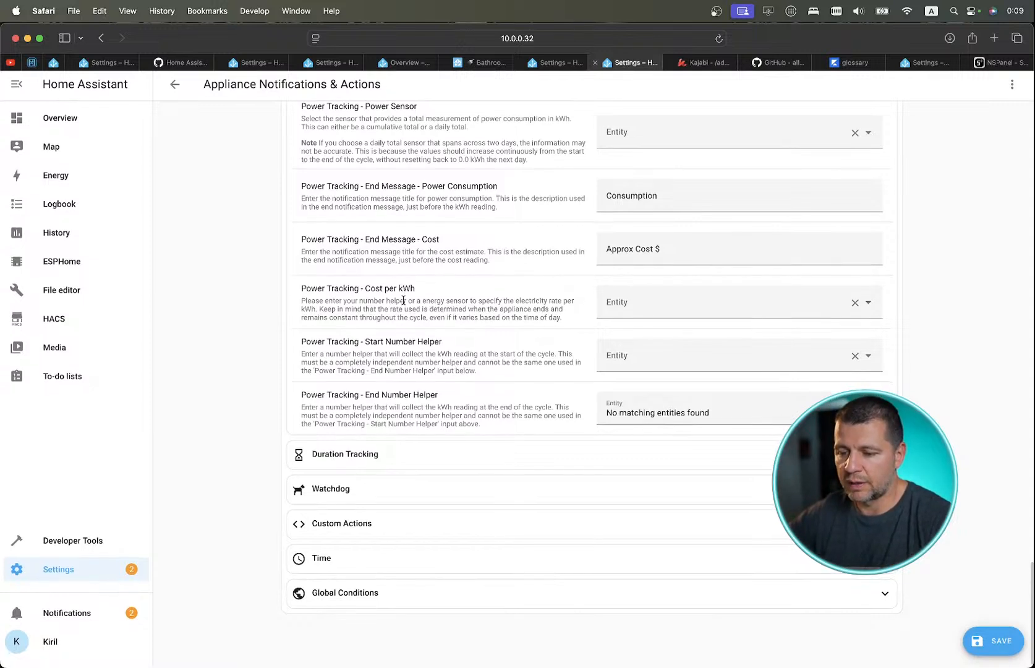
click(490, 464)
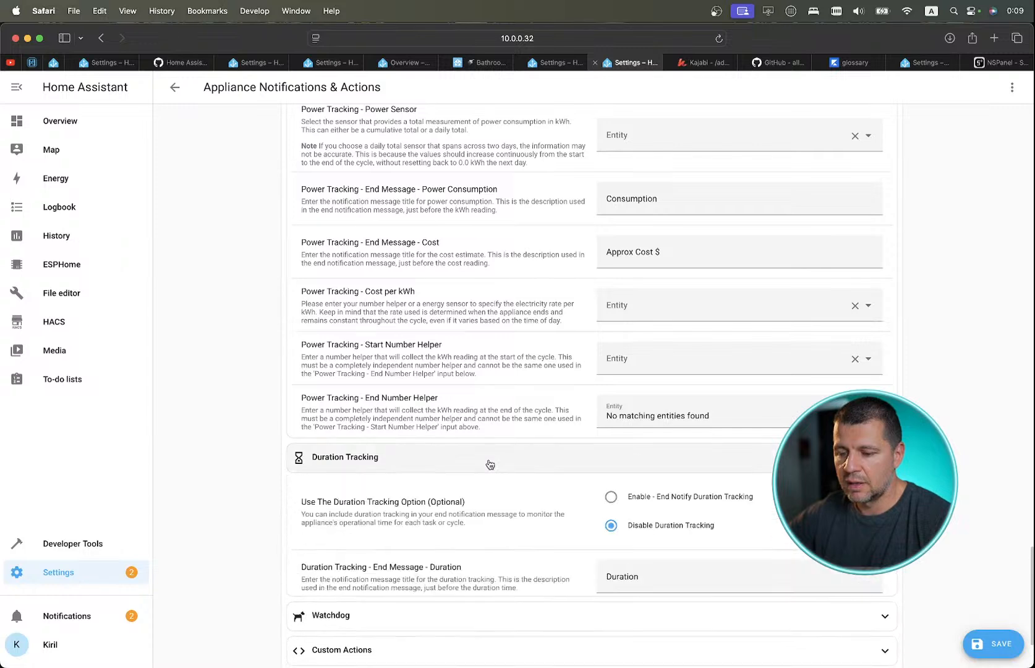
scroll(488, 461, down, 4)
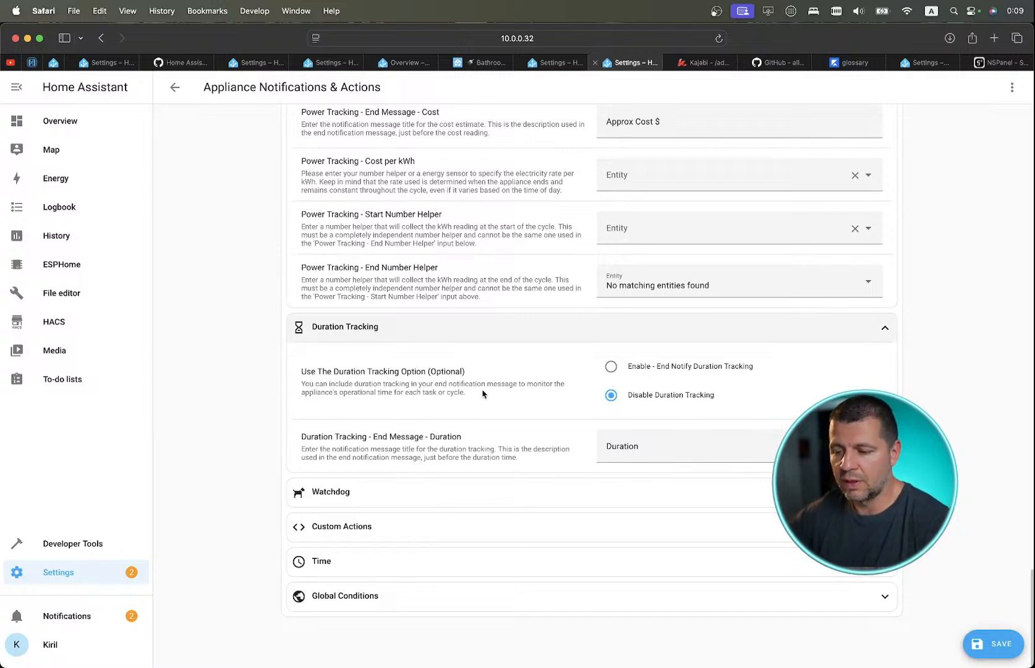
scroll(482, 394, up, 6)
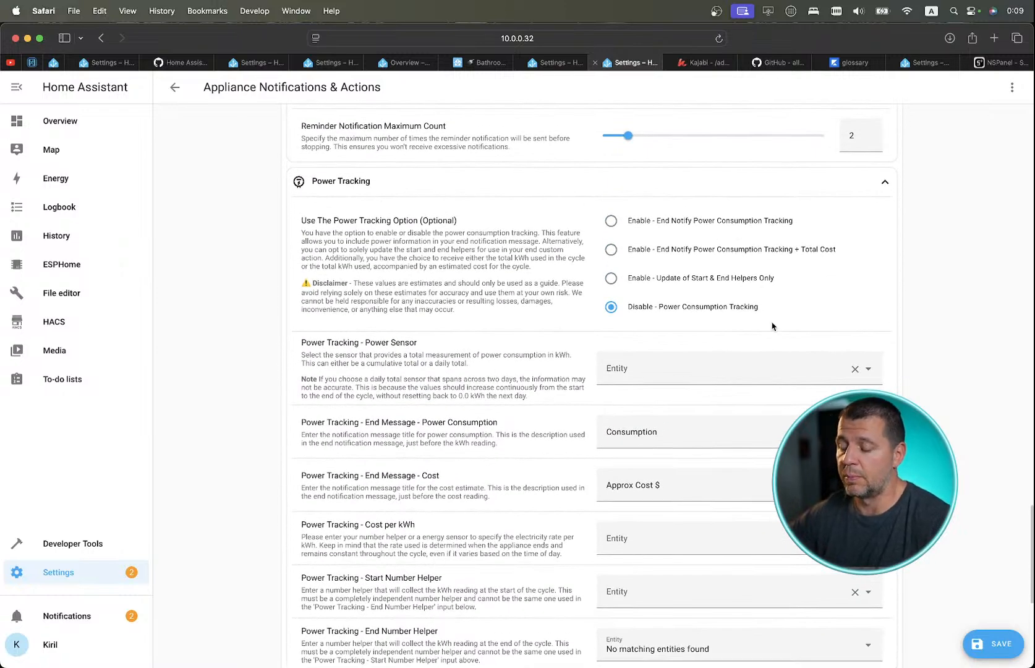
scroll(772, 326, down, 1)
scroll(772, 325, down, 6)
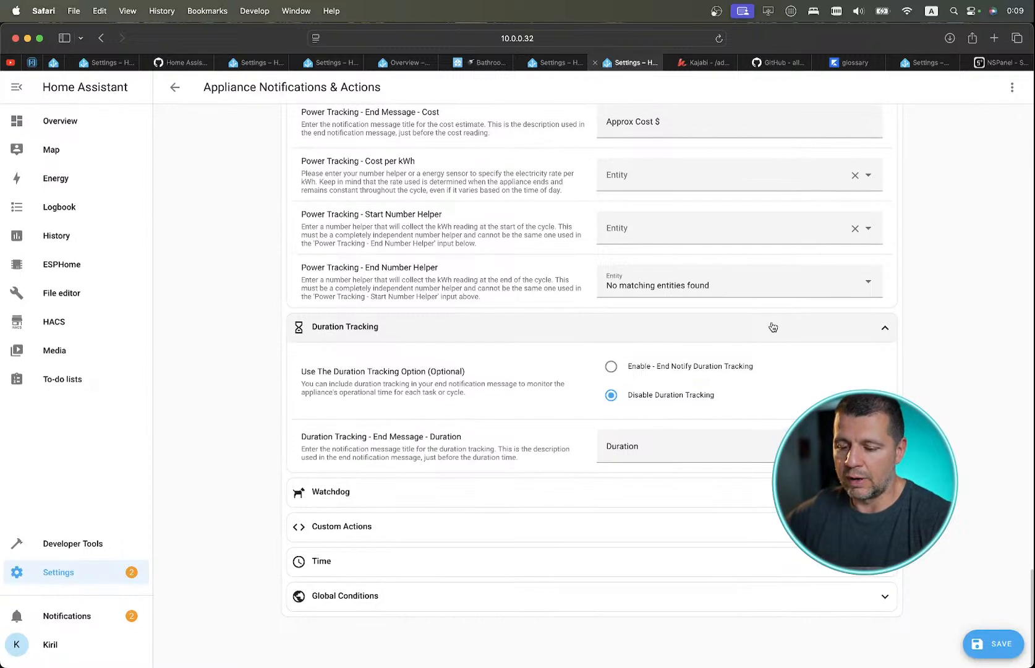
Expand the Watchdog section and examine its time frame, title, message, iOS and Android notification options.
click(399, 492)
scroll(398, 490, down, 5)
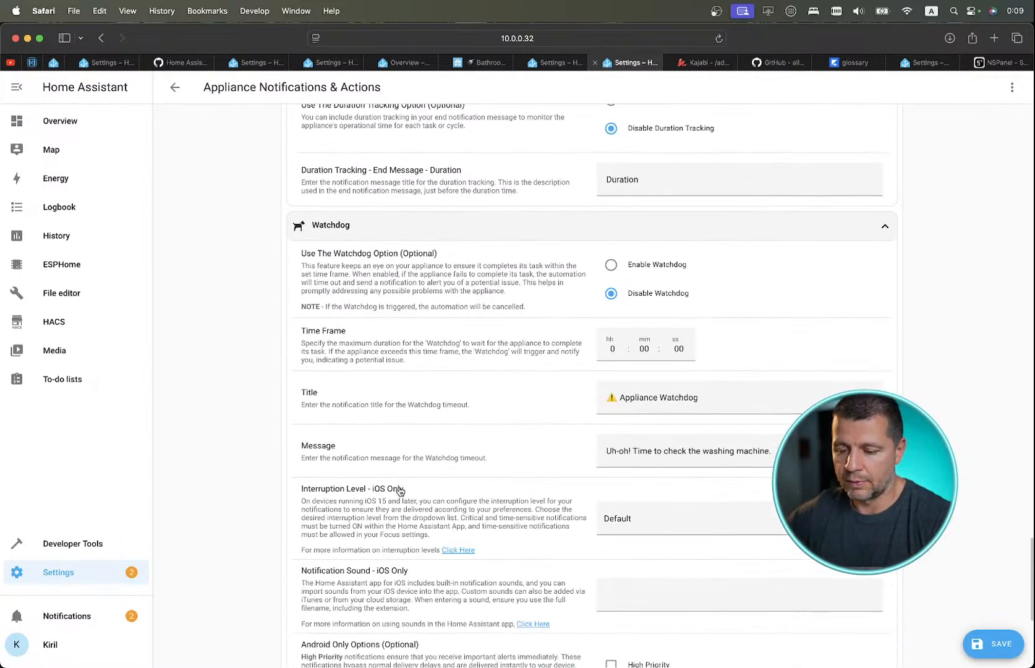
scroll(398, 491, down, 2)
scroll(398, 490, up, 2)
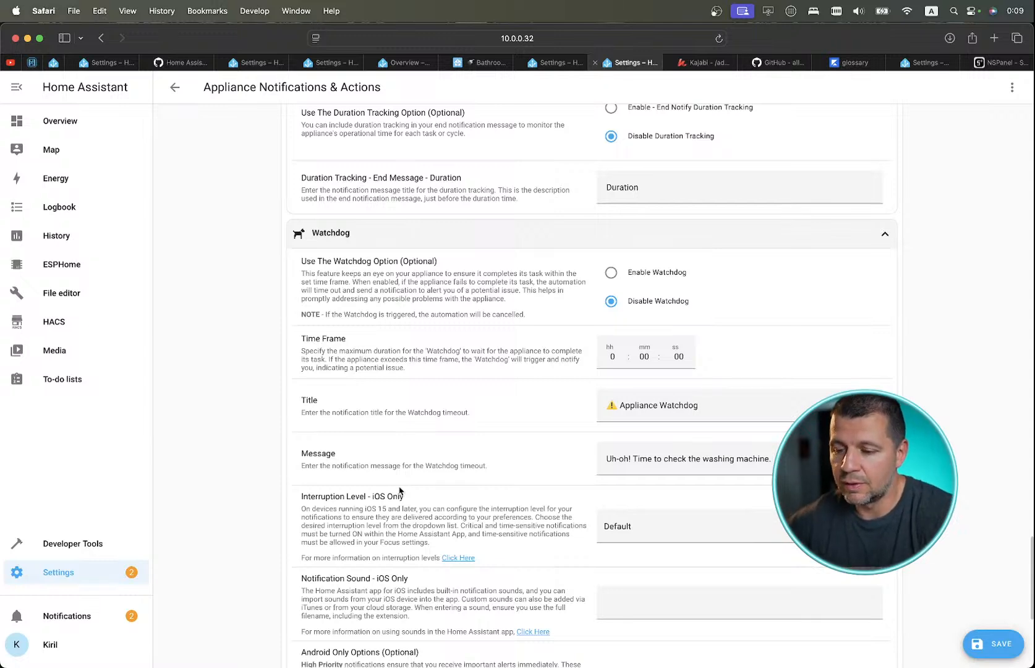
scroll(400, 491, down, 5)
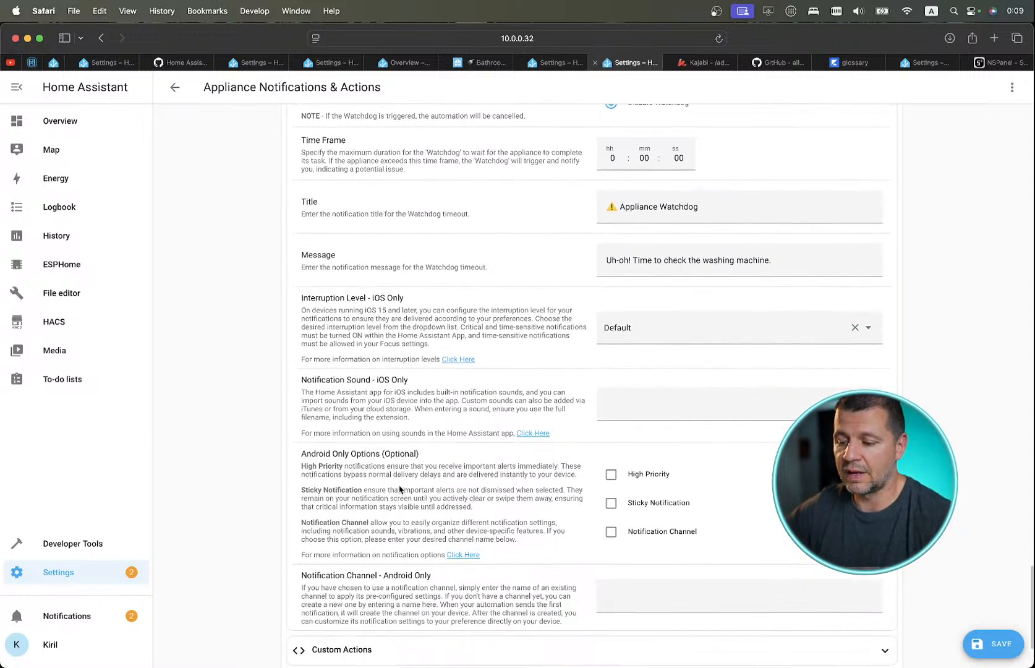
scroll(400, 490, down, 3)
scroll(399, 490, up, 6)
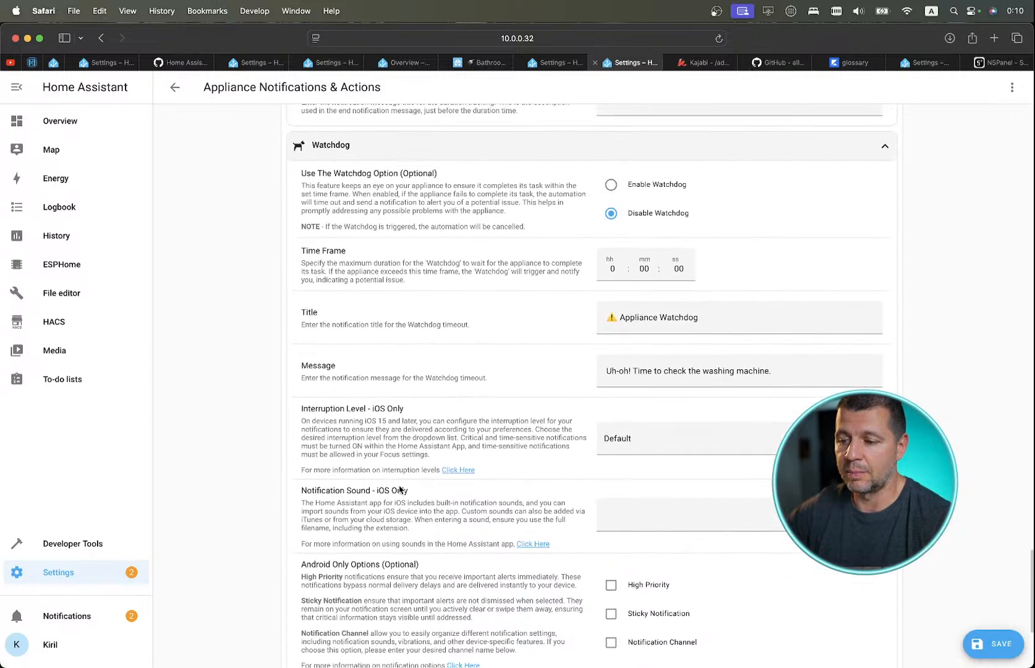
scroll(400, 490, up, 1)
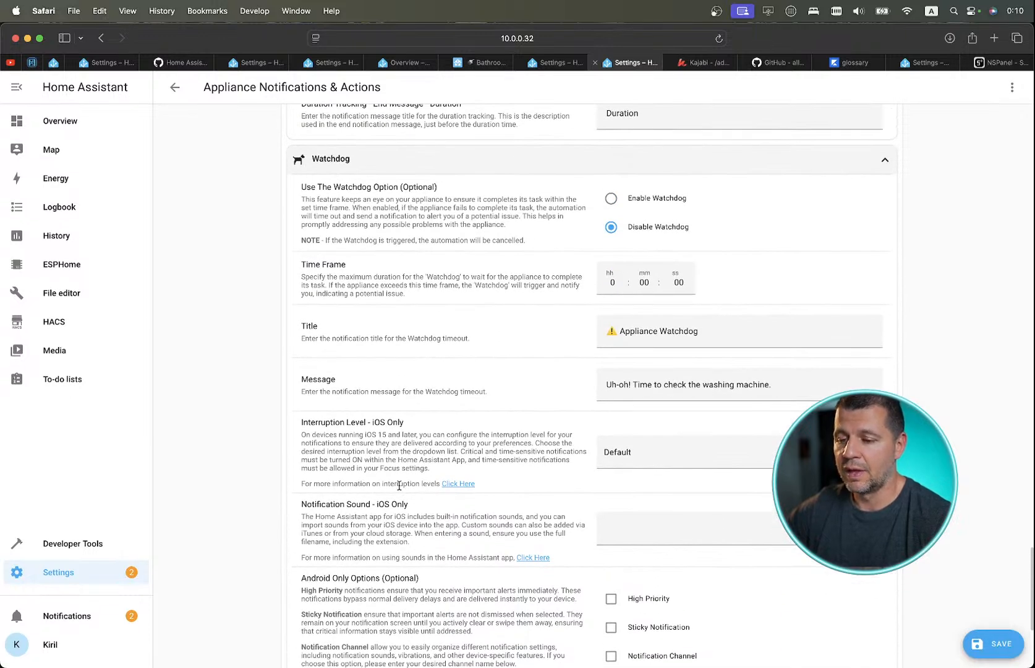
scroll(399, 485, up, 5)
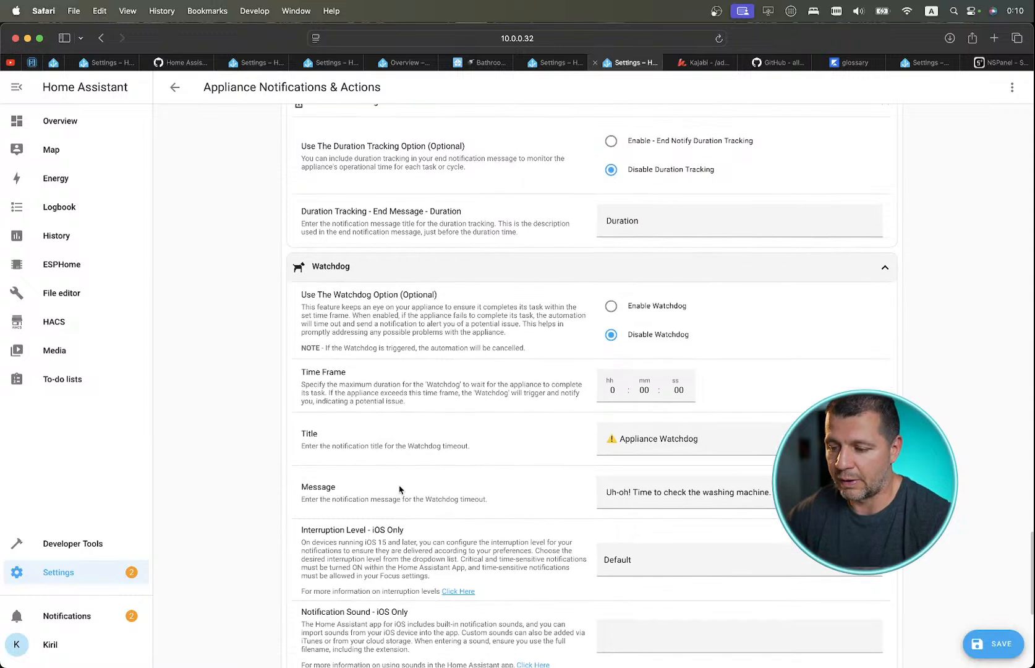
scroll(399, 489, down, 8)
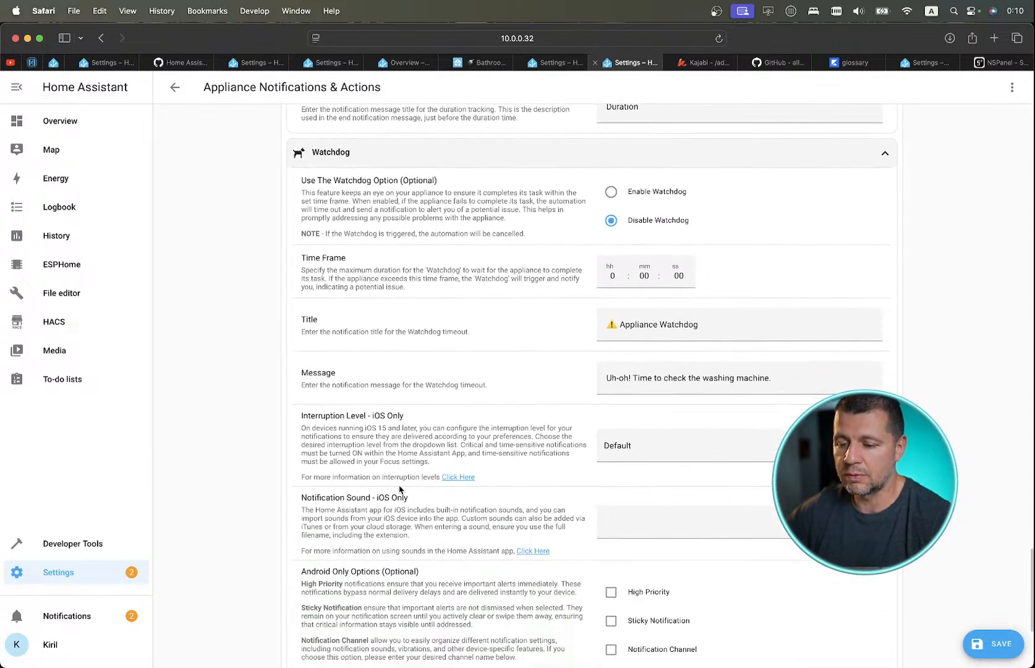
scroll(400, 489, down, 3)
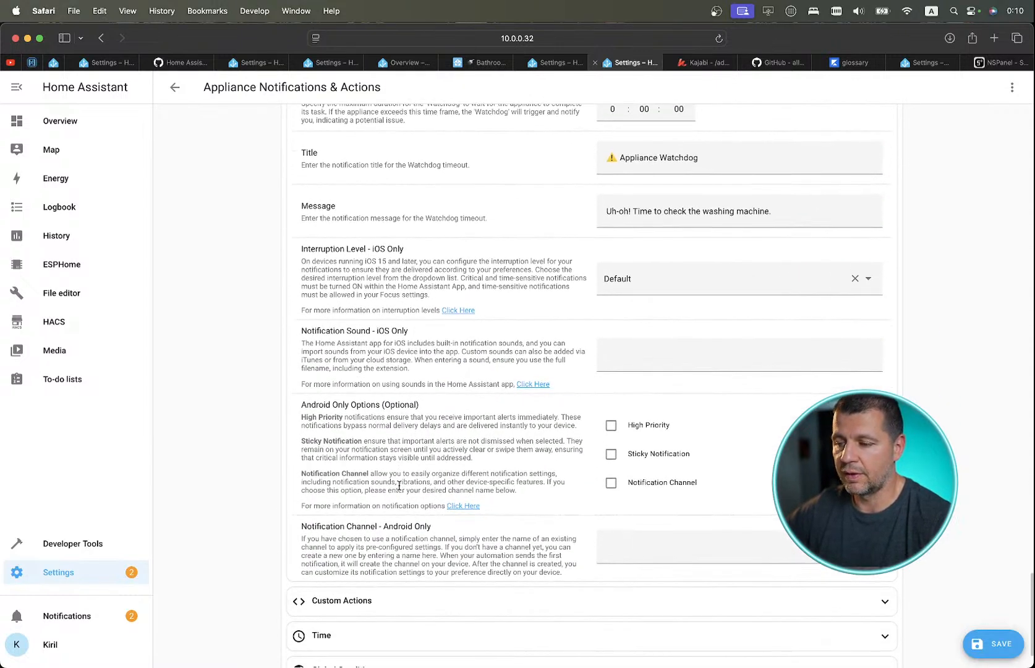
scroll(502, 334, down, 3)
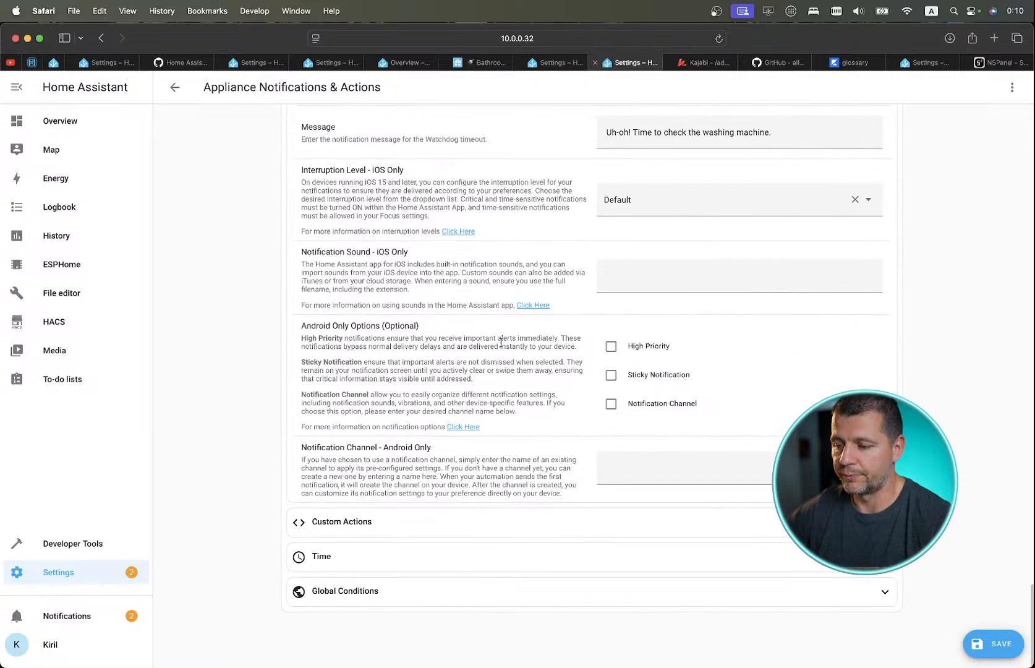
Expand Custom Actions and add a "Persistent Notification: Create" action to the start custom actions.
click(402, 540)
scroll(401, 531, down, 10)
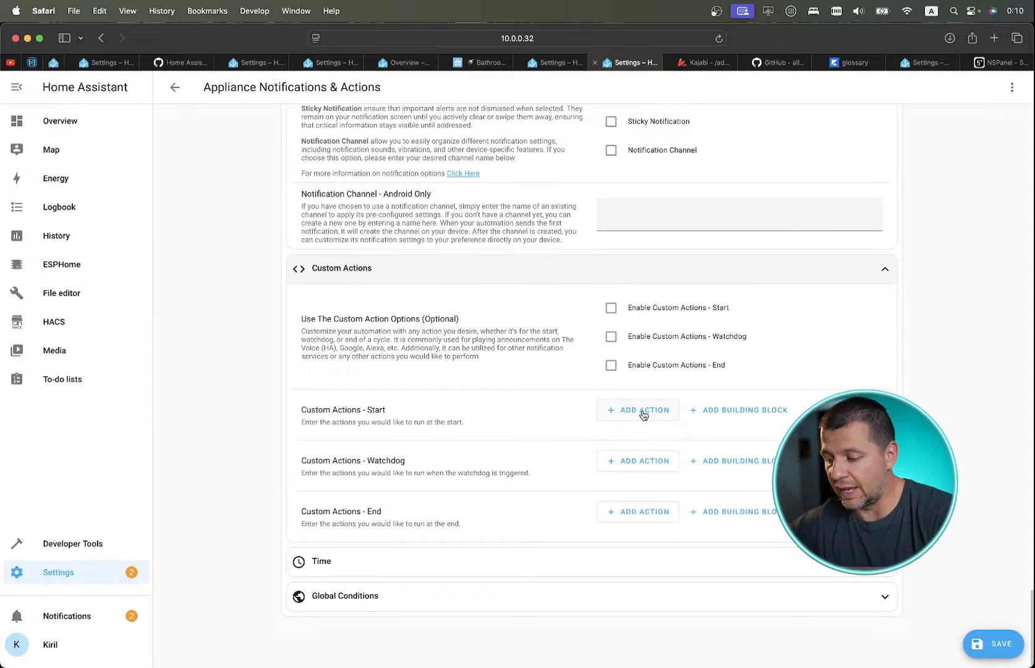
click(643, 412)
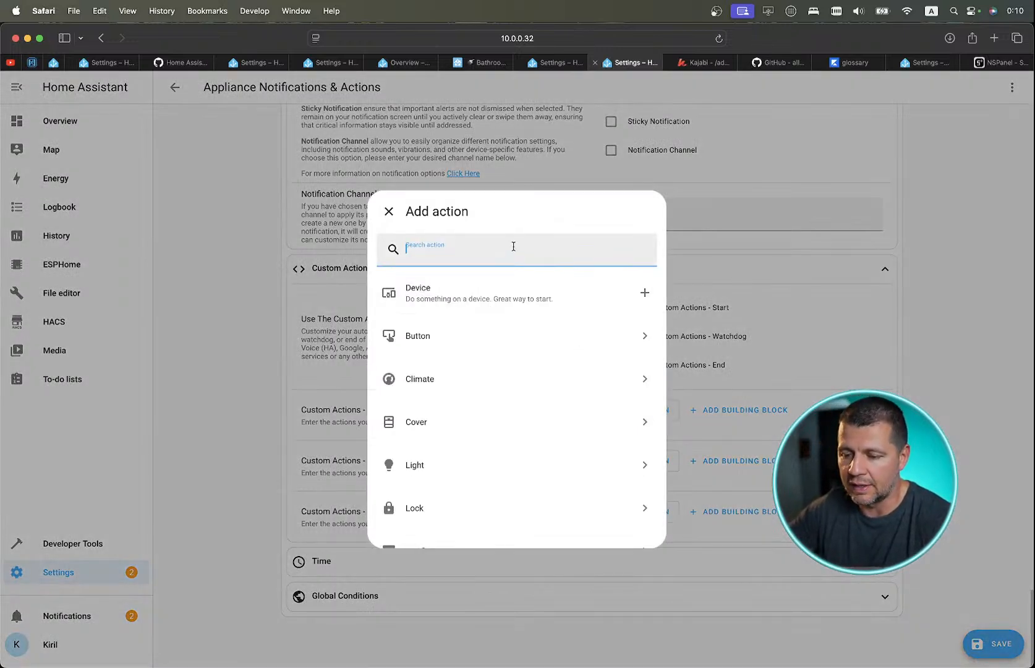
text(per)
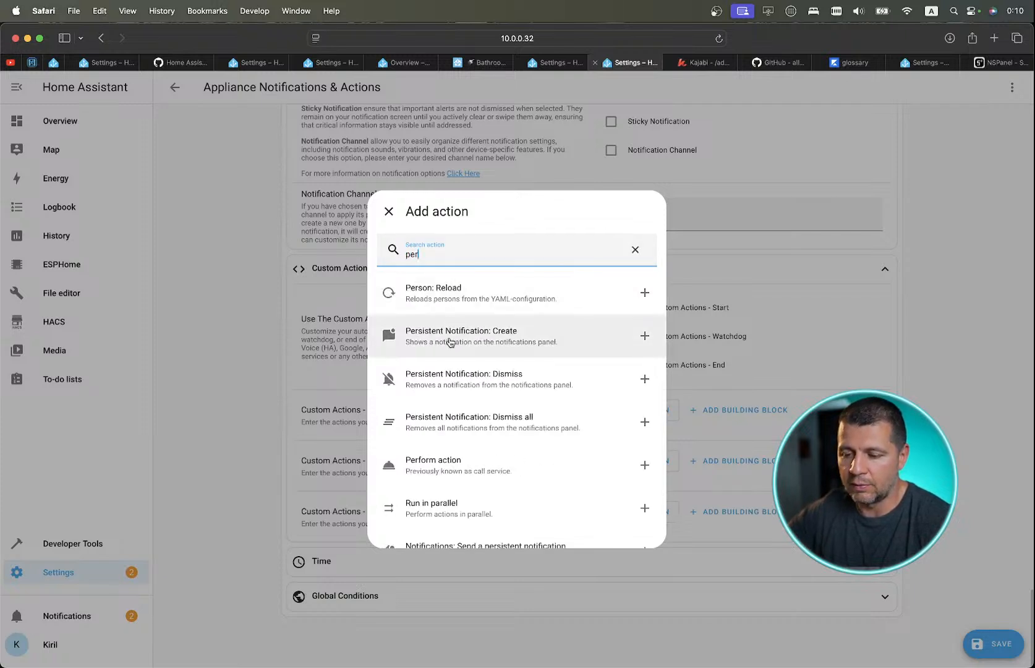
click(450, 342)
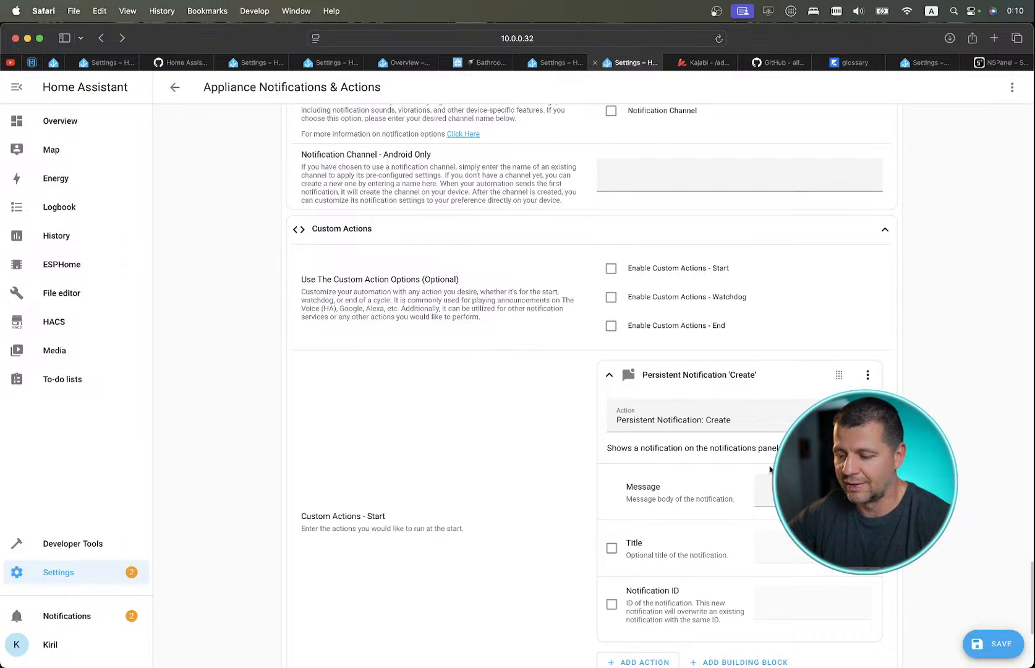
Set the start action's notification message to "washing machine start".
click(769, 490)
scroll(772, 493, down, 2)
scroll(772, 492, up, 3)
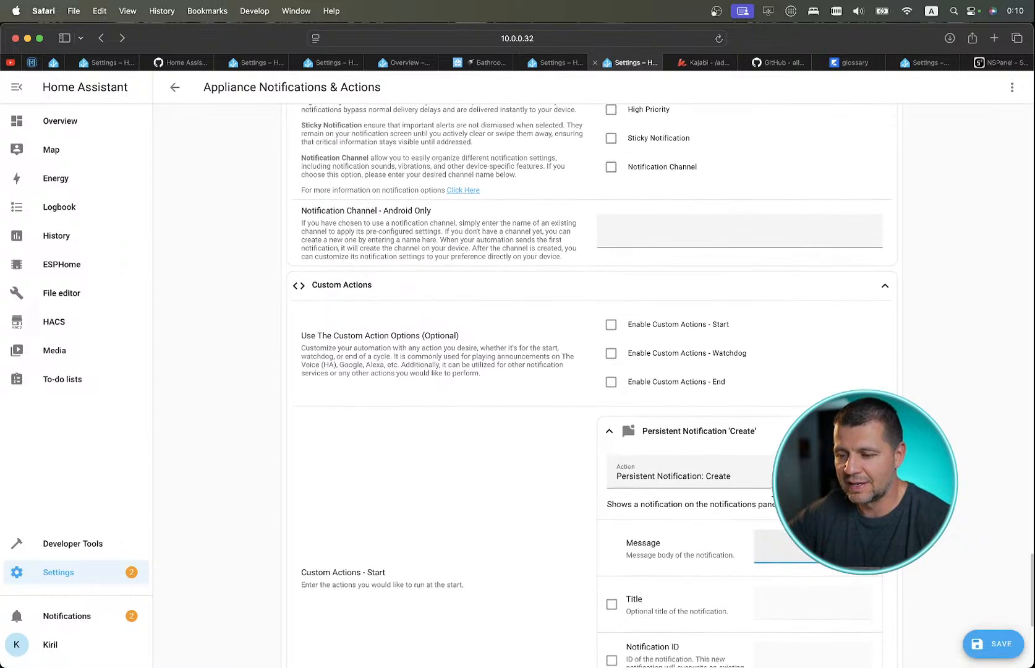
scroll(772, 492, down, 2)
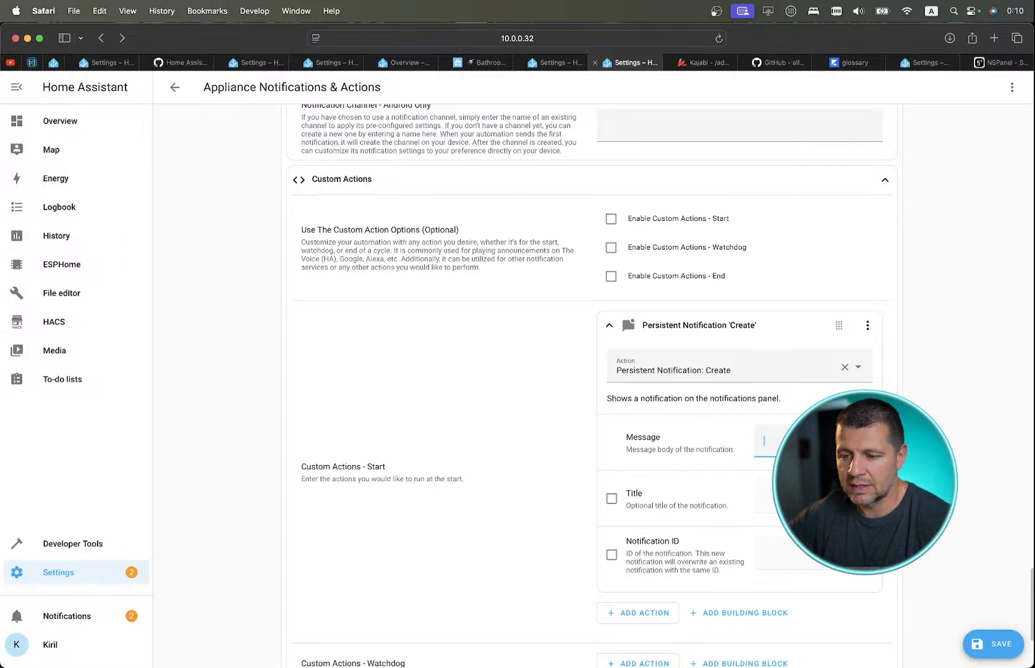
scroll(772, 492, down, 3)
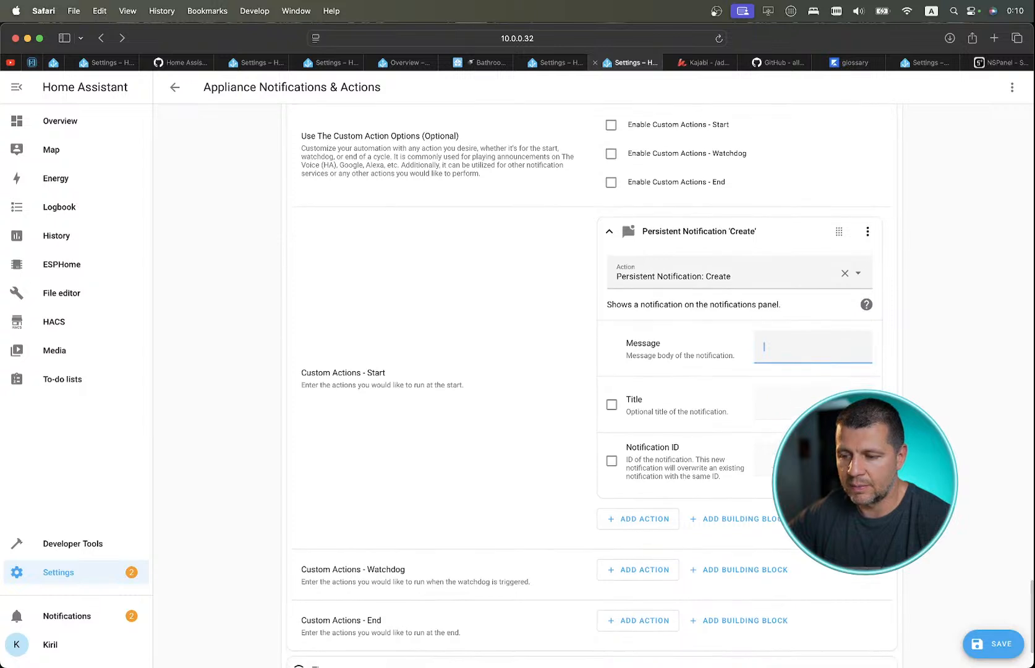
scroll(592, 389, up, 1)
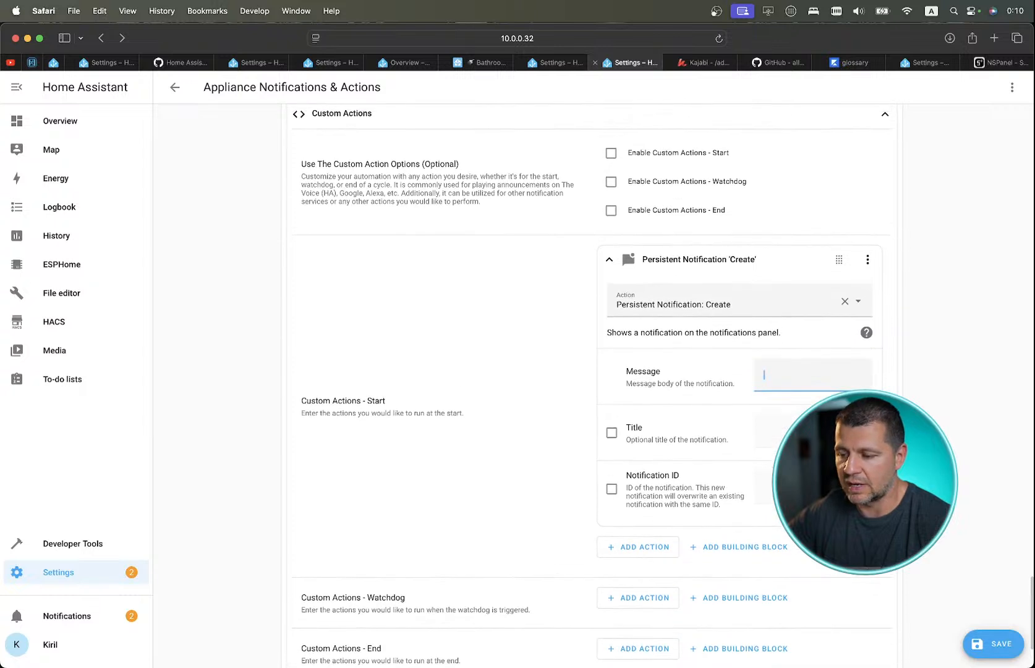
text(was)
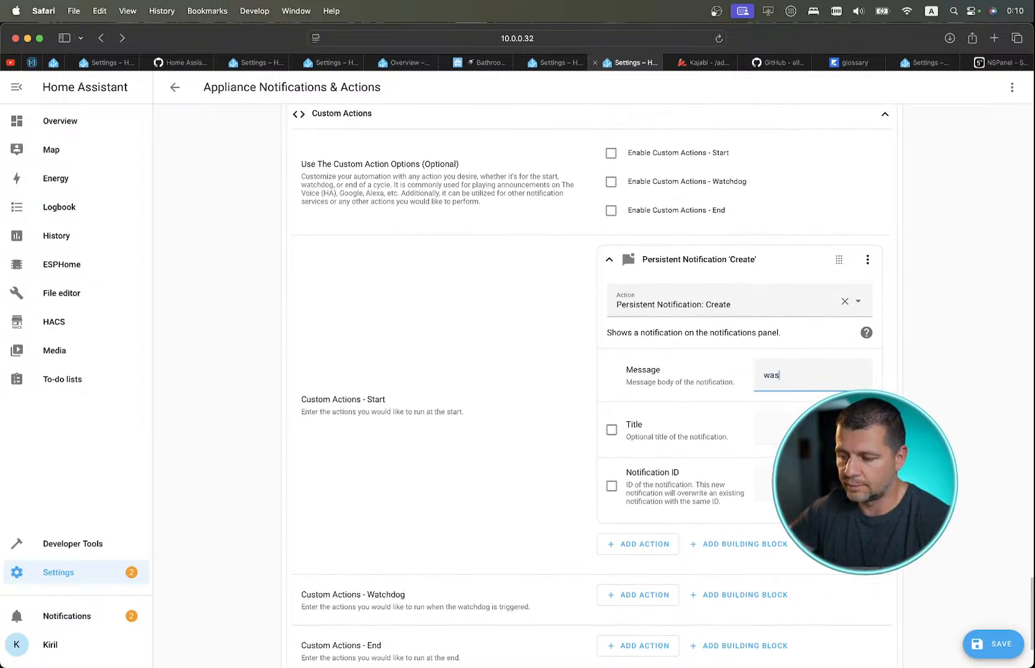
text(hing mach)
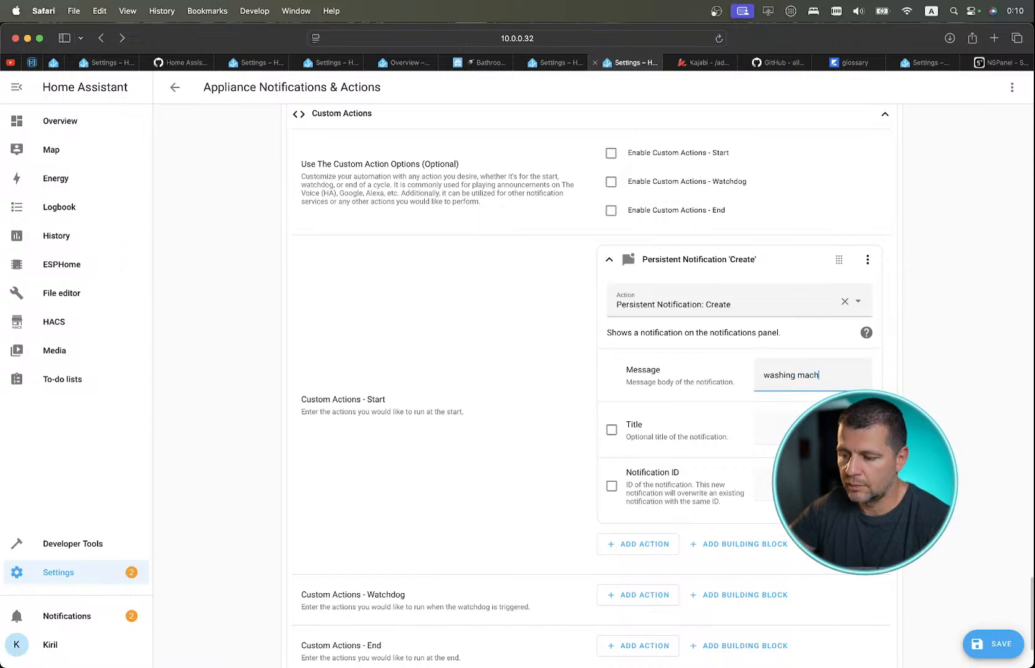
text(ine start)
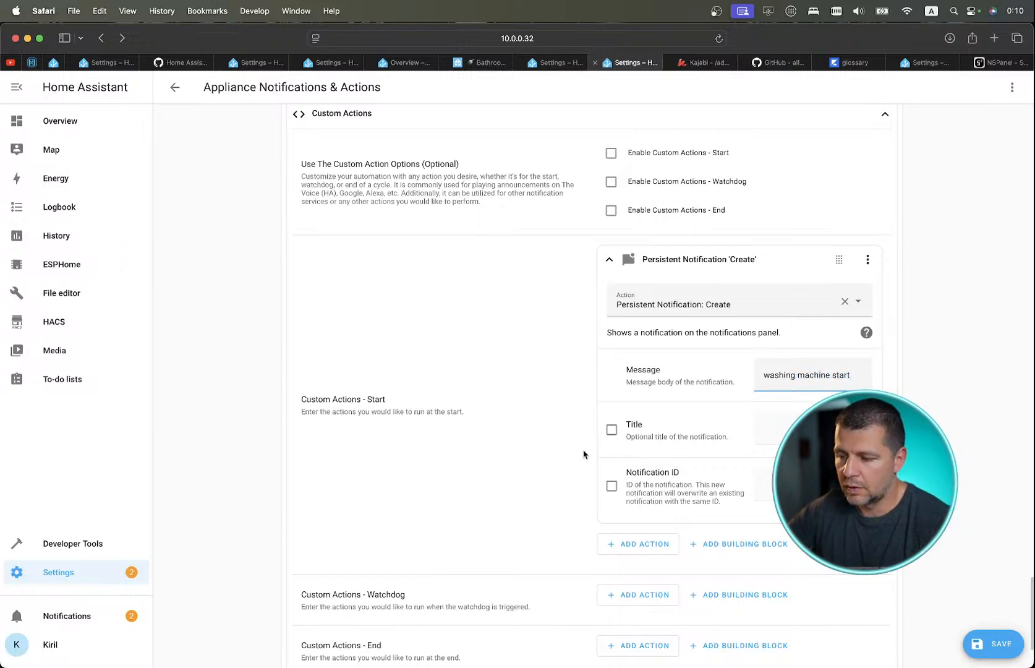
Add a "Persistent Notification: Create" action to the end custom actions with the message "washing machine is done".
scroll(499, 430, up, 3)
scroll(499, 431, down, 5)
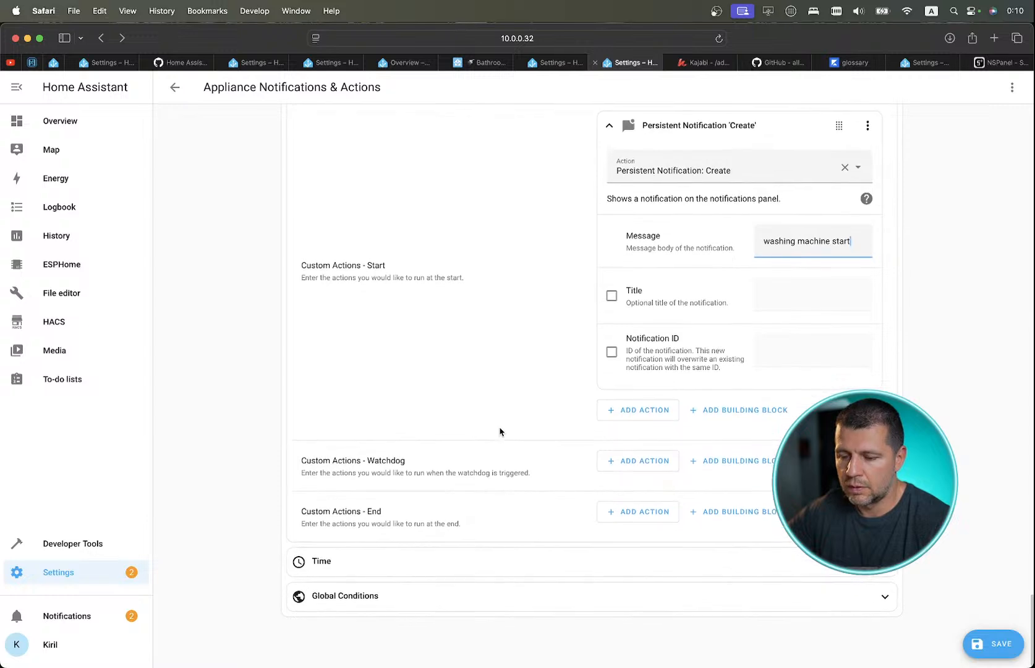
click(656, 514)
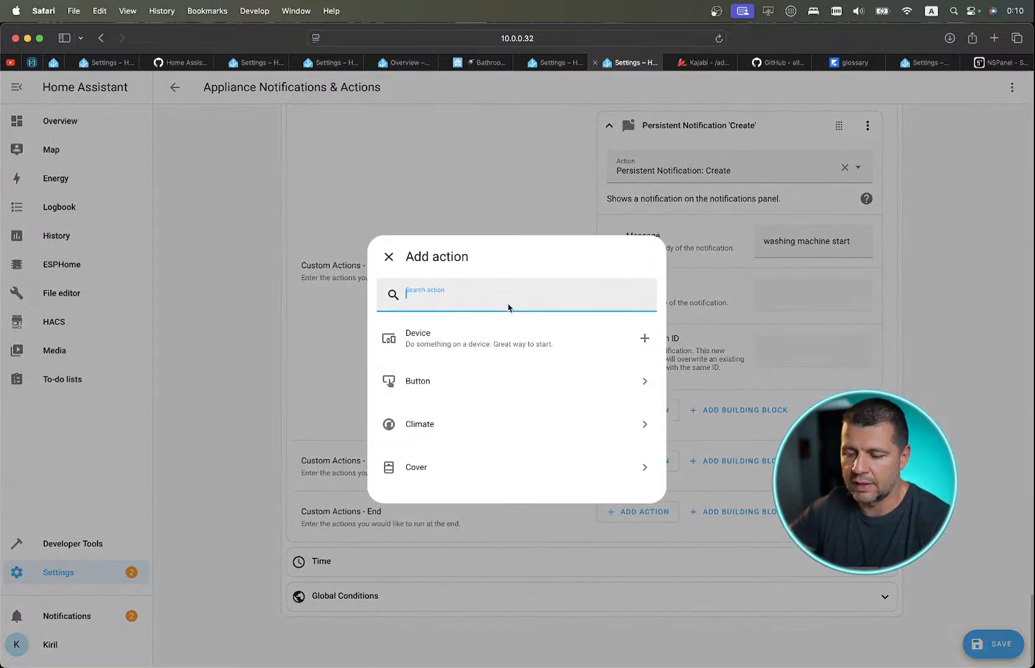
text(persi)
click(474, 328)
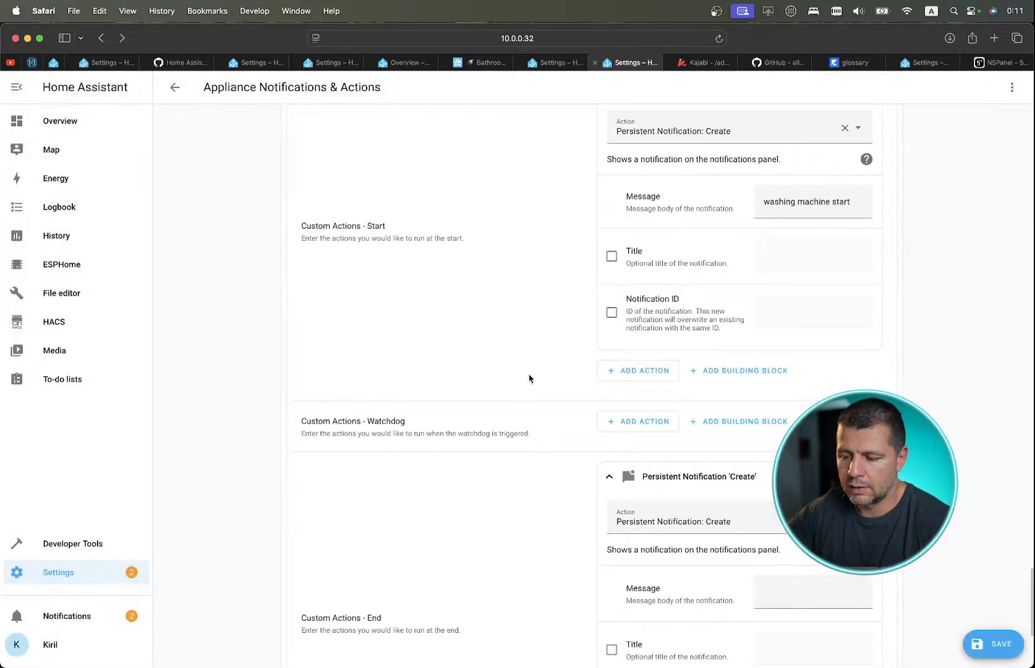
scroll(763, 586, down, 2)
text(wa)
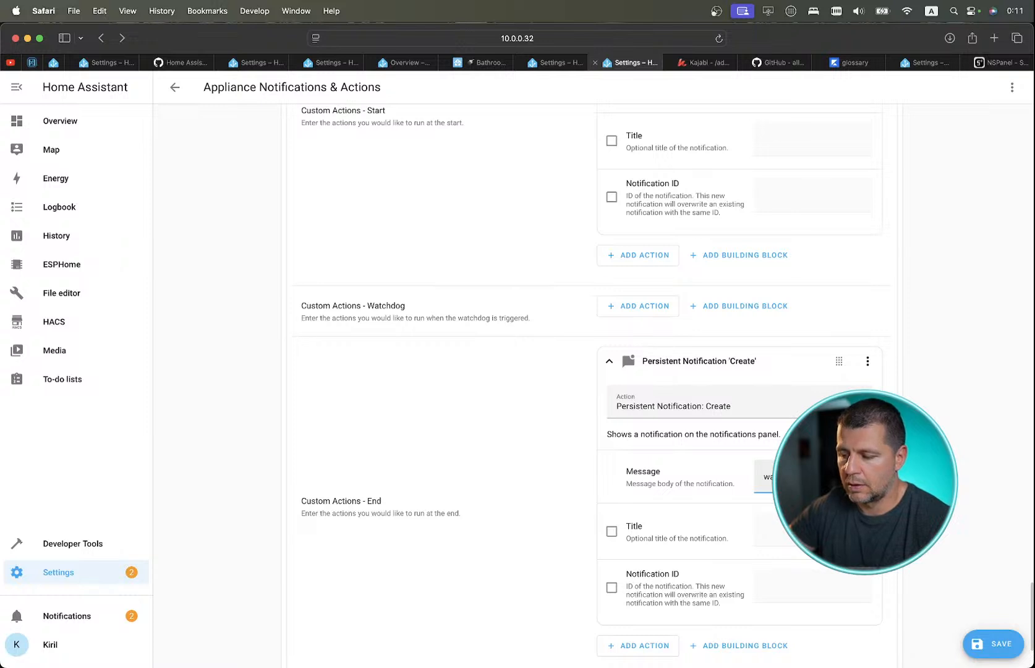
scroll(641, 556, up, 3)
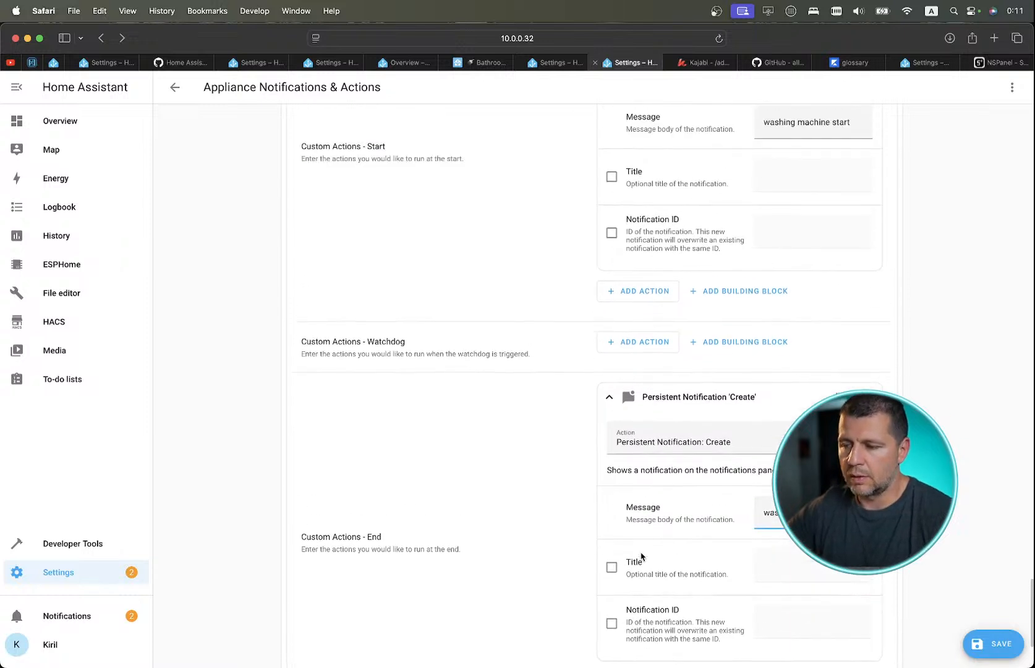
scroll(659, 351, down, 5)
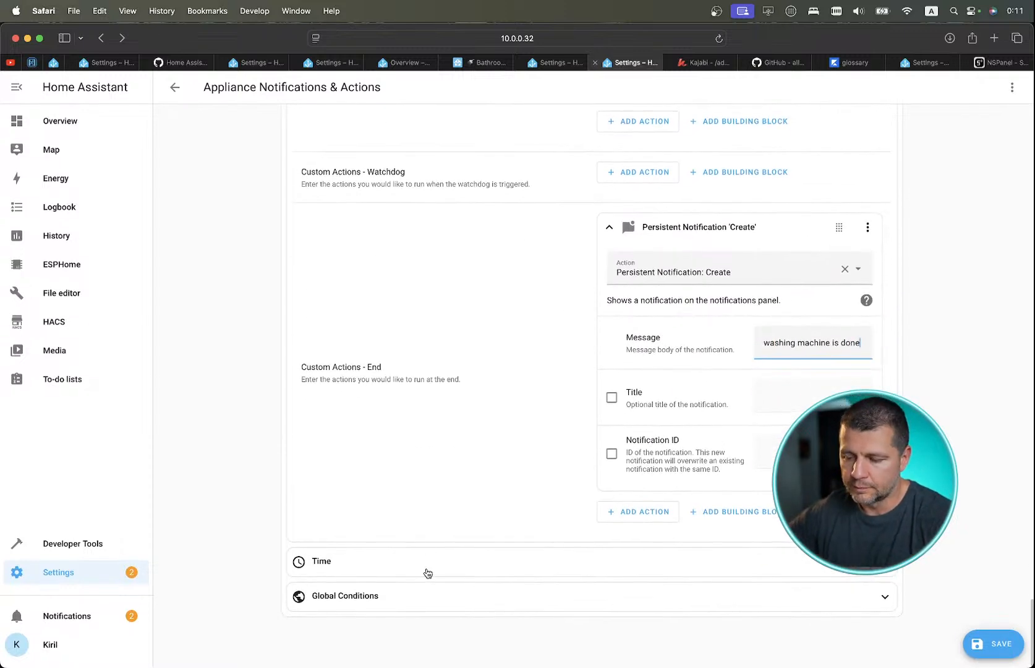
Expand the Time and Global Conditions sections and review their start time, end time, weekday and condition settings.
click(426, 572)
scroll(426, 572, down, 5)
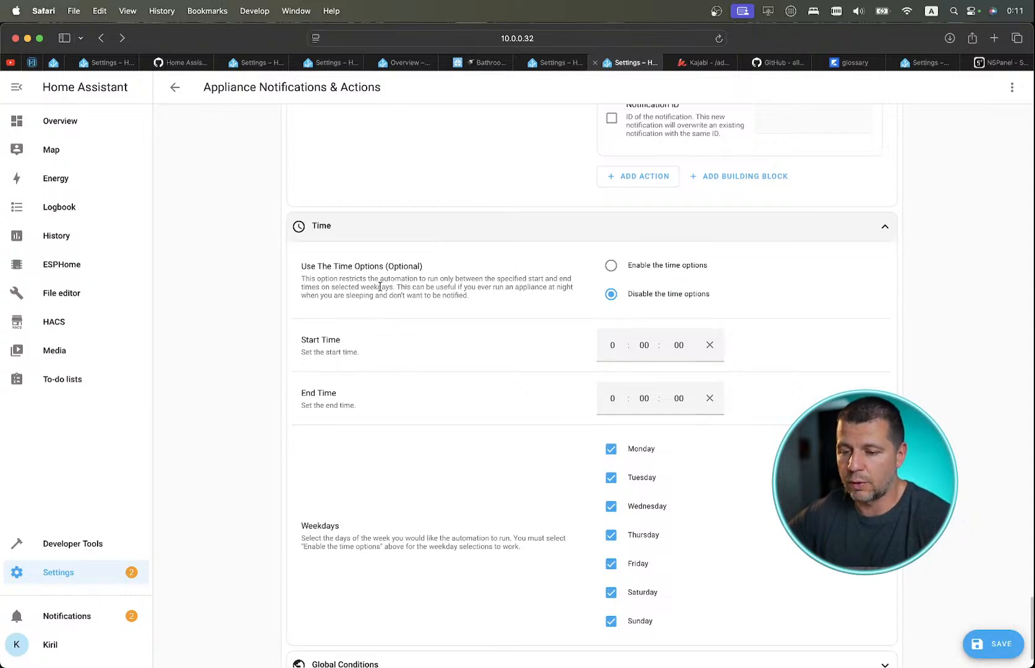
scroll(392, 309, down, 2)
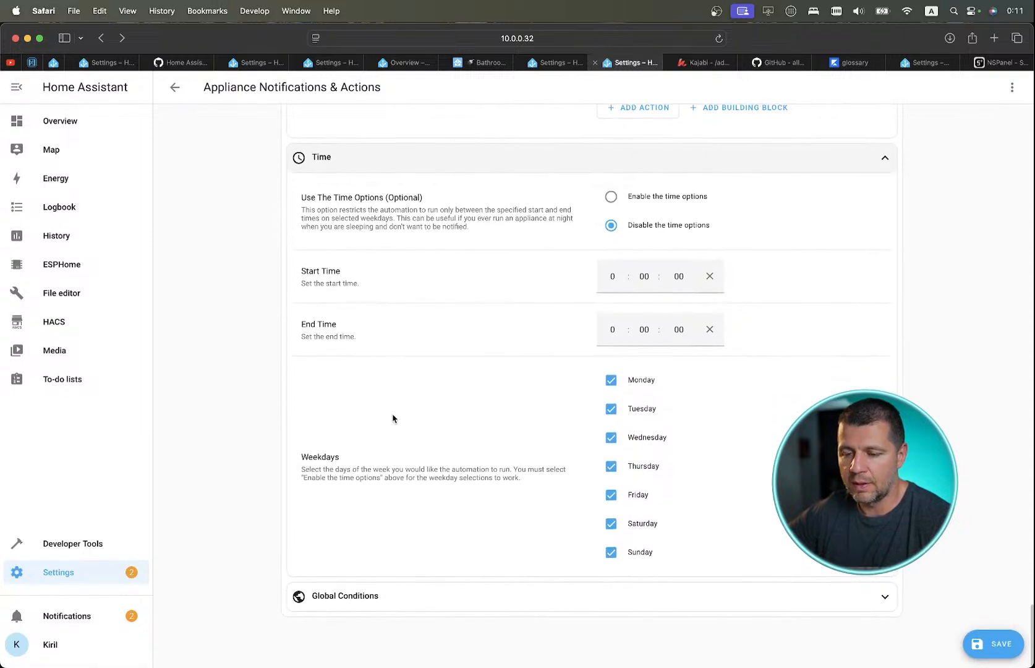
click(377, 625)
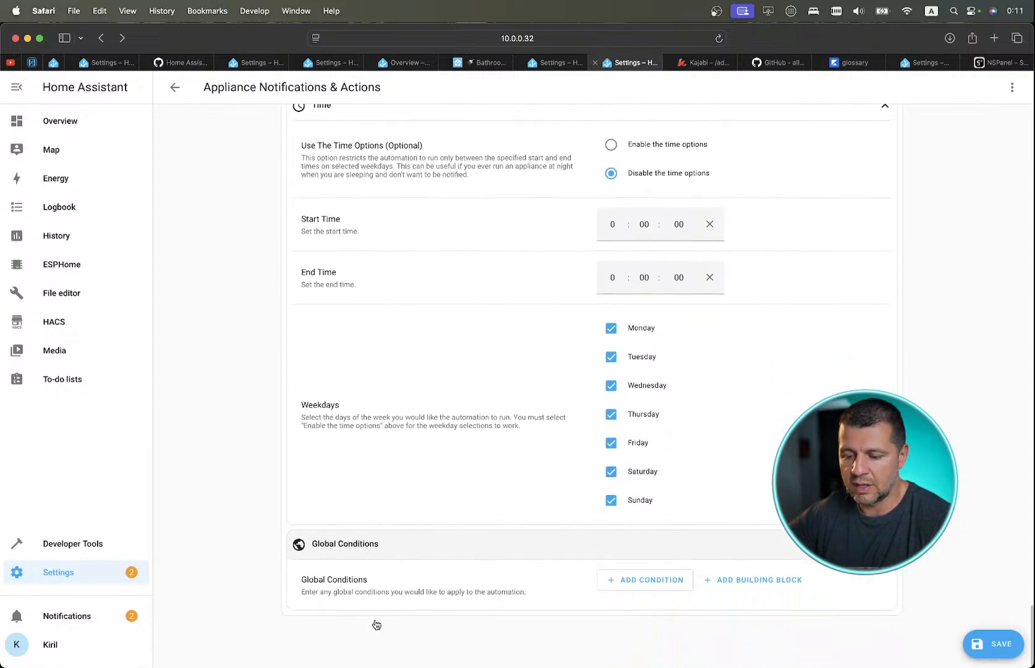
scroll(387, 570, up, 20)
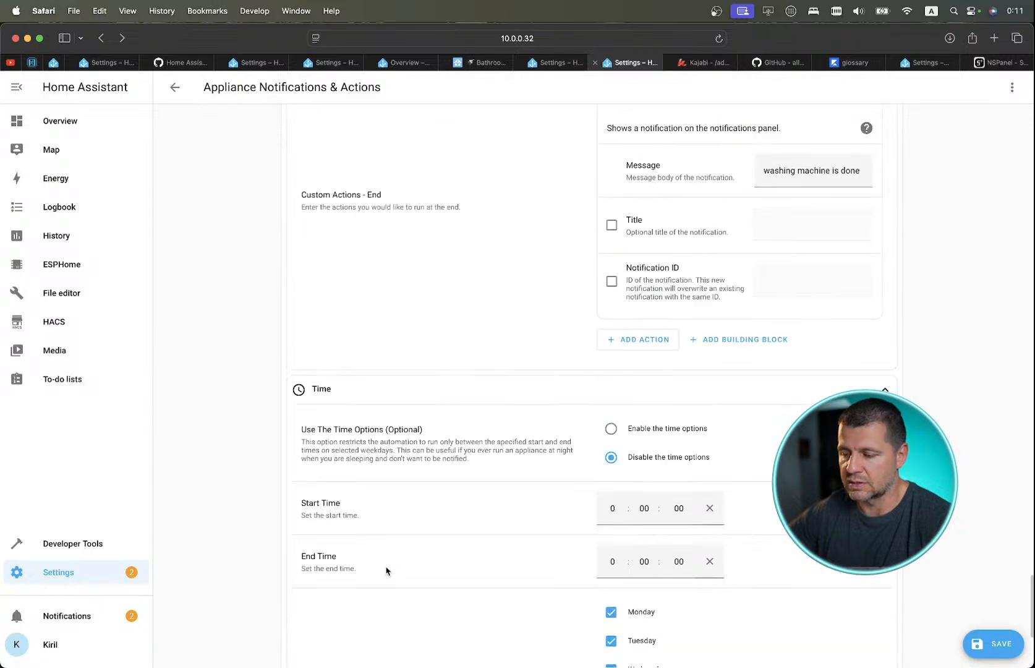
Review the automation's finish notification, reminder, watchdog and custom action settings from the Time section back up to Power Settings.
scroll(386, 570, up, 20)
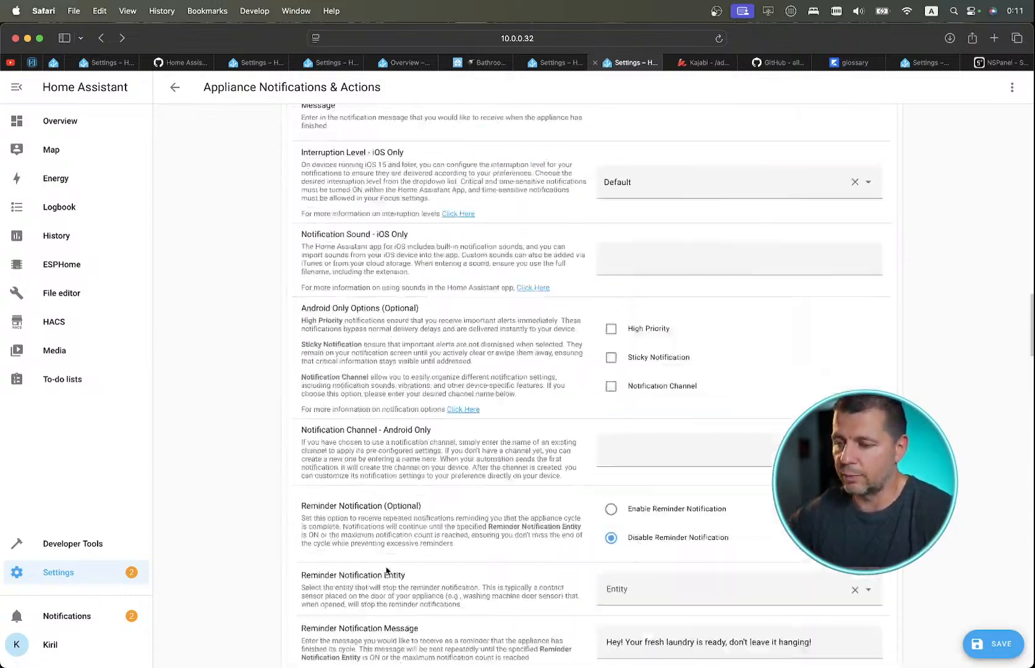
scroll(387, 570, down, 10)
scroll(387, 570, down, 20)
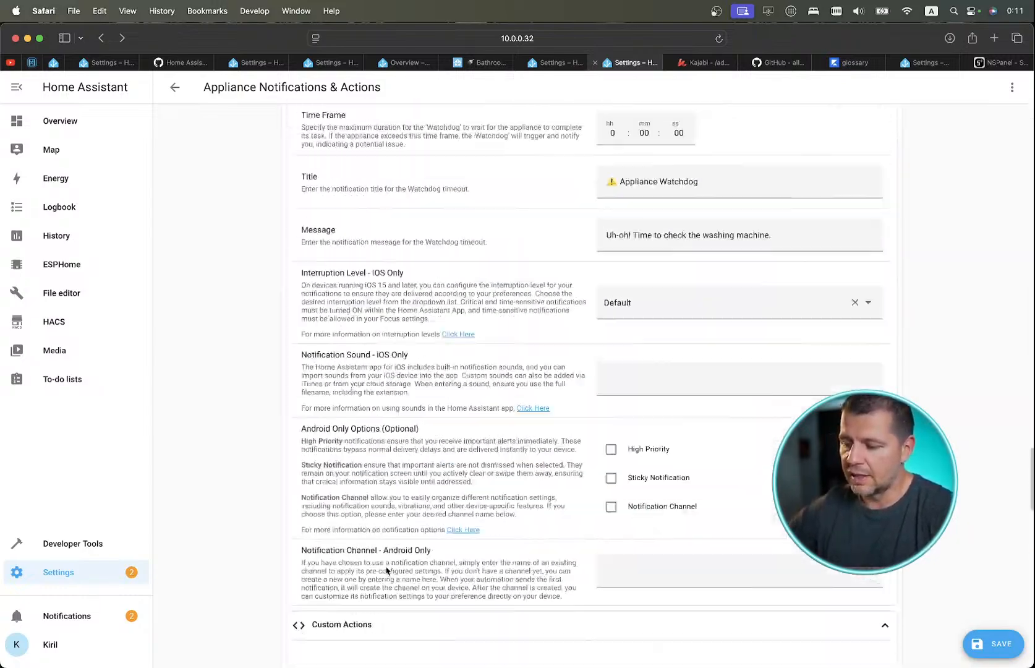
scroll(386, 570, up, 15)
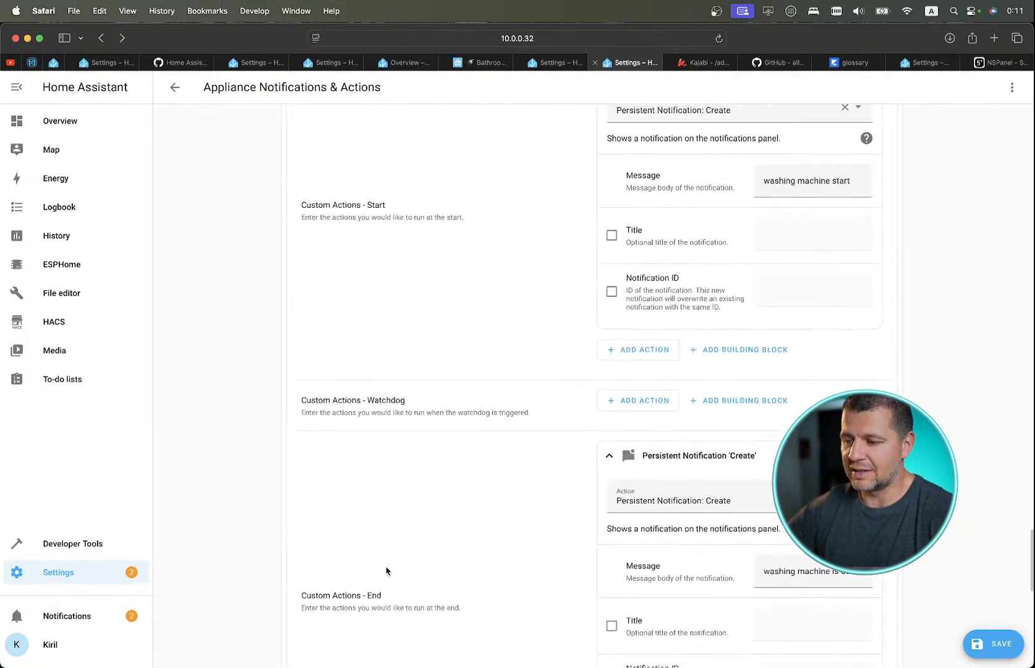
scroll(386, 570, down, 10)
scroll(387, 570, up, 5)
scroll(387, 570, up, 10)
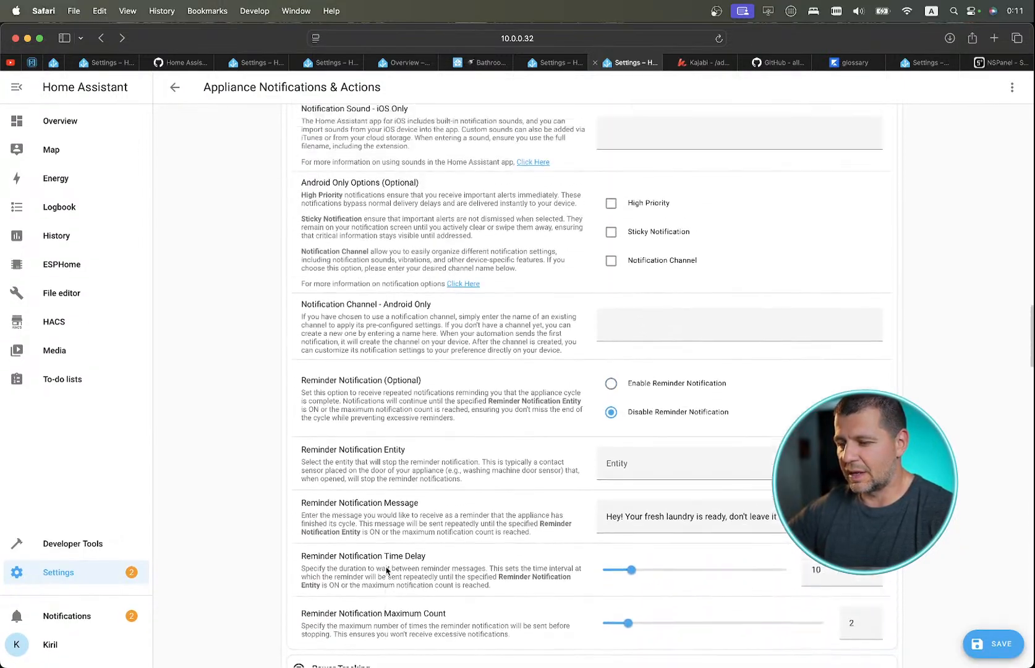
scroll(387, 570, up, 15)
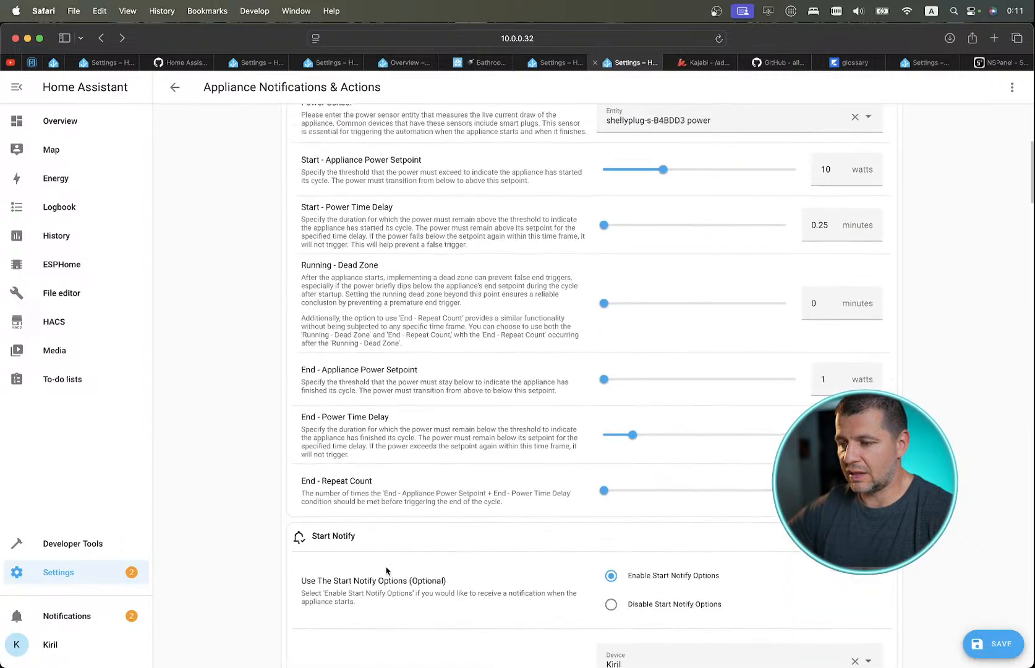
Set the End - Appliance Power Setpoint to 5 watts in the Power Settings.
scroll(386, 565, down, 2)
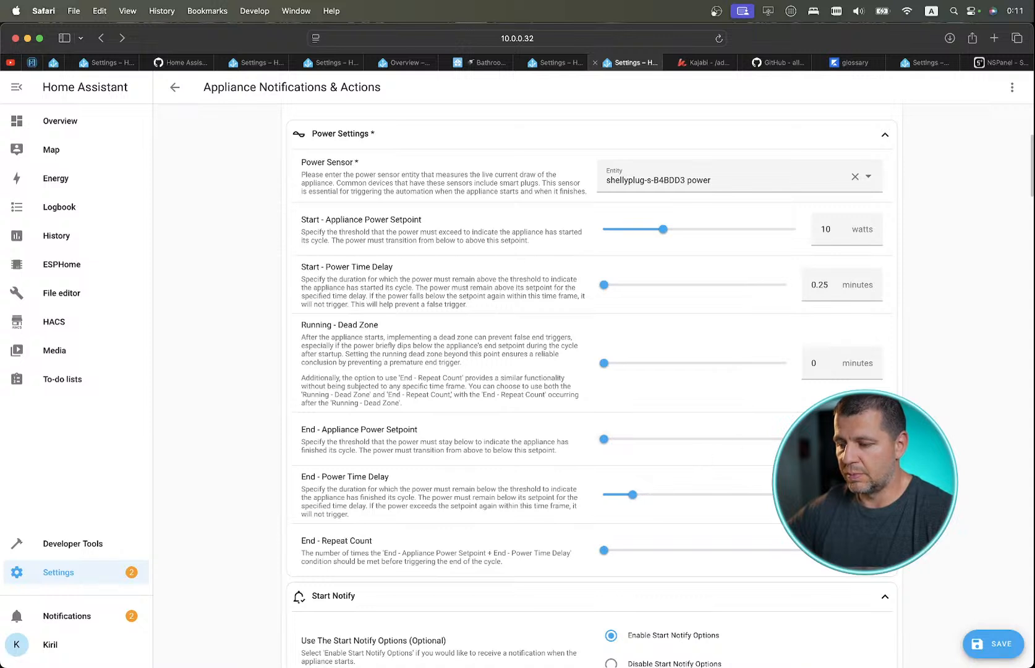
click(623, 439)
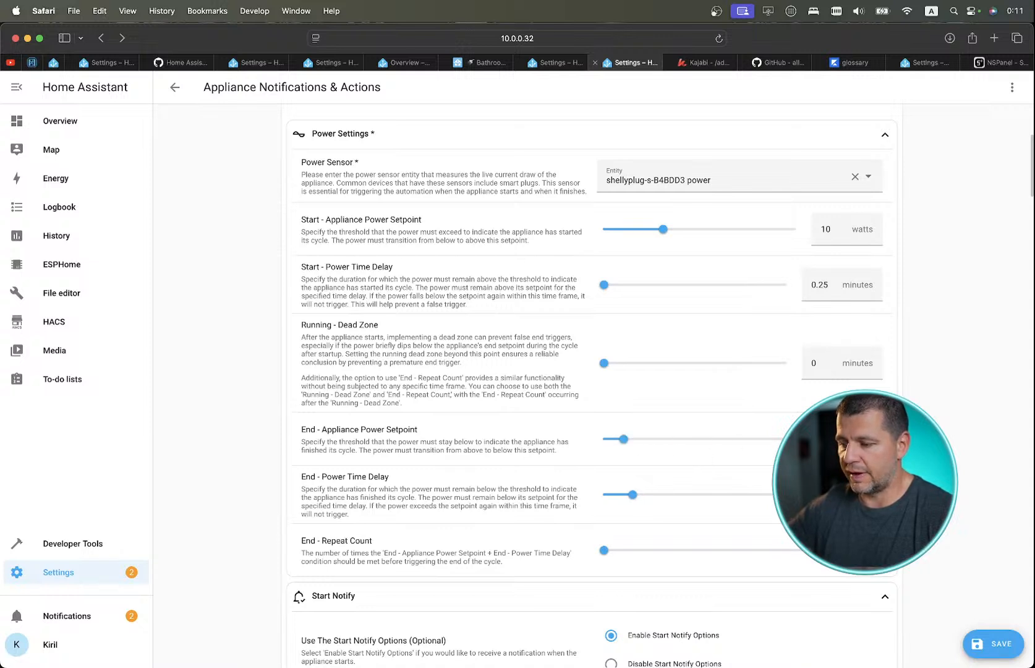
drag(623, 439, 630, 439)
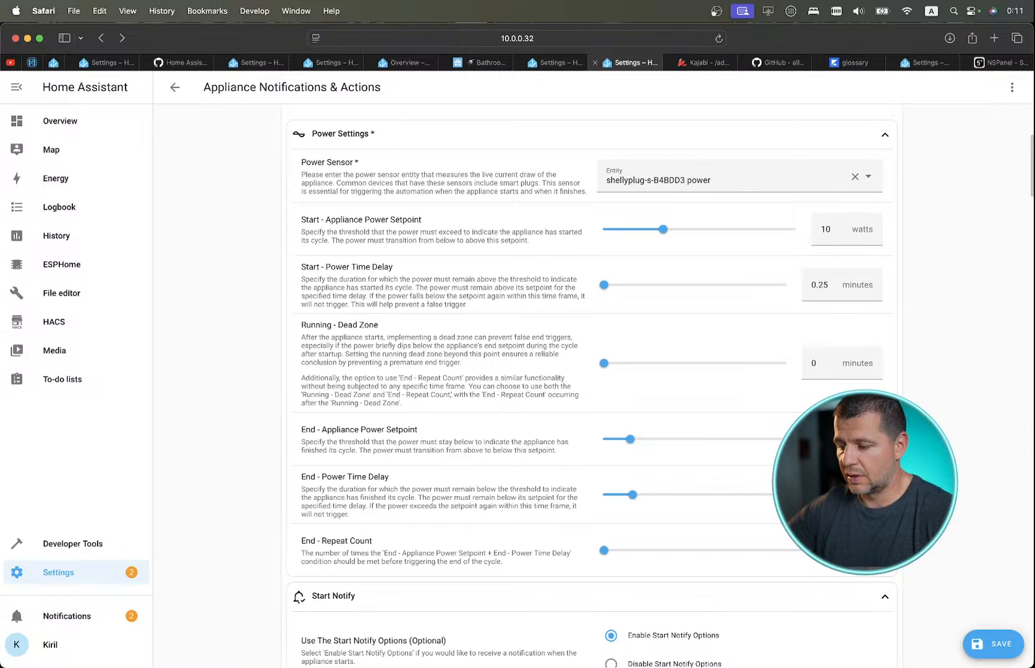
Set the End - Power Time Delay to 0.01 minutes in the Power Settings.
drag(633, 494, 604, 494)
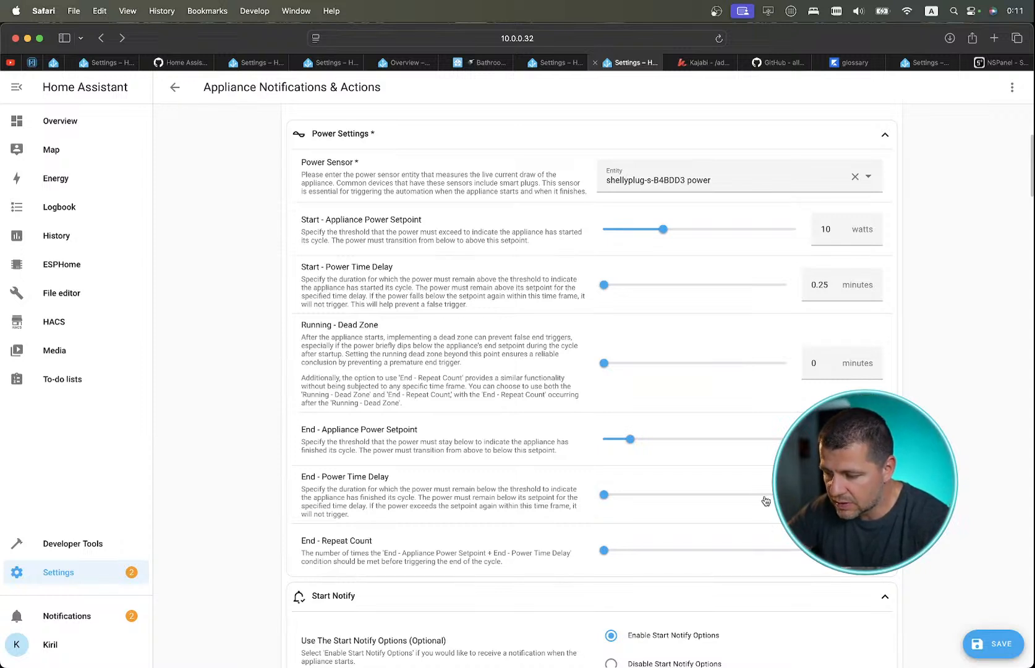
click(731, 496)
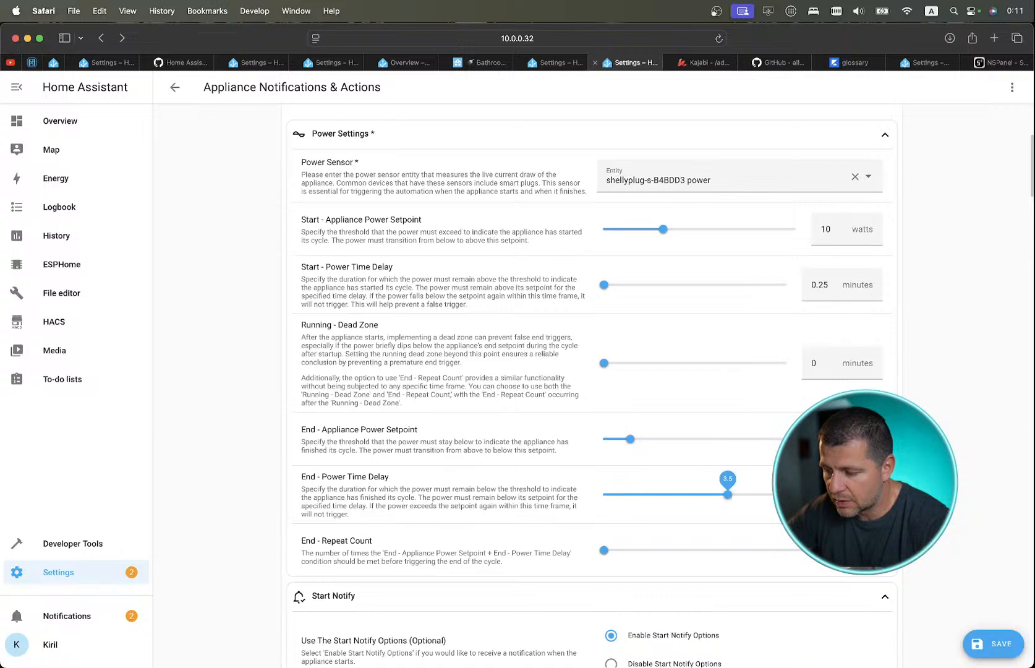
key(BackSpace)
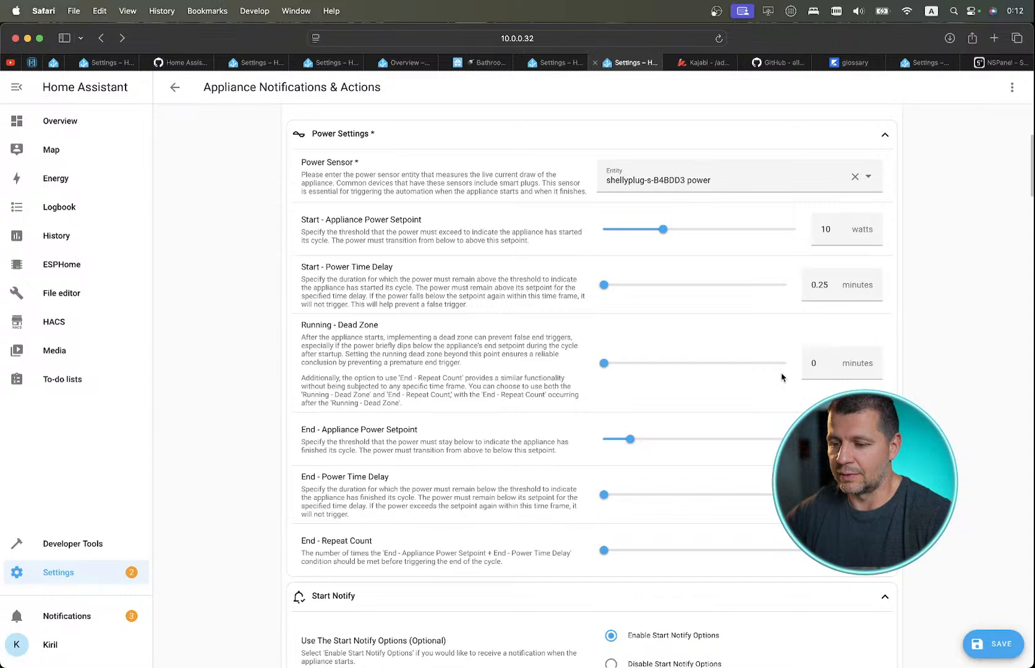
scroll(781, 377, down, 3)
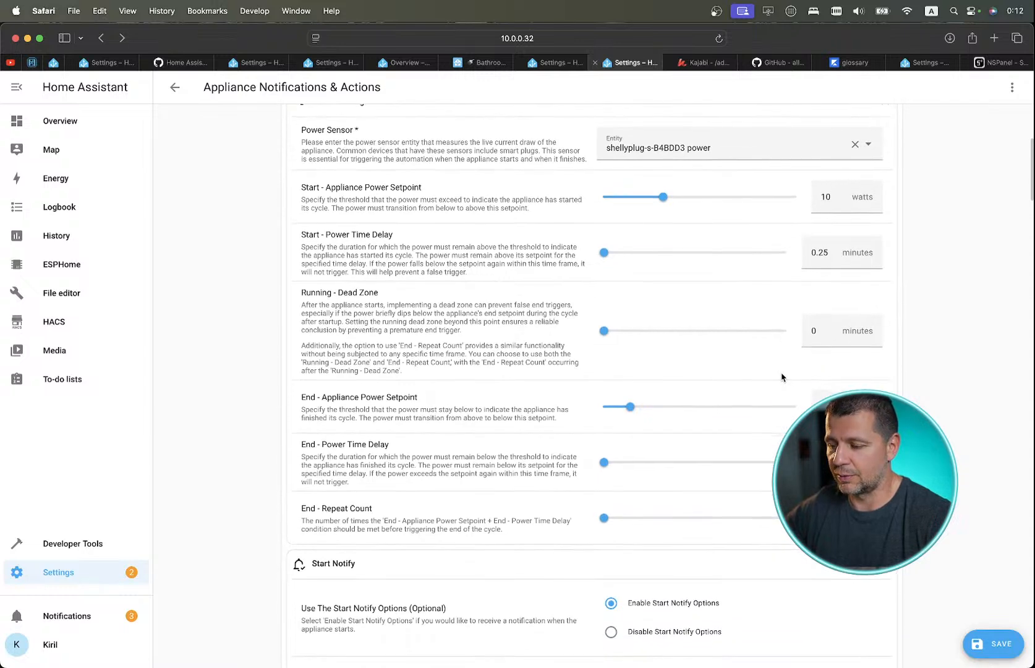
text(0.01)
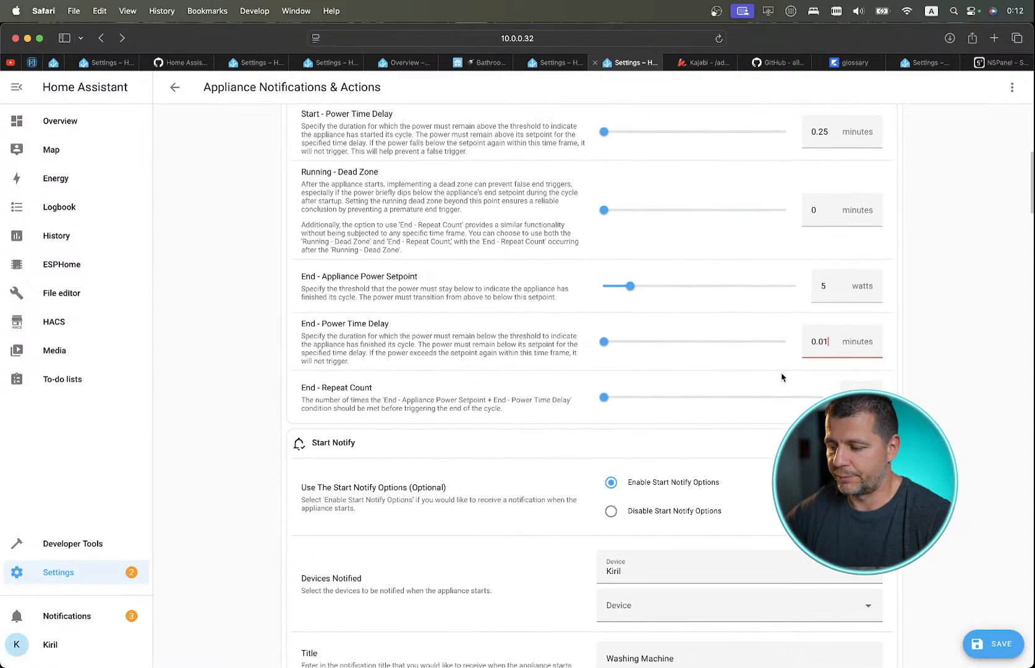
scroll(782, 377, up, 3)
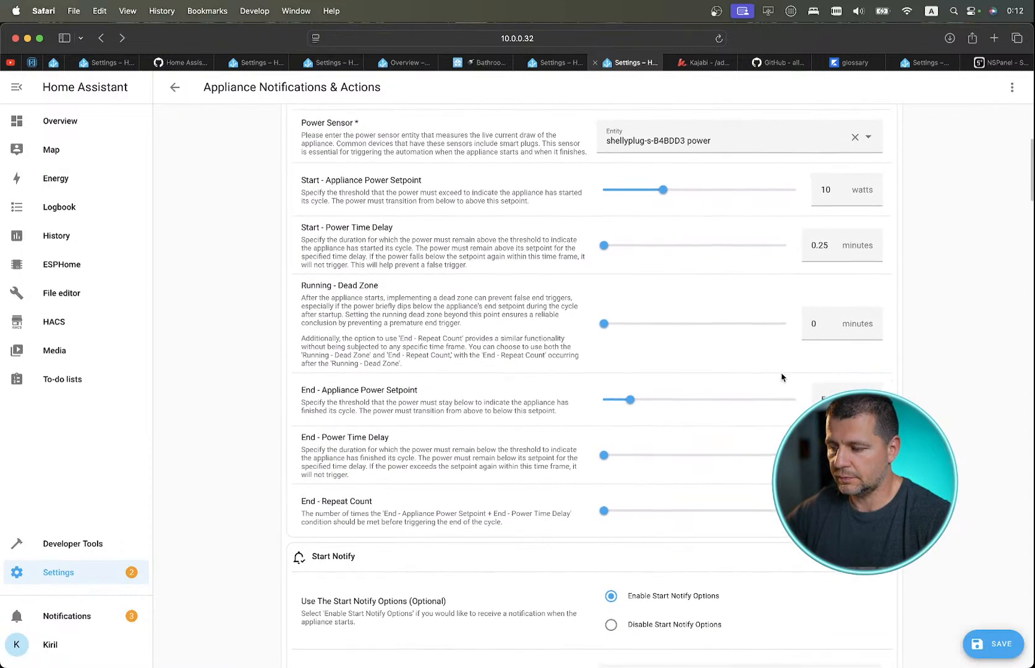
scroll(782, 377, down, 3)
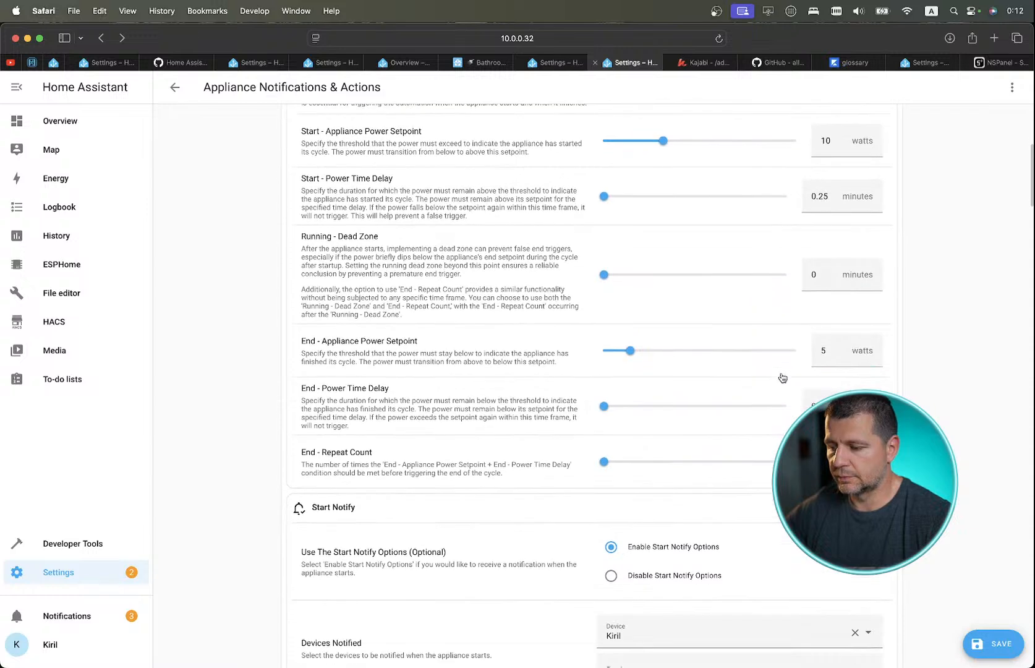
Save the automation under the name "Appliance Notifications & Actions - Demo".
click(992, 643)
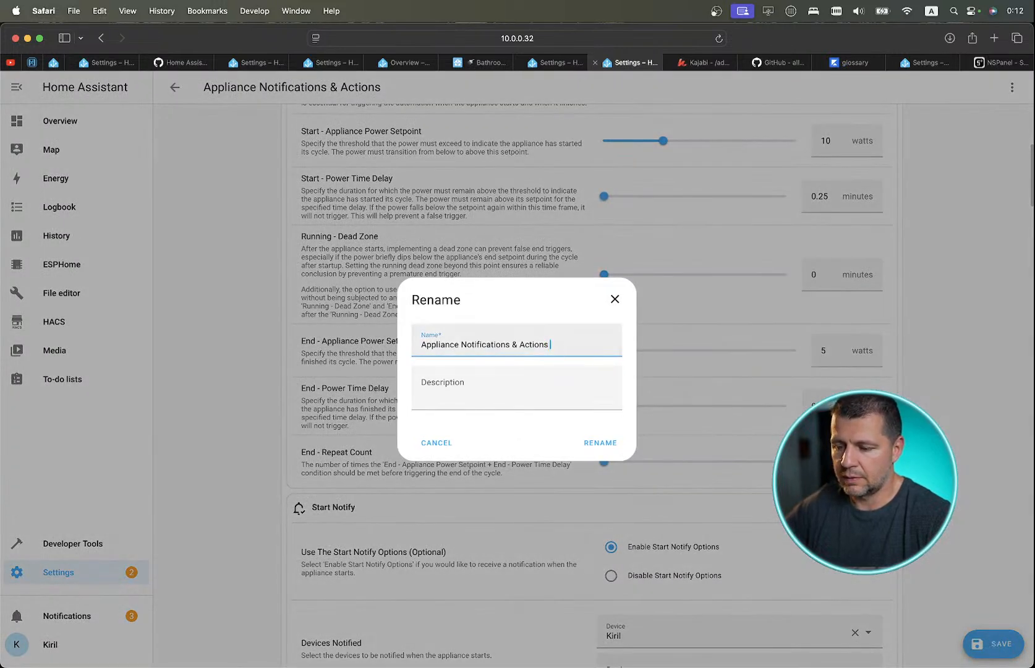
text(- Demo)
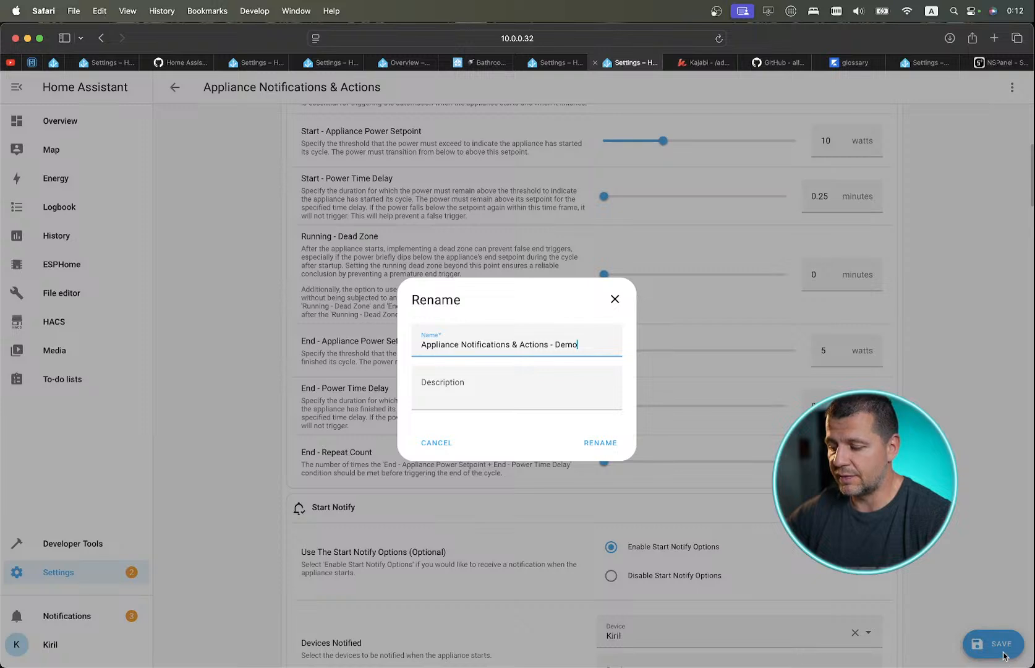
click(598, 442)
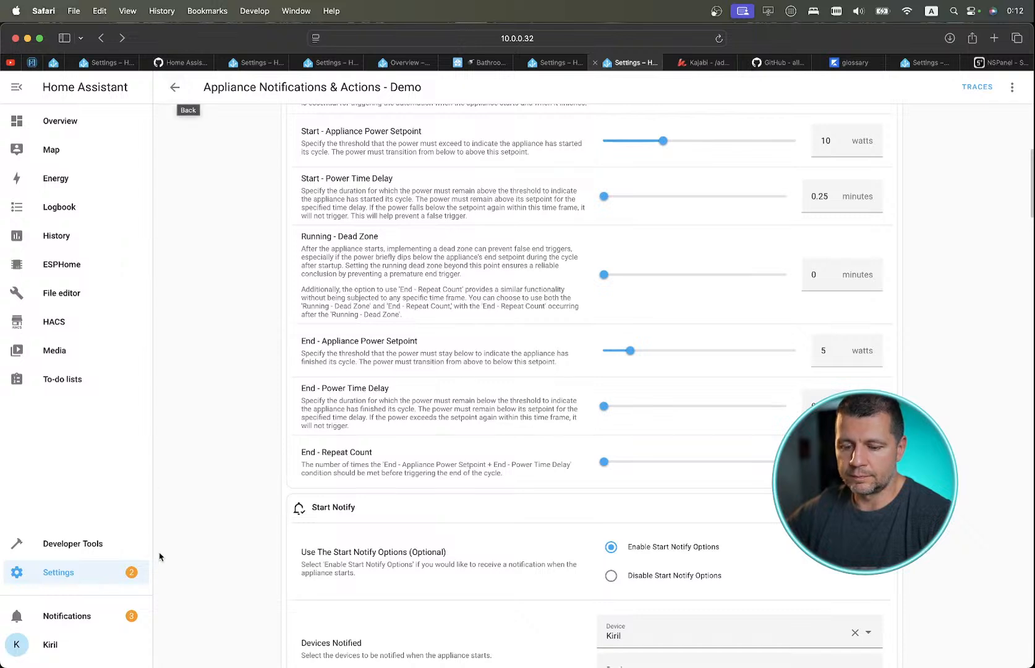
Check the existing Home Assistant notifications and return from the automation to the Blueprints list.
click(101, 617)
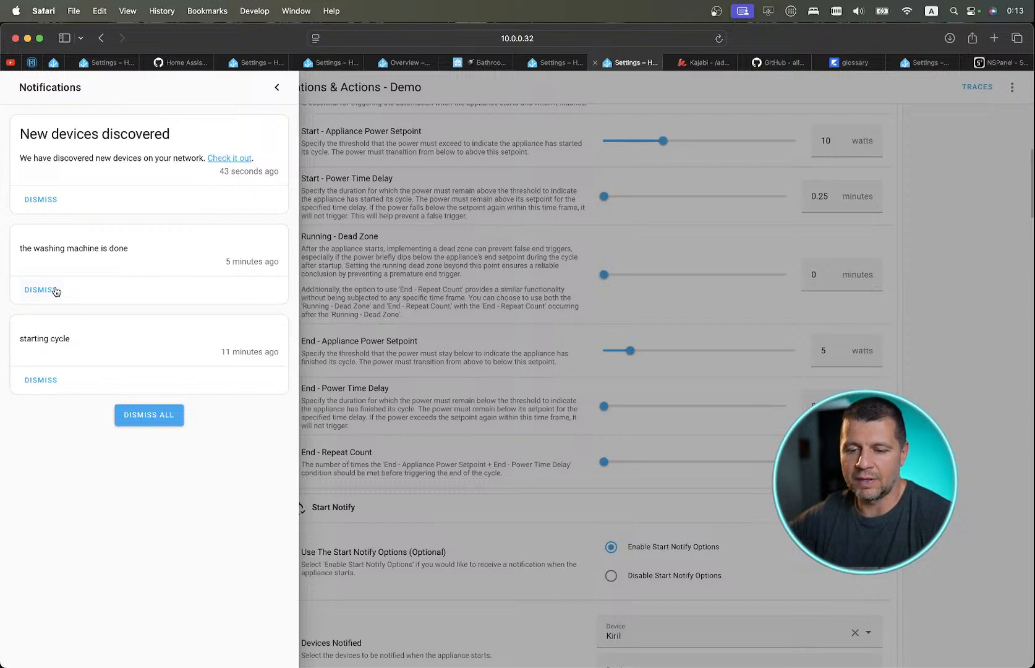
click(276, 90)
scroll(226, 171, up, 6)
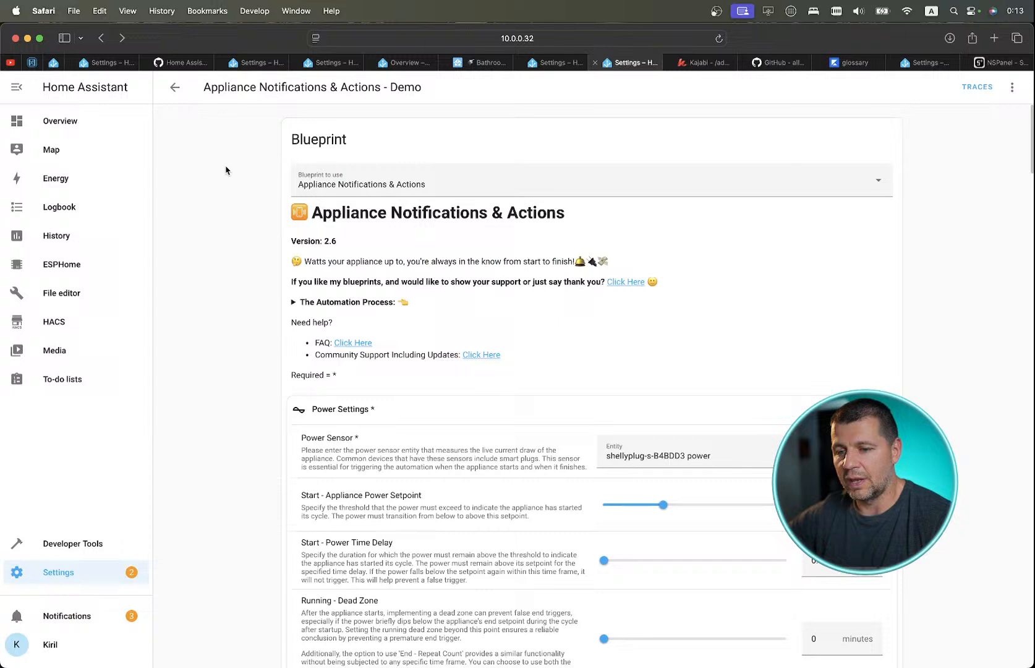
click(178, 89)
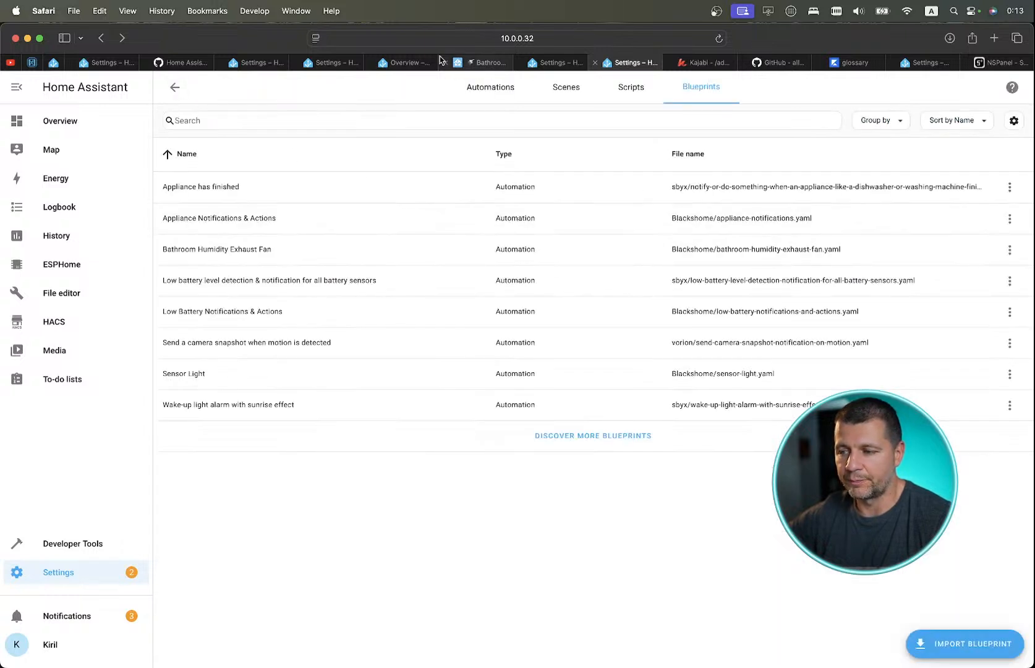
Switch to the Developer Tools States page, select the entity sensor.shellyplug_s_b4bdd3_power and enter 4 as its state.
key(ctrl+Right)
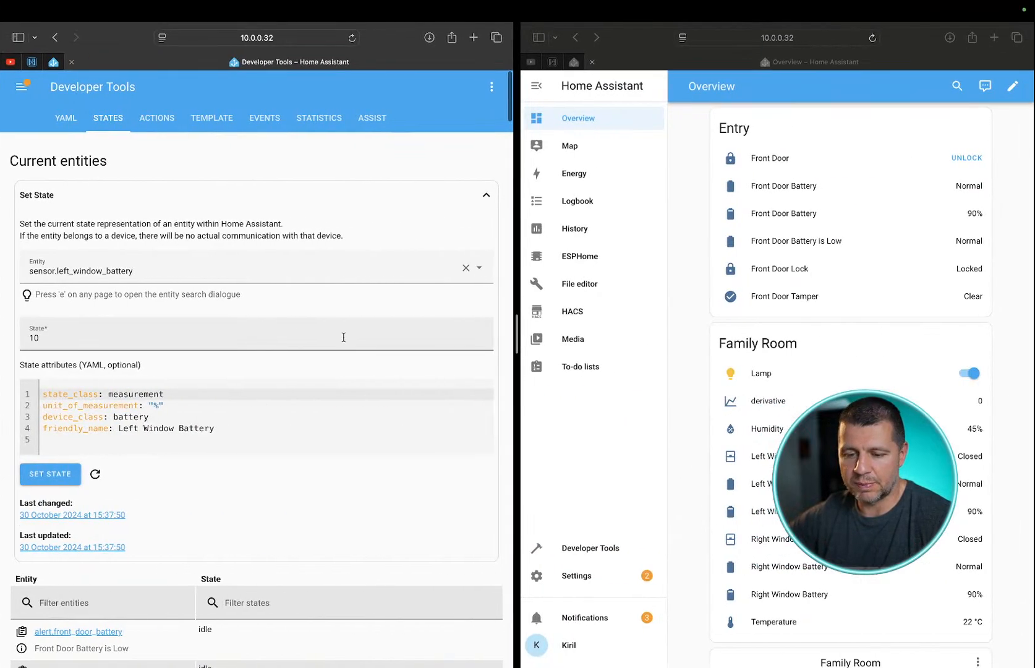
click(161, 264)
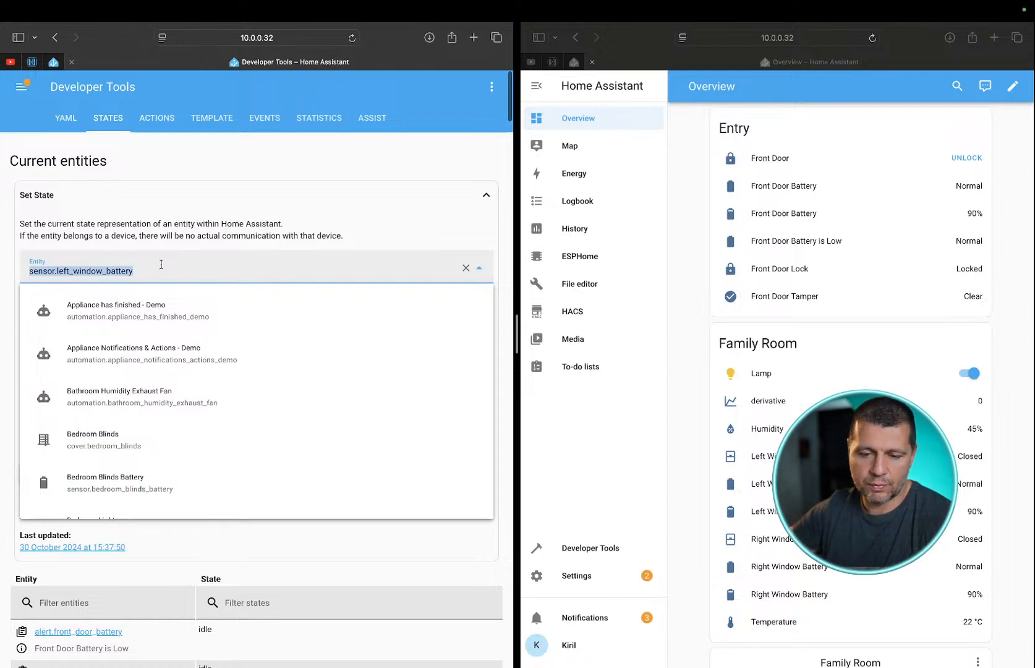
text(power)
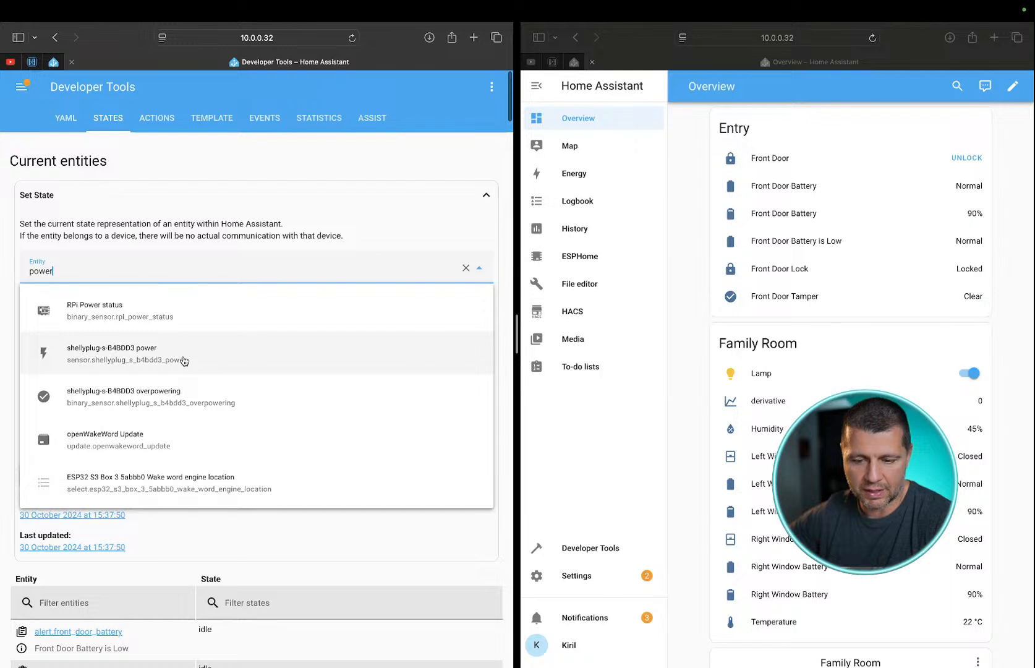
click(184, 360)
double_click(65, 332)
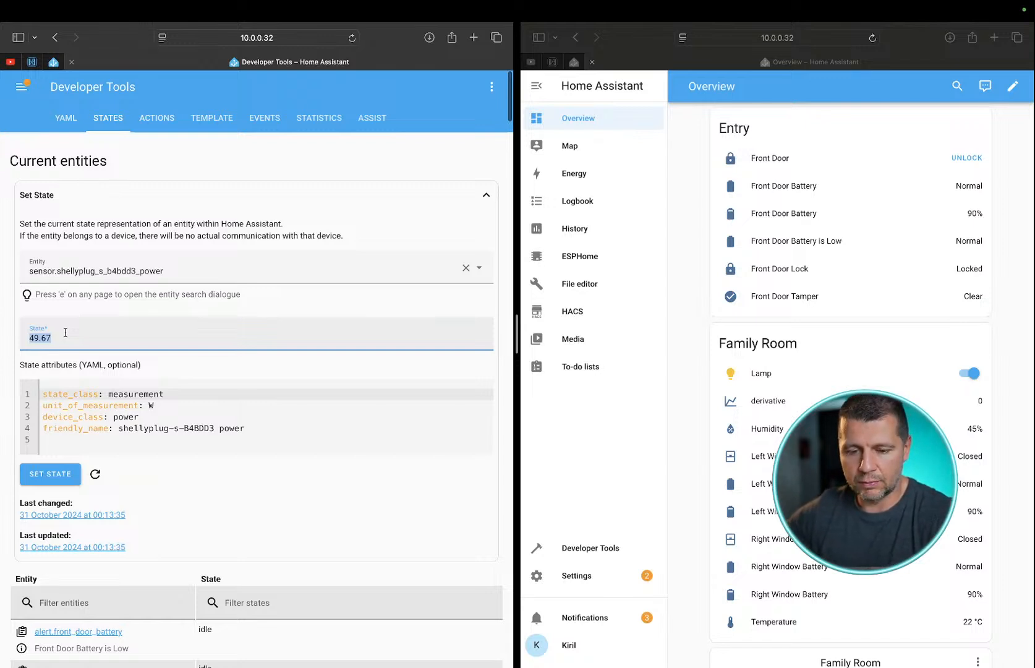
text(4)
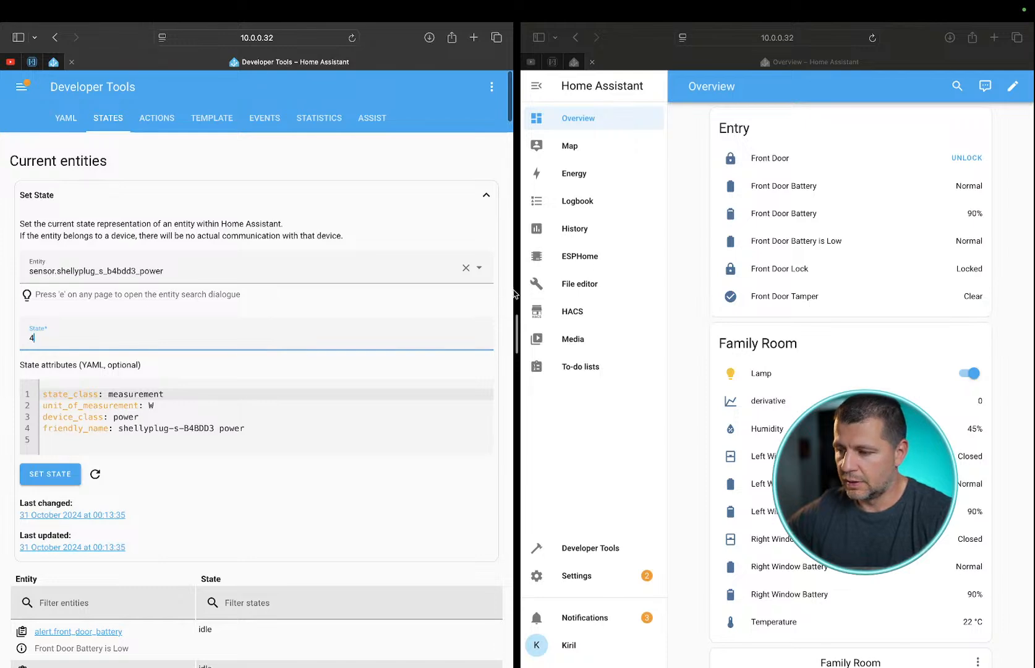
Dismiss all existing notifications on the Overview dashboard.
click(618, 615)
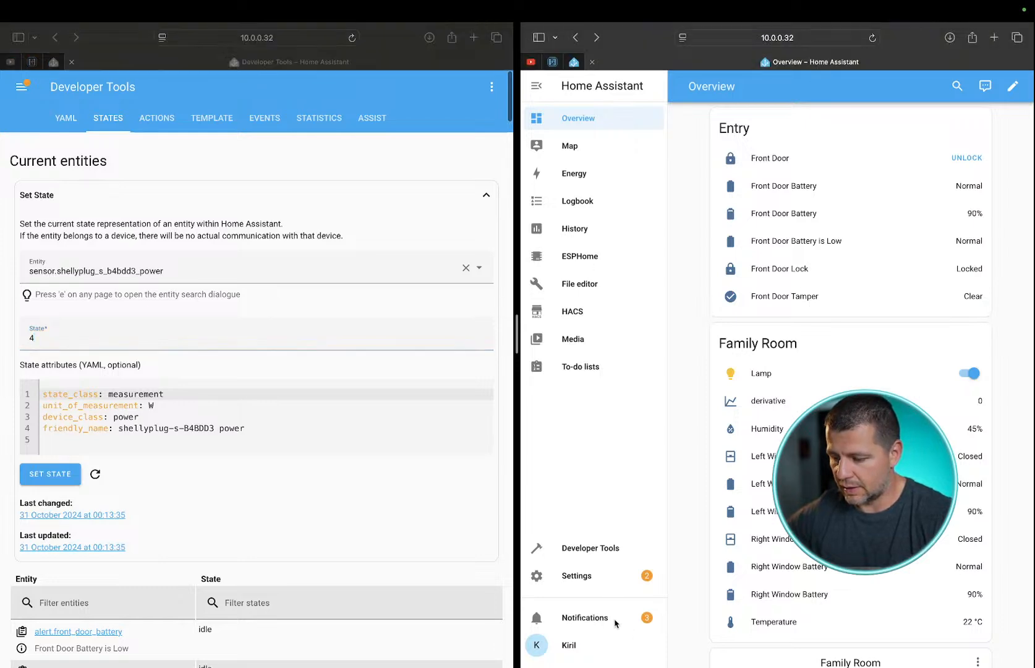
click(614, 619)
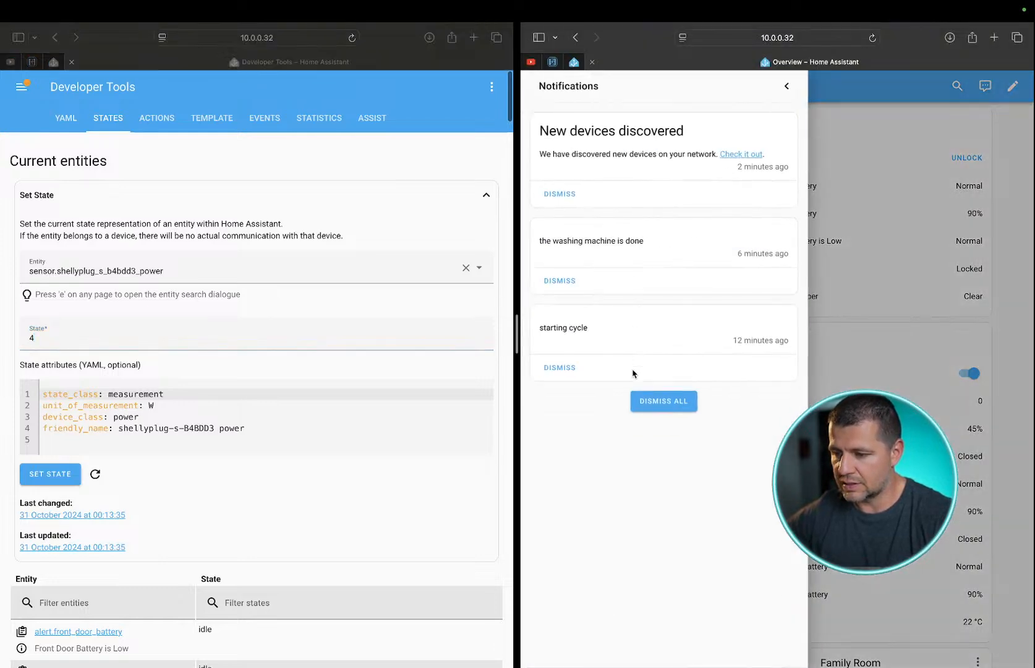
click(640, 400)
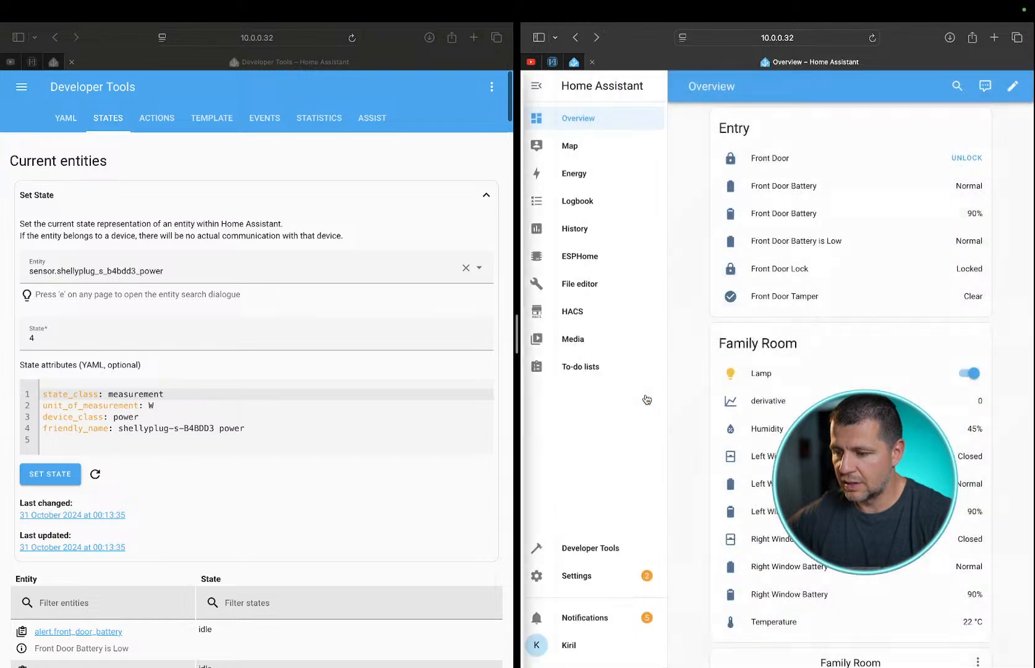
Recheck the notifications list on the Overview dashboard for remaining entries and close it.
click(629, 632)
click(839, 211)
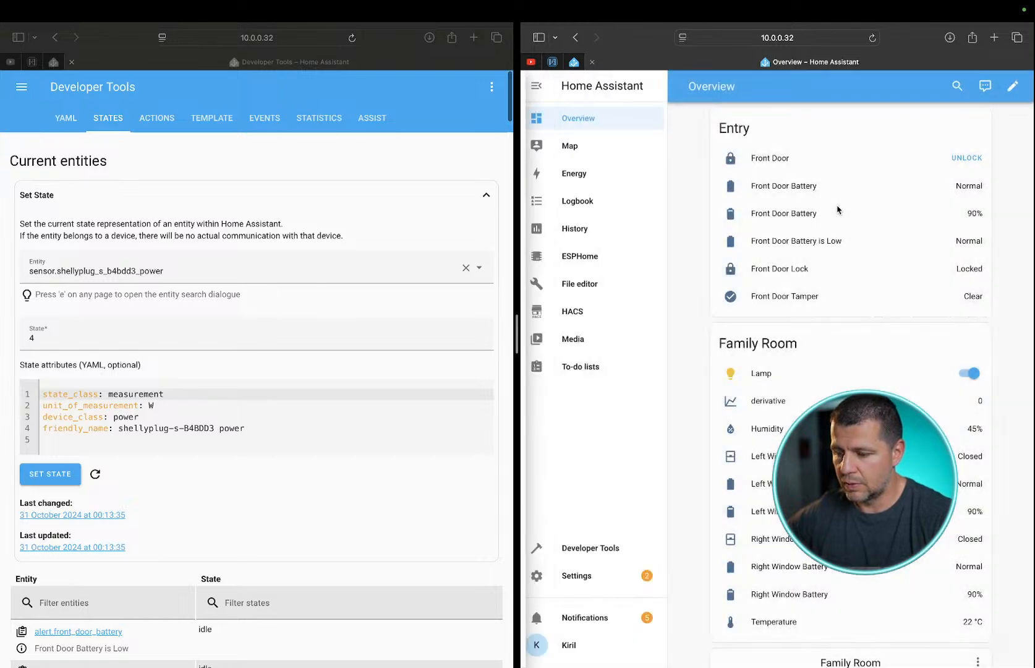
click(613, 617)
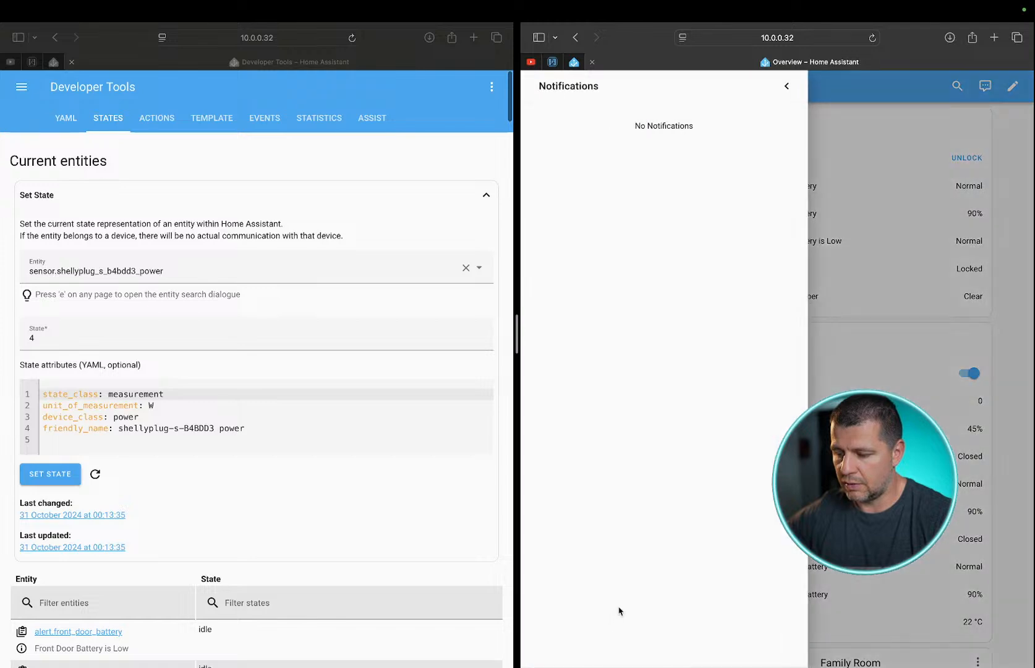
click(903, 195)
click(629, 617)
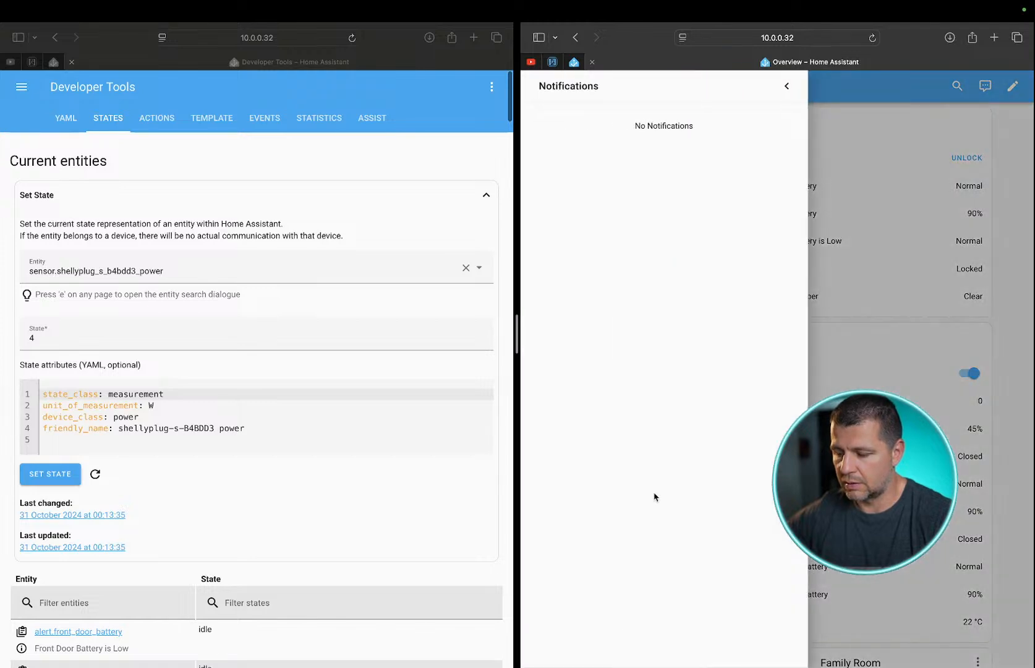
click(906, 199)
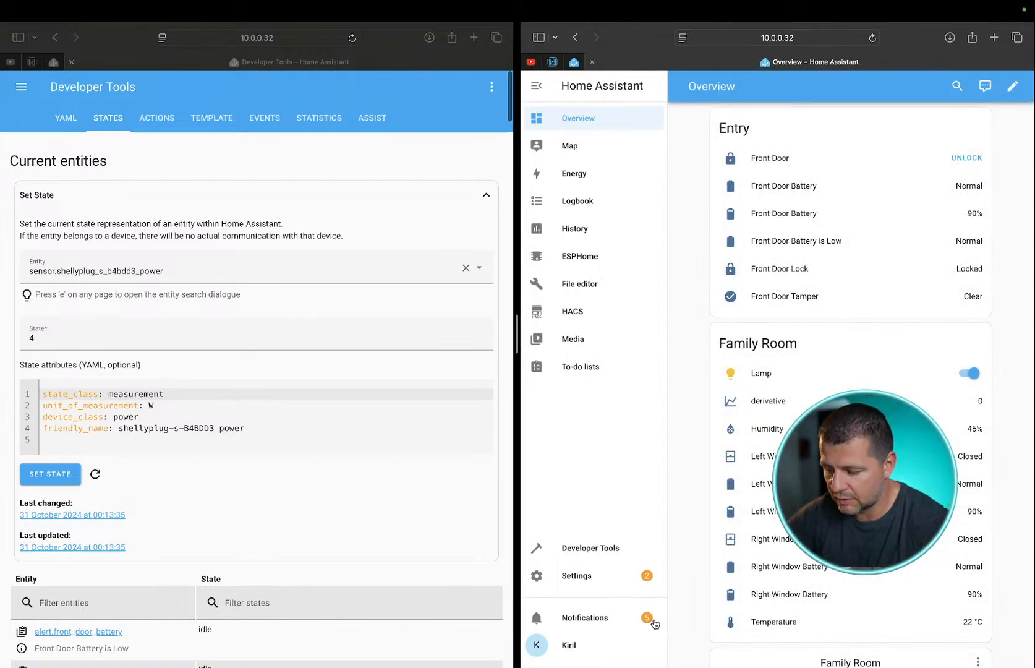
click(651, 620)
click(887, 372)
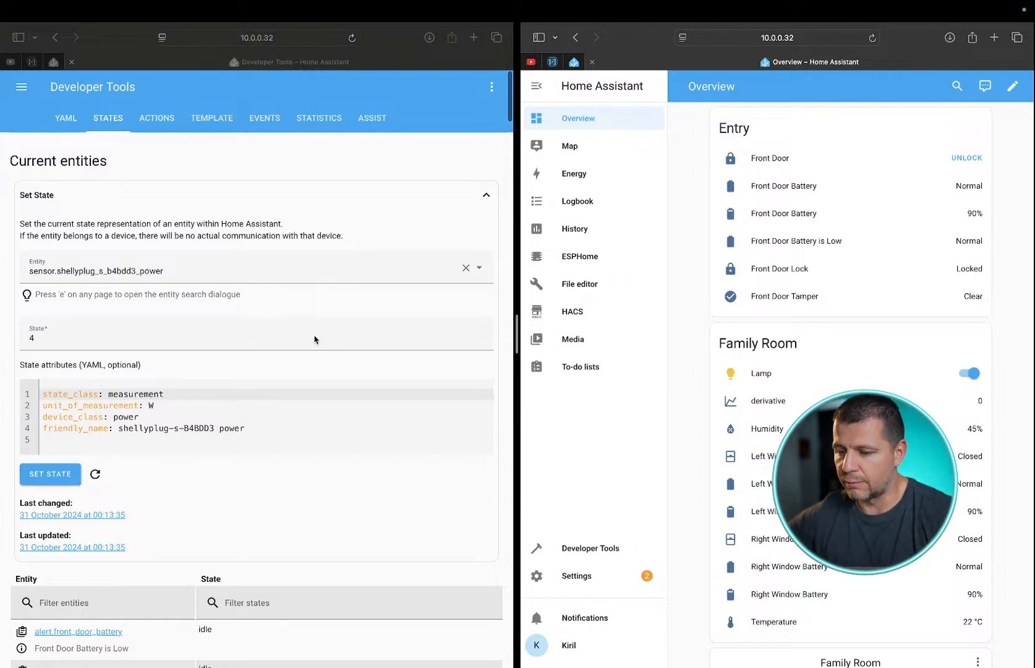
Apply the entered state of 4 to the shellyplug power sensor.
click(55, 480)
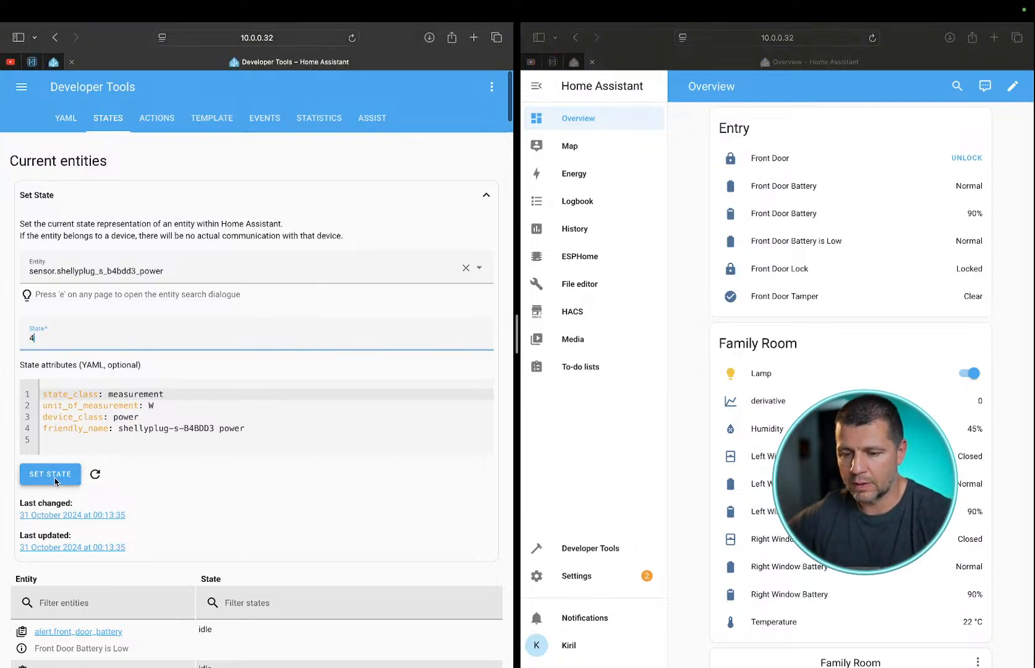
Apply state 4 to the shellyplug power sensor again and check the Overview dashboard's notifications list.
click(52, 474)
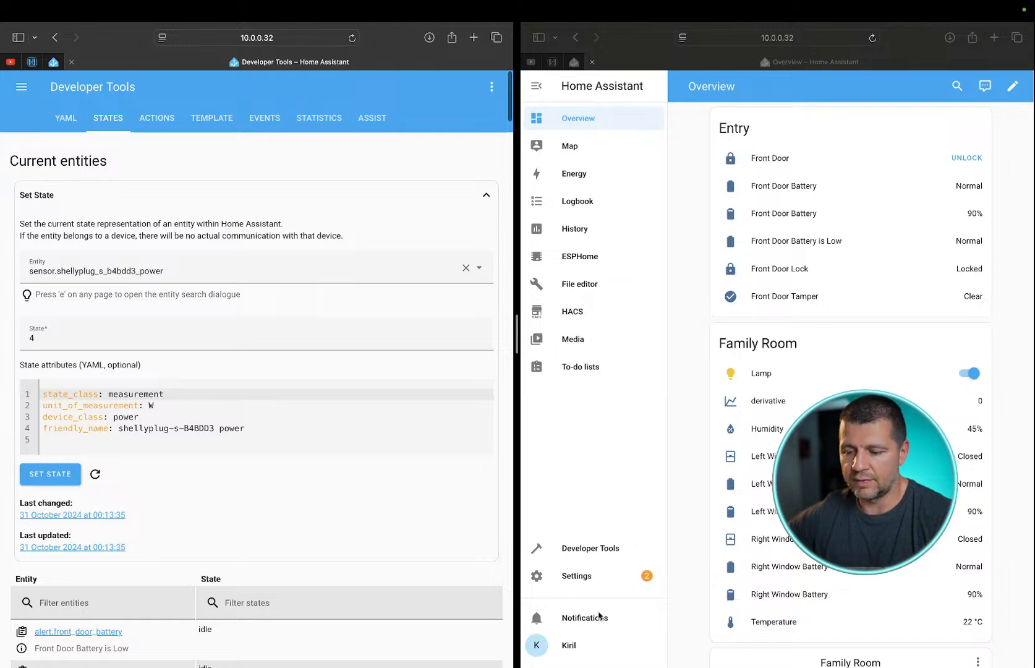
click(592, 620)
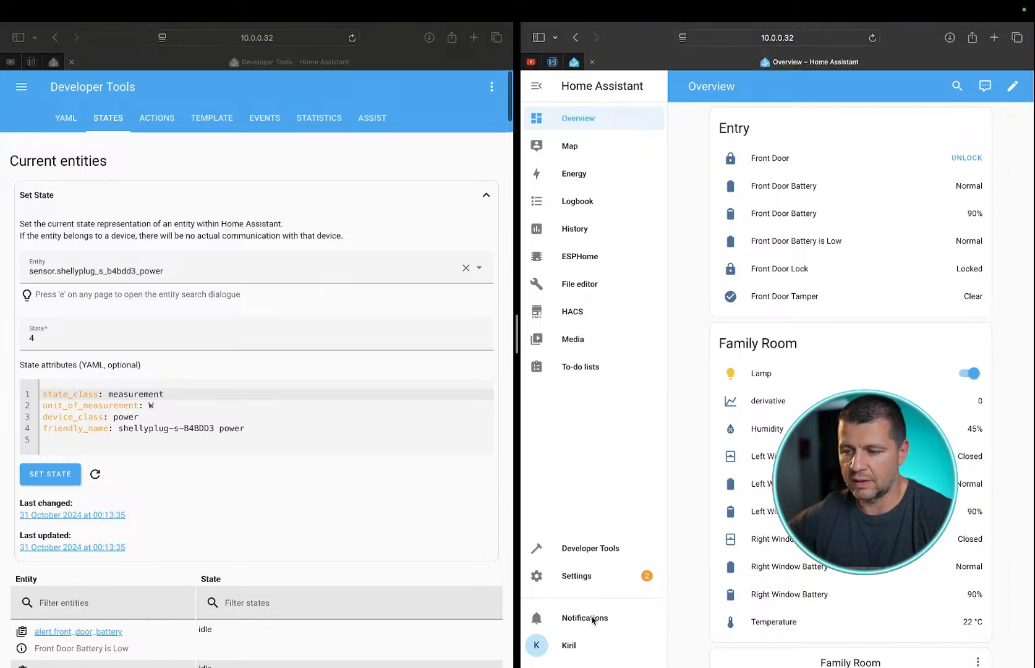
click(590, 615)
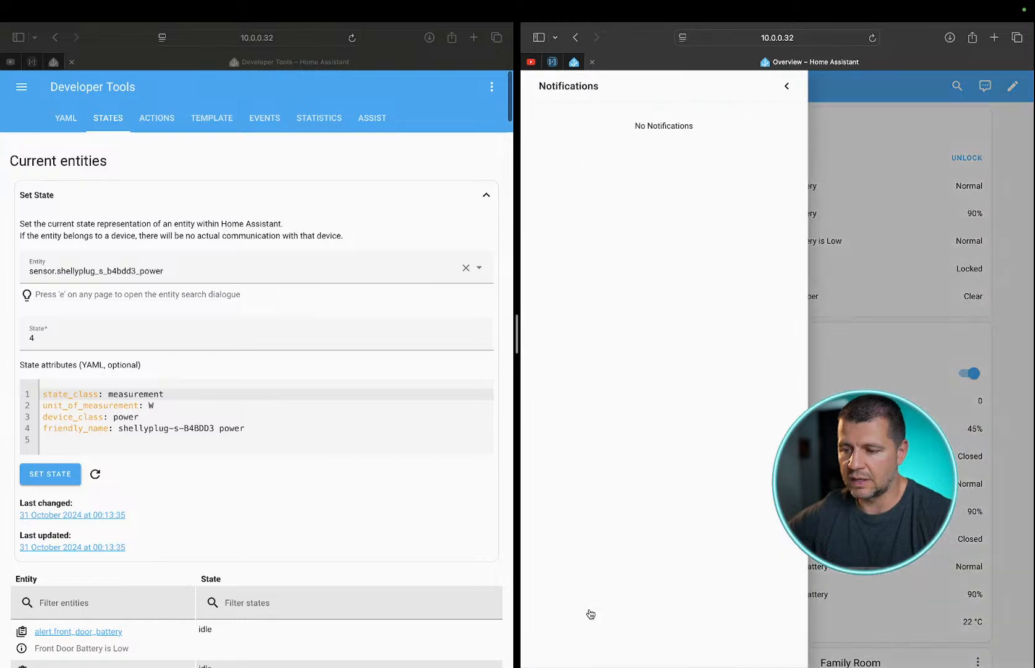
click(786, 88)
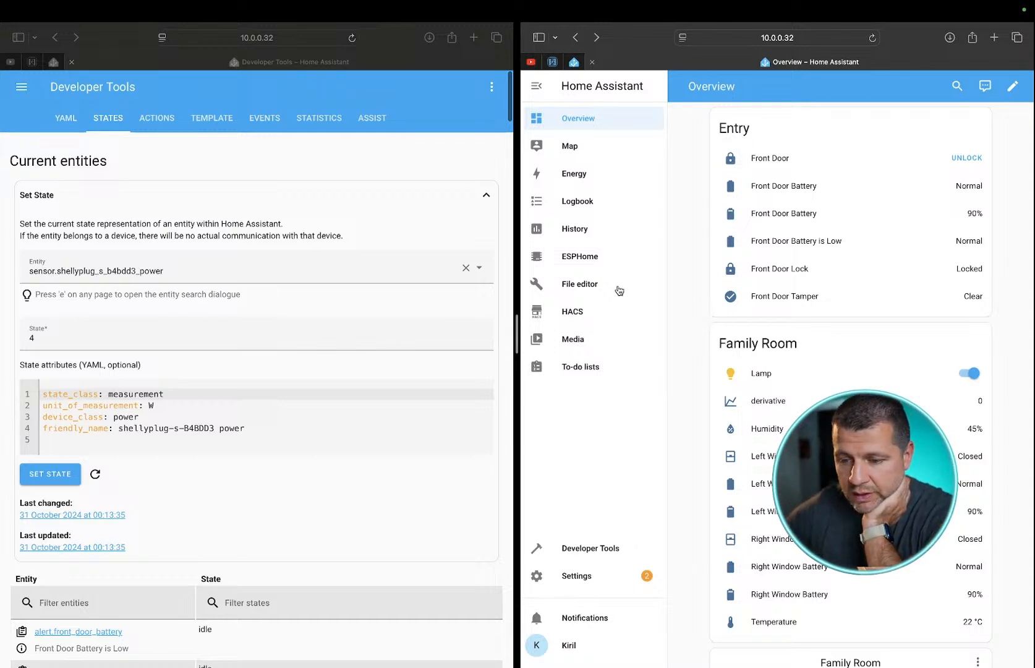
Search the entities for "power", view the shellyplug-s-B4BDD3 power sensor's reading and history, and close its details.
text(e)
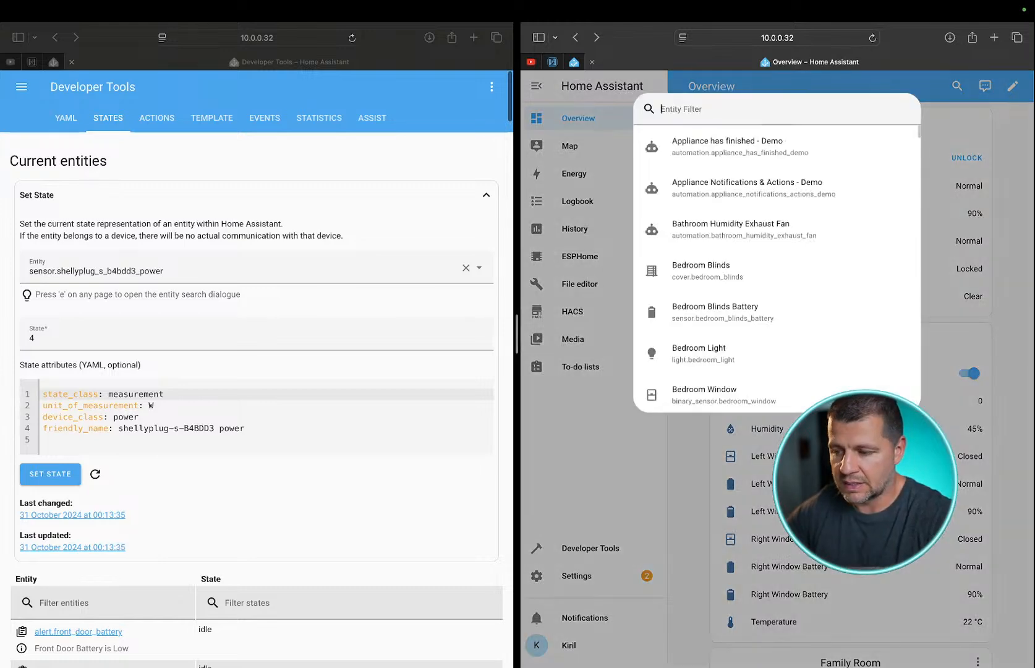
text(power)
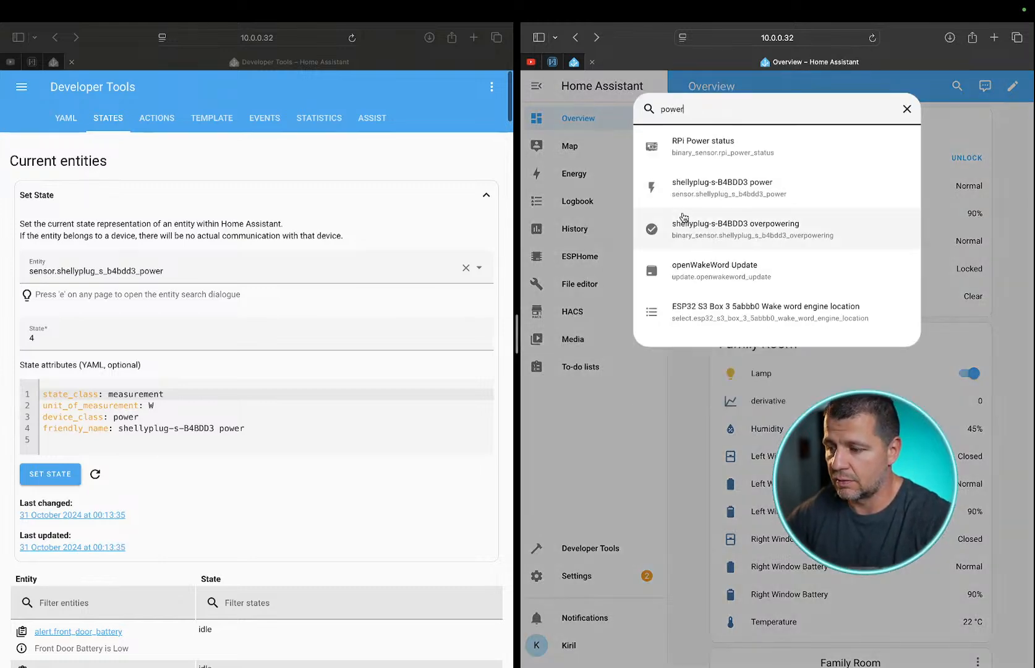
click(762, 204)
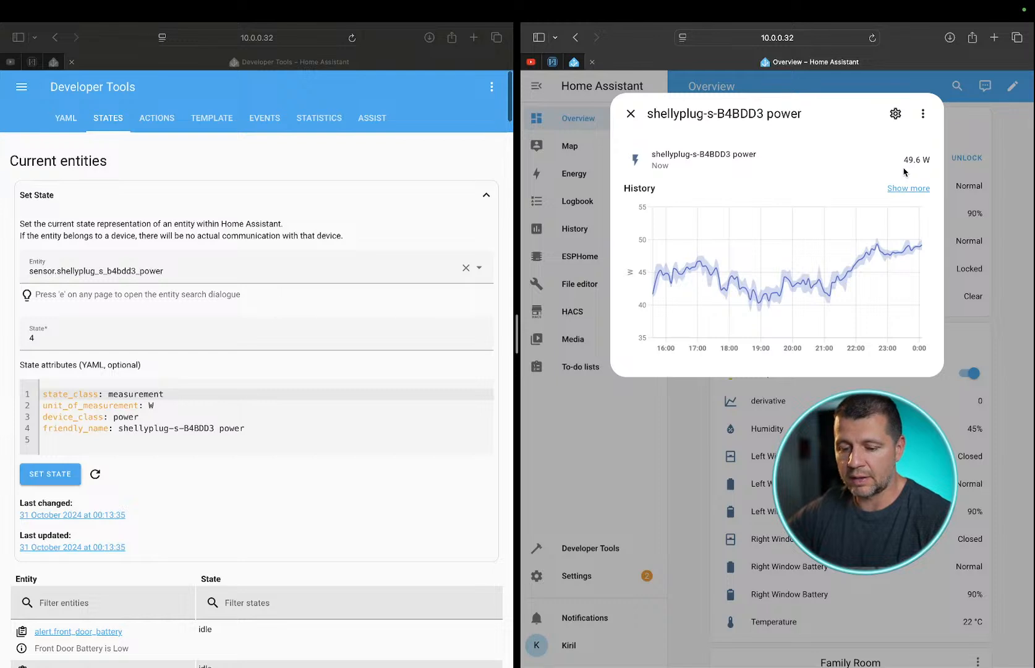
mouse_move(902, 254)
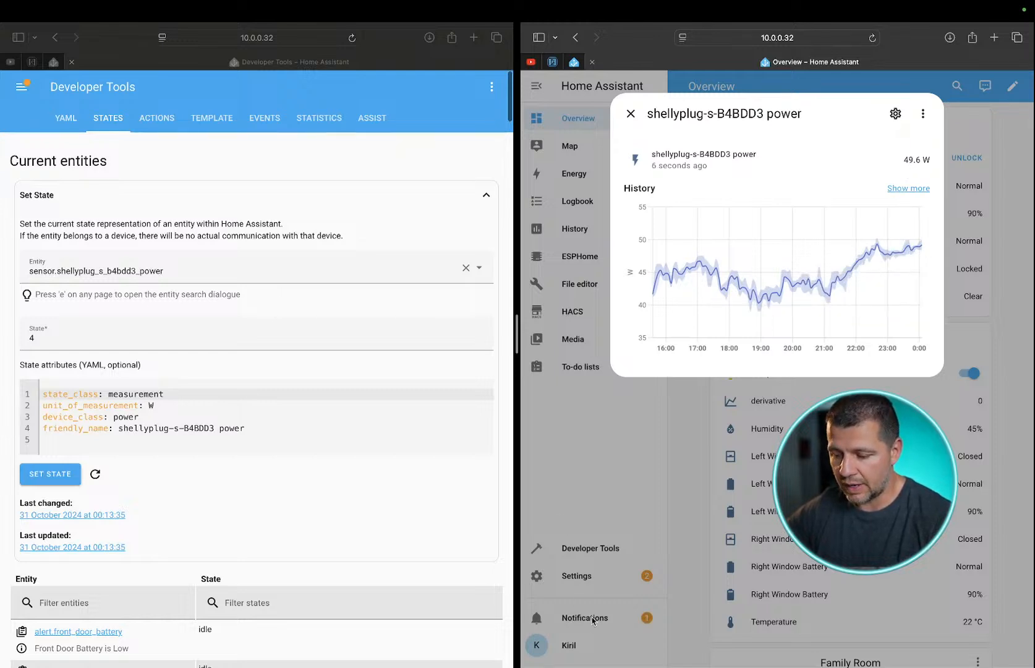
click(621, 111)
Examine the new notification in the Overview dashboard's notifications list, reopen the list to recheck it, and close it.
click(586, 615)
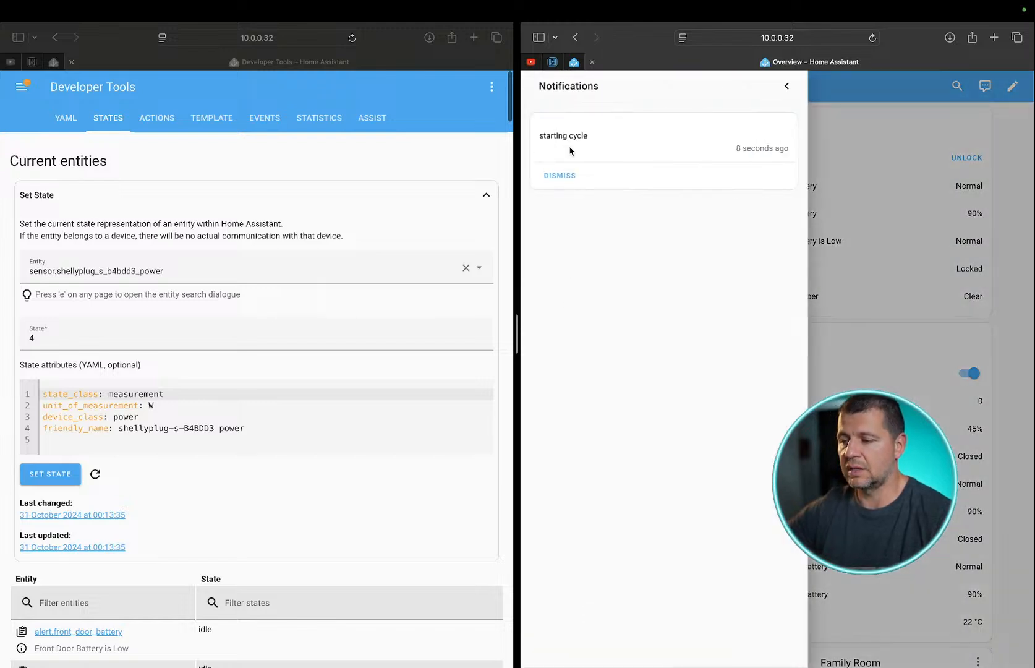
click(786, 87)
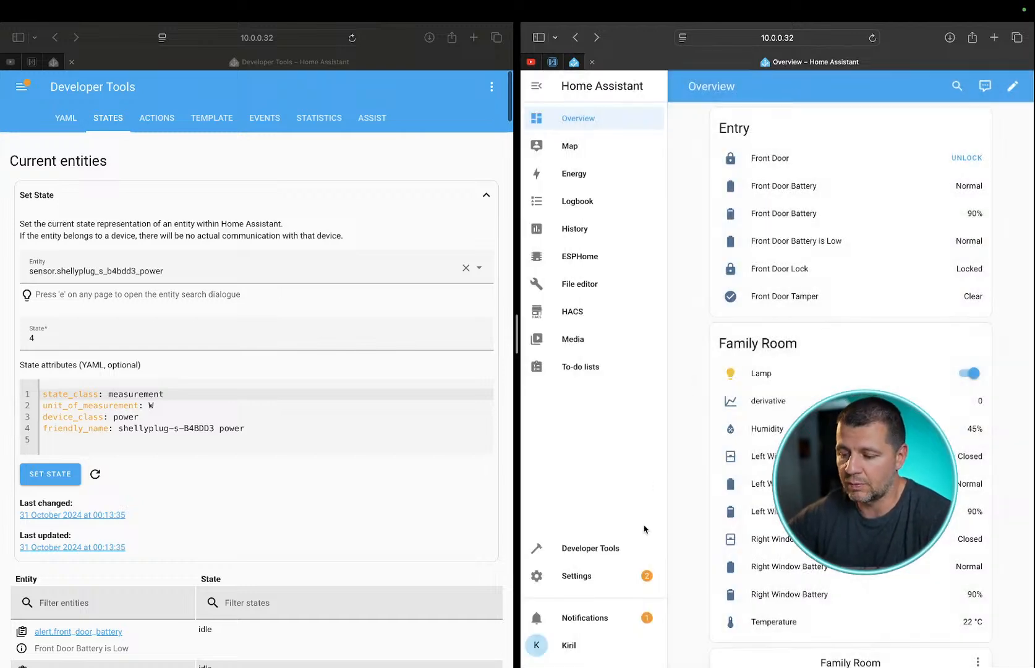
click(607, 618)
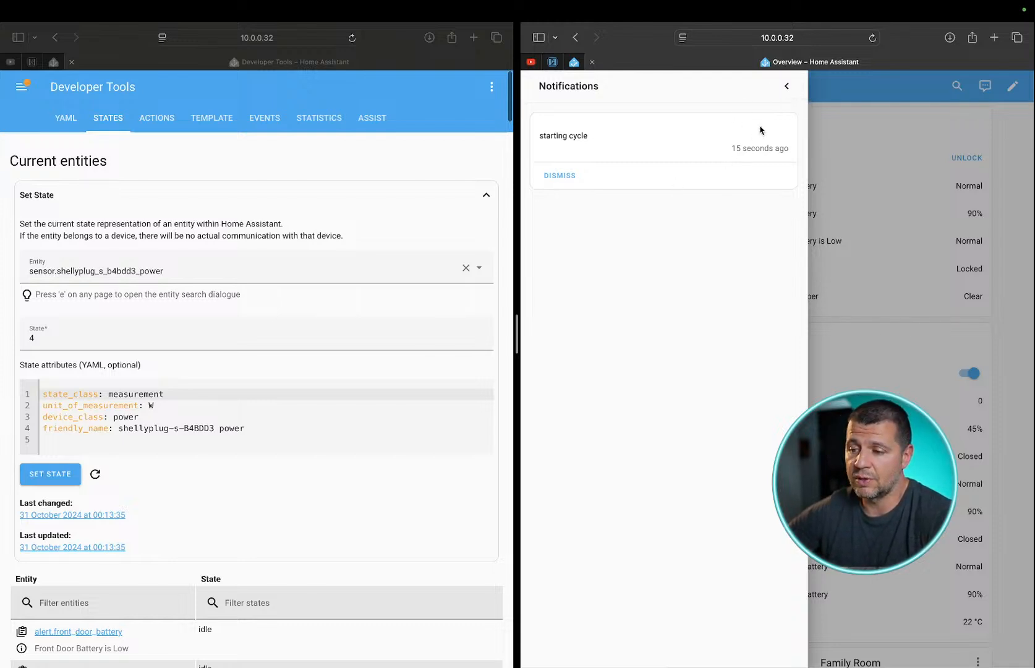
click(787, 87)
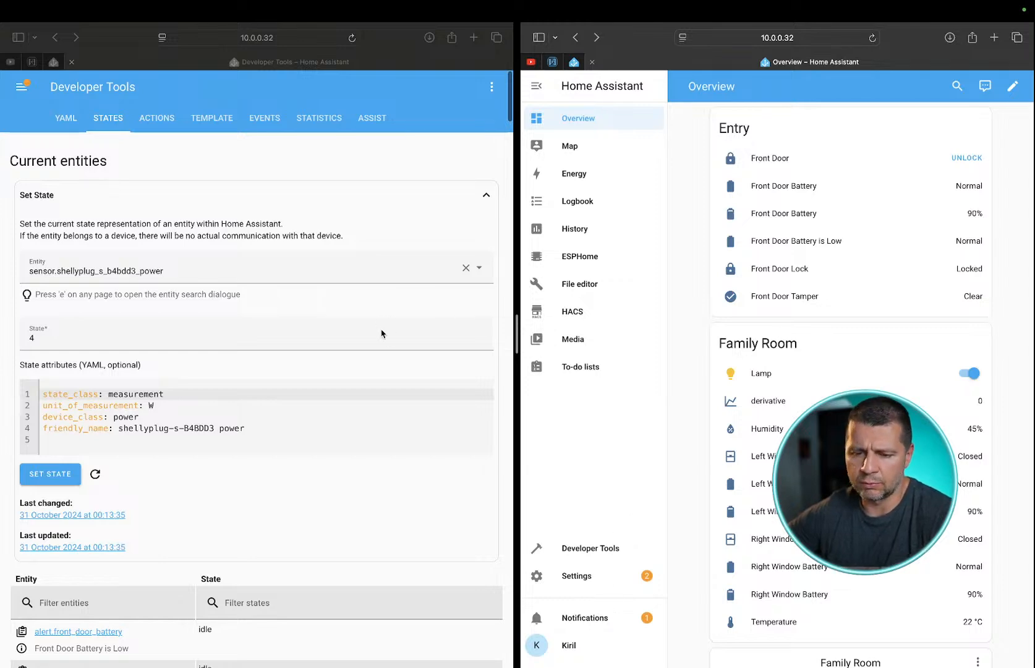
In the full-screen browser window, open the "Appliance Notifications & Actions - Demo" automation and examine its Power Settings.
key(ctrl+Left)
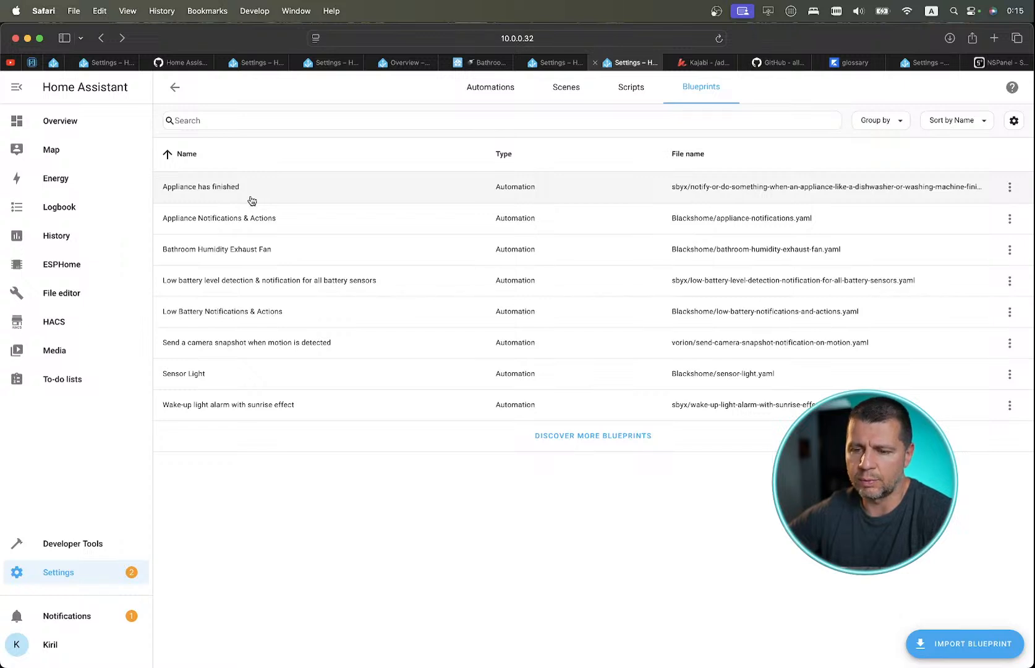
click(477, 93)
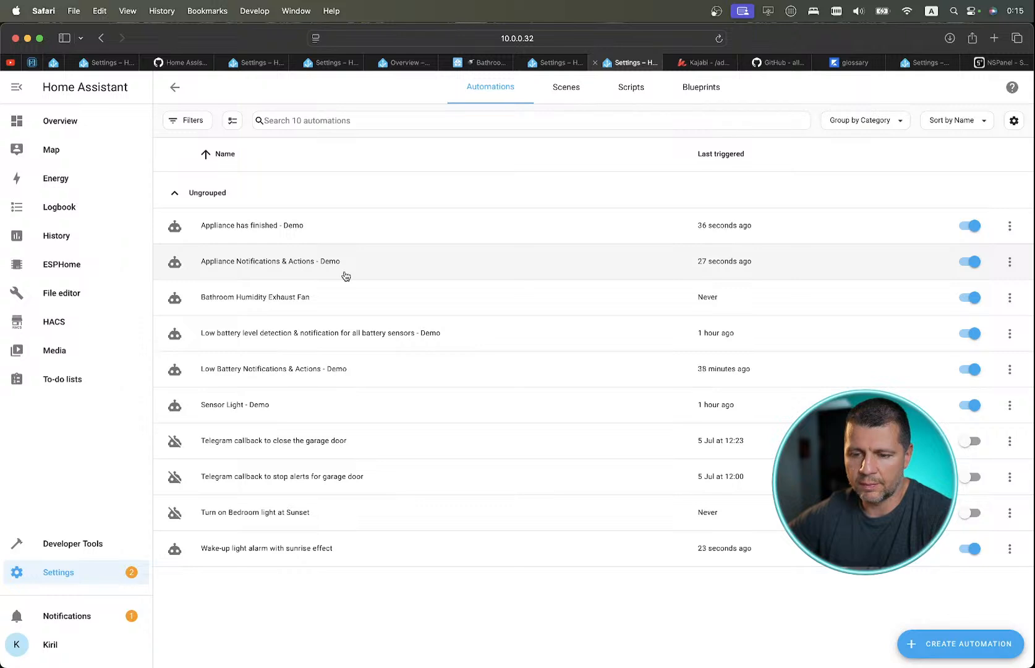
click(346, 276)
scroll(668, 321, down, 3)
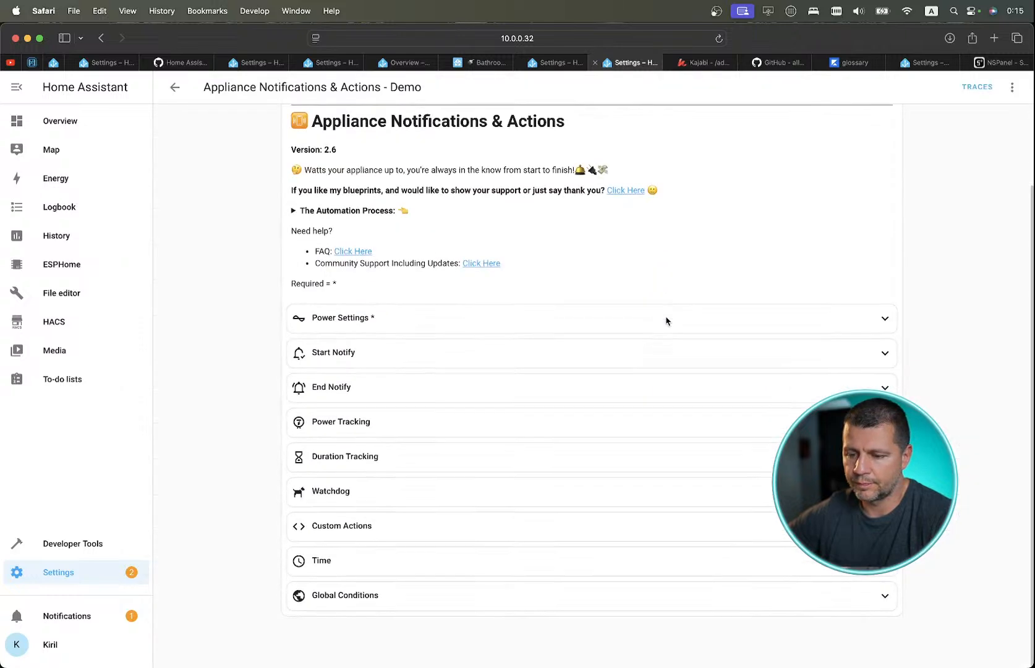
click(440, 317)
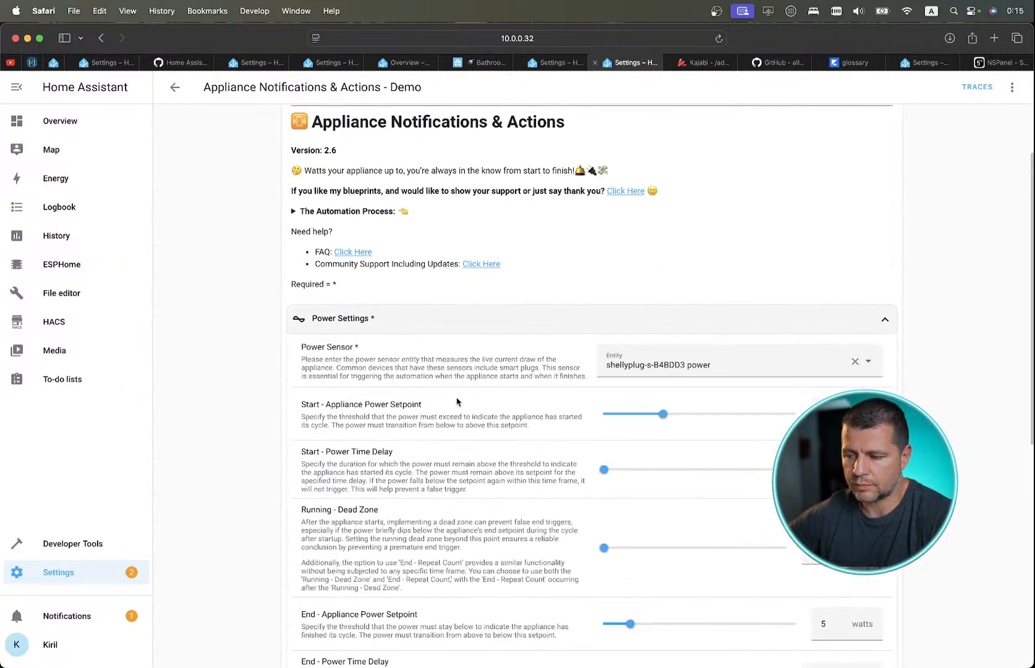
scroll(457, 401, down, 3)
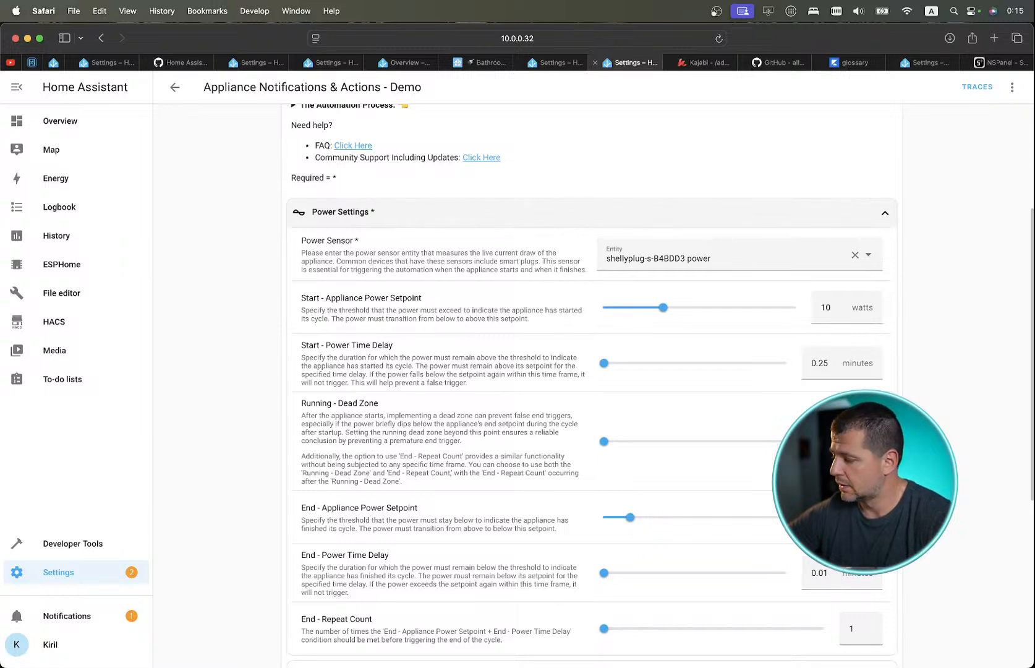
Check the notifications list from the automation editor, close it, and review the start and end power settings.
click(75, 617)
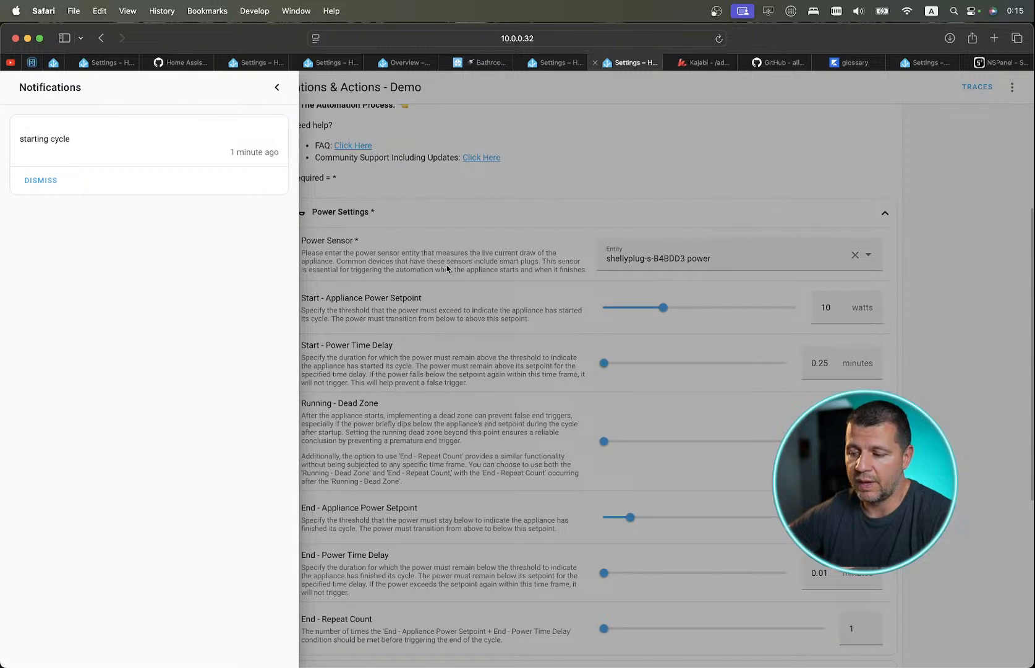
click(501, 161)
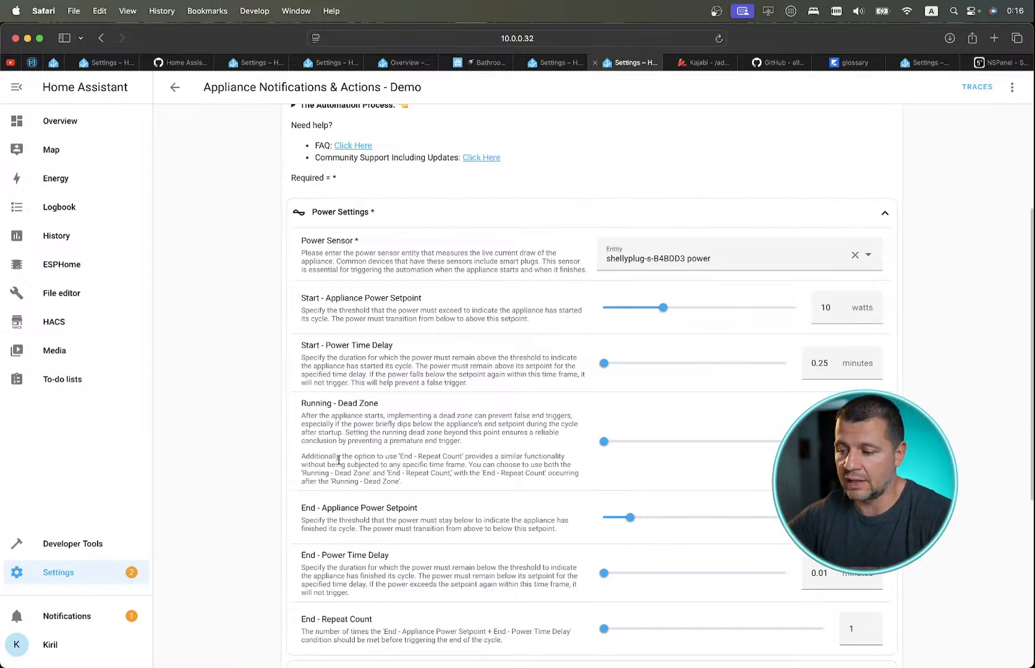
mouse_move(663, 318)
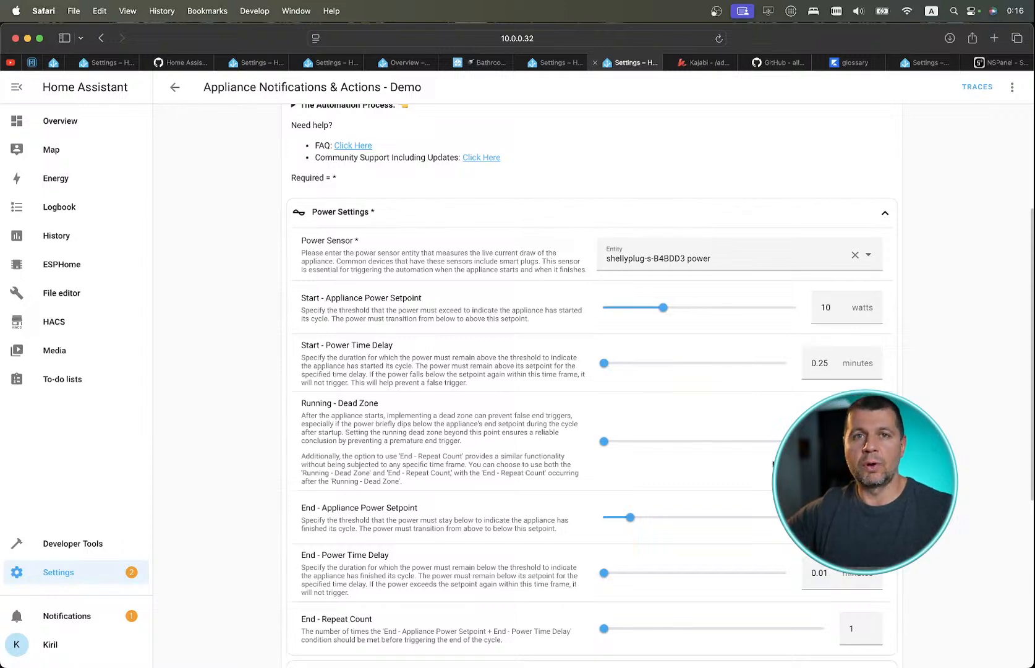
scroll(772, 463, down, 10)
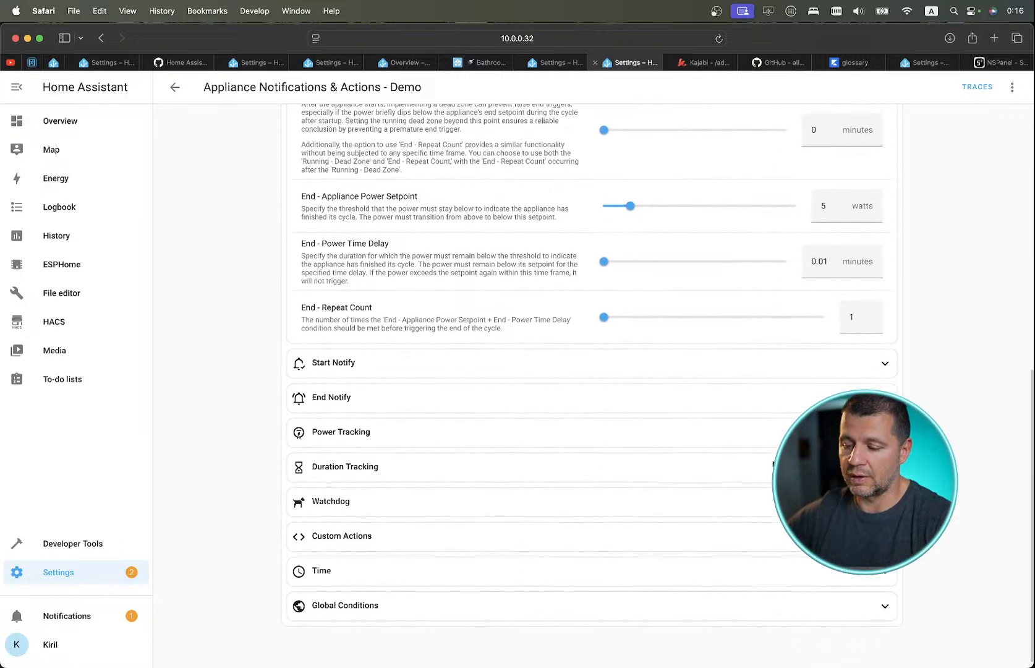
scroll(772, 463, up, 6)
scroll(773, 462, down, 6)
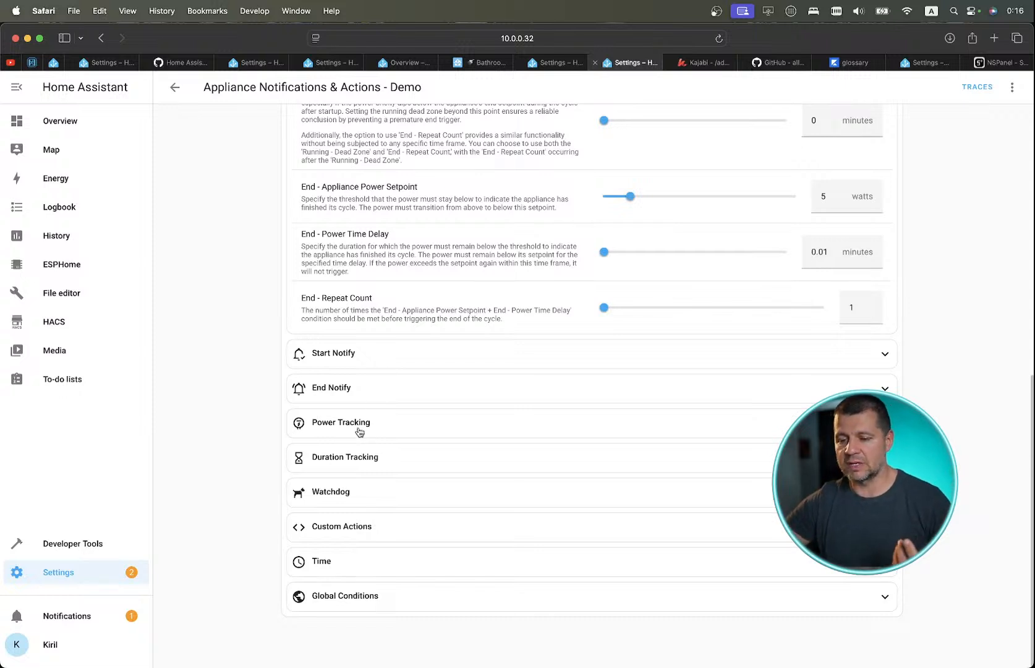
Expand the Watchdog and Power Tracking sections and examine their optional settings in the automation.
click(359, 492)
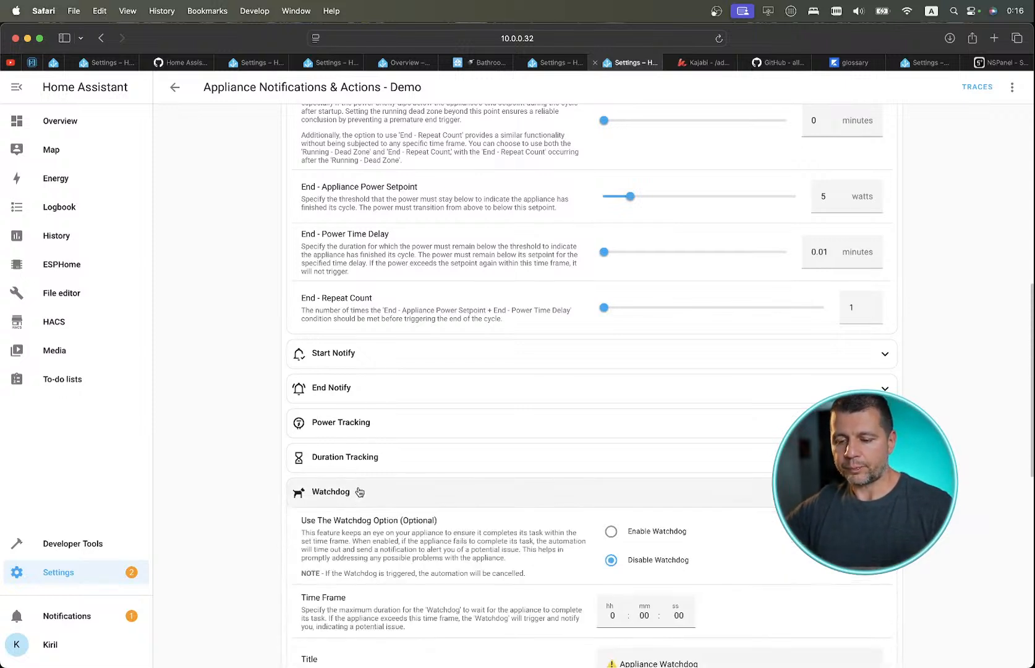
click(365, 426)
scroll(369, 428, down, 3)
scroll(369, 427, down, 1)
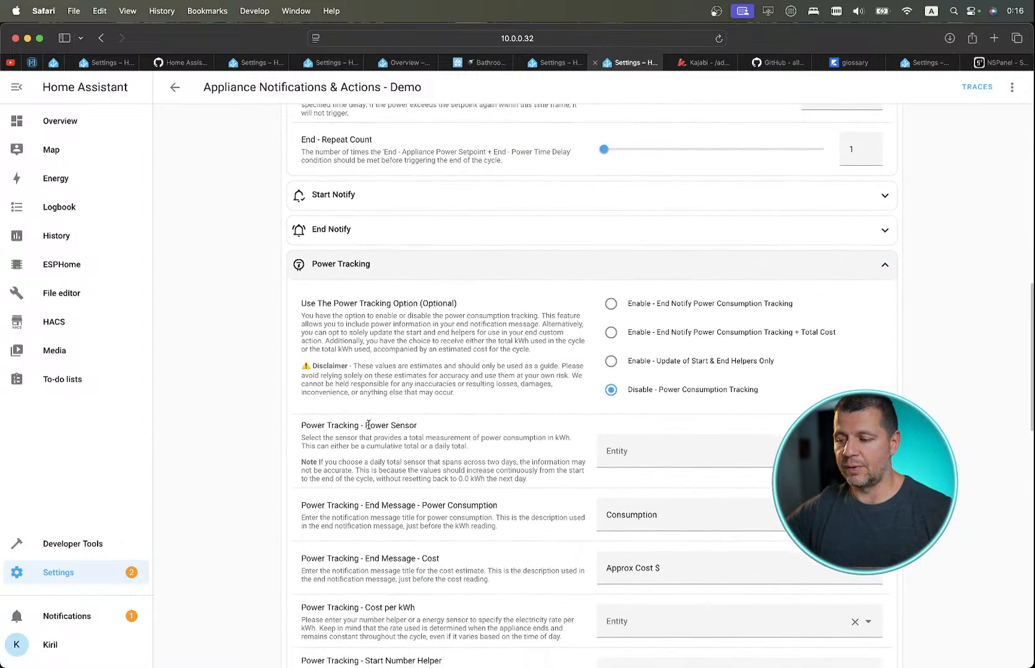
scroll(369, 425, down, 3)
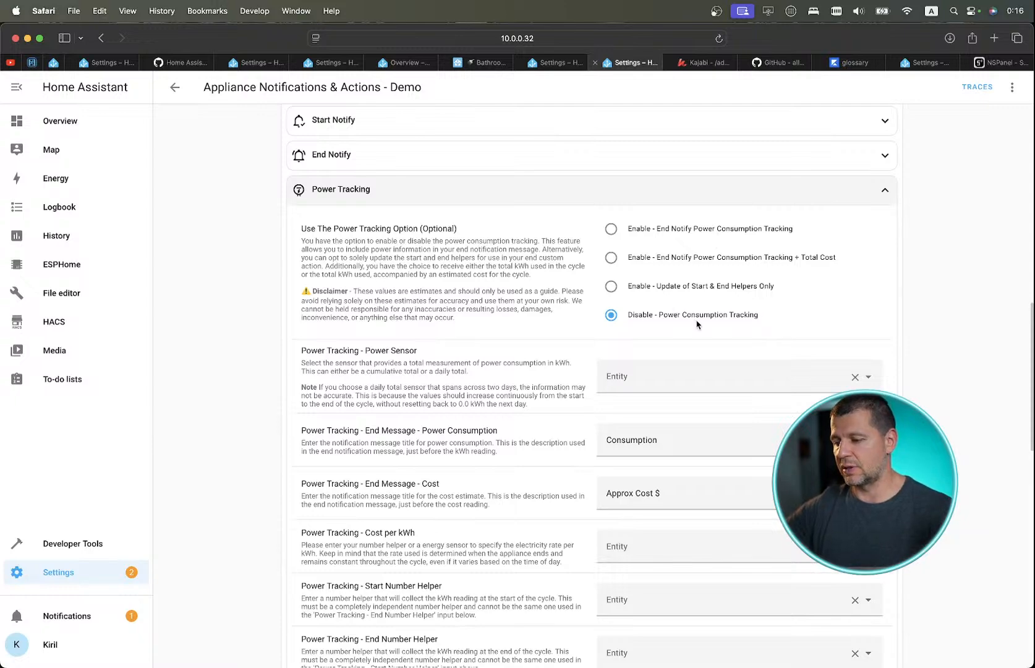
scroll(697, 324, down, 20)
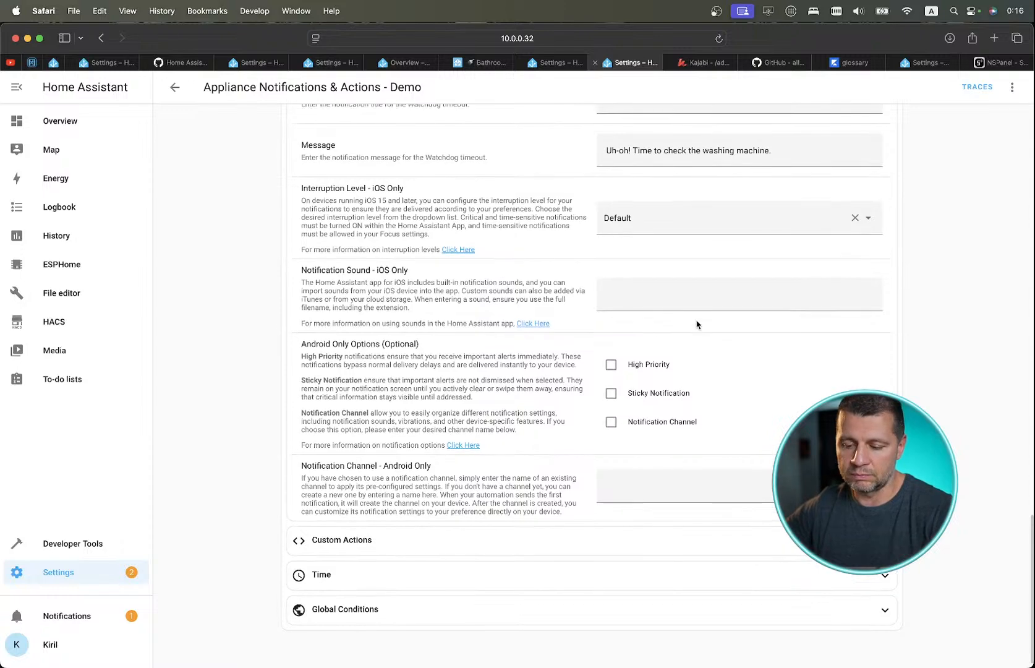
scroll(356, 543, up, 20)
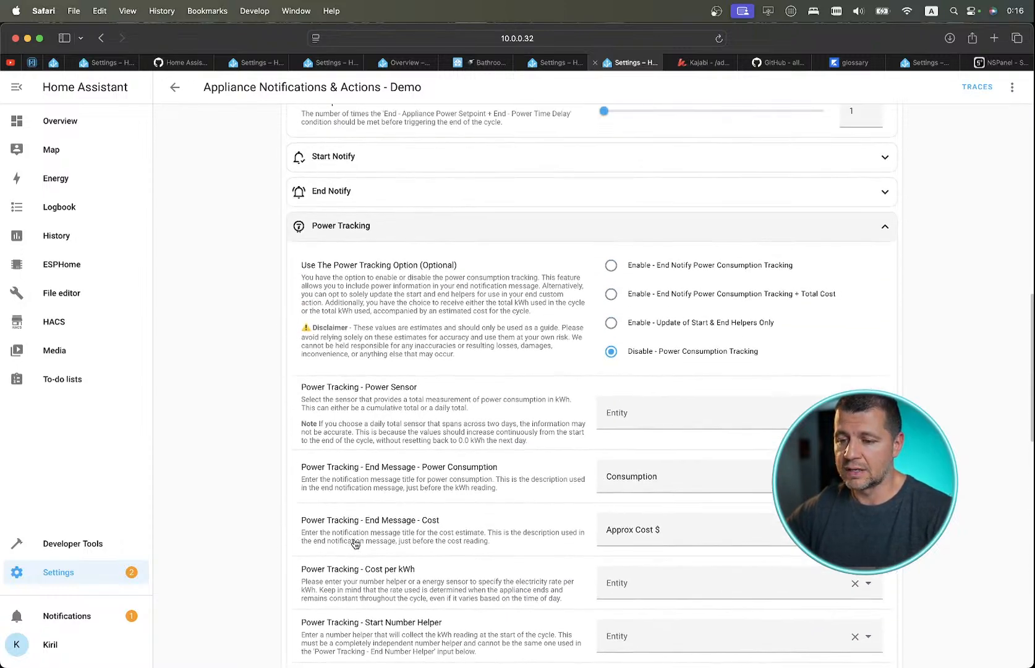
scroll(355, 542, up, 6)
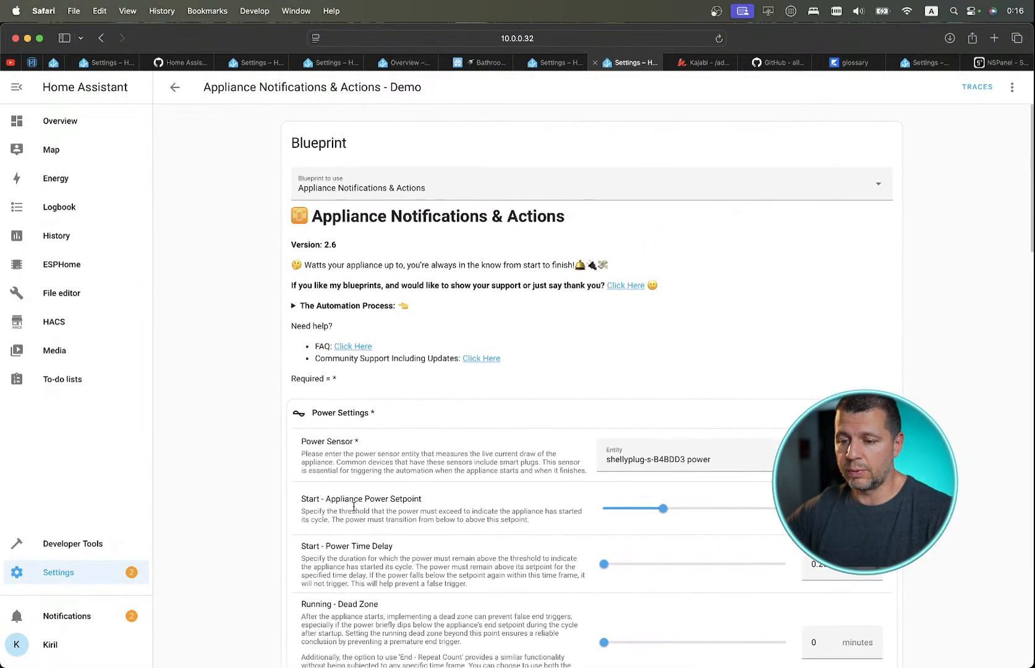
scroll(345, 265, down, 15)
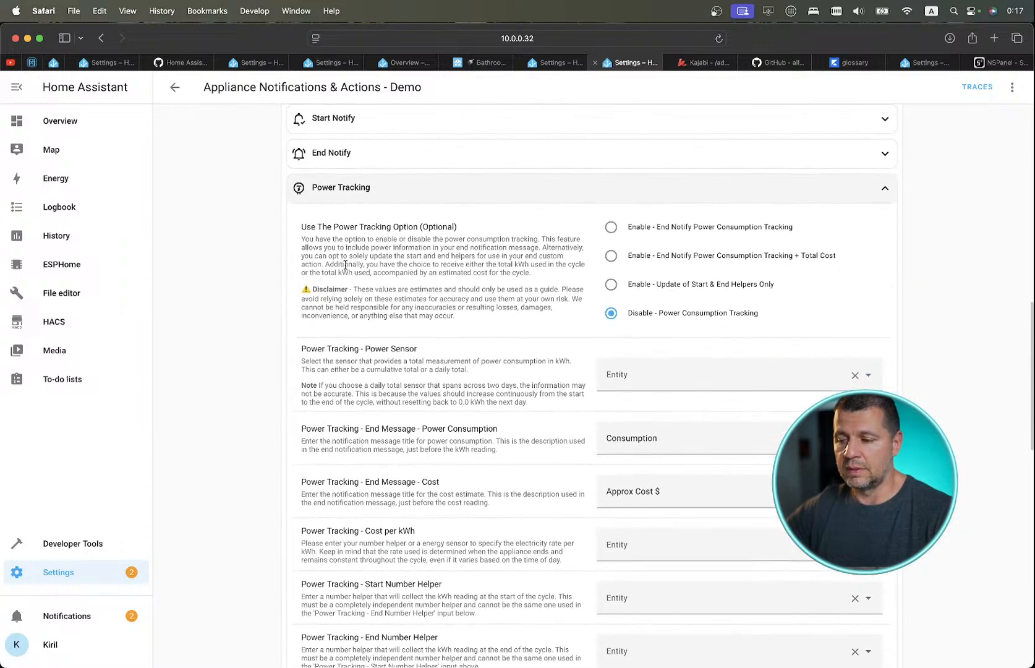
scroll(345, 265, up, 5)
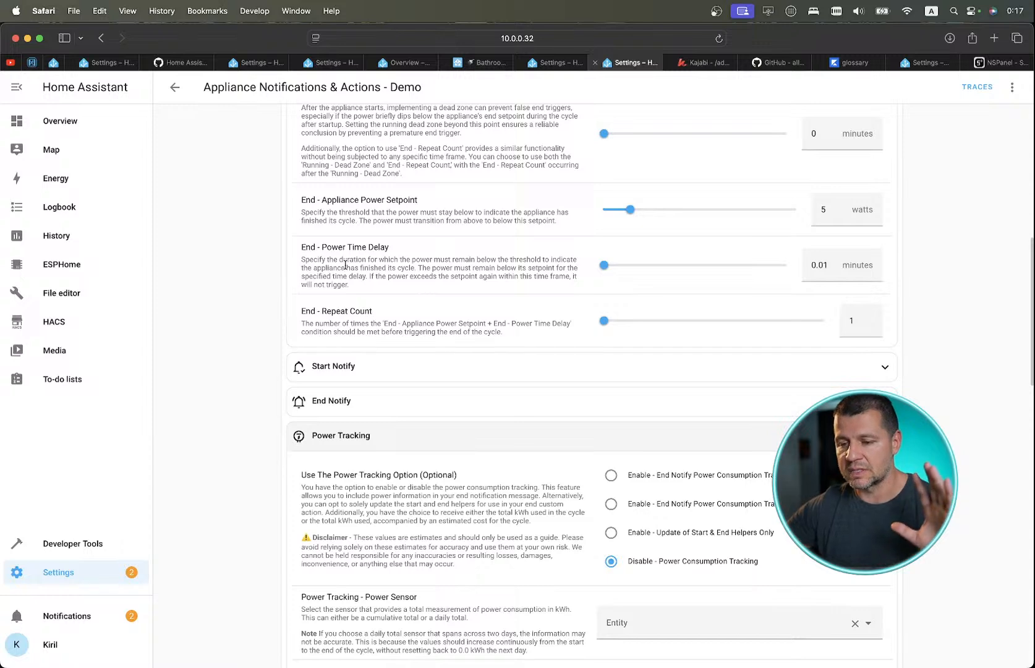
scroll(345, 265, up, 3)
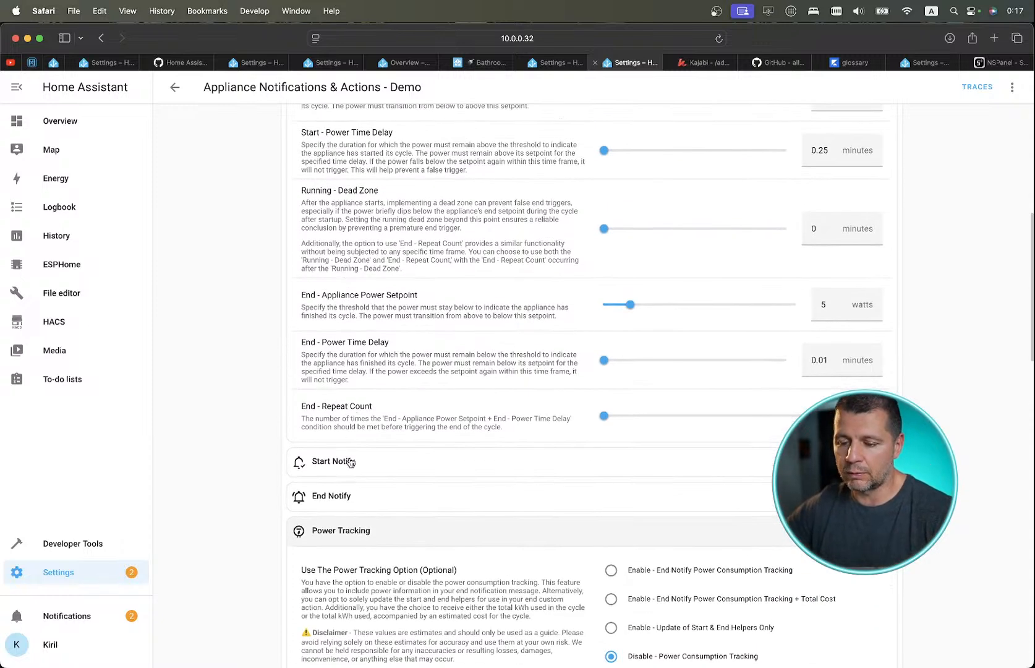
Collapse the Power Tracking and Watchdog sections of the automation.
click(315, 527)
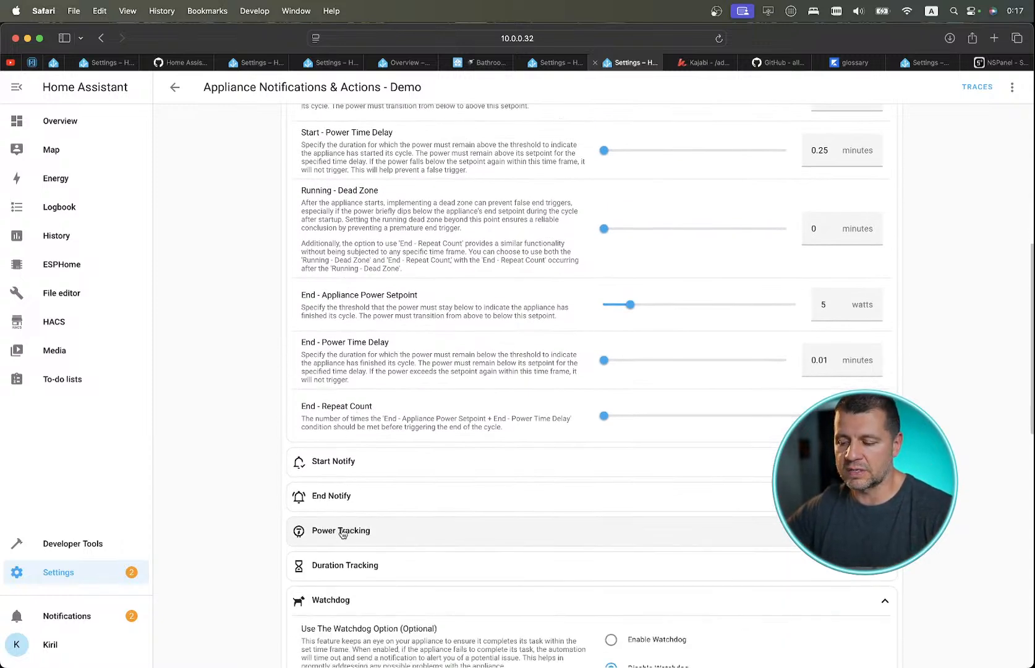
scroll(386, 548, down, 10)
scroll(386, 548, up, 12)
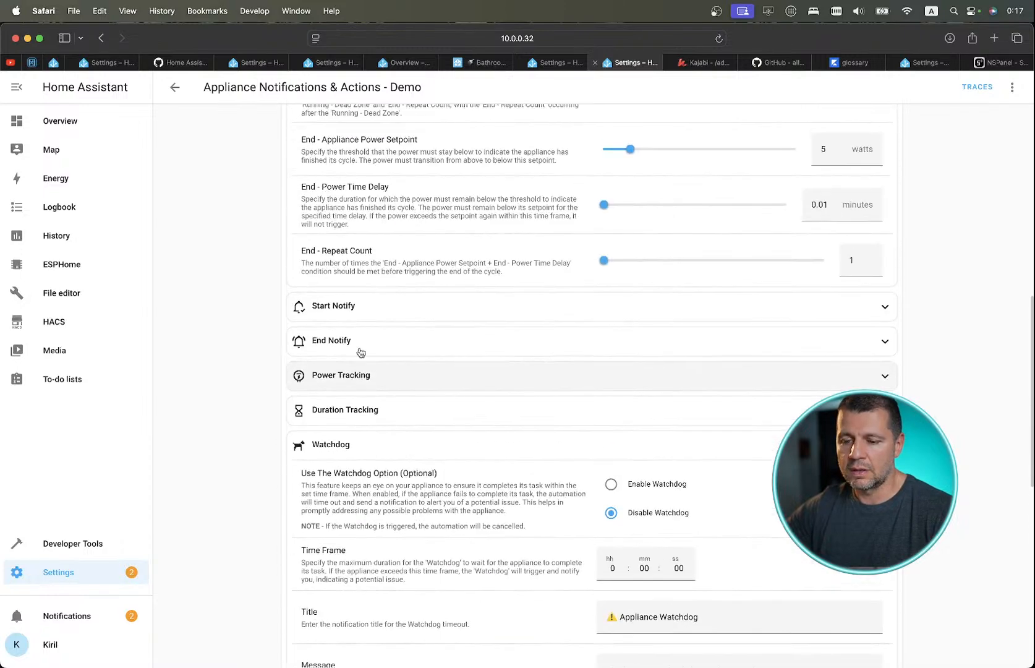
click(371, 442)
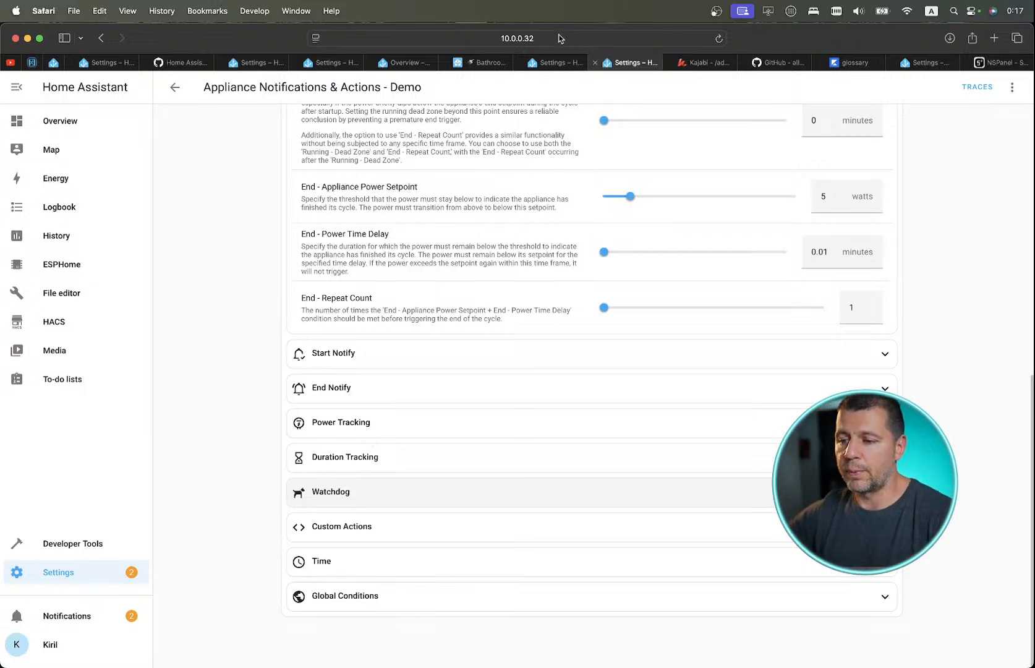
Open the Blueprints Exchange category on the community forum and list its top topics.
click(556, 63)
click(496, 63)
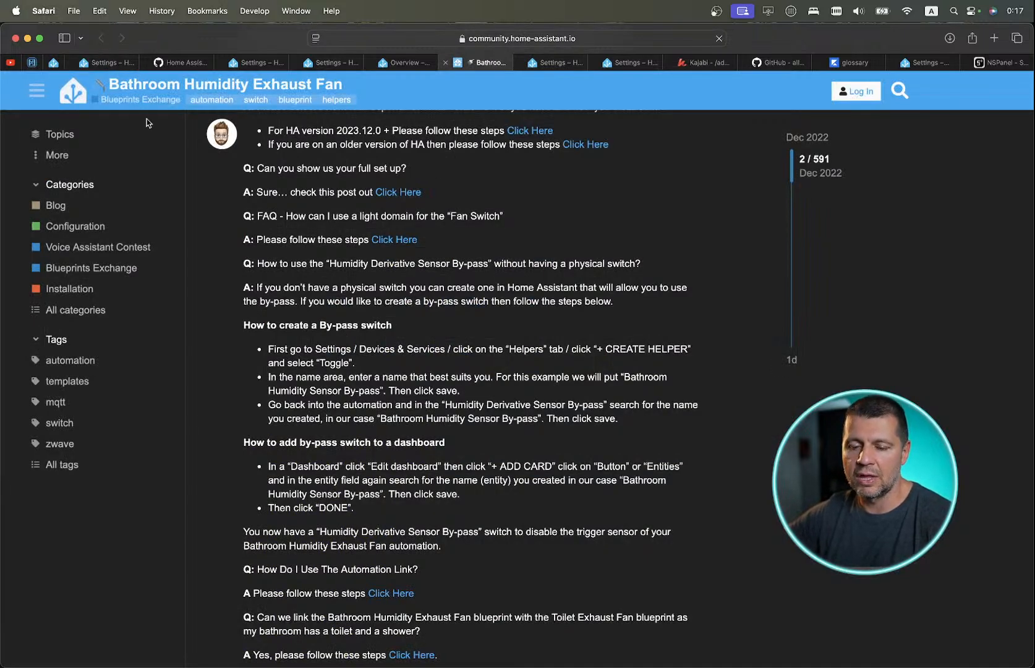
scroll(111, 161, up, 3)
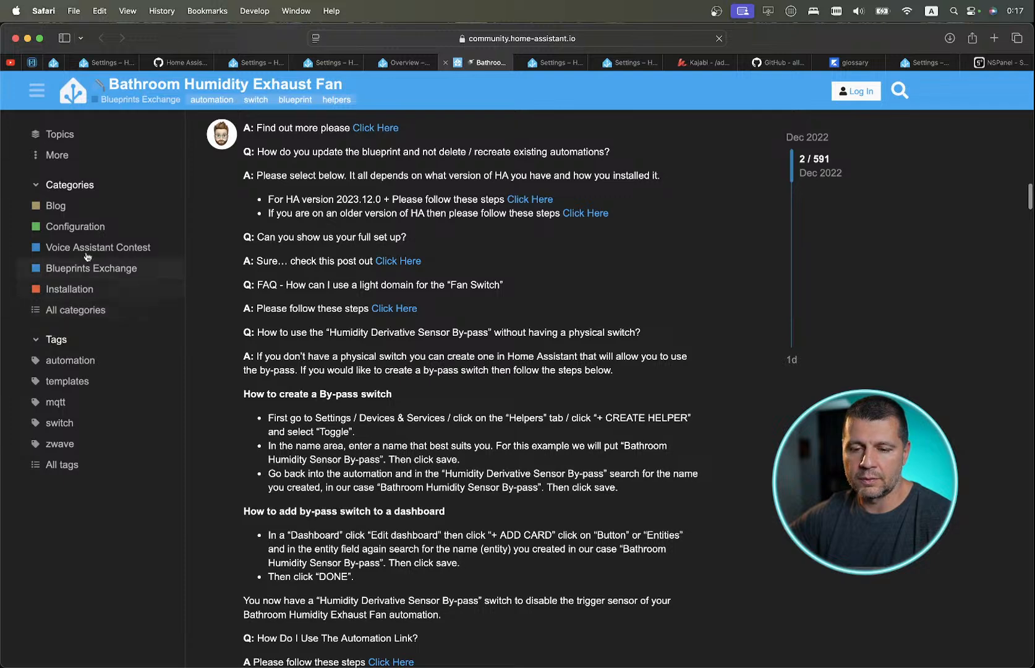
click(102, 272)
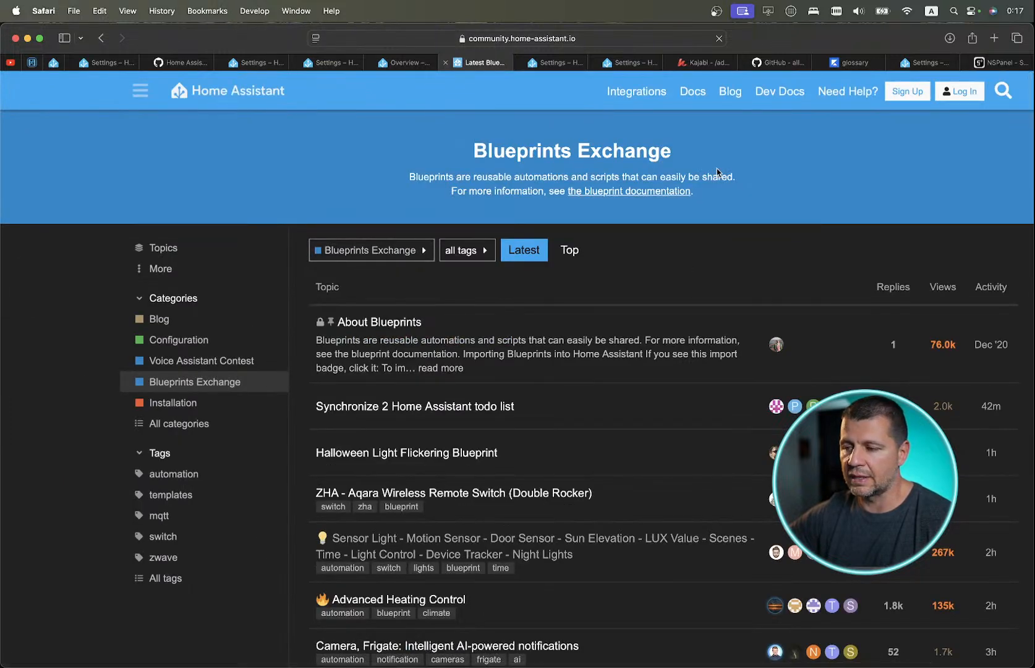
scroll(717, 260, down, 2)
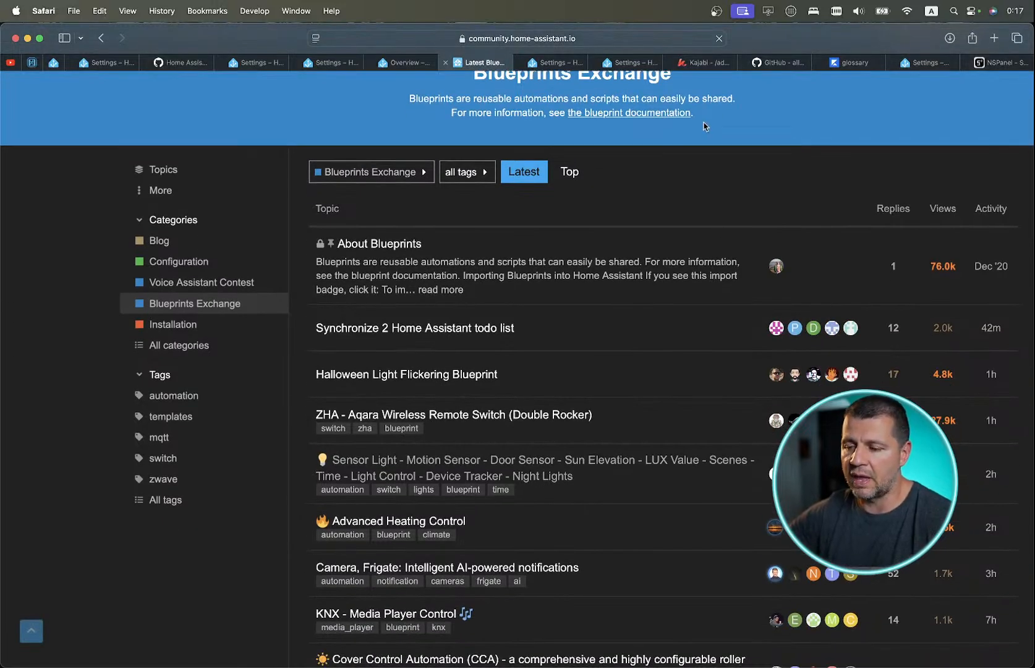
click(570, 173)
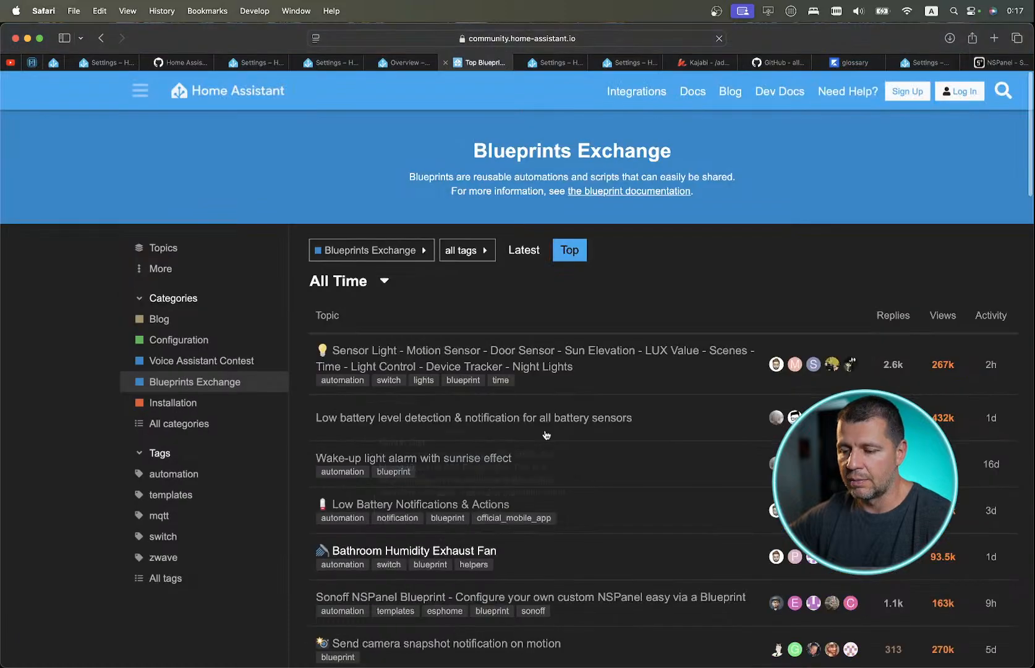
Browse the all-time top blueprints and read the previews of the camera snapshot, Android notification and low battery topics.
scroll(546, 434, down, 3)
scroll(546, 435, up, 4)
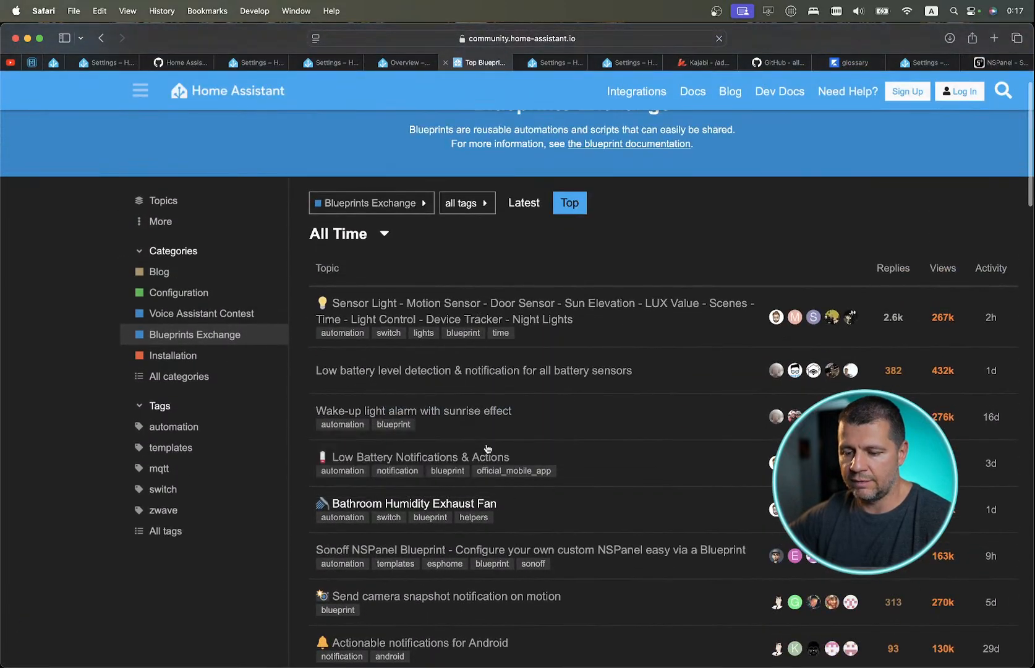
scroll(500, 519, down, 3)
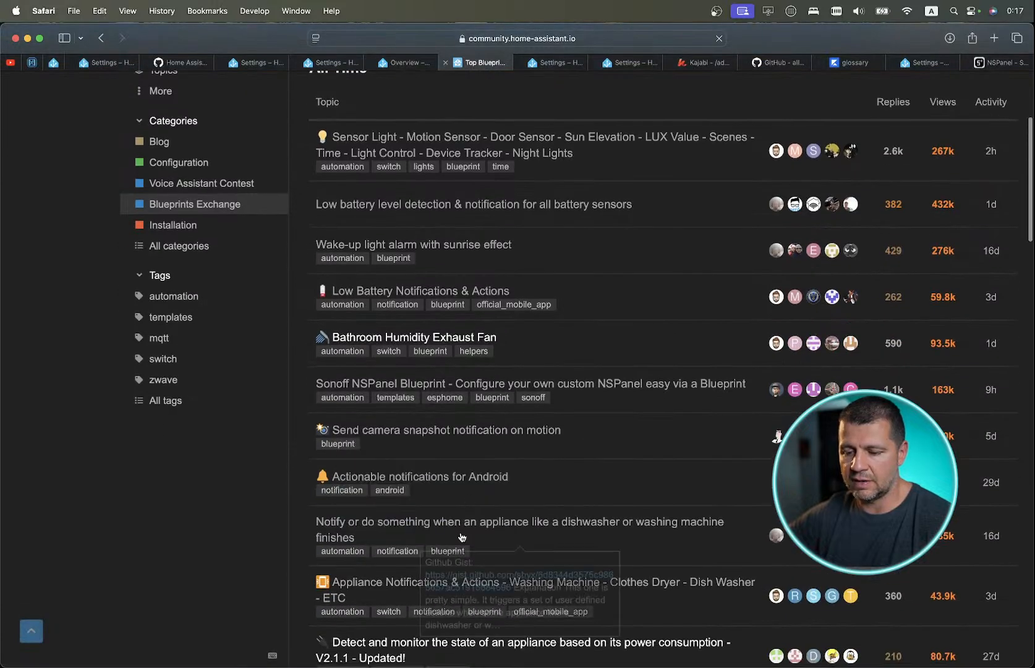
scroll(456, 576, down, 3)
scroll(455, 582, up, 6)
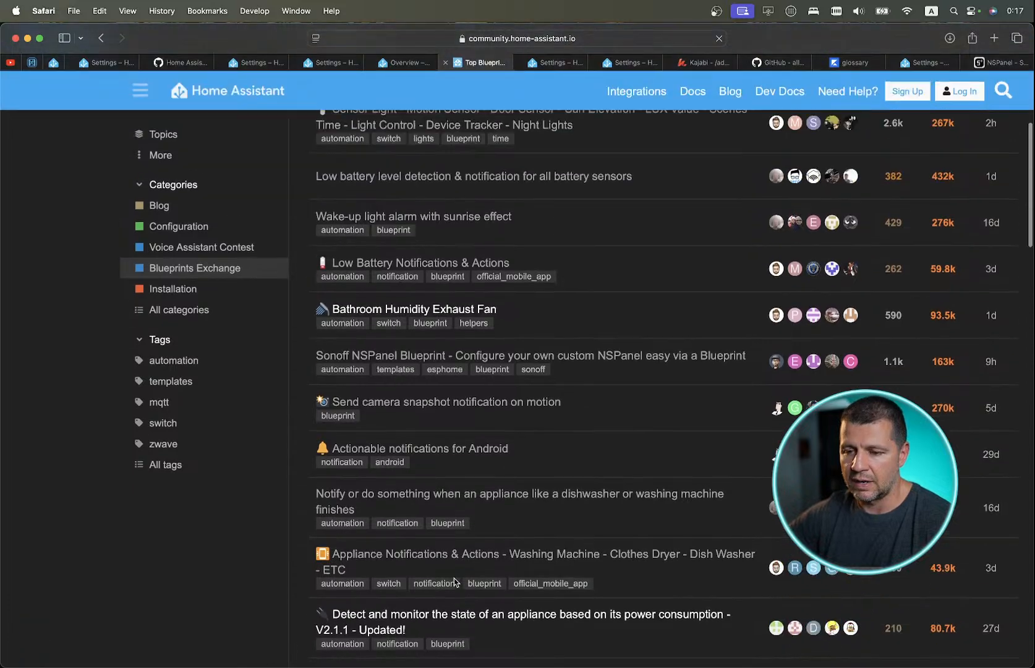
scroll(455, 583, down, 5)
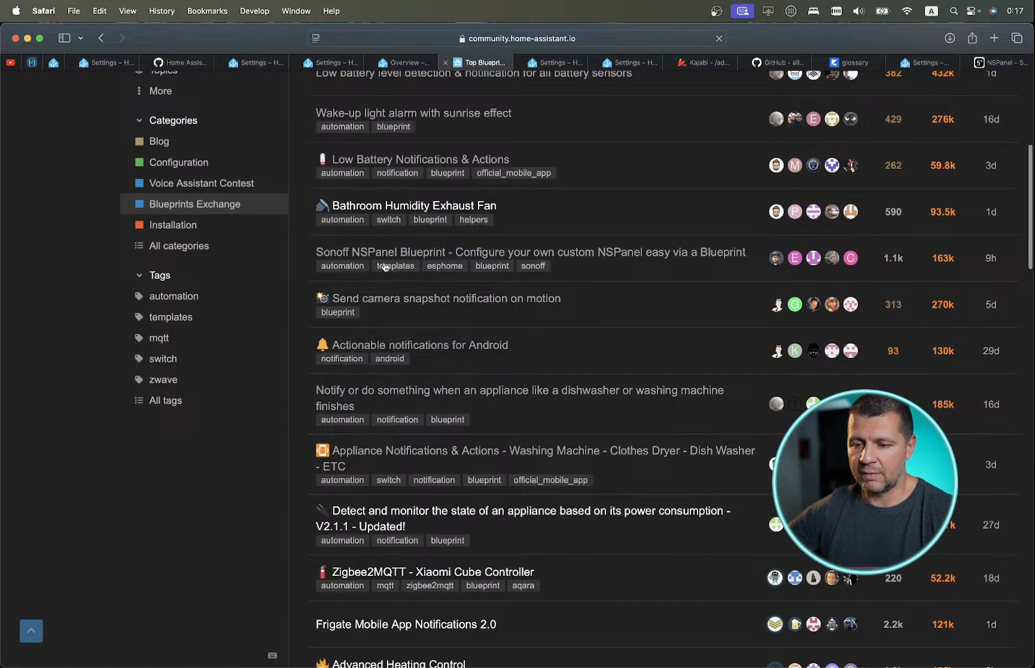
mouse_move(415, 304)
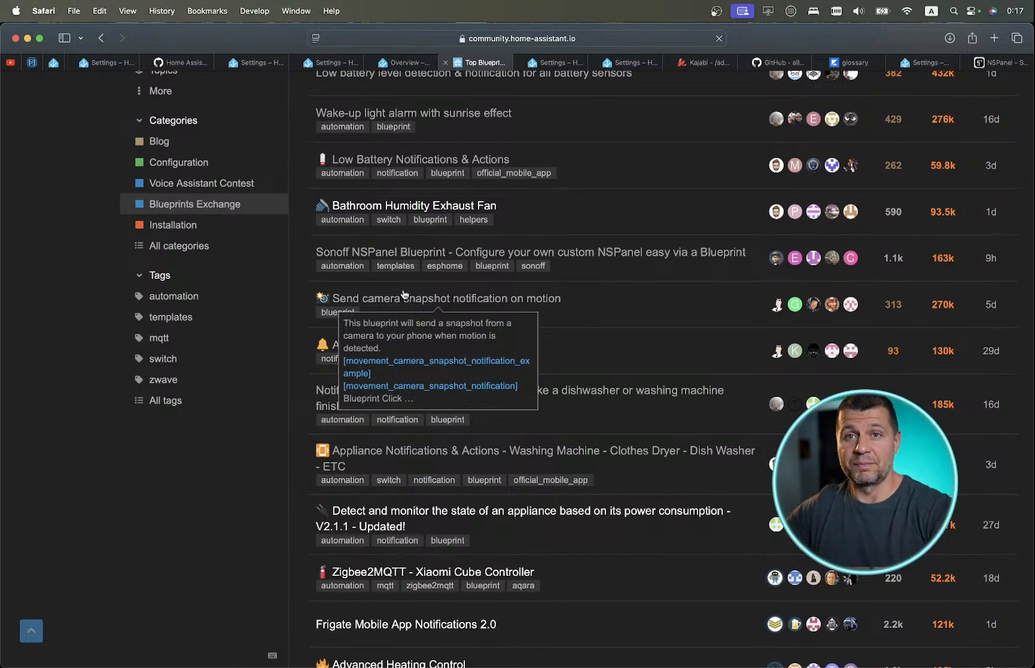
mouse_move(419, 351)
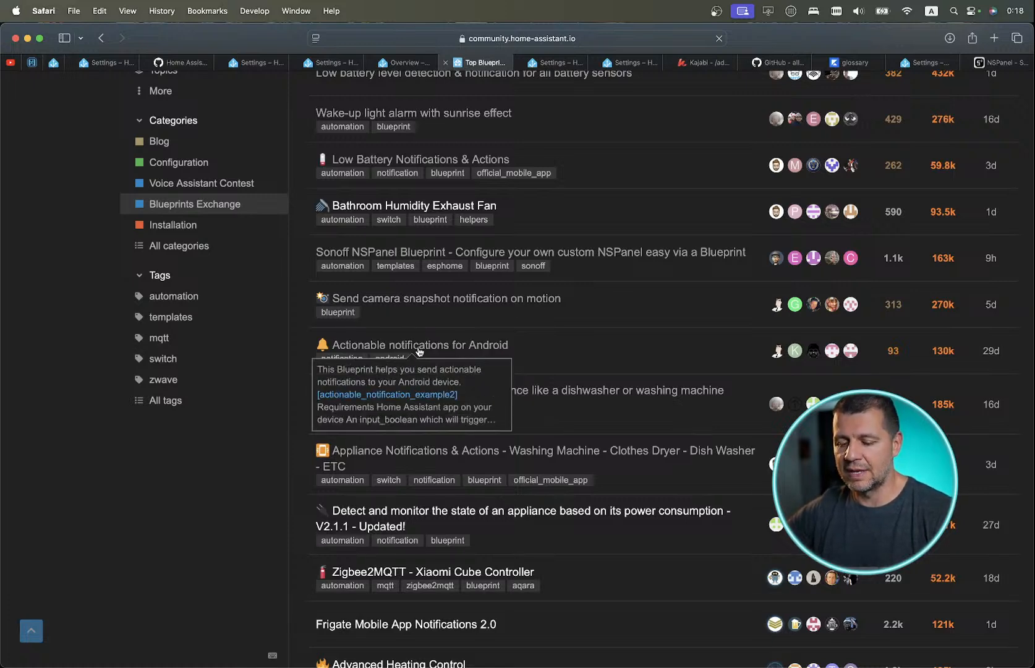
scroll(433, 408, up, 10)
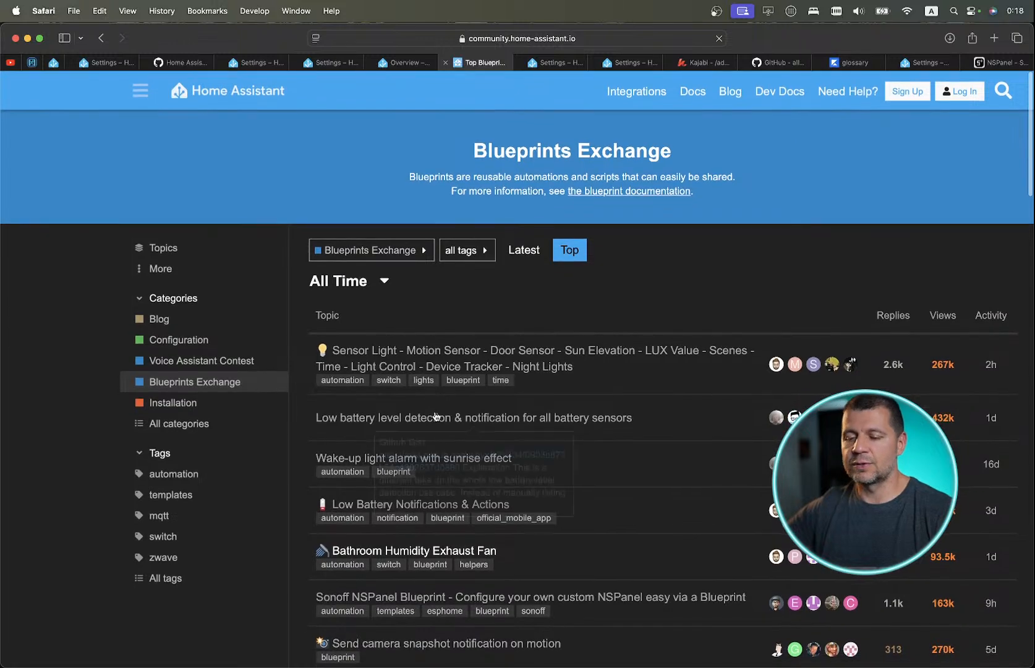
mouse_move(436, 417)
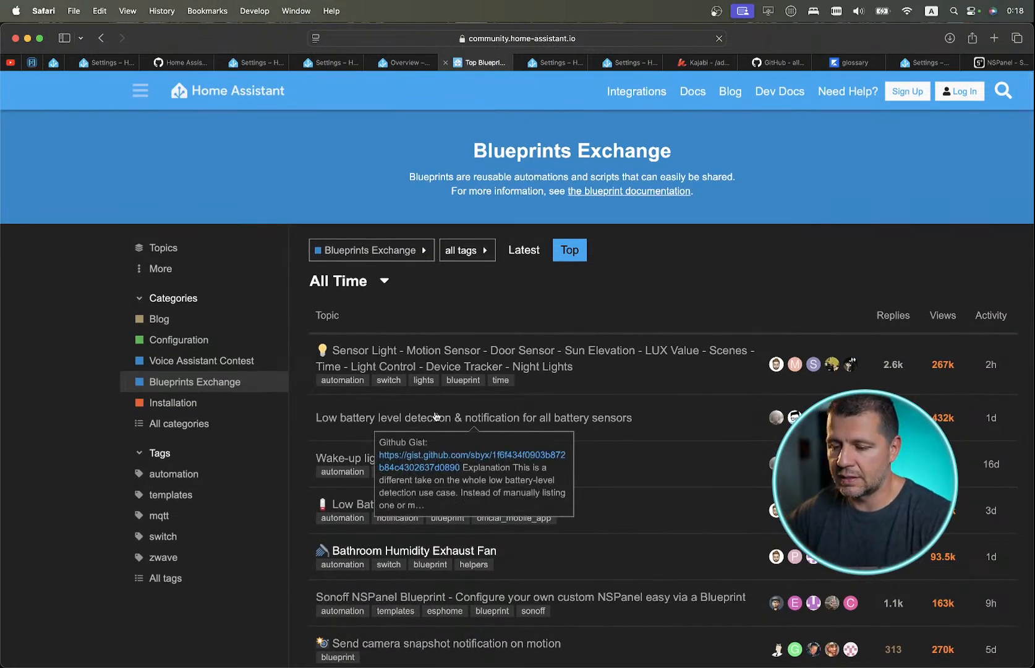
scroll(436, 417, down, 4)
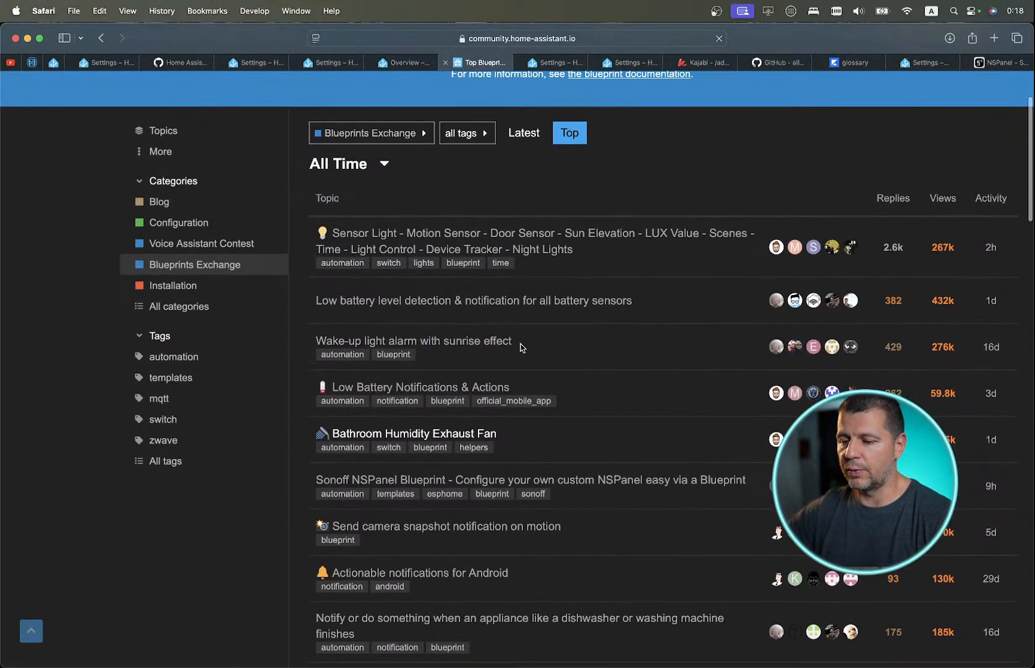
mouse_move(528, 263)
mouse_move(526, 317)
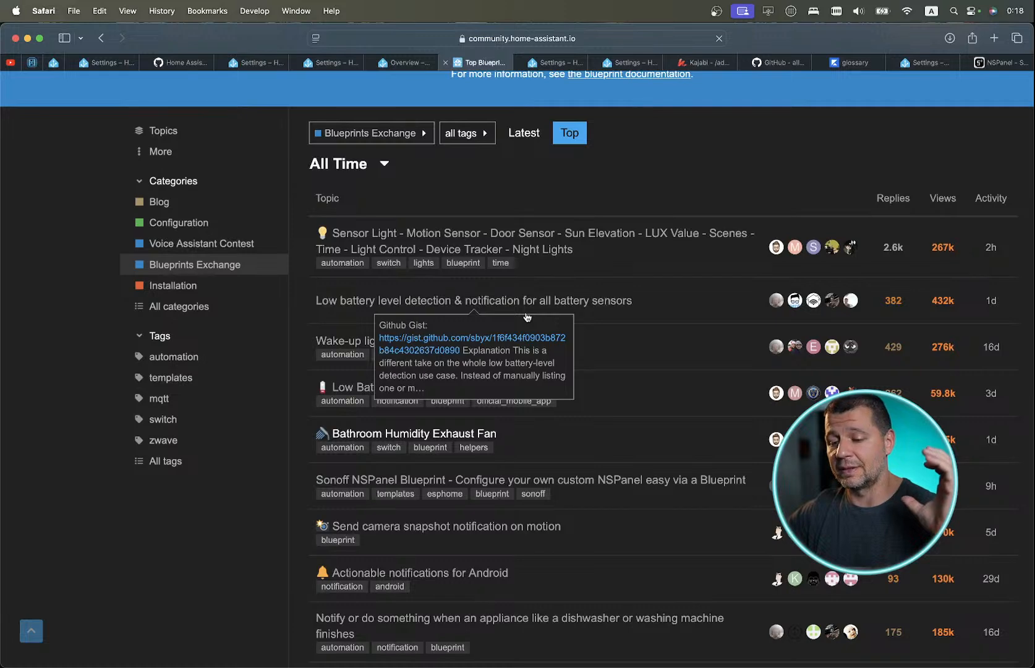
scroll(527, 317, down, 7)
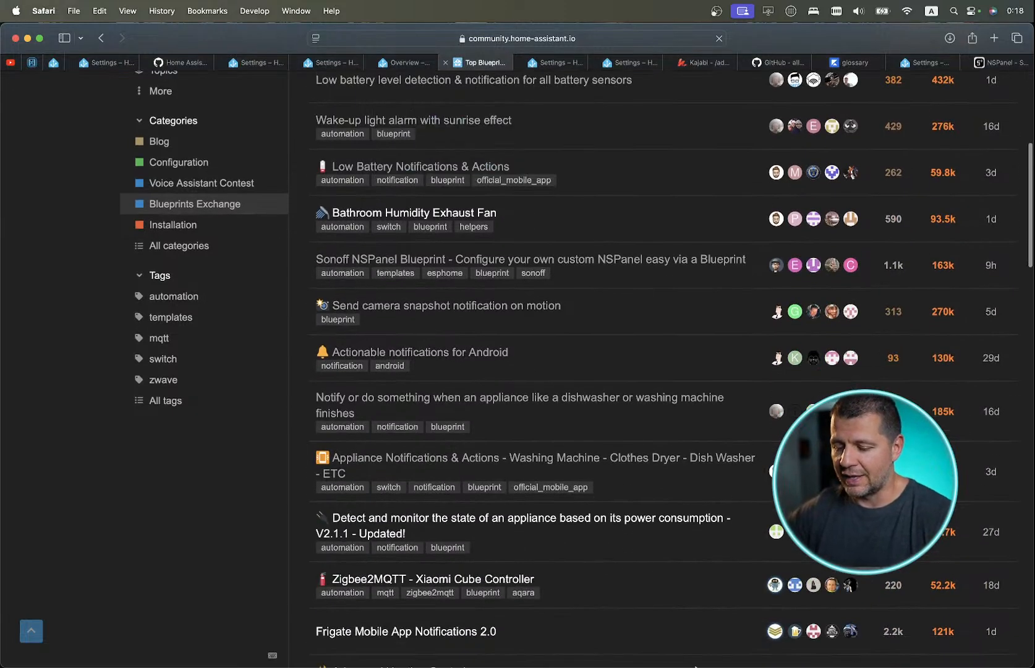
mouse_move(635, 636)
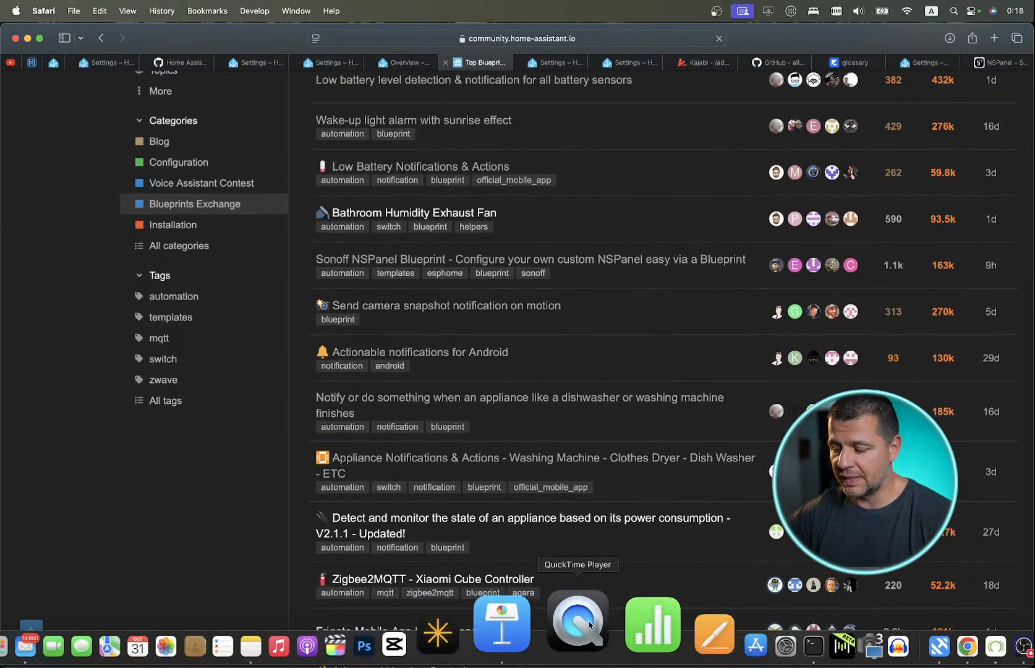
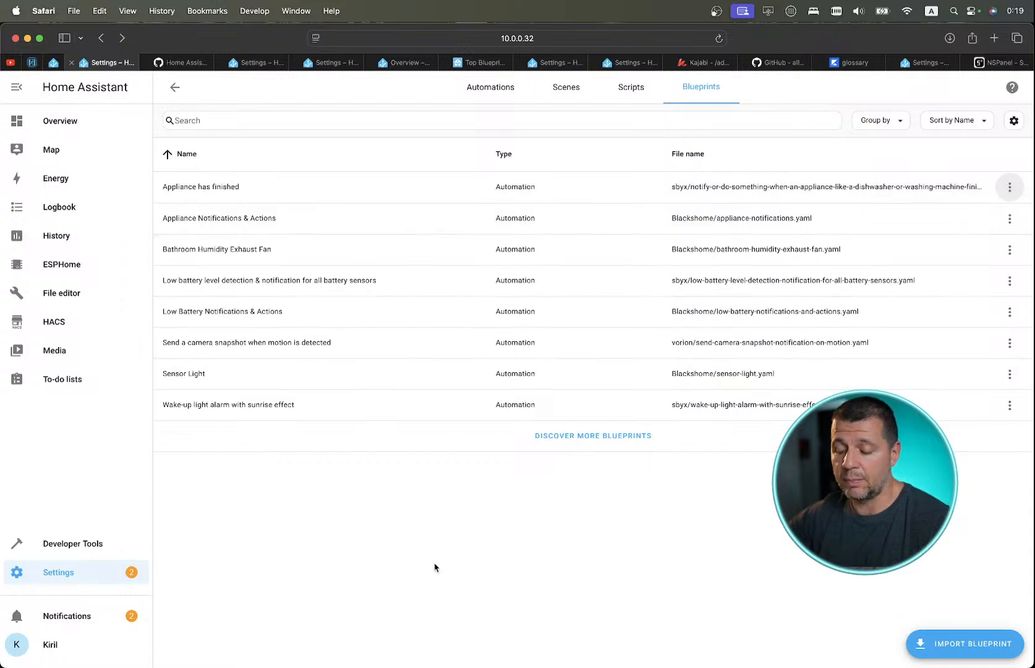
Check the available options for the imported "Appliance has finished" blueprint and view its demo automation.
mouse_move(515, 666)
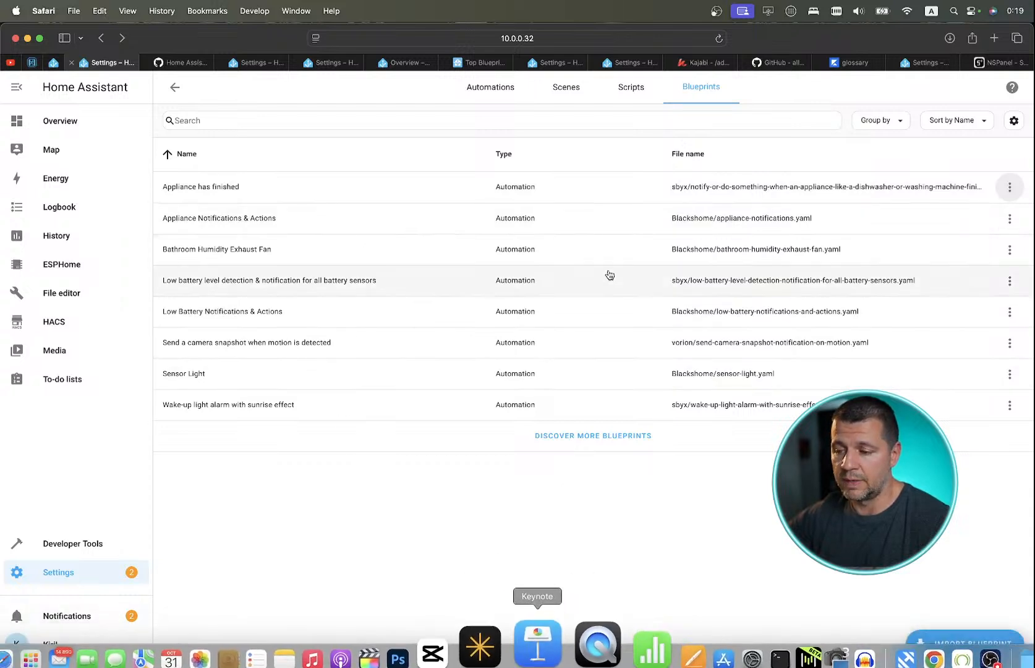
click(1009, 188)
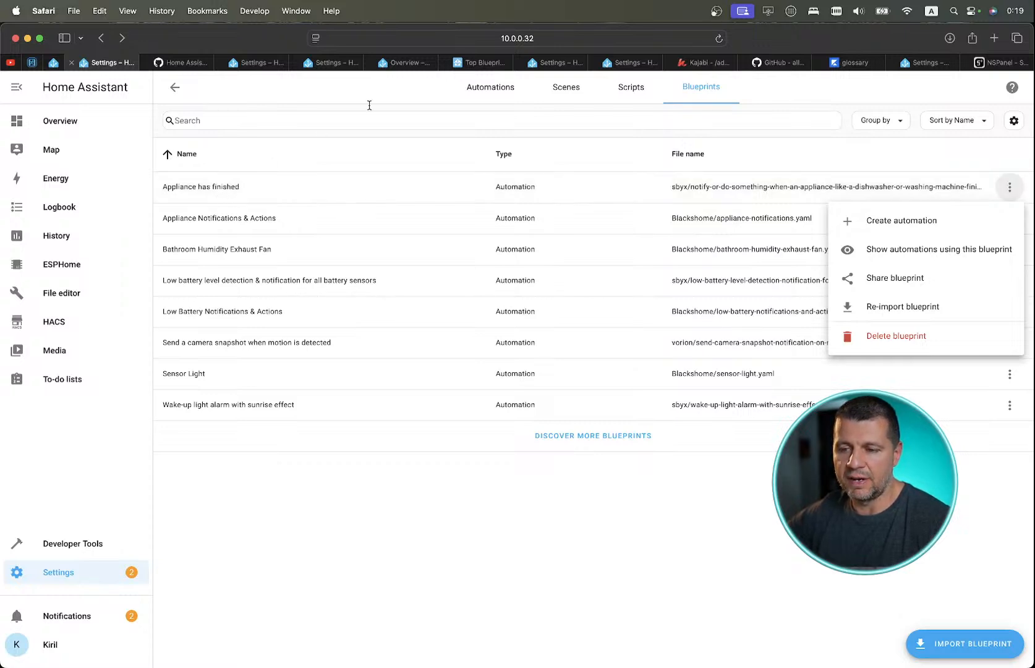
click(403, 62)
click(332, 64)
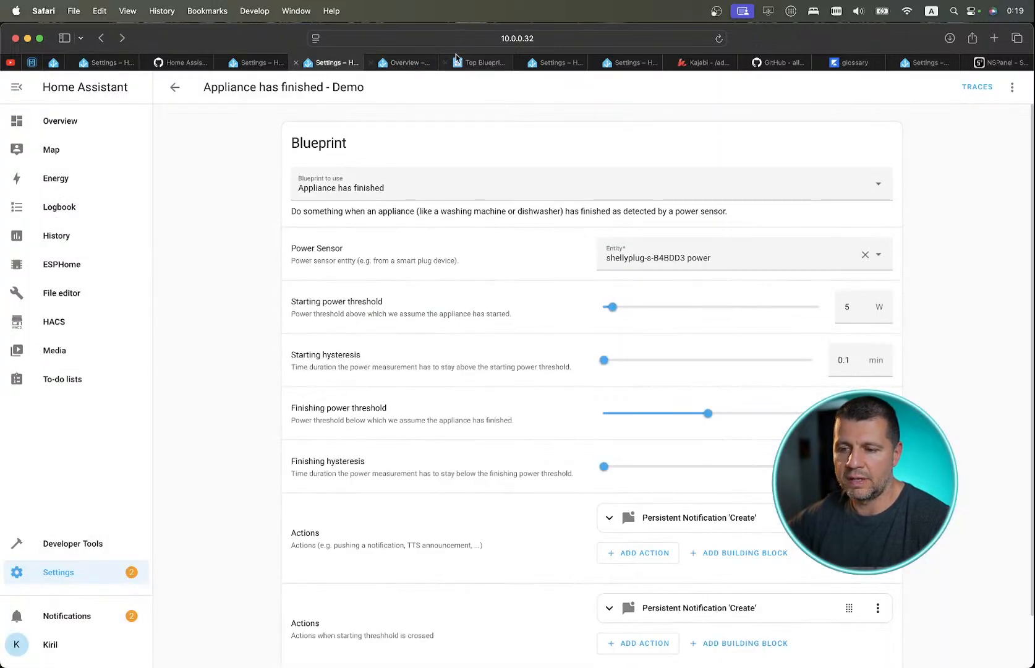
From the top blueprints on the forum, open the topic about notifying when a dishwasher or washing machine finishes.
click(482, 63)
scroll(452, 297, up, 1)
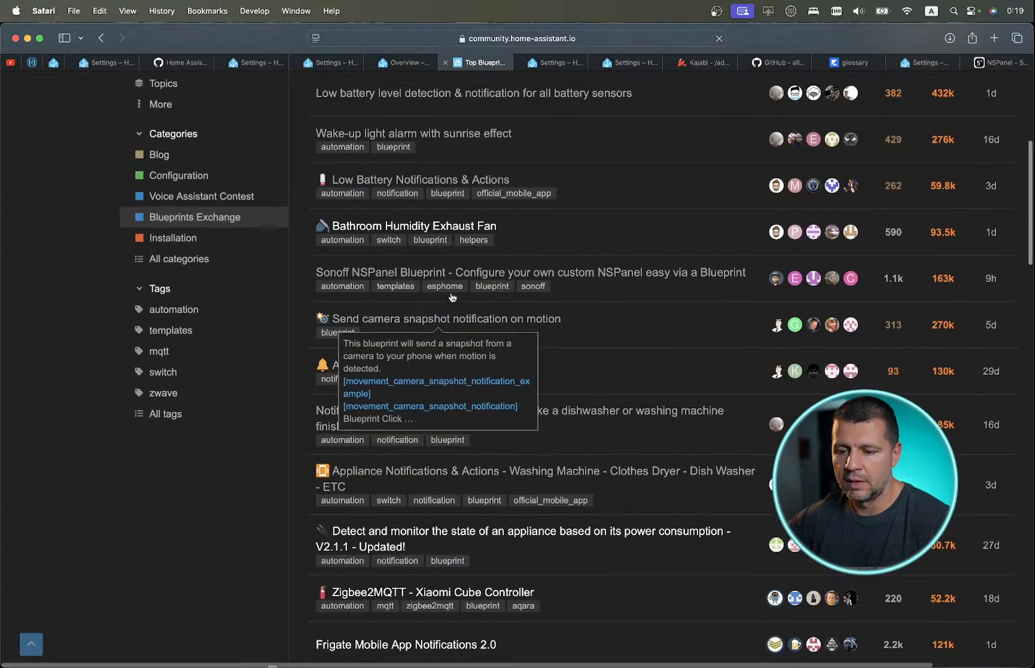
scroll(452, 297, down, 1)
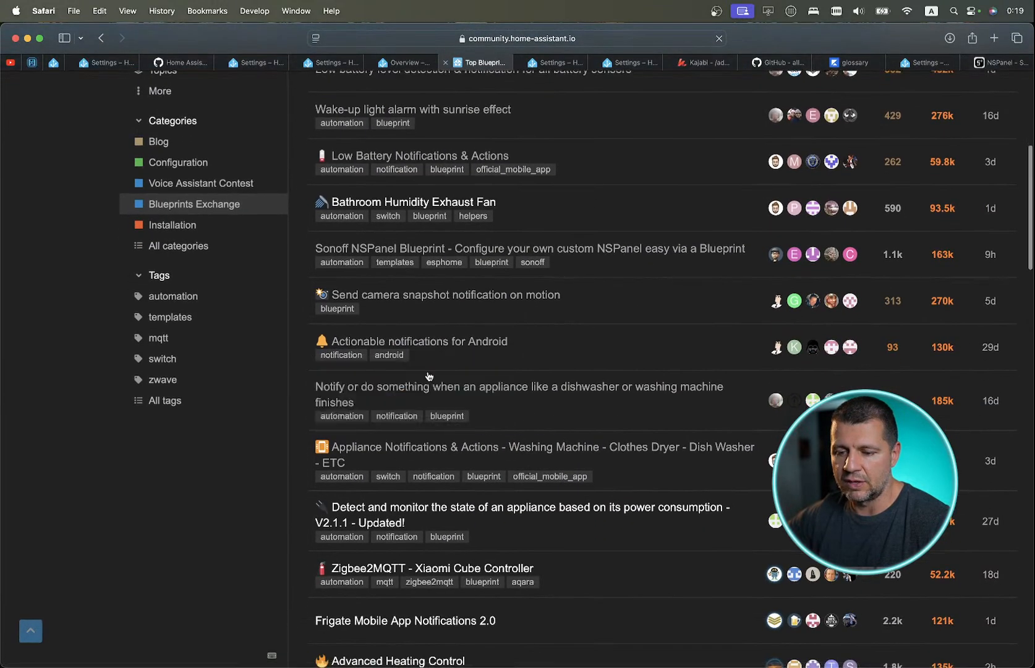
scroll(435, 342, down, 1)
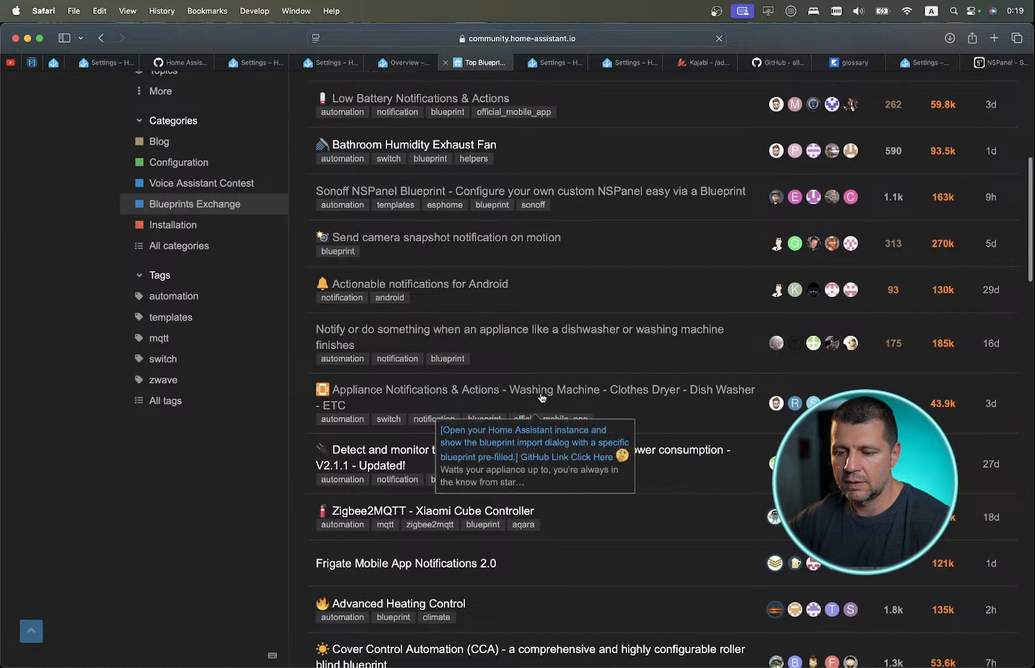
click(508, 336)
Review the YAML code of the "Appliance has finished" blueprint and copy the whole code block to the clipboard.
scroll(488, 278, down, 2)
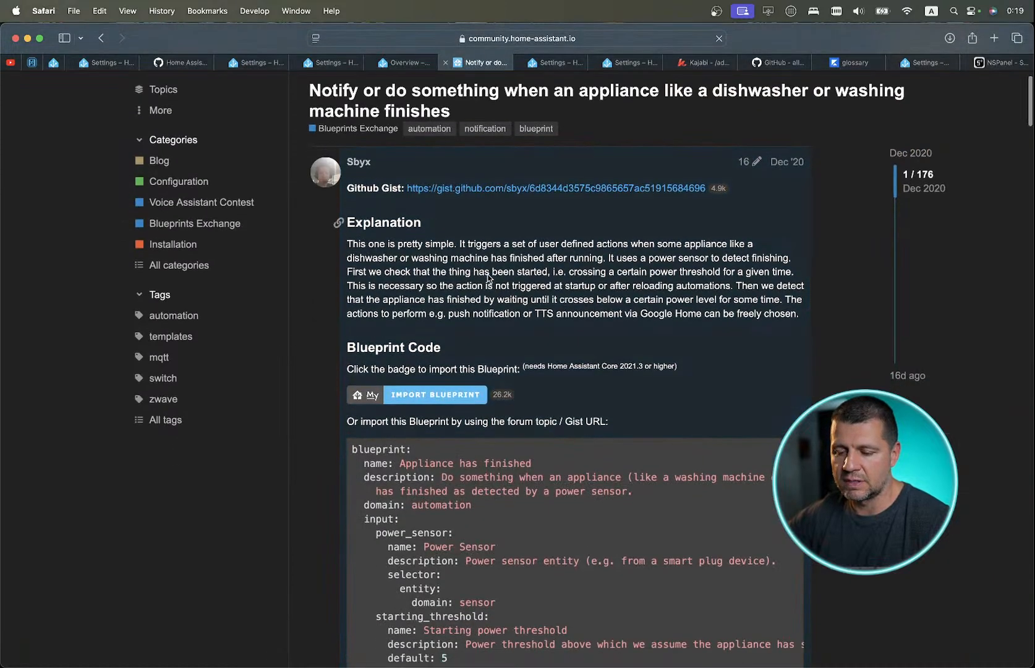
scroll(476, 371, down, 4)
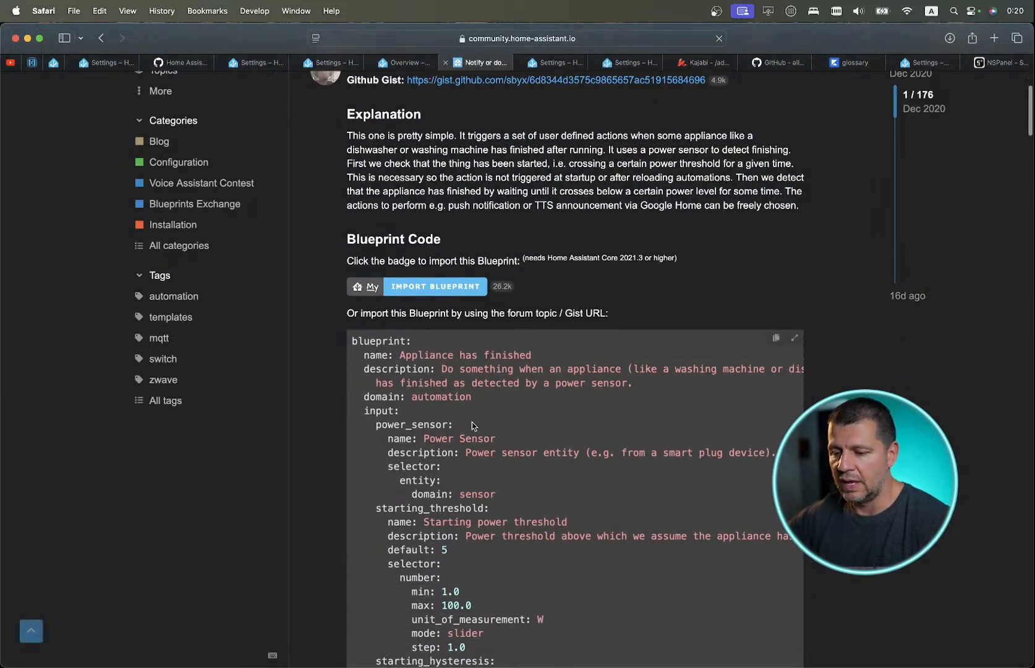
scroll(472, 425, down, 2)
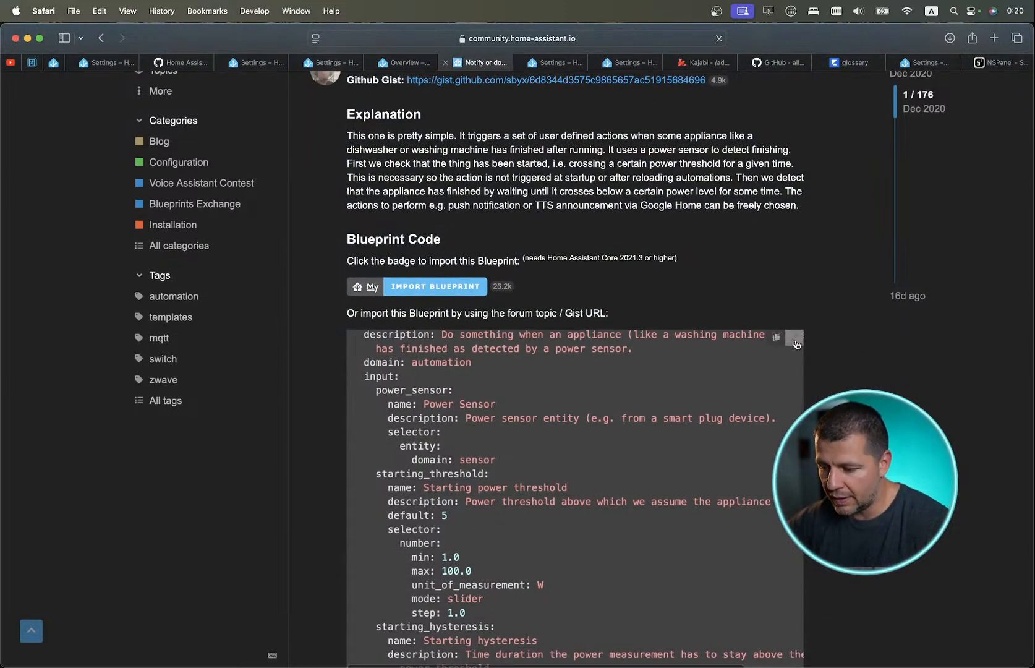
scroll(592, 390, up, 2)
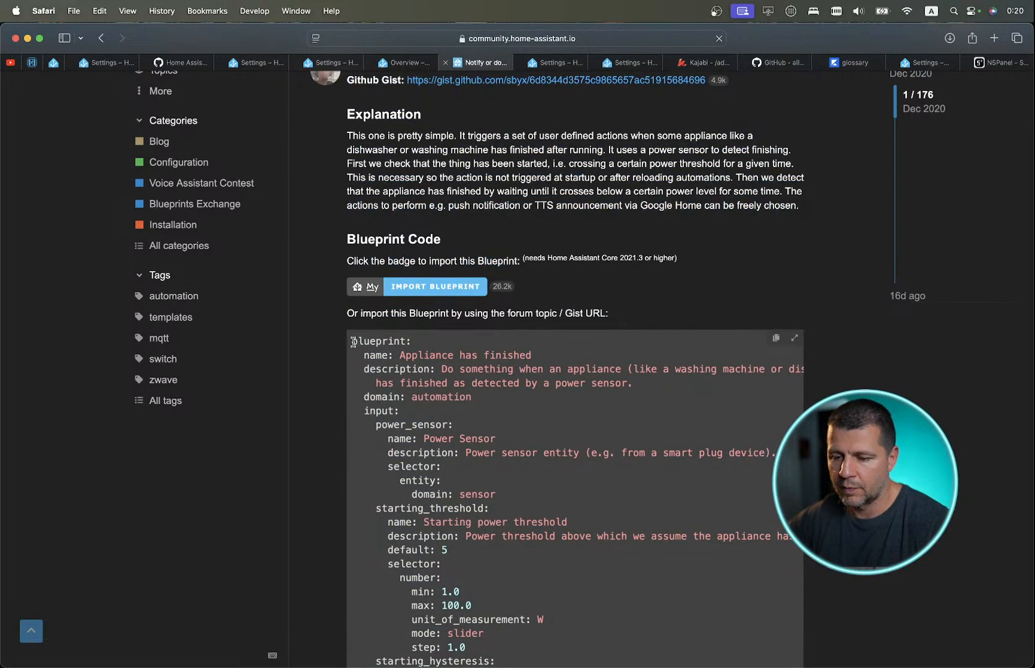
drag(353, 342, 468, 437)
scroll(468, 437, down, 15)
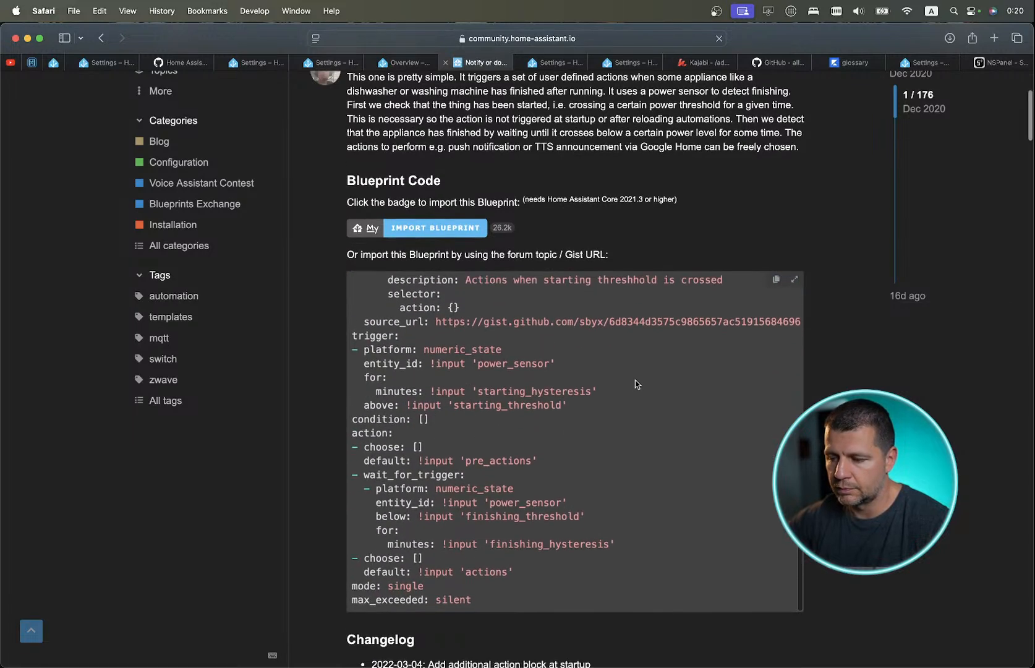
click(772, 285)
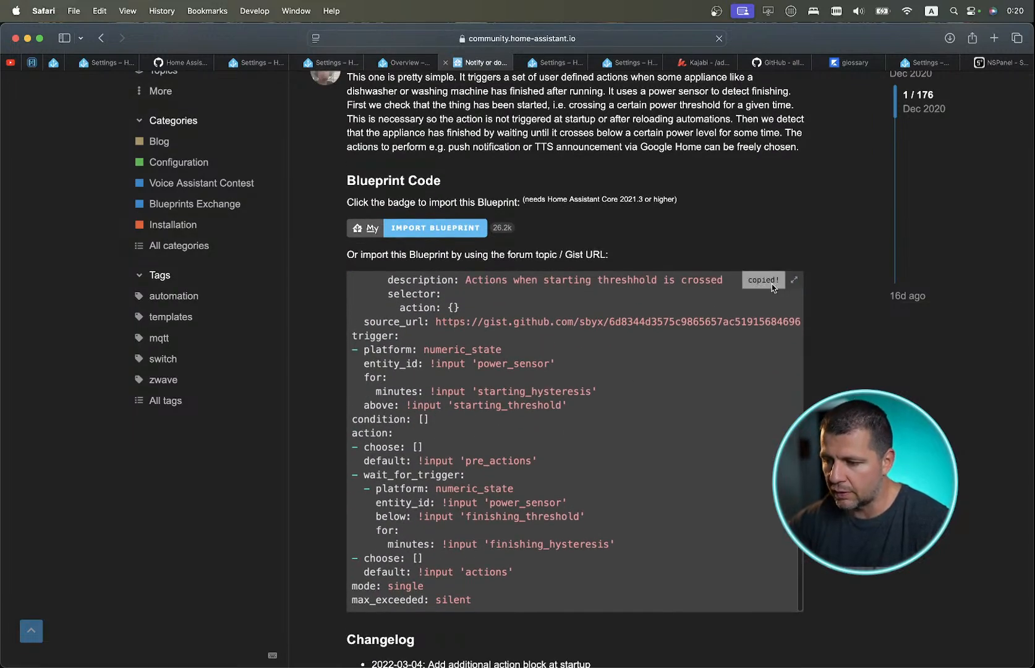
scroll(527, 485, up, 15)
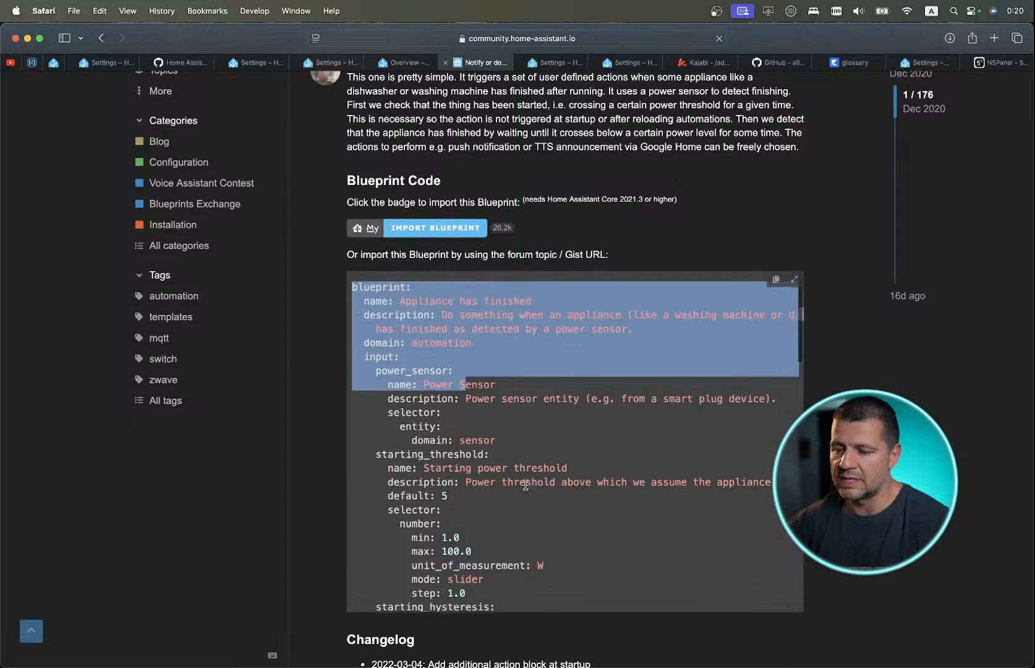
Return to the Home Assistant page of the shellyplug-s-B4BDD3 device and open the File editor from there.
mouse_move(335, 664)
click(63, 646)
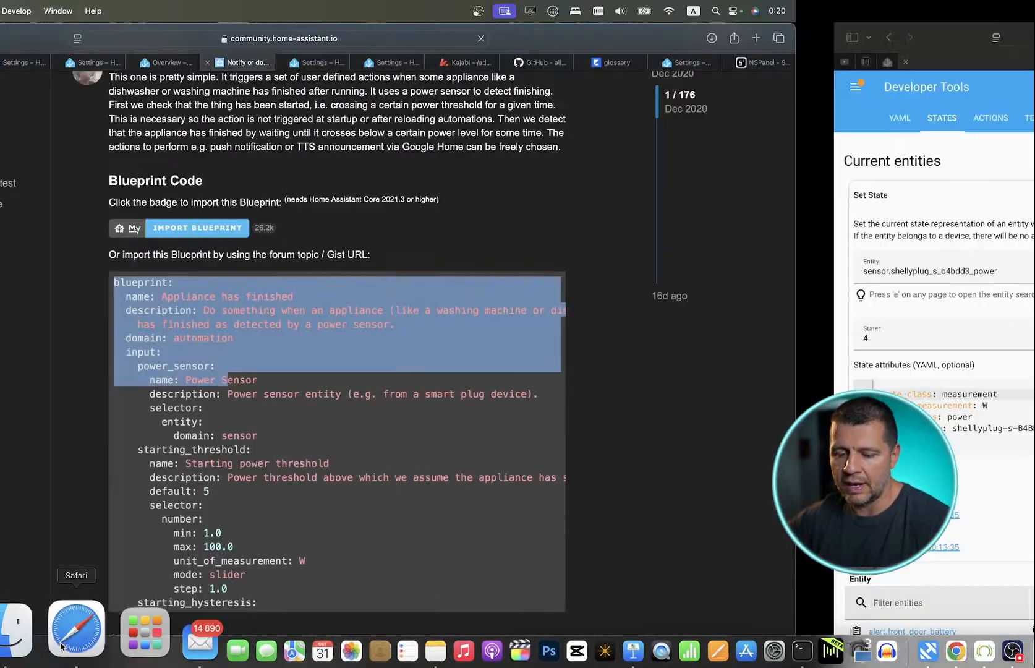
key(ctrl+Left)
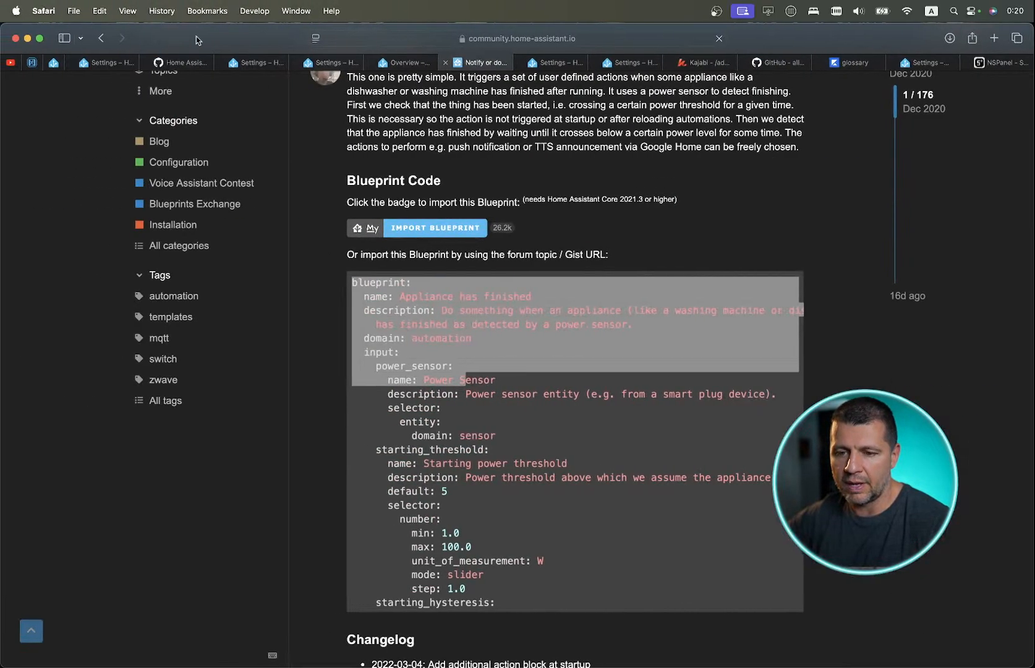
click(249, 62)
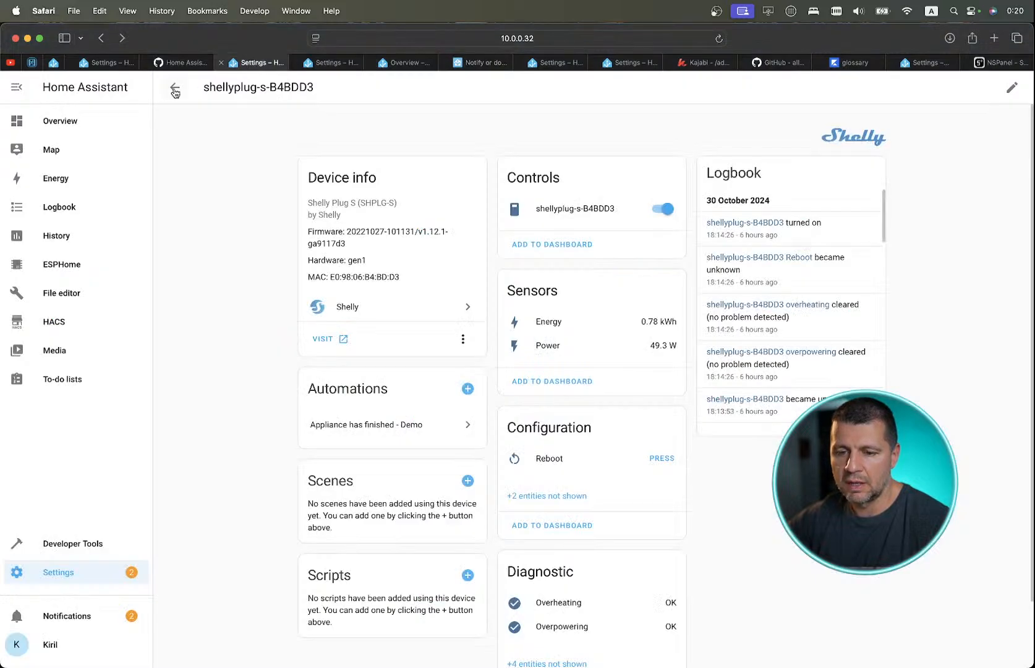
click(76, 295)
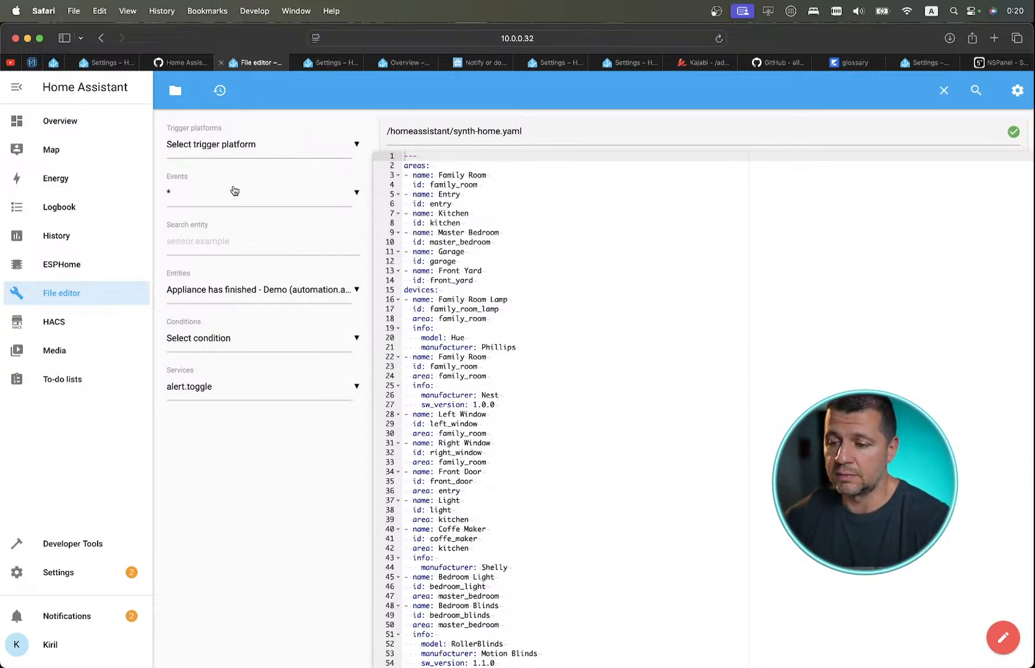
Browse the configuration files to the homeassistant/blueprints/automation folder.
click(175, 90)
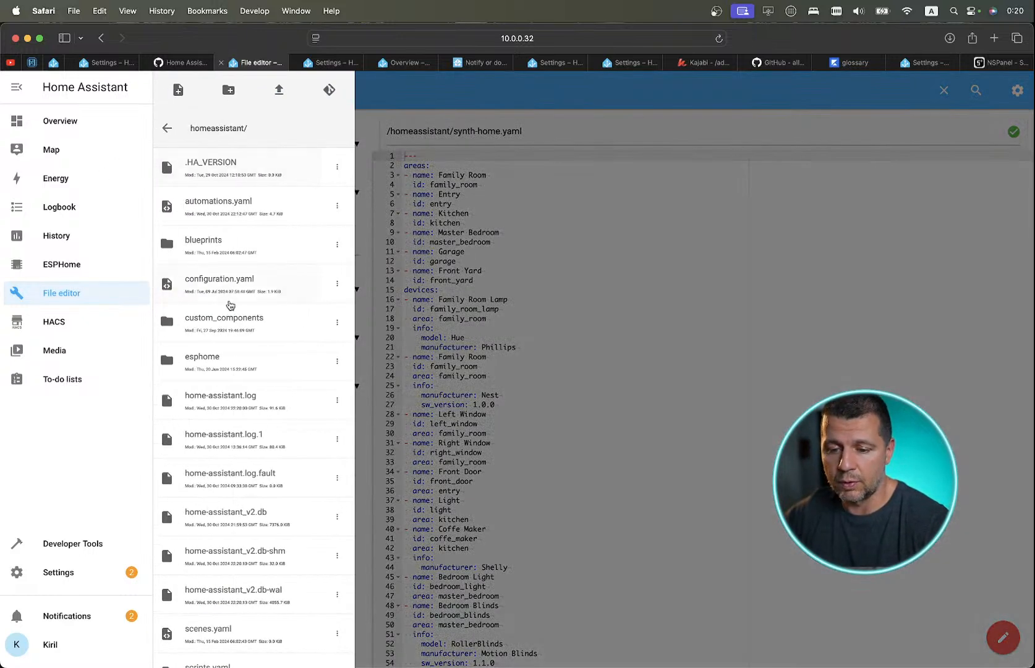
click(231, 243)
click(242, 170)
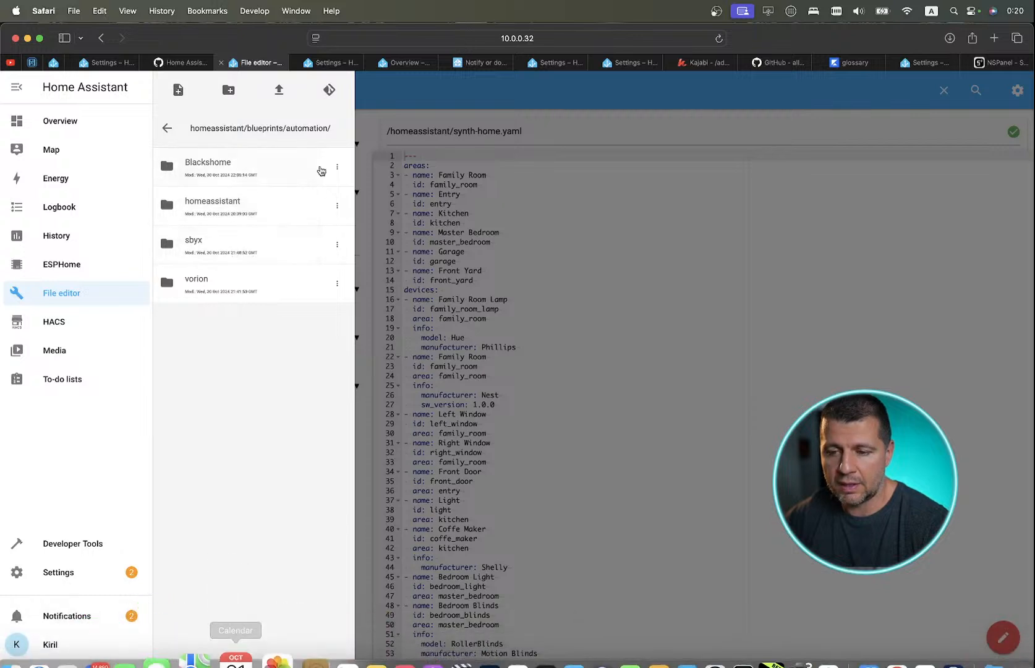
Look up the folder and file name of the "Appliance has finished" blueprint in the Home Assistant blueprints list.
click(322, 65)
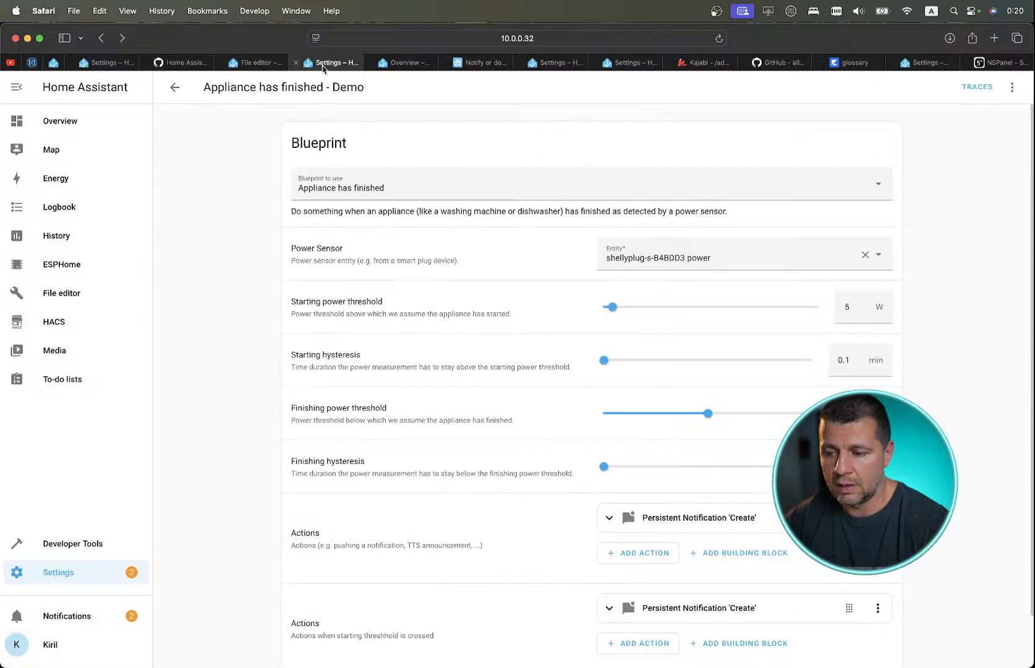
click(175, 87)
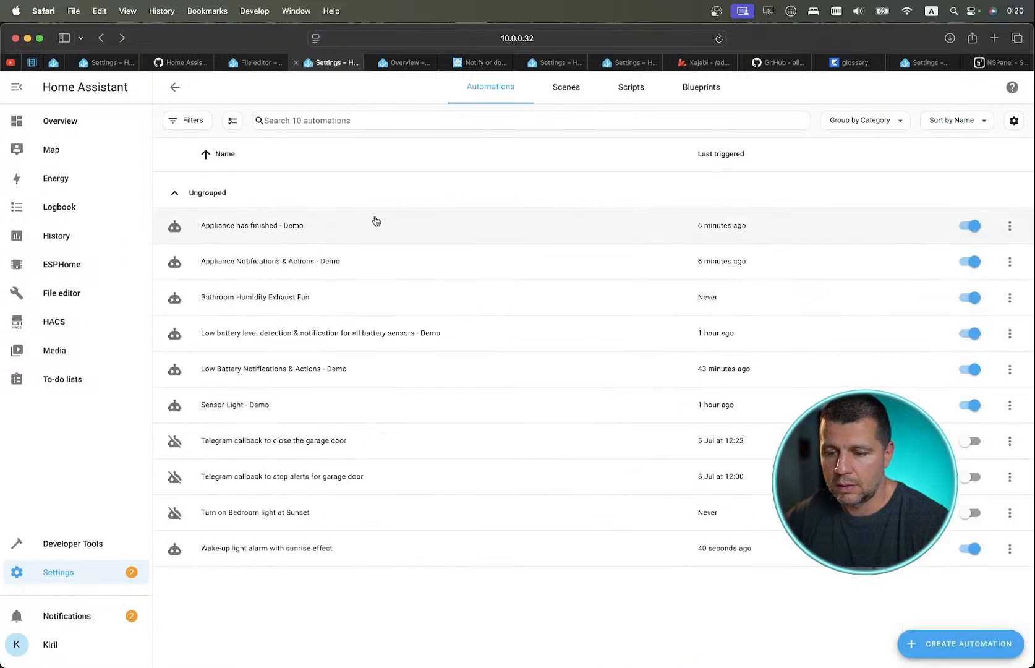
click(690, 96)
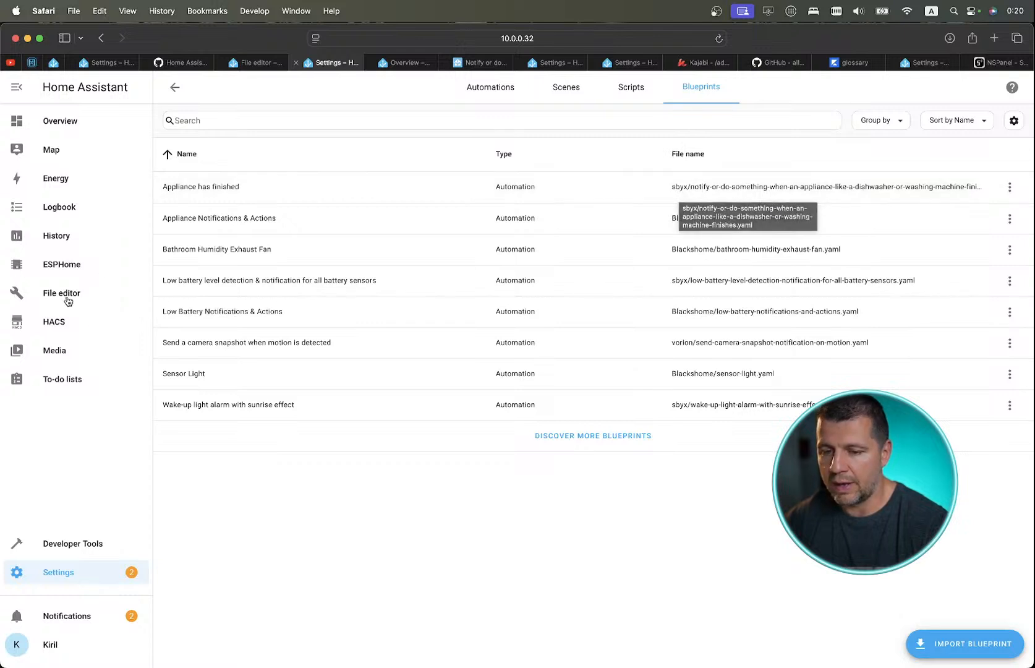
click(1009, 186)
click(54, 63)
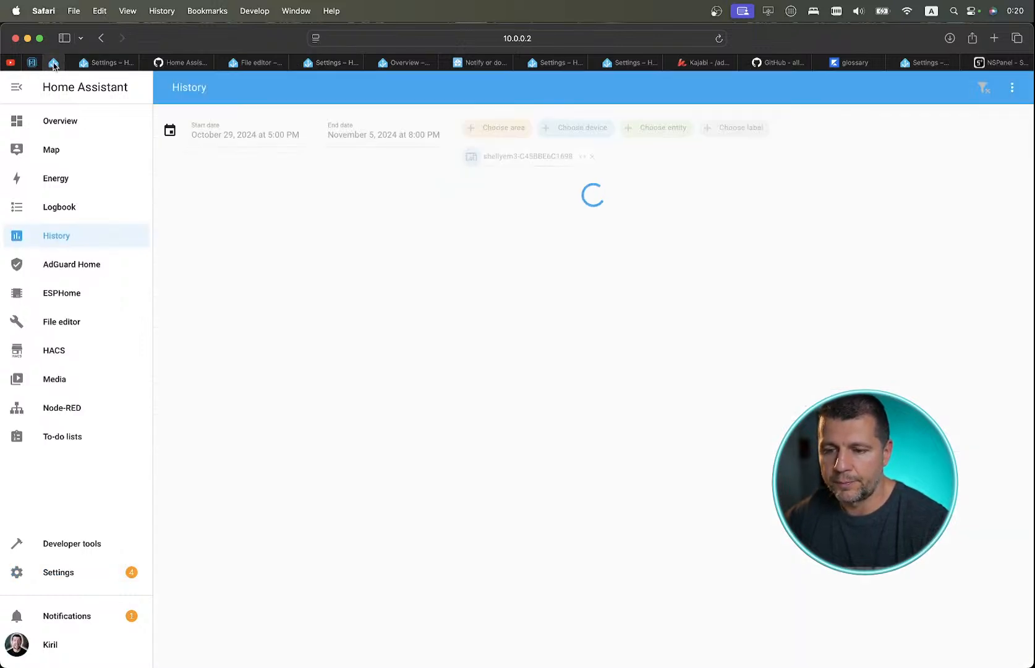
Back in the File editor, open the notify-or-do-something-when-an-appliance-like-a-dishwasher-or-washing-machine-finishes.yaml file from the sbyx folder.
click(255, 62)
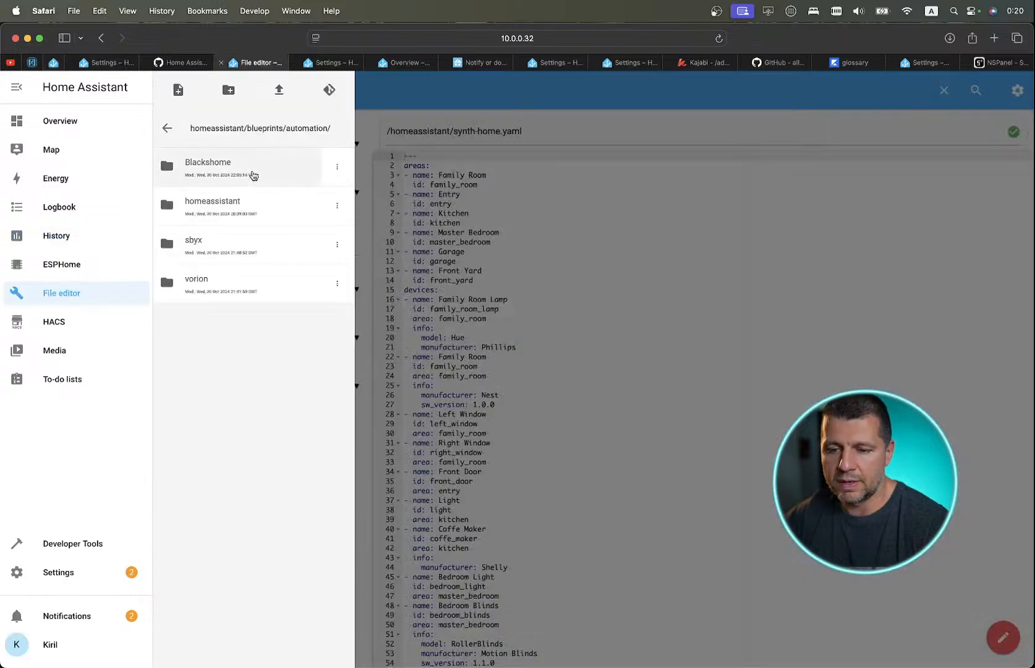
click(222, 250)
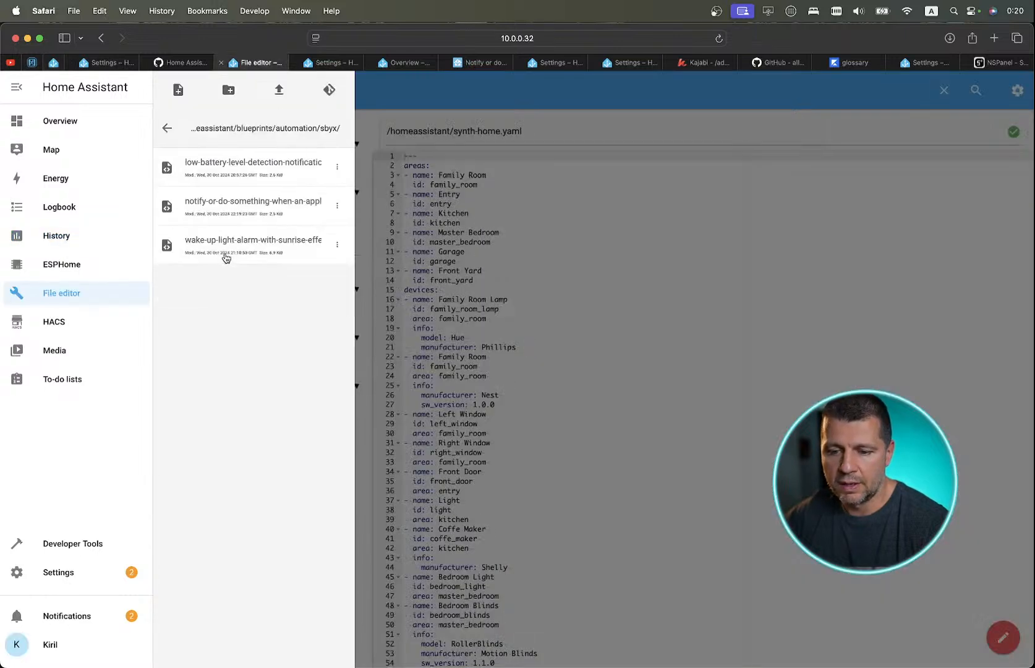
click(255, 209)
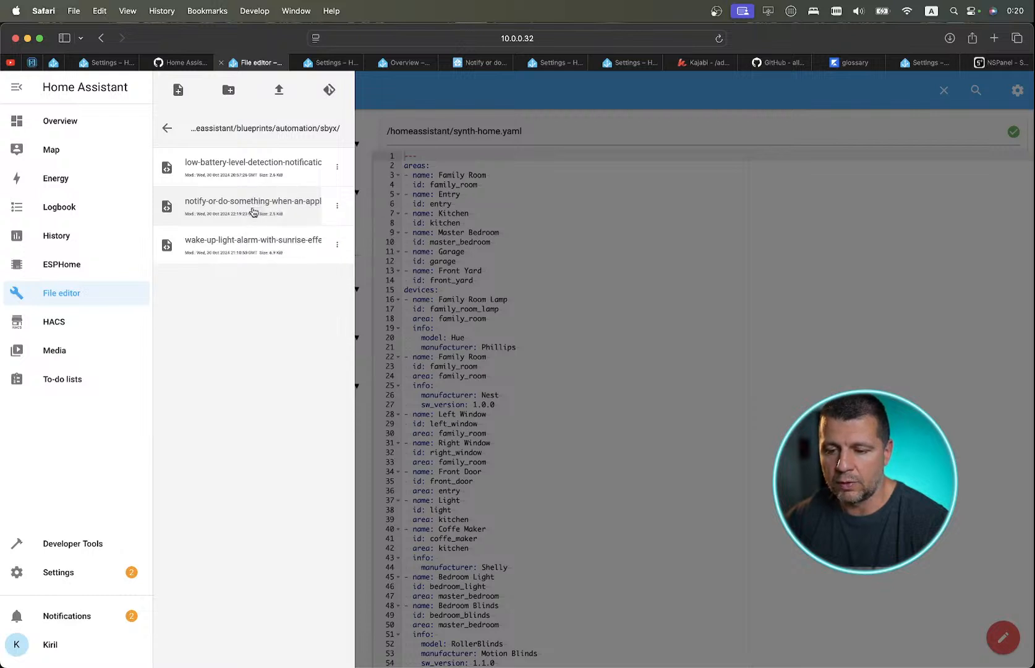
click(526, 228)
Replace the whole content of the blueprint file with the copied YAML code and save the file.
click(472, 214)
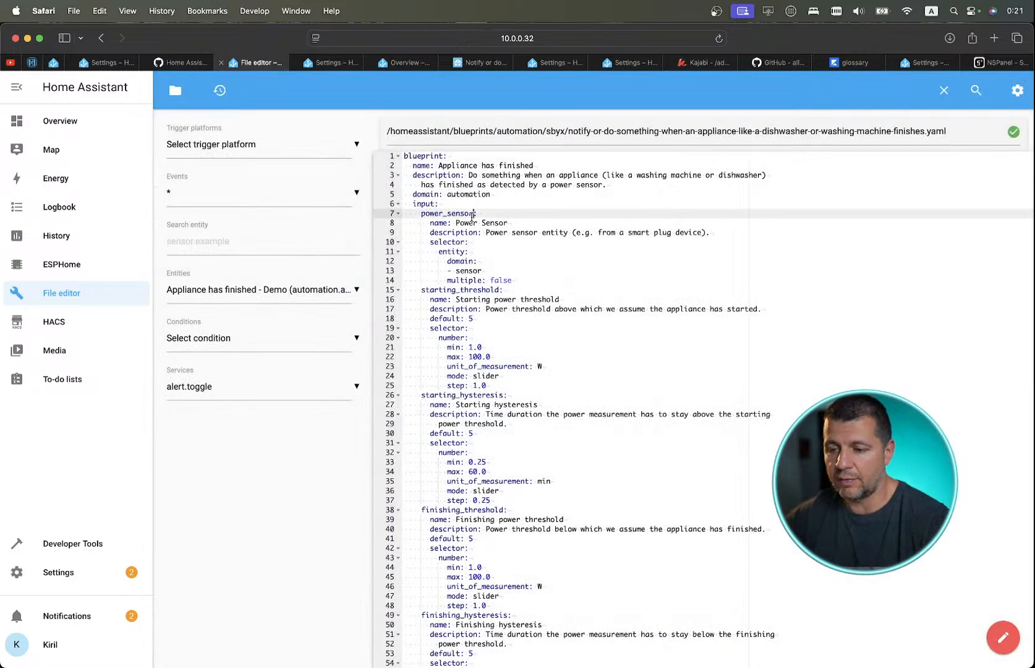
key(super+a)
key(BackSpace)
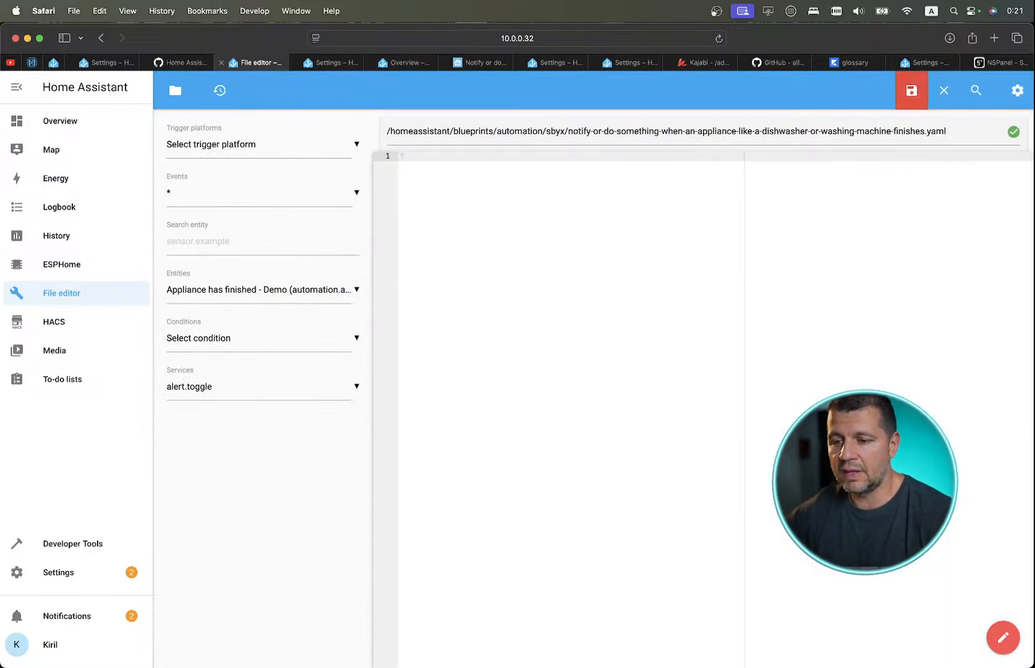
key(super+v)
scroll(603, 256, up, 10)
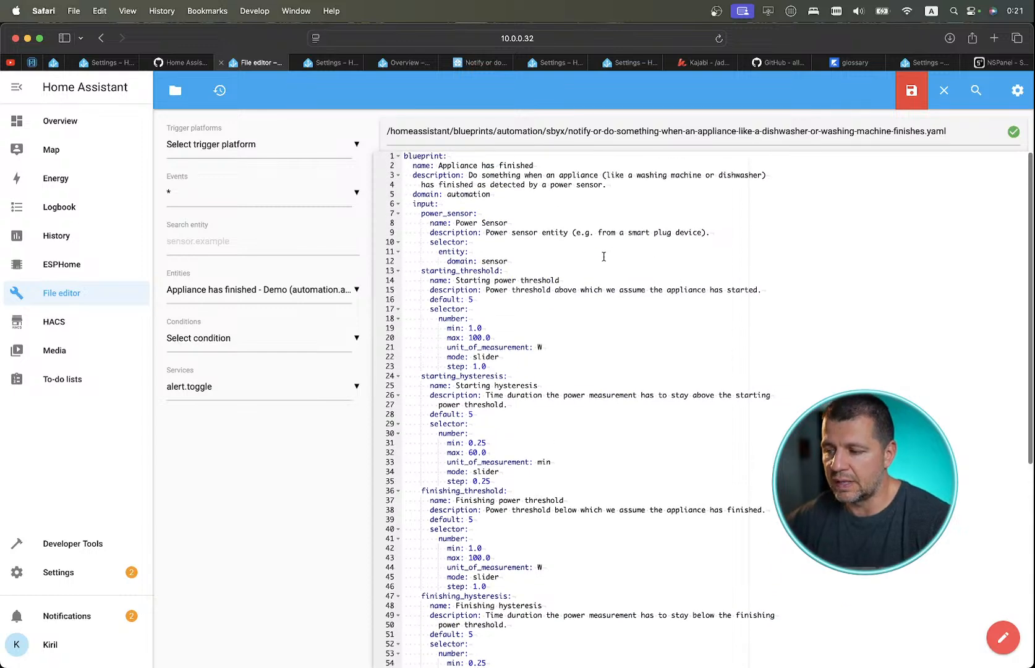
click(908, 93)
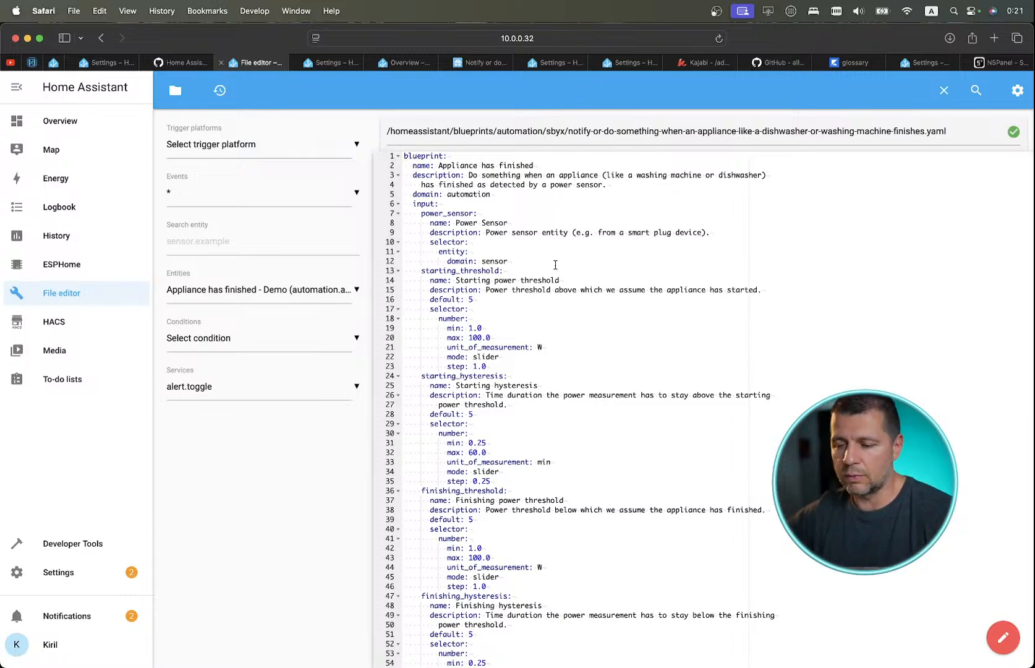
Switch to the Keynote presentation and highlight the words "import" and "YAML" in the update methods on the "Updating HA Blueprints" slide.
click(536, 310)
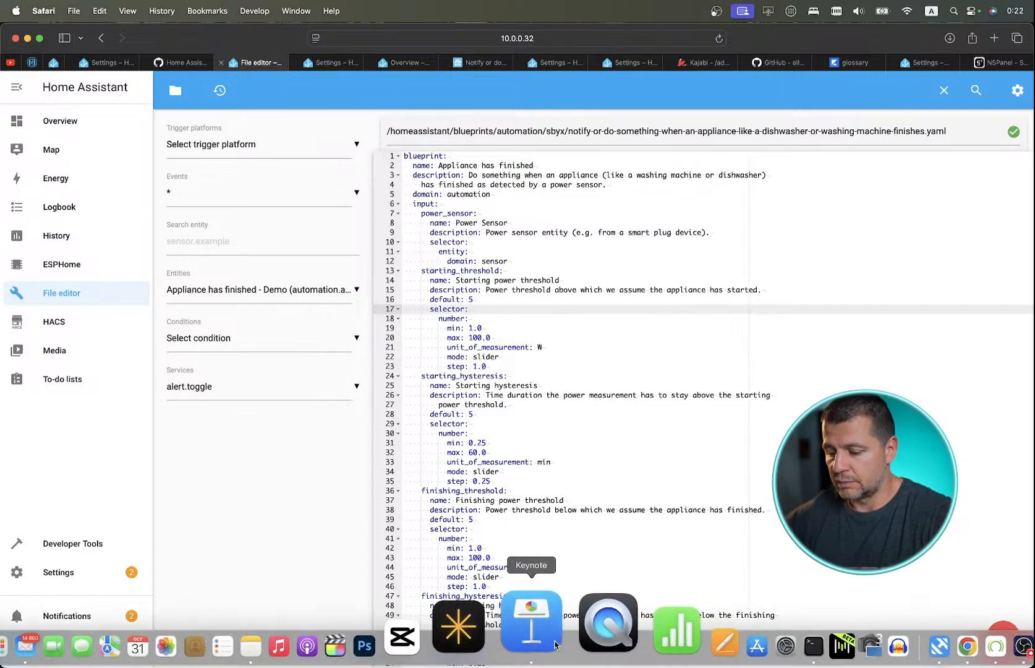
click(555, 644)
double_click(257, 284)
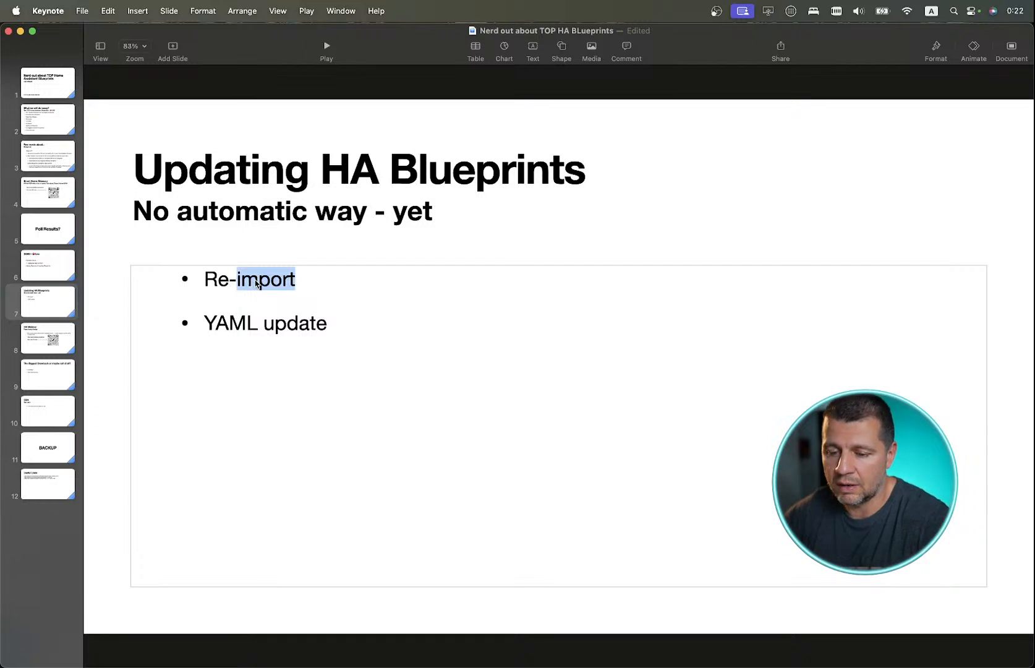
double_click(253, 319)
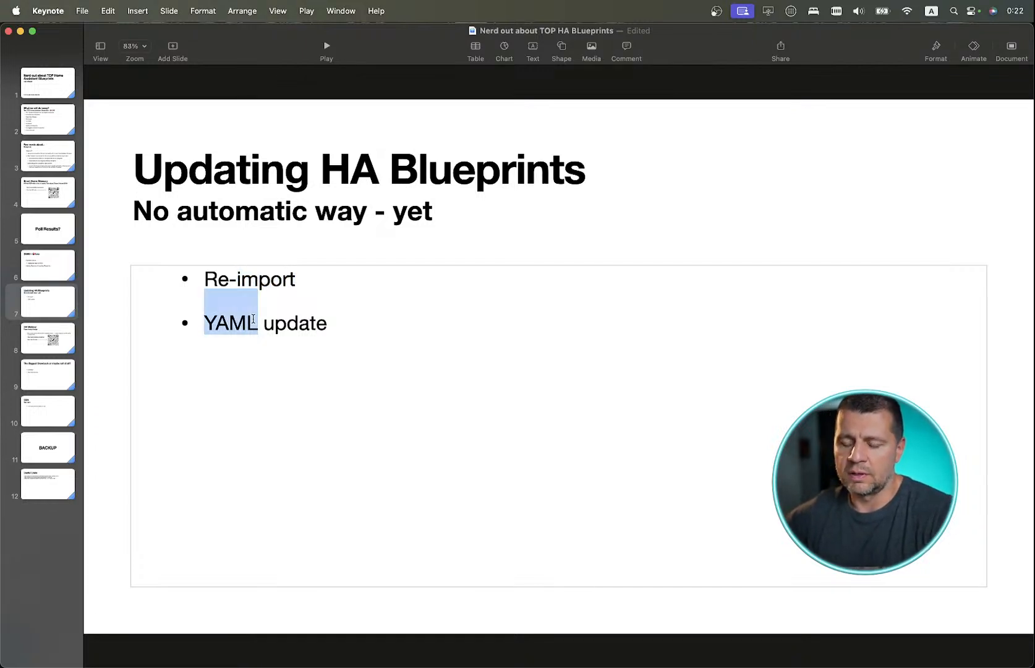